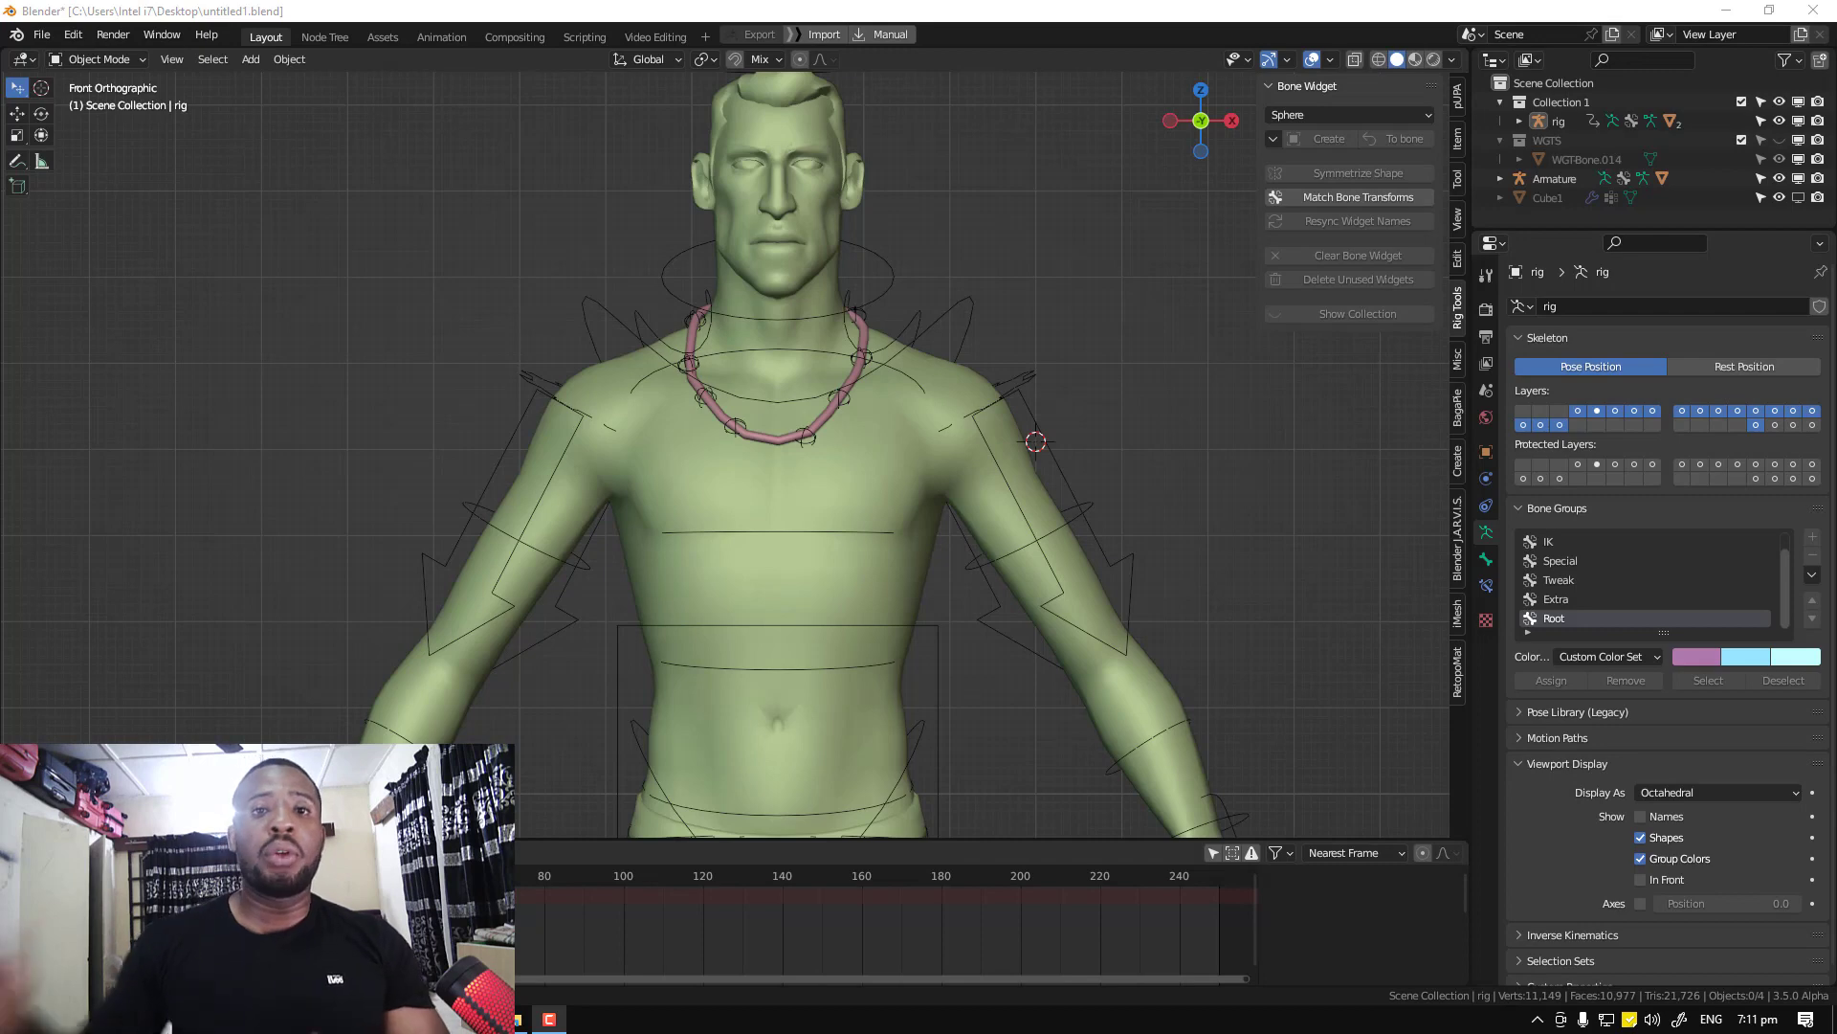
Put the character rig in Pose Mode and rotate the right shoulder and chest controls to test how the necklace follows
middle_click_drag(249, 542, 559, 523)
key("KP_1")
scroll(956, 515, "up", 4)
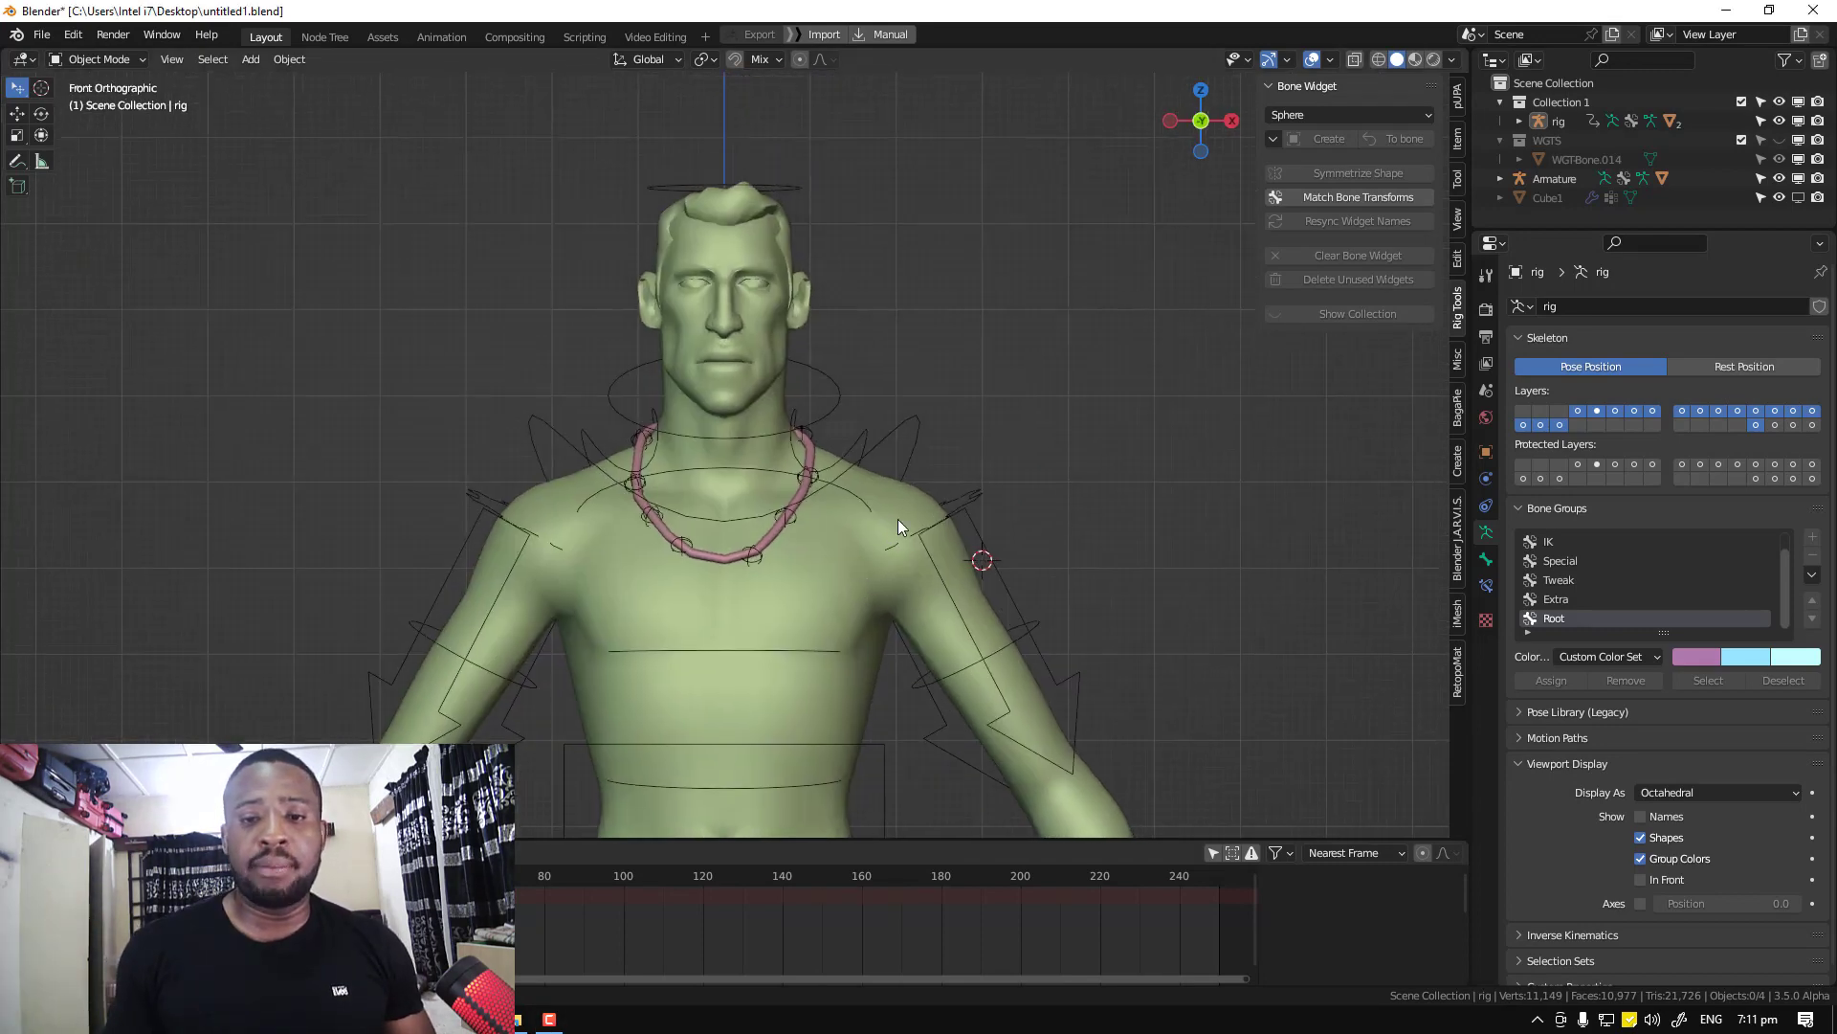
key("ctrl+Tab")
scroll(1031, 519, "down", 3)
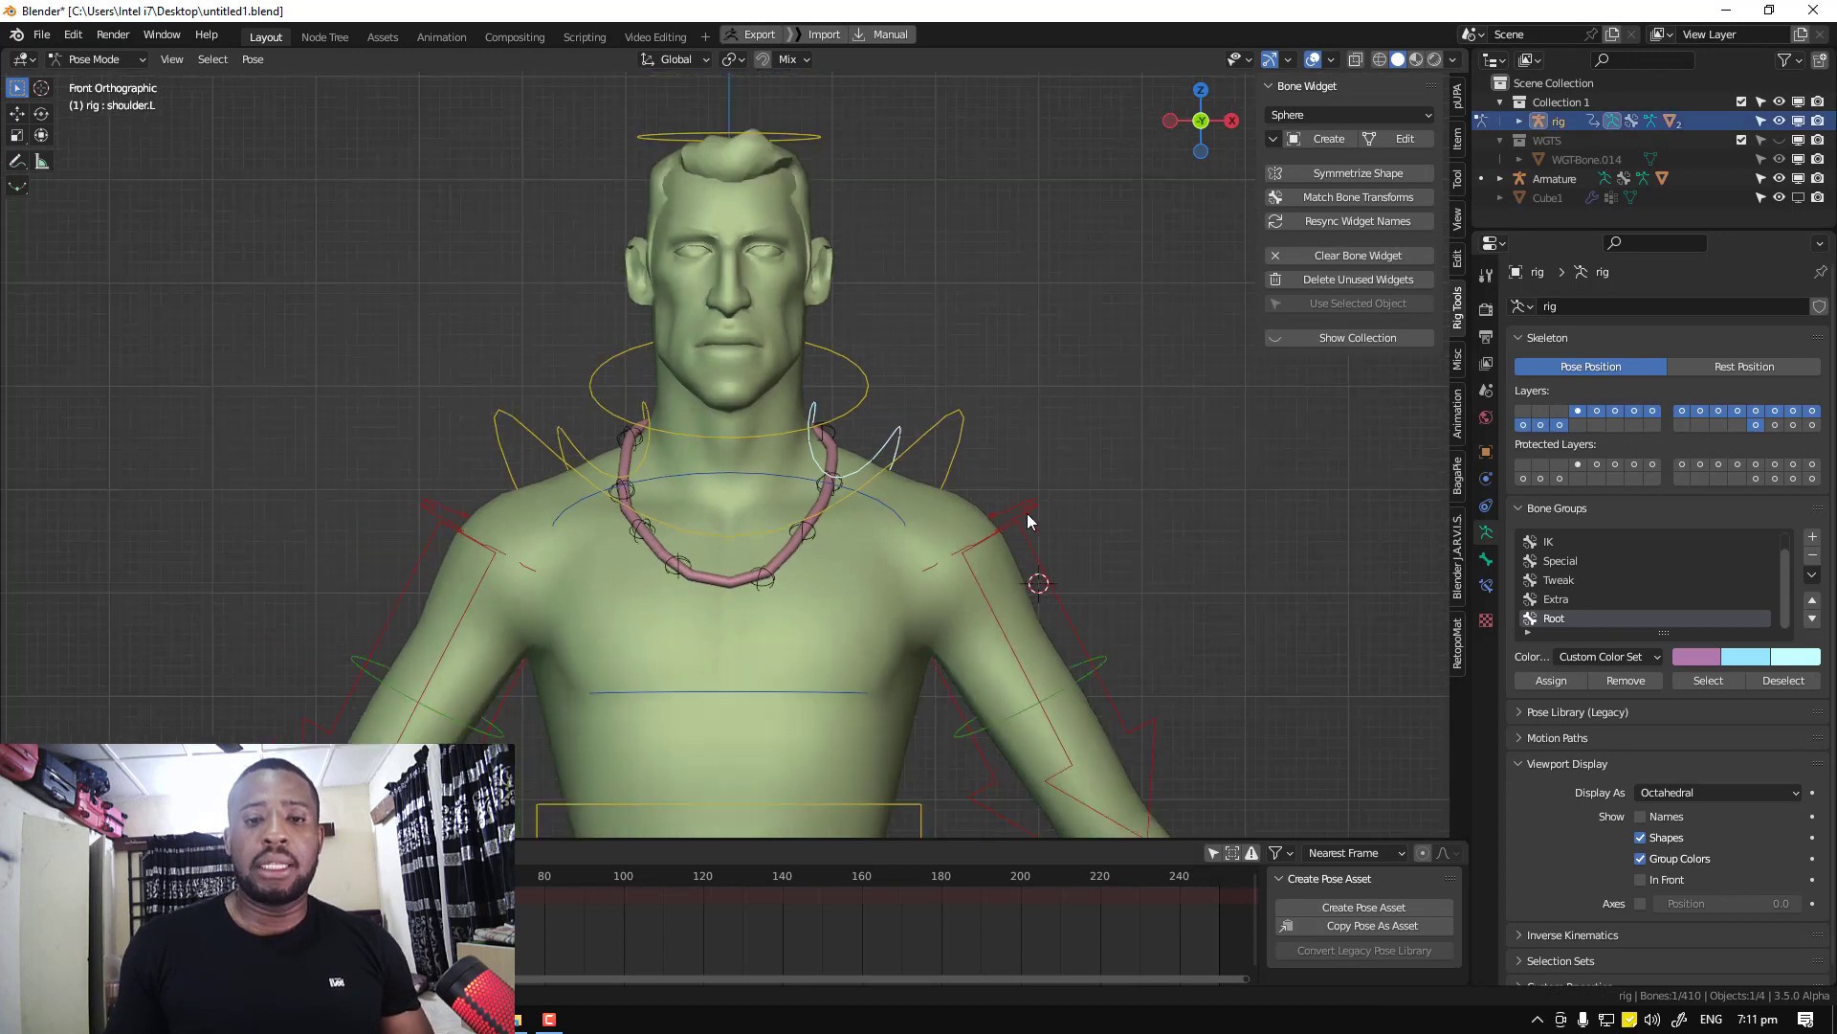
left_click(614, 472)
key("r")
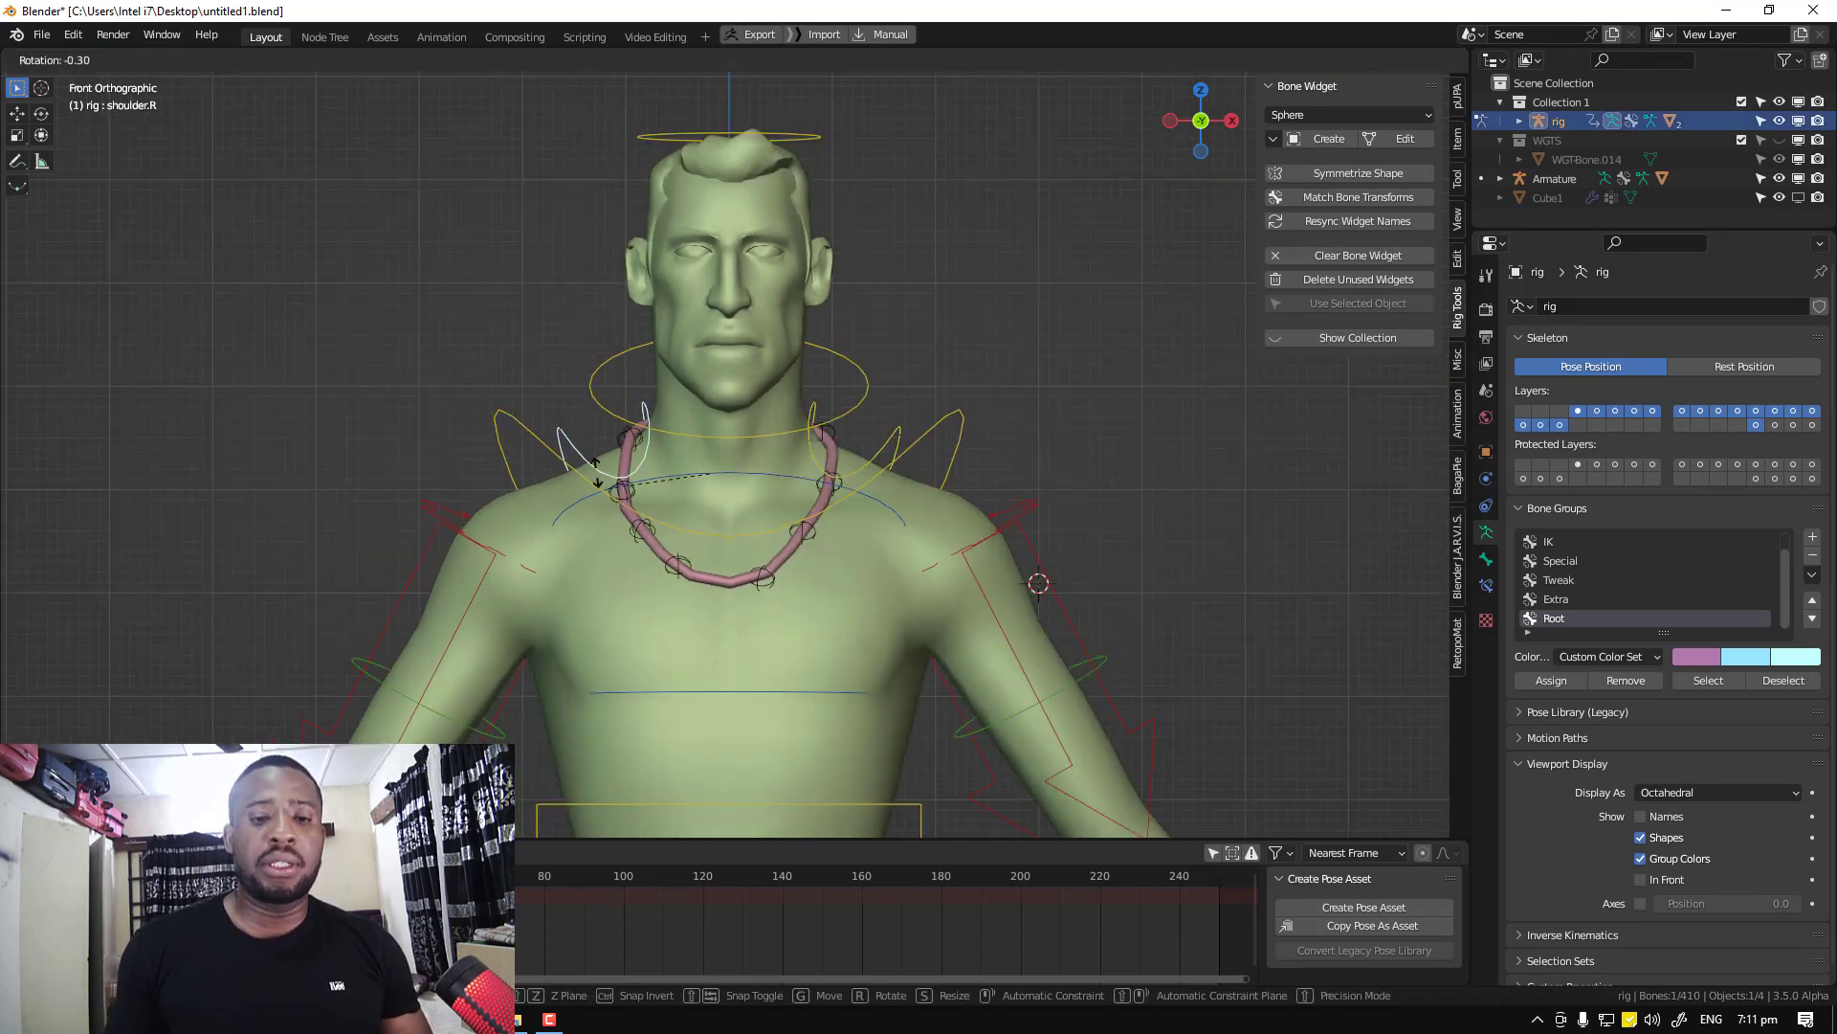
left_click(660, 521)
left_click(692, 537)
key("r")
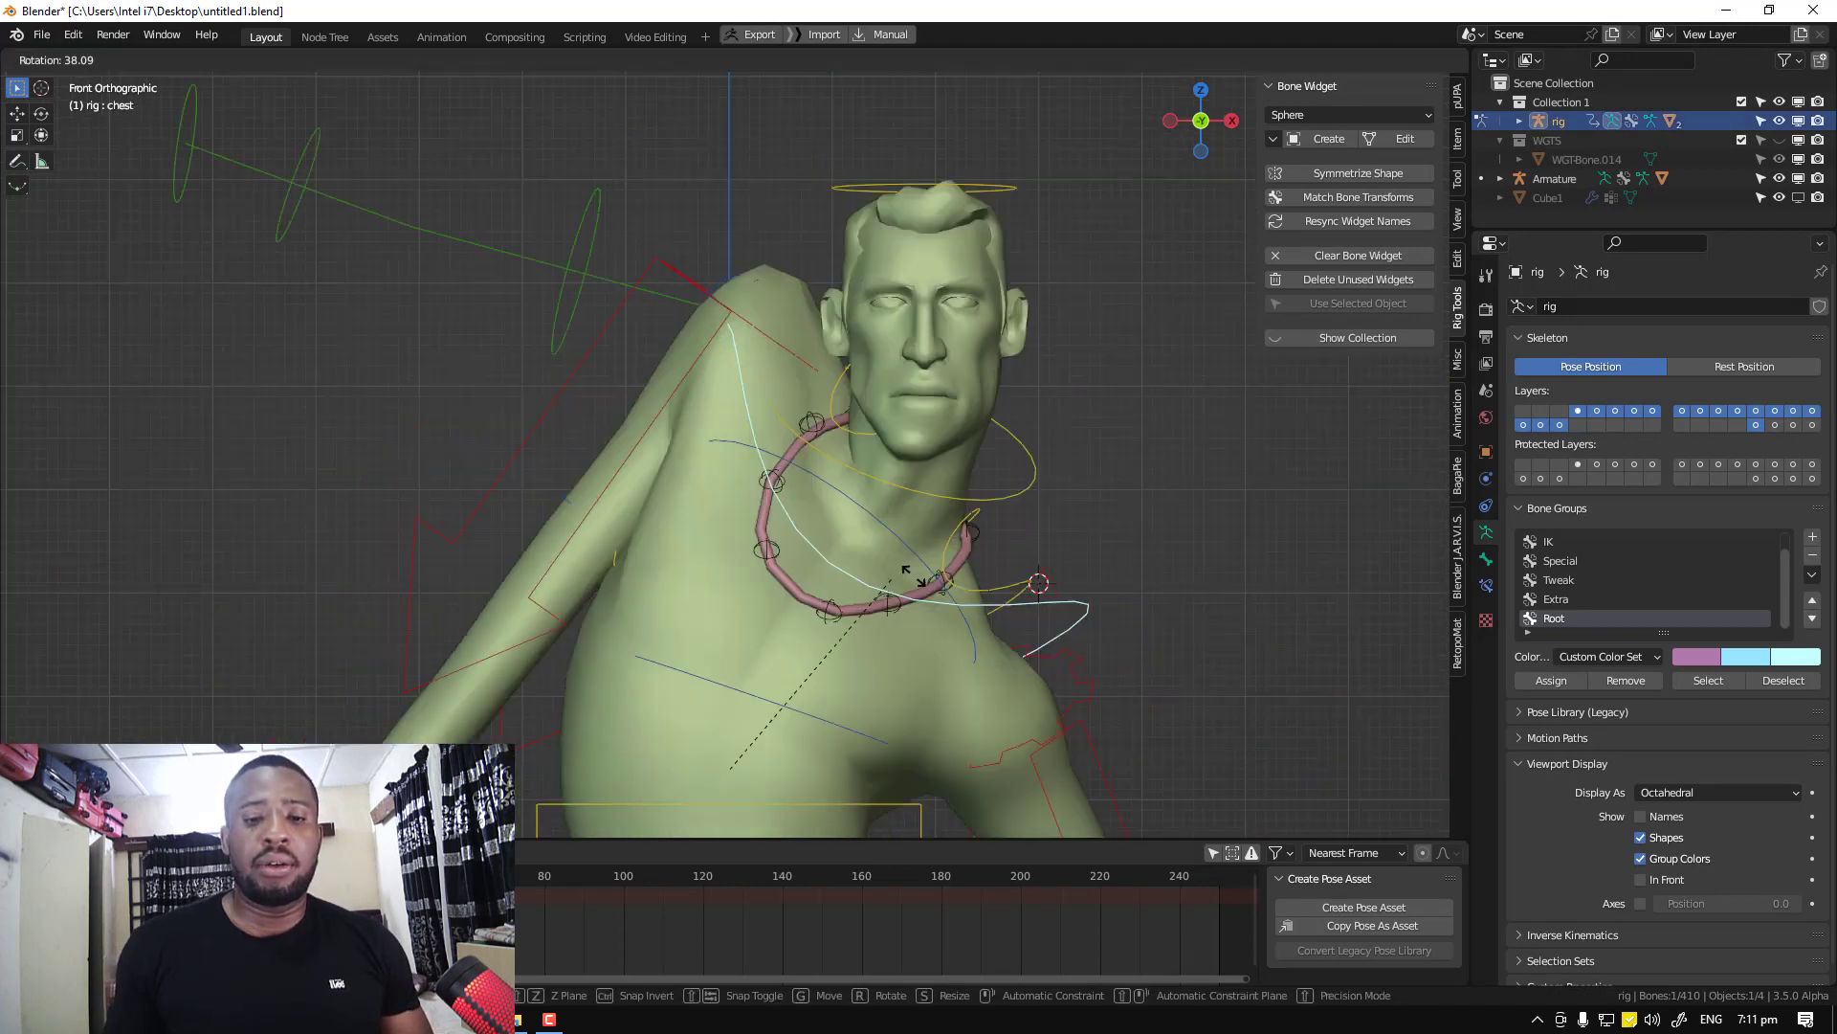
left_click(841, 255)
Clear the rotation of all rig bones and return to Object Mode
middle_click_drag(841, 256, 995, 490)
key("KP_1")
key("a")
key("alt+r")
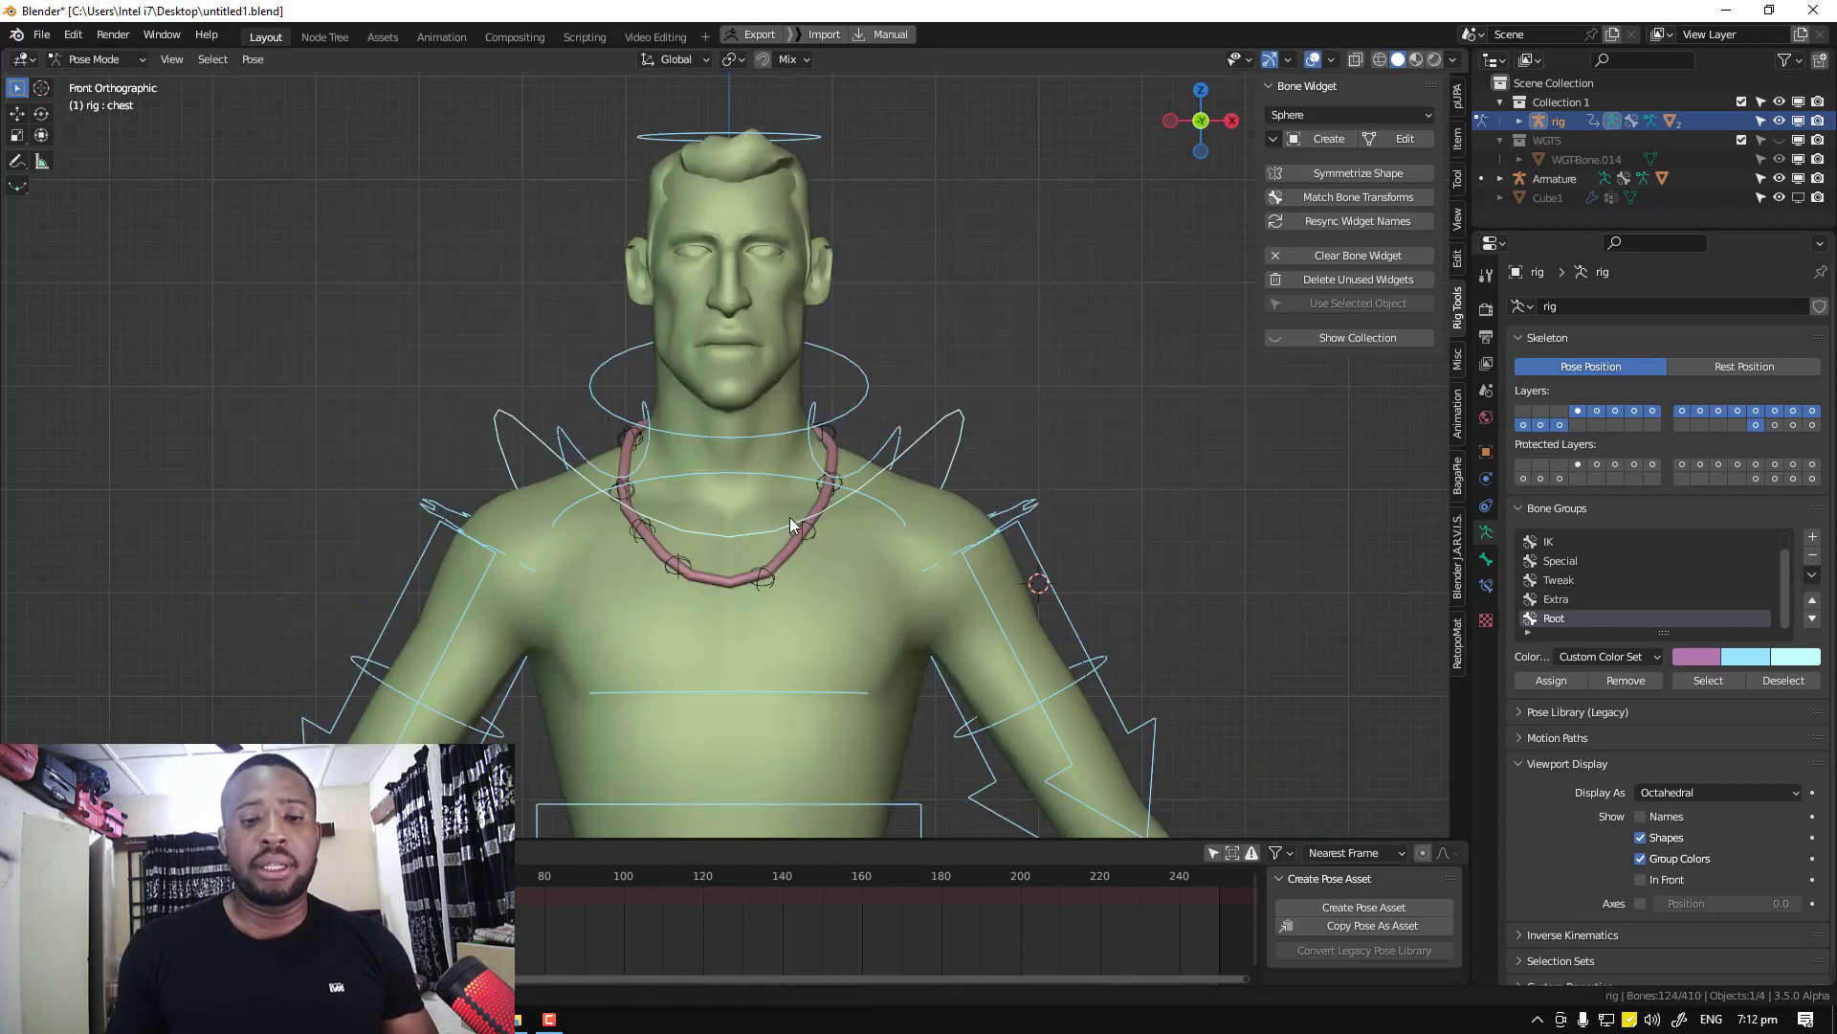
middle_click_drag(868, 488, 811, 497)
key("ctrl+Tab")
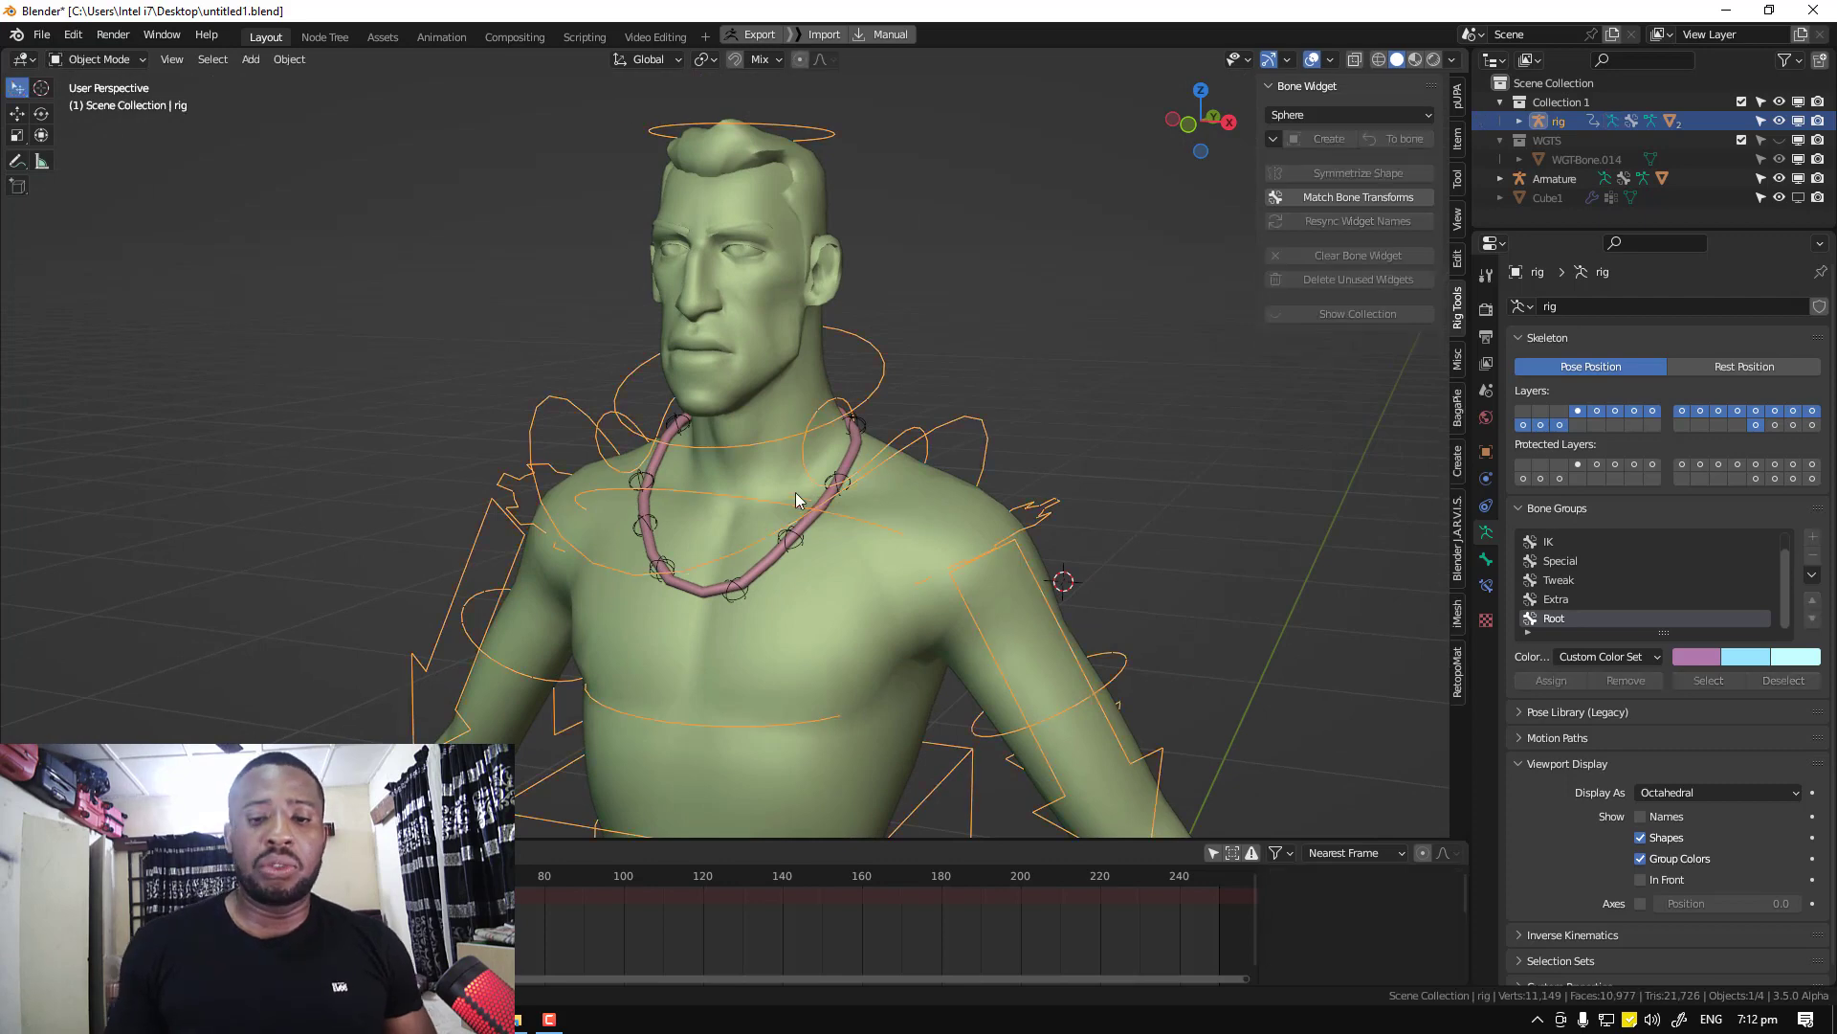
Examine the necklace's Armature modifier and the available deform modifiers
left_click(772, 566)
left_click(1487, 479)
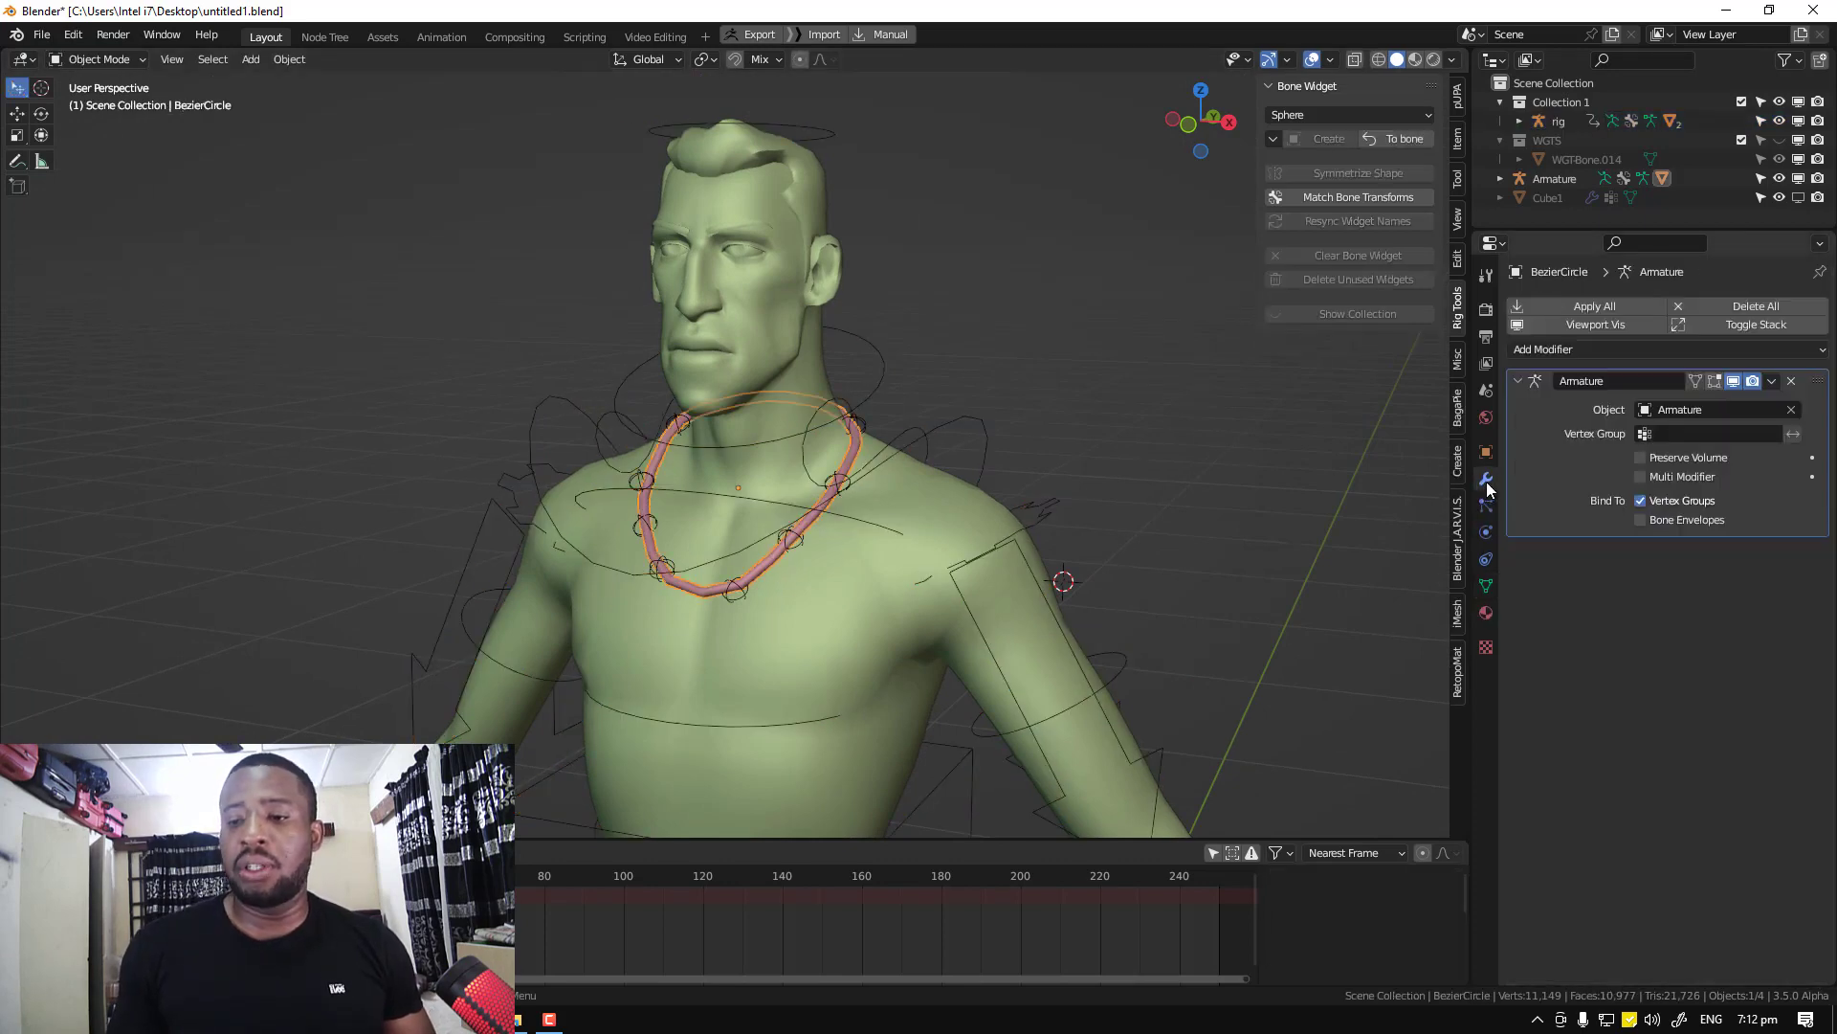
left_click(1604, 353)
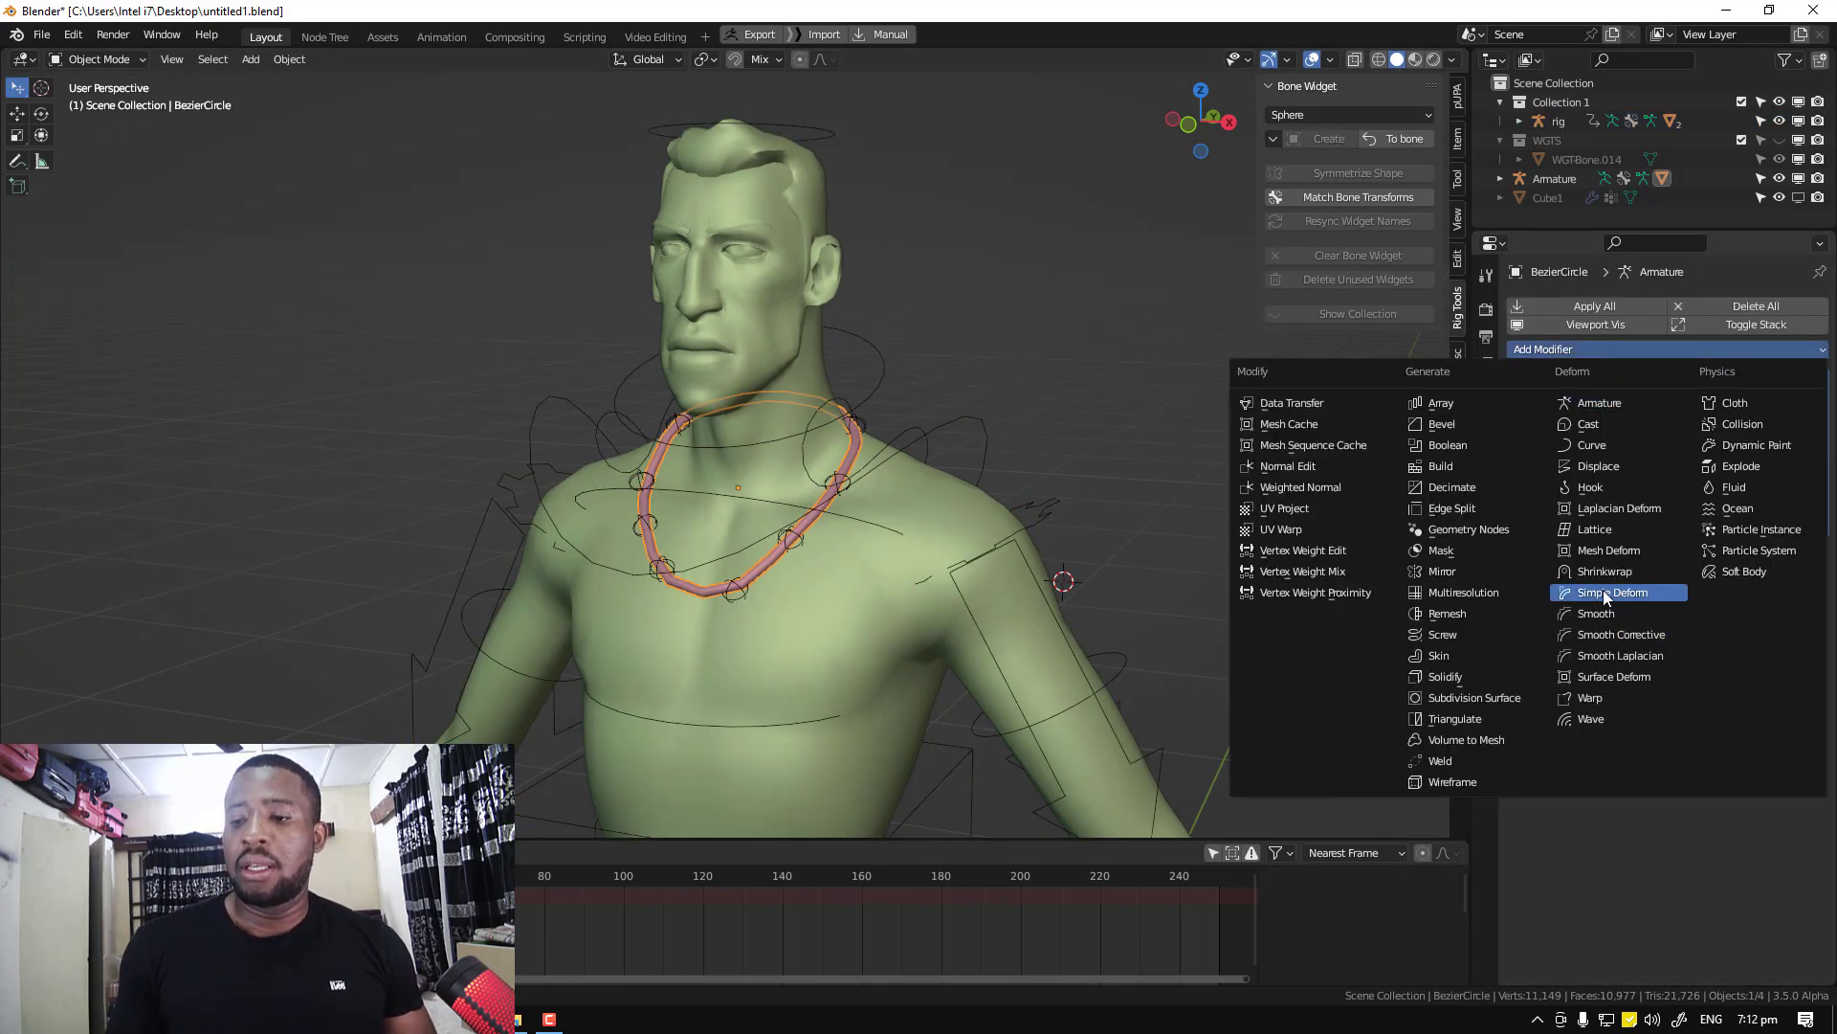
key("KP_1")
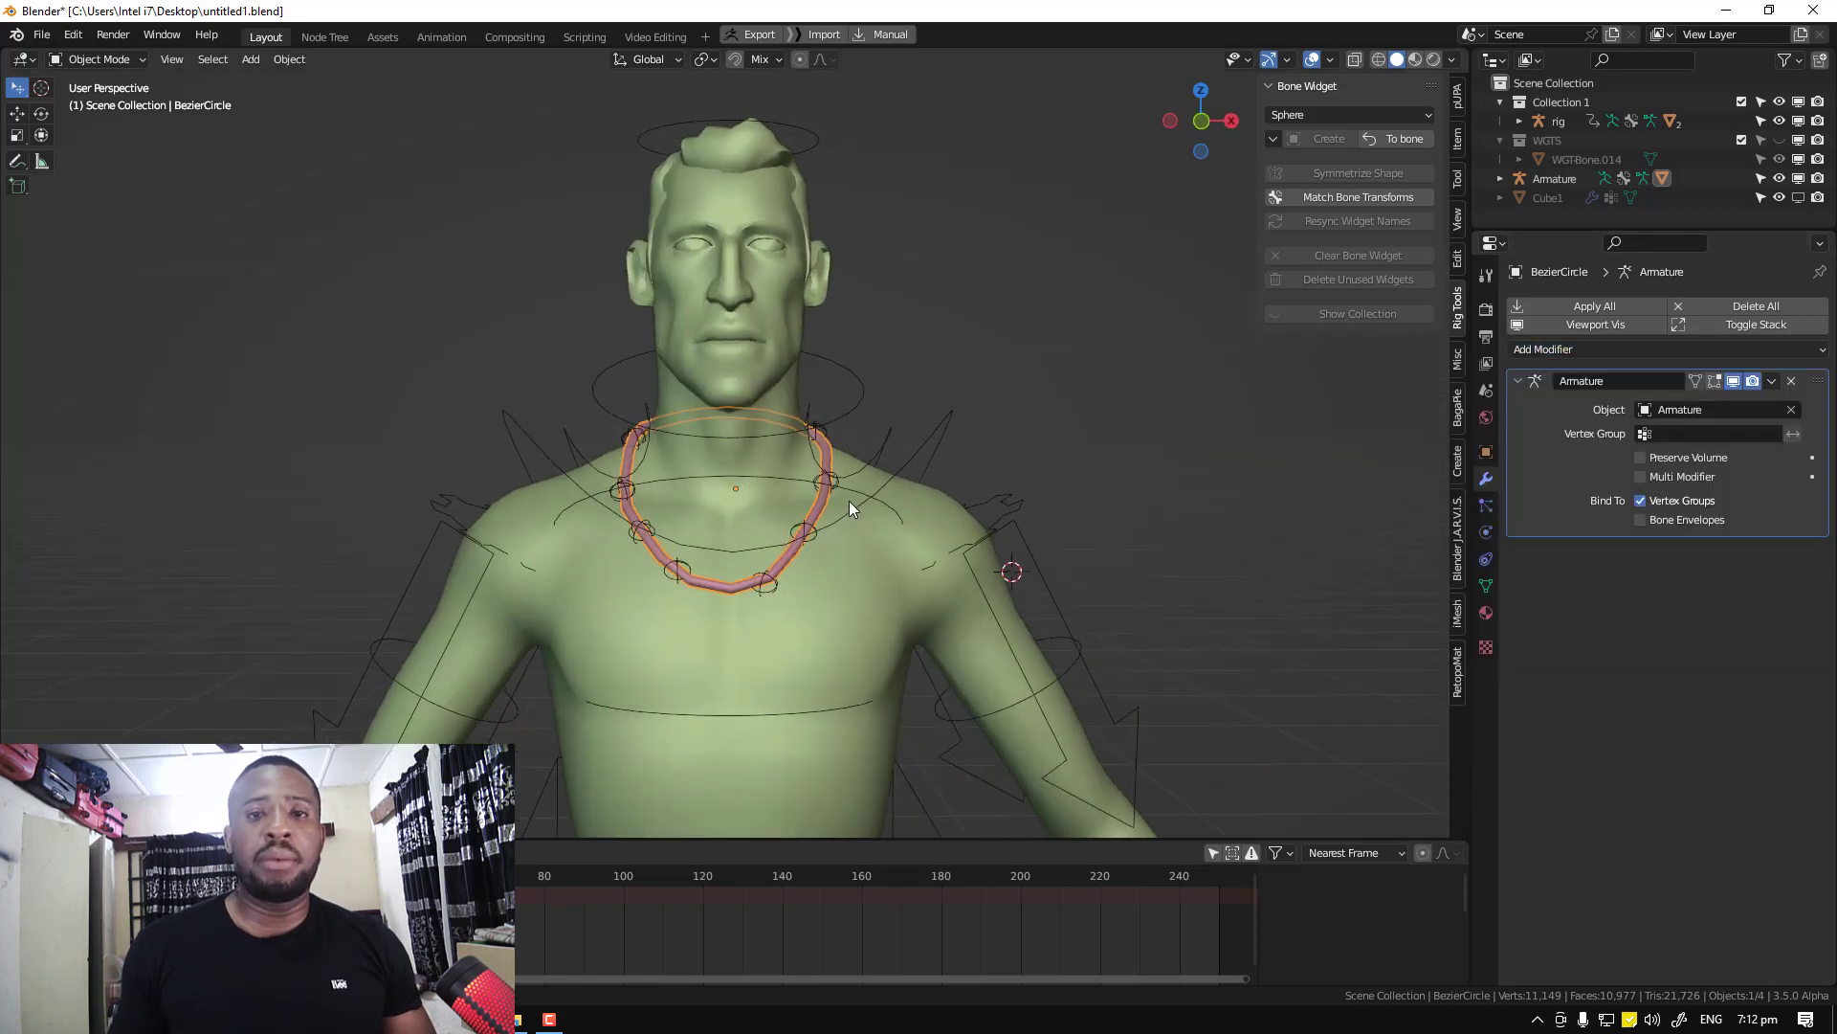
Rotate the left and right shoulder controls of the character rig in Pose Mode to raise the shoulders
left_click(835, 491)
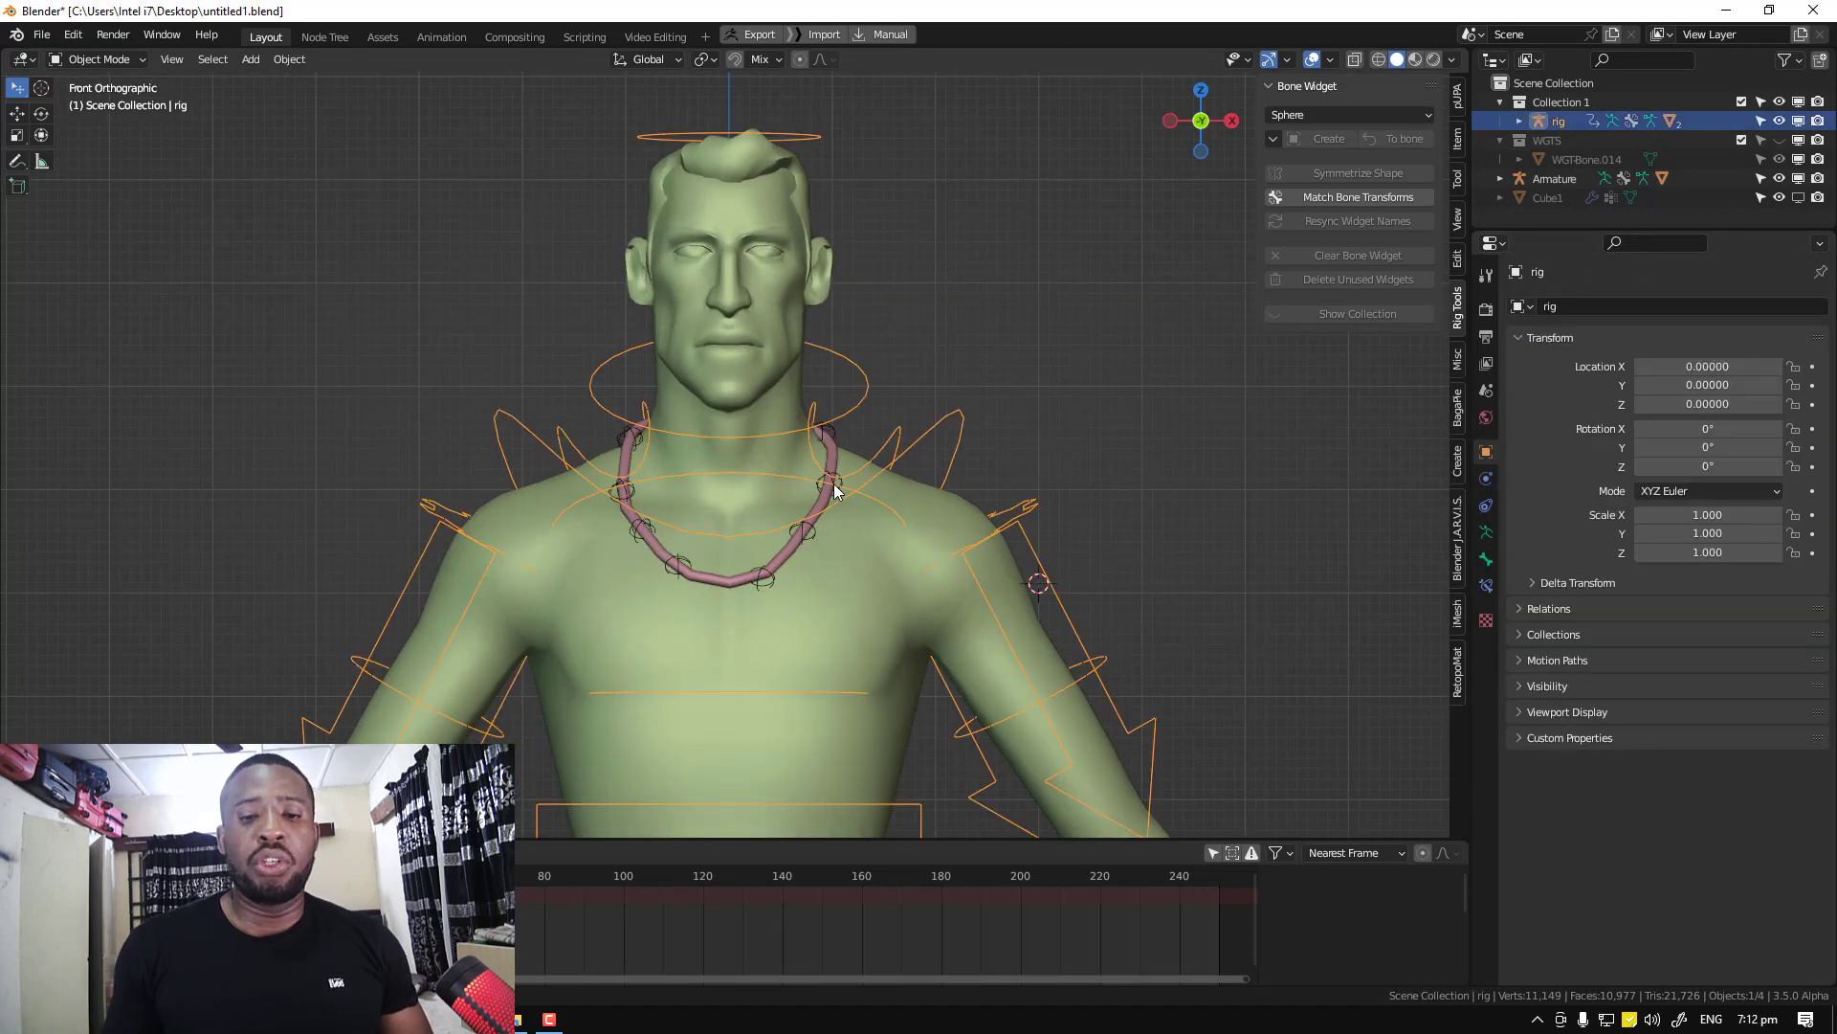
key("ctrl+Tab")
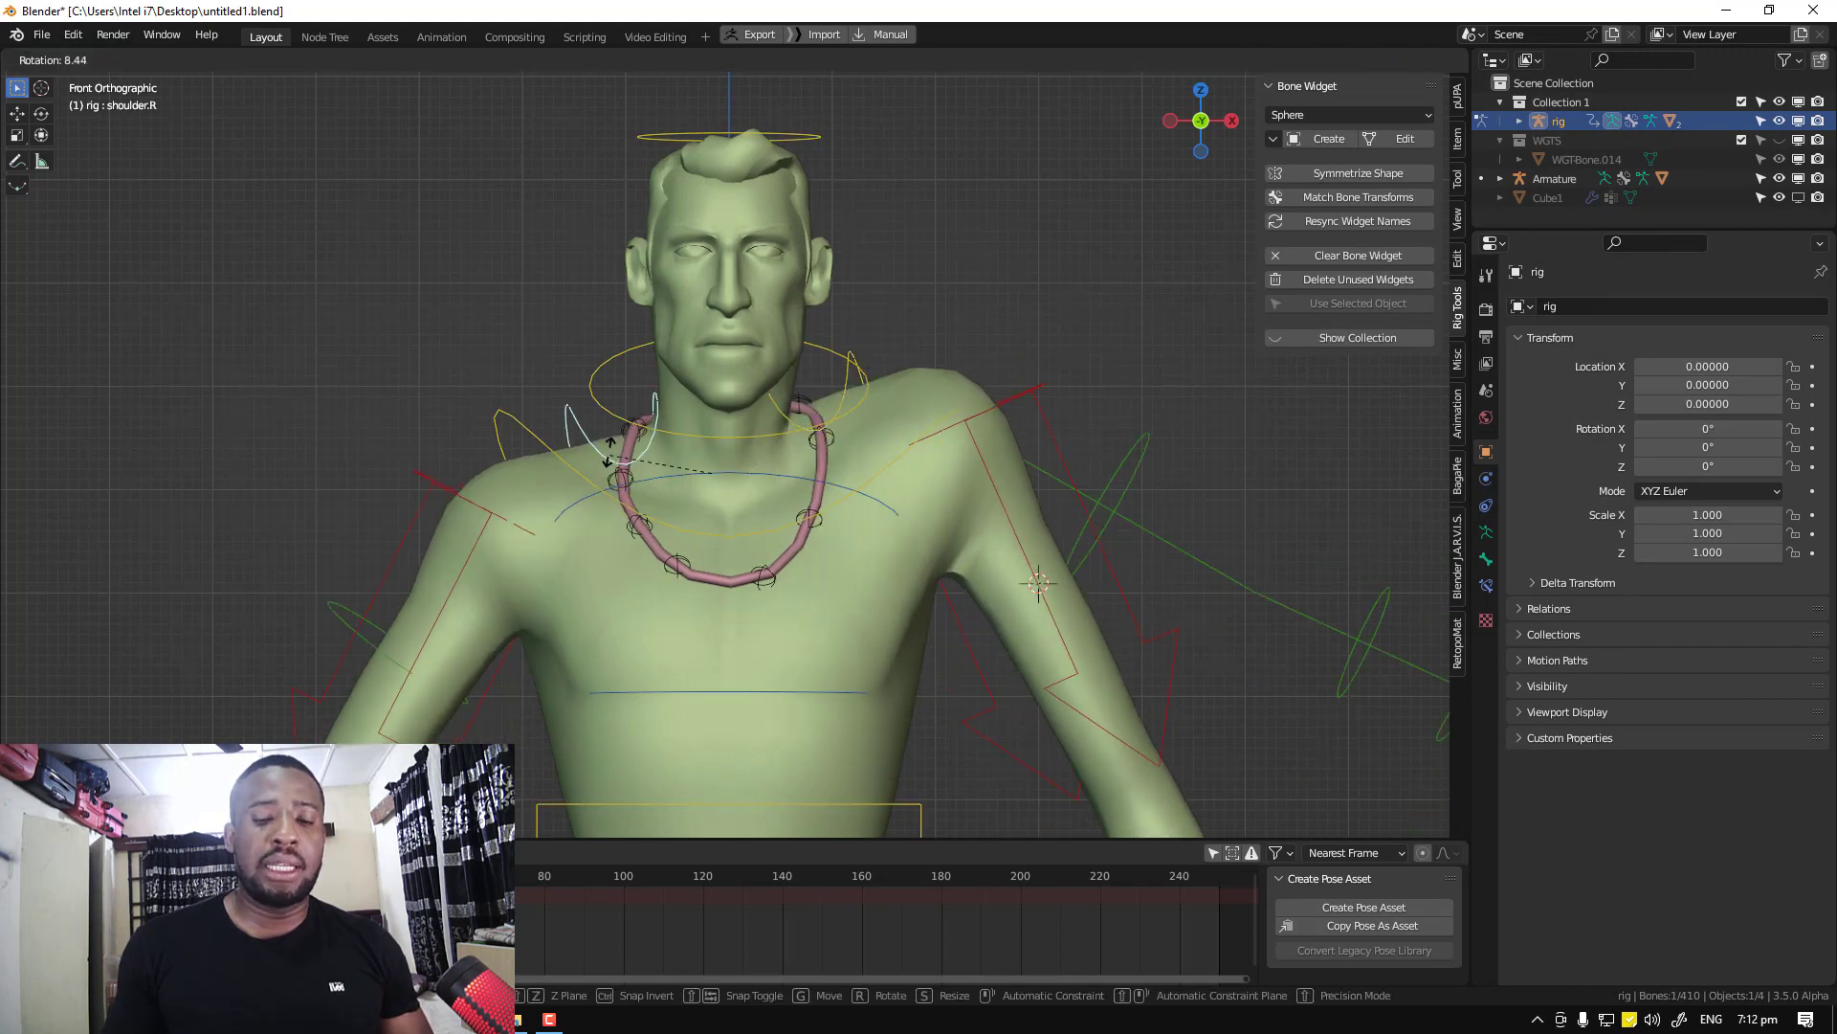
key("ctrl+Tab")
Put the necklace armature in Pose Mode and move the top control on the character's right side upward
middle_click_drag(795, 582, 718, 576)
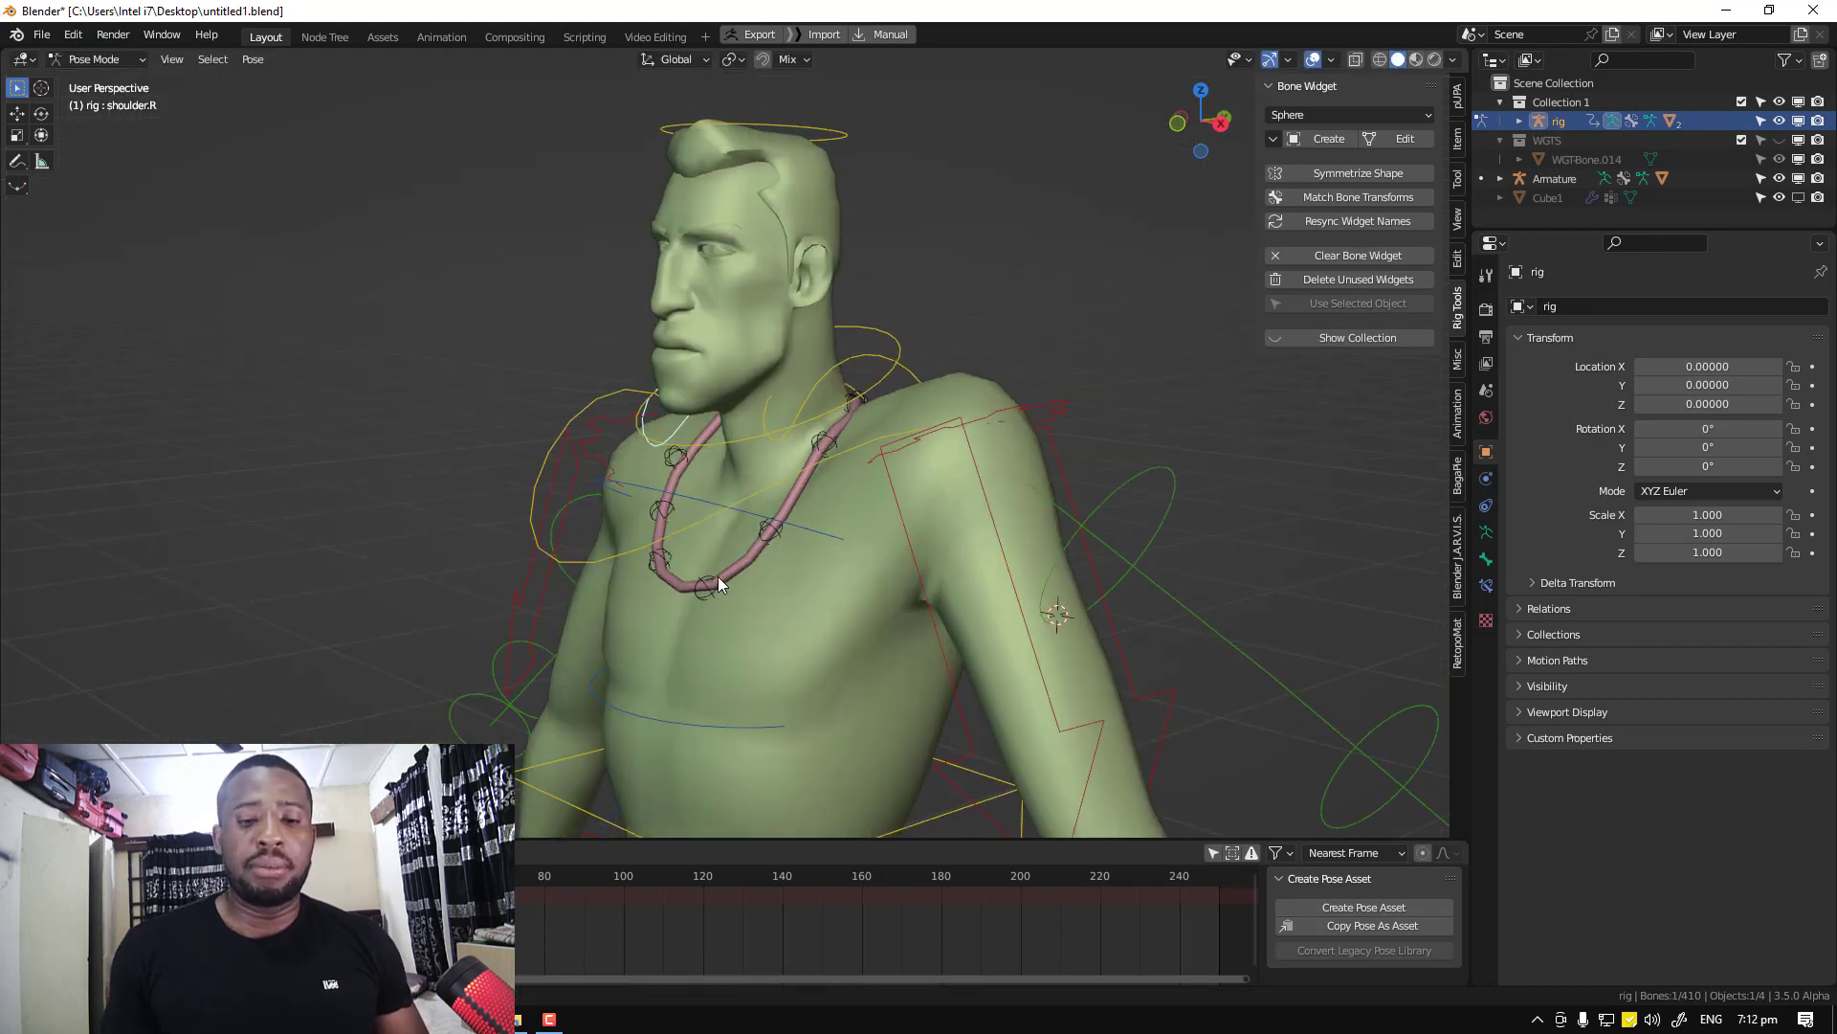
left_click(858, 404)
middle_click_drag(857, 403, 958, 392)
scroll(959, 393, "up", 2)
key("ctrl+Tab")
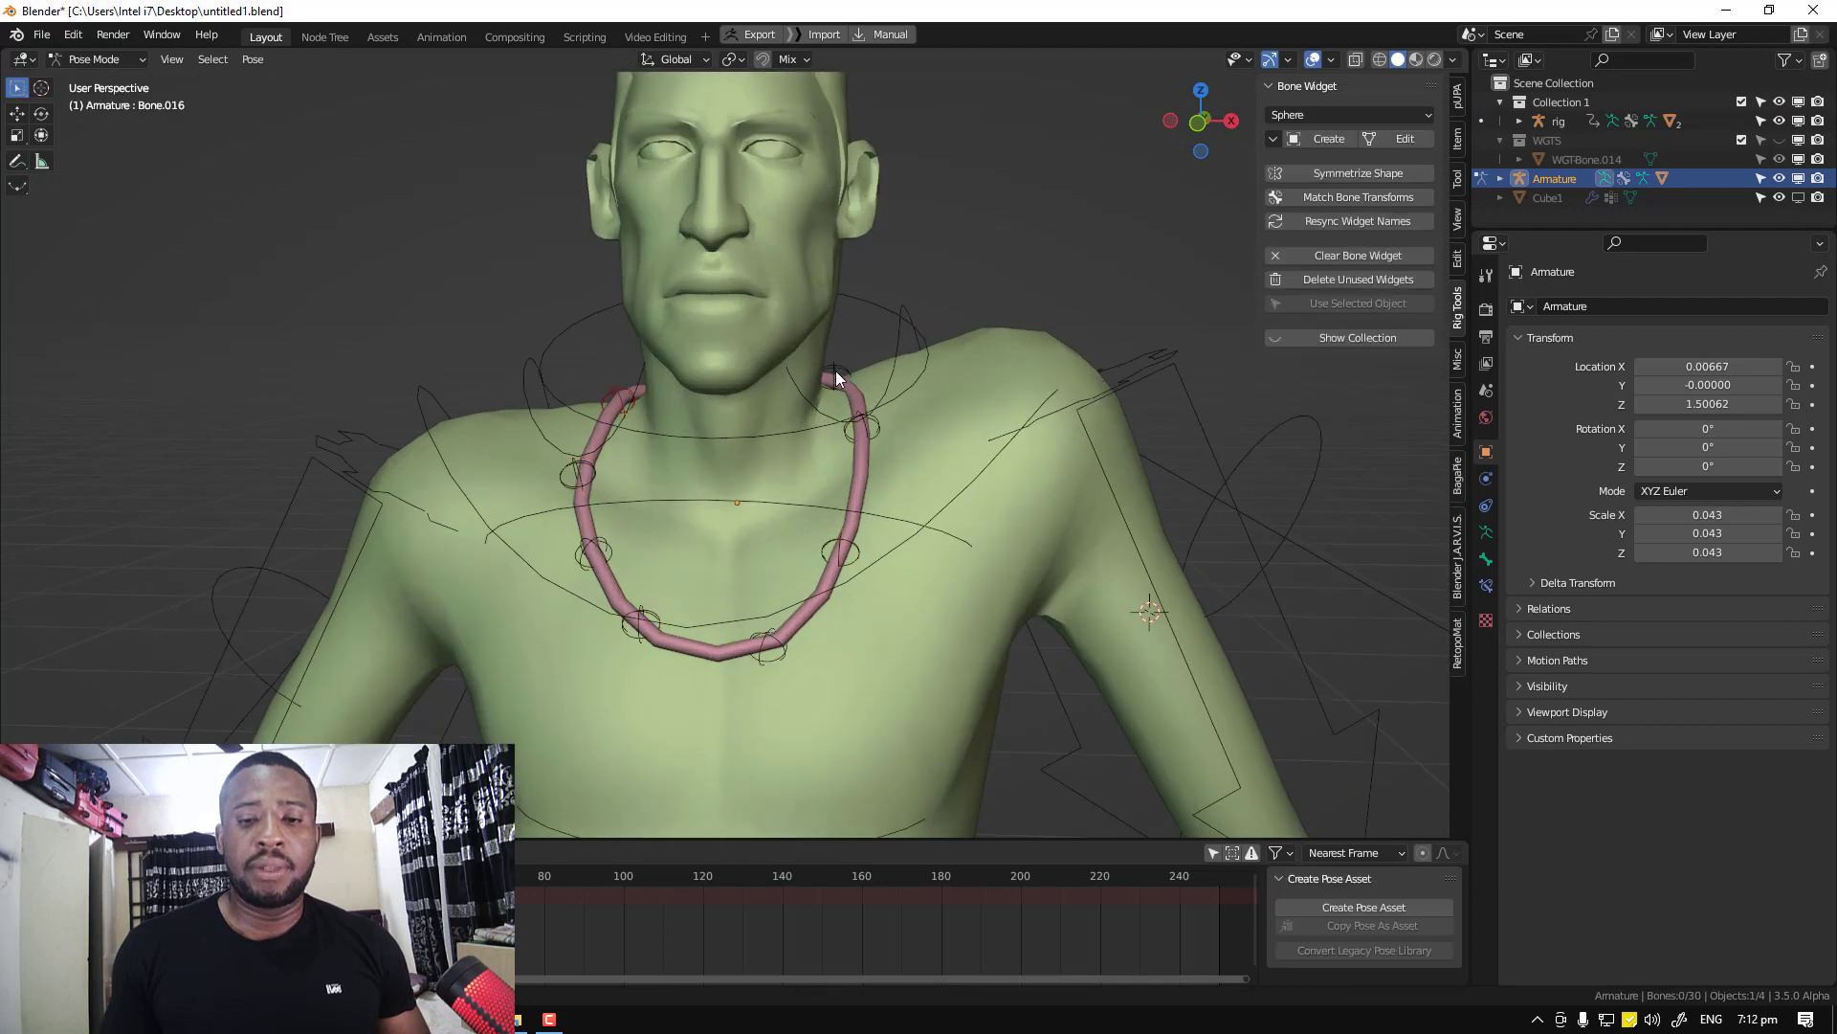
middle_click_drag(836, 370, 890, 374)
left_click(593, 393)
key("g")
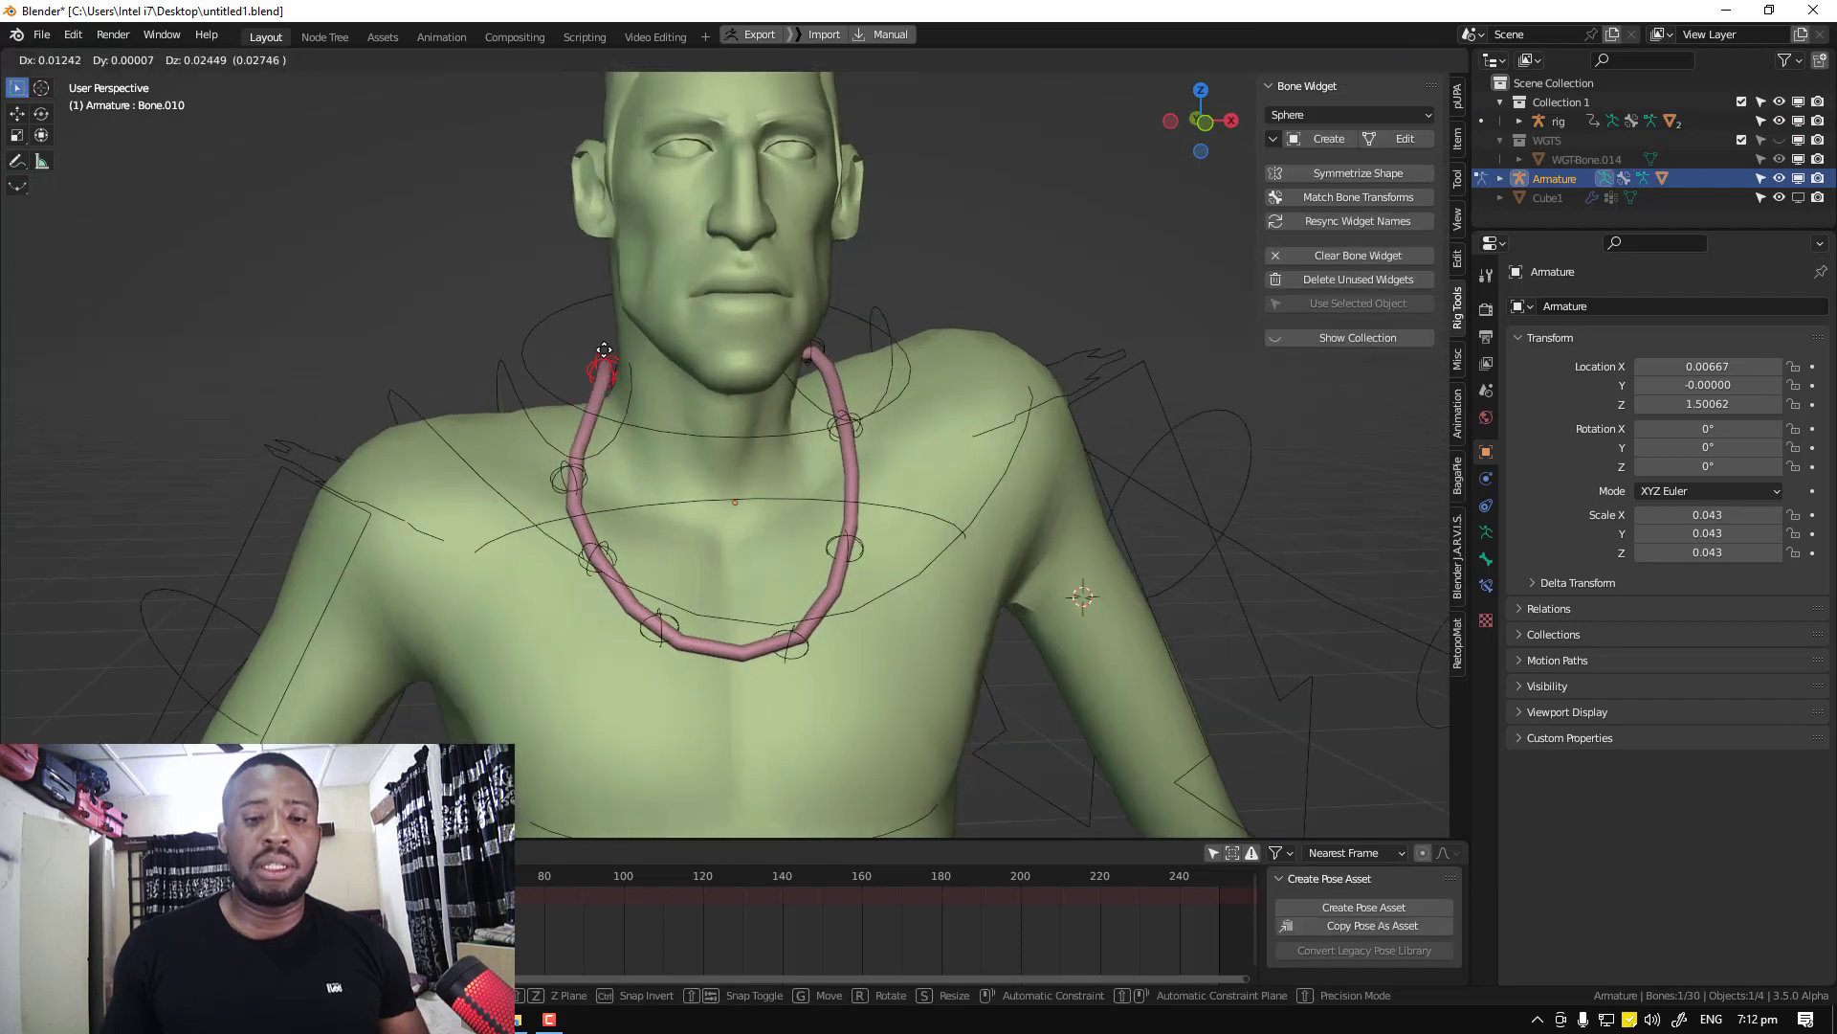
left_click(602, 348)
Move the two upper necklace controls on the character's left side outward and up
left_click(862, 429)
key("g")
left_click(887, 406)
left_click(861, 551)
key("g")
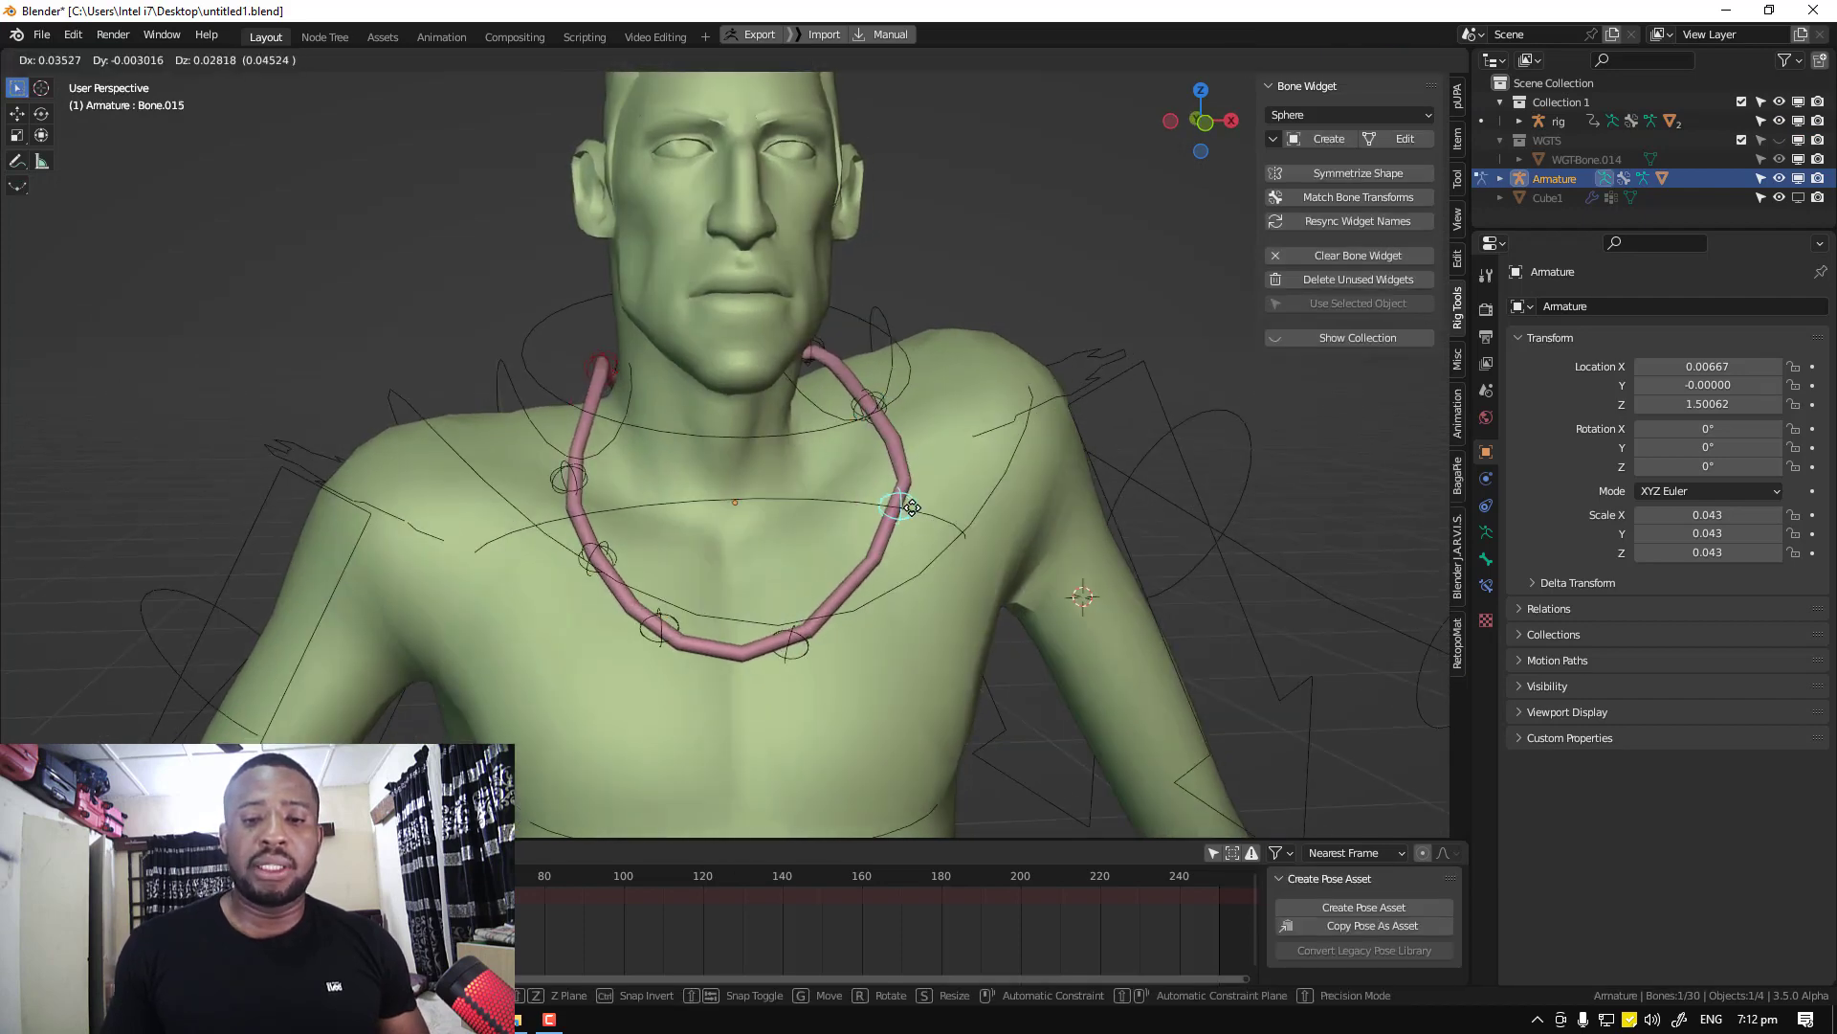
left_click(912, 507)
Move the lower necklace control on the character's right side outward
middle_click_drag(910, 510, 657, 541)
middle_click_drag(651, 617, 911, 560)
left_click(663, 633)
key("g")
left_click(615, 621)
Return to posing the character rig and freely rotate the upper spine control spine_fk.003
key("ctrl+Tab")
scroll(911, 560, "down", 3)
key("KP_1")
left_click(852, 490)
key("ctrl+Tab")
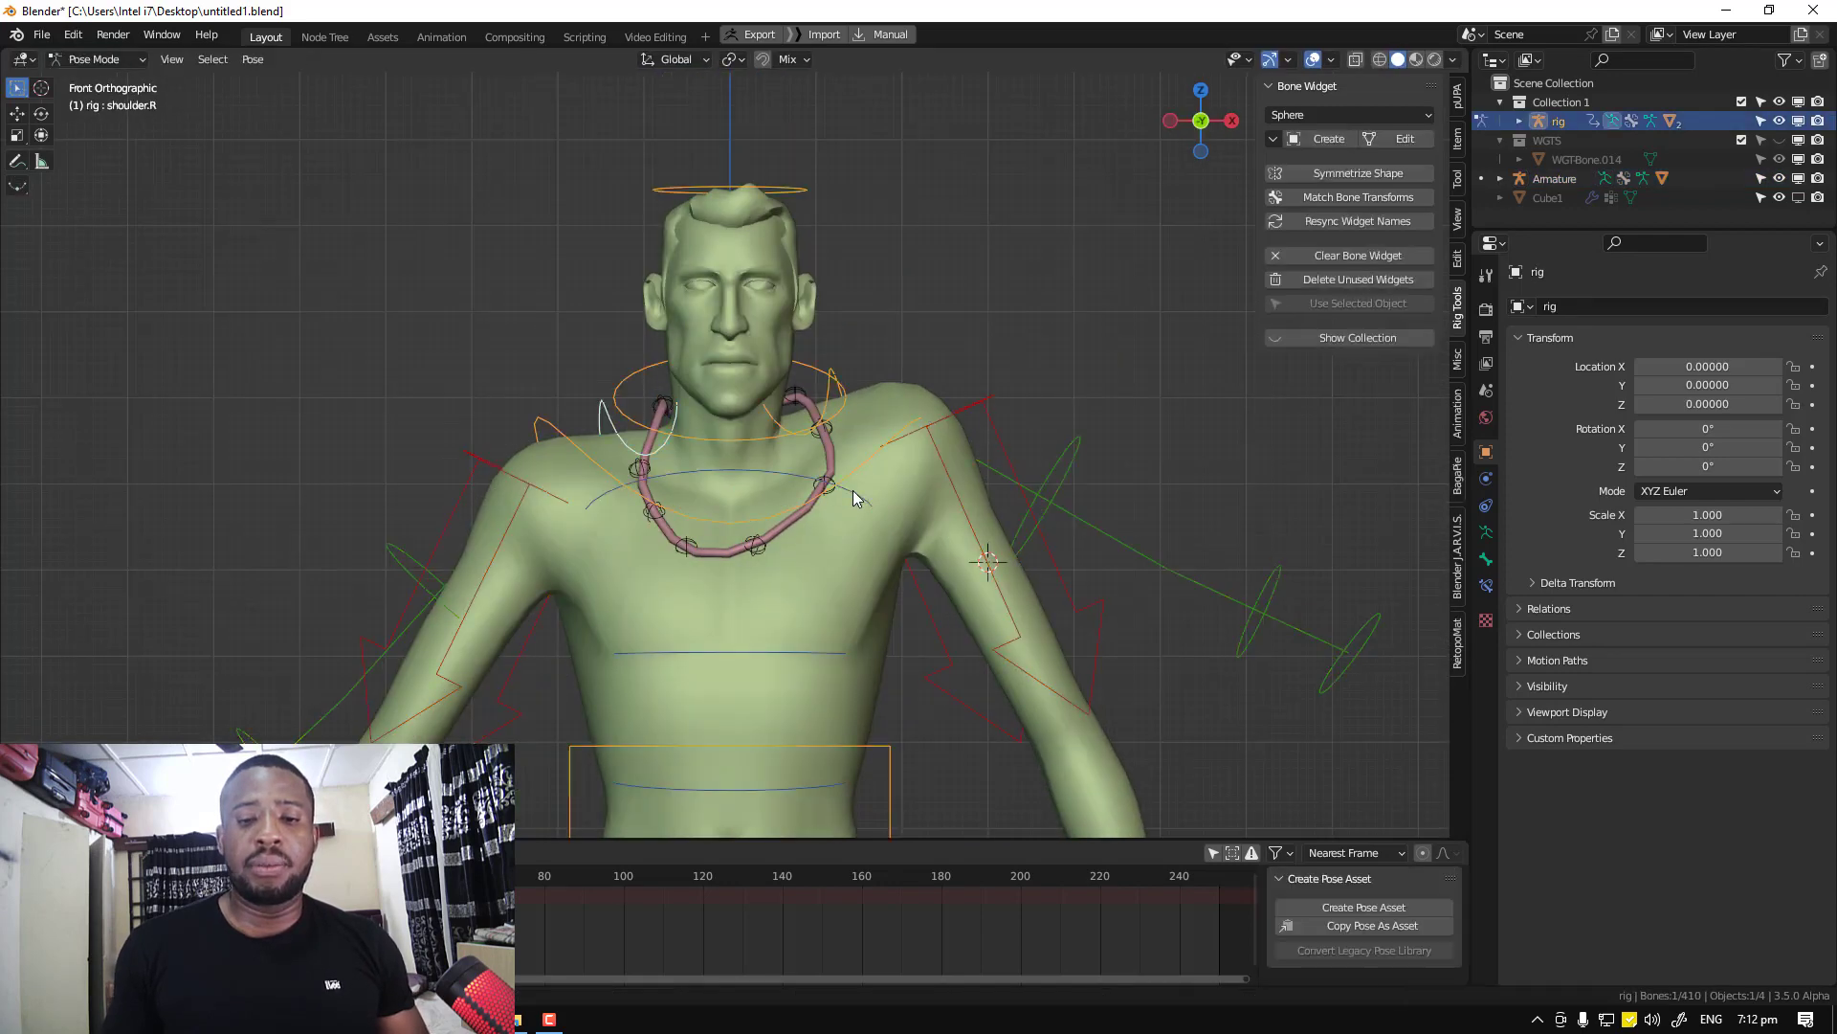
left_click(852, 490)
key("r")
key("r")
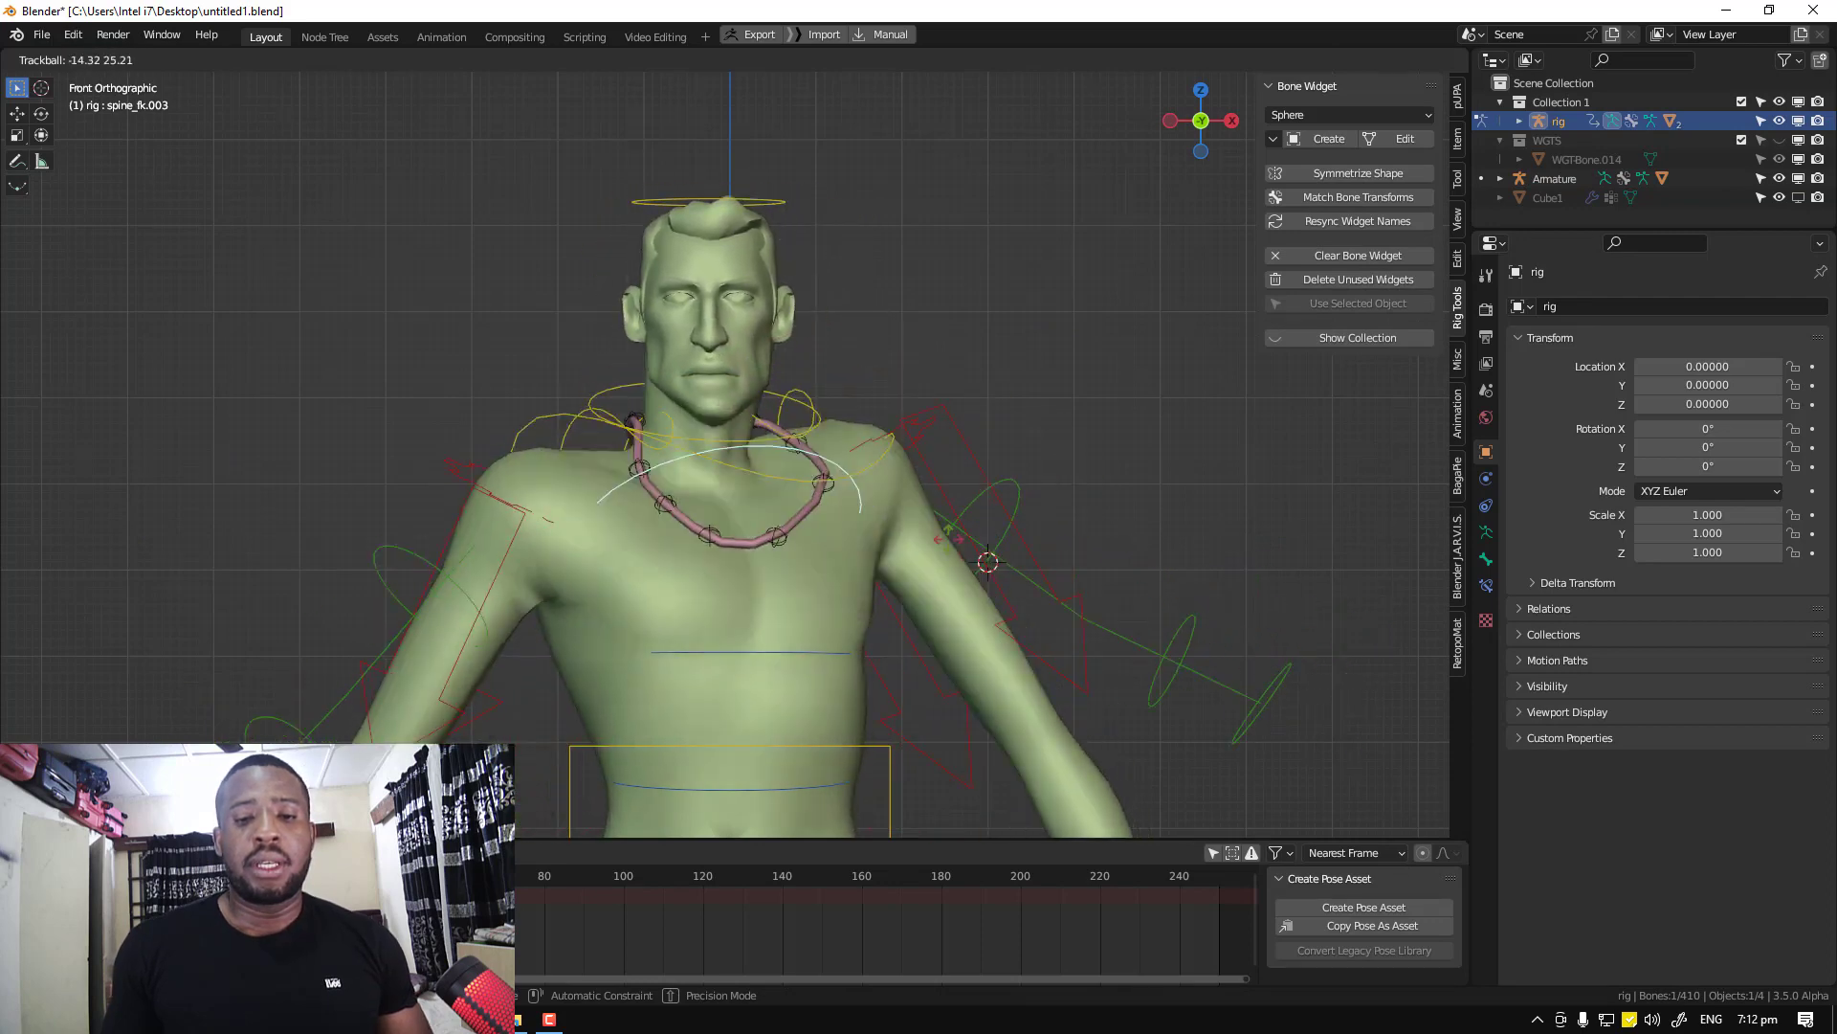
left_click(909, 502)
Reset the rotation of every bone in the character rig and leave Pose Mode
key("a")
key("alt+r")
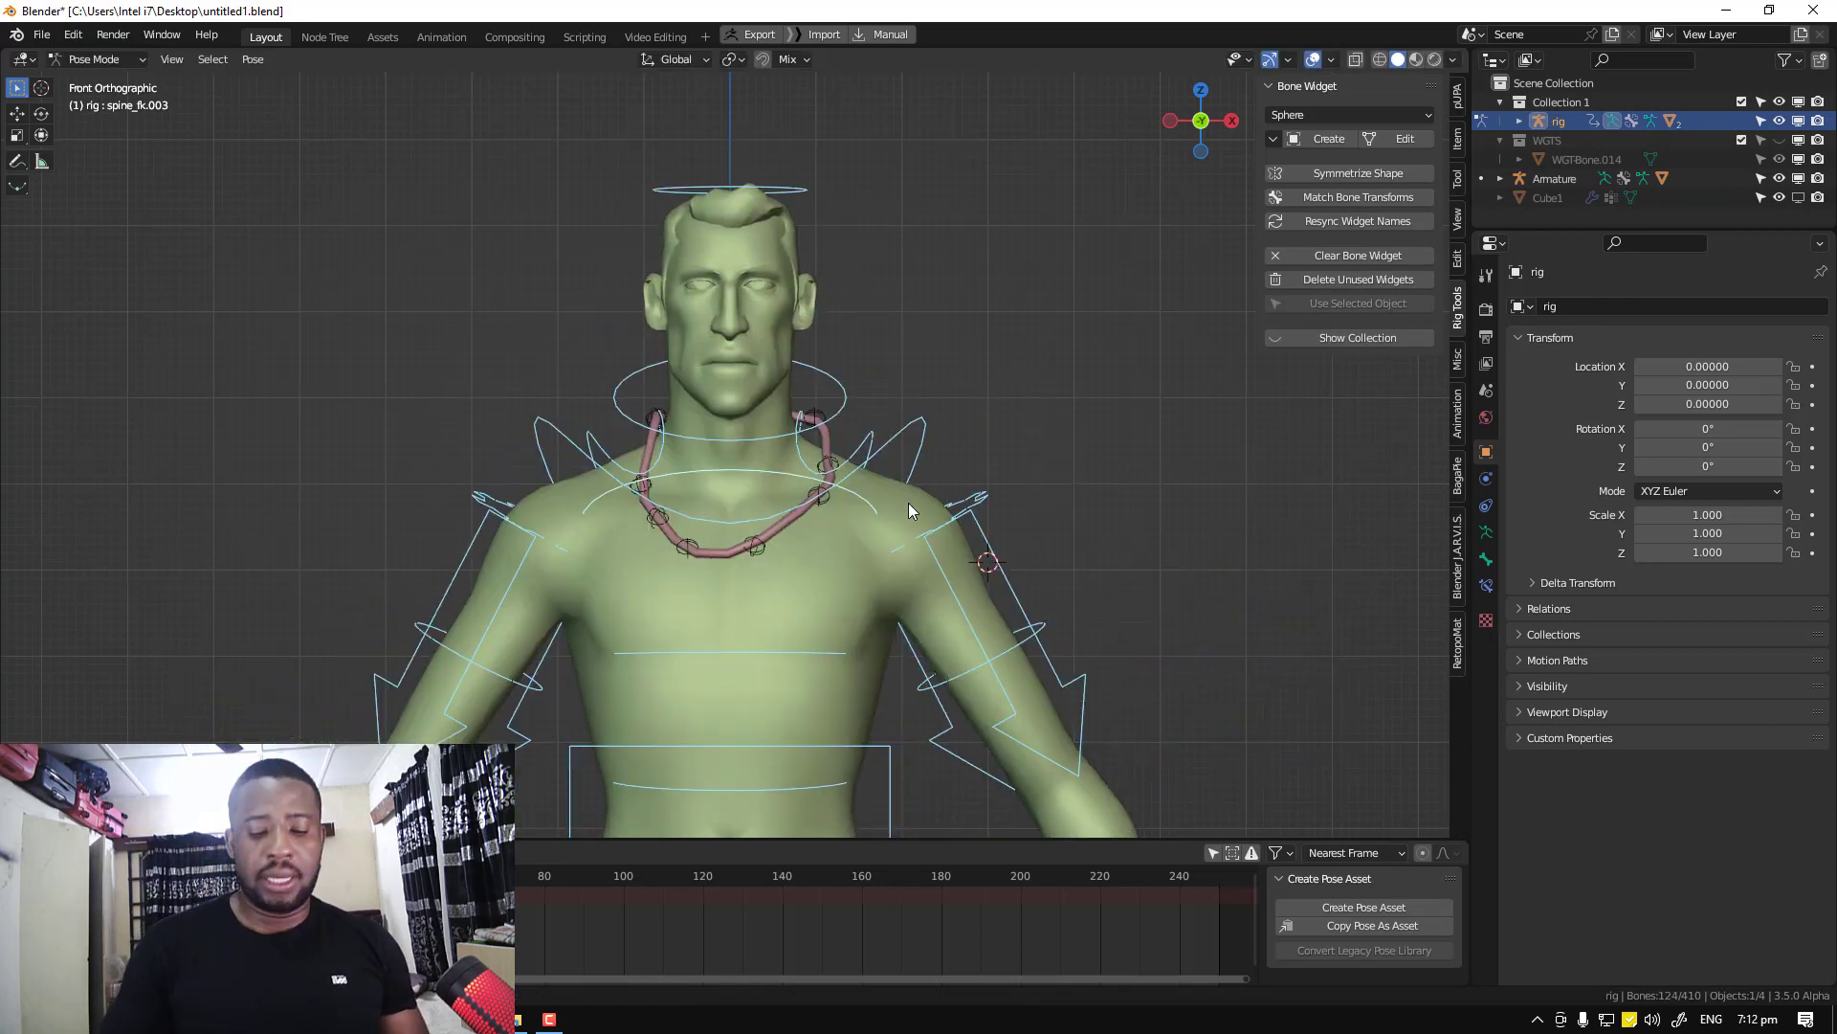
key("ctrl+p")
key("ctrl+Tab")
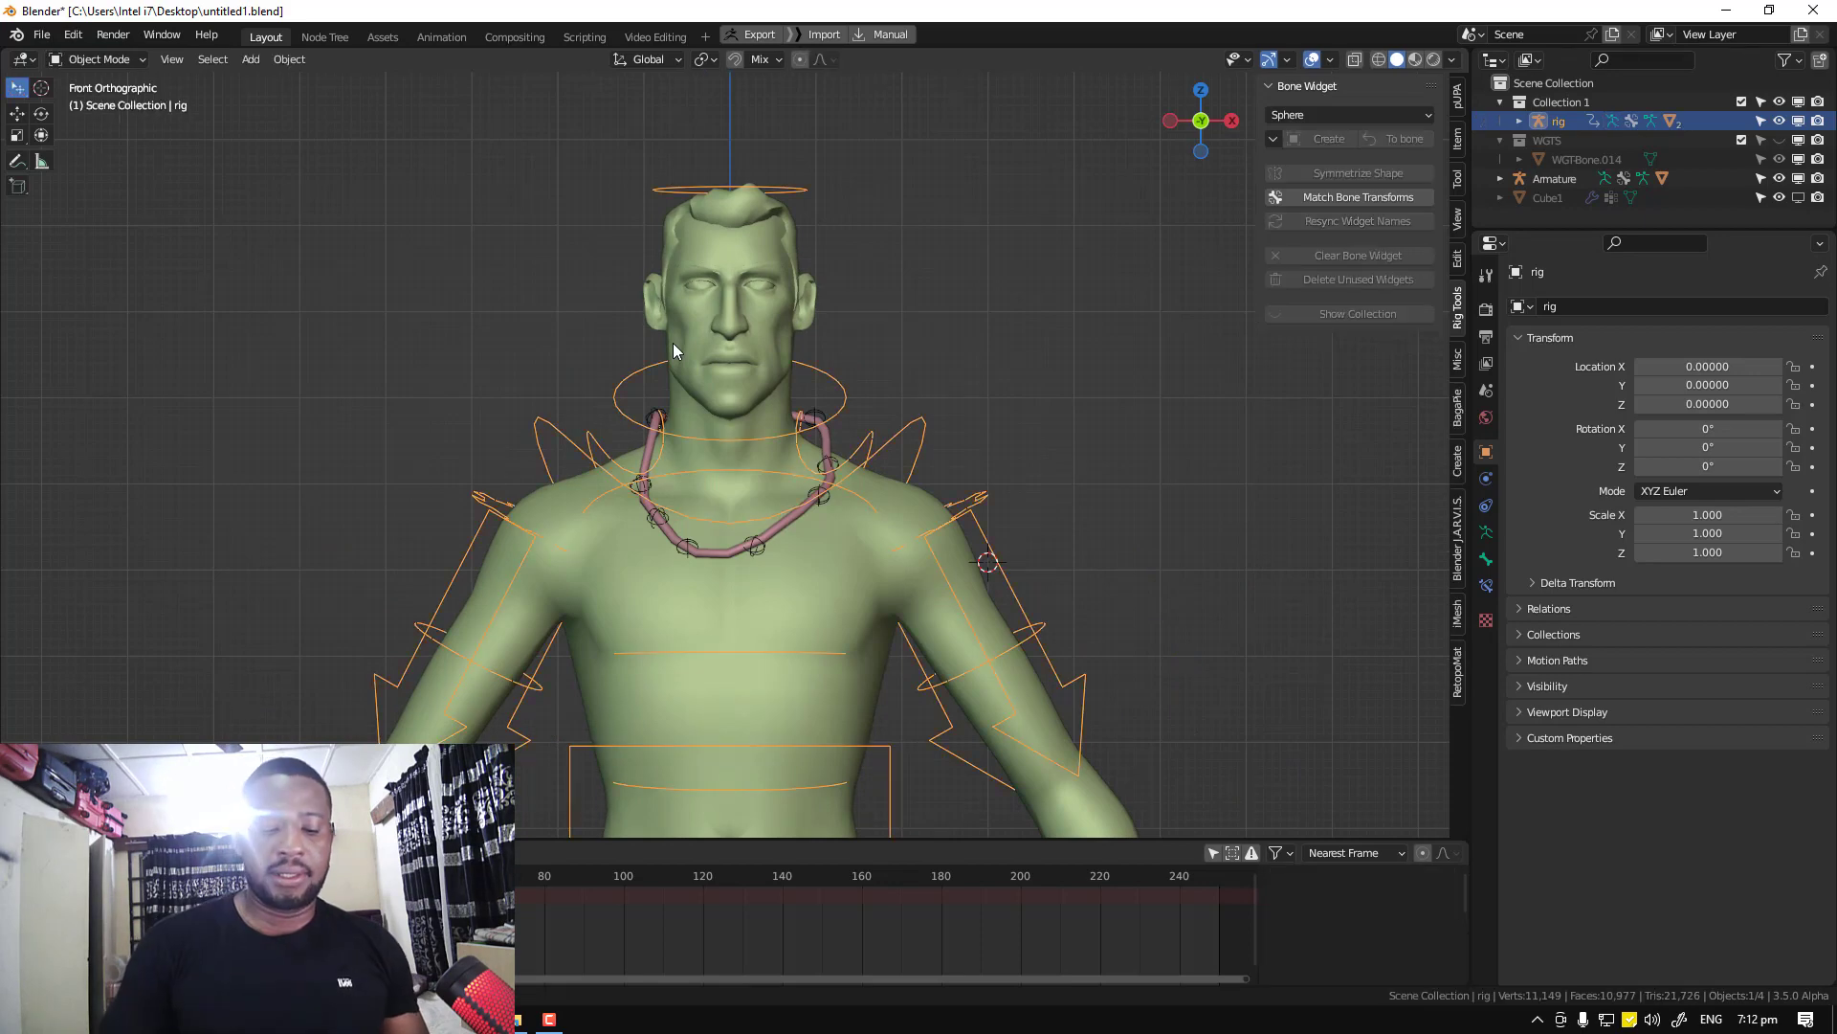
Open tut.blend, discarding the changes in untitled1.blend
key("ctrl+q")
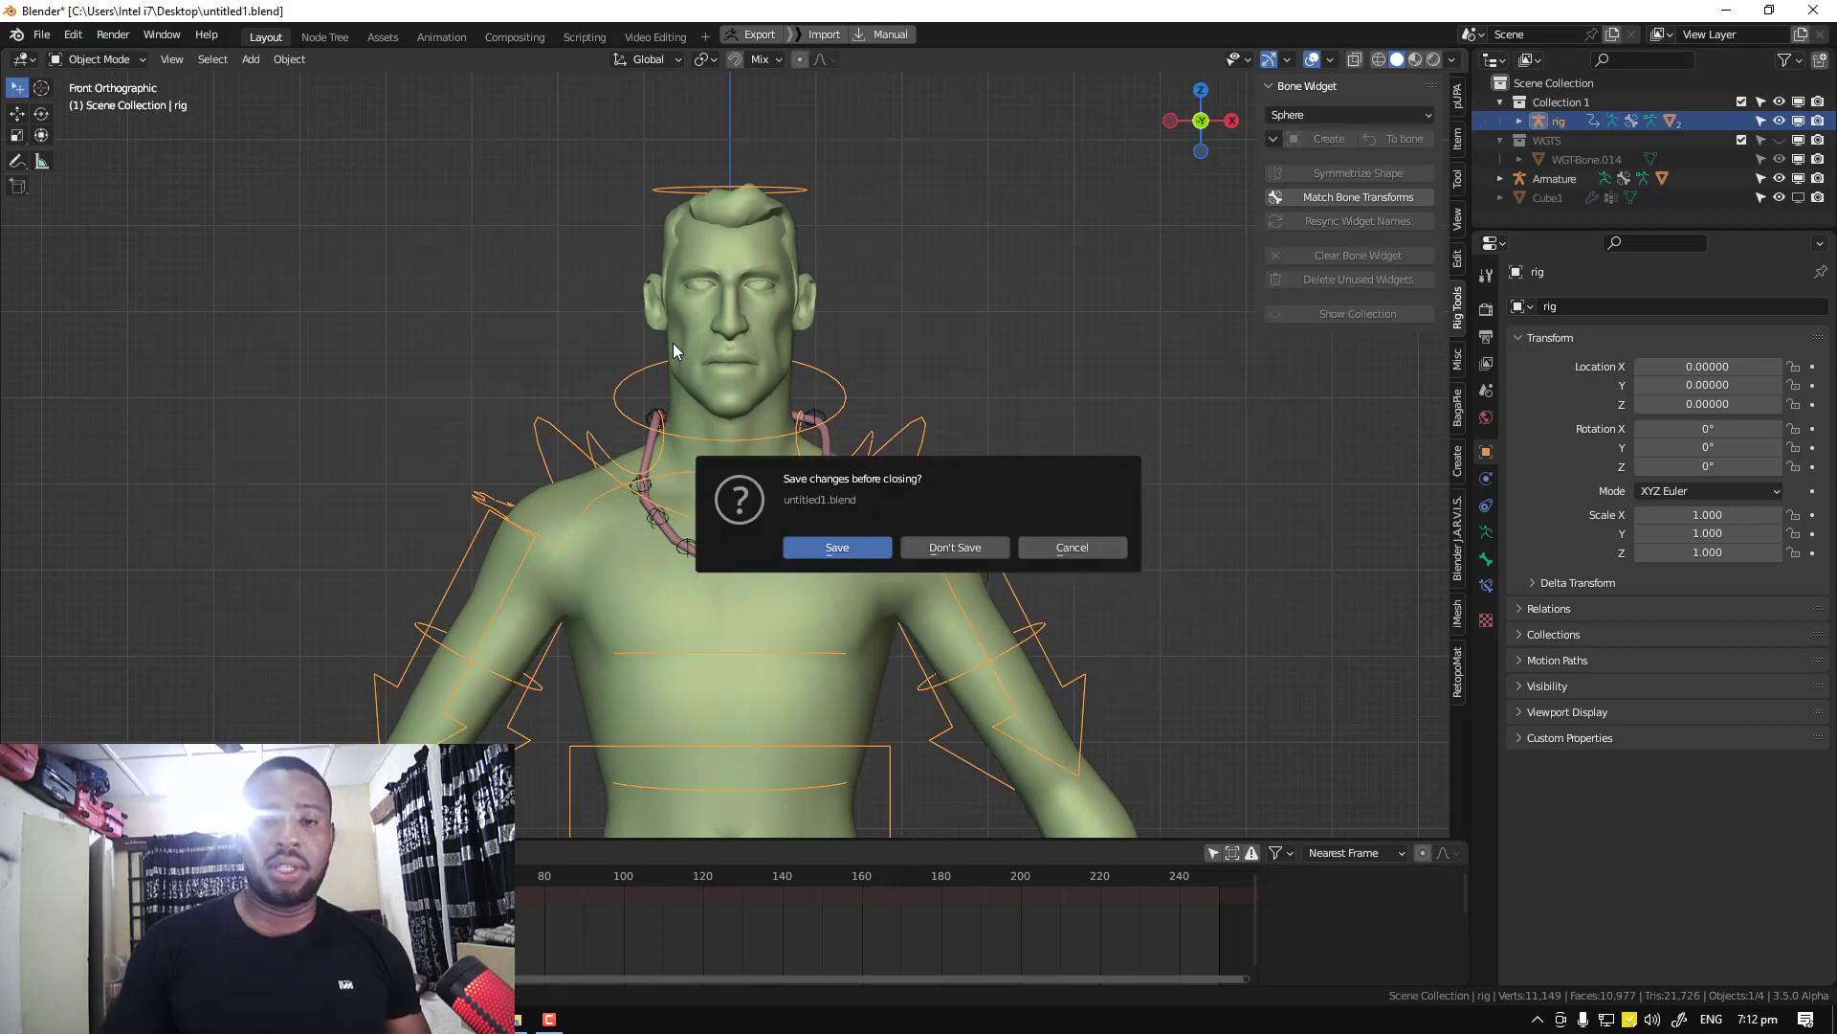
left_click(907, 548)
double_click(1019, 371)
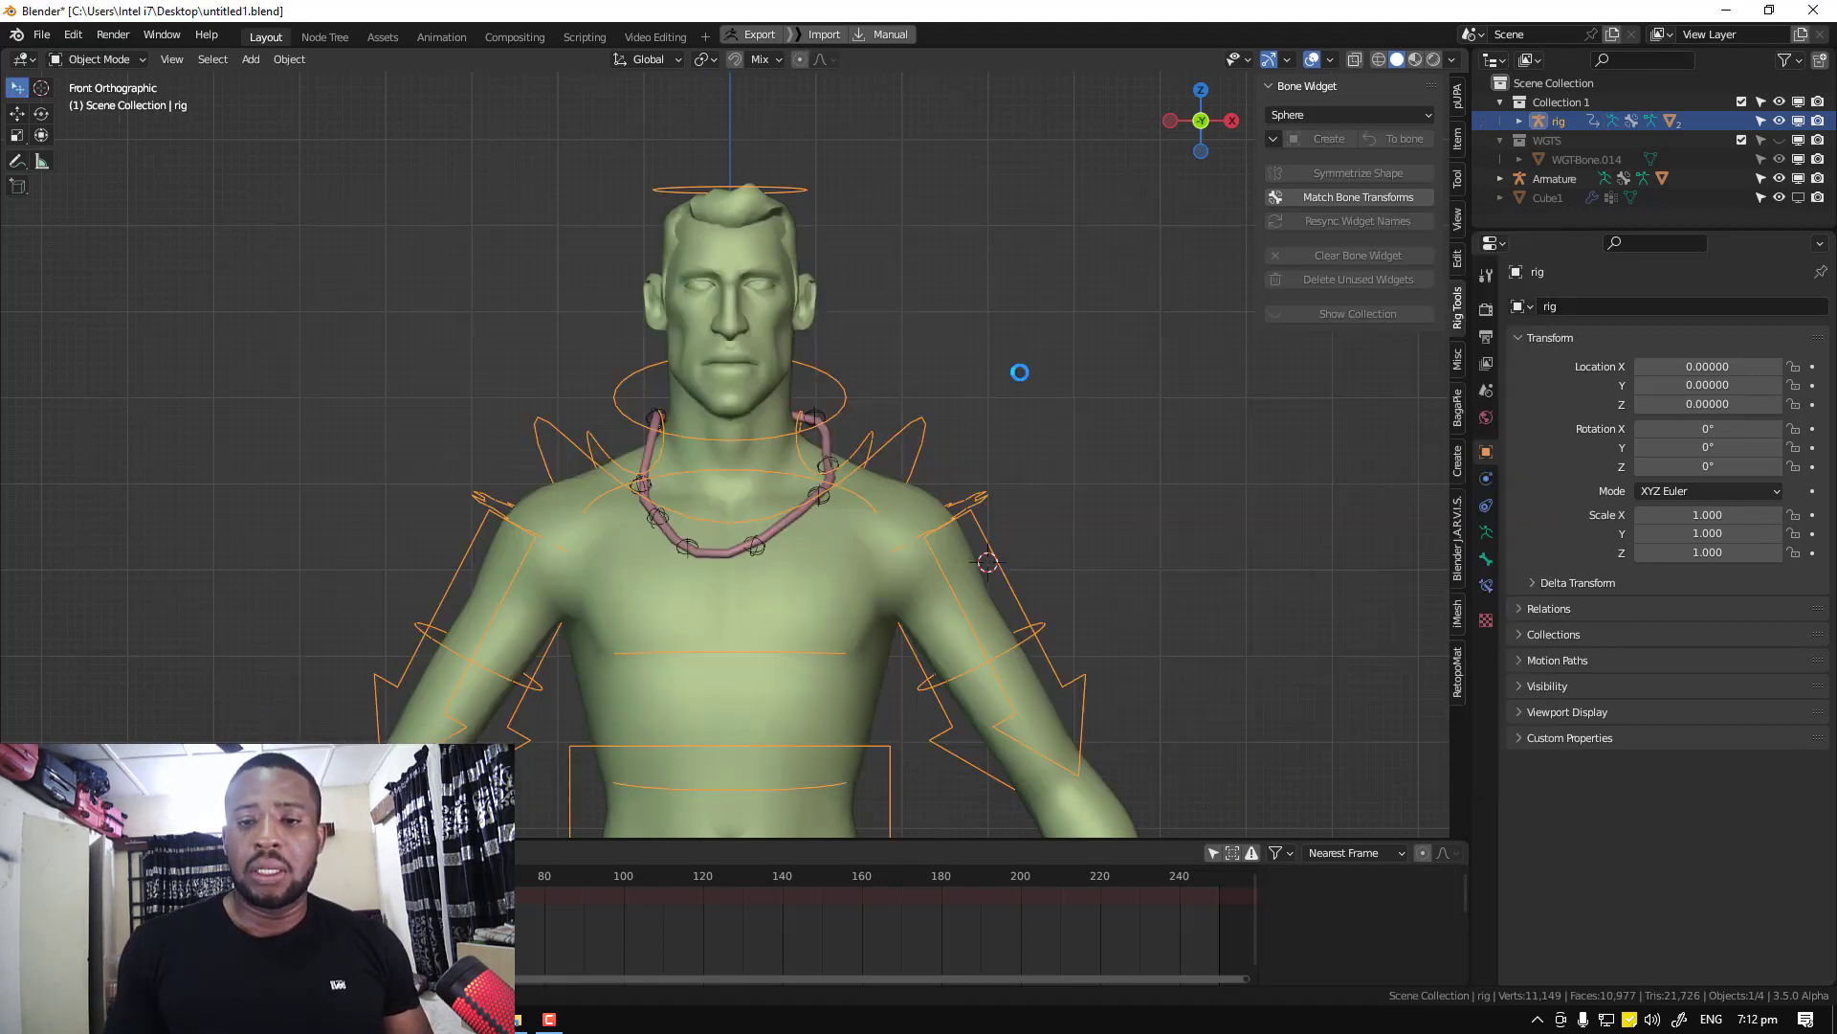
Pose the rig by moving the left hand IK control up to chest height and rotating it freely
middle_click_drag(1012, 392, 1053, 584)
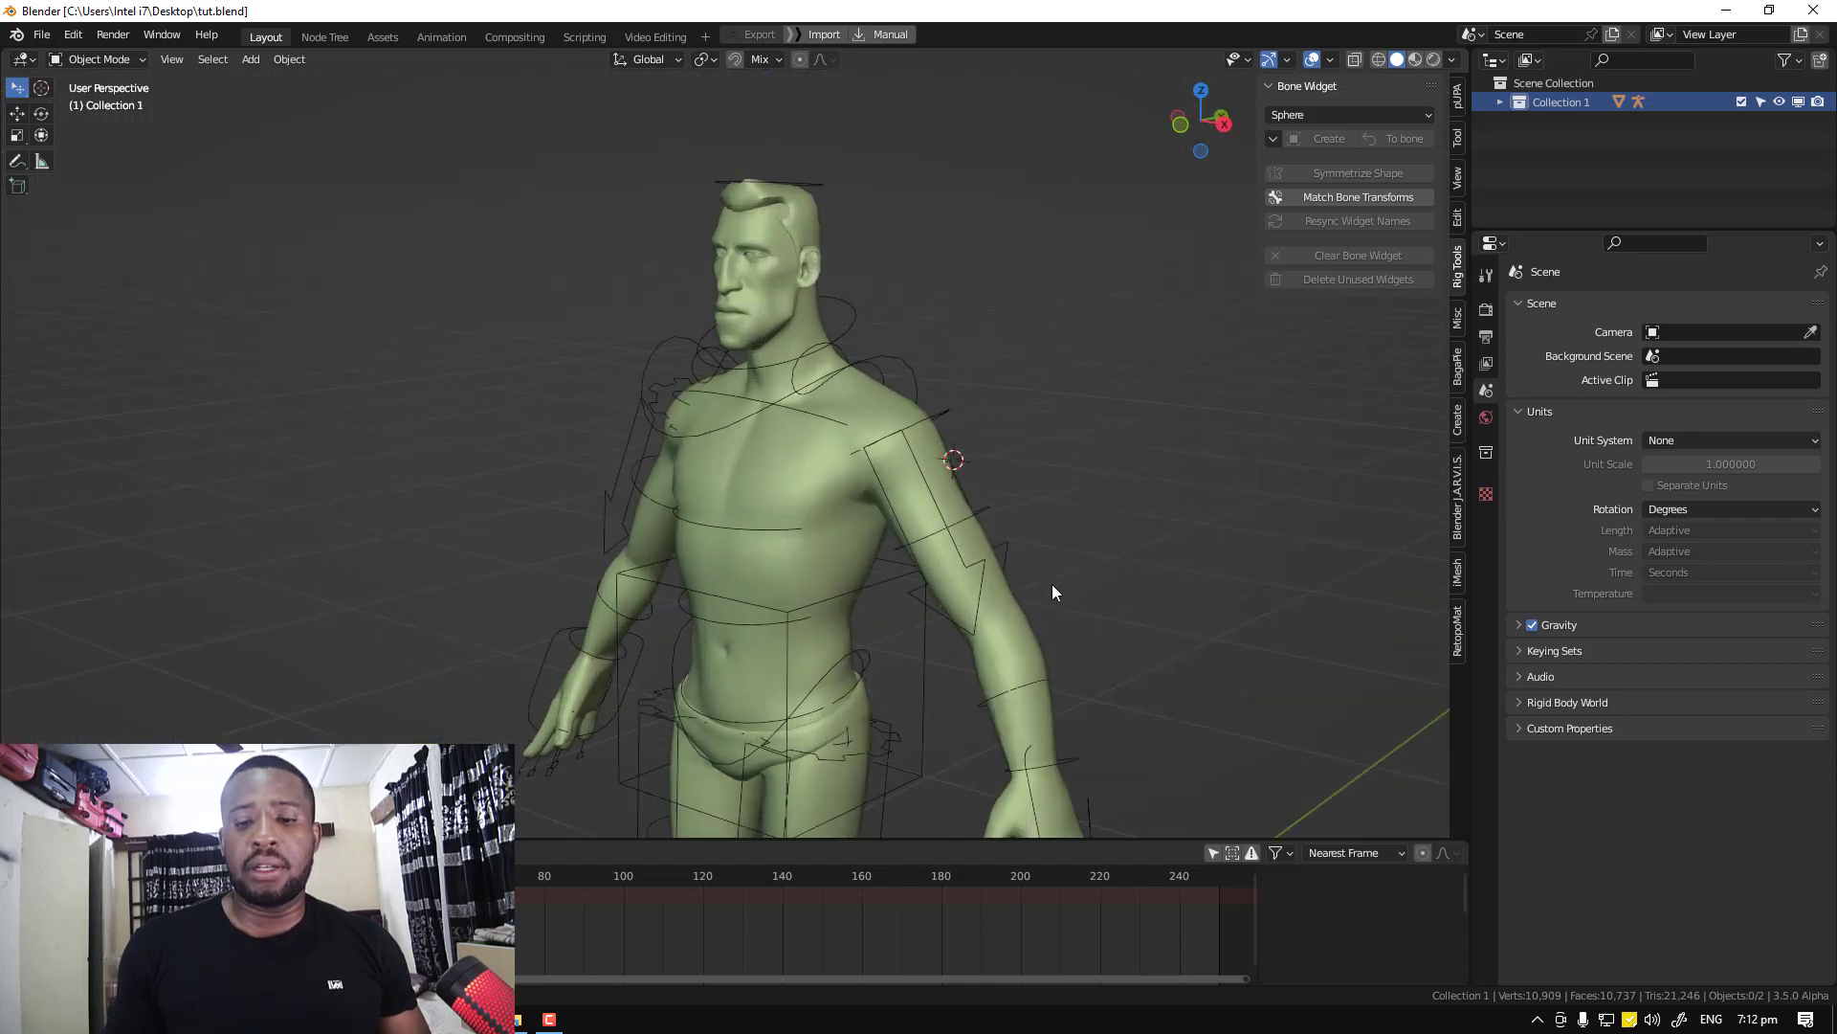
scroll(1053, 585, "down", 3)
left_click(924, 602)
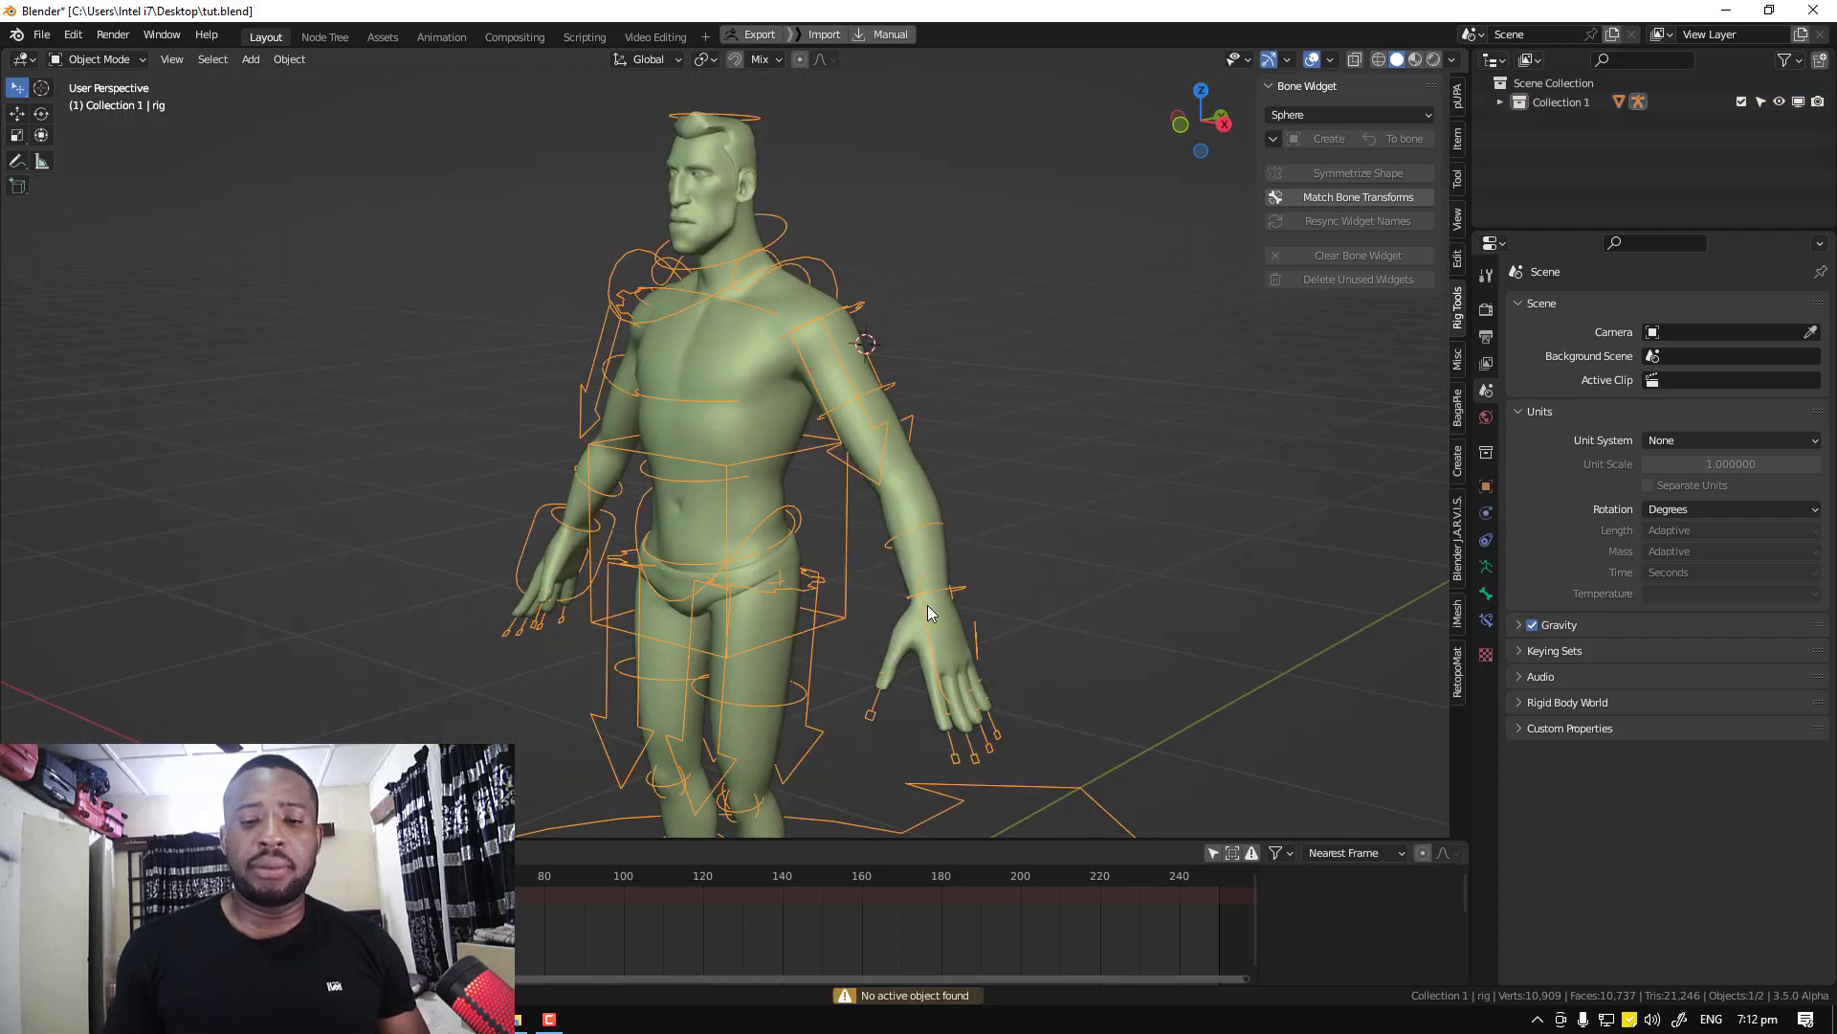
key("ctrl+Tab")
middle_click_drag(940, 616, 921, 659)
key("r")
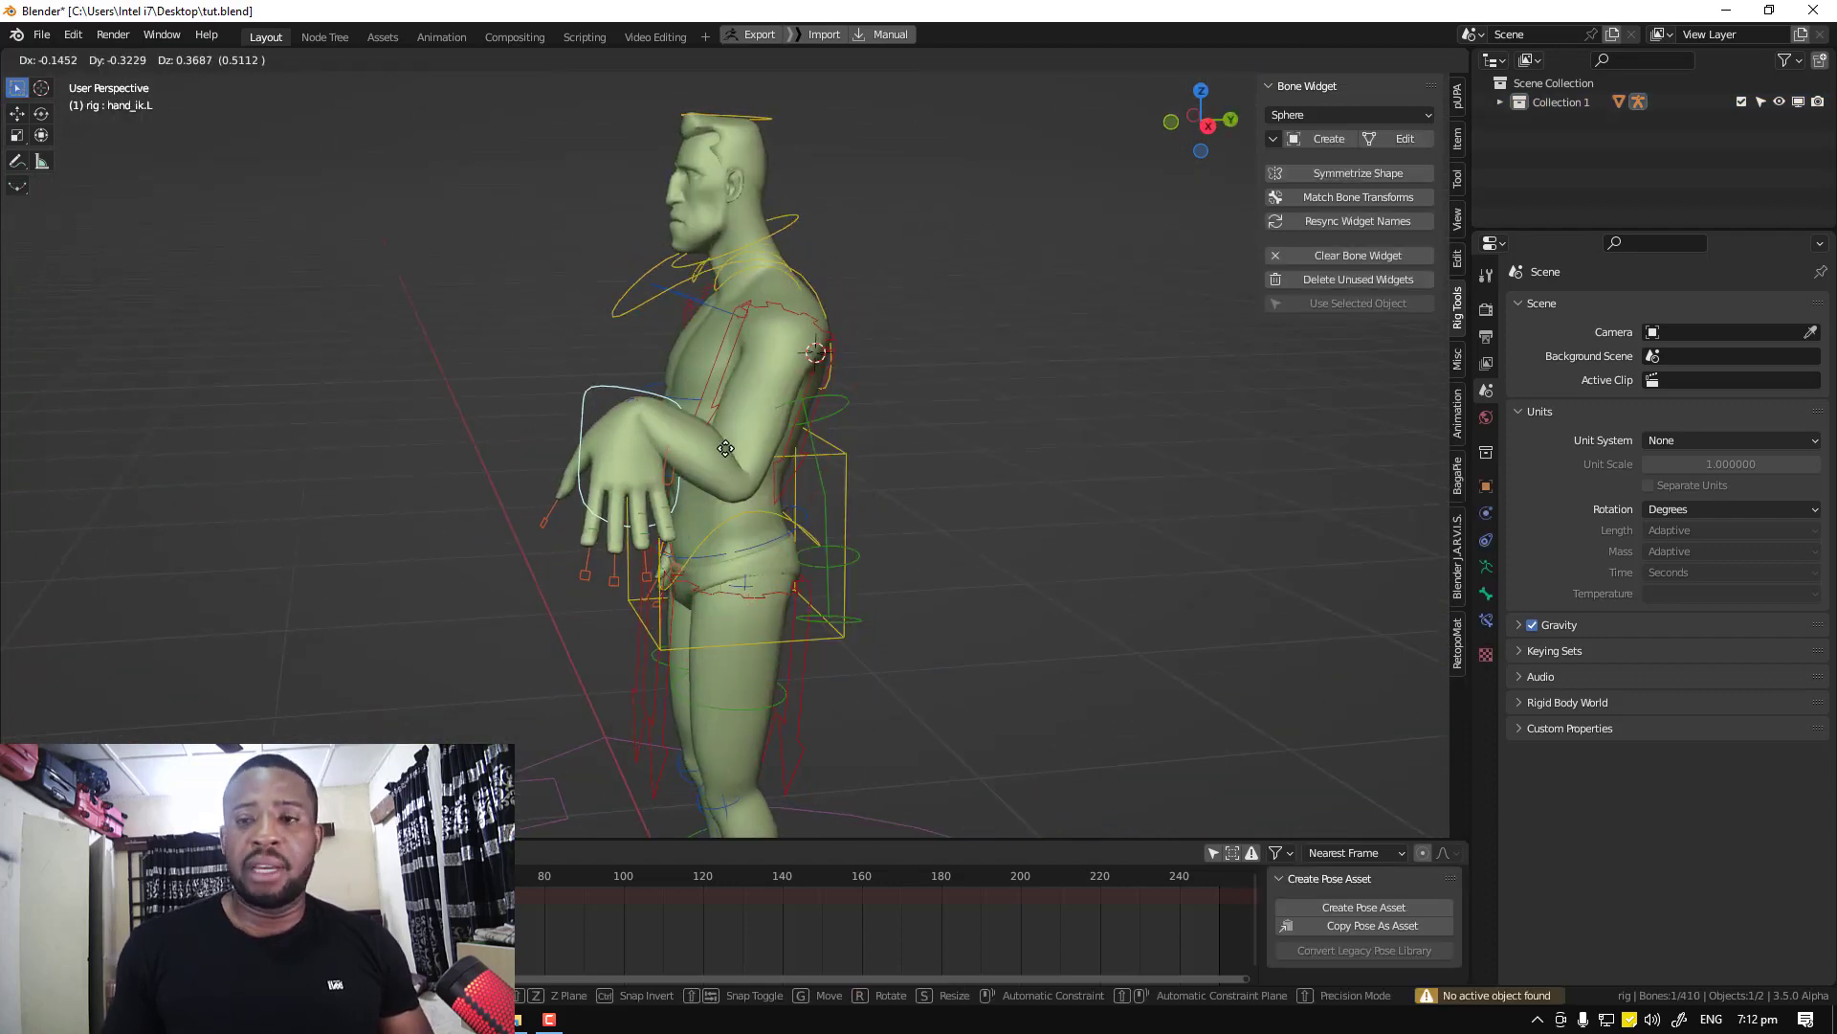
scroll(881, 469, "up", 3)
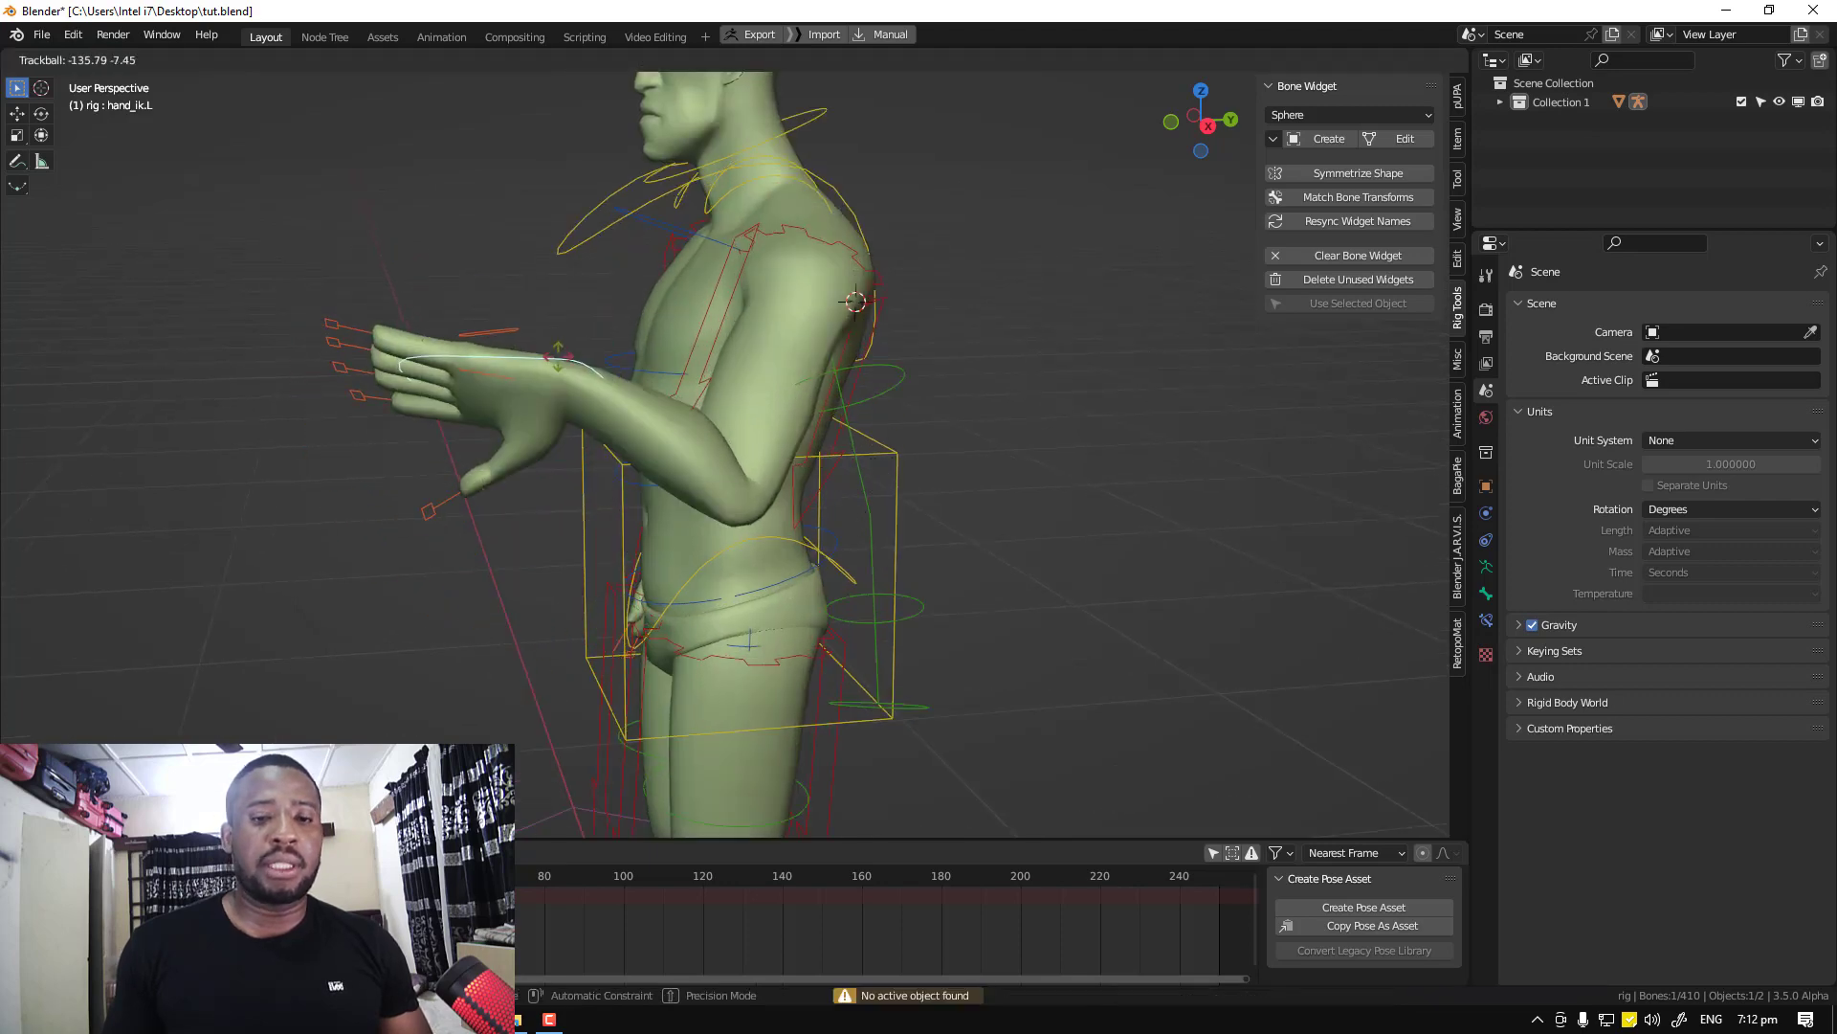
left_click(873, 436)
Clear the rotation and location of all rig bones, then deselect everything in Object Mode
key("KP_1")
key("a")
key("alt+r")
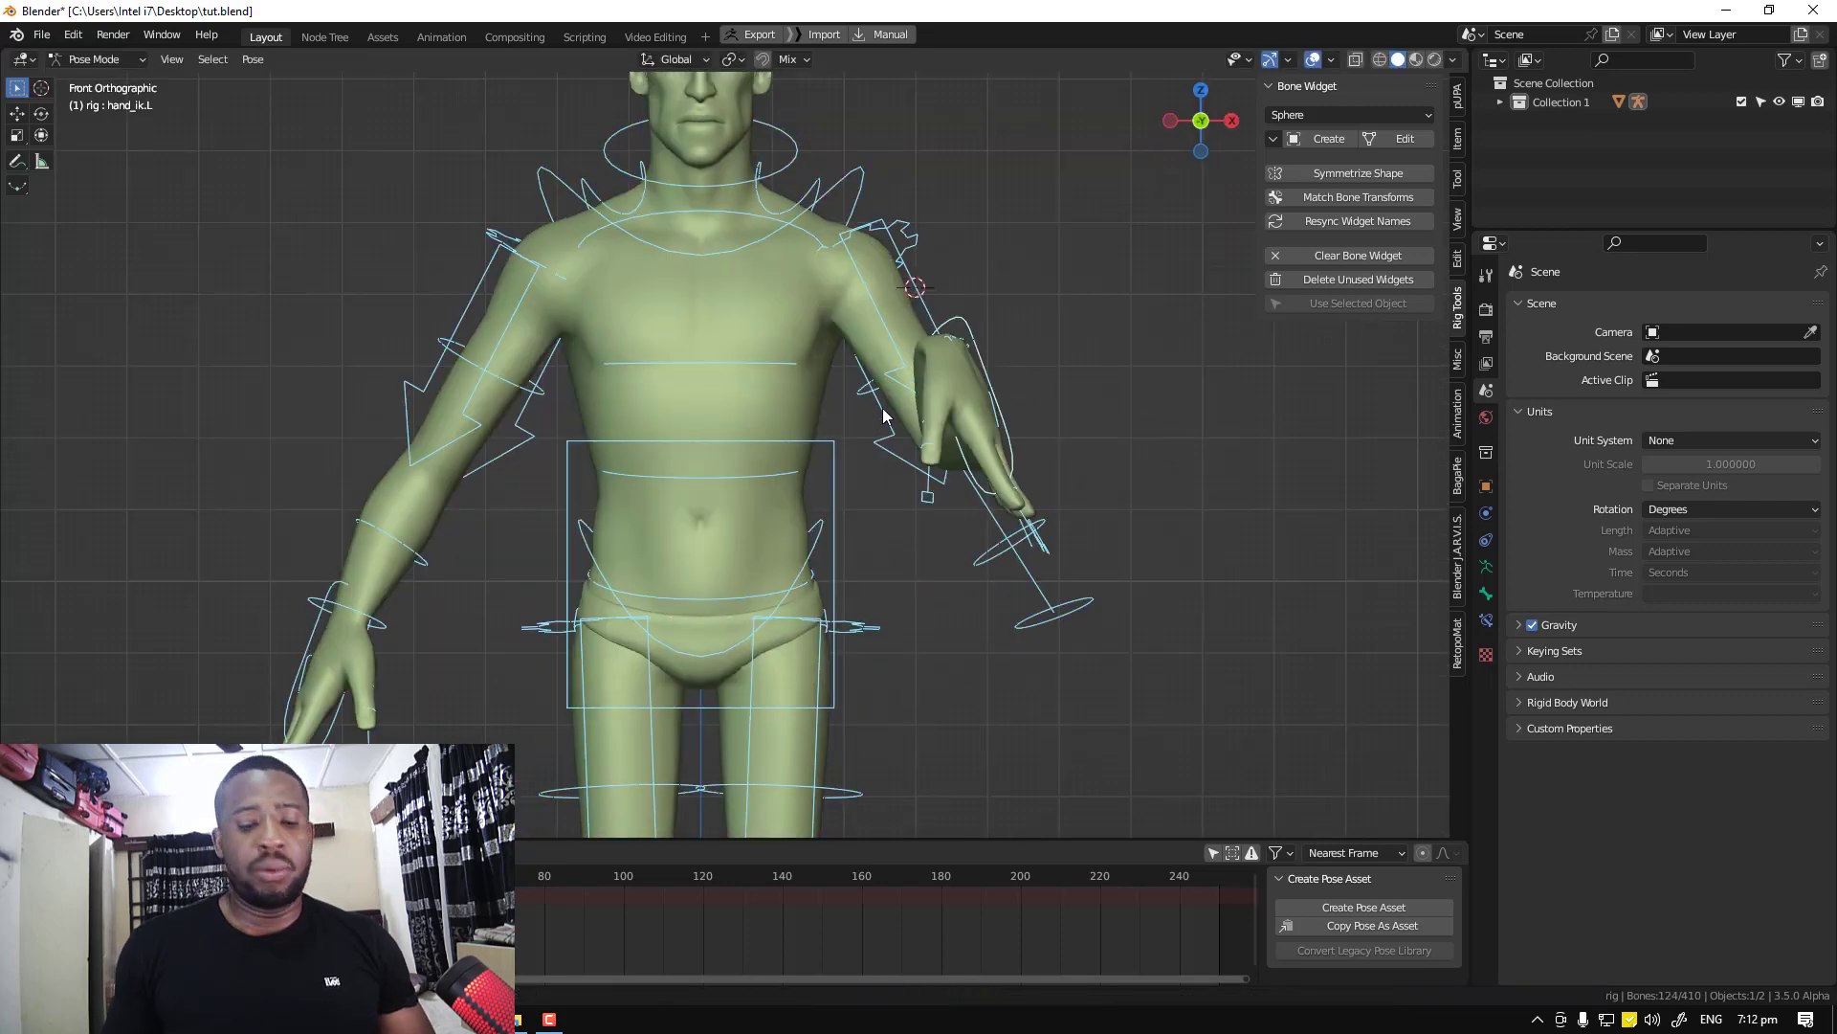
key("alt+g")
middle_click_drag(917, 460, 1006, 778, "shift")
key("ctrl+Tab")
key("alt+a")
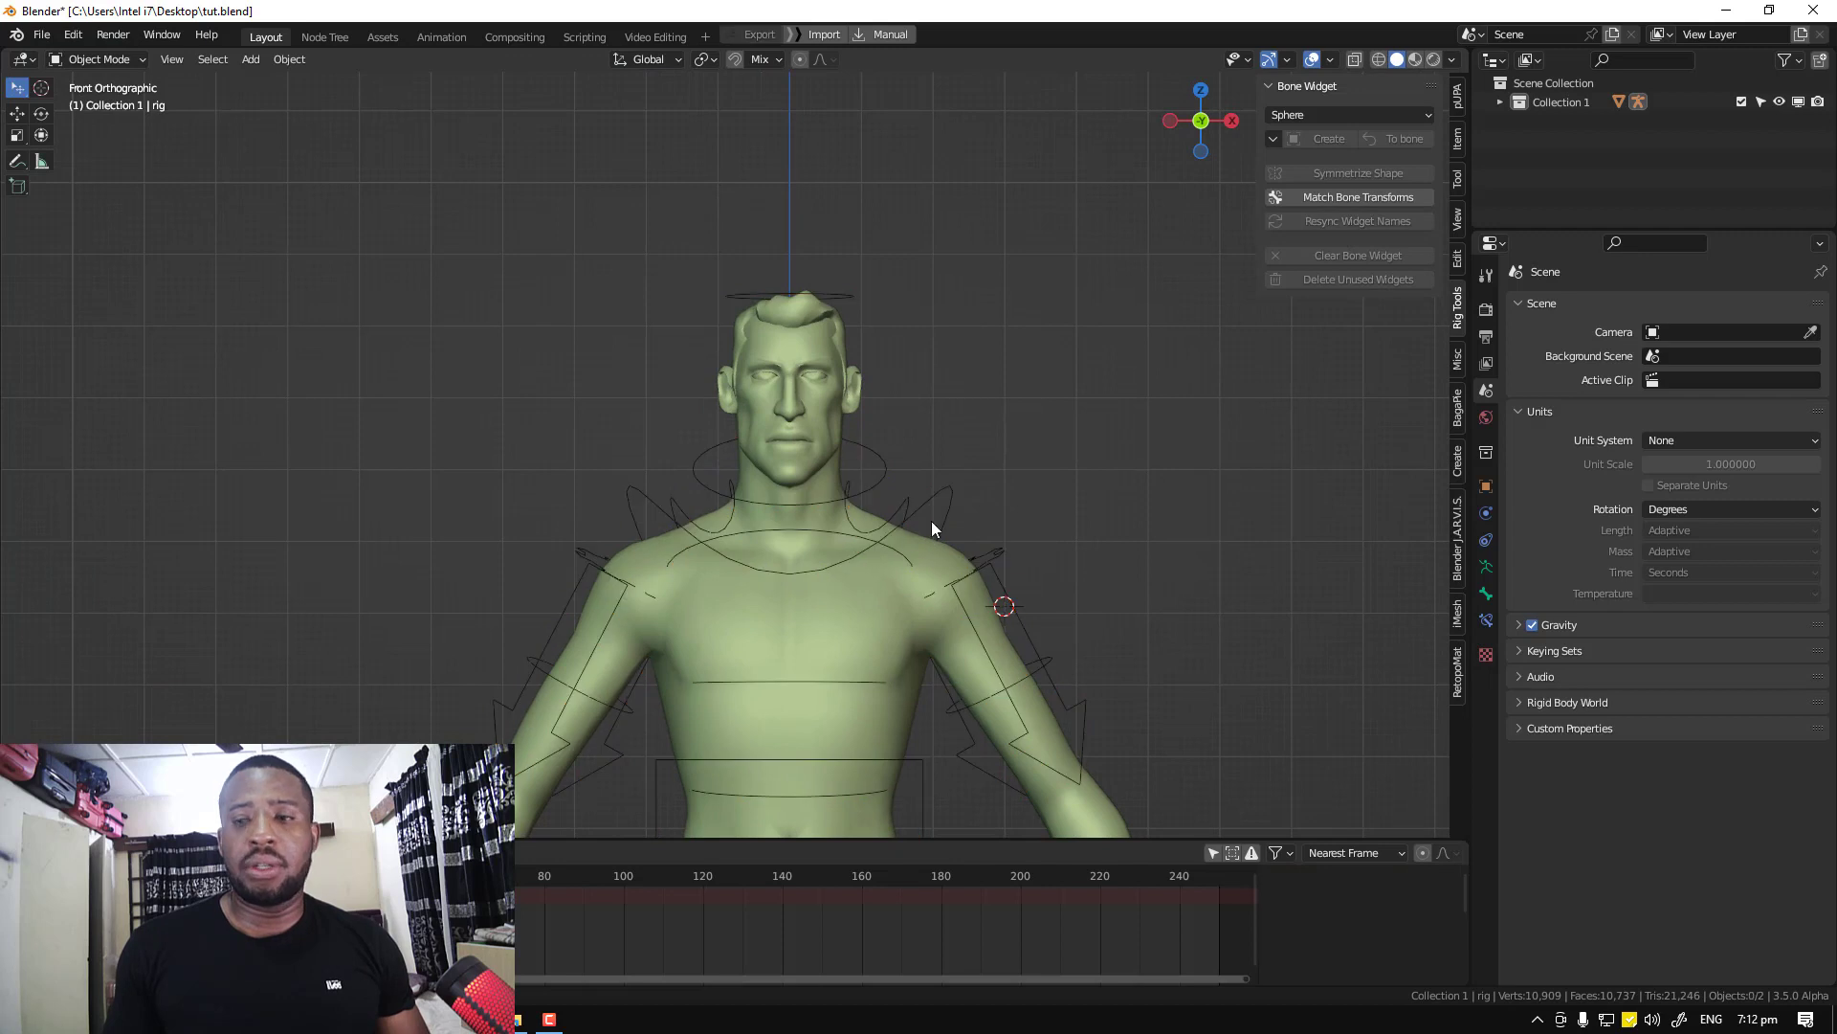
Hide the rig inside Collection 1 and select the character's body mesh
left_click(1498, 102)
left_click(1779, 122)
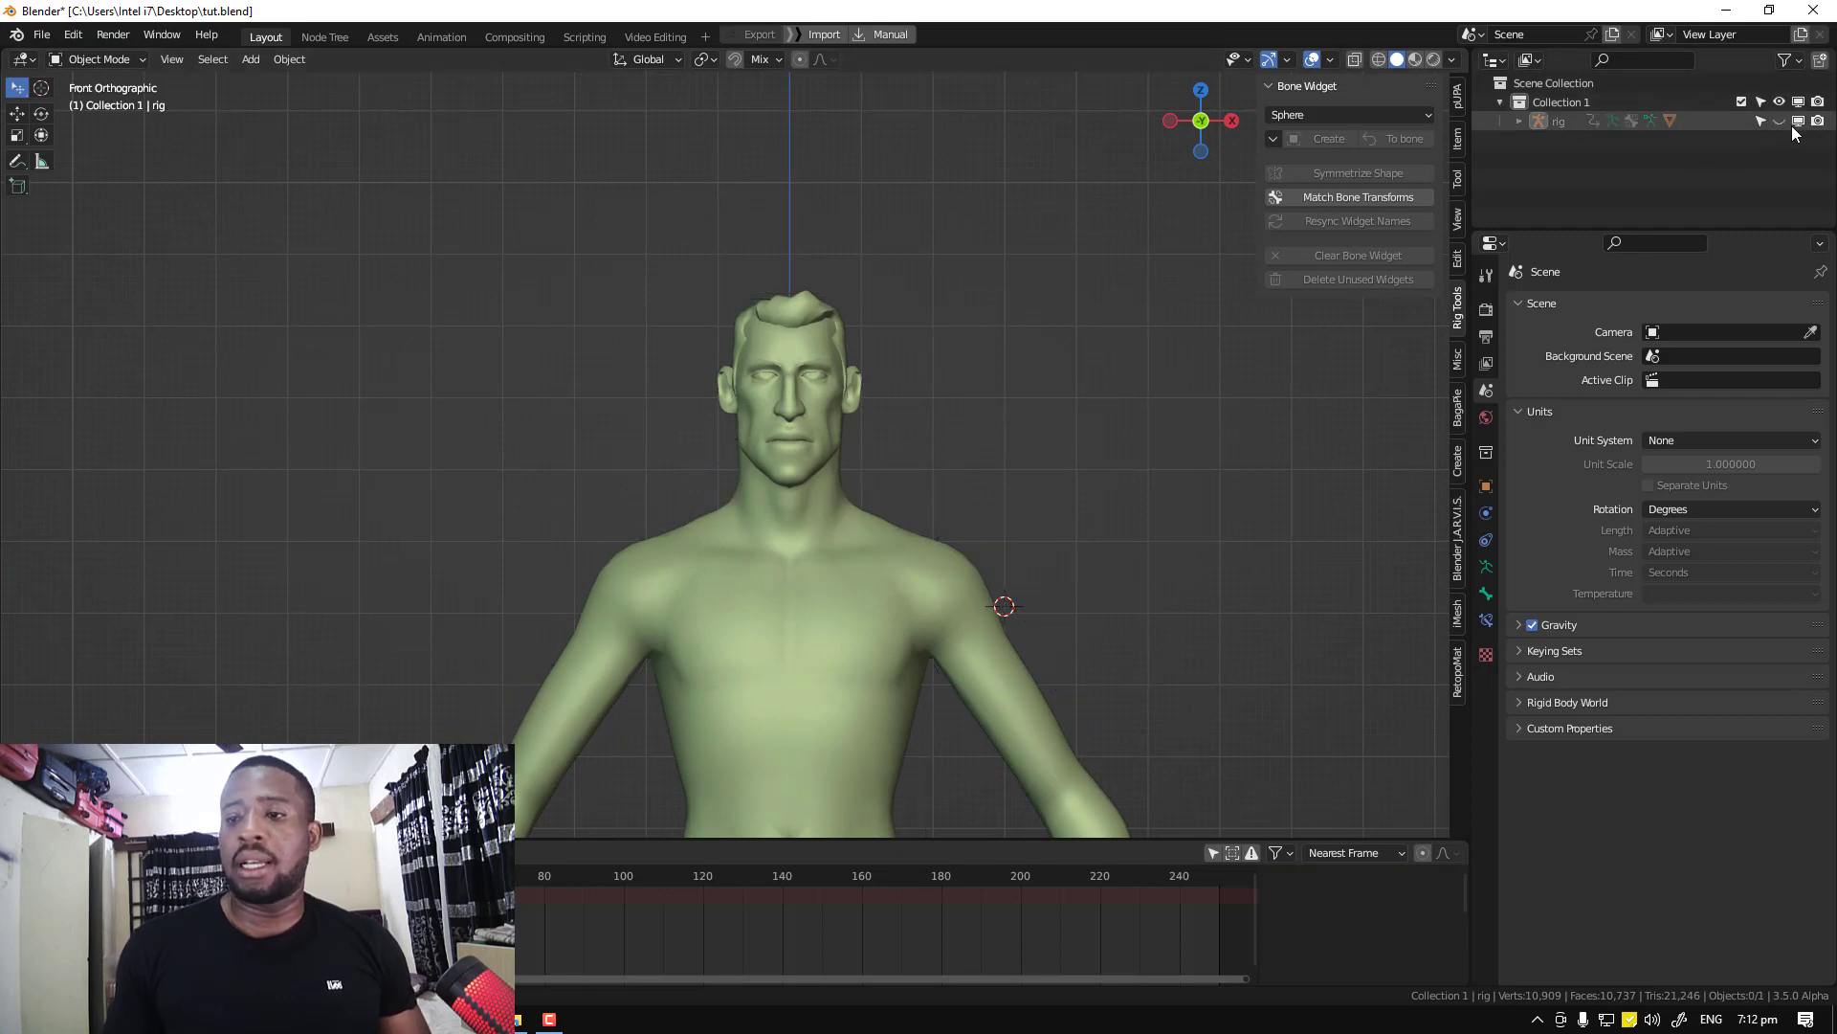
left_click(1778, 123)
left_click(805, 549)
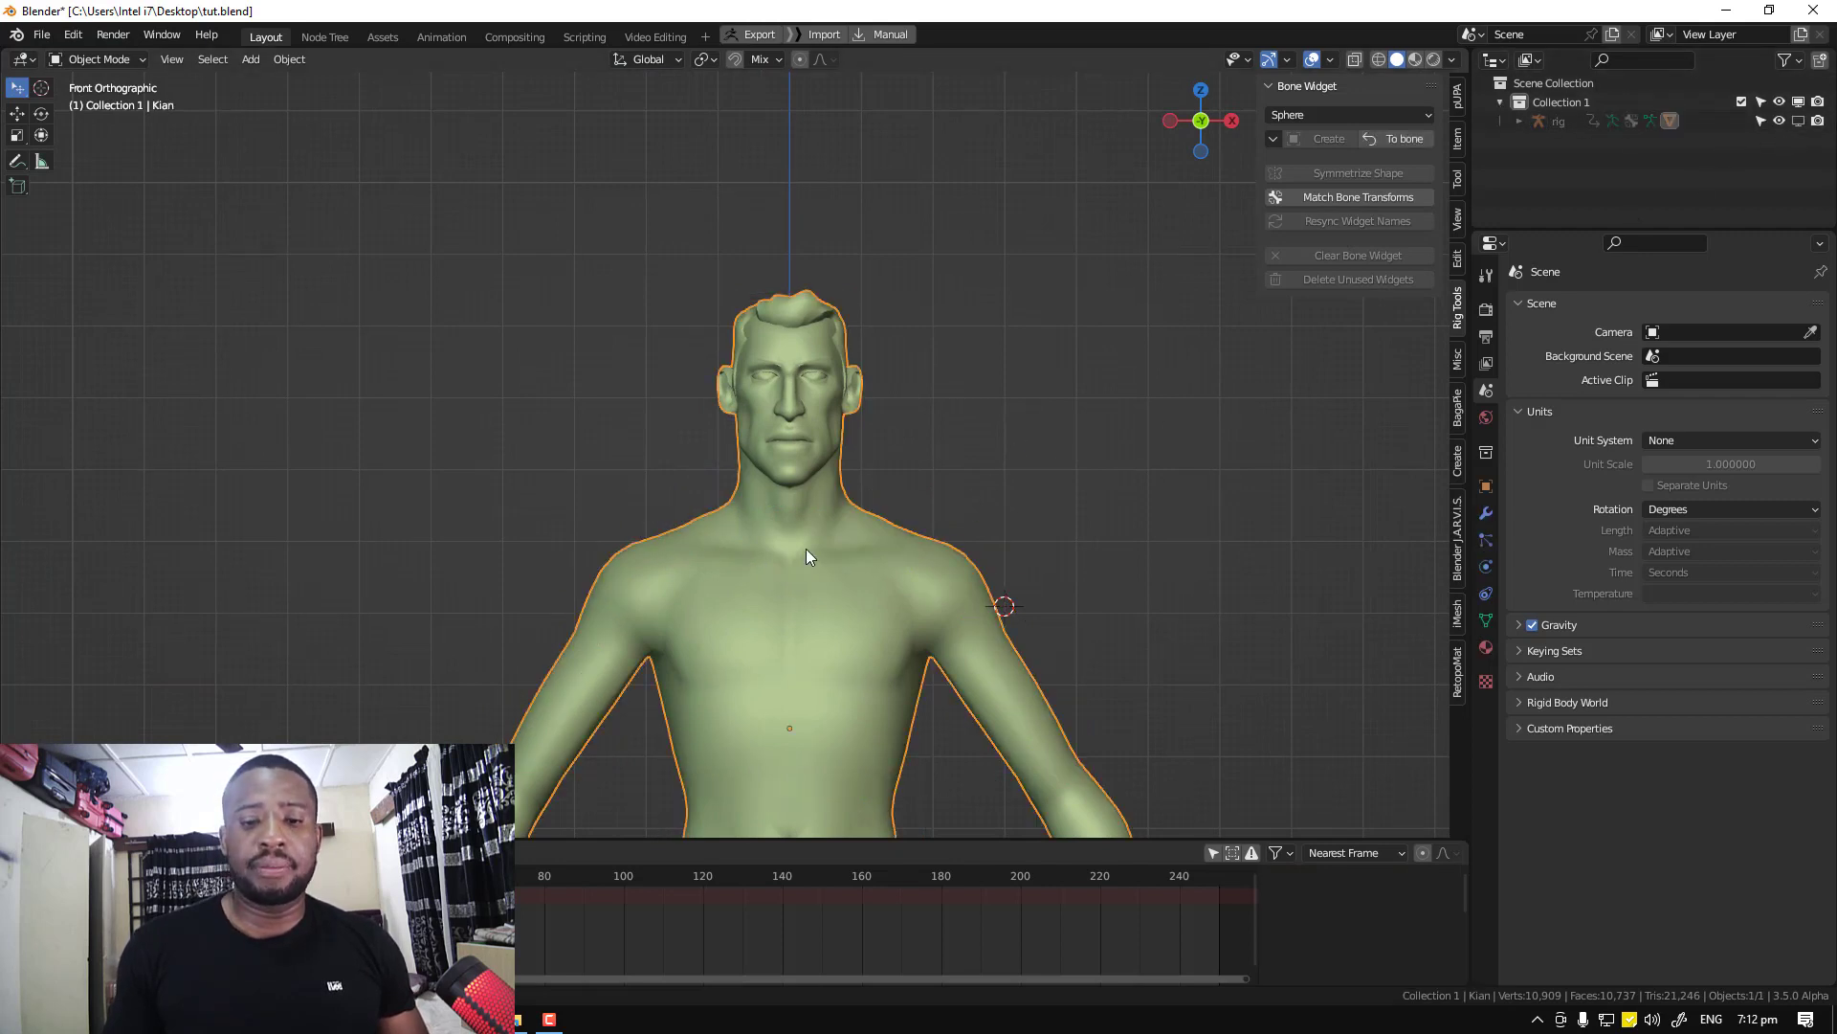
Add a Bezier circle curve and scale it down to slightly wider than the neck
key("shift+a")
mouse_move(978, 399)
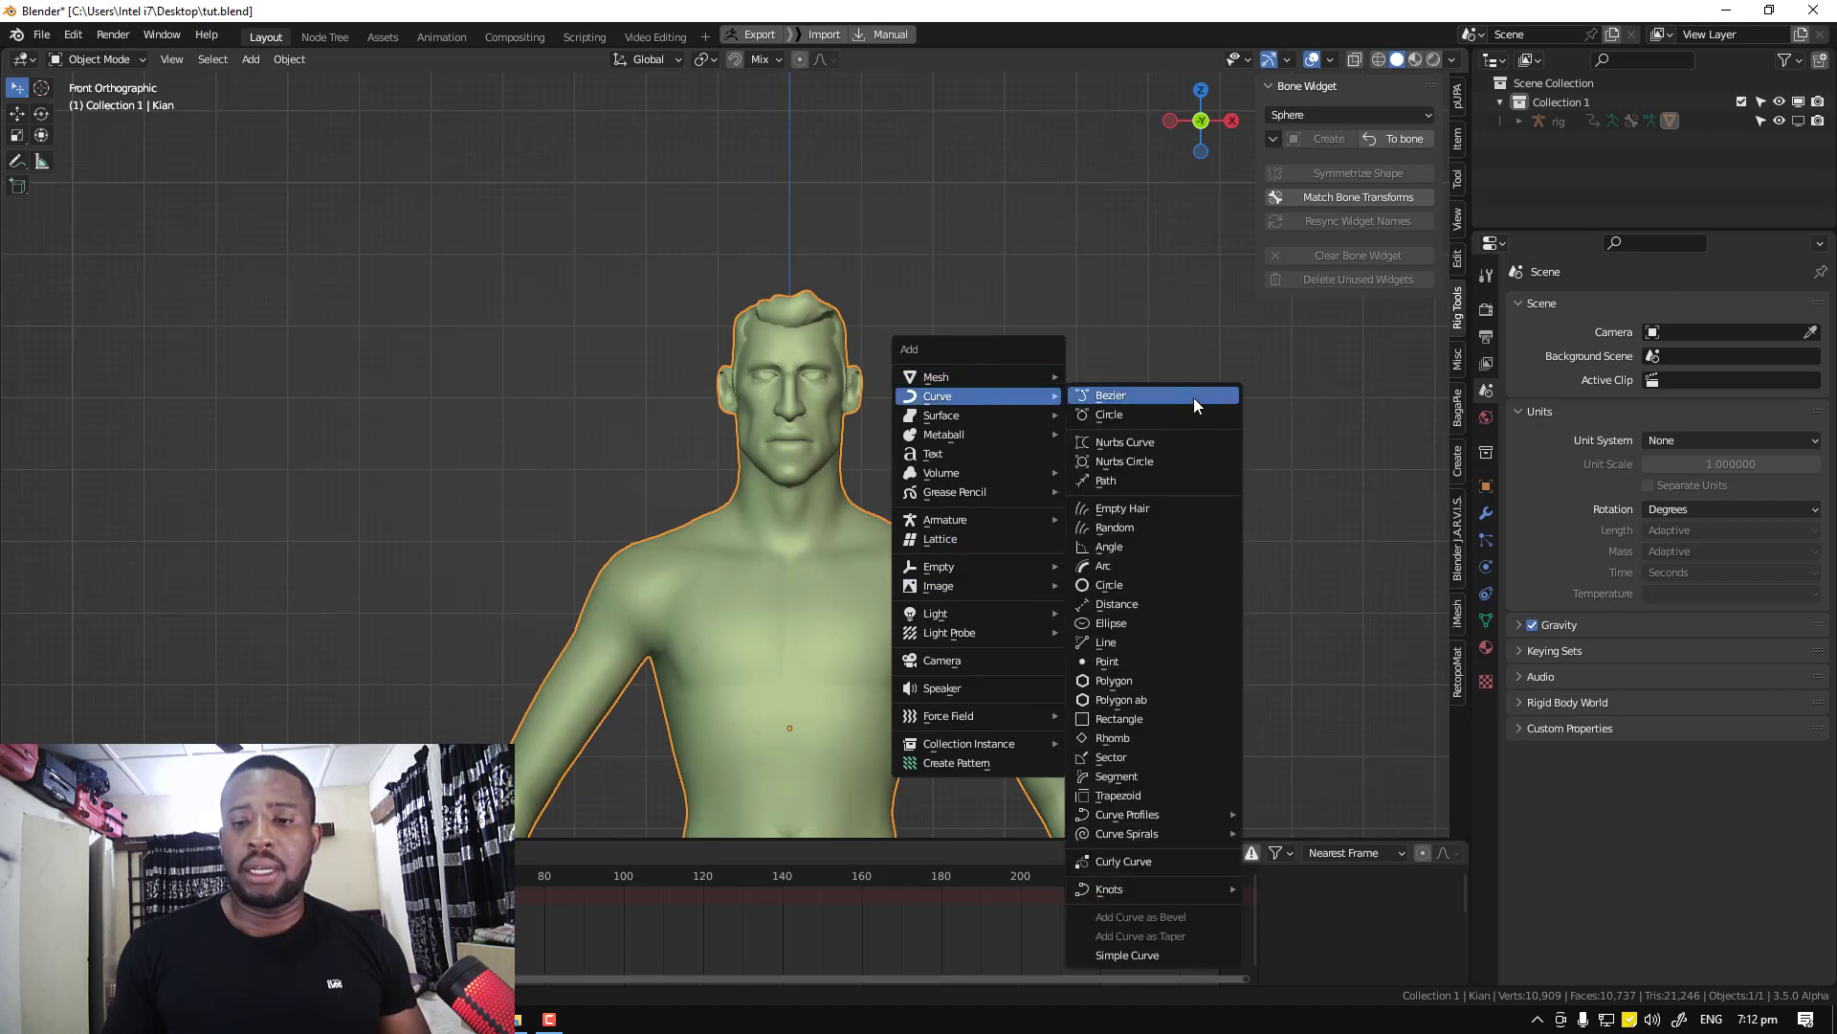
left_click(1171, 414)
key("KP_3")
key("s")
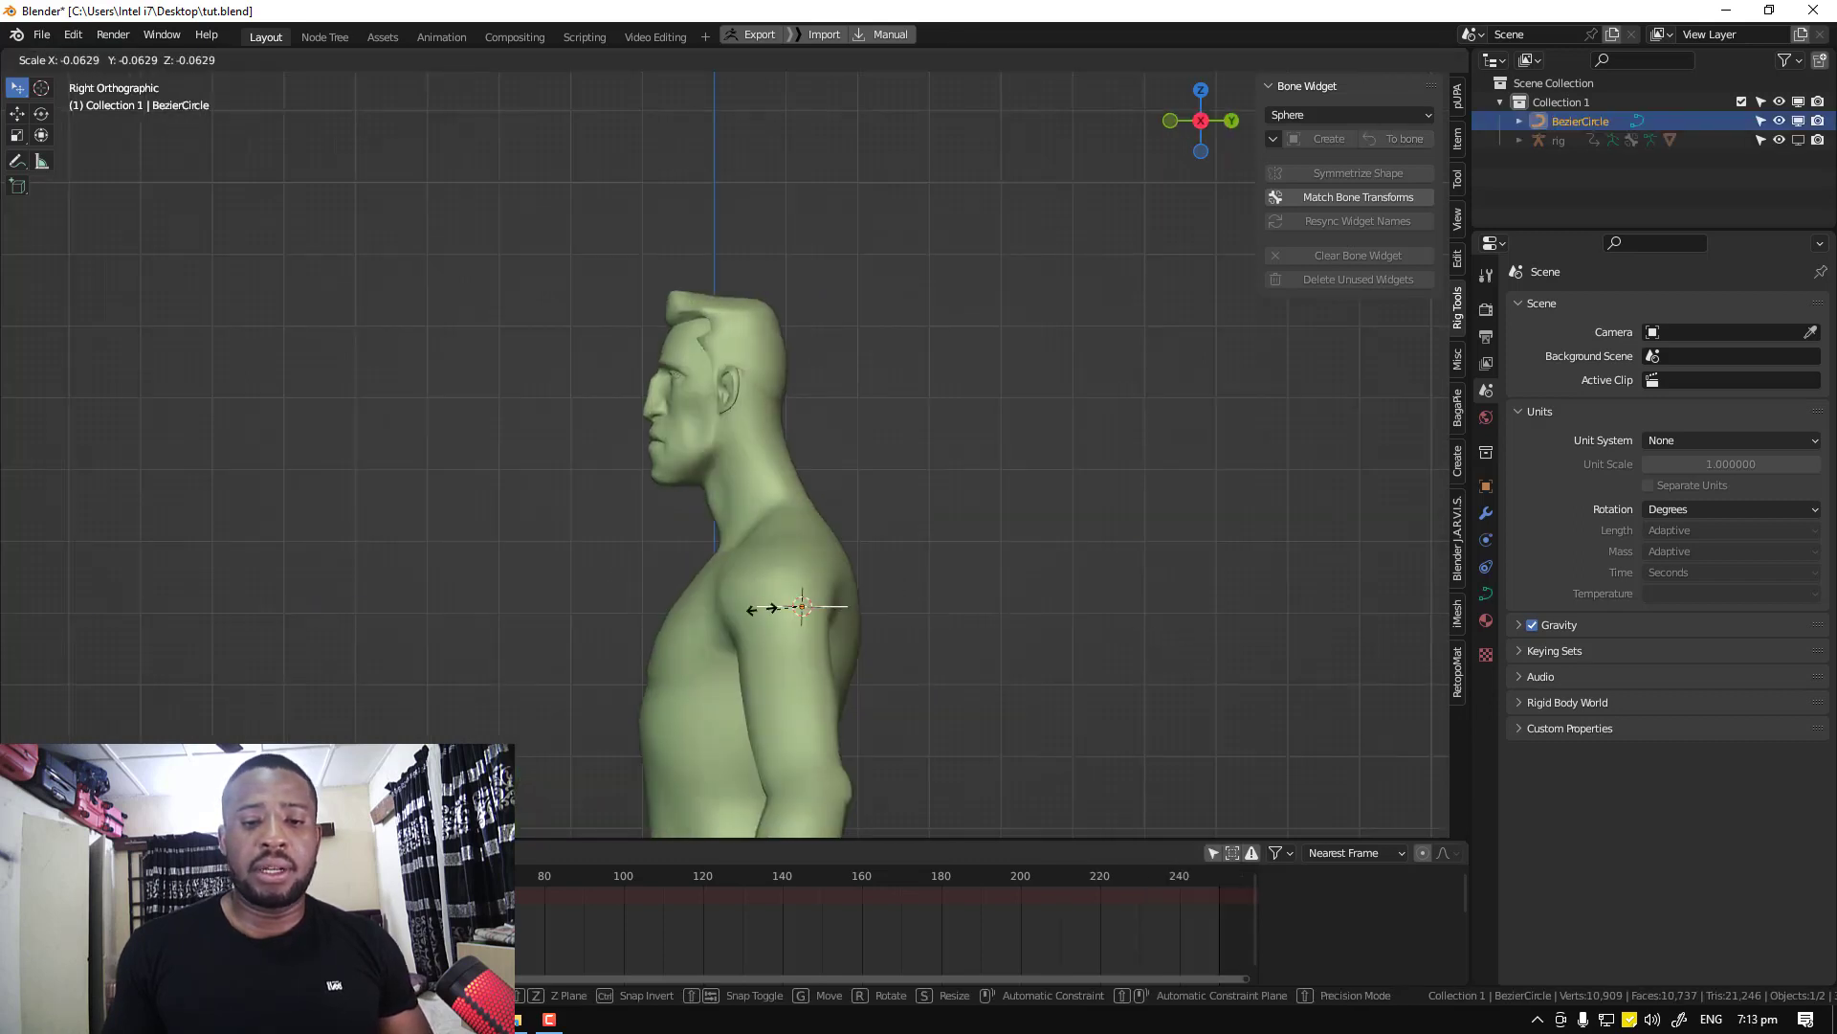
left_click(853, 610)
Place the circle around the base of the neck, tilted down toward the chest and centred on the body
key("g")
left_click(795, 424)
key("r")
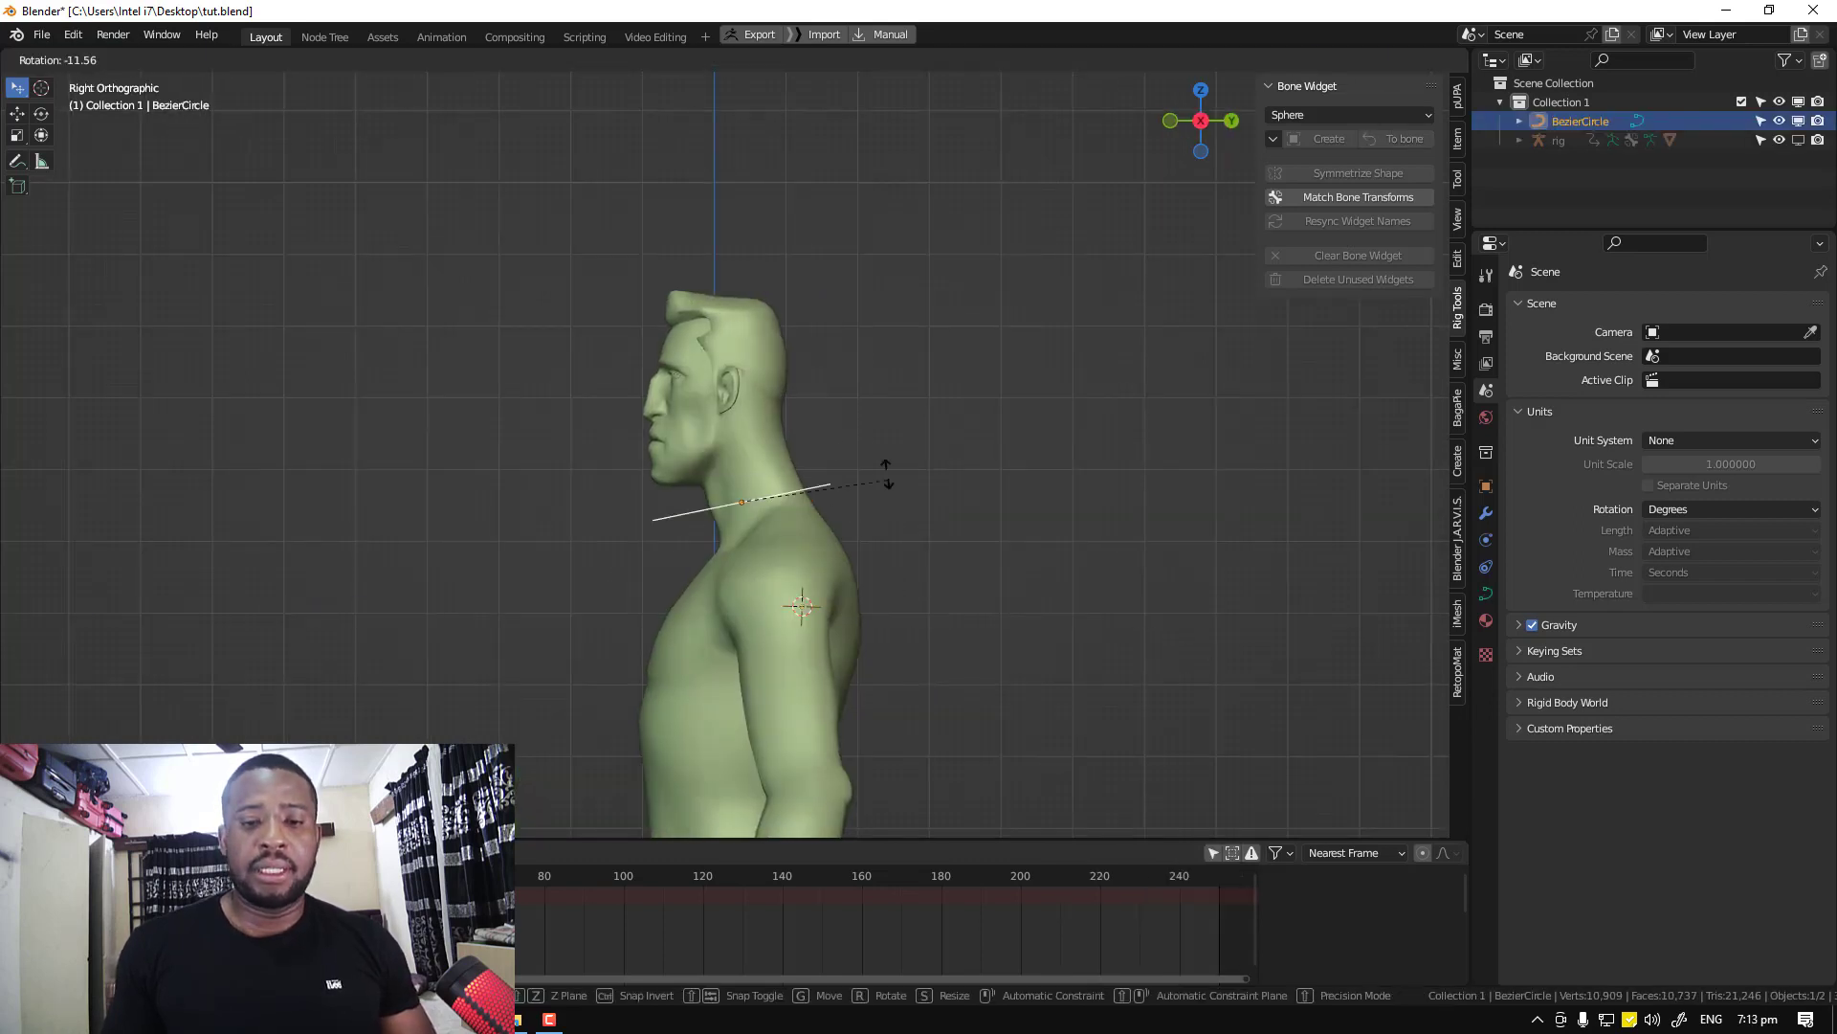
left_click(846, 437)
key("KP_1")
key("g")
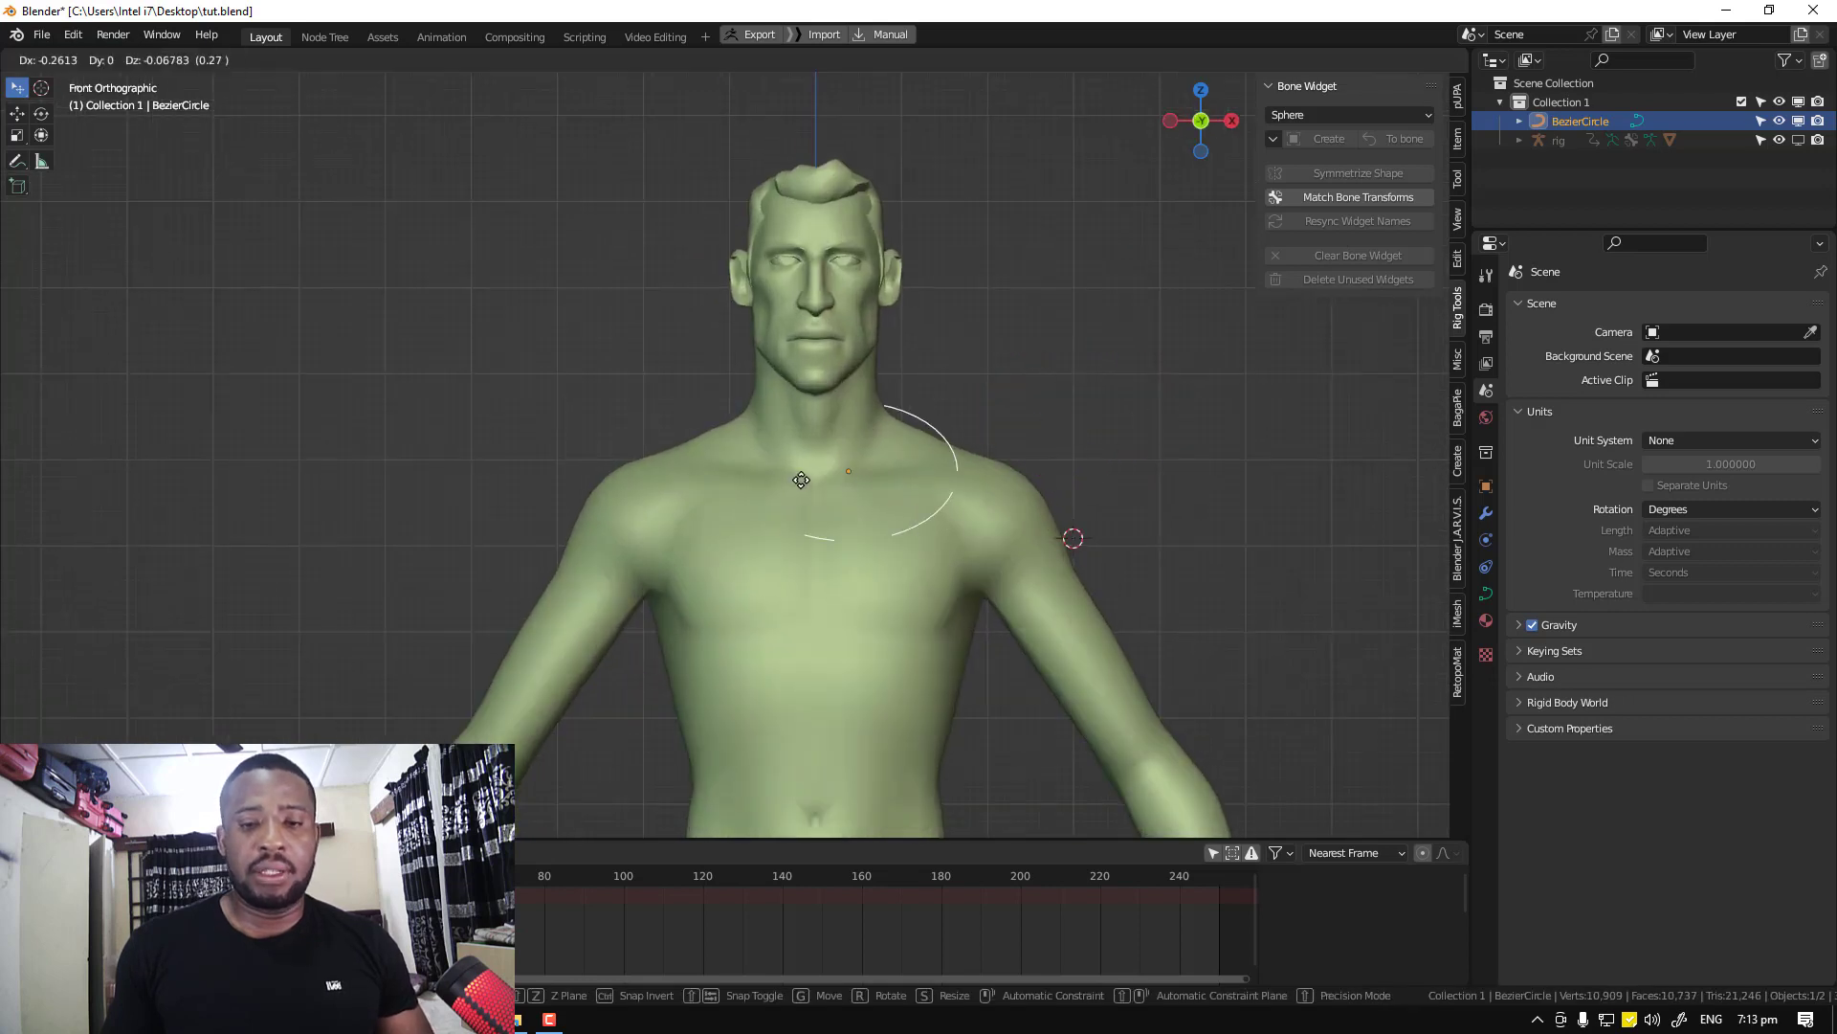
left_click(817, 466)
Give the circle a round bevel with a depth of 0.061 and enter Edit Mode on it
left_click(1486, 593)
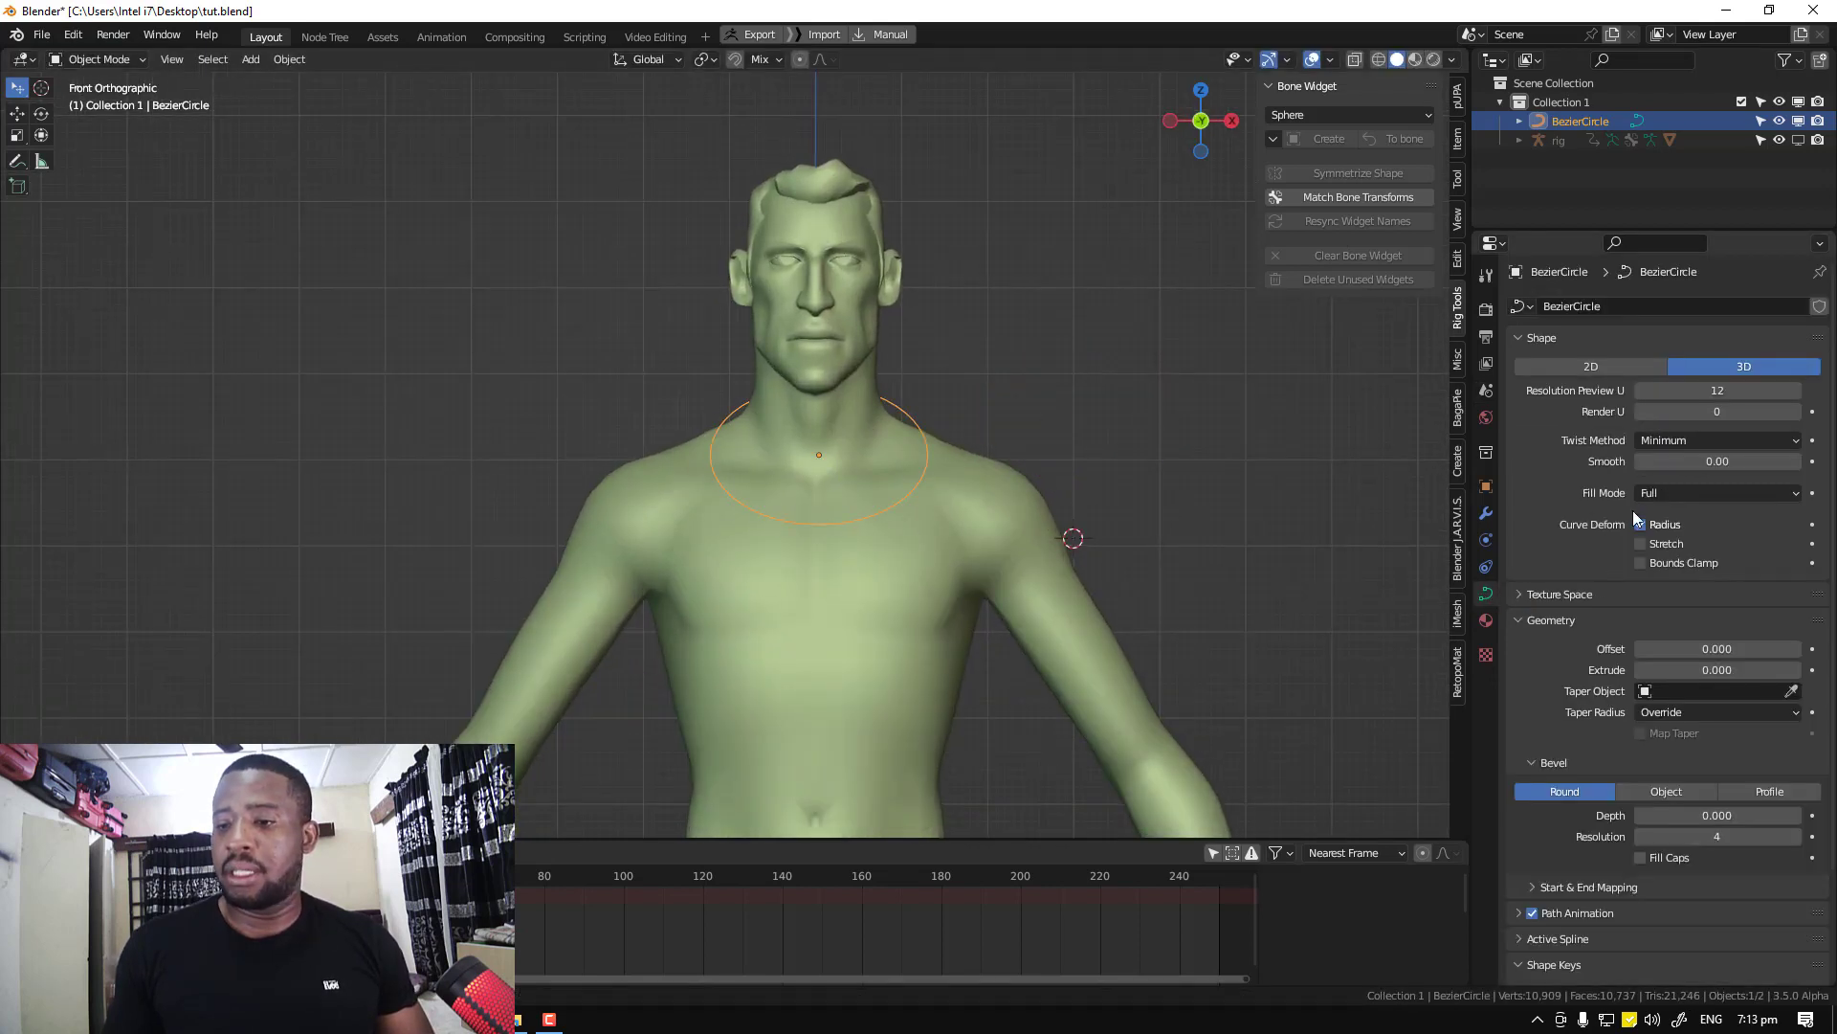
left_click_drag(1717, 815, 1767, 814)
key("Tab")
middle_click_drag(893, 385, 993, 444)
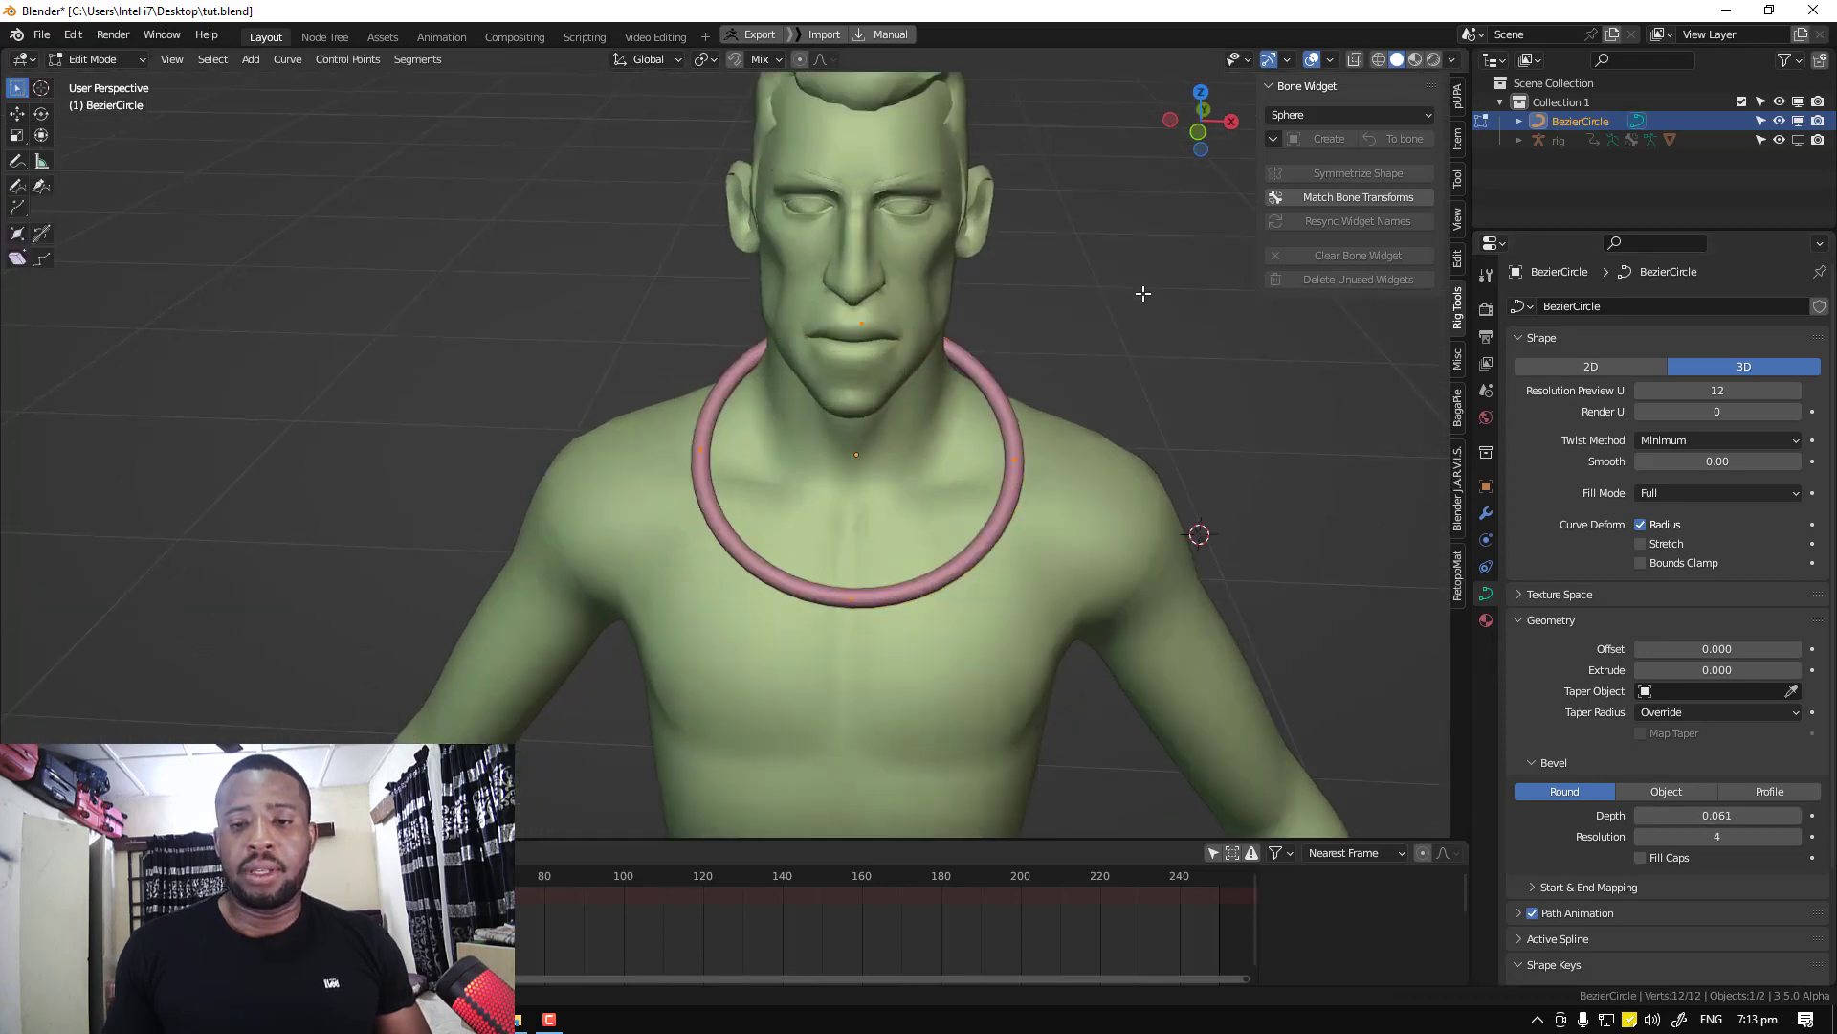
Subdivide the circle's curve segments and set snapping to Face Project
right_click(1144, 294)
left_click(1139, 276)
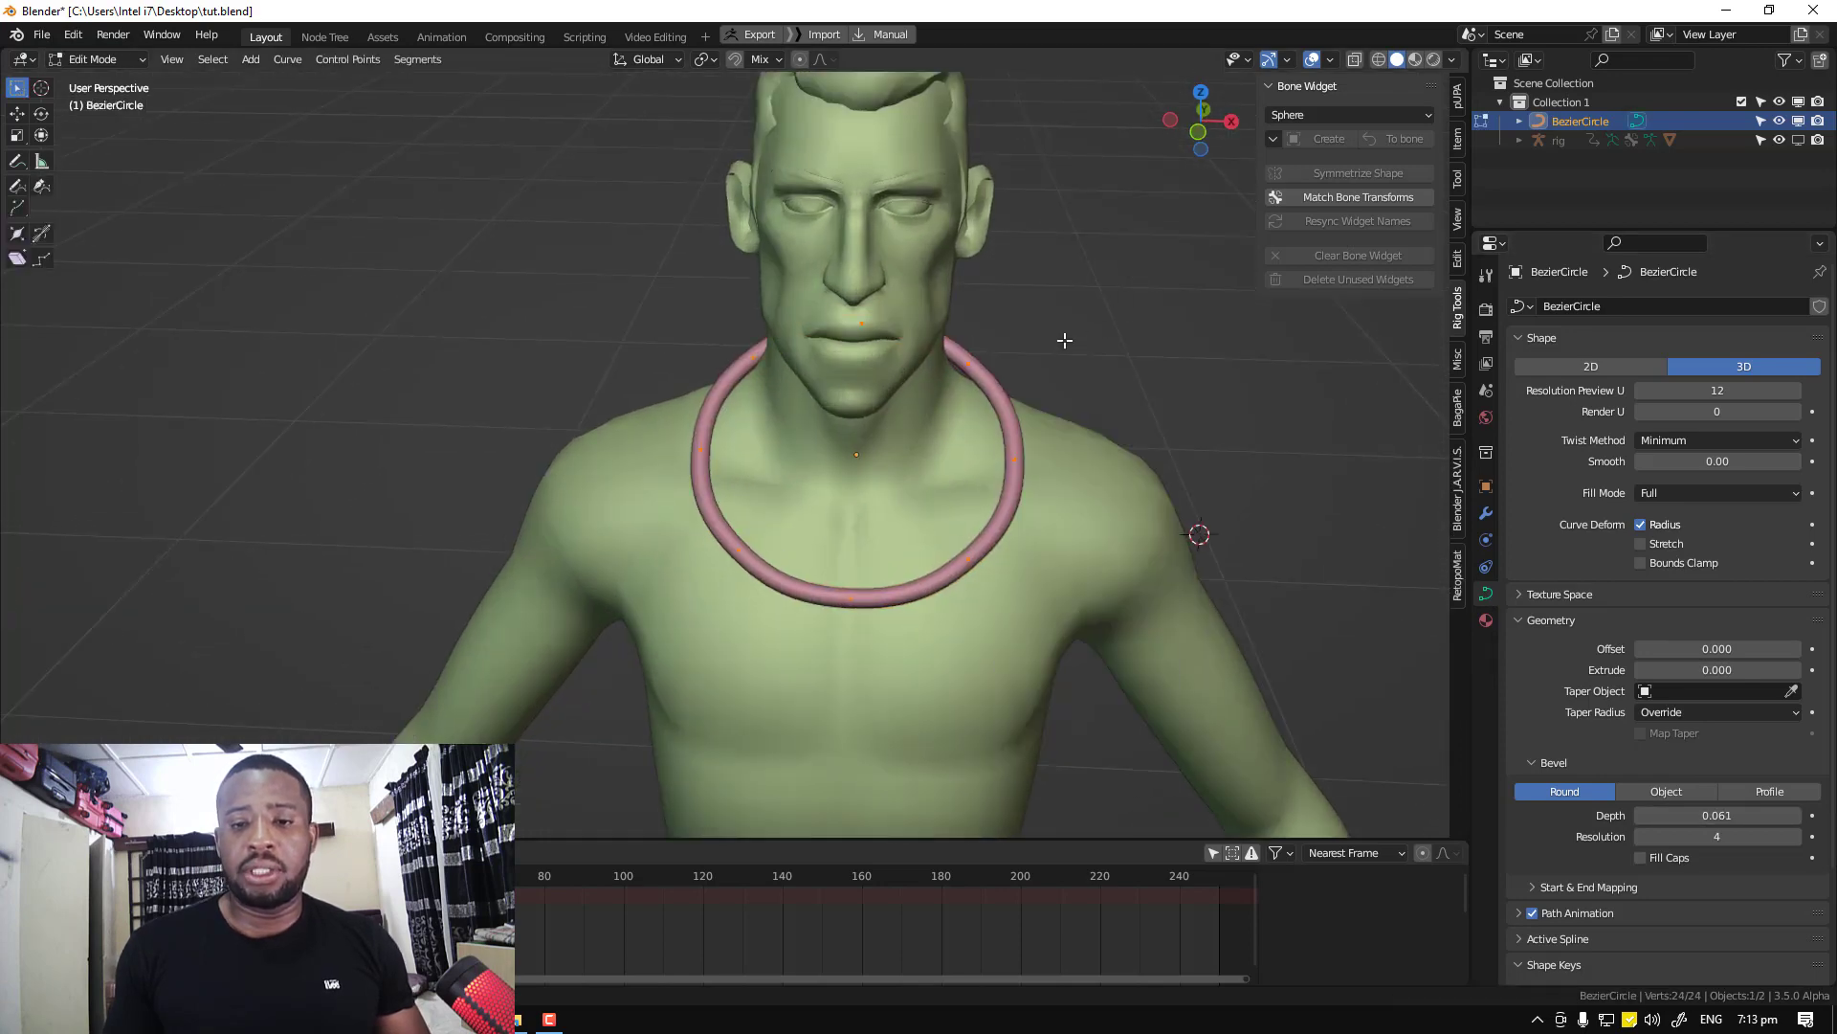
left_click(759, 61)
left_click(741, 176)
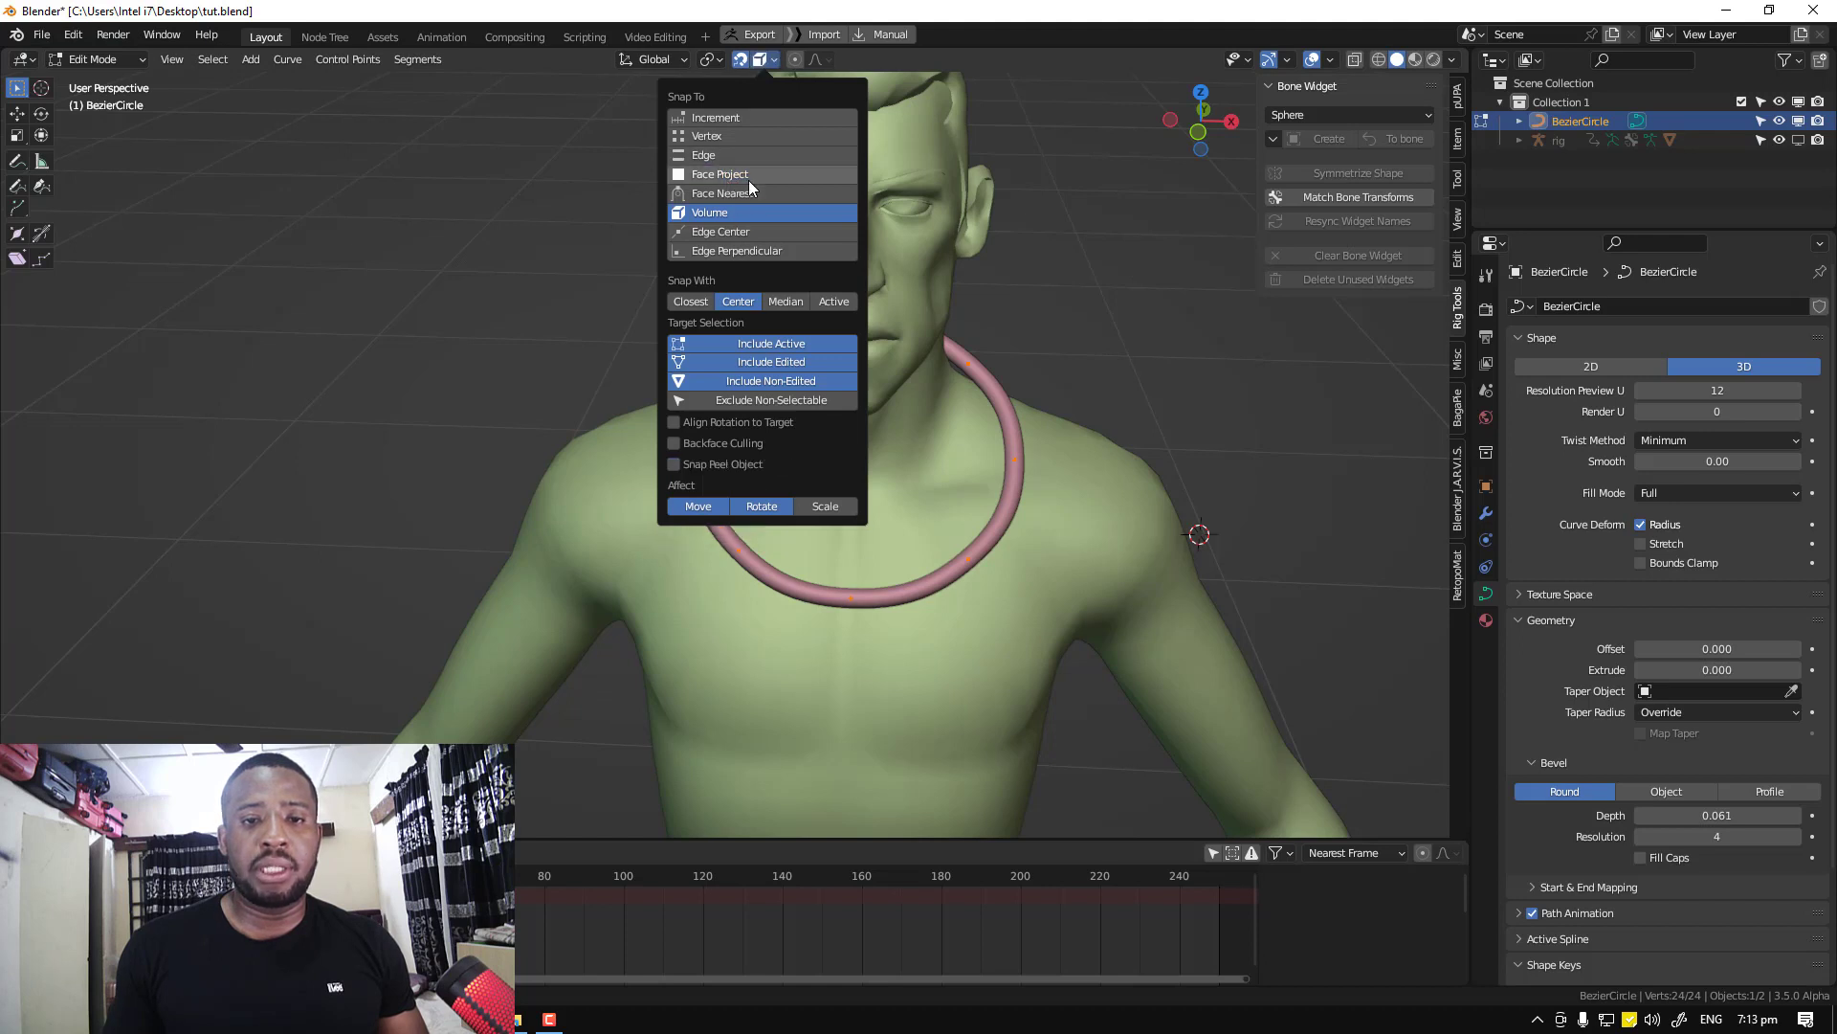
Move the circle's front and front-side control points inward so they rest on the surface of the upper chest
left_click(1017, 460)
key("g")
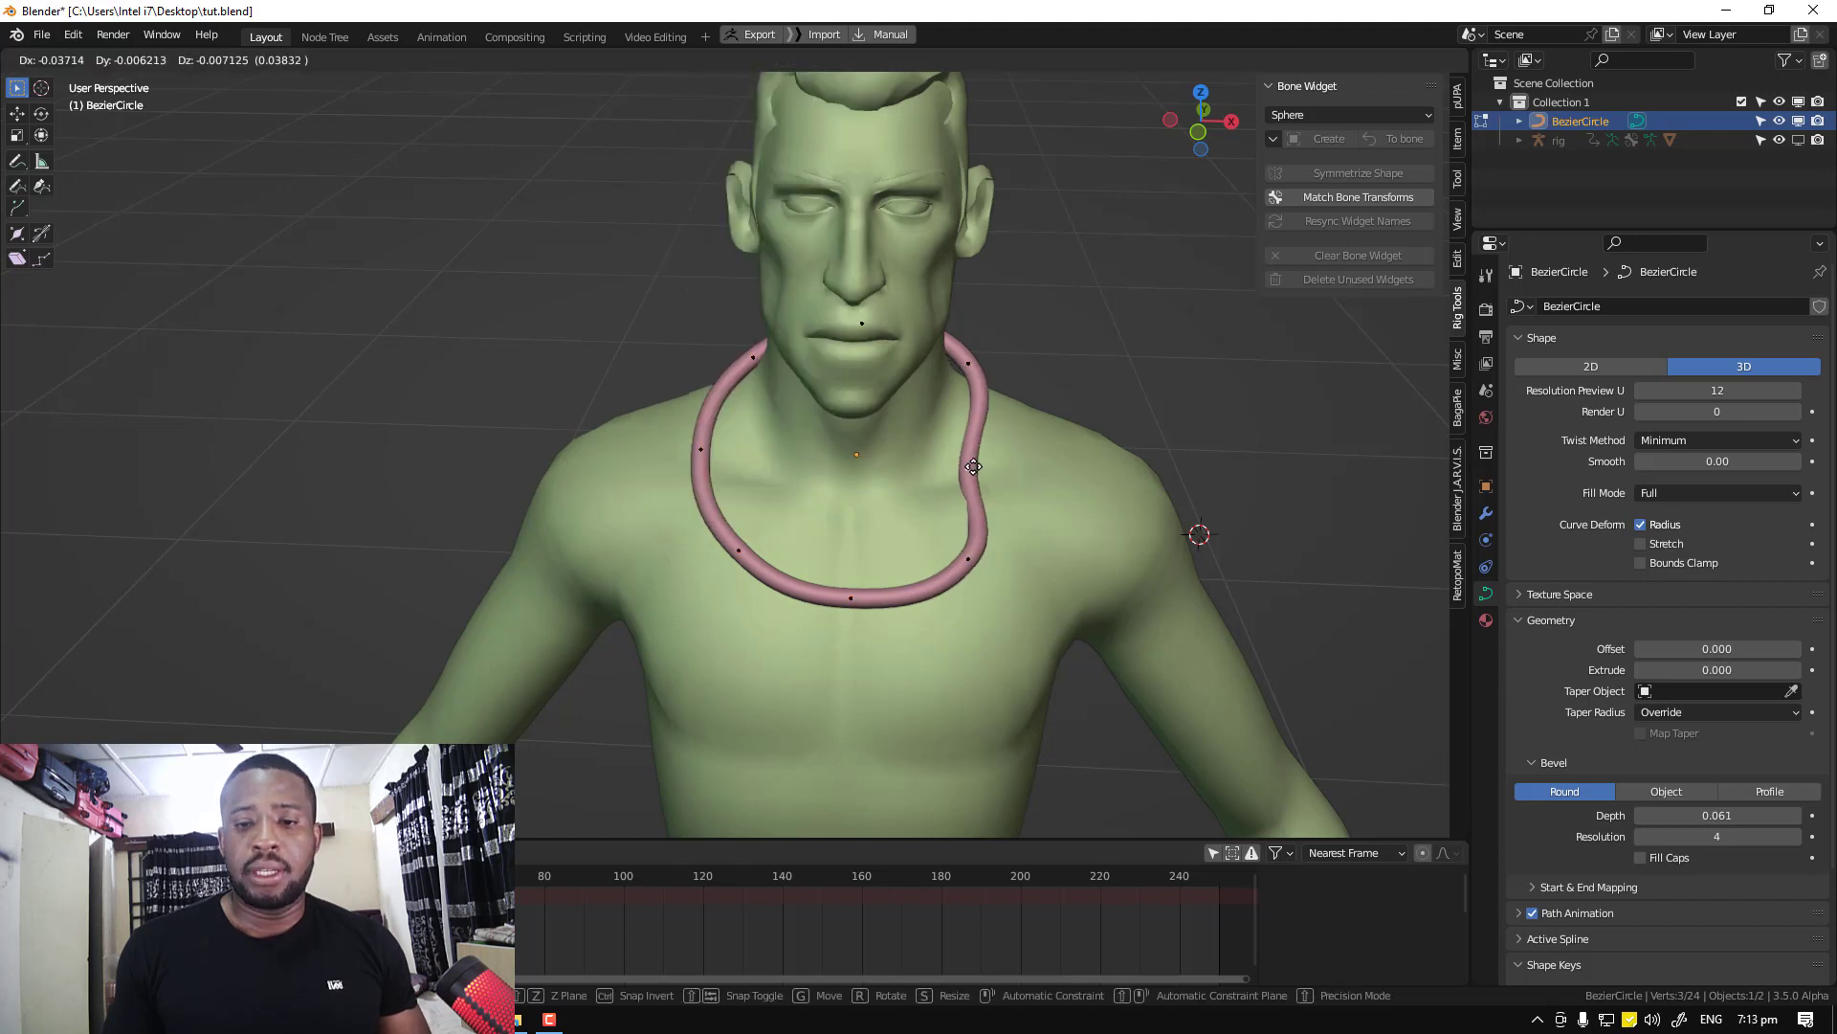
left_click(989, 445)
left_click(969, 558)
key("g")
left_click(930, 529)
left_click(850, 604)
key("g")
left_click(848, 586)
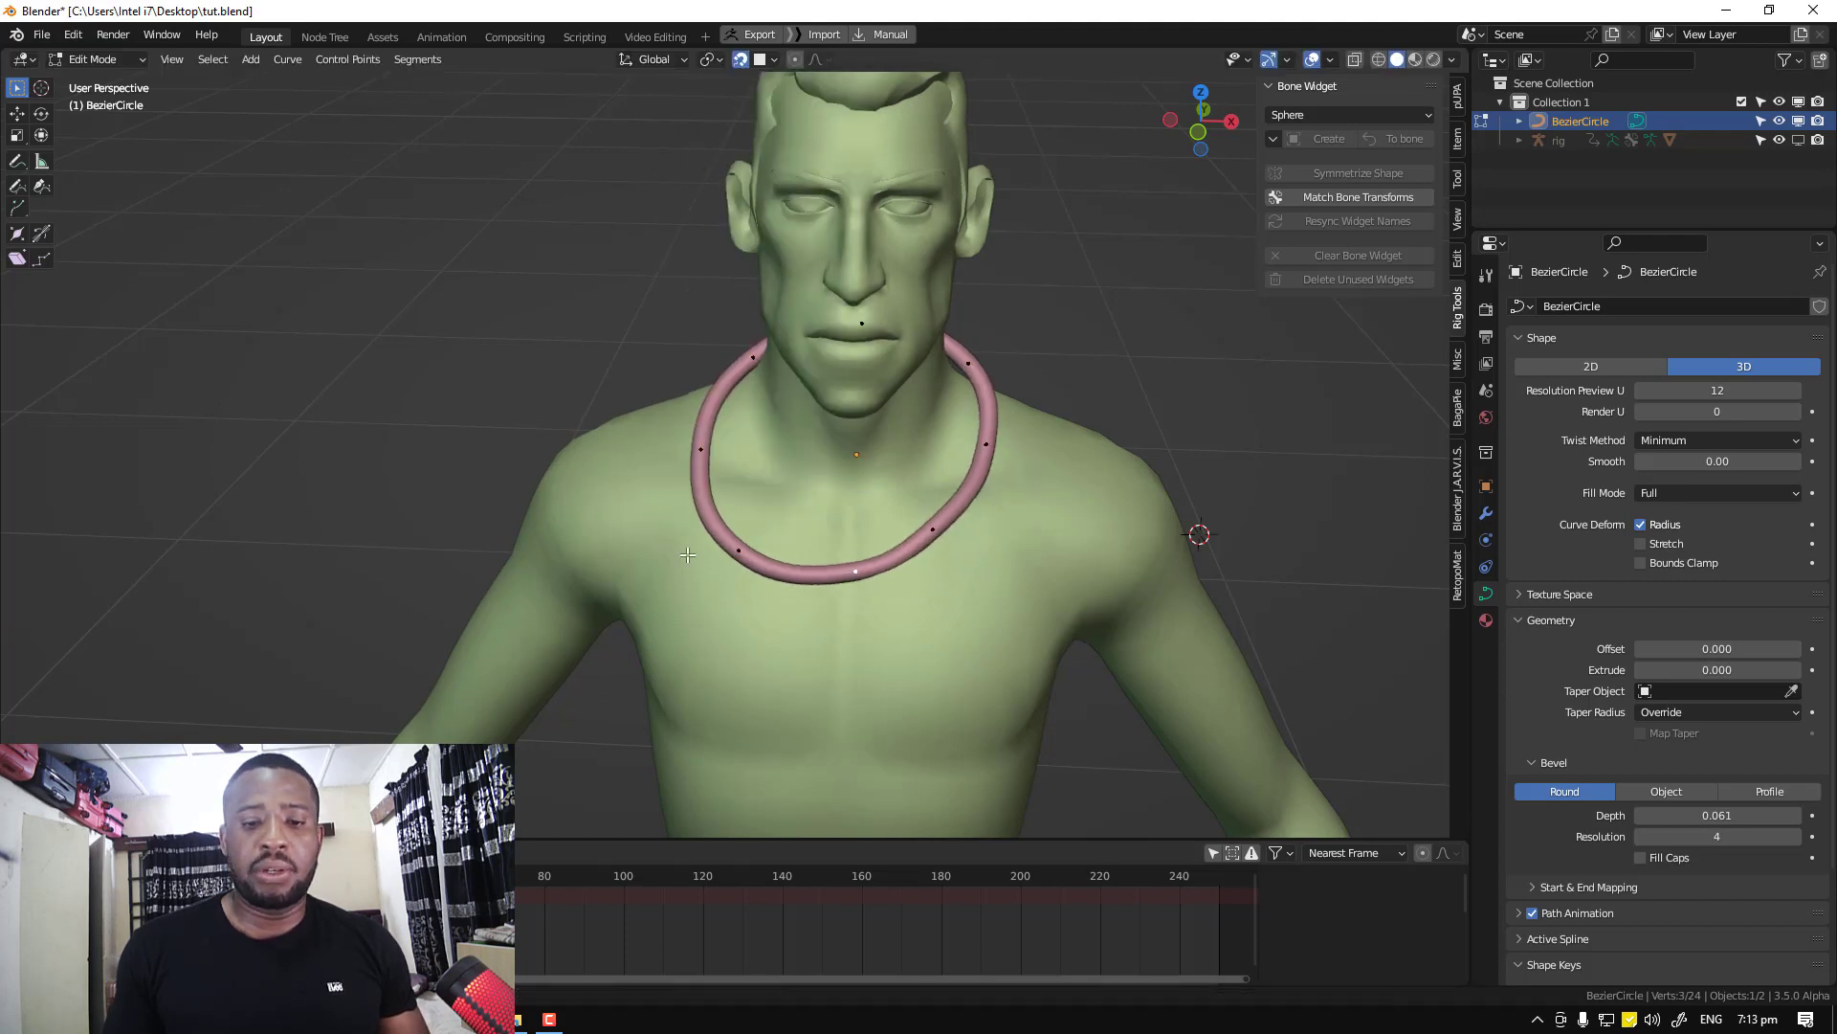
left_click(724, 557)
key("g")
left_click(758, 534)
Move the control points on the character's right shoulder and at the back of the neck onto the body surface
middle_click_drag(759, 532, 844, 529)
left_click(699, 471)
key("g")
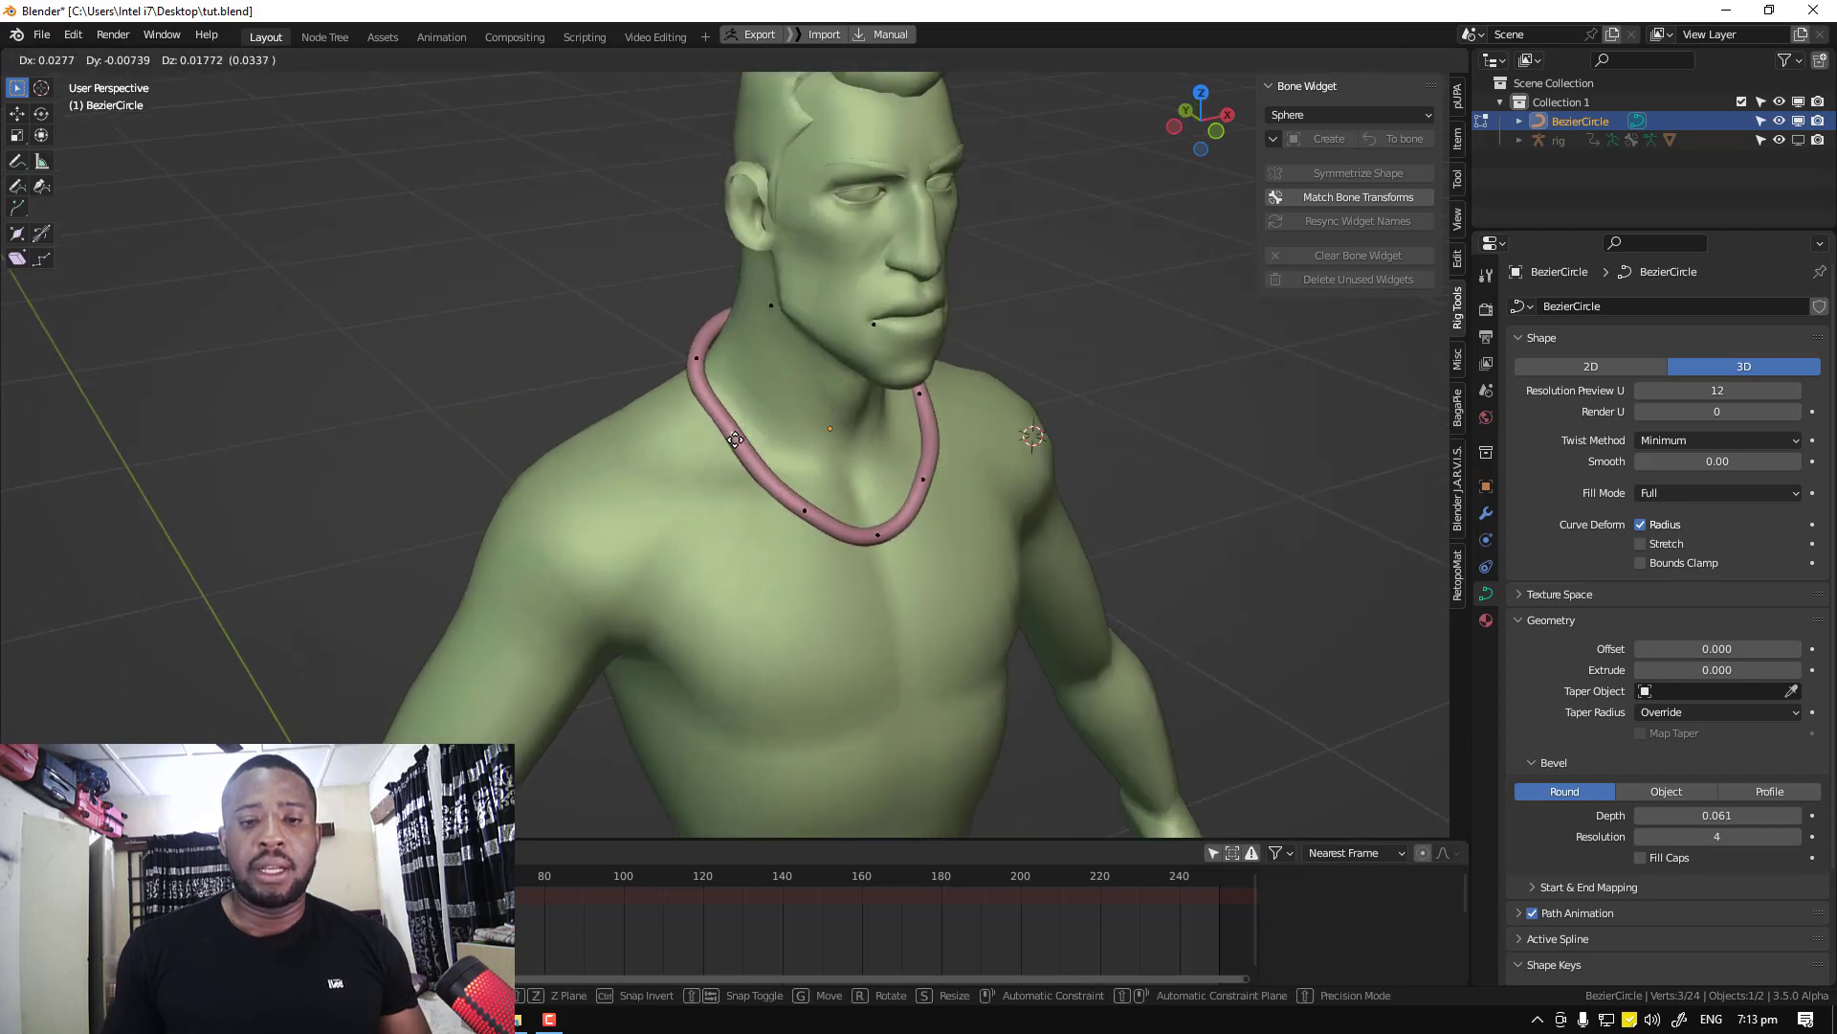
left_click(708, 457)
middle_click_drag(707, 457, 866, 455)
left_click(632, 388)
key("g")
left_click(639, 383)
middle_click_drag(640, 384, 772, 418)
left_click(597, 417)
key("g")
left_click(602, 412)
Fit the remaining back and left-shoulder control points to the body and return to Object Mode
middle_click_drag(602, 412, 879, 490)
left_click(592, 491)
key("g")
left_click(636, 466)
left_click(932, 529)
key("g")
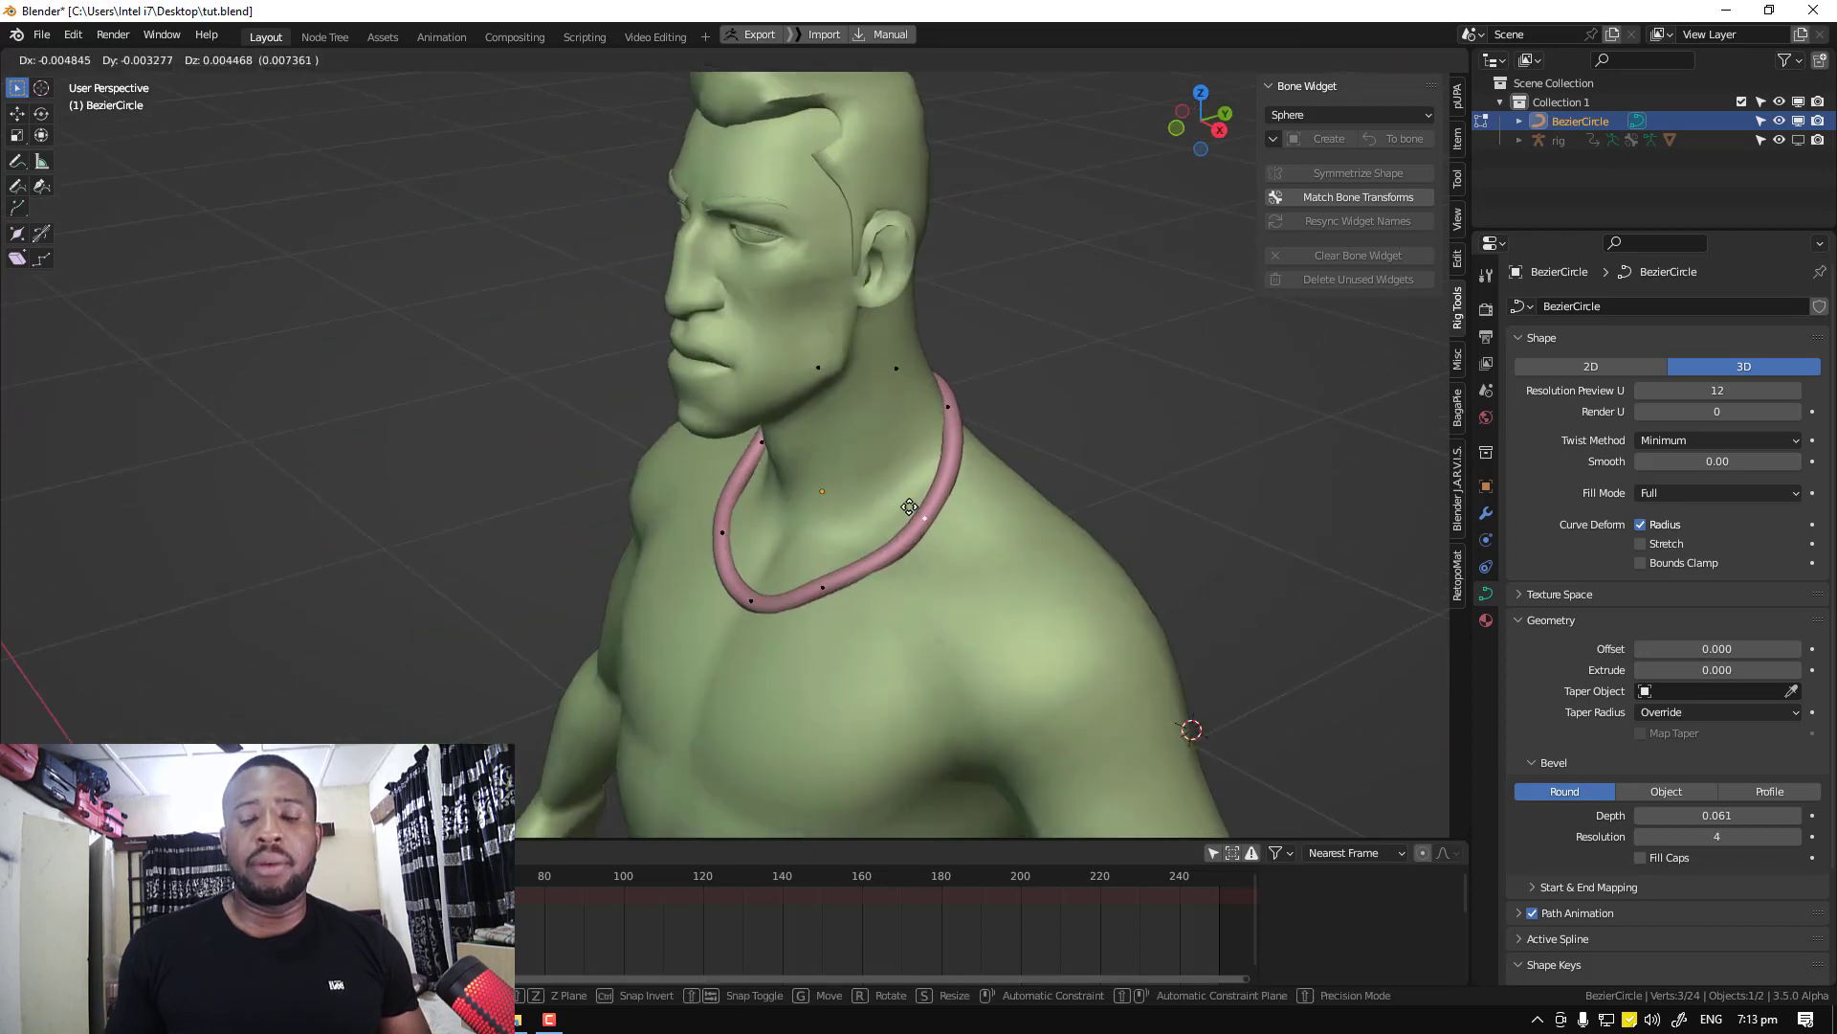
left_click(911, 497)
key("KP_1")
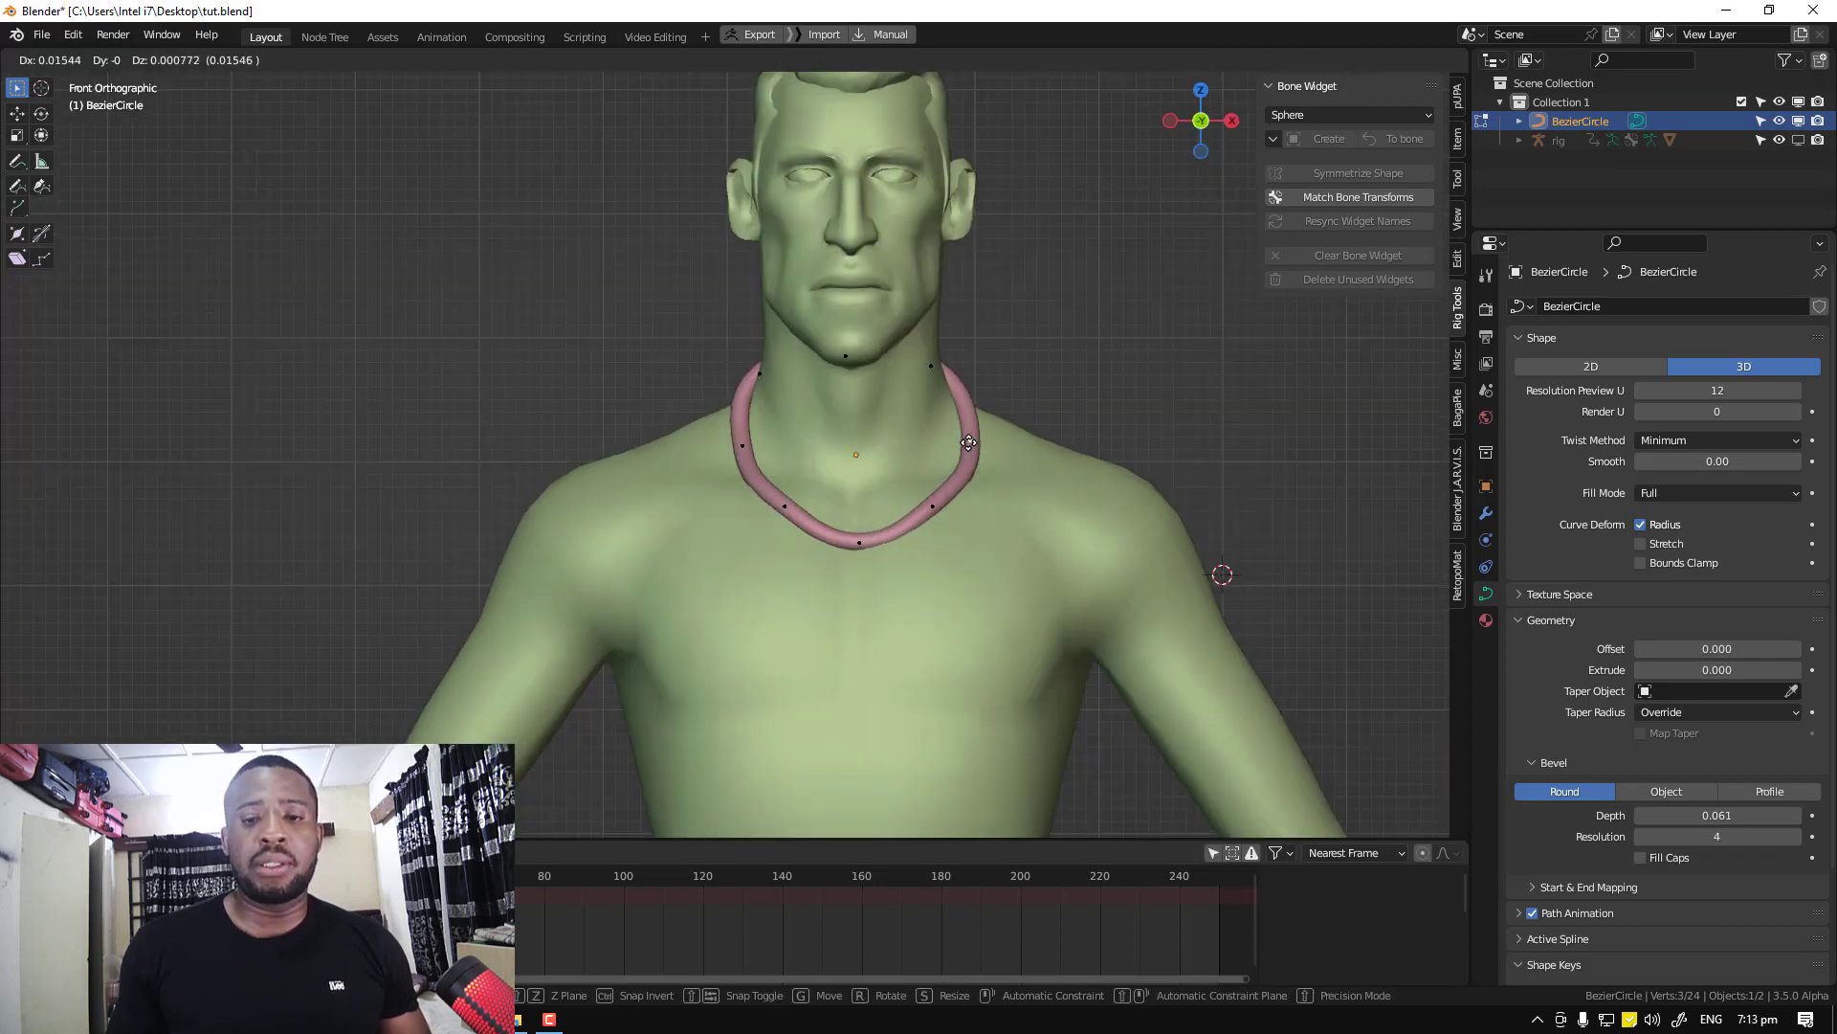
middle_click_drag(946, 448, 1018, 413)
key("Tab")
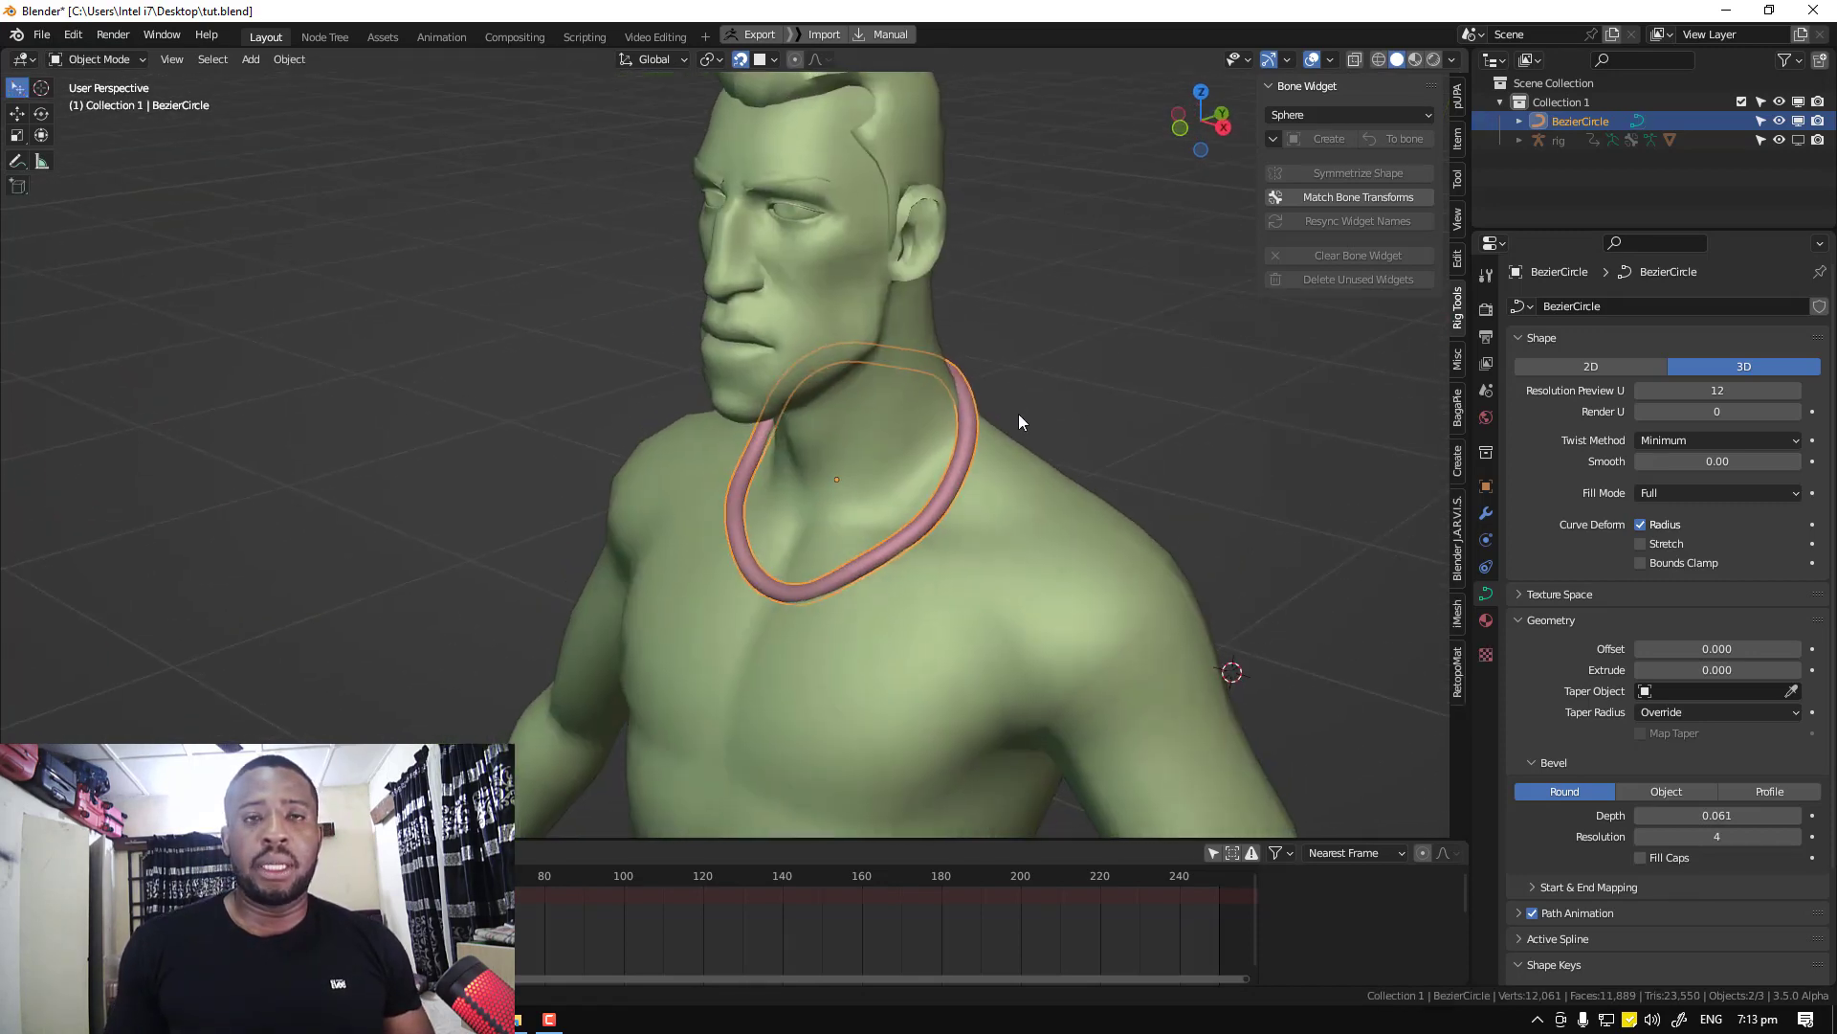
Scale the necklace curve up slightly around the neck
key("KP_1")
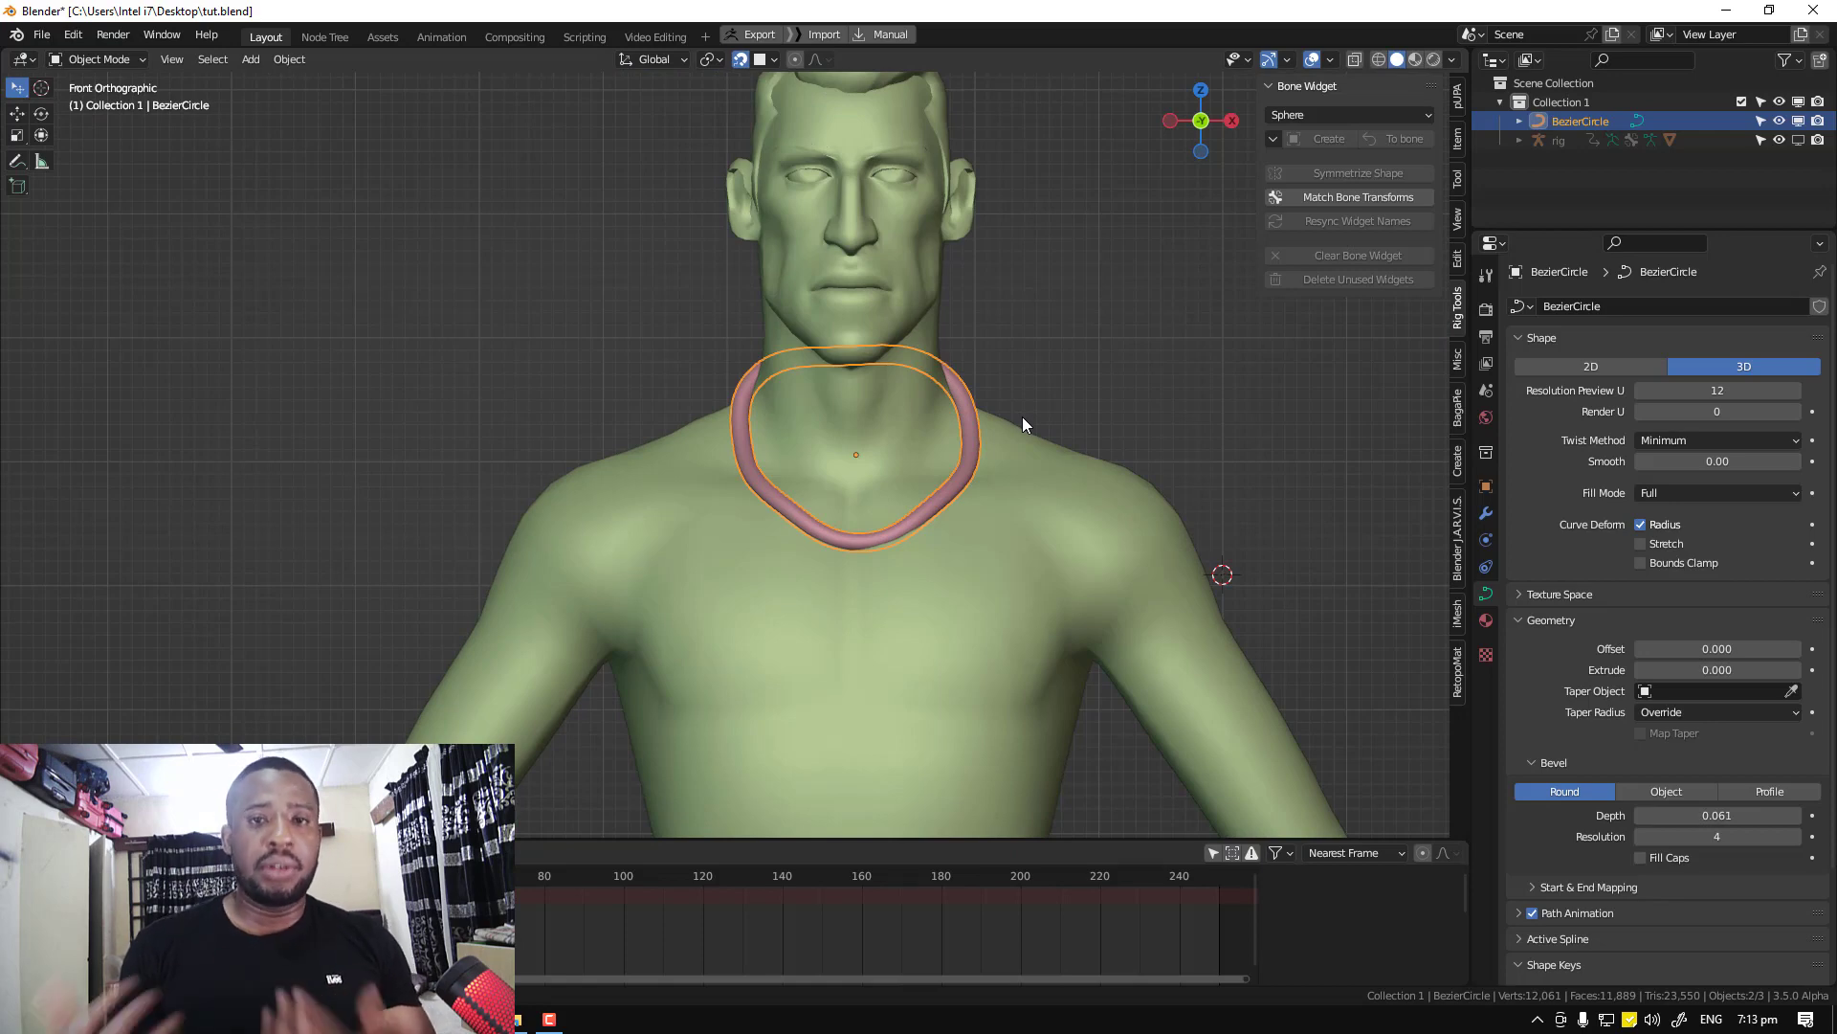
middle_click_drag(1001, 386, 1017, 379)
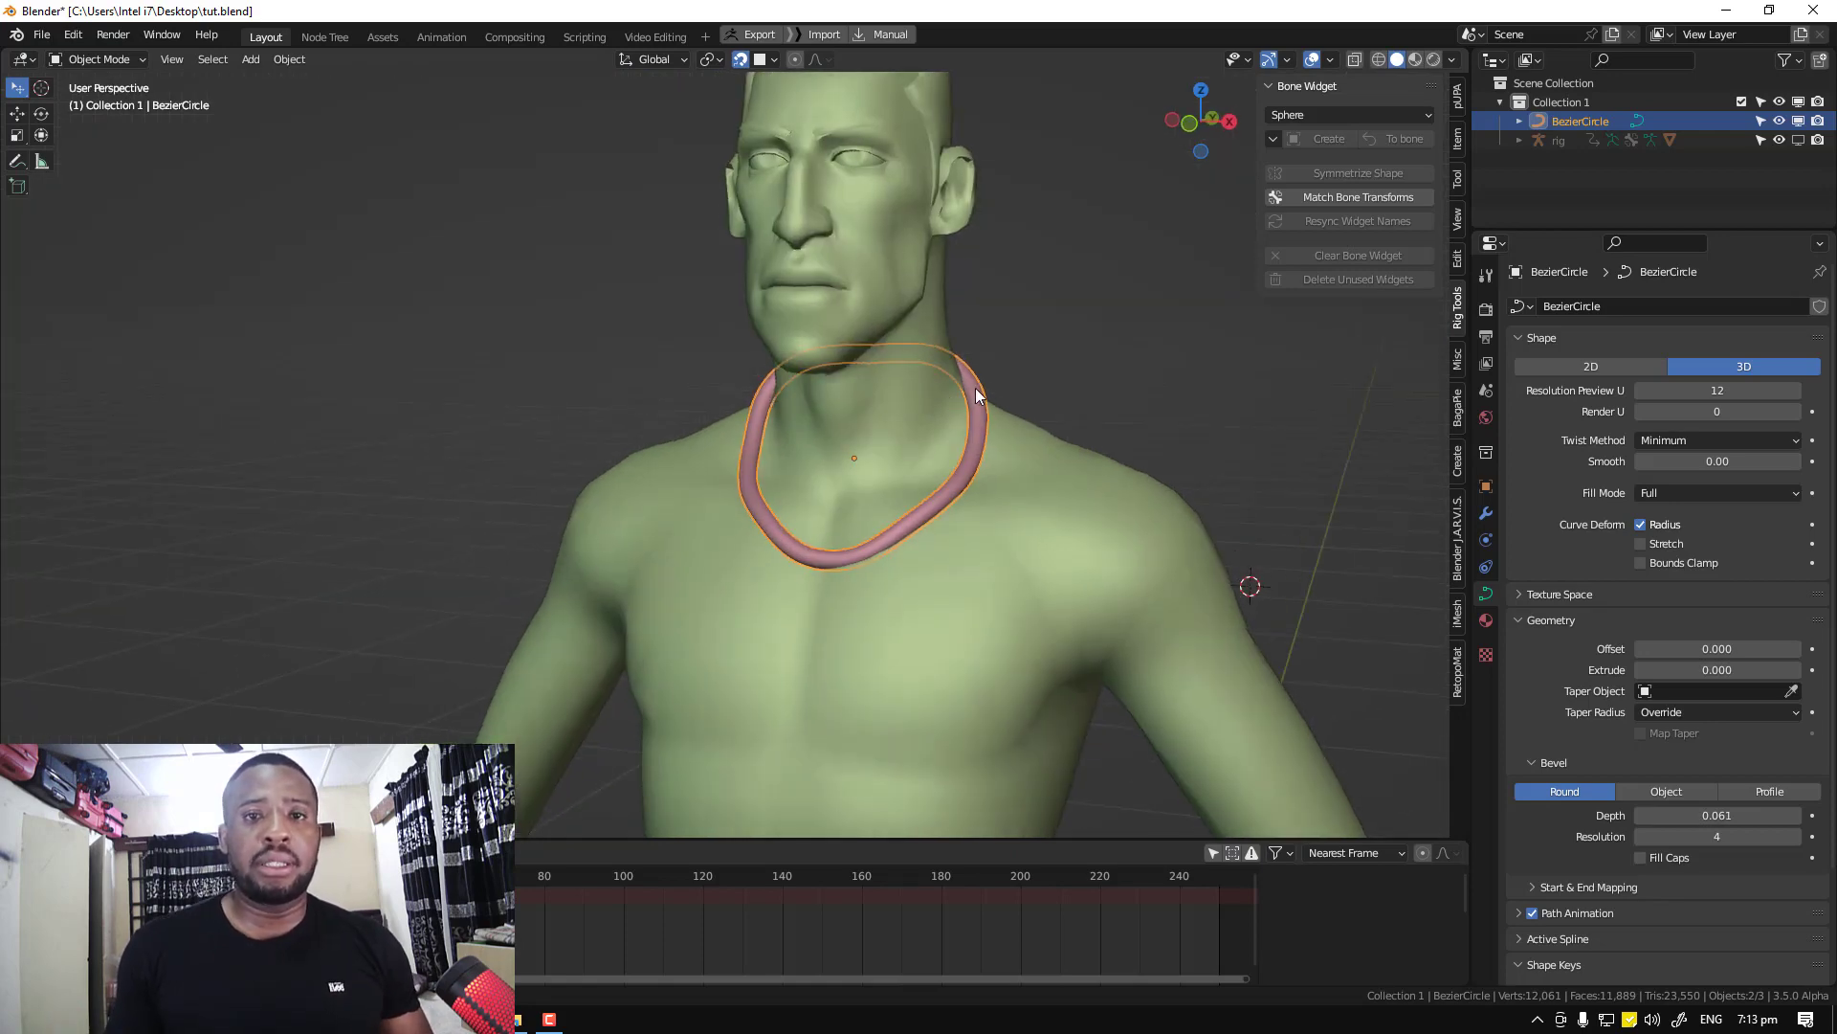
key("s")
left_click(1017, 379)
key("KP_1")
left_click(1040, 384)
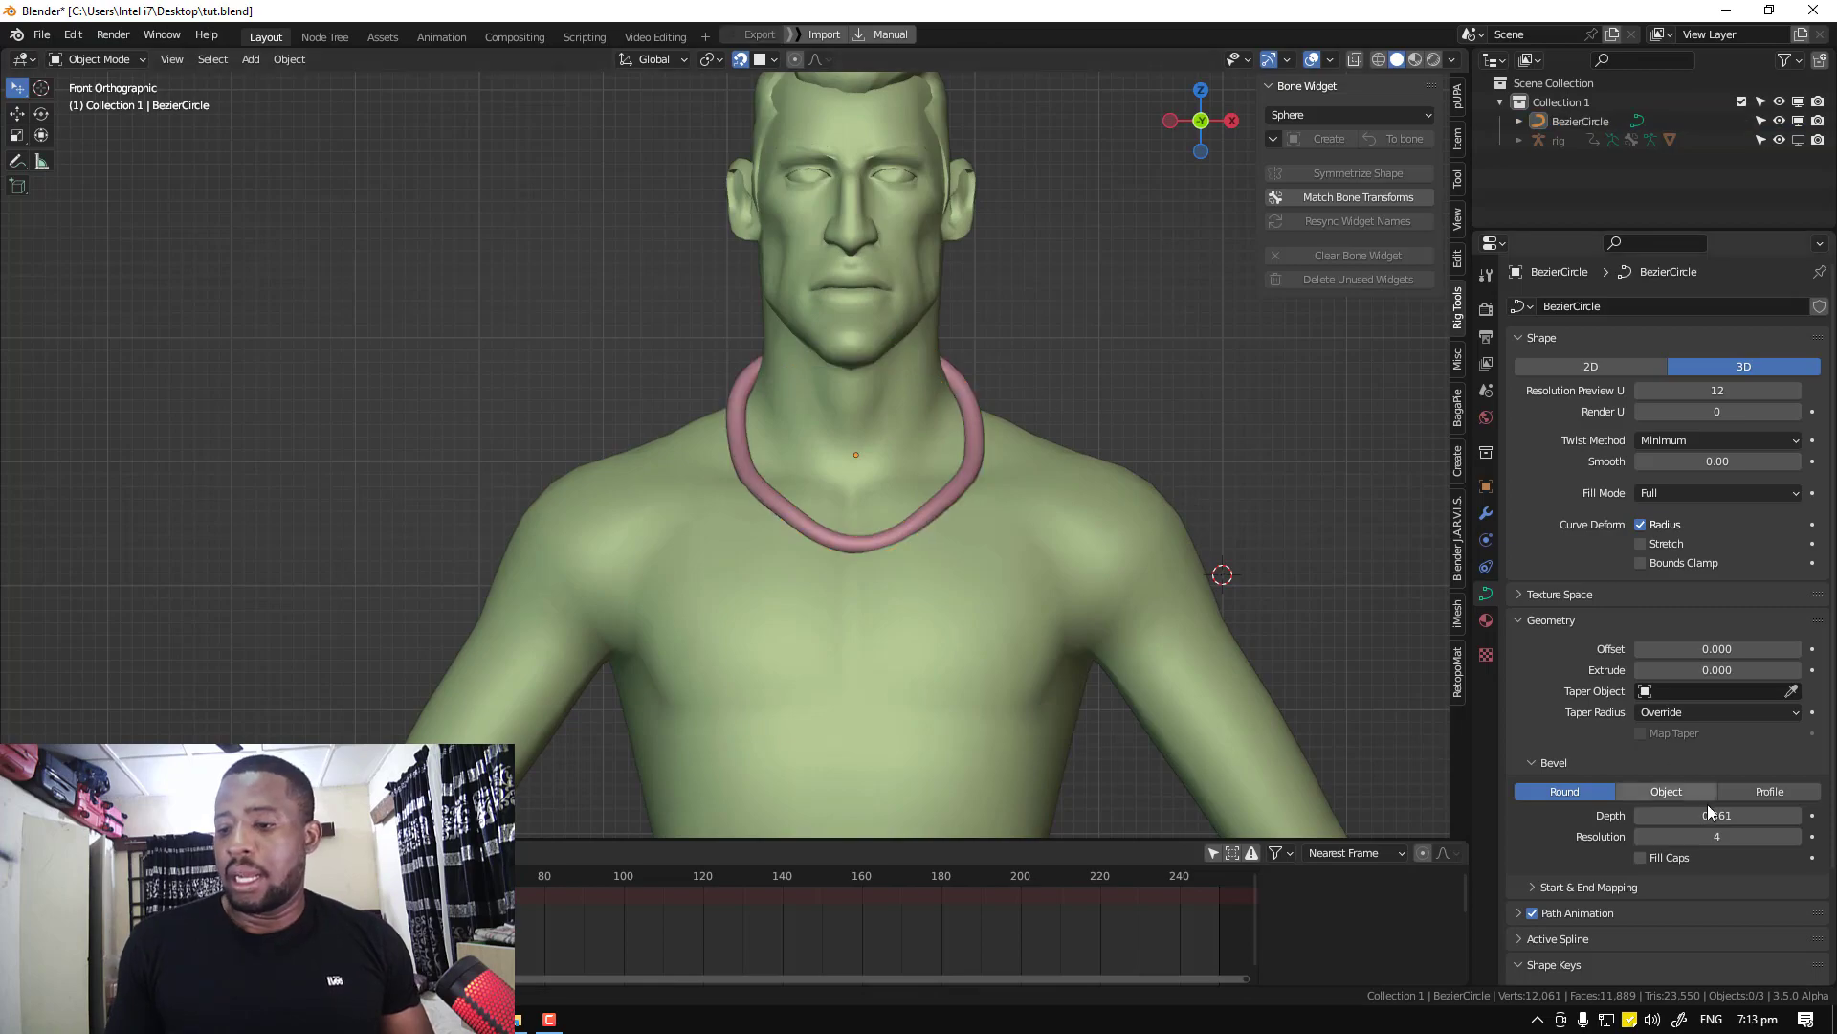
Set the necklace curve's preview resolution to 4 and its bevel resolution to 3
middle_click_drag(1099, 475, 1244, 392)
left_click(1026, 375)
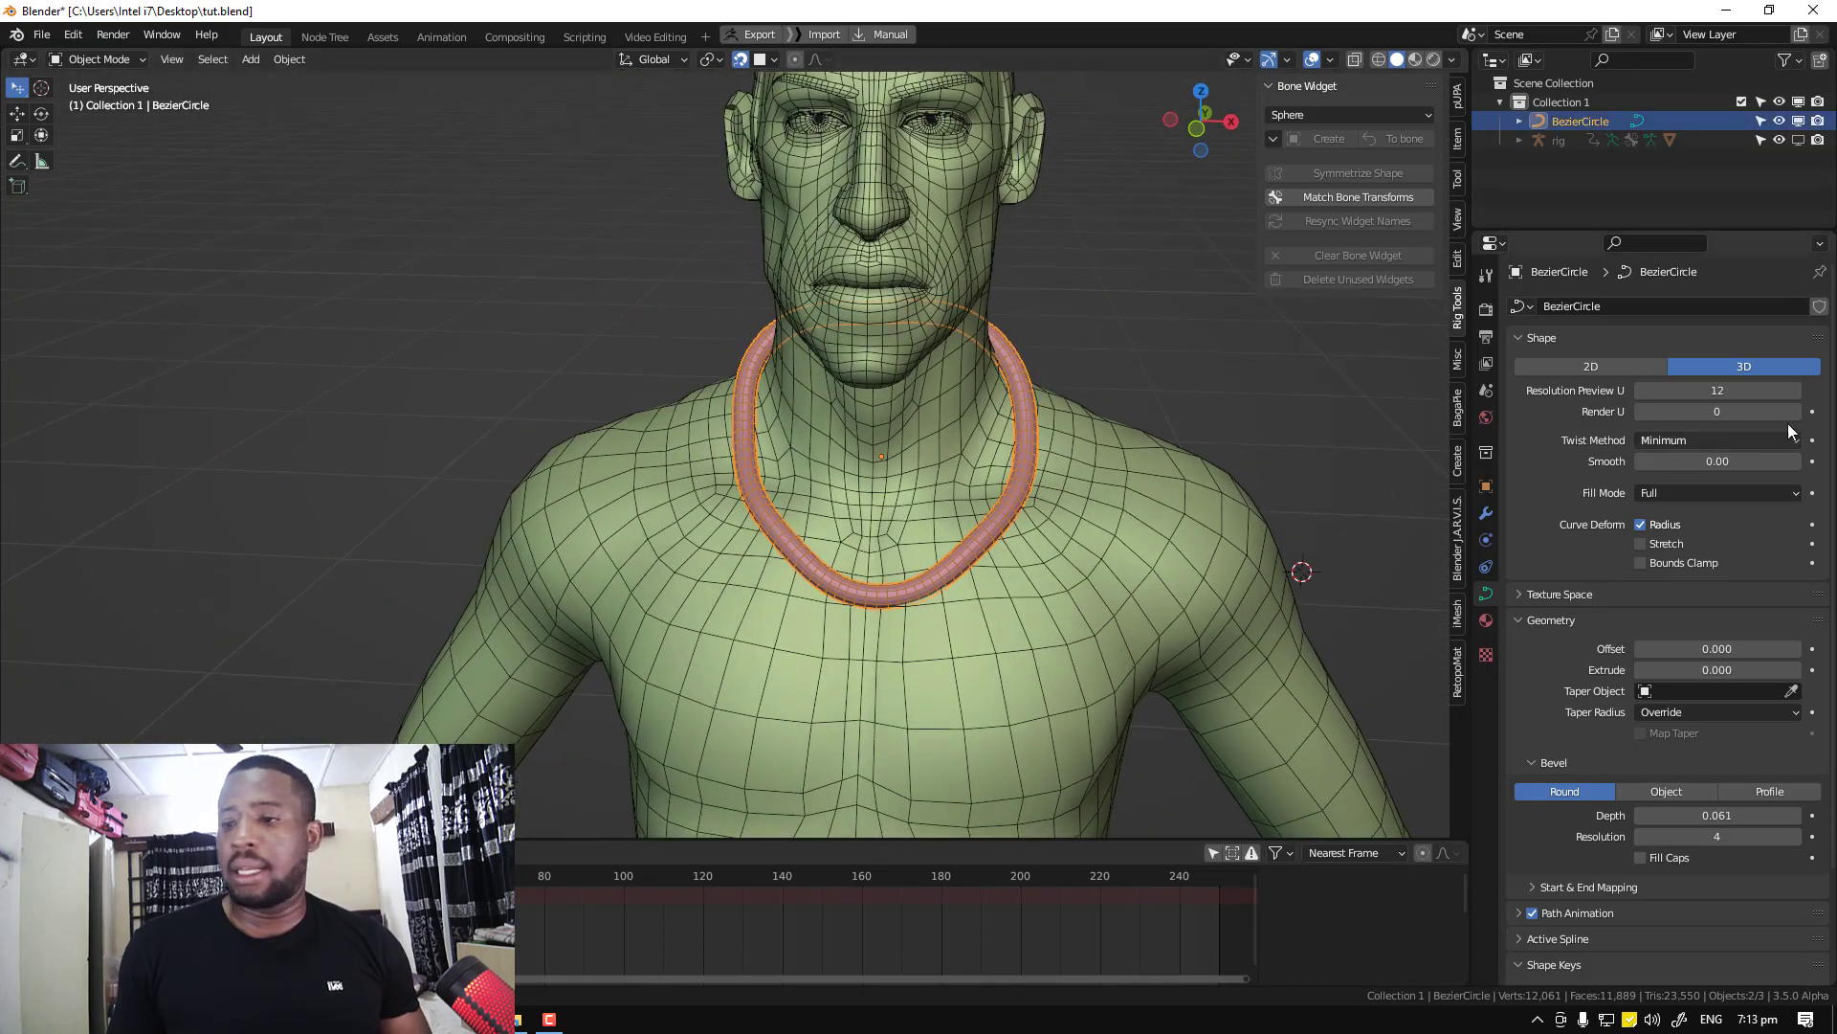
left_click_drag(1712, 390, 1670, 390)
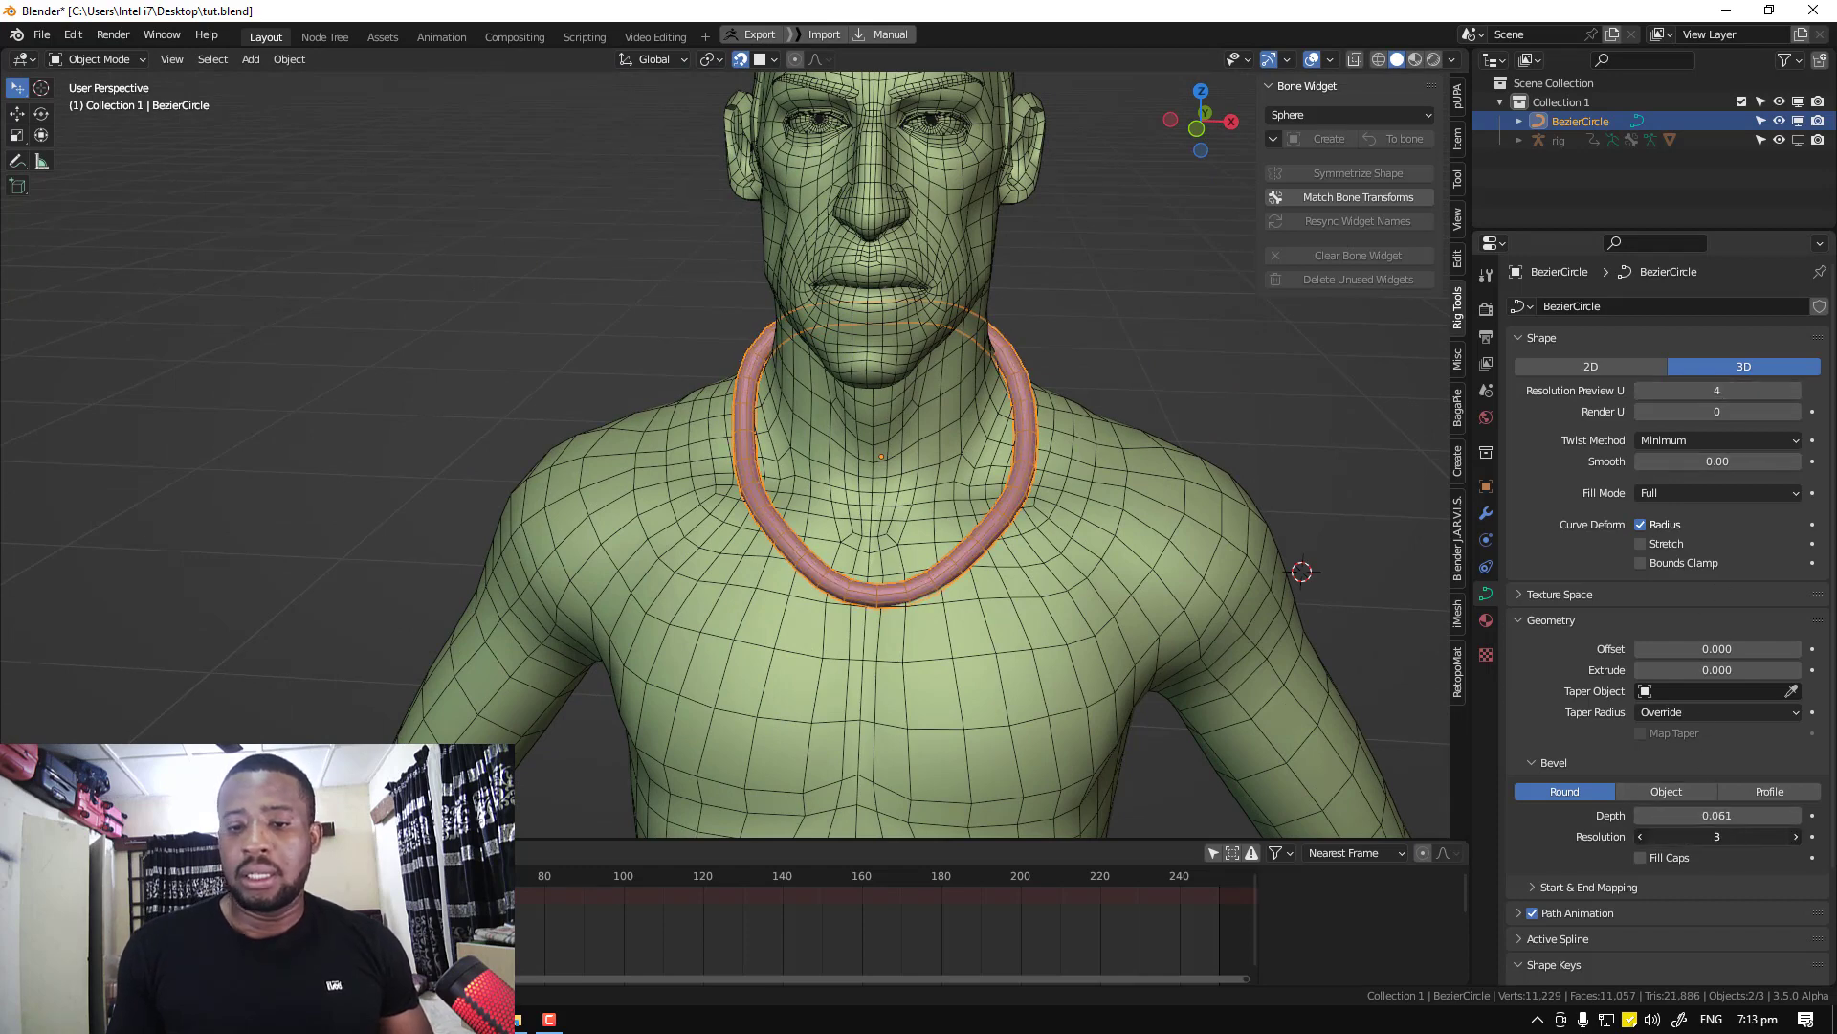
left_click(1076, 433)
left_click(1024, 375)
Convert the necklace curve to a mesh
right_click(1112, 226)
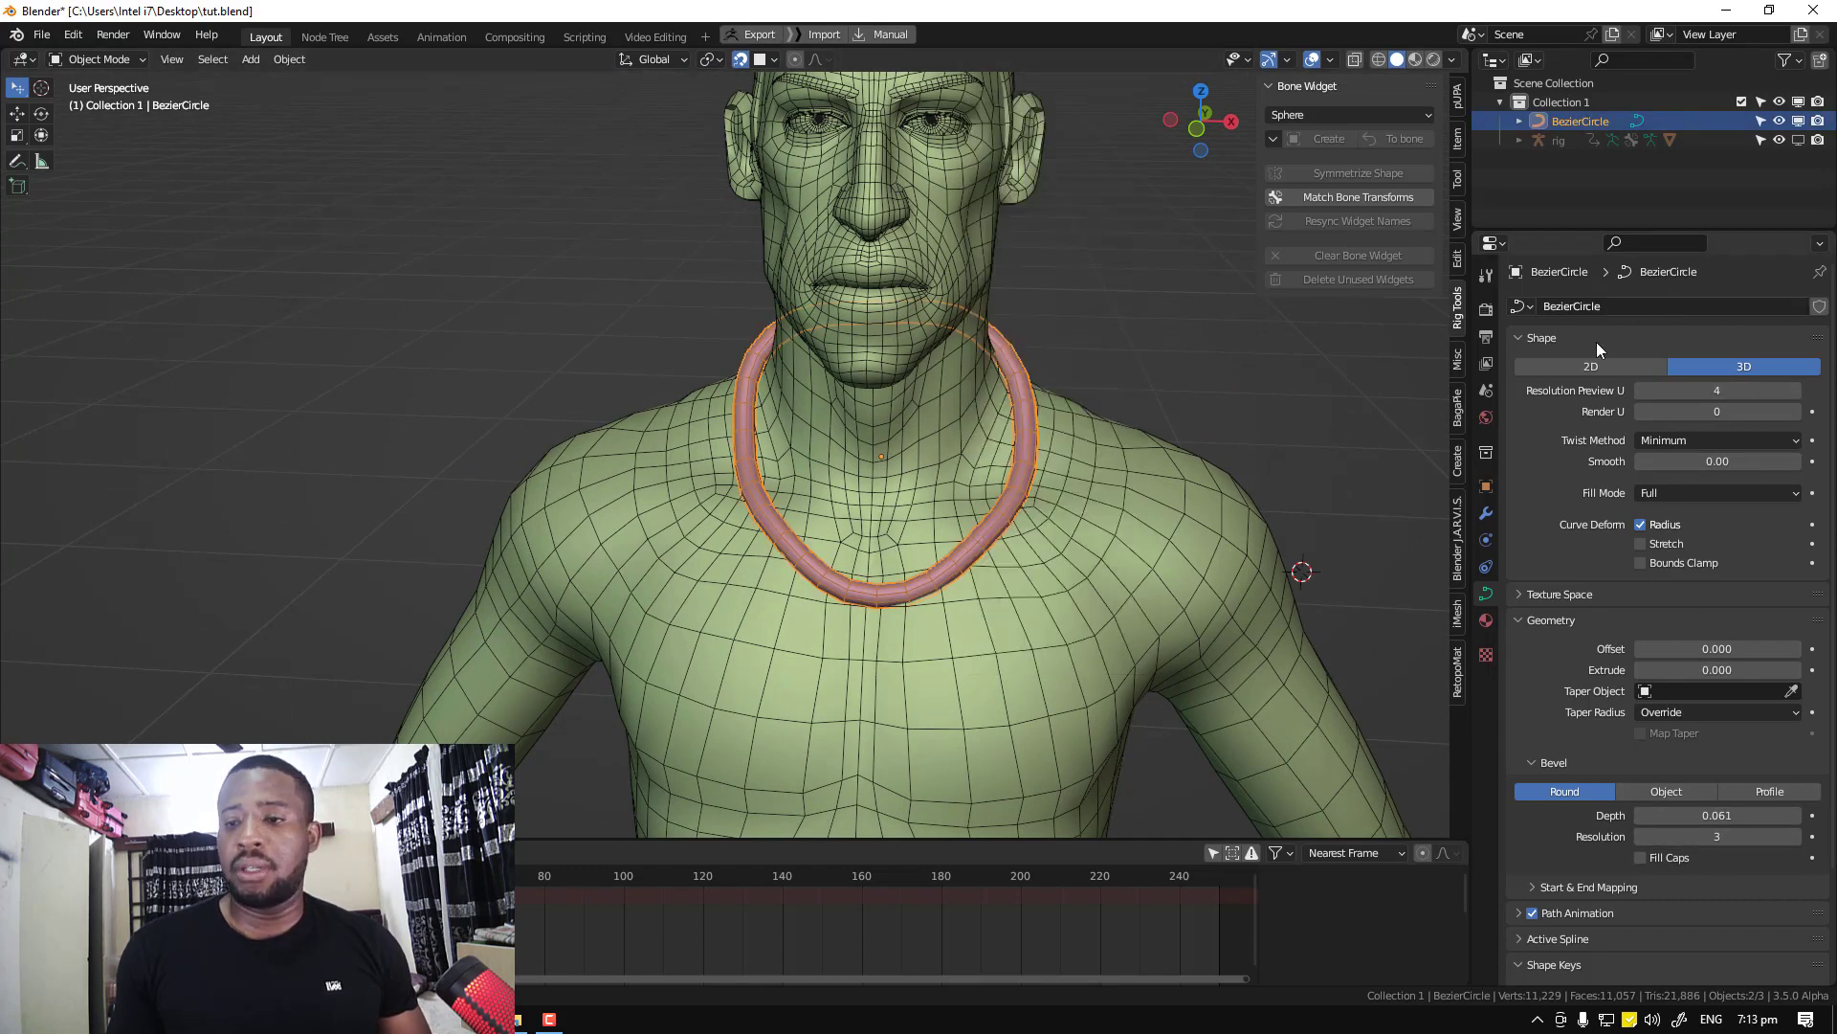
left_click(288, 59)
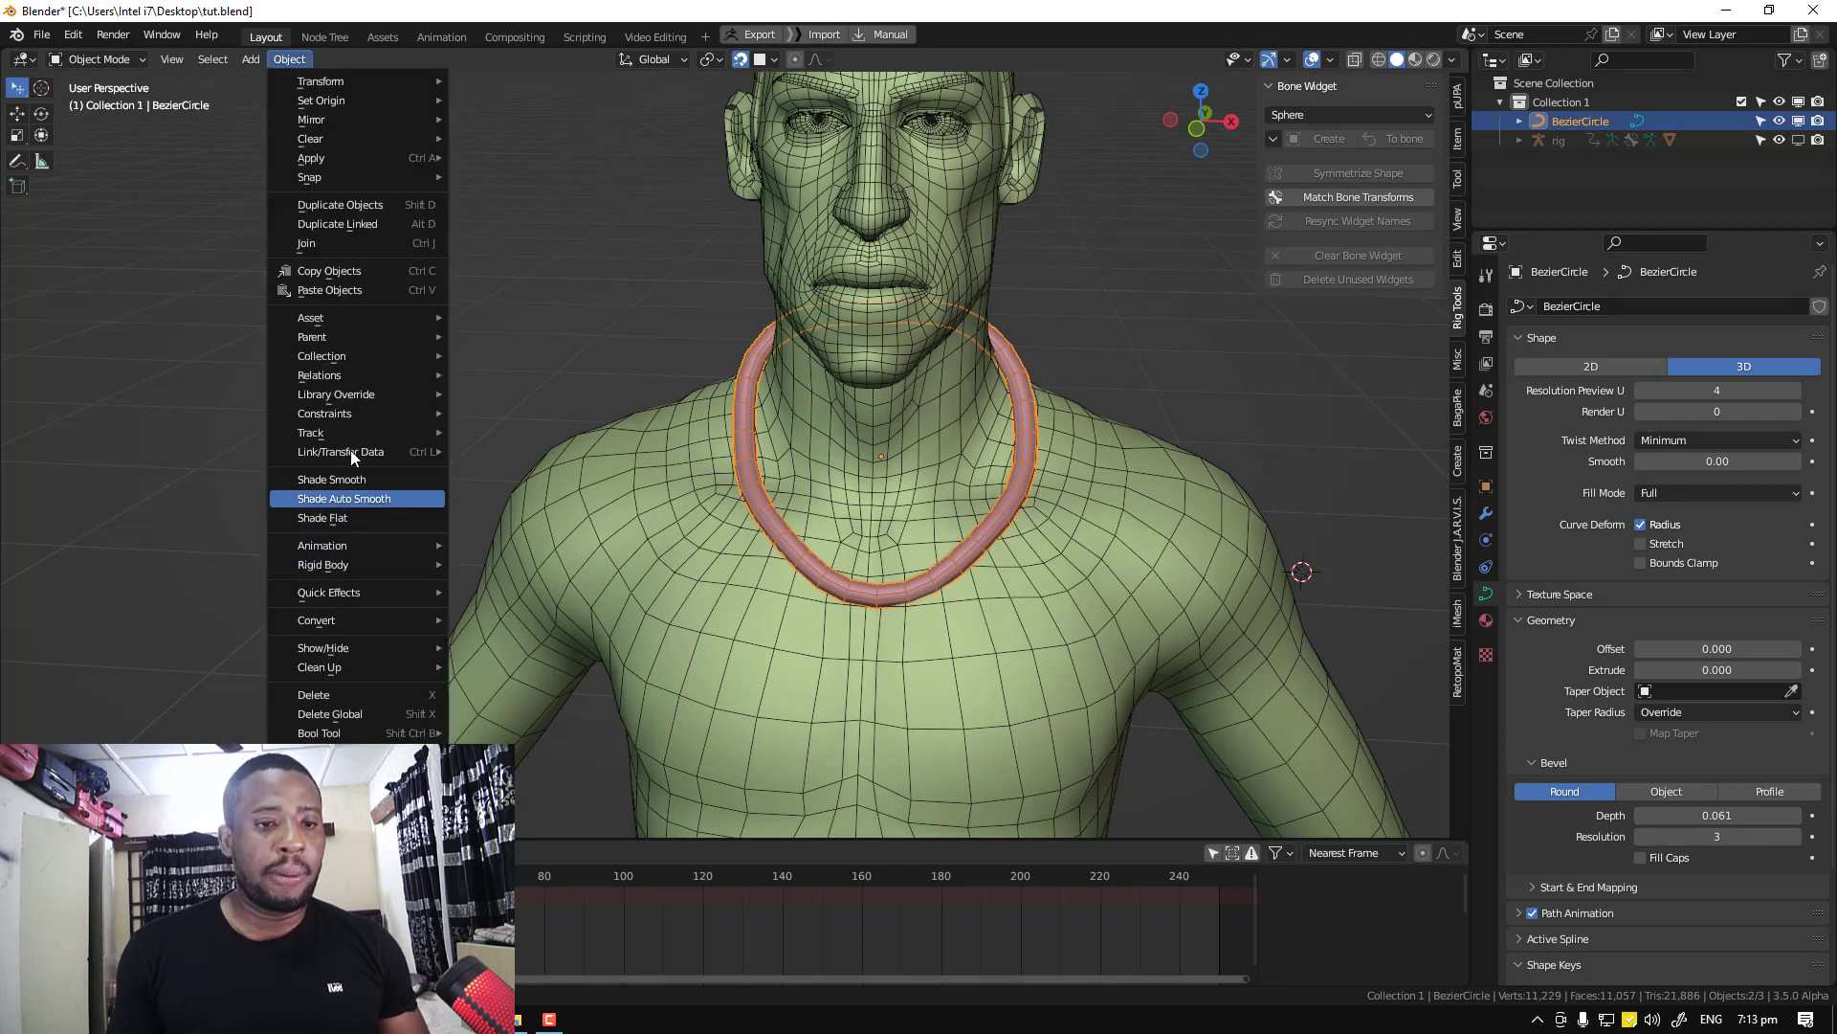
mouse_move(337, 618)
left_click(551, 657)
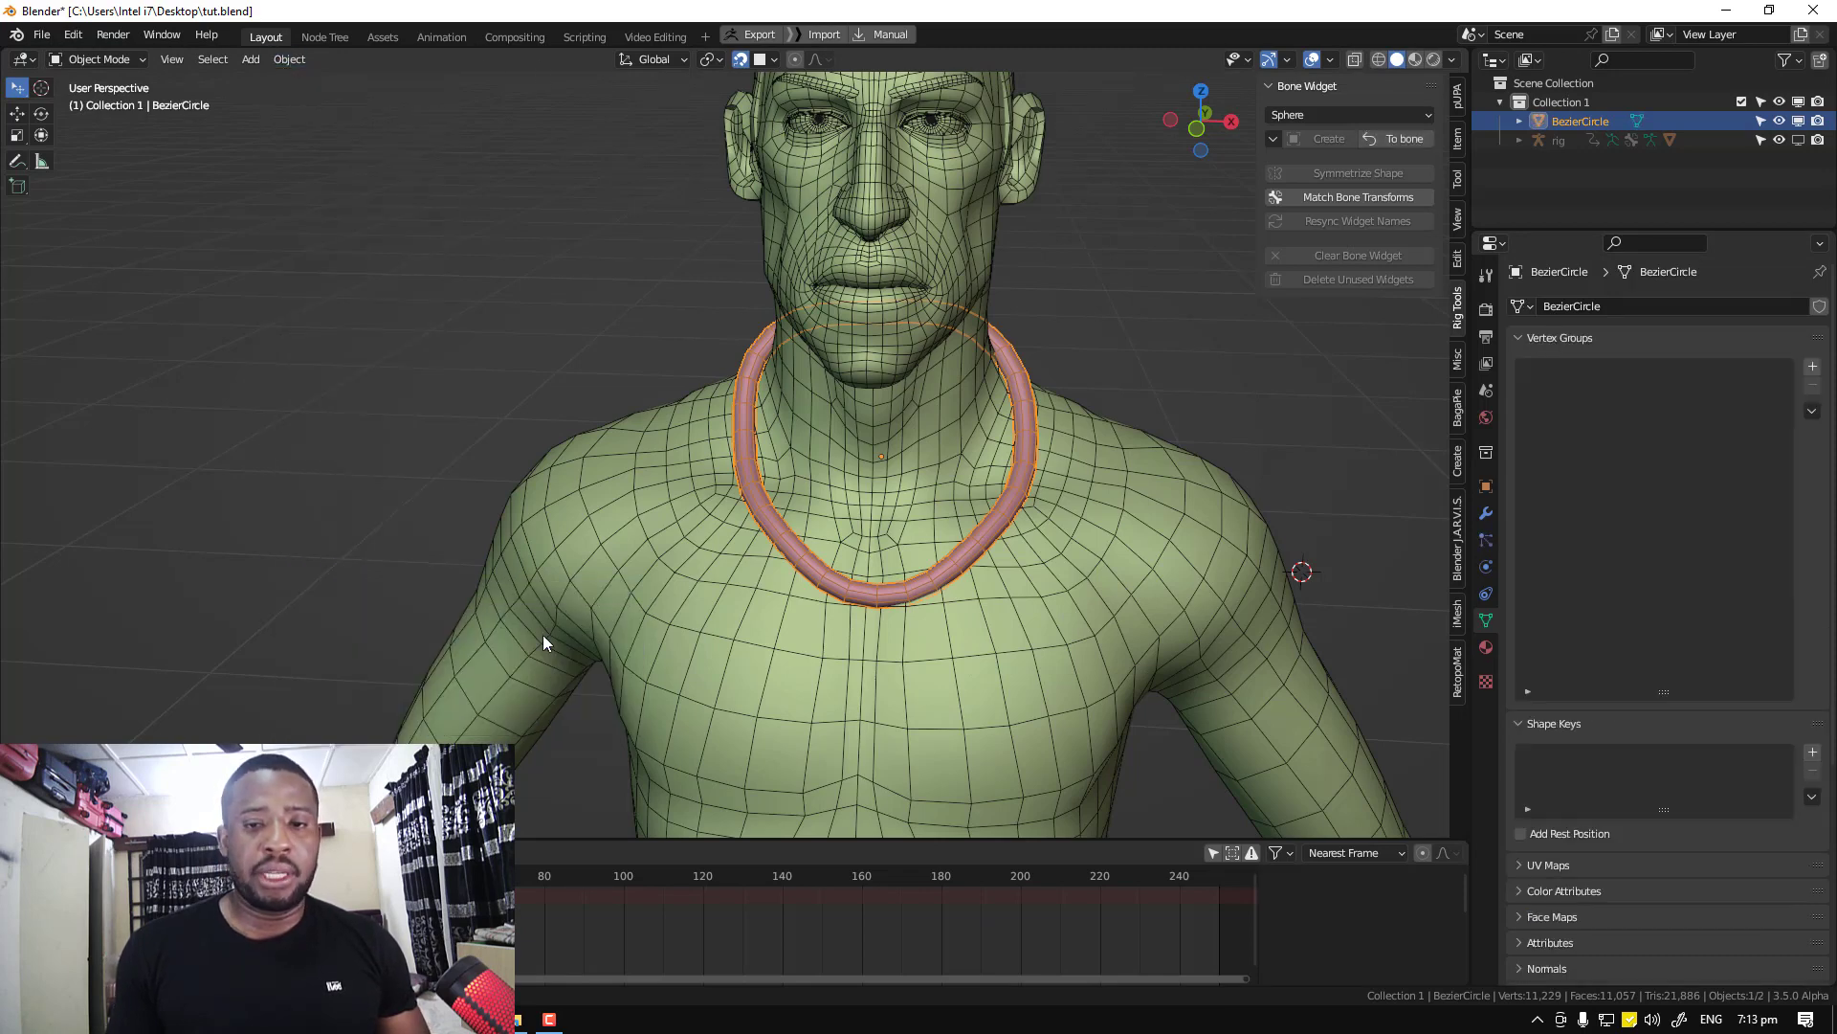
Inspect the converted necklace's mesh topology in Edit Mode and its fit around the neck
middle_click_drag(1101, 326, 1026, 404)
key("Tab")
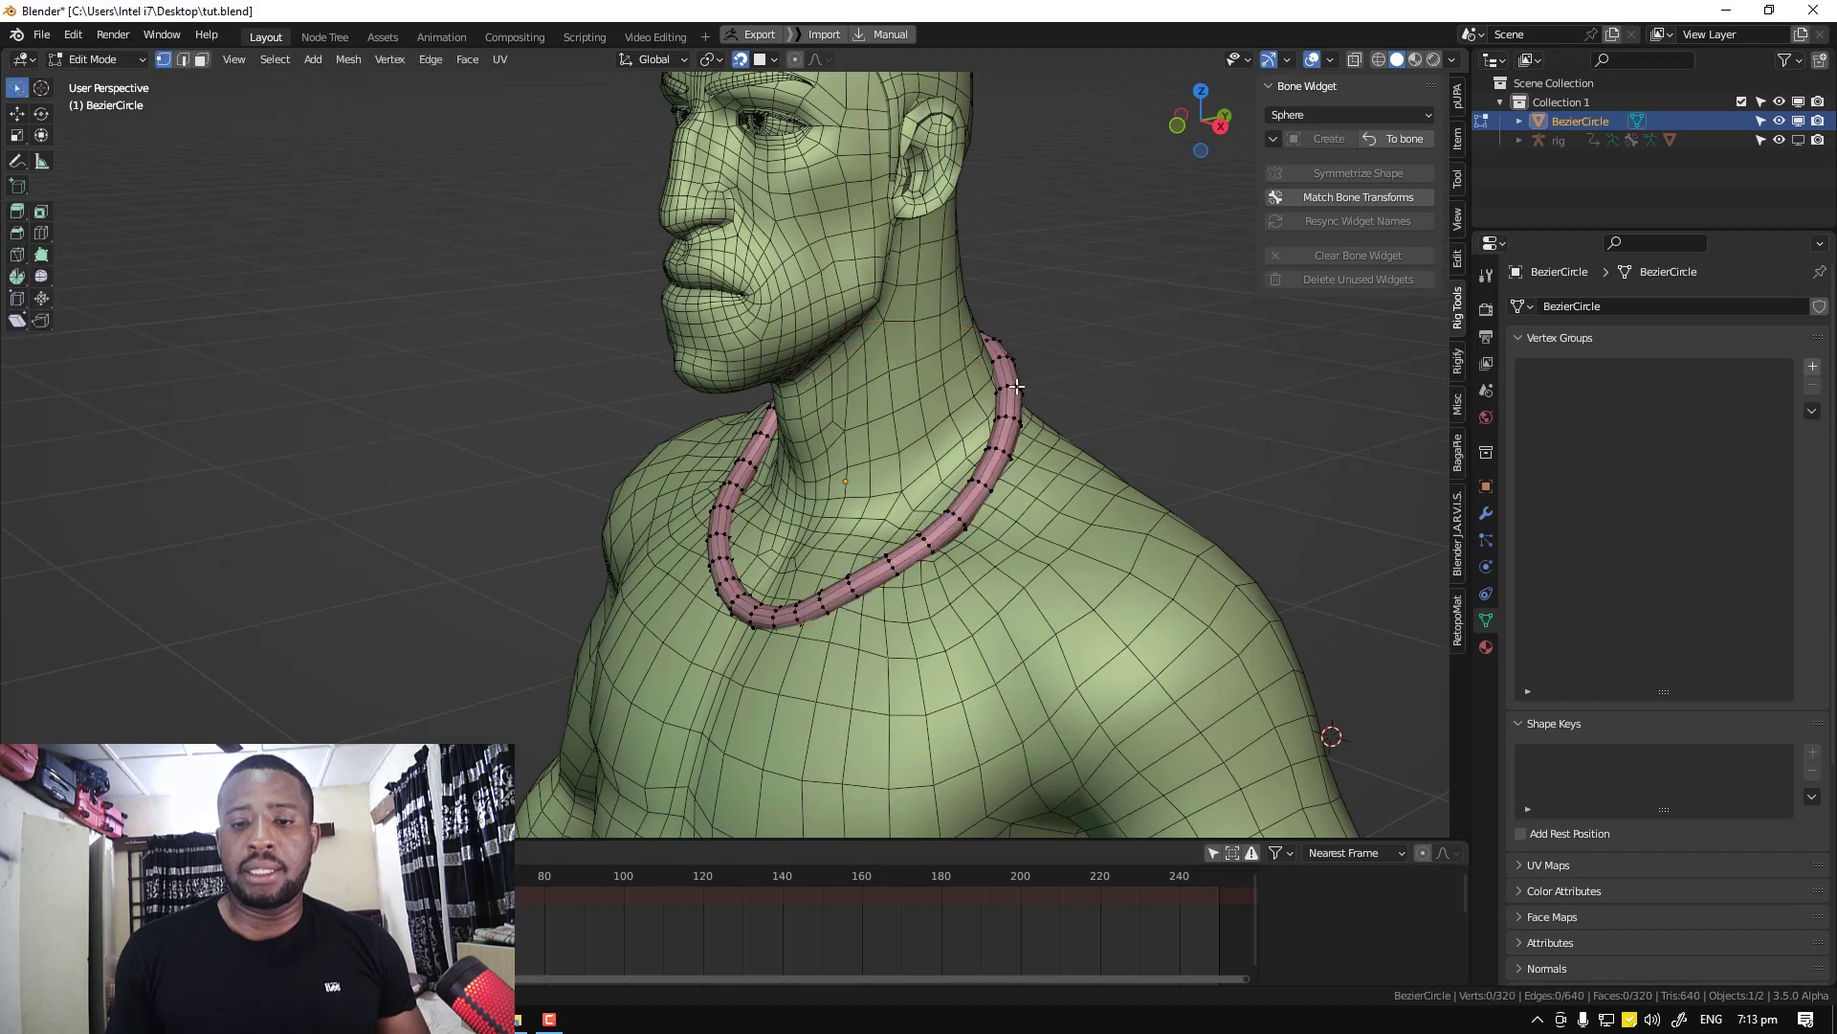
left_click_drag(1017, 386, 1051, 359)
key("ctrl+z")
middle_click_drag(991, 411, 1049, 390)
key("Tab")
key("KP_1")
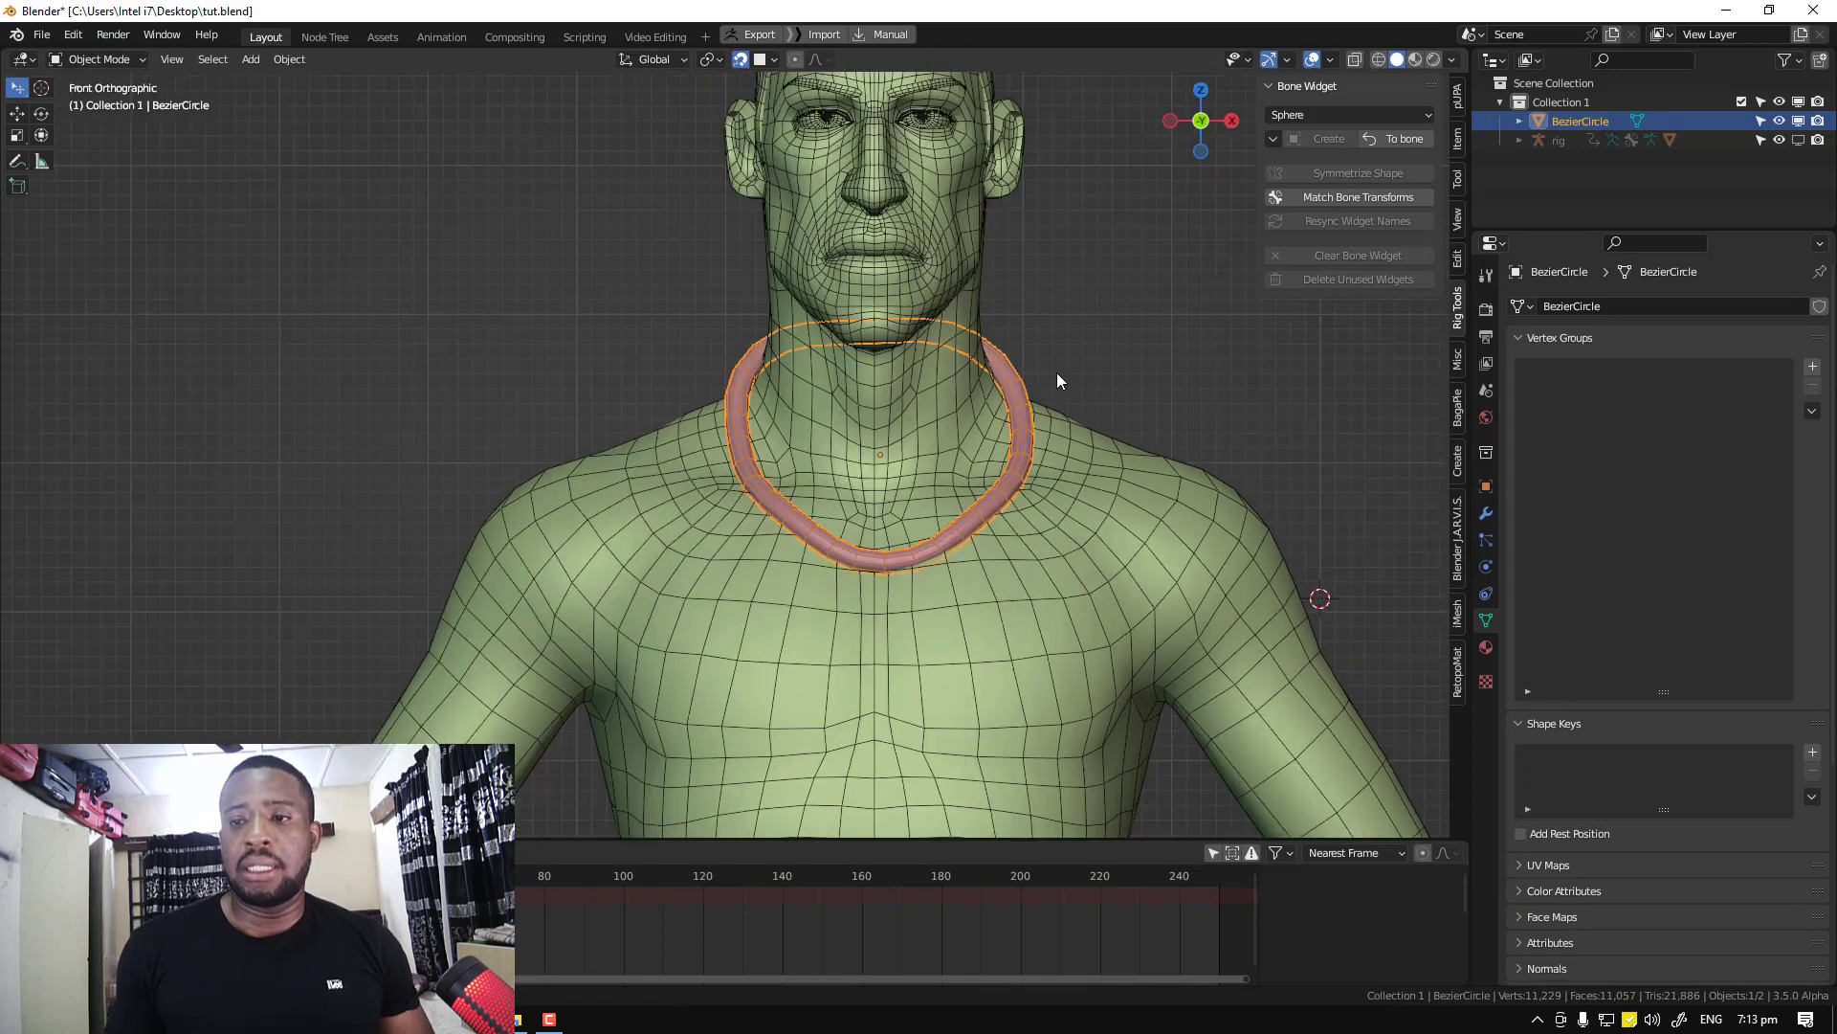
left_click(1058, 375)
left_click(1031, 382)
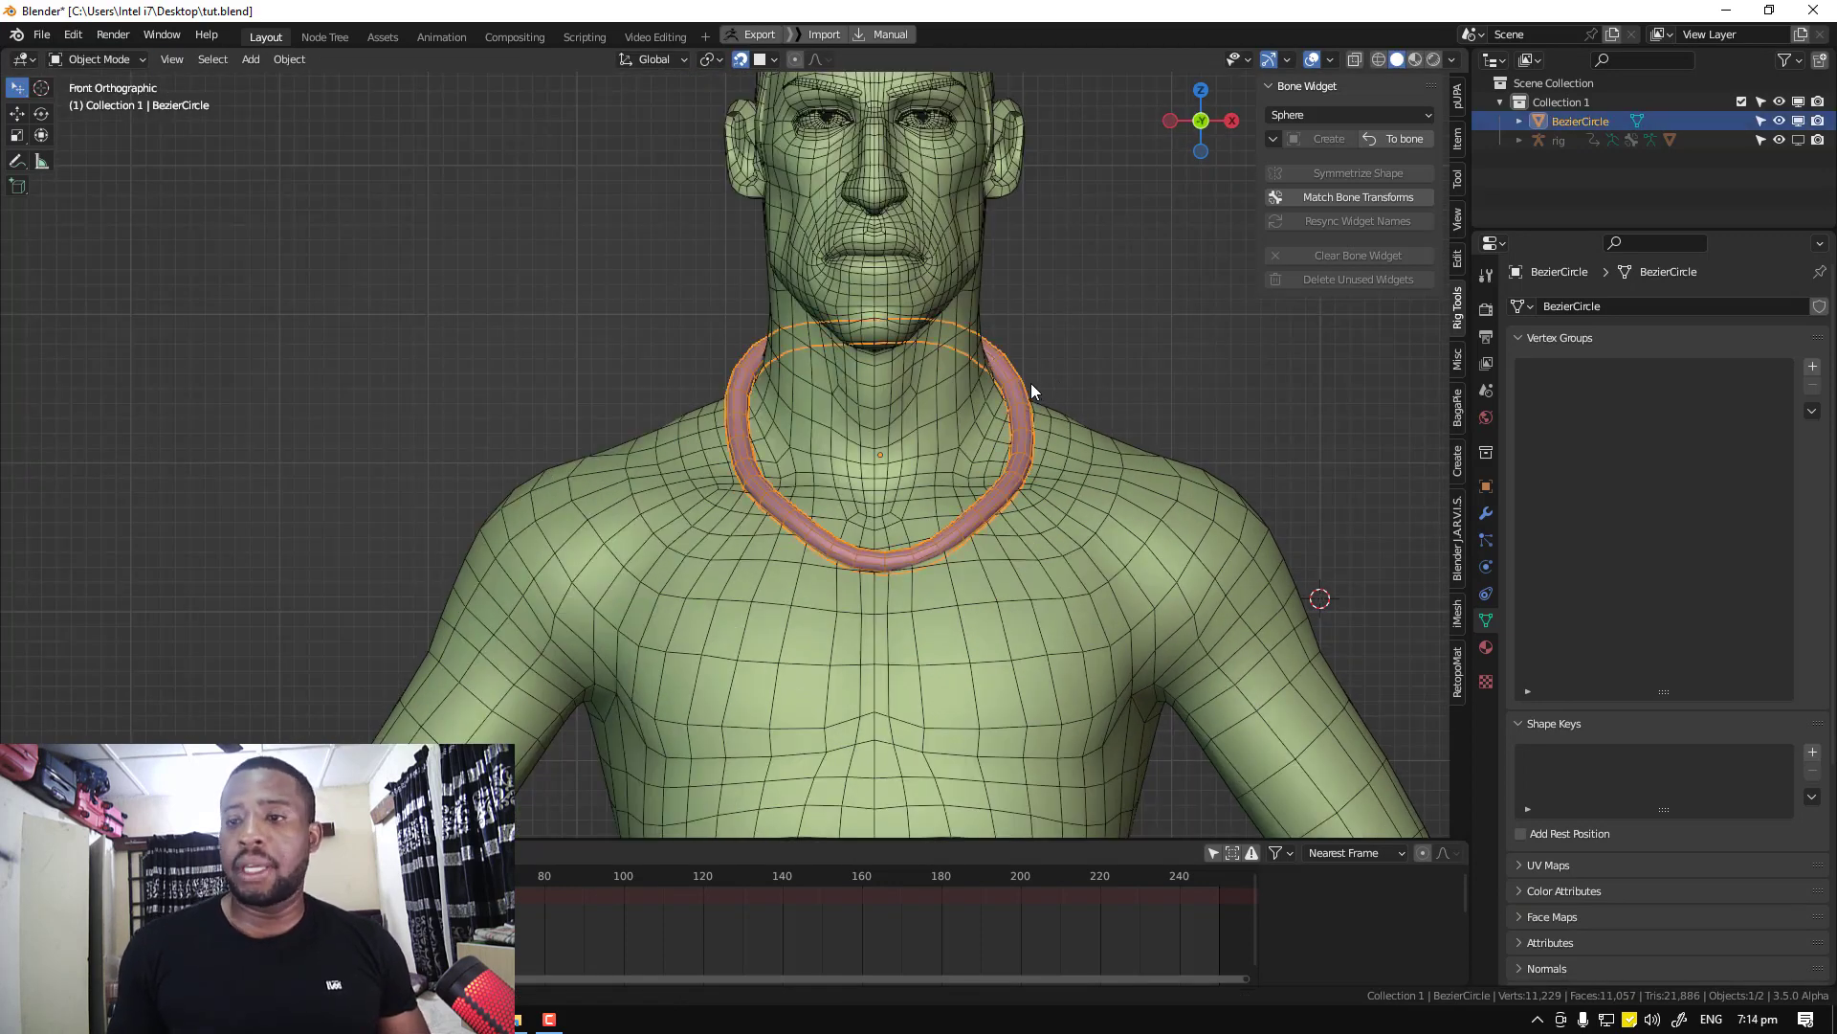
Rename Collection 1 as character and the BezierCircle object as necklace
double_click(1600, 103)
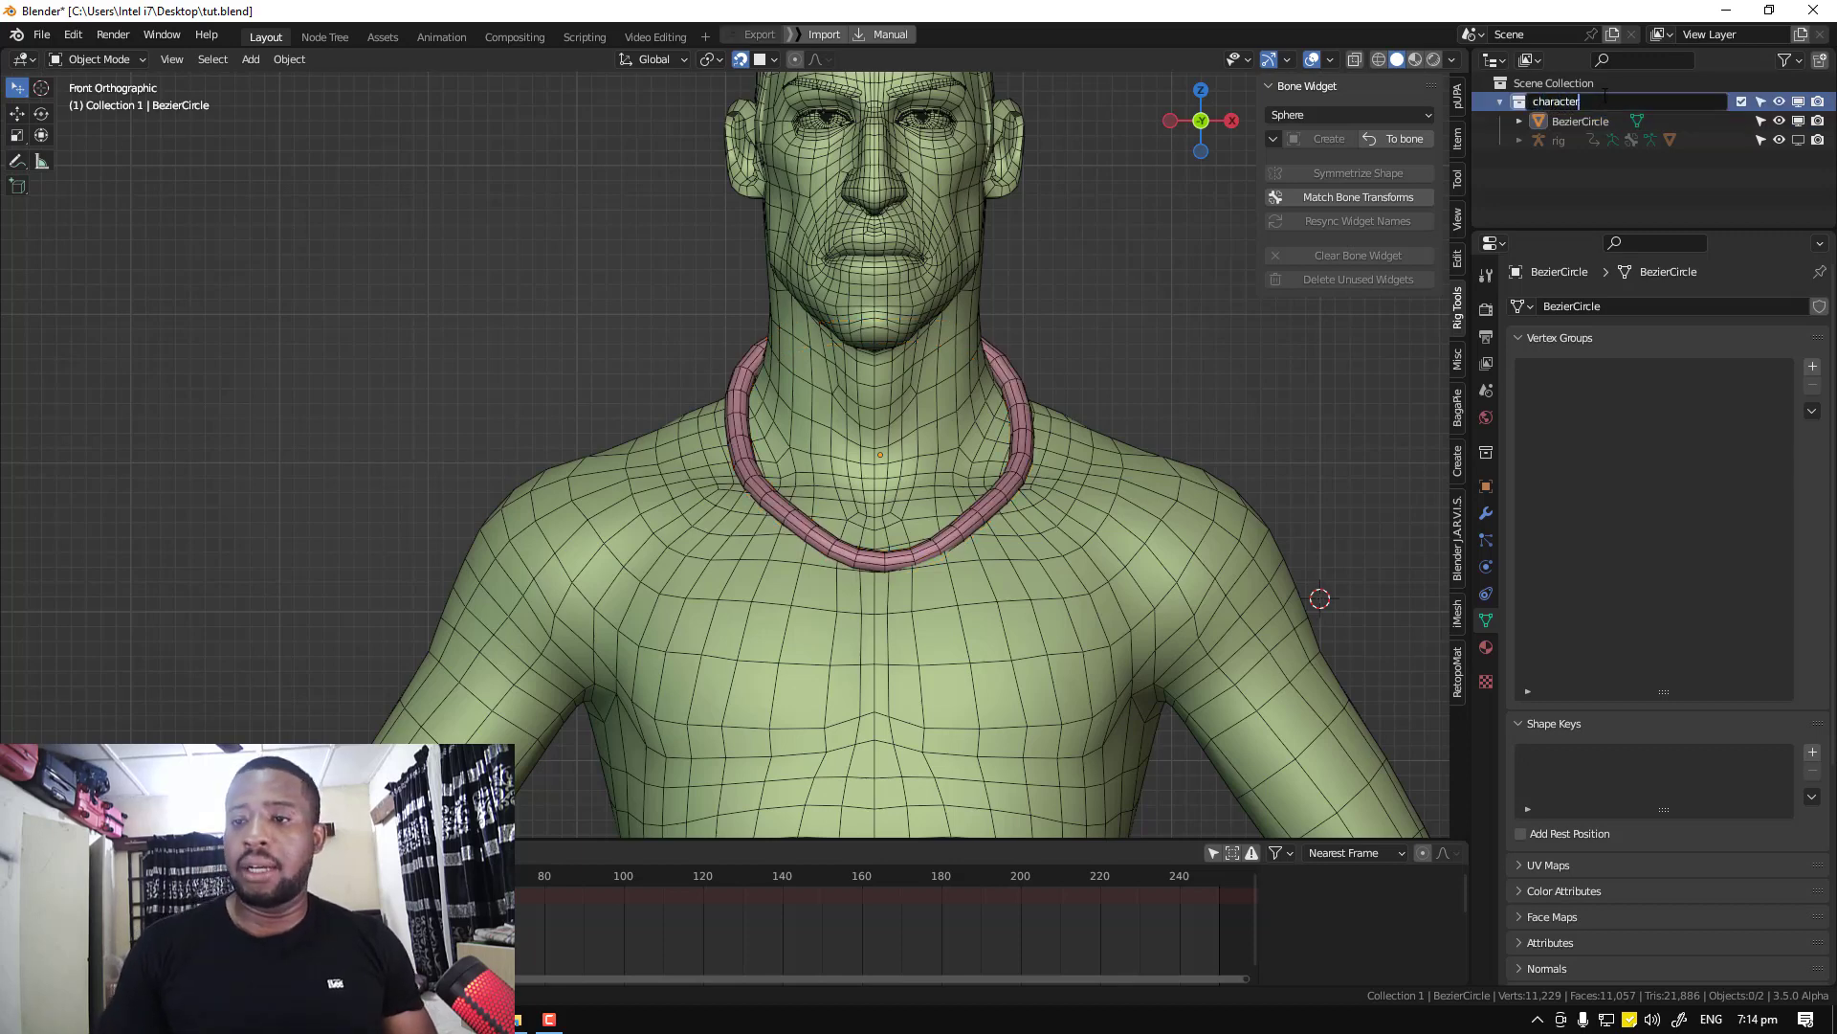
type("character")
key("Return")
double_click(1600, 120)
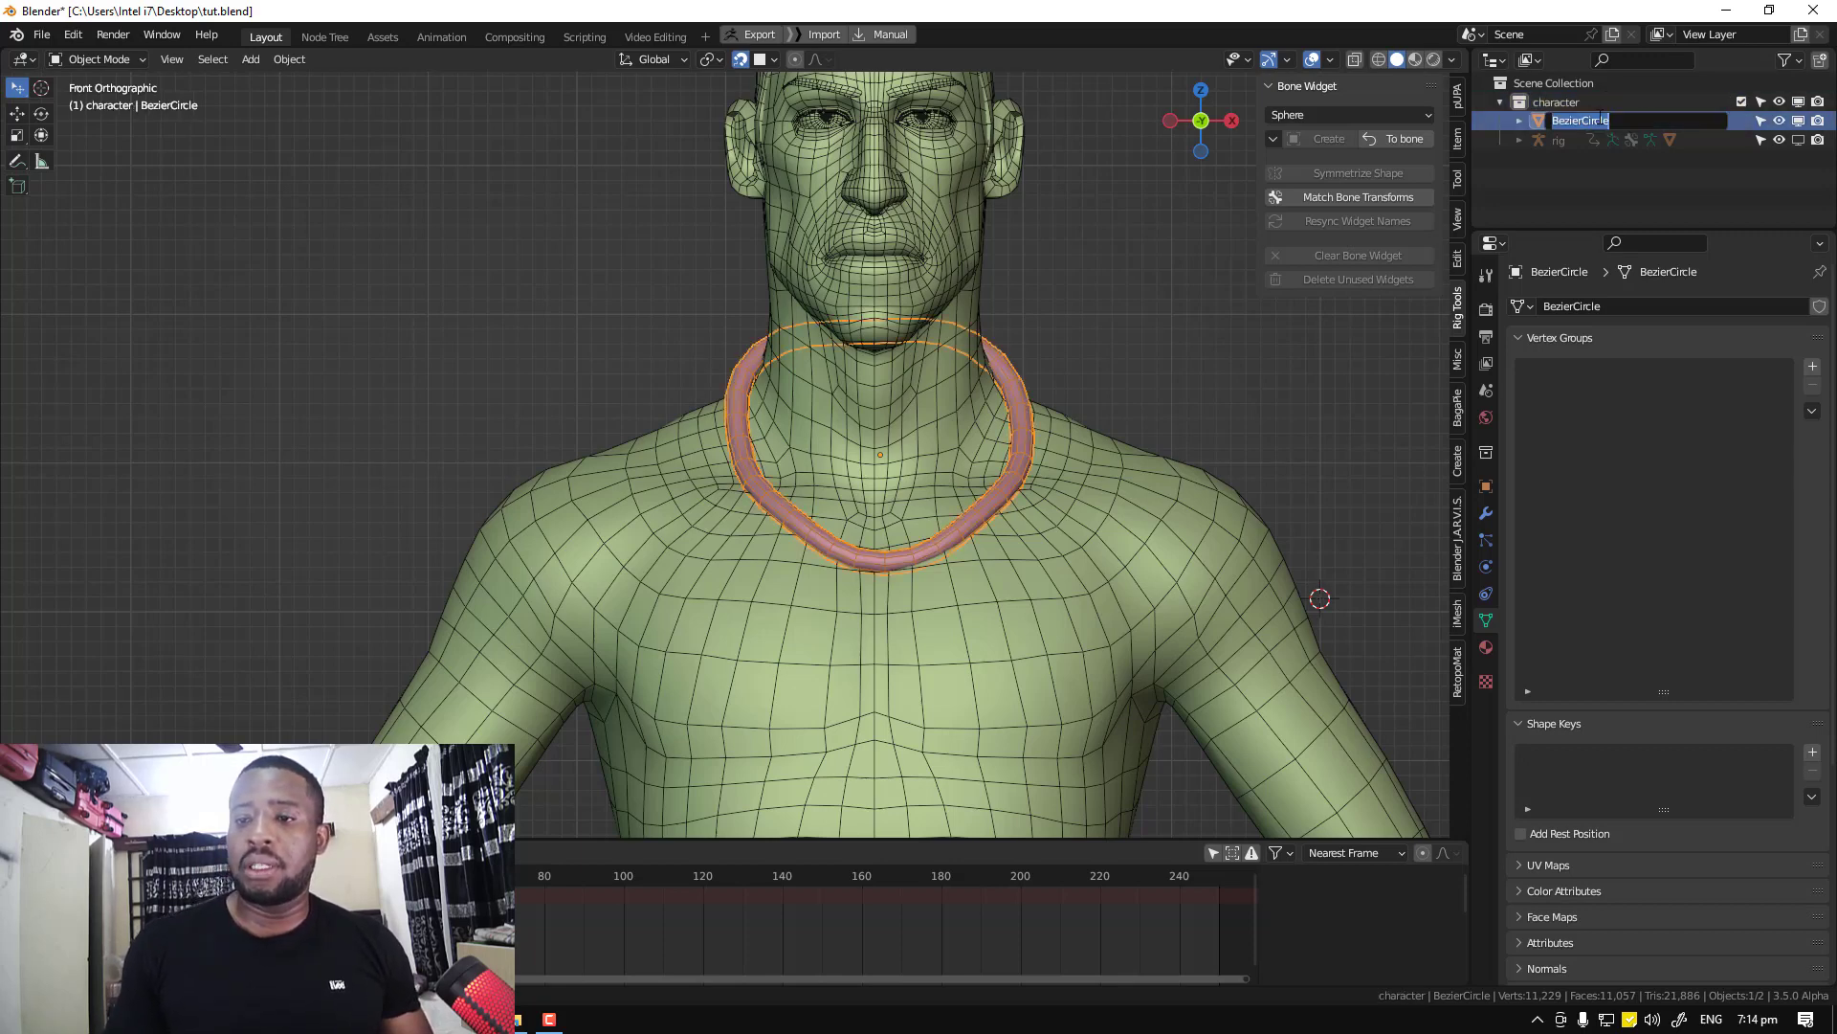
type("necklac")
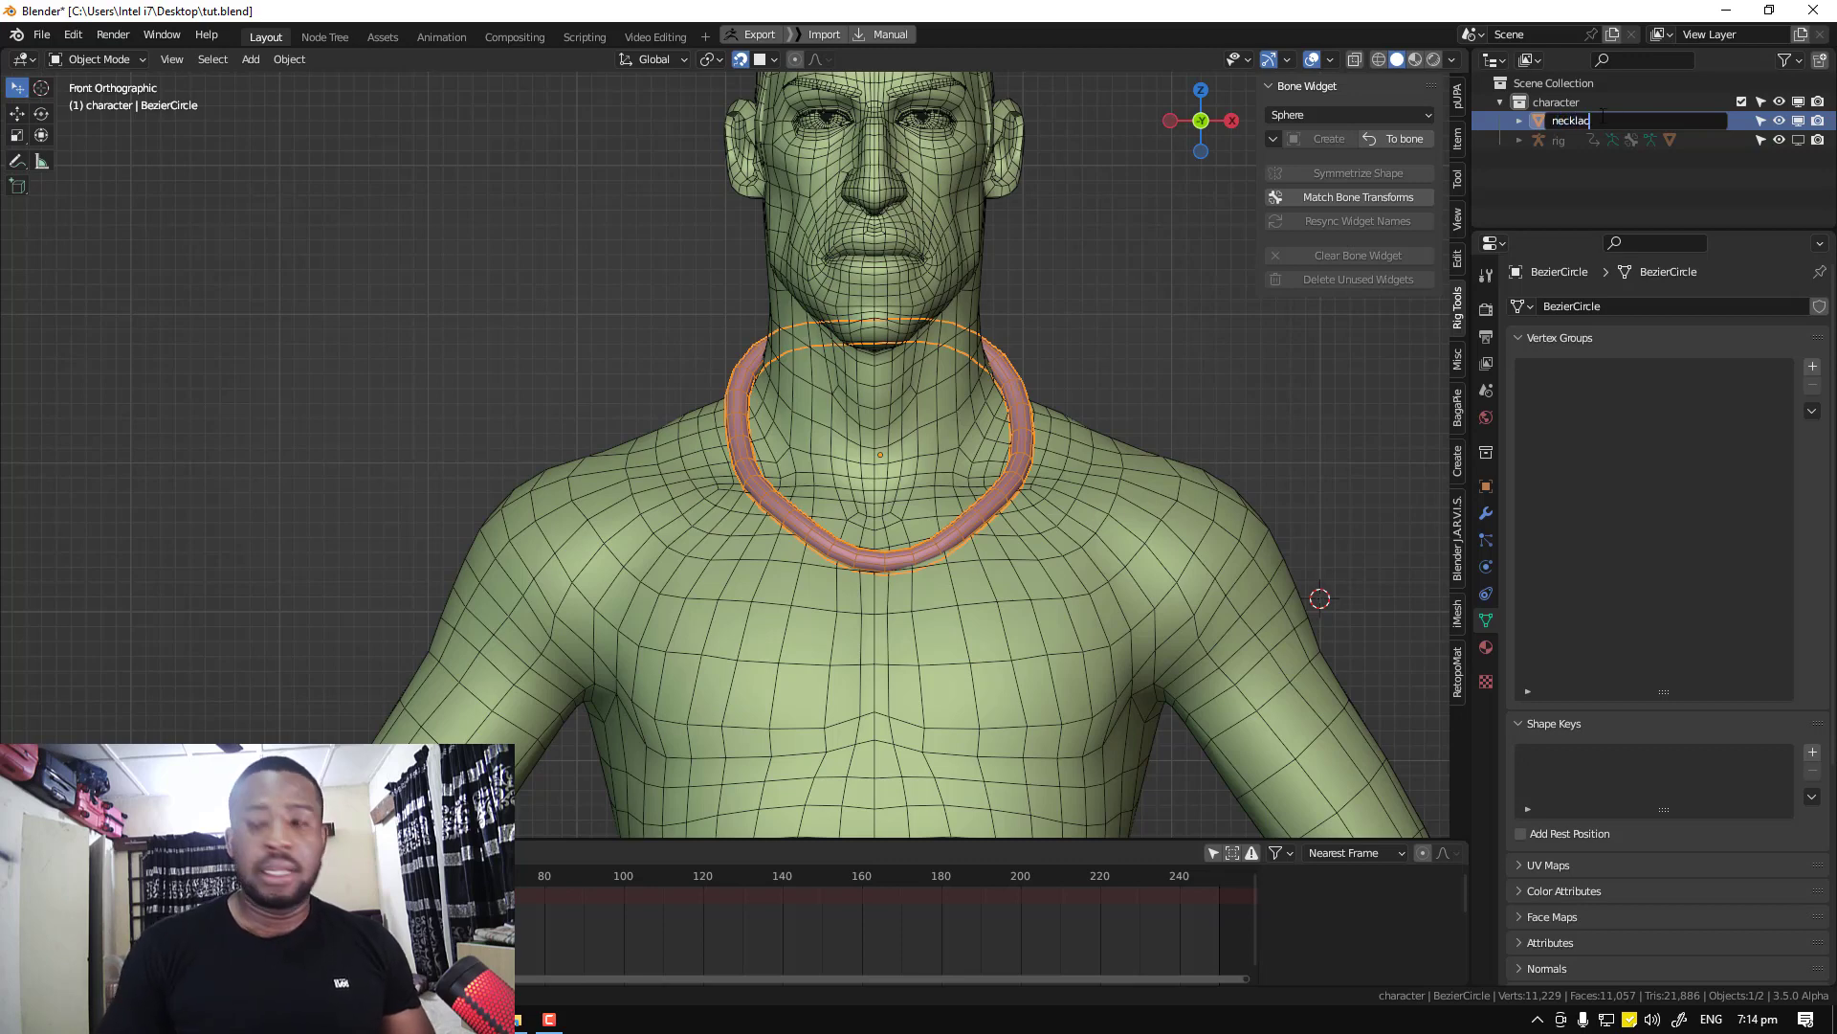
type("ce")
key("Return")
double_click(1609, 118)
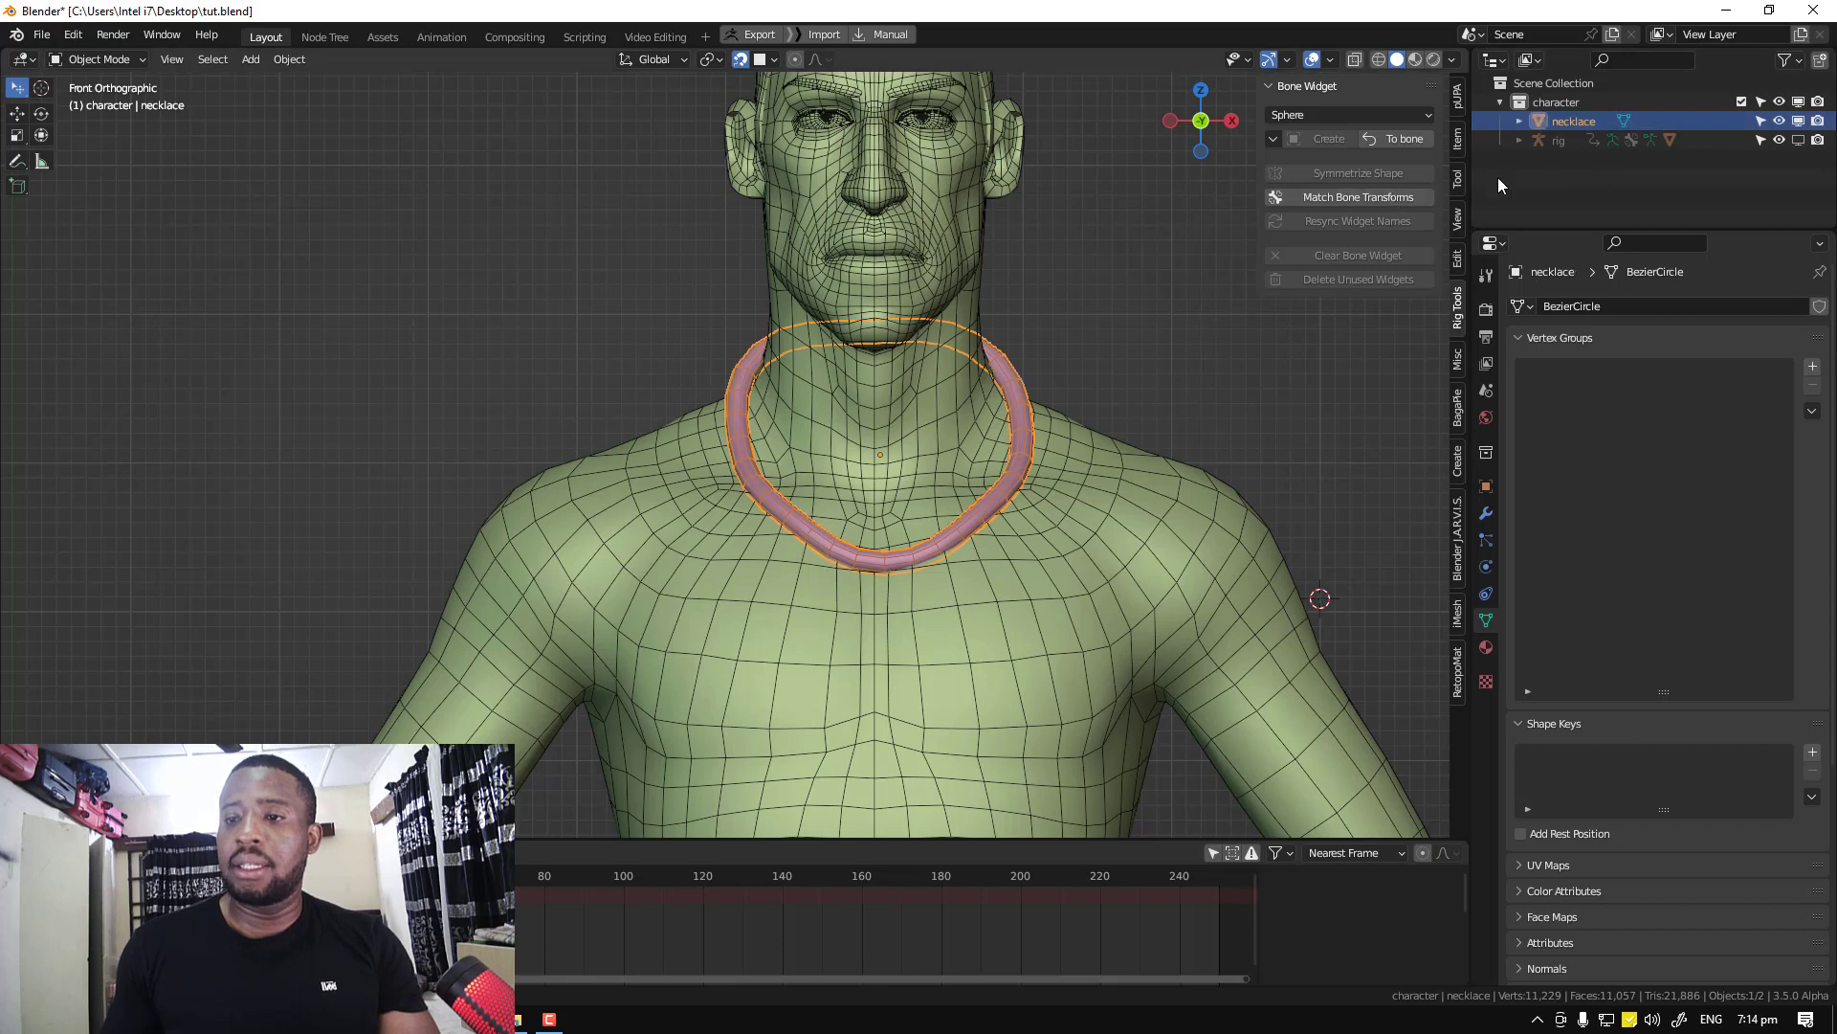
key("Return")
Create a new collection named Necklace and move the necklace object into it
right_click(1616, 203)
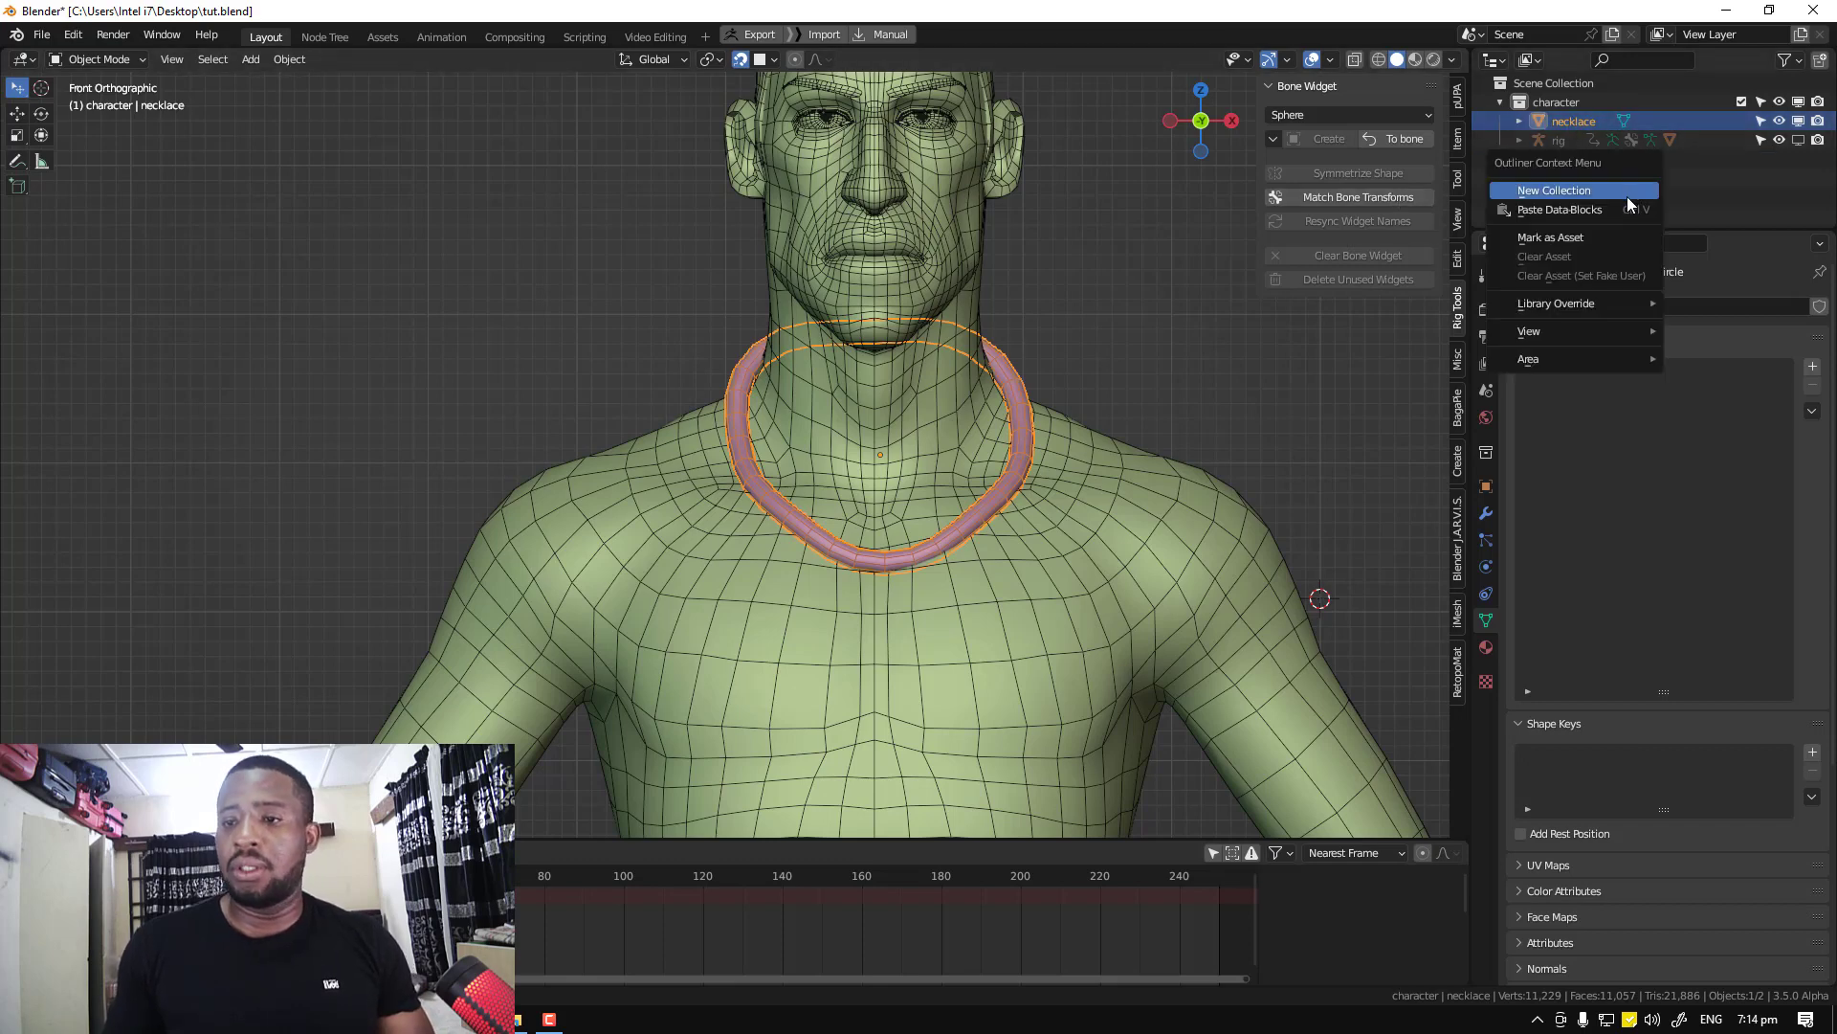
left_click(1627, 192)
double_click(1586, 160)
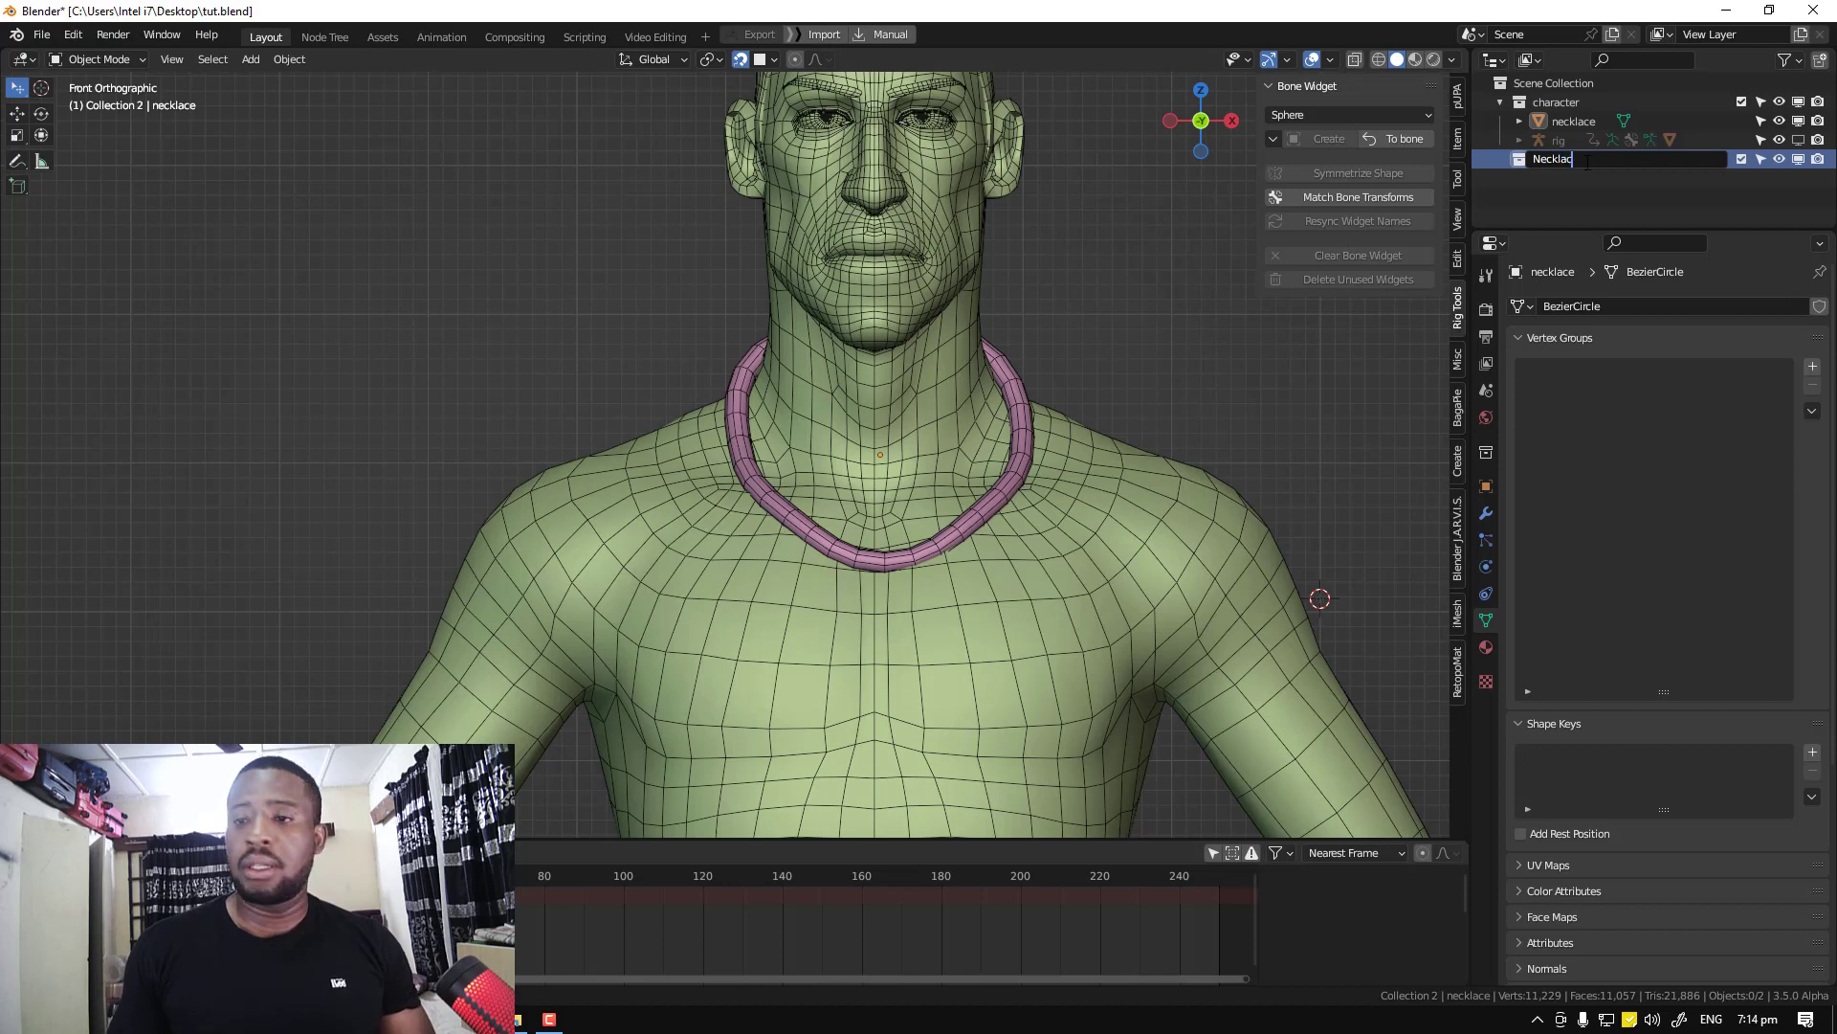
type("Necklace")
key("Return")
left_click_drag(1577, 121, 1577, 163)
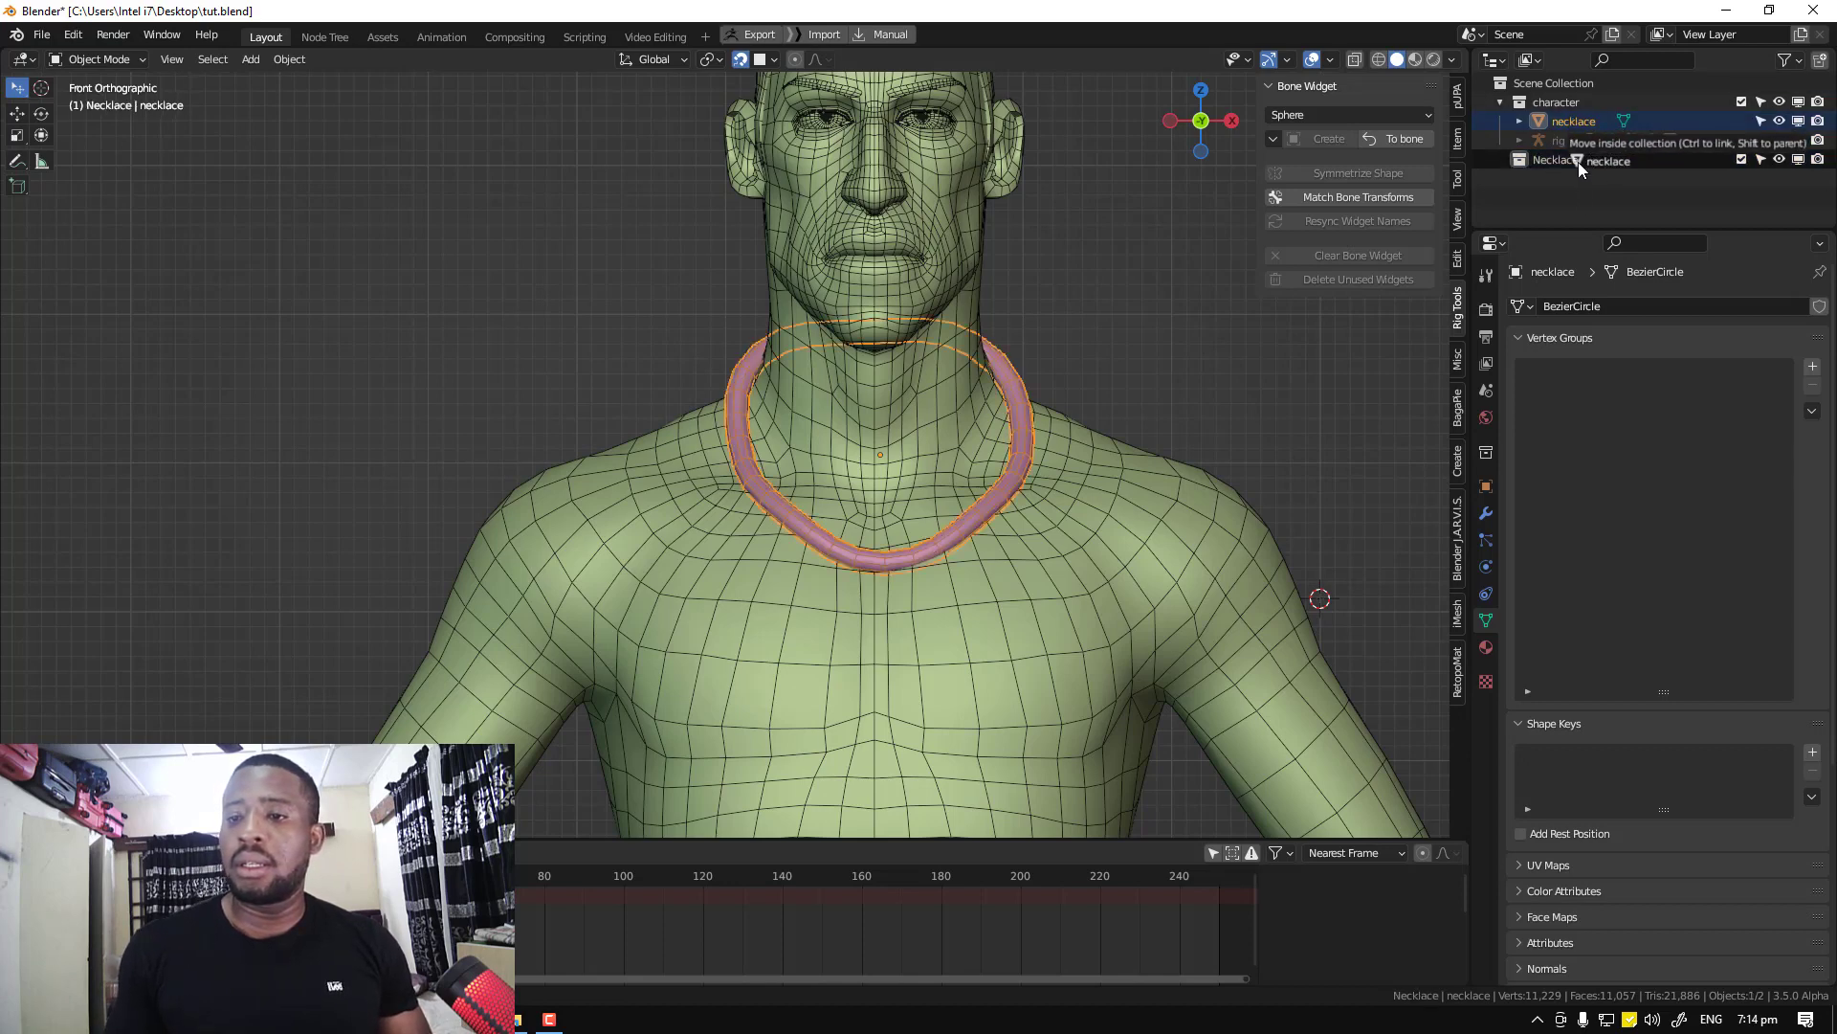
left_click(1502, 102)
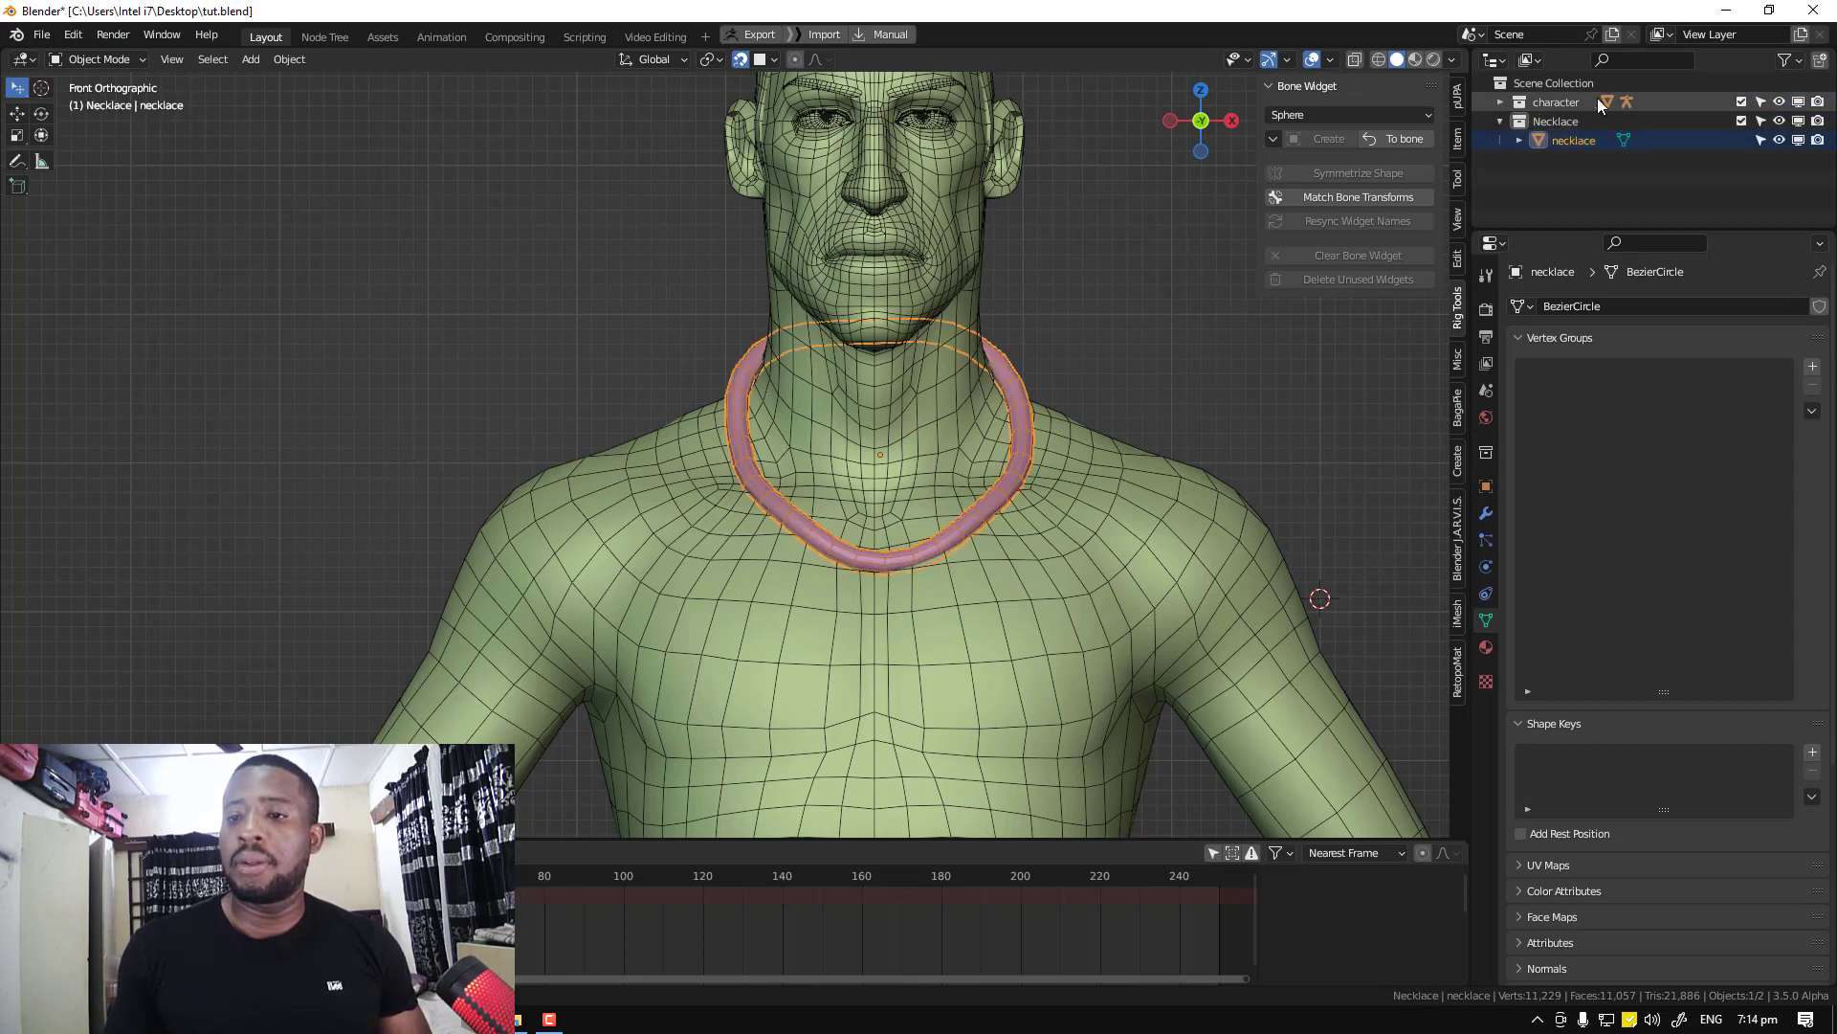
Turn off the wireframe display and exclude the character collection from the view layer
right_click(977, 390, "shift")
key("shift+z")
middle_click_drag(885, 448, 790, 471)
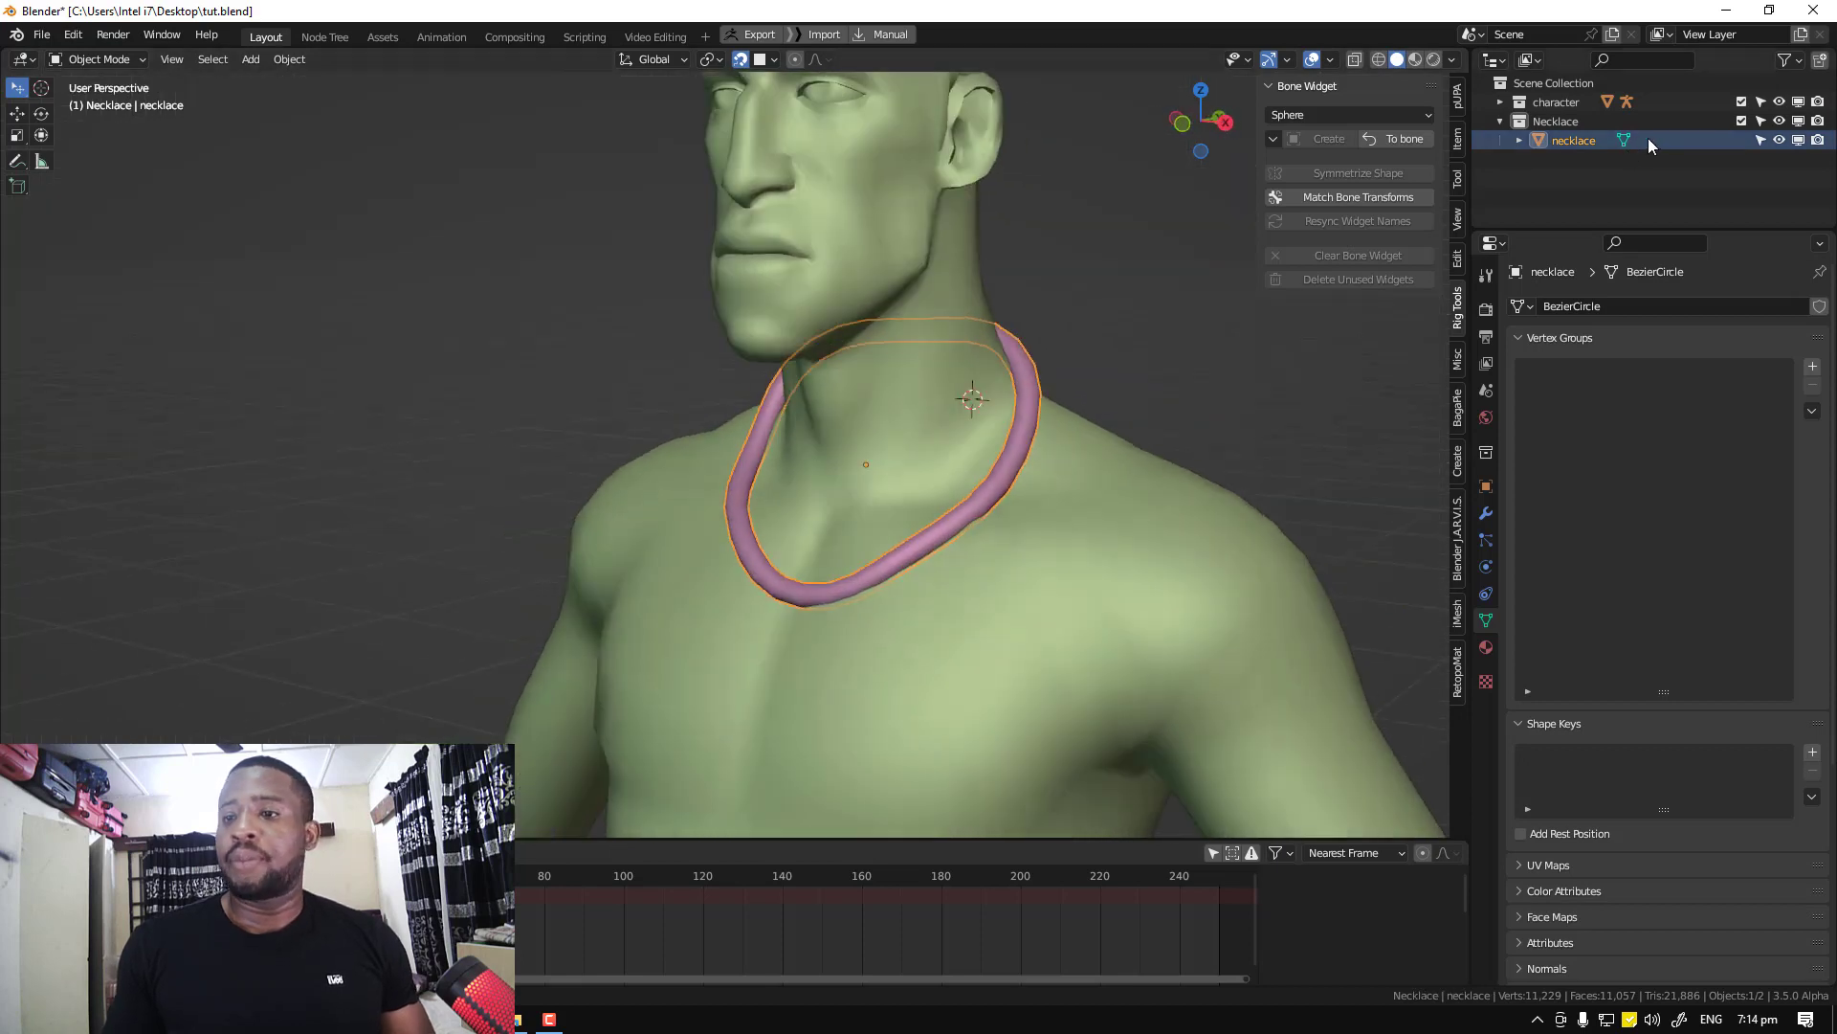
left_click(1742, 102)
middle_click_drag(914, 522, 962, 386)
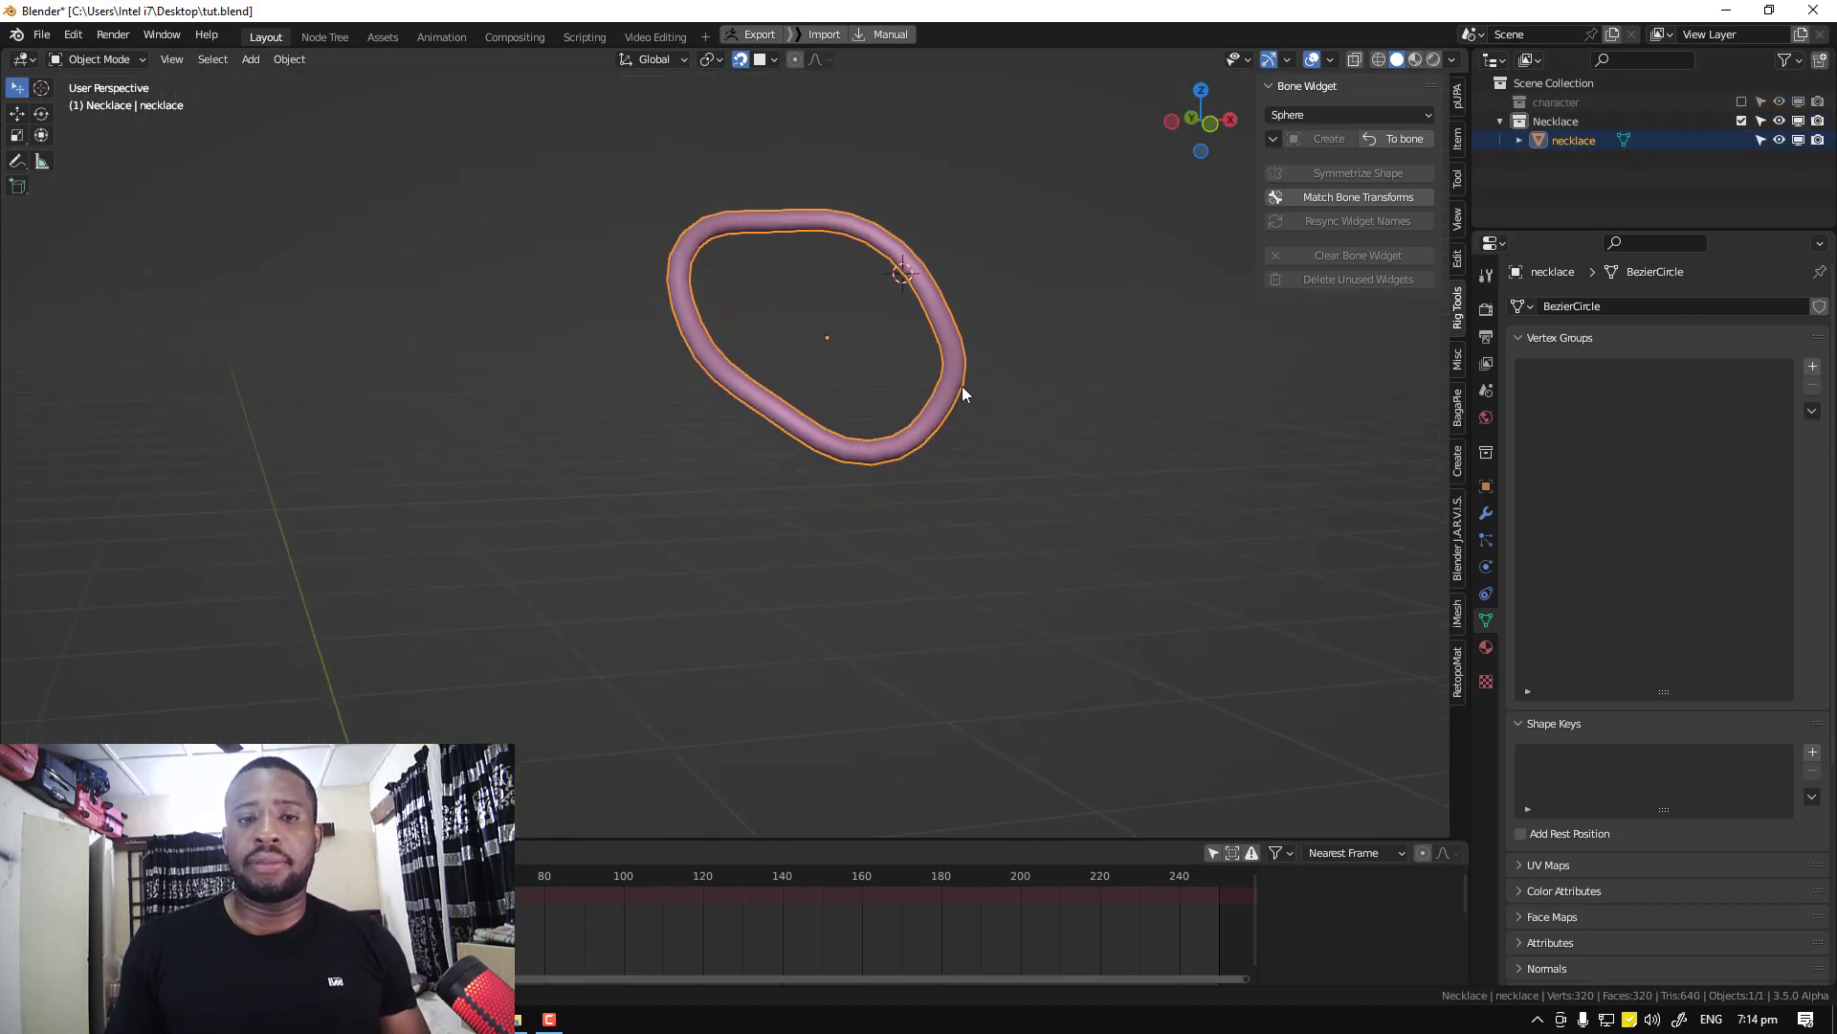
Snap the 3D cursor to the necklace's origin and add a single-bone armature there
left_click(844, 167)
middle_click_drag(893, 204, 979, 373)
left_click(979, 374)
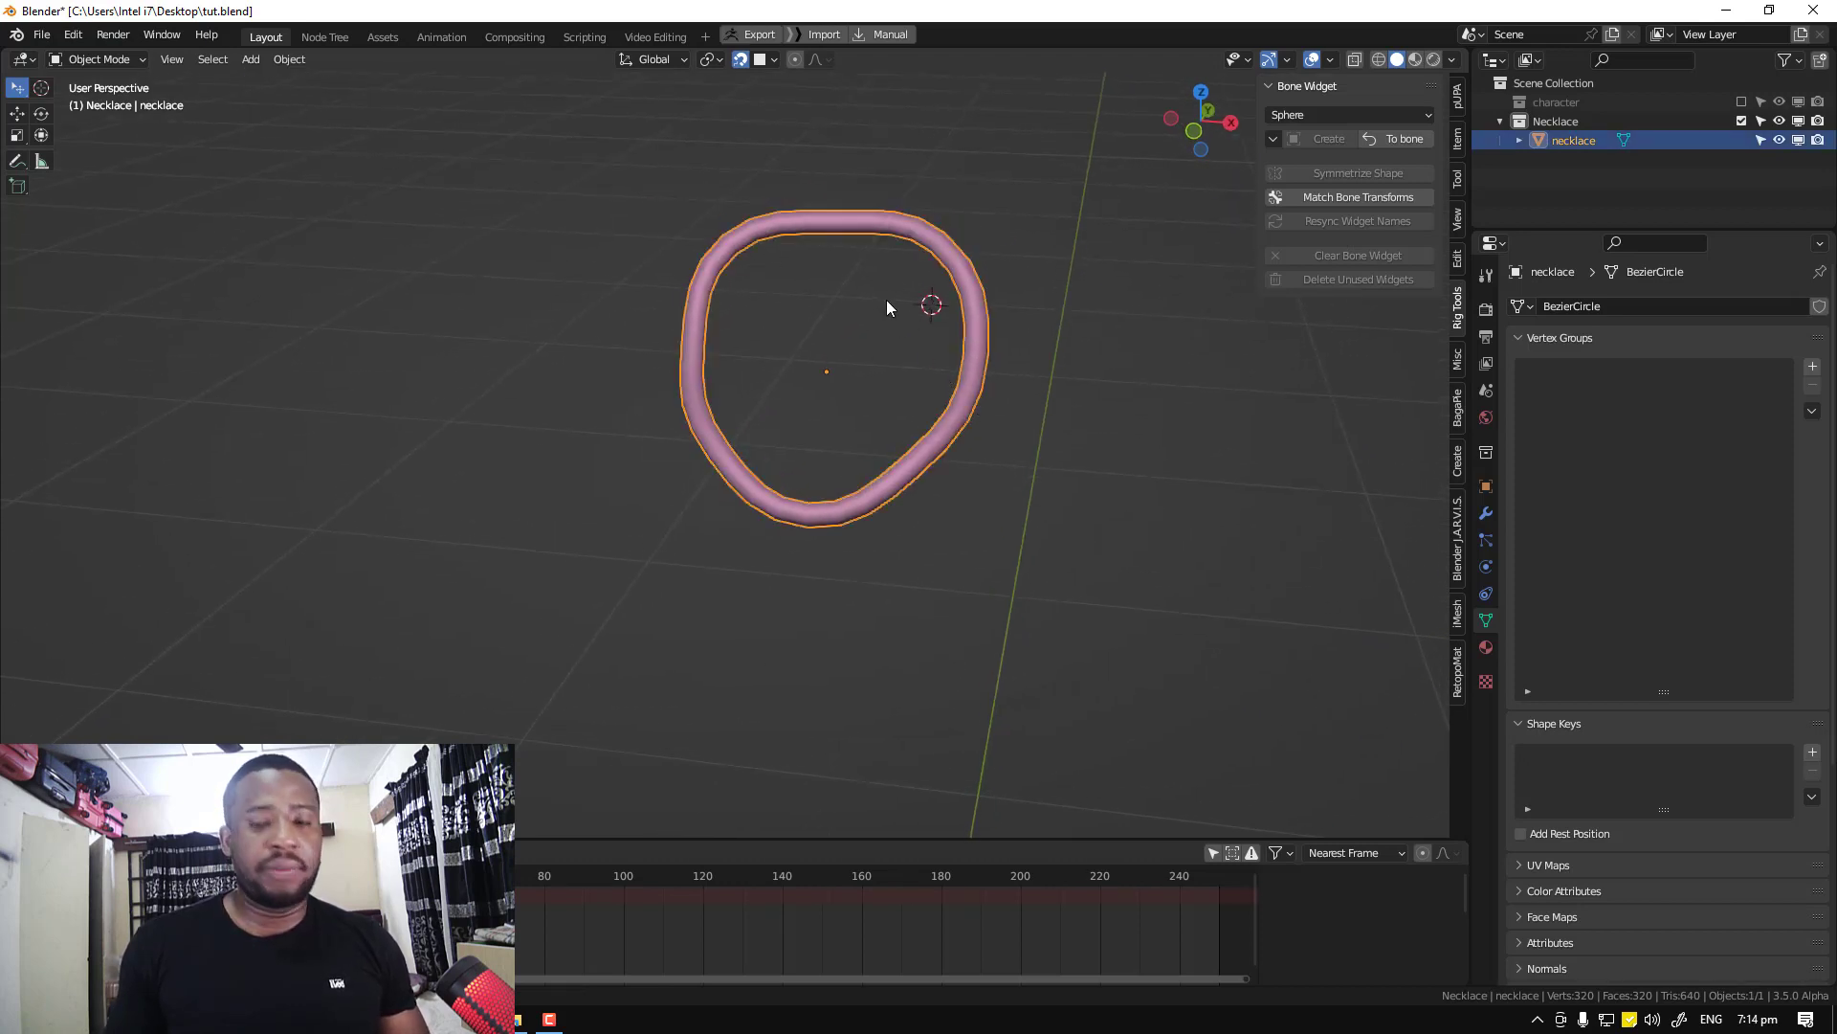
key("shift+s")
left_click(910, 414)
middle_click_drag(894, 376, 851, 373)
left_click(246, 59)
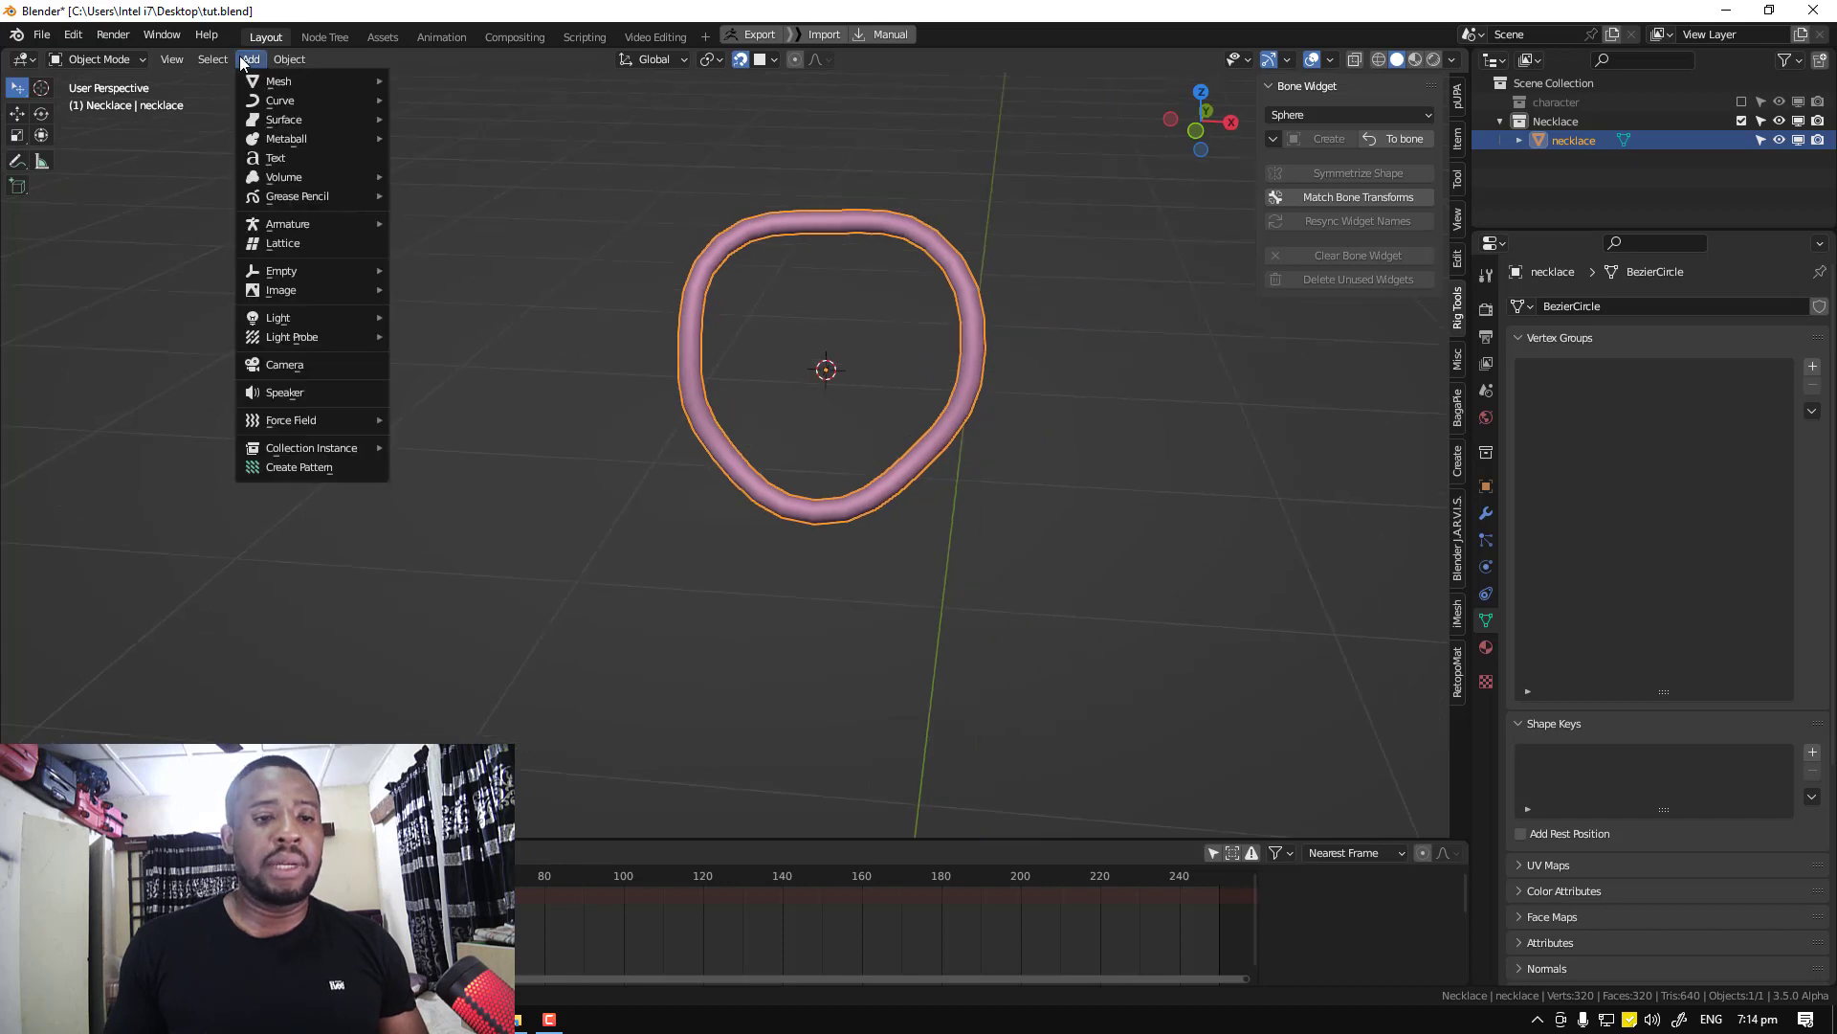
mouse_move(307, 223)
left_click(422, 226)
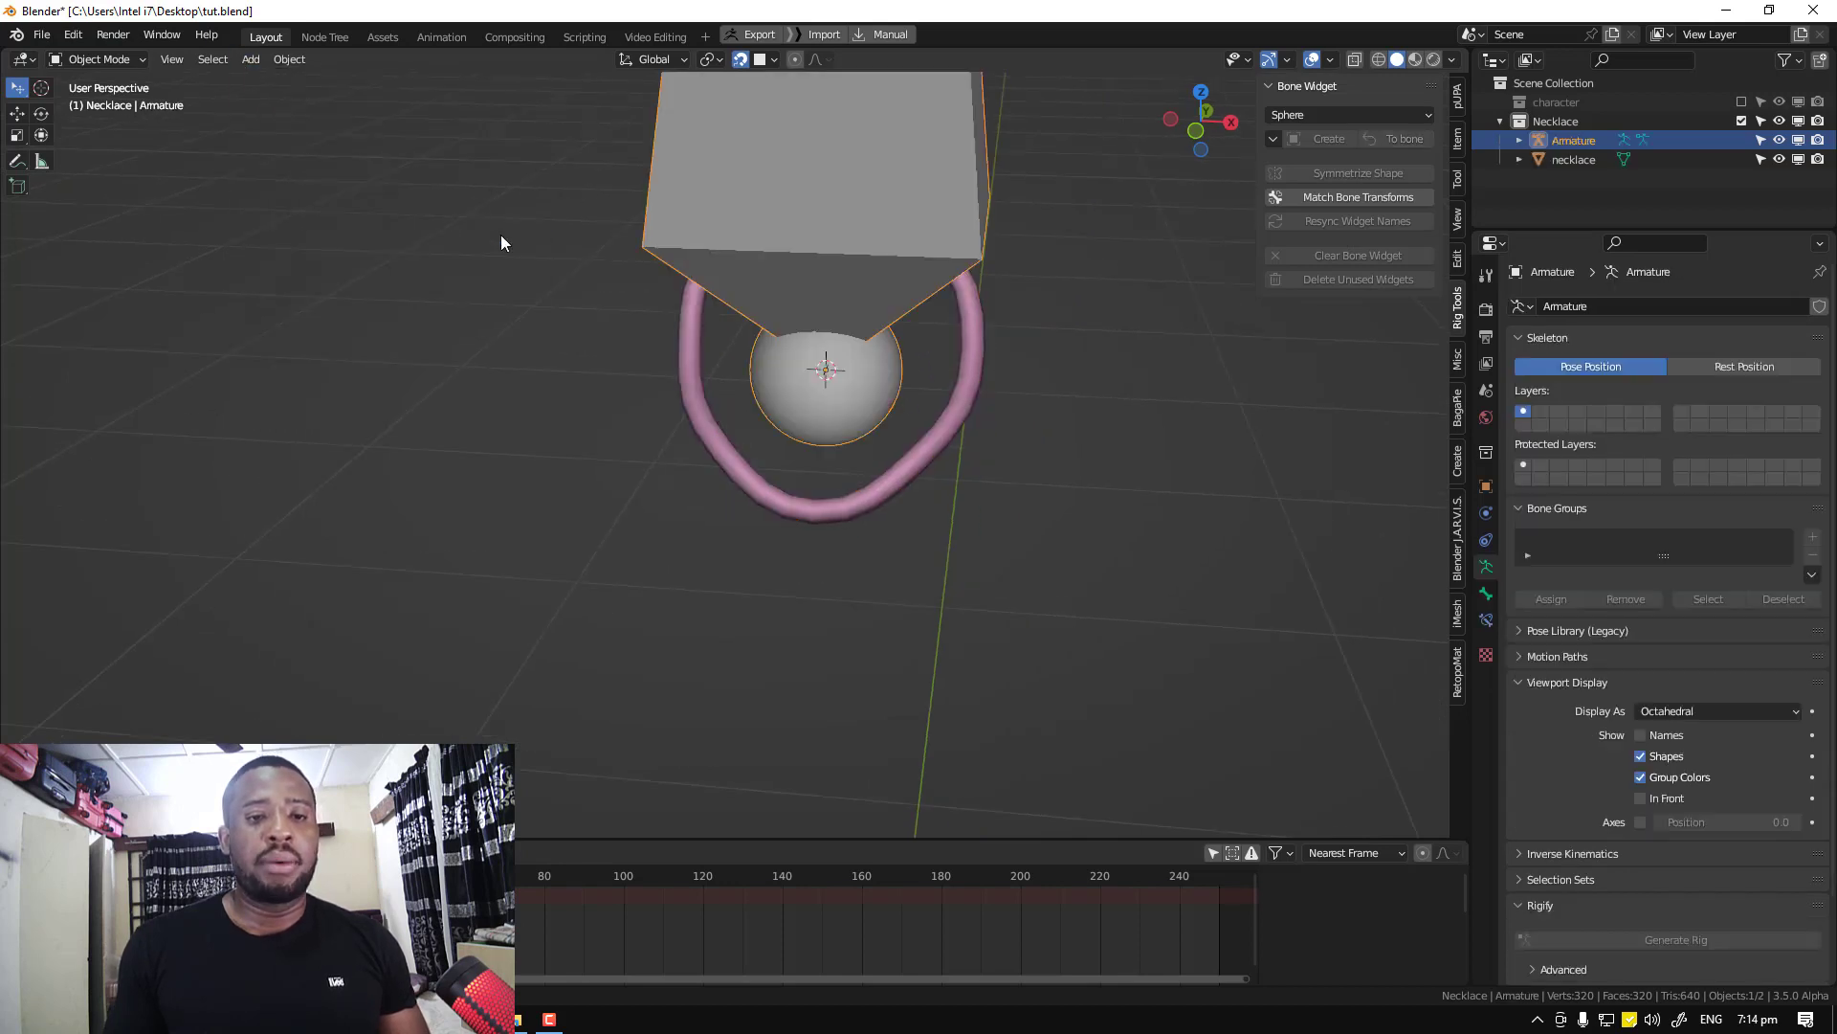
scroll(911, 542, "down", 2)
middle_click_drag(938, 297, 928, 532, "shift")
Enter Edit Mode on the armature and set snapping to Volume
key("Tab")
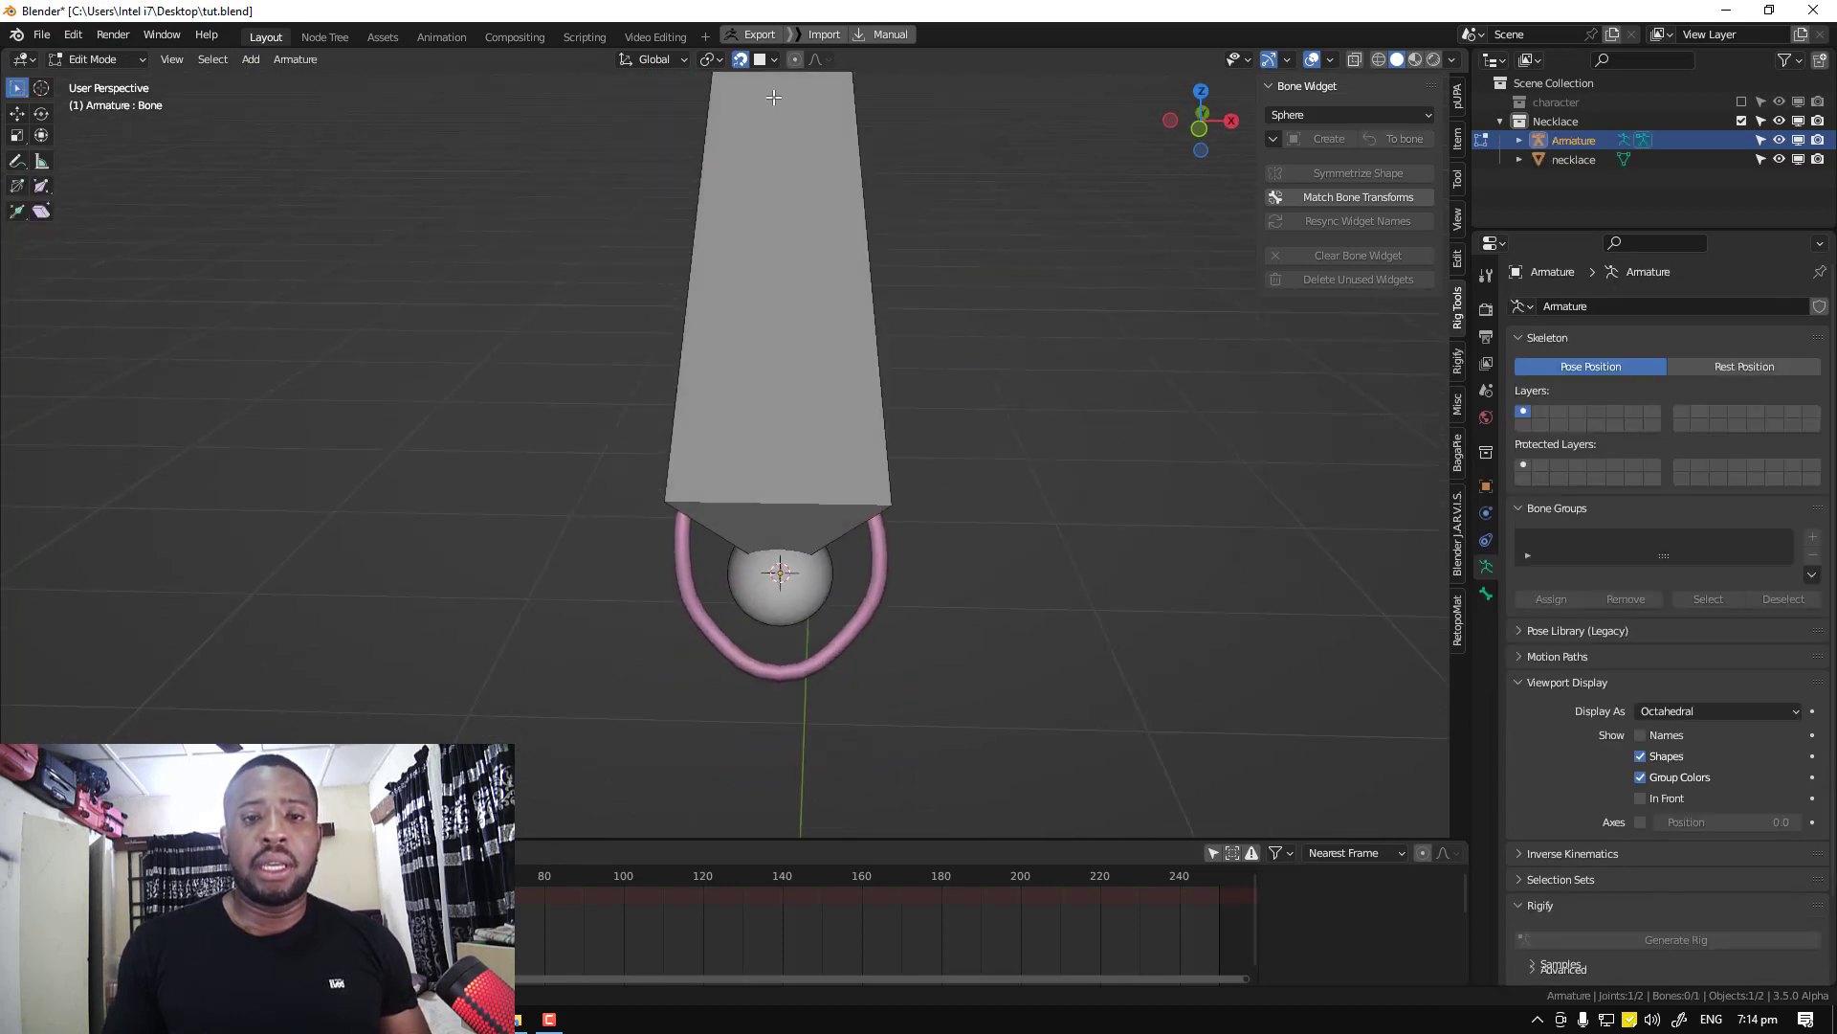
left_click(773, 58)
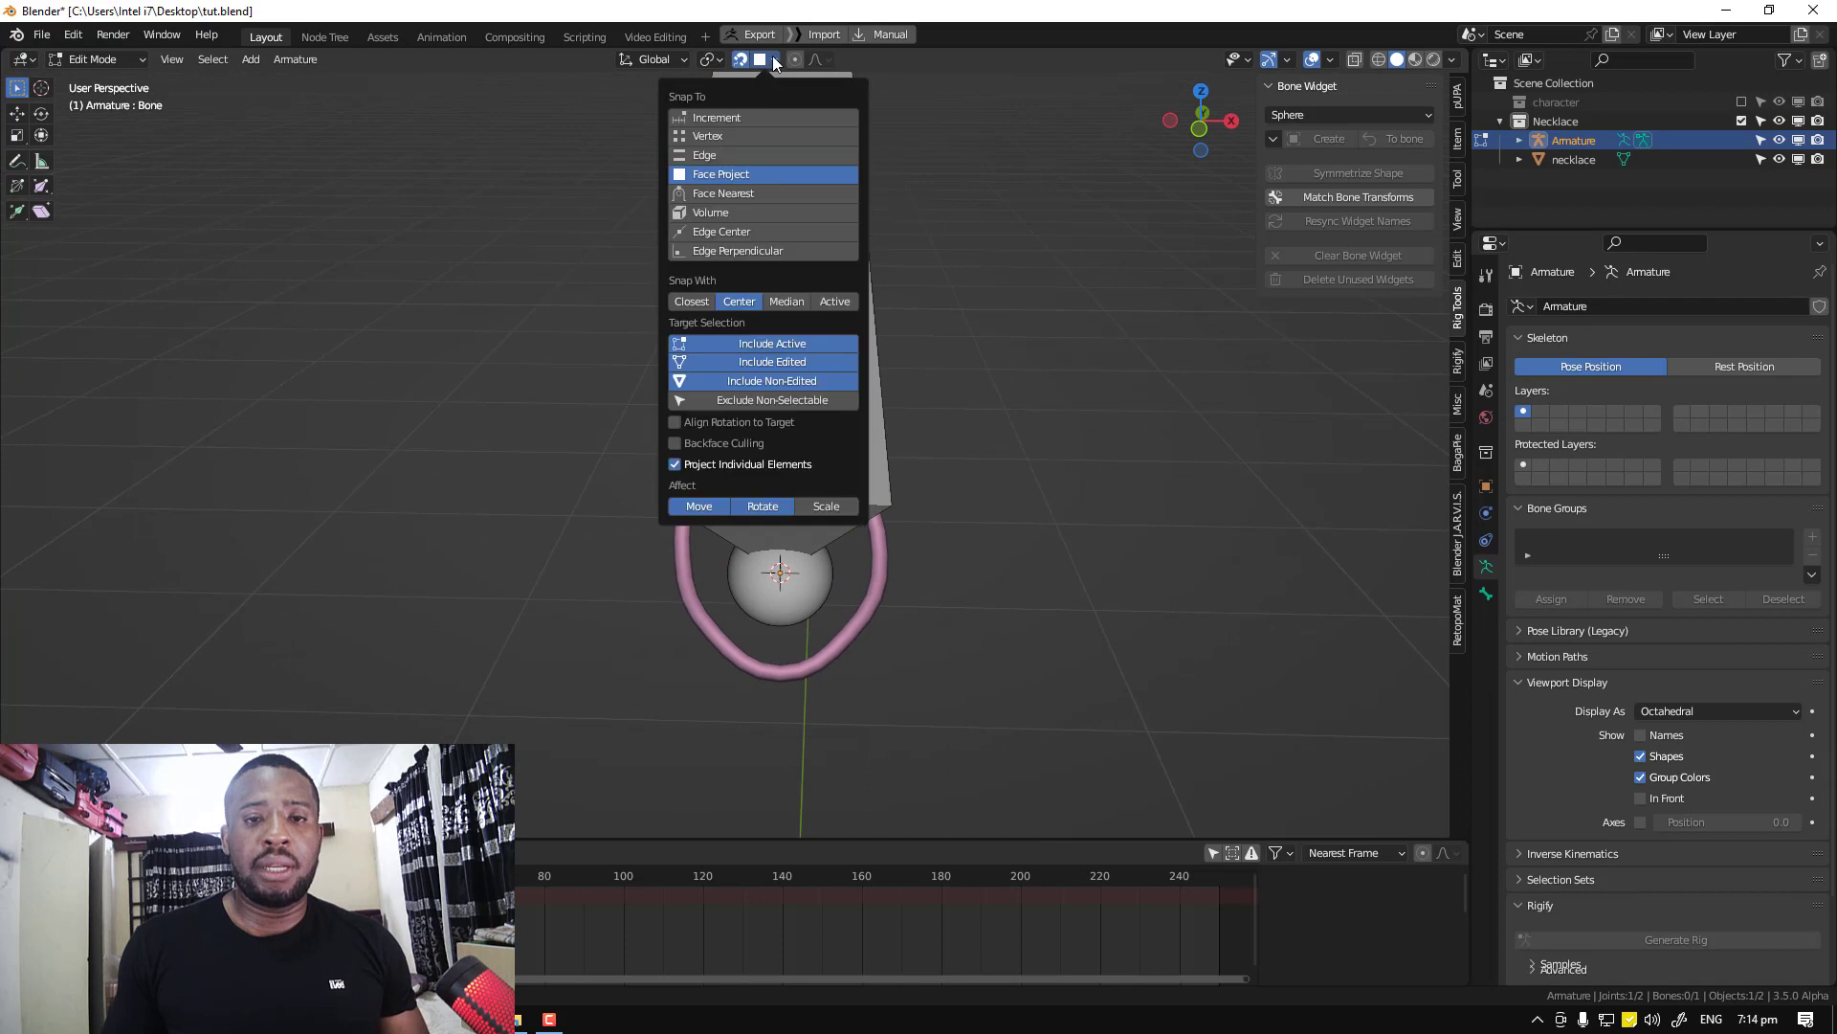
left_click(731, 212)
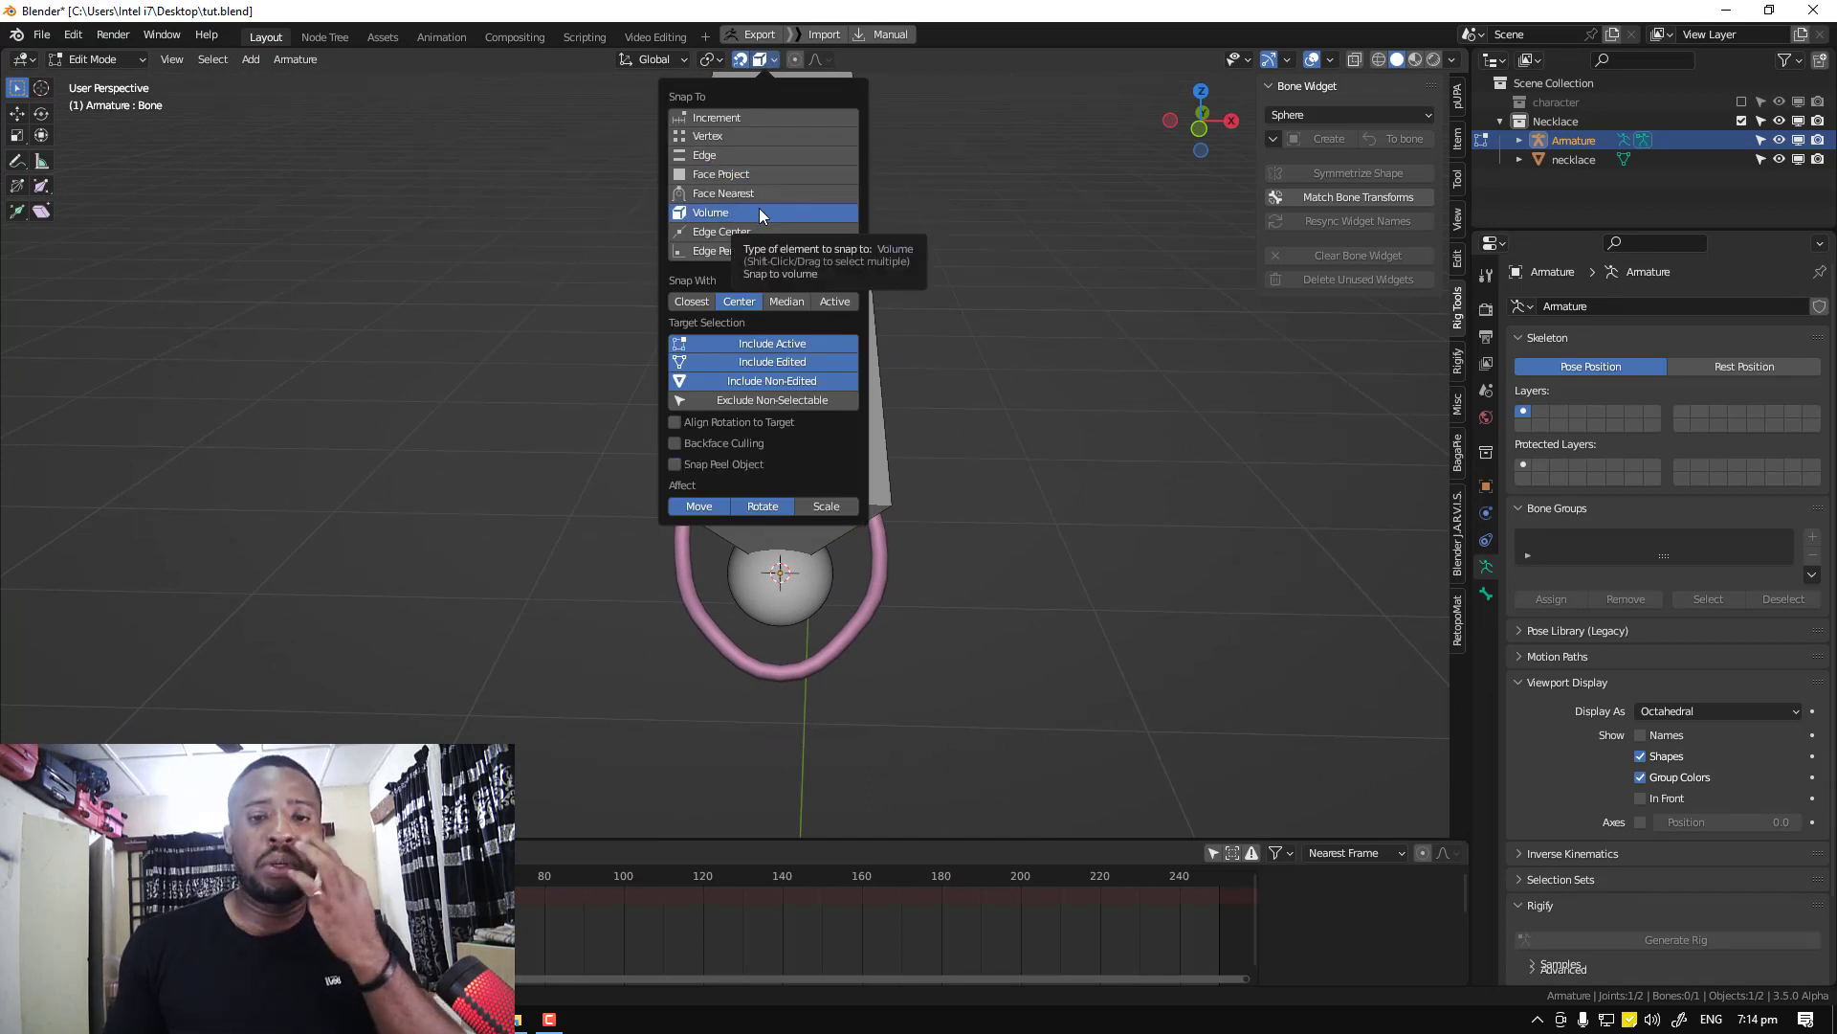
Enable snapping and move the bone's root joint onto the side of the necklace tube
left_click(738, 61)
left_click(790, 565)
key("g")
left_click(687, 546)
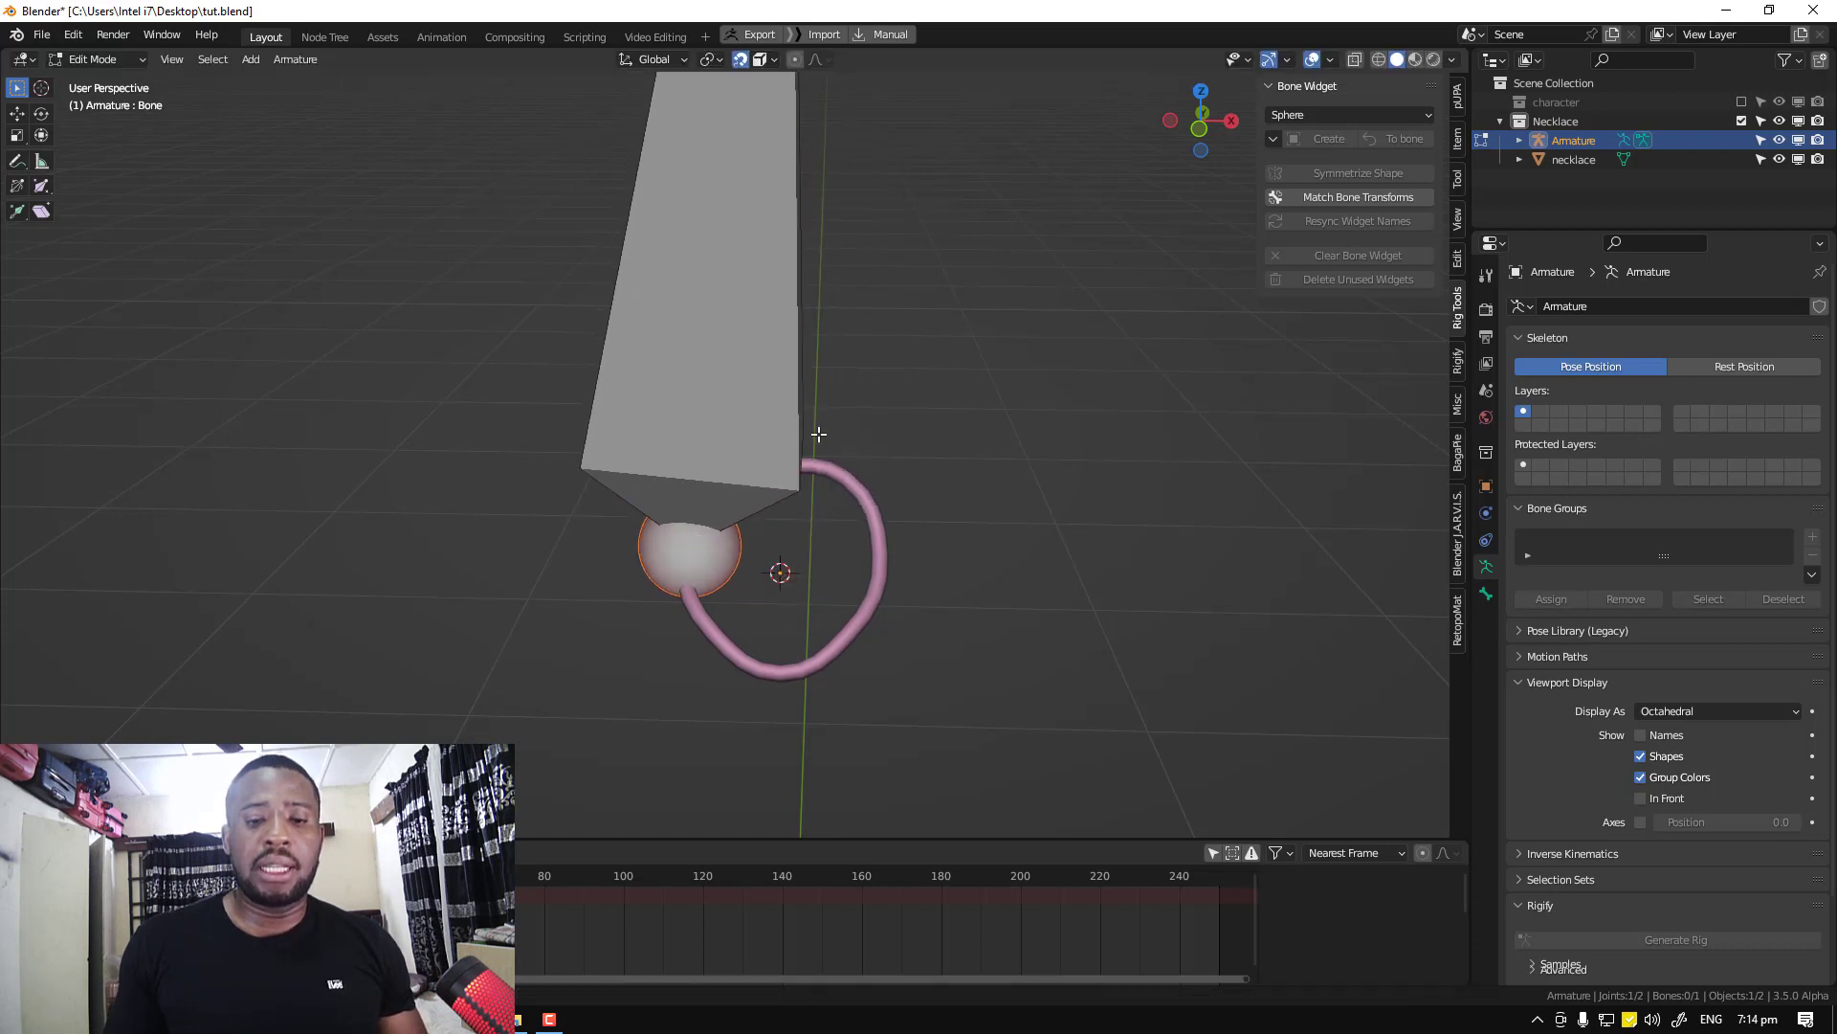
Bring the bone's tip down to the necklace and snap it inside the tube a short way along from the root
key("g")
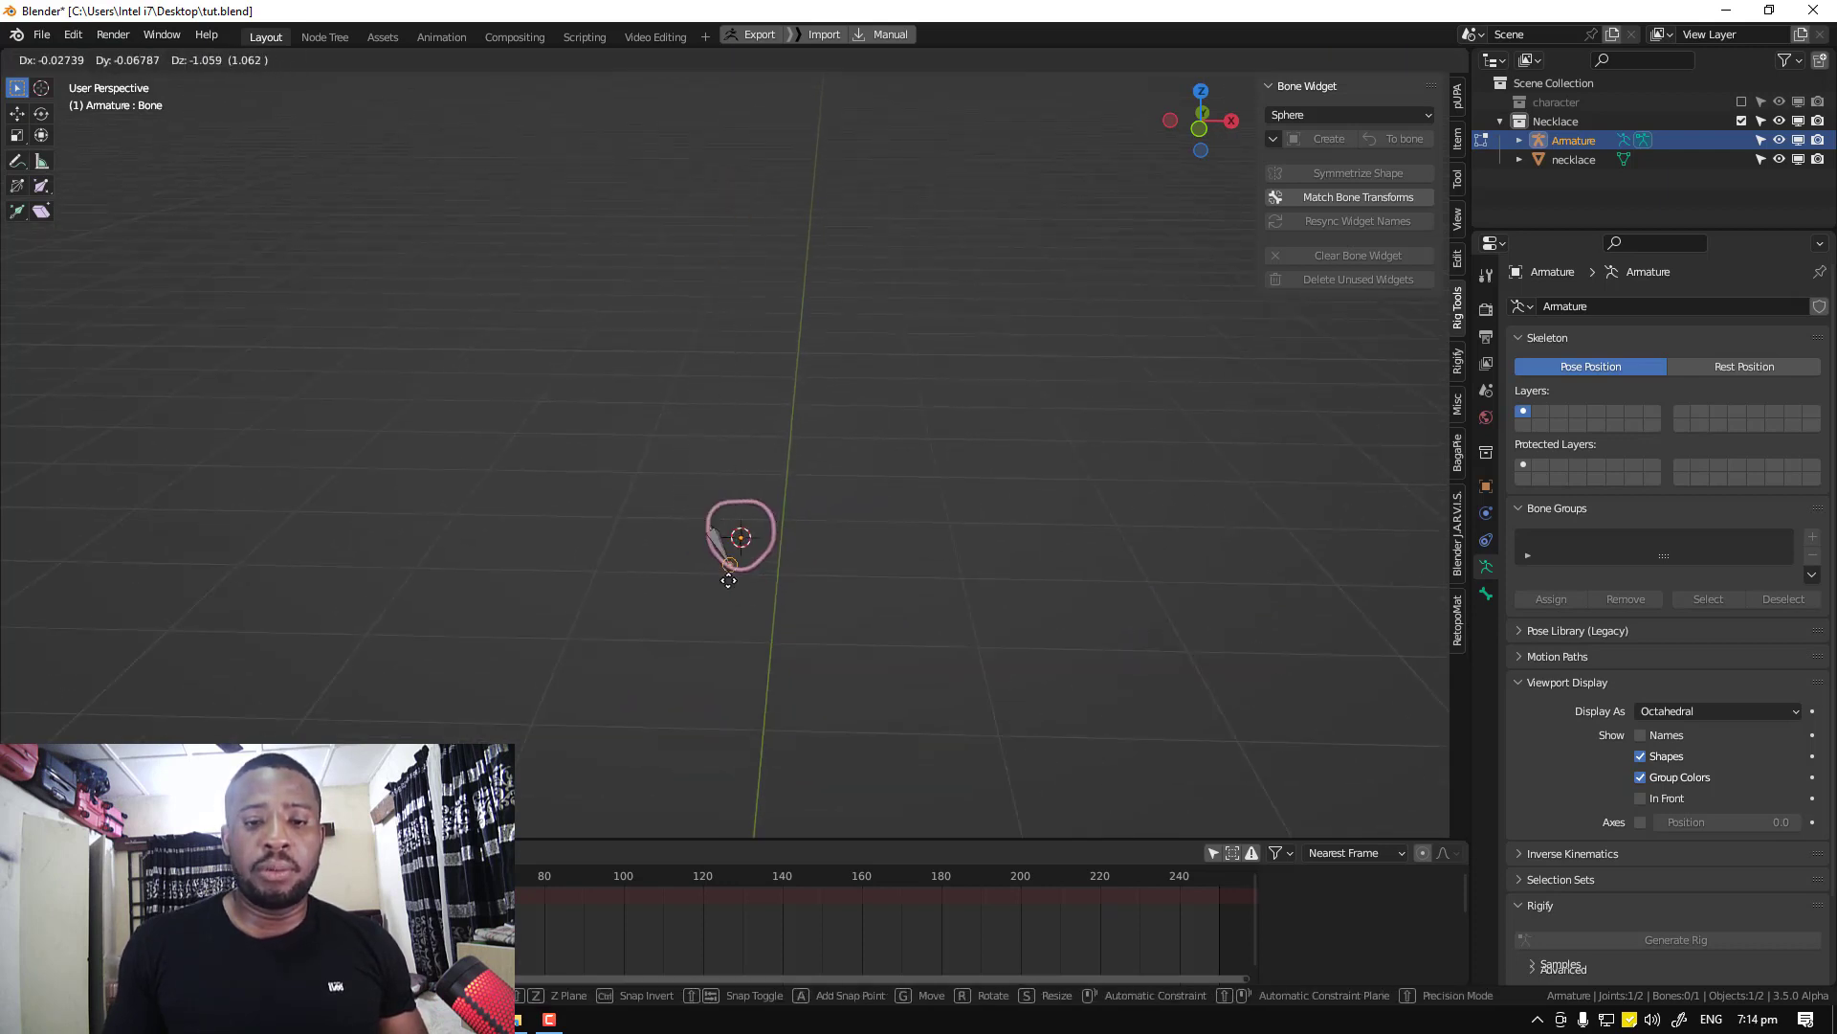
left_click(734, 500)
scroll(765, 526, "up", 4)
middle_click_drag(792, 549, 824, 488, "shift")
scroll(824, 488, "up", 4)
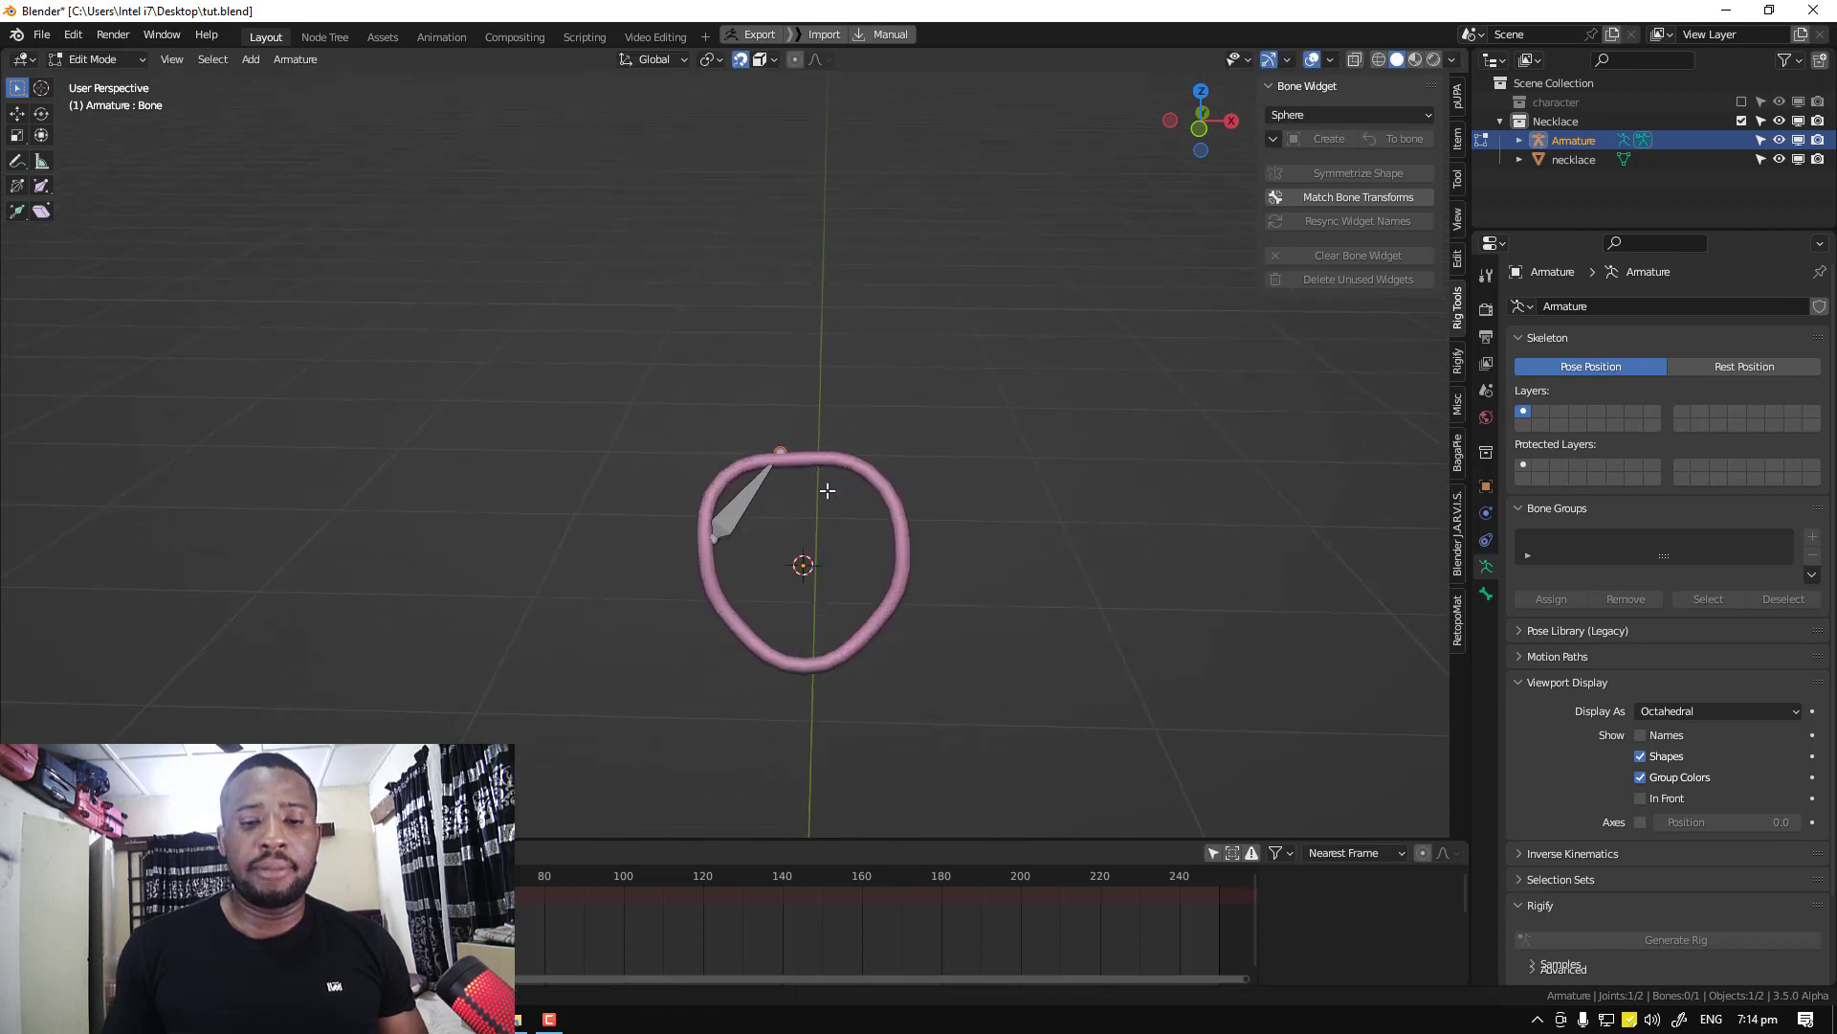
key("g")
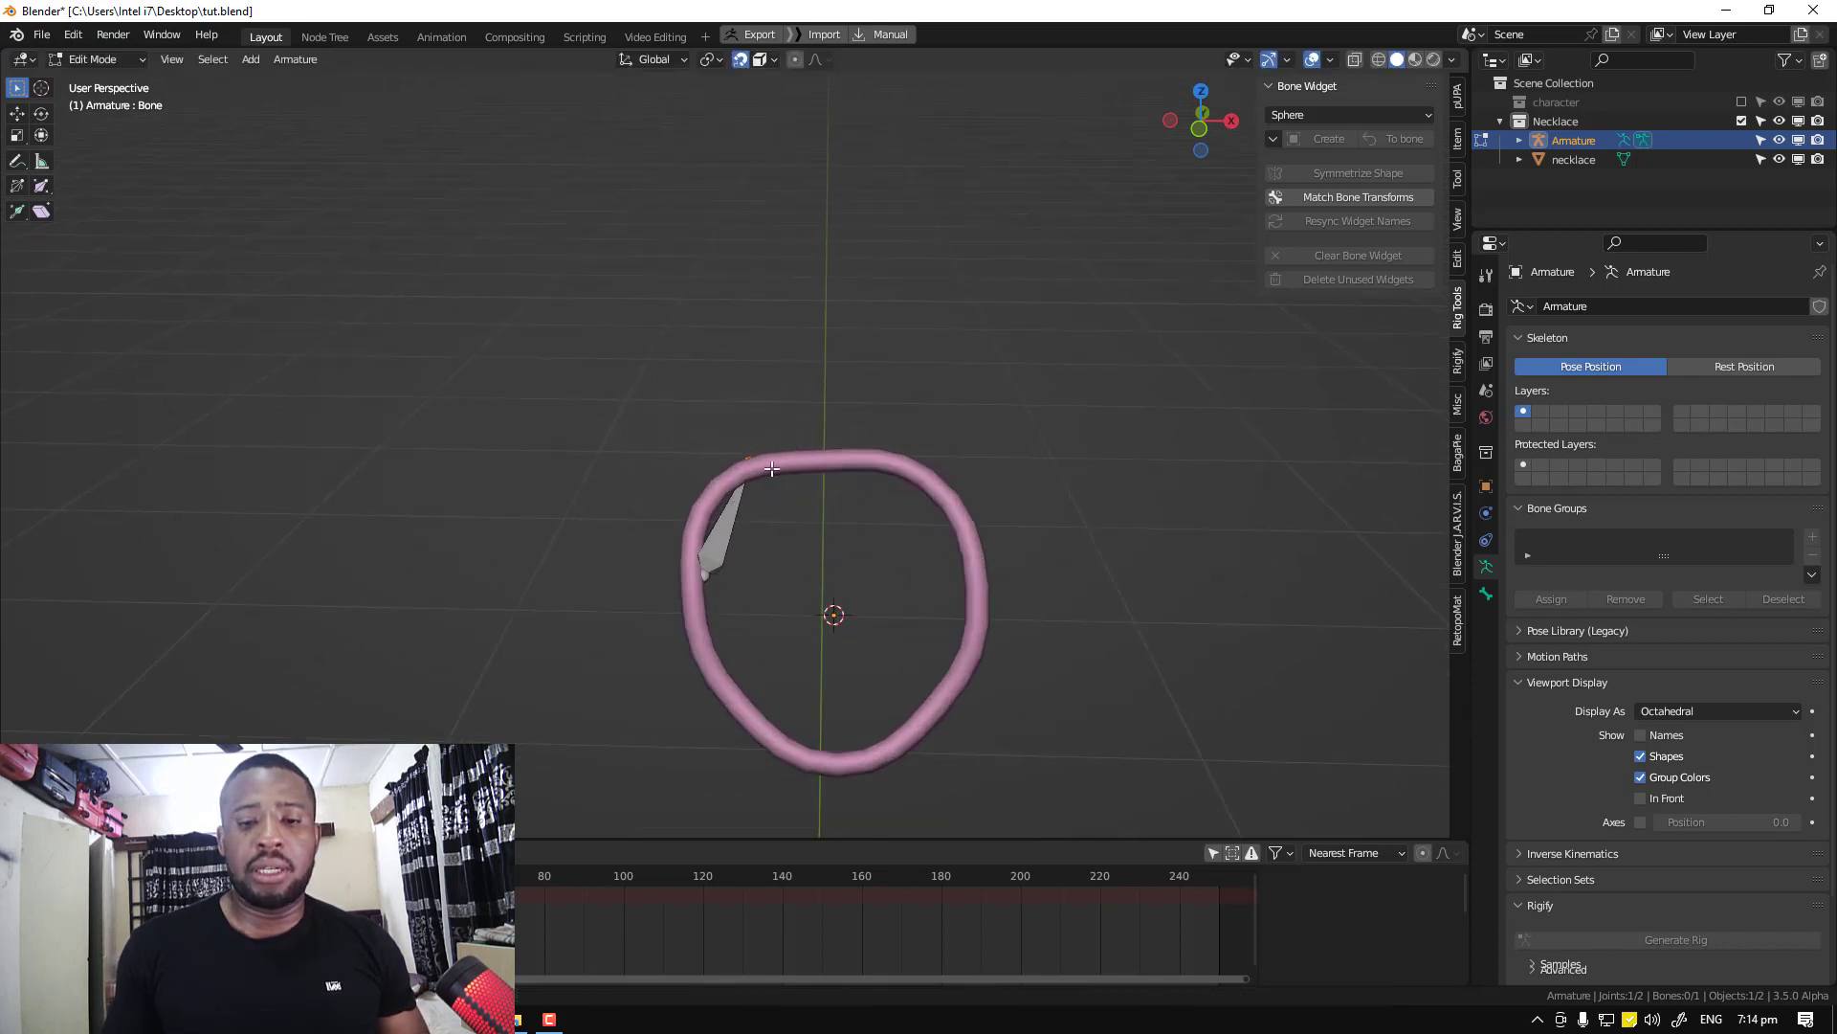
Extrude two more bones from the tip, following the back of the necklace around to its opposite side
key("e")
left_click(848, 462)
key("e")
left_click(980, 553)
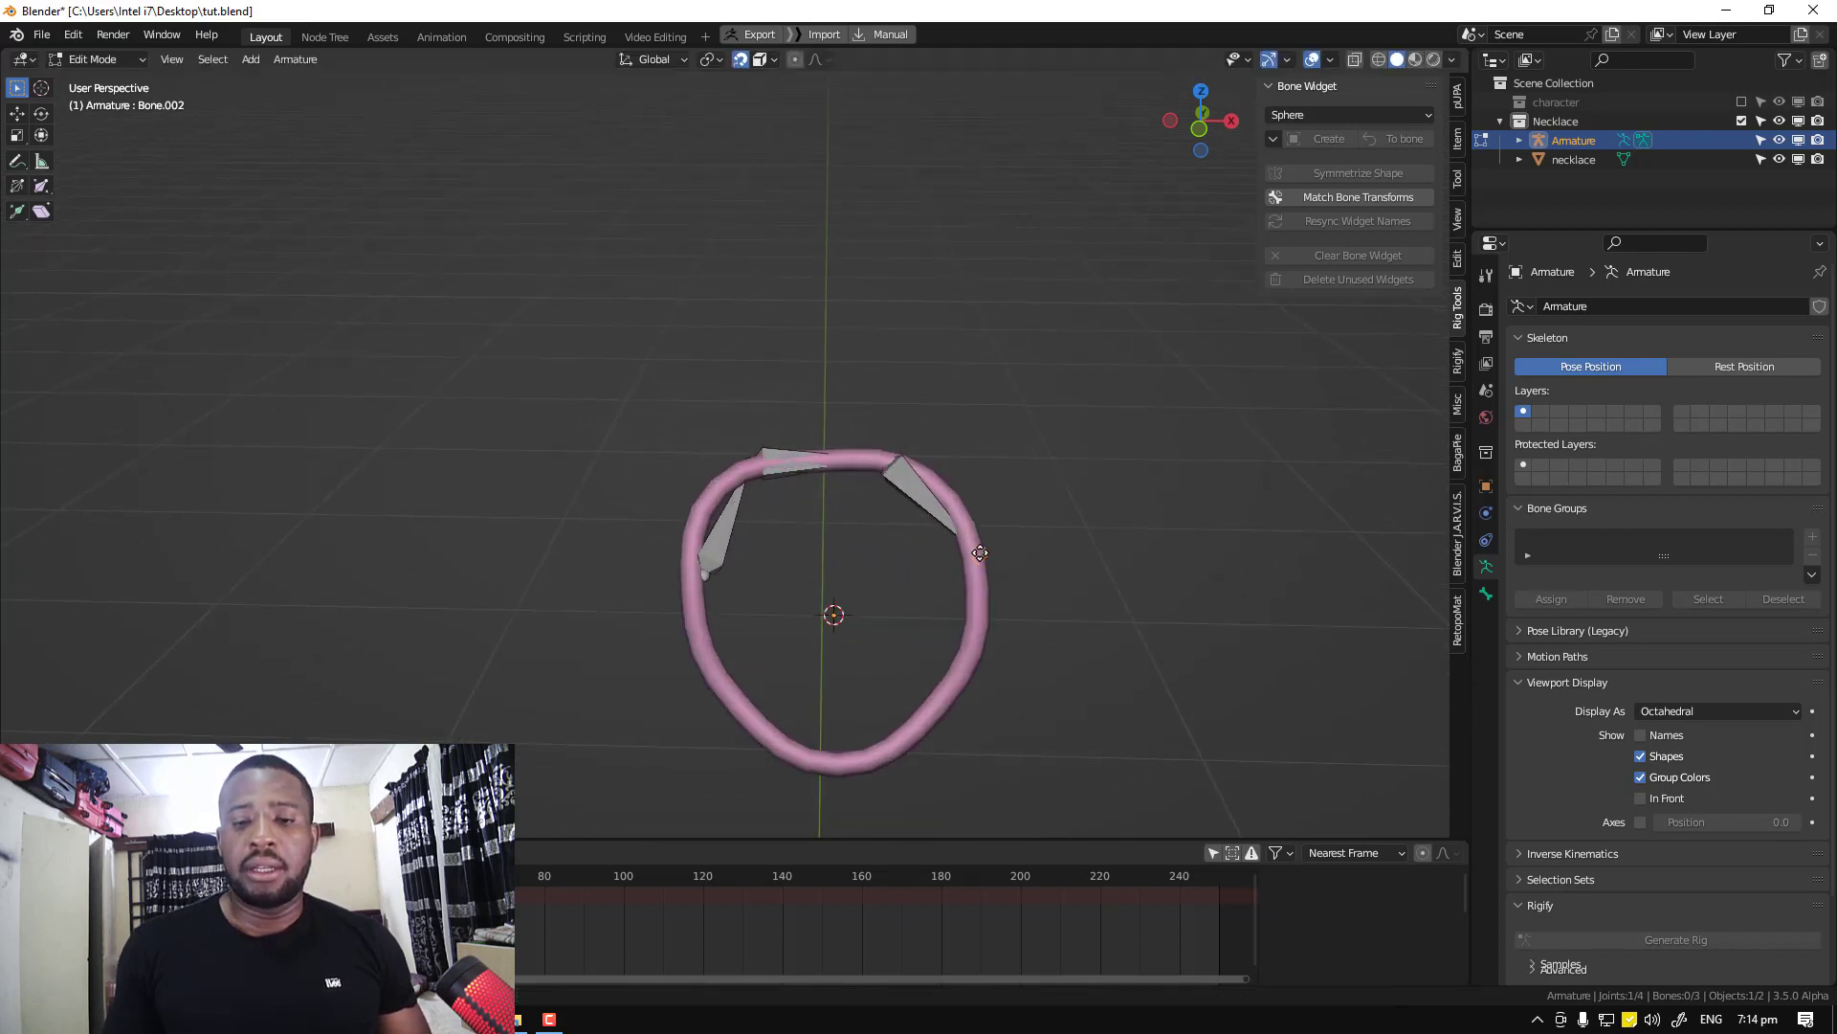
Set the armature's viewport display to In Front and Display As Wire
middle_click_drag(980, 553, 917, 502, "shift")
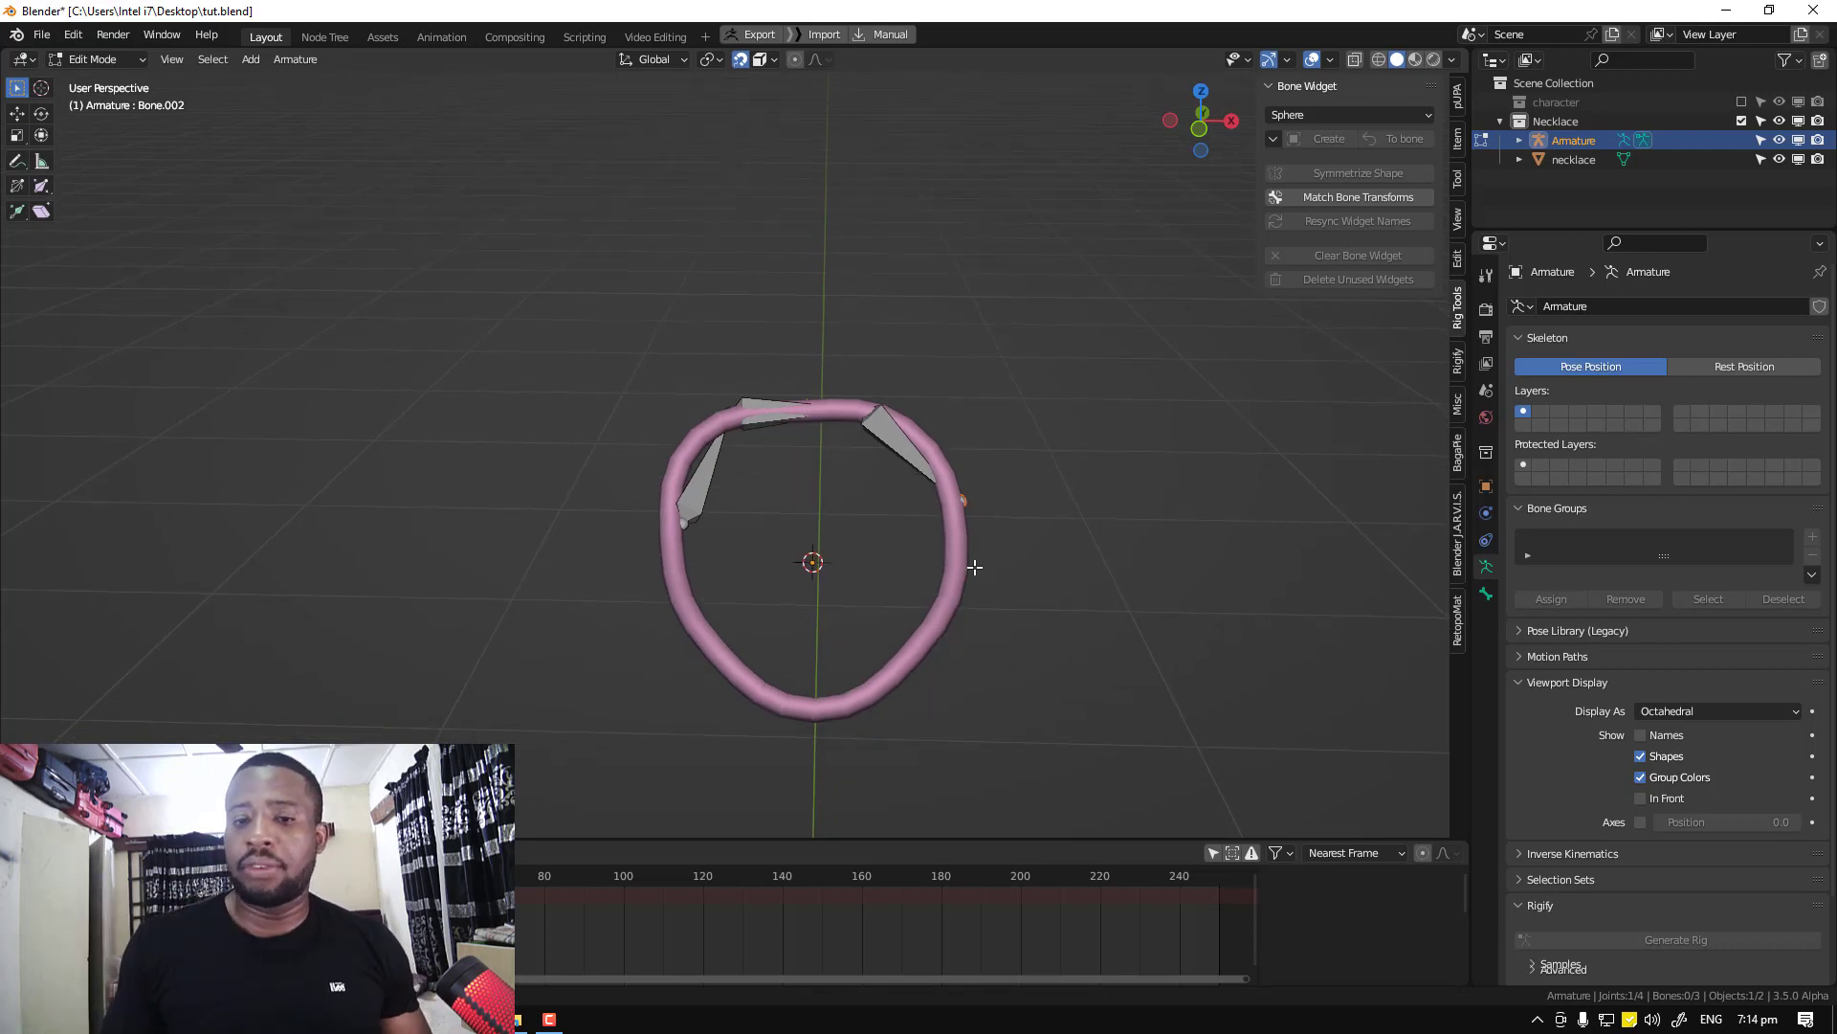
middle_click_drag(974, 567, 933, 473, "shift")
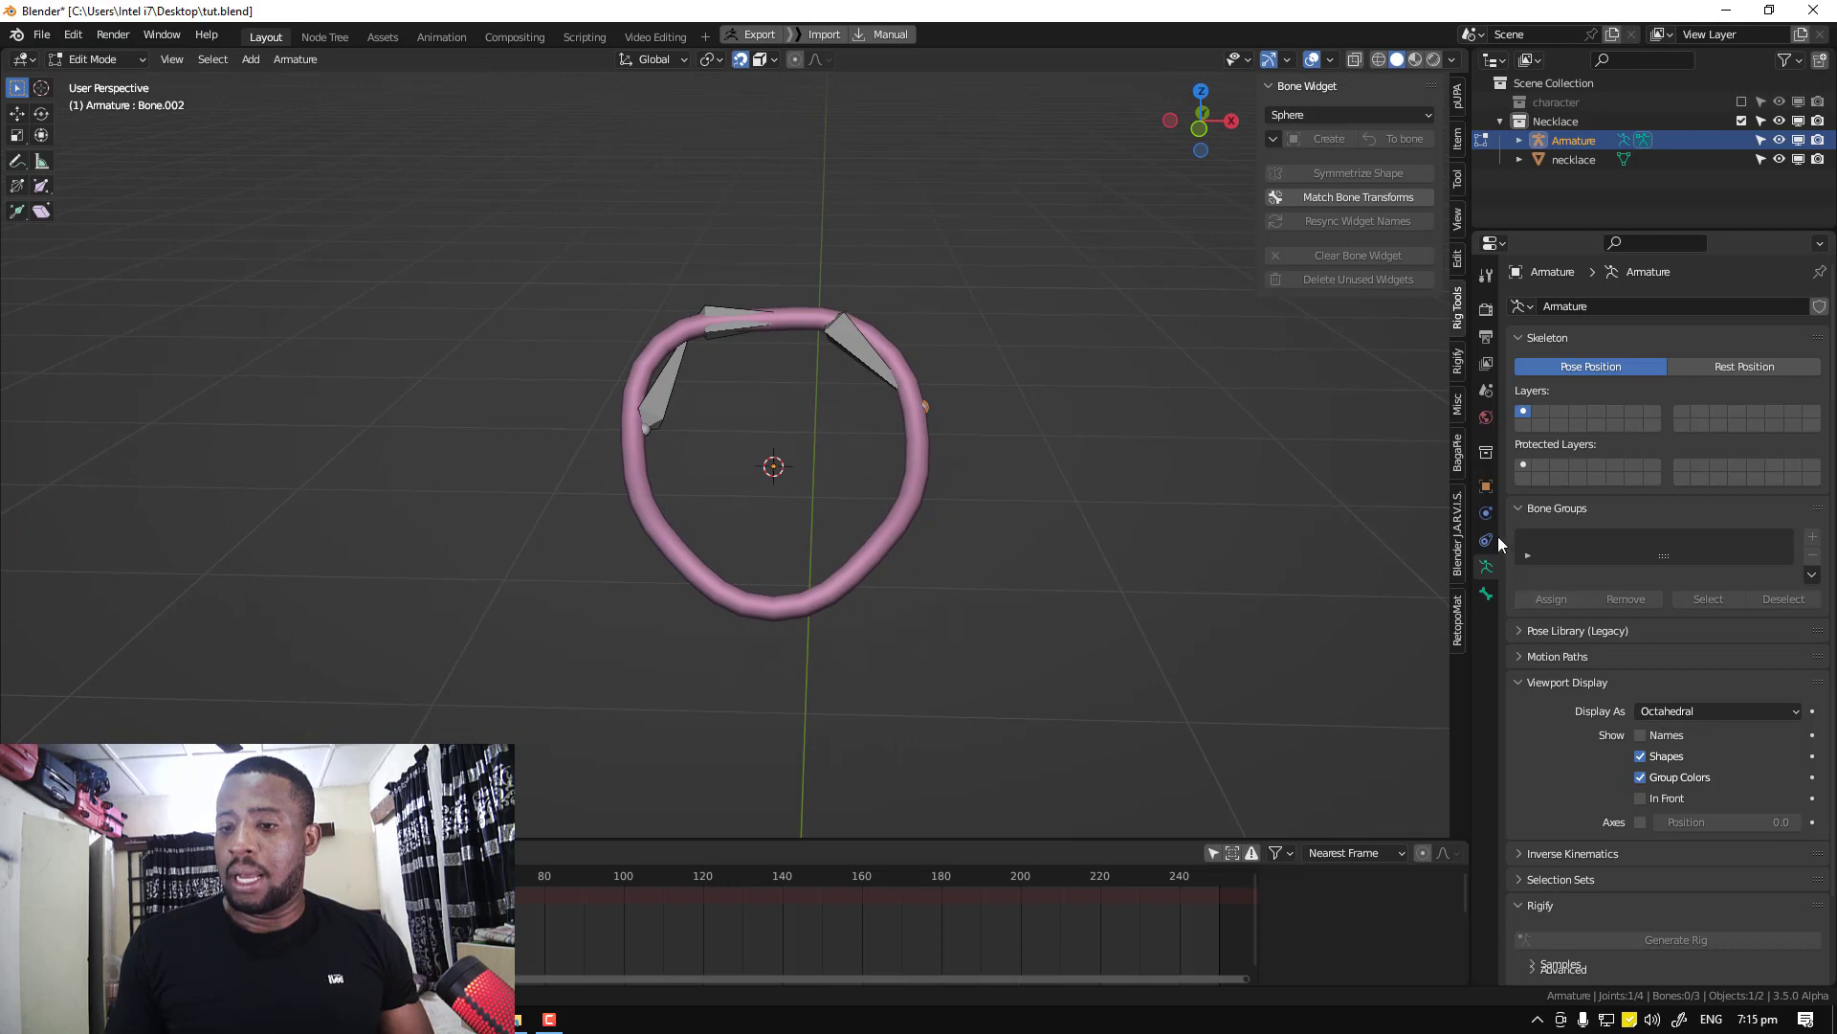
left_click(1486, 487)
left_click(1621, 716)
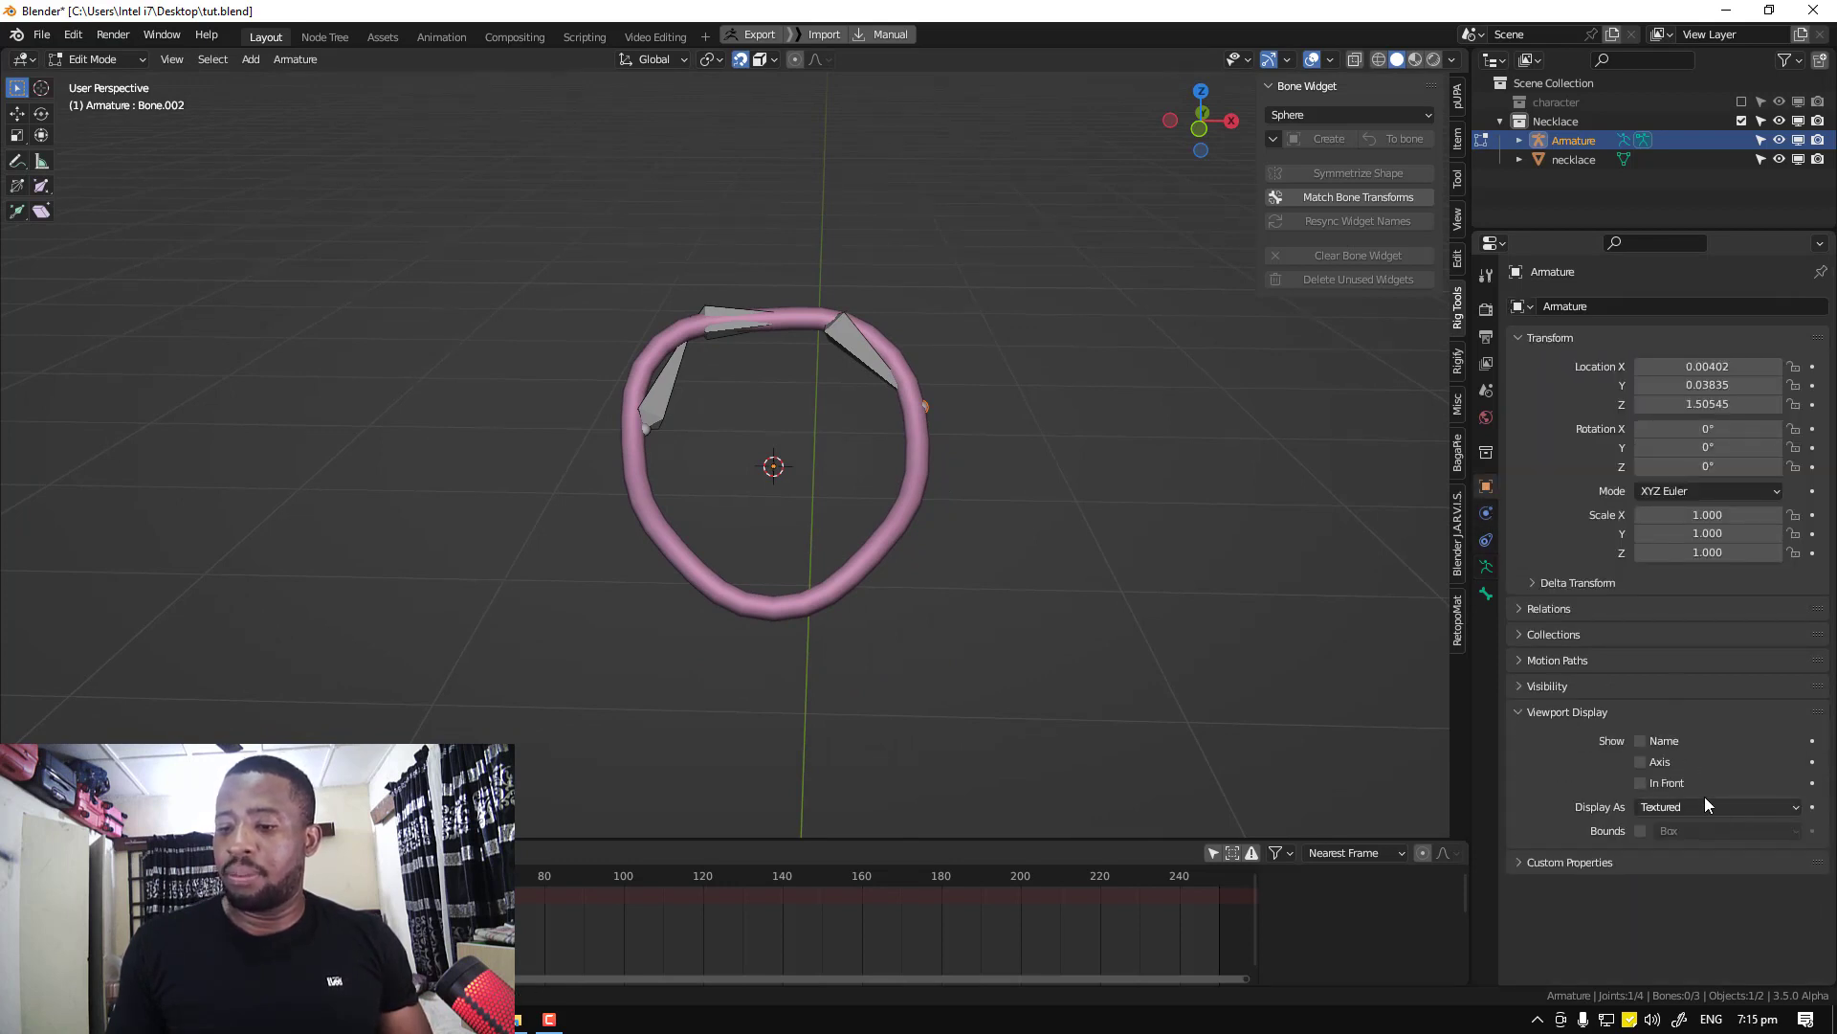
left_click(1677, 783)
left_click(1755, 807)
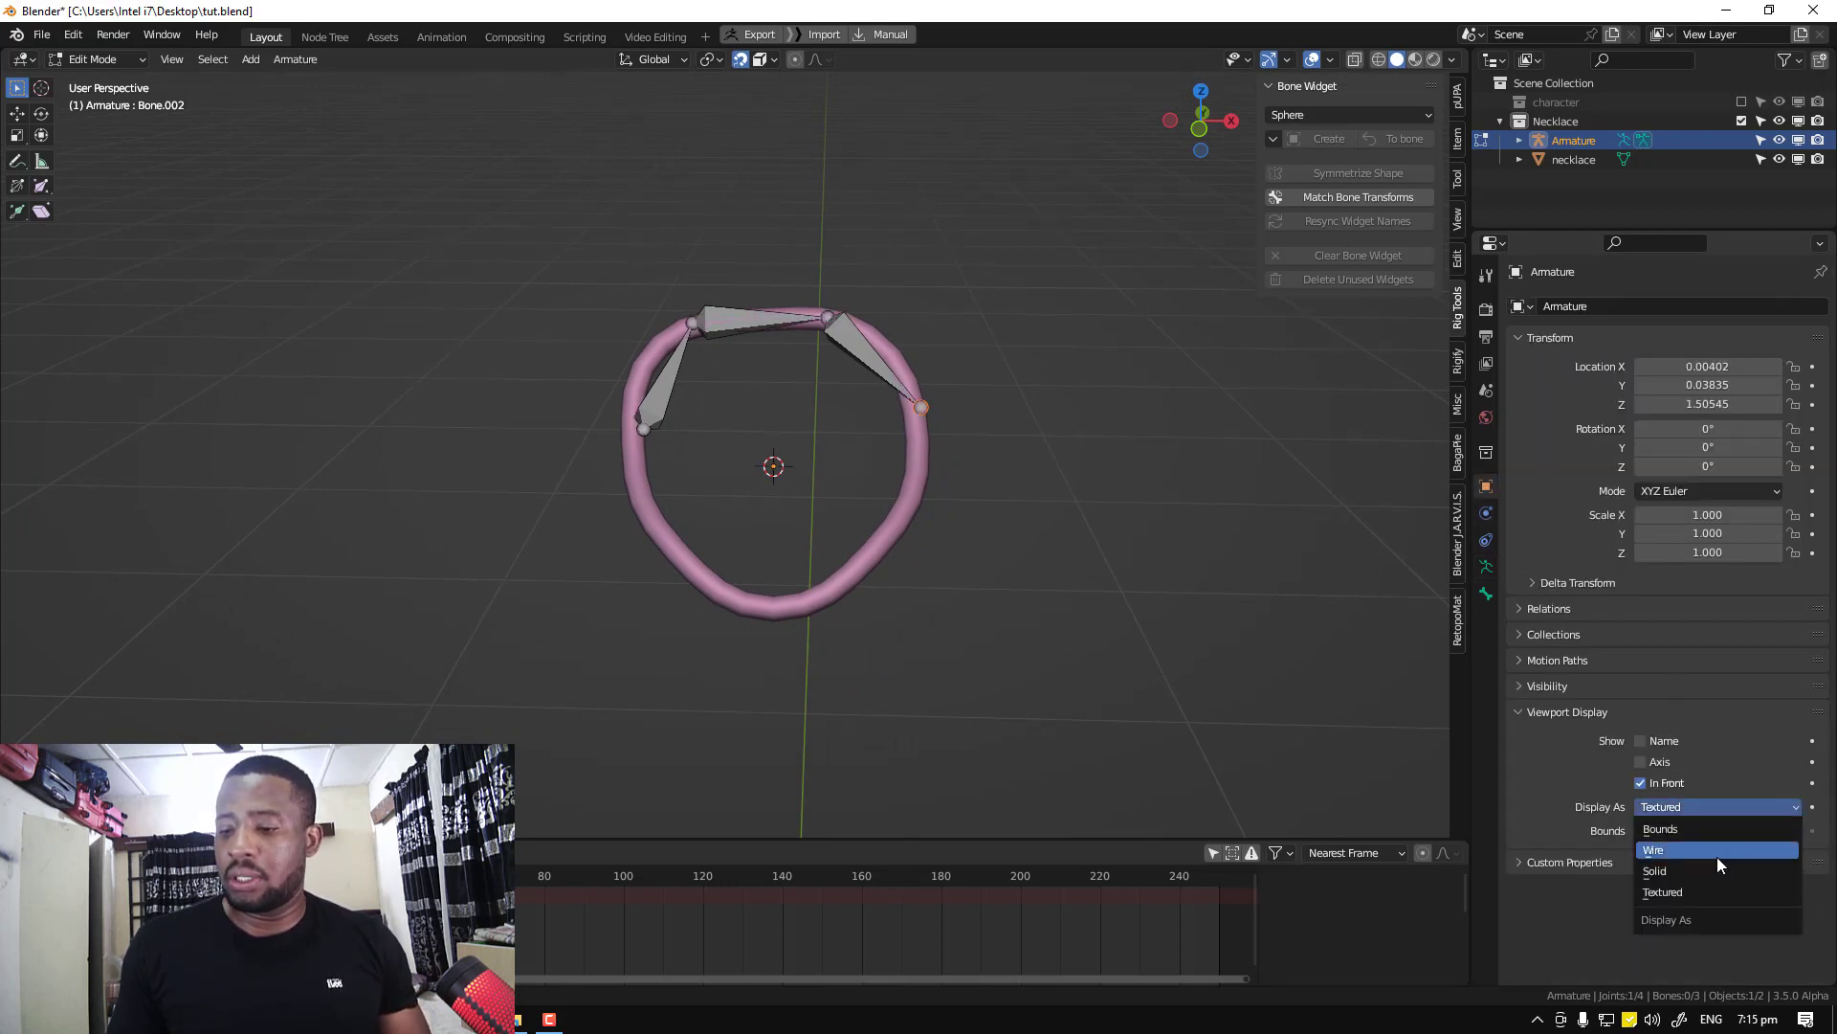
left_click(1713, 851)
Move the tip of the third bone back along the tube to shorten that bone
scroll(777, 440, "up", 3)
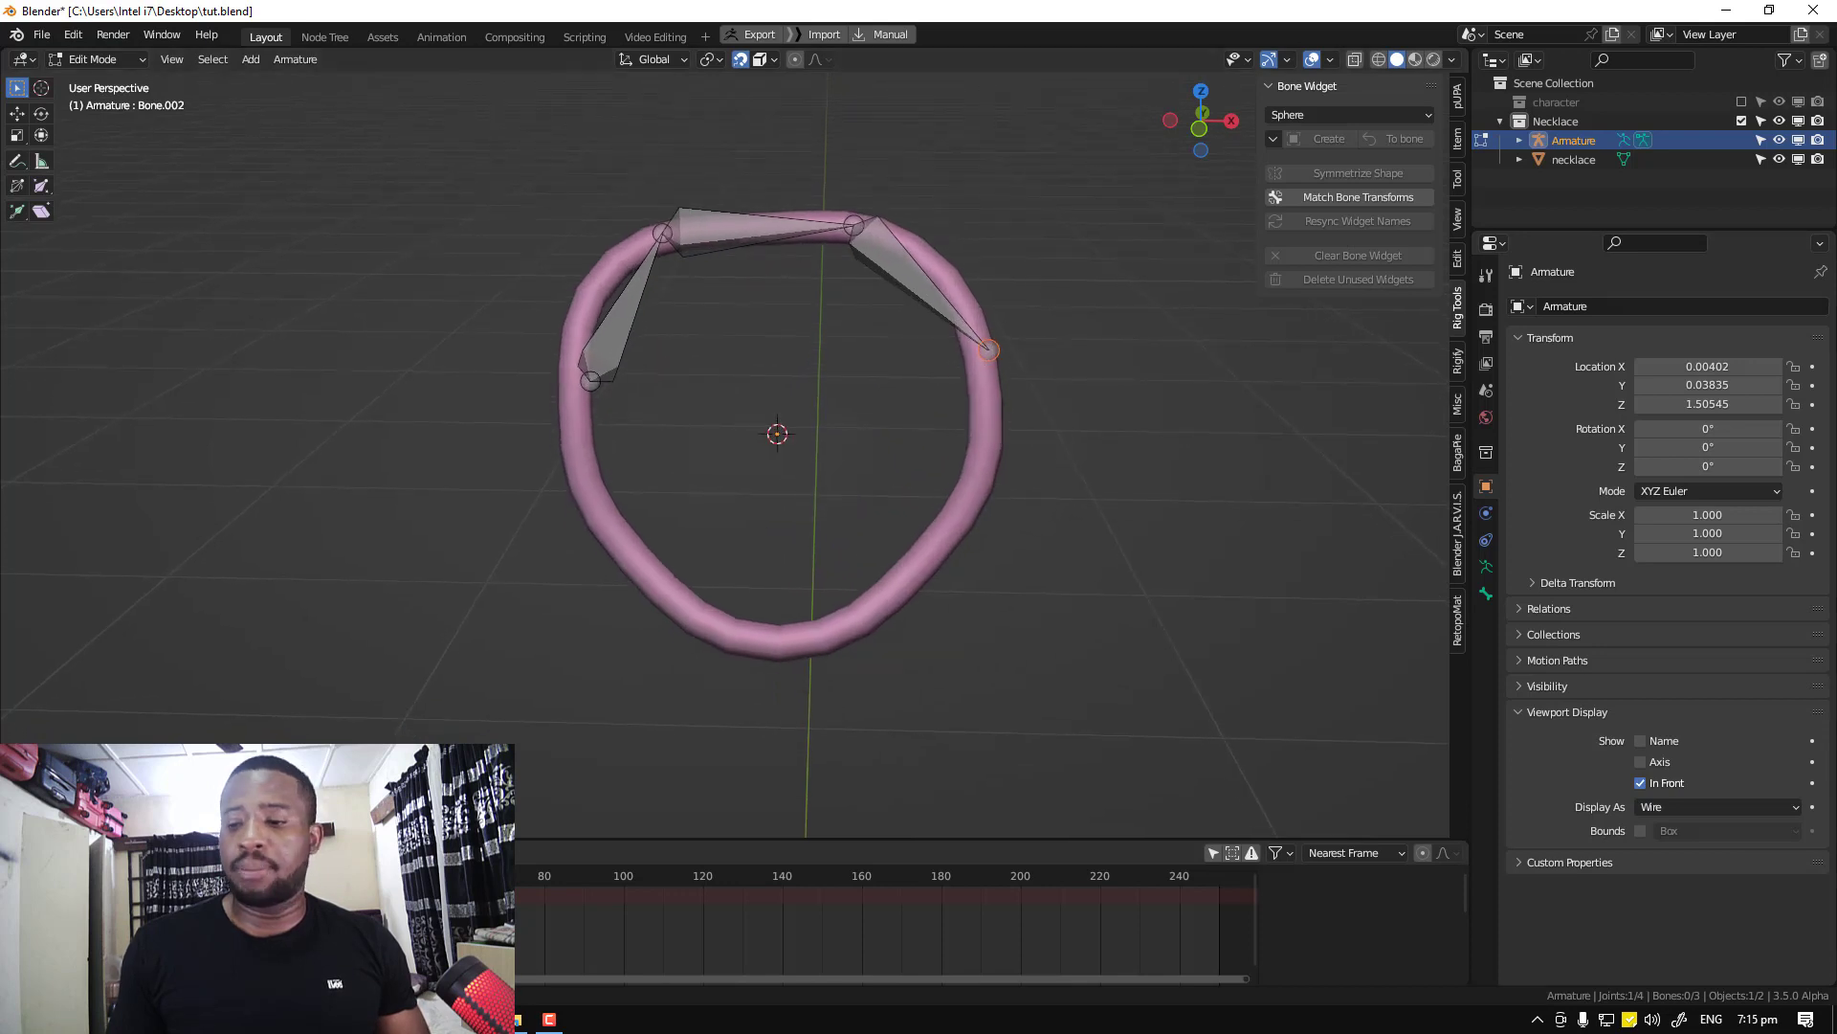
key("g")
left_click(964, 291)
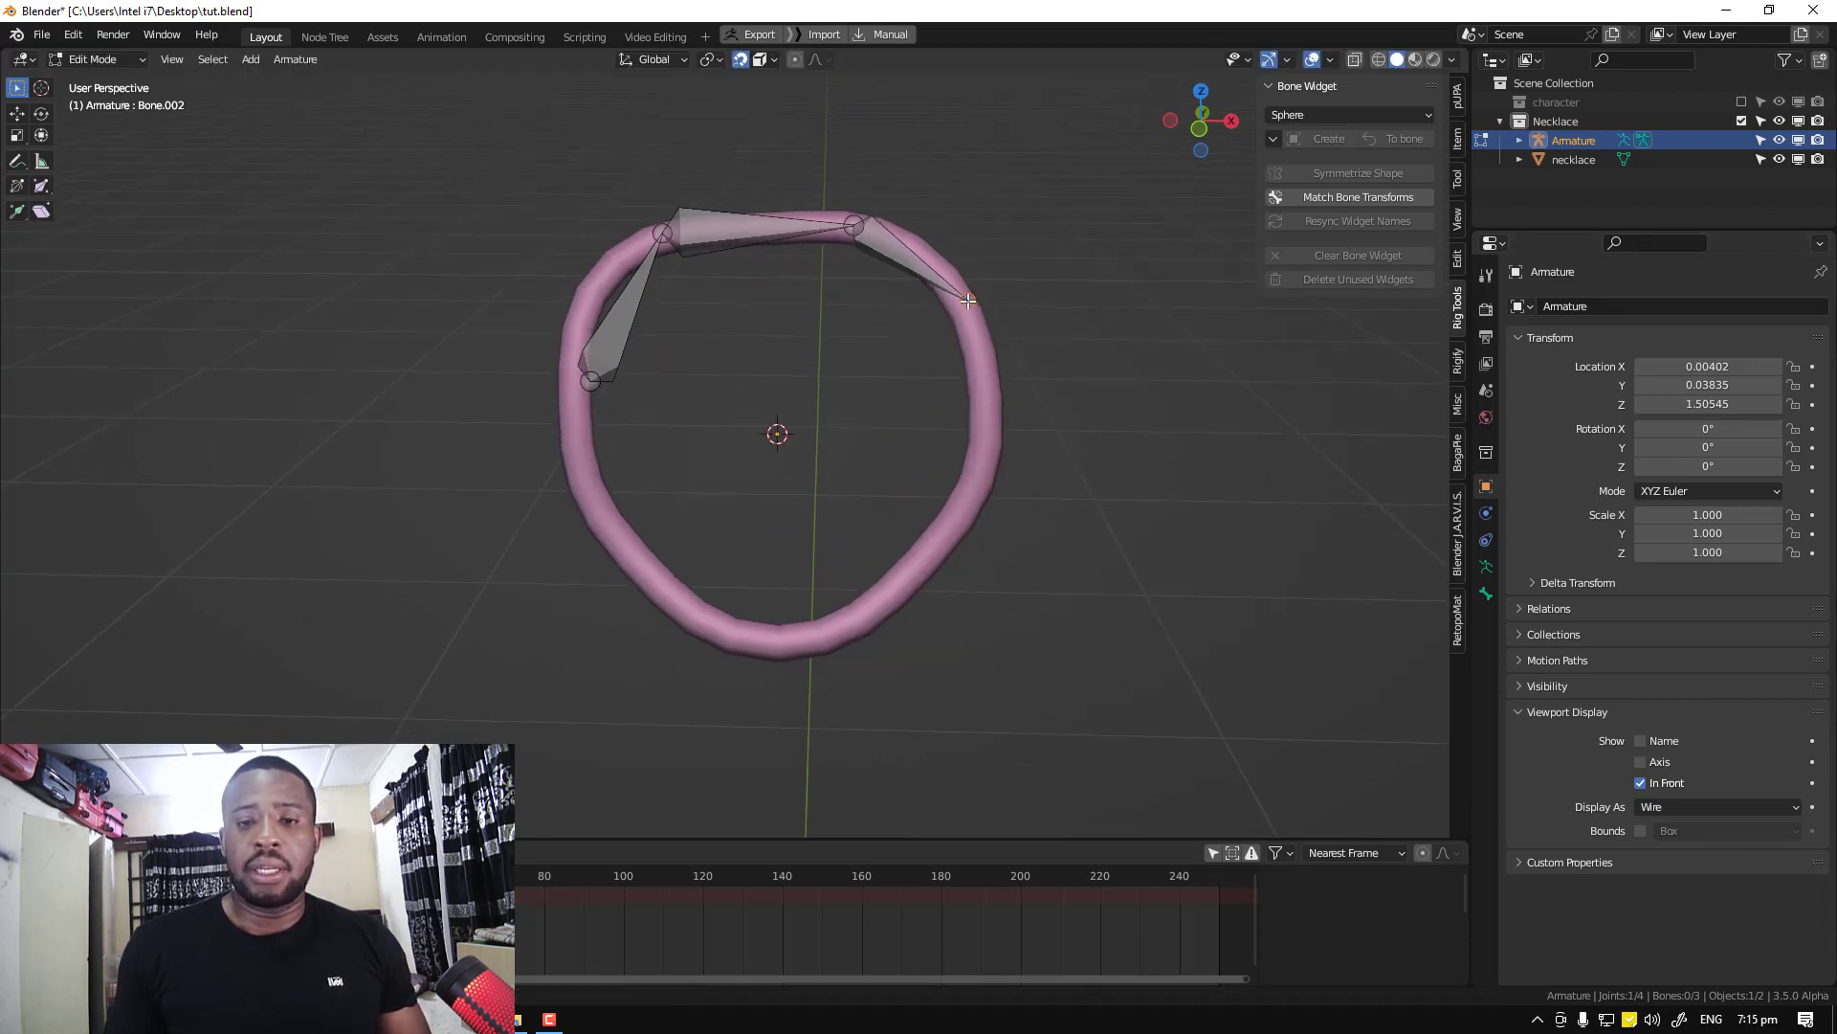
Extrude four more bones along the tube, around the front of the necklace and back toward the first bone
key("e")
left_click(967, 497)
key("e")
left_click(903, 611)
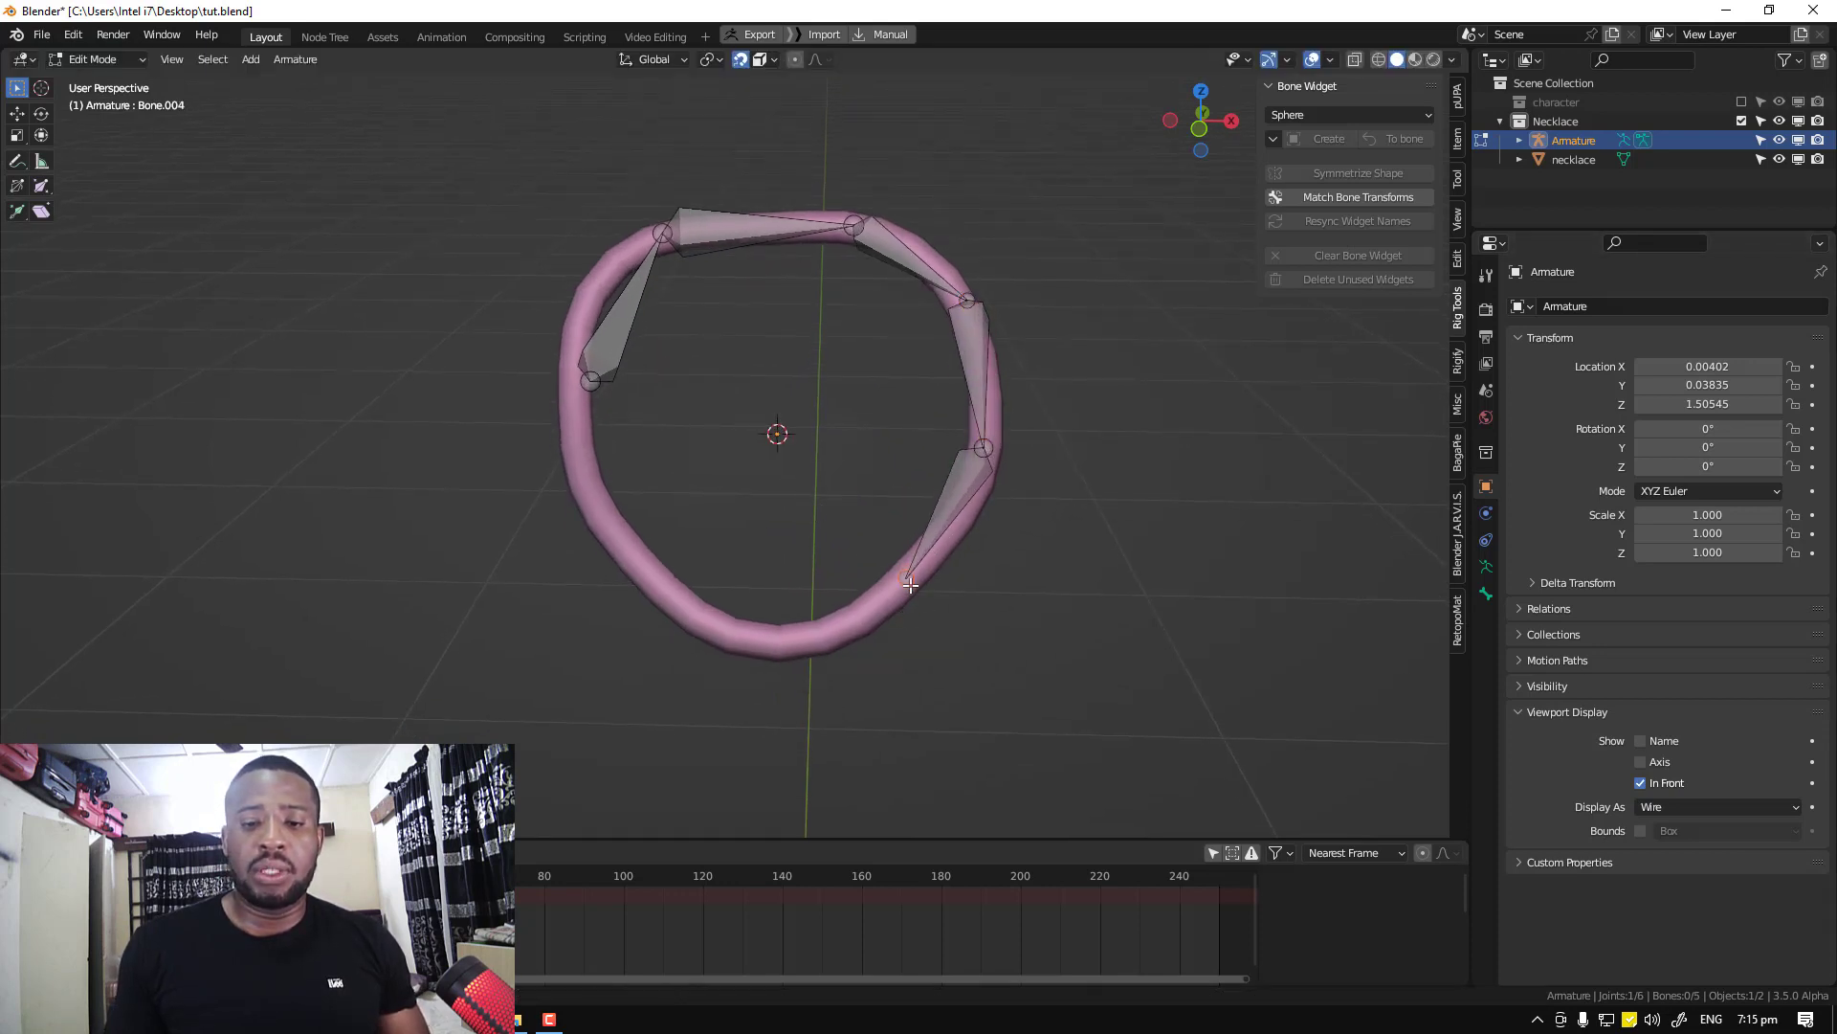
key("e")
left_click(757, 644)
key("e")
left_click(605, 538)
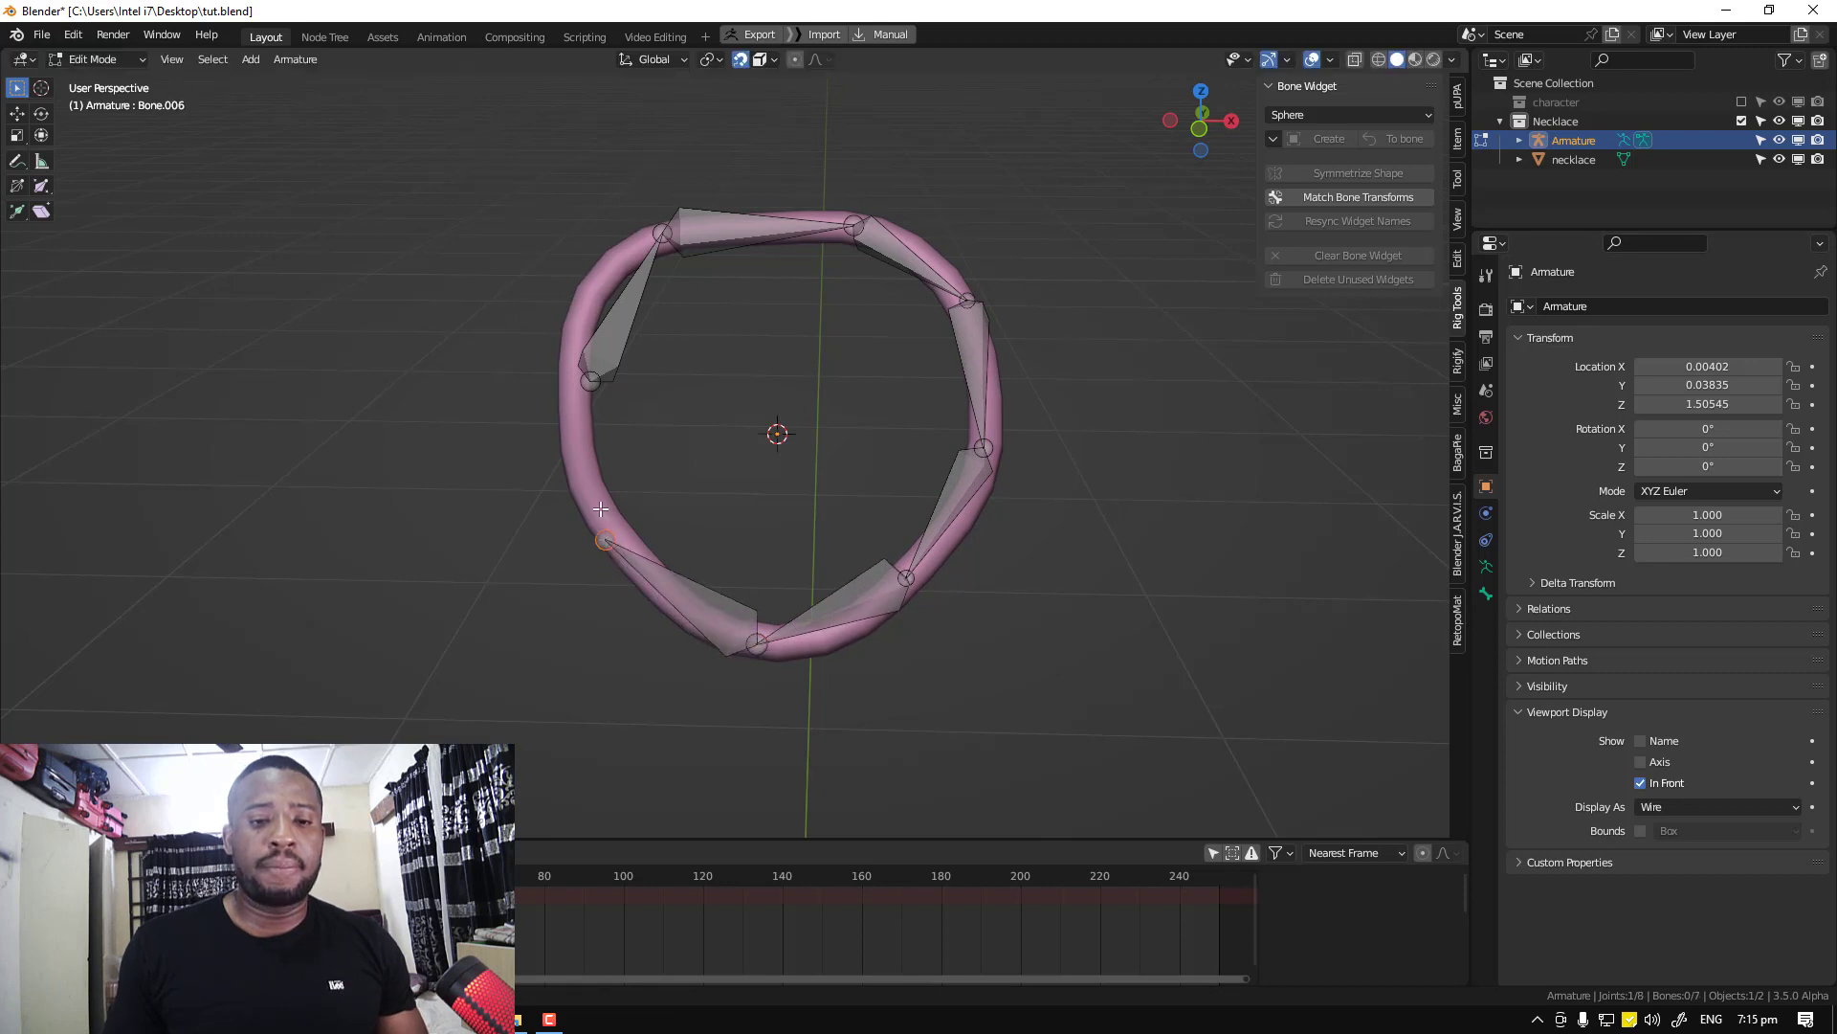
key("e")
right_click(582, 459)
key("ctrl+z")
Close the ring by filling a bone between the two open end joints, and move their shared joint onto the tube
left_click(590, 381, "shift")
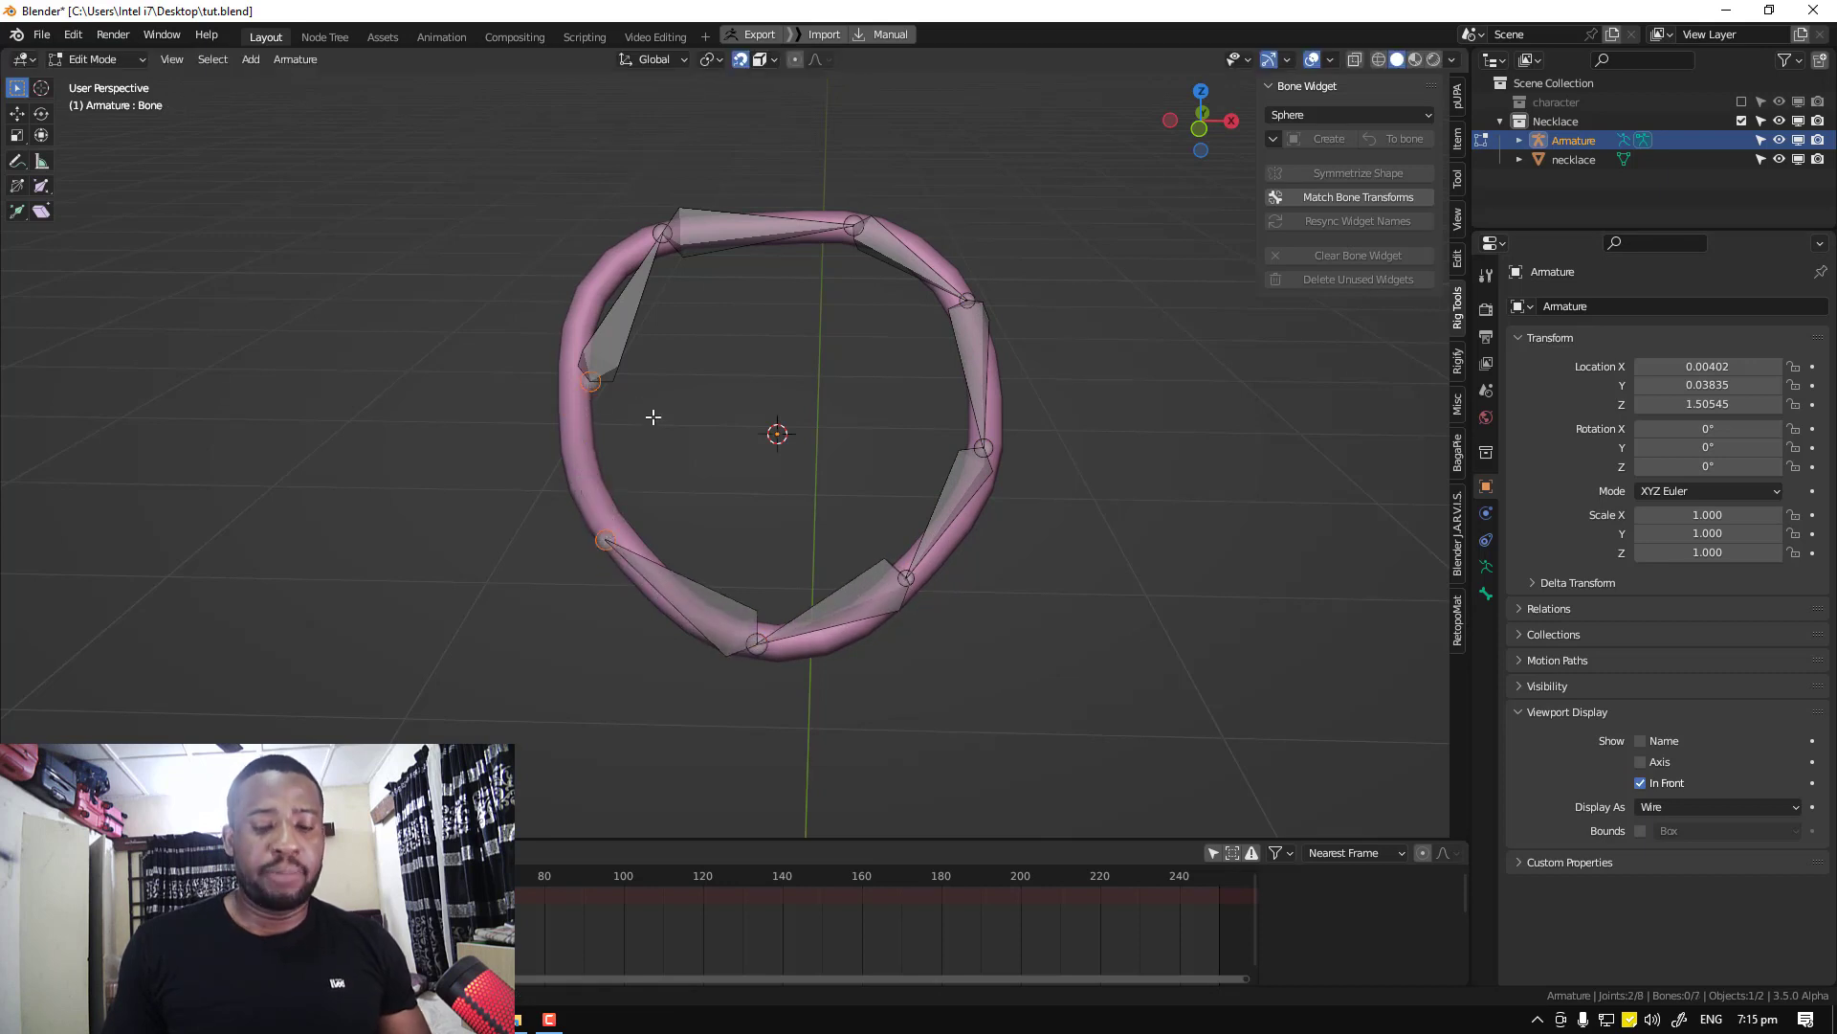
key("f")
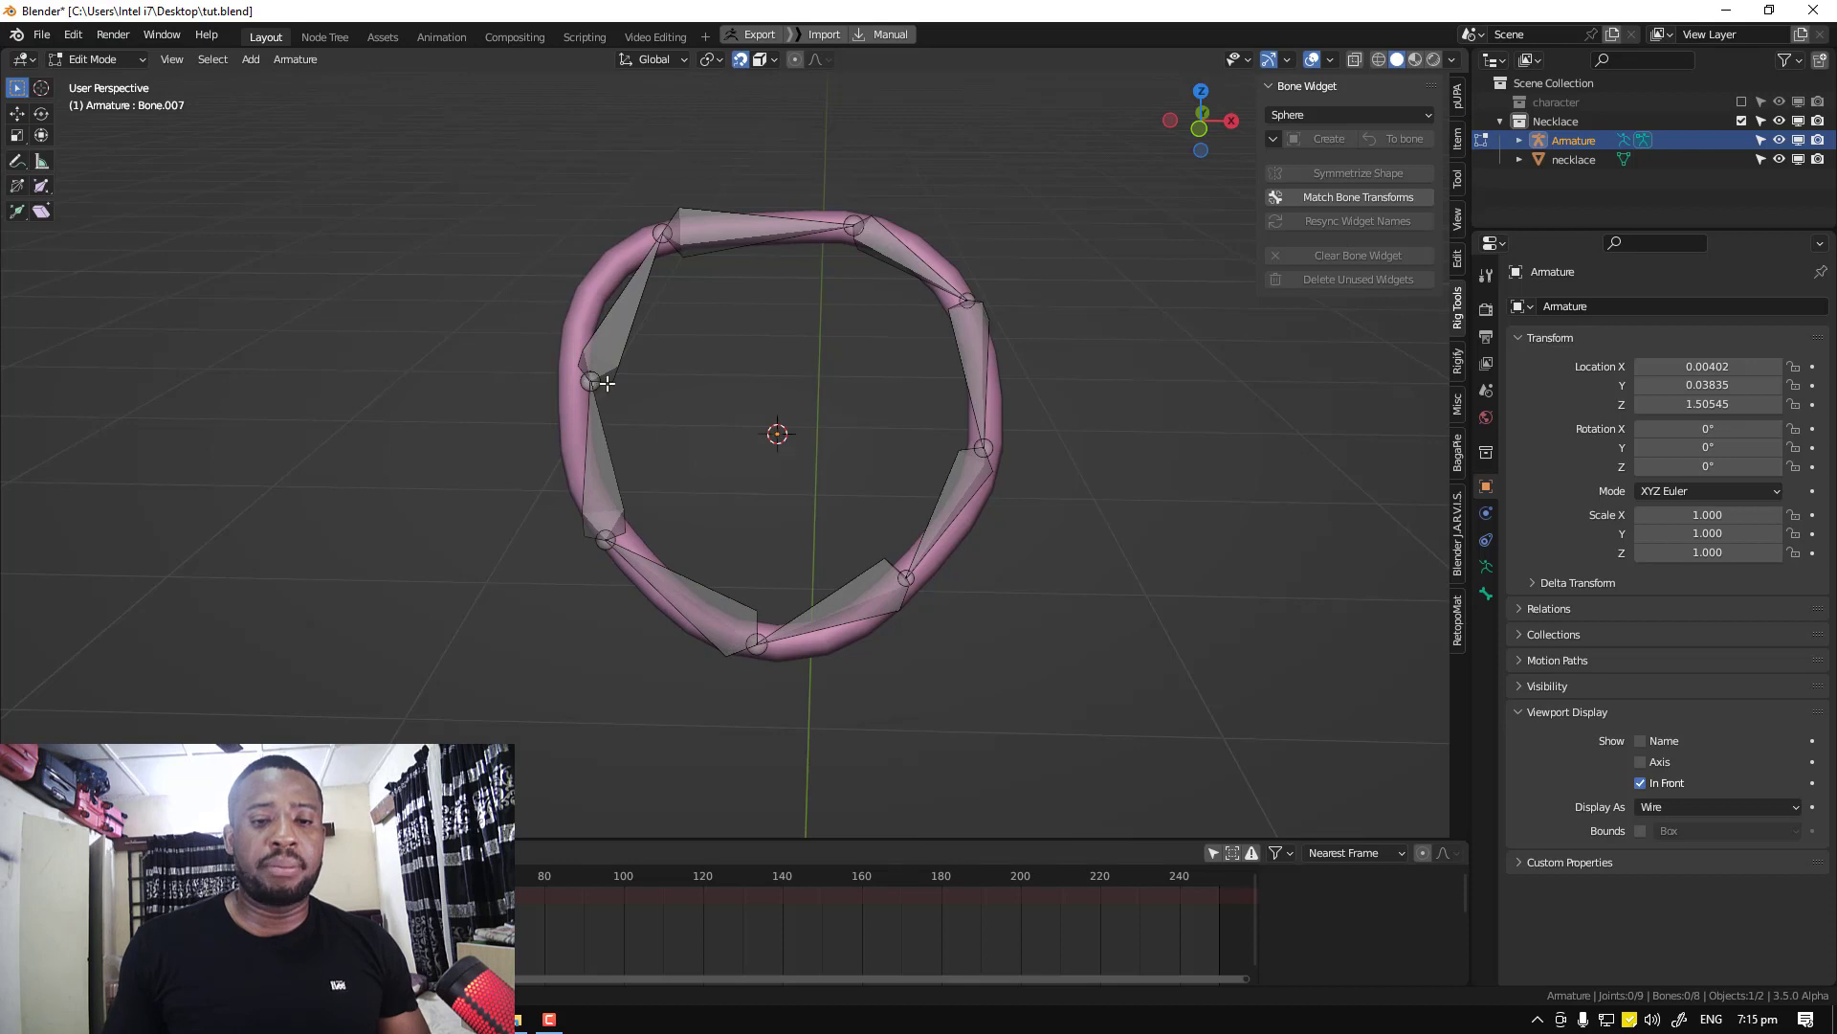
key("c")
left_click(595, 384)
right_click(595, 385)
key("g")
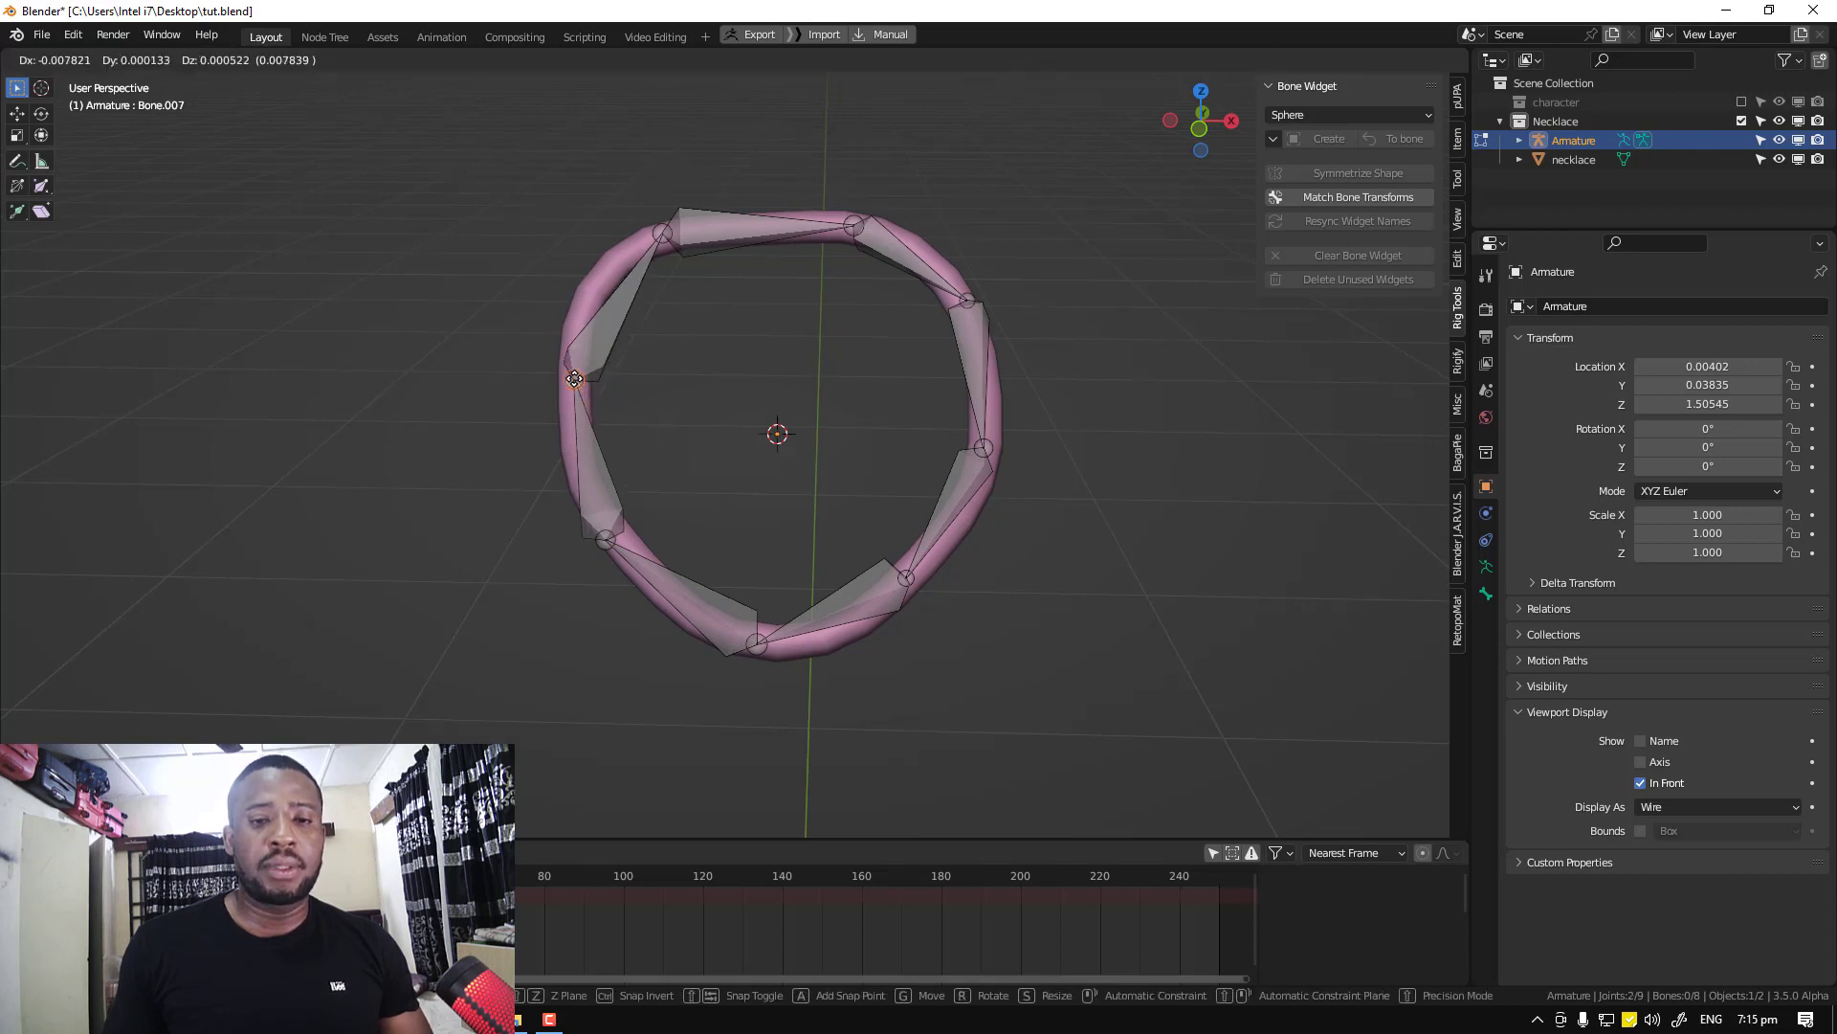
left_click(580, 384)
left_click(661, 250)
key("g")
left_click(682, 247)
key("ctrl+z")
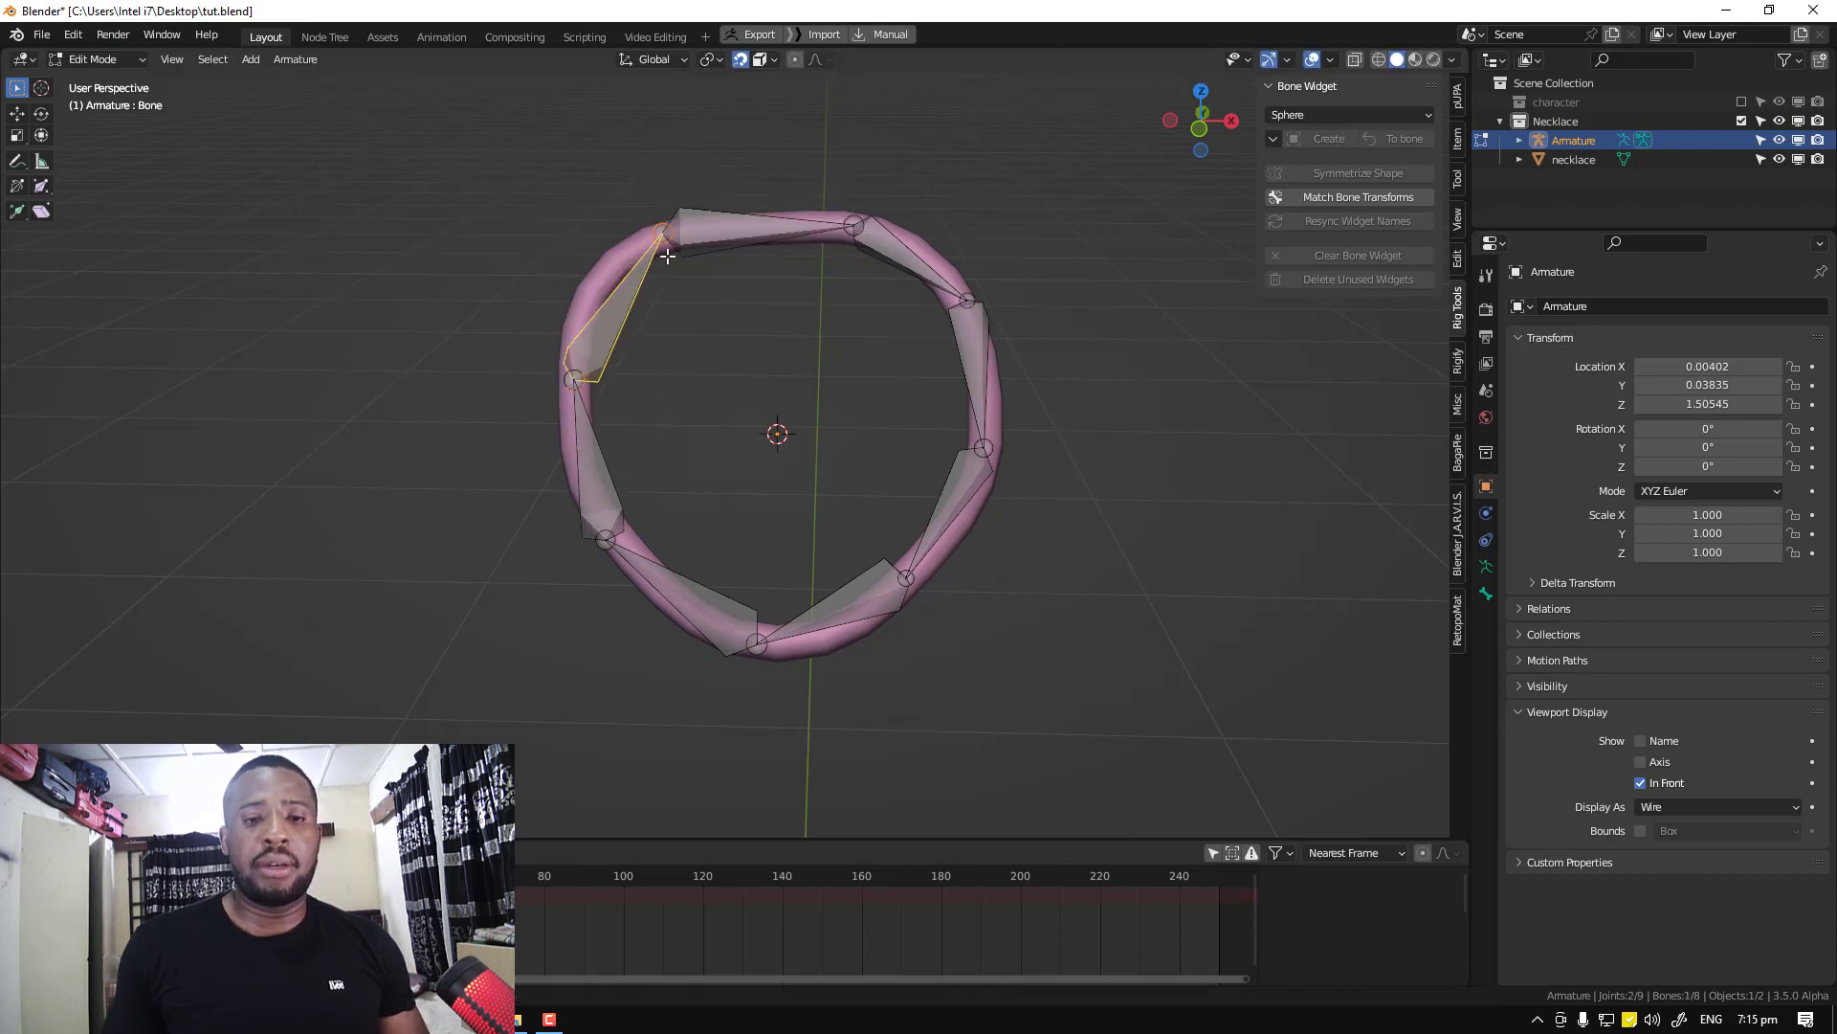
key("alt+a")
middle_click_drag(788, 223, 996, 603)
middle_click_drag(870, 566, 528, 577)
left_click(610, 450)
left_click(528, 577)
middle_click_drag(890, 341, 886, 371, "shift")
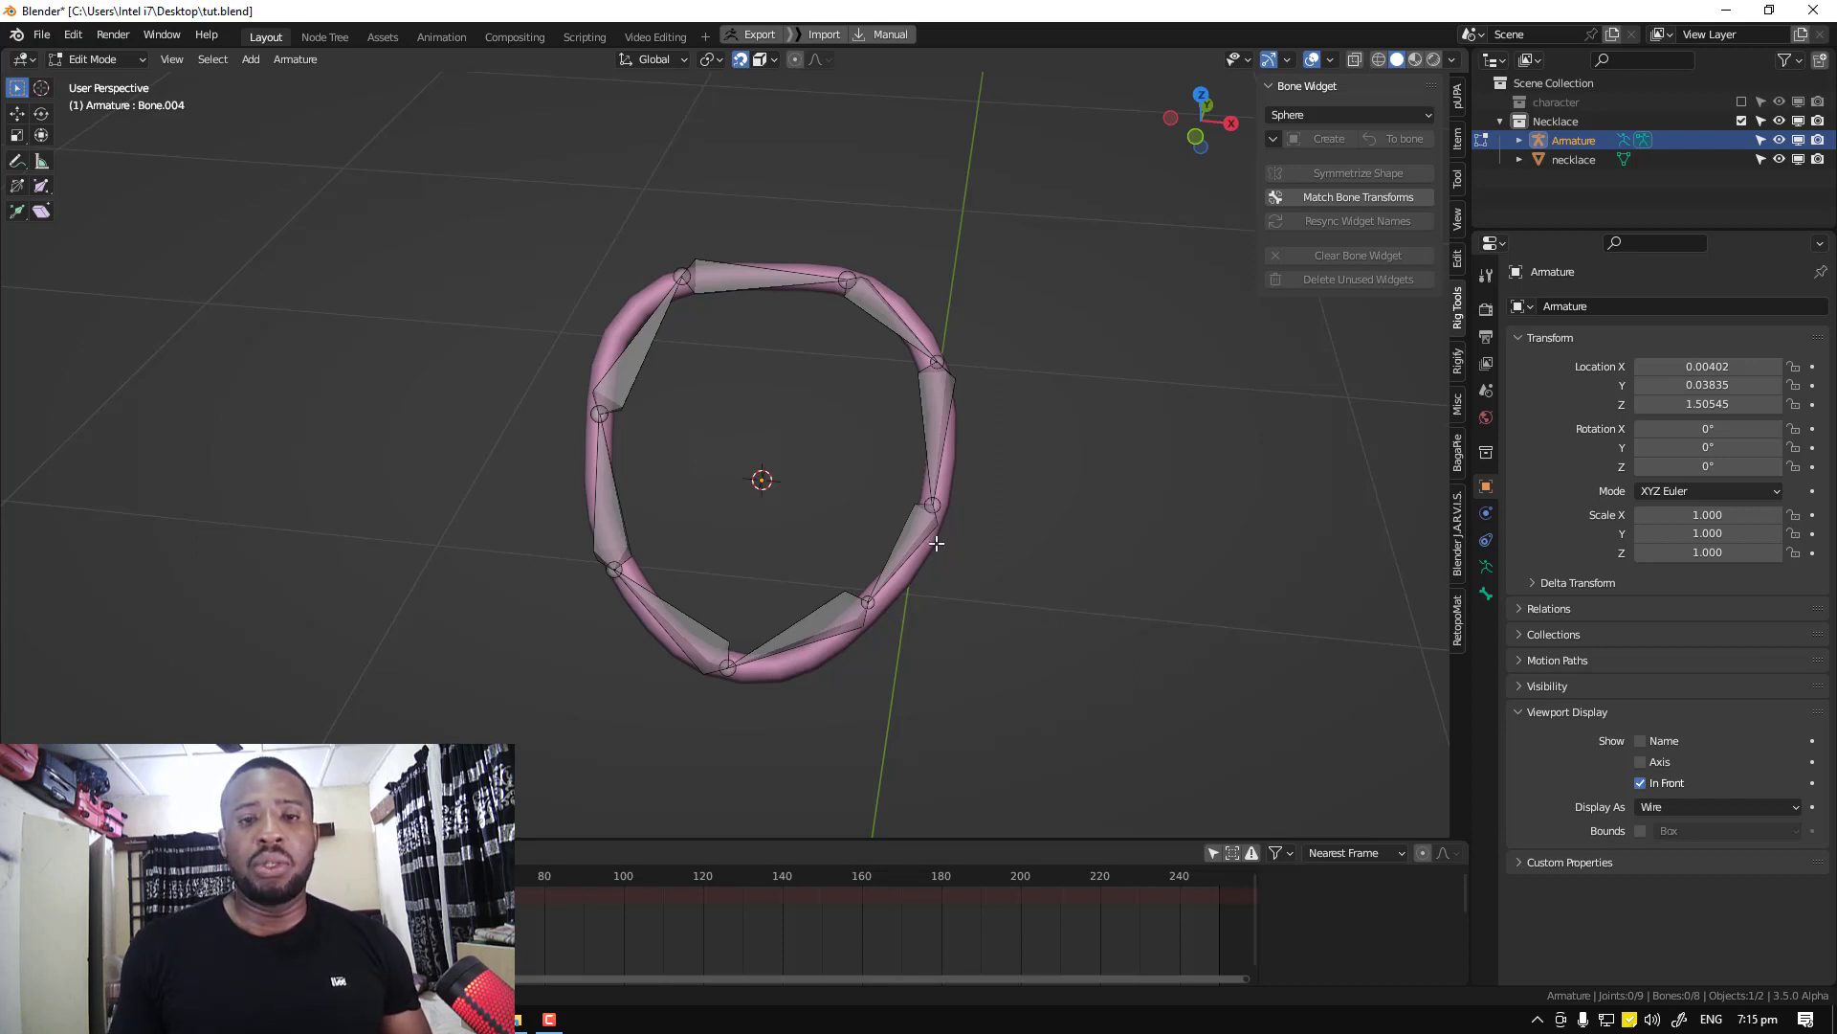
middle_click_drag(743, 527, 792, 300)
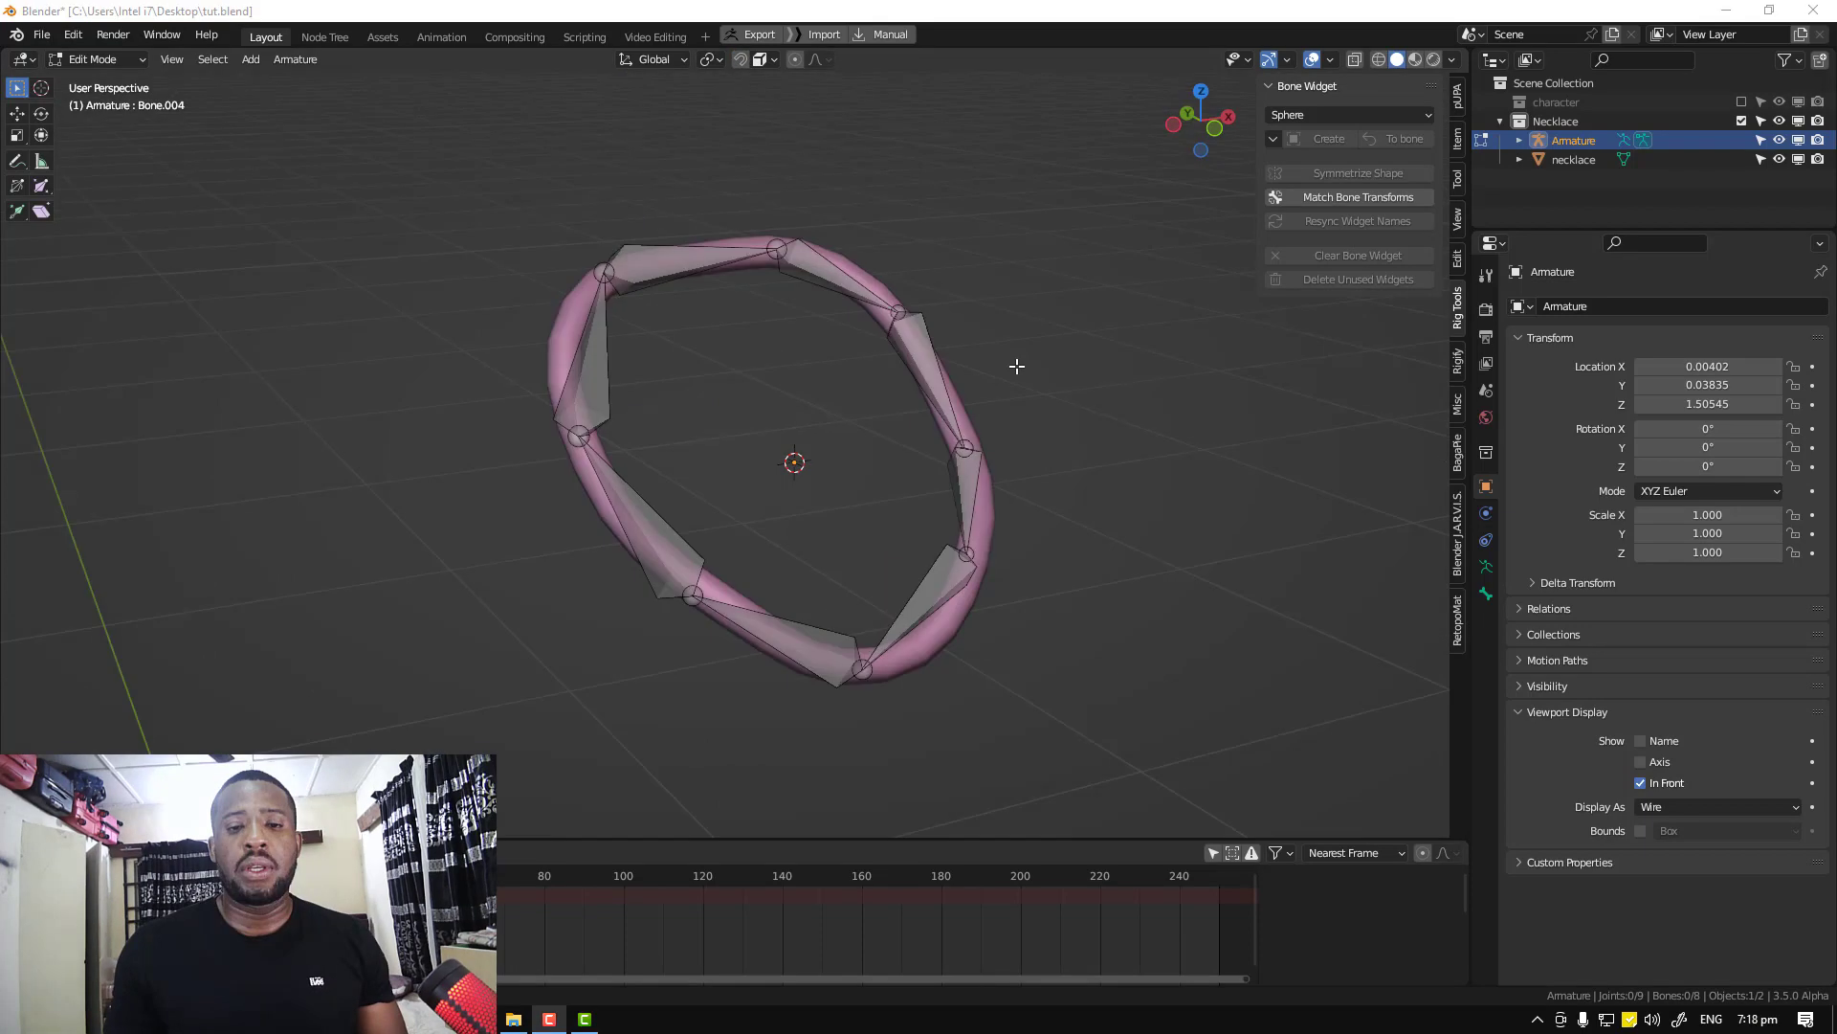
Select all bones and extrude a short bone about 0.035 m long from every joint, pointing away from the necklace plane
middle_click_drag(1017, 361, 917, 438)
scroll(1066, 443, "up", 2)
key("a")
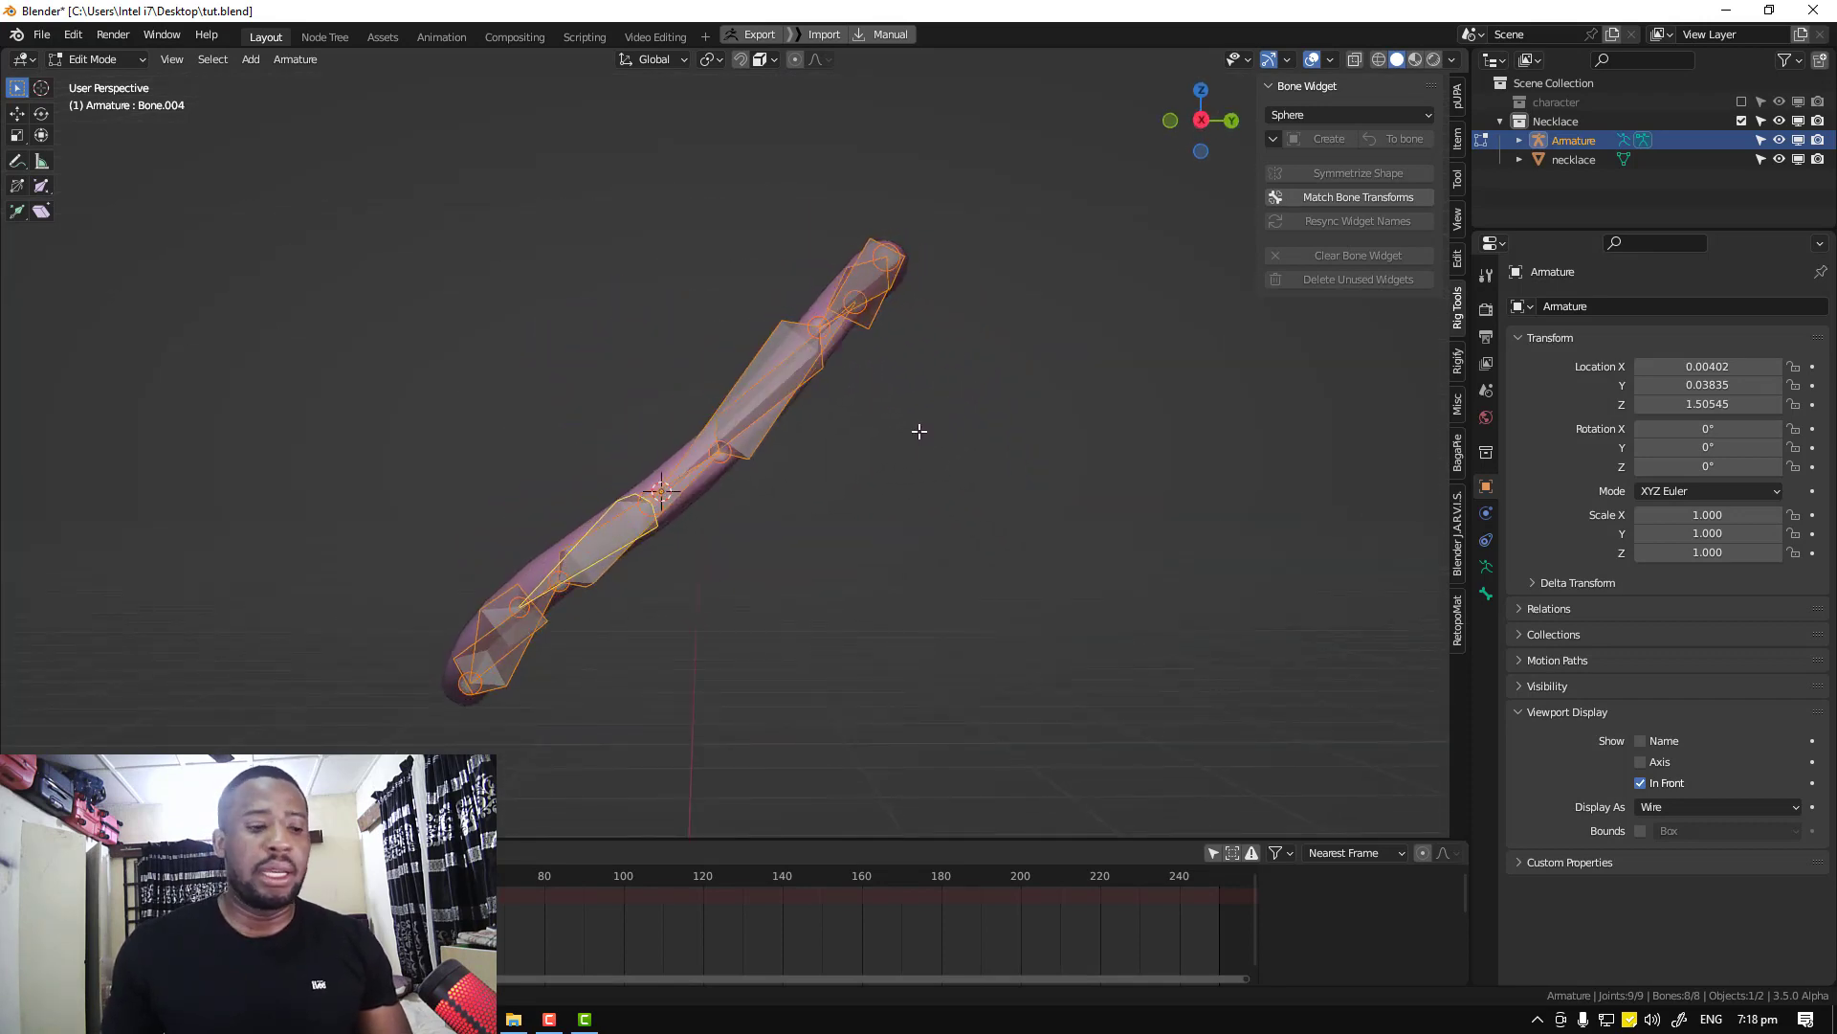
key("e")
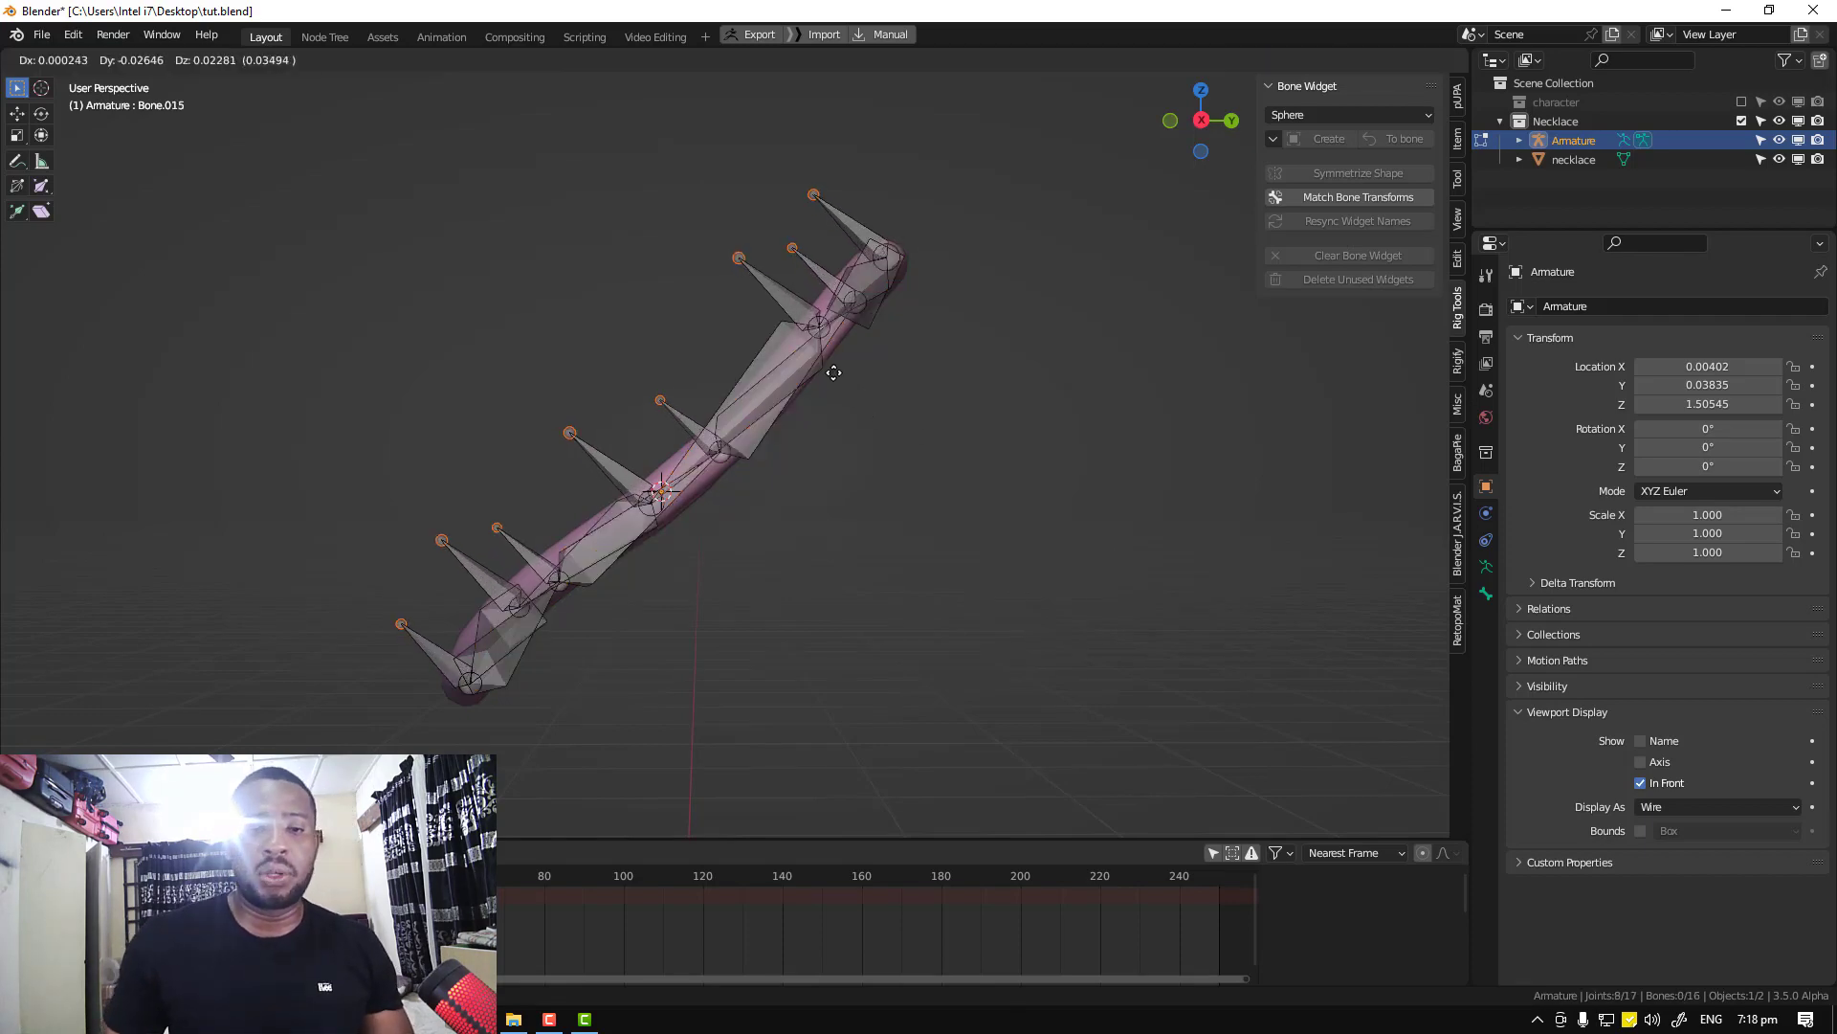
left_click(833, 372)
Try moving some of the short extruded bones to test their connection to the ring bones, and undo the moves
middle_click_drag(850, 445, 1148, 493)
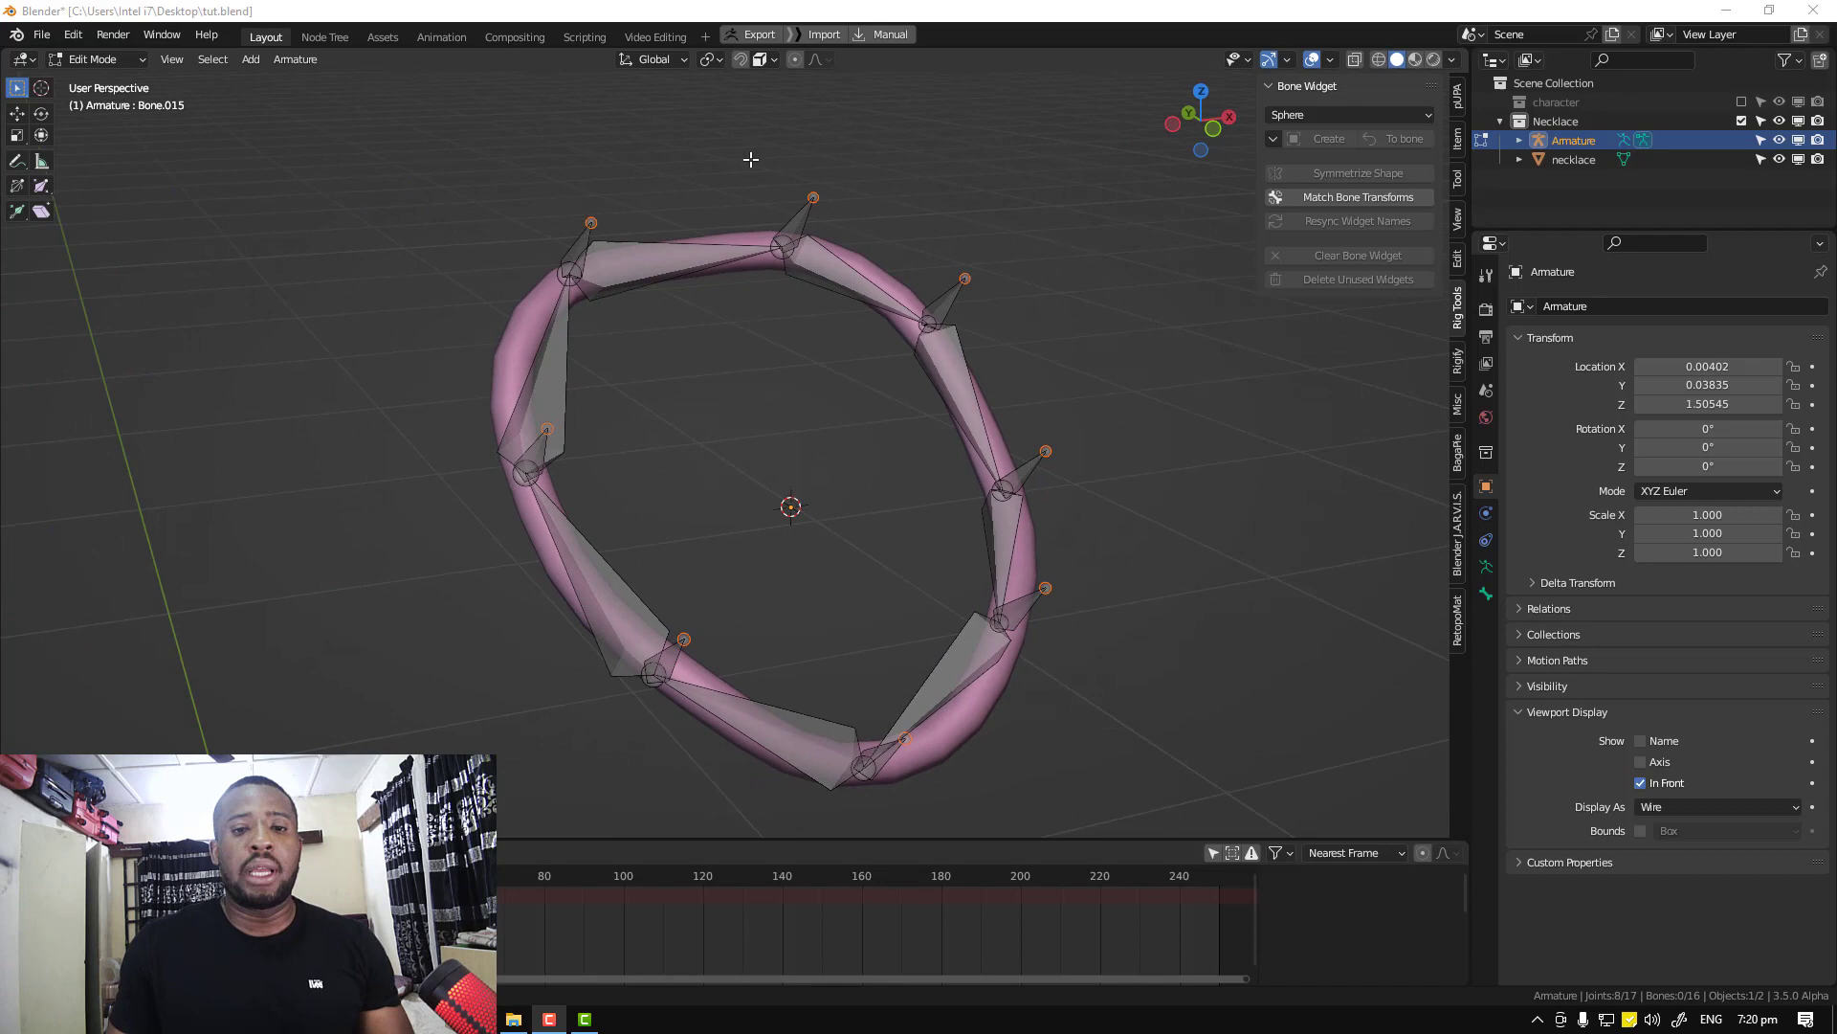
middle_click_drag(750, 160, 636, 153)
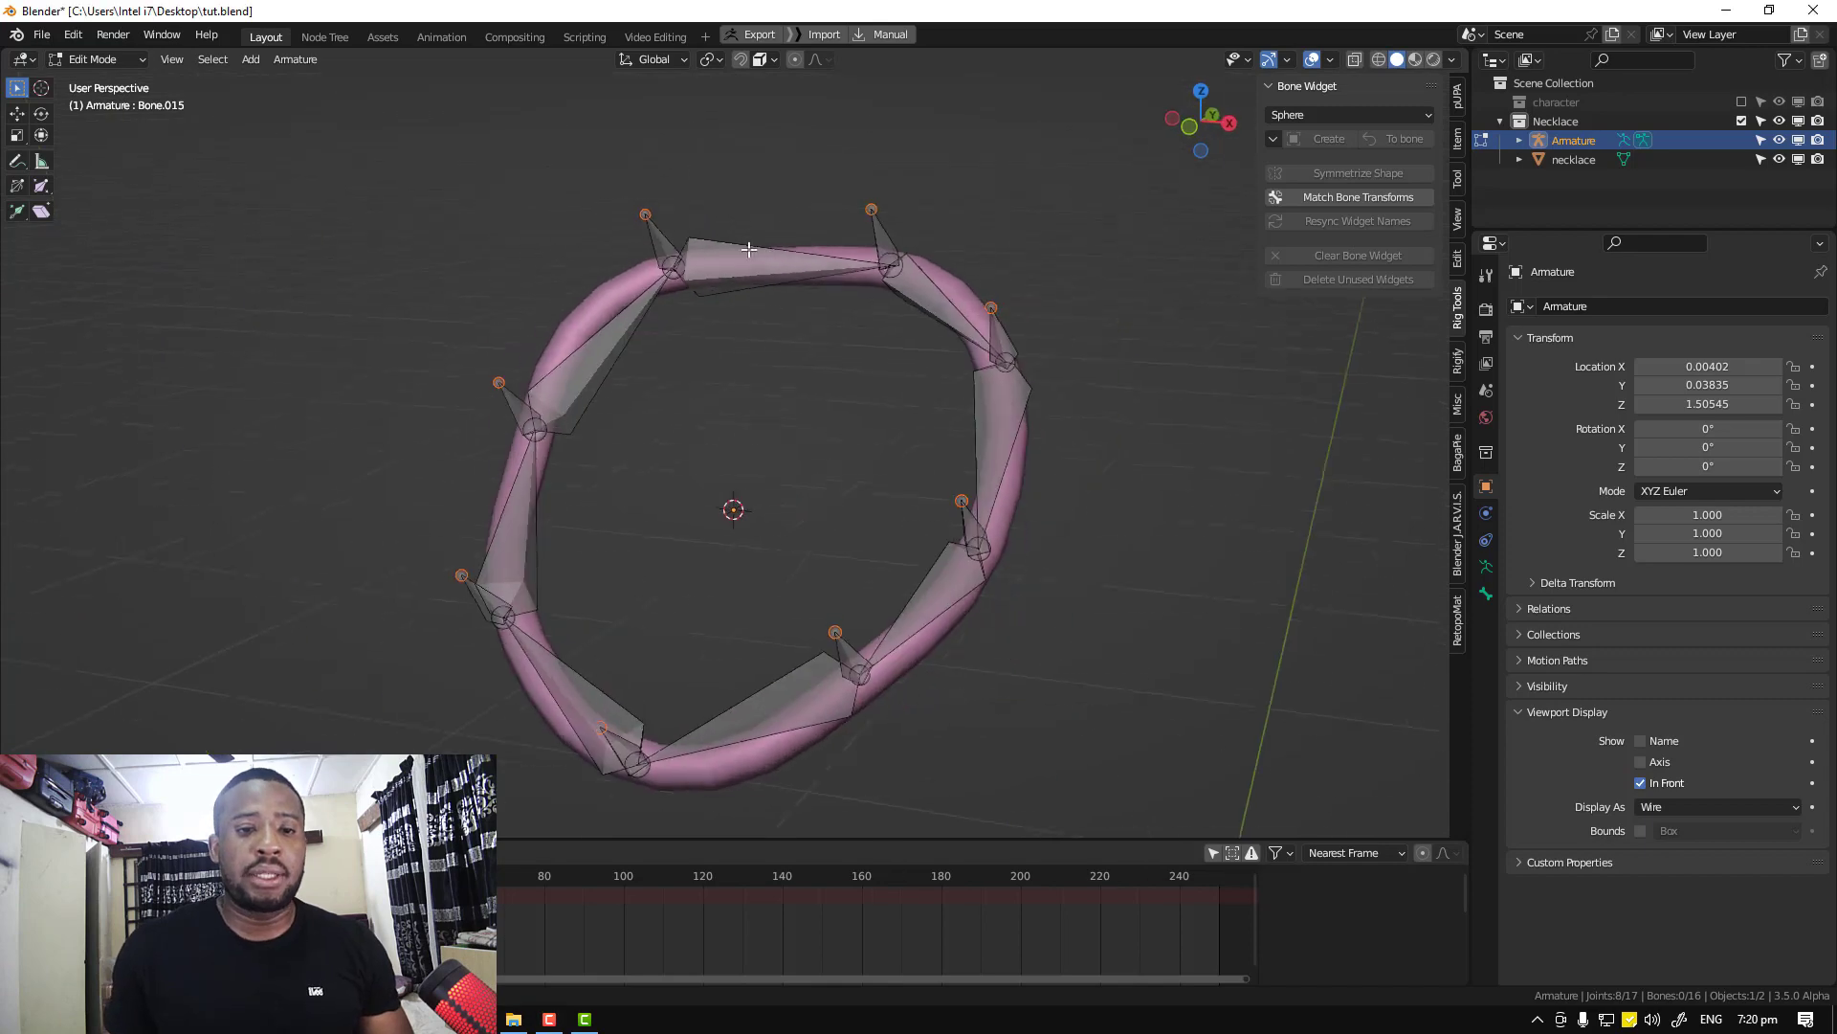
scroll(419, 405, "up", 1)
left_click(463, 393)
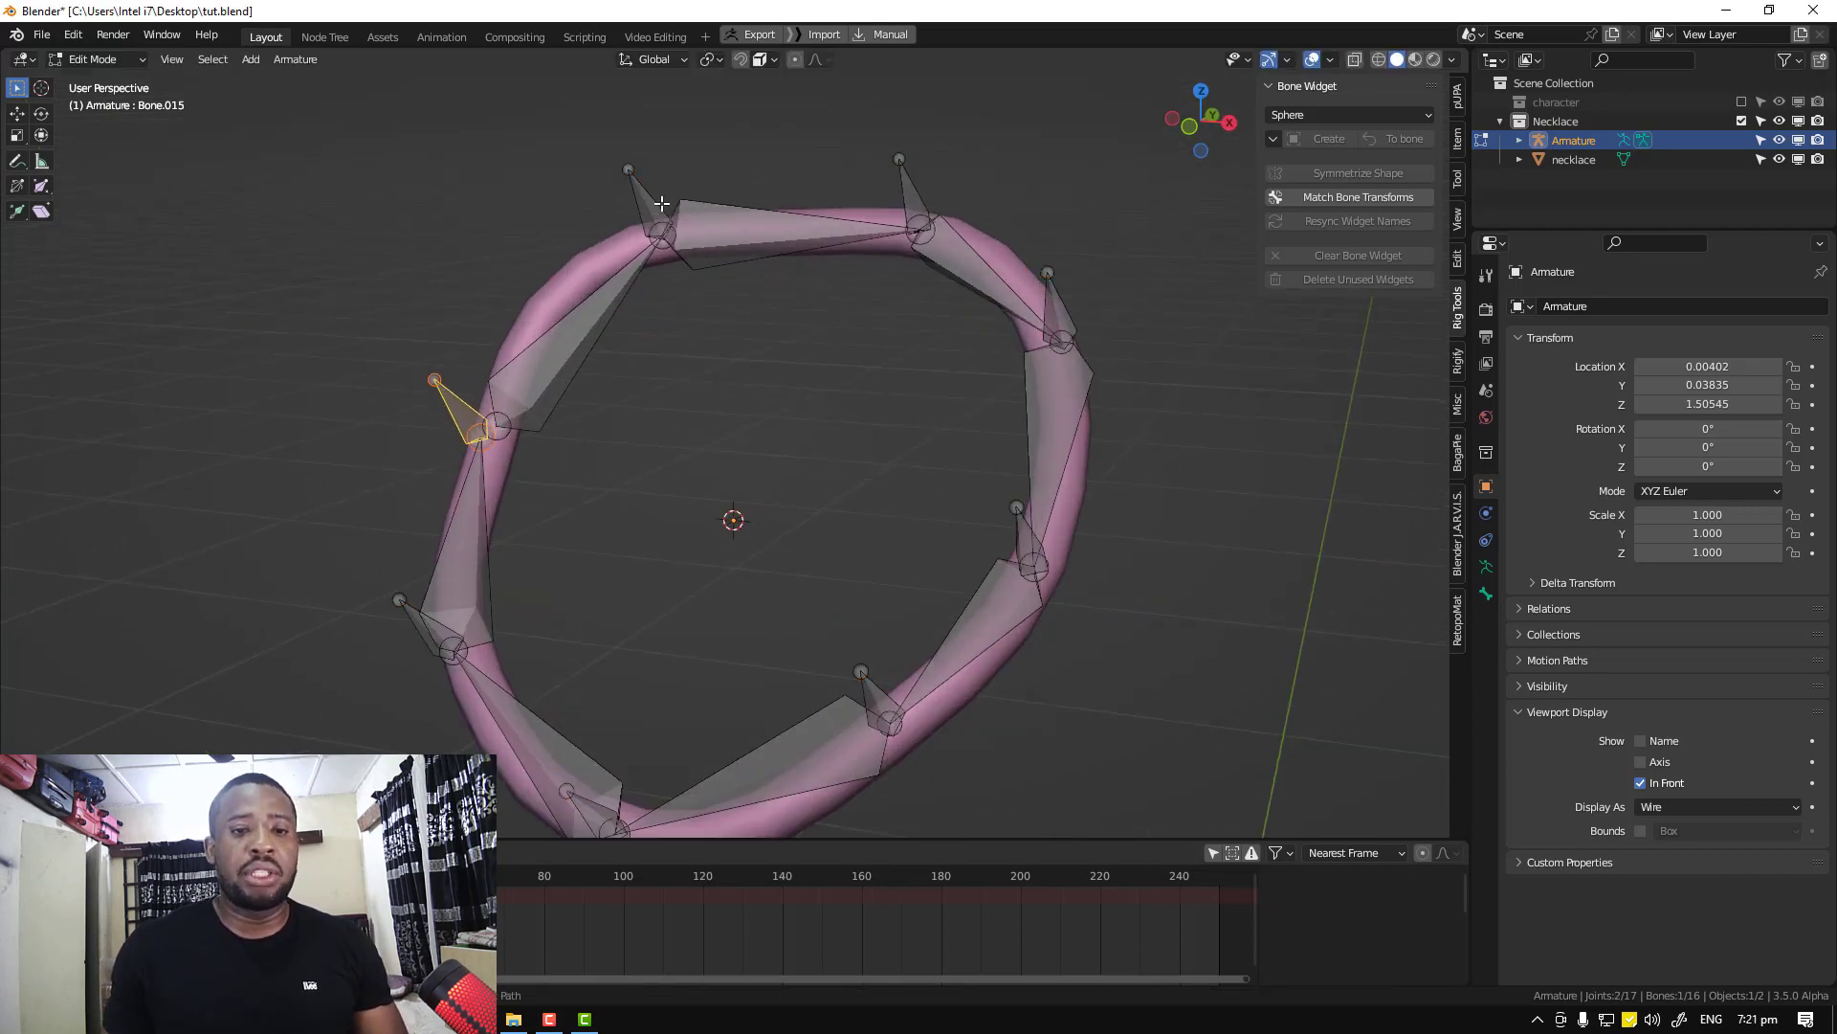
left_click(614, 244)
left_click(594, 240)
left_click(915, 206)
key("g")
left_click(931, 204)
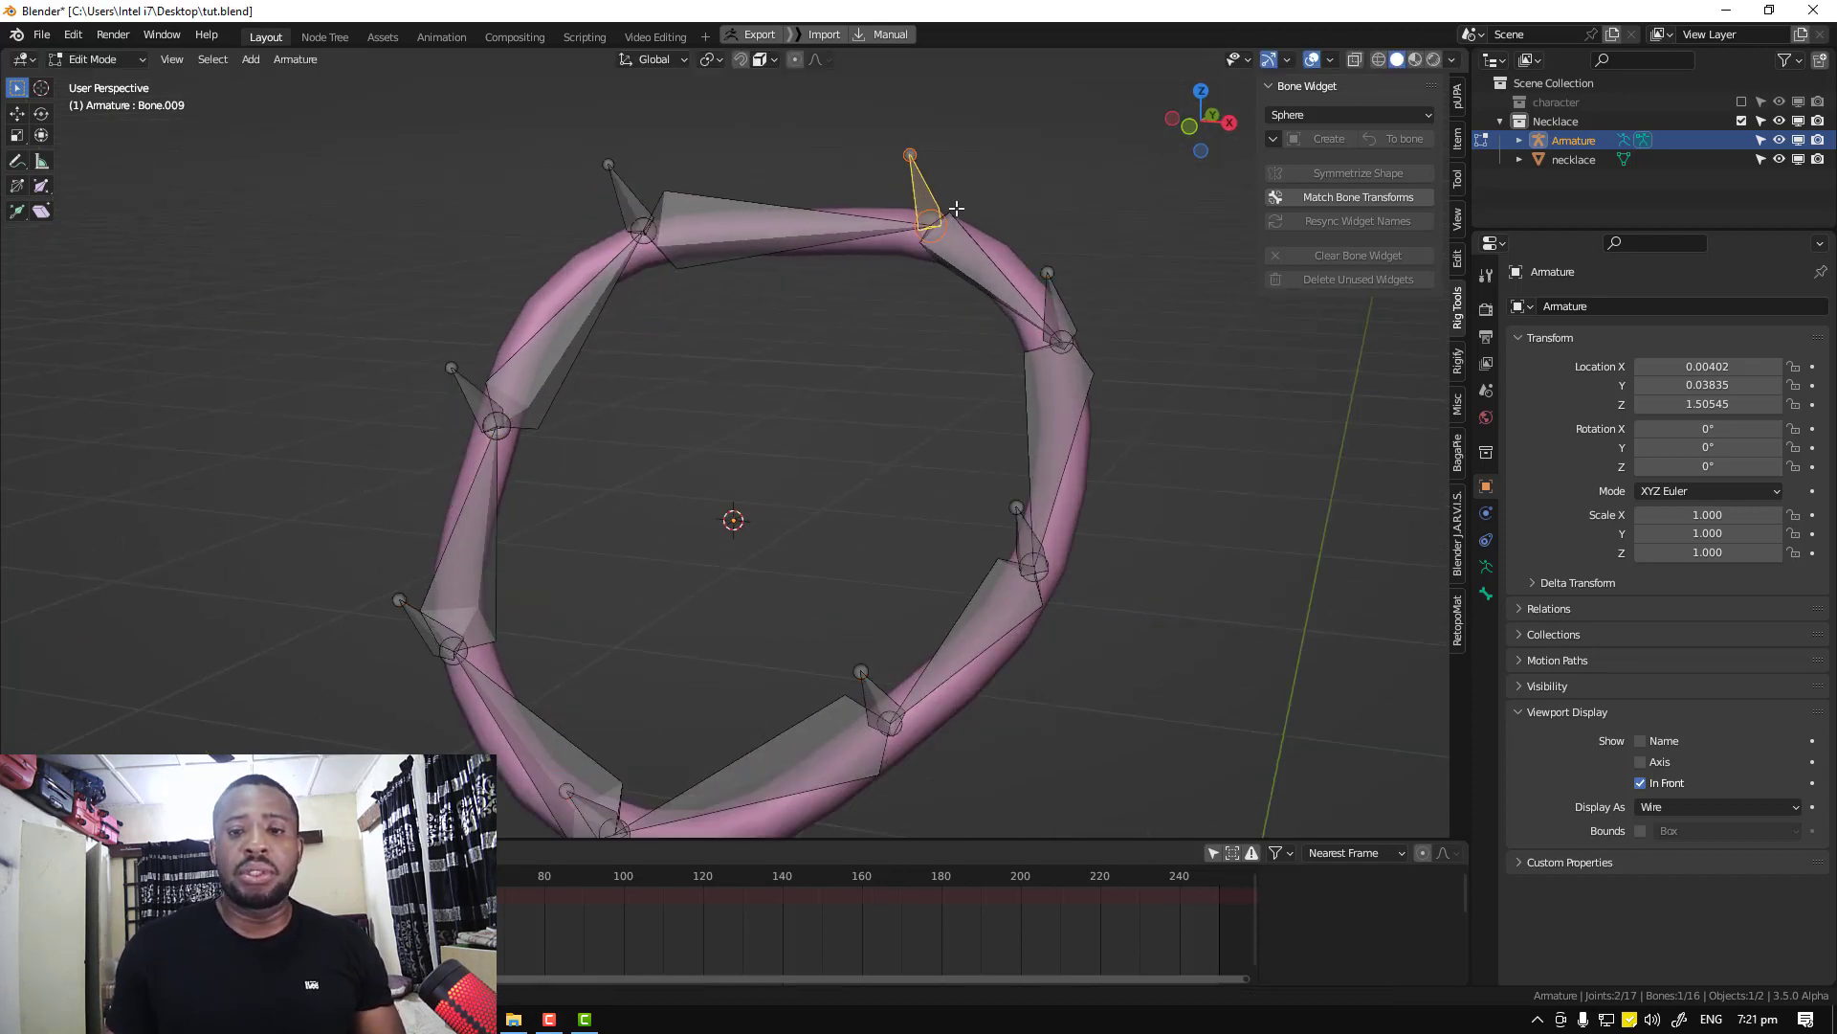
key("ctrl+z")
key("ctrl+z")
Clear the parent of every bone in the armature and deselect everything
middle_click_drag(997, 333, 913, 493)
left_click(913, 493)
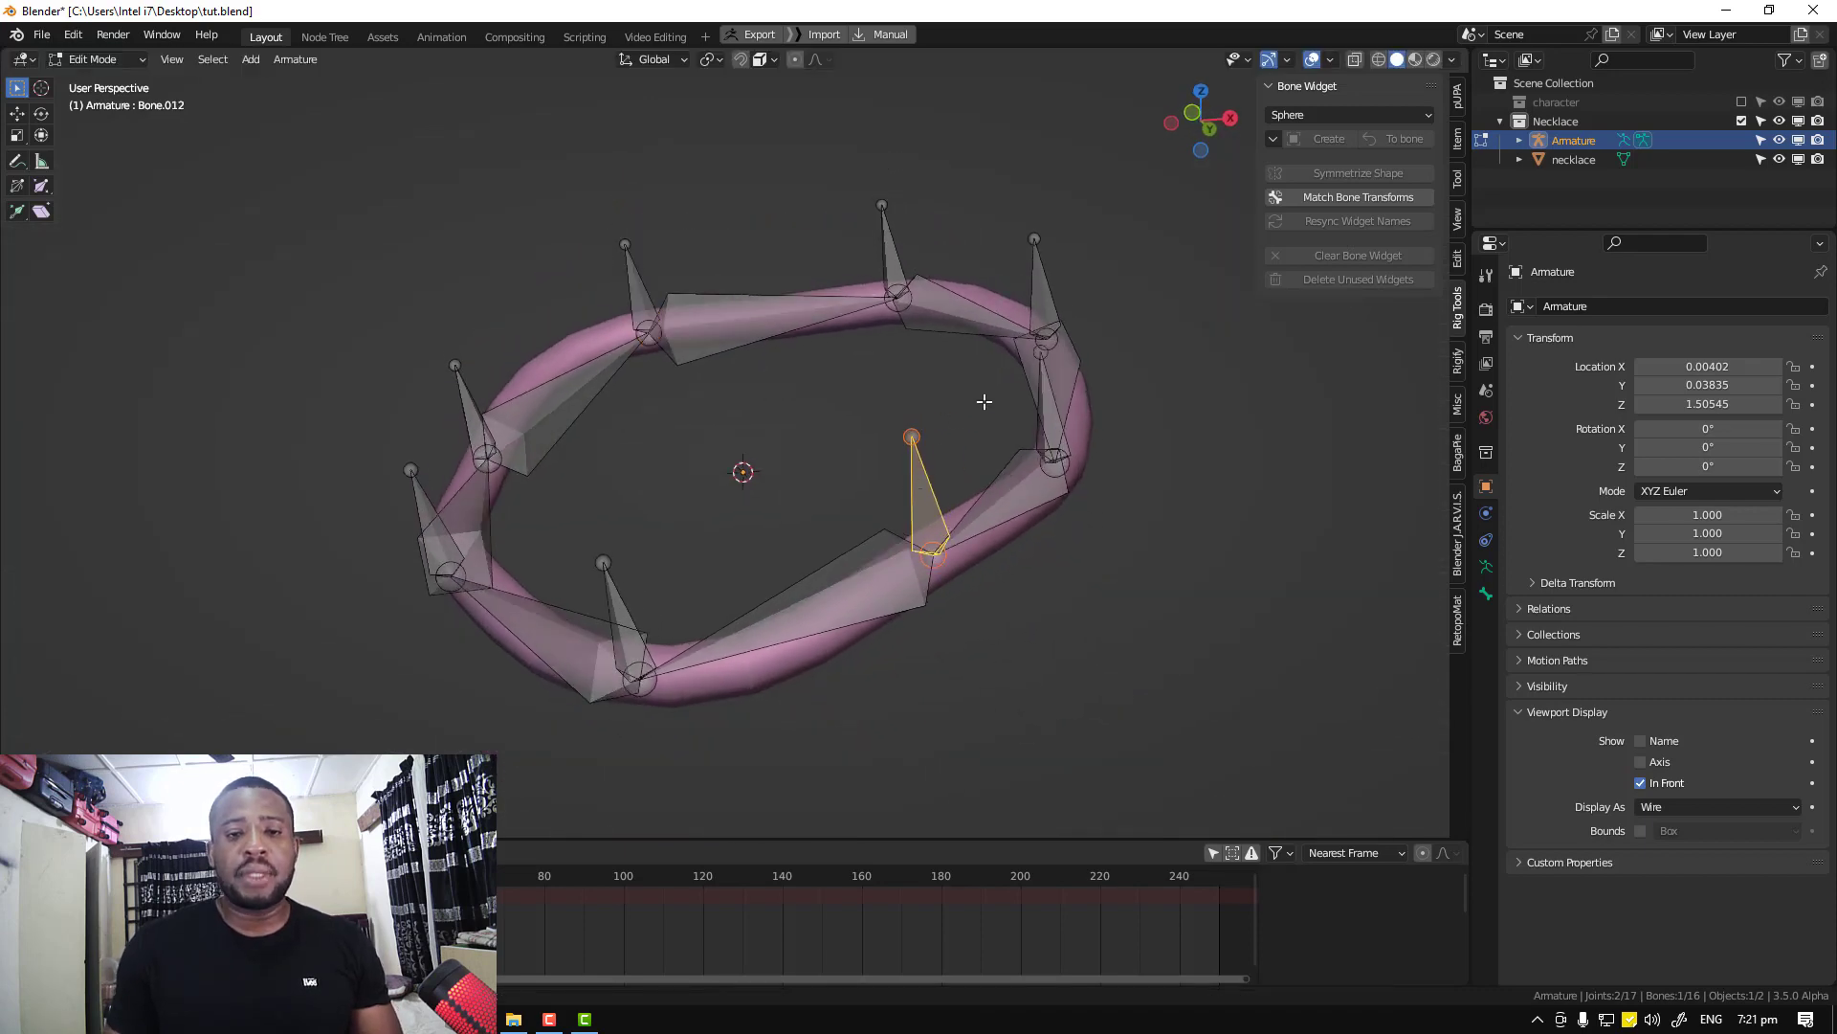
key("a")
mouse_move(984, 398)
middle_mouse_down()
mouse_move(1053, 435)
mouse_move(994, 428)
mouse_move(1008, 413)
middle_mouse_up()
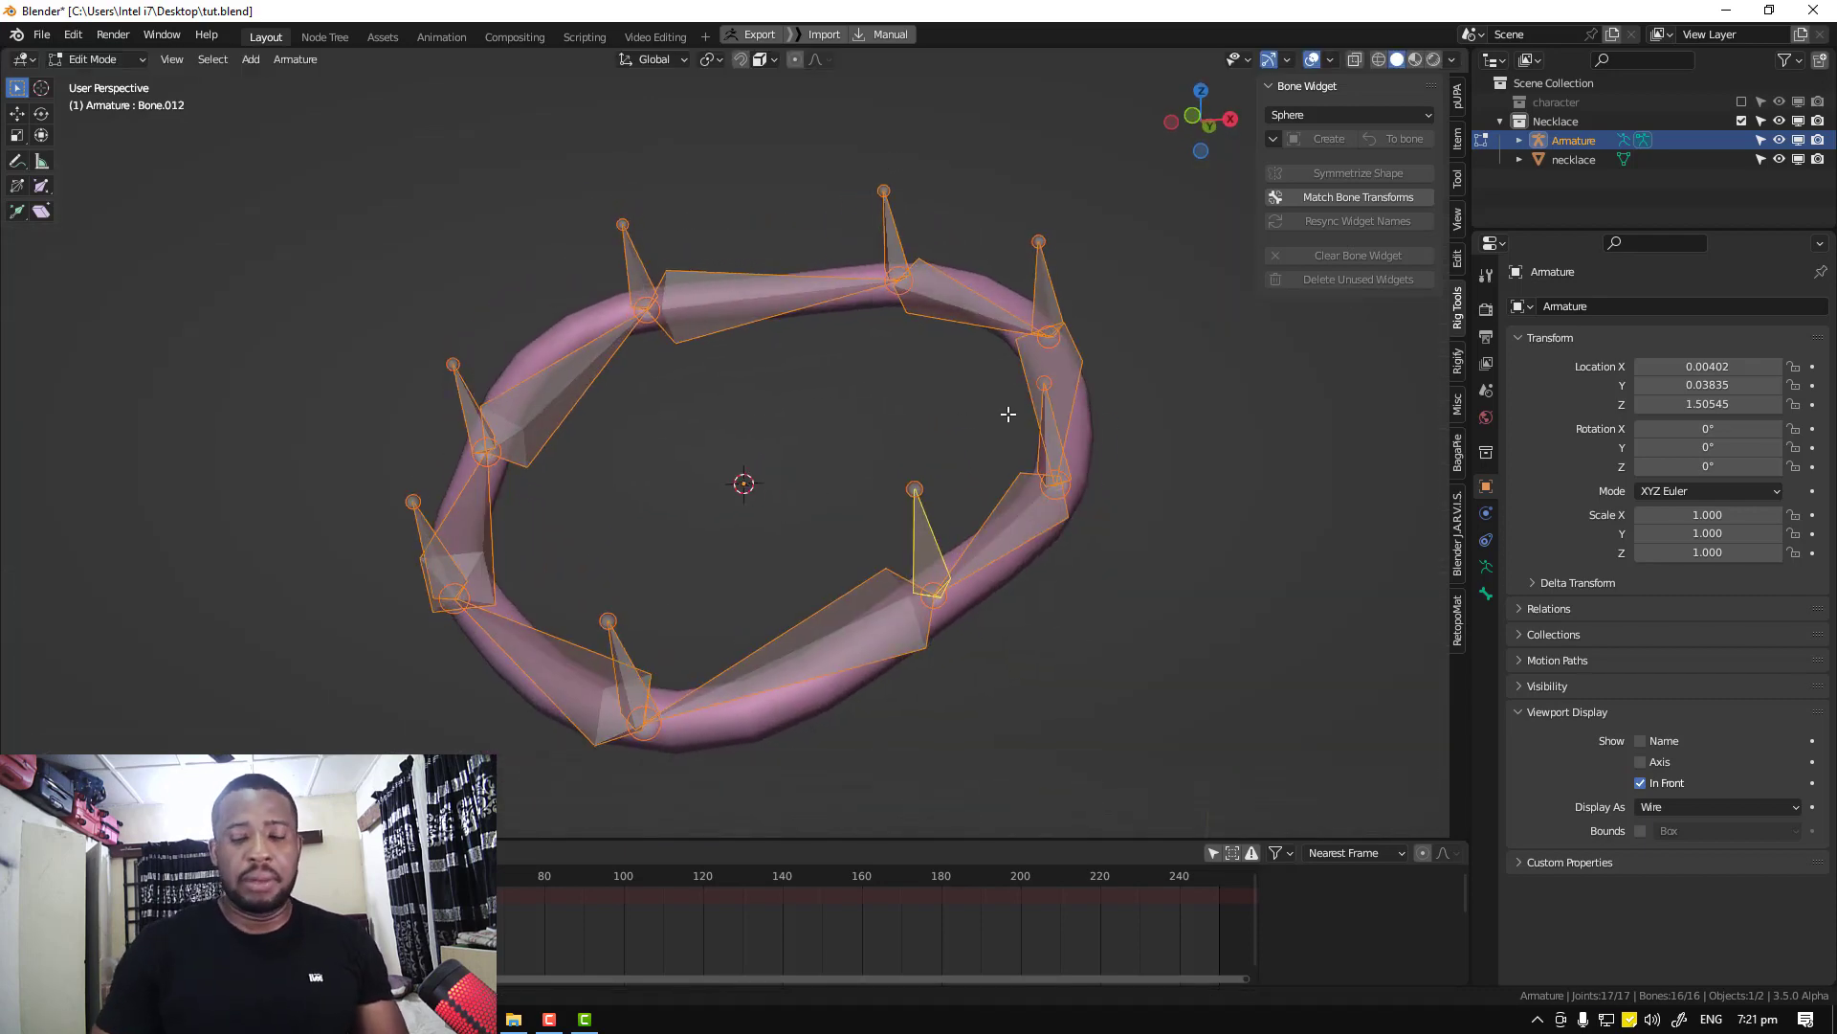
key("alt+p")
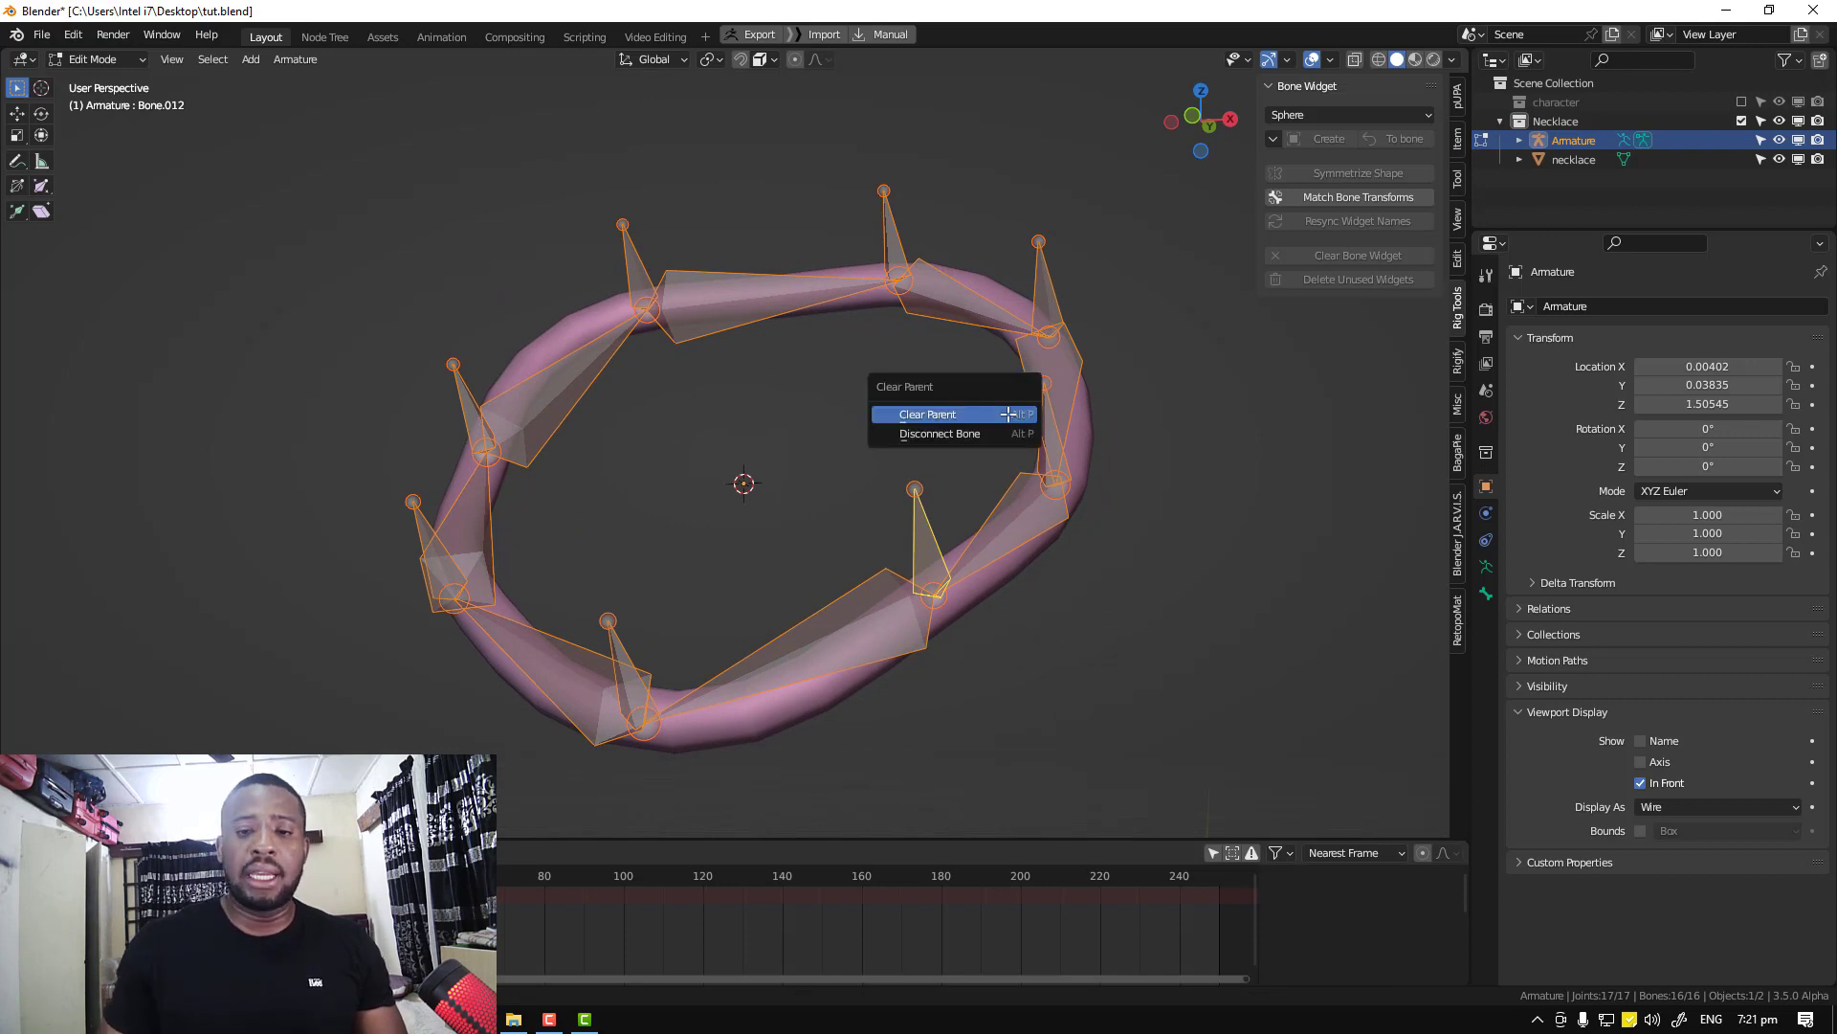
left_click(1008, 415)
key("alt+a")
Try moving several ring bones one by one to test that each is independent, cancelling every move
left_click(1072, 369)
middle_click_drag(1072, 370, 1081, 421)
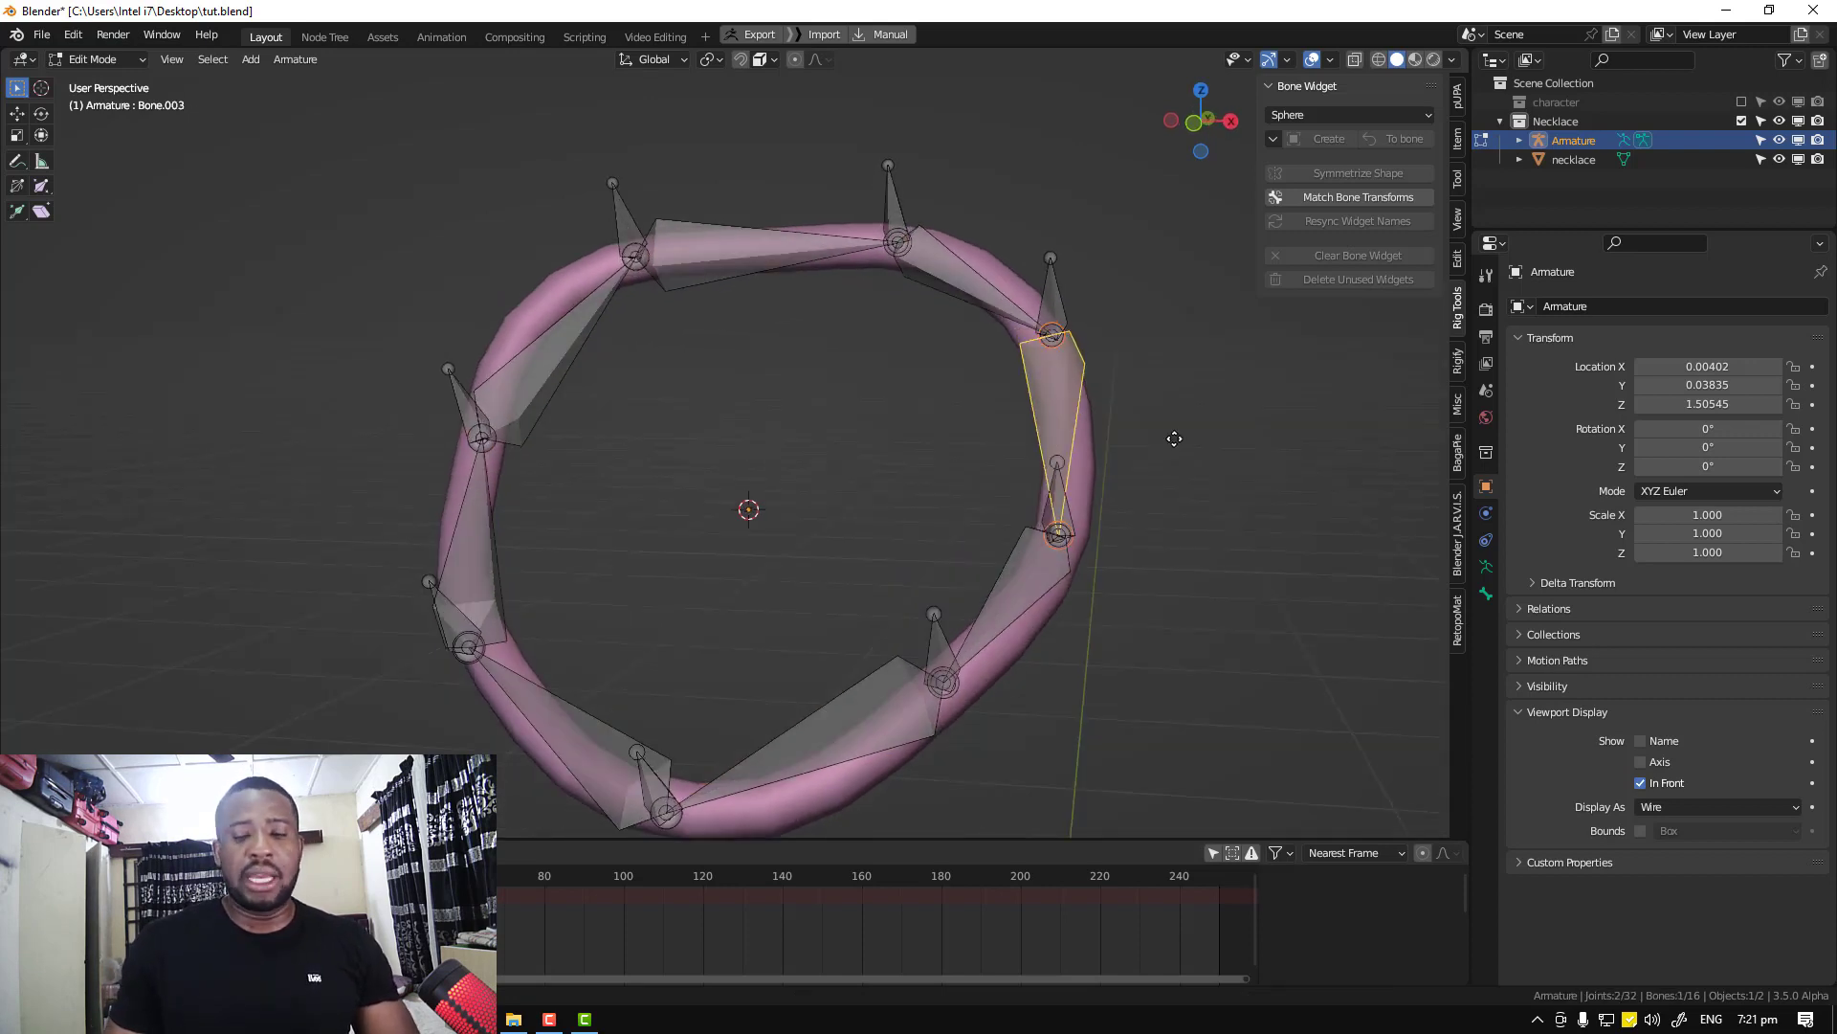
key("g")
right_click(1222, 405)
left_click(938, 292)
key("g")
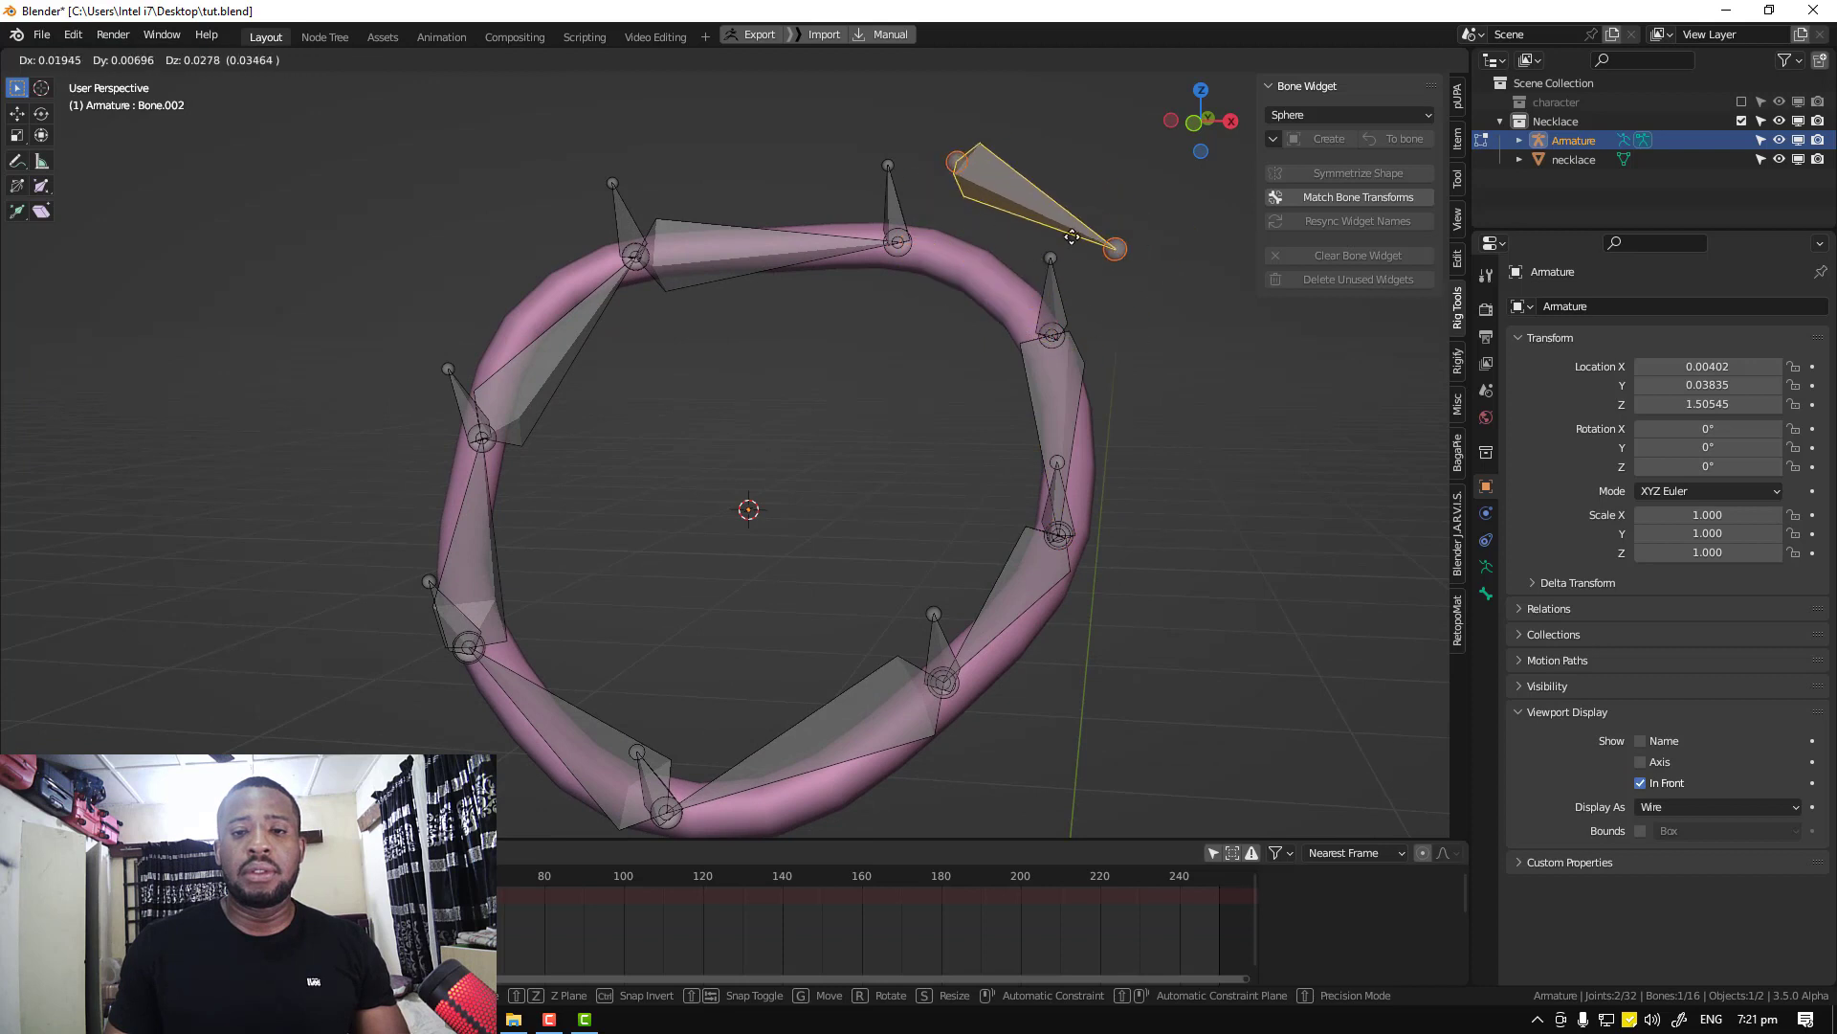
key("Escape")
left_click(777, 266)
key("g")
key("Escape")
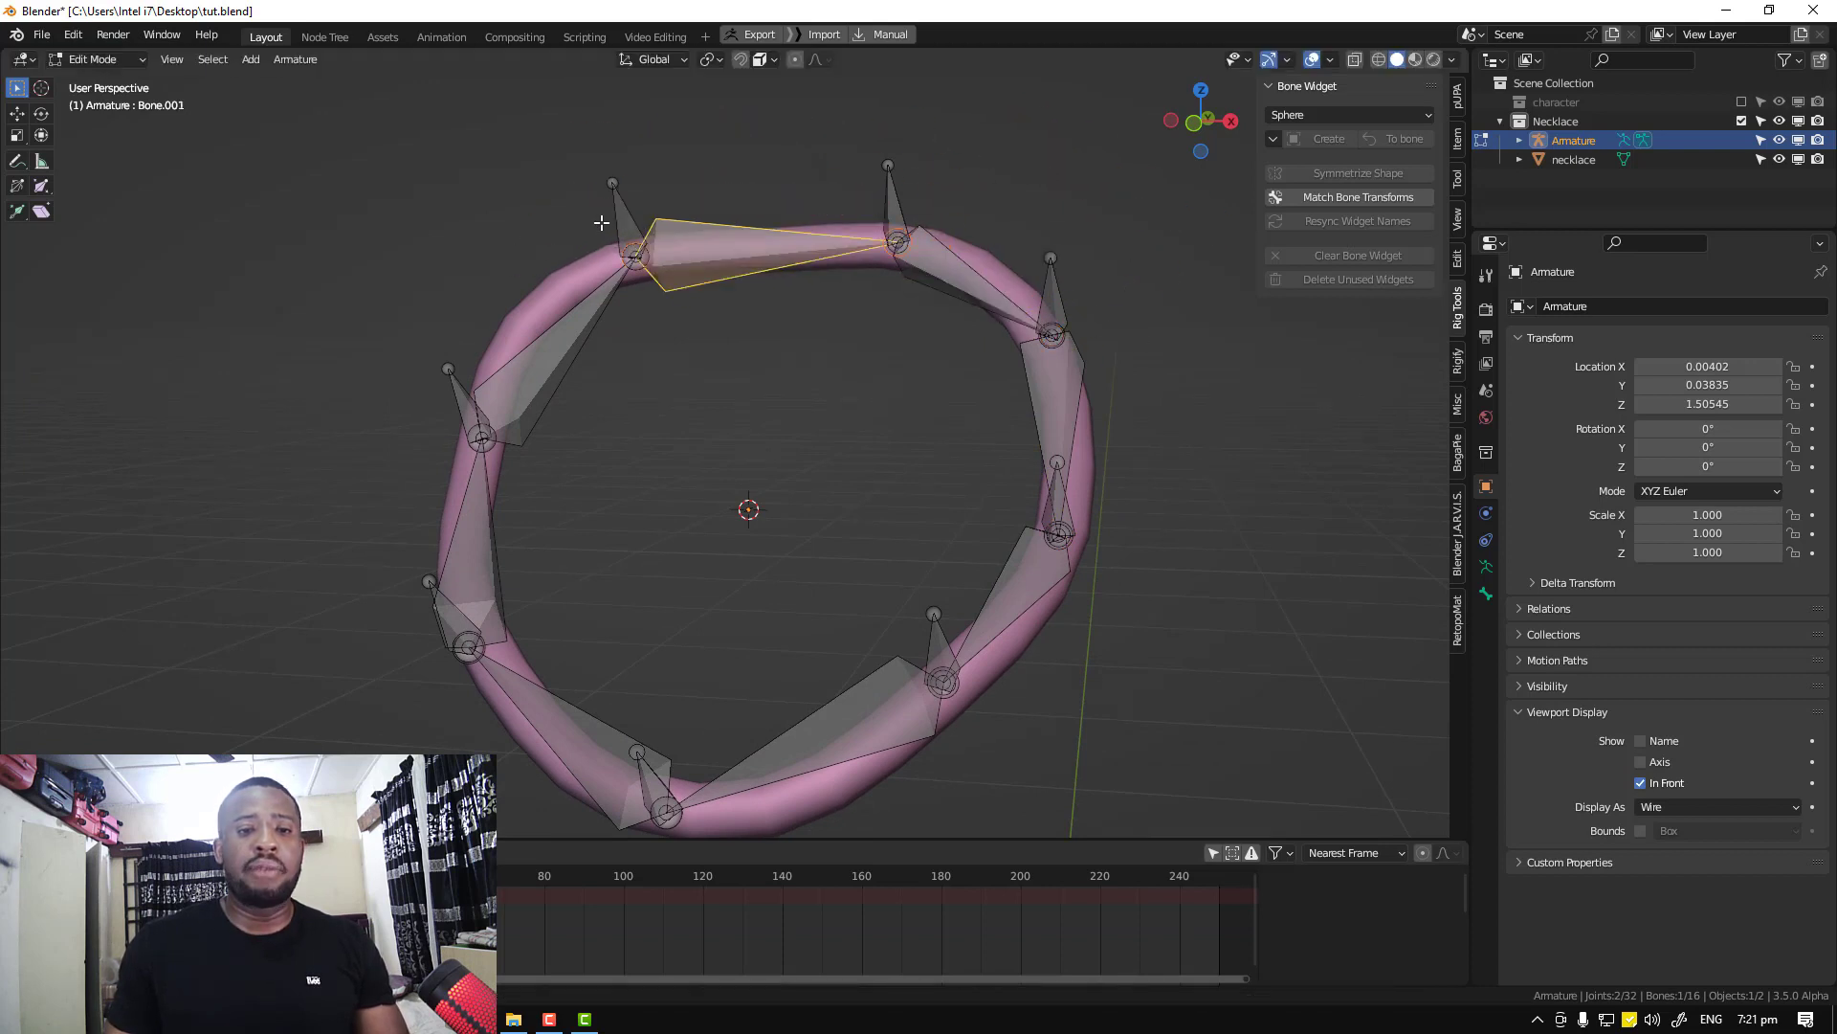
left_click(618, 220)
key("g")
key("Escape")
key("g")
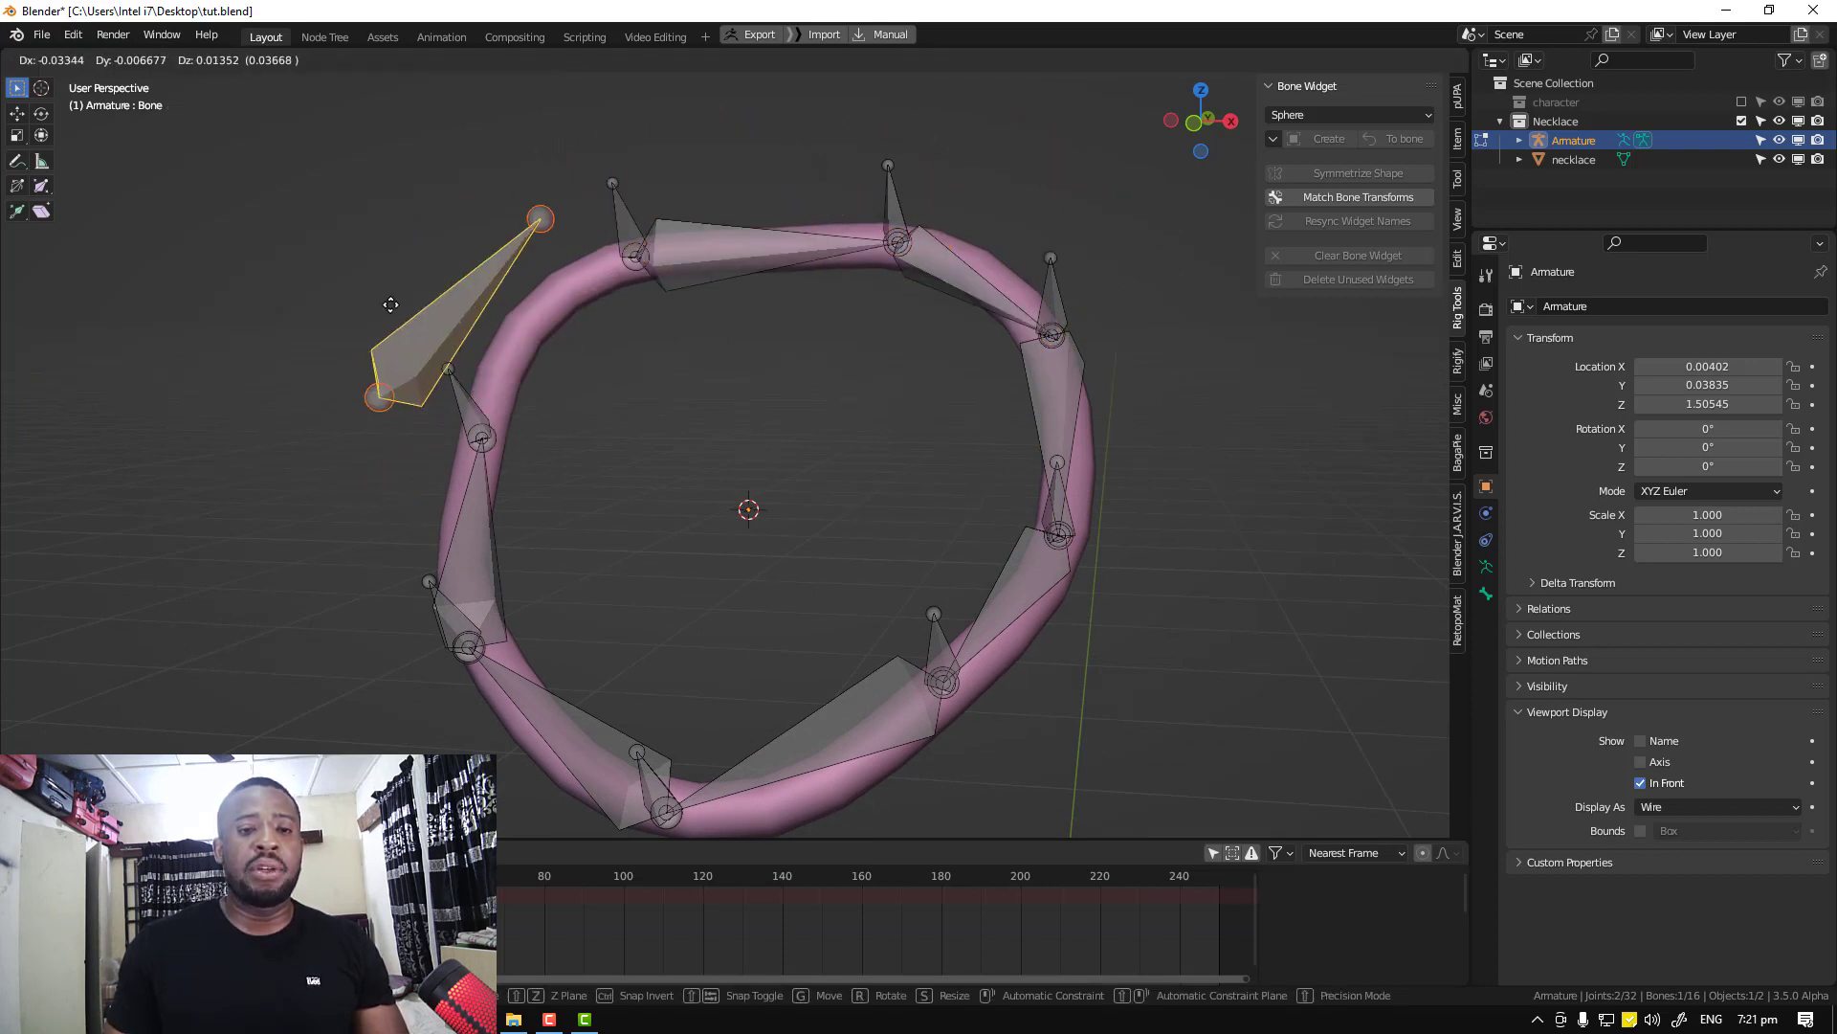
key("Escape")
left_click(459, 403)
Select all eight short control bones around the necklace and move them to the second bone layer
middle_click_drag(895, 406, 718, 457)
left_click(829, 398)
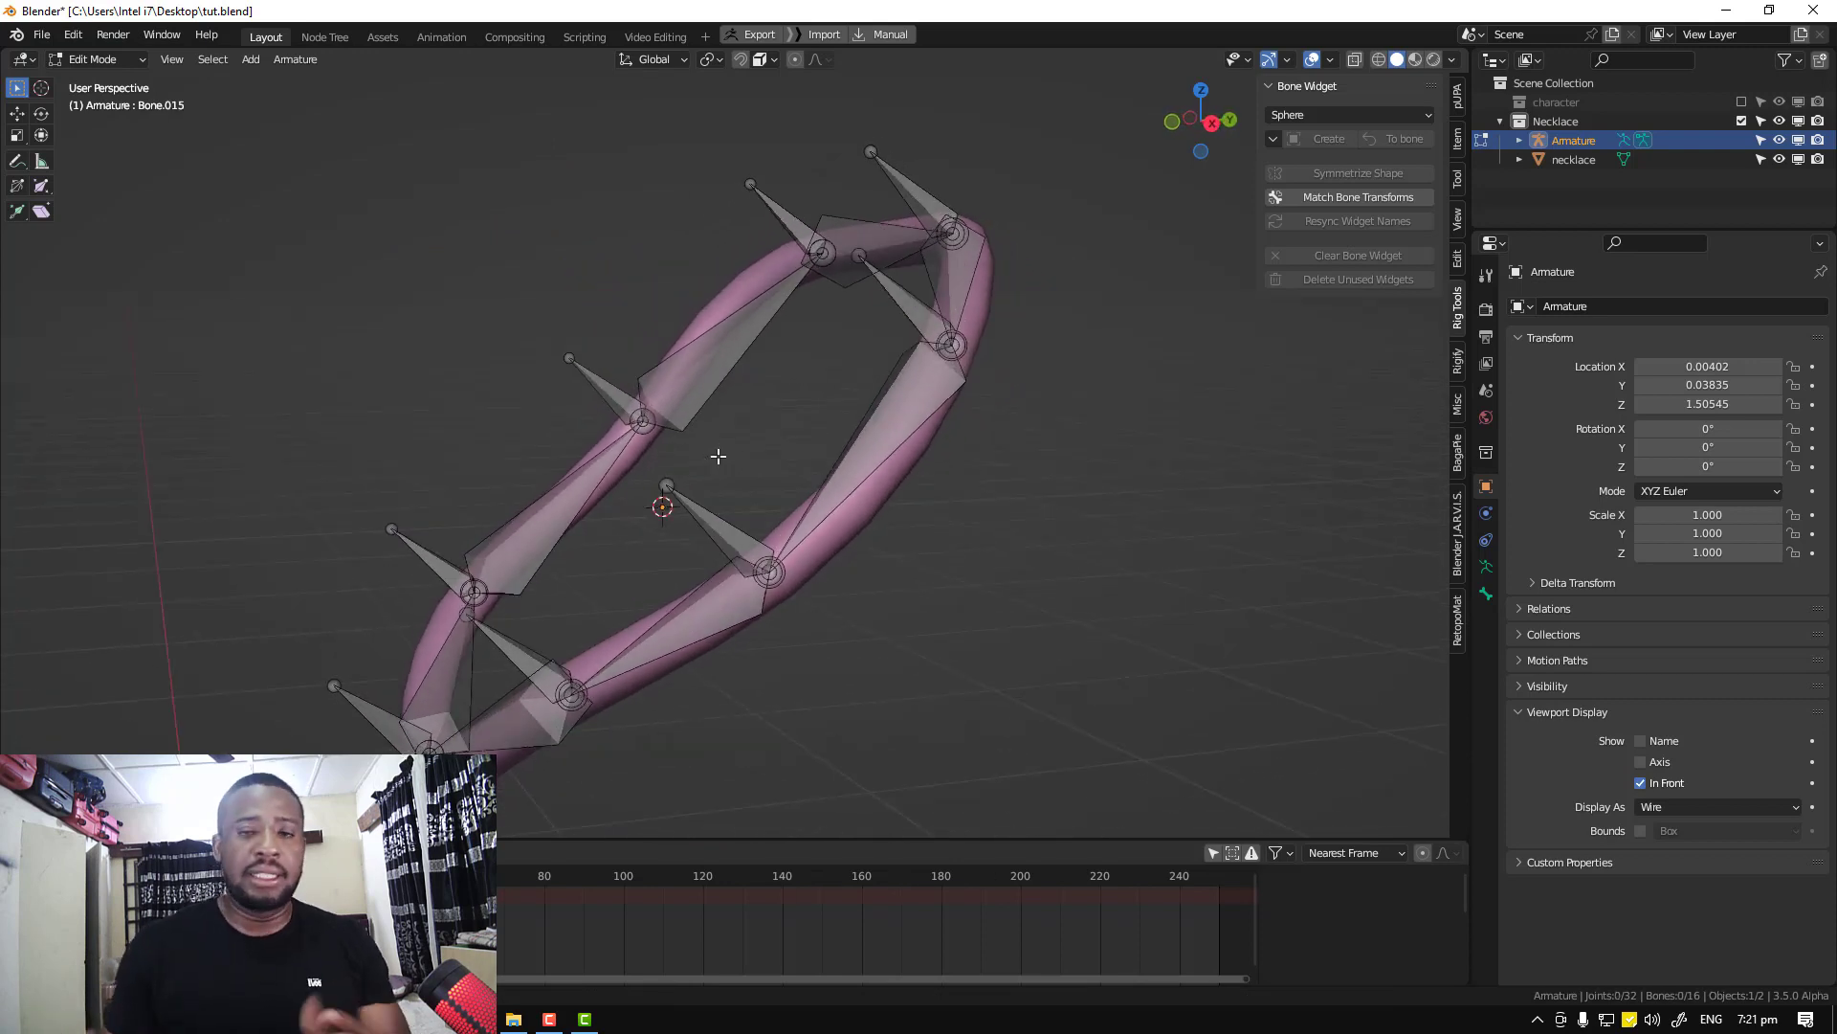
left_click(371, 717)
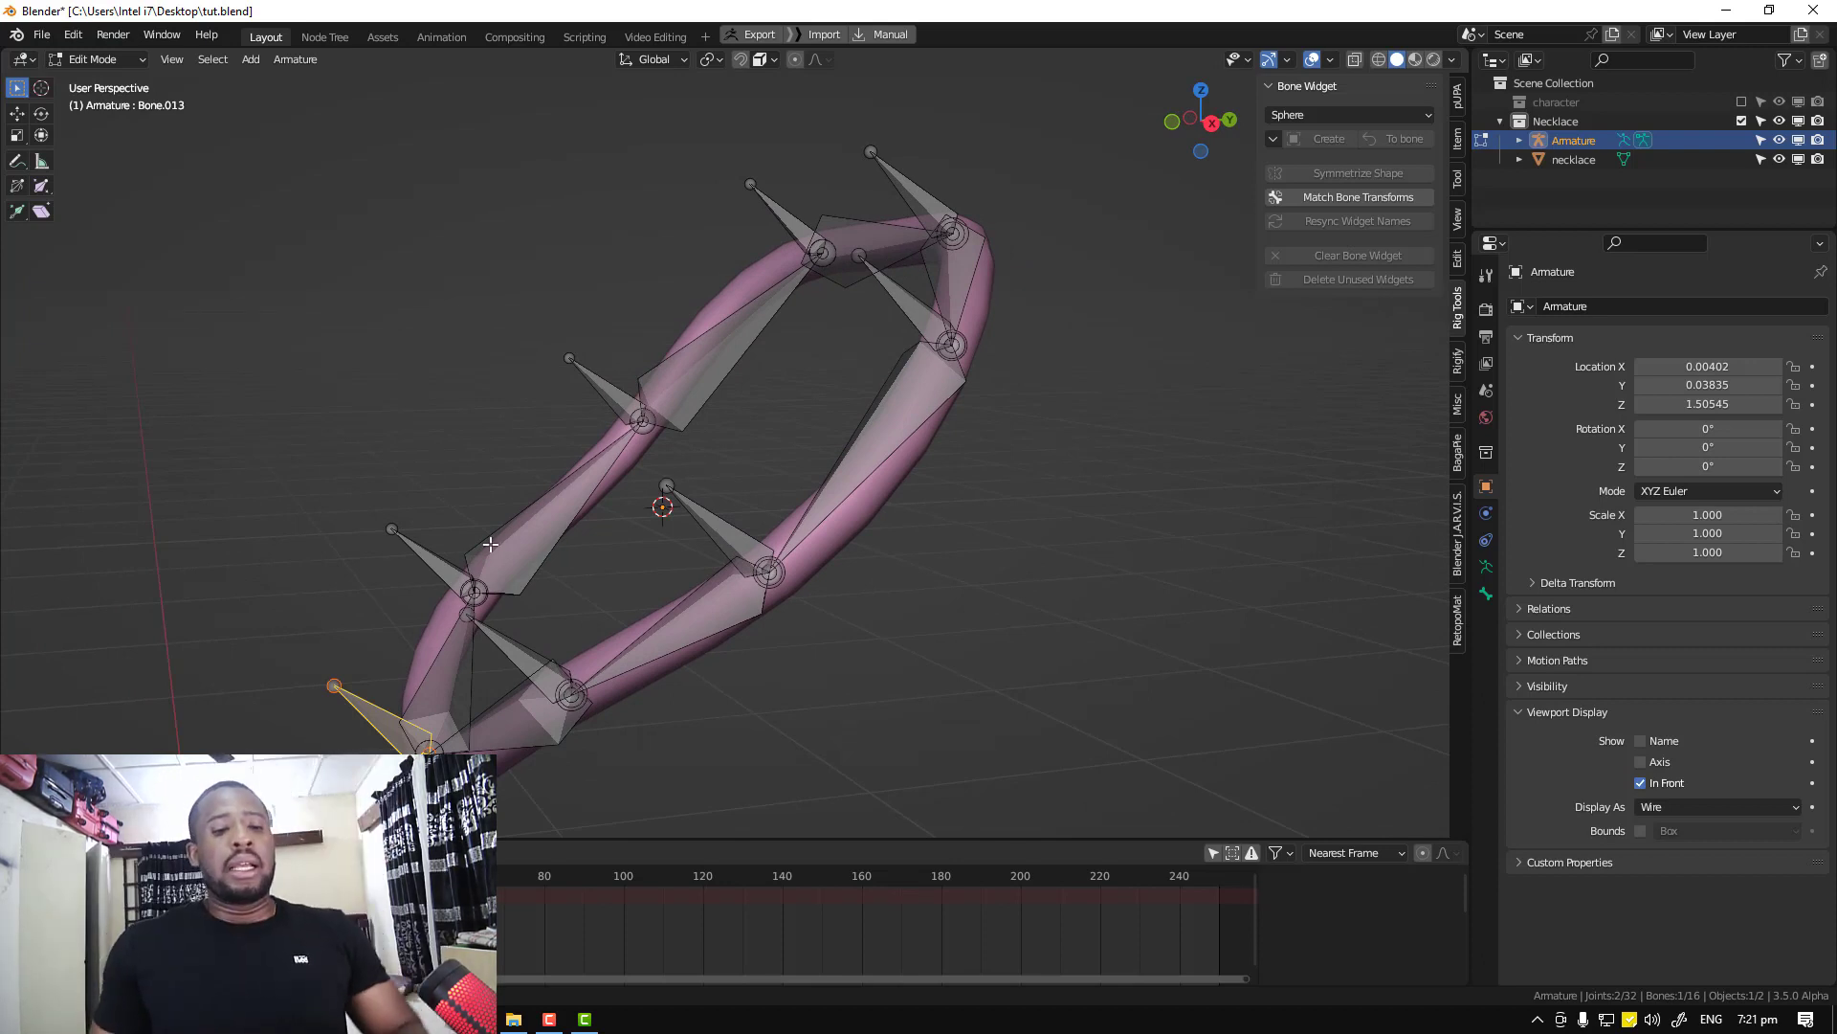
left_click(439, 571, "shift")
left_click(593, 397, "shift")
left_click(764, 210, "shift")
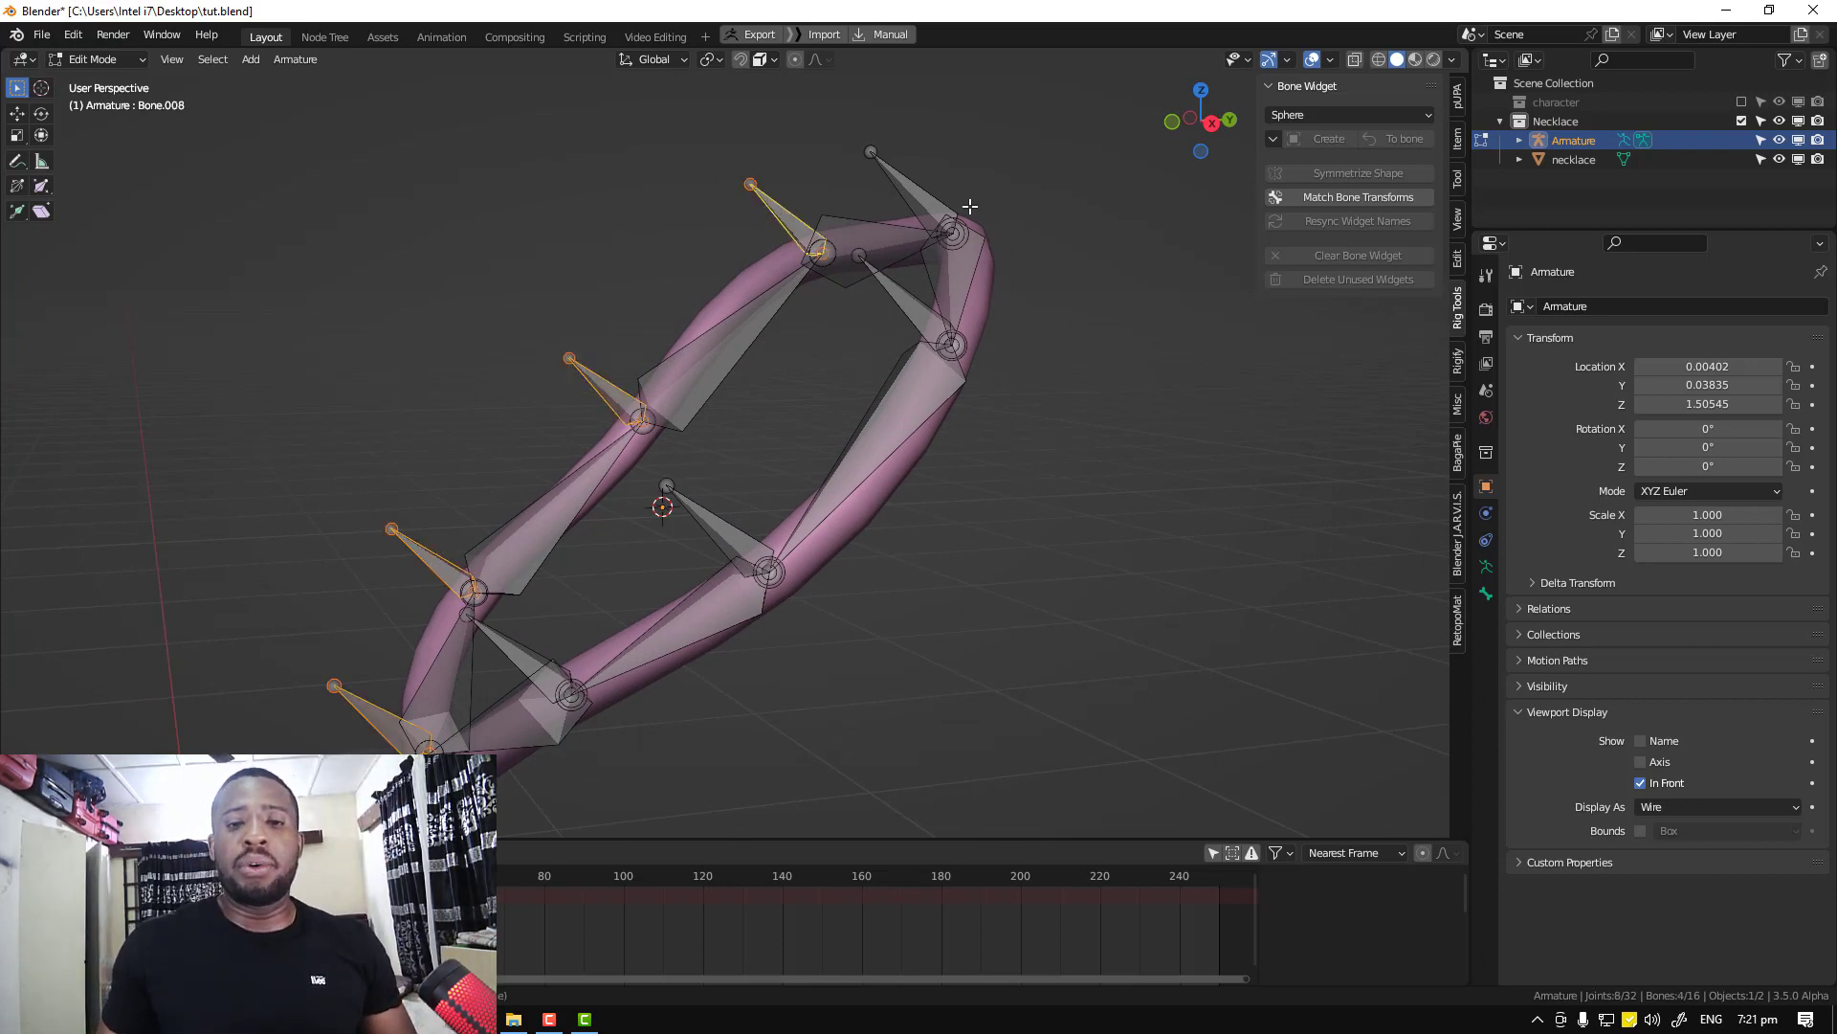
left_click(911, 192, "shift")
left_click(900, 295, "shift")
left_click(730, 533, "shift")
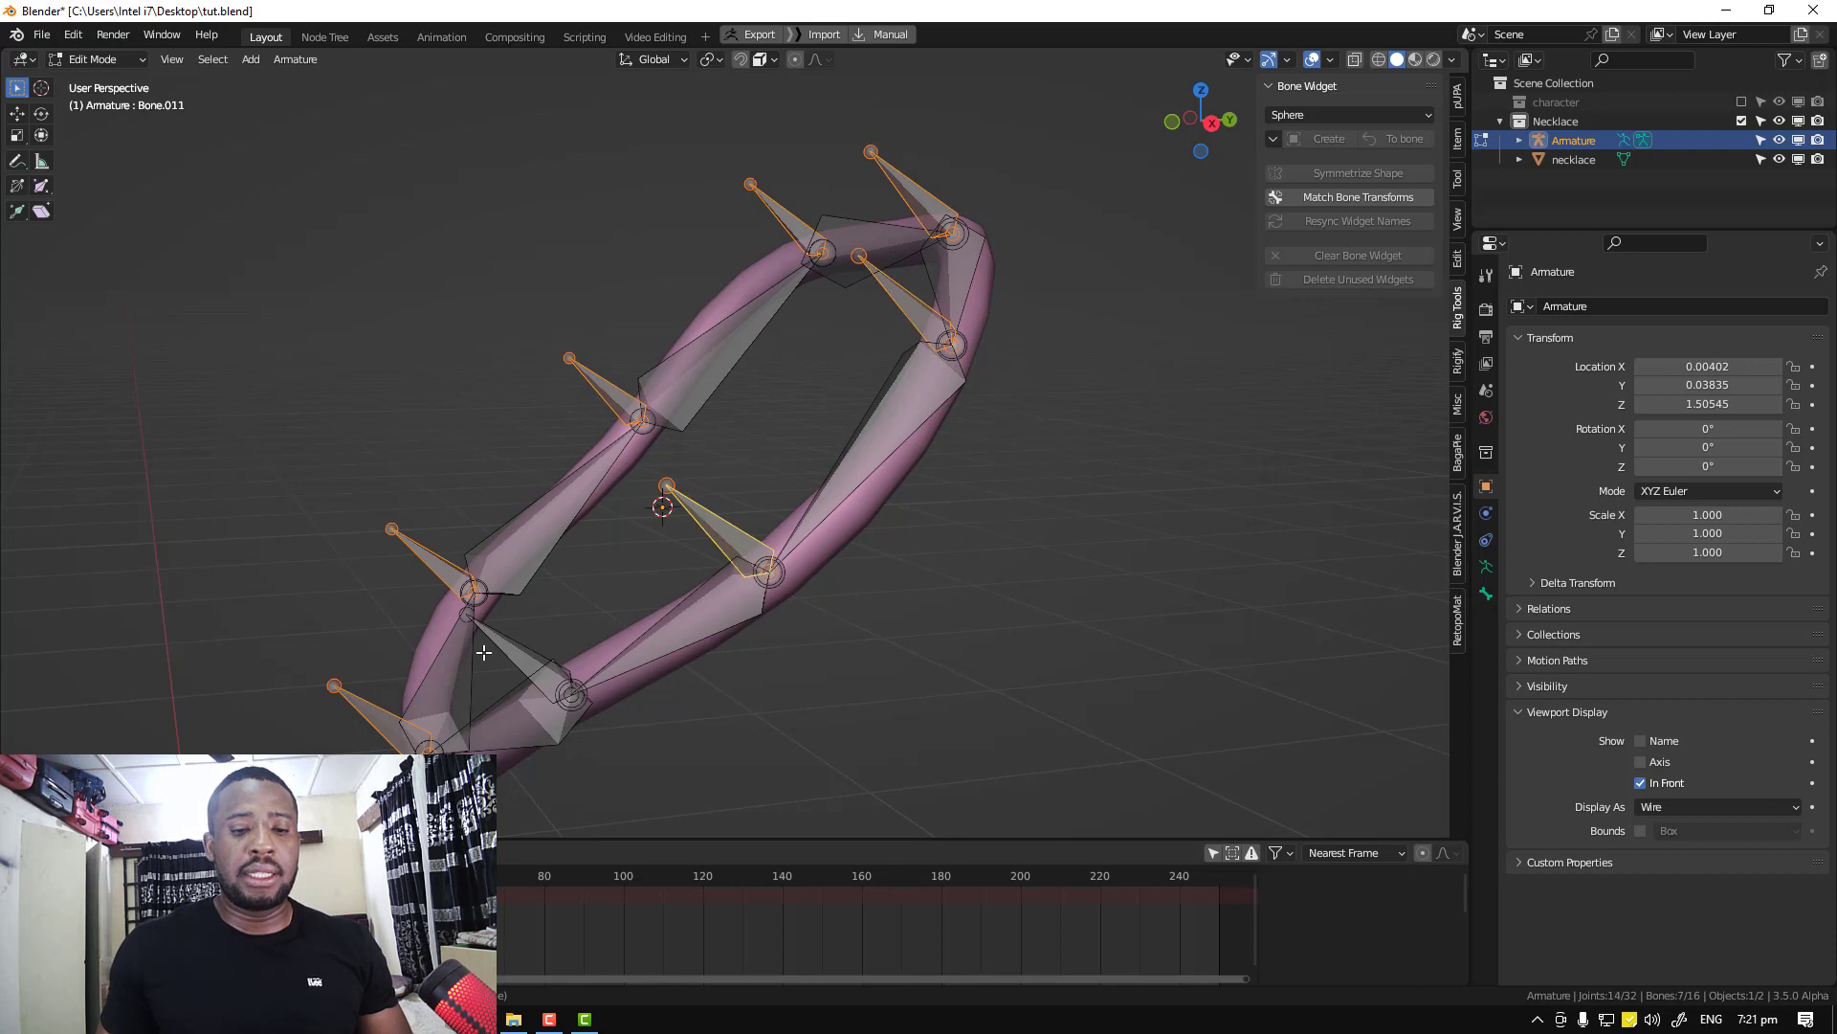
left_click(510, 643, "shift")
key("x")
left_click(1094, 540)
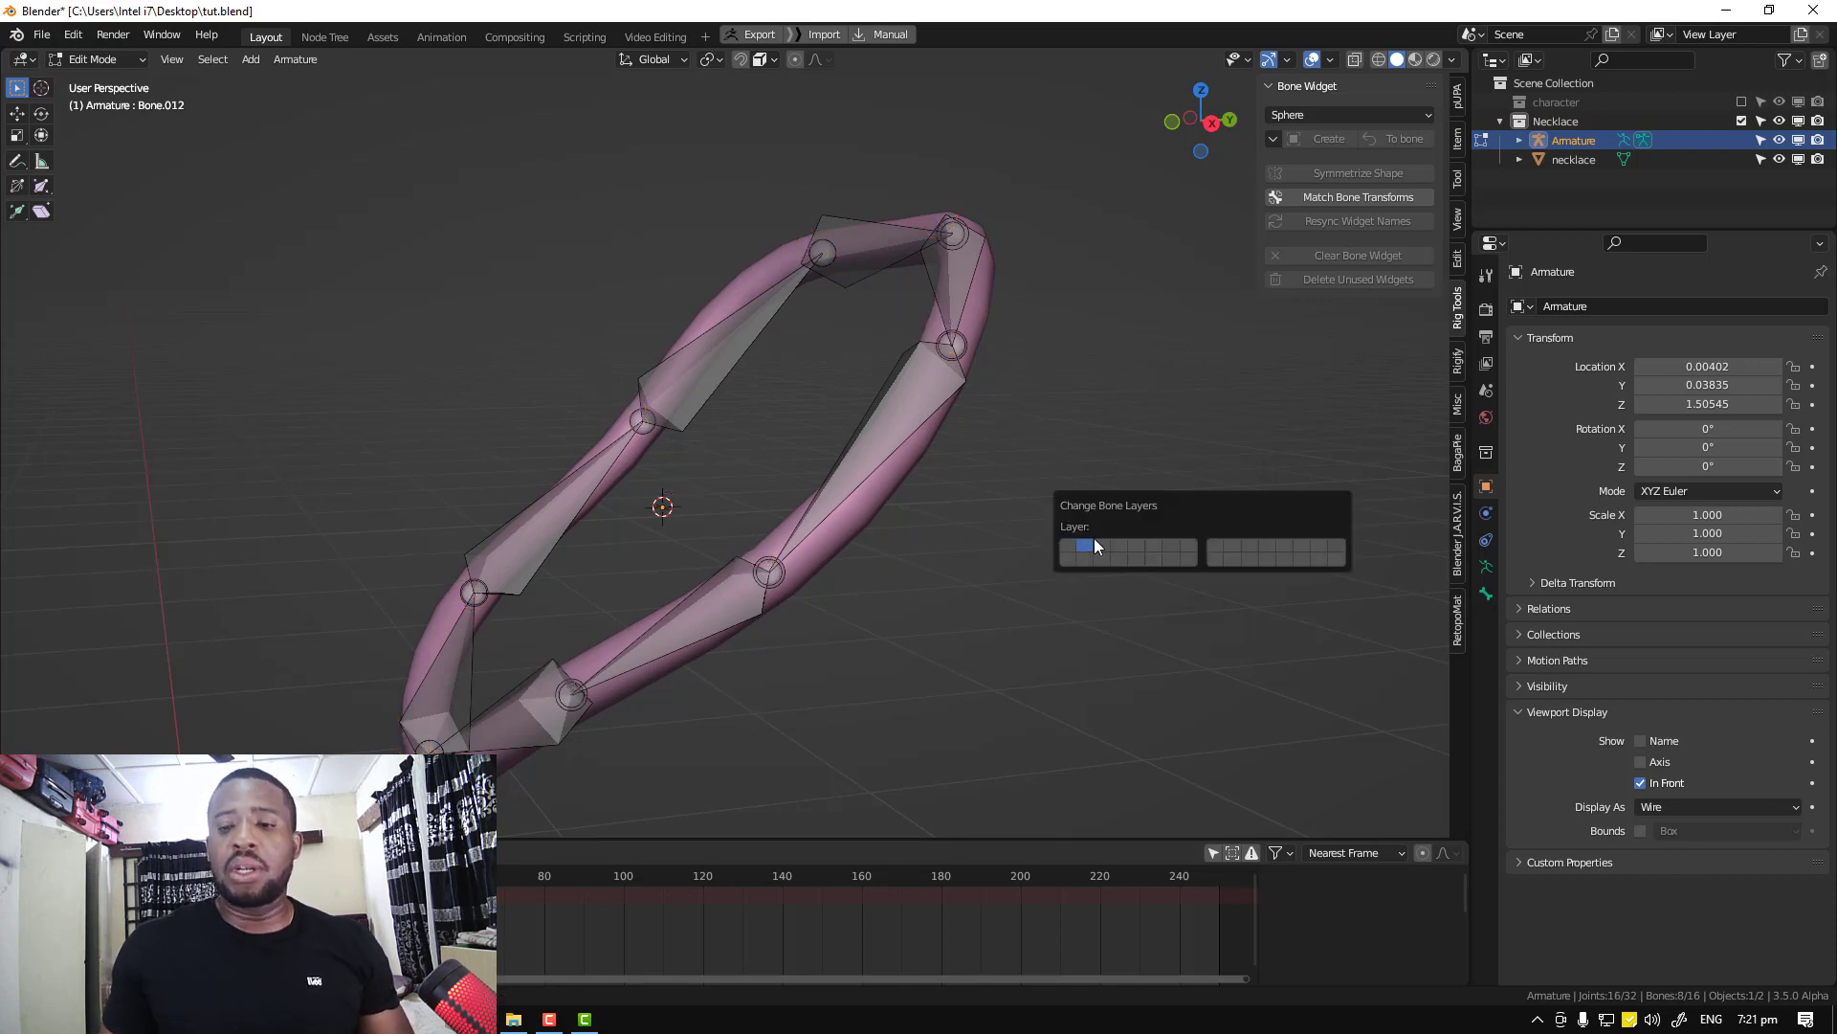
Switch the armature's visible layer between the first and second to view the ring bones and control bones separately
left_click(1486, 566)
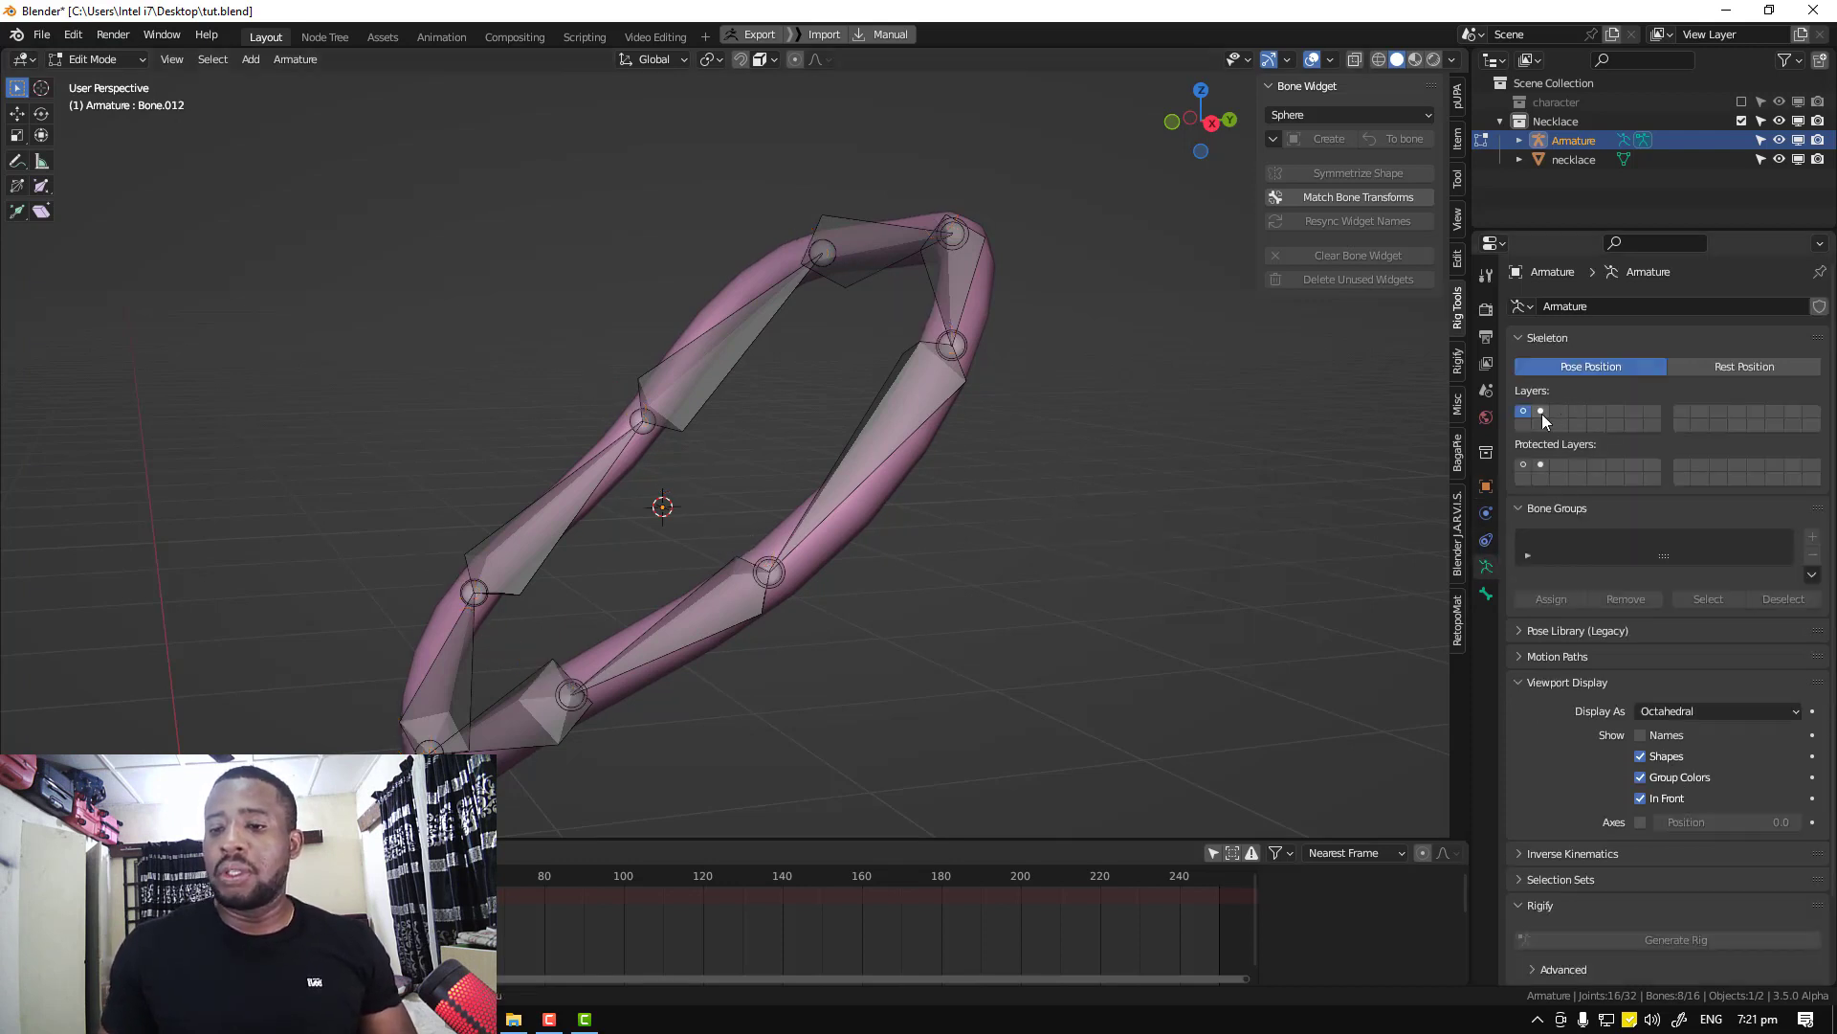
left_click(1541, 413)
middle_click_drag(810, 388, 1013, 385)
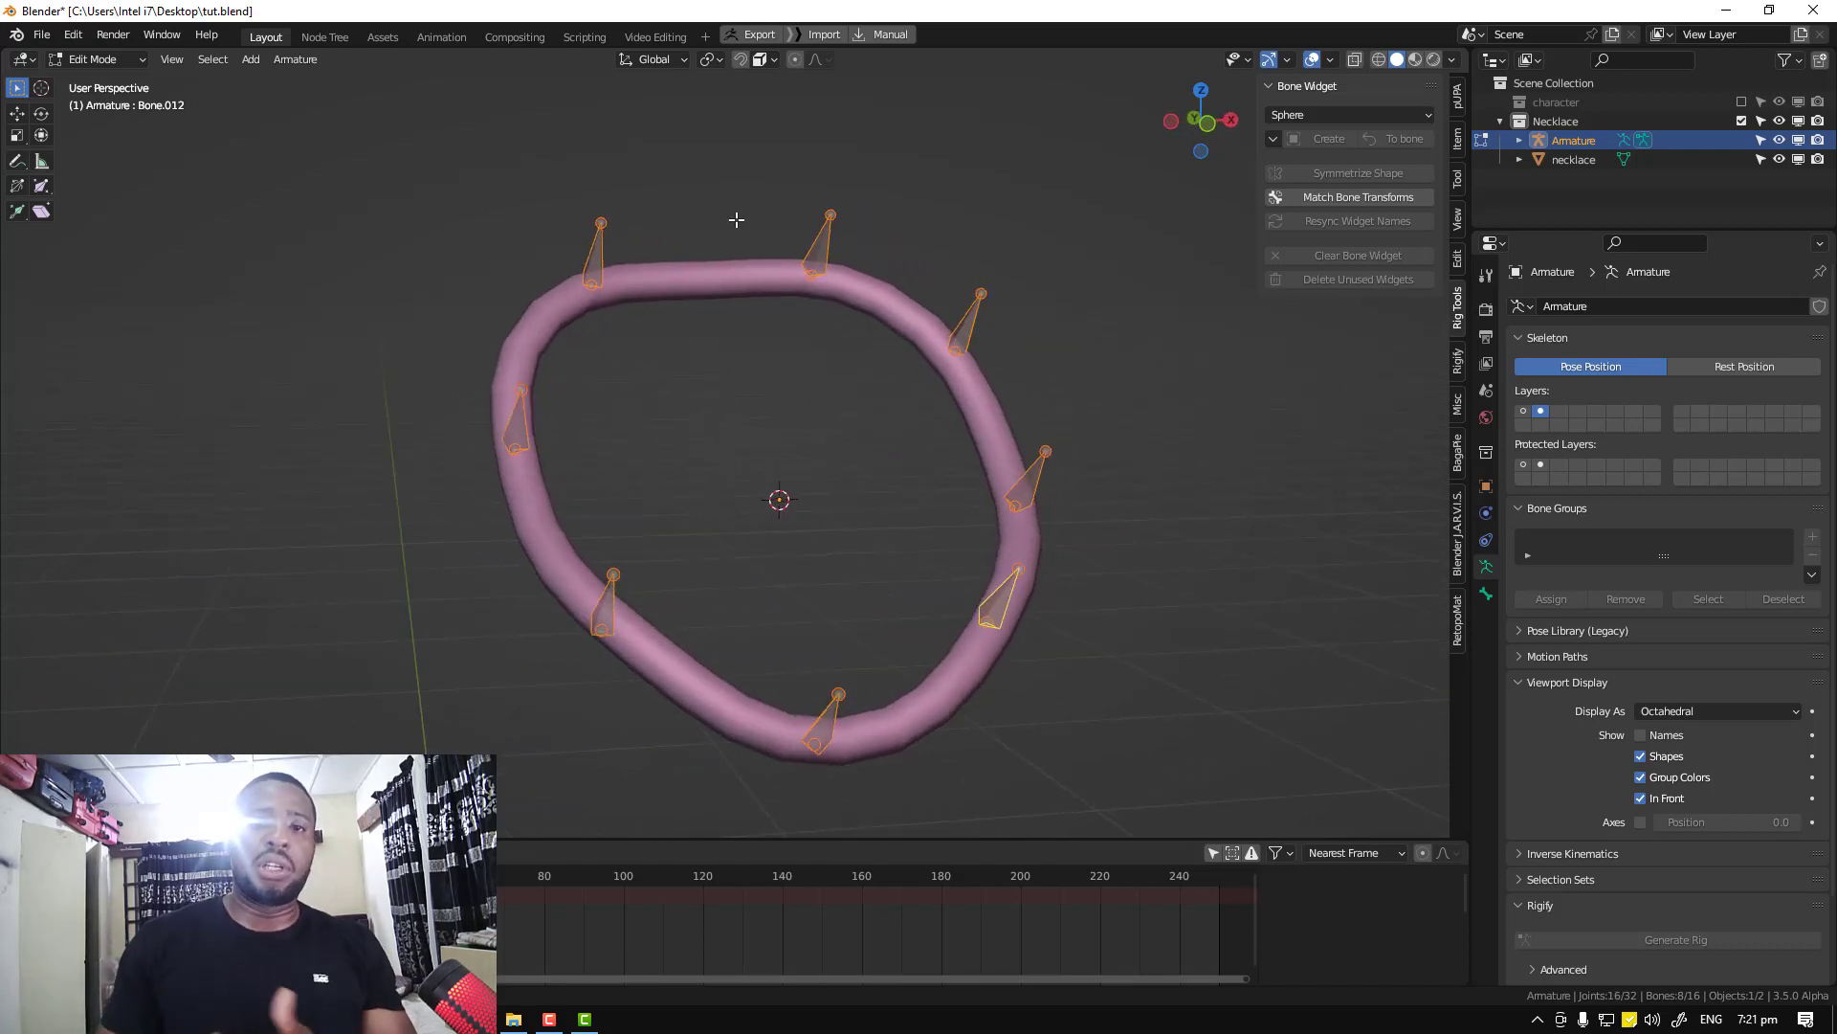
left_click(1523, 411)
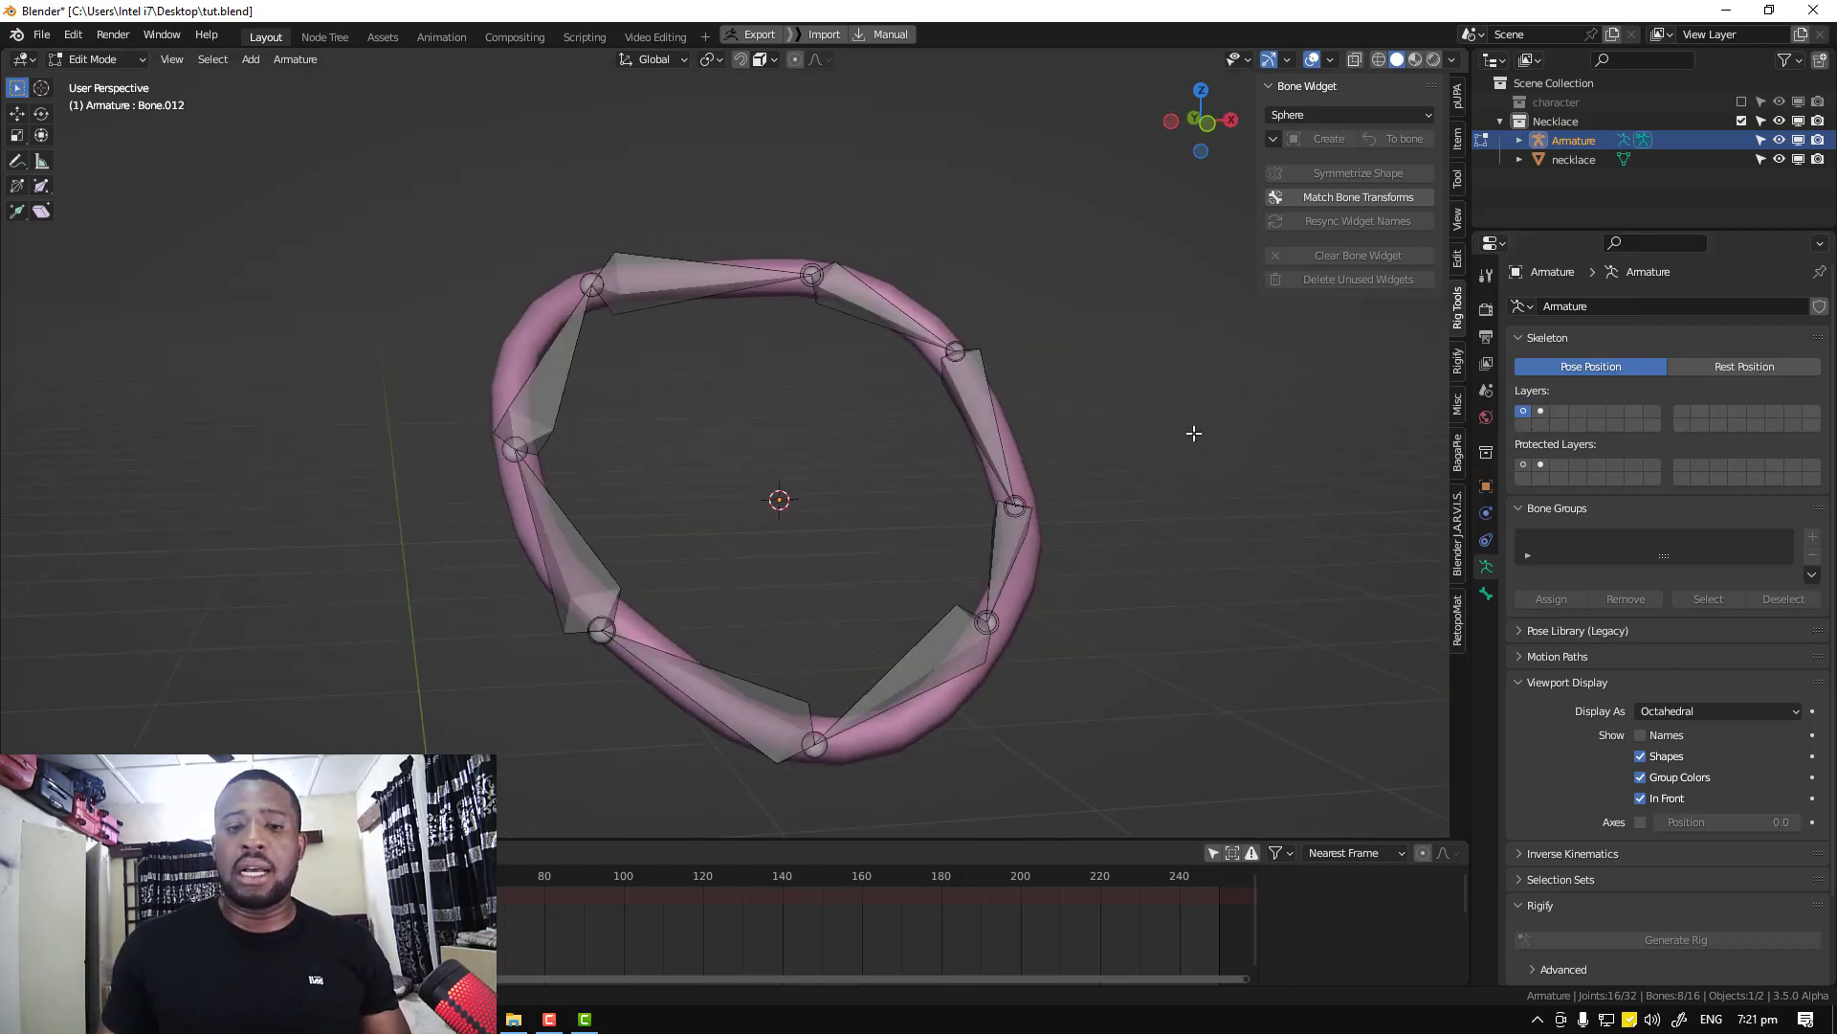
middle_click_drag(955, 456, 1602, 438)
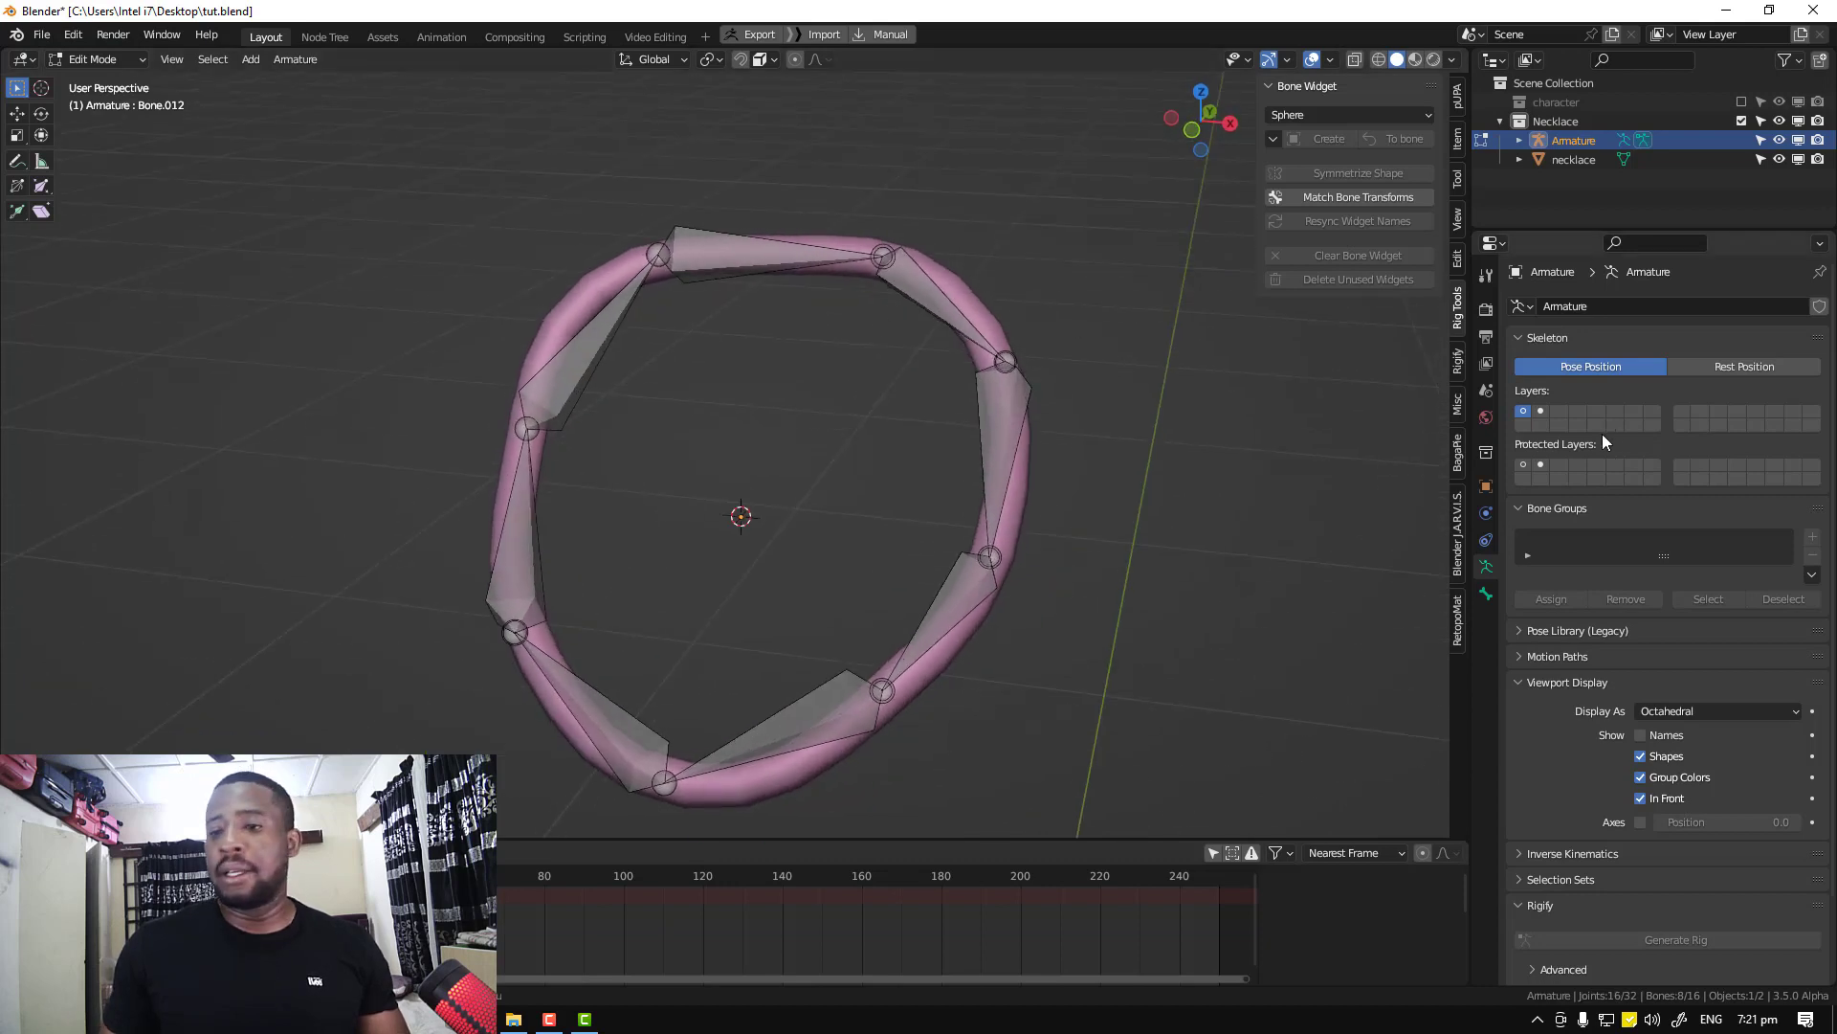
left_click(1542, 413)
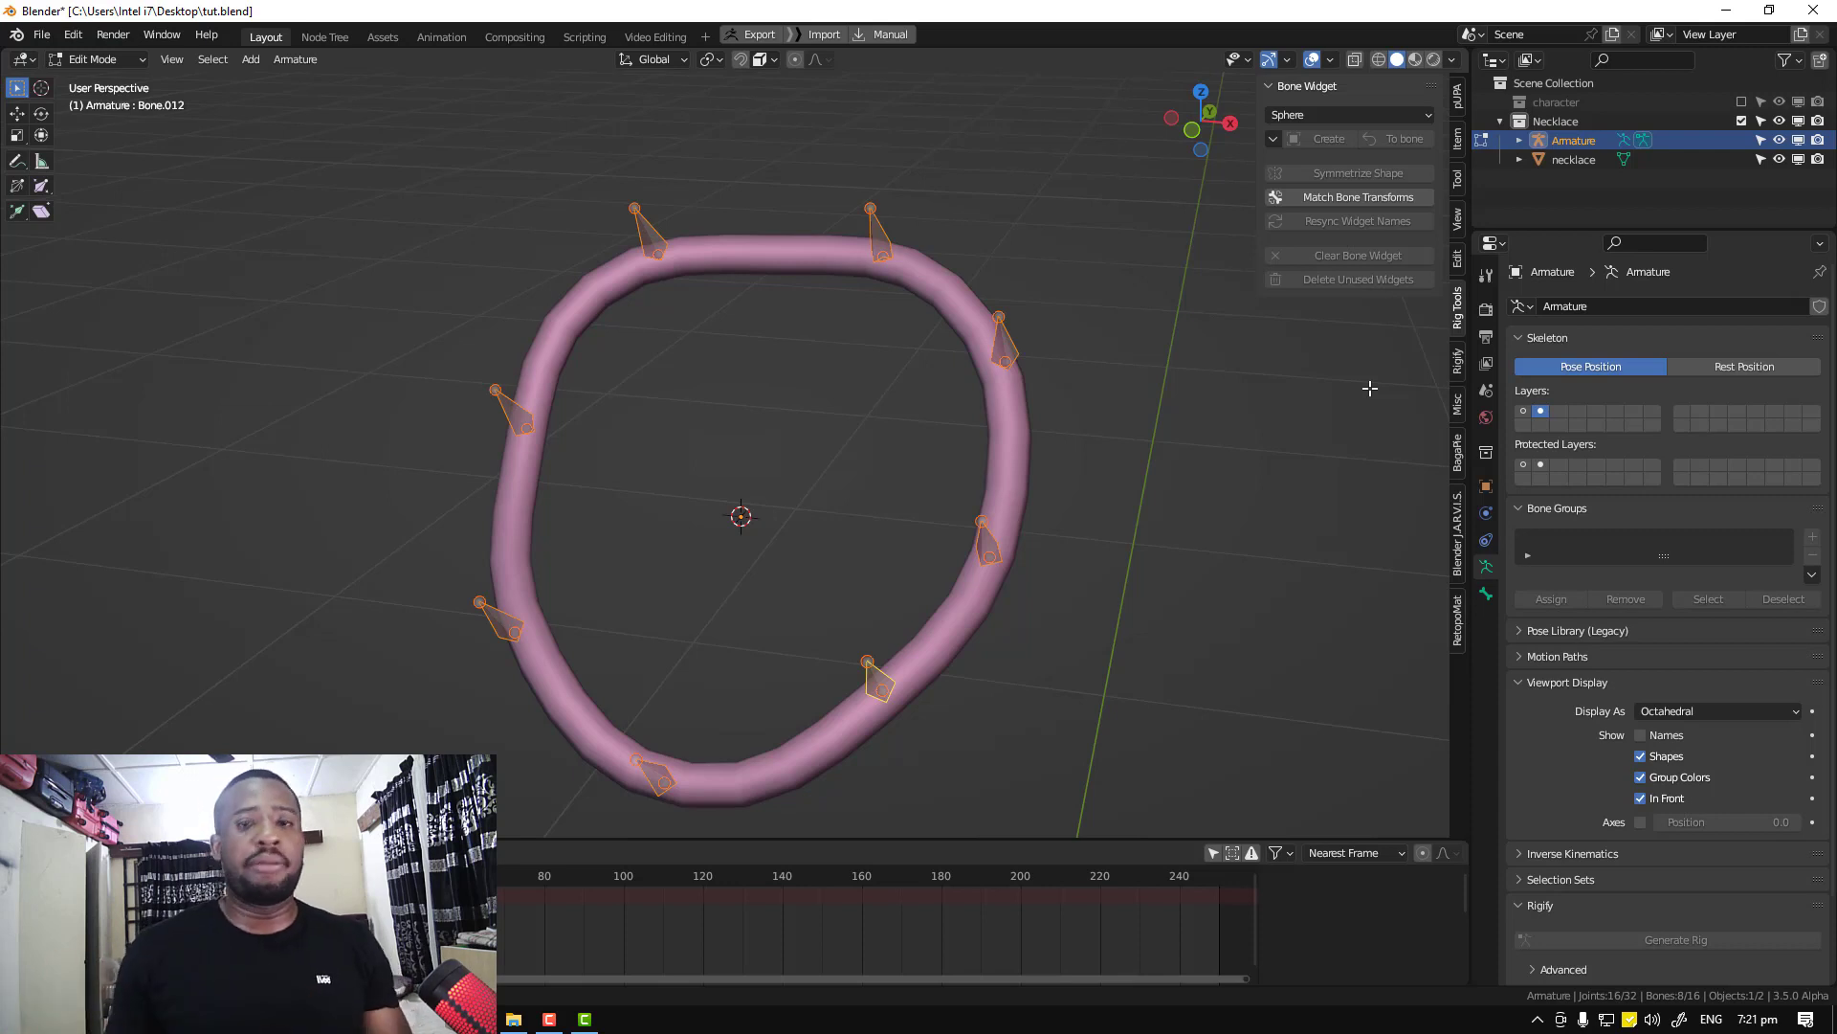
middle_click_drag(1024, 441, 1038, 440)
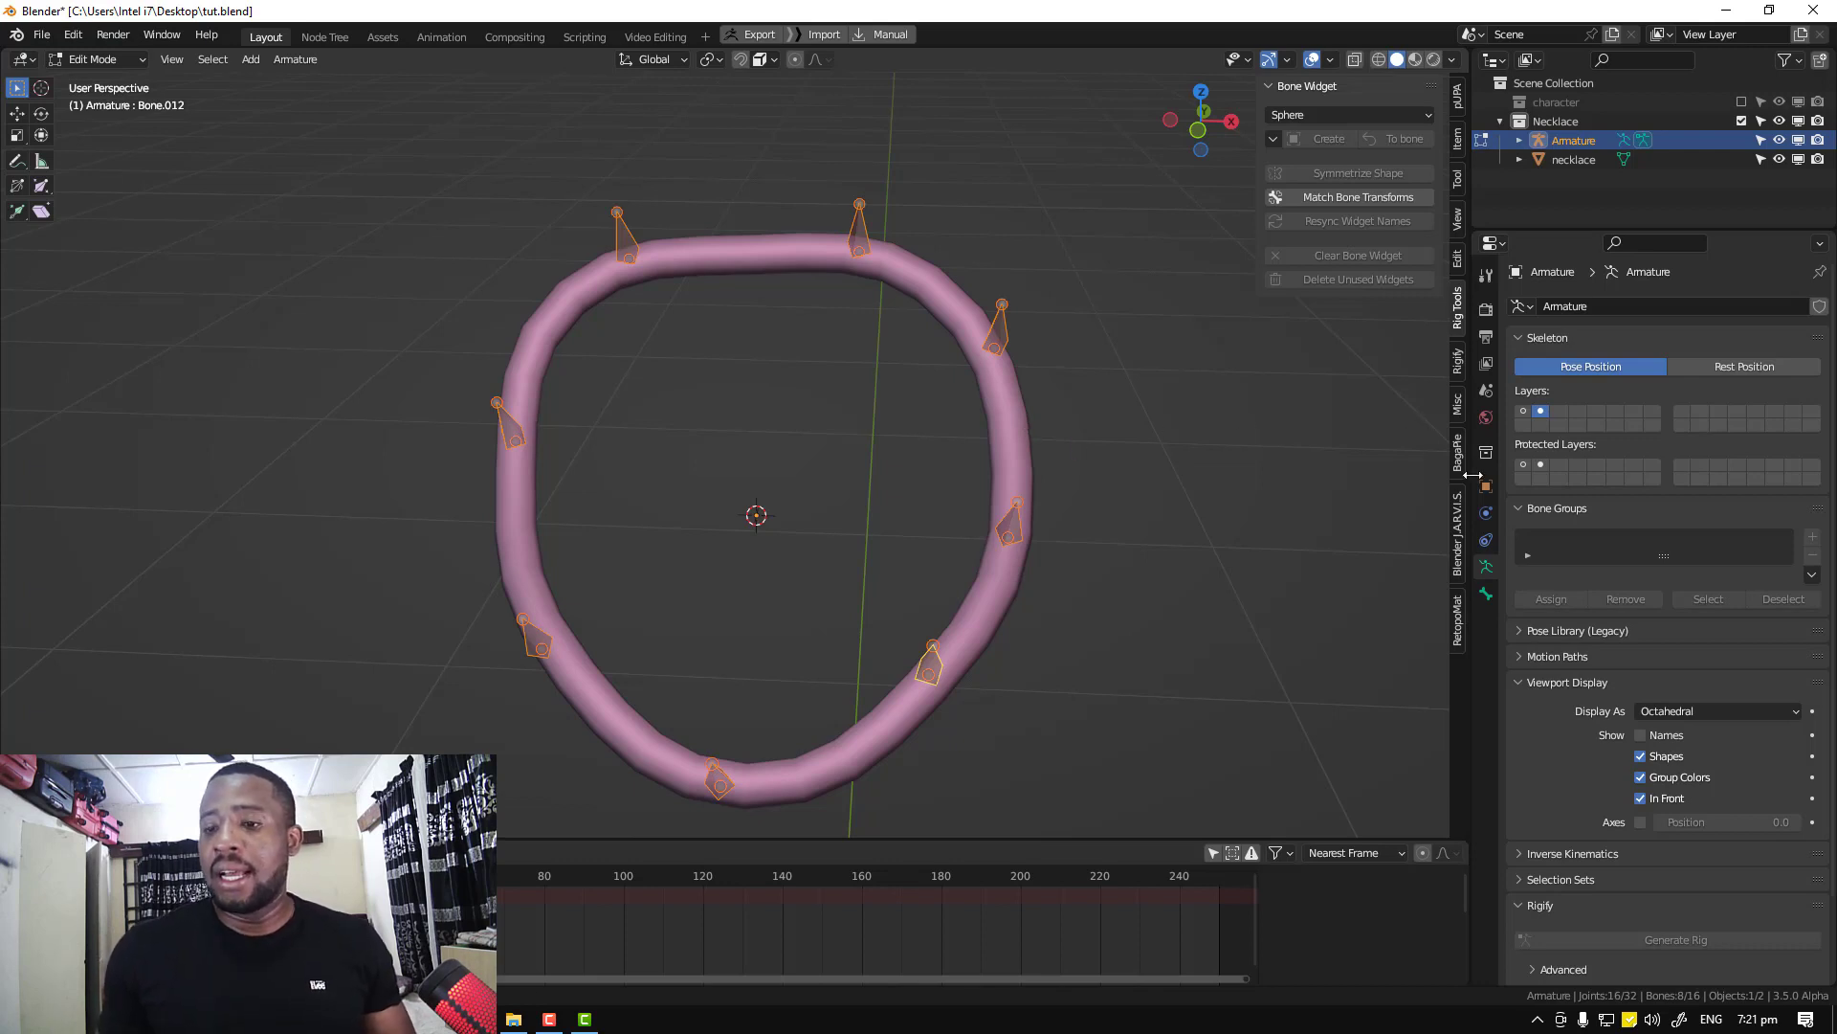
middle_click_drag(935, 414, 670, 441)
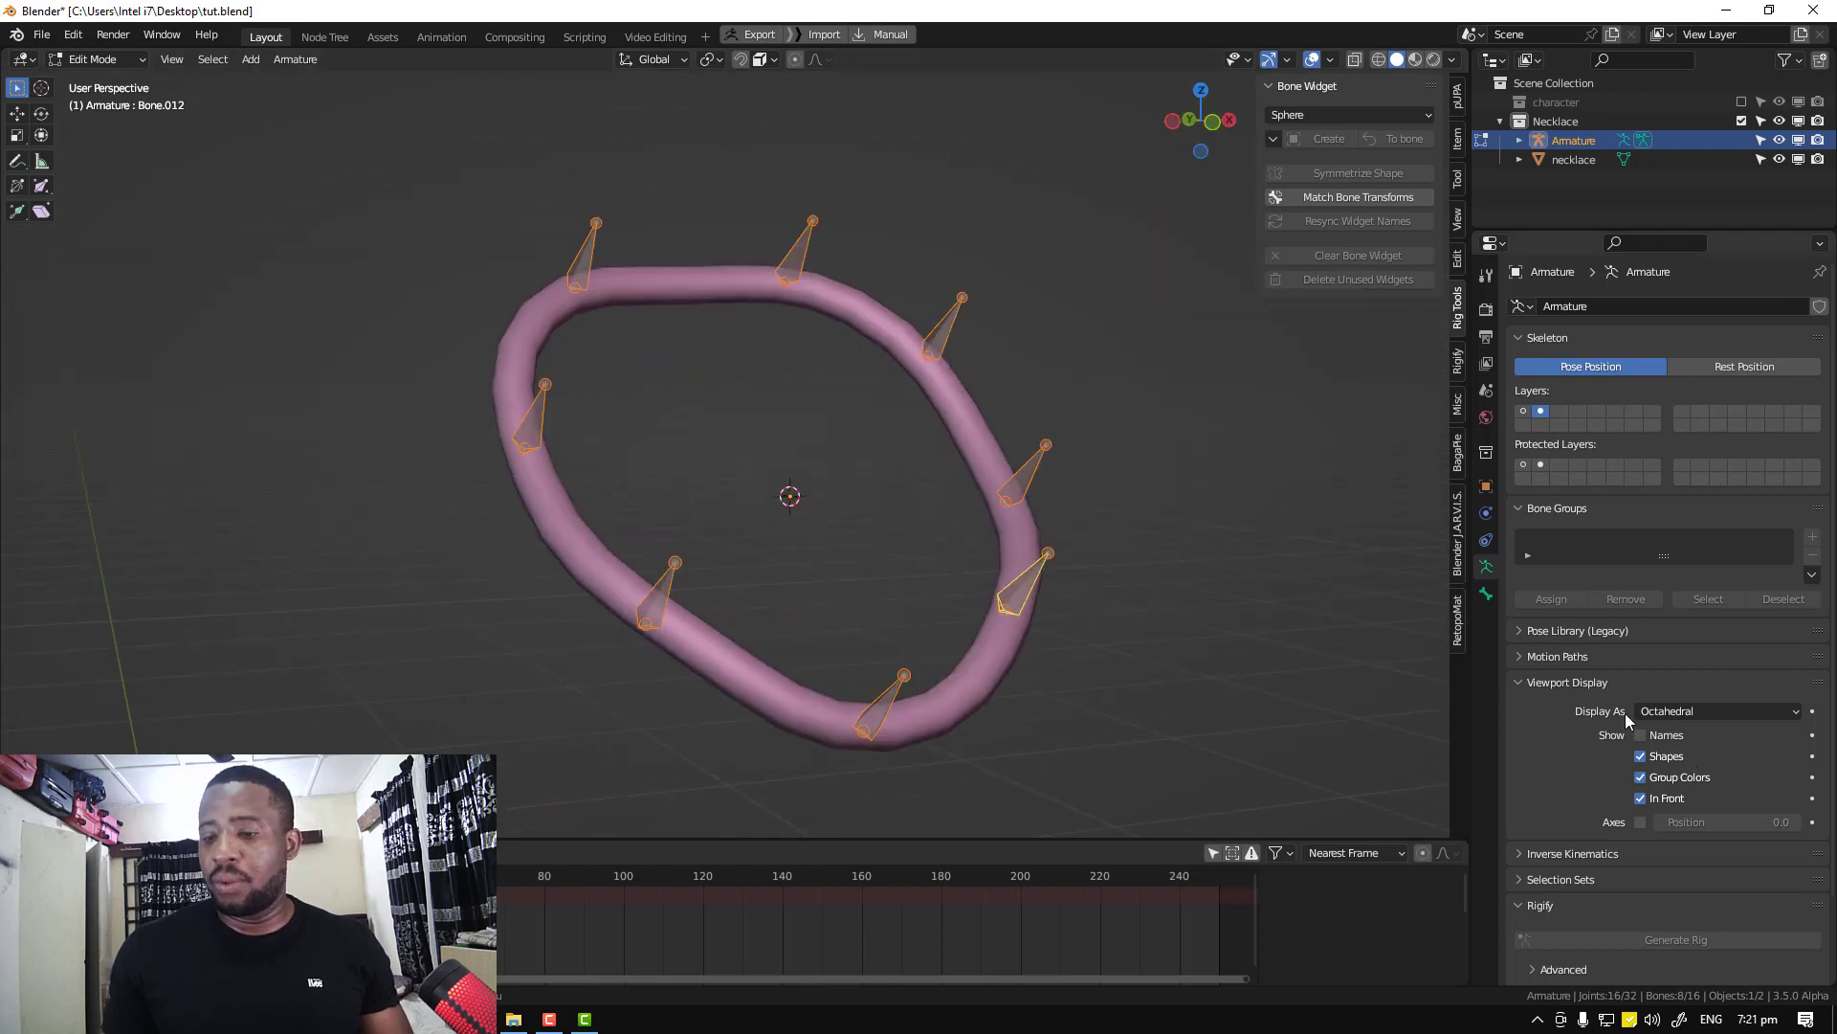
Inspect the Deform setting in the bone properties for the control bones, selecting them individually and all together
left_click(1486, 594)
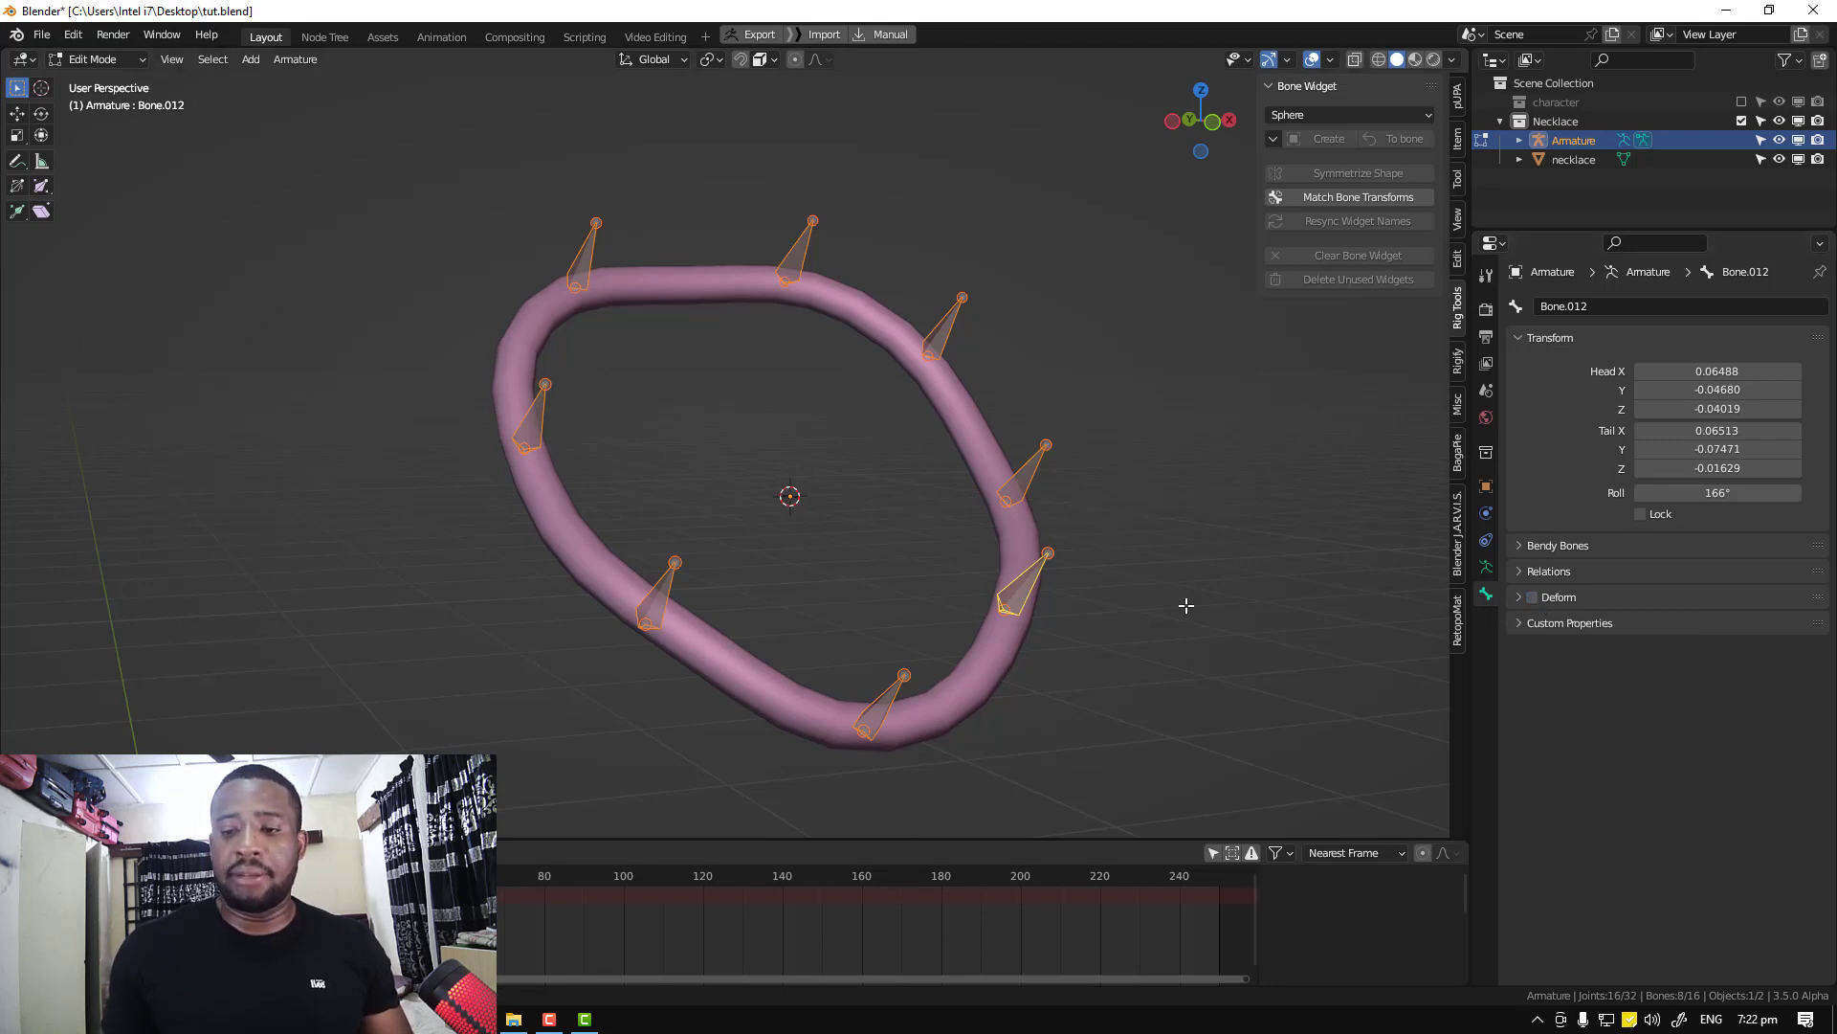
middle_click_drag(1053, 571, 1019, 586)
left_click(1012, 587)
left_click(1041, 462)
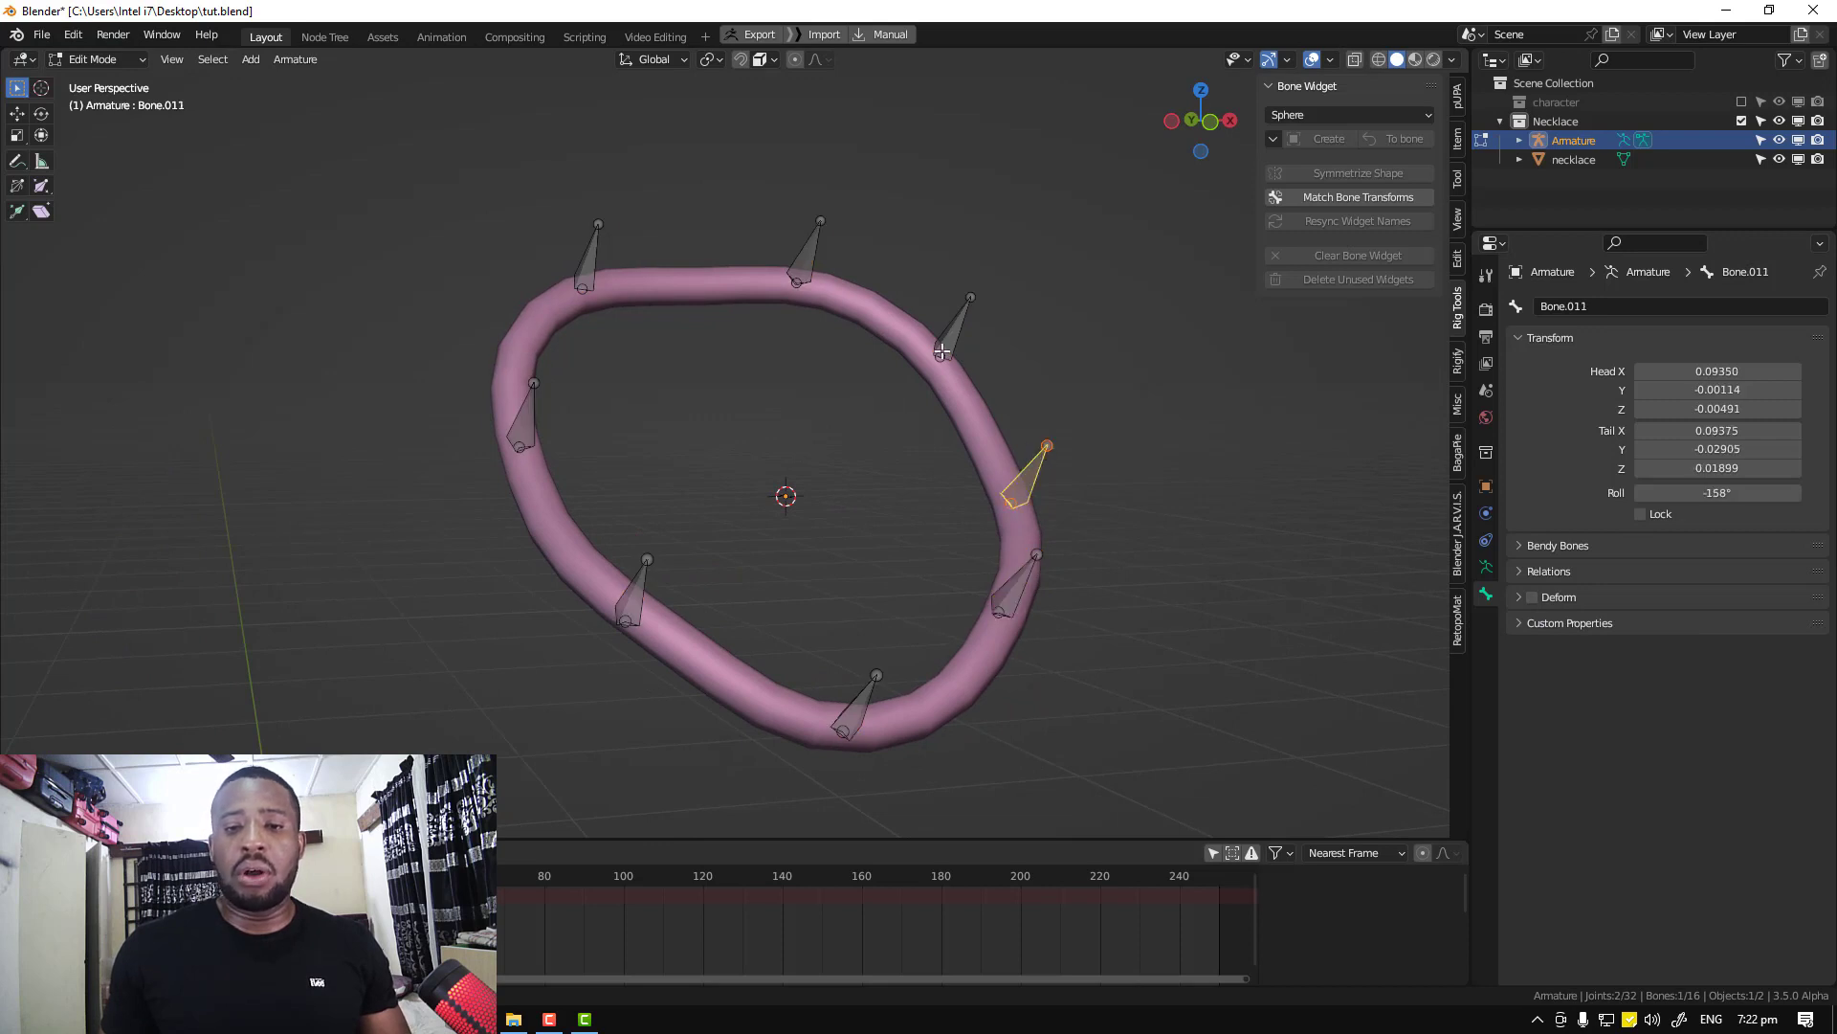
left_click(954, 328)
left_click(812, 266)
left_click(598, 251)
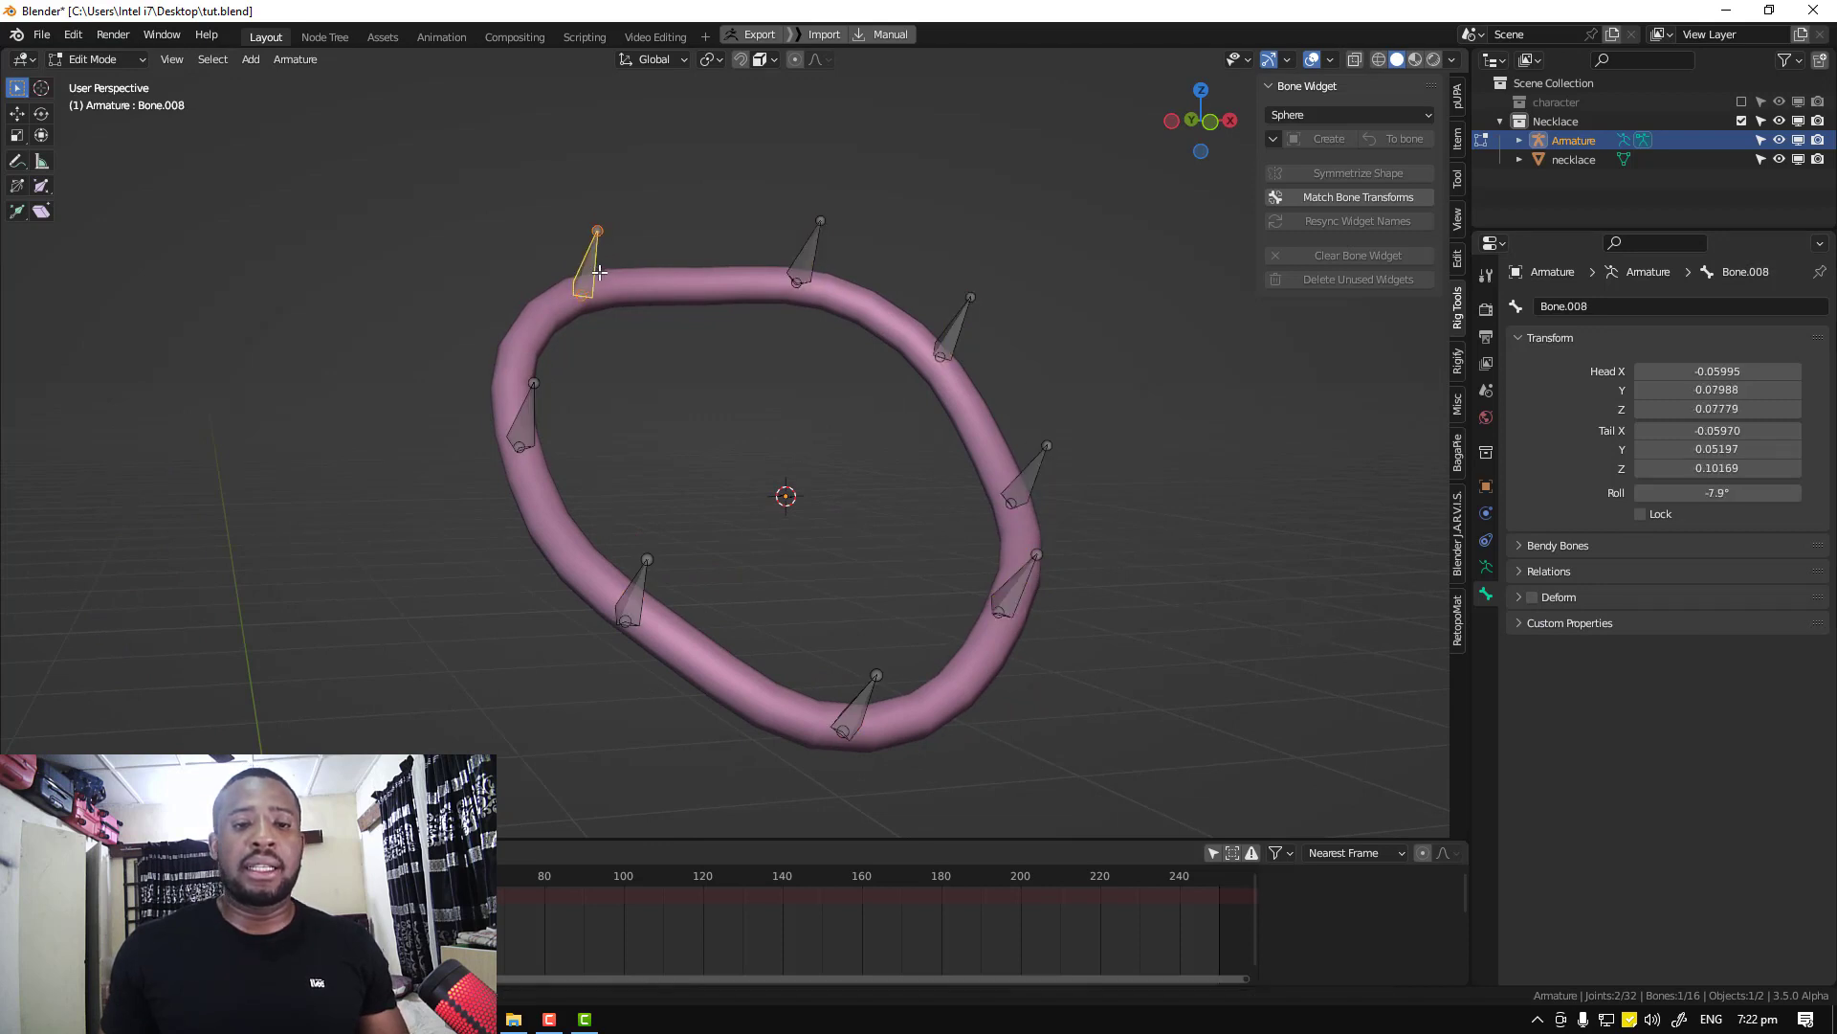
middle_click_drag(670, 305, 741, 264)
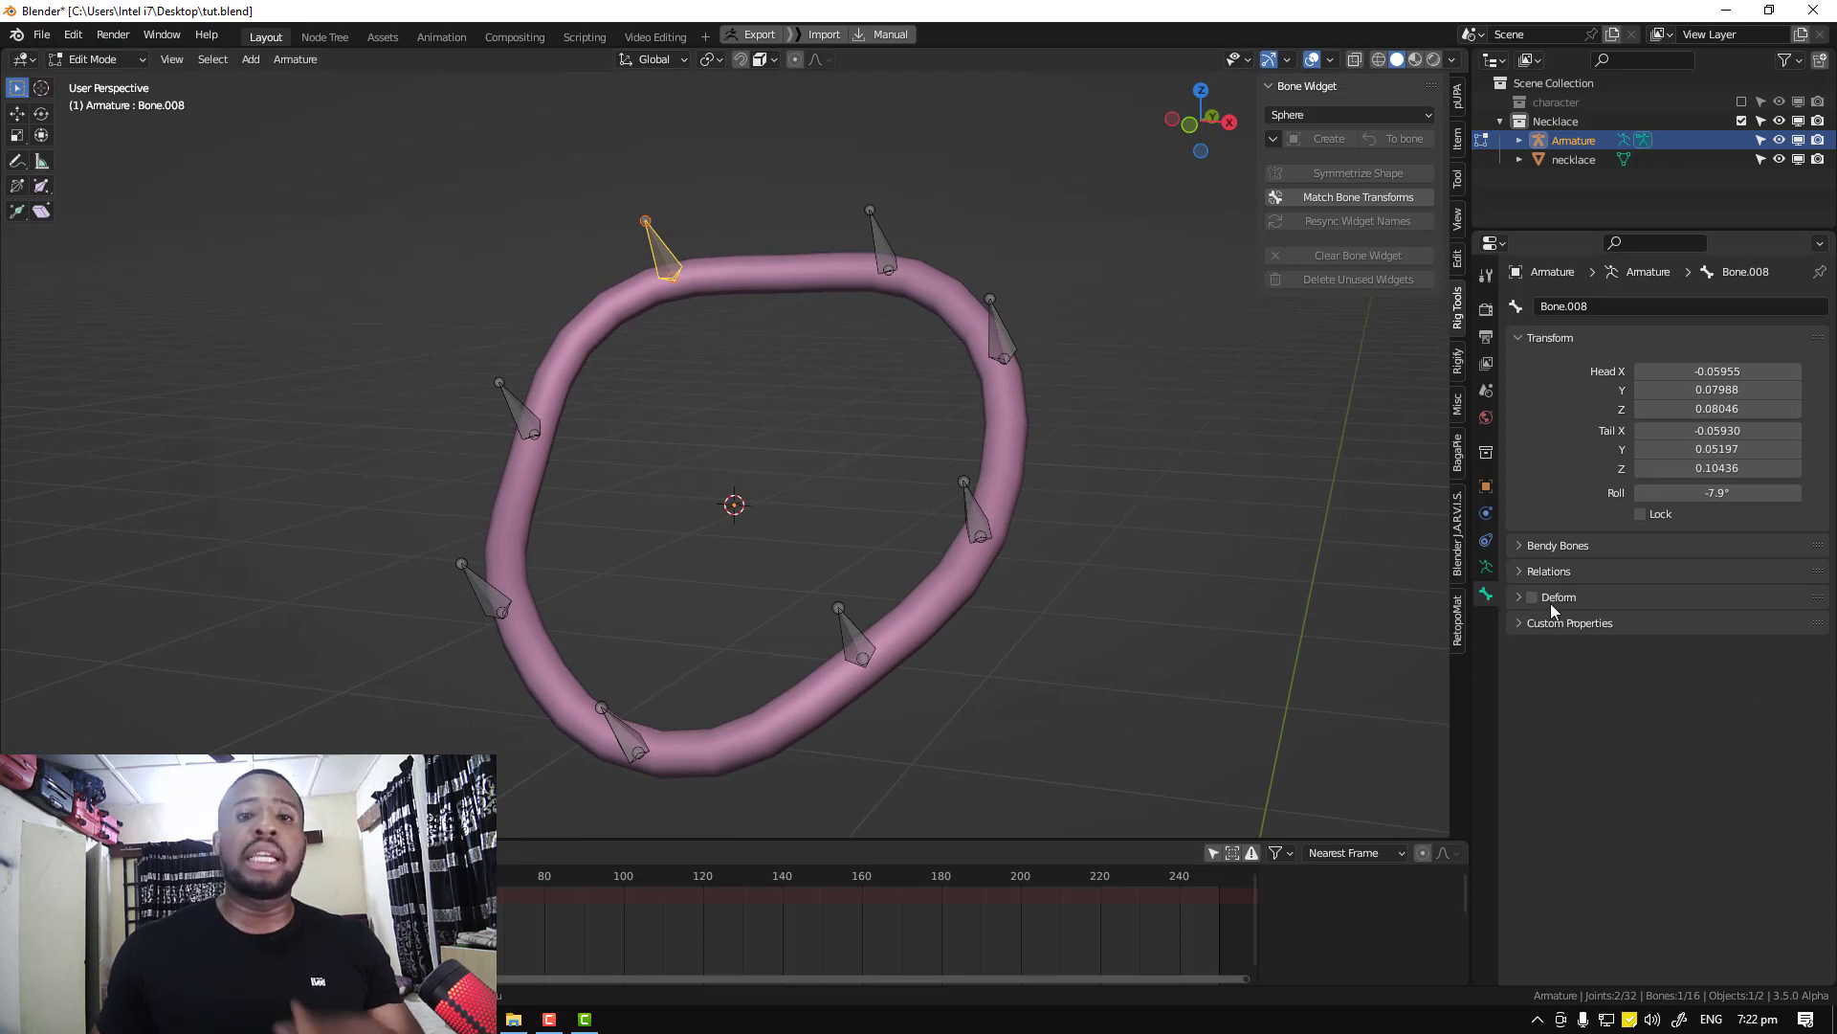
mouse_move(798, 468)
middle_mouse_down()
mouse_move(766, 459)
mouse_move(794, 450)
middle_mouse_up()
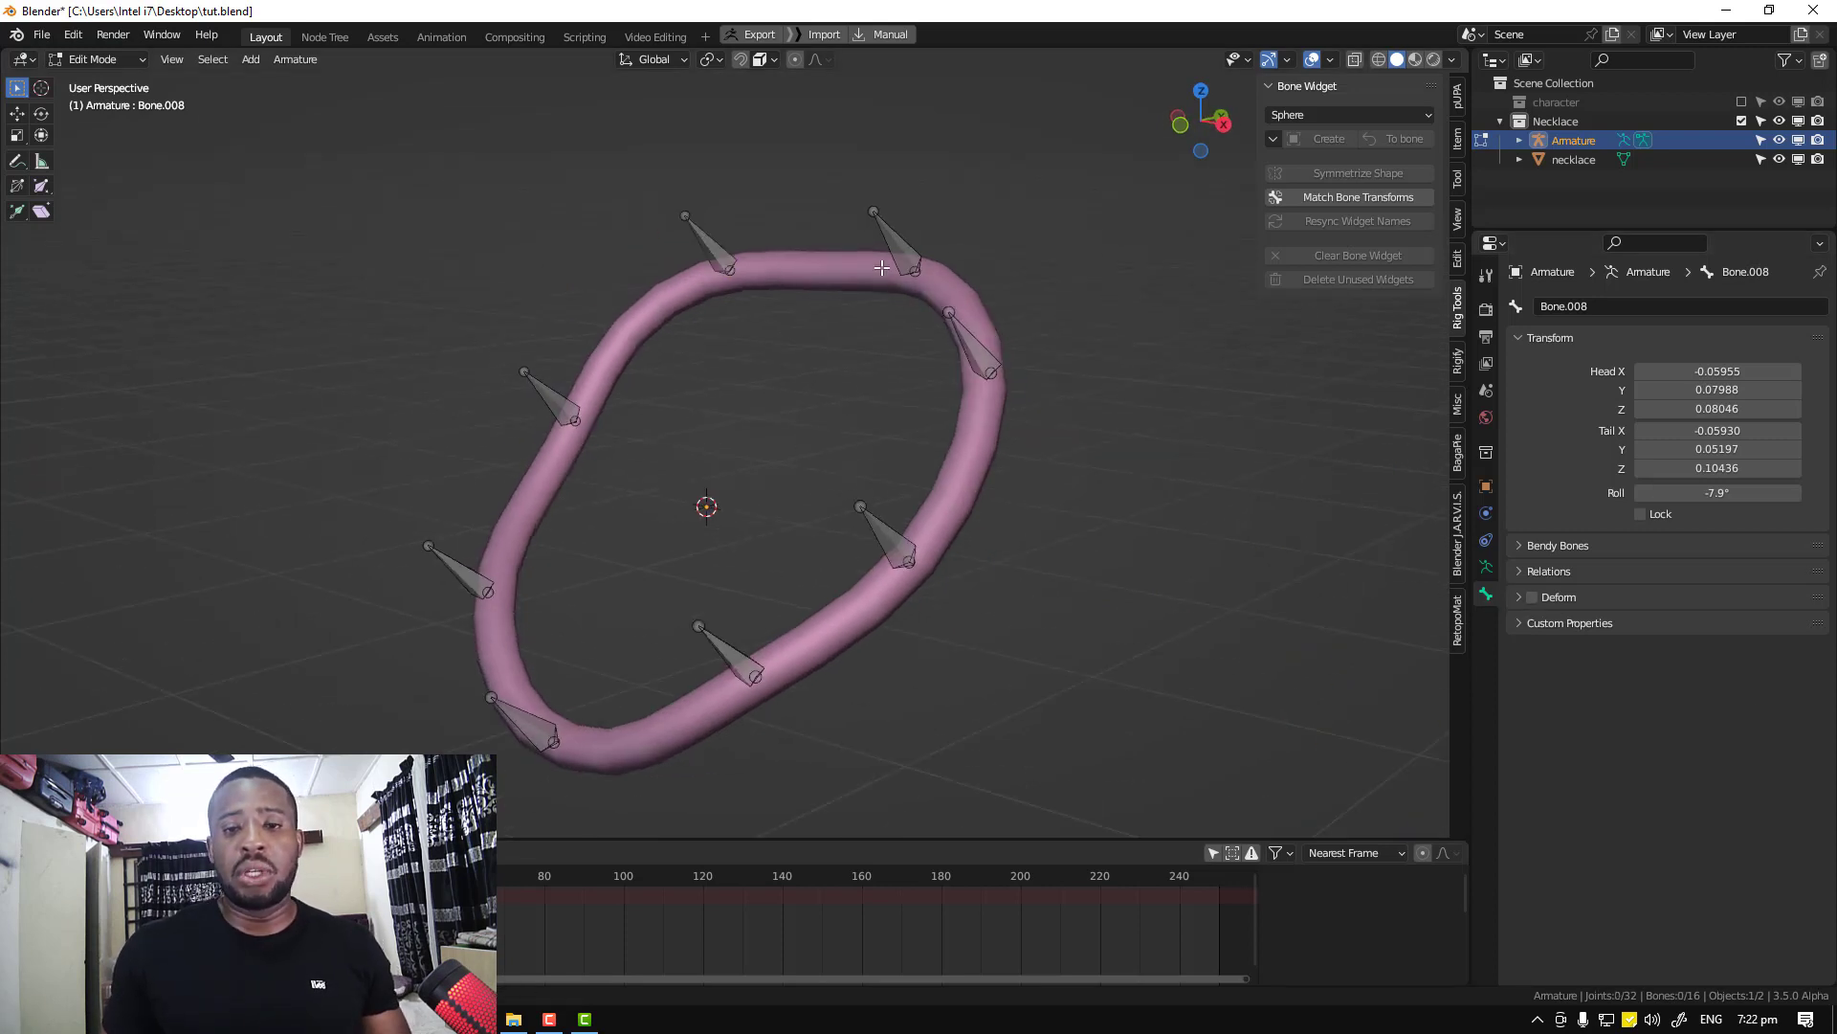
left_click(907, 255)
key("a")
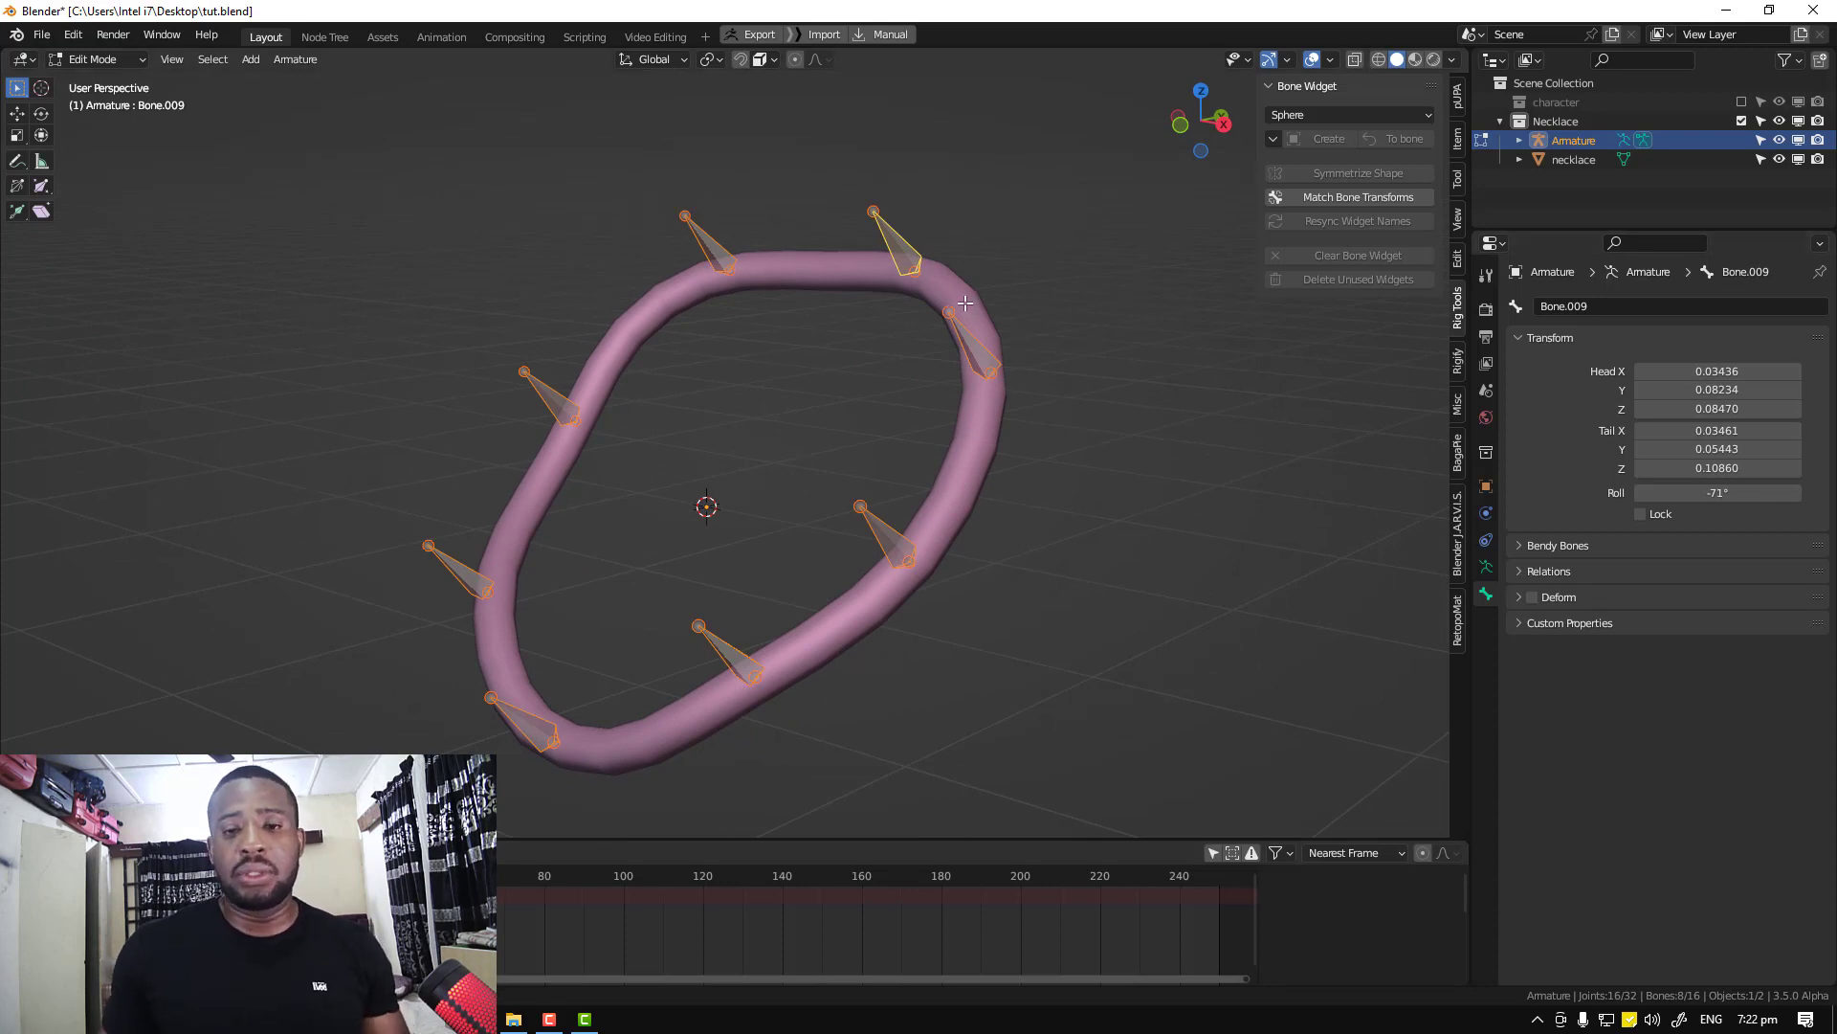
middle_click_drag(956, 287, 1063, 295)
left_click(1073, 317)
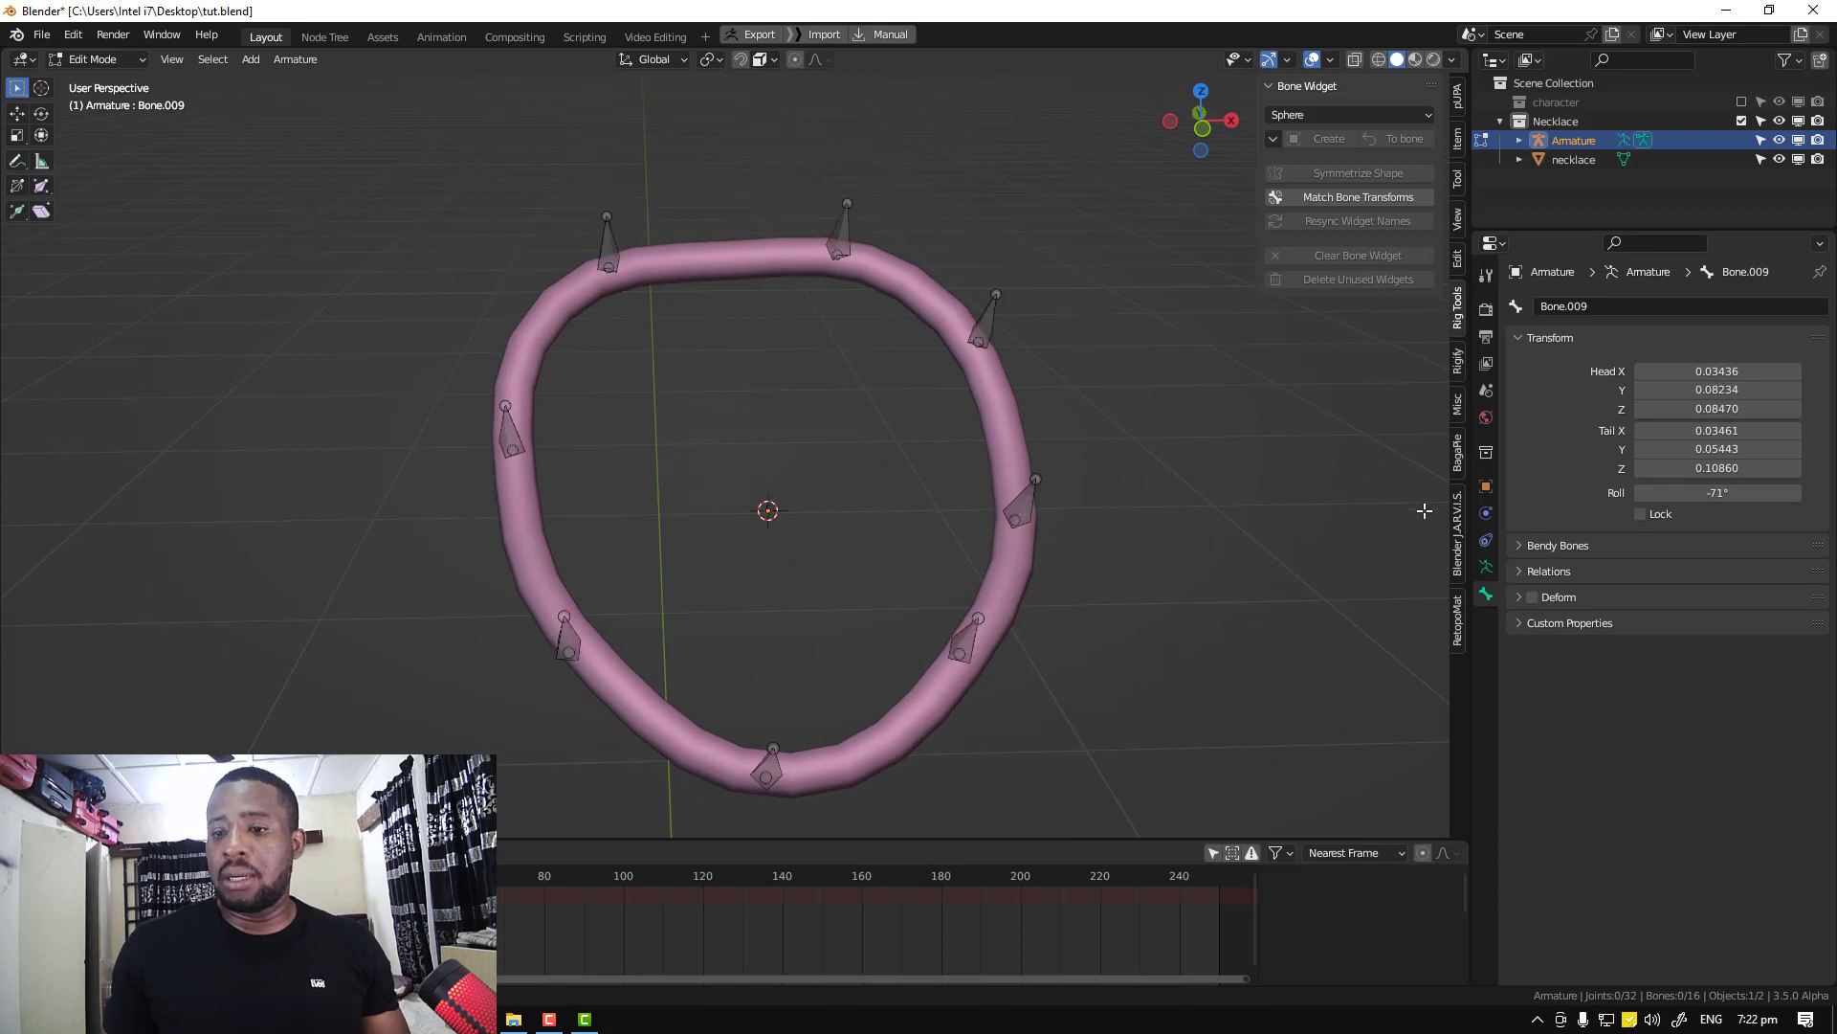
Show the first and second armature layers together and view the necklace from the front
left_click(1486, 566)
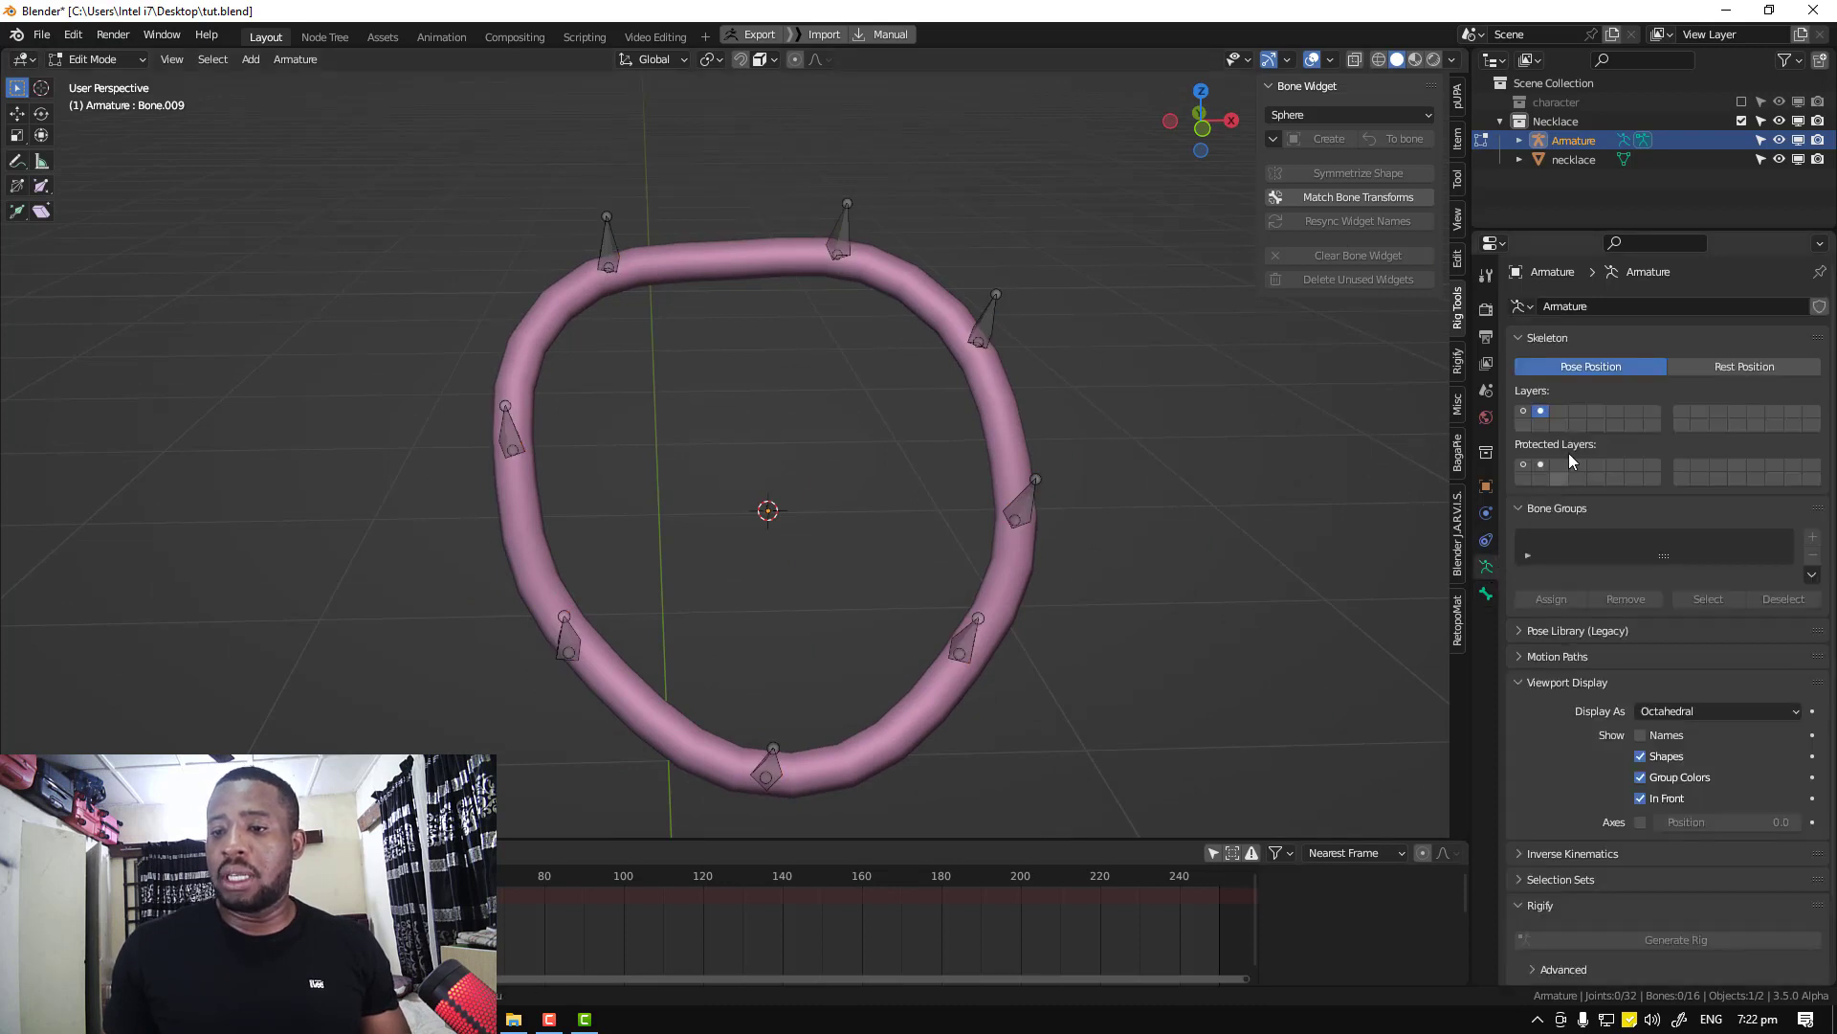
left_click(1522, 412, "shift")
key("KP_1")
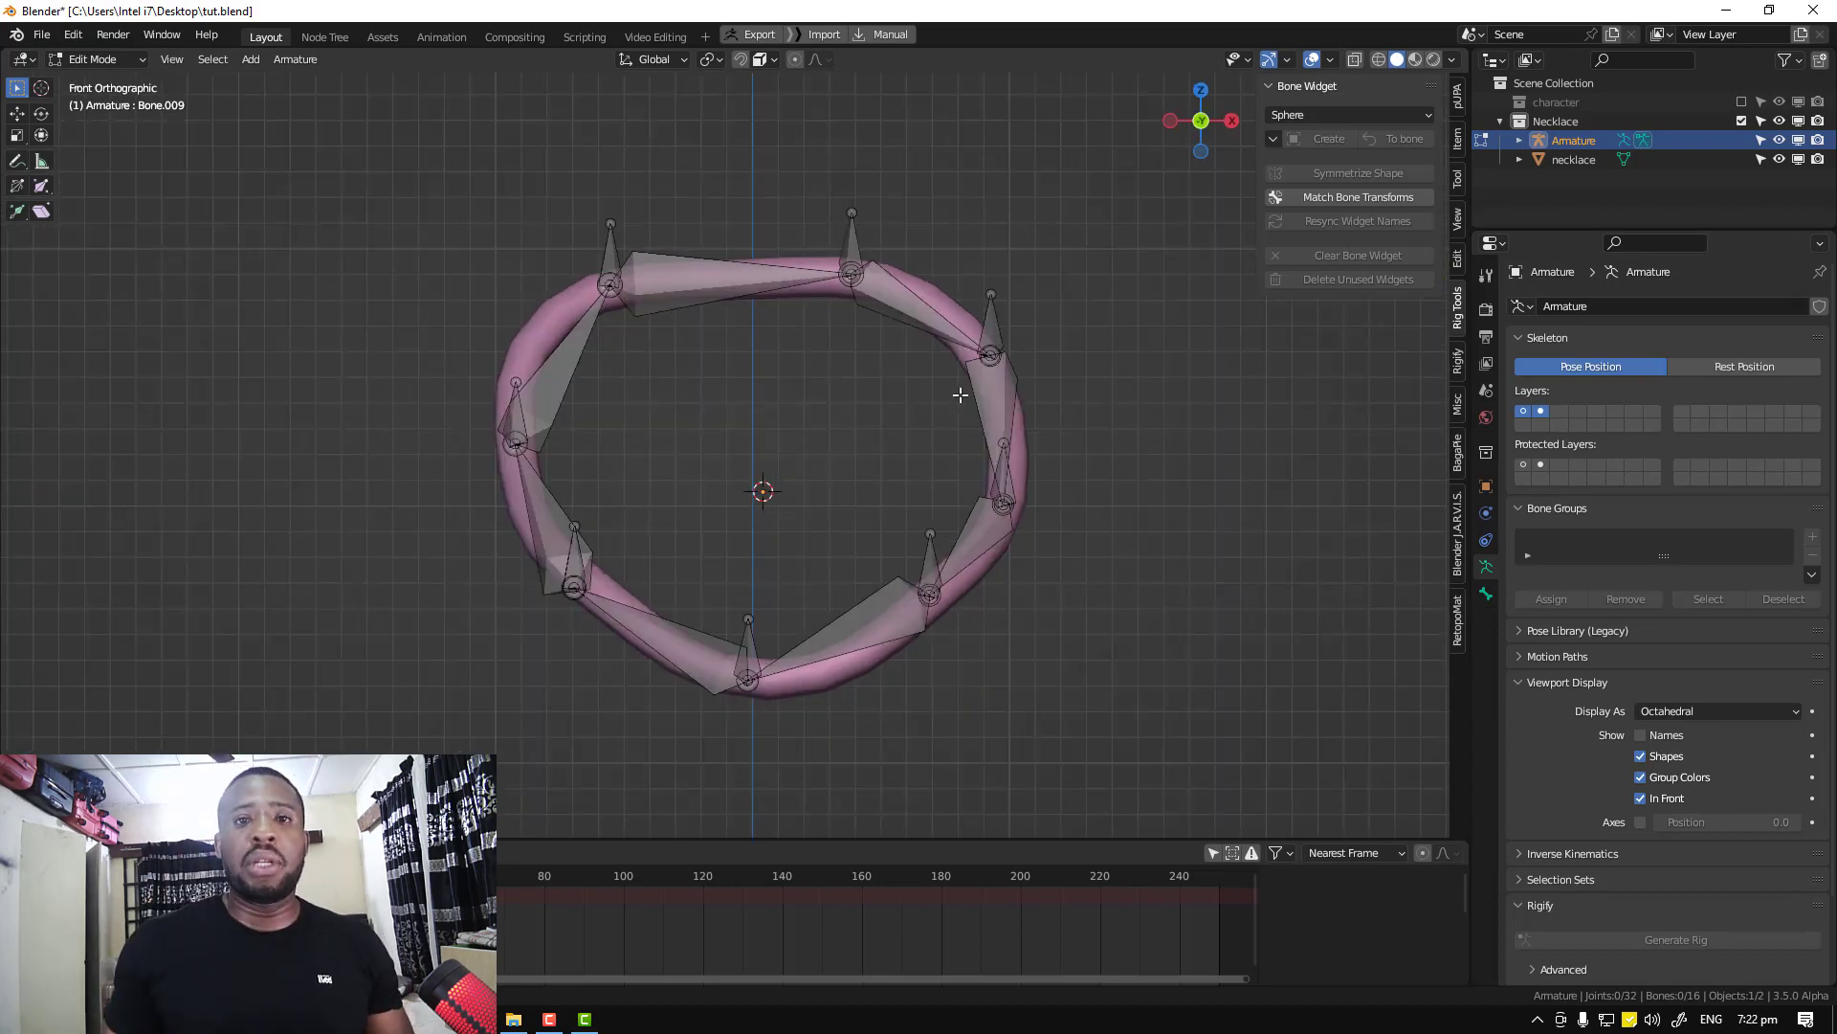
Examine how the short control bones pair with the ring bones starting at the same joints on the necklace's upper section
middle_click_drag(960, 396, 960, 409)
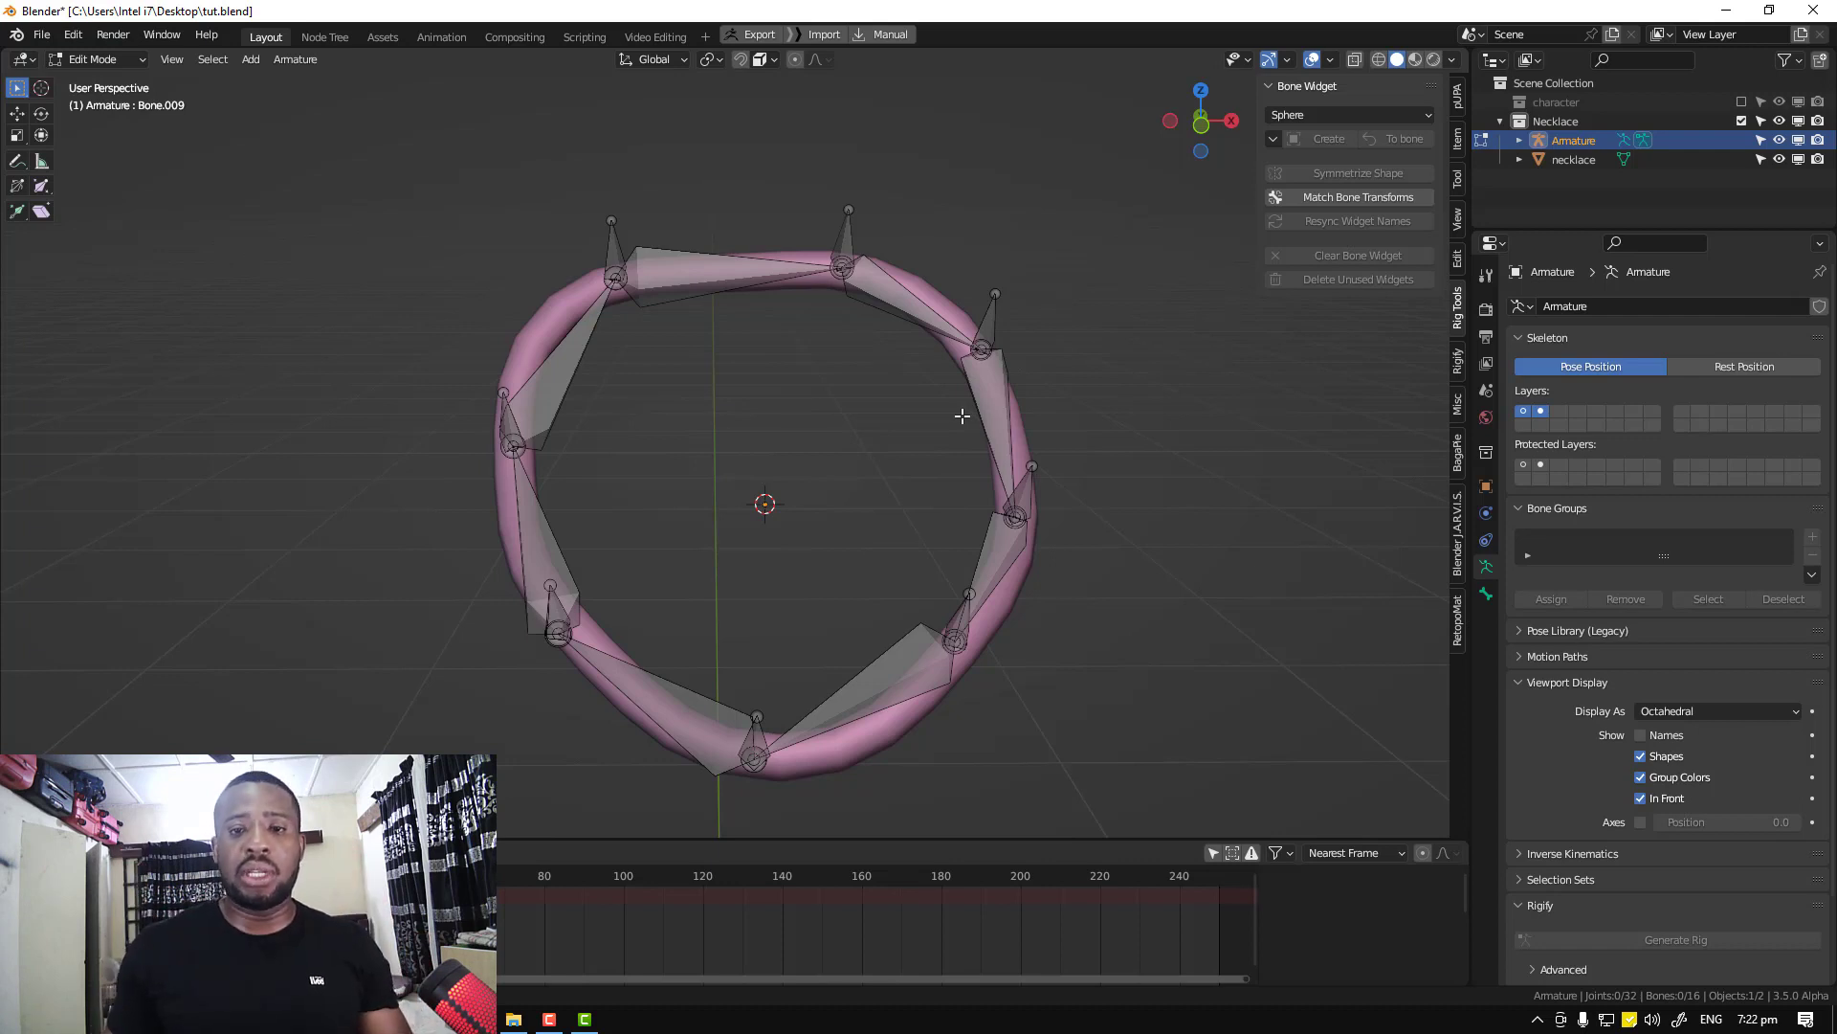
middle_click_drag(985, 391, 924, 380)
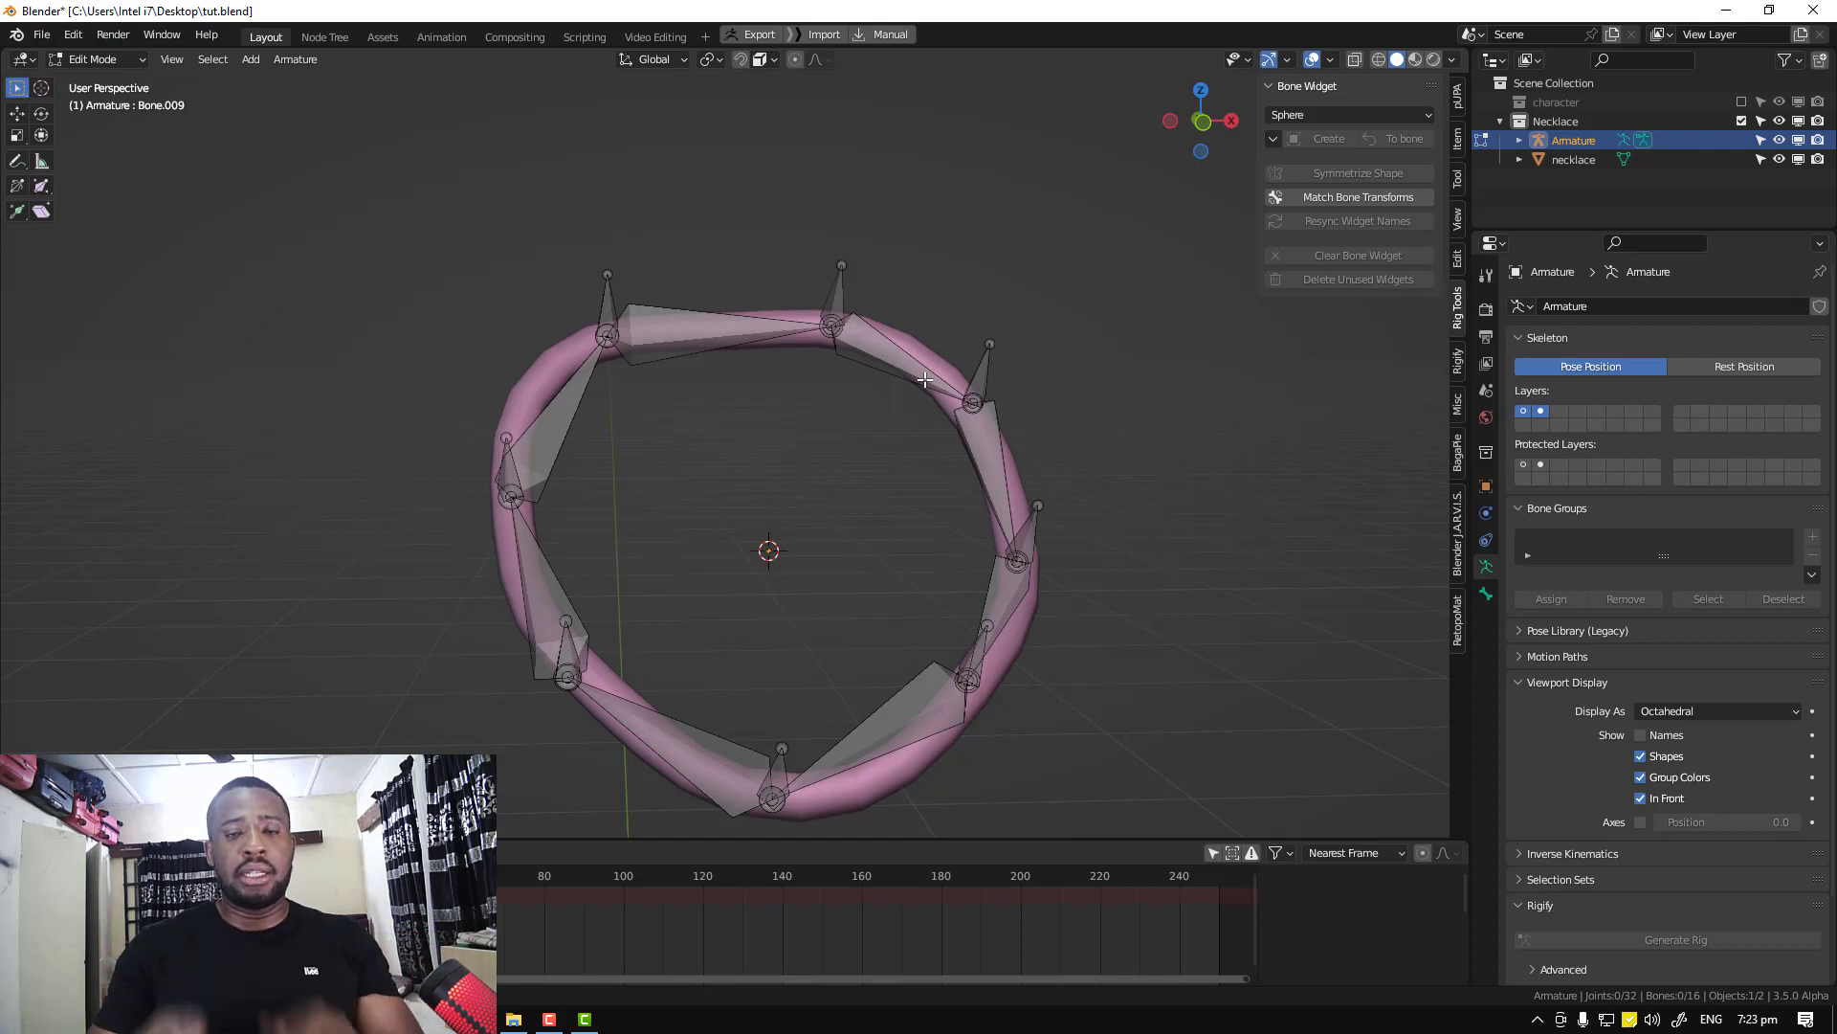
scroll(917, 374, "up", 2)
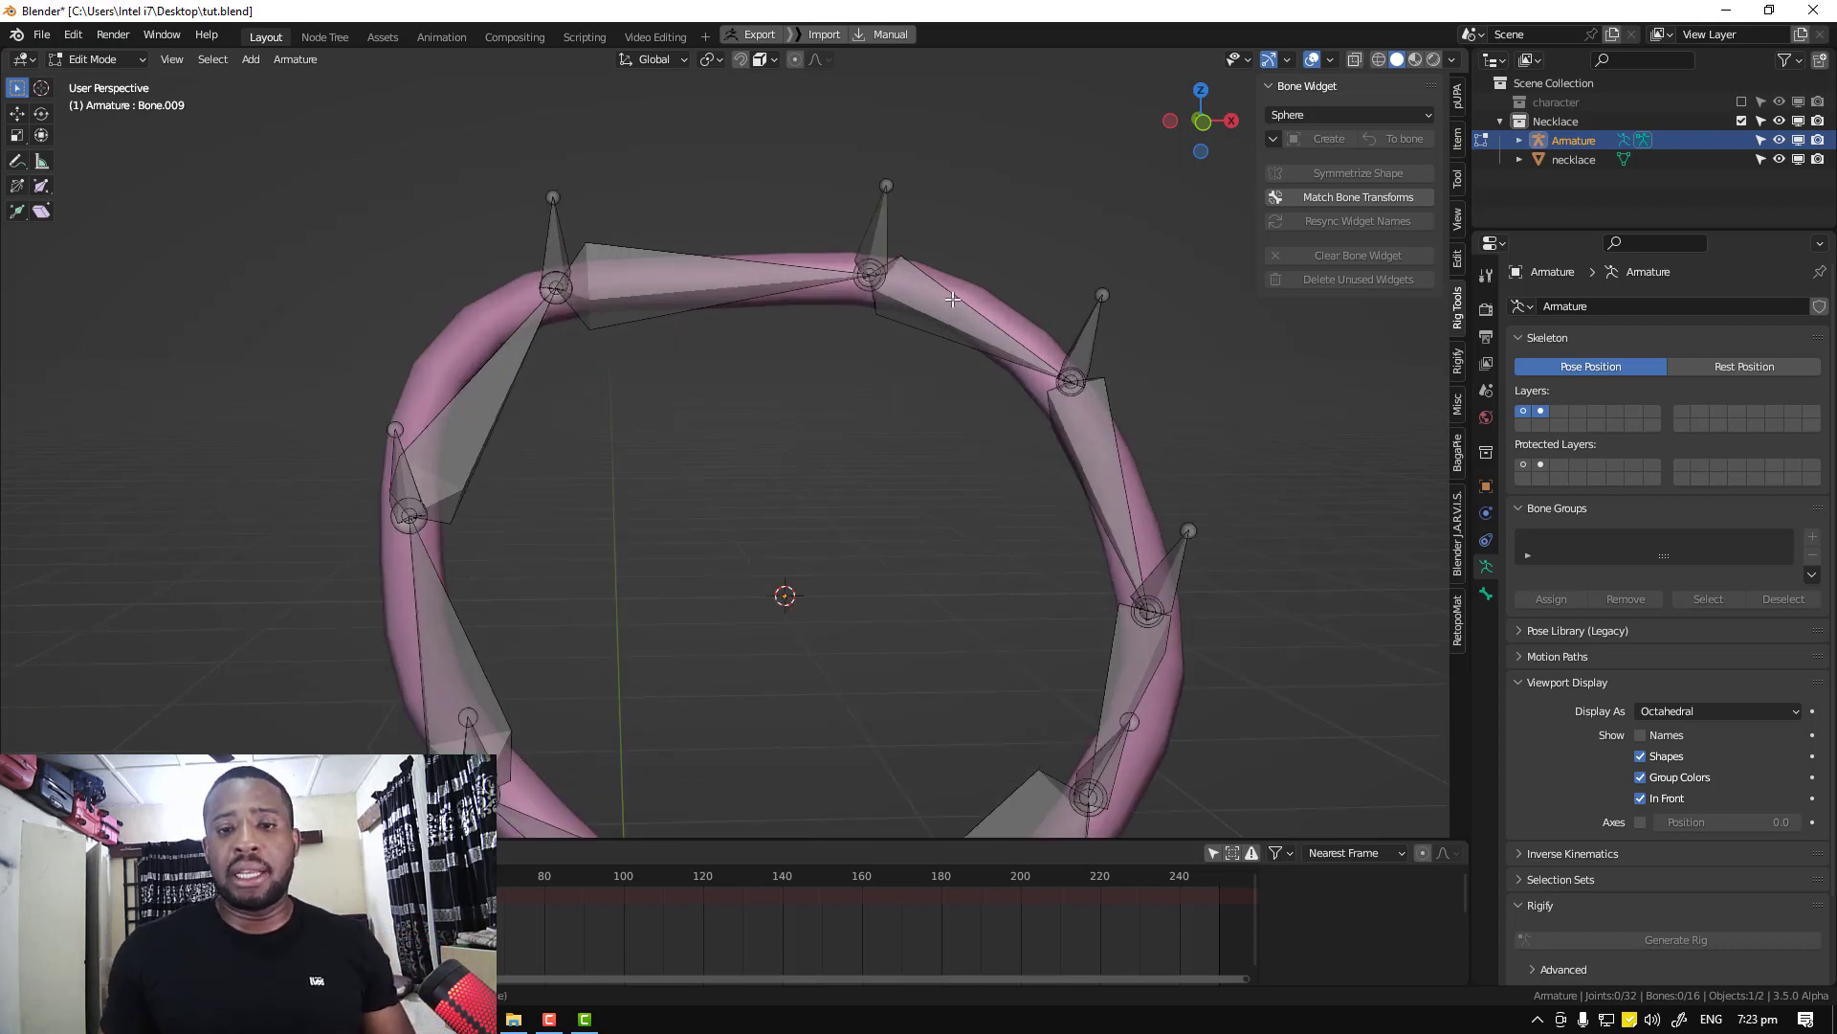
middle_click_drag(953, 299, 1064, 387)
scroll(909, 364, "up", 3)
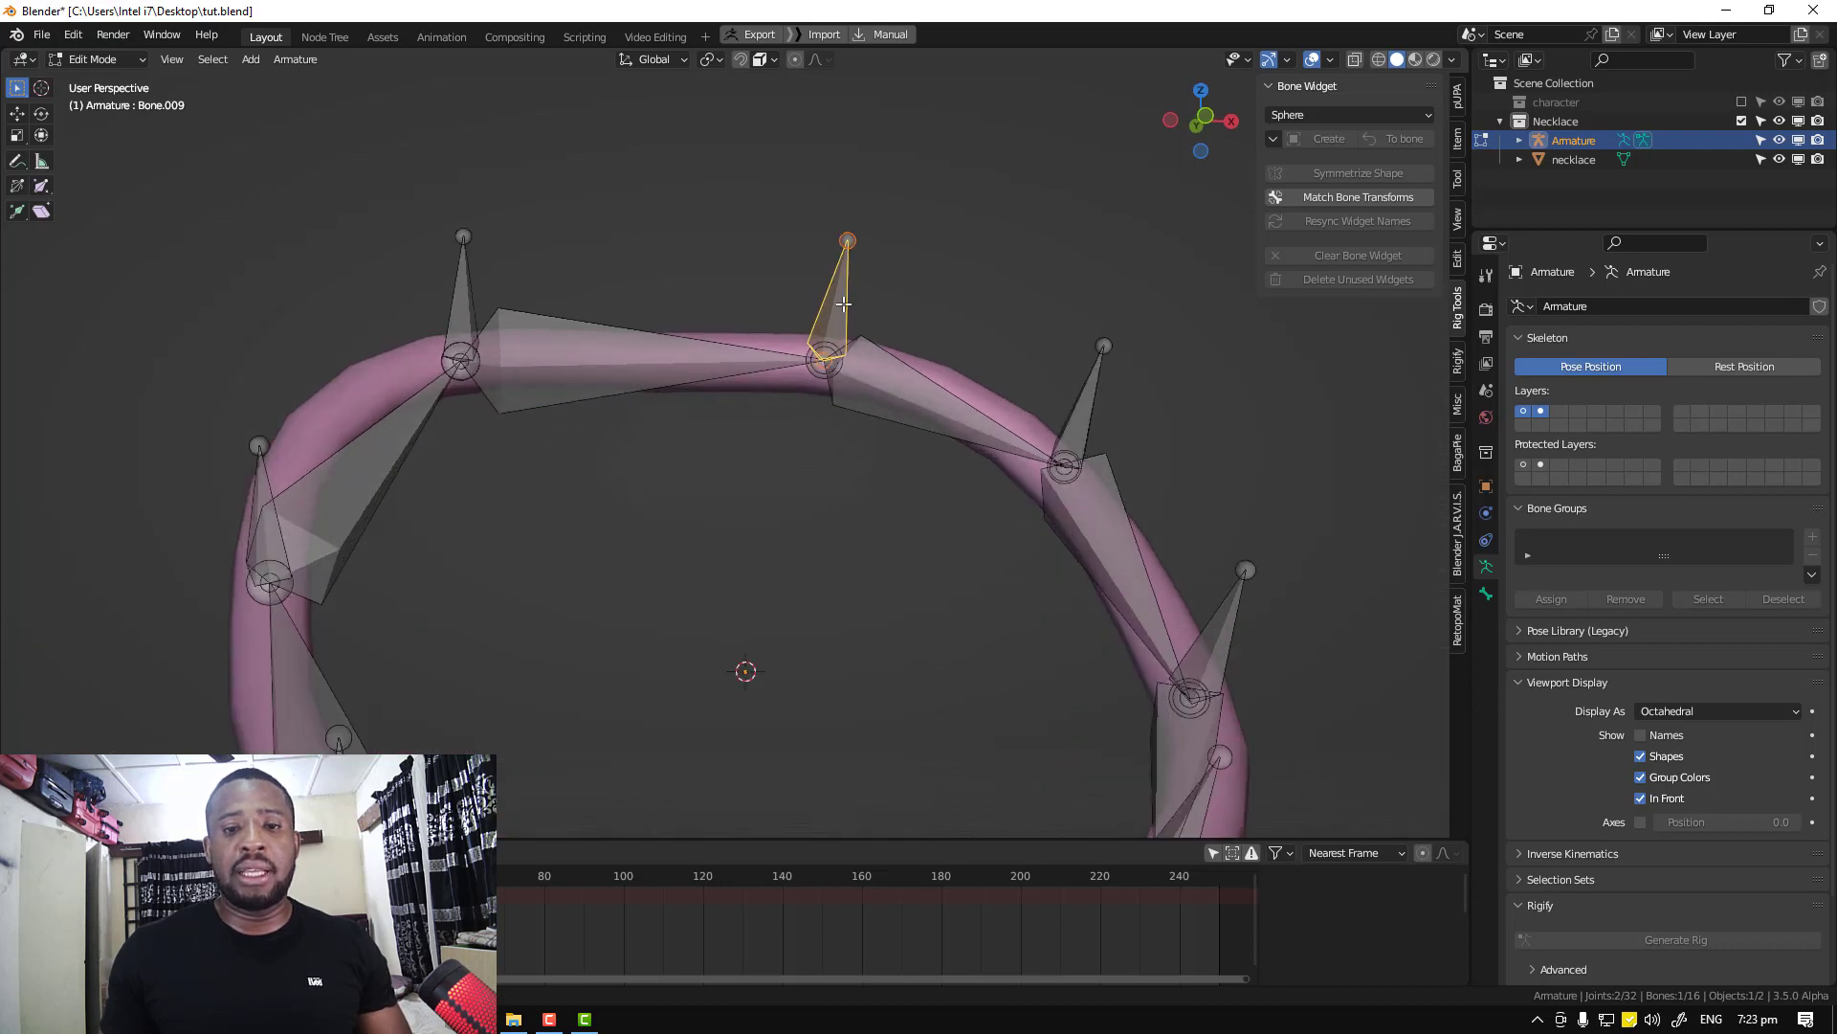
left_click(893, 363)
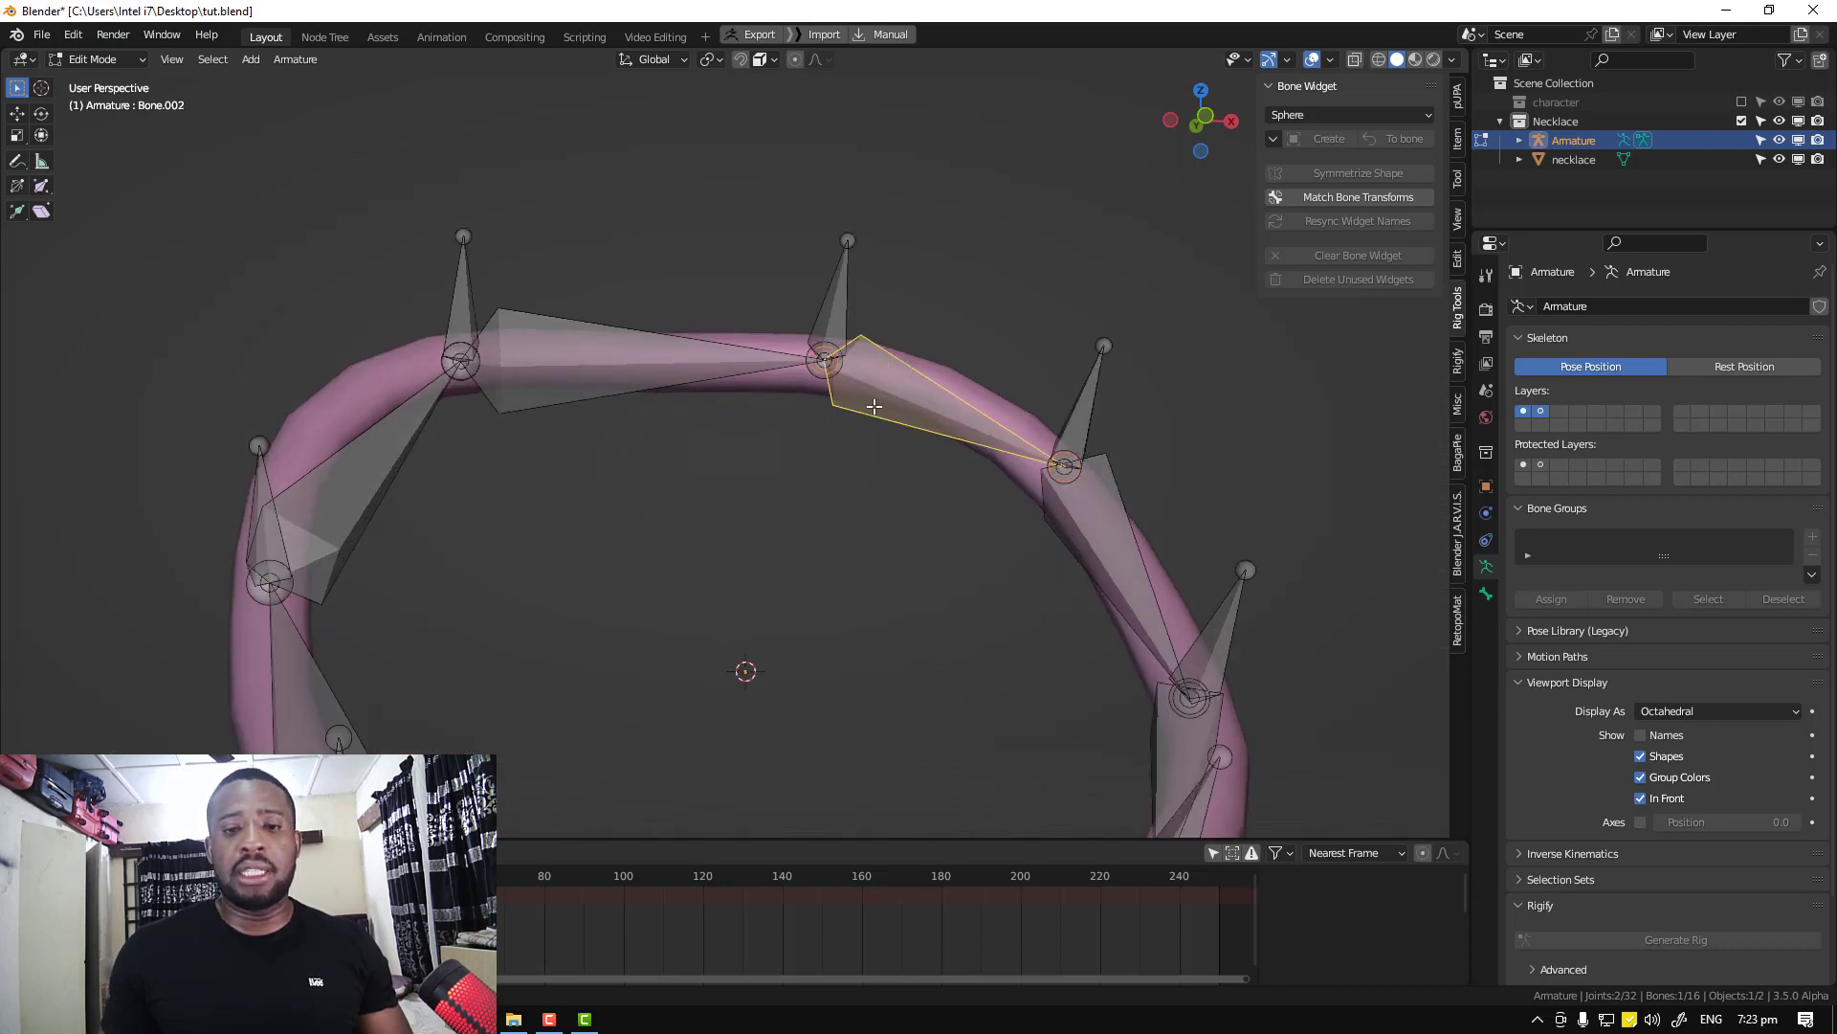
middle_click_drag(876, 382, 875, 423)
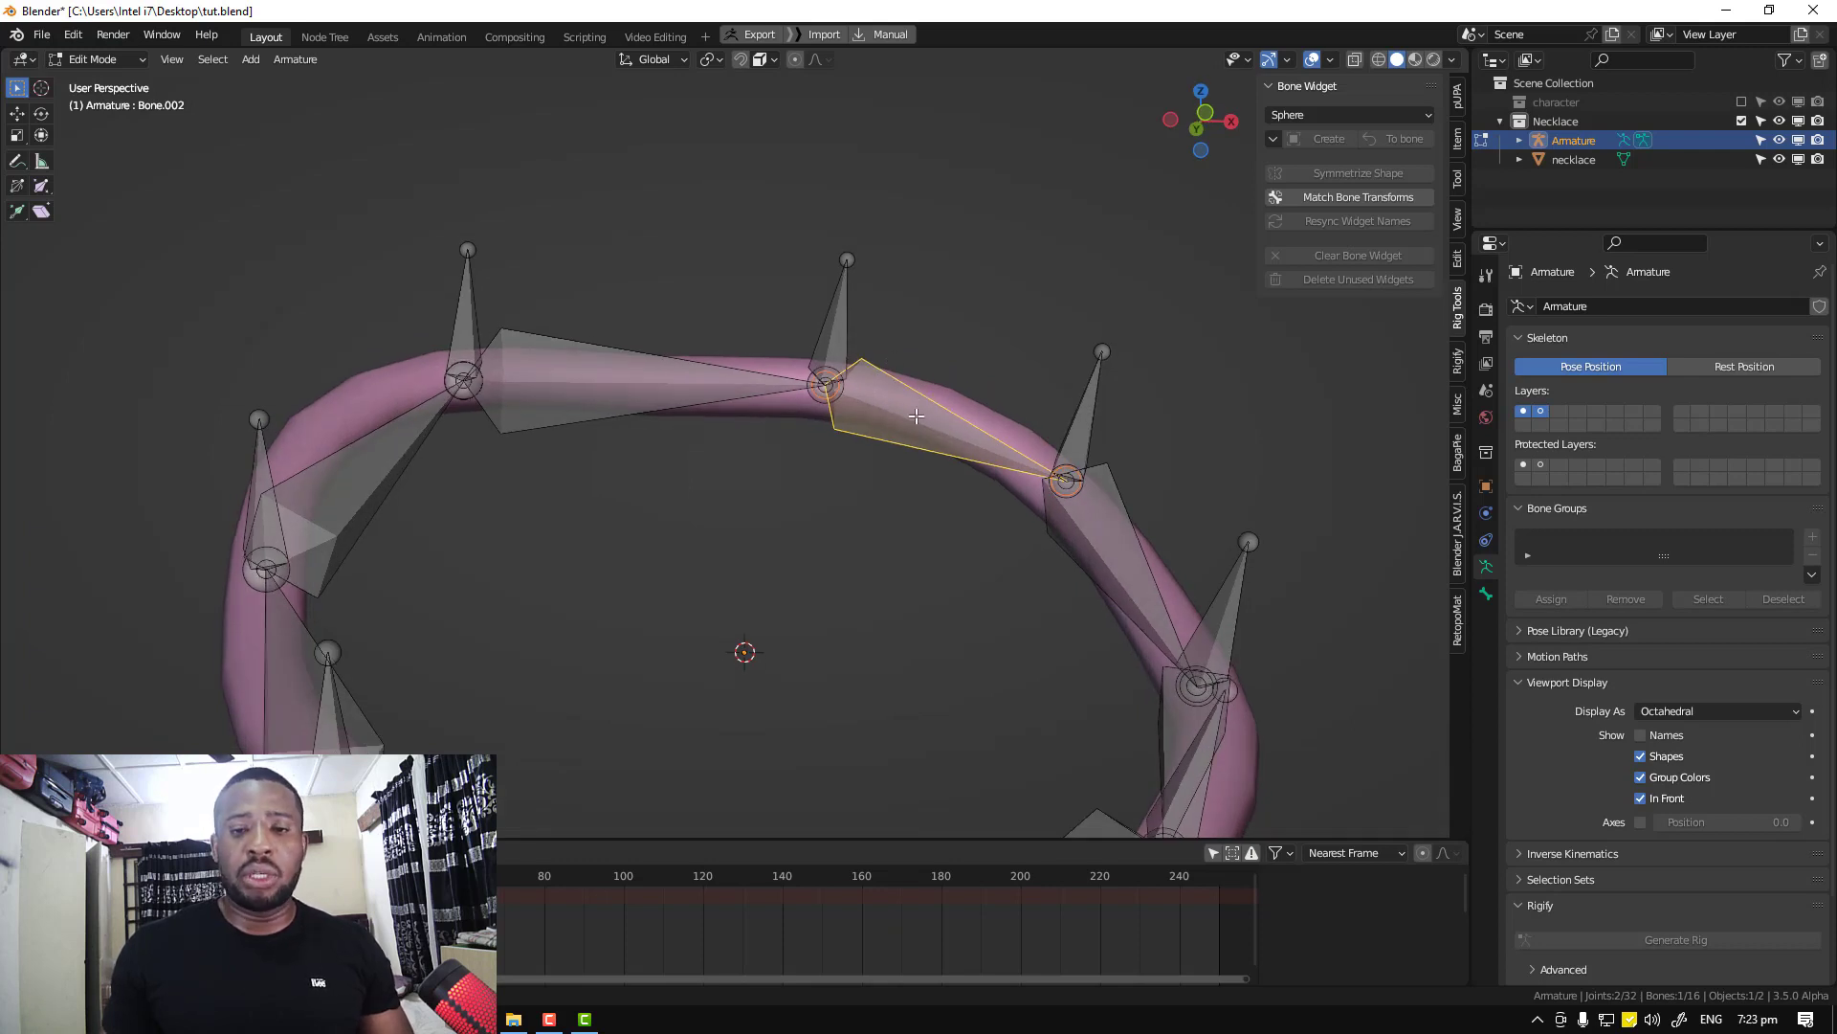
middle_click_drag(914, 412, 814, 379)
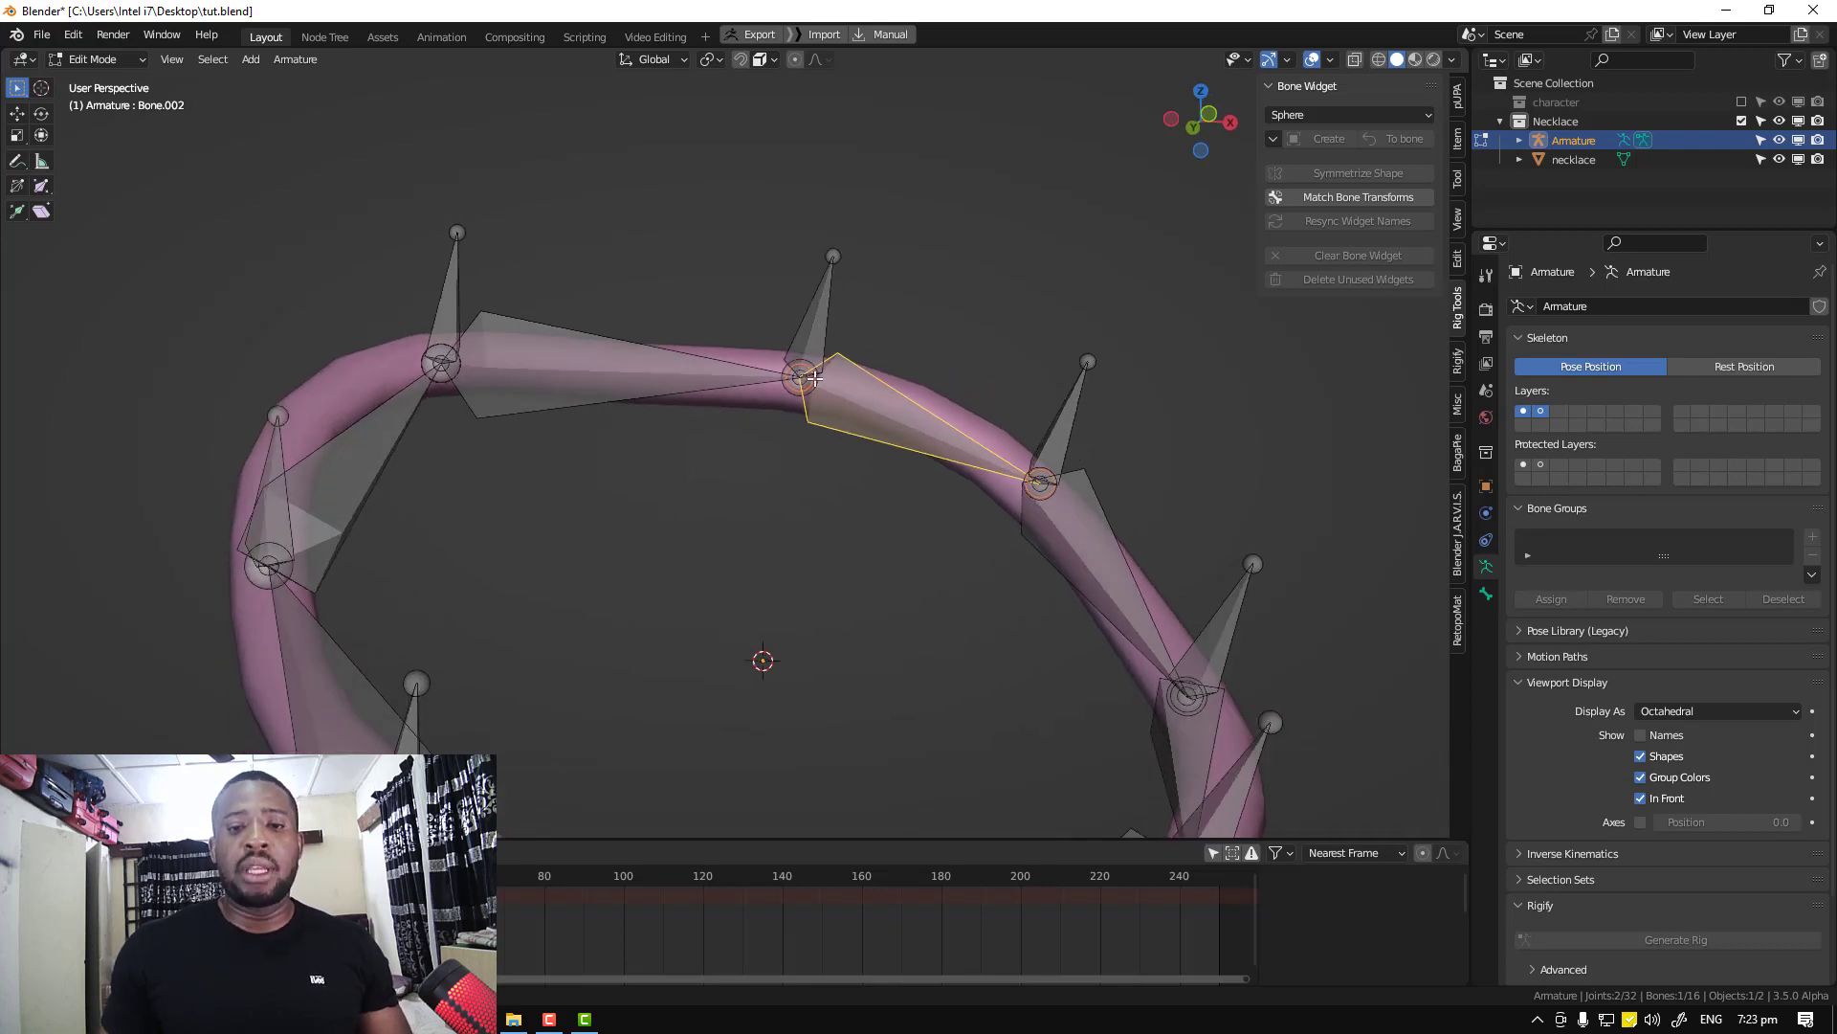
left_click(827, 308)
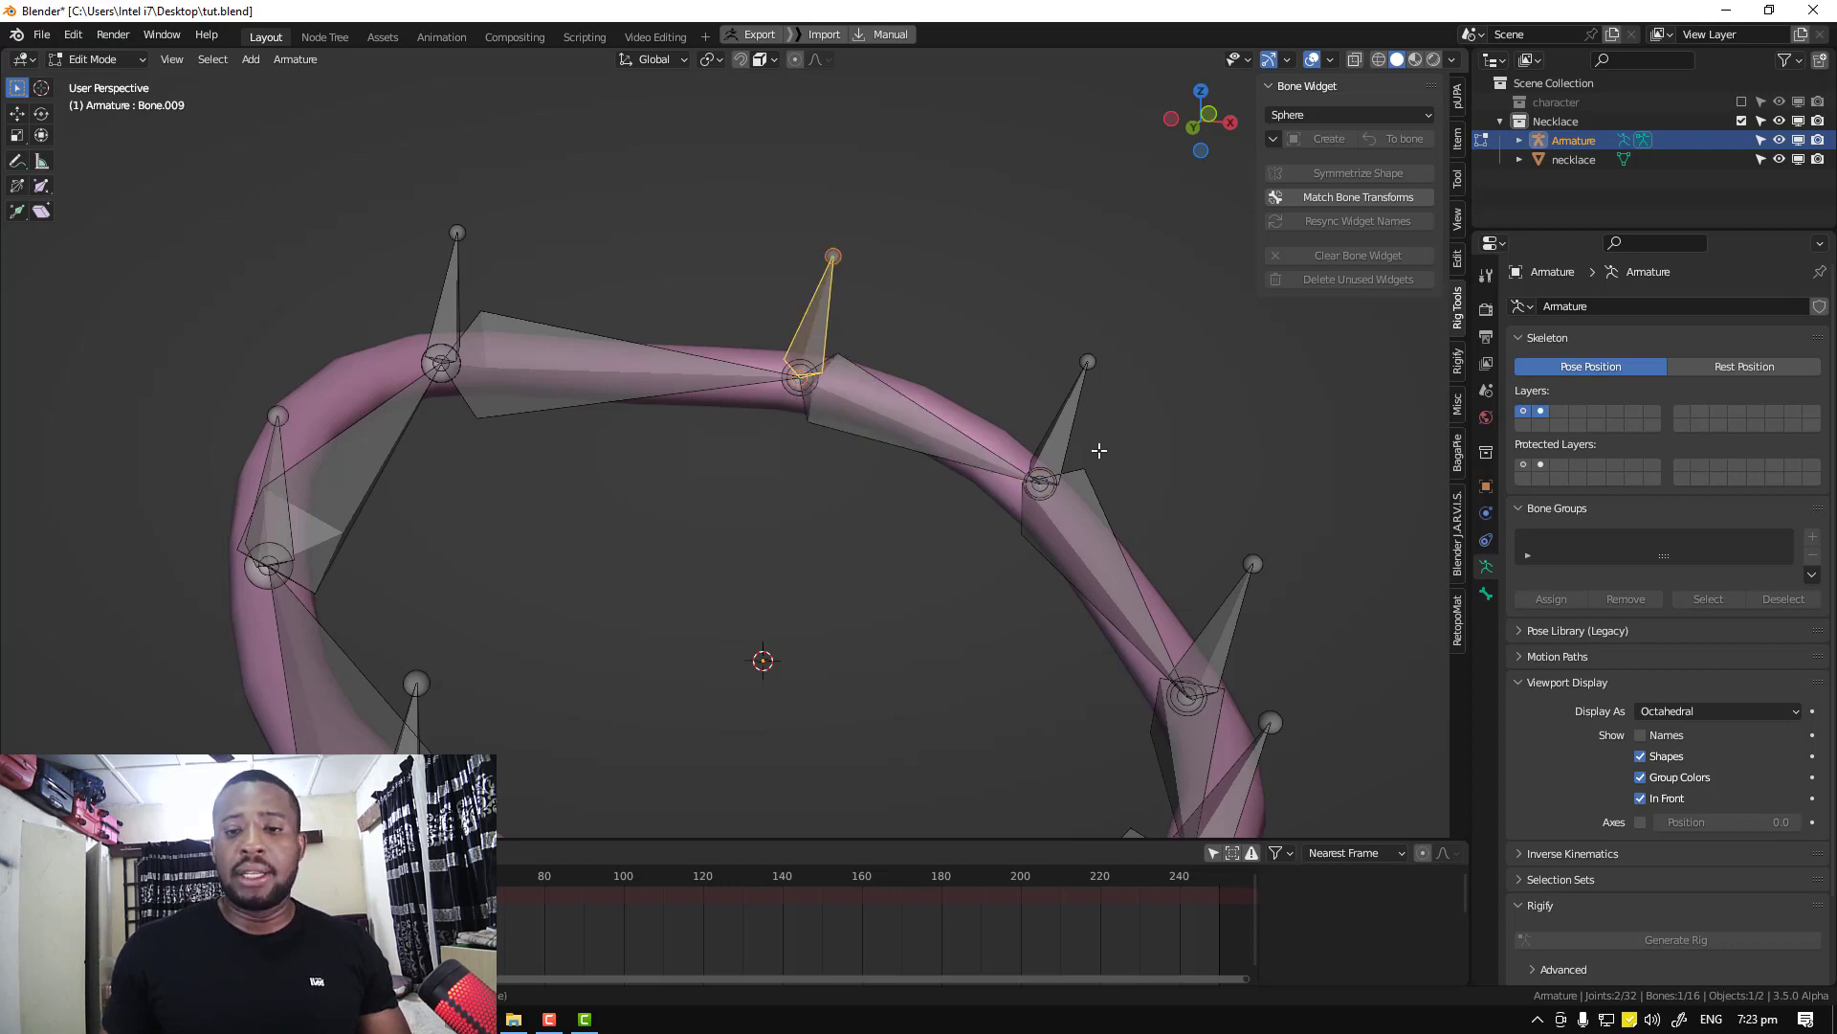
middle_click_drag(1098, 450, 1023, 446, "shift")
left_click(999, 408)
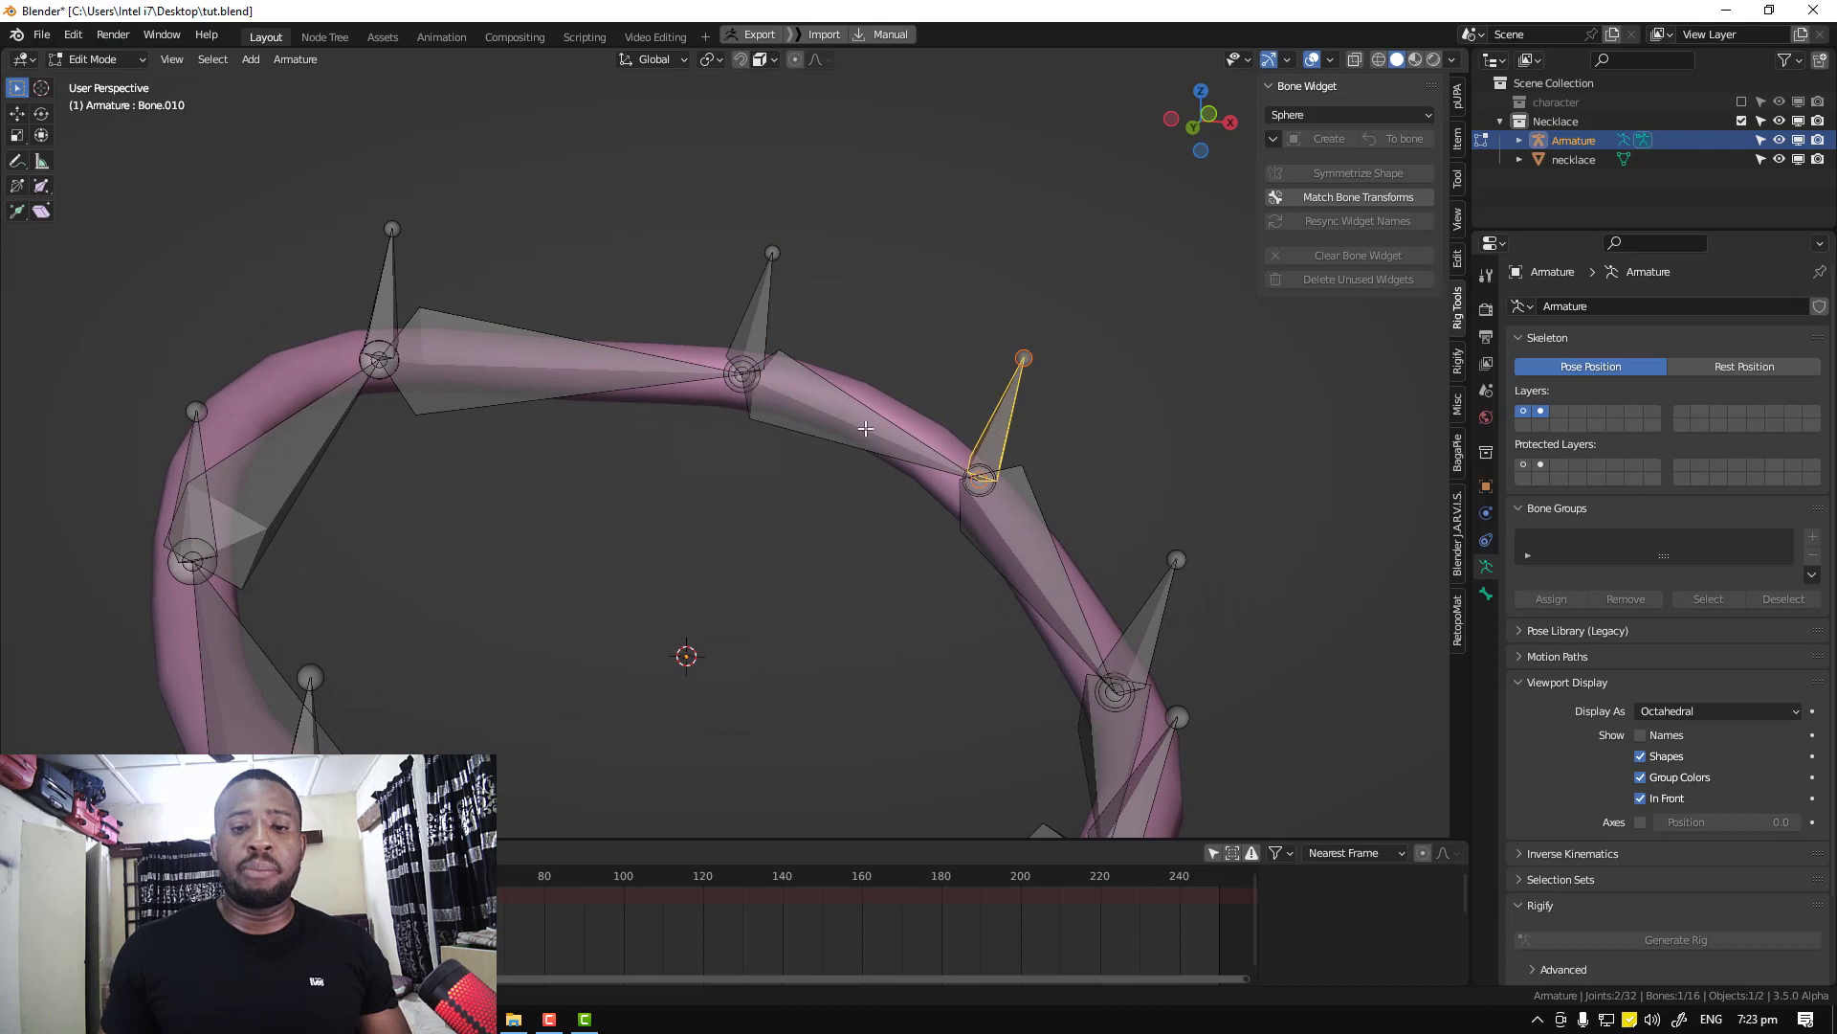
middle_click_drag(889, 441, 911, 465)
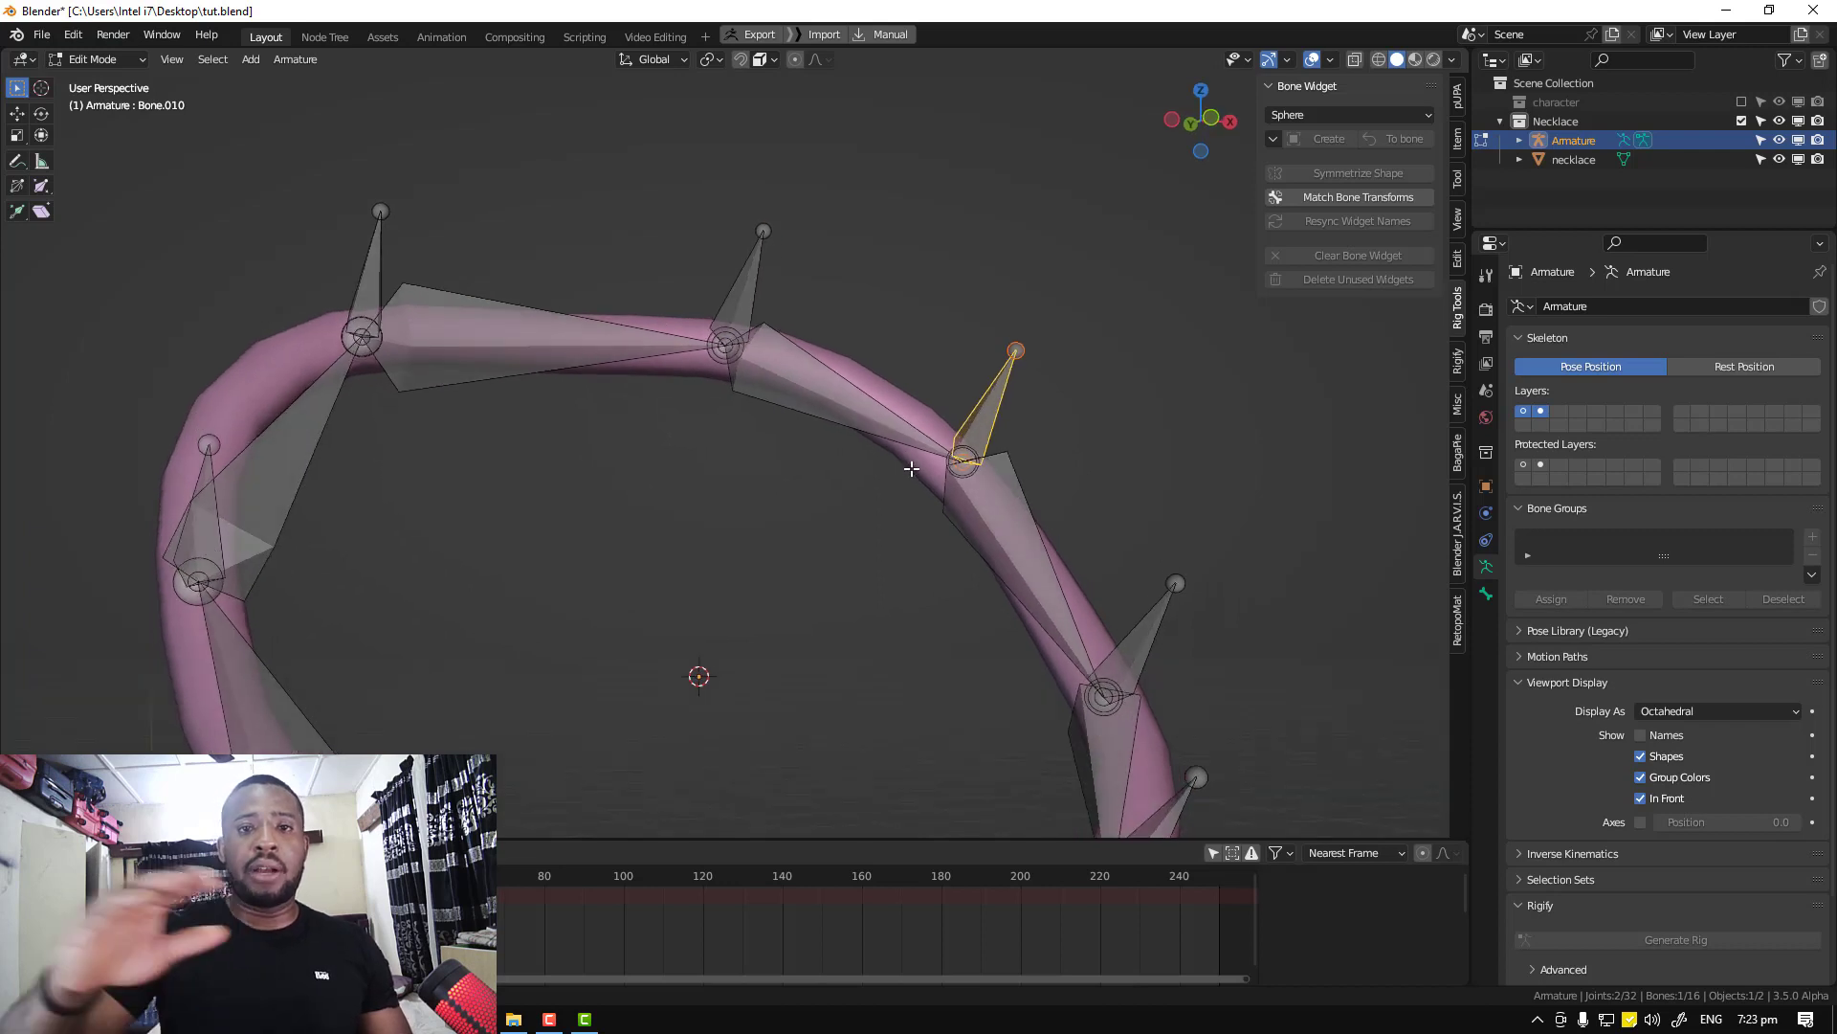
left_click(1015, 521)
left_click(976, 418)
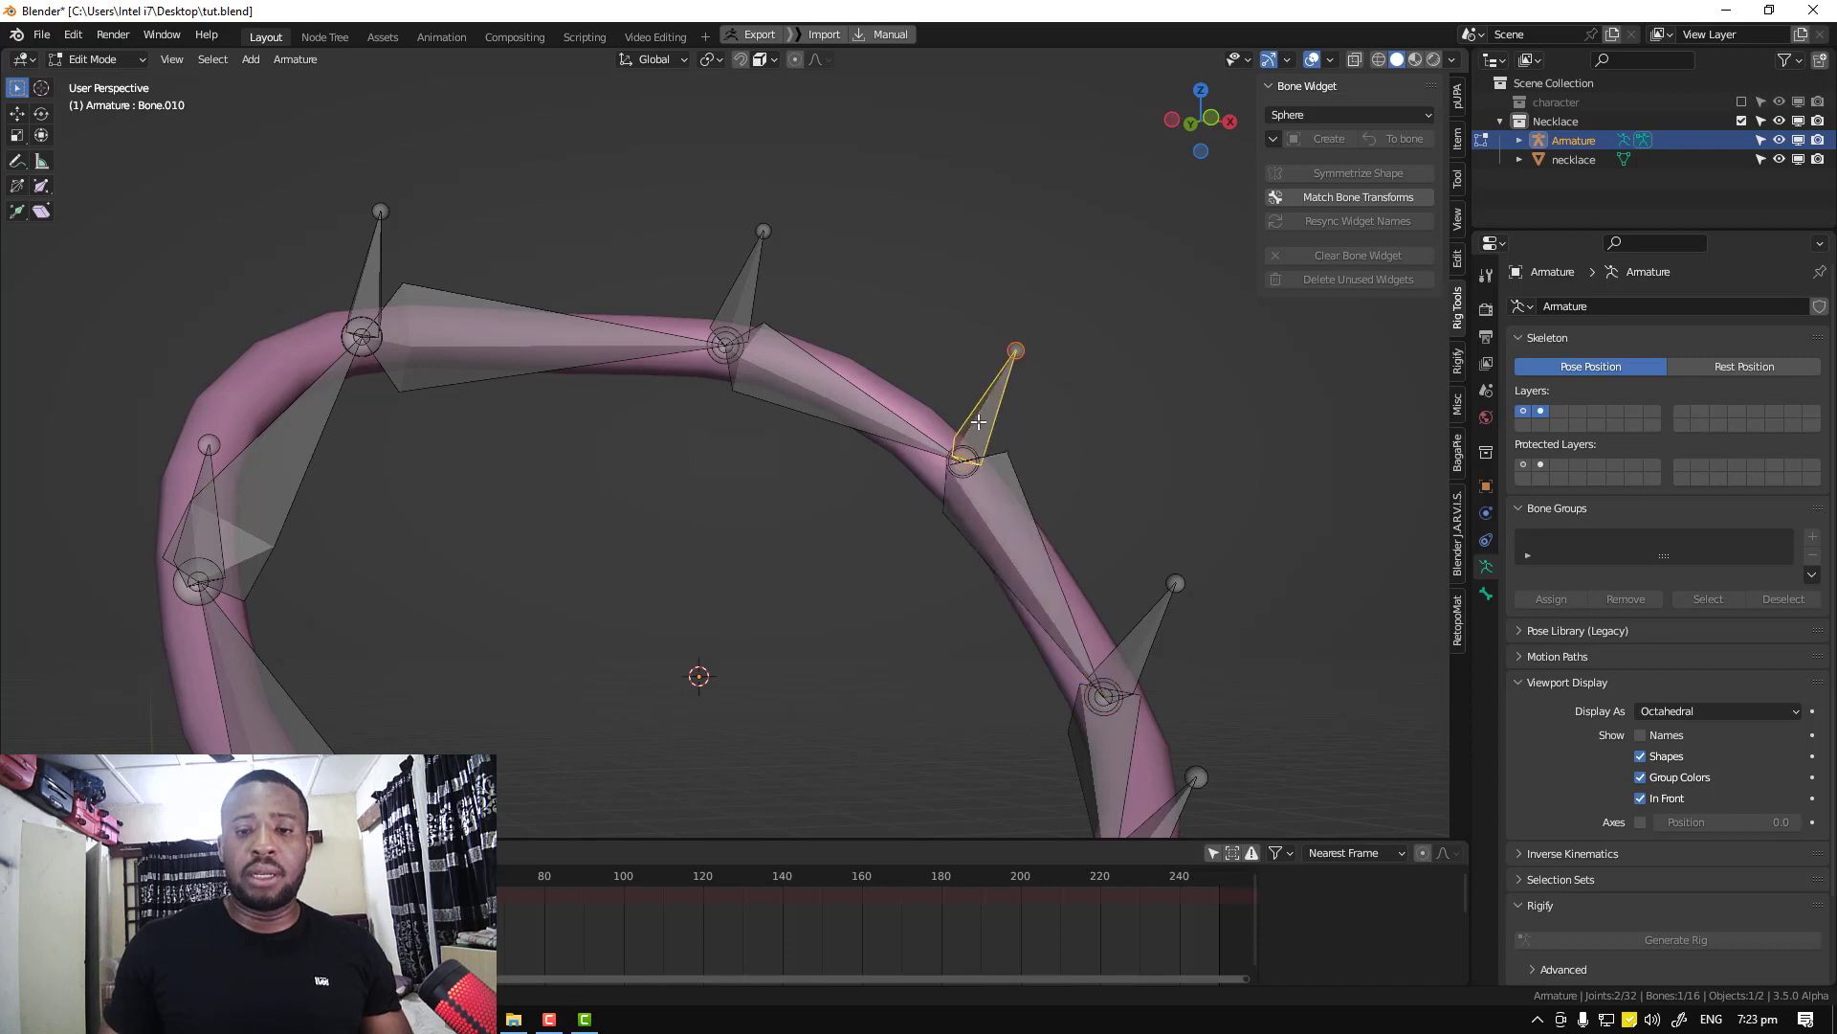
left_click(999, 505)
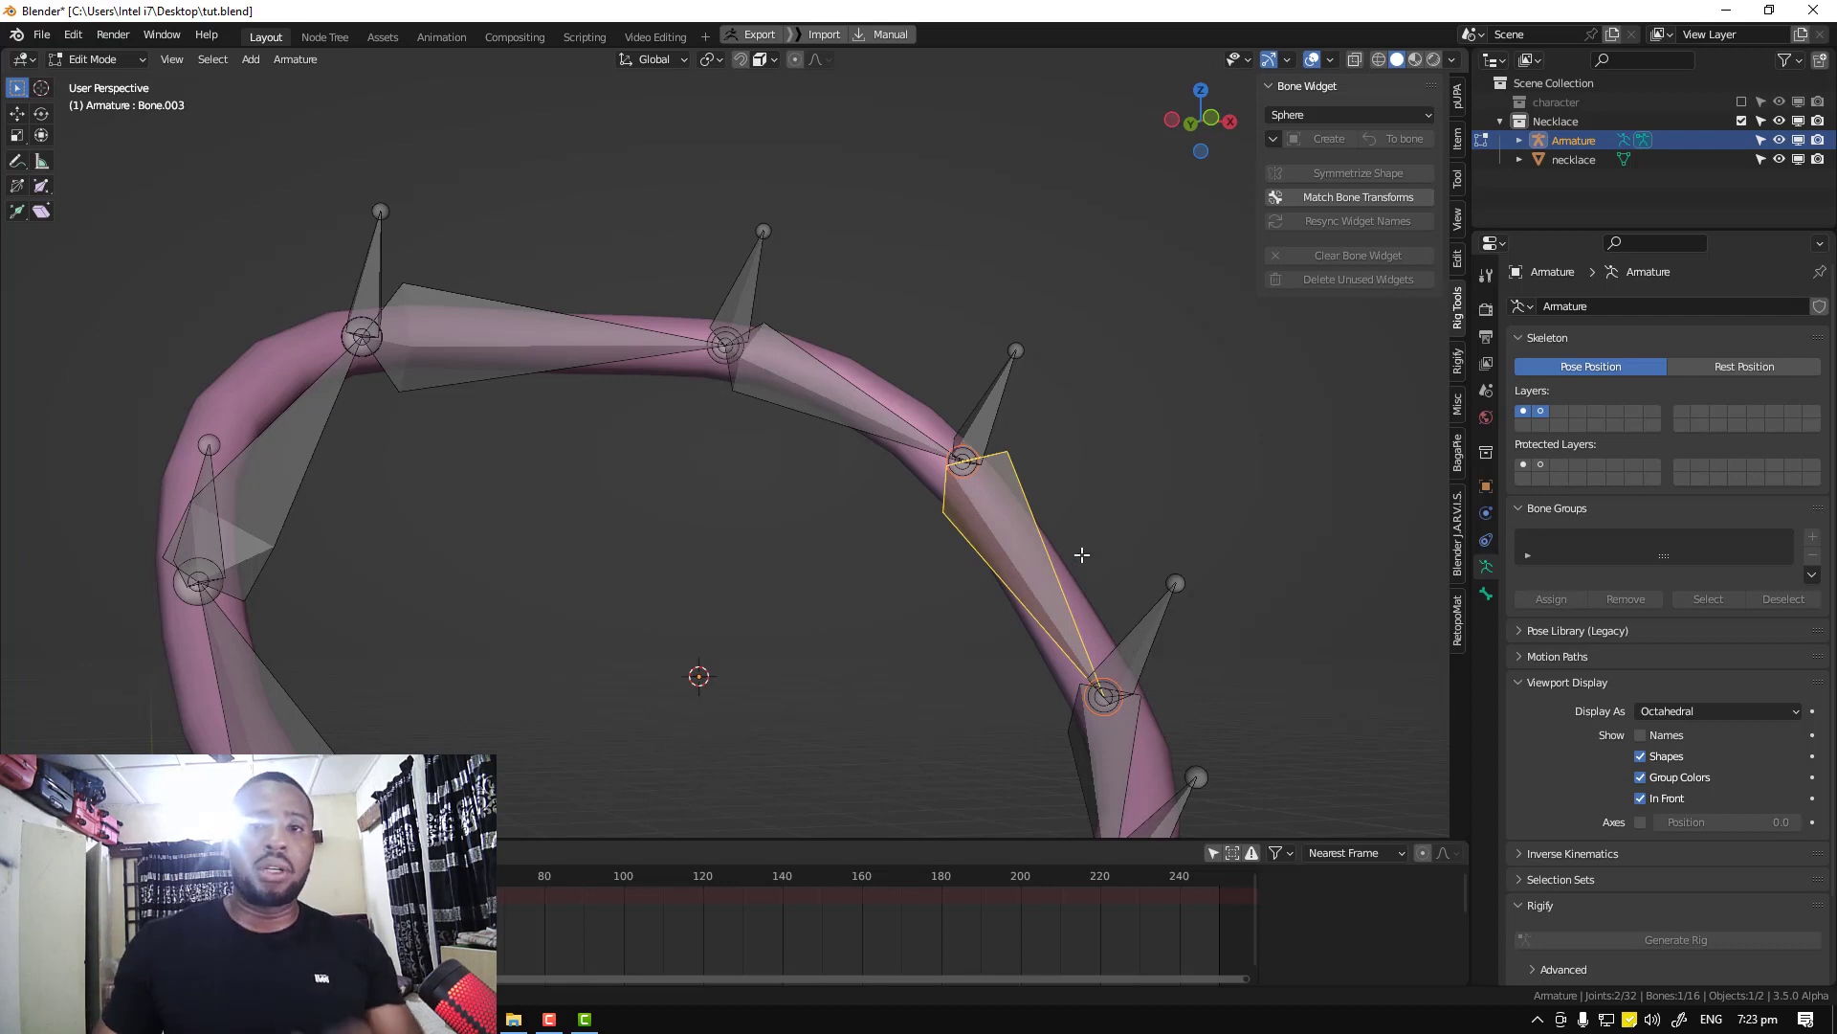
middle_click_drag(844, 447, 845, 348)
key("Tab")
key("ctrl+Tab")
left_click(813, 356)
scroll(805, 300, "down", 1)
left_click(829, 344)
key("Tab")
Parent the ring bone Bone.002 to the control bone Bone.009 with Keep Offset, and clear the selection
left_click(769, 284)
left_click(815, 352)
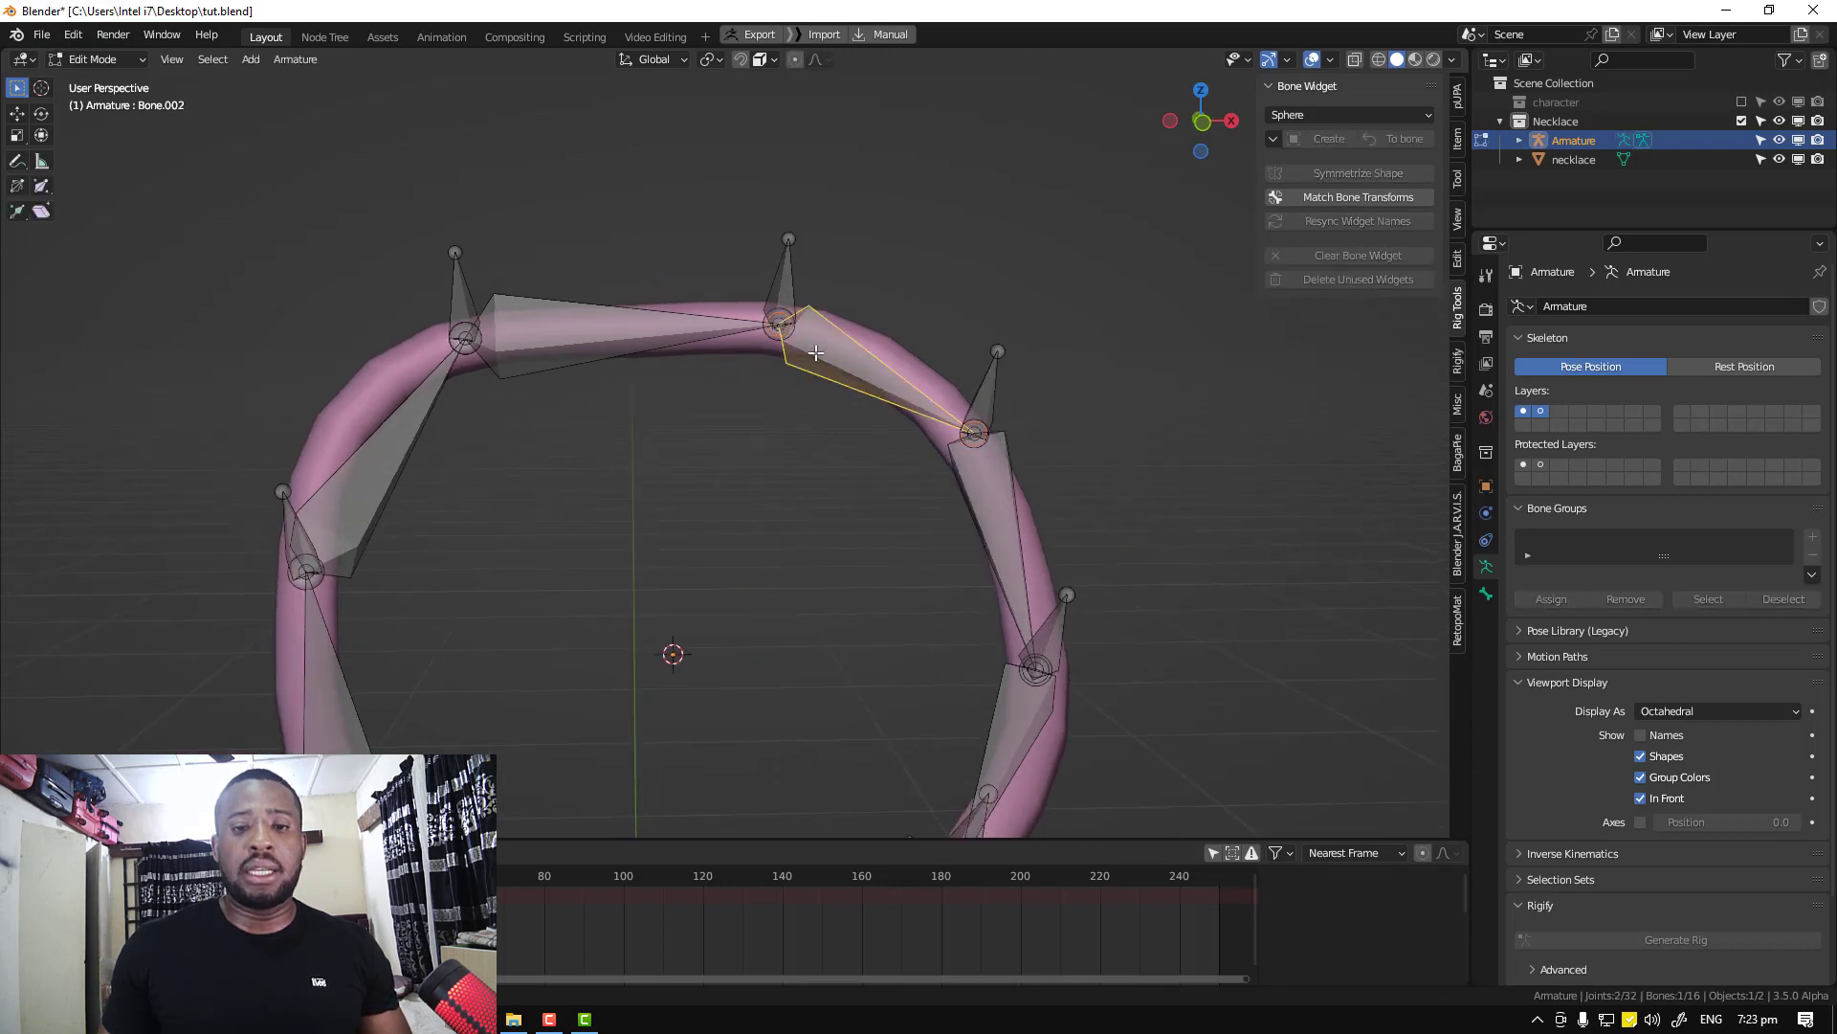
left_click(795, 290, "shift")
key("ctrl+p")
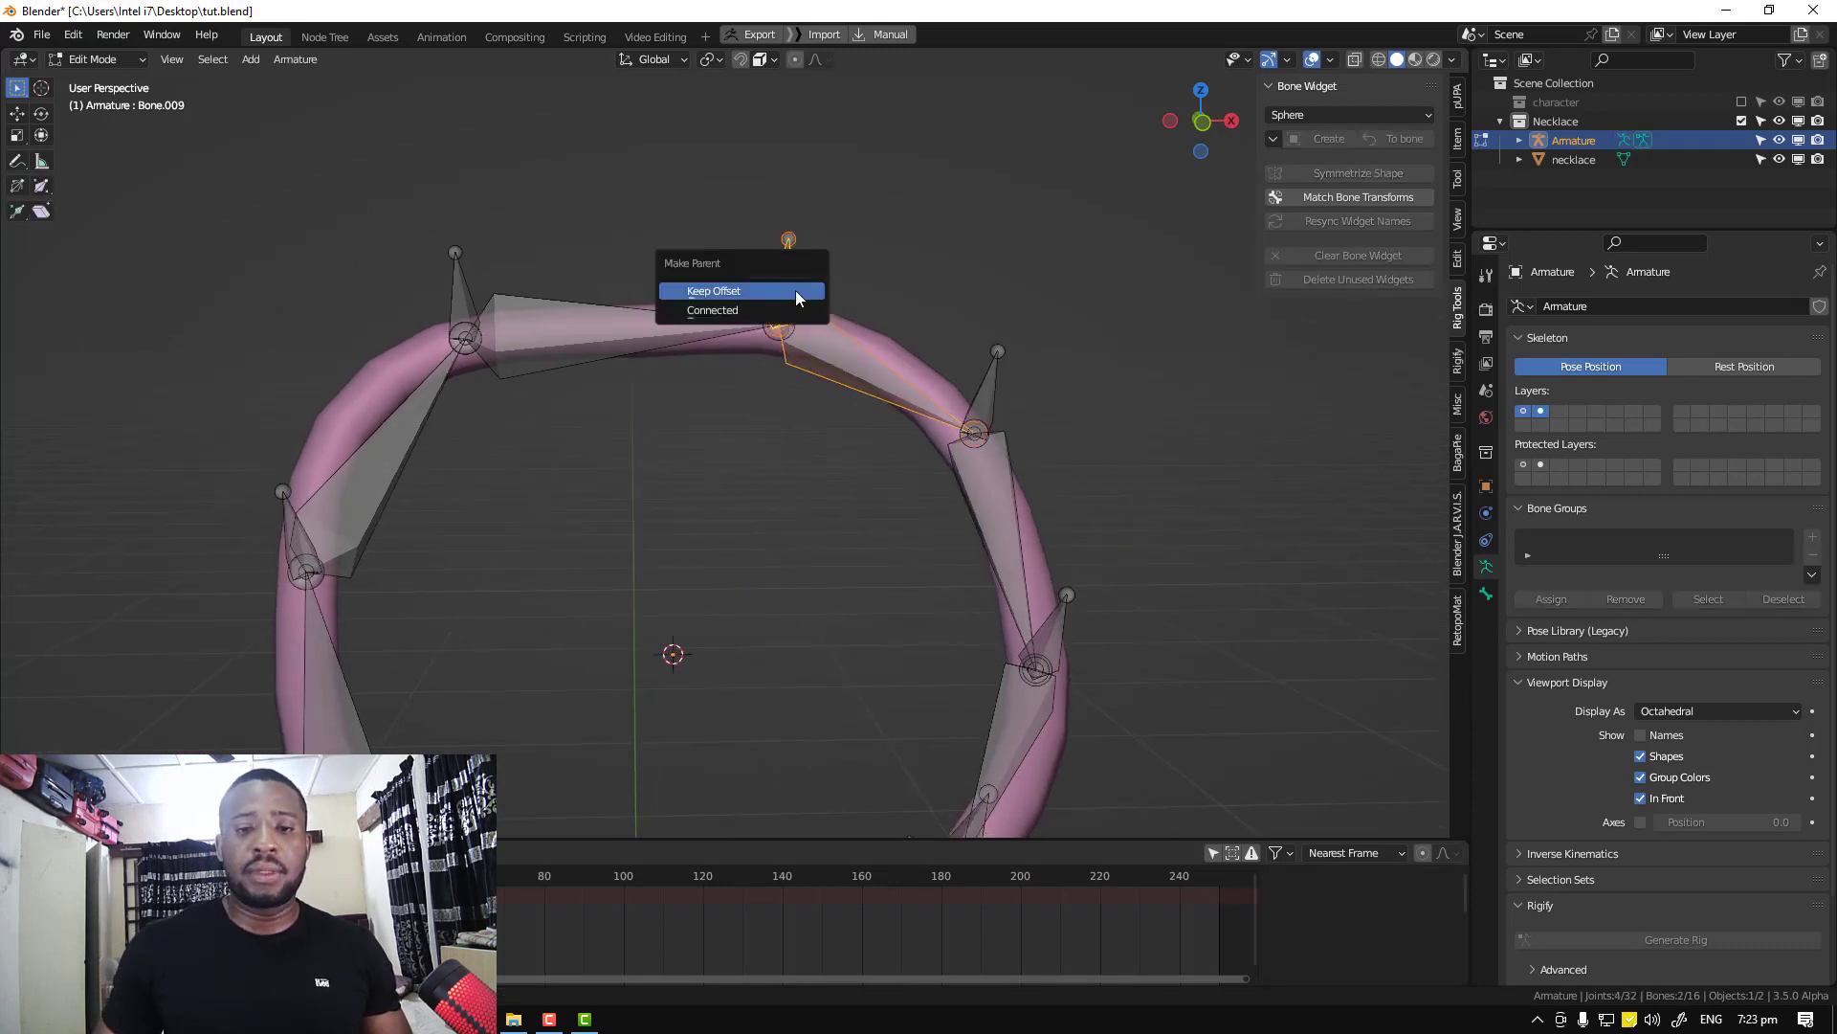
left_click(795, 290)
key("alt+a")
Parent the upper ring bone Bone.001 to the control bone Bone.008 at its starting joint with Keep Offset
mouse_move(576, 323)
middle_mouse_down()
mouse_move(570, 369)
mouse_move(574, 348)
middle_mouse_up()
left_click(574, 347)
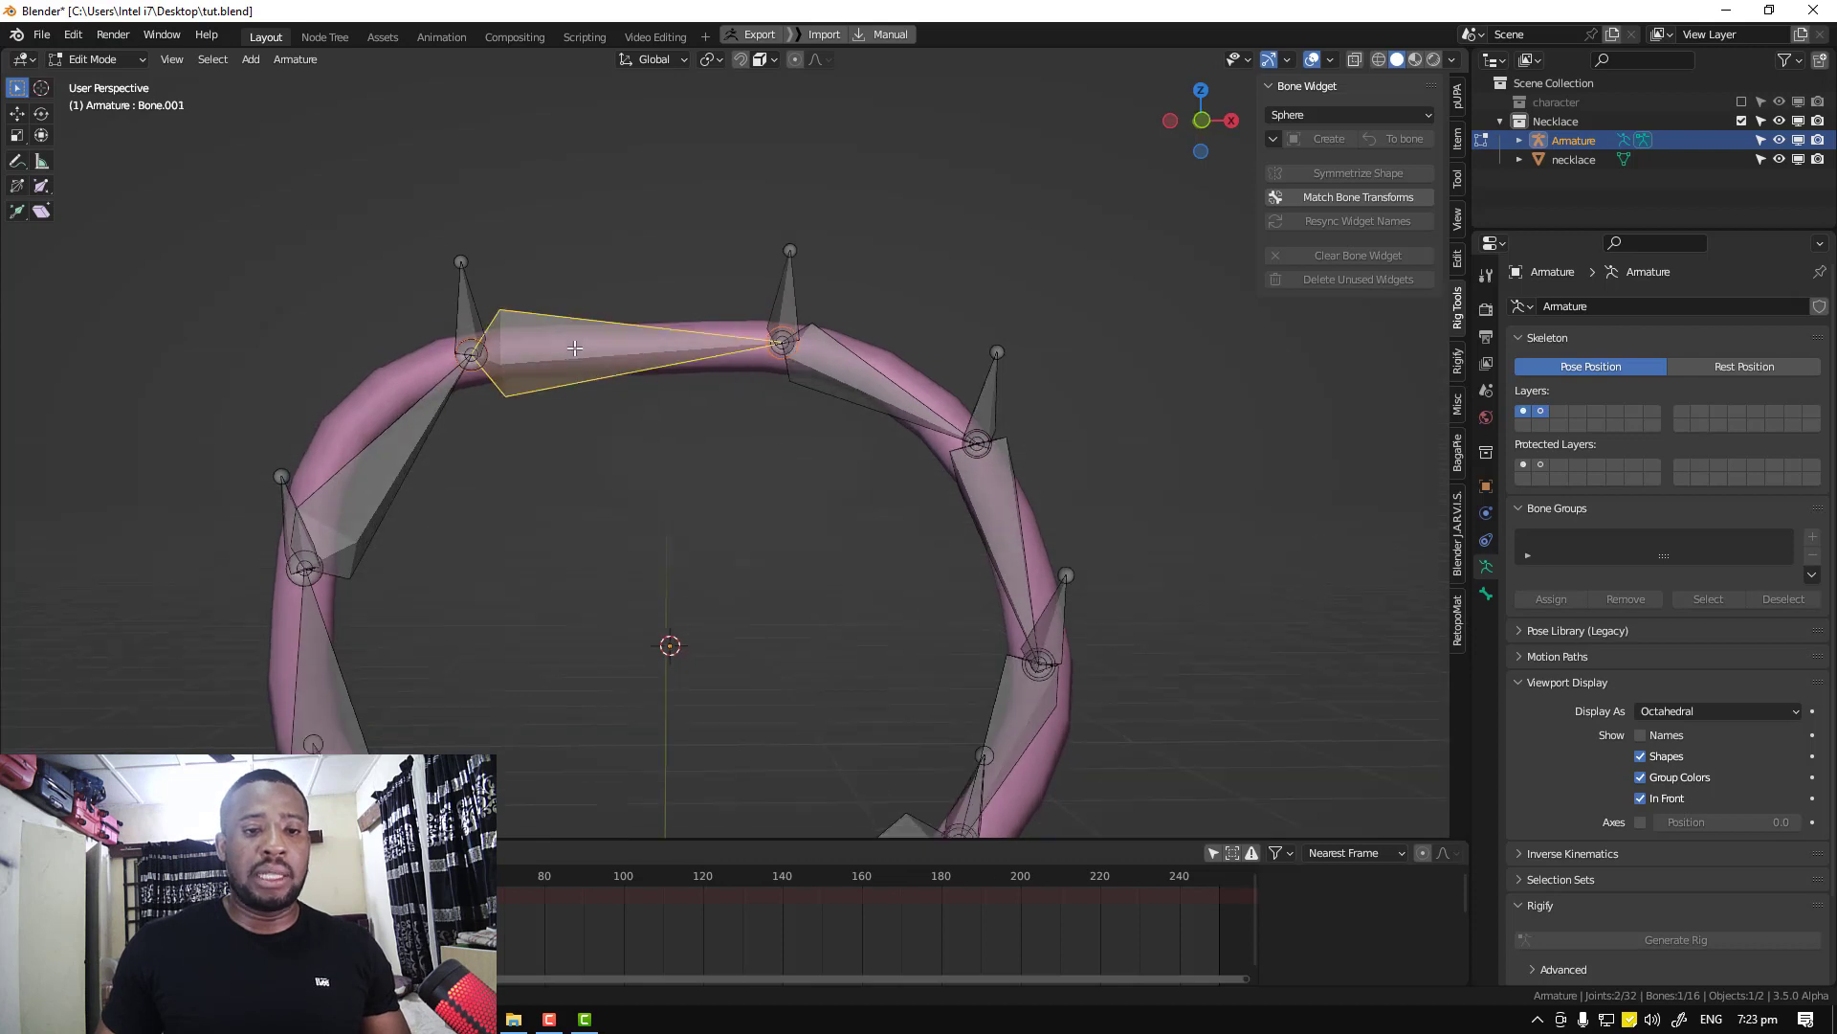
left_click(473, 303, "shift")
key("ctrl+p")
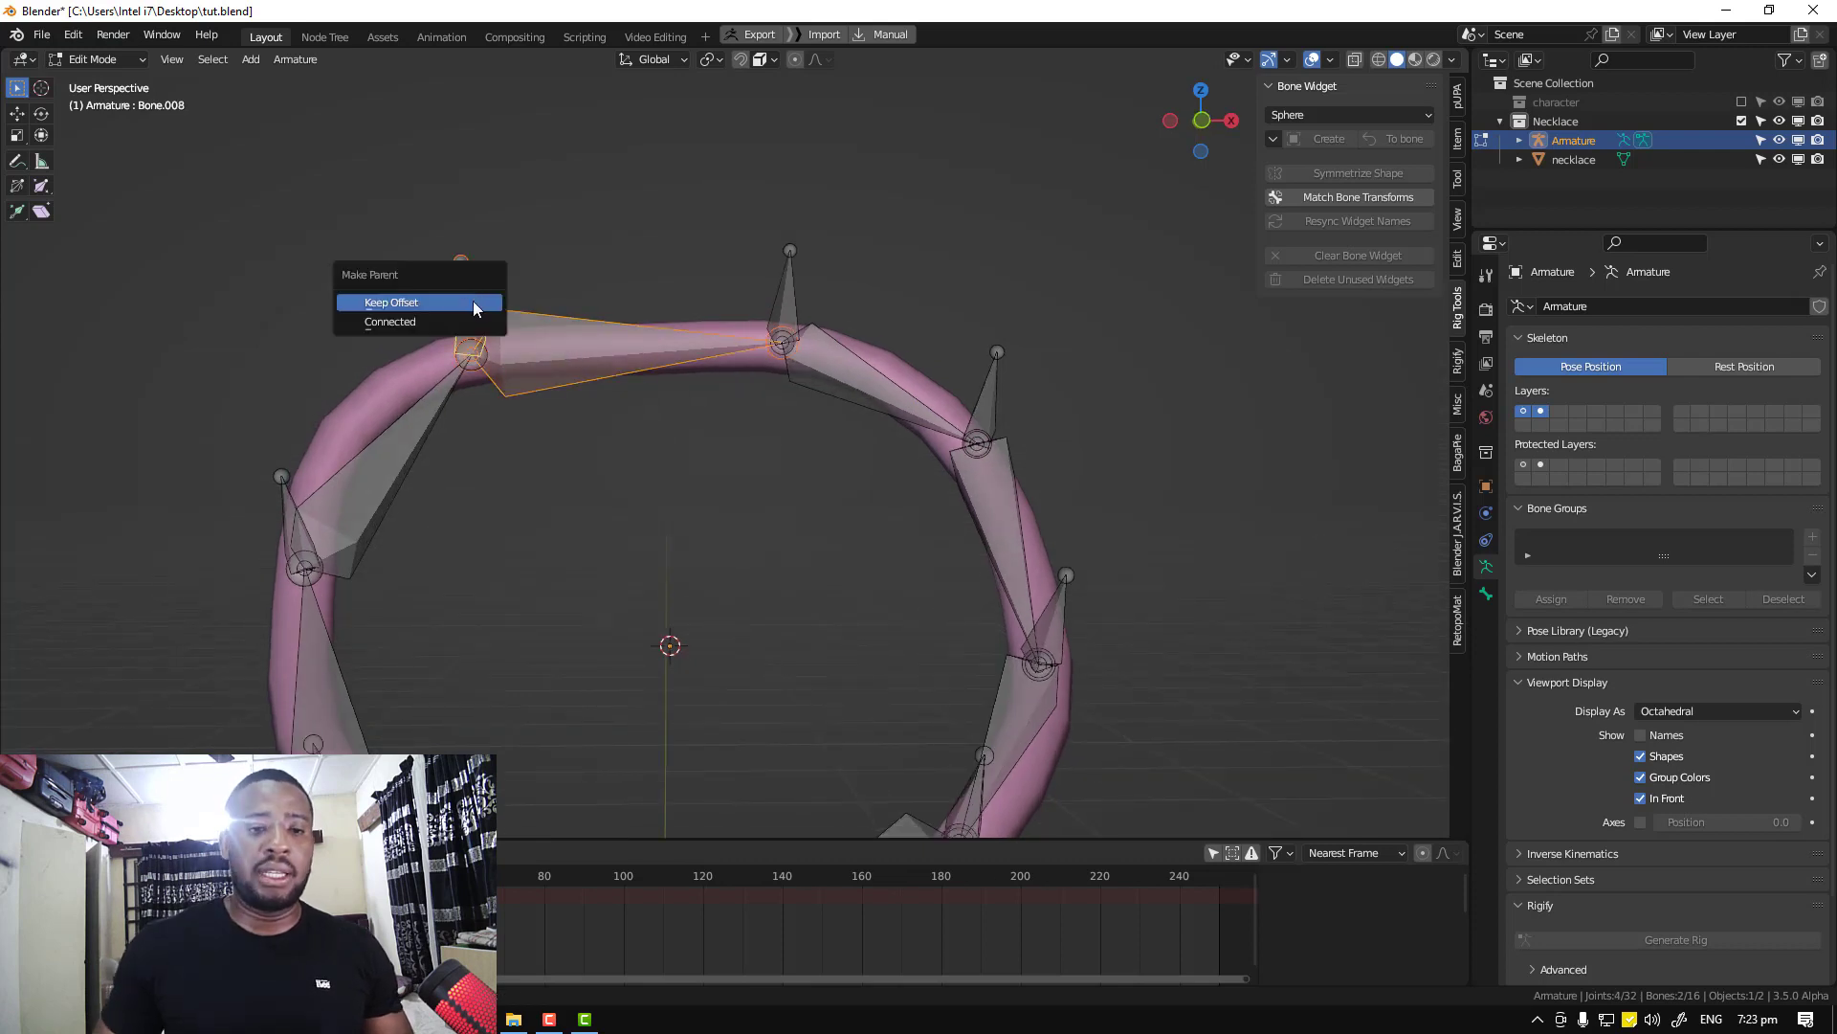
left_click(473, 302)
Parent the ring bone that starts at Bone.015's joint to the control bone Bone.015 with Keep Offset
middle_click_drag(486, 379, 516, 334)
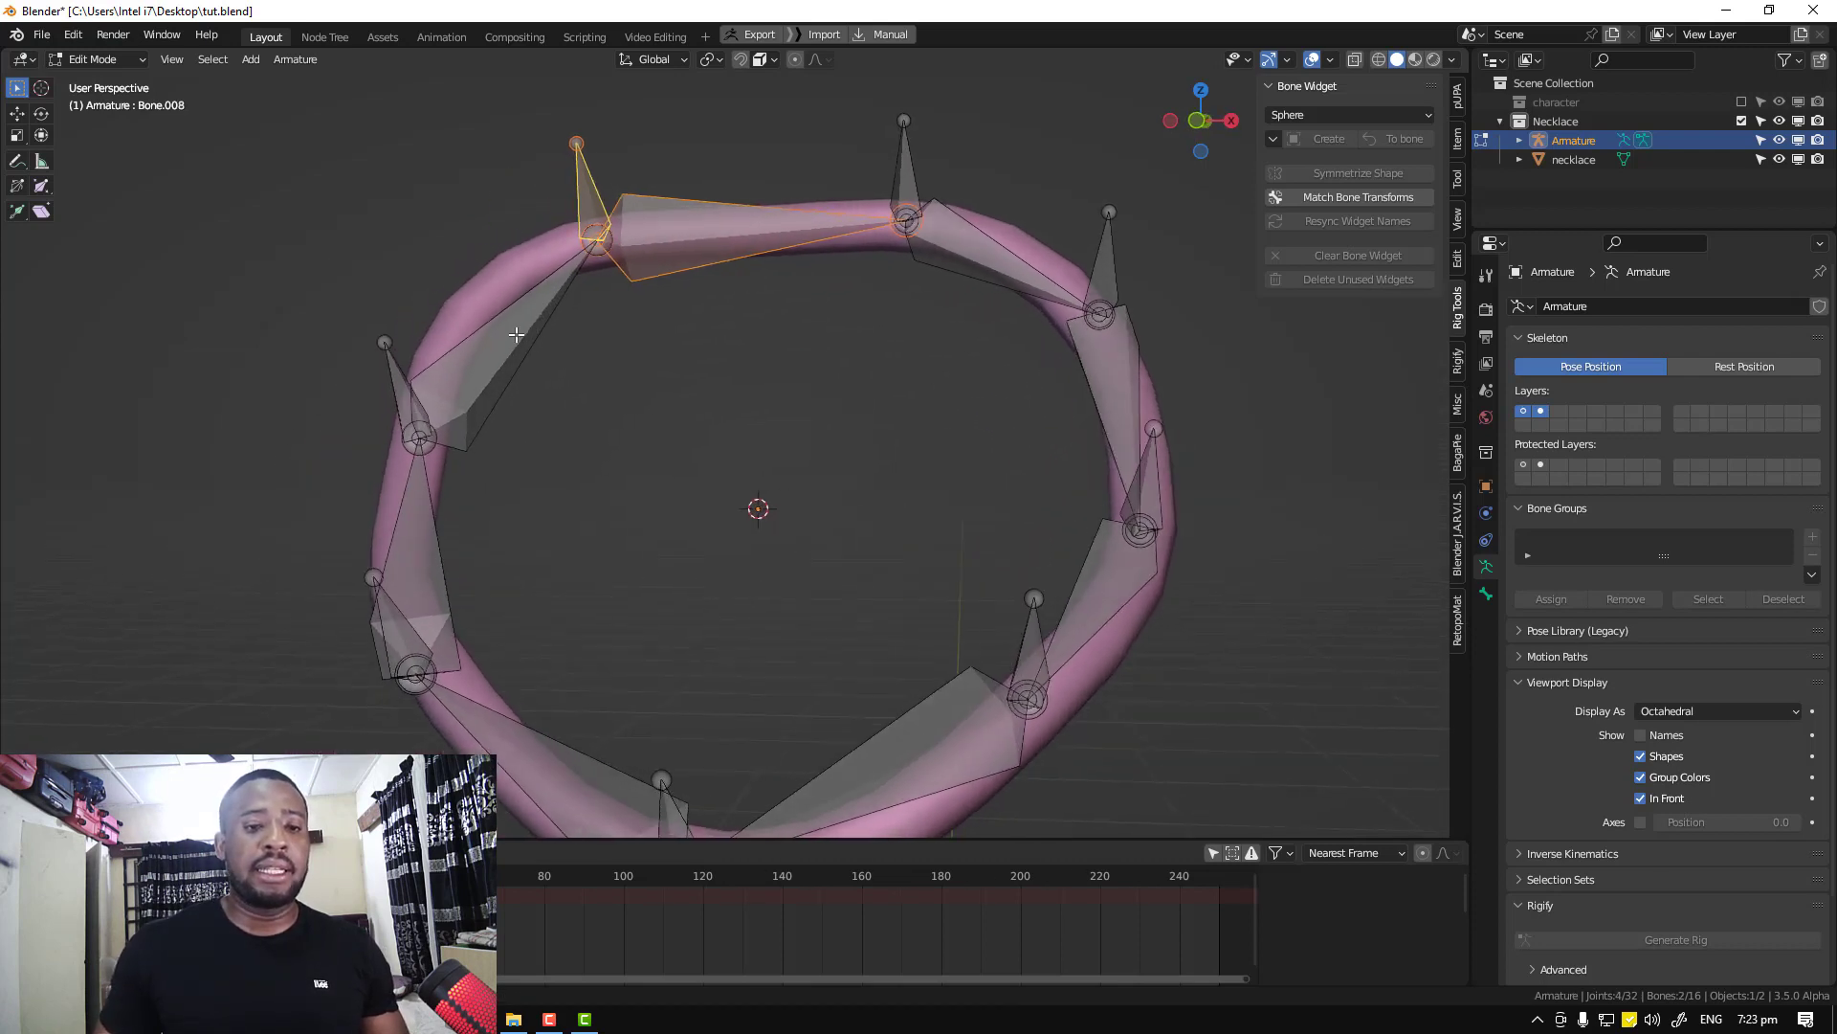
left_click(516, 334)
left_click(382, 375, "shift")
key("ctrl+p")
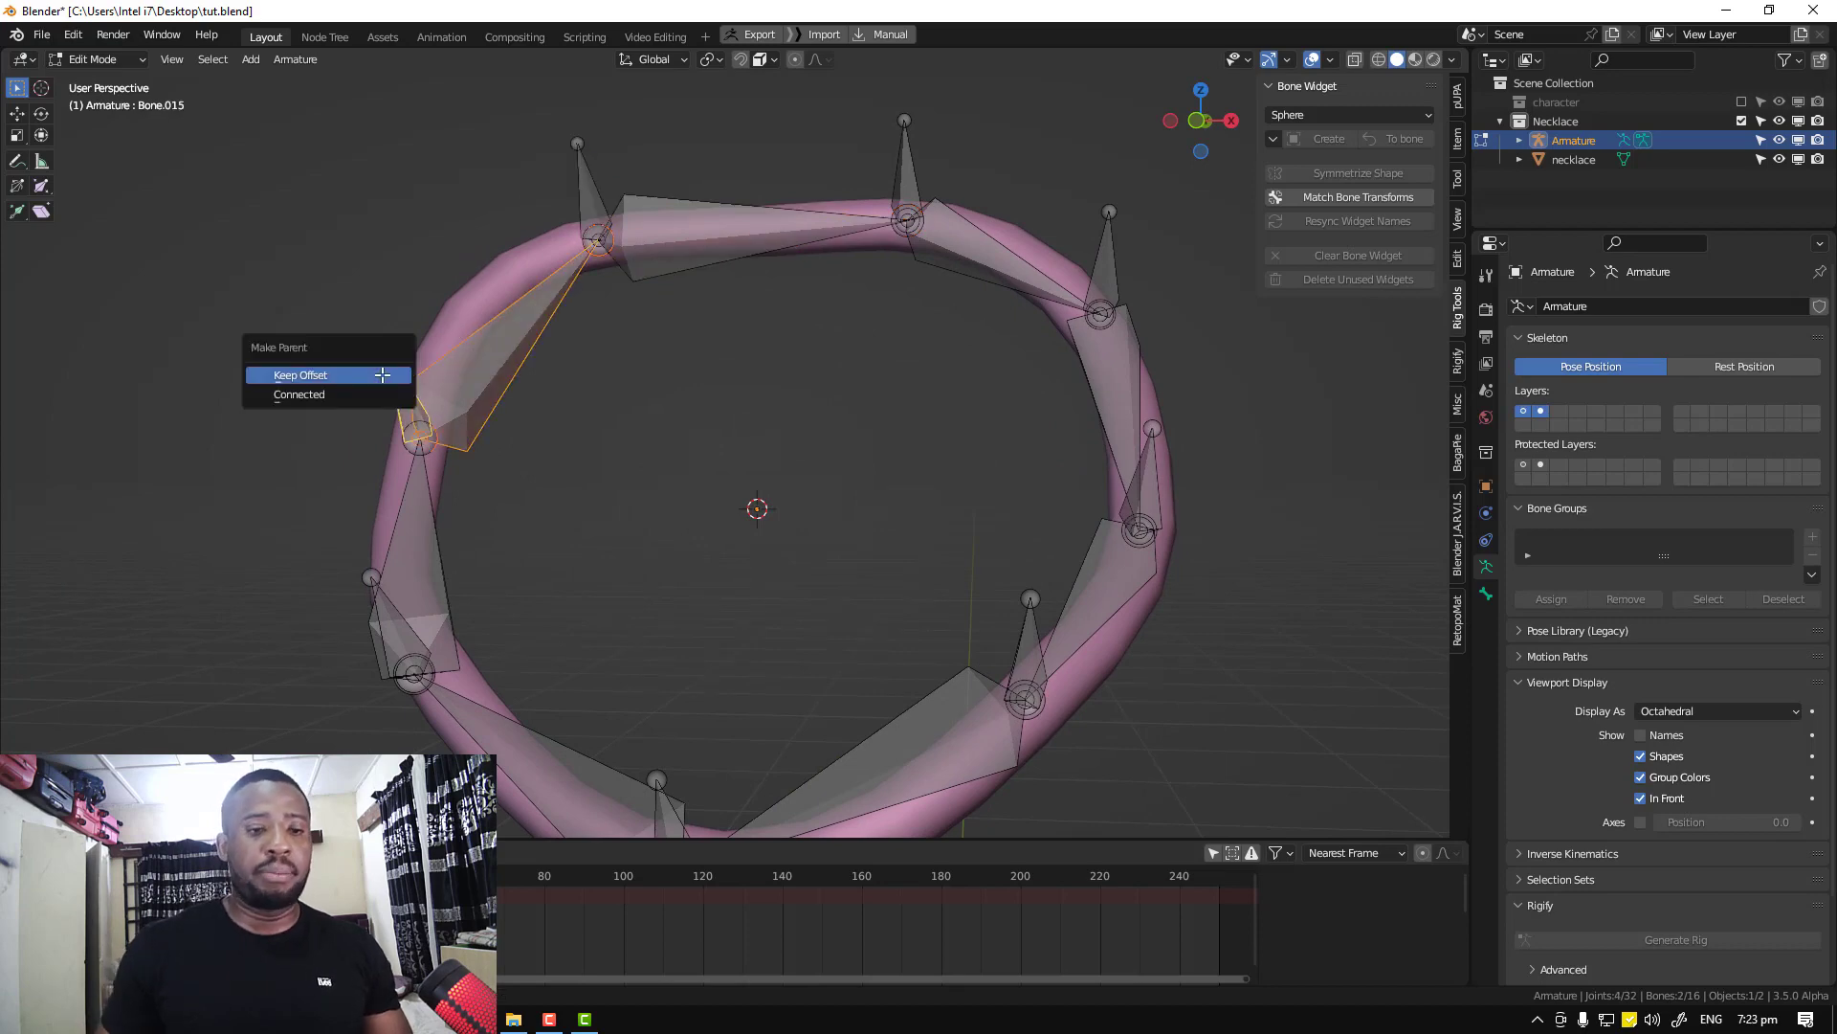
left_click(383, 378)
Parent the ring bone starting at Bone.014's joint to the control bone Bone.014 with Keep Offset, and save the file
middle_click_drag(383, 381, 480, 468)
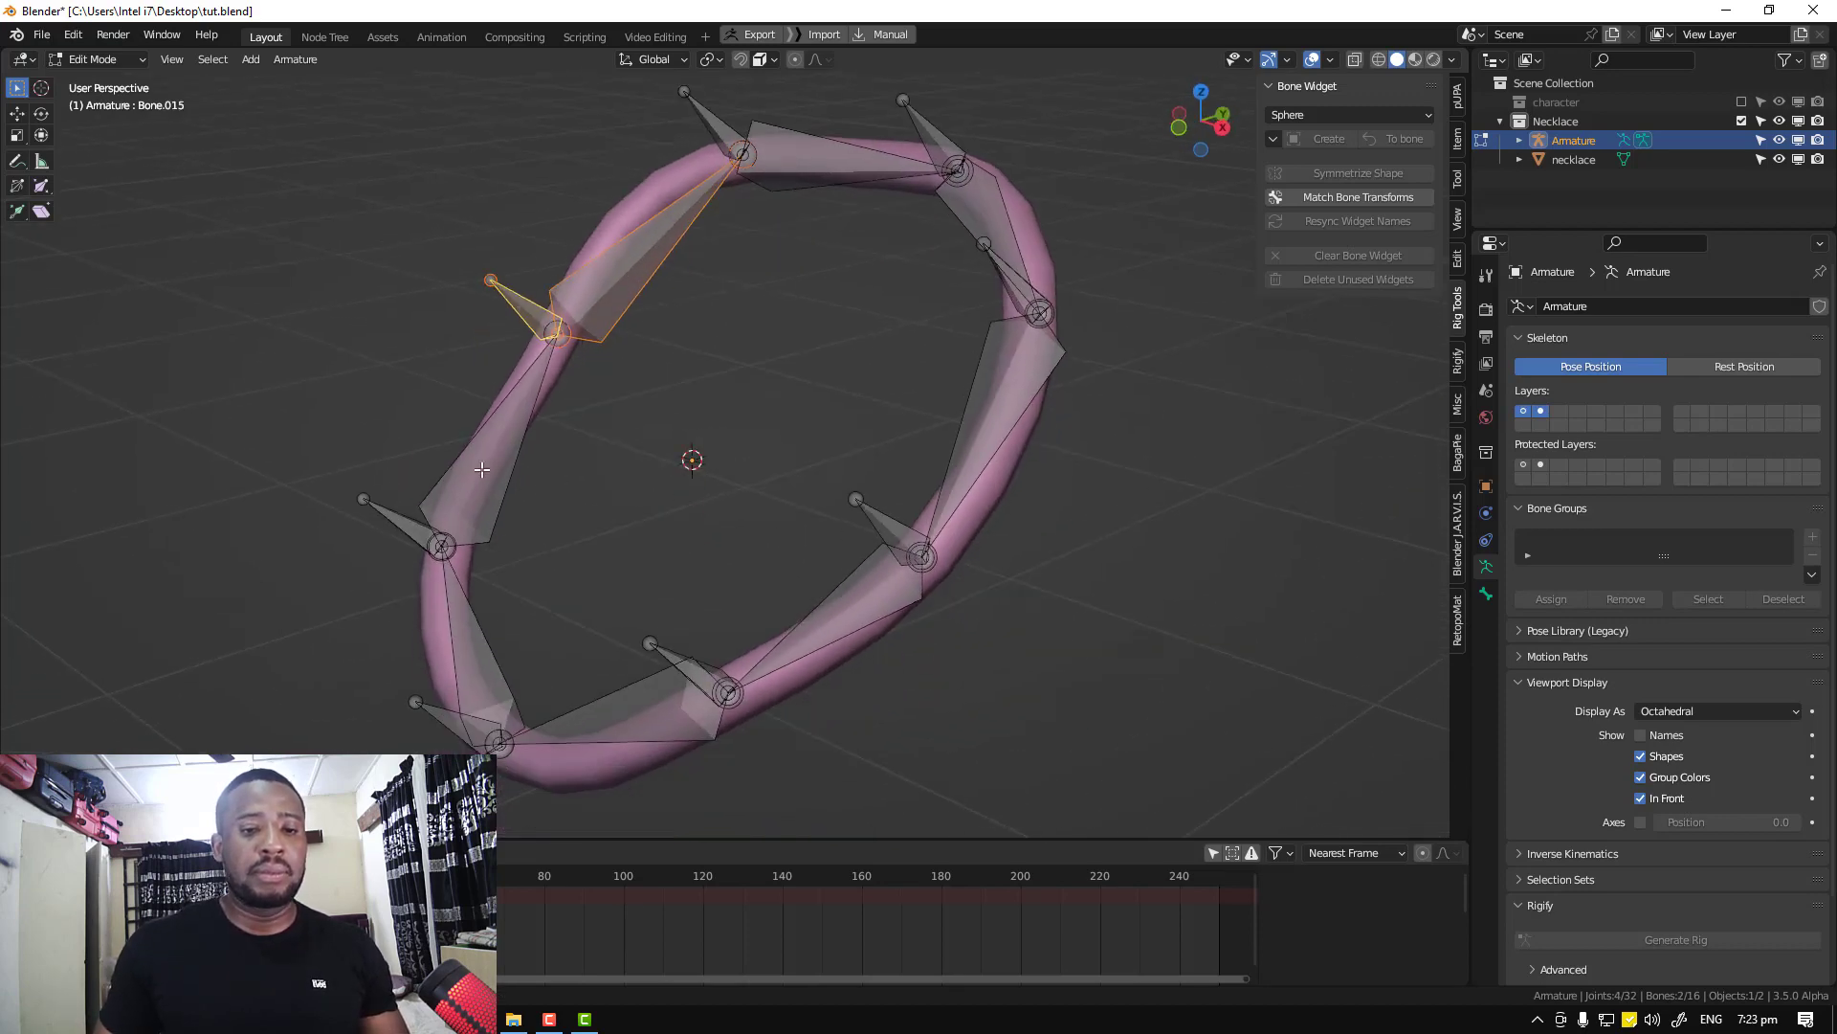
left_click(482, 469)
left_click(395, 521, "shift")
key("ctrl+p")
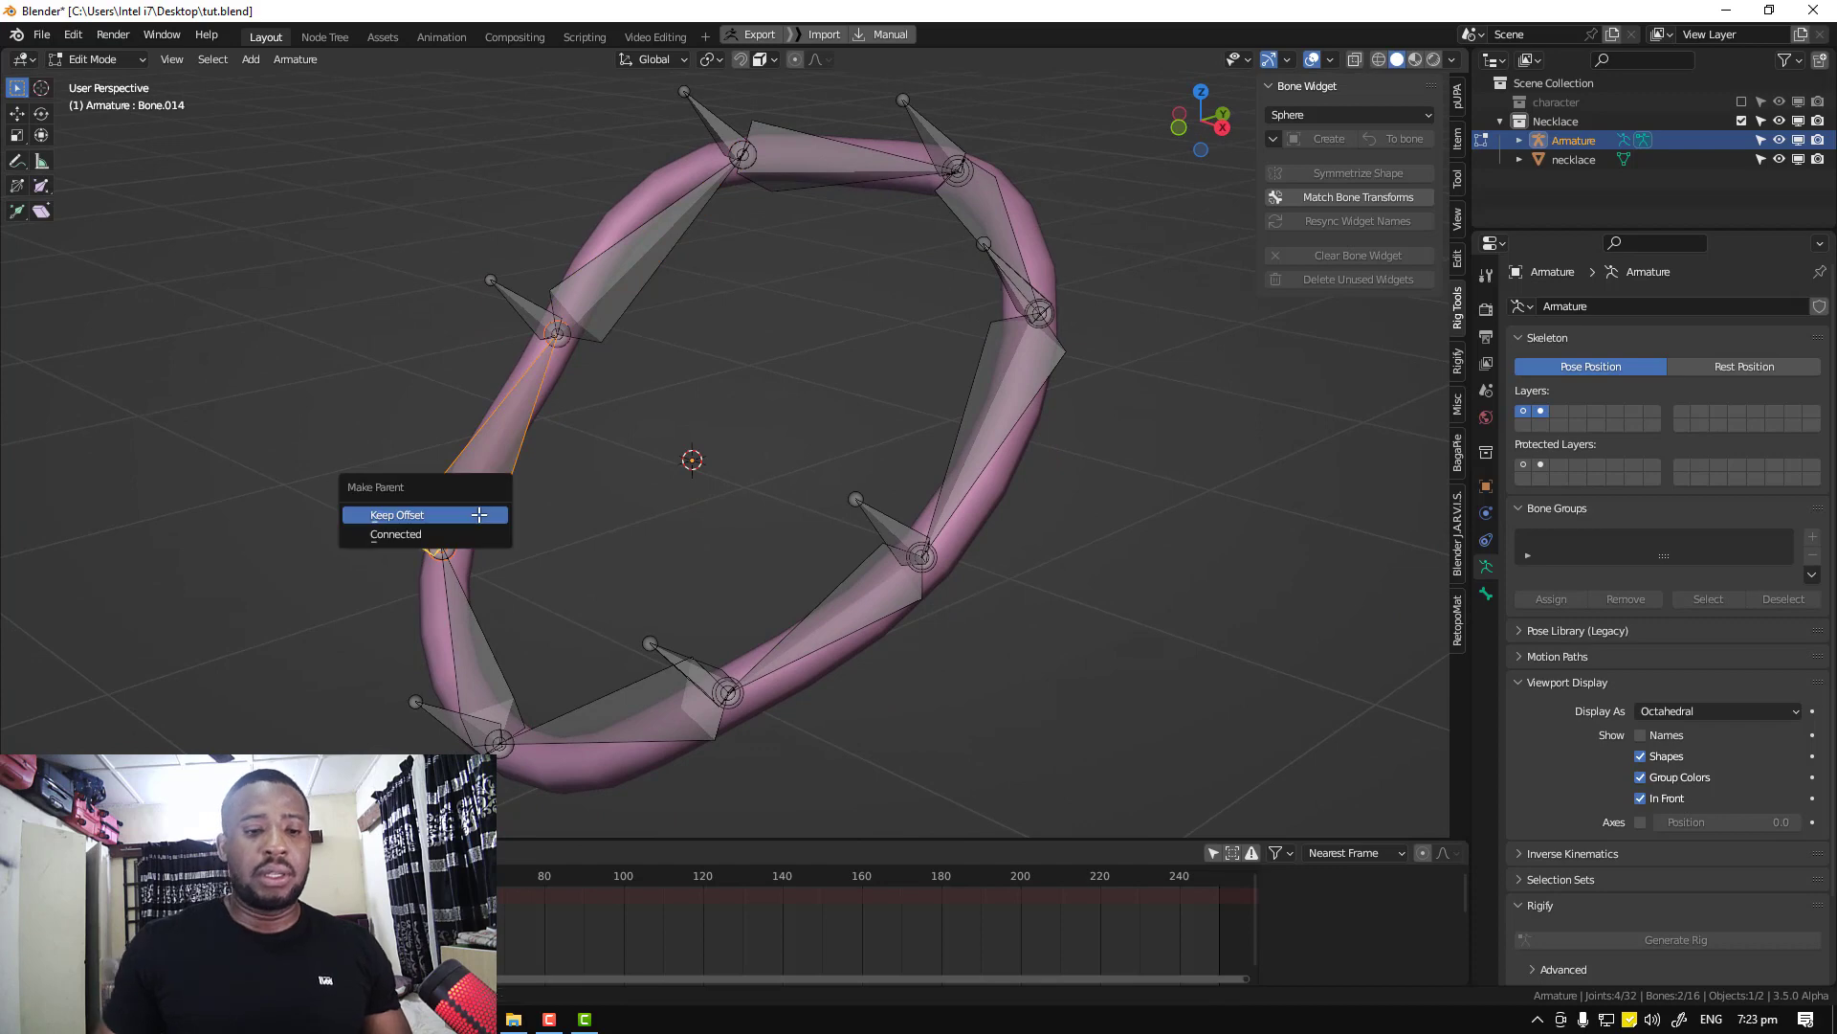
left_click(479, 522)
key("ctrl+s")
Parent the ring bone Bone.006 to the control bone Bone.013 with Keep Offset
left_click(483, 635)
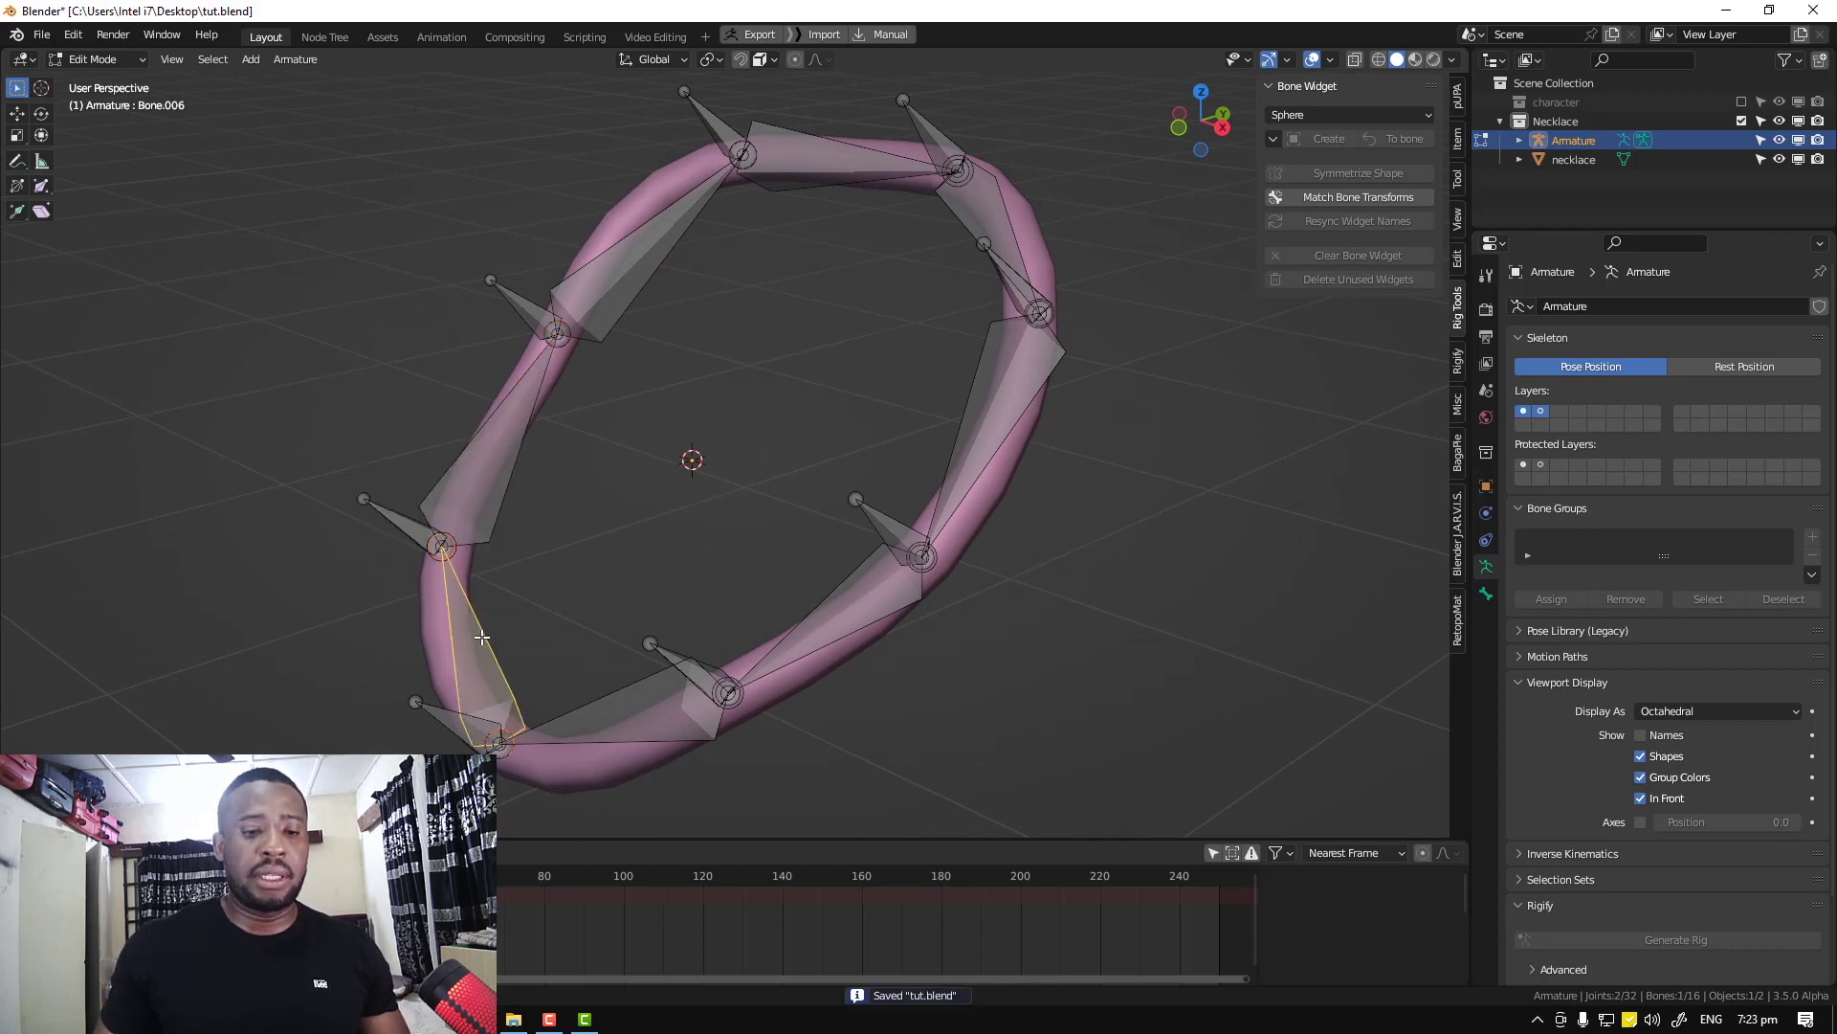
left_click(445, 725, "shift")
key("ctrl+p")
left_click(443, 734)
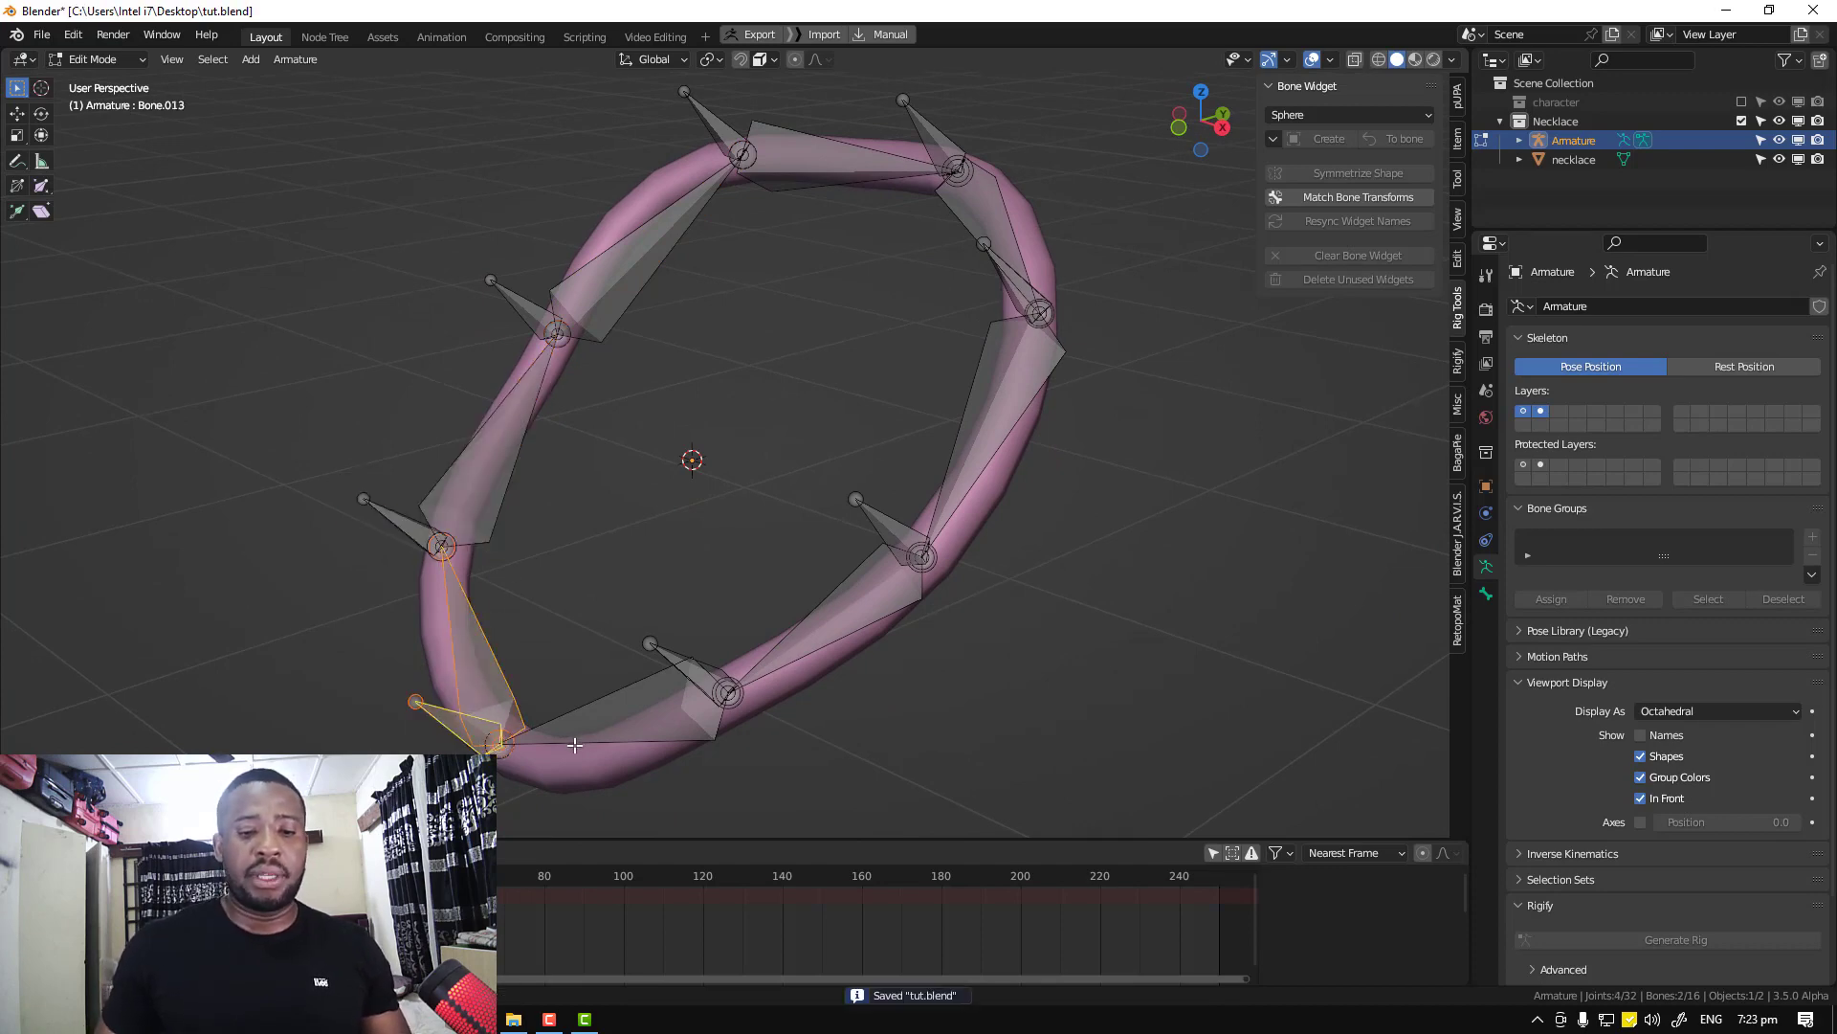
Parent the ring bone starting at Bone.012's joint to the control bone Bone.012 with Keep Offset
middle_click_drag(571, 745, 826, 620)
left_click(929, 537)
left_click(961, 476, "shift")
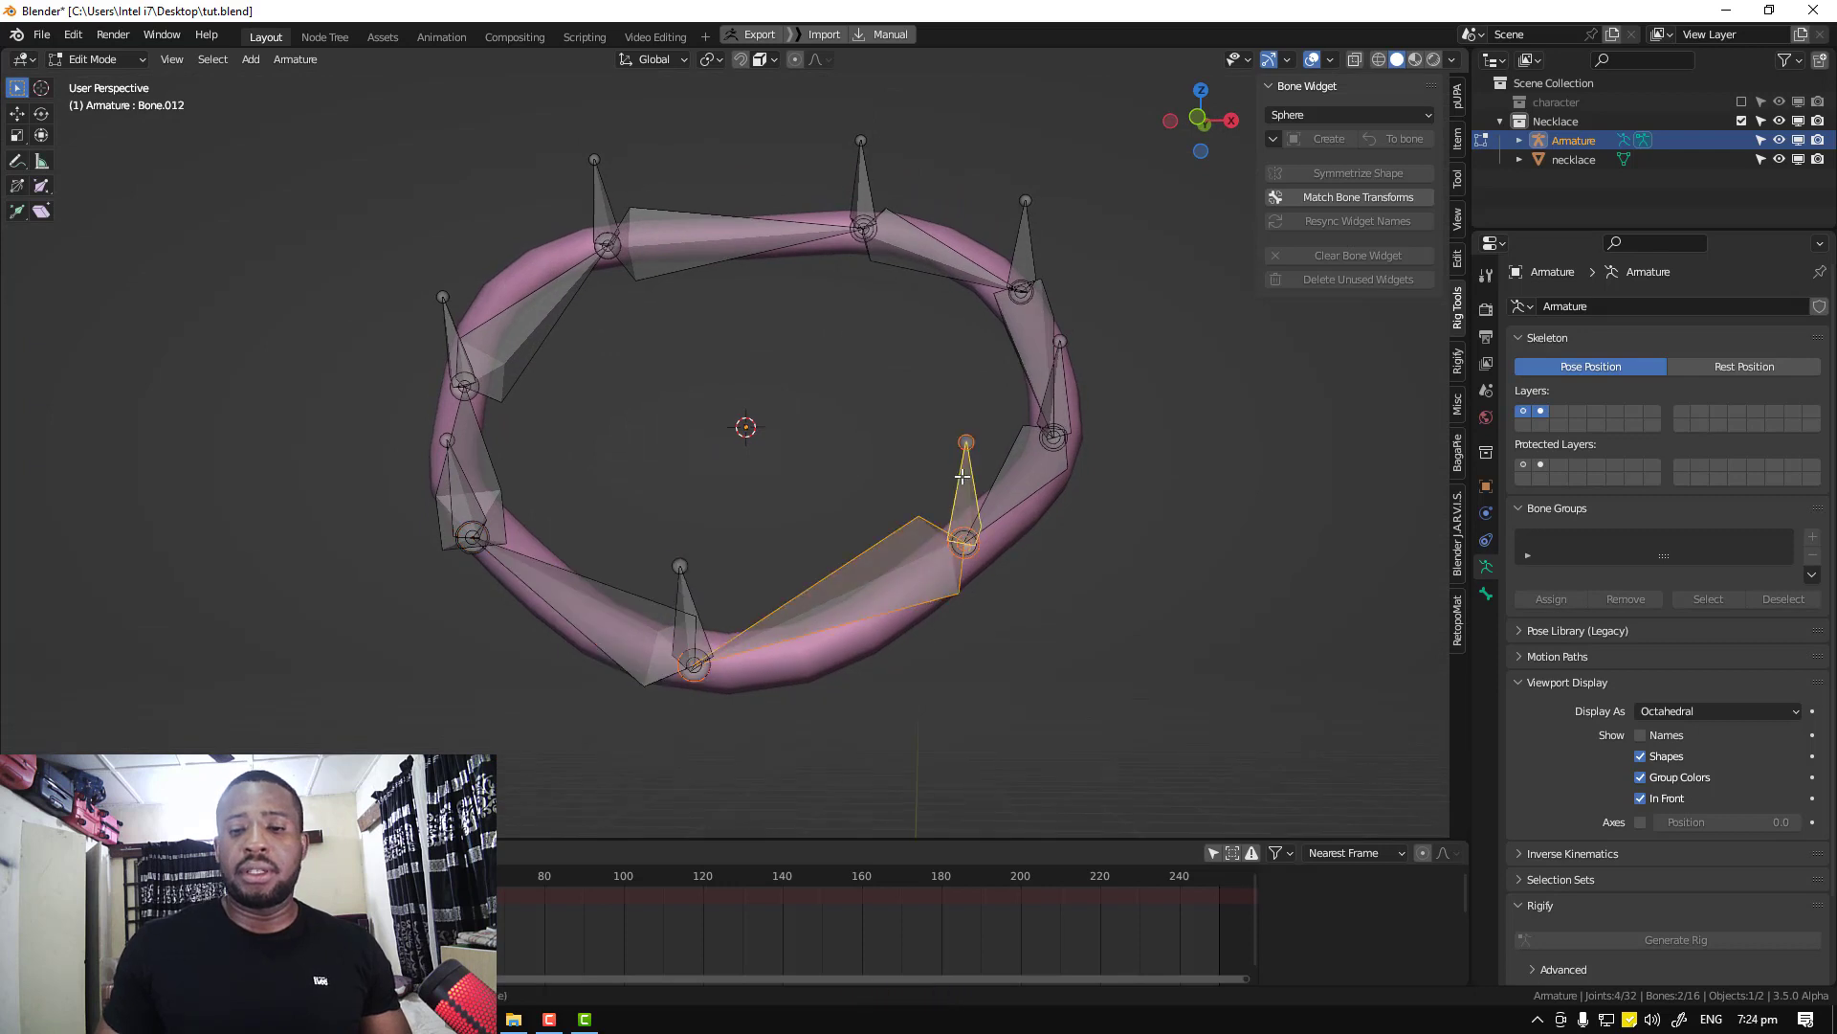
key("ctrl+p")
left_click(964, 483)
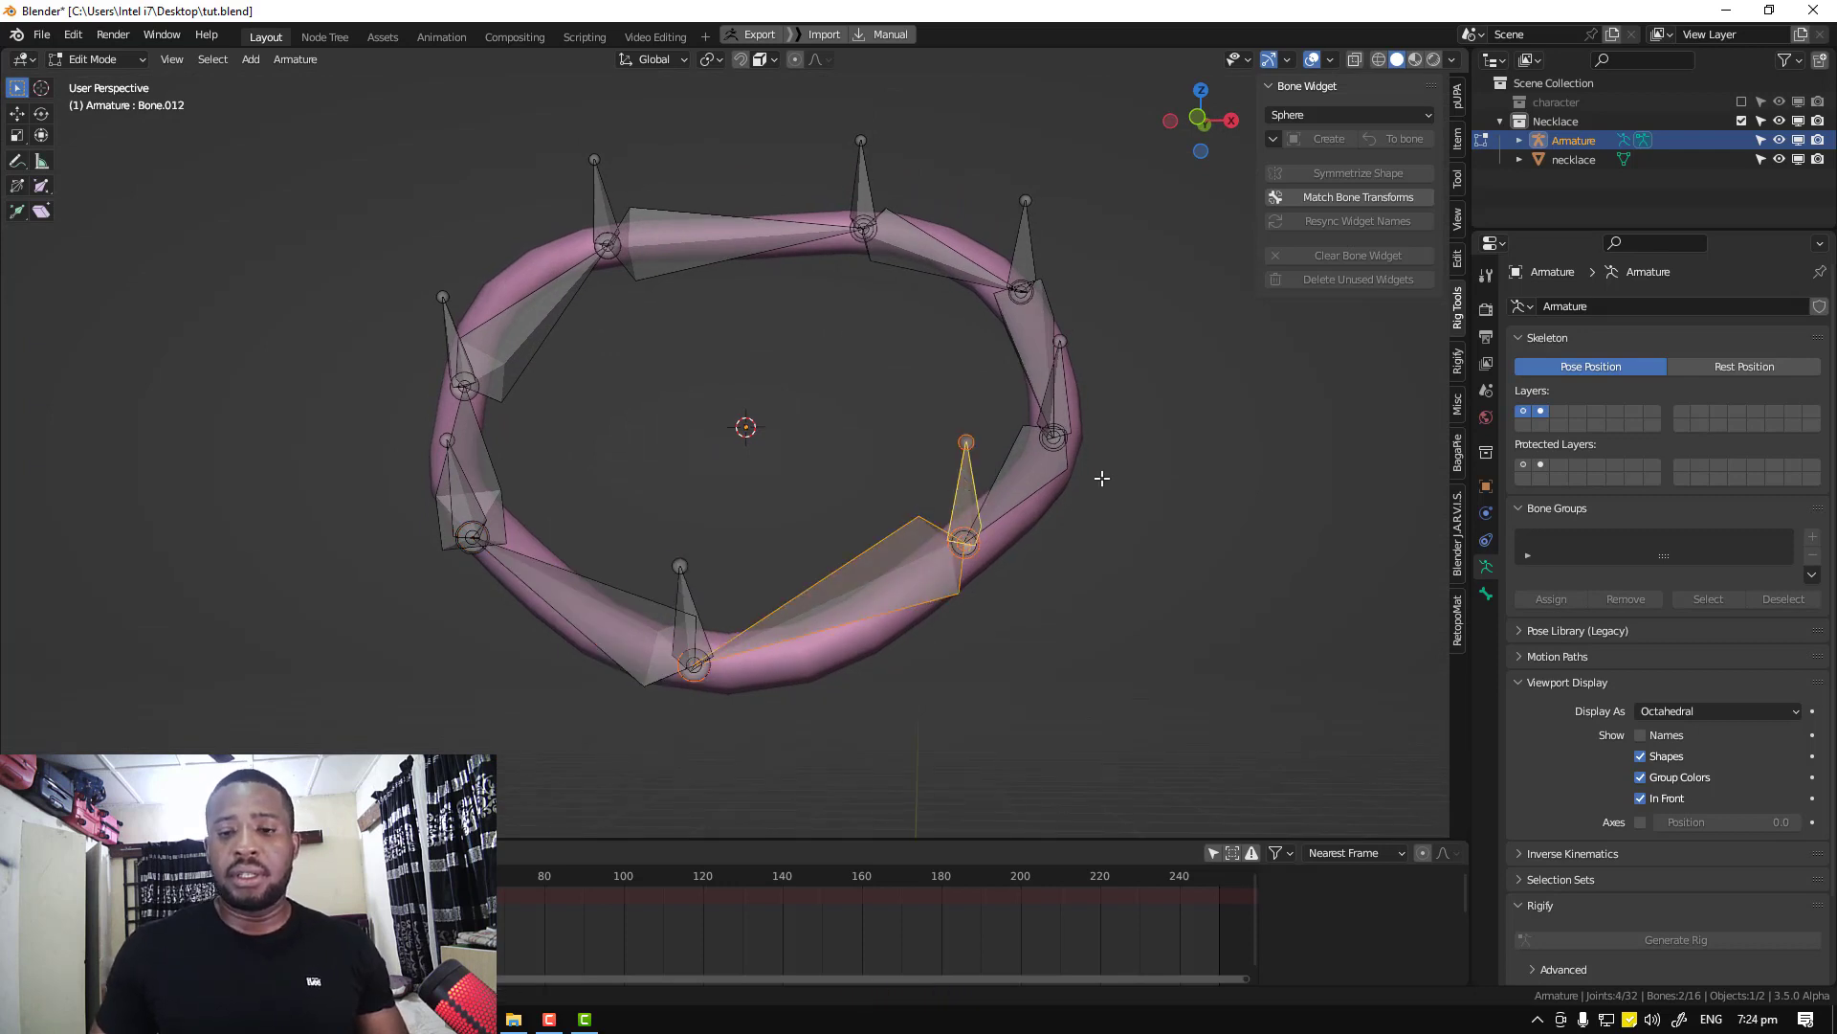
Parent the ring bone starting at Bone.011's joint to the control bone Bone.011 with Keep Offset
middle_click_drag(1100, 477, 1013, 511)
left_click(901, 526)
left_click(933, 454, "shift")
key("ctrl+p")
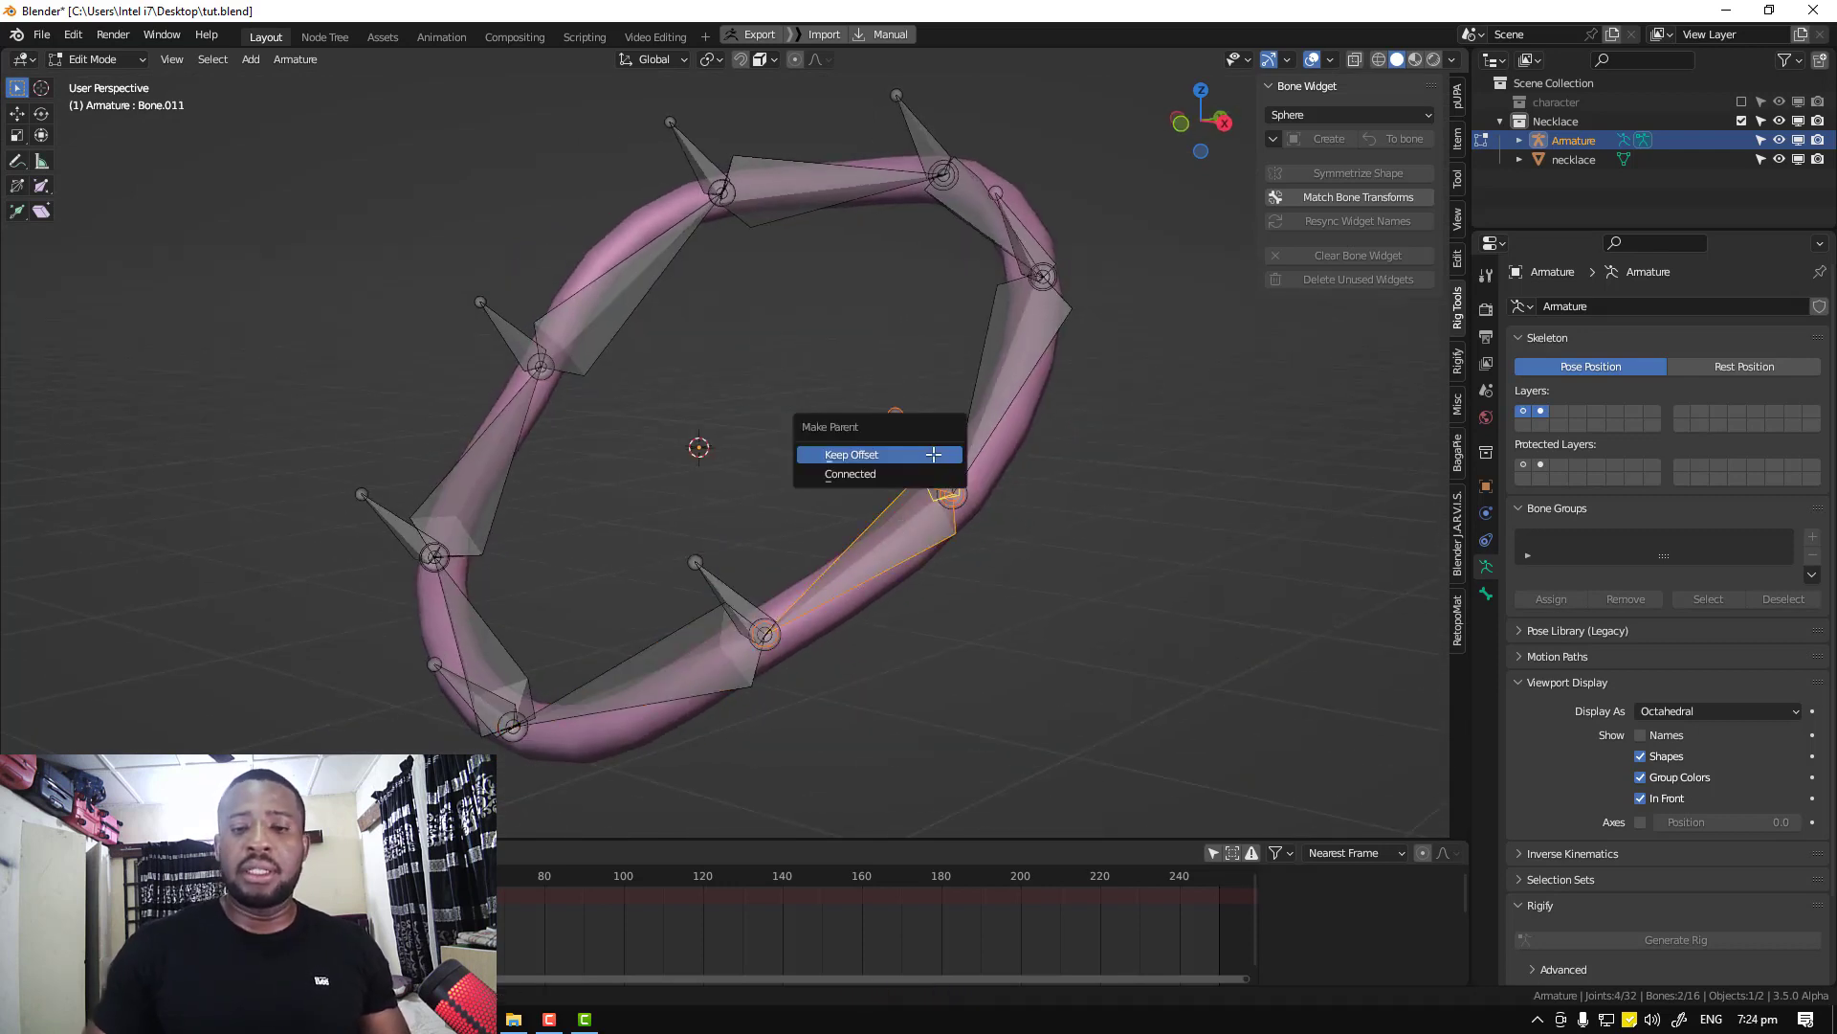
left_click(935, 462)
Parent the ring bone Bone.003 to the control bone Bone.010 with Keep Offset
left_click(1034, 330)
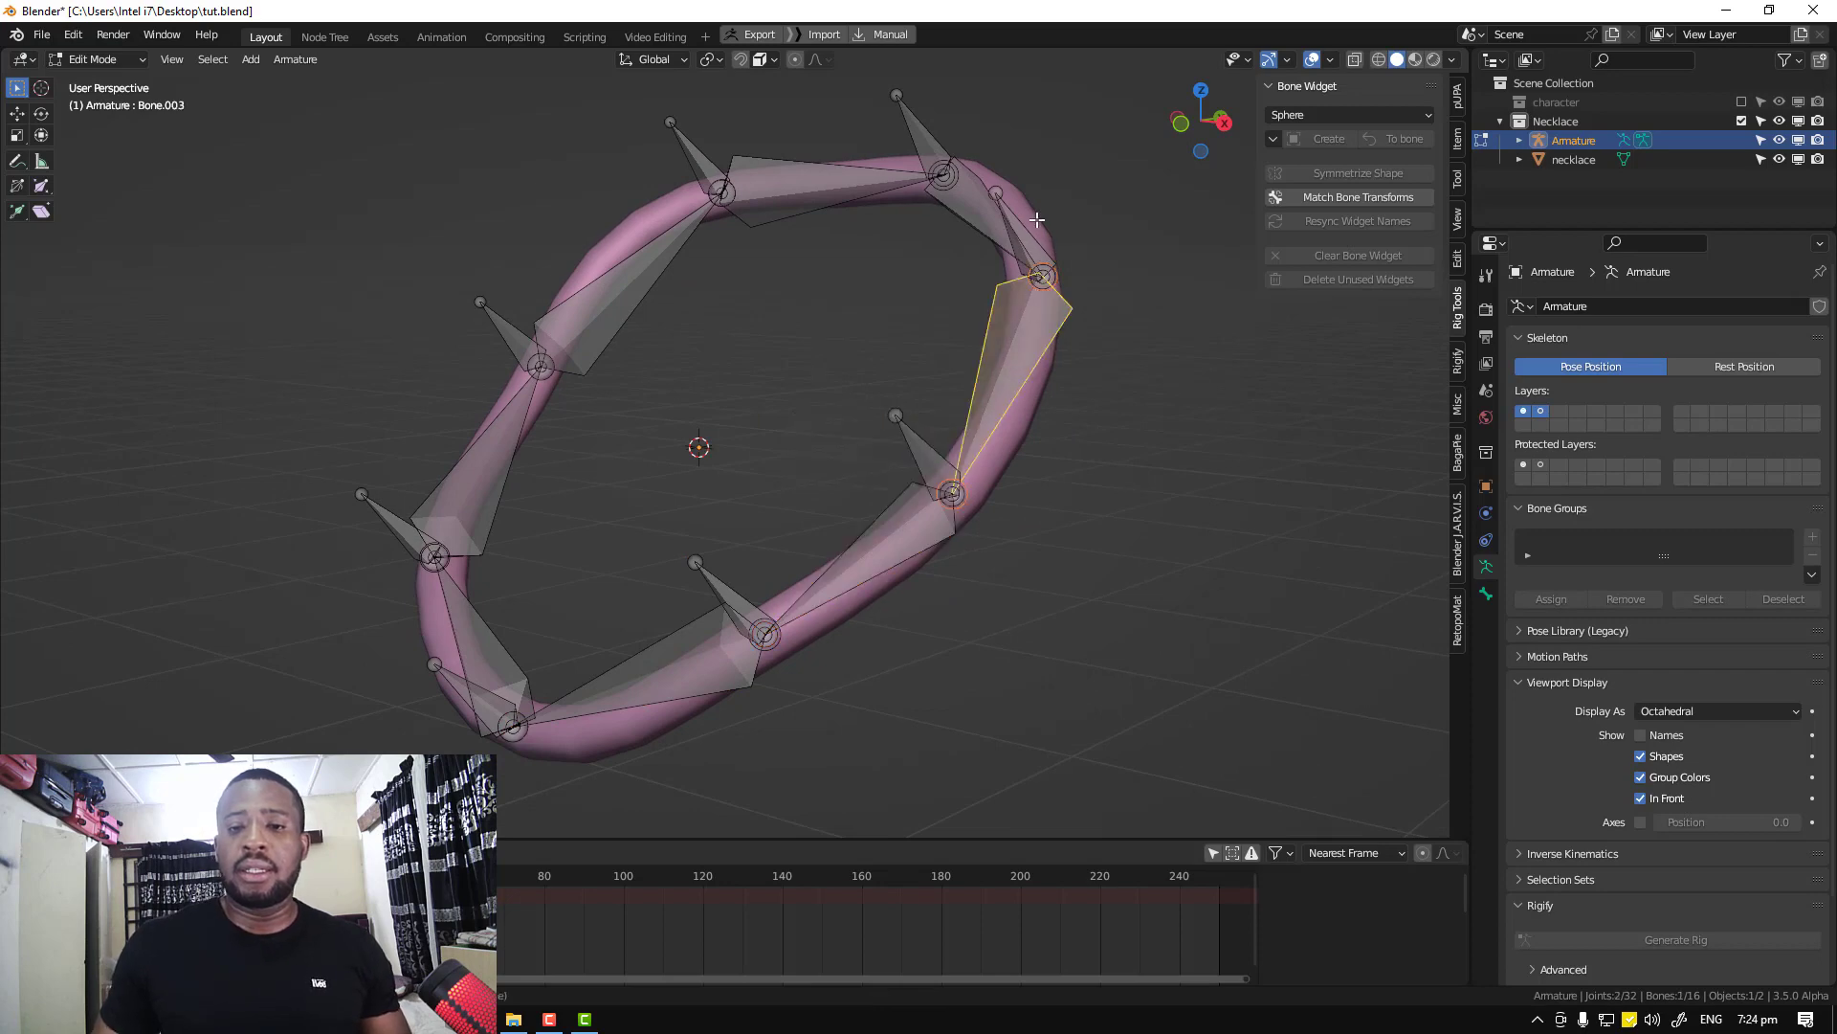
left_click(1036, 221, "shift")
key("ctrl+p")
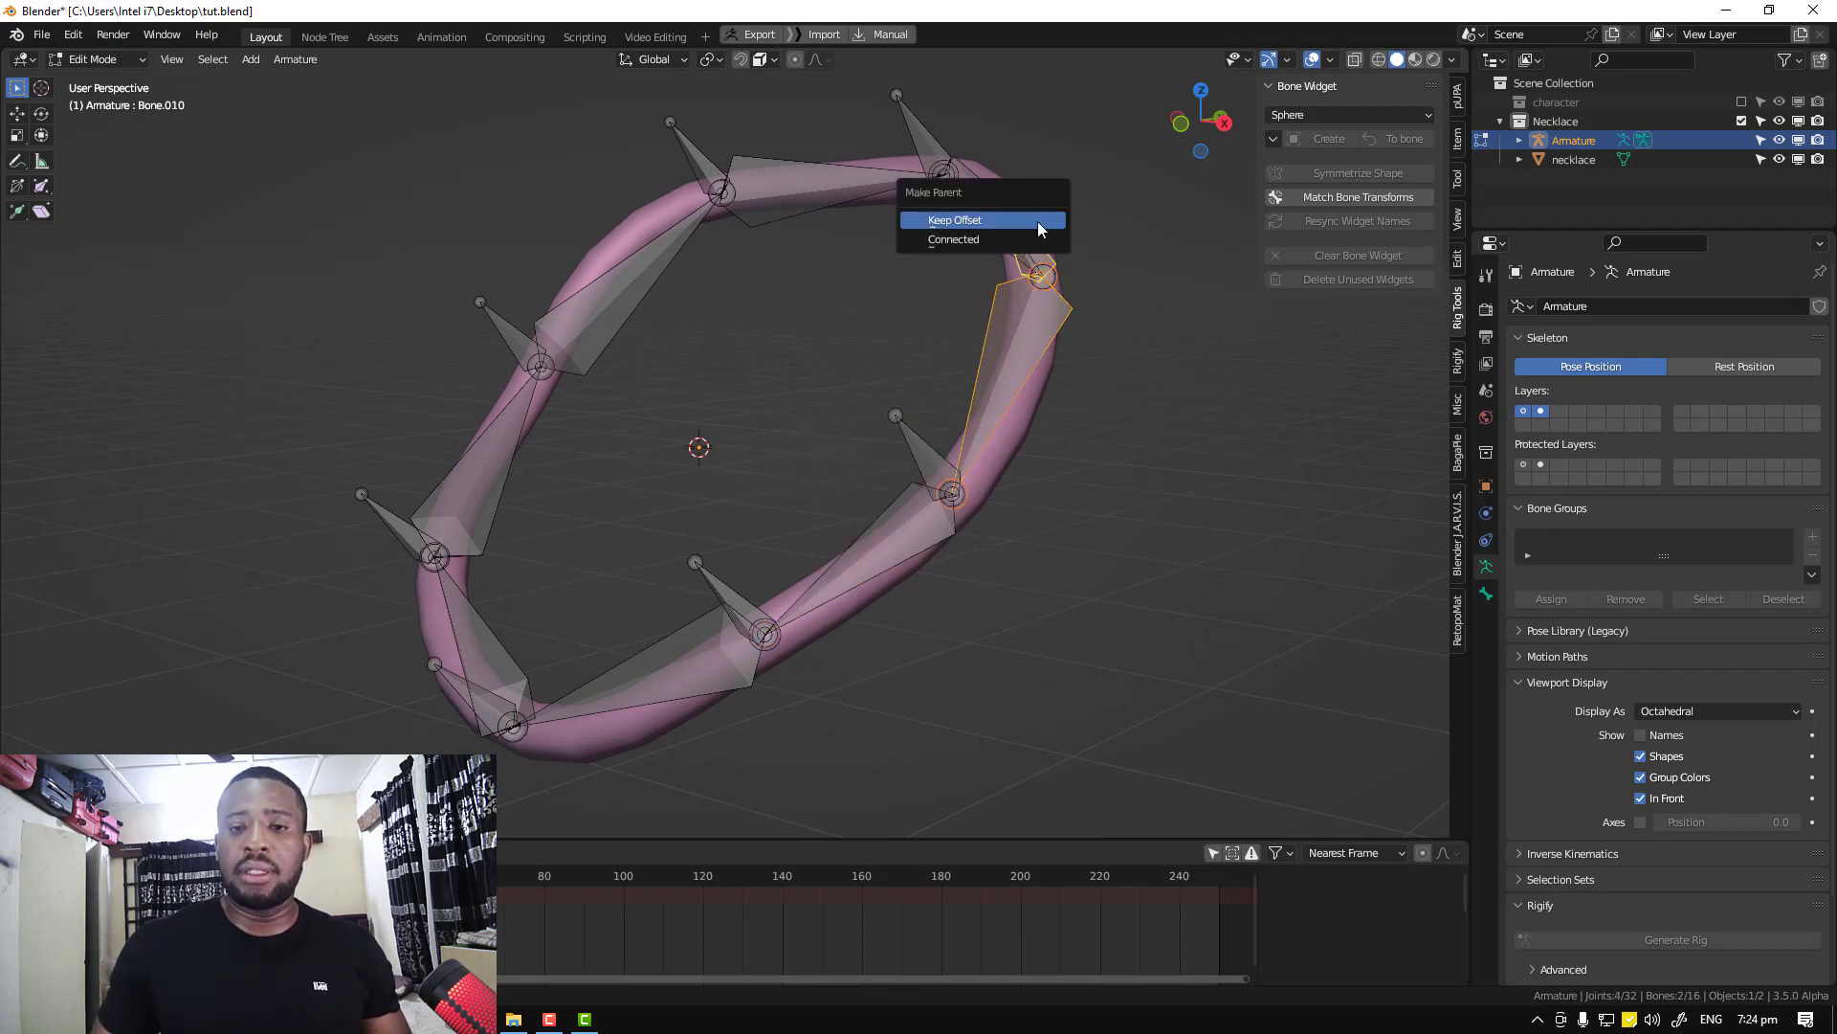
left_click(1041, 229)
Reapply the Keep Offset parenting of the ring bone Bone.002 to the control bone Bone.009
left_click(1011, 215)
left_click(935, 213)
left_click(960, 198)
left_click(918, 122, "shift")
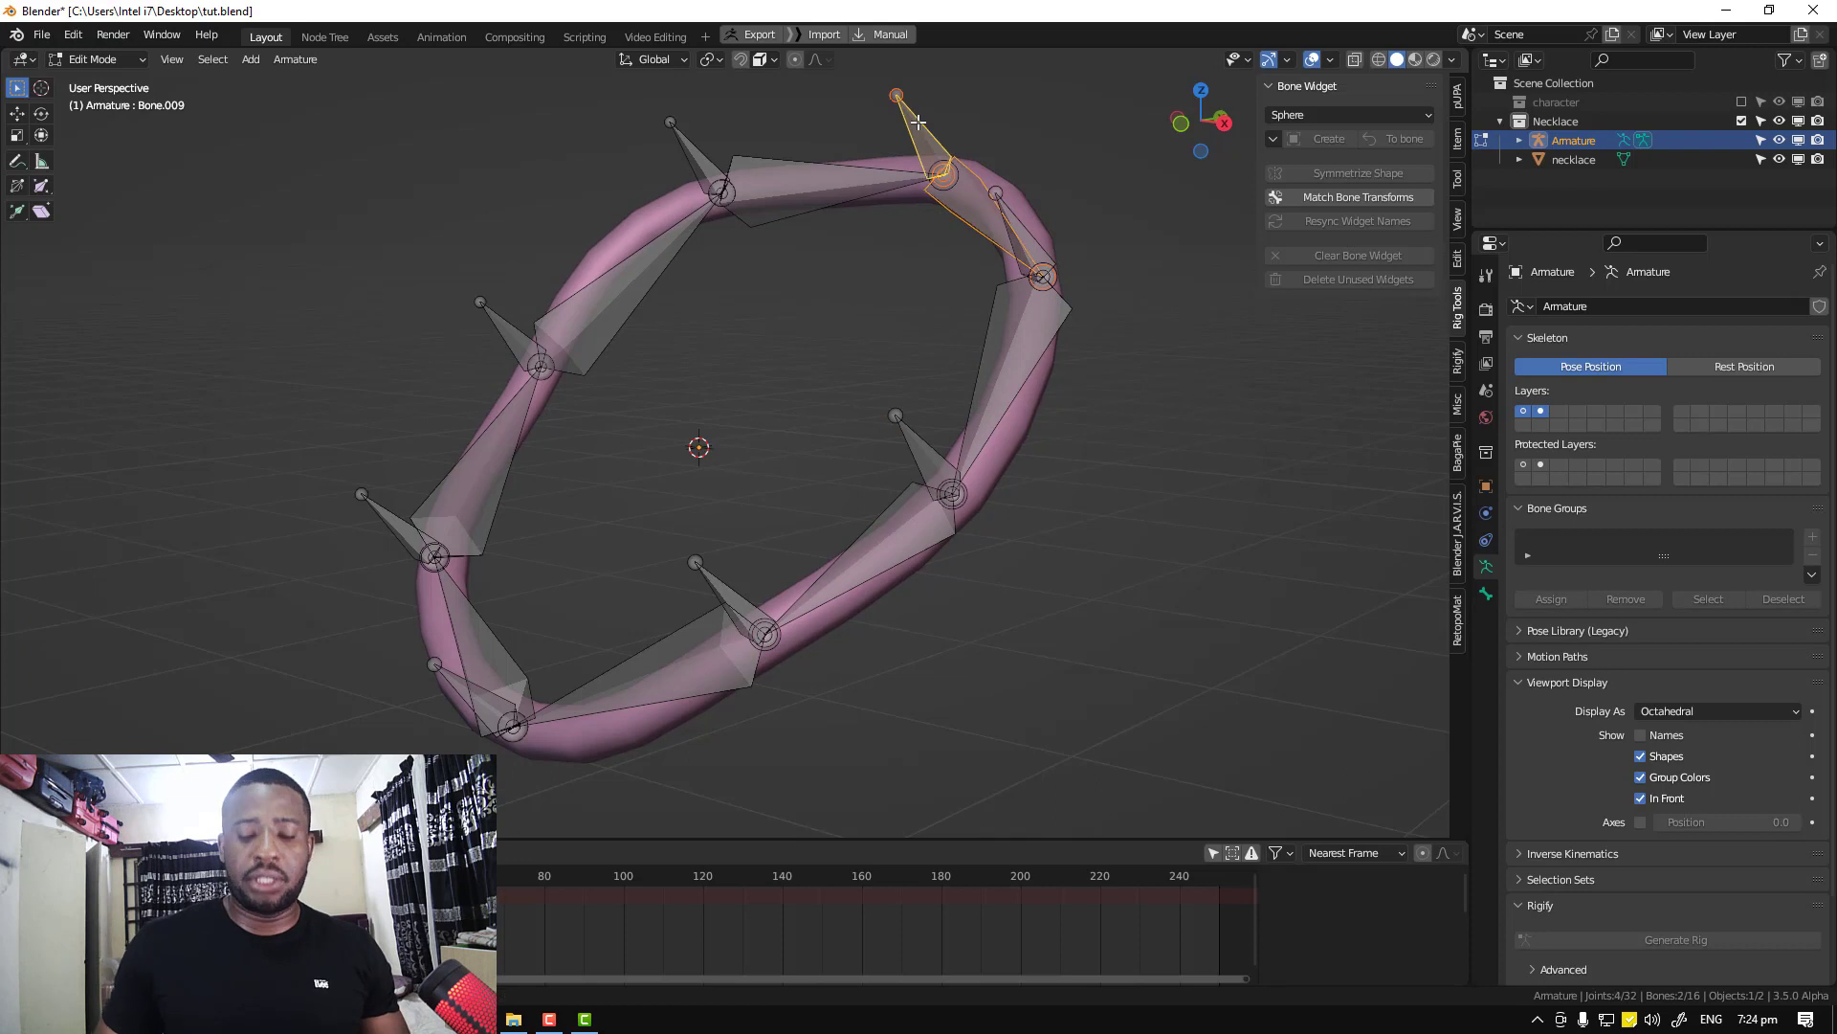
key("ctrl+p")
left_click(919, 130)
Switch the armature to Pose Mode and test-move the control bone Bone.009, cancelling the move
middle_click_drag(918, 130, 926, 287)
scroll(964, 253, "up", 3)
key("ctrl+Tab")
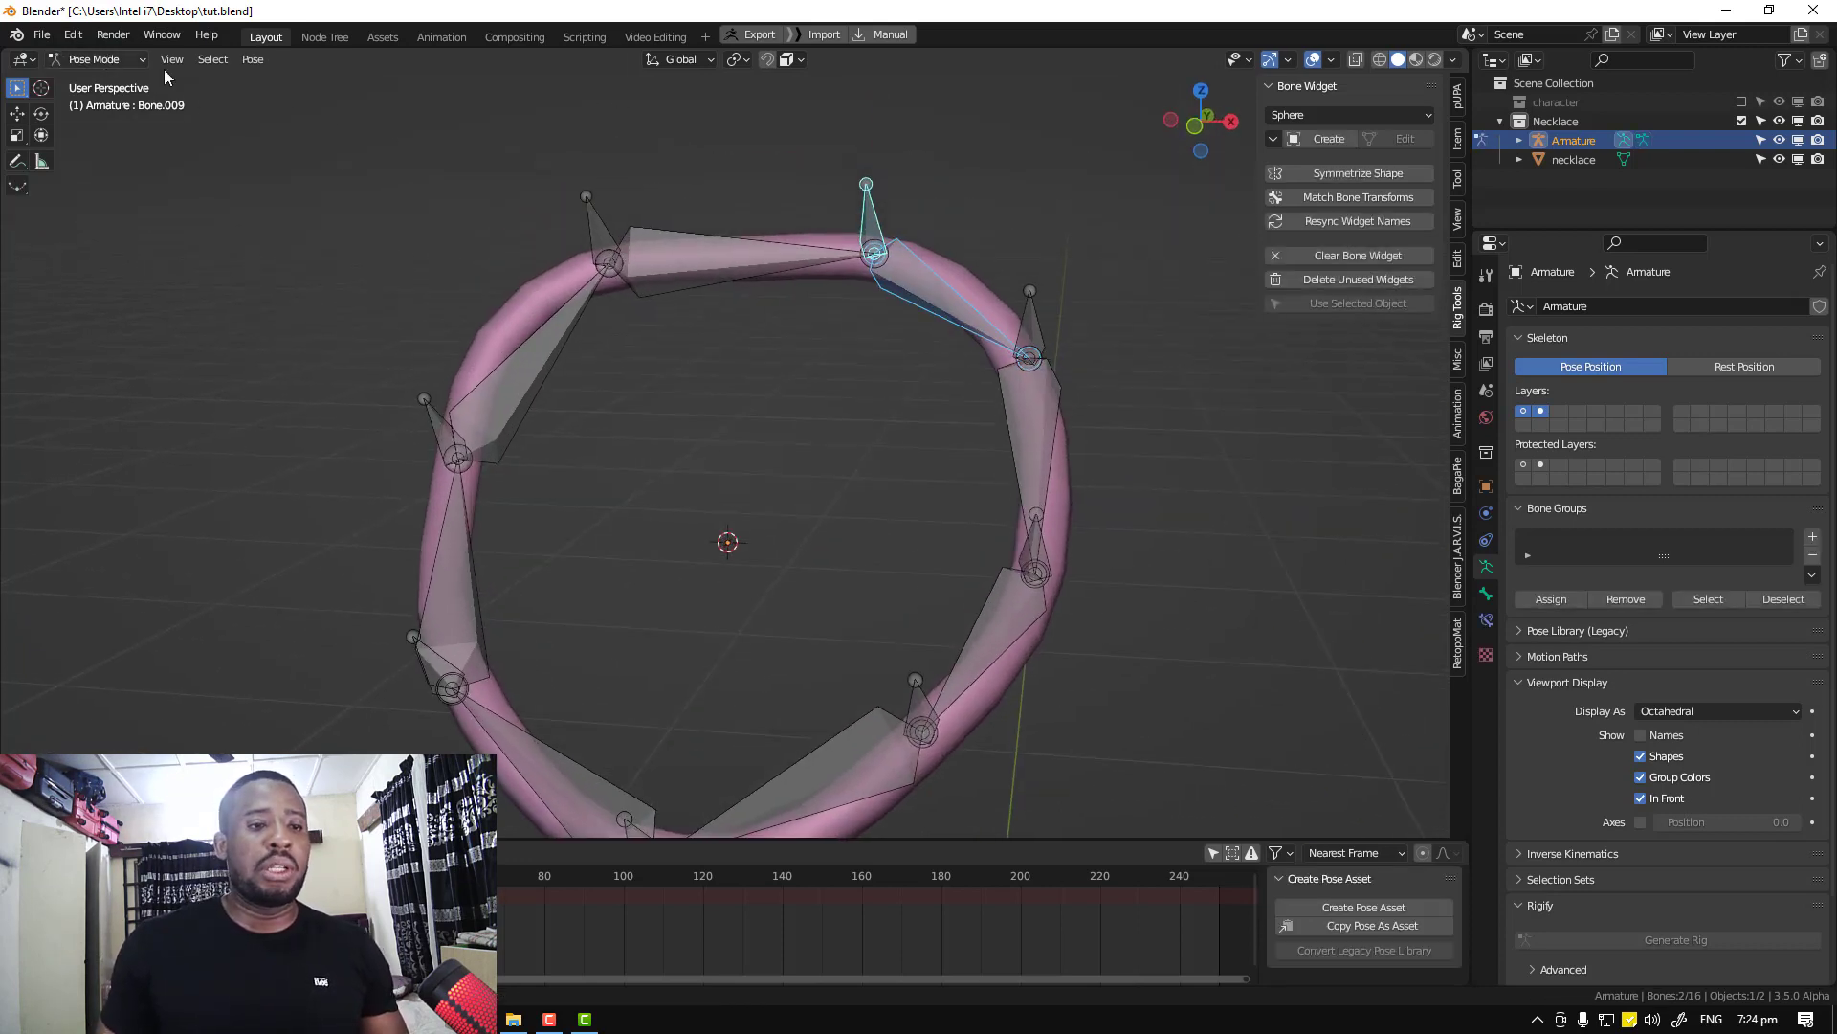
left_click(863, 207)
key("g")
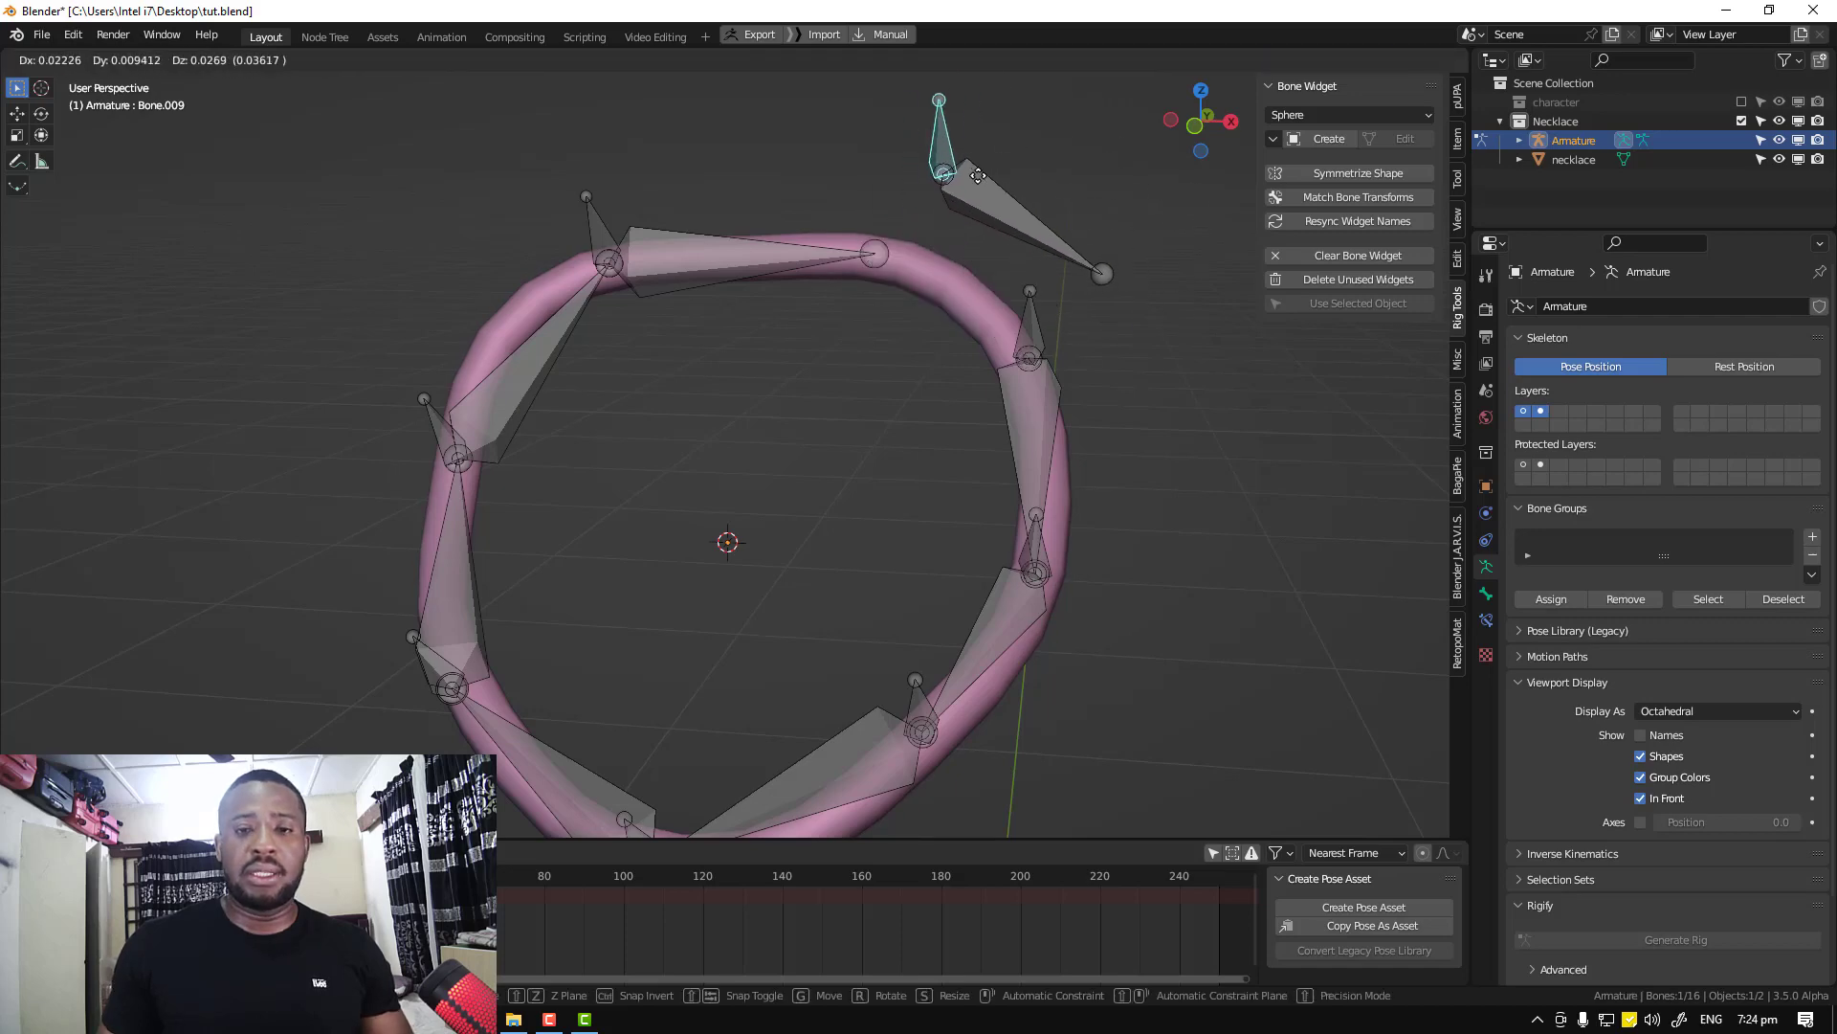
right_click(948, 246)
Test-move the control bones Bone.010 and Bone.012 to check that their ring bones follow, cancelling each move
left_click(1039, 321)
key("g")
key("Escape")
middle_click_drag(956, 593, 1058, 490)
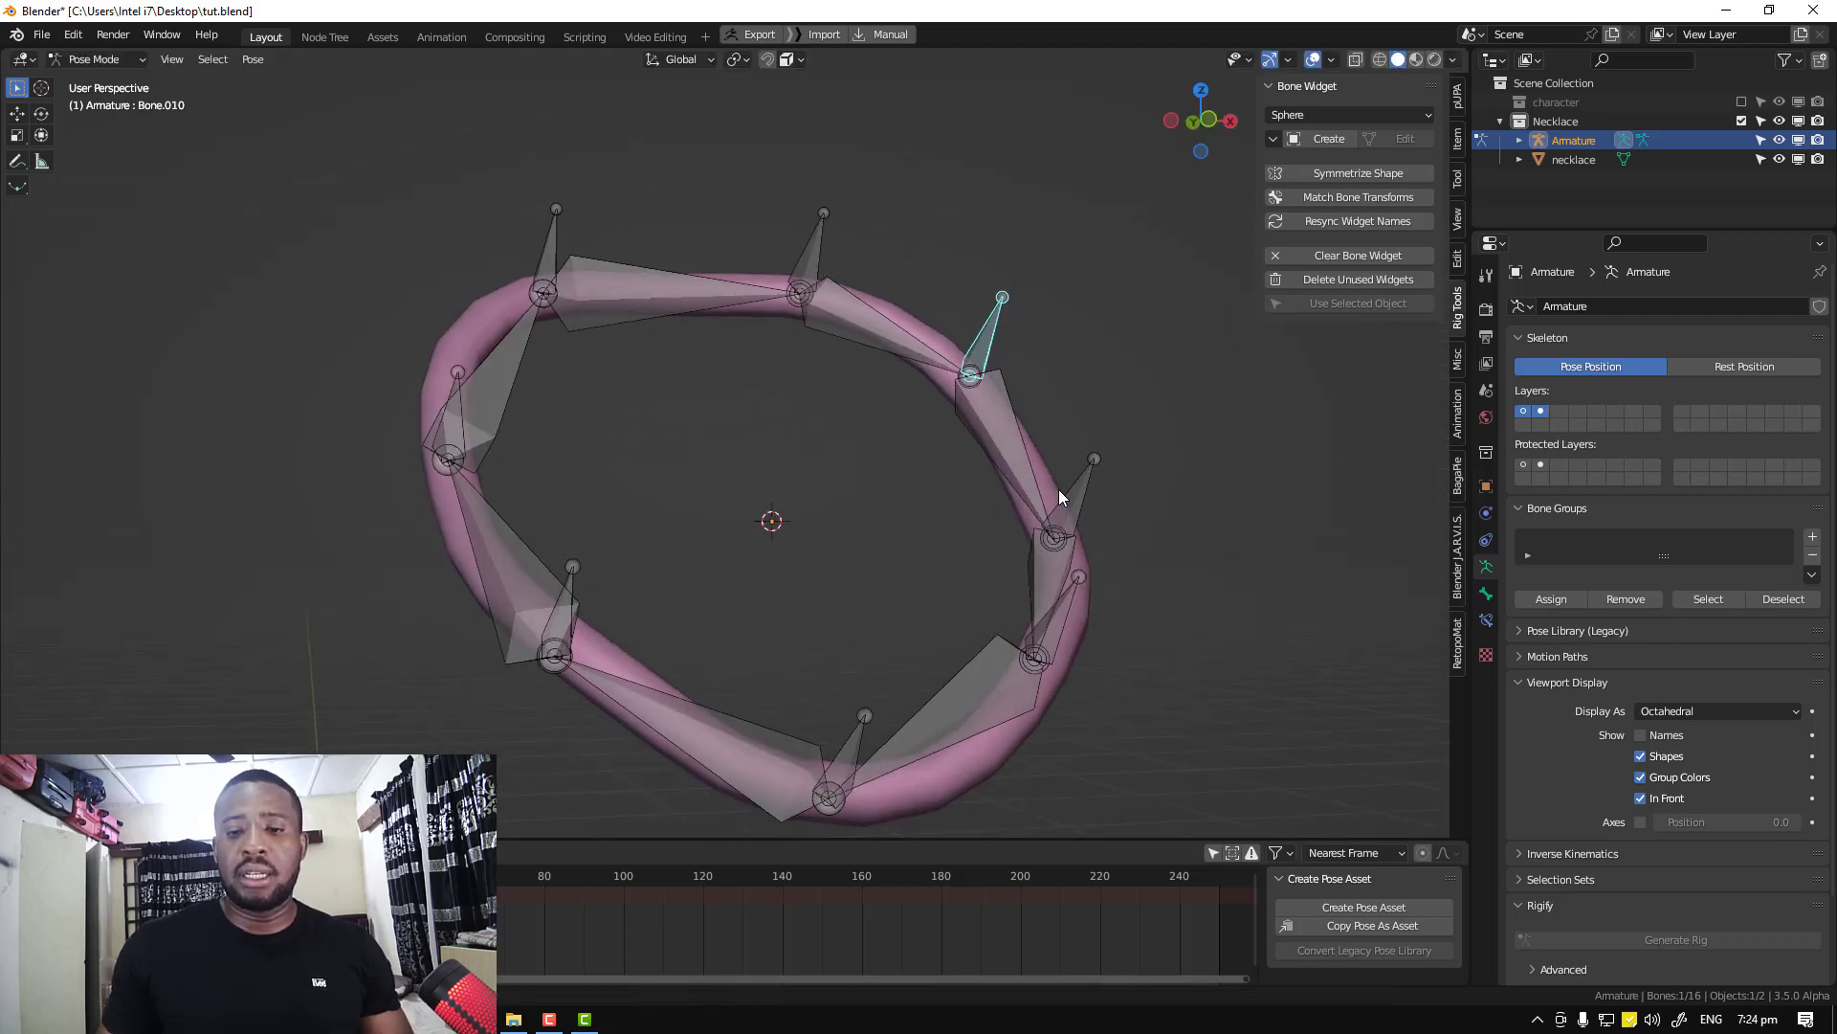
key("g")
right_click(1112, 494)
middle_click_drag(1096, 617, 1155, 634)
left_click(1089, 638)
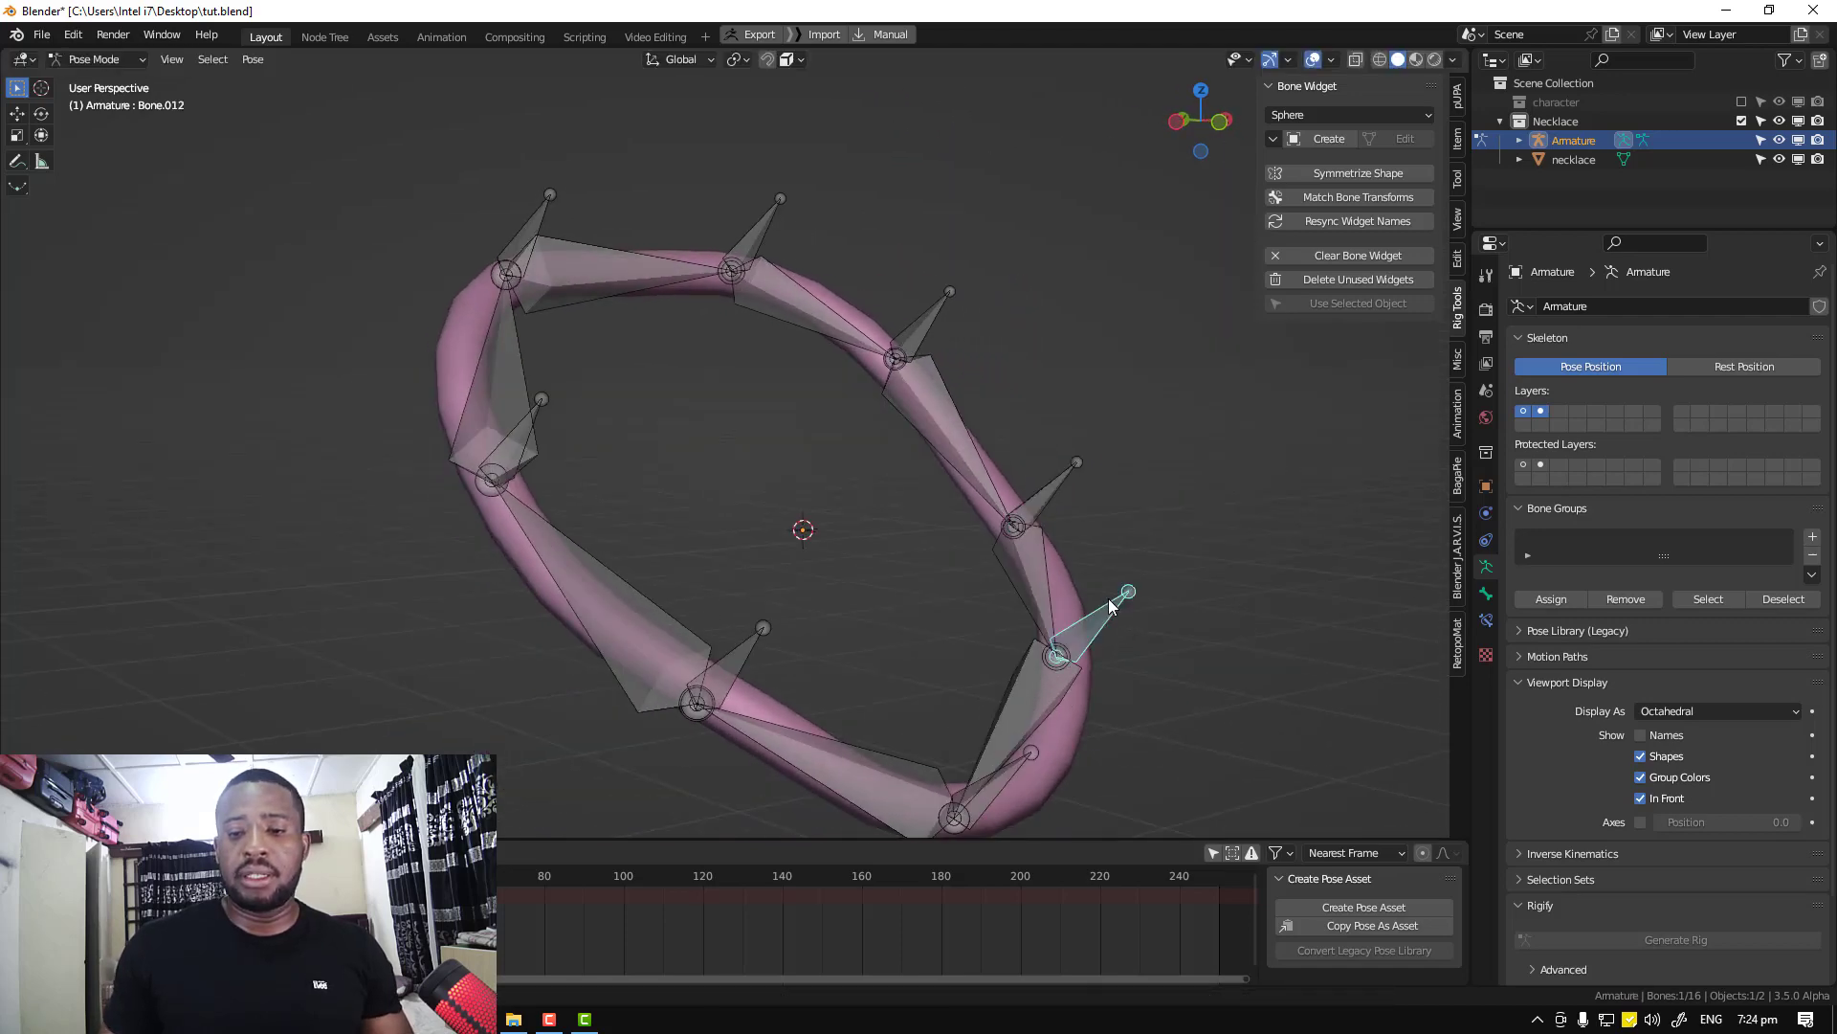
key("g")
key("Escape")
Test-move the control bones Bone.014 and Bone.015 to check their ring bones, cancelling each move
left_click(737, 660)
key("g")
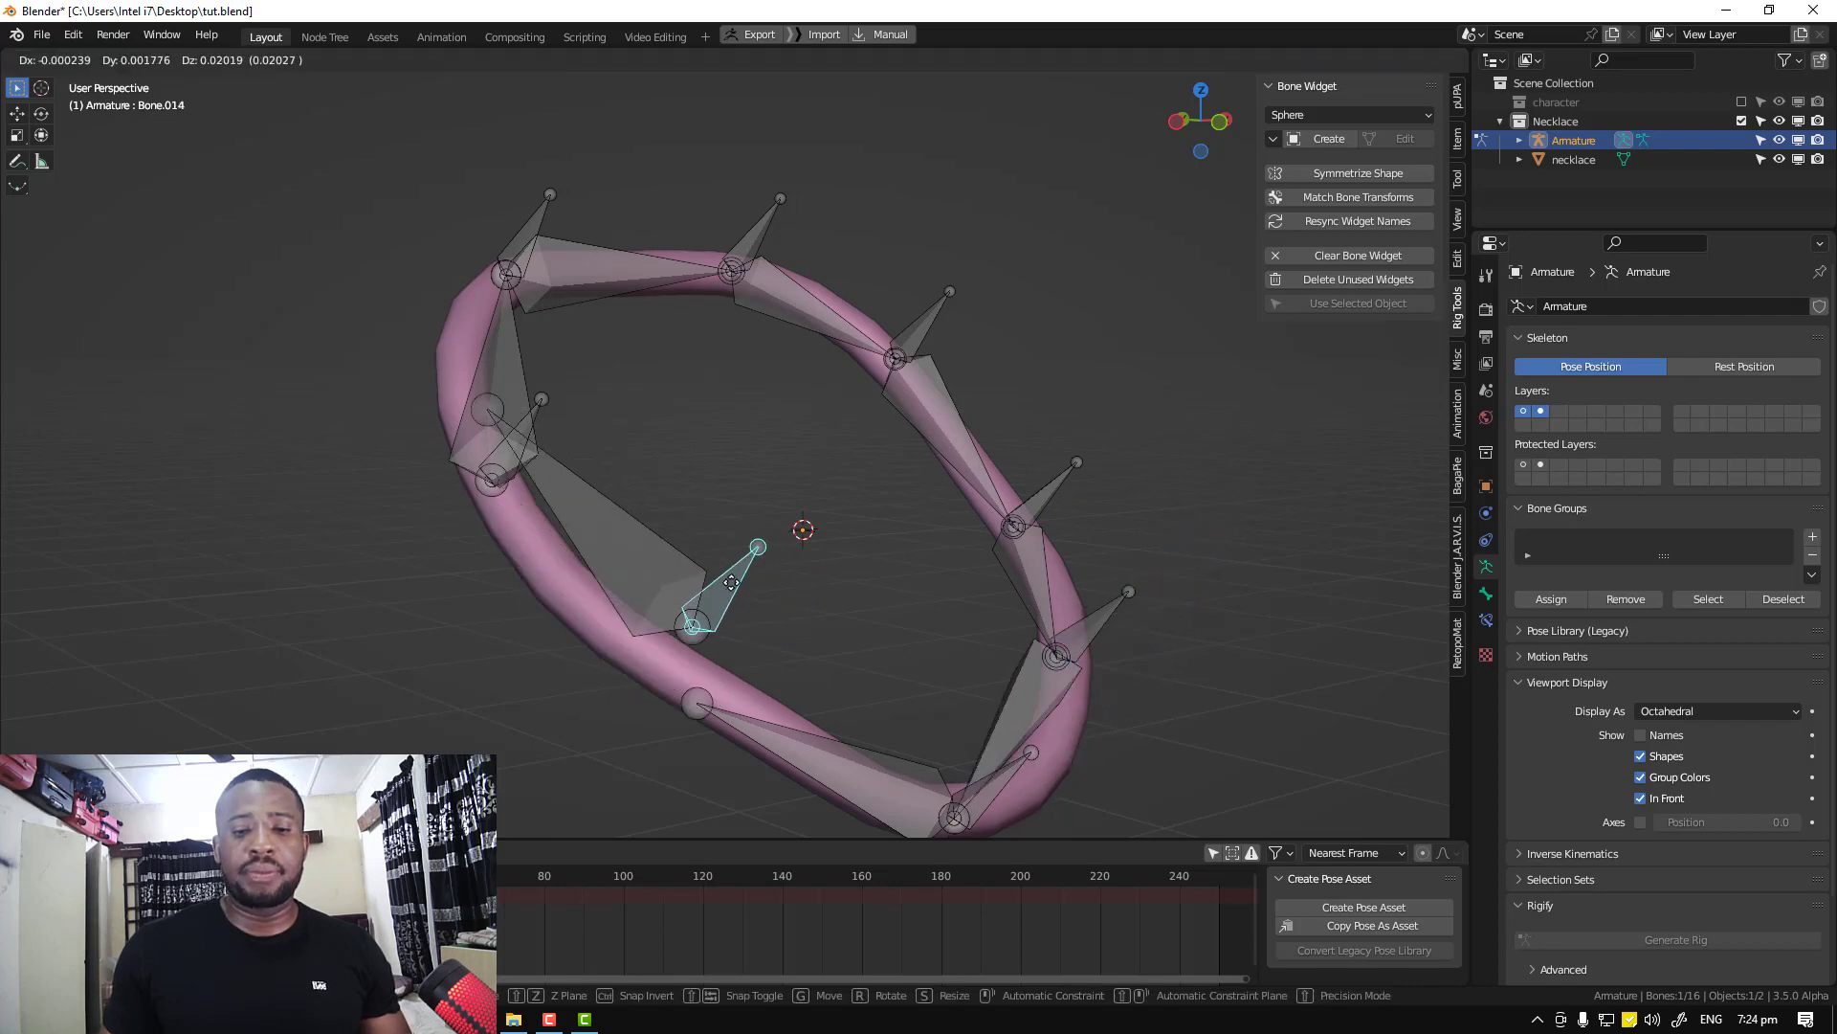
key("Escape")
left_click(523, 439)
key("g")
key("Escape")
middle_click_drag(681, 463, 512, 486)
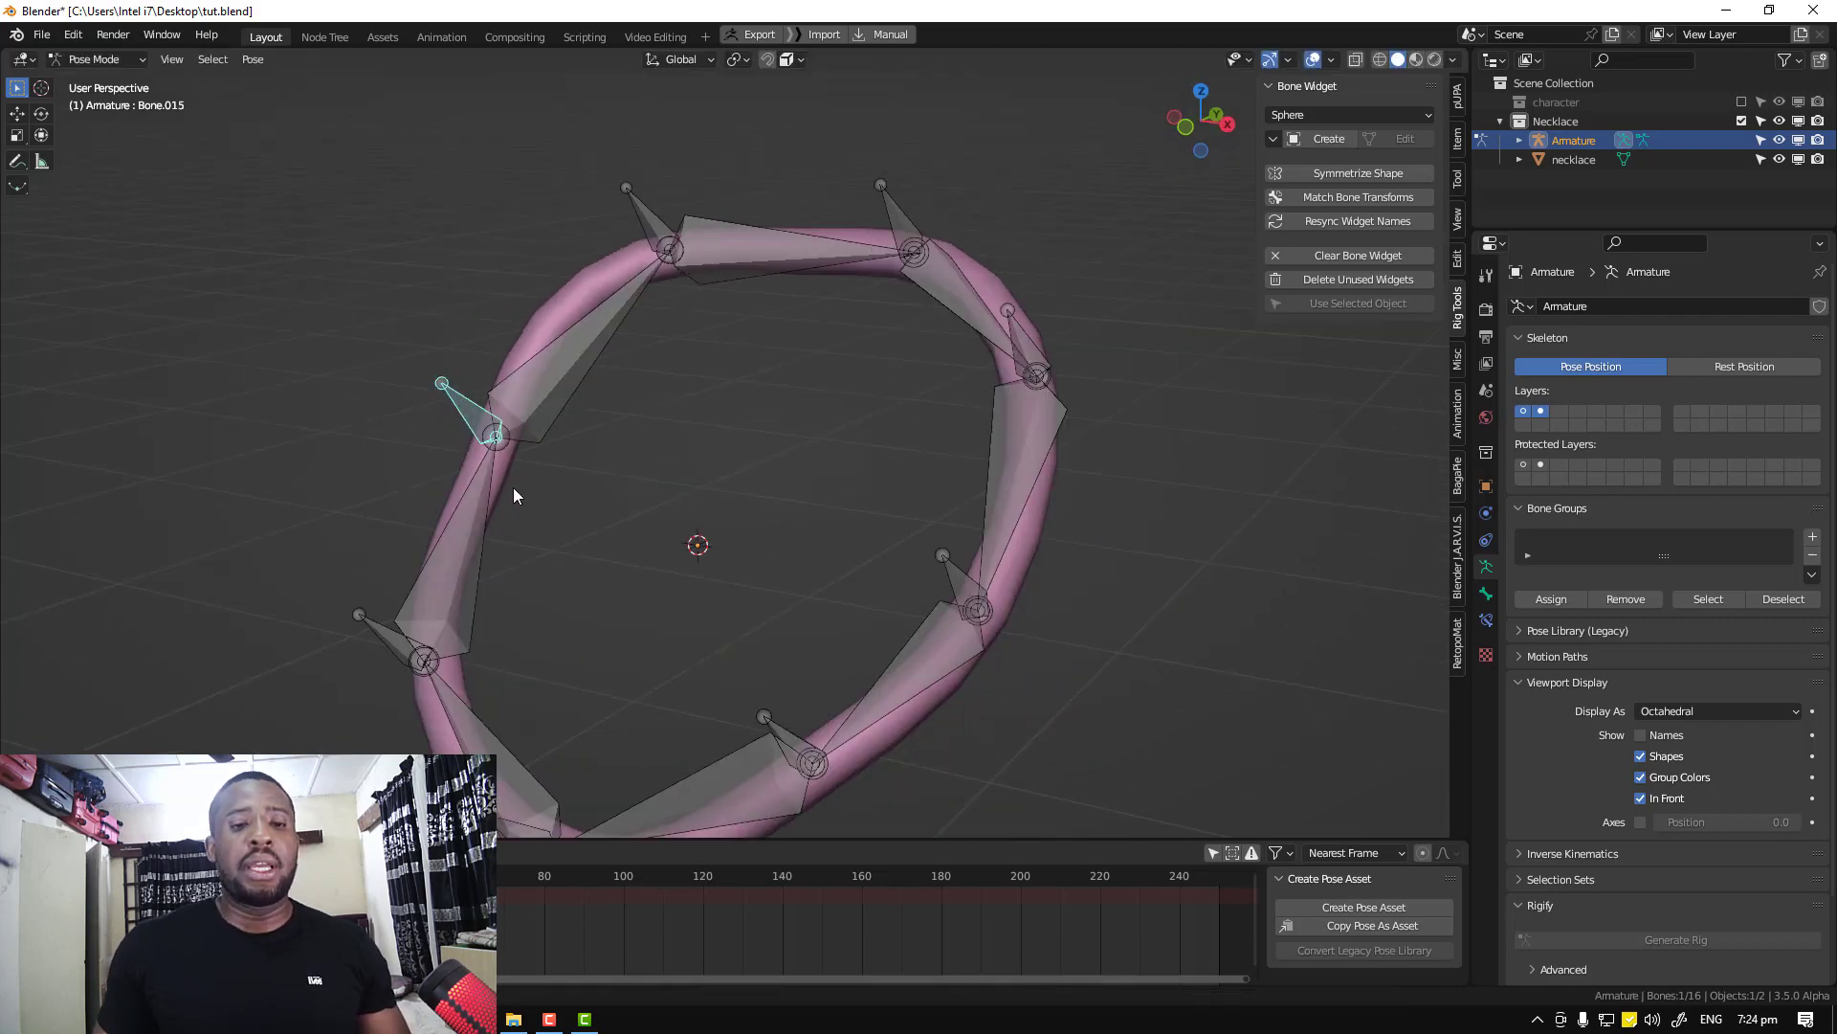
Add a Stretch To bone constraint to the ring bone that ends at Bone.008's joint
left_click(676, 332)
left_click(651, 225)
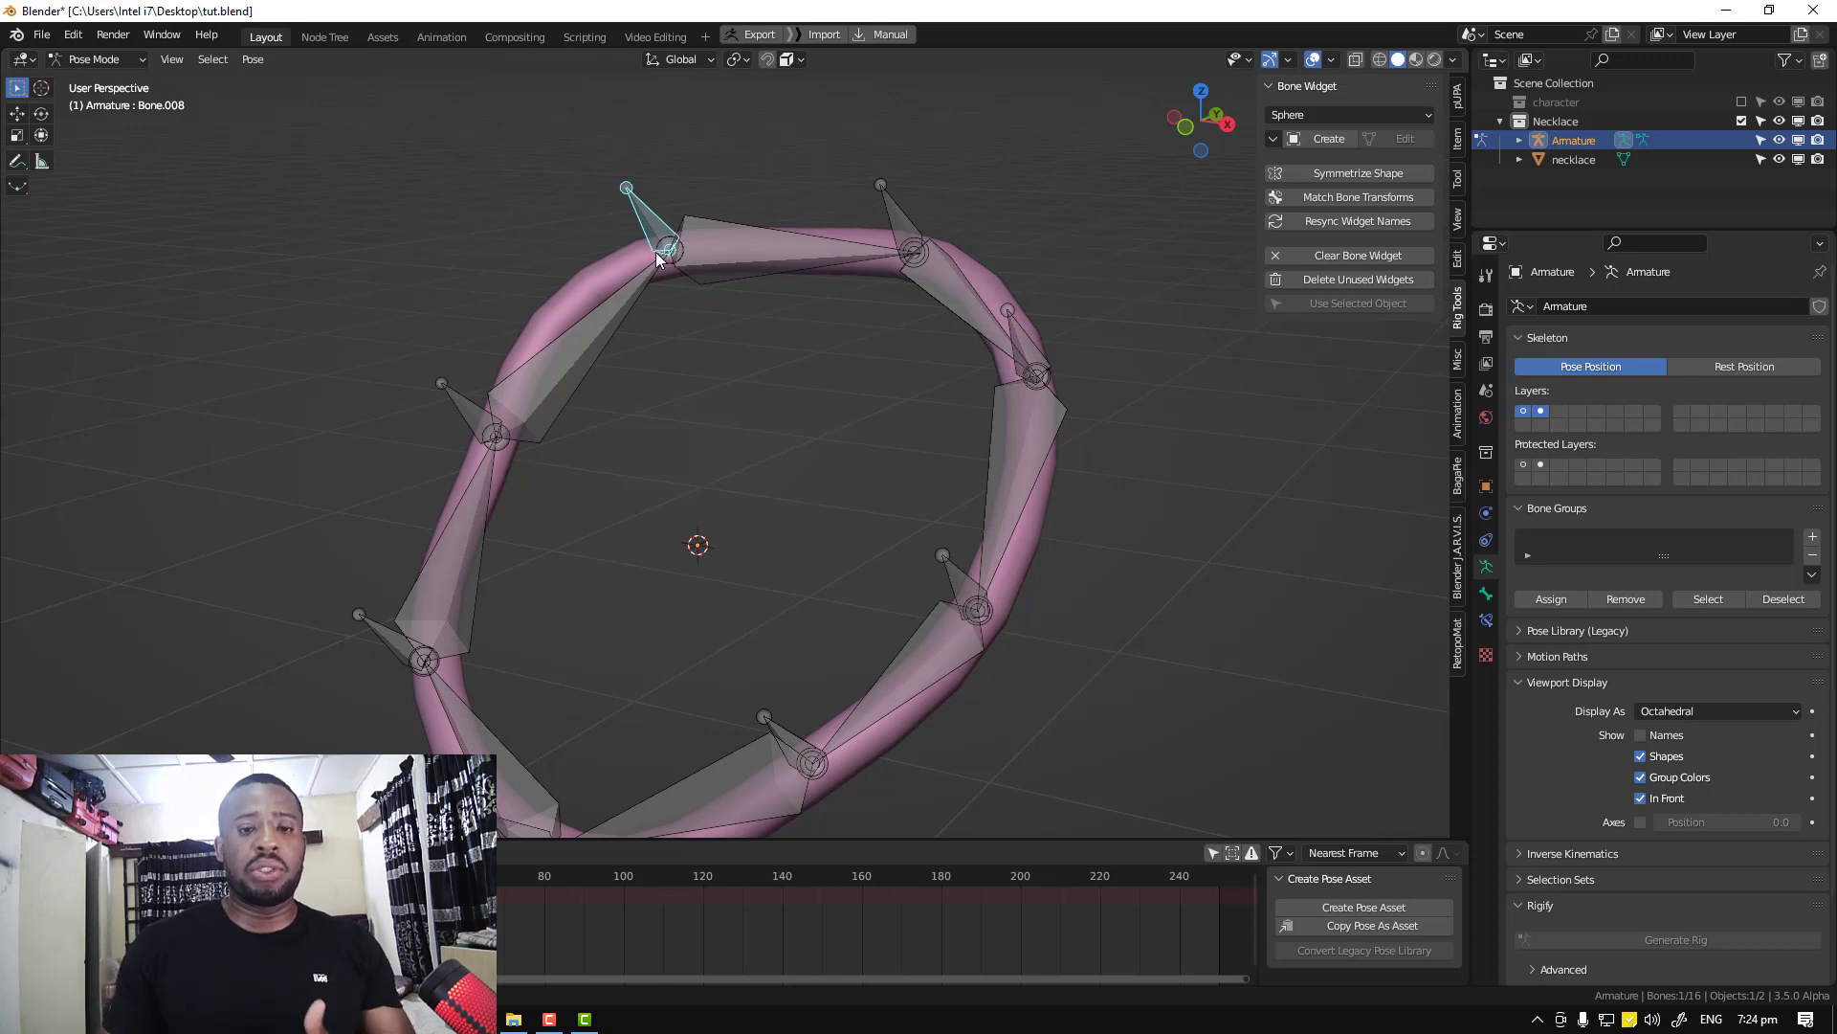
middle_click_drag(766, 369, 792, 368)
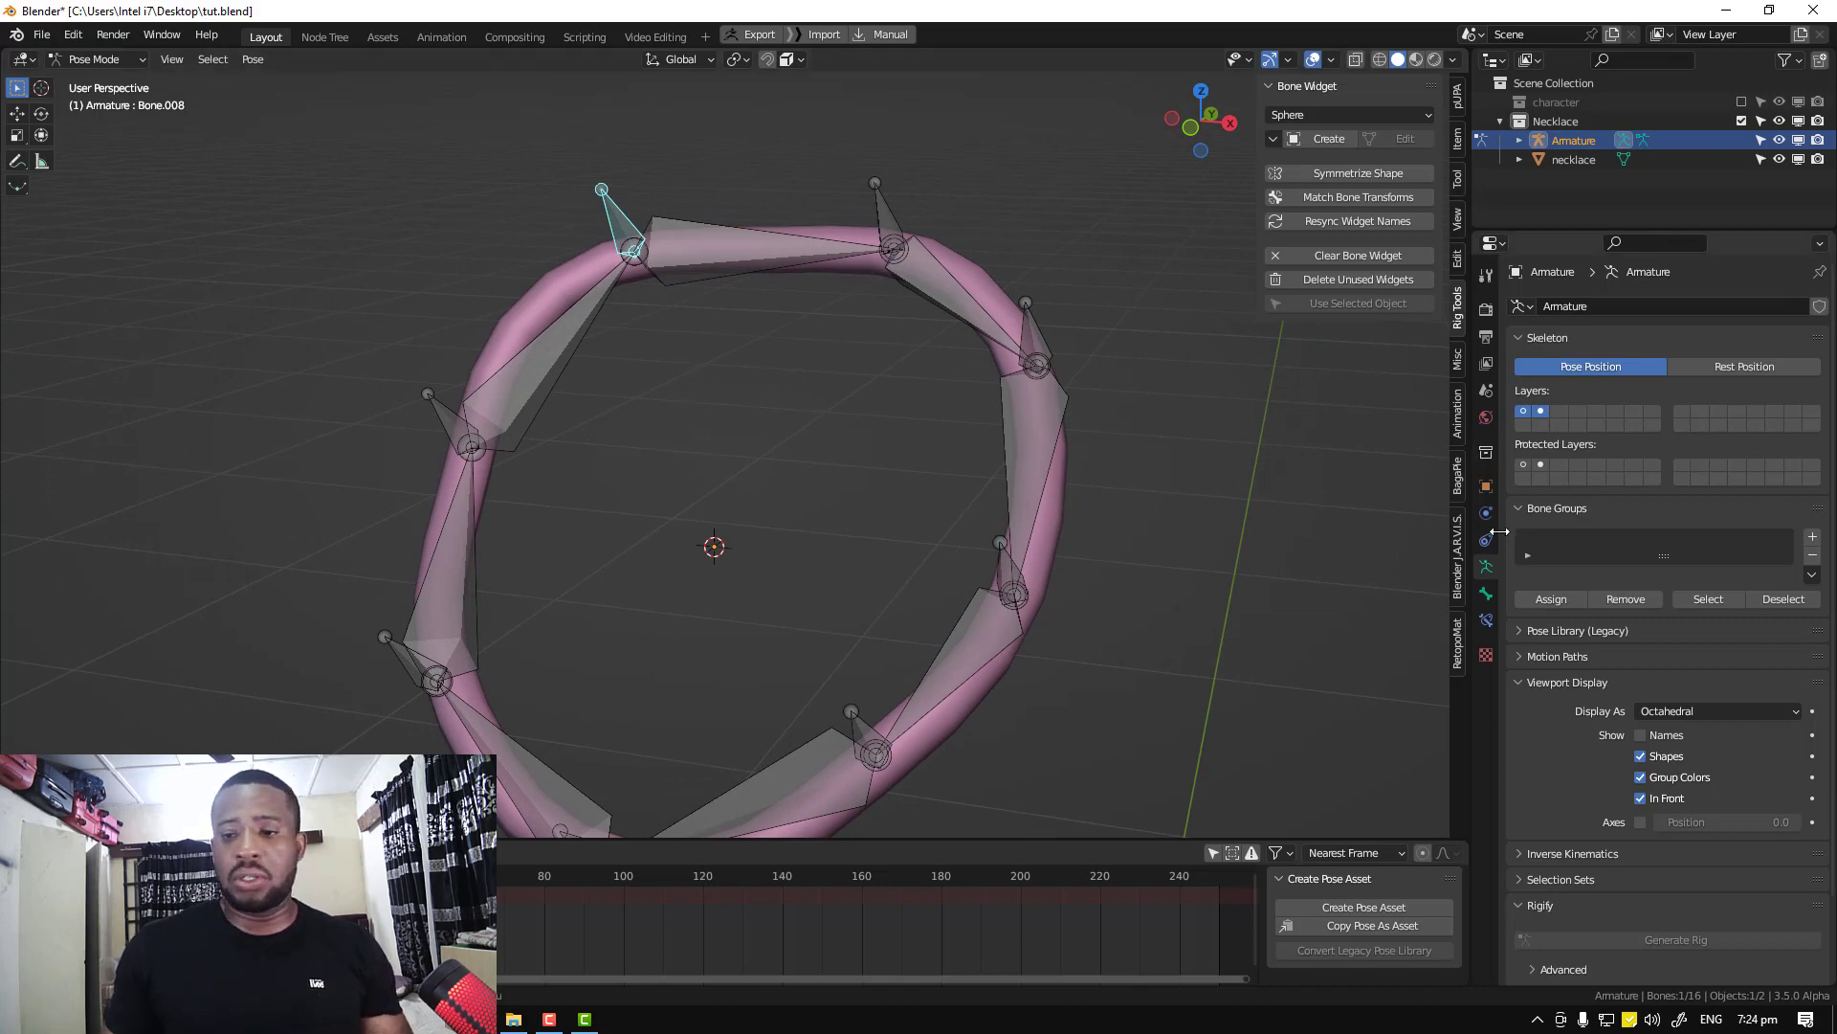
left_click(599, 332)
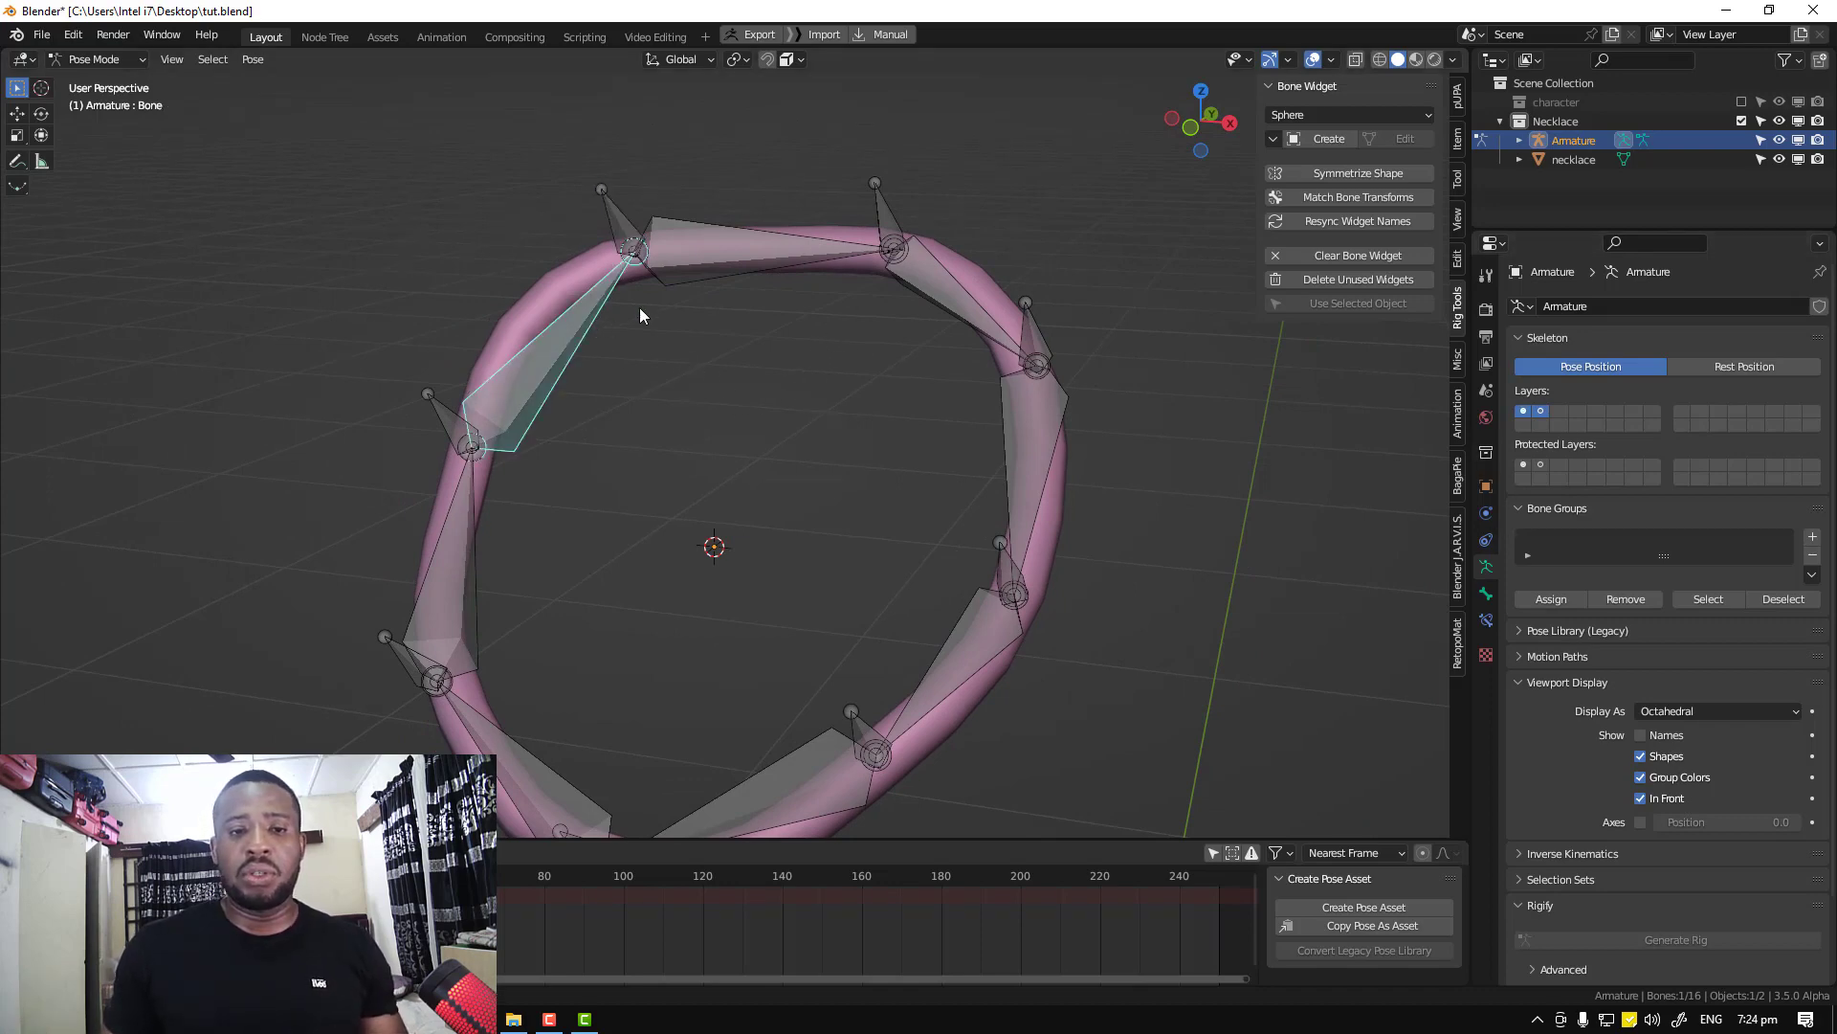
left_click(1486, 620)
left_click(1634, 306)
left_click(1674, 310)
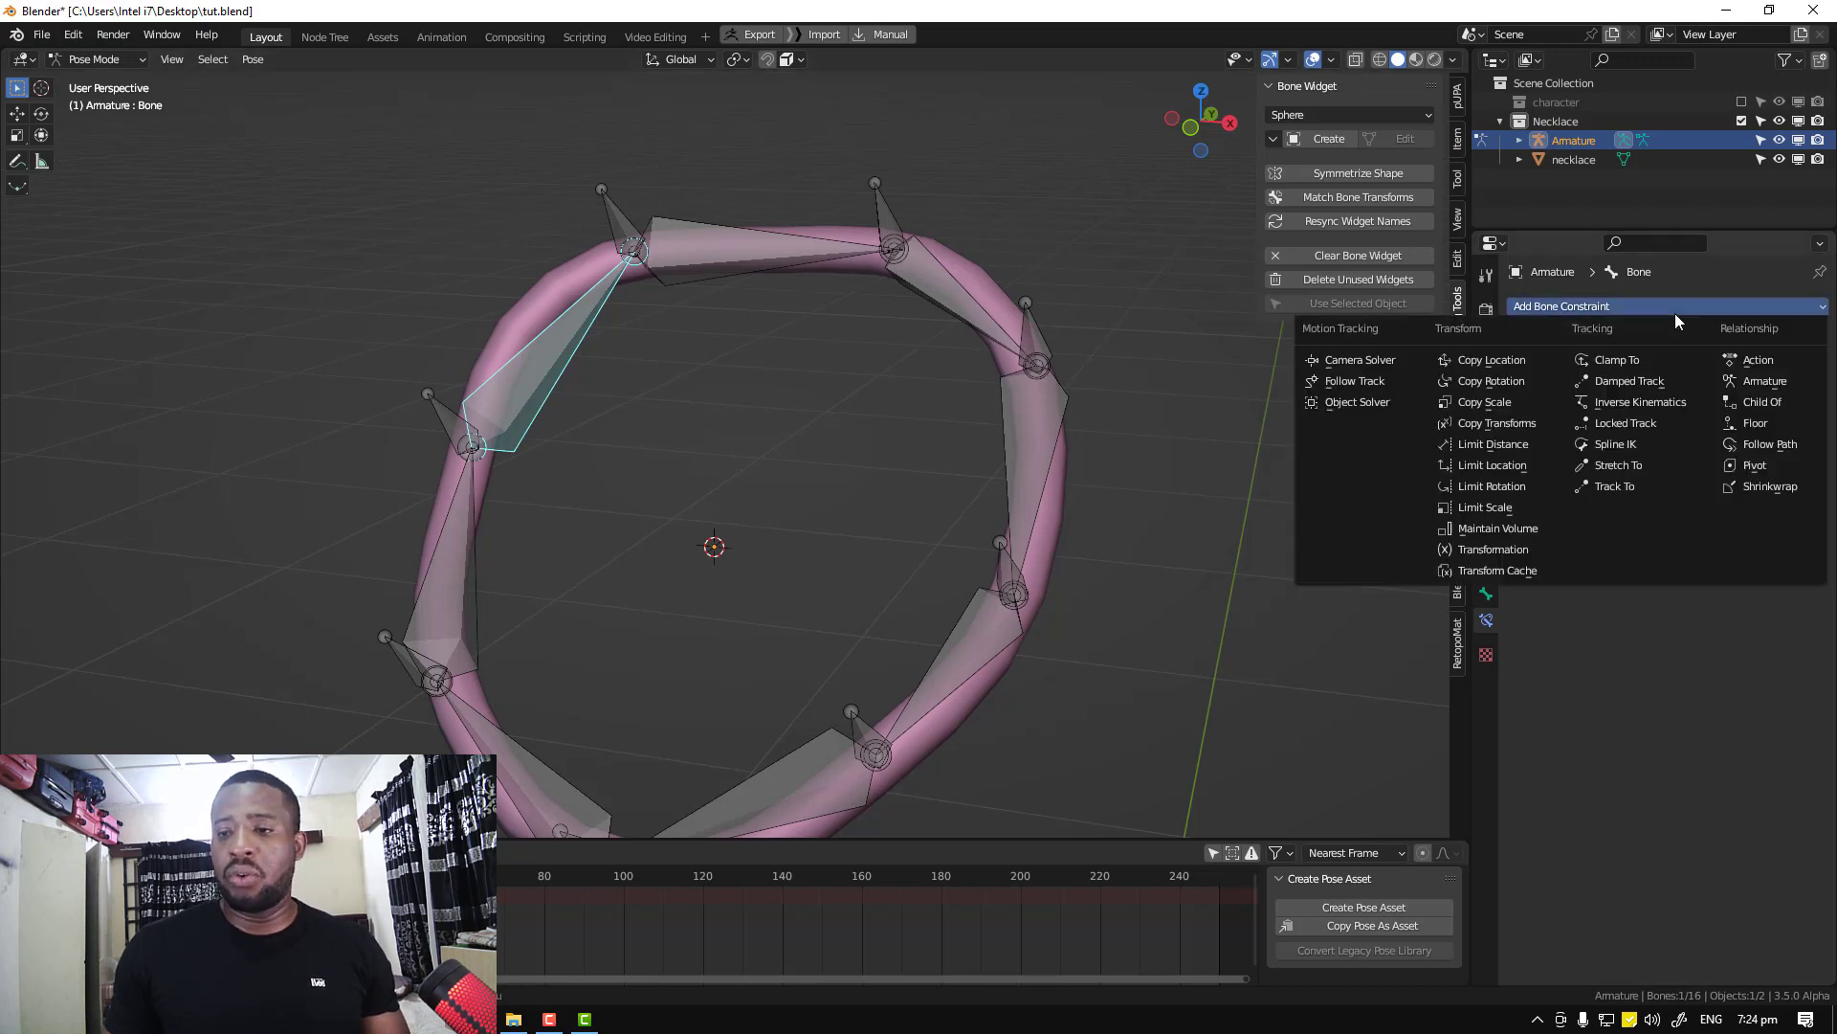
left_click(1636, 467)
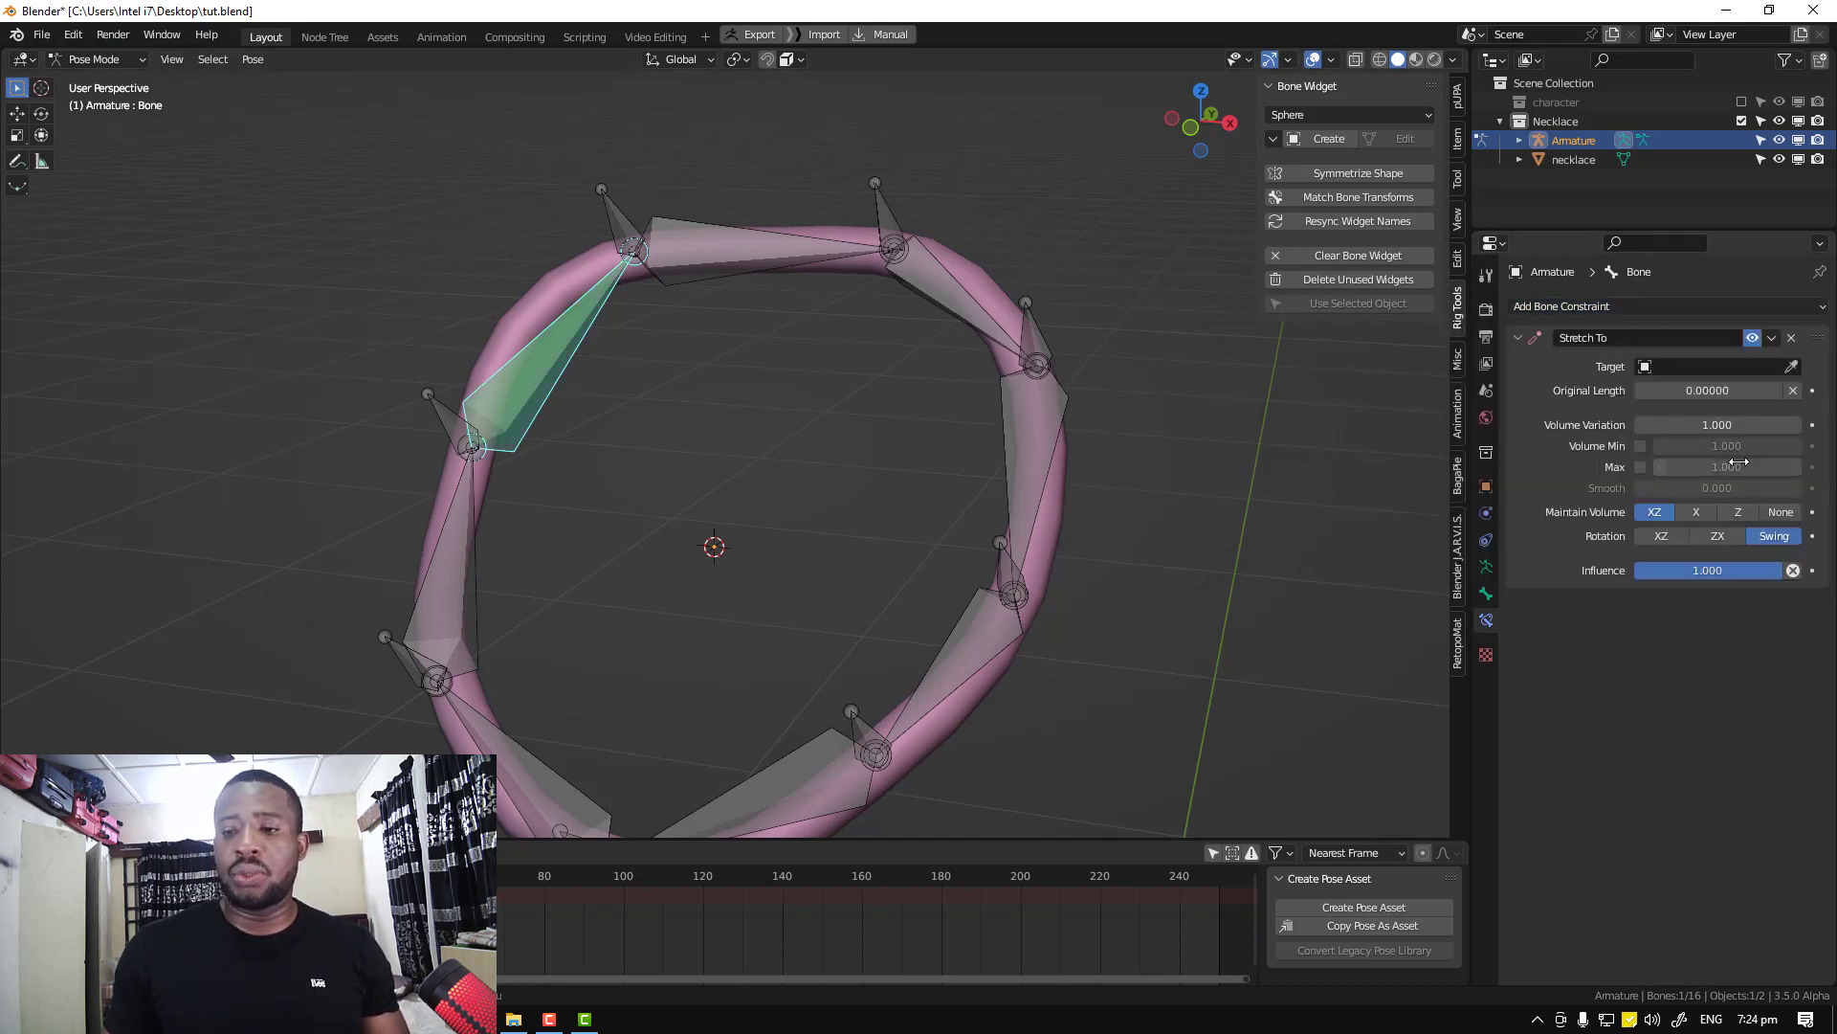
Set the Stretch To target to Armature, try to pick Bone.008 as the target bone in the viewport, and save the file
left_click(1790, 367)
left_click(670, 225)
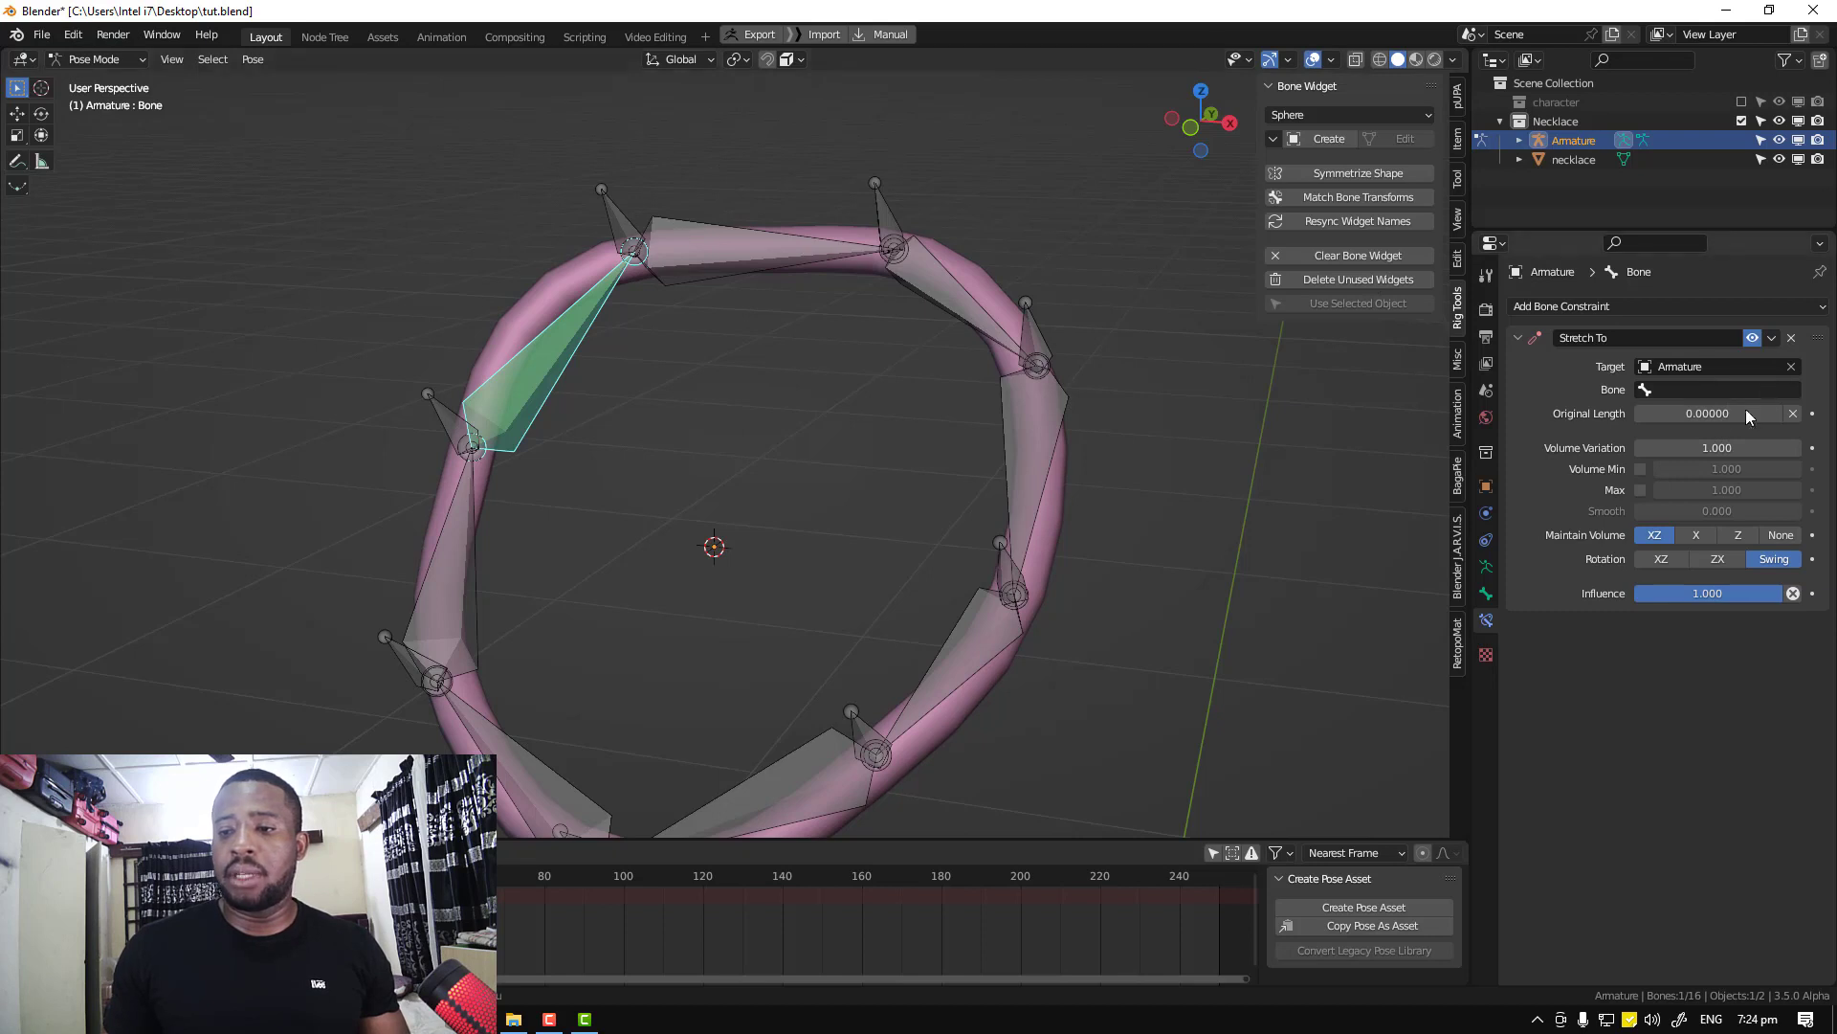
left_click(1723, 390)
left_click(610, 231)
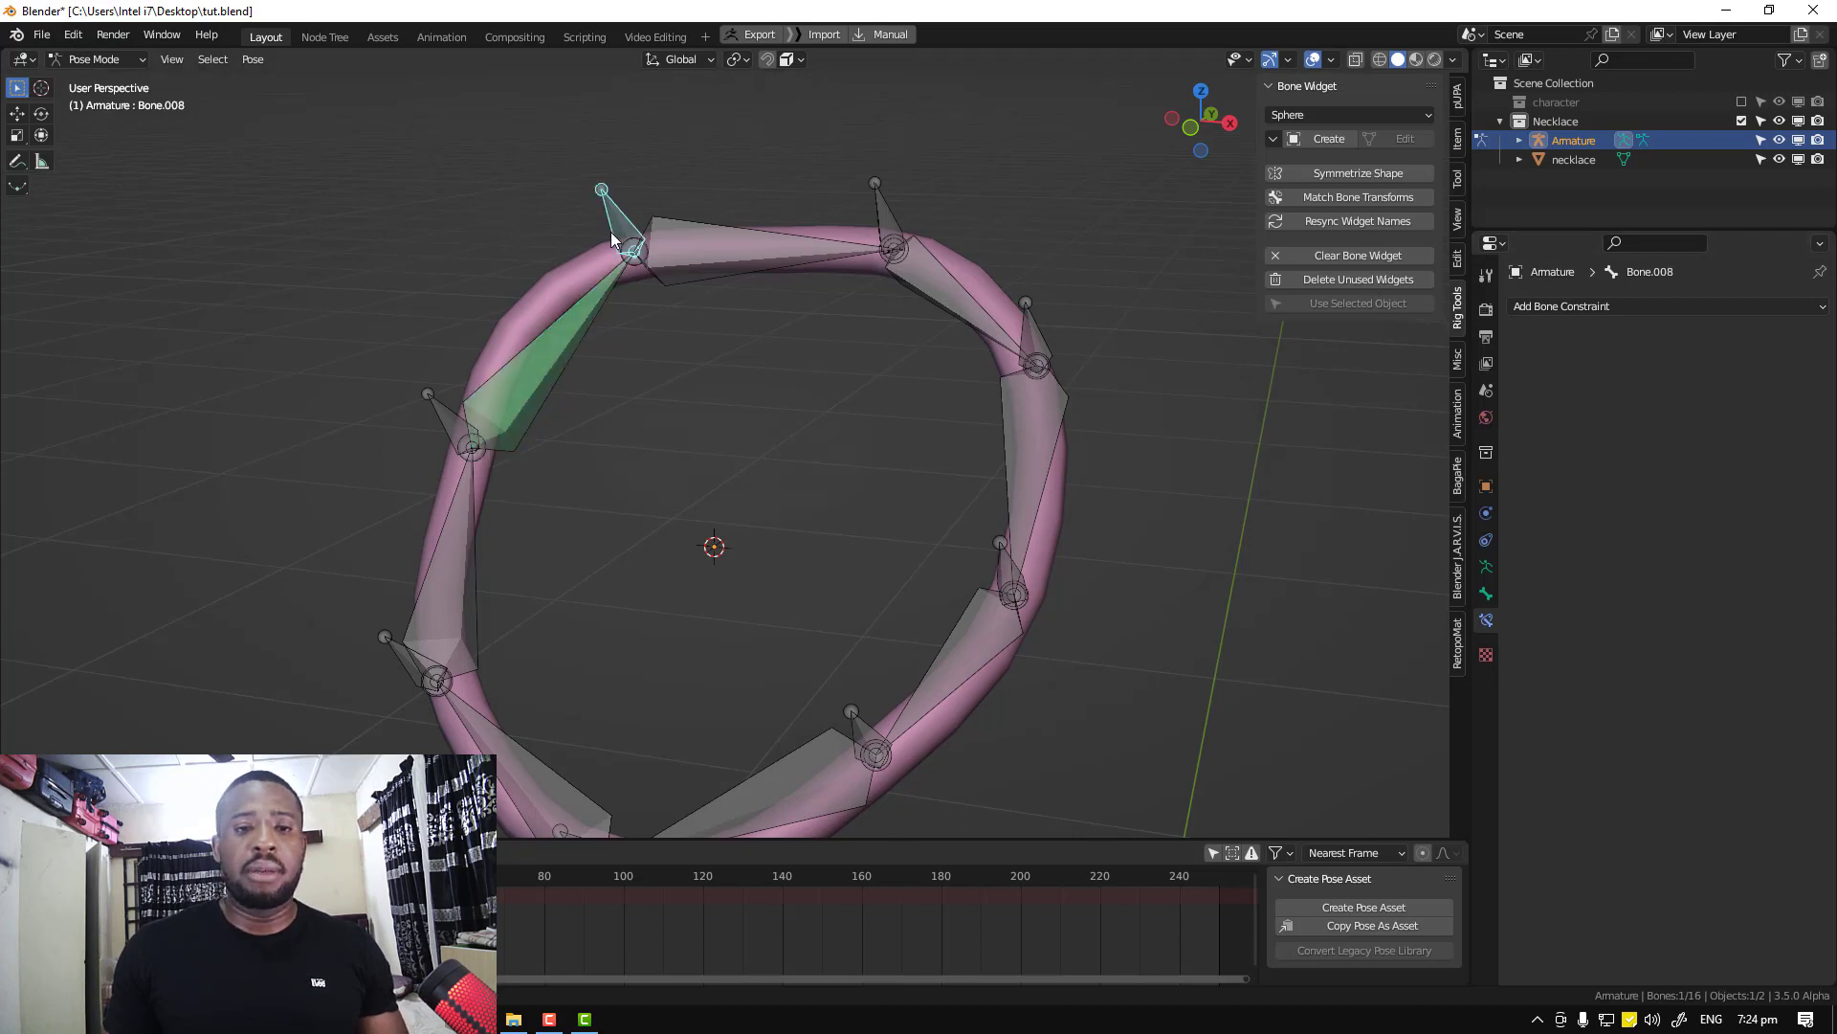
right_click(919, 422, "shift")
key("ctrl+s")
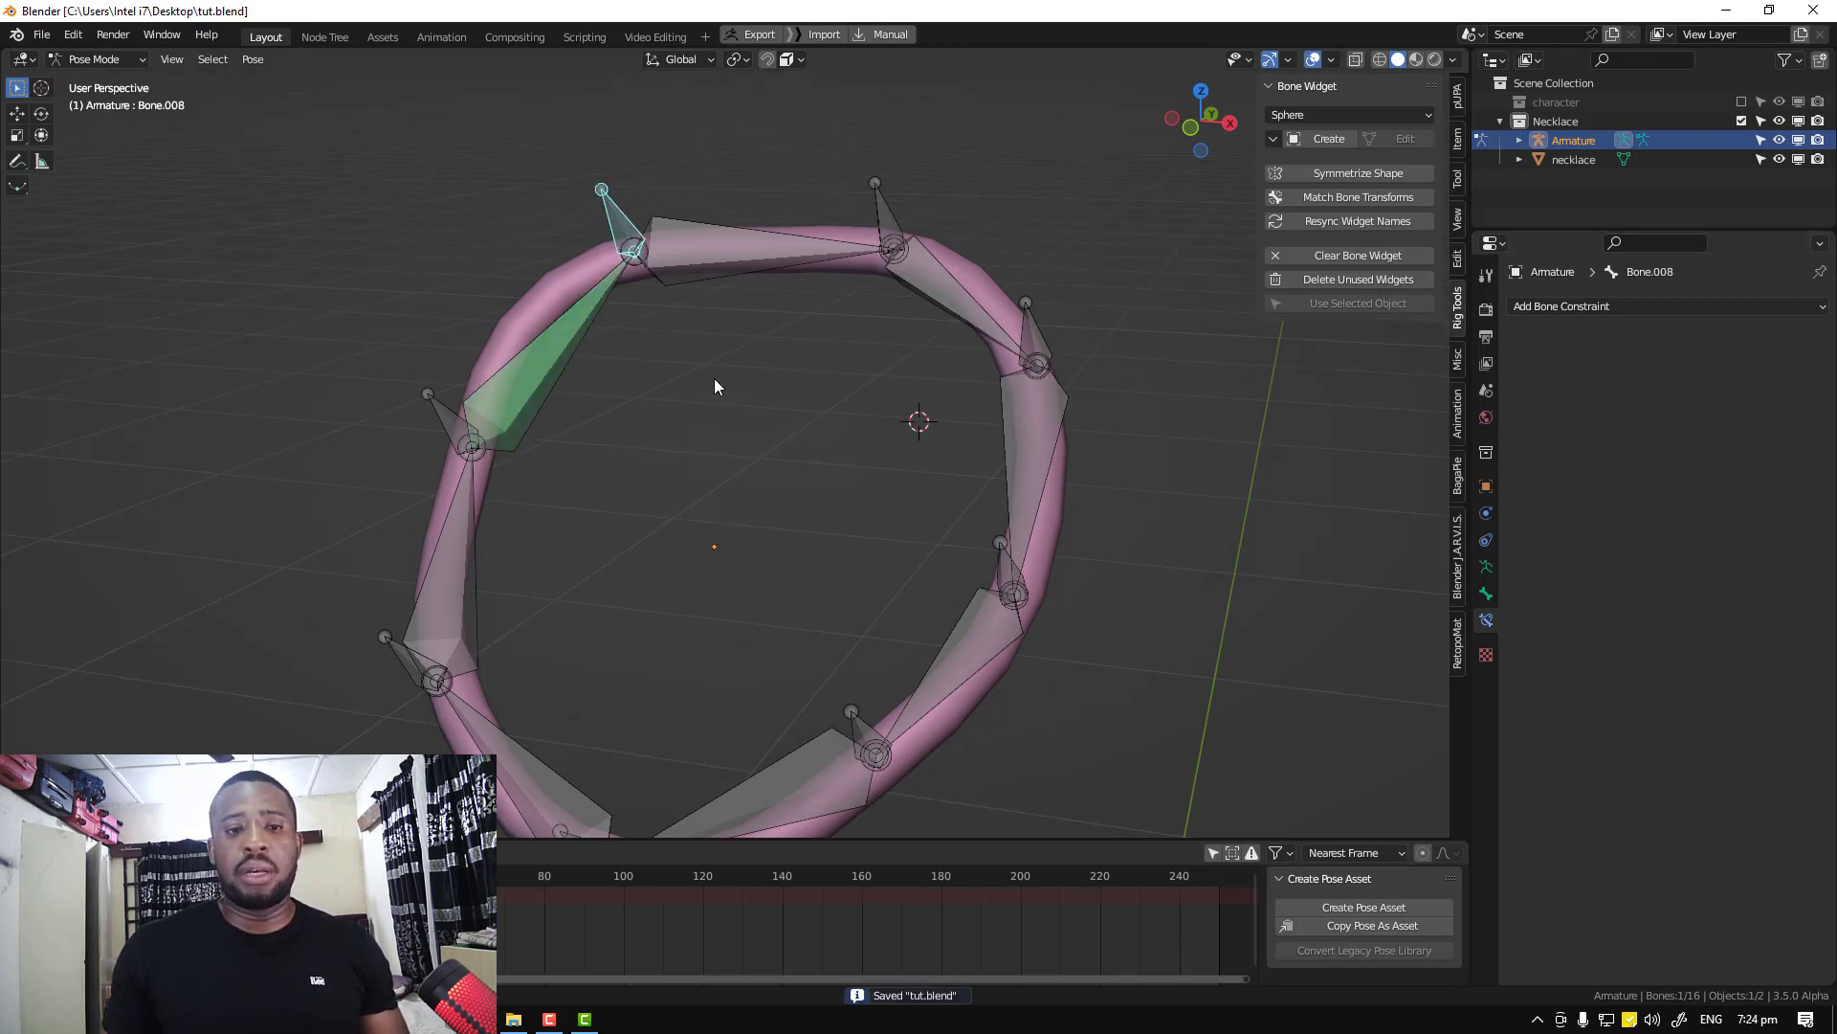
Replace the ring bone's Stretch To constraint with a new one targeting Bone.008, created from the selected bone pair
left_click(589, 308)
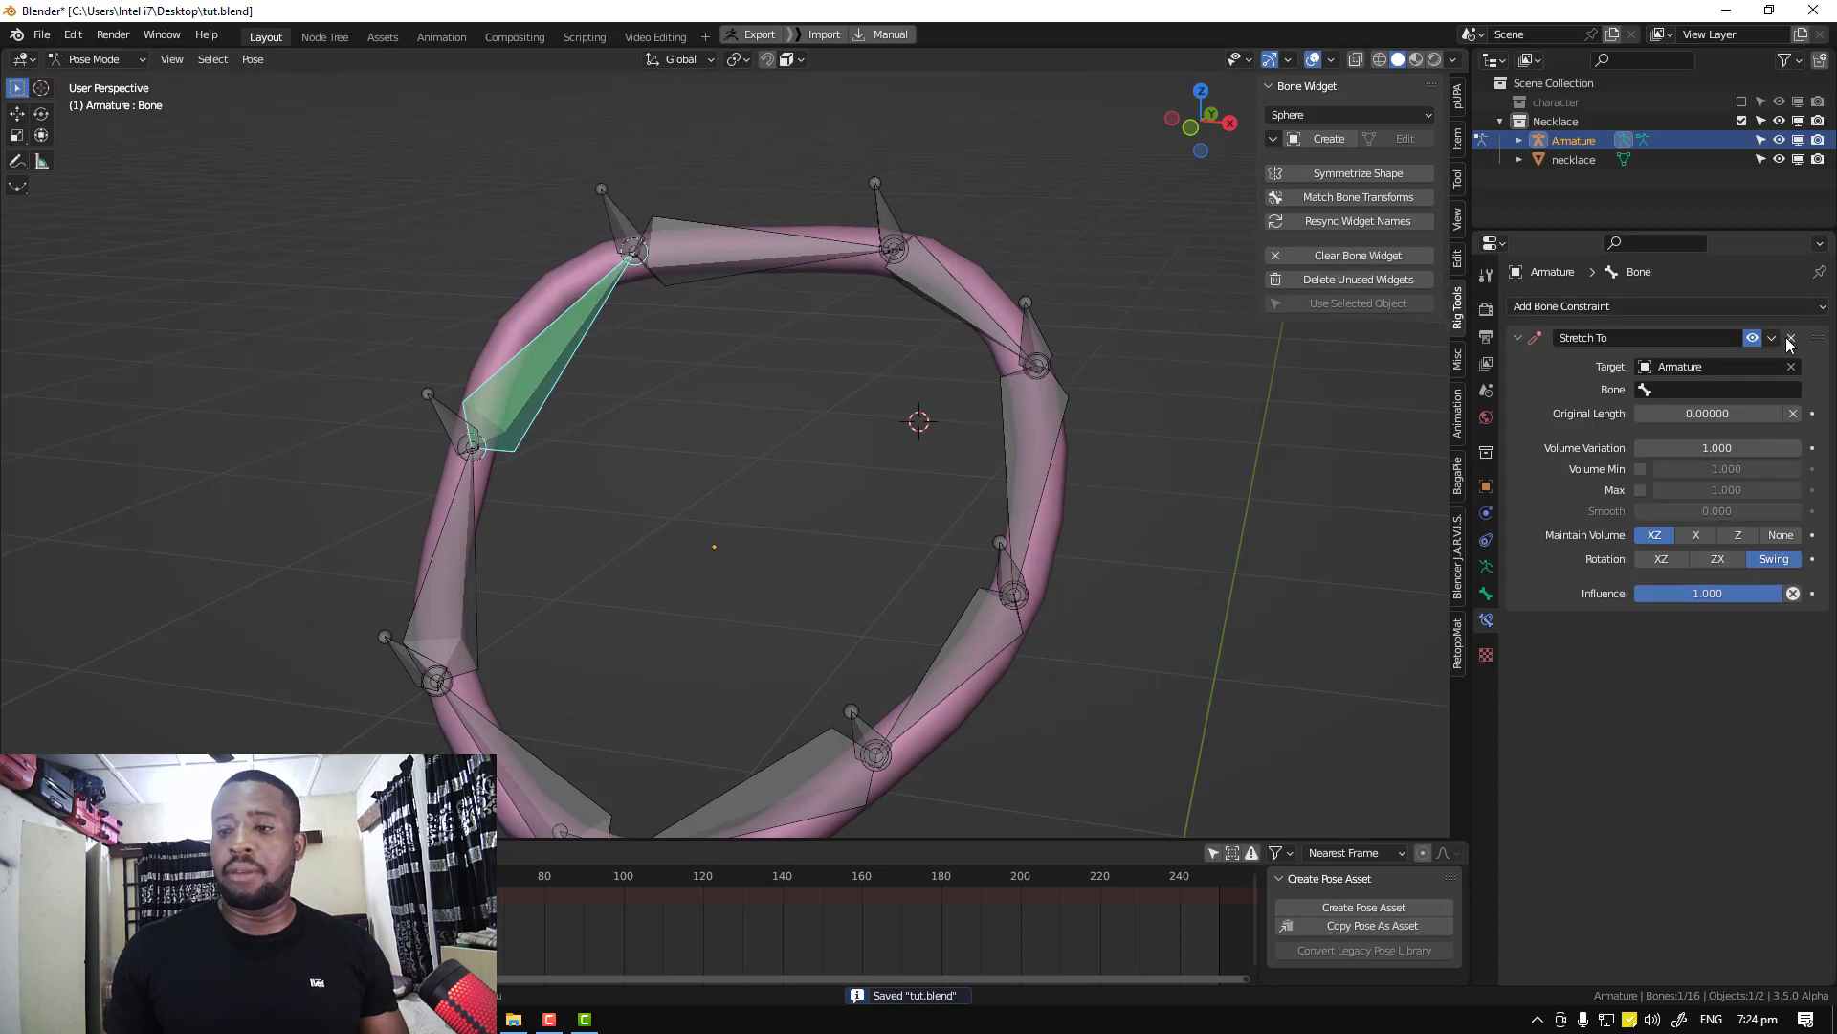
left_click(1788, 345)
left_click(622, 205)
left_click(595, 320, "shift")
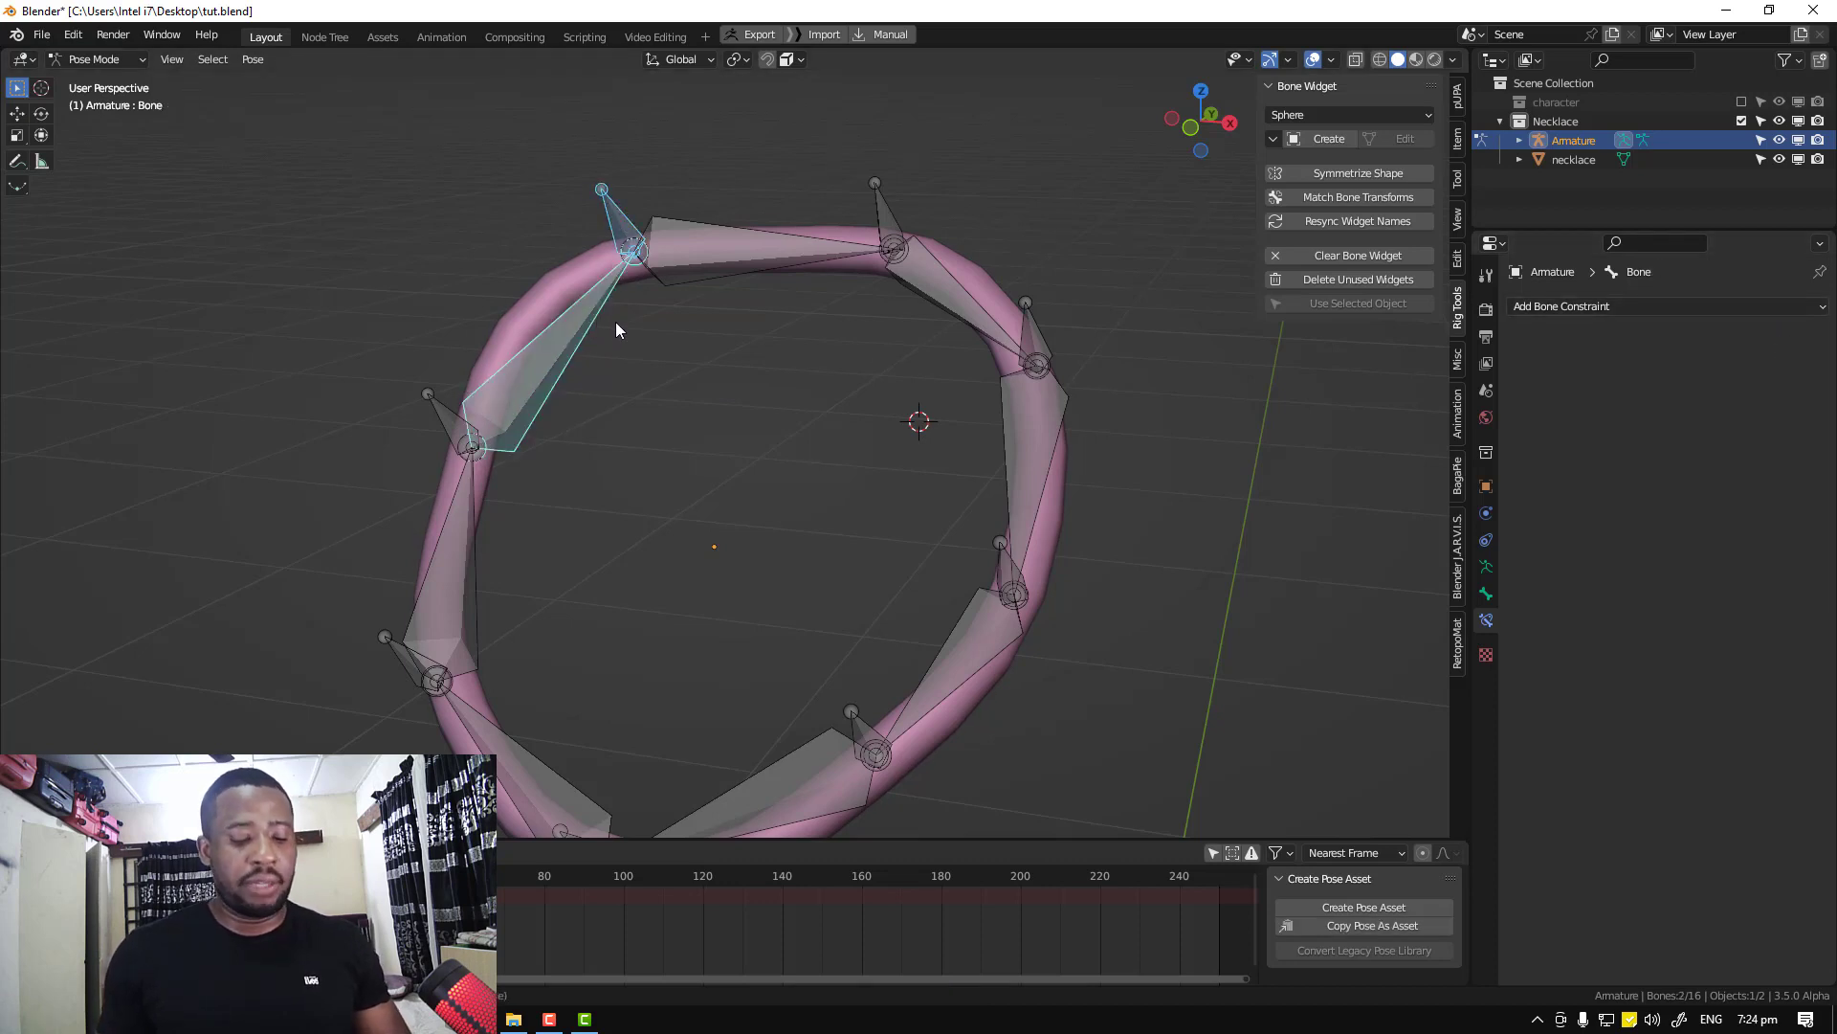
key("shift+ctrl+c")
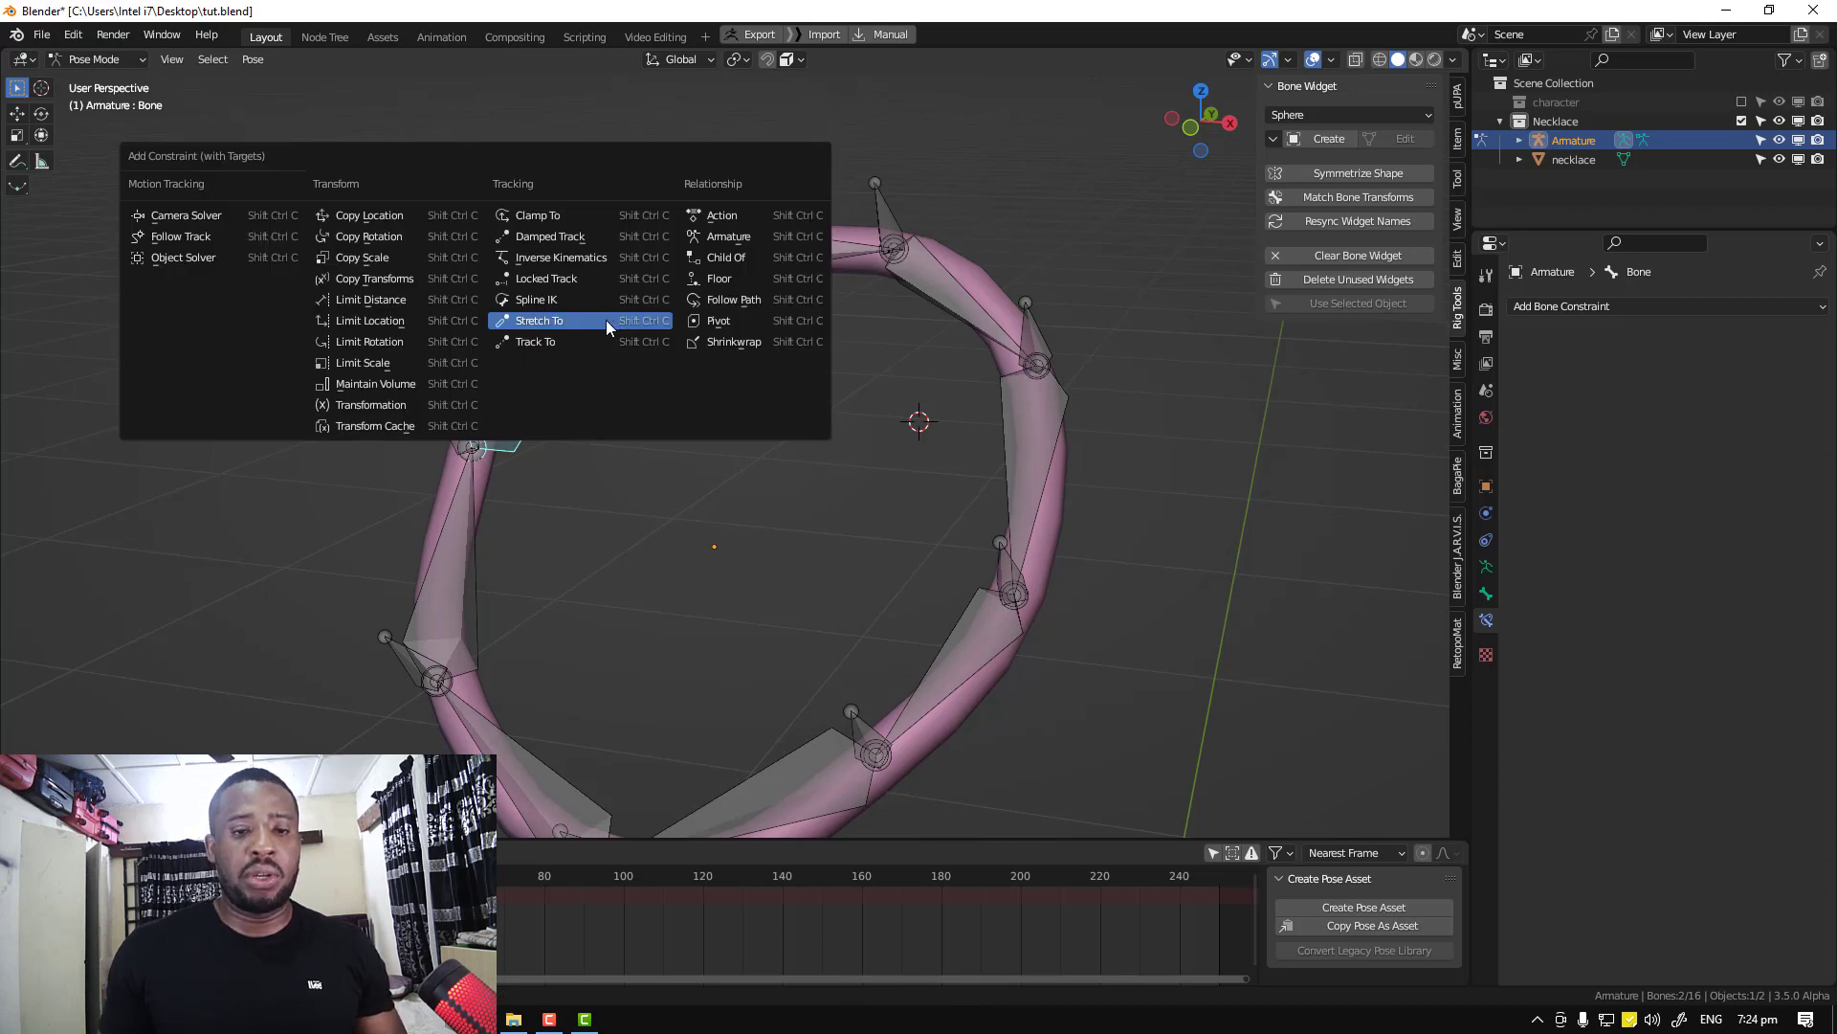
left_click(608, 320)
Test-move control bone Bone.008 to check how its ring bones stretch, and undo the move
left_click(634, 211)
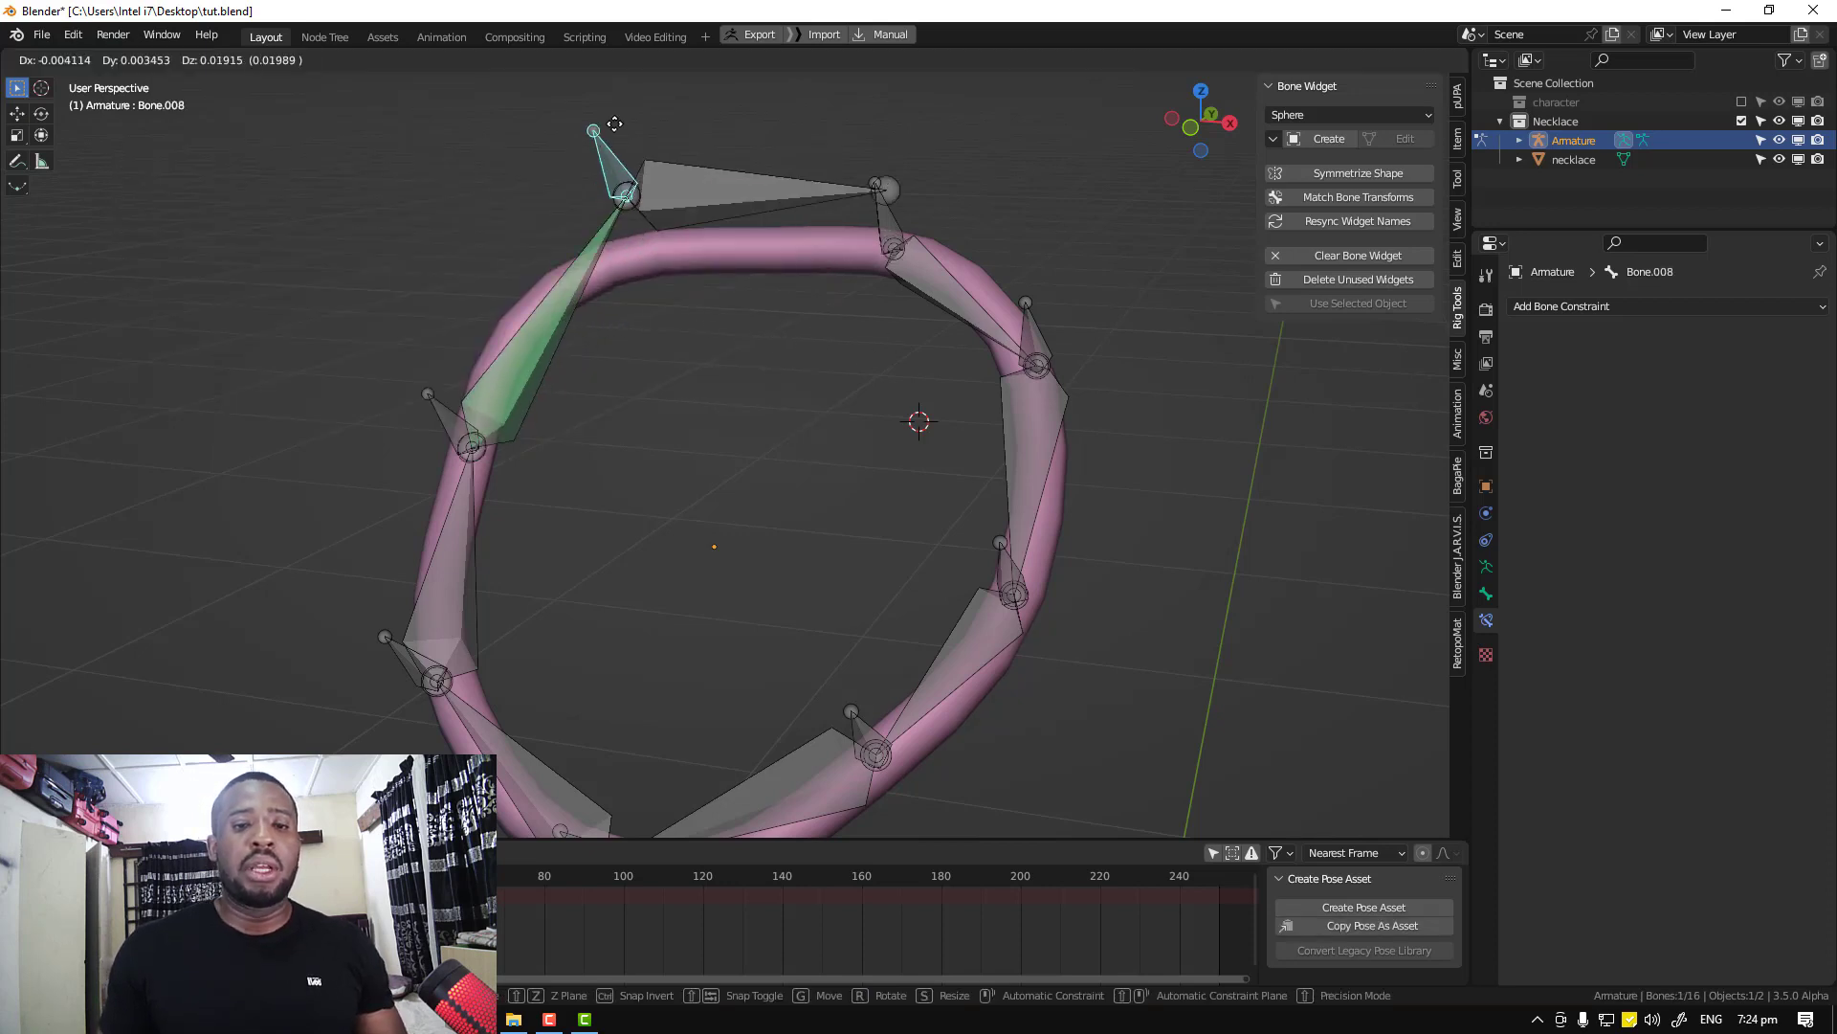
key("g")
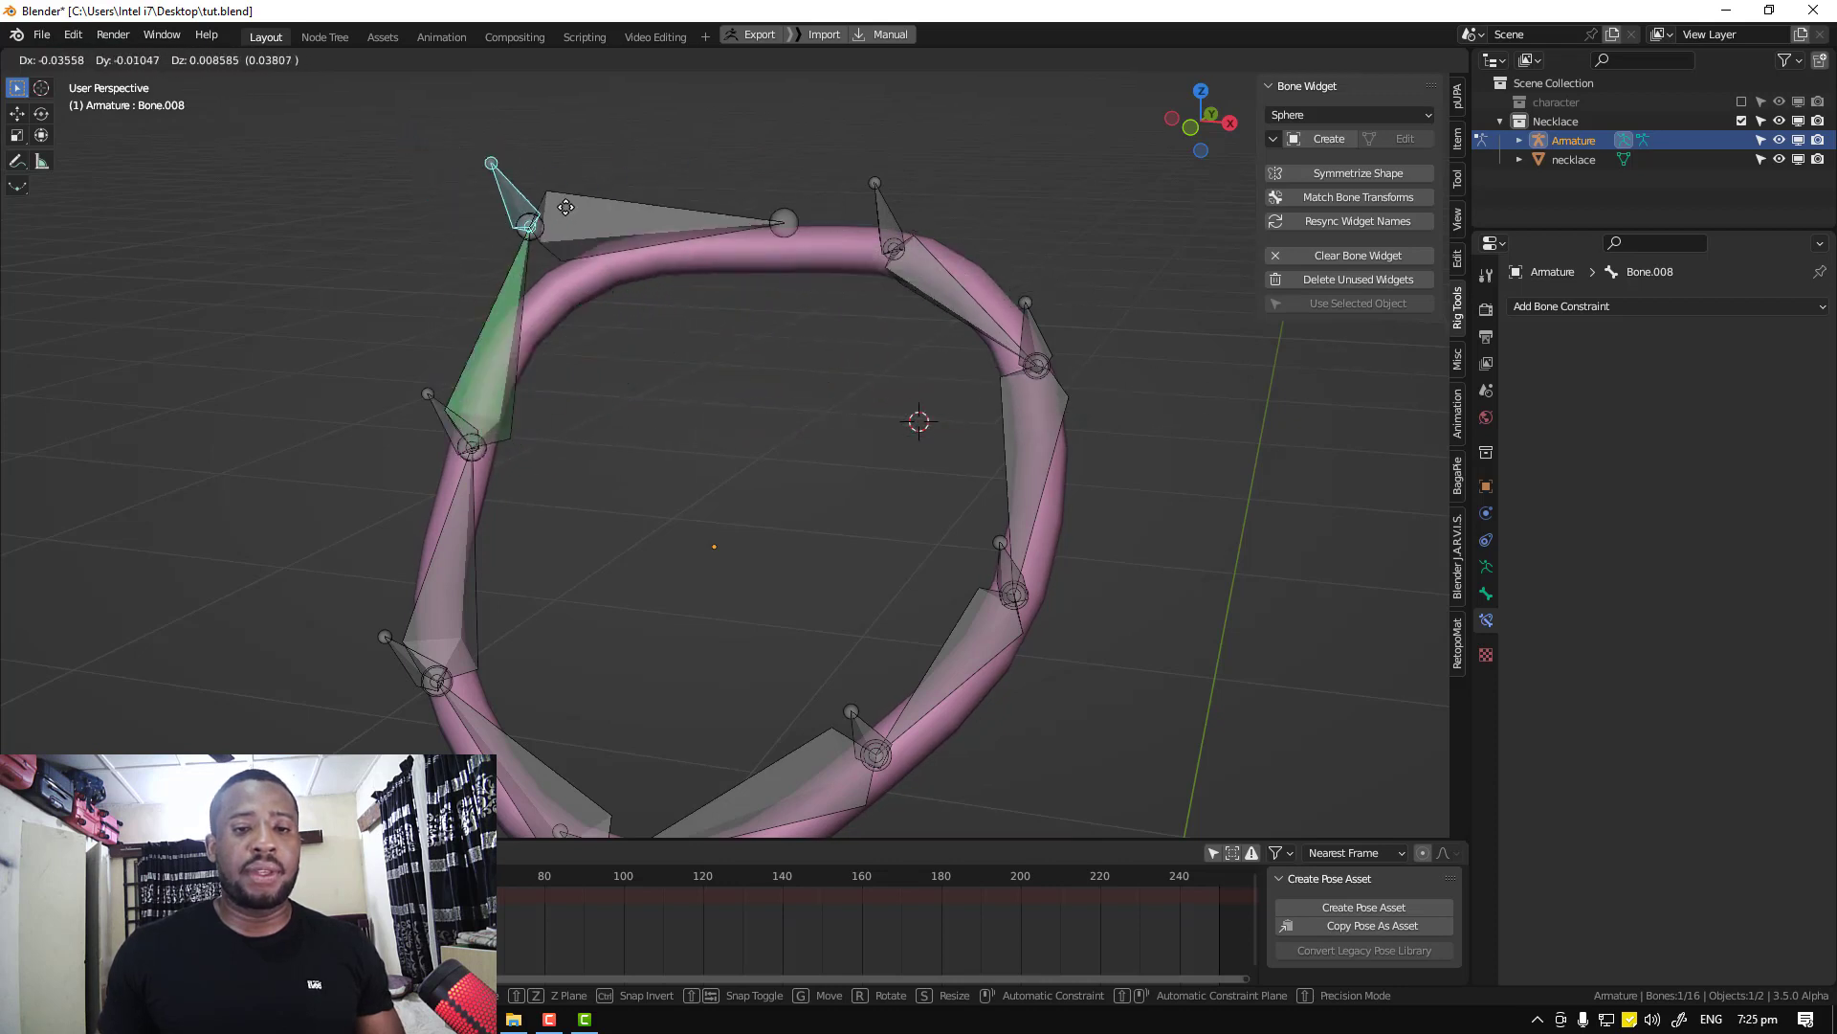
left_click(586, 199)
key("ctrl+z")
Add a Stretch To constraint targeting Bone.009 to ring bone Bone.001, created from the selected bone pair
middle_click_drag(818, 243, 872, 239)
left_click(871, 237)
left_click(844, 212)
left_click(813, 232, "shift")
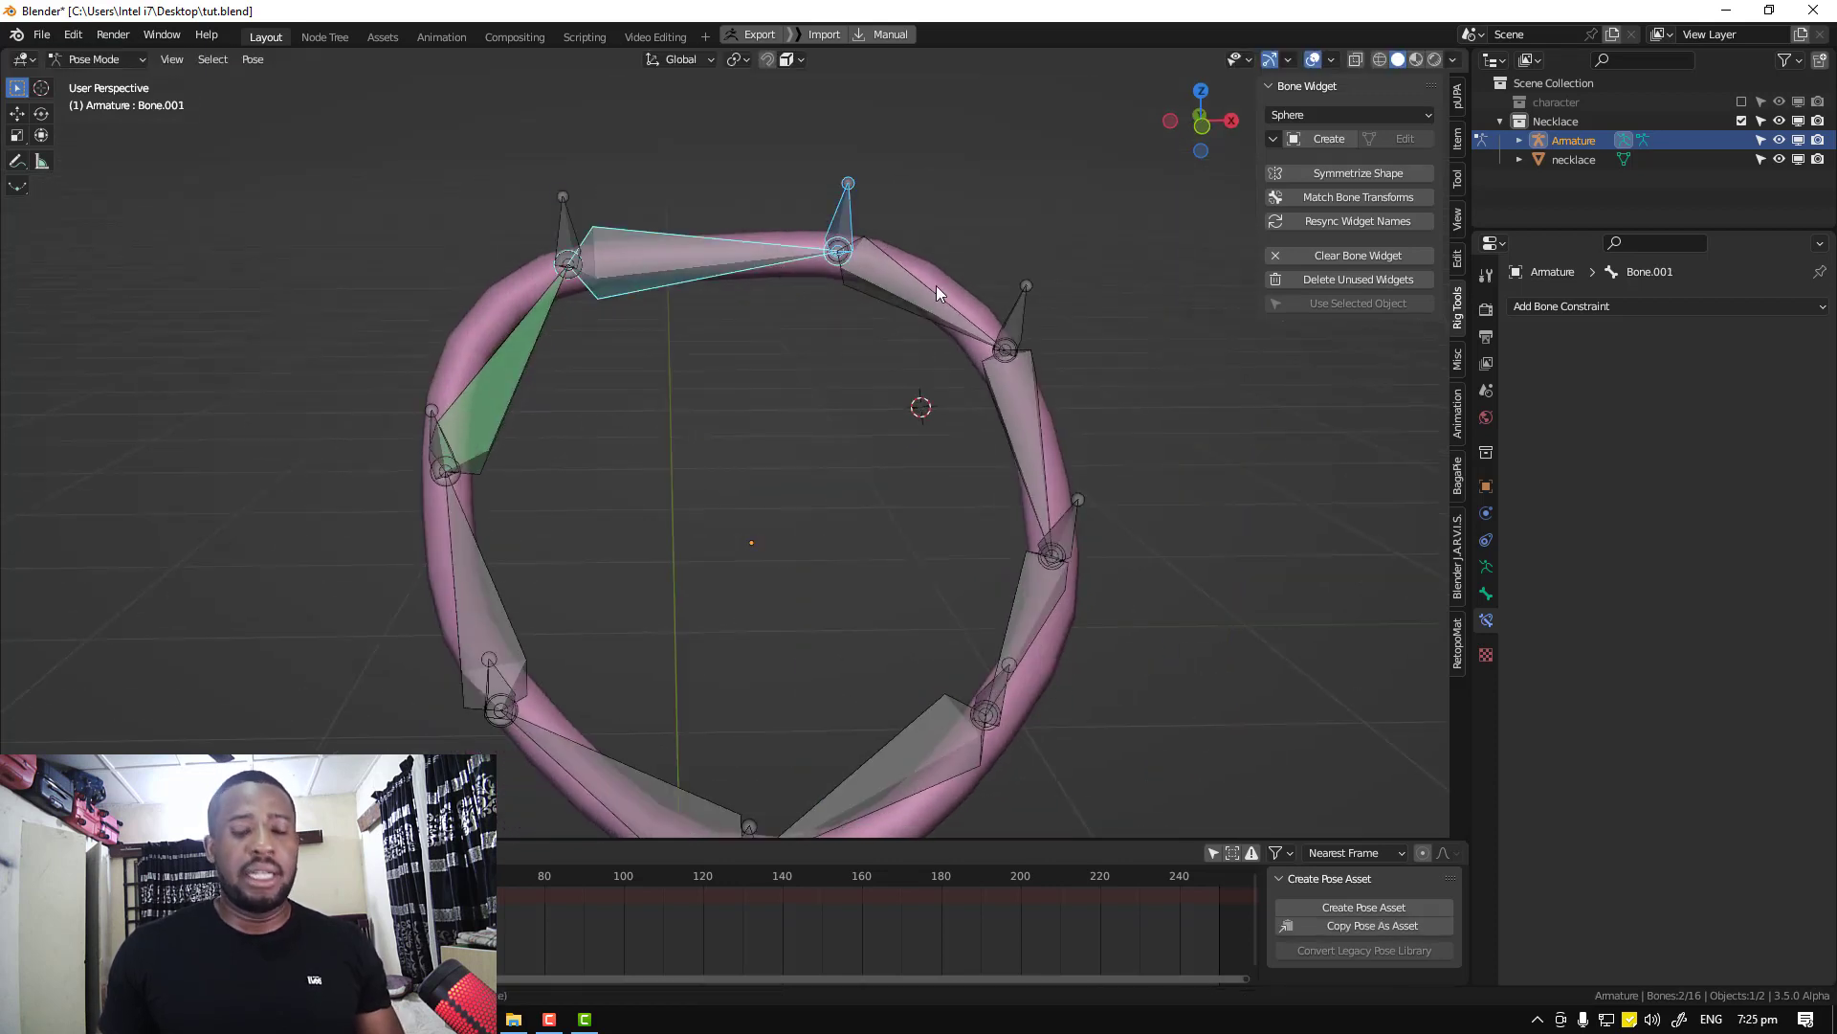
key("ctrl+shift+c")
left_click(997, 297)
Add a Stretch To constraint targeting Bone.010 to the ring bone between Bone.009 and Bone.010
middle_click_drag(1008, 374, 938, 335, "shift")
left_click(950, 281)
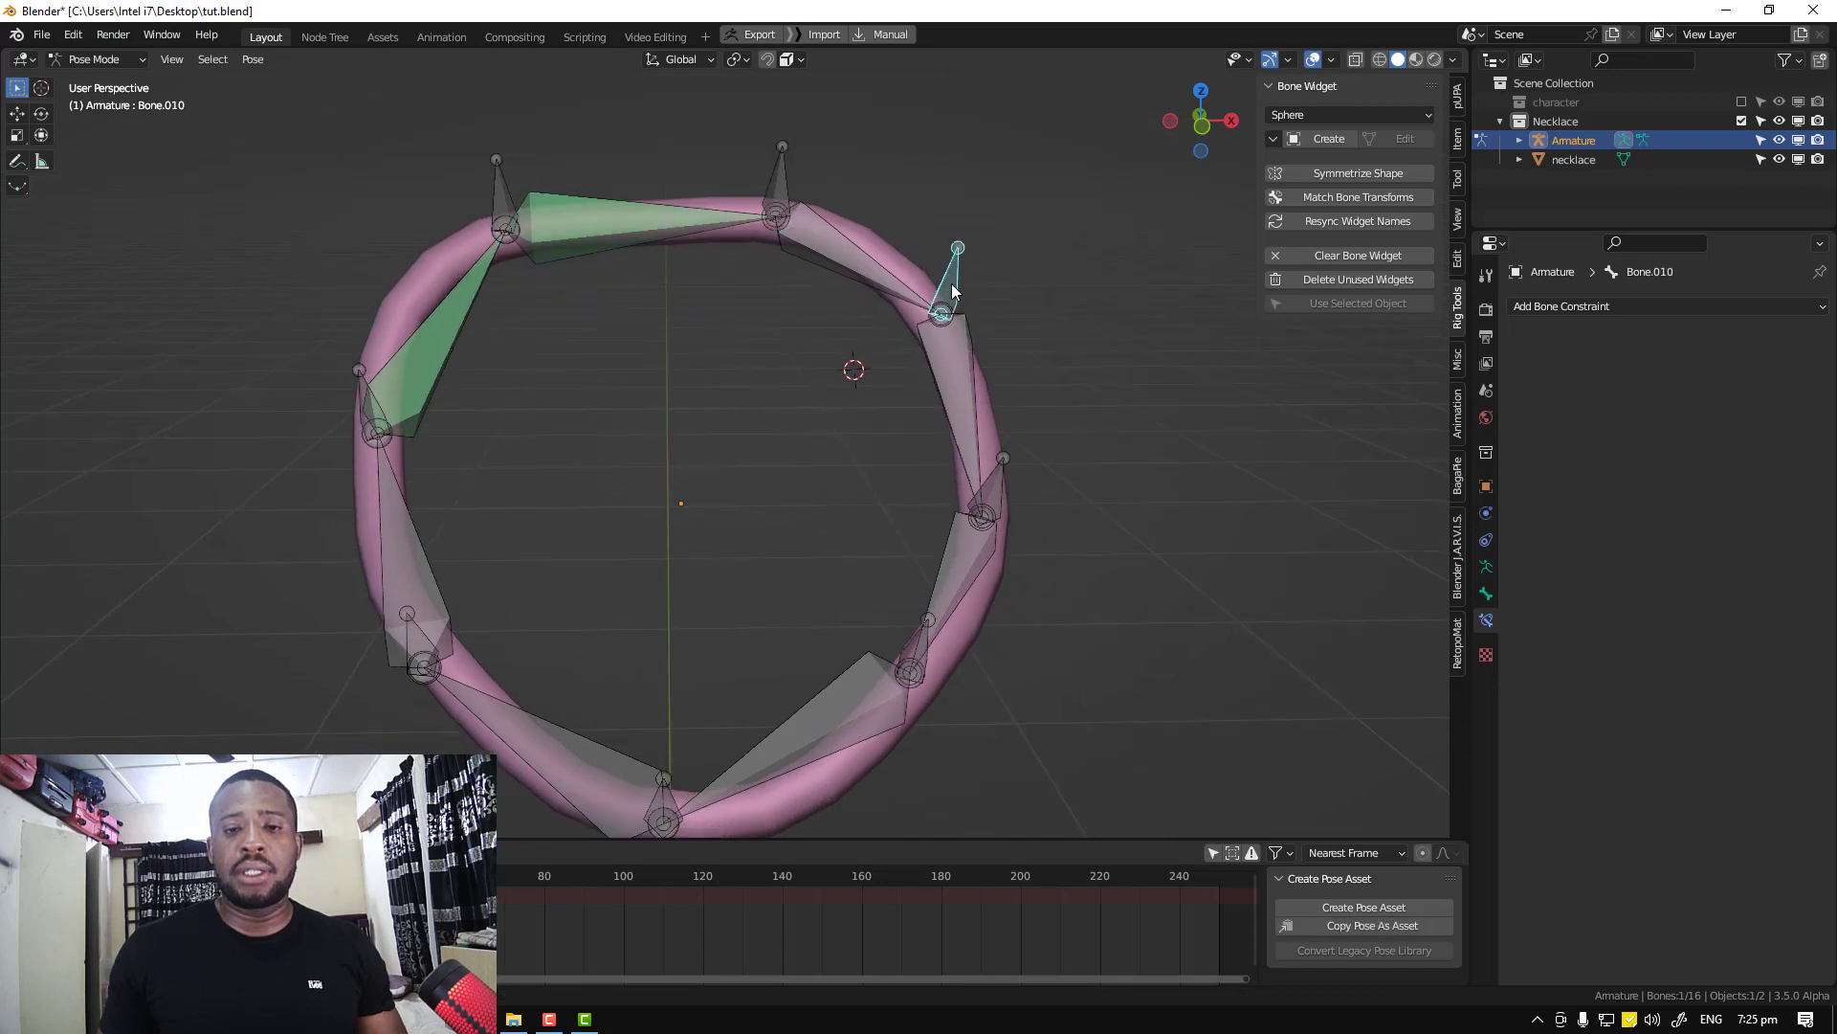
left_click(892, 283, "shift")
key("ctrl+shift+c")
left_click(1060, 274)
Add a Stretch To constraint targeting Bone.011 to ring bone Bone.003
left_click(986, 493)
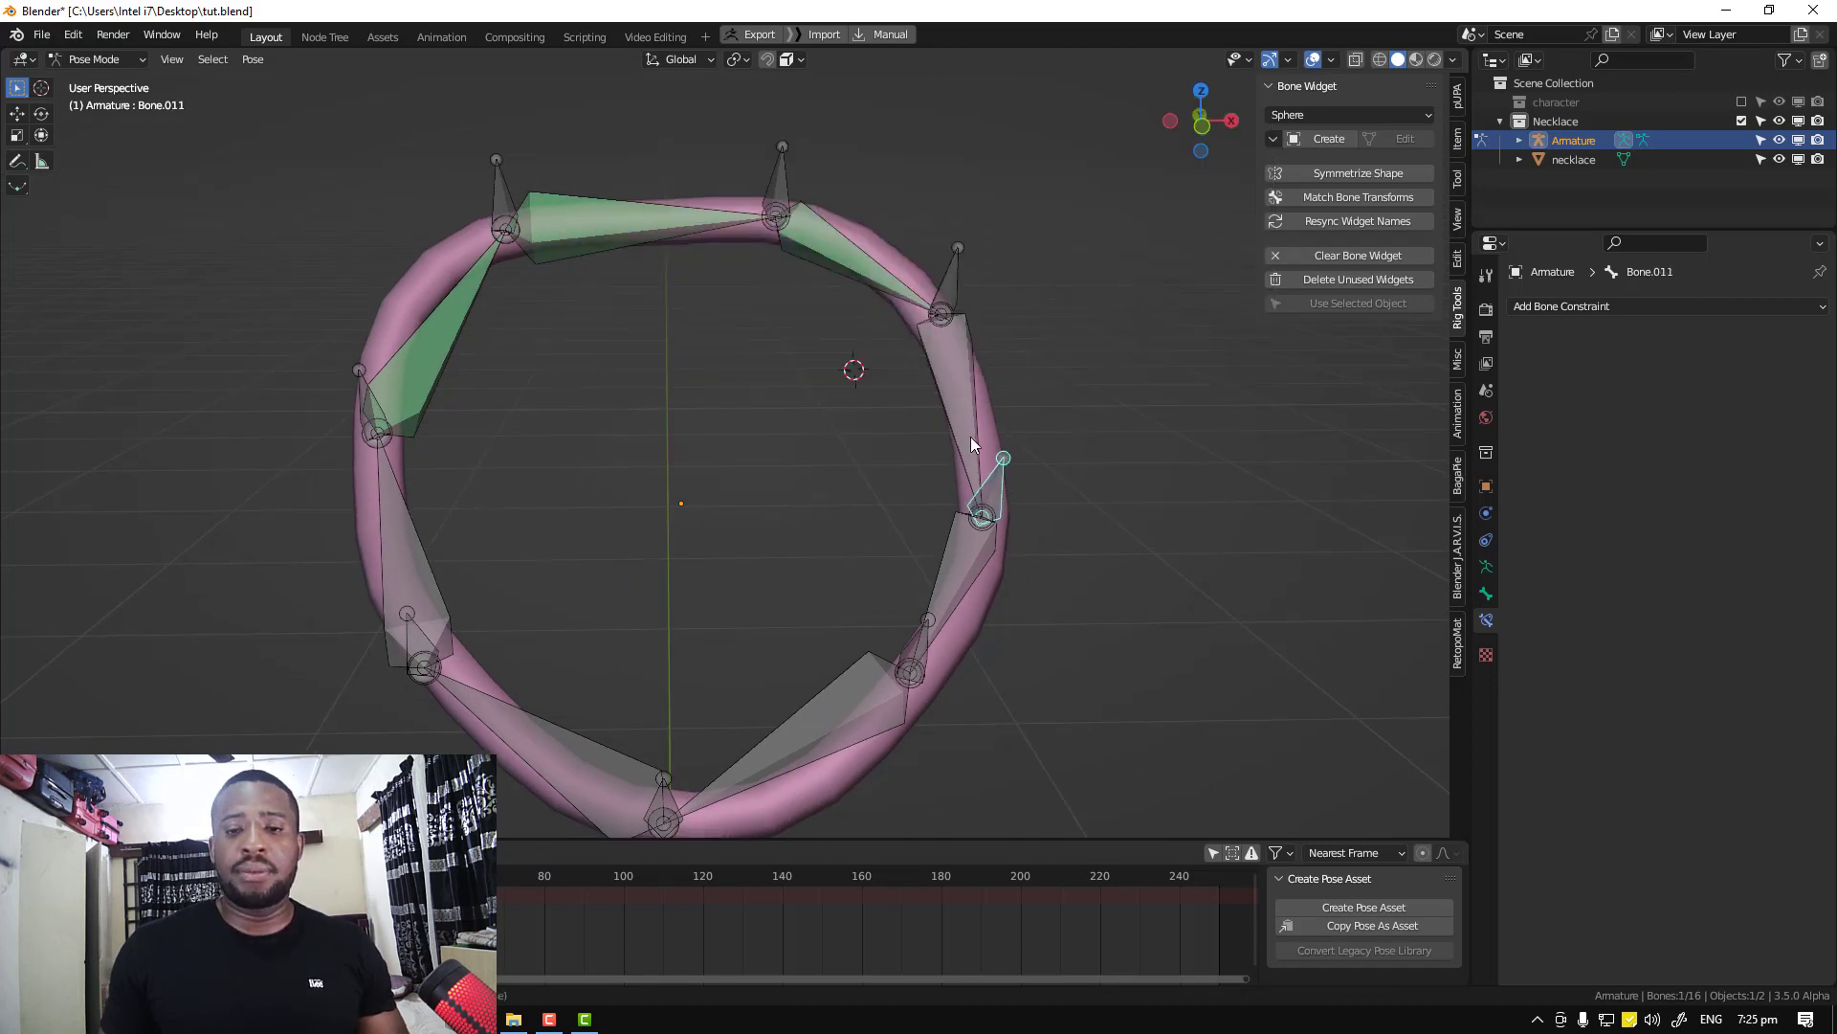
left_click(970, 438, "shift")
key("ctrl+shift+c")
left_click(1100, 436)
Add a Stretch To constraint targeting Bone.012 to the ring bone between Bone.011 and Bone.012
middle_click_drag(1016, 532, 1111, 450)
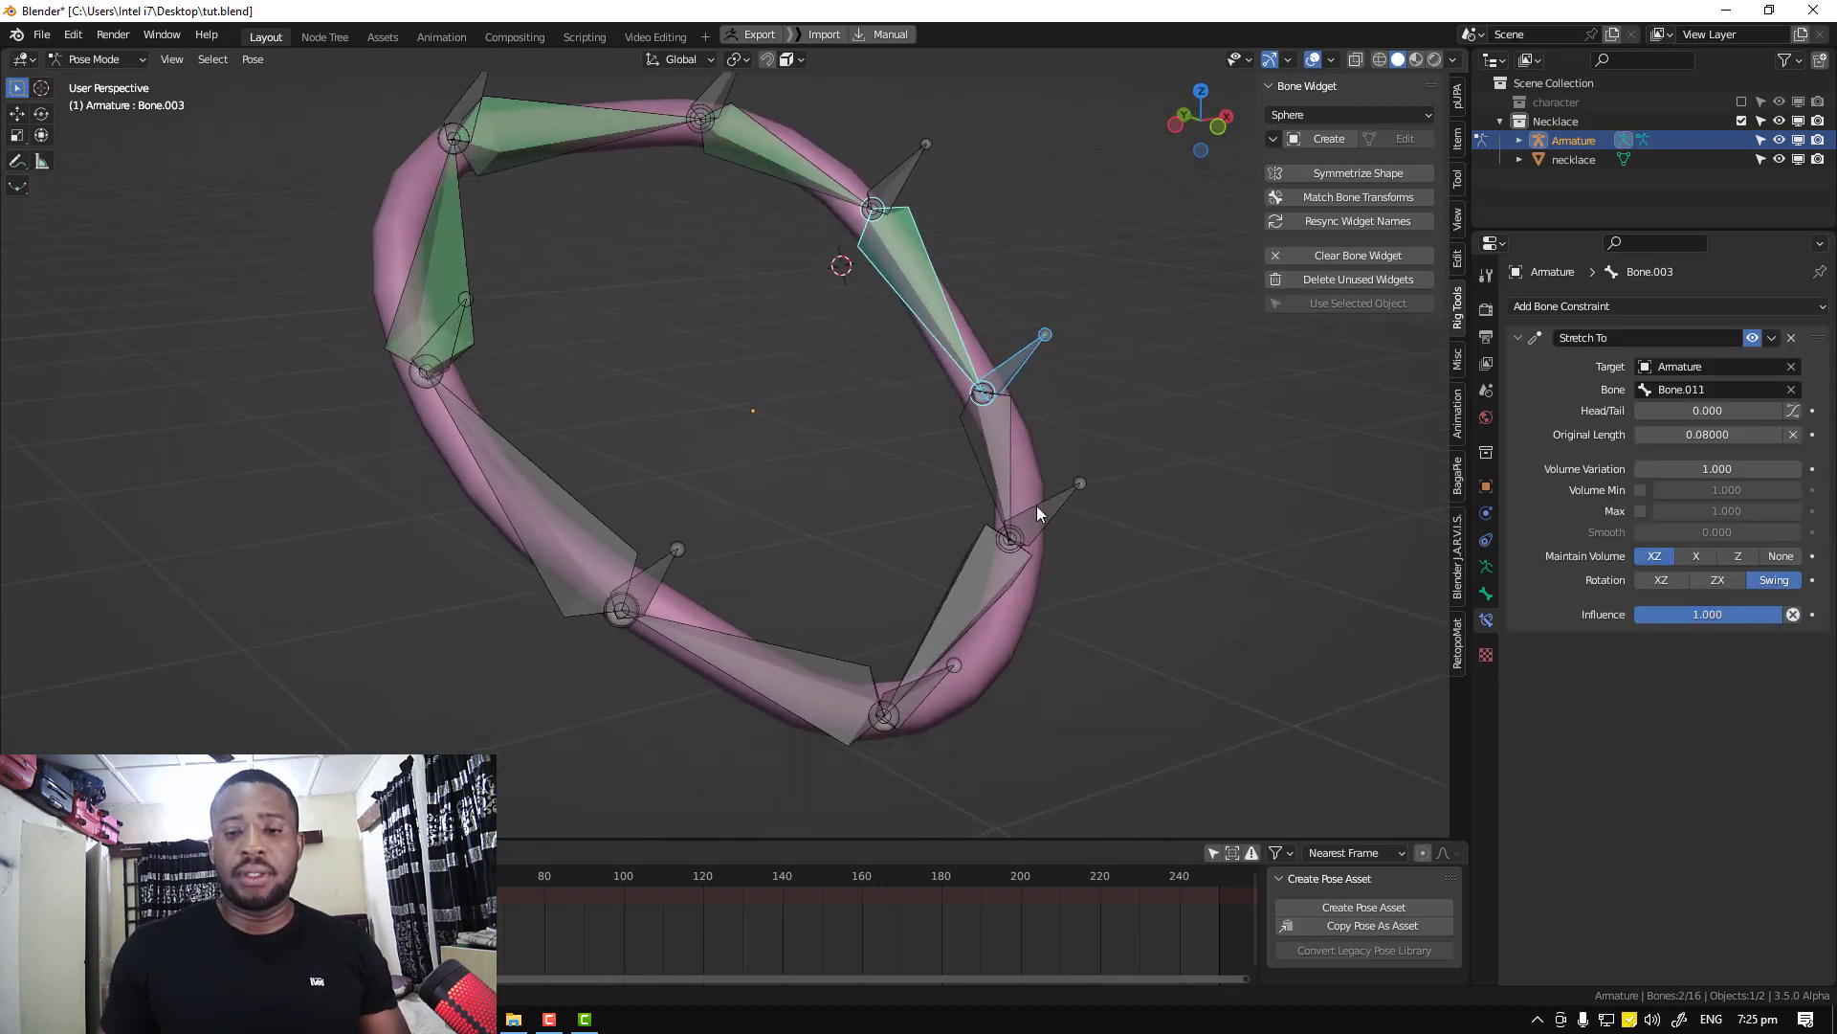
left_click(1036, 508)
left_click(997, 469, "shift")
key("ctrl+shift+c")
left_click(1148, 492)
Add a Stretch To constraint targeting Bone.013 to ring bone Bone.005
middle_click_drag(974, 674, 1000, 712)
left_click(971, 720)
left_click(980, 626, "shift")
key("ctrl+shift+c")
left_click(1177, 601)
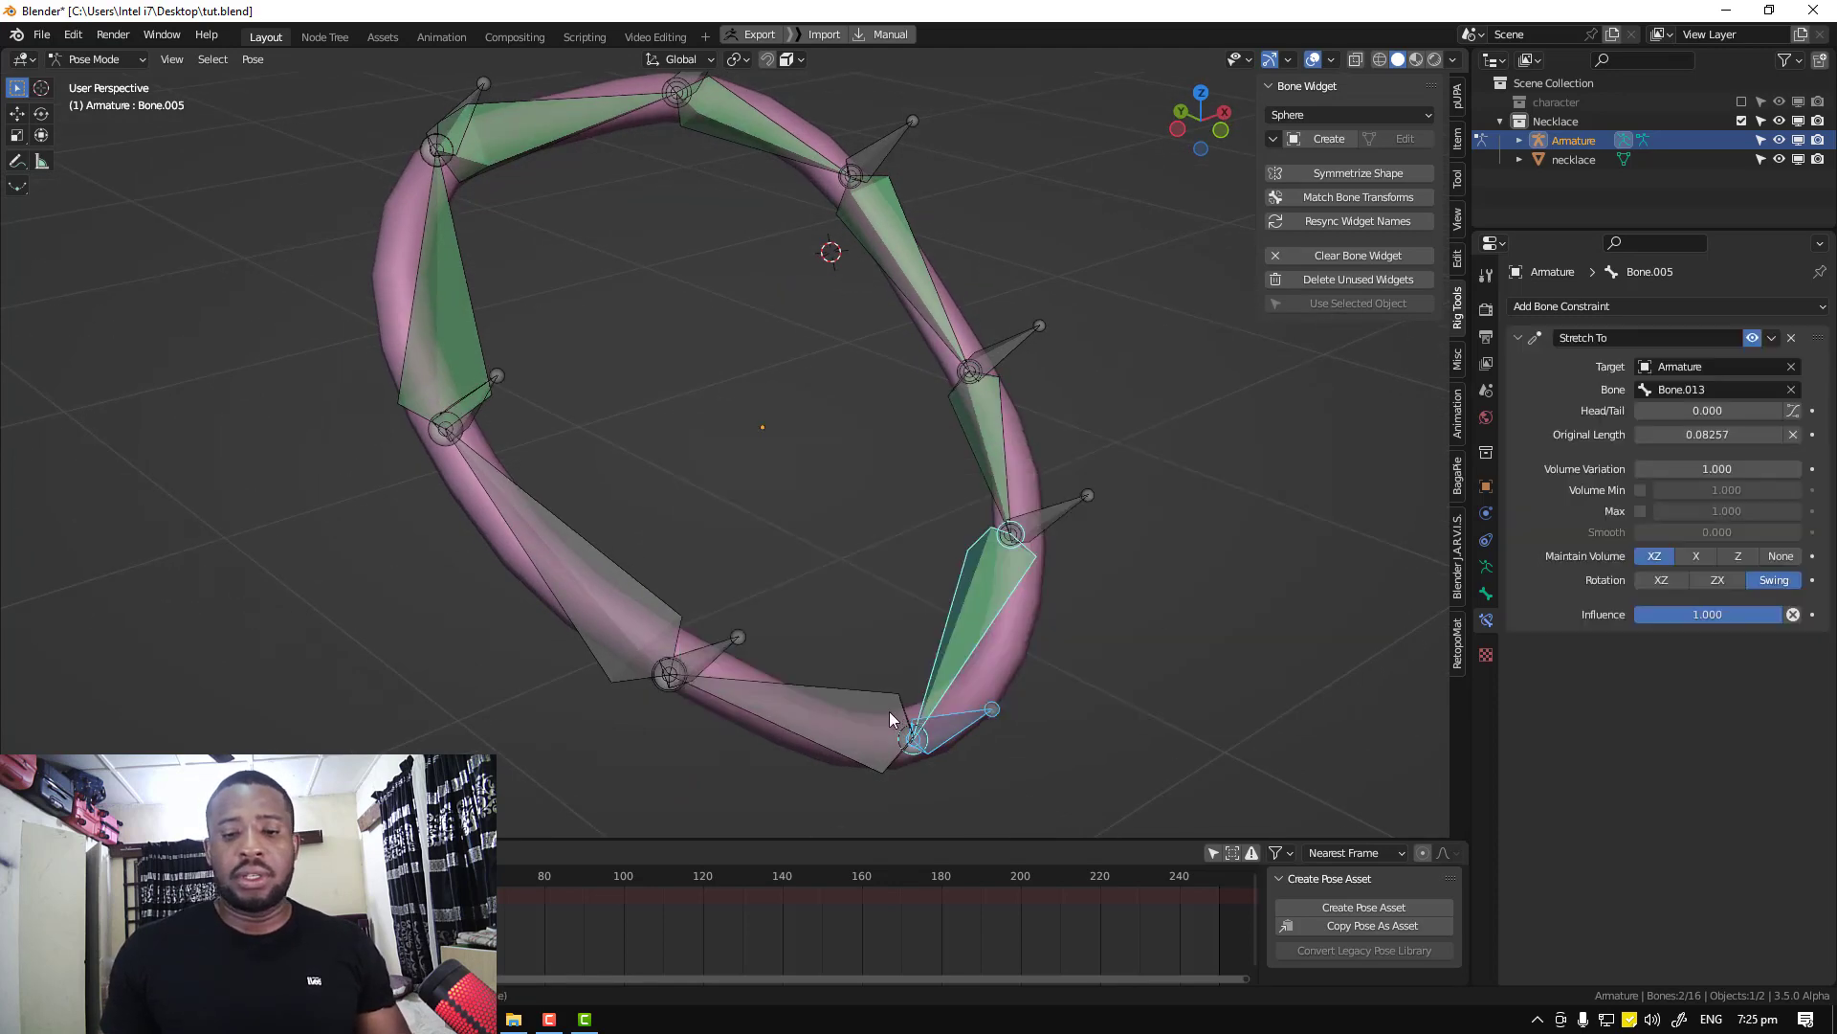
Add a Stretch To constraint targeting Bone.014 to ring bone Bone.006
middle_click_drag(888, 710, 748, 530)
left_click(754, 543)
left_click(777, 589, "shift")
key("ctrl+shift+c")
left_click(1051, 517)
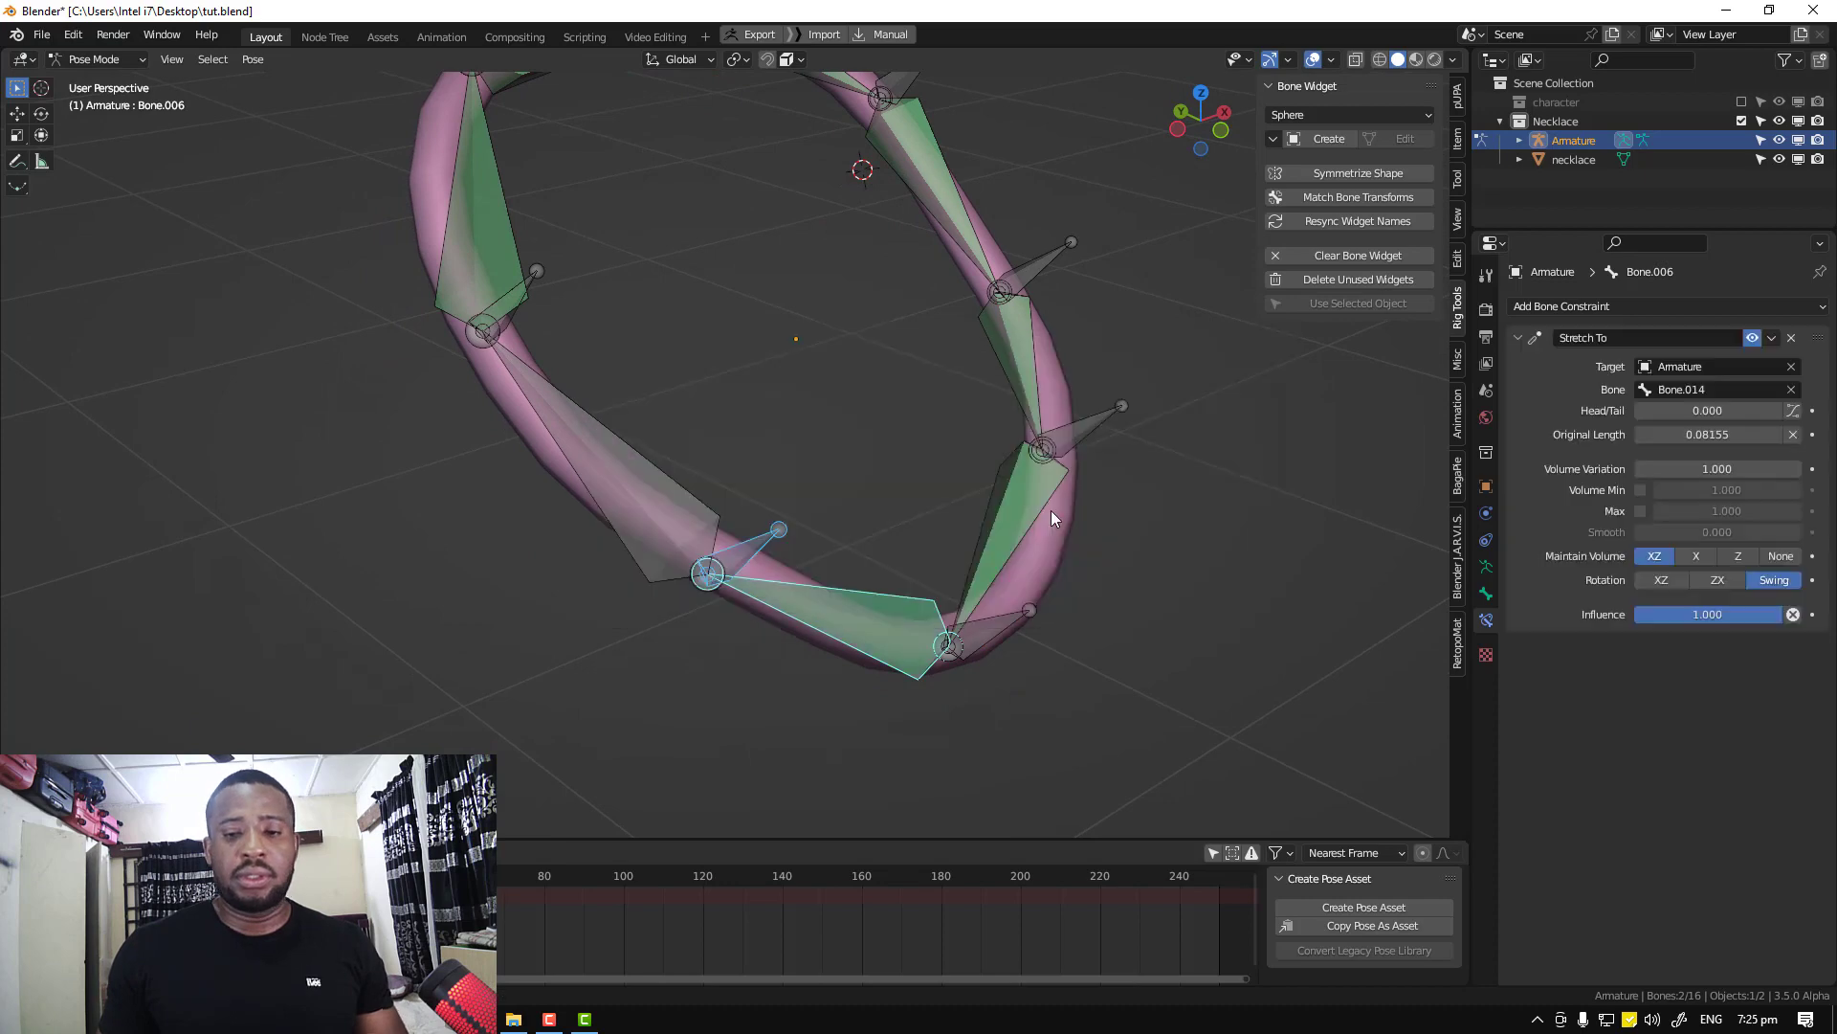
Add a Stretch To constraint targeting Bone.015 to ring bone Bone.007, the last unconstrained one
left_click(598, 347)
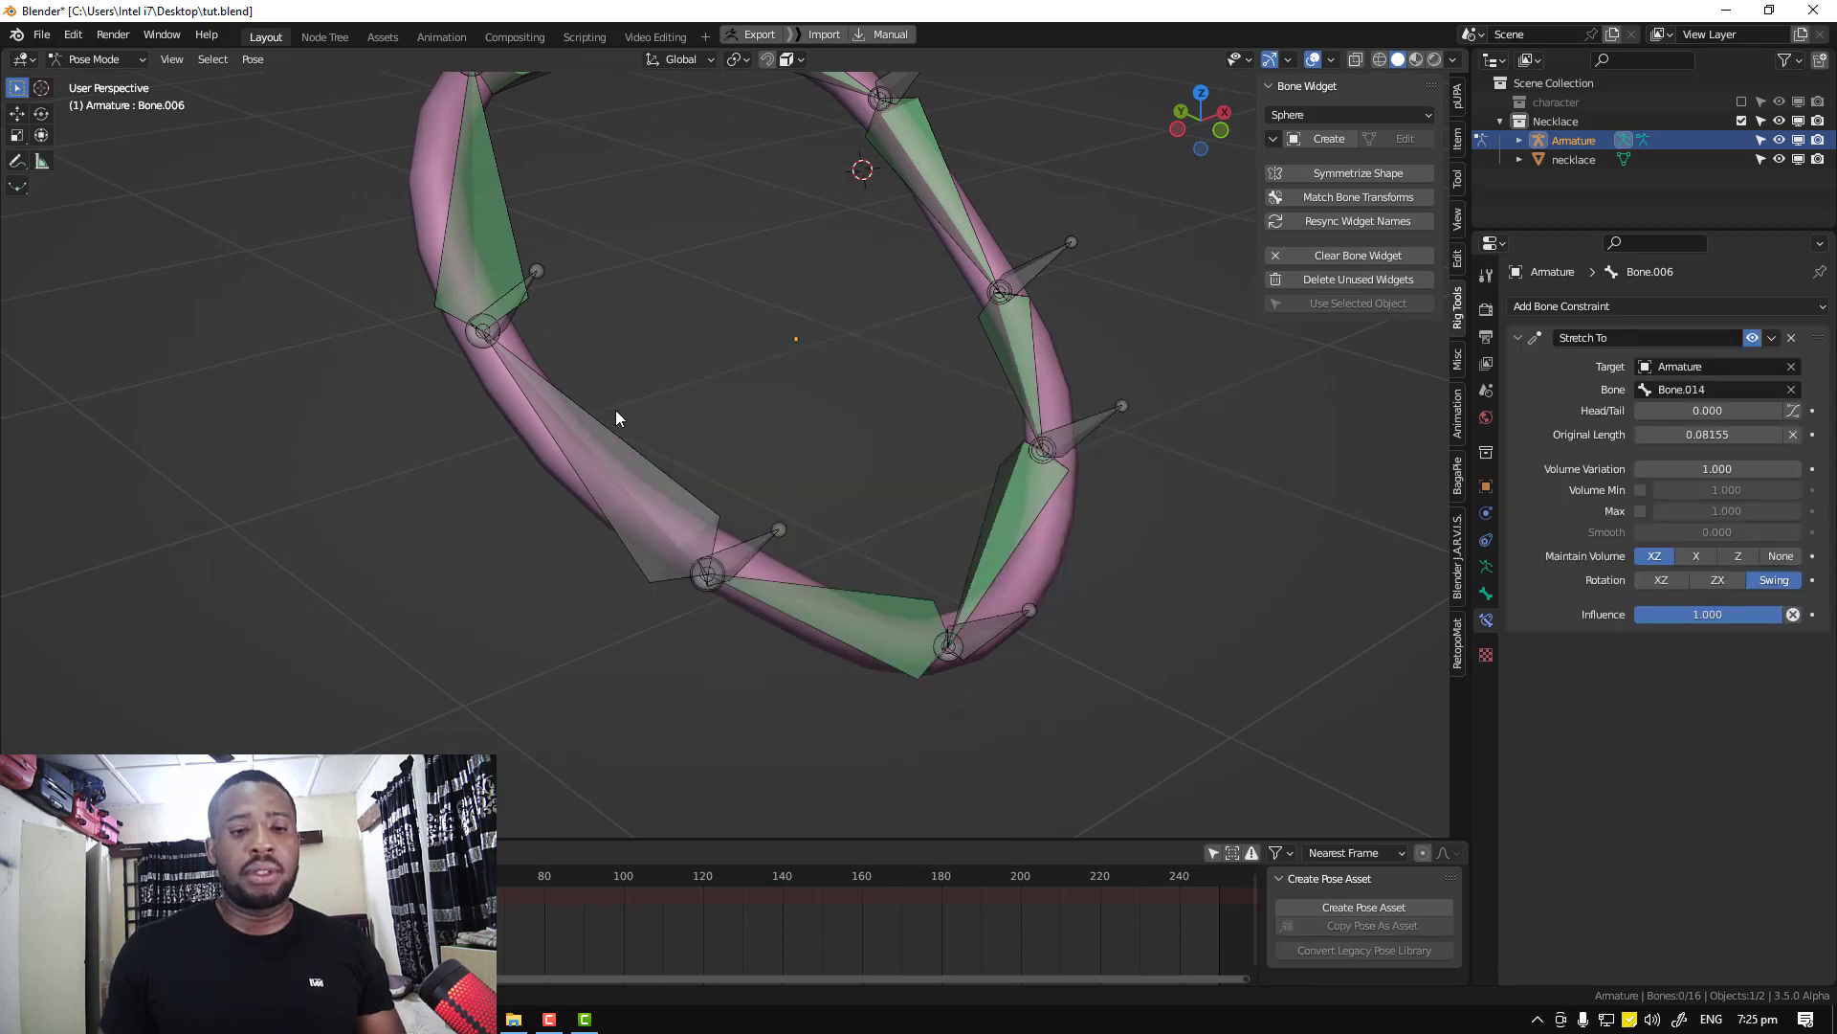
middle_click_drag(616, 410, 643, 318)
left_click(622, 288)
left_click(681, 404, "shift")
key("ctrl+shift+c")
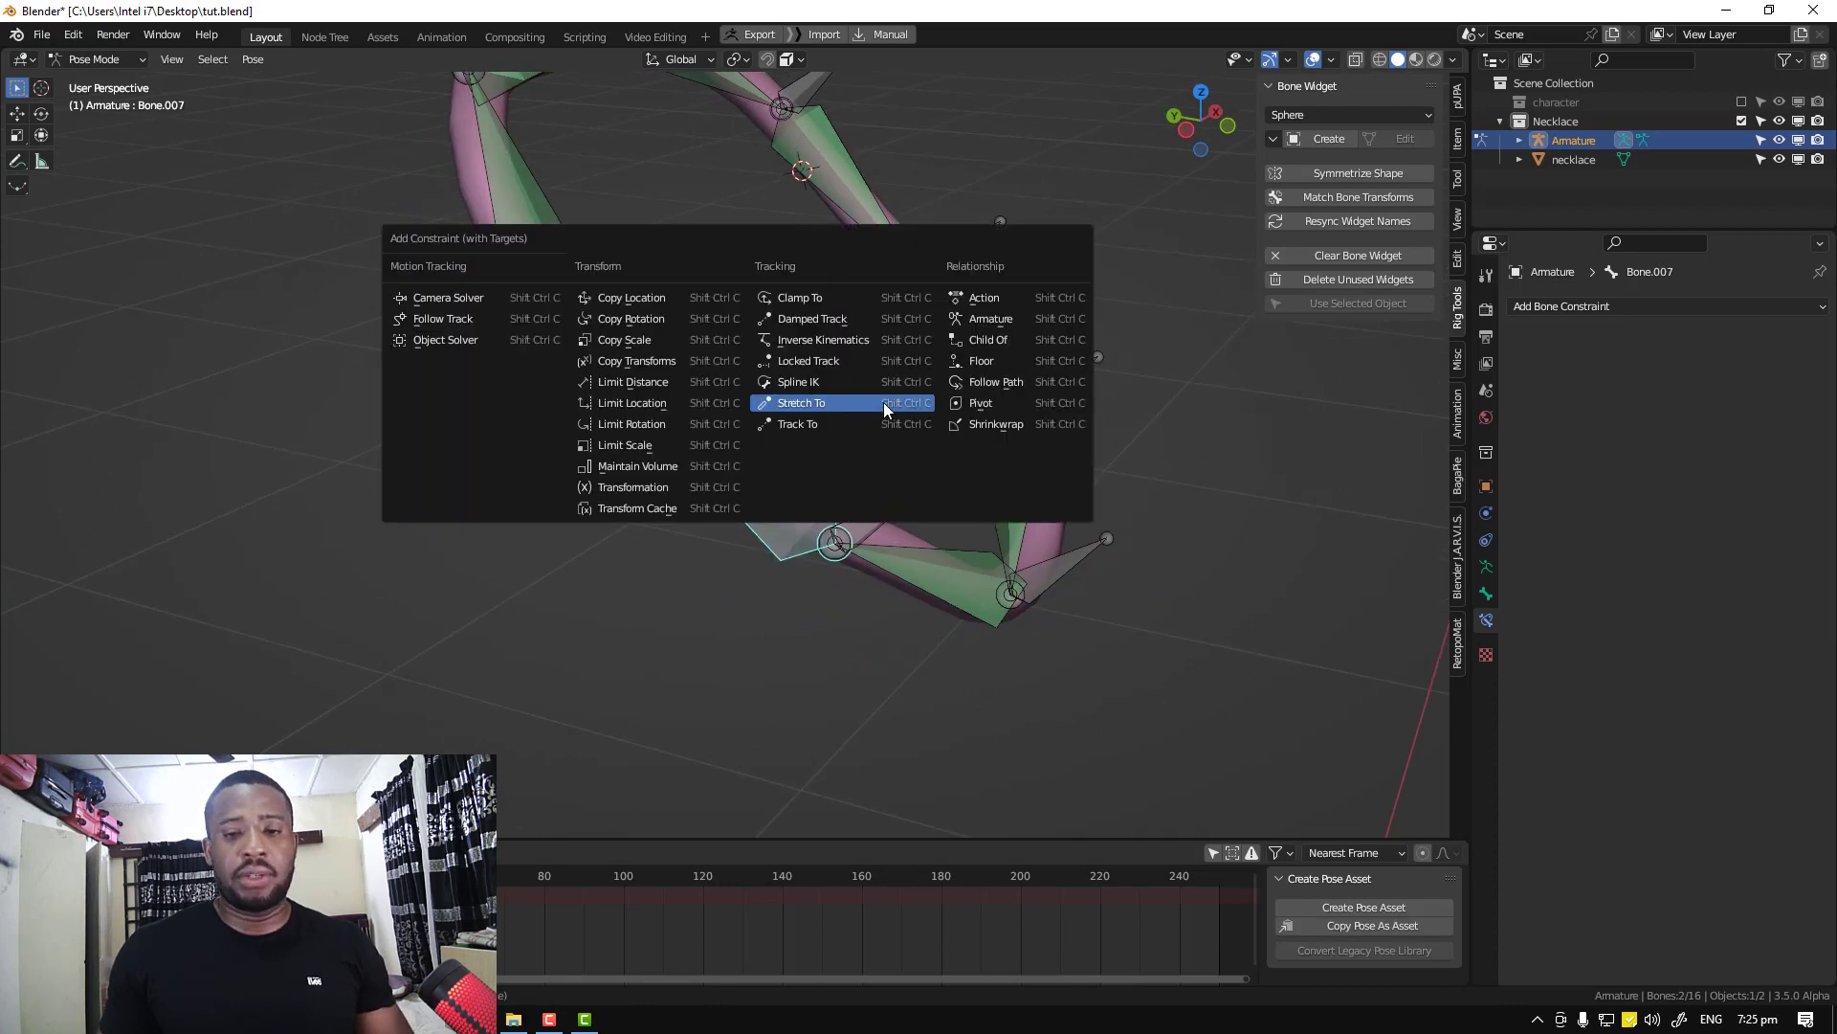
left_click(882, 404)
Test-move control bones Bone.014, Bone.013 and Bone.012 away from the necklace to check the stretching ring bones
left_click(848, 522)
key("g")
left_click(880, 423)
left_click(1050, 582)
key("g")
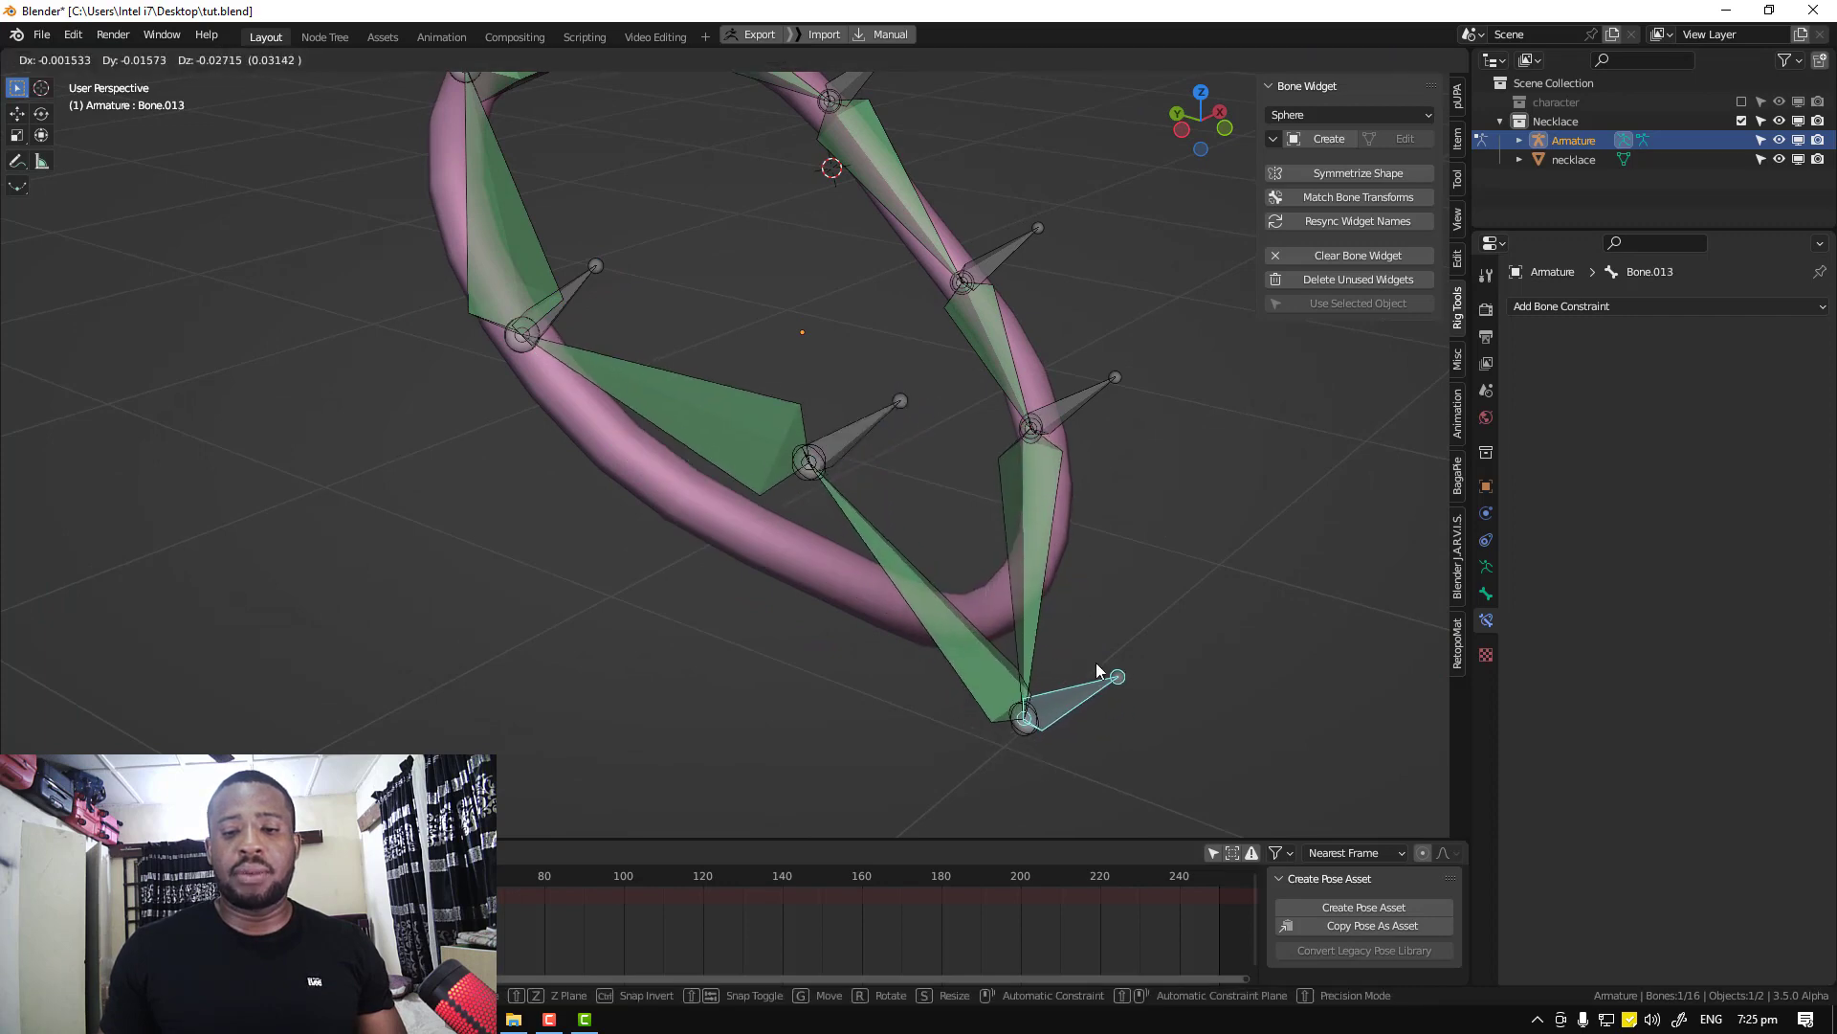
left_click(1095, 664)
middle_click_drag(1097, 660, 1016, 675)
middle_click_drag(1065, 508, 1048, 445)
scroll(1043, 428, "down", 5)
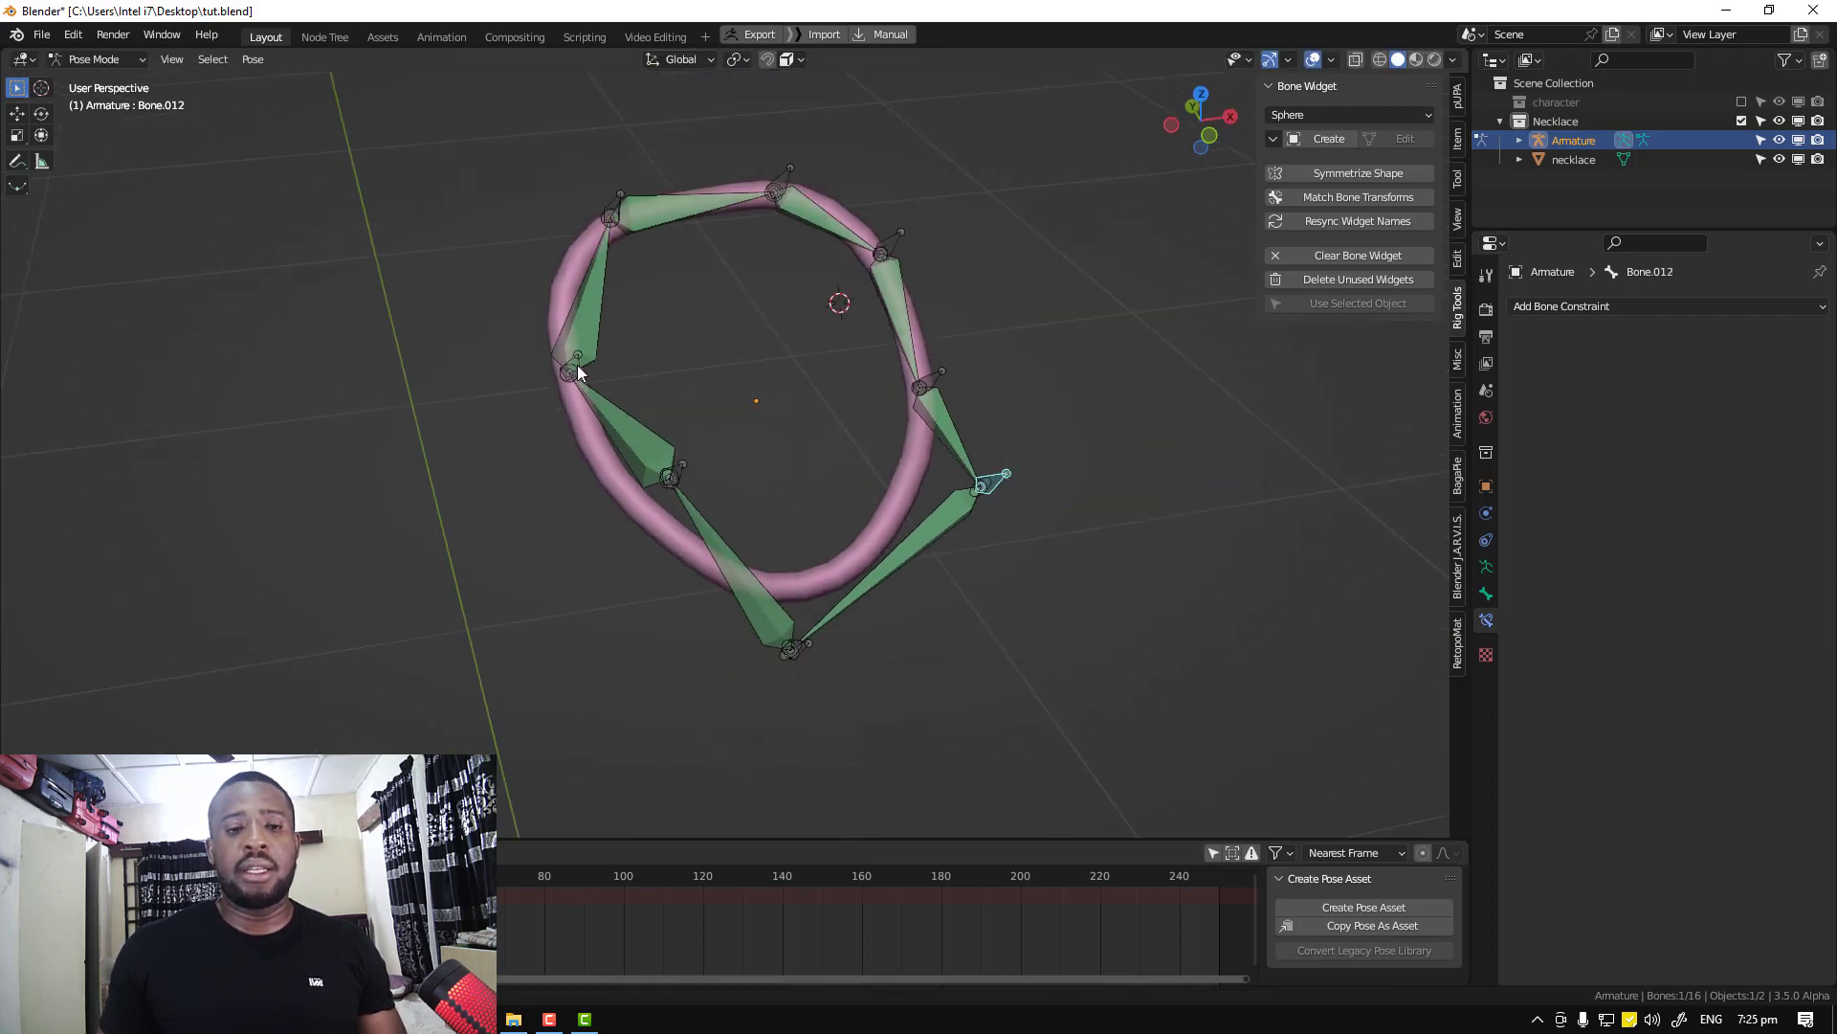
Test-move control bones Bone.015, Bone.008 and Bone.009 outward from the necklace to check their ring bones
left_click(571, 369)
key("g")
left_click(388, 392)
left_click(615, 201)
key("g")
left_click(520, 129)
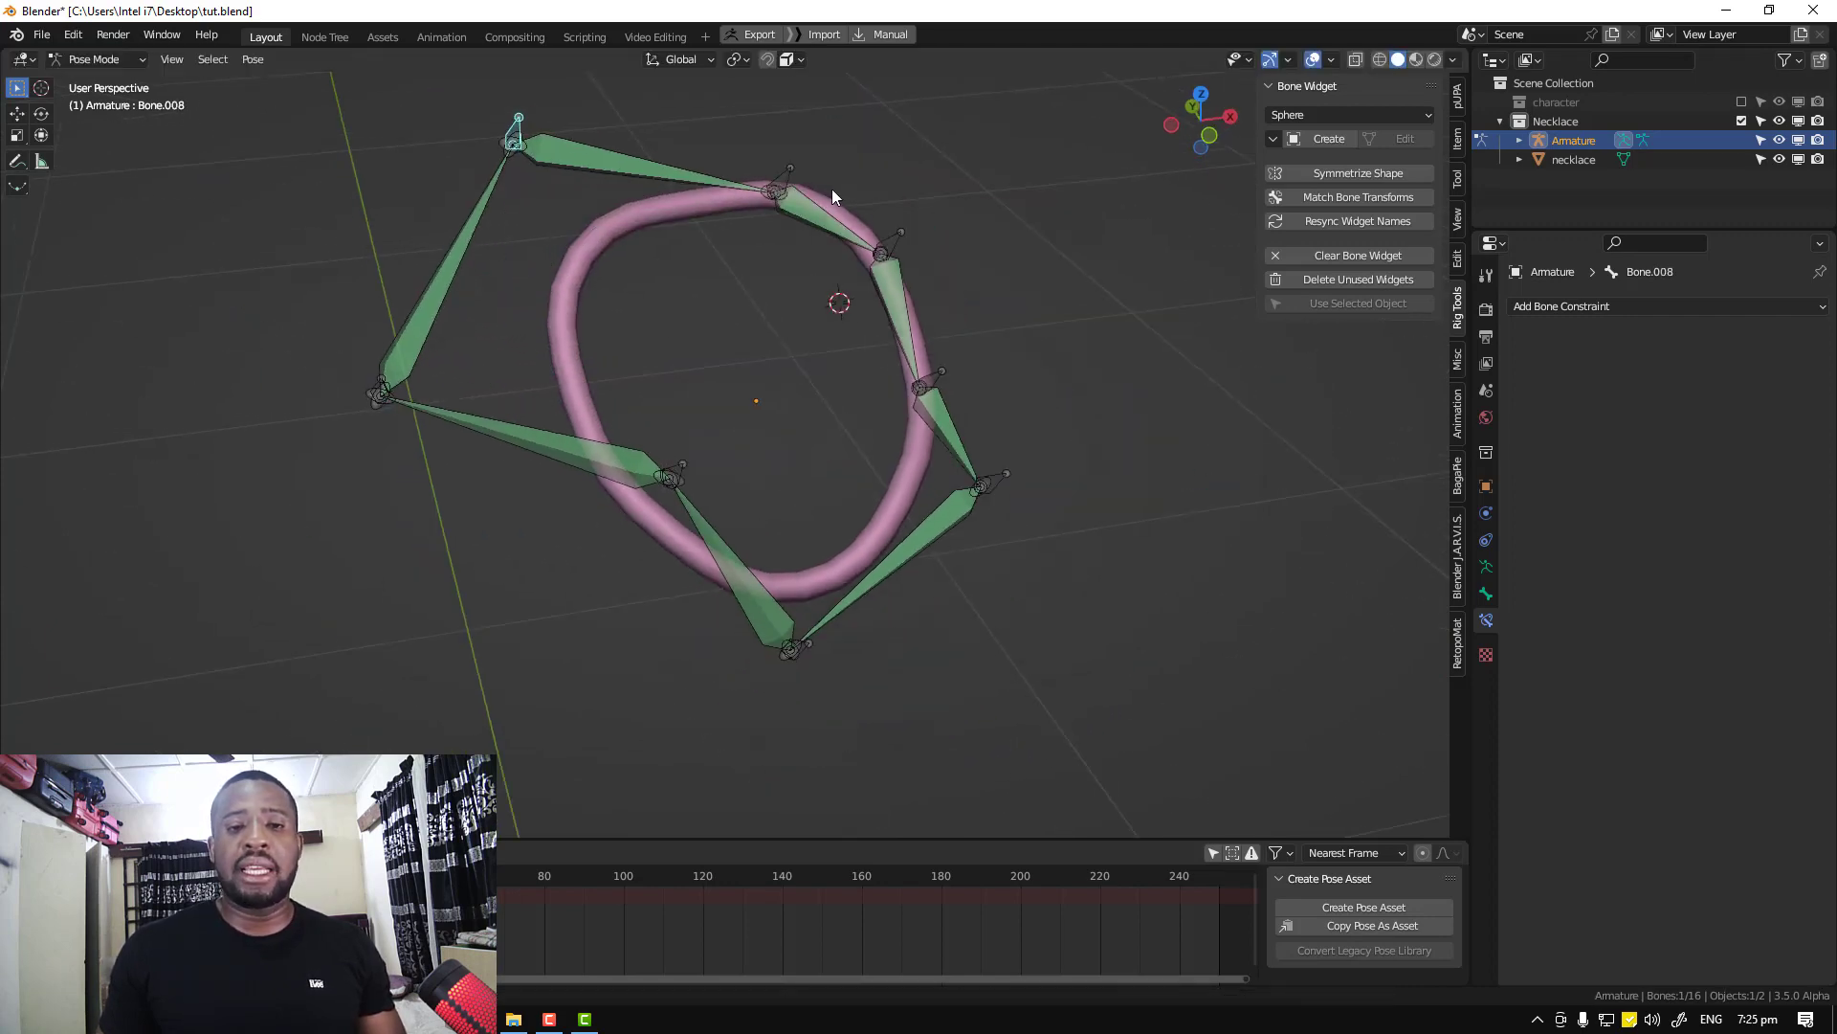
left_click(787, 178)
key("g")
left_click(882, 115)
Test-move control bones Bone.010, Bone.011 and Bone.014 outward from the necklace
left_click(896, 237)
key("g")
left_click(1022, 210)
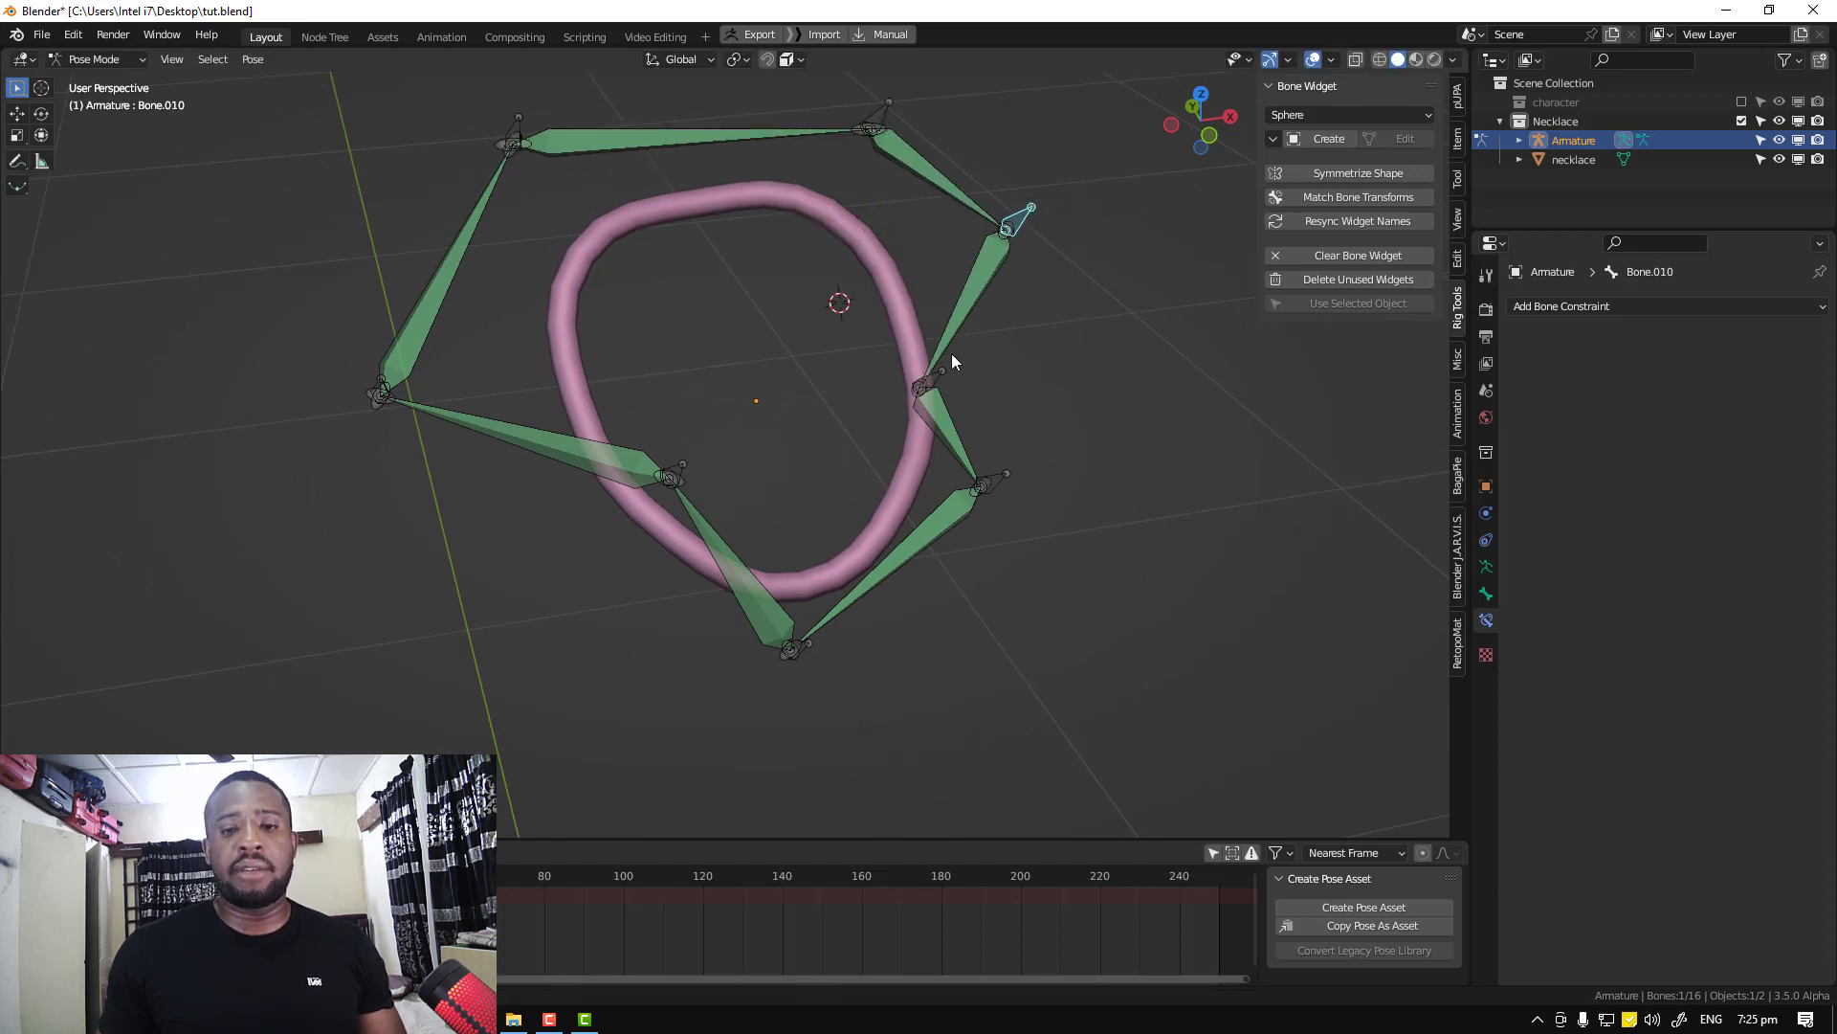
left_click(942, 371)
key("g")
left_click(1111, 376)
left_click_drag(674, 476, 685, 595)
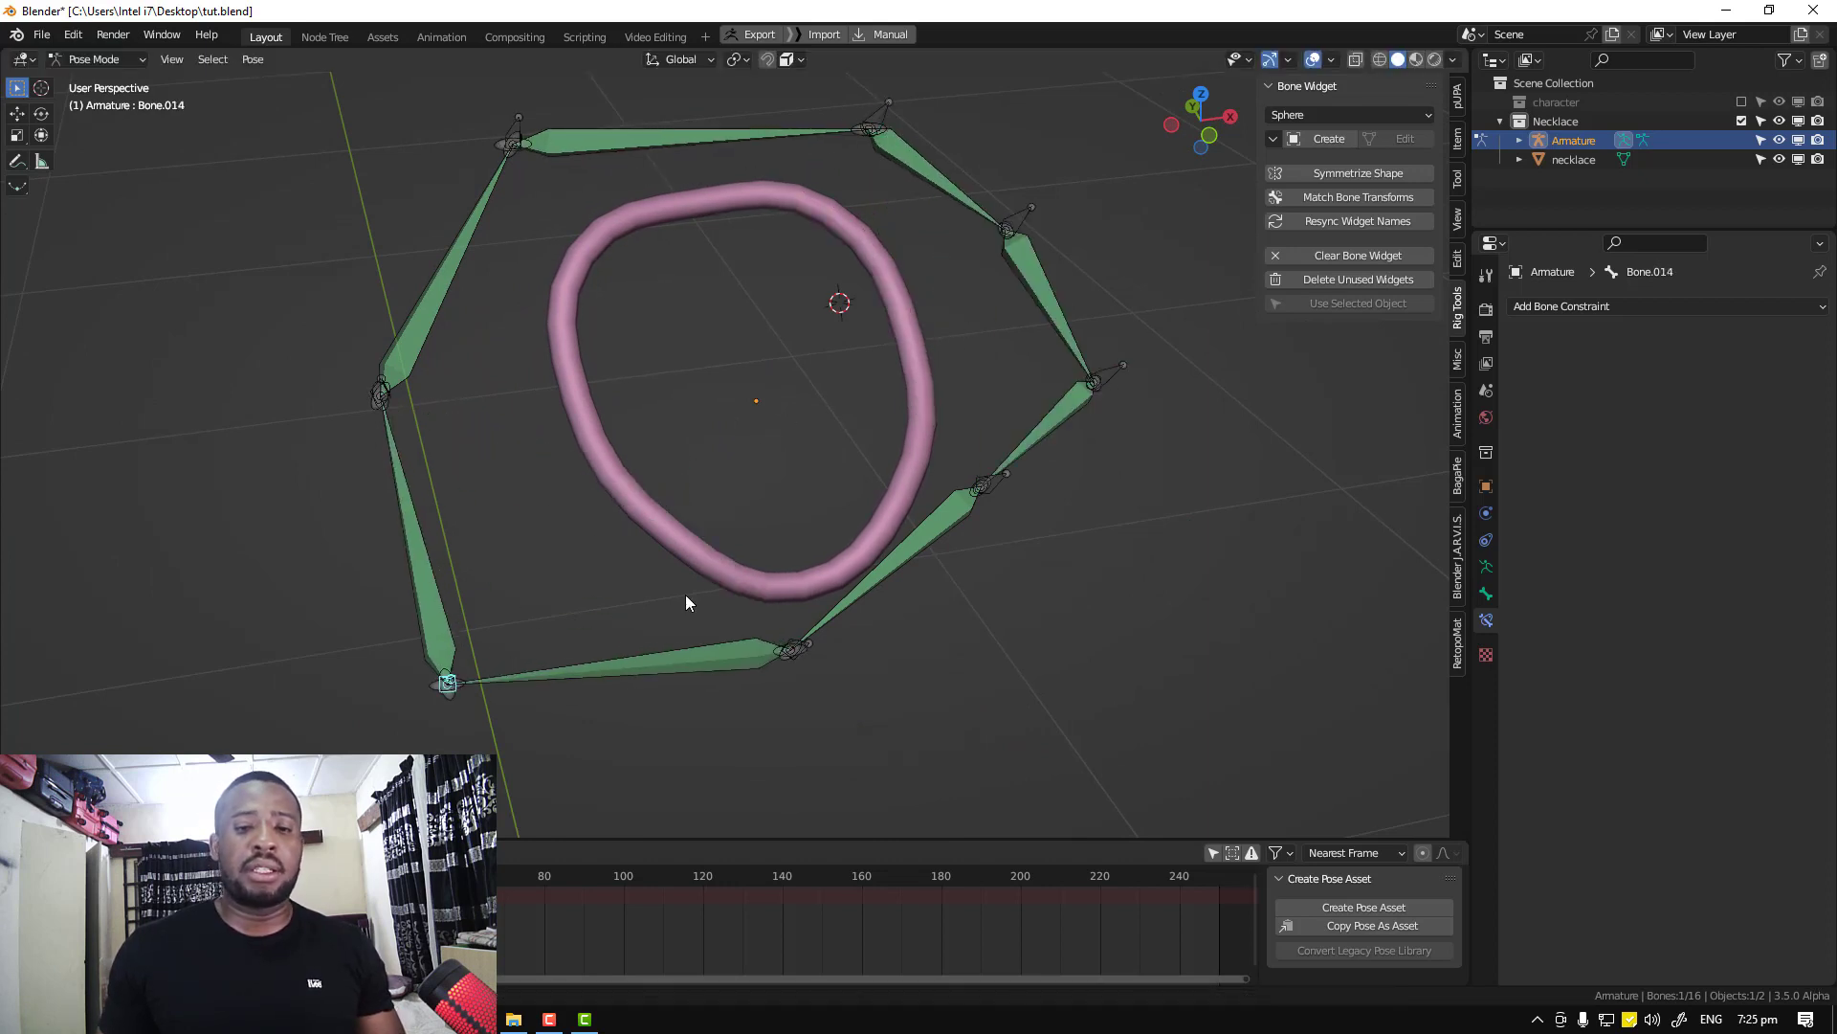
Clear the location of all bones, deselect them, and save the file
key("a")
key("alt+g")
left_click(1691, 304)
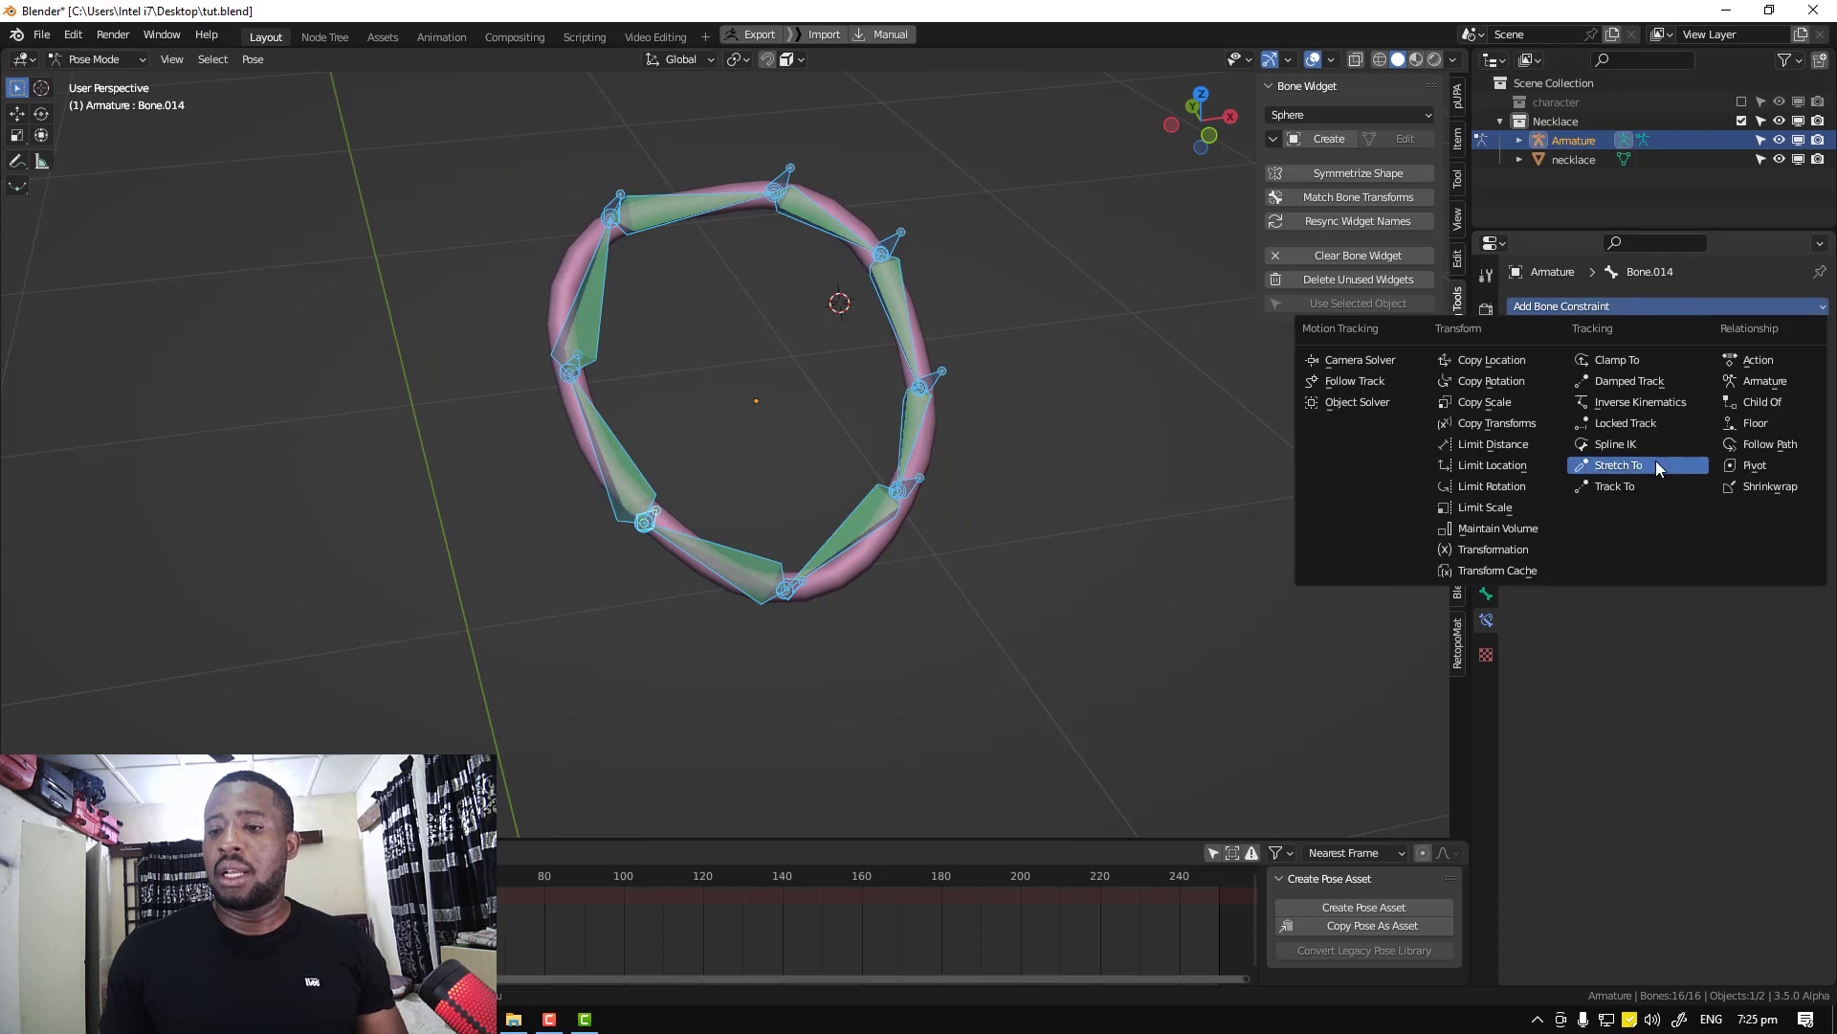
mouse_move(898, 445)
middle_mouse_down()
mouse_move(865, 392)
mouse_move(900, 422)
mouse_move(898, 473)
middle_mouse_up()
key("alt+a")
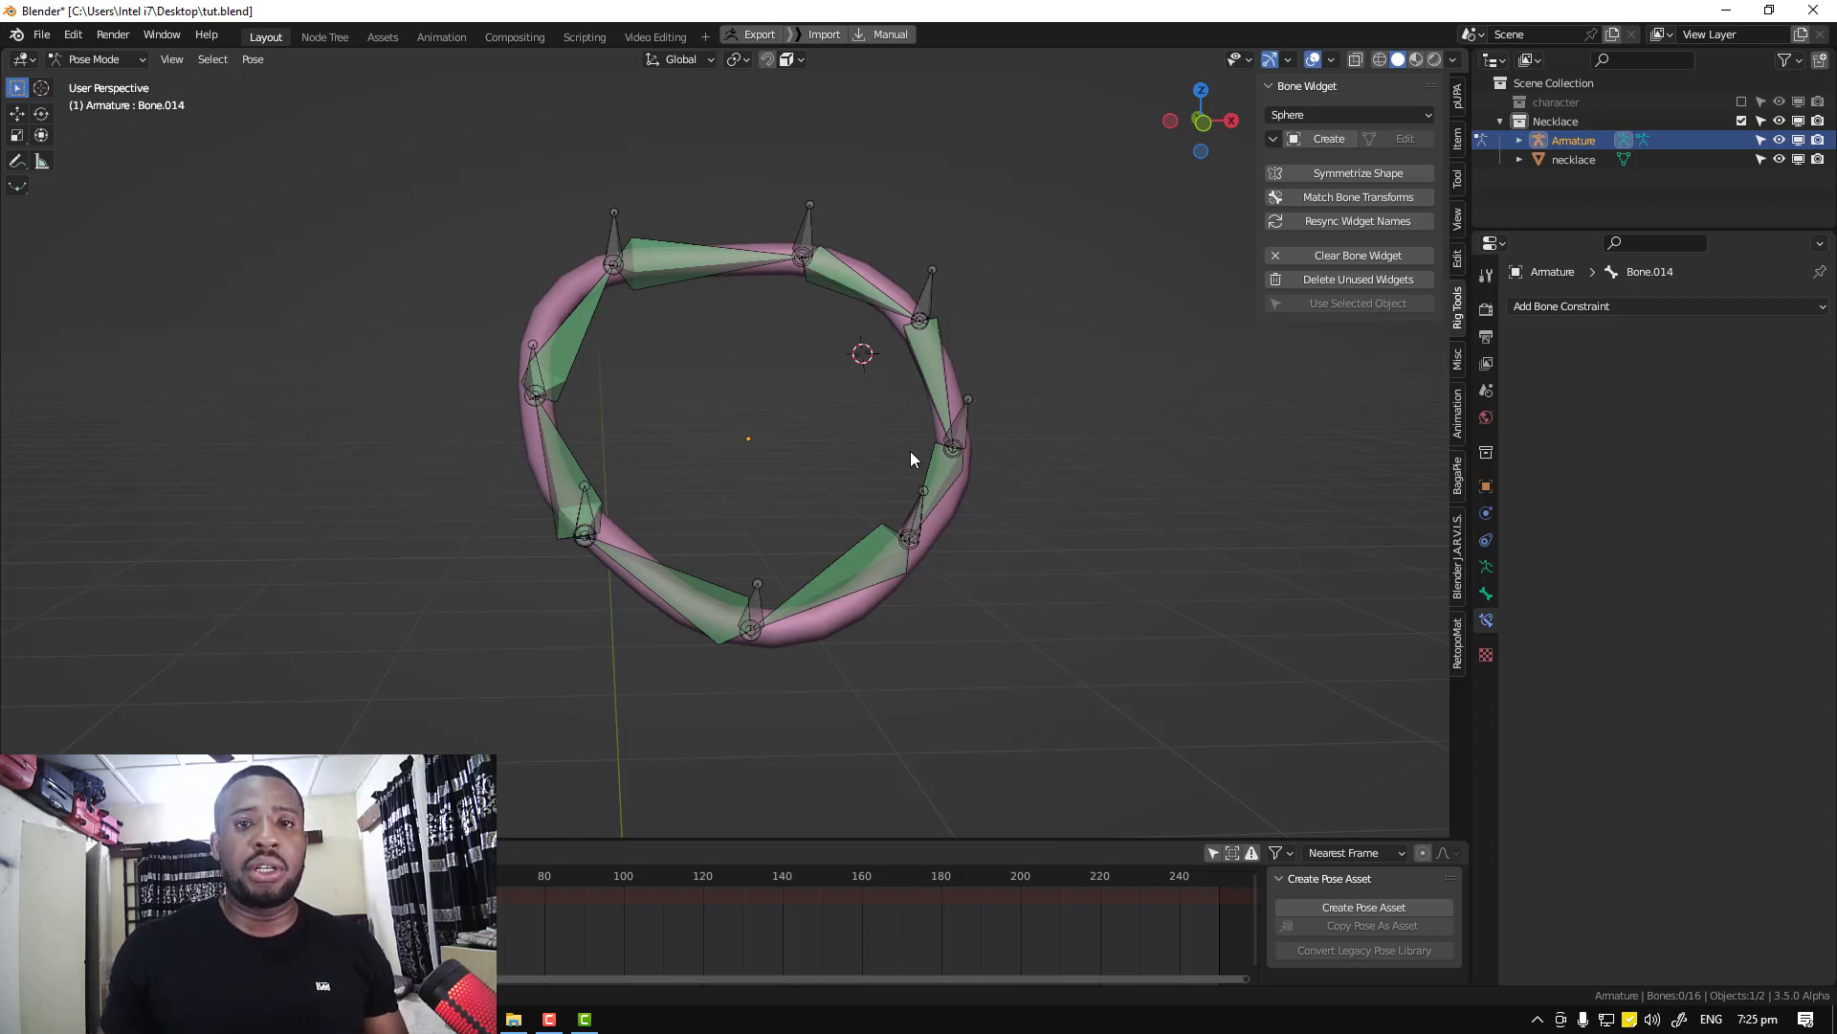
middle_click_drag(922, 444, 928, 467)
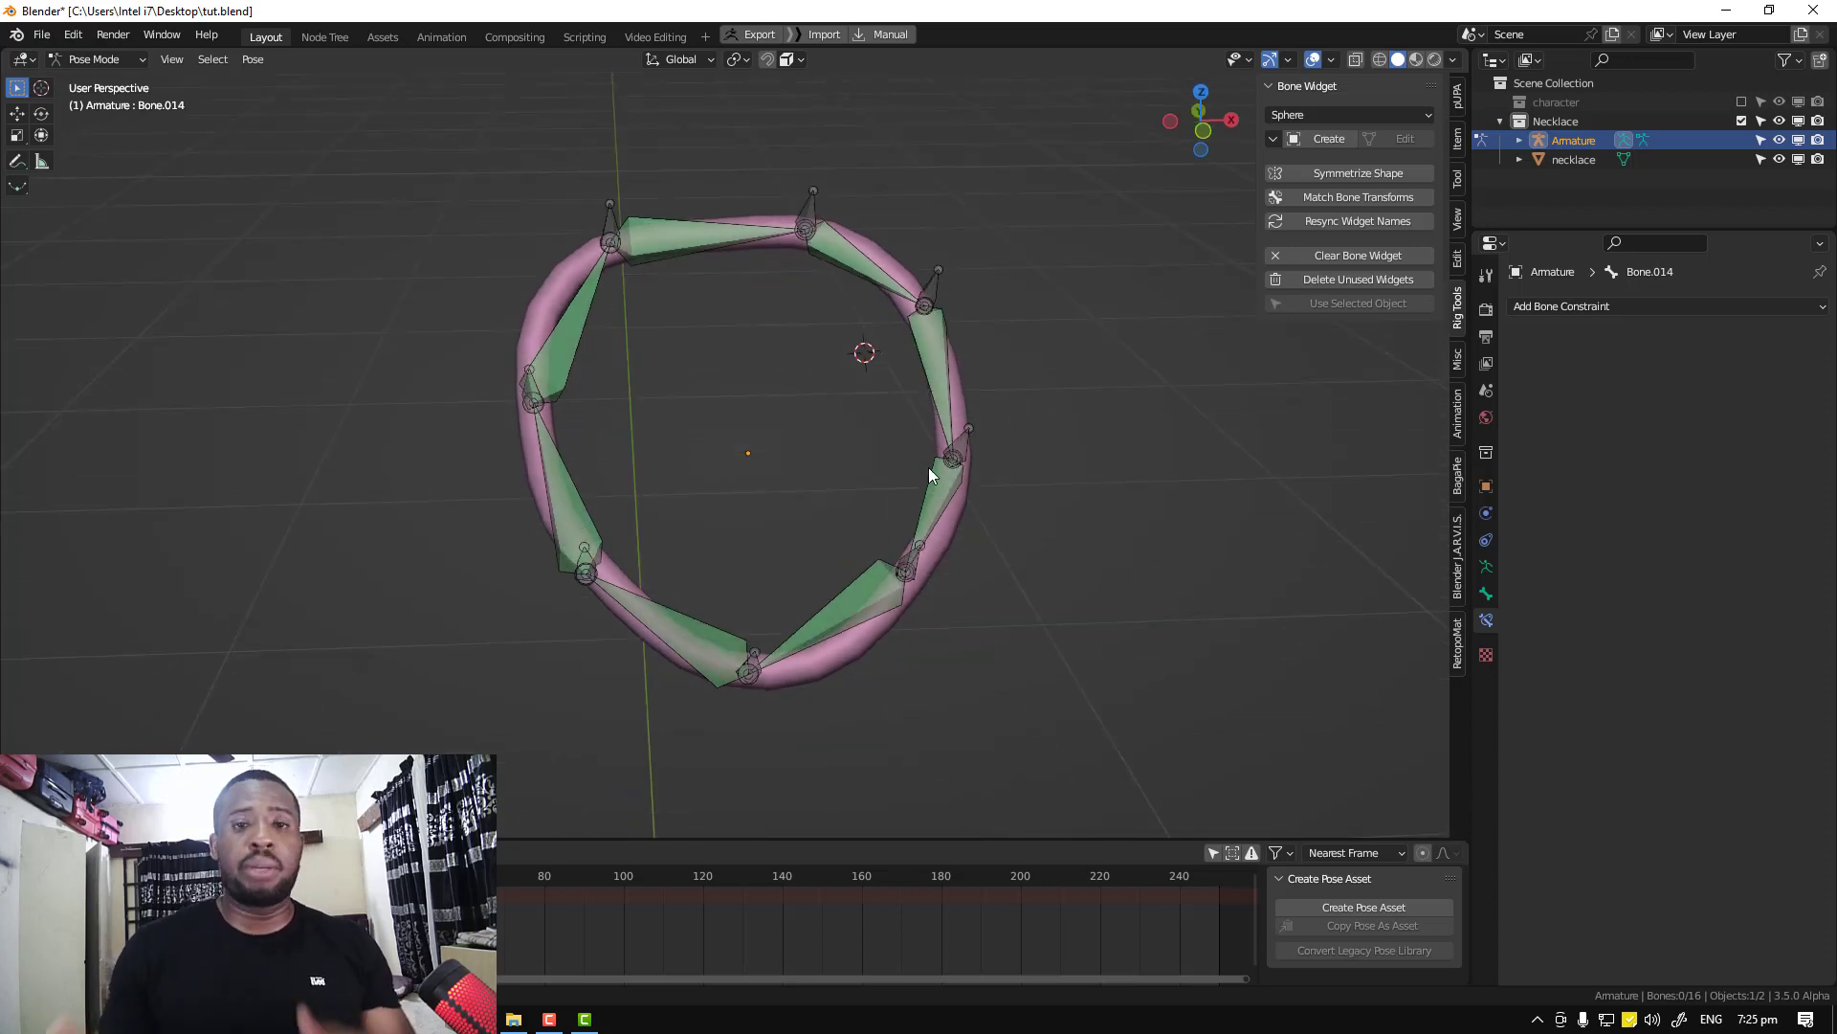
key("ctrl+s")
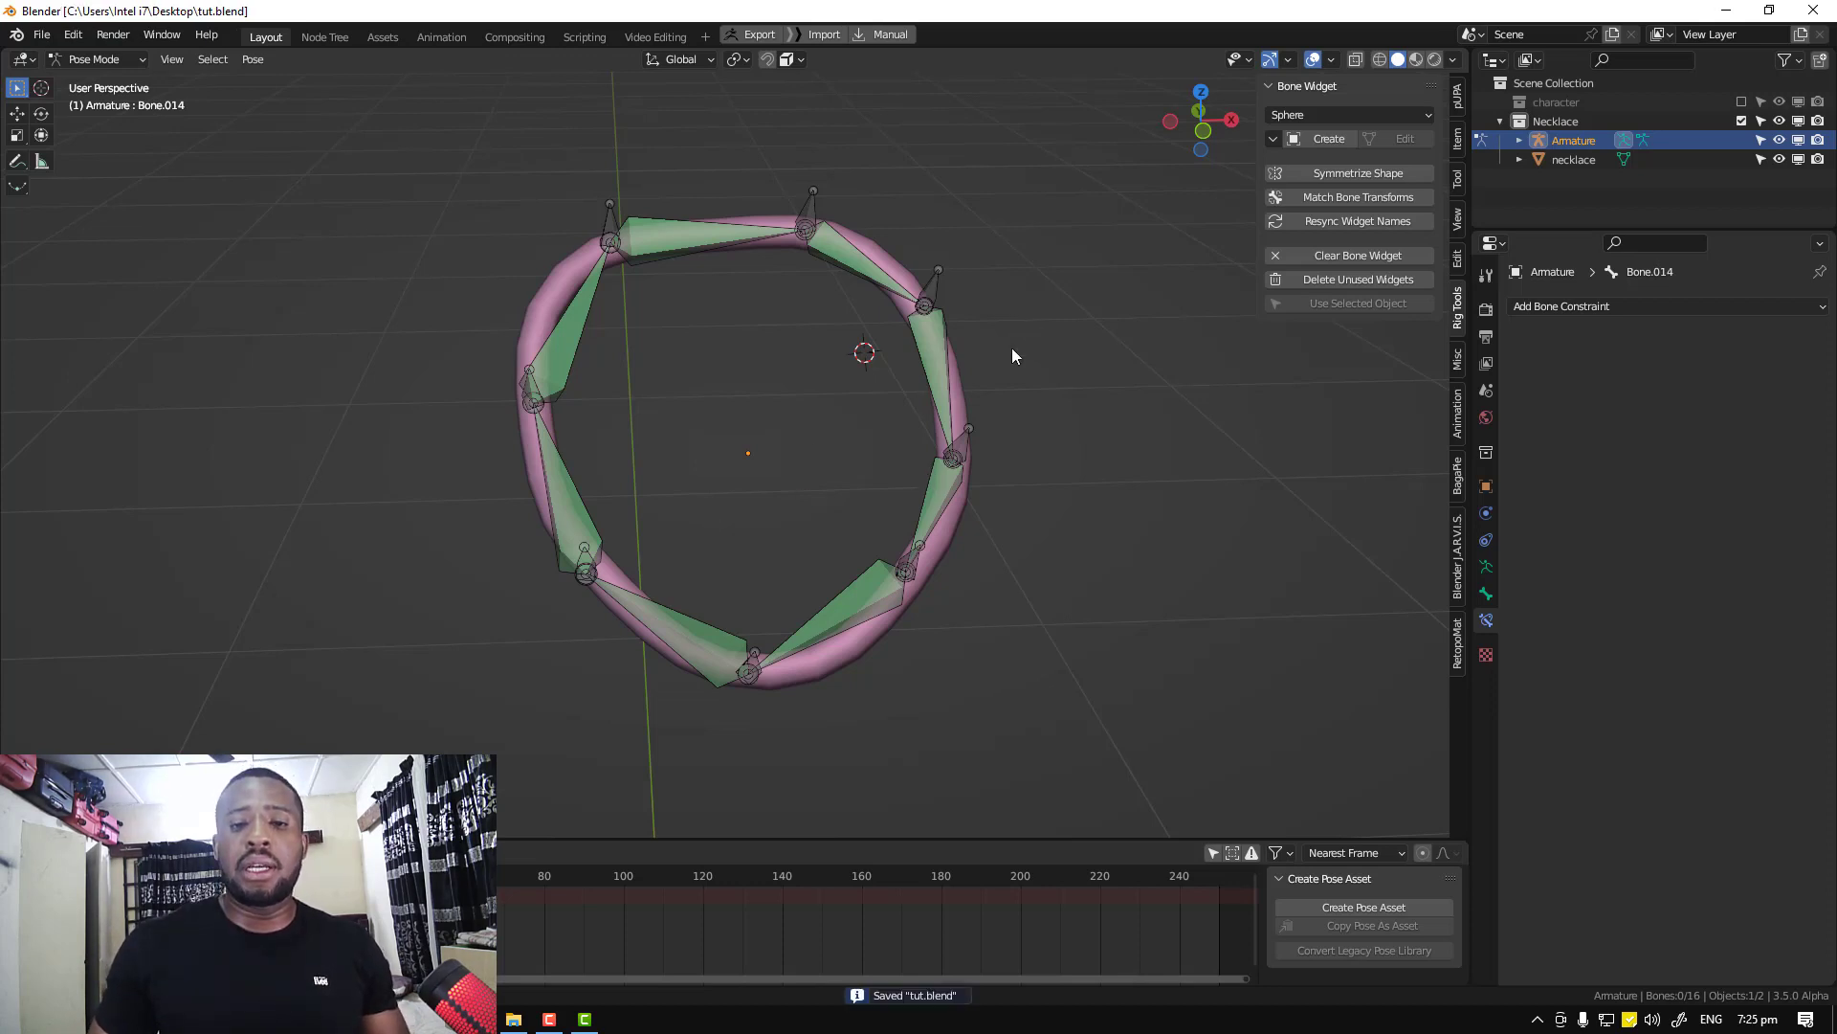
Compare the Deform setting of control bones Bone.011 and Bone.009 with that of ring bone Bone.005
middle_click_drag(1012, 350, 951, 420)
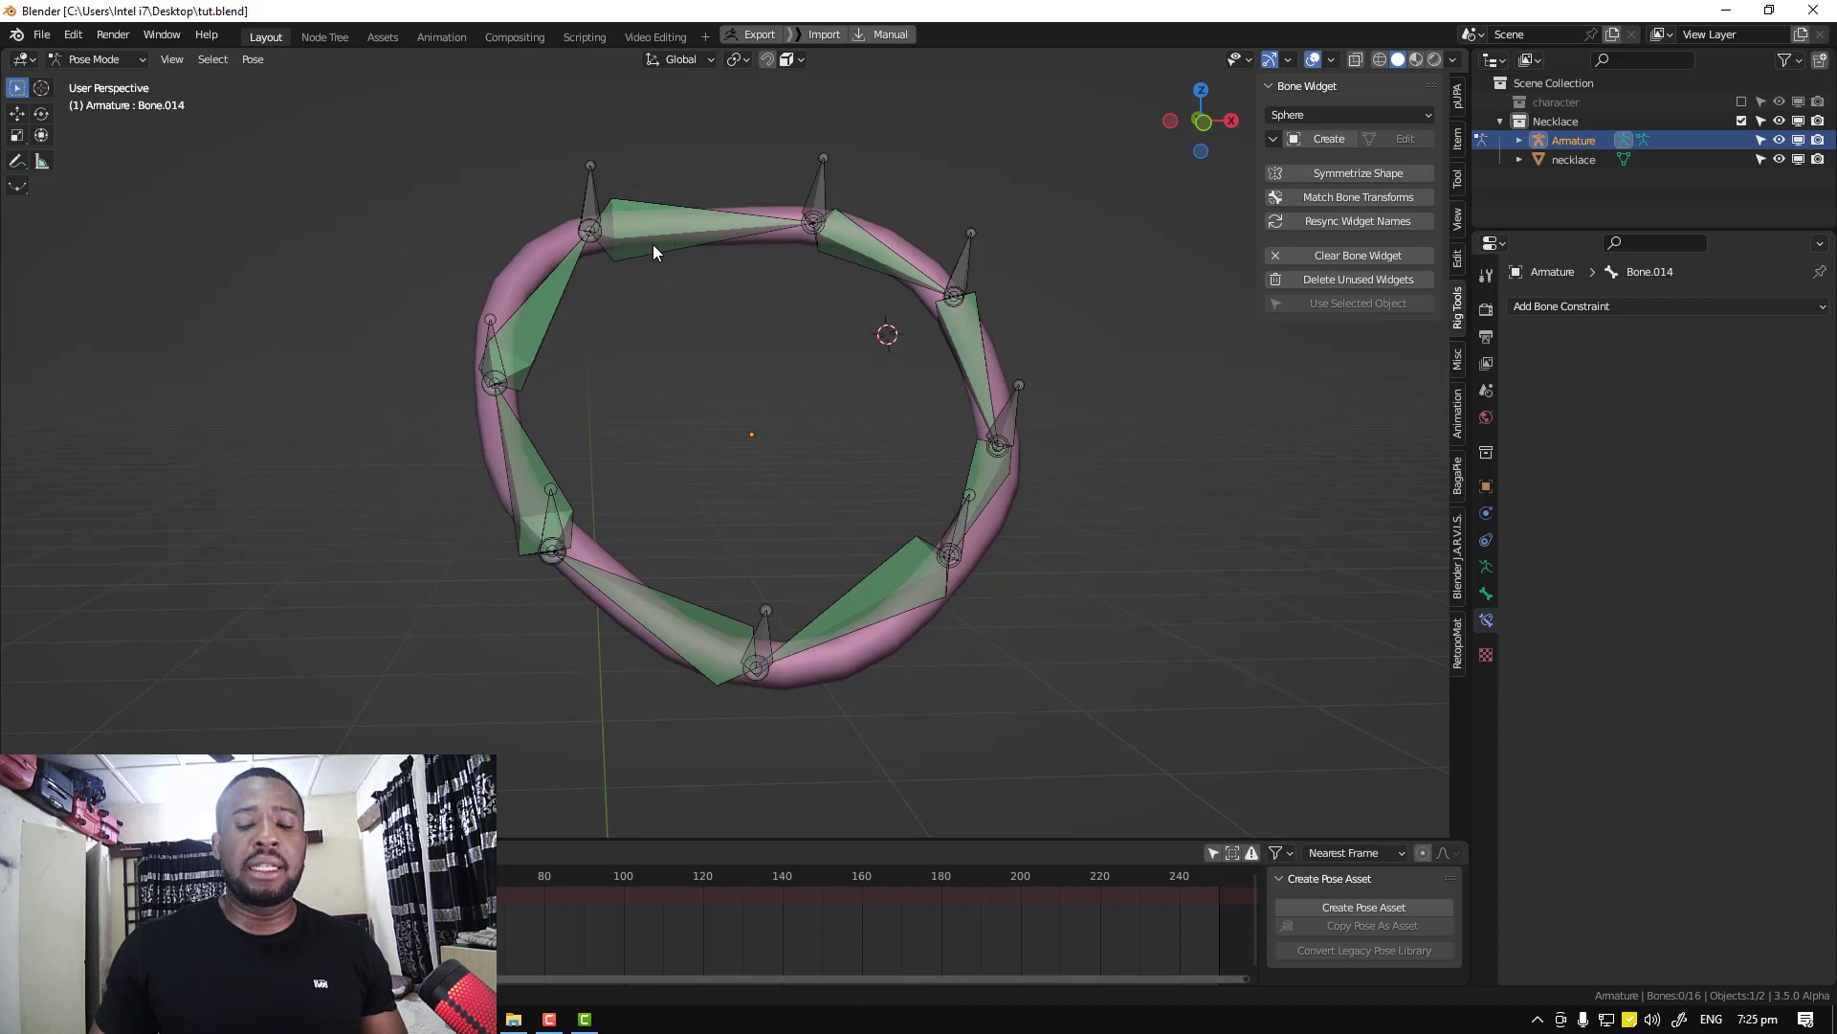
middle_click_drag(920, 446, 990, 446)
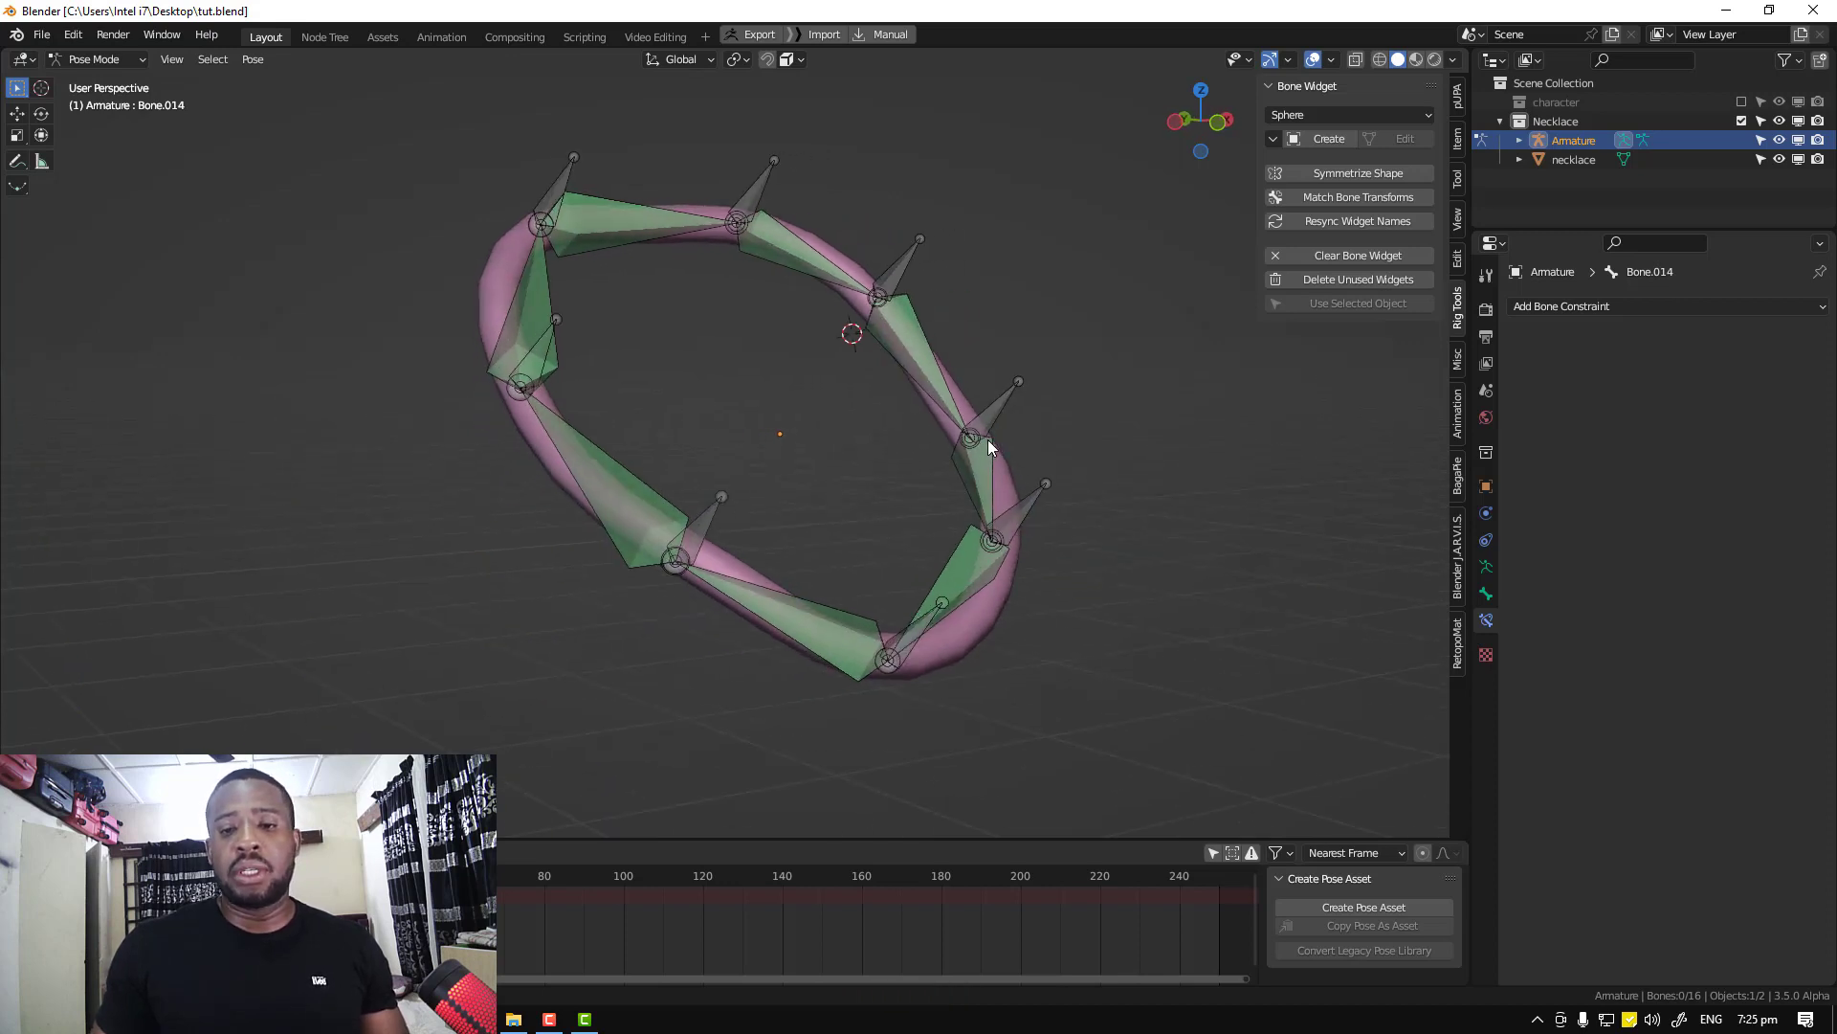
left_click(1019, 414)
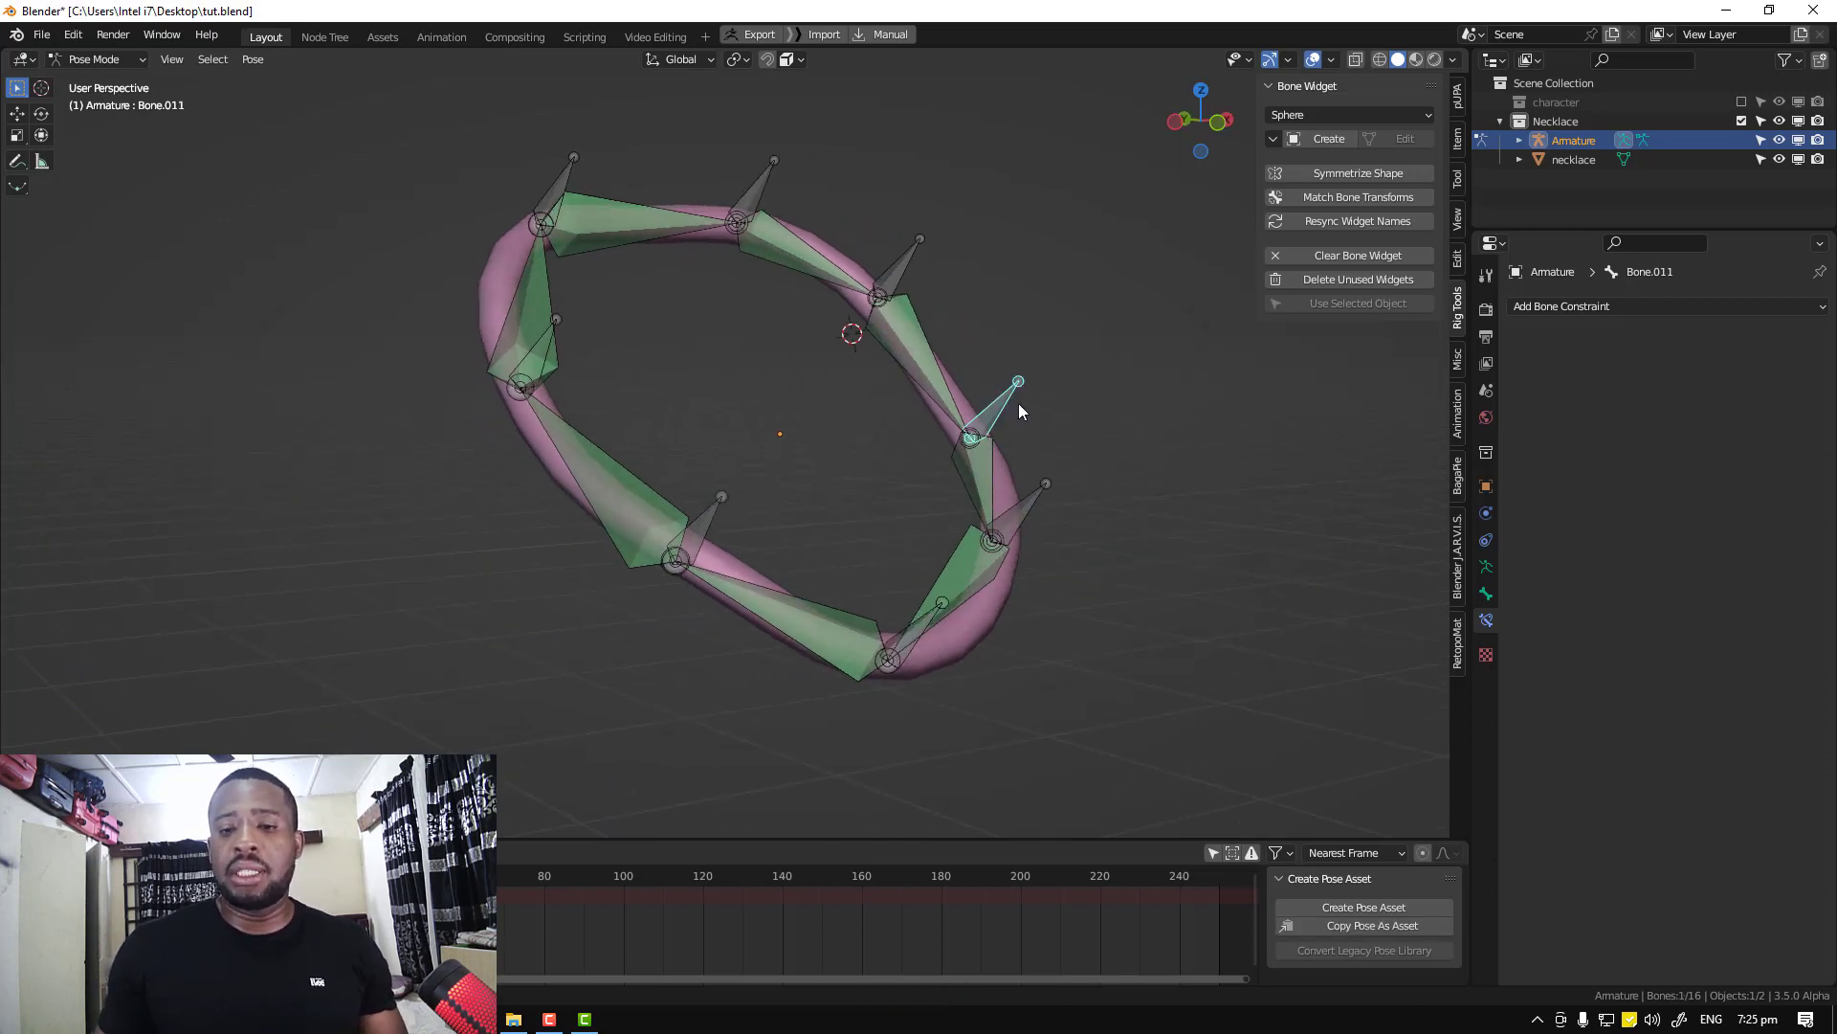
left_click(1491, 593)
middle_click_drag(980, 576, 944, 632)
left_click(943, 578)
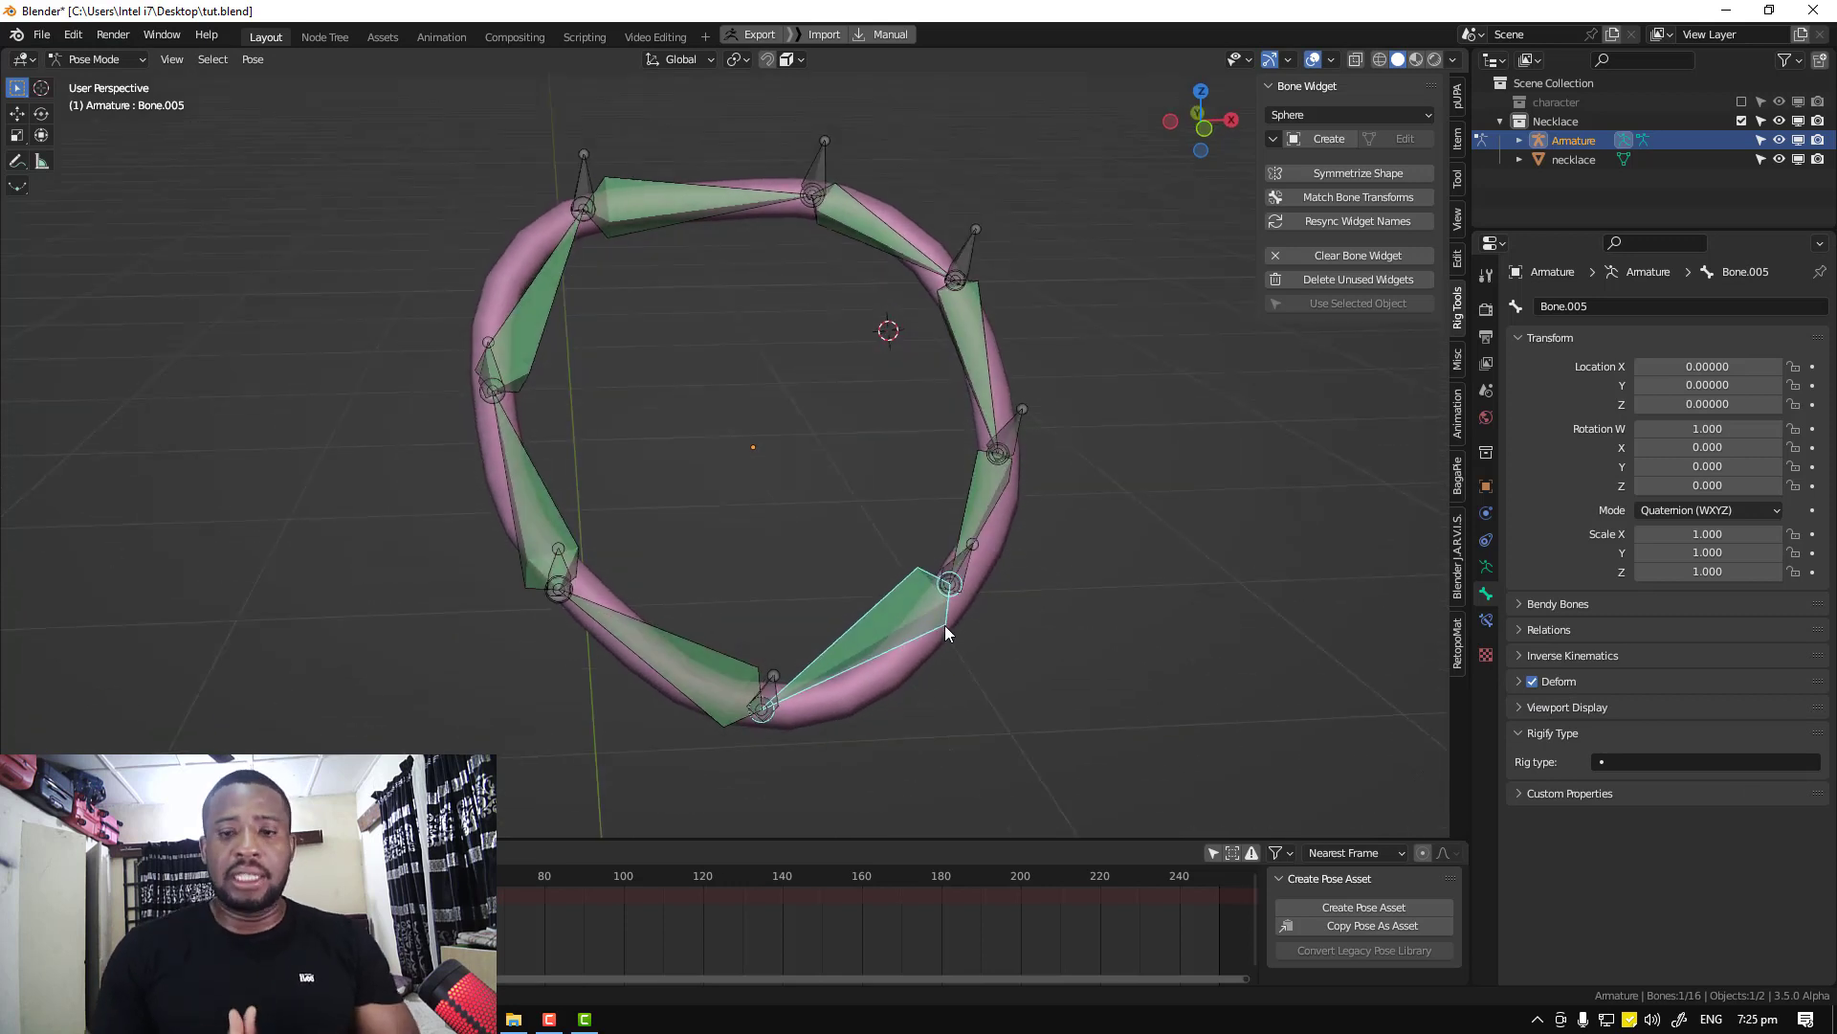
left_click(823, 169)
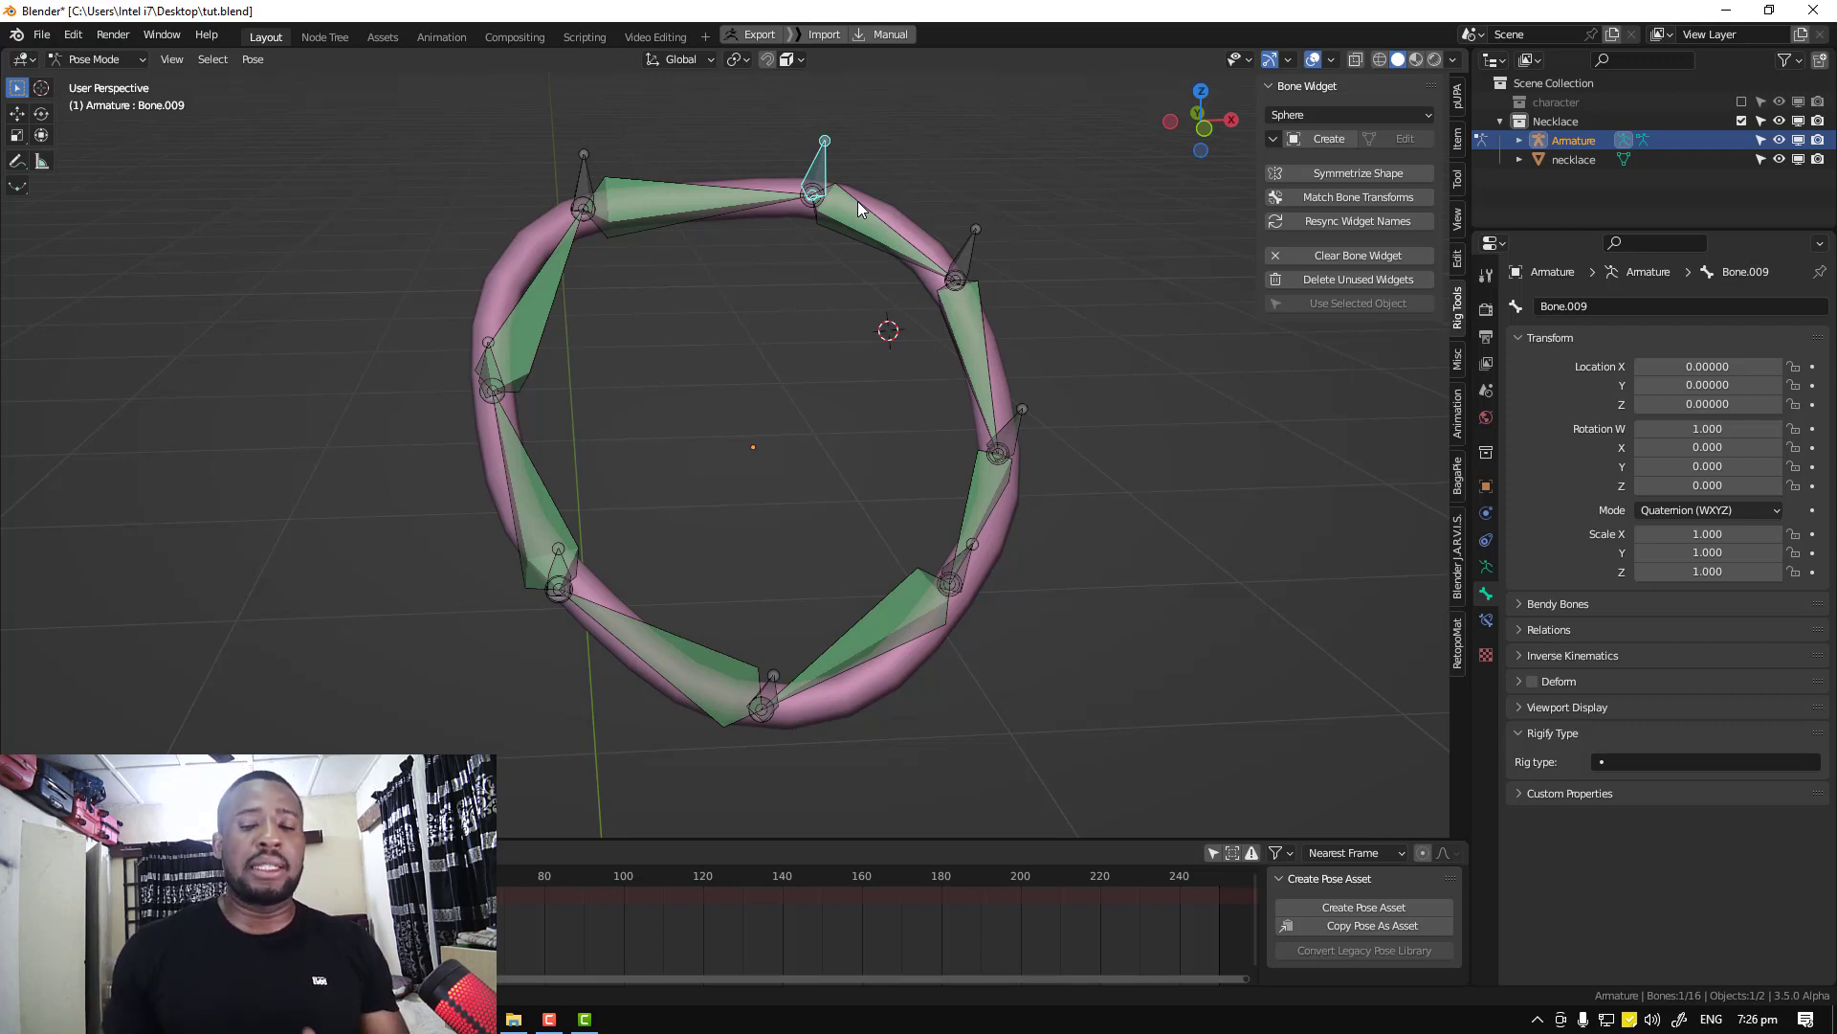
In Object Mode, parent the necklace mesh to the Armature using Armature Deform With Automatic Weights
key("ctrl+Tab")
left_click(892, 205)
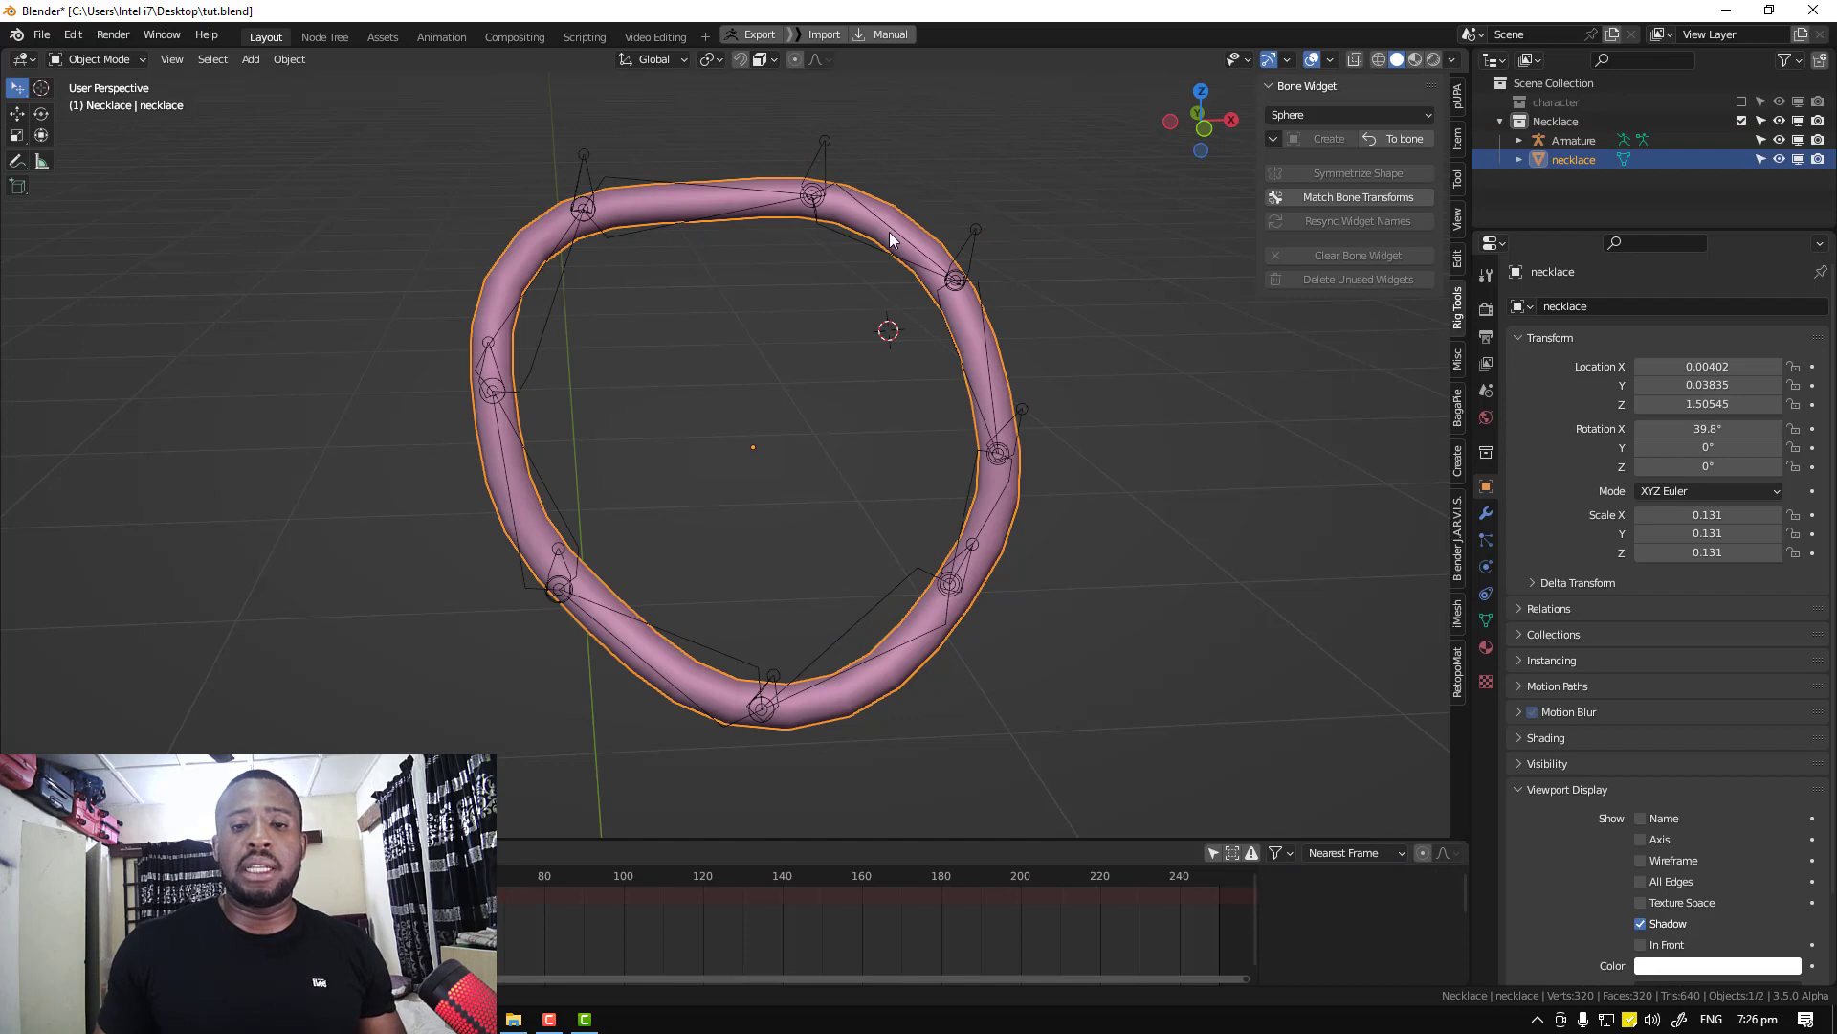
left_click(875, 244, "shift")
key("ctrl+p")
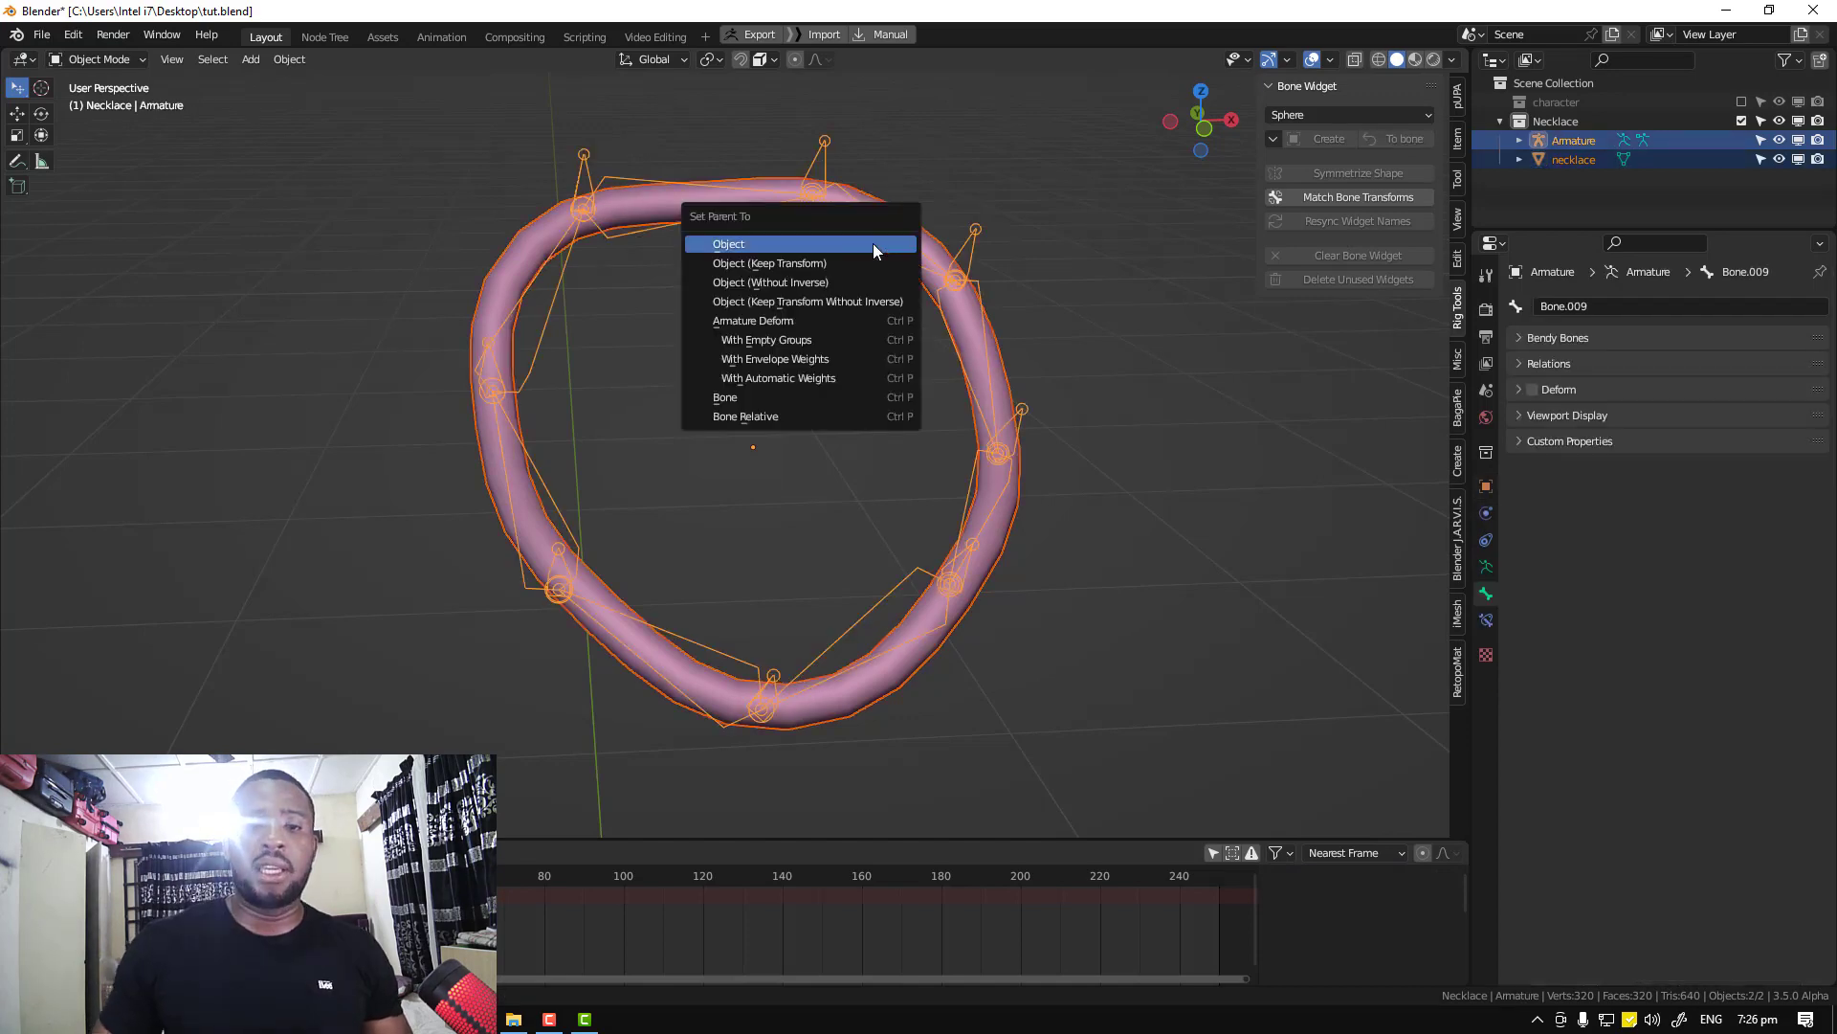
left_click(795, 377)
In Pose Mode, test-move control bones Bone.009, Bone.010 and Bone.011 to check how the necklace mesh deforms
scroll(795, 371, "down", 3)
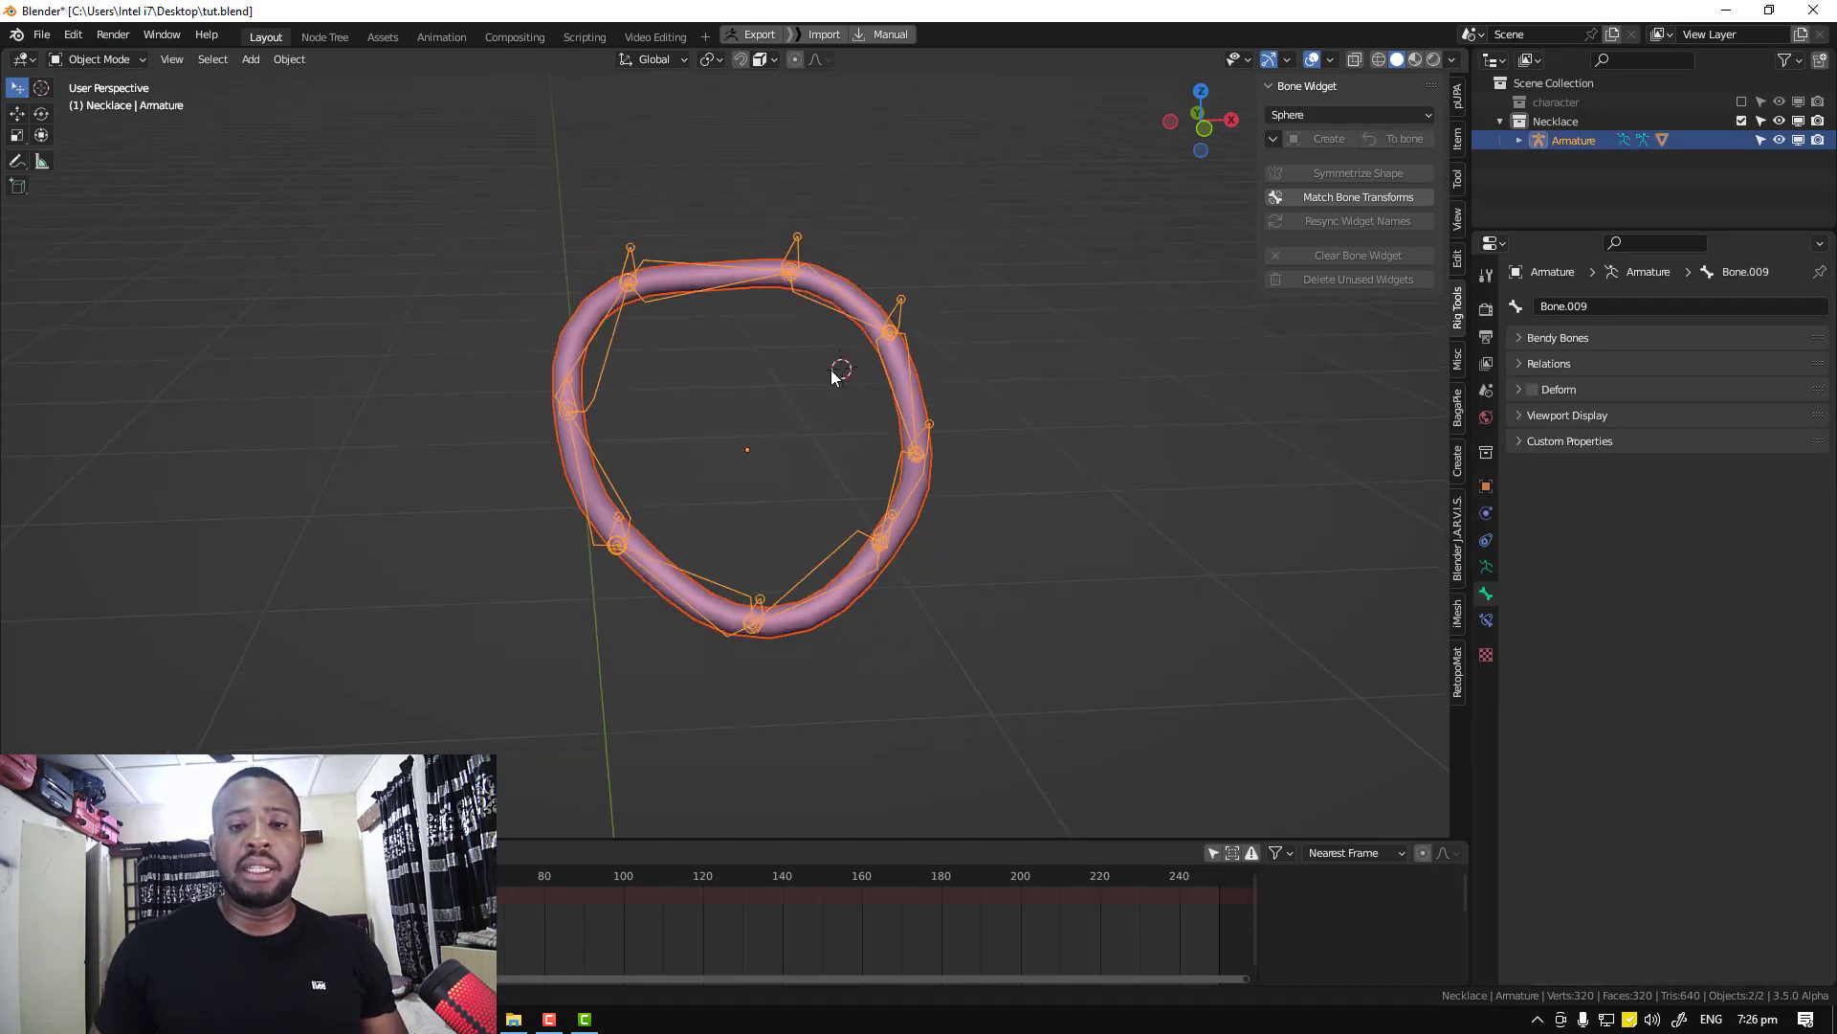
key("ctrl+Tab")
left_click_drag(838, 264, 868, 249)
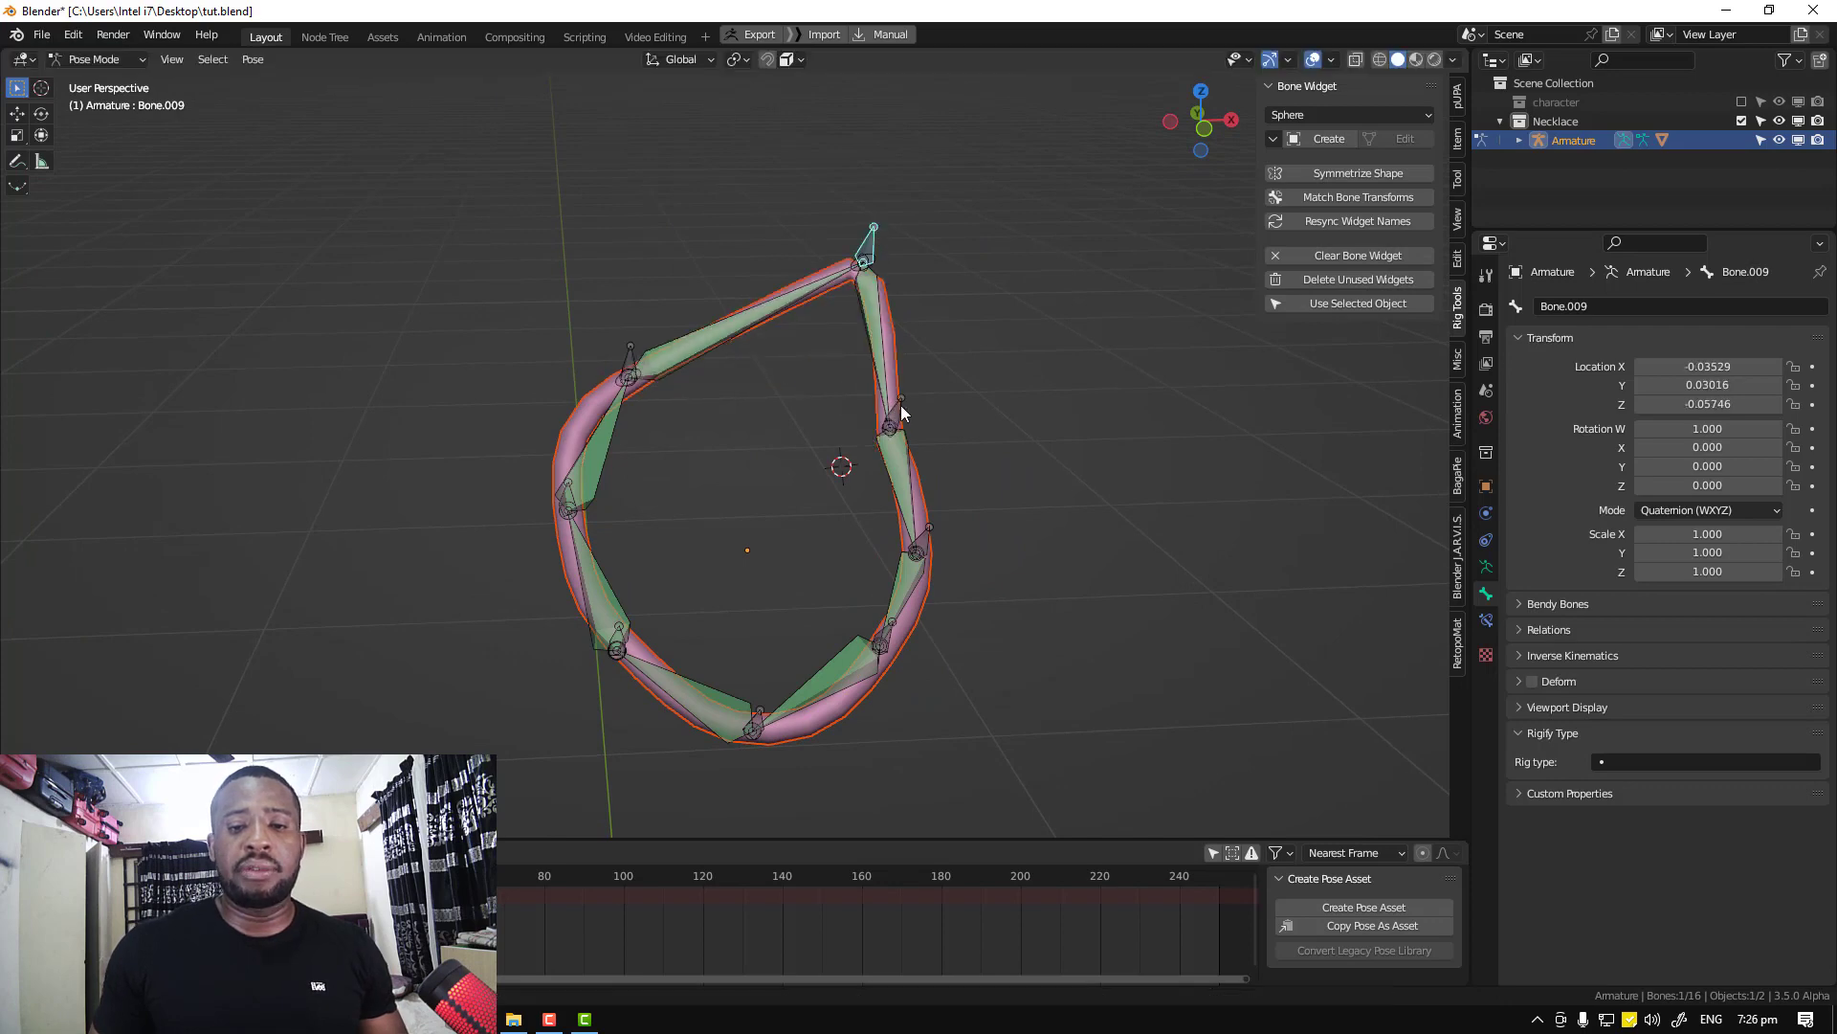
left_click_drag(900, 408, 1026, 347)
left_click(928, 513)
key("g")
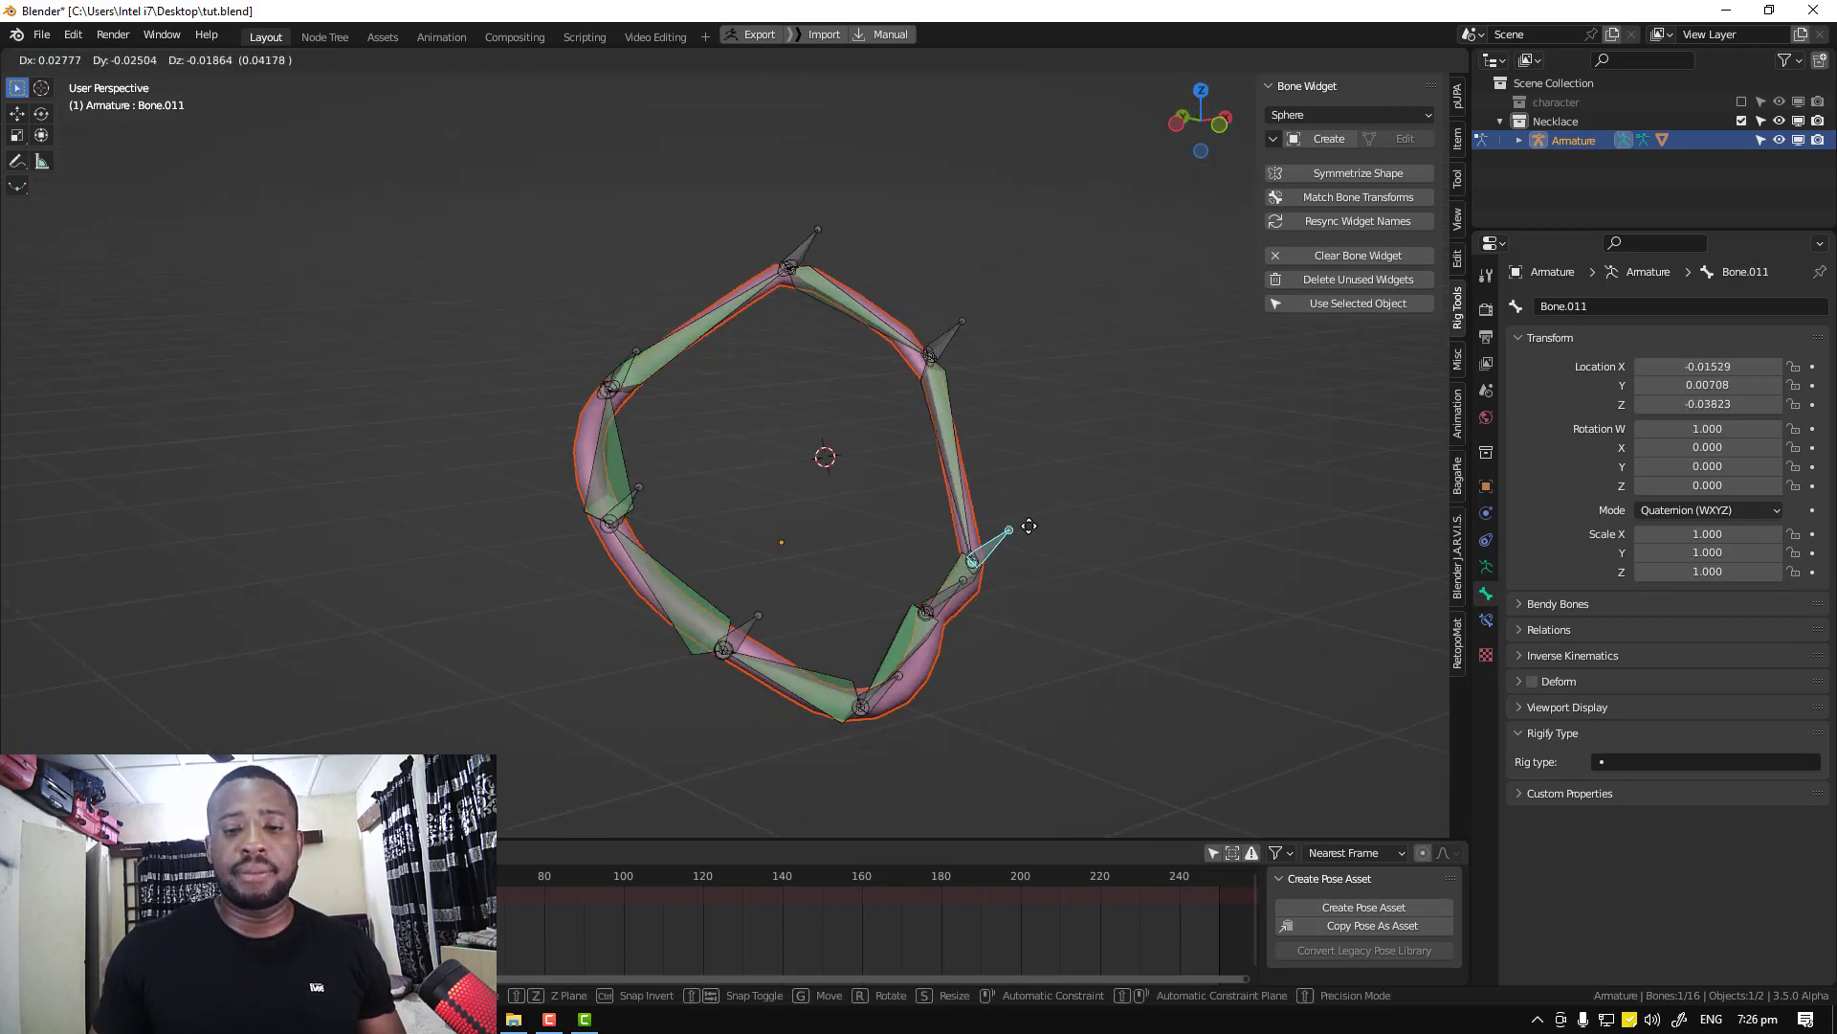
left_click(1043, 527)
Test-move control bones Bone.012 and Bone.008 outward to check the necklace mesh deformation
left_click(951, 589)
middle_click_drag(951, 588, 972, 609)
key("g")
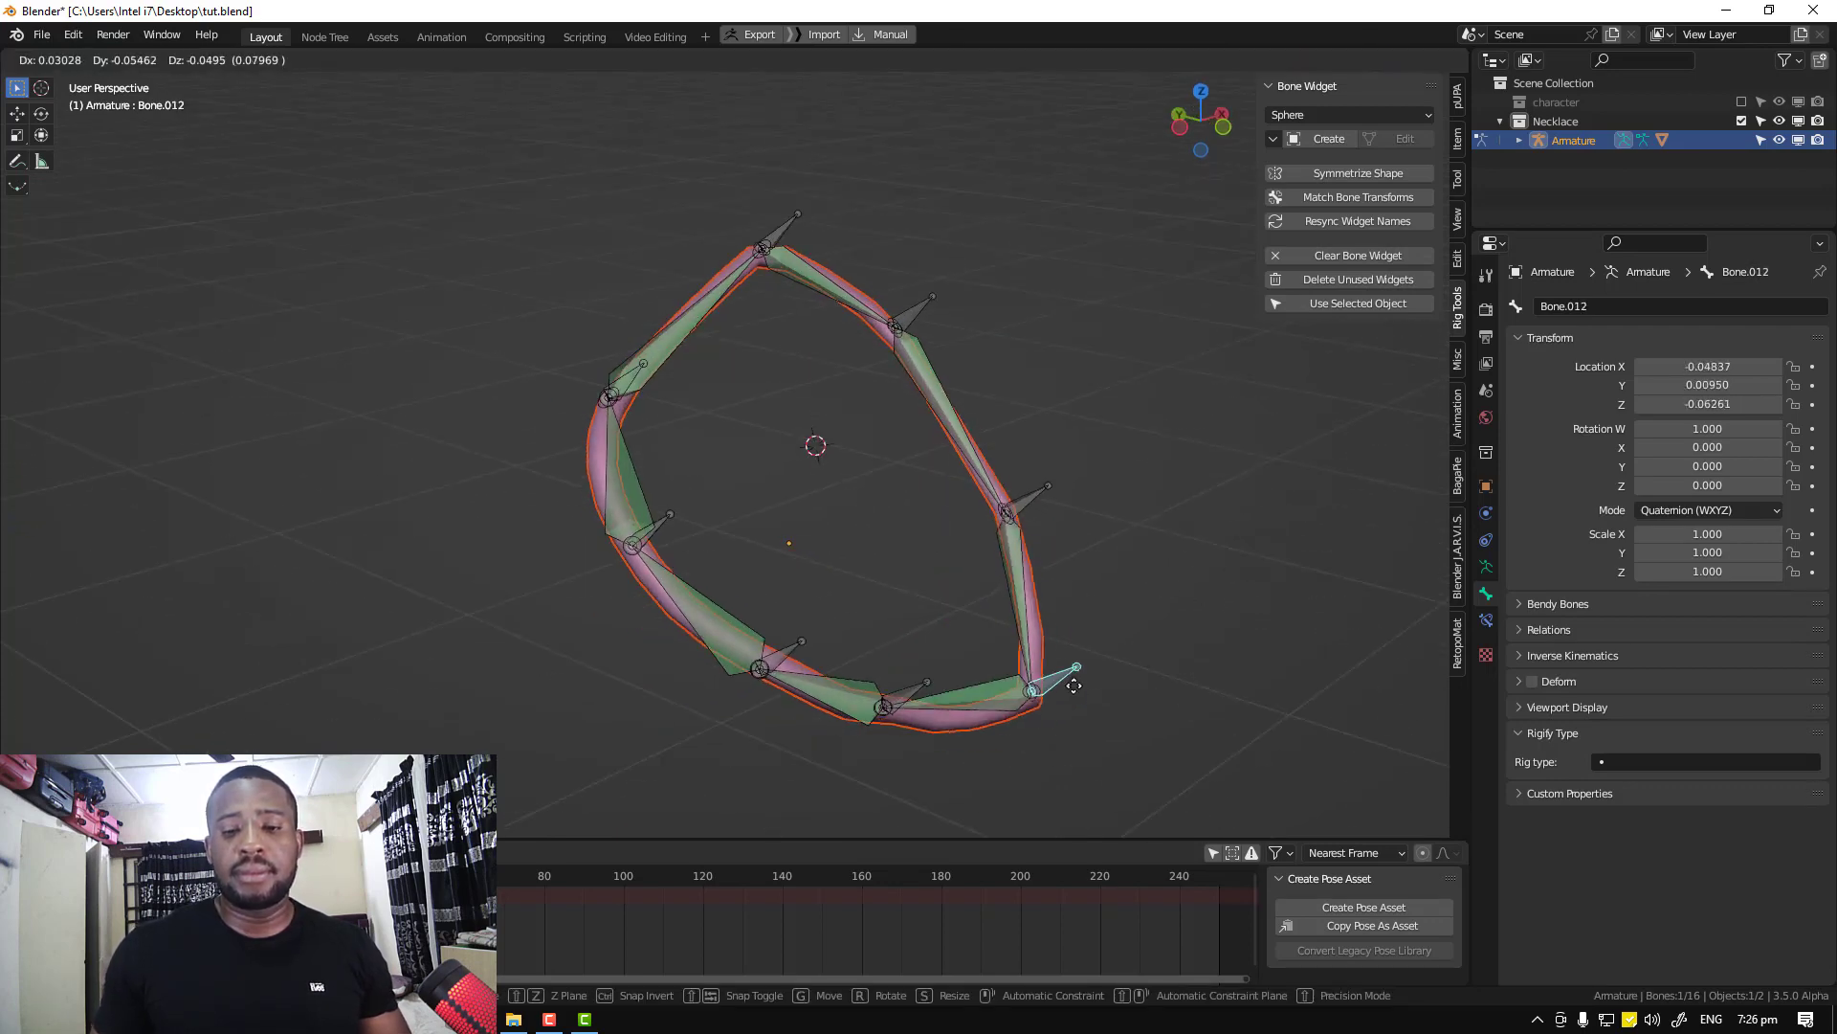
left_click(1090, 713)
left_click(631, 380)
key("g")
left_click(513, 326)
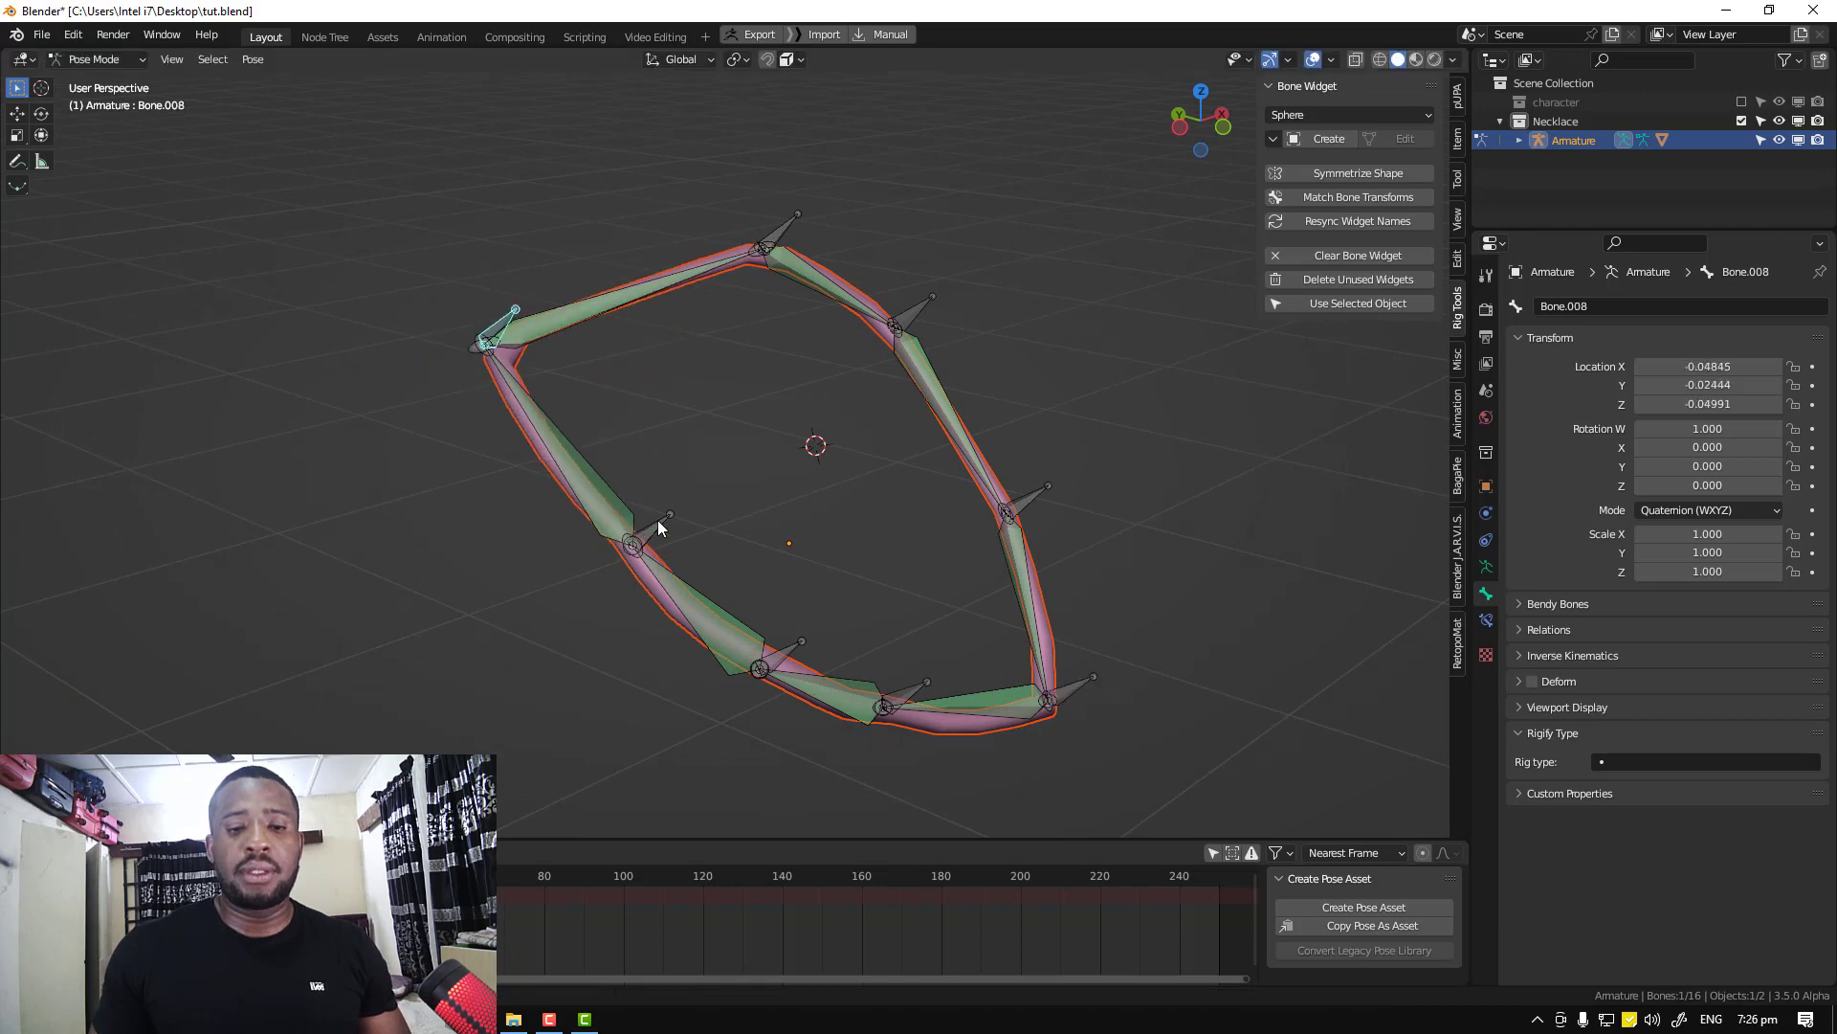
Test-move control bones Bone.015, Bone.014 and Bone.013 outward to check the necklace mesh deformation
left_click(658, 521)
middle_click_drag(652, 525, 503, 570)
key("g")
left_click(349, 541)
left_click(628, 639)
key("g")
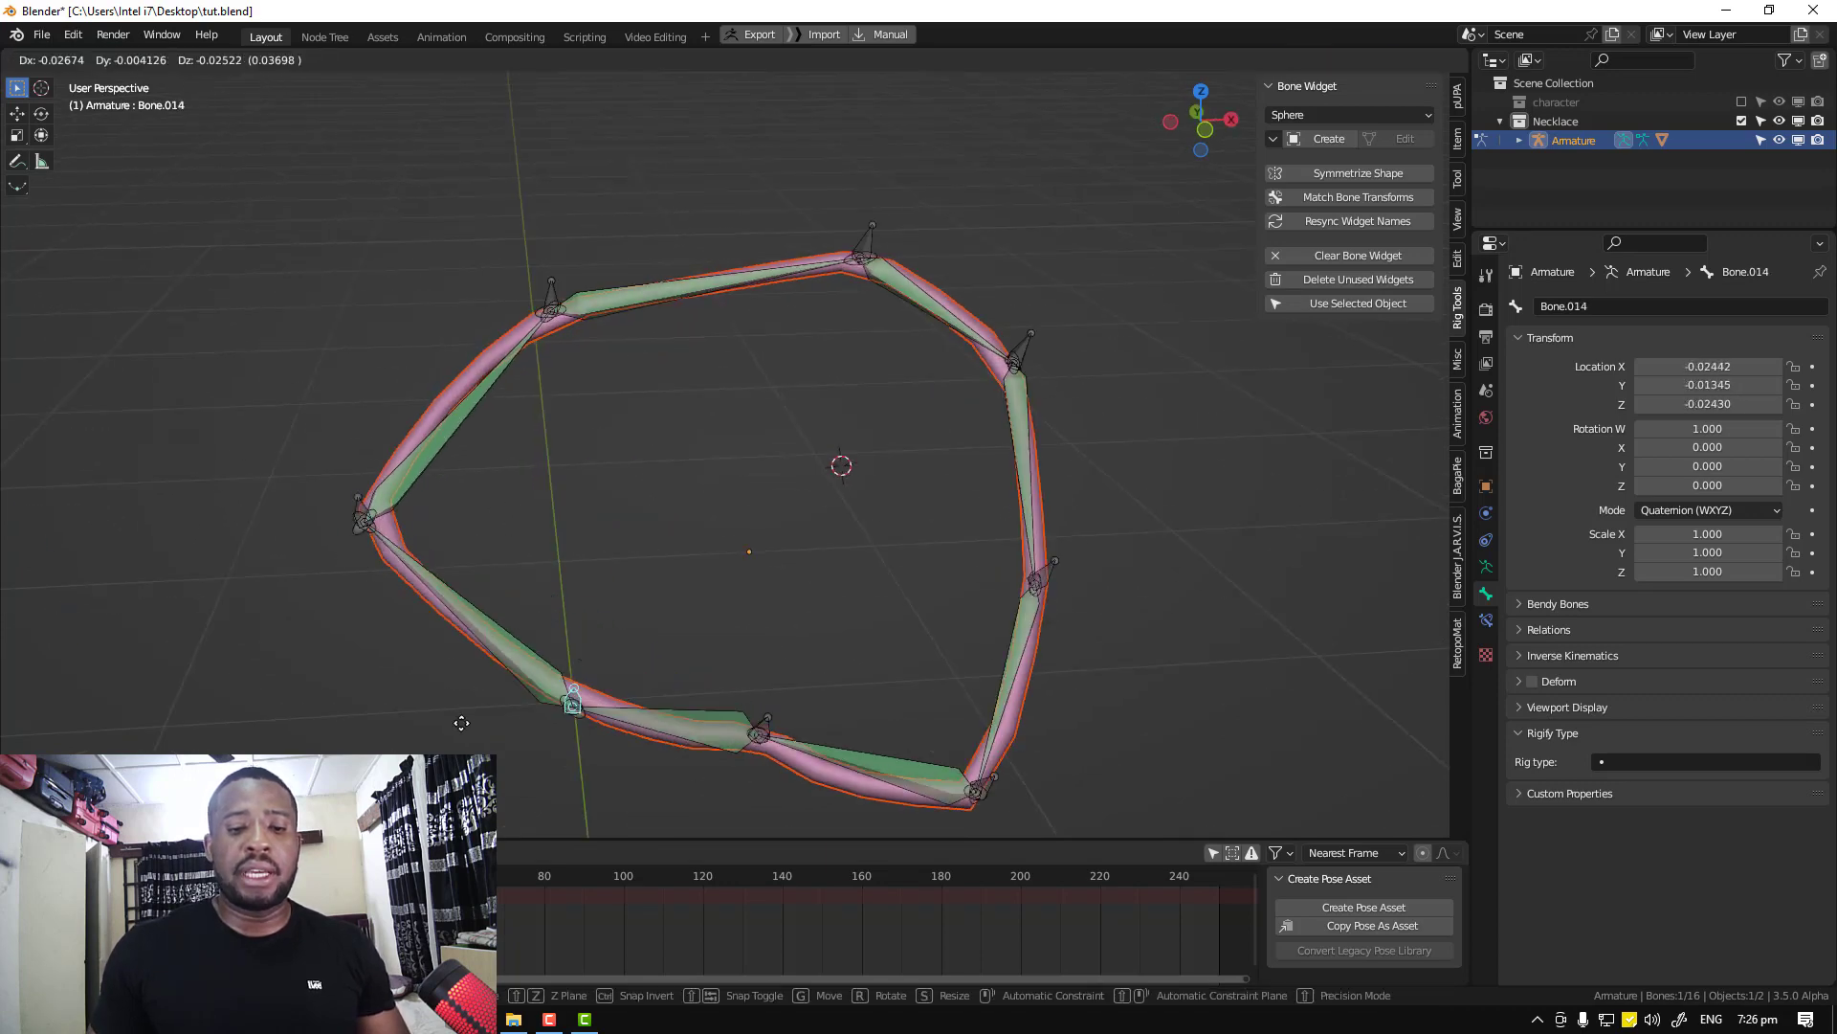
left_click(447, 724)
left_click(761, 720)
key("g")
left_click(715, 767)
Clear the location of all bones, return to Object Mode, and enable the character collection
key("a")
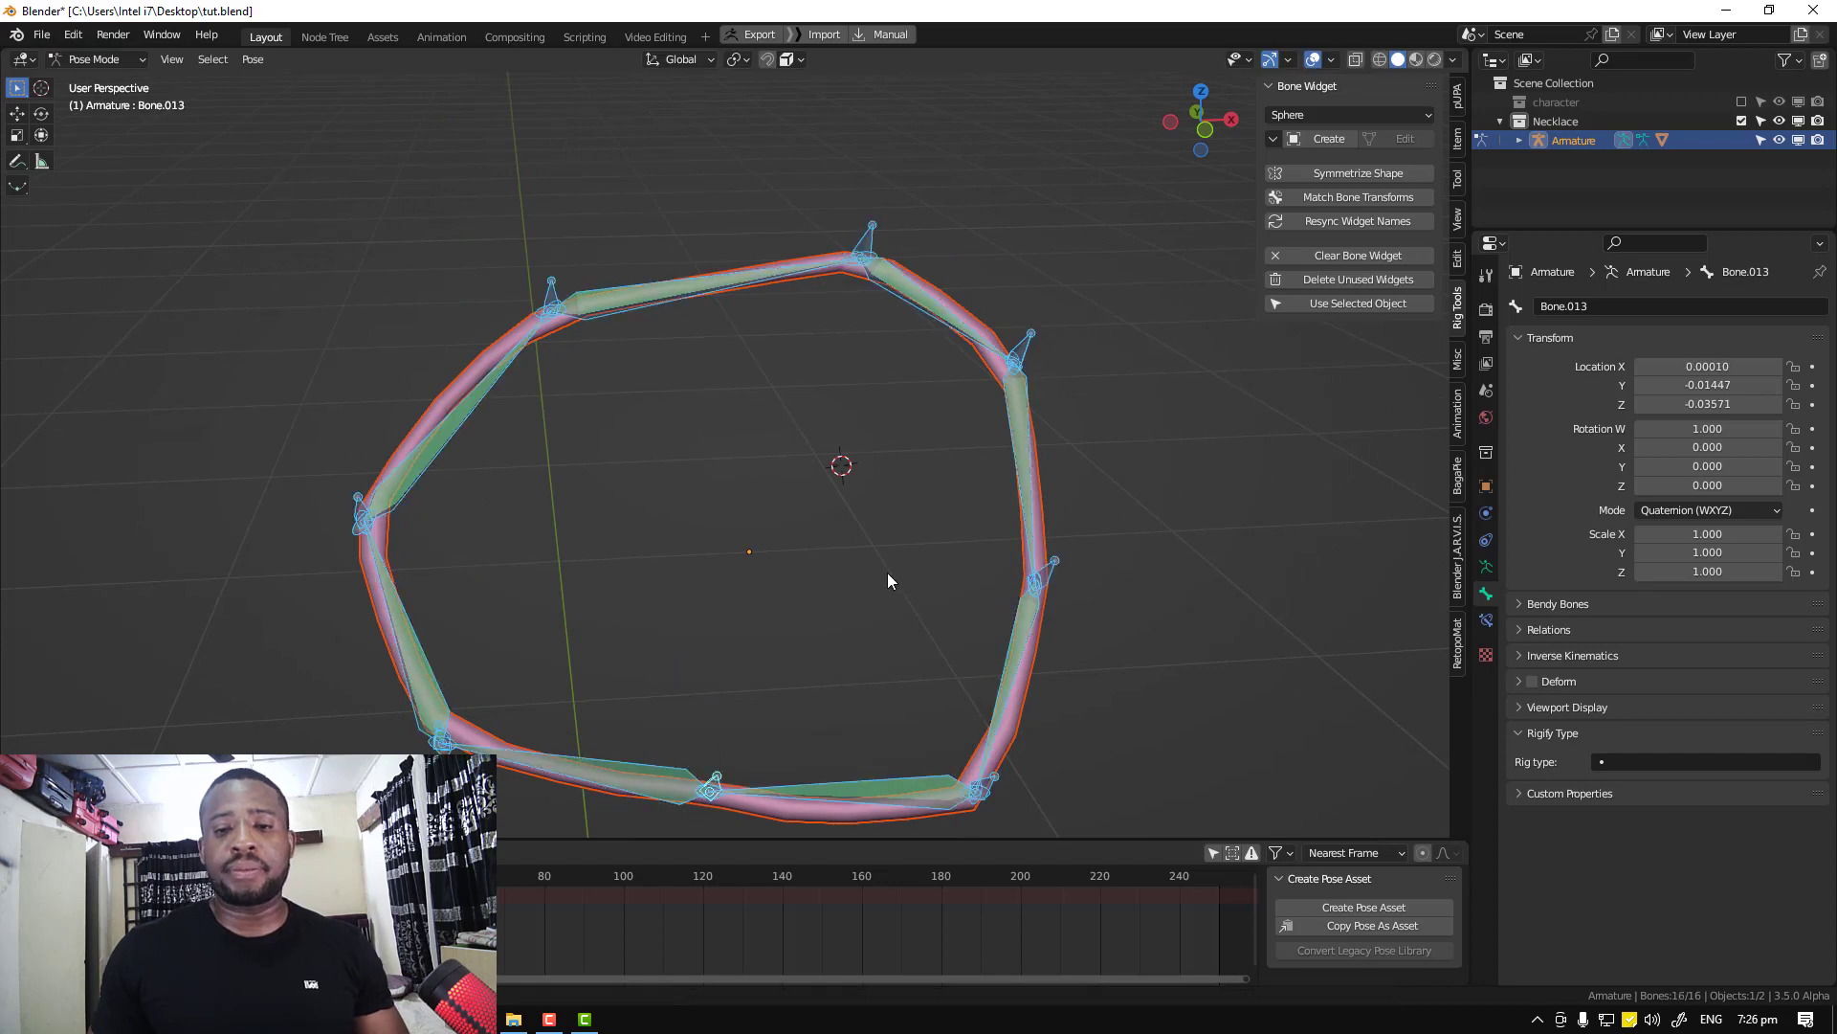
scroll(887, 576, "down", 3)
middle_click_drag(887, 576, 1049, 529)
key("ctrl+Tab")
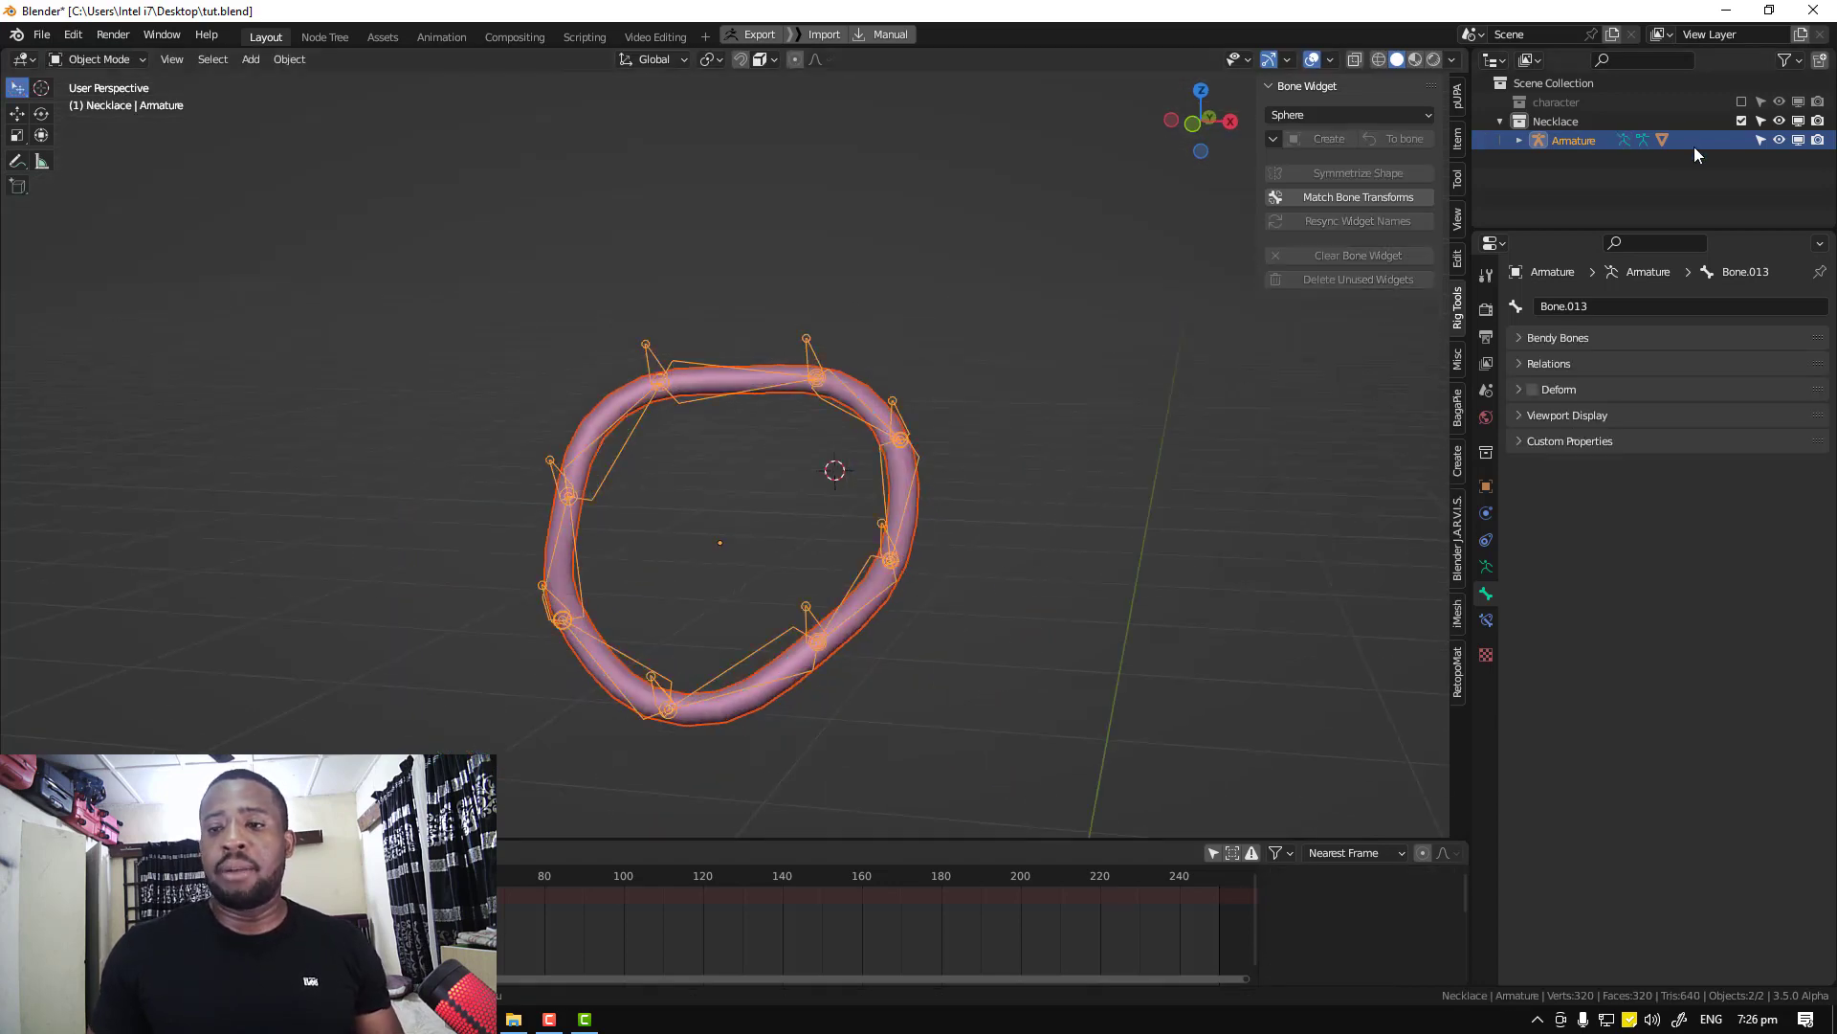
left_click(1742, 101)
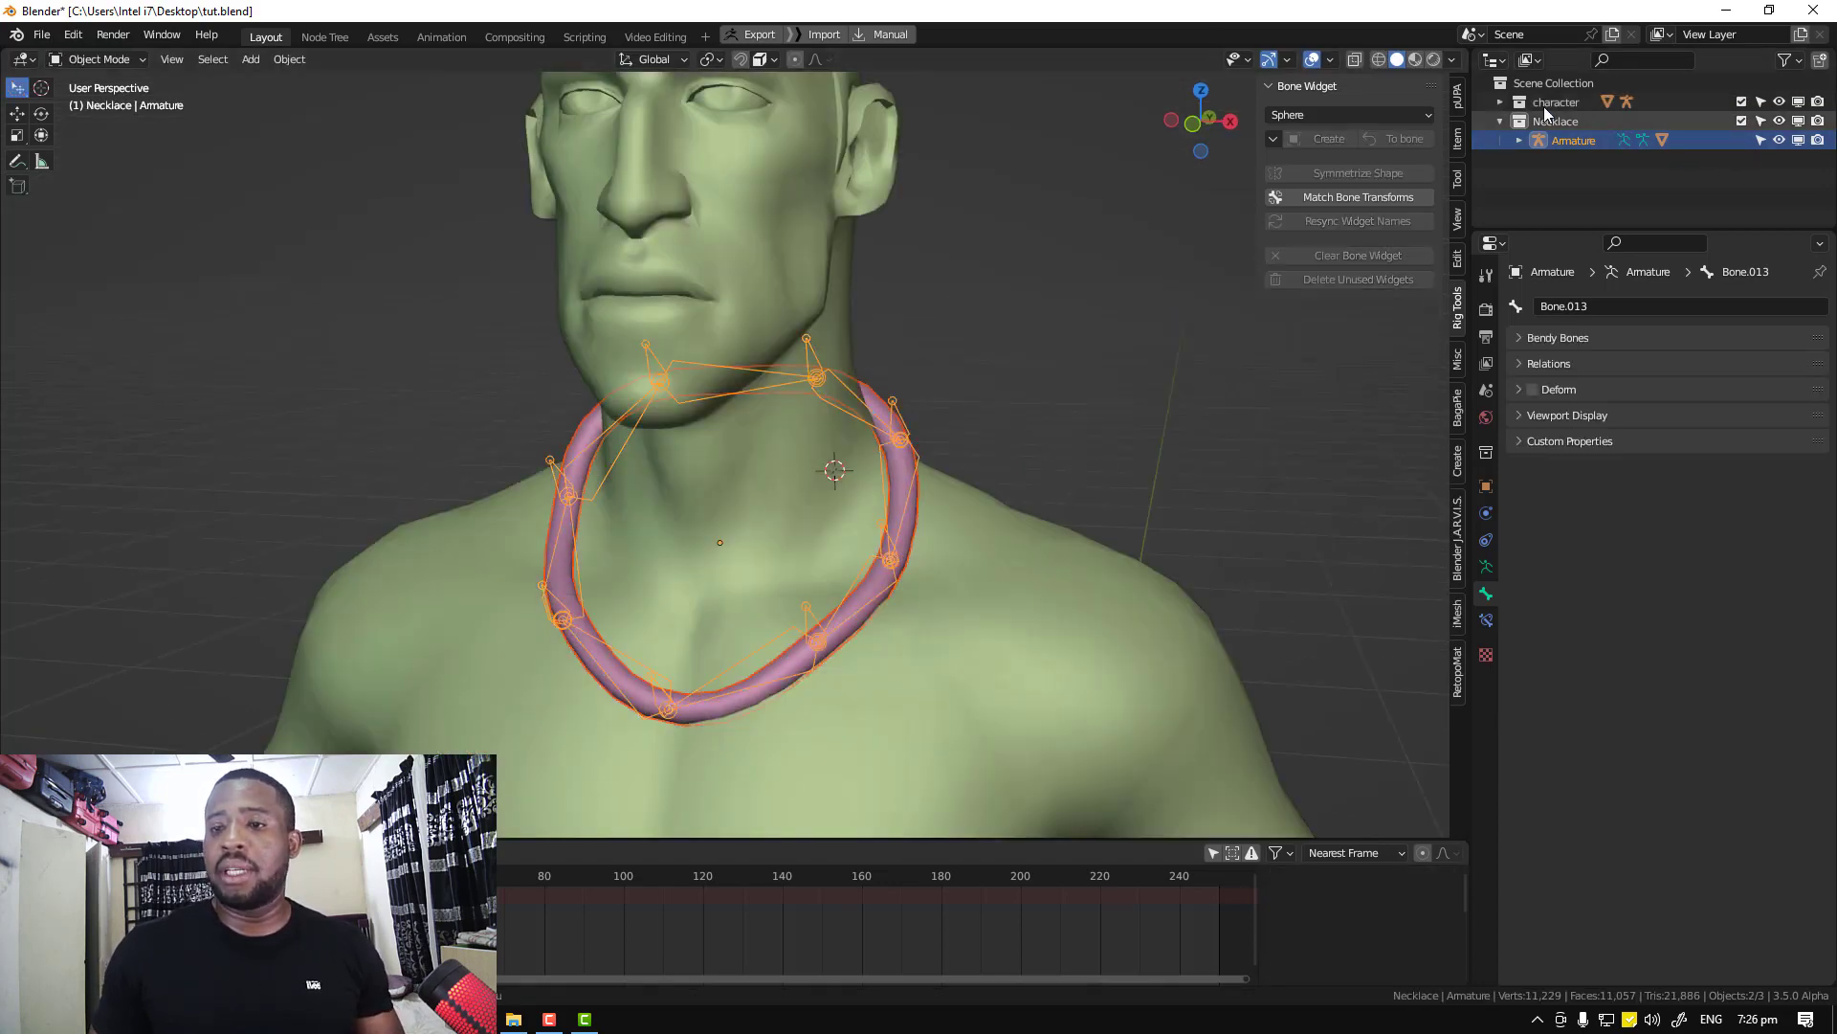
Unhide the character rig in the viewport, select it and switch to Pose Mode
left_click(1500, 101)
left_click(1797, 121)
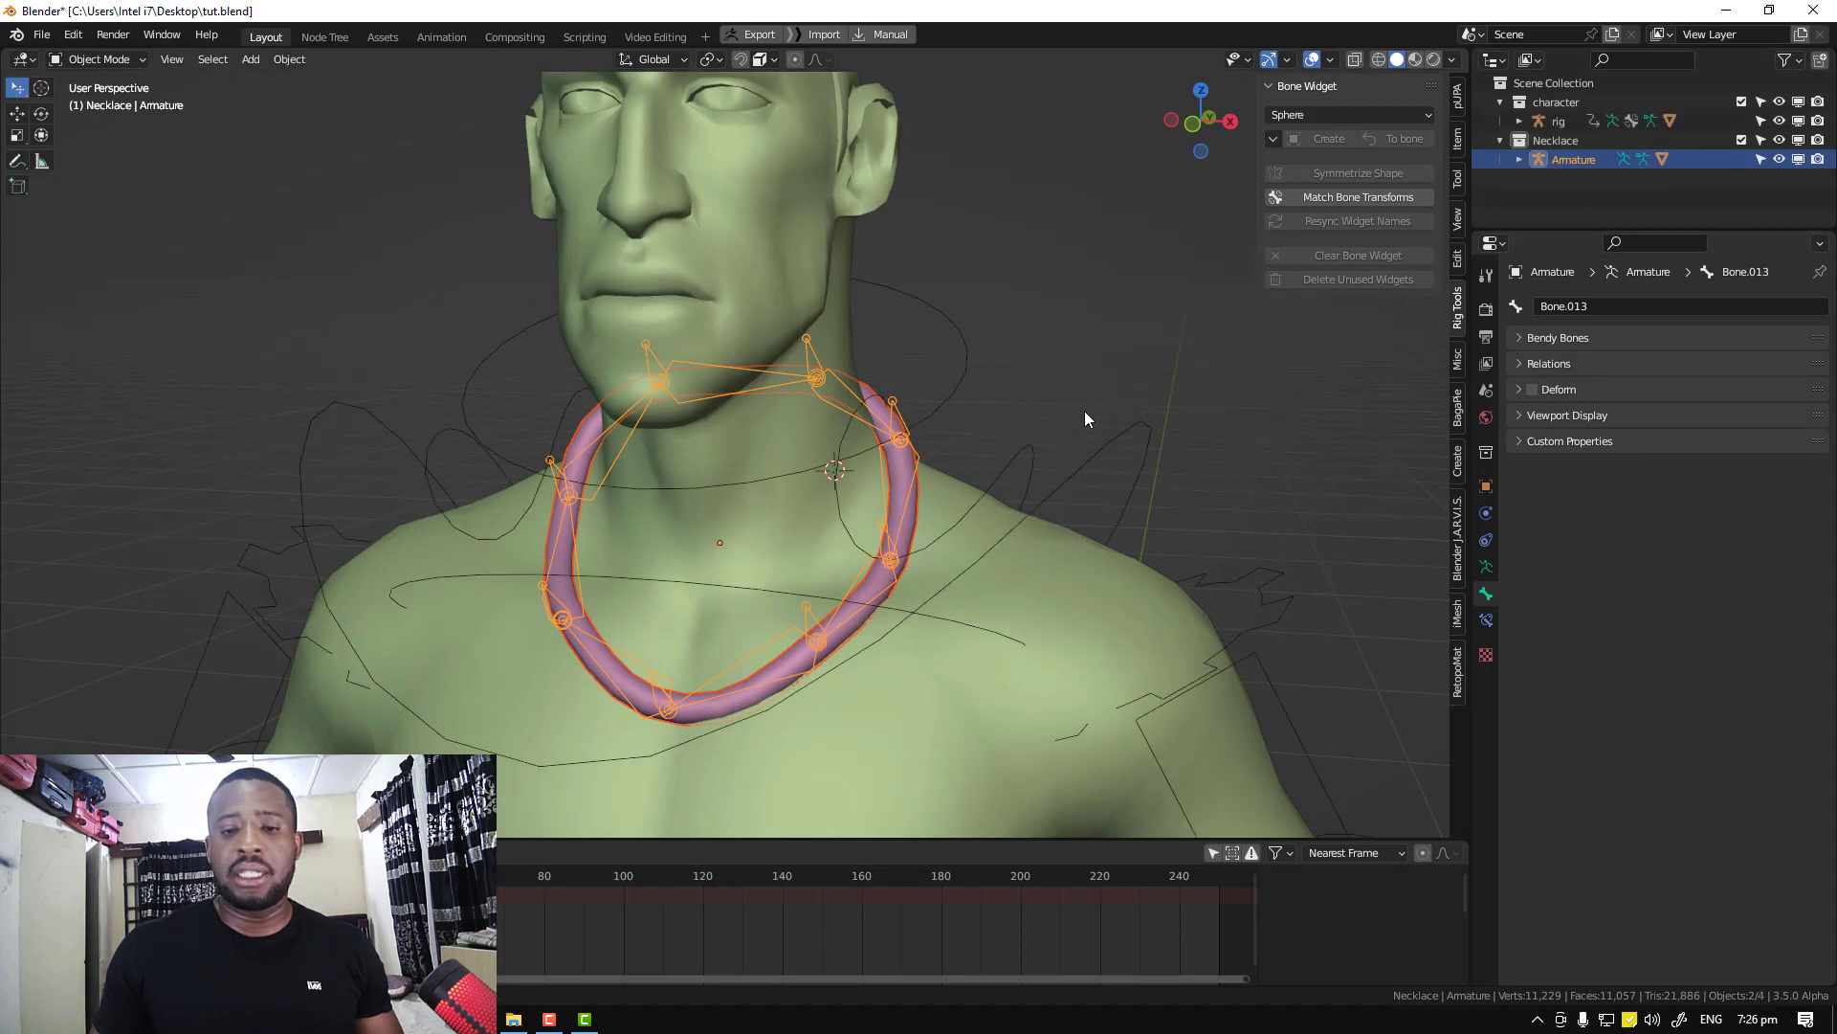
left_click(957, 387)
key("ctrl+Tab")
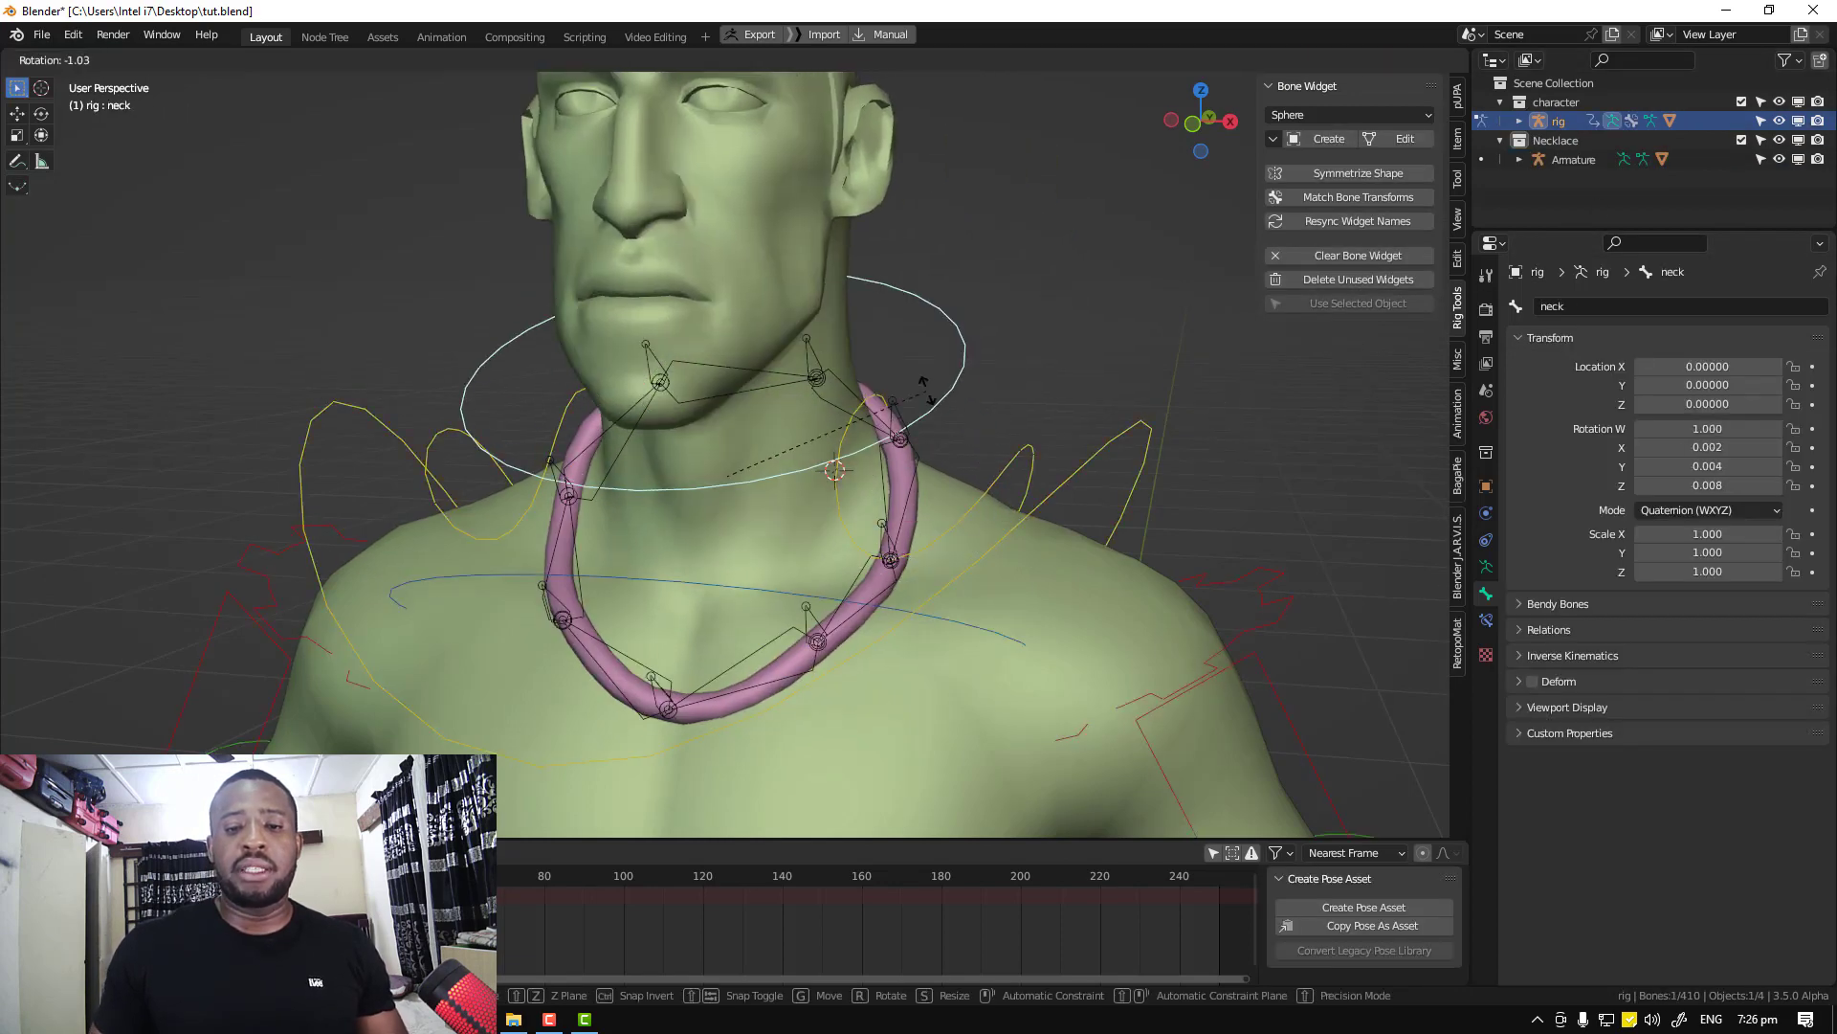
Test-rotate the left shoulder bone without keeping the rotation, return to Object Mode and save the file
left_click(1011, 476)
key("r")
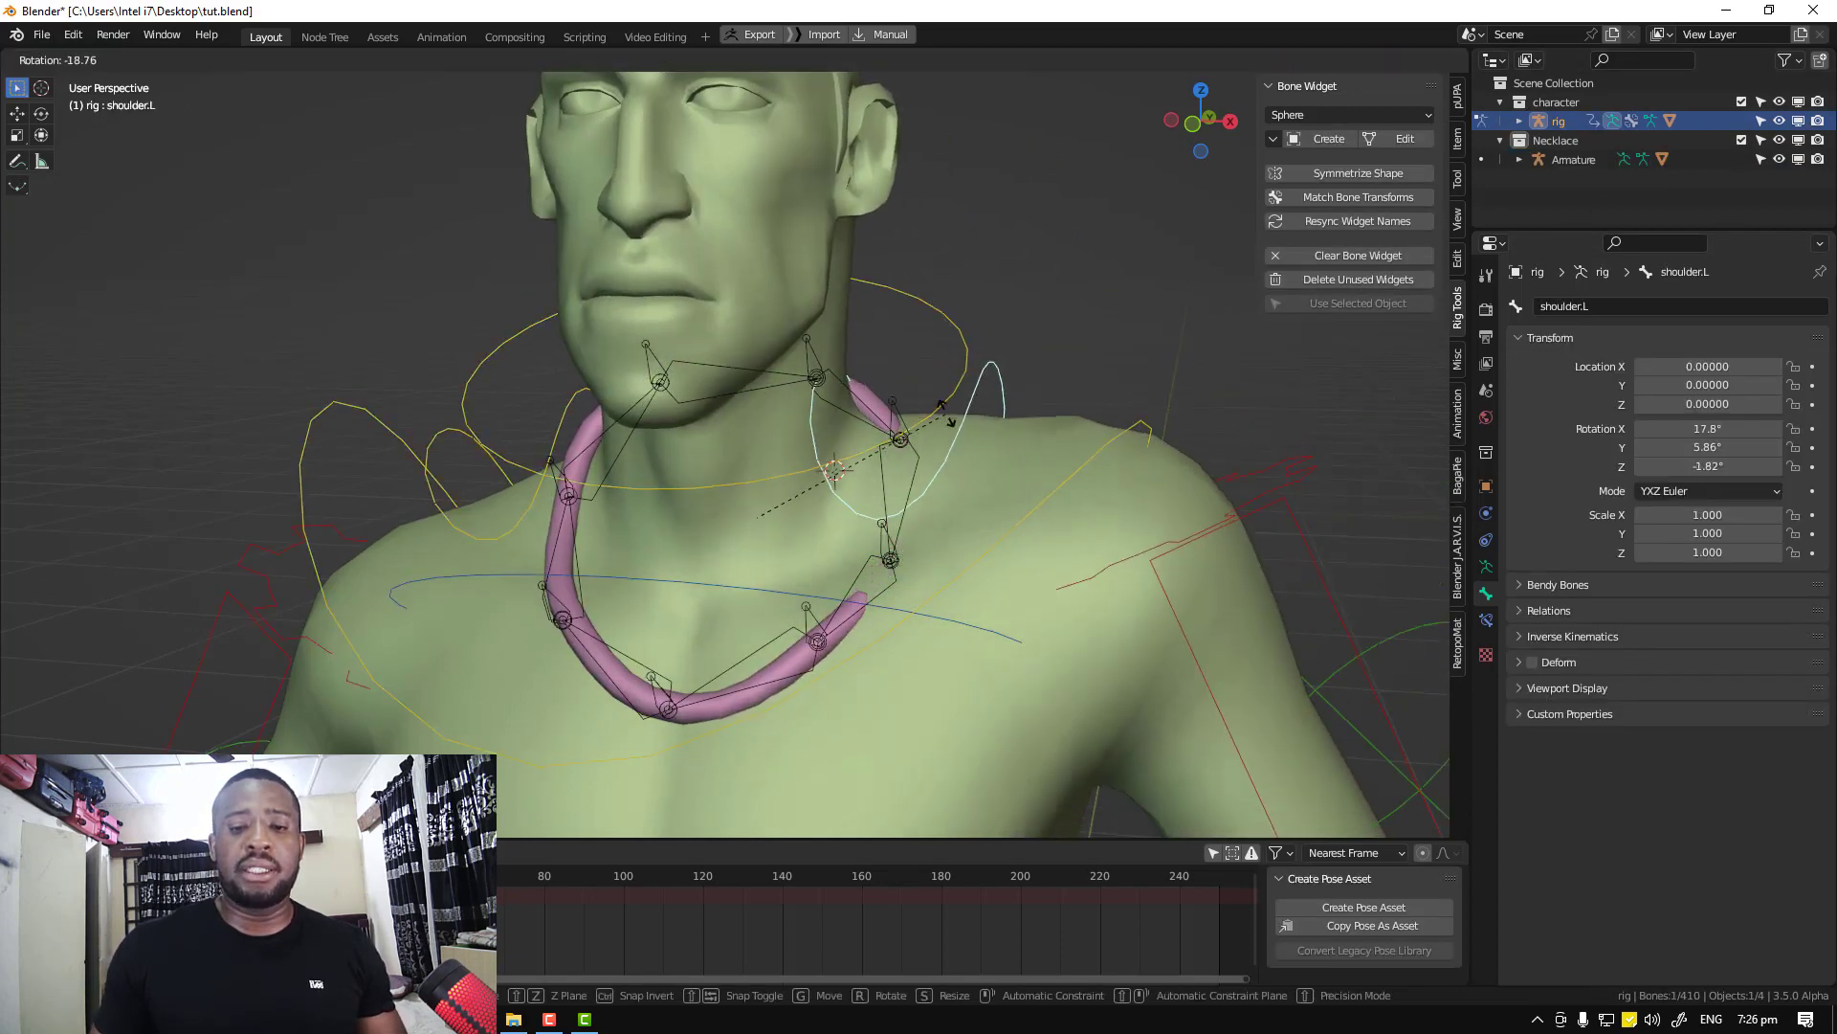
right_click(947, 515)
key("KP_1")
key("ctrl+Tab")
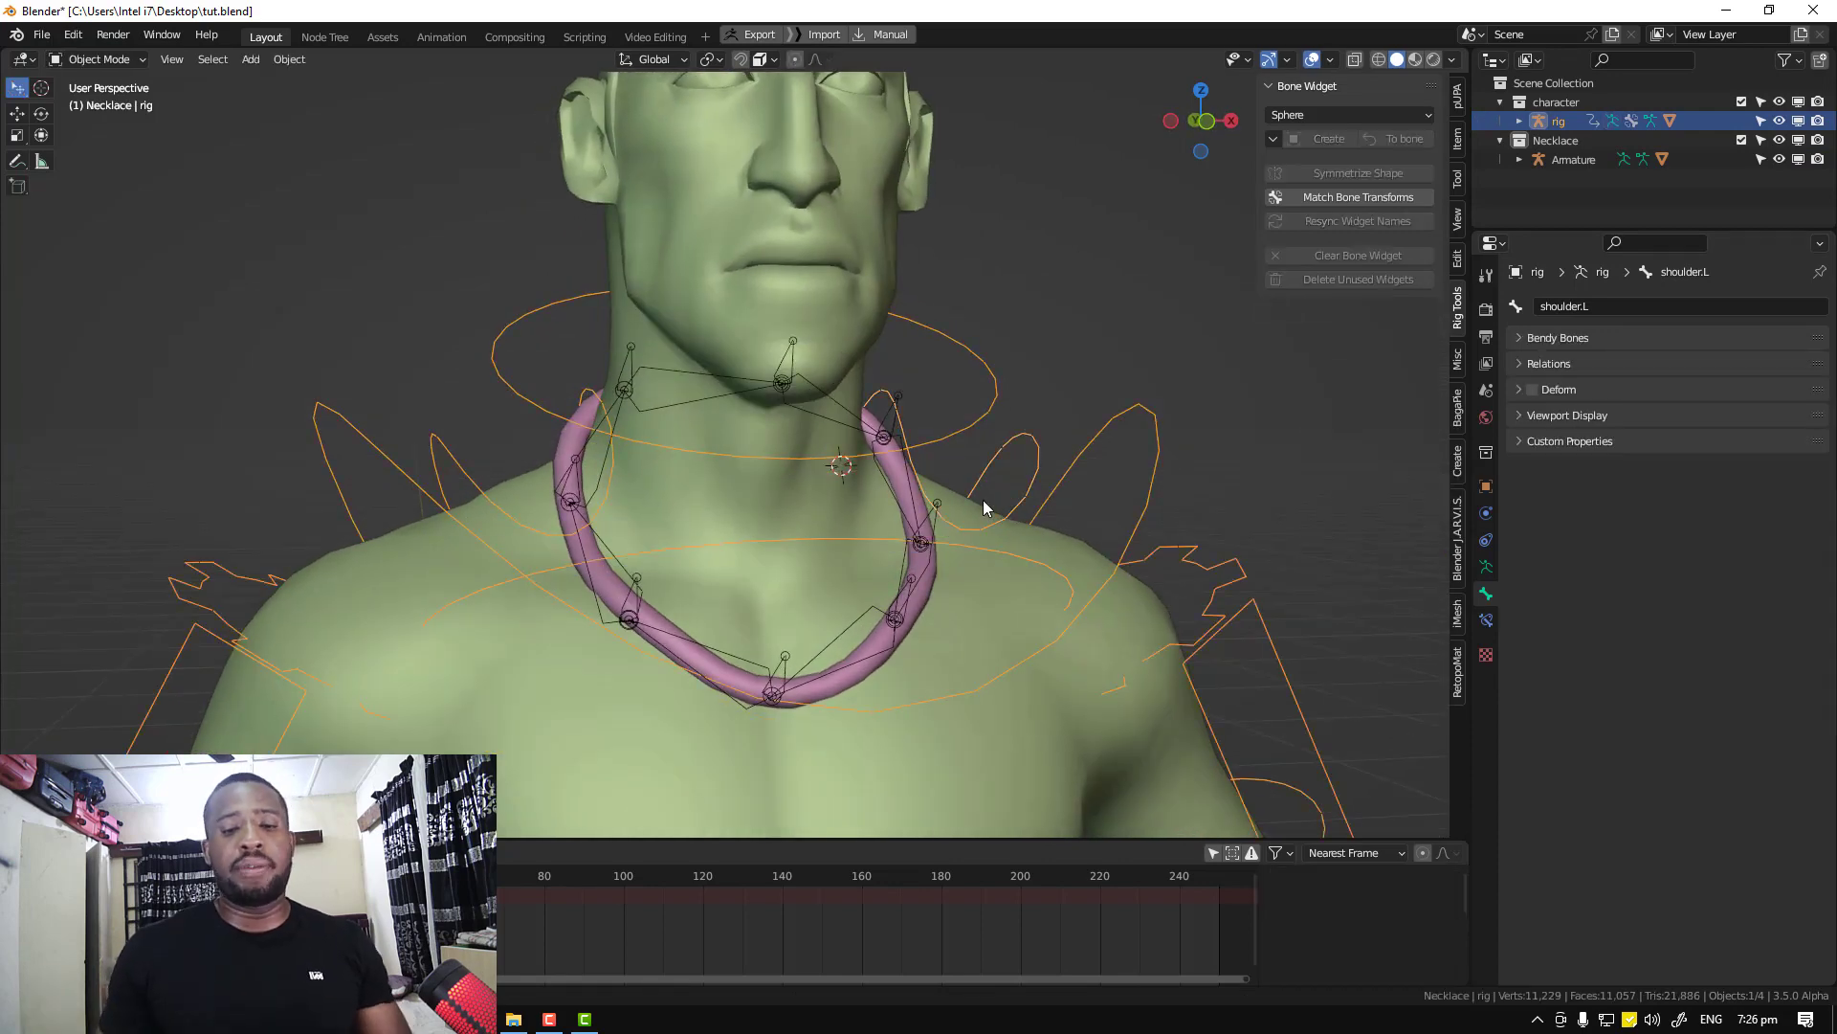
key("ctrl+s")
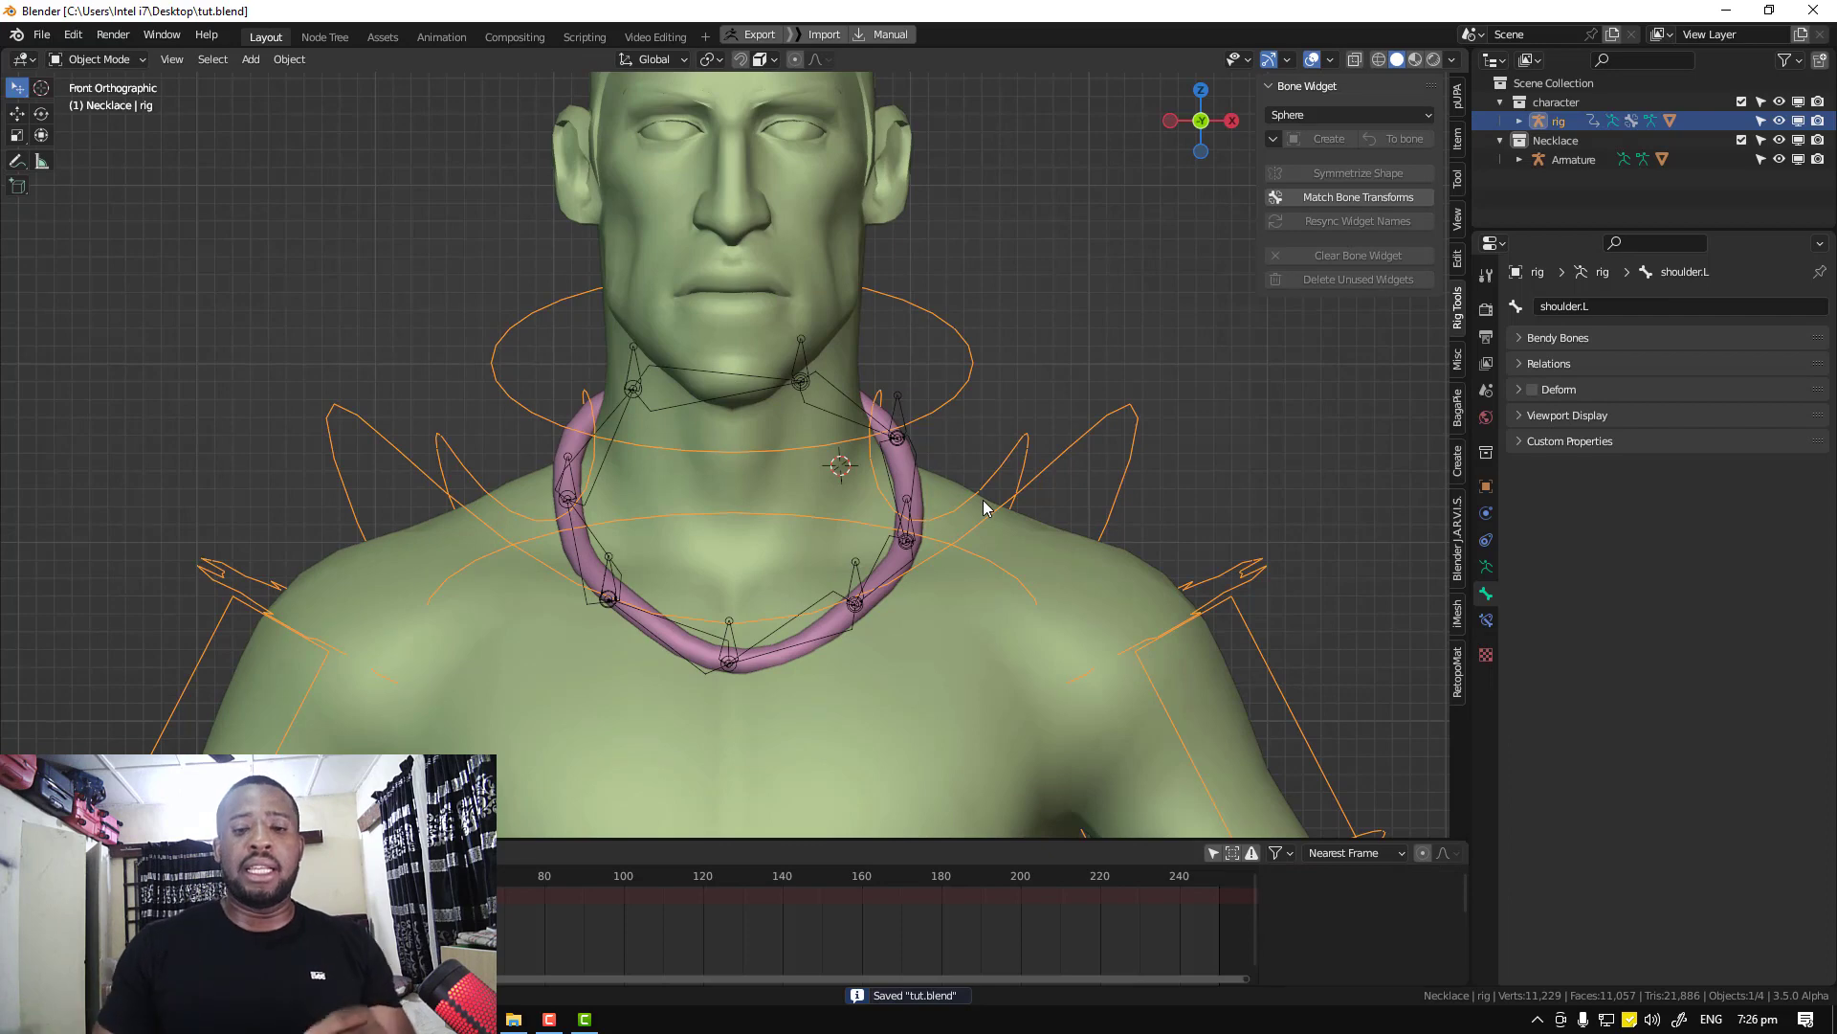
Test-rotate the left shoulder bone again to examine how the shoulder meets the necklace, without keeping the rotation, and deselect everything in Object Mode
middle_click_drag(1001, 666, 779, 611)
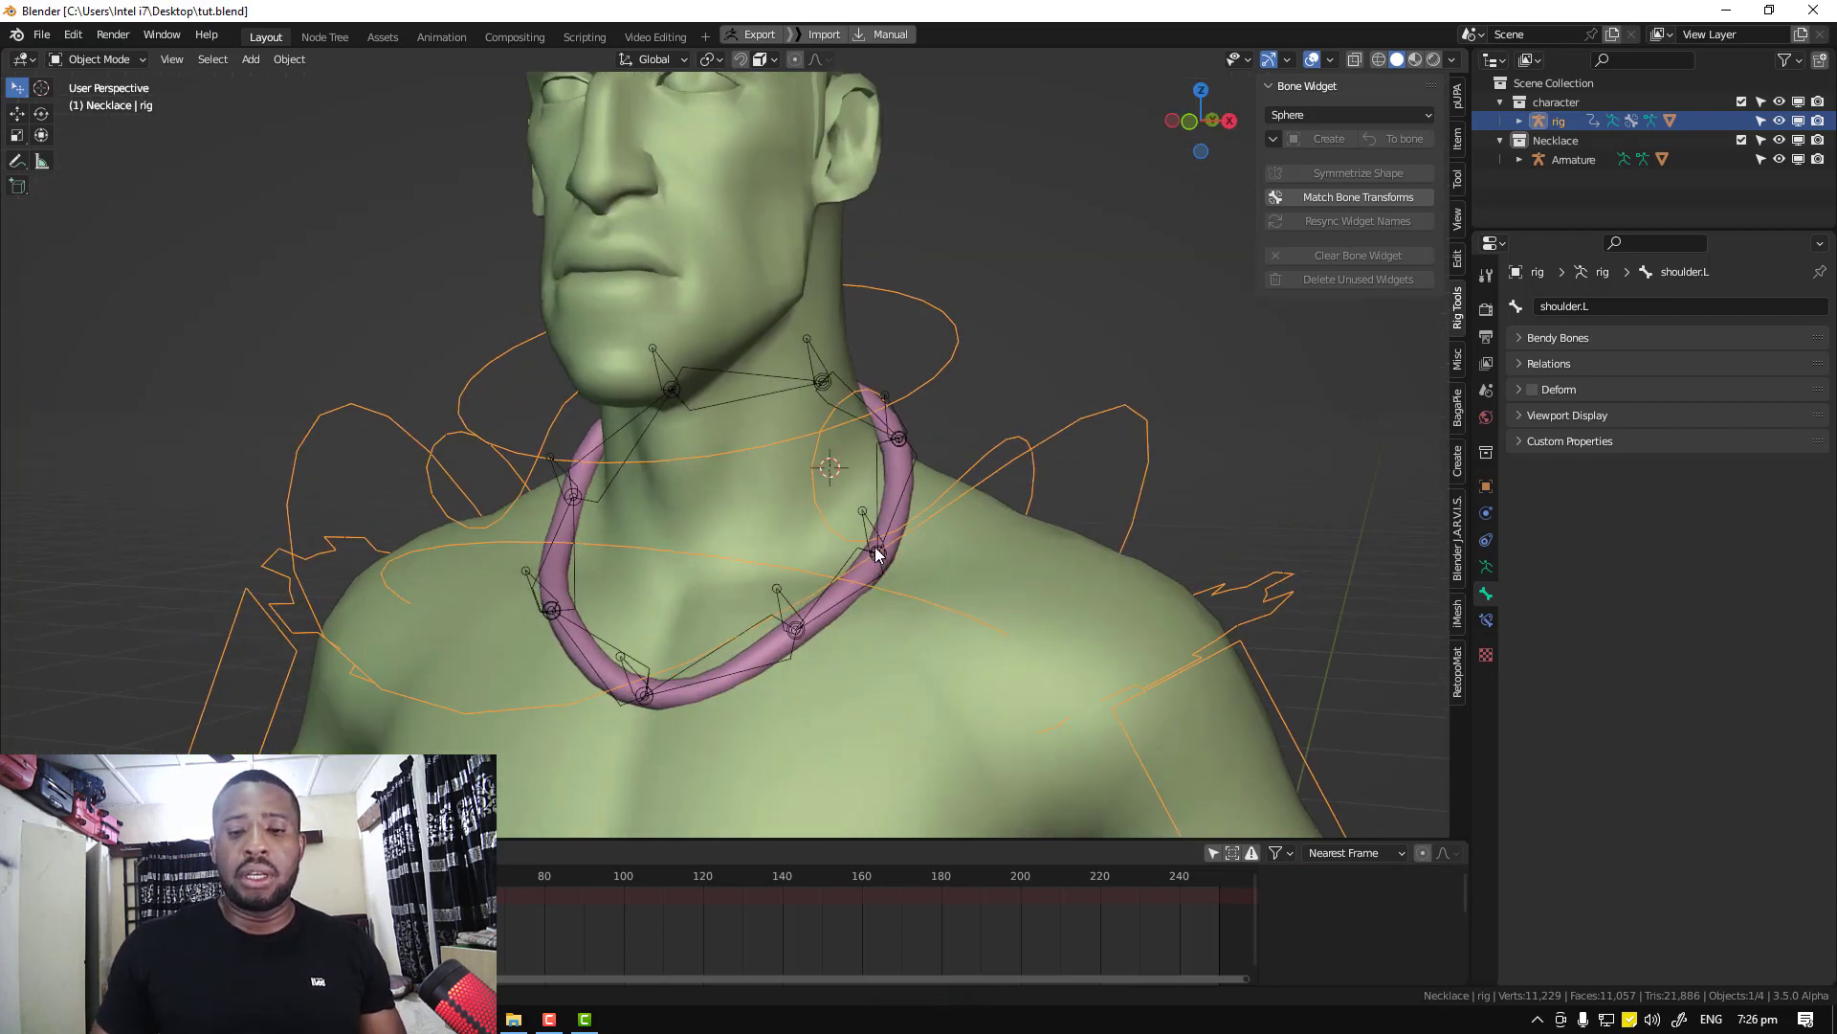
middle_click_drag(877, 559, 921, 541)
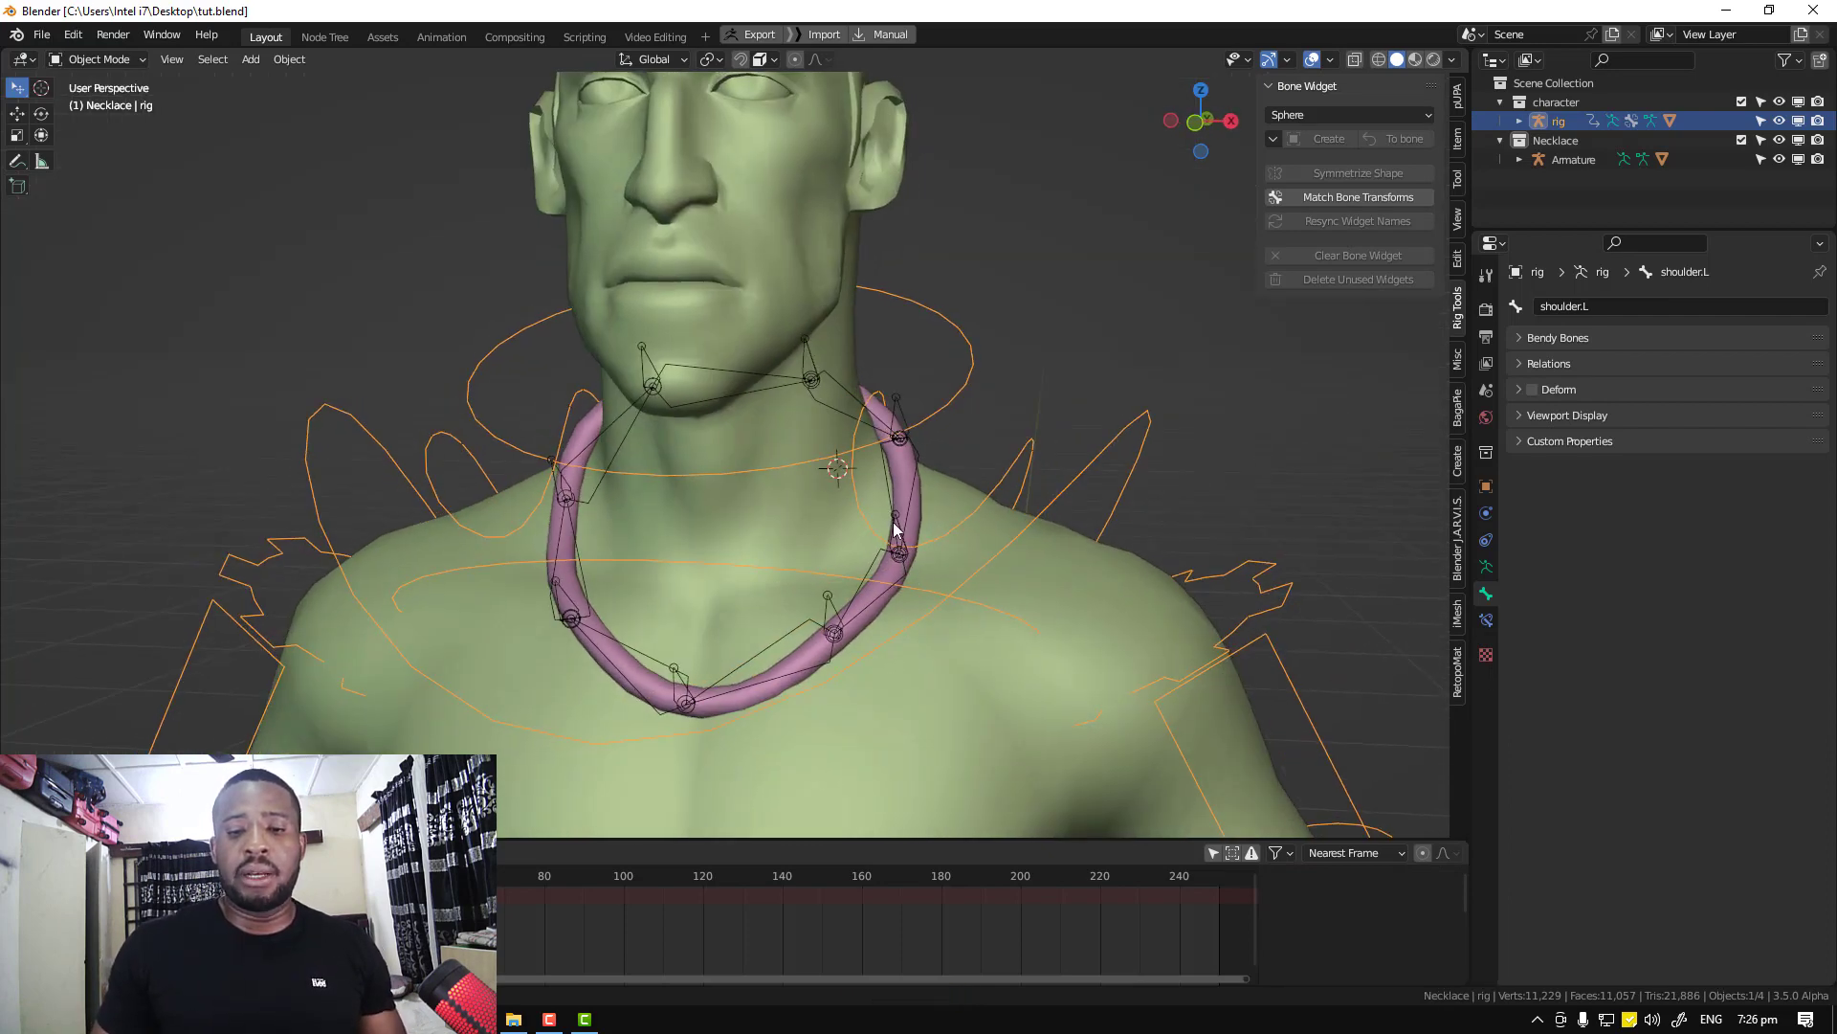
key("ctrl+Tab")
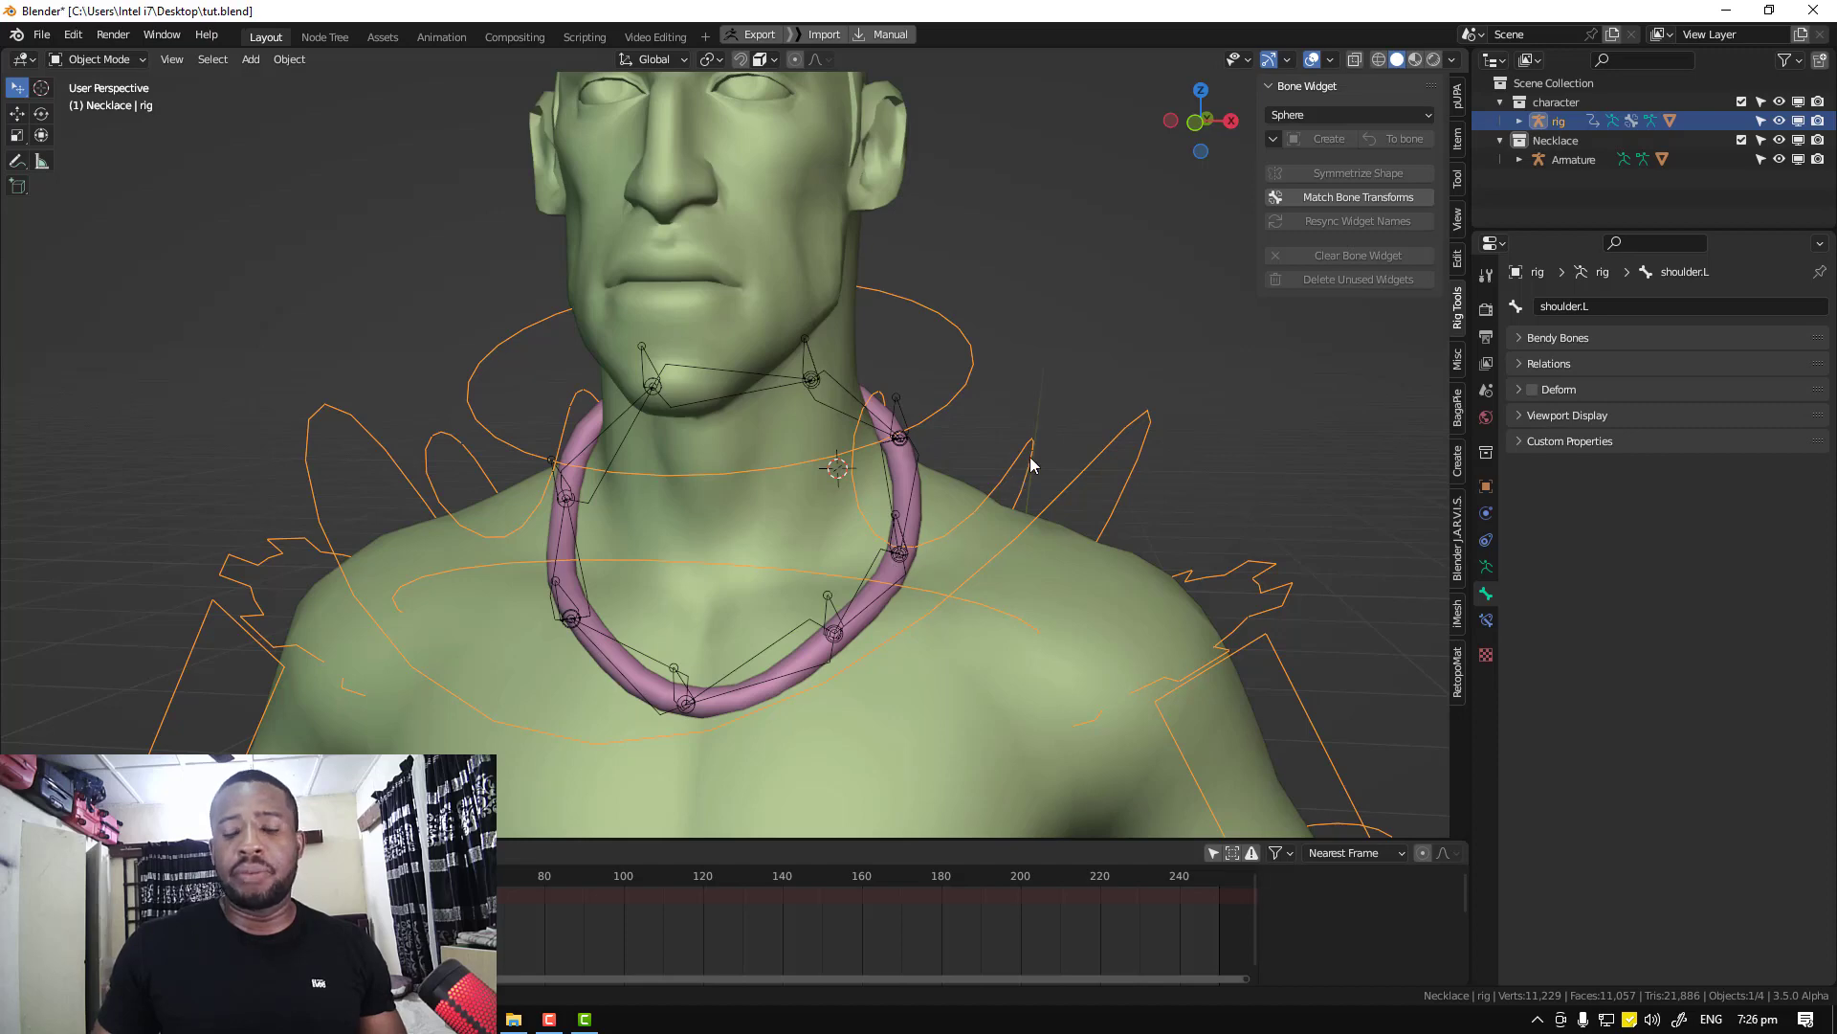
key("r")
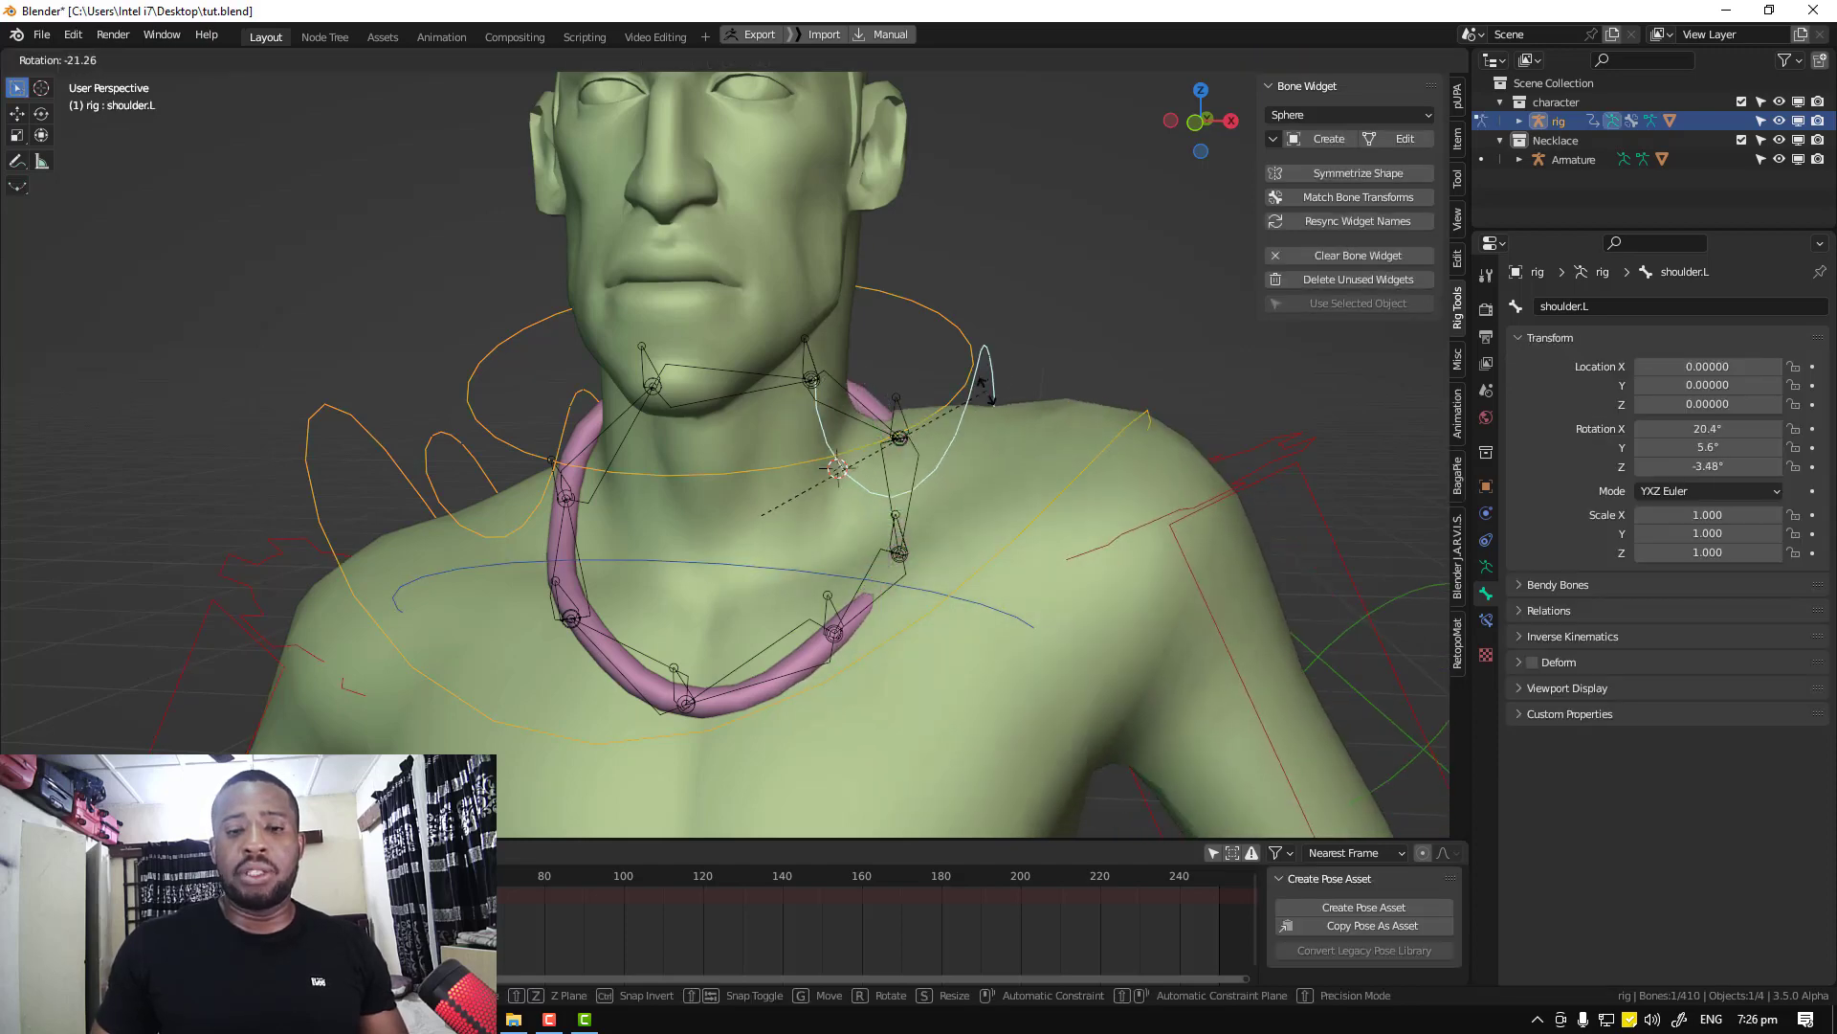
right_click(1000, 525)
middle_click_drag(980, 552, 931, 546)
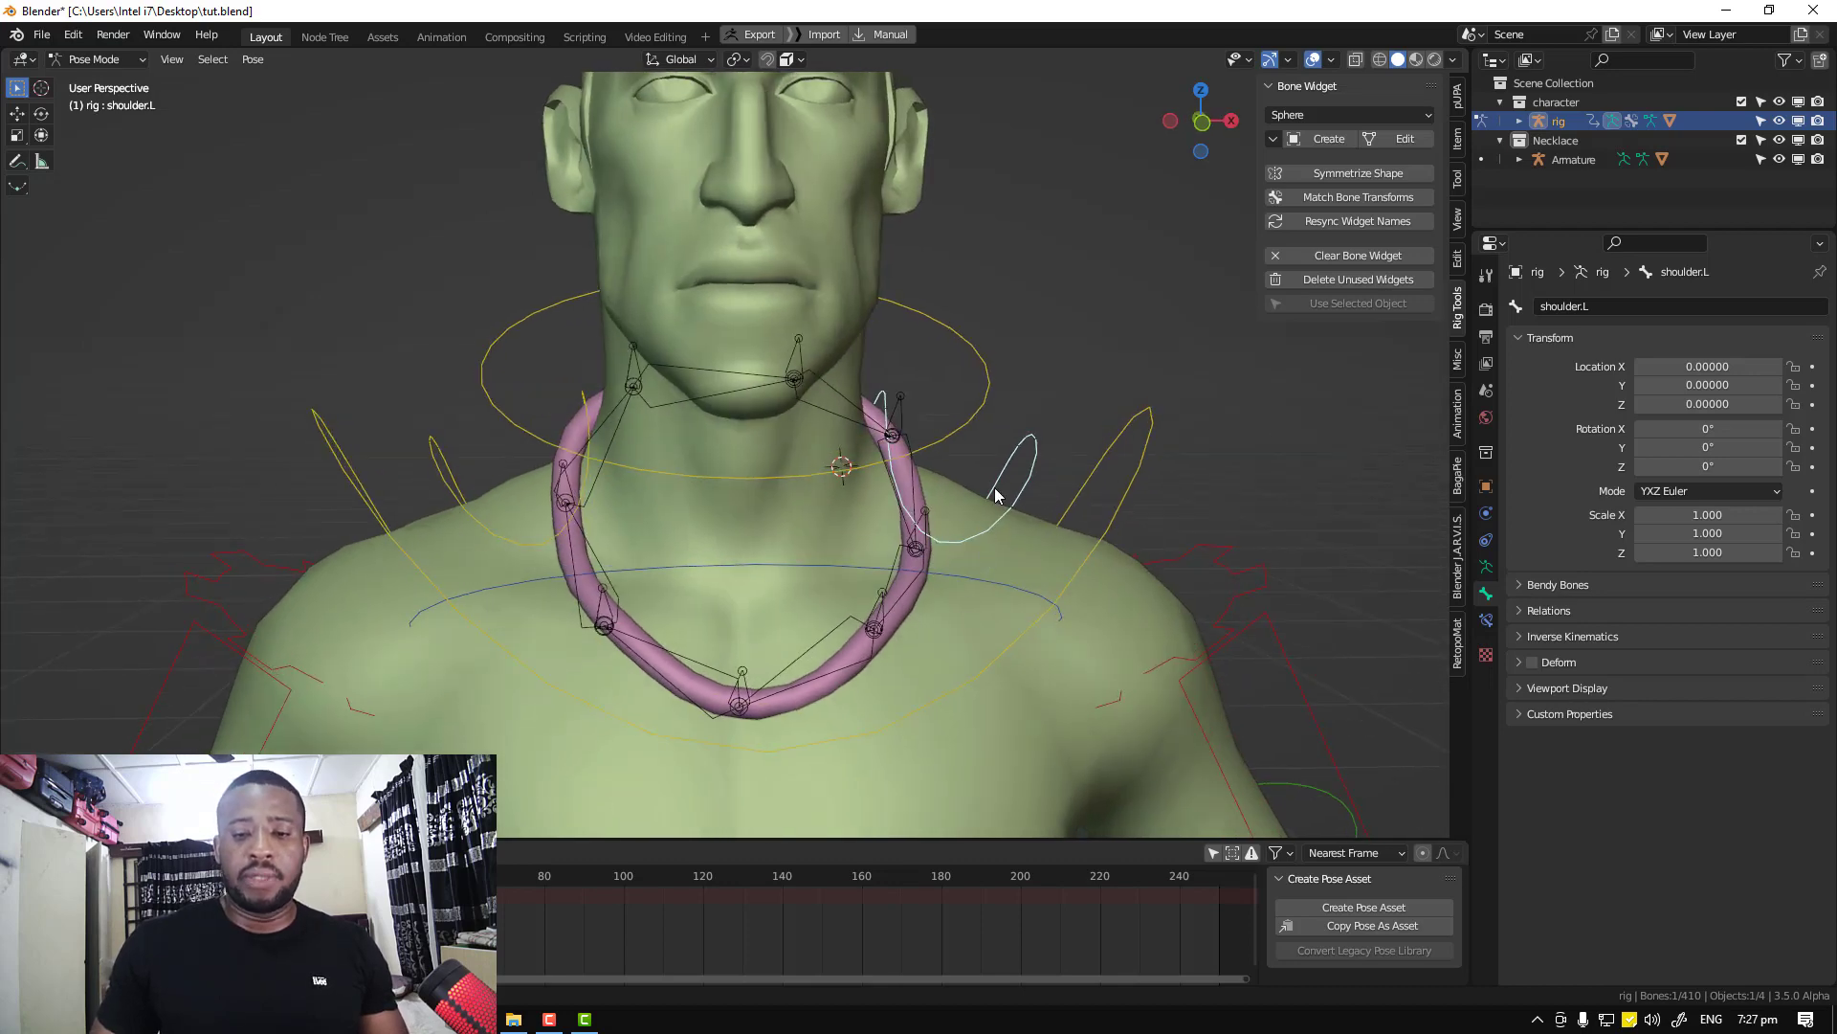
middle_click_drag(980, 553, 910, 479)
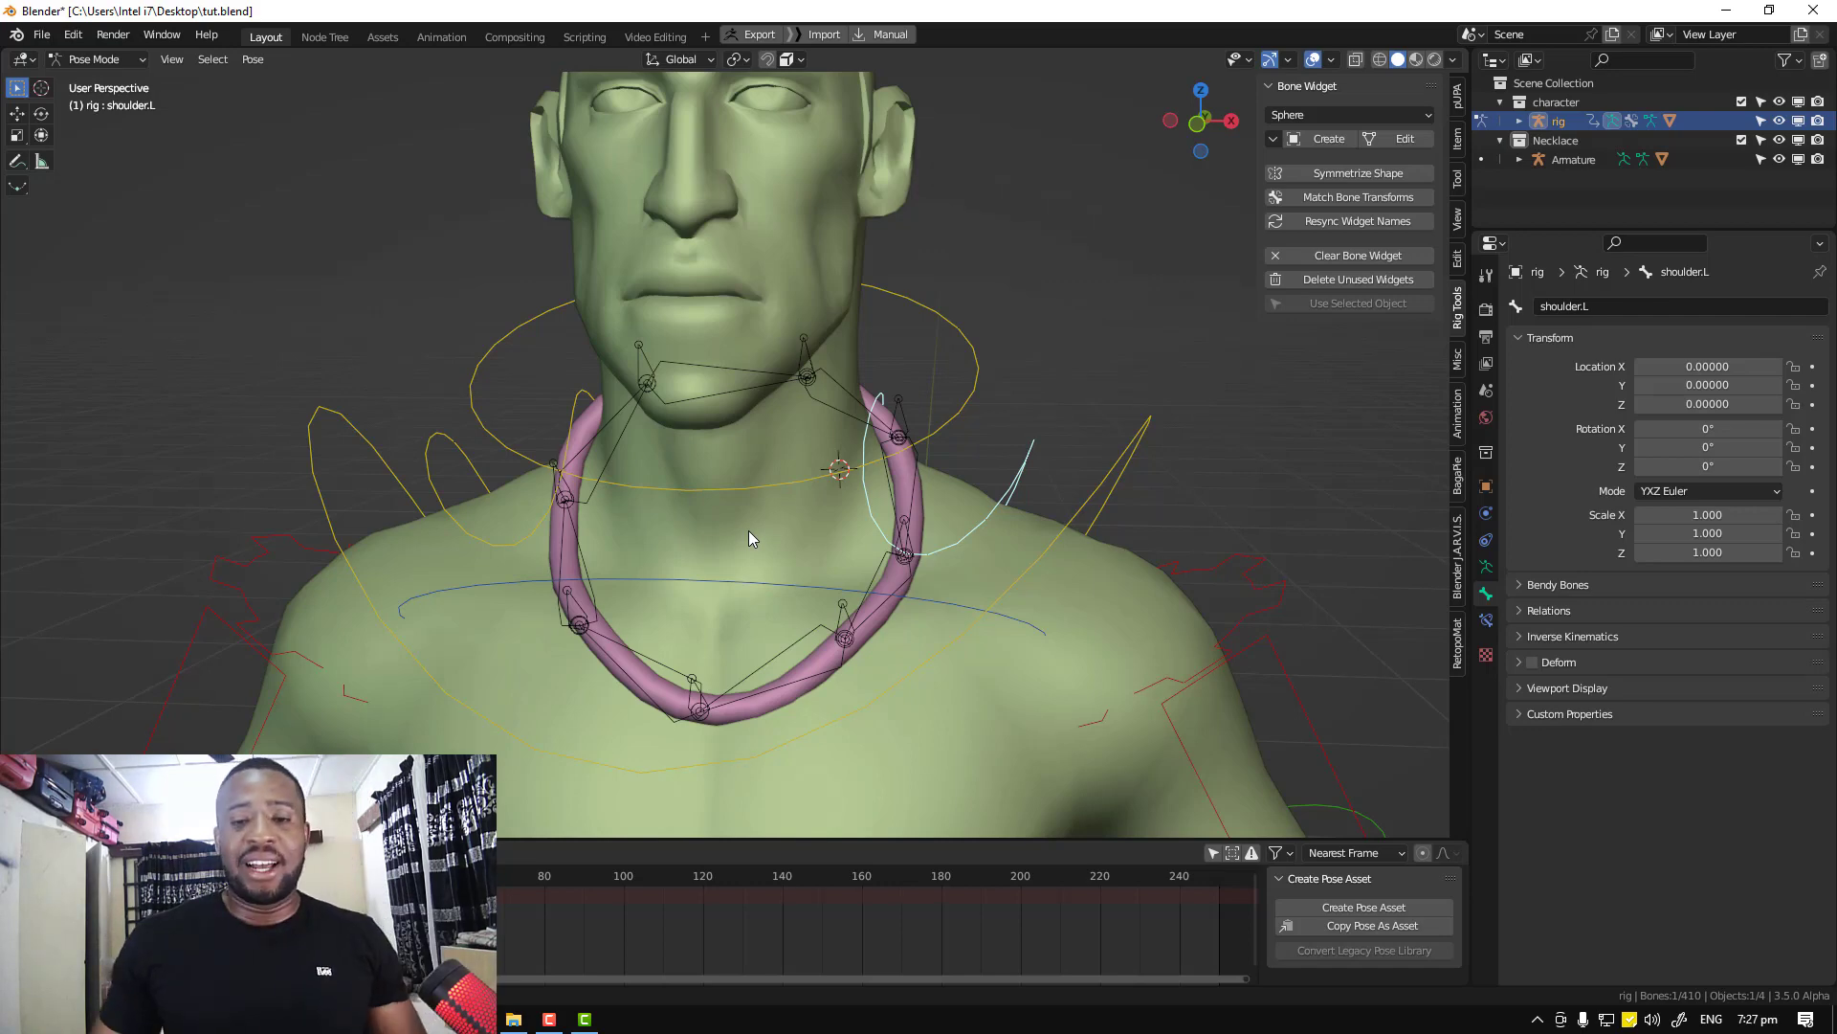
key("ctrl+Tab")
key("alt+a")
middle_click_drag(802, 574, 913, 569)
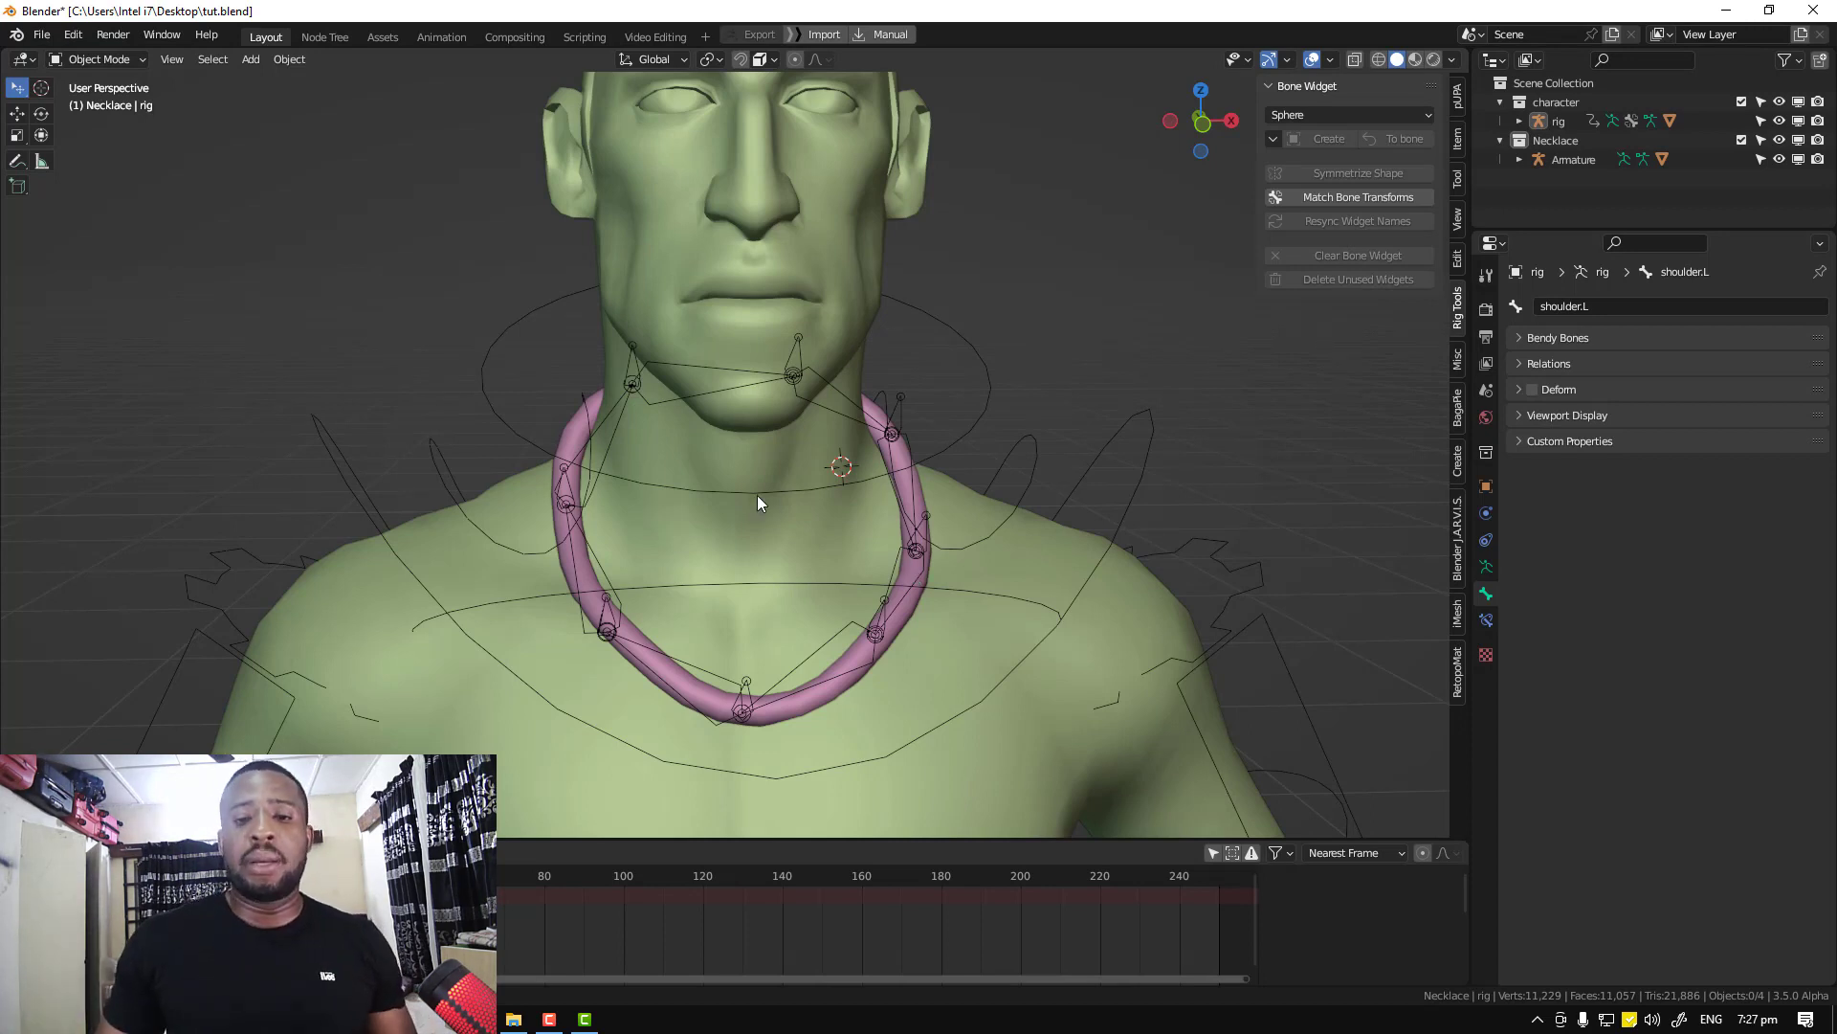
Exclude the character collection and snap the 3D cursor to the necklace armature's control bone Bone.011
left_click(1742, 101)
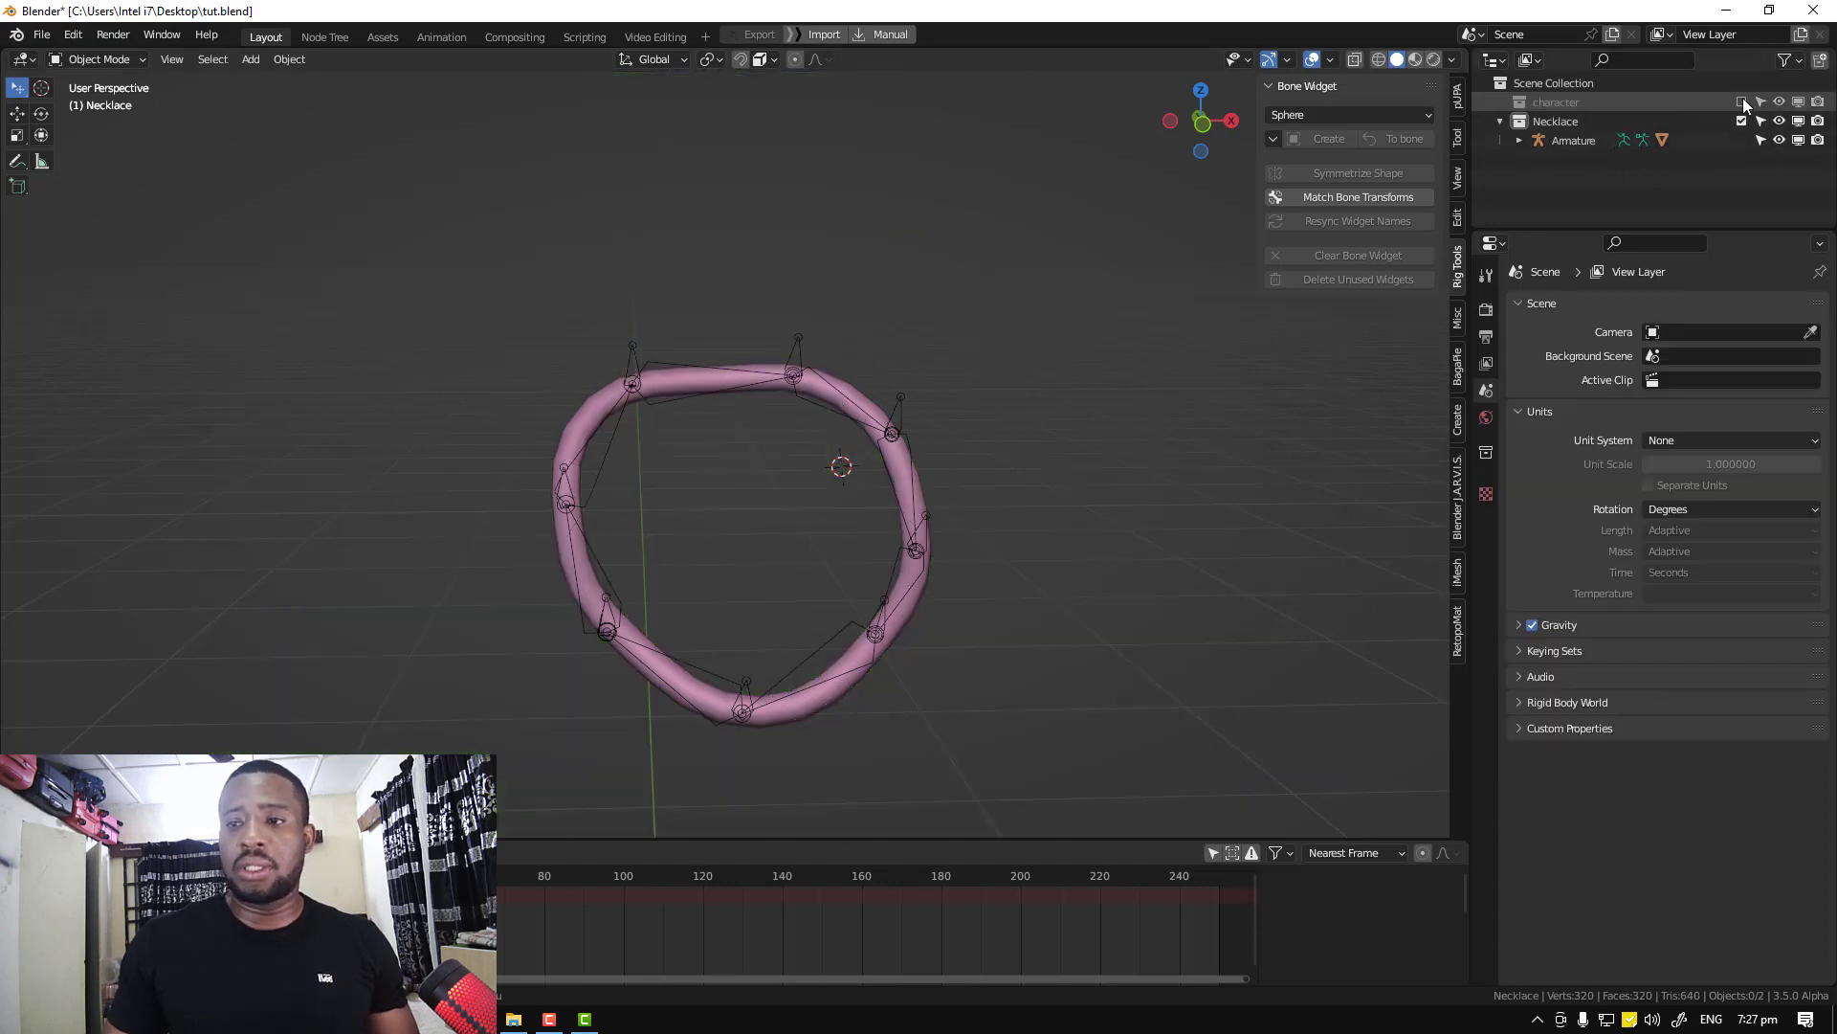
left_click(921, 533)
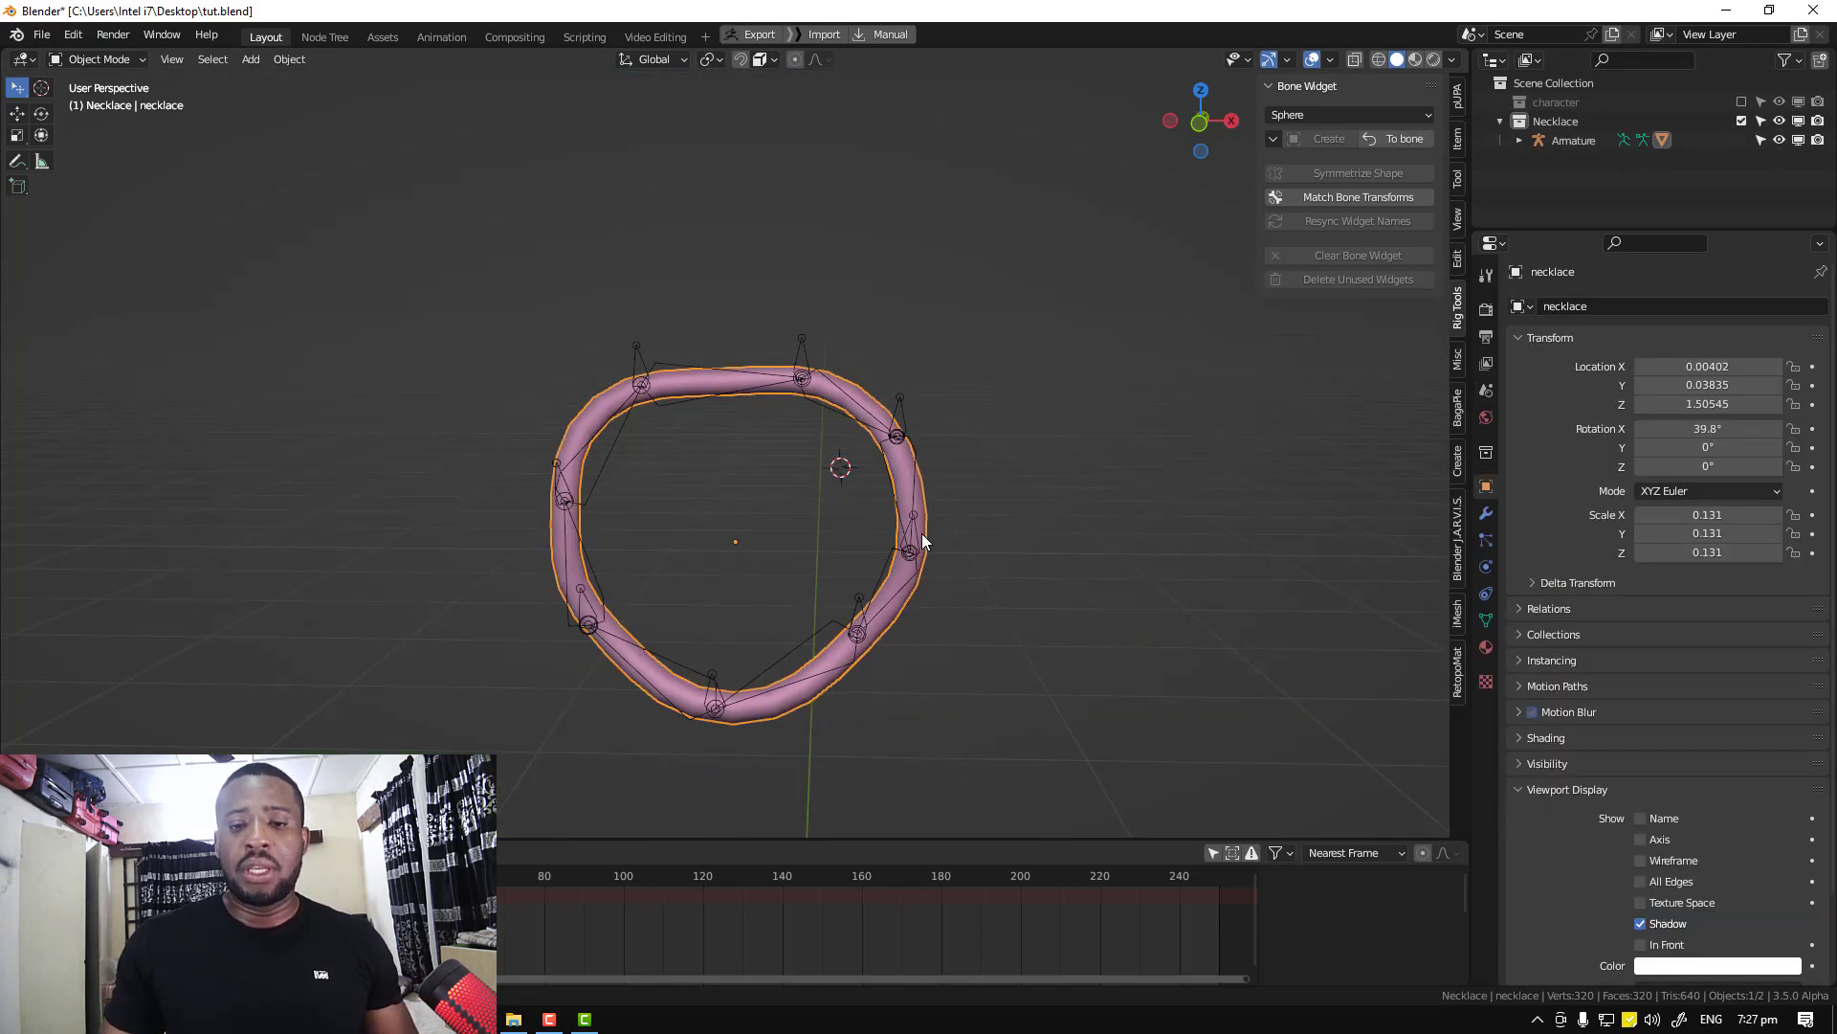
left_click(921, 532)
key("ctrl+Tab")
left_click(922, 536)
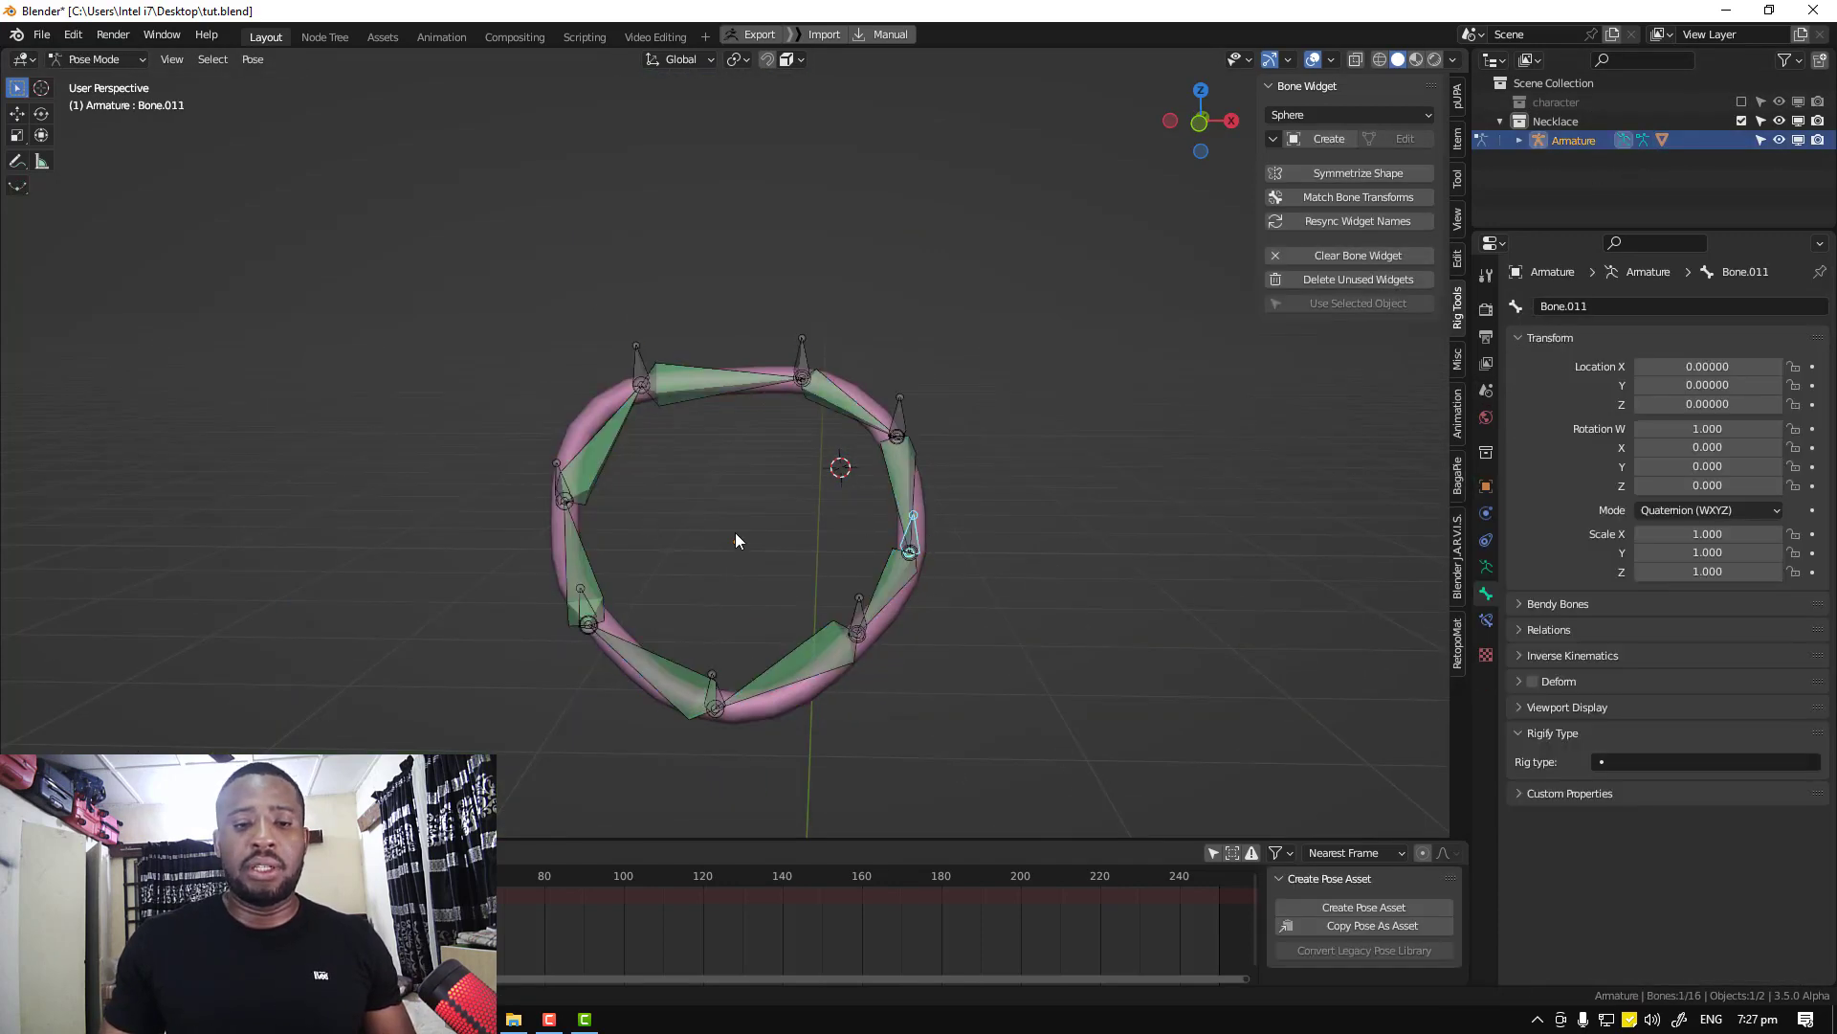
key("KP_1")
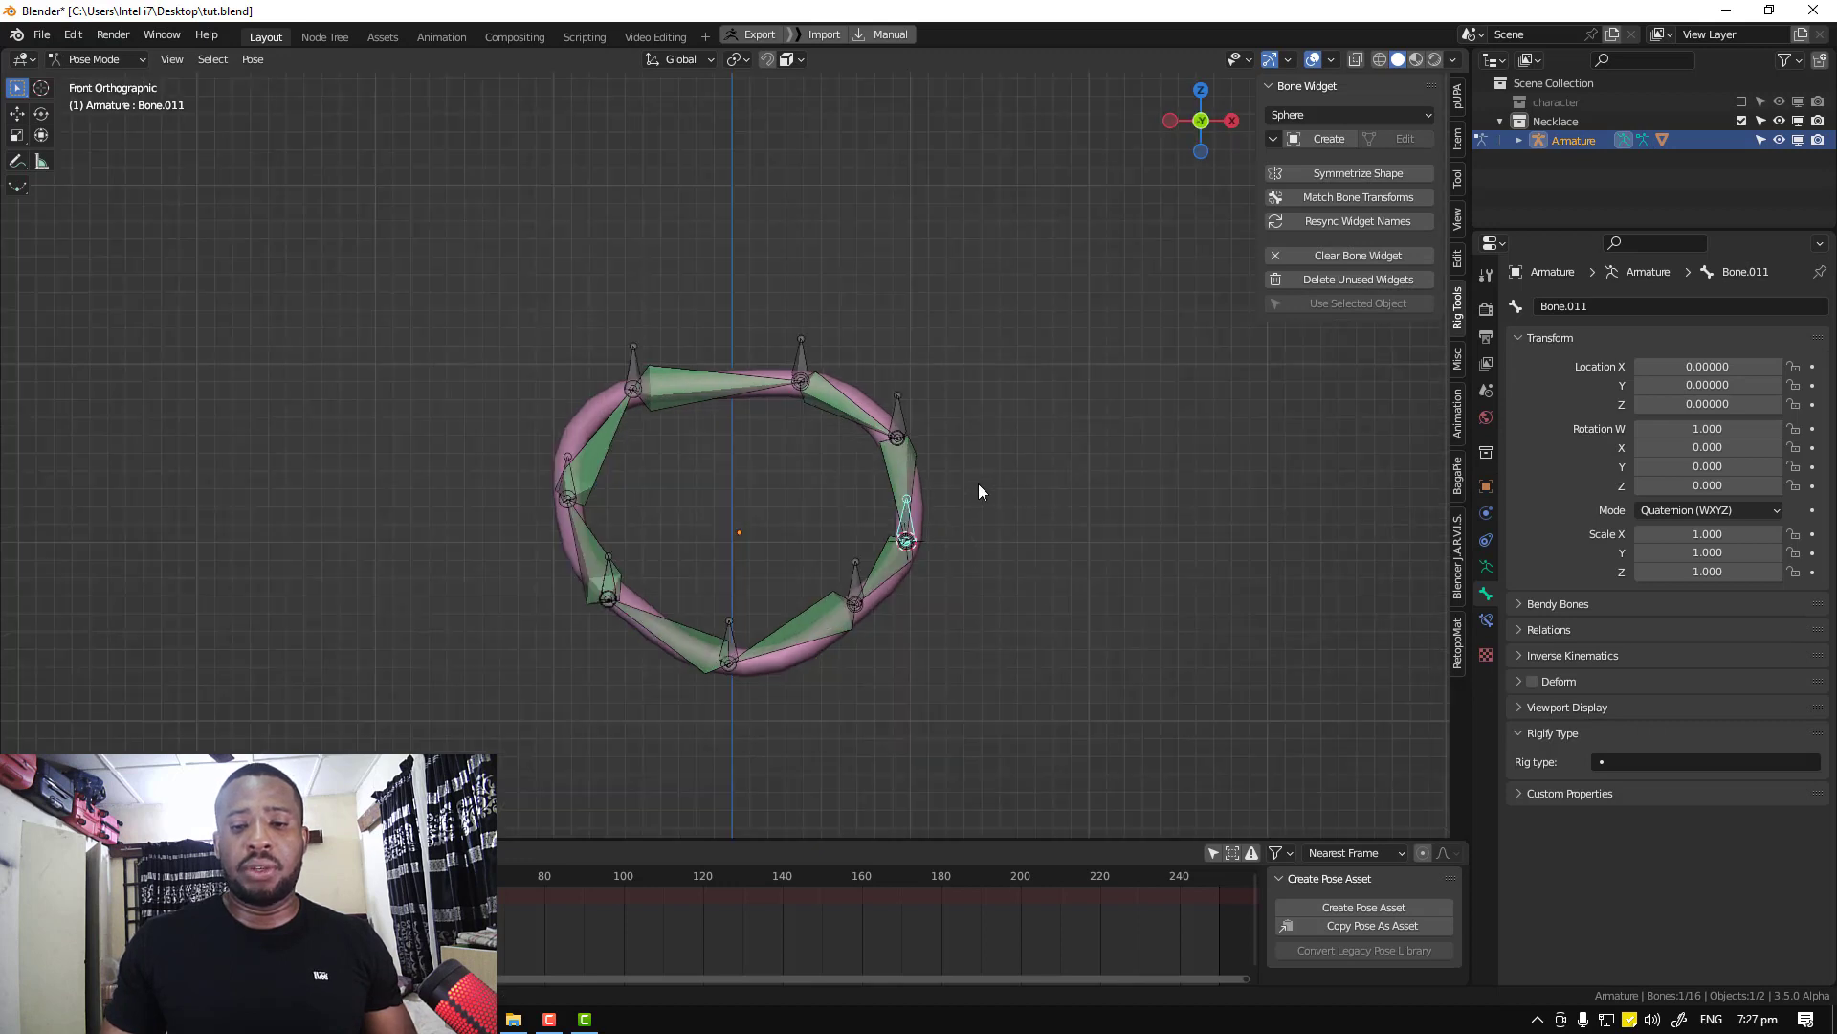
key("ctrl+Tab")
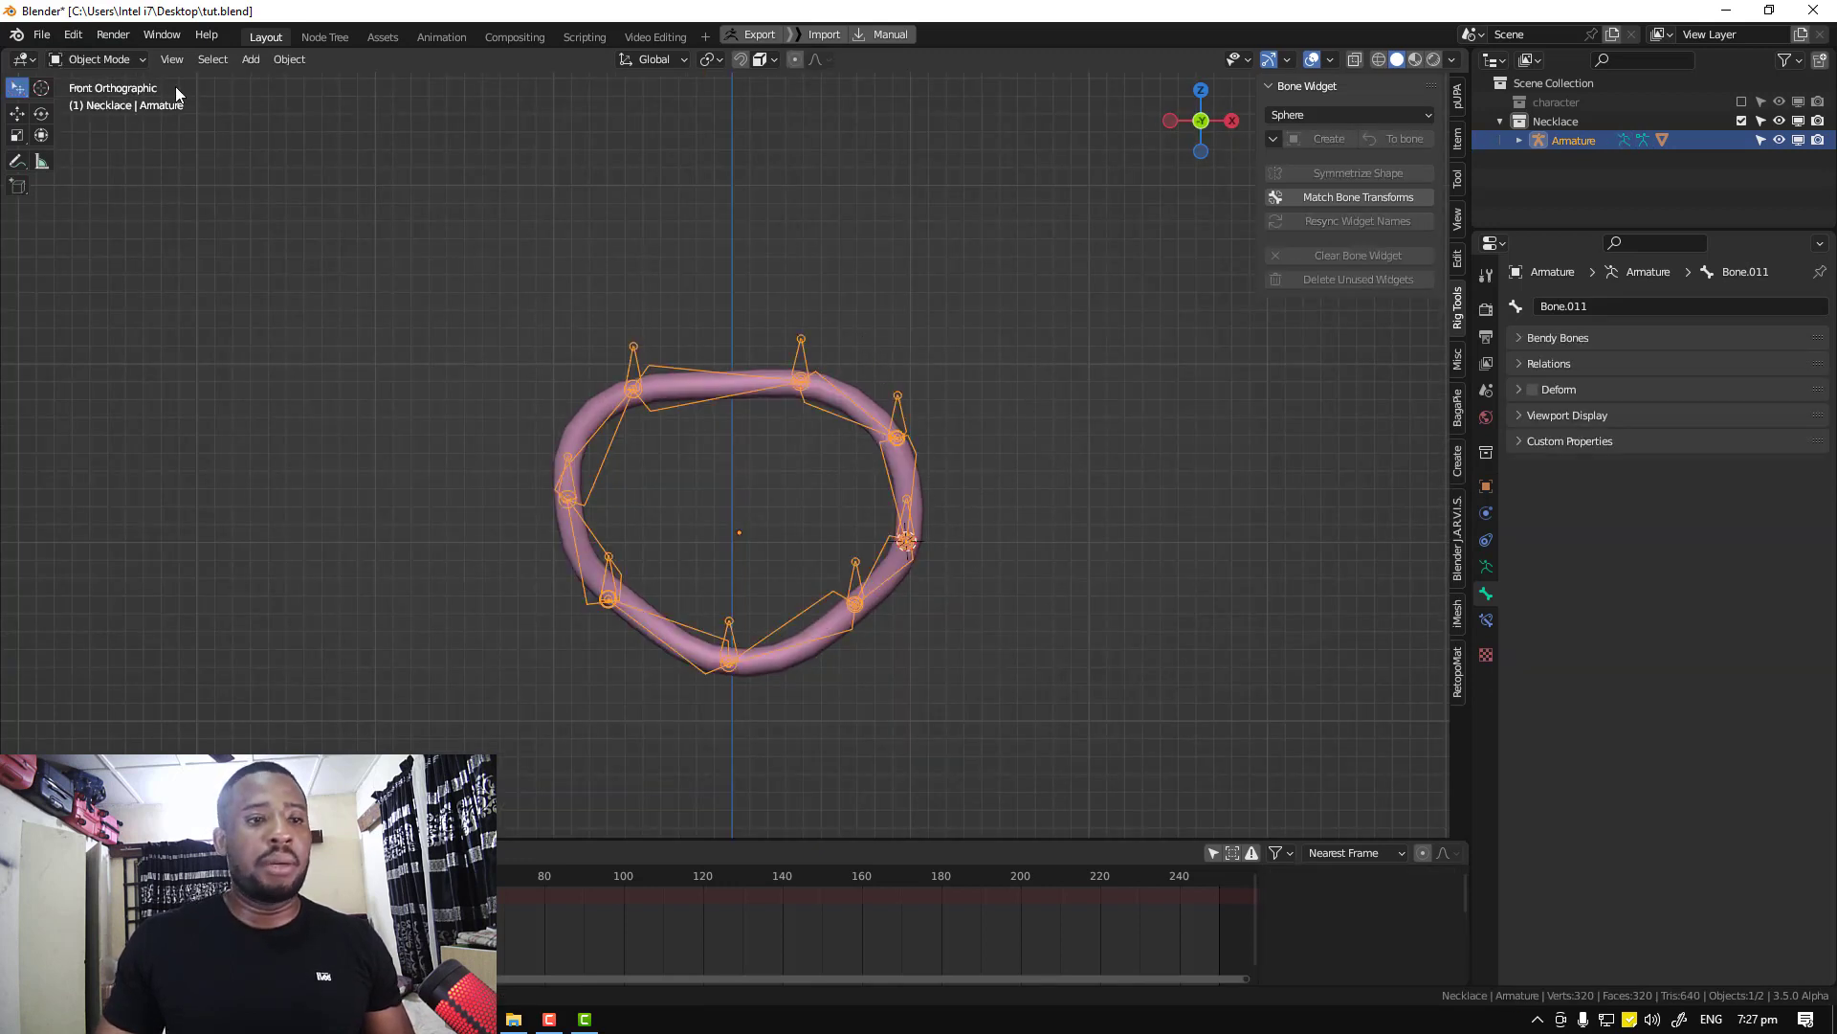
Add a mesh cube at the 3D cursor and scale it down to about -0.013 on all axes
left_click(249, 60)
mouse_move(297, 86)
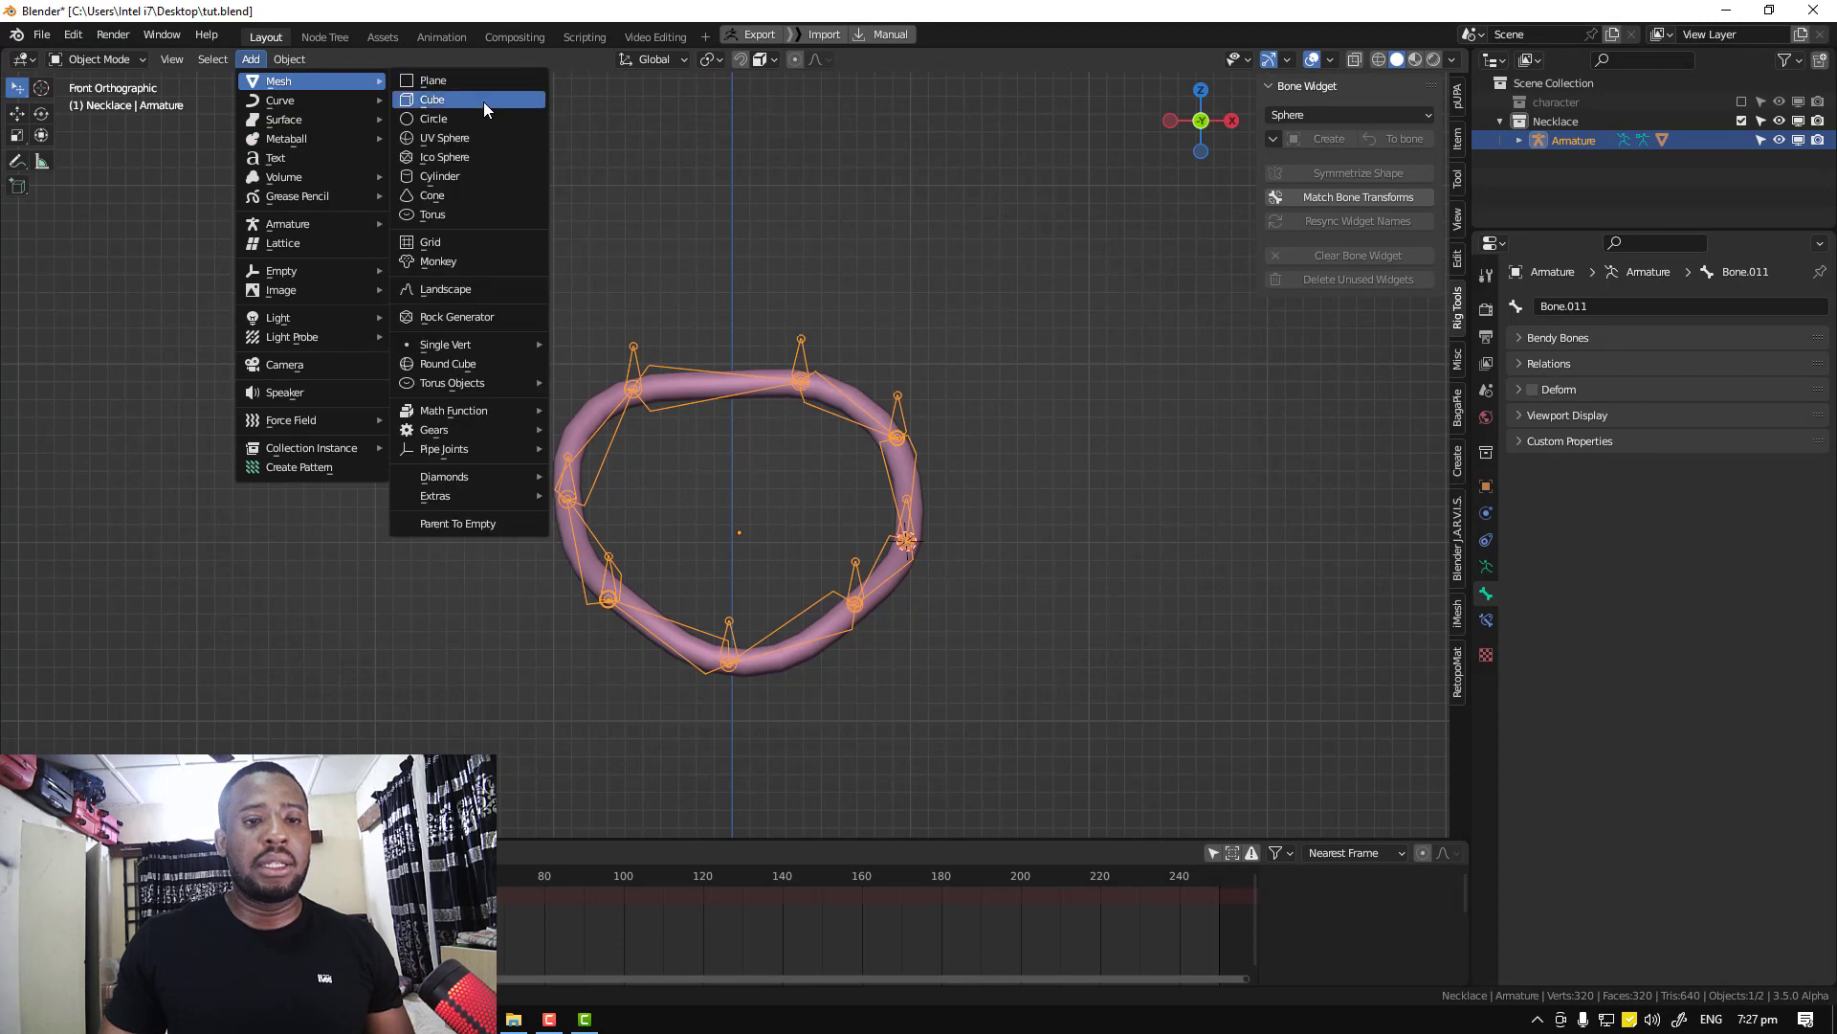
left_click(484, 102)
scroll(1020, 517, "down", 3)
middle_click_drag(1075, 563, 1080, 612)
key("s")
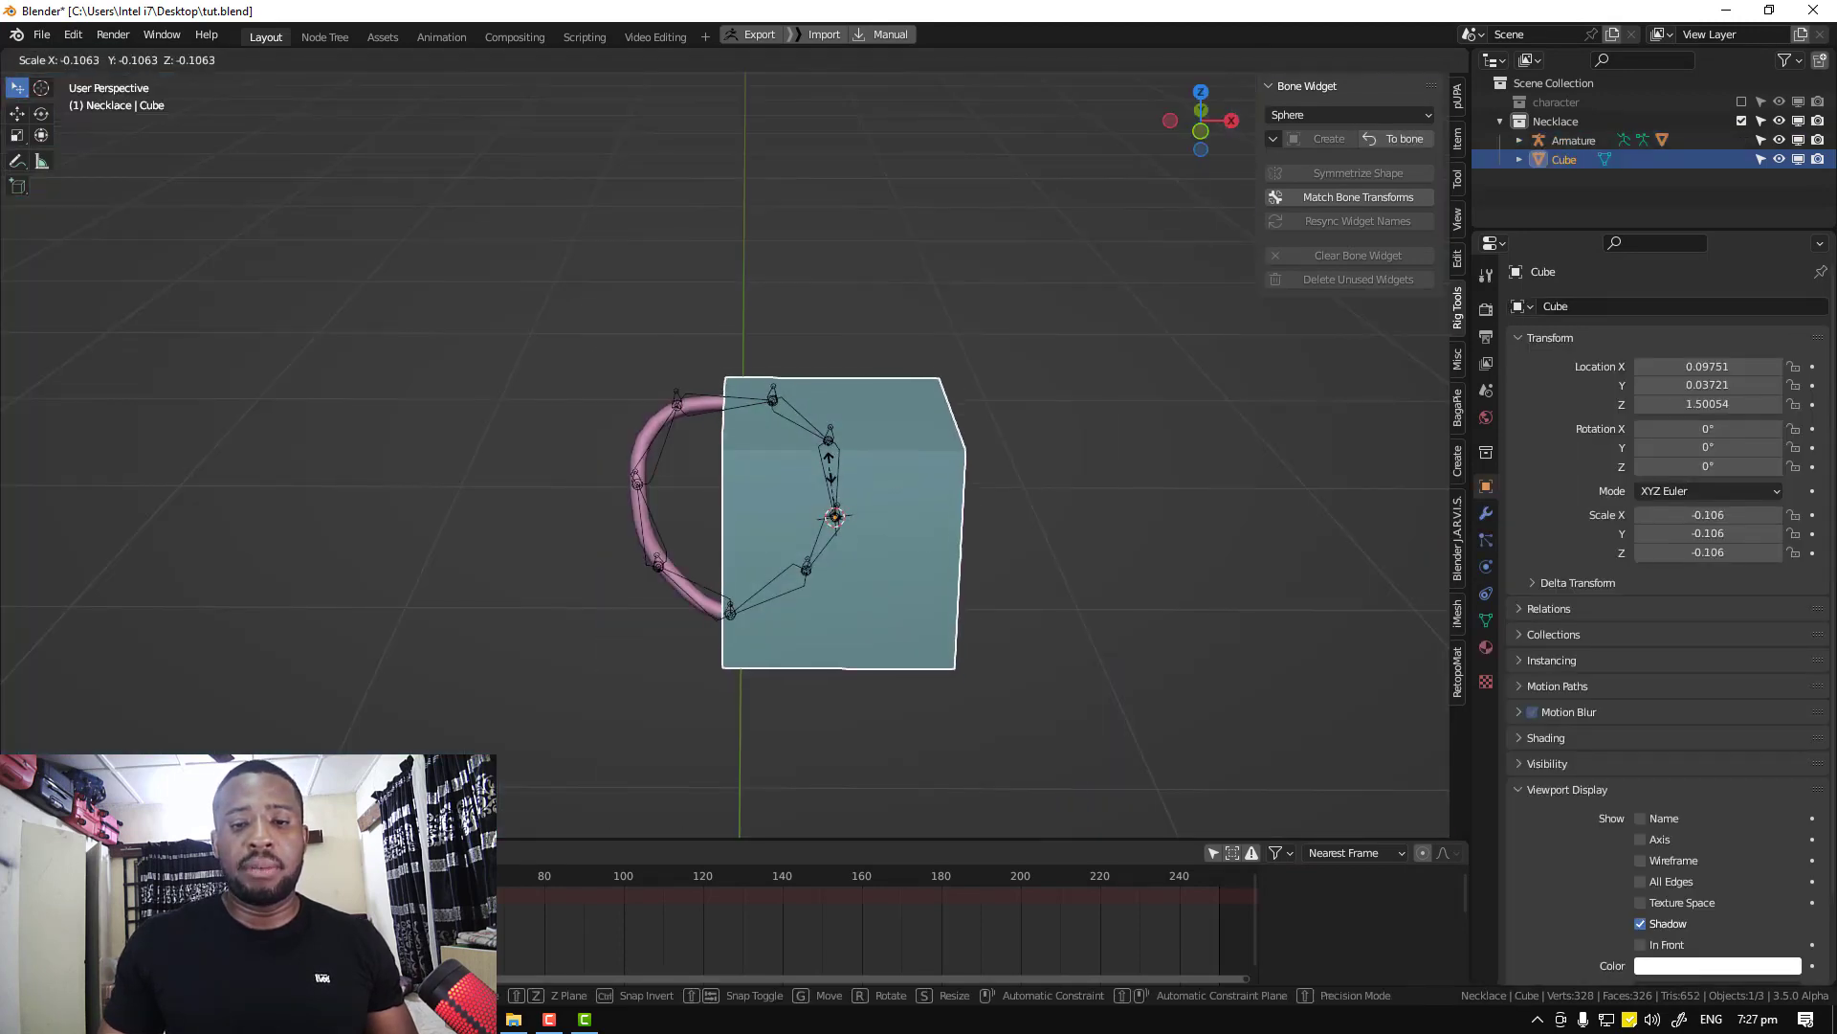
left_click(831, 476)
key("s")
left_click(833, 516)
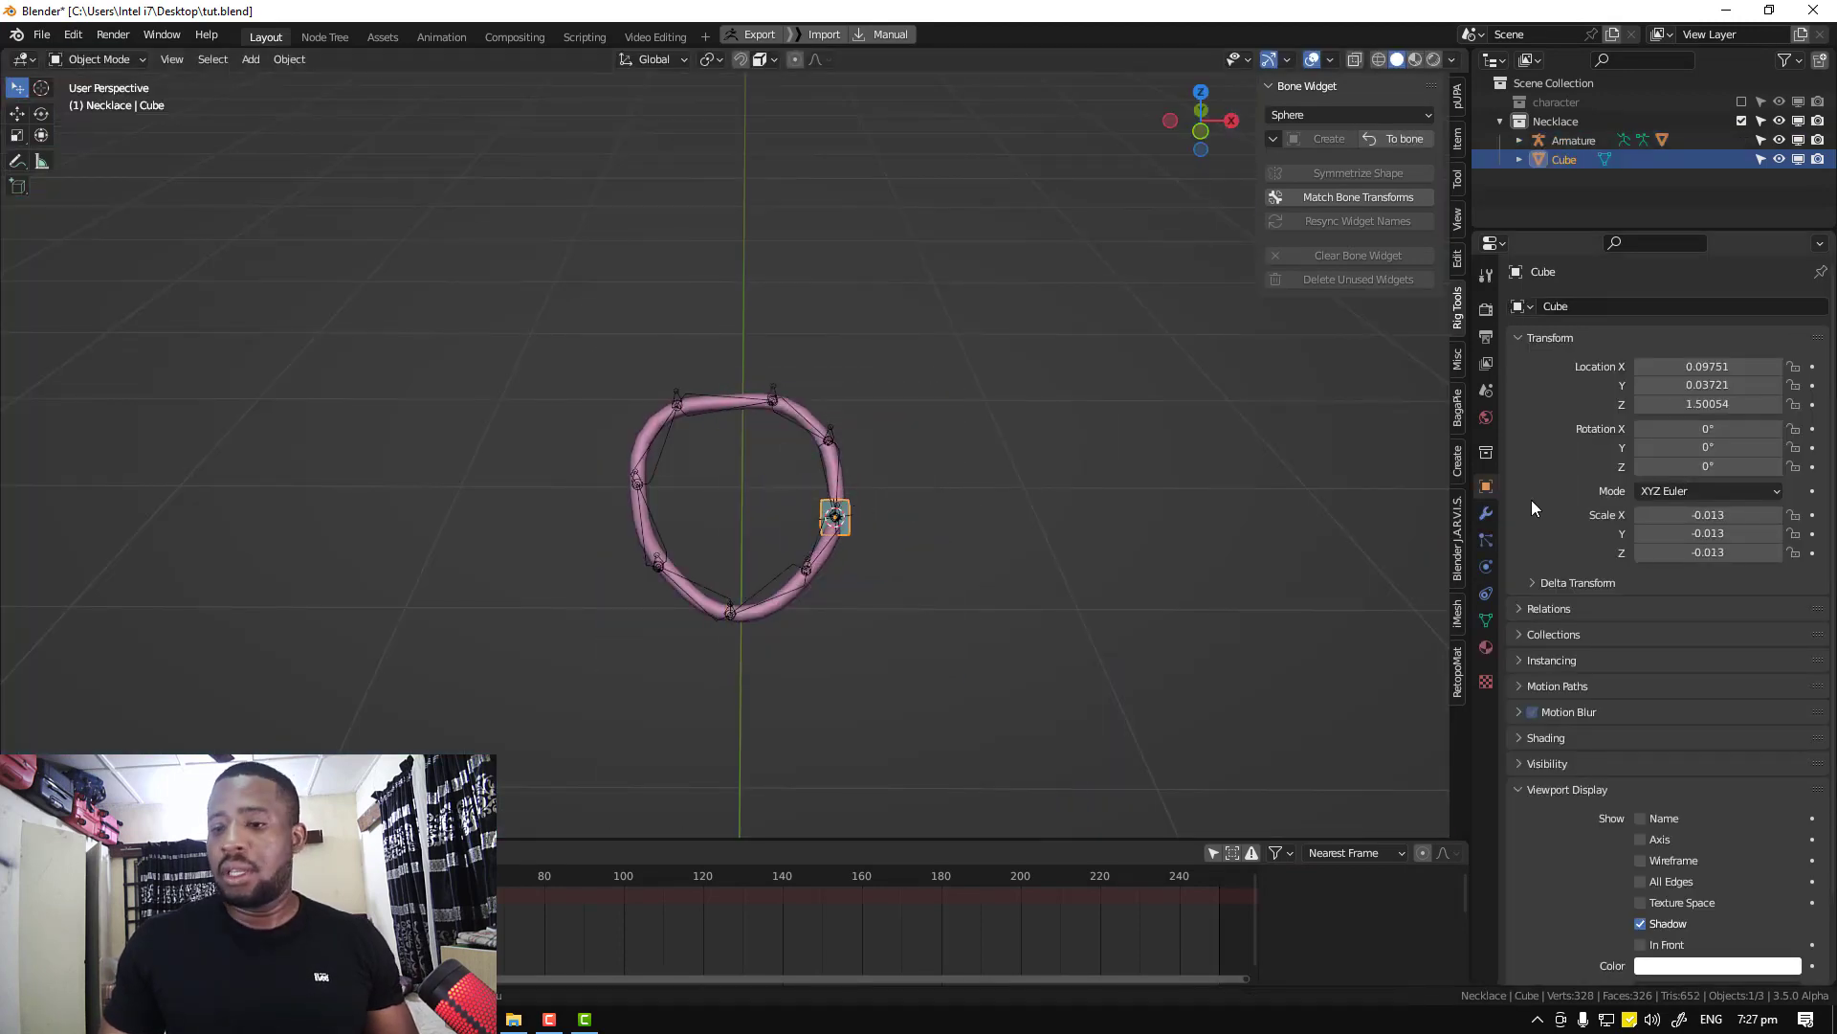
Set the cube's viewport display to Wire
scroll(1679, 919, "down", 3)
left_click(1693, 889)
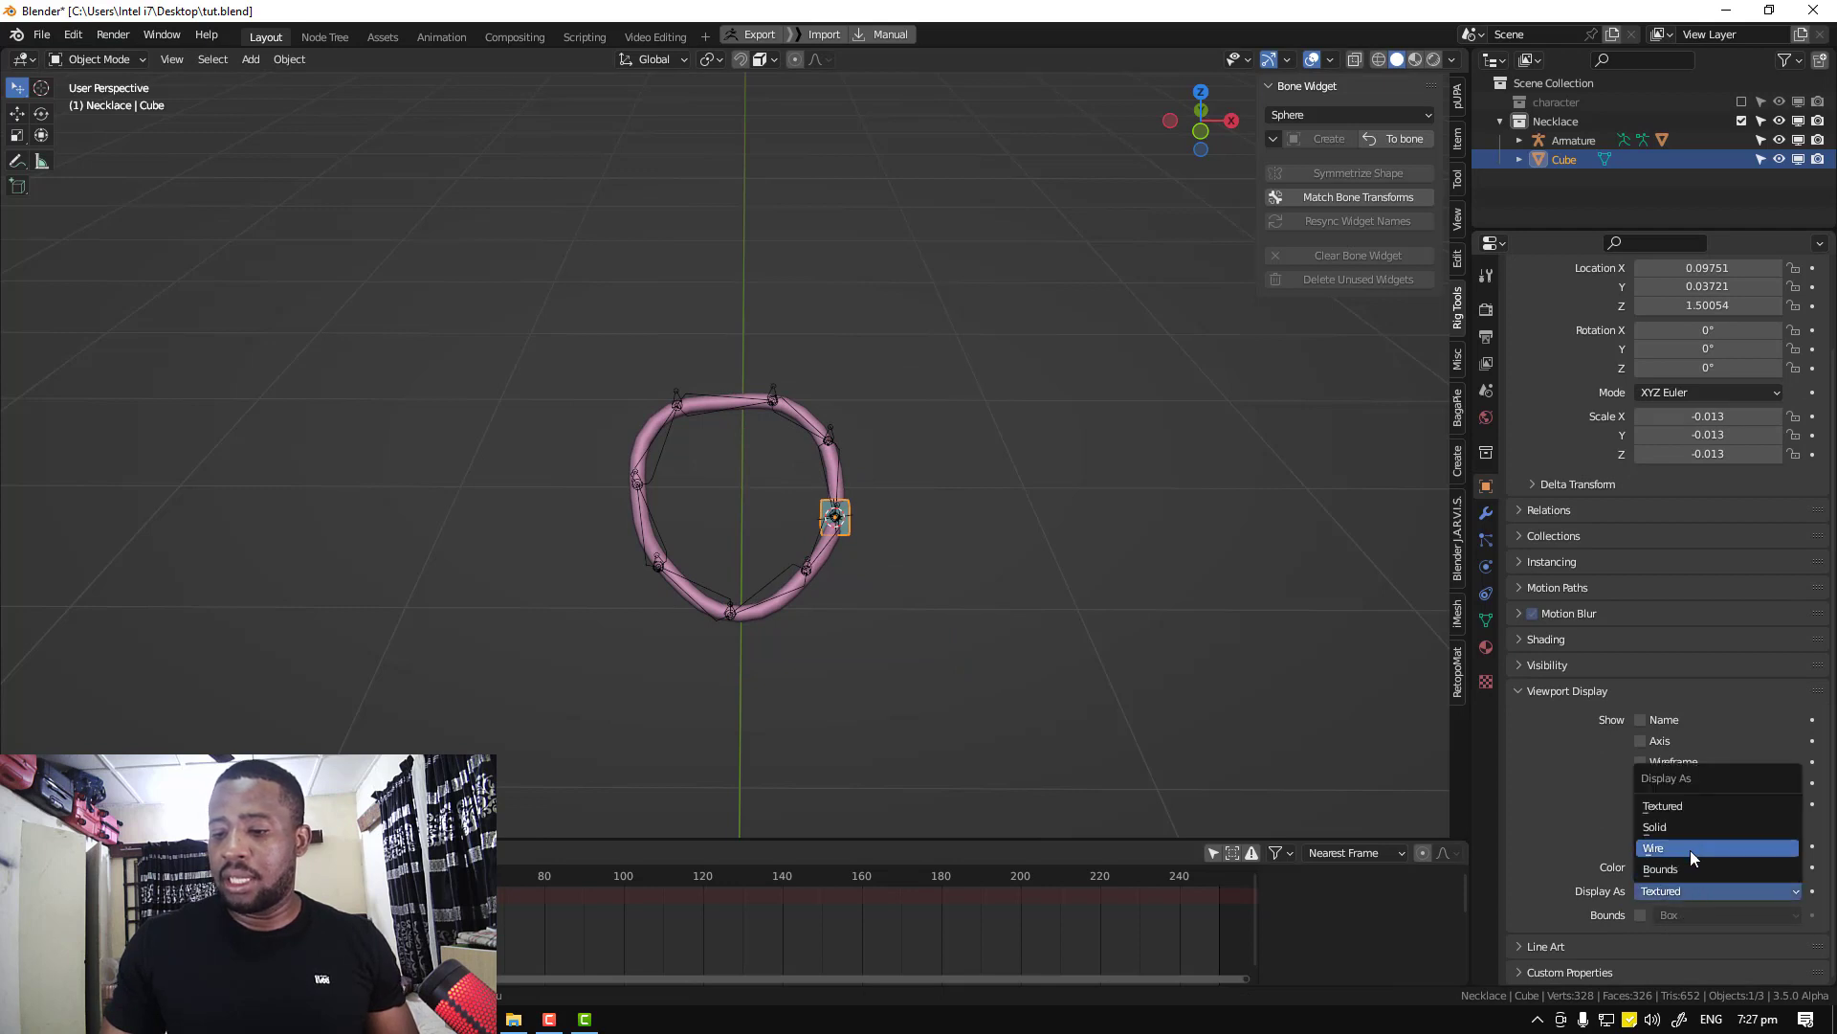
left_click(1690, 850)
Rotate the wire cube to follow the necklace's slope, about 31.2° on X, 2.31° on Y and -9.06° on Z, and save the file
middle_click_drag(892, 545, 1009, 496)
scroll(878, 560, "up", 2)
left_click(905, 555)
left_click(913, 522)
key("r")
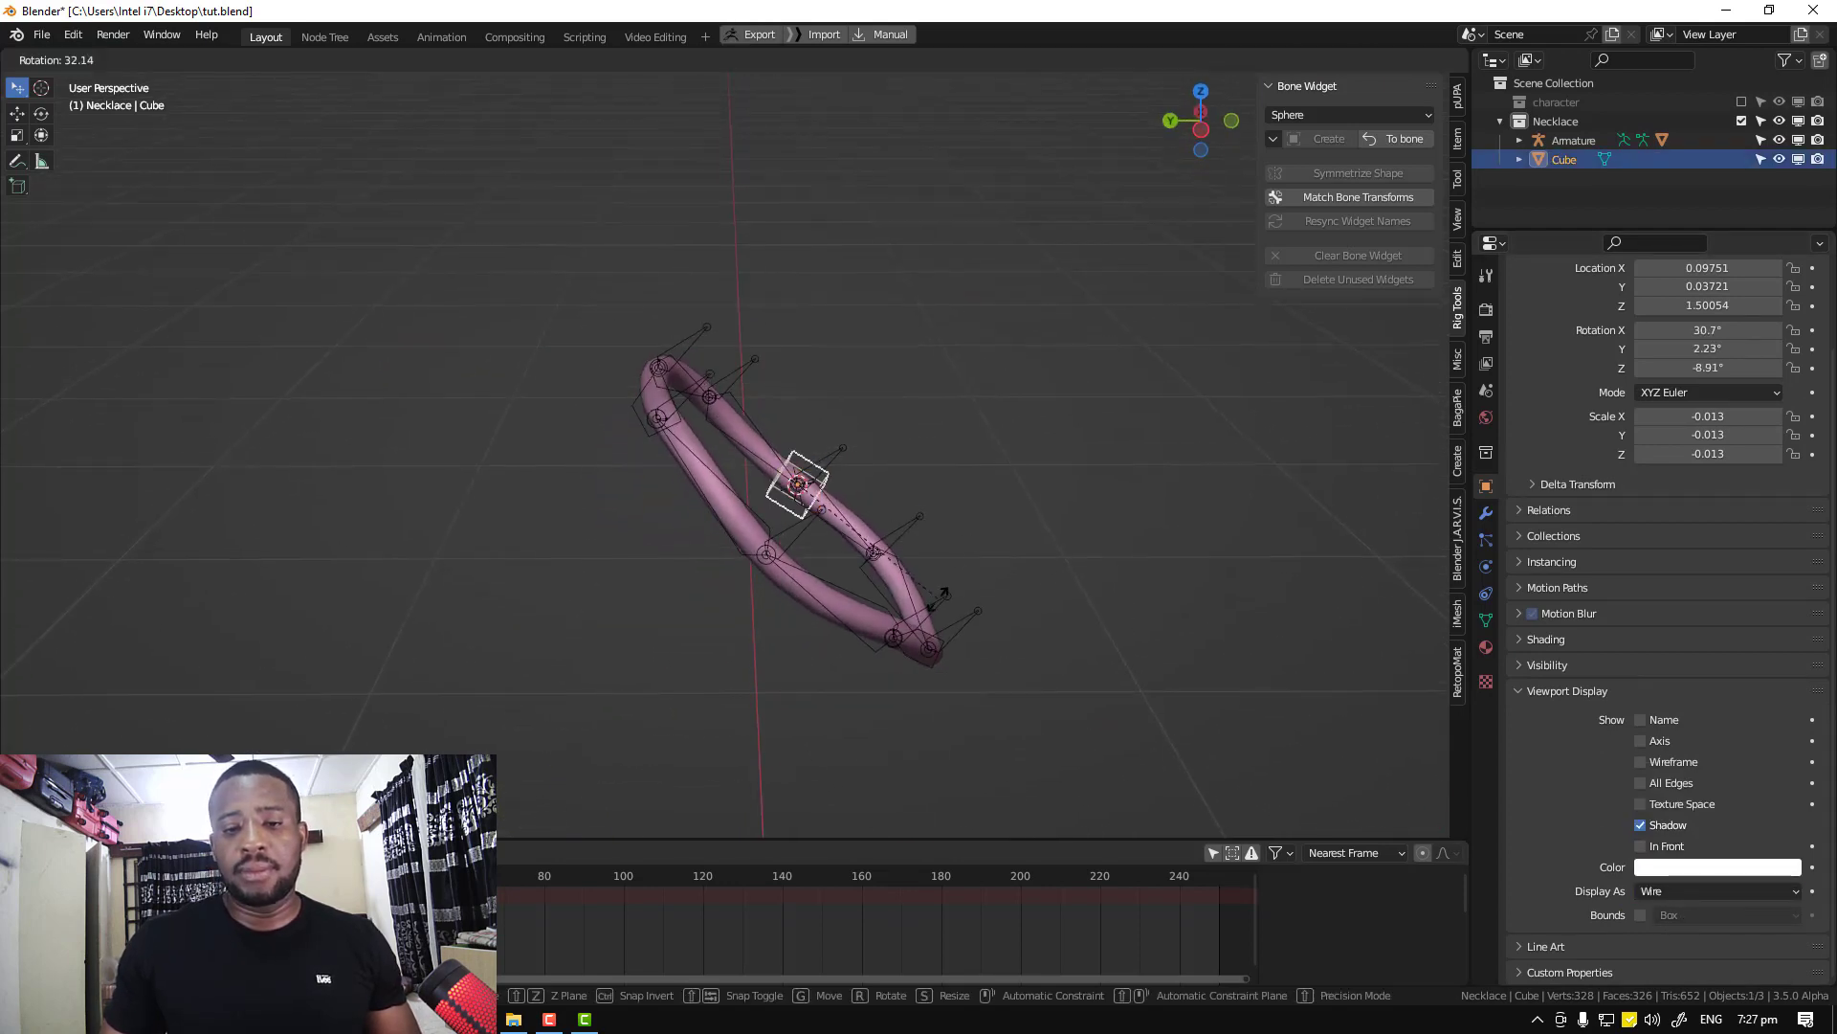
left_click(921, 583)
middle_click_drag(921, 584, 984, 545)
key("ctrl+s")
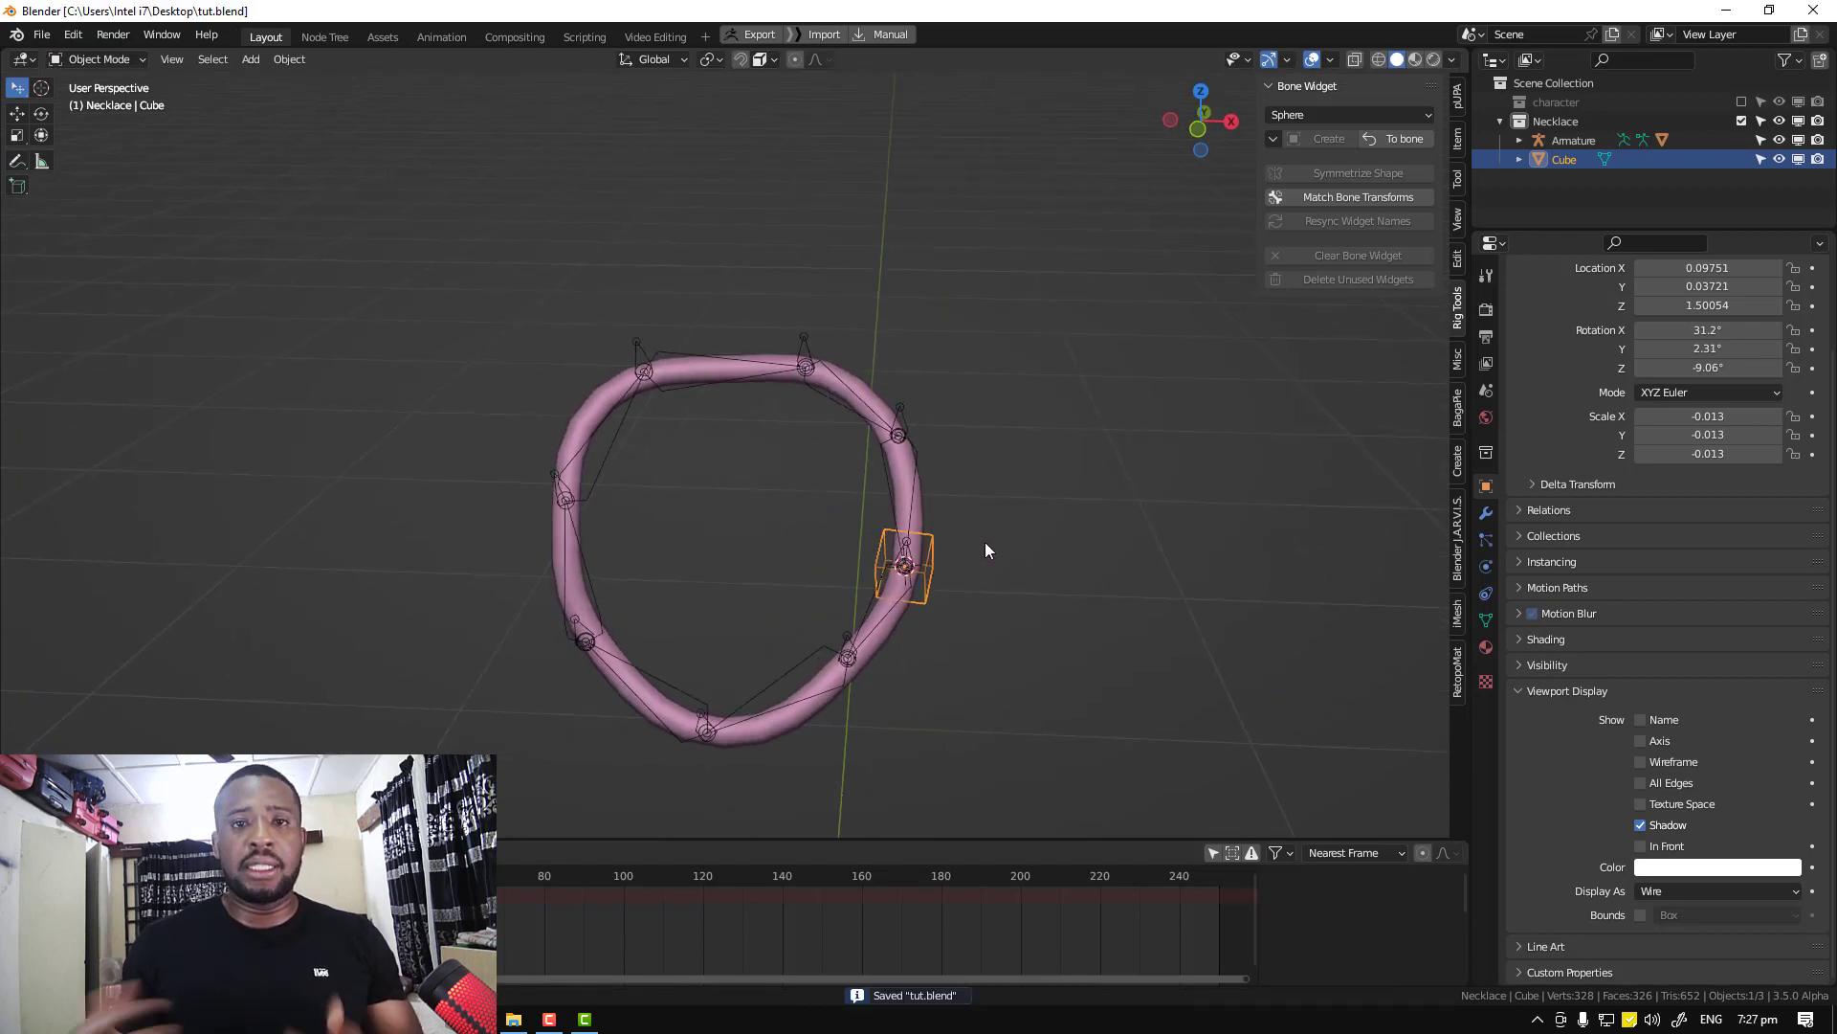
Try duplicating the wire cube toward the neighbouring lower control bone, and delete the copy
key("Tab")
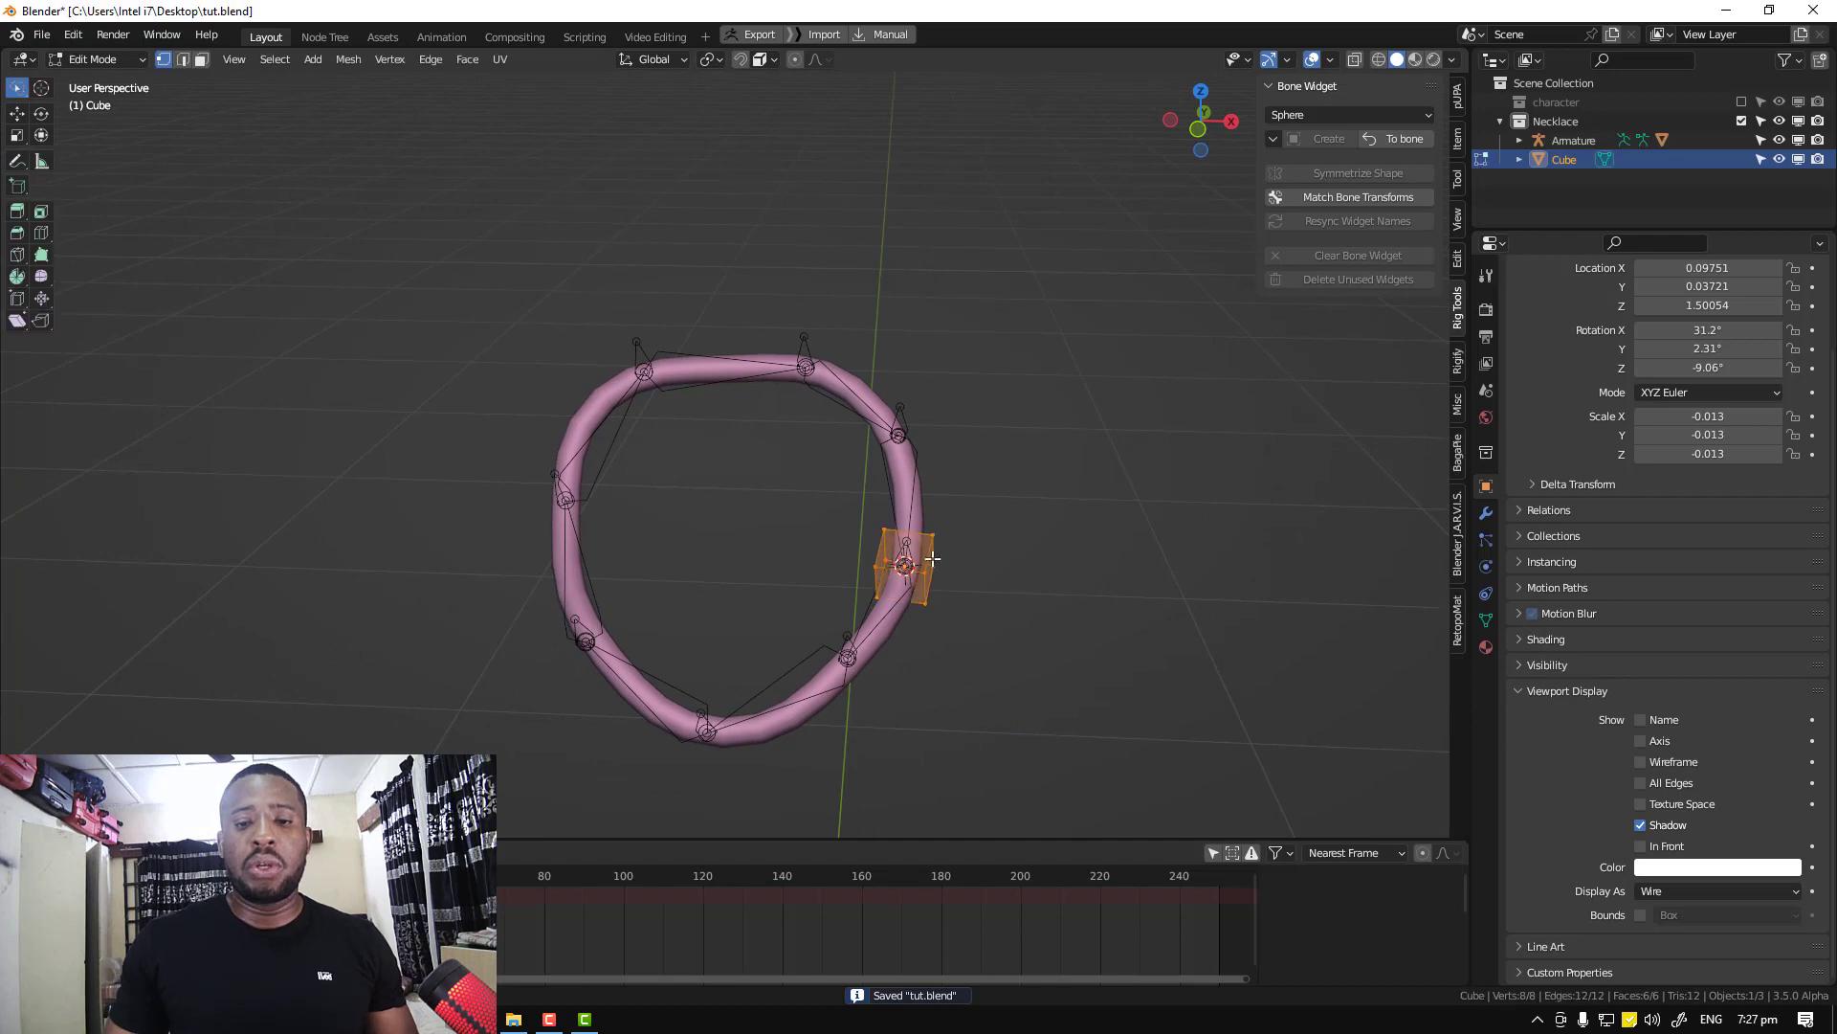
middle_click_drag(936, 586, 1014, 556)
key("Tab")
key("shift+d")
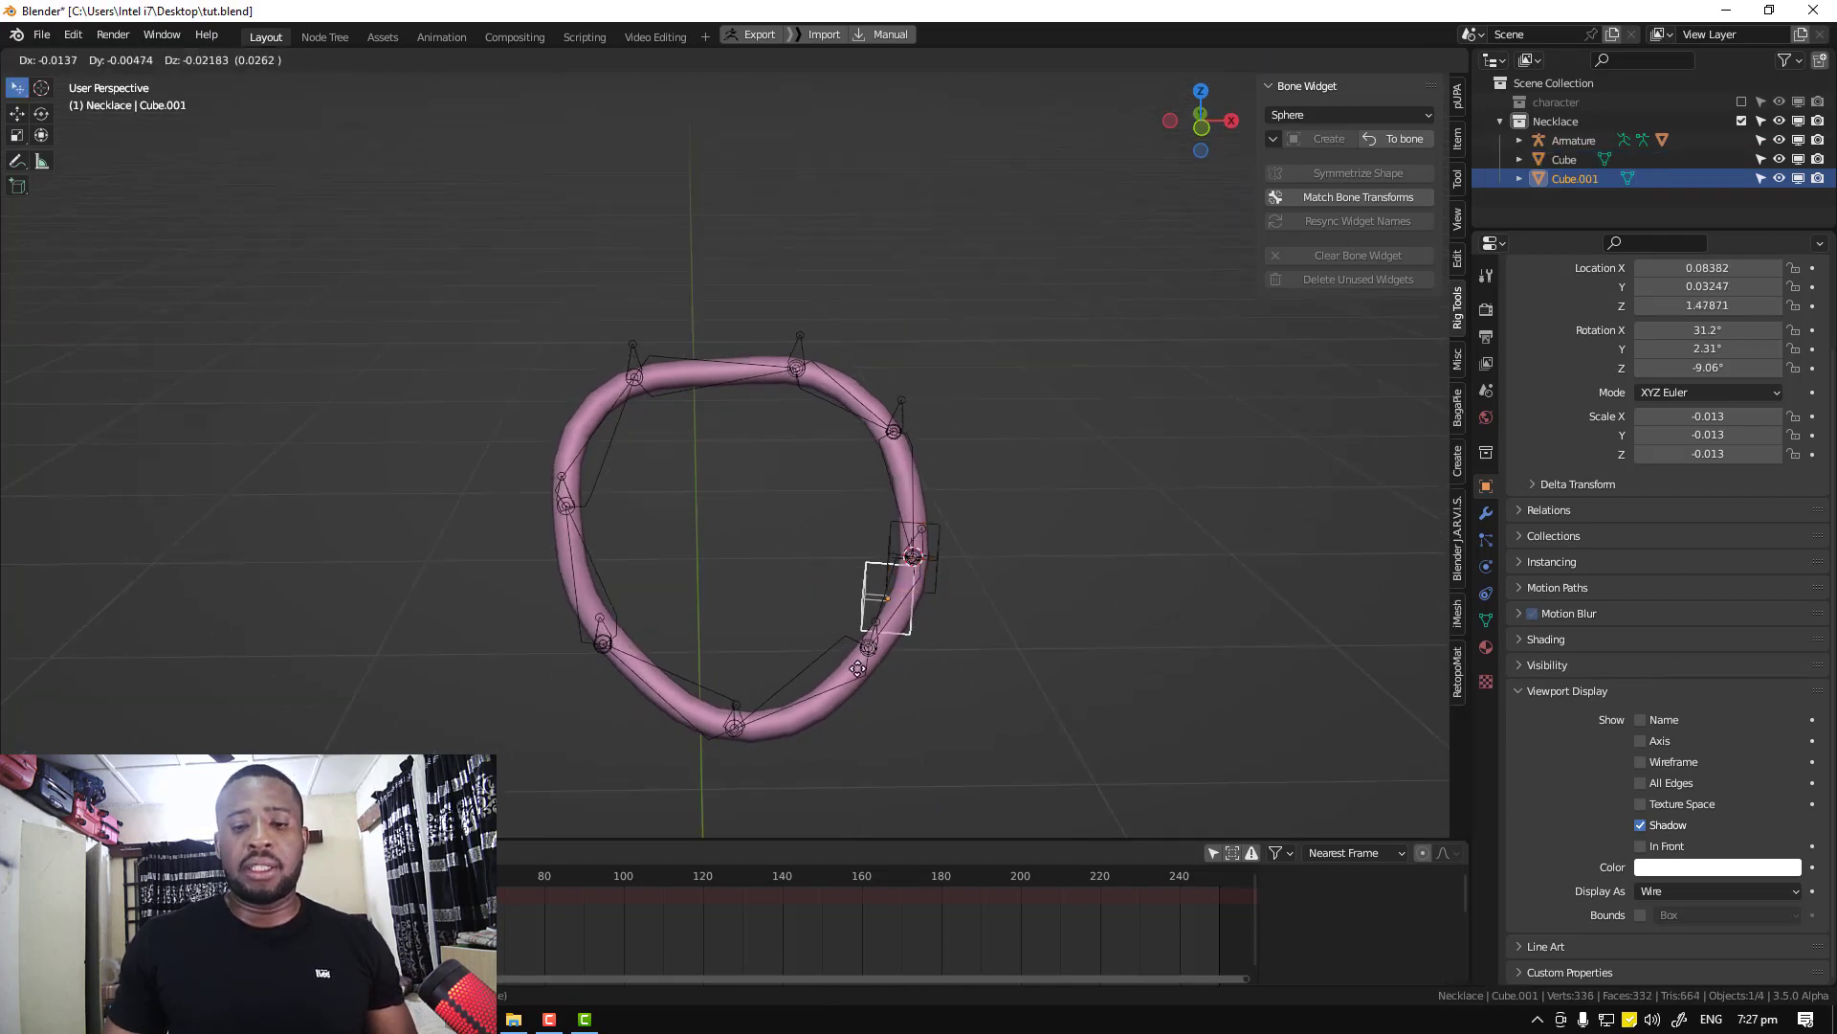
left_click(950, 637)
key("x")
left_click(955, 633)
left_click(928, 566)
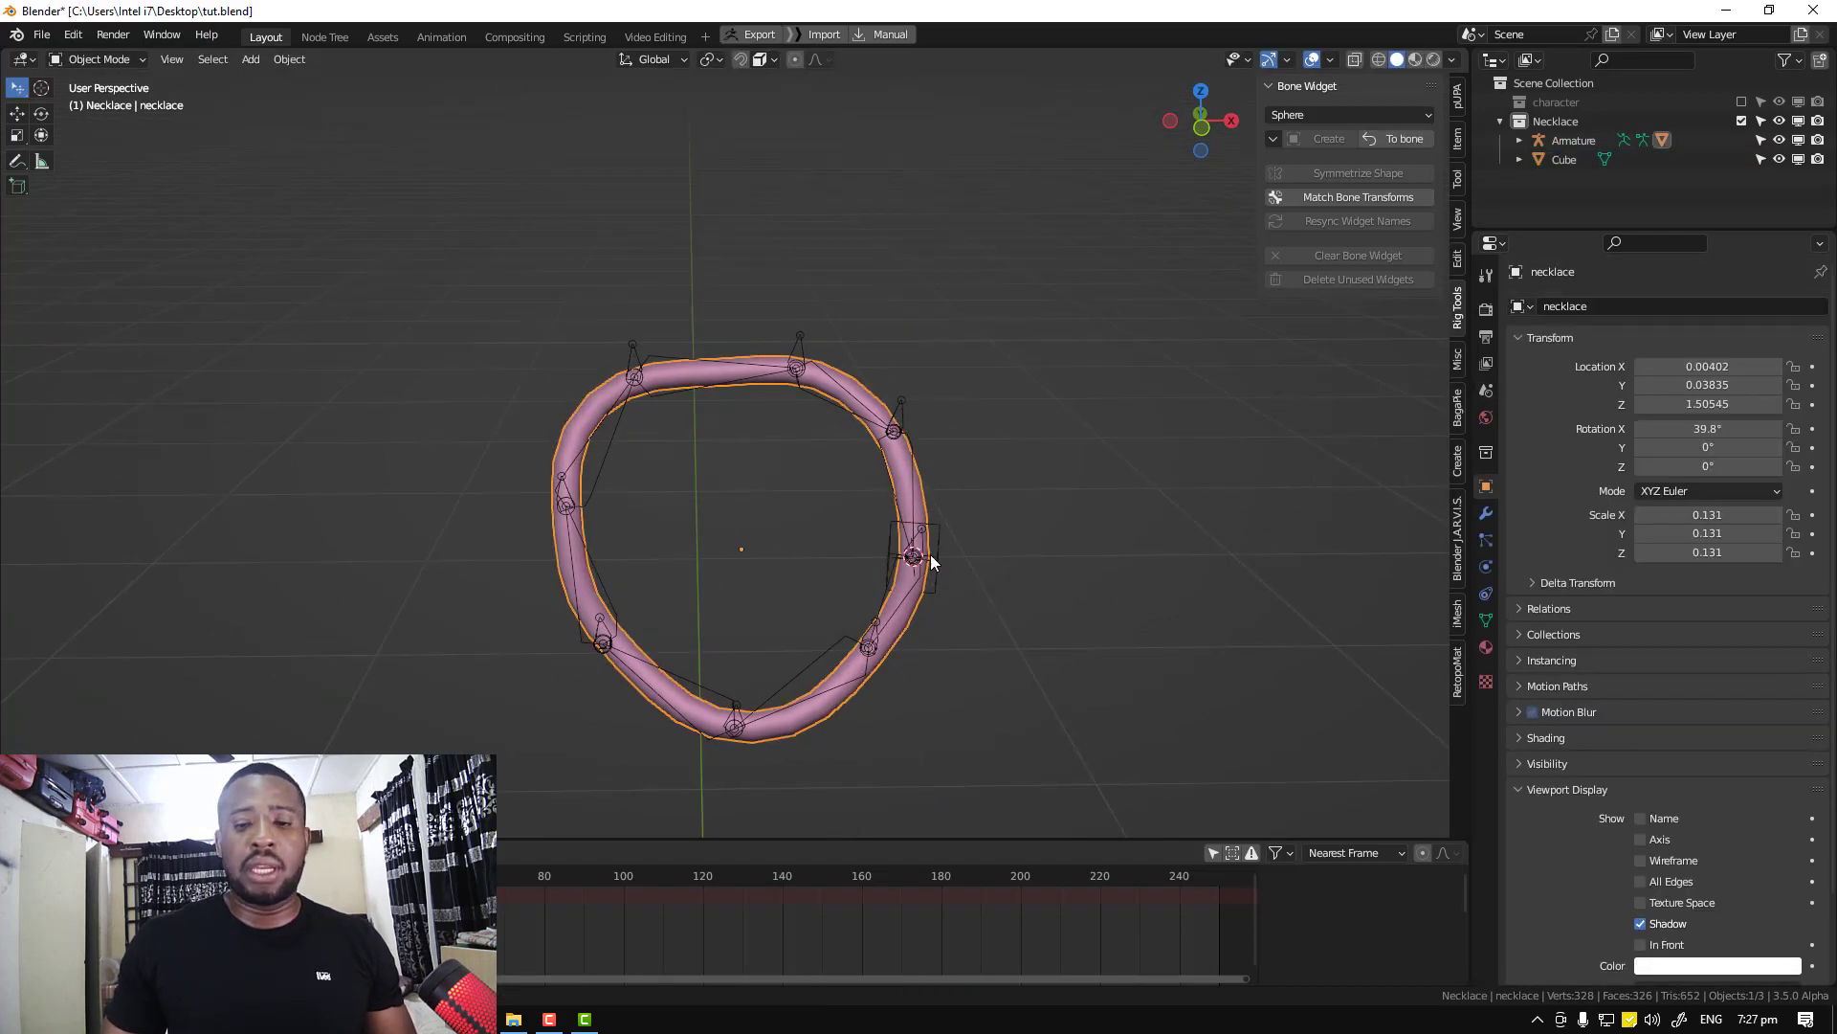
Enter Edit Mode on the Cube and duplicate its mesh beside the upper-right bone joint of the necklace
left_click(95, 60)
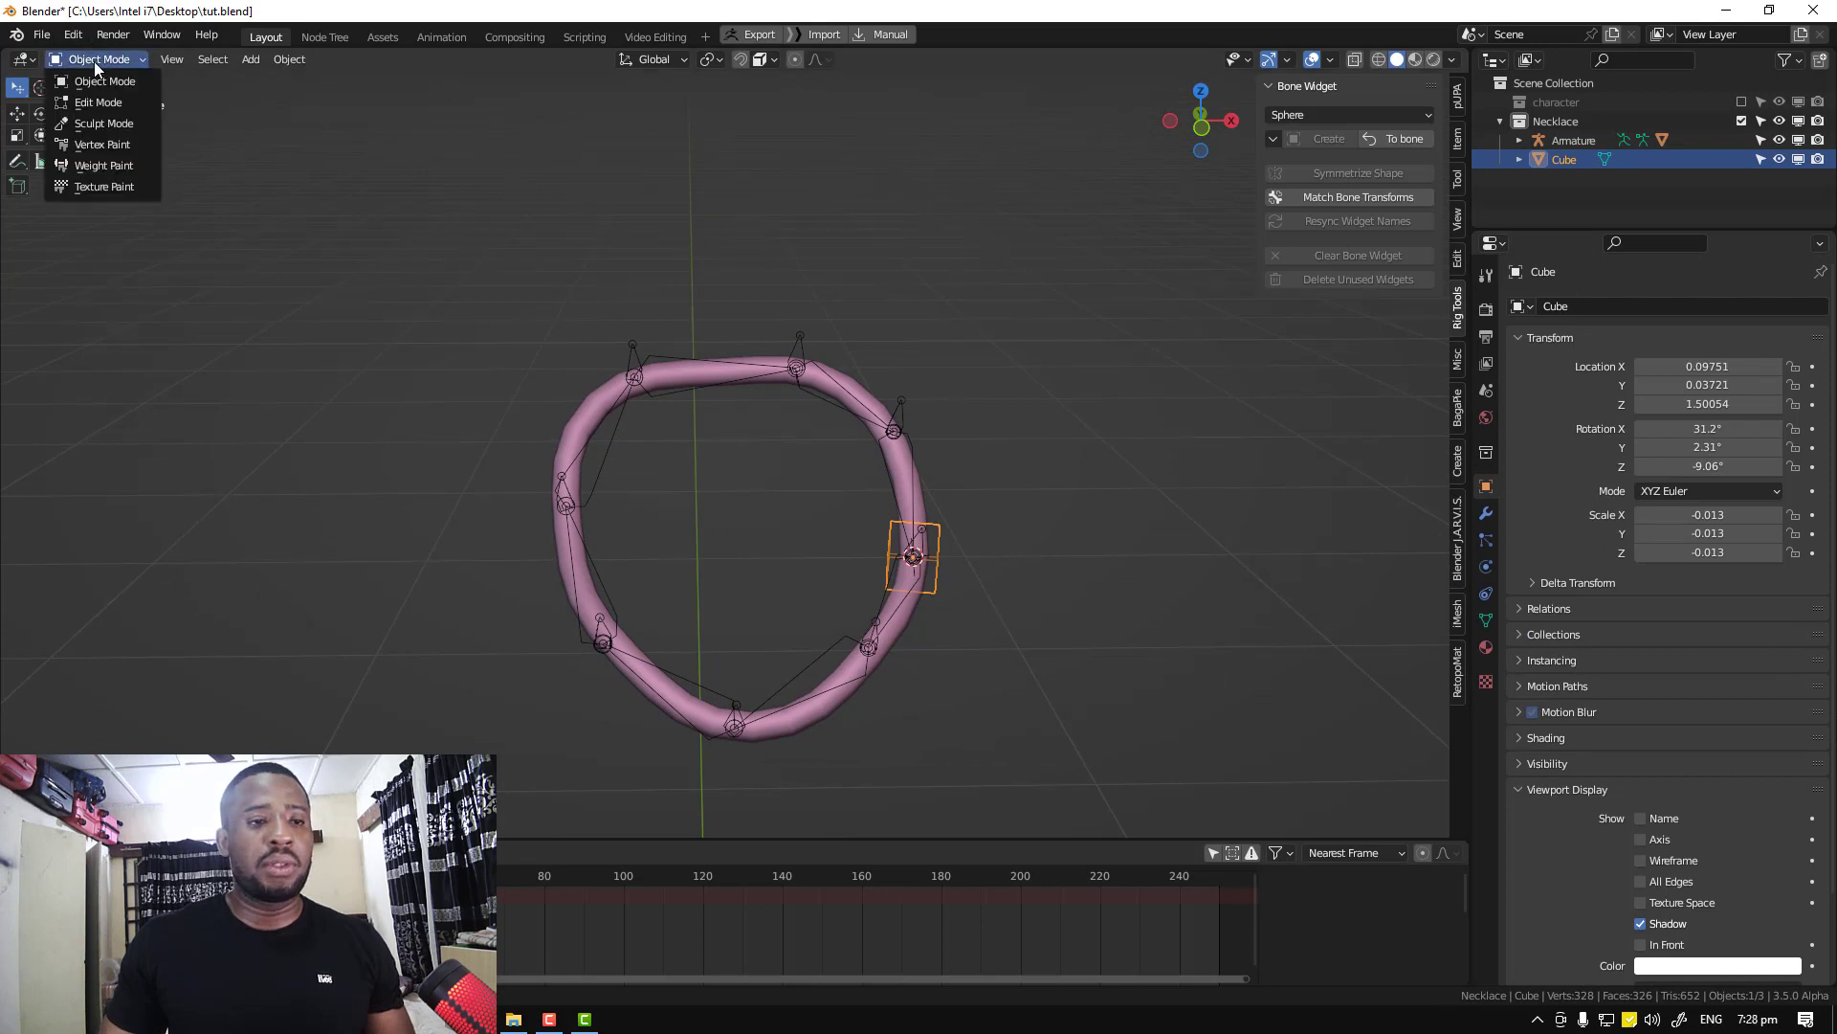
left_click(96, 101)
middle_click_drag(931, 568, 837, 509)
key("shift+d")
left_click(832, 436)
middle_click_drag(833, 436, 983, 510)
scroll(984, 510, "up", 2)
Enable Volume snapping and move the duplicated cube onto the centre of the upper-right bone joint
left_click(757, 61)
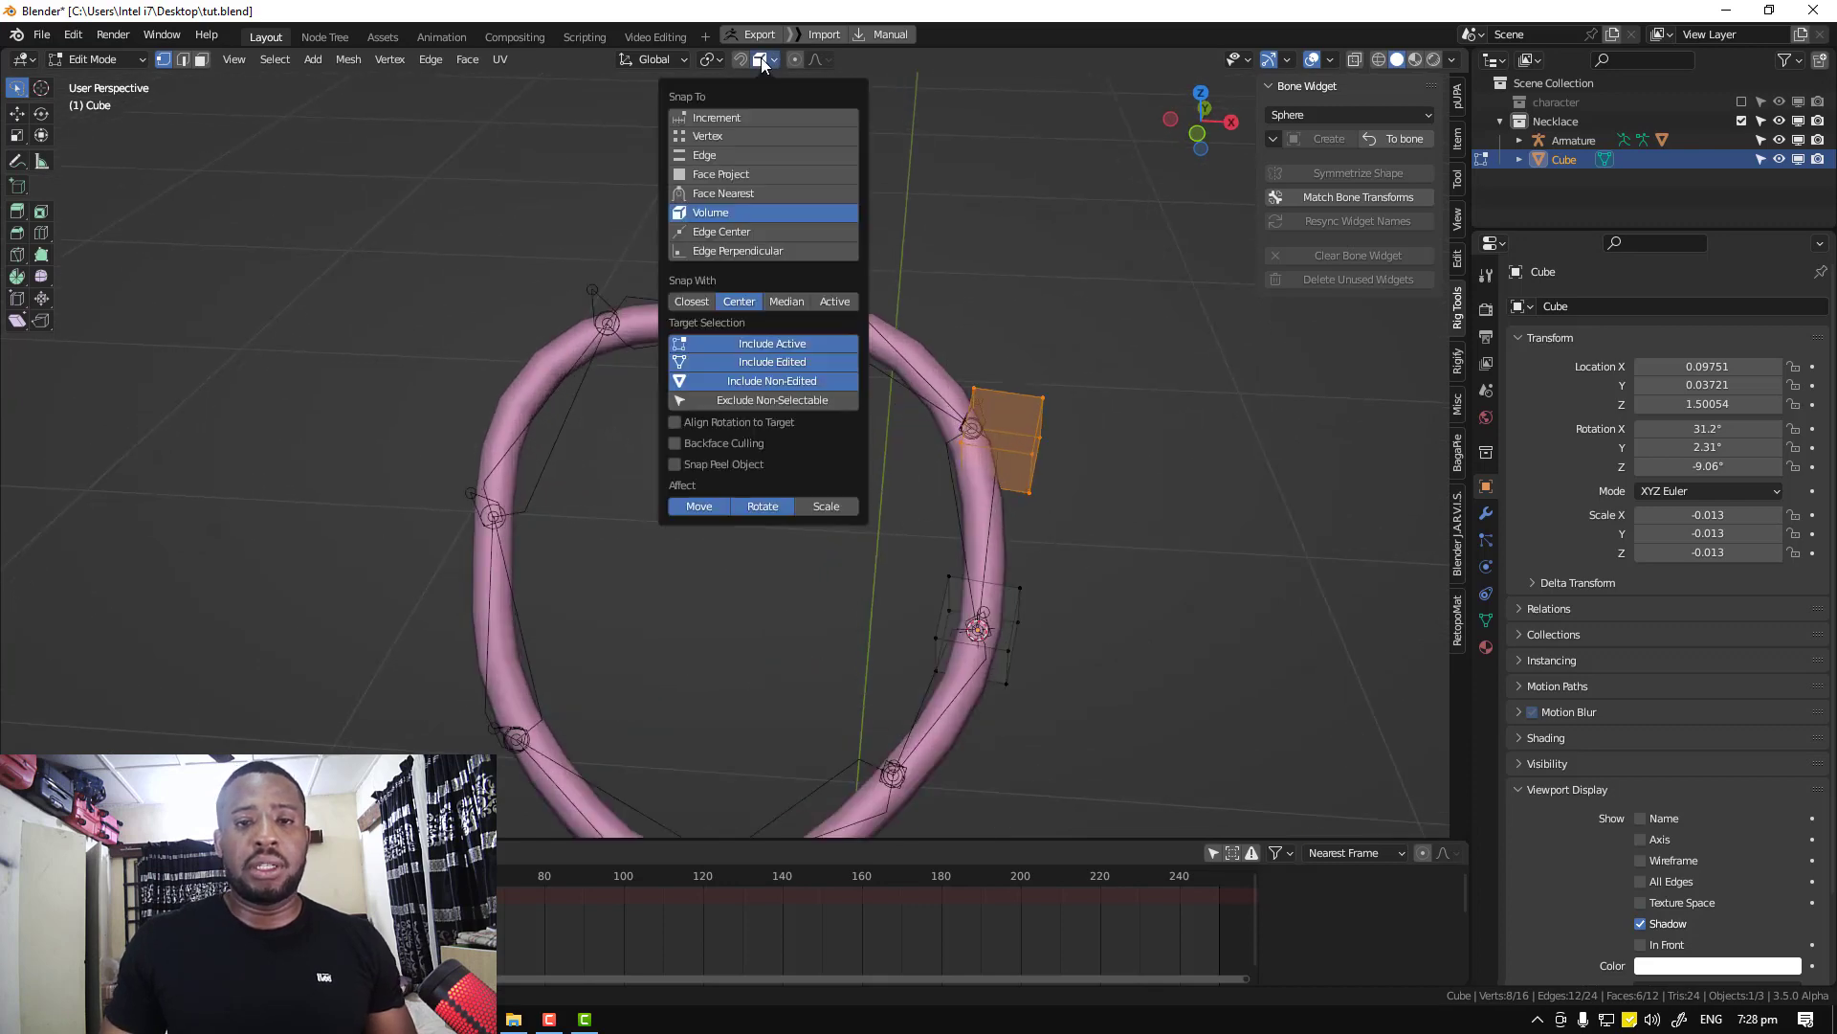
key("shift+Tab")
middle_click_drag(975, 389, 973, 404)
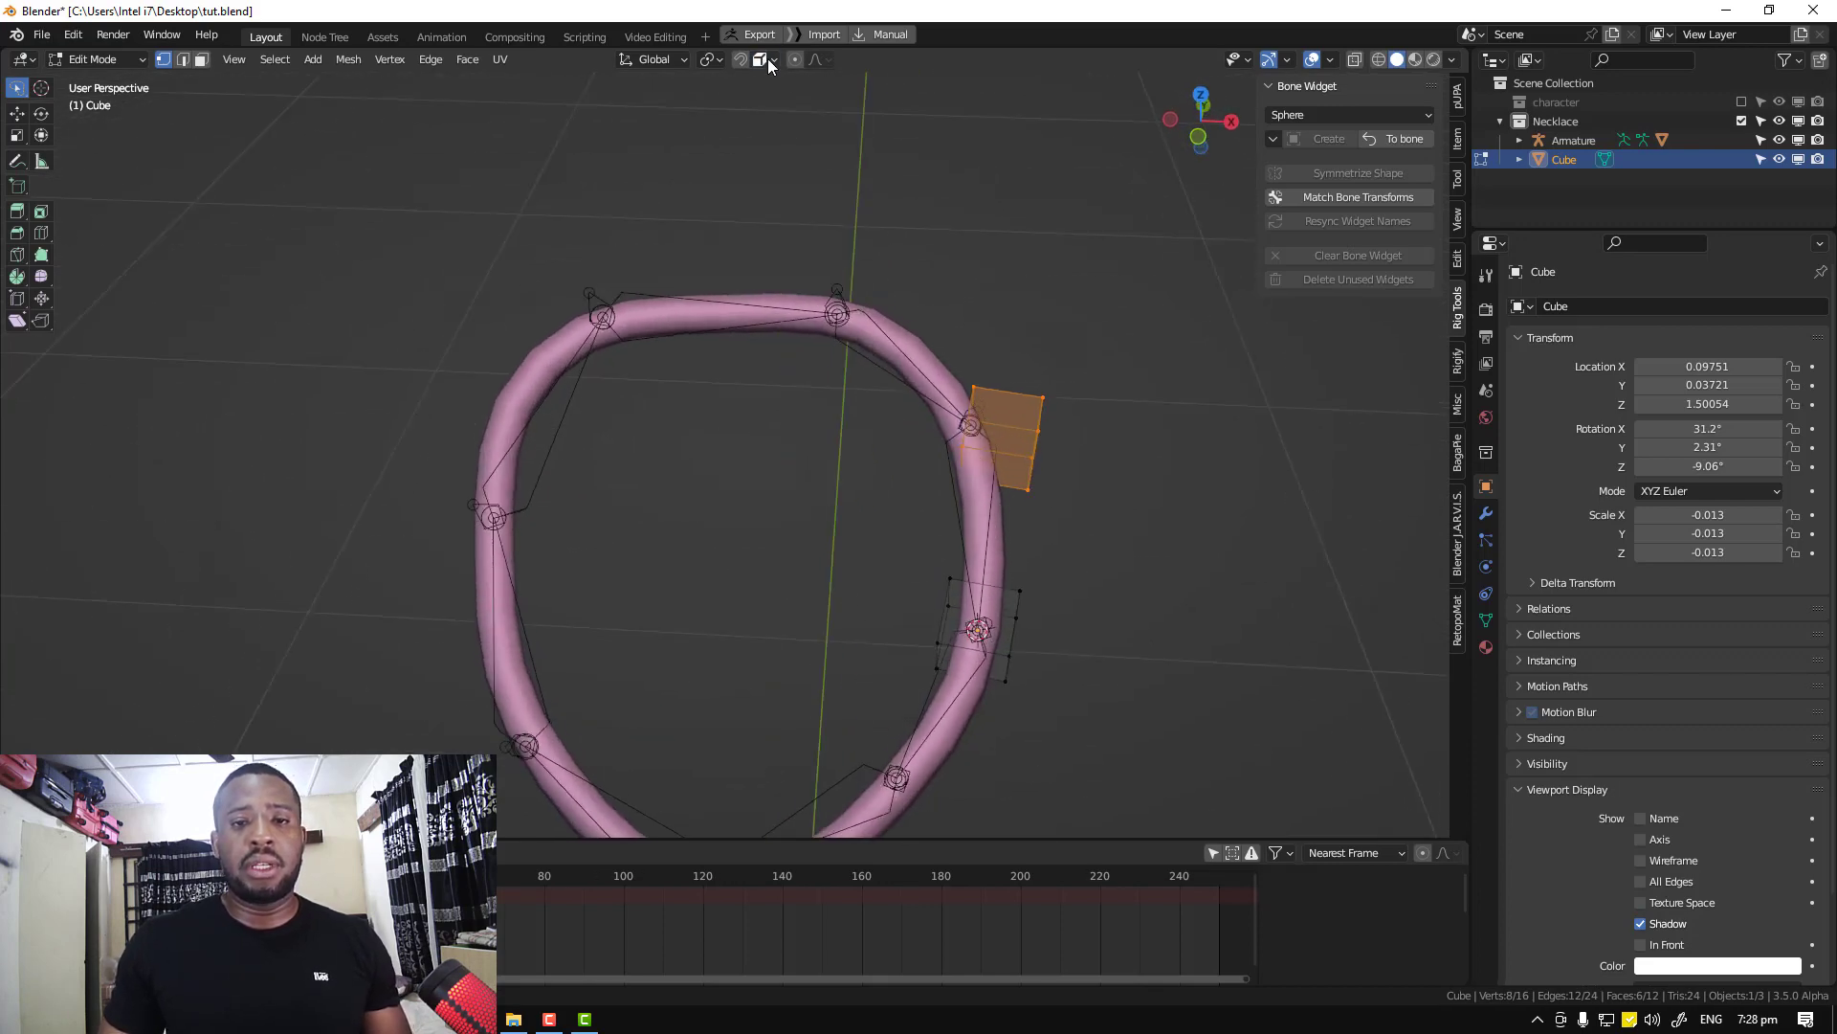
left_click(743, 62)
key("g")
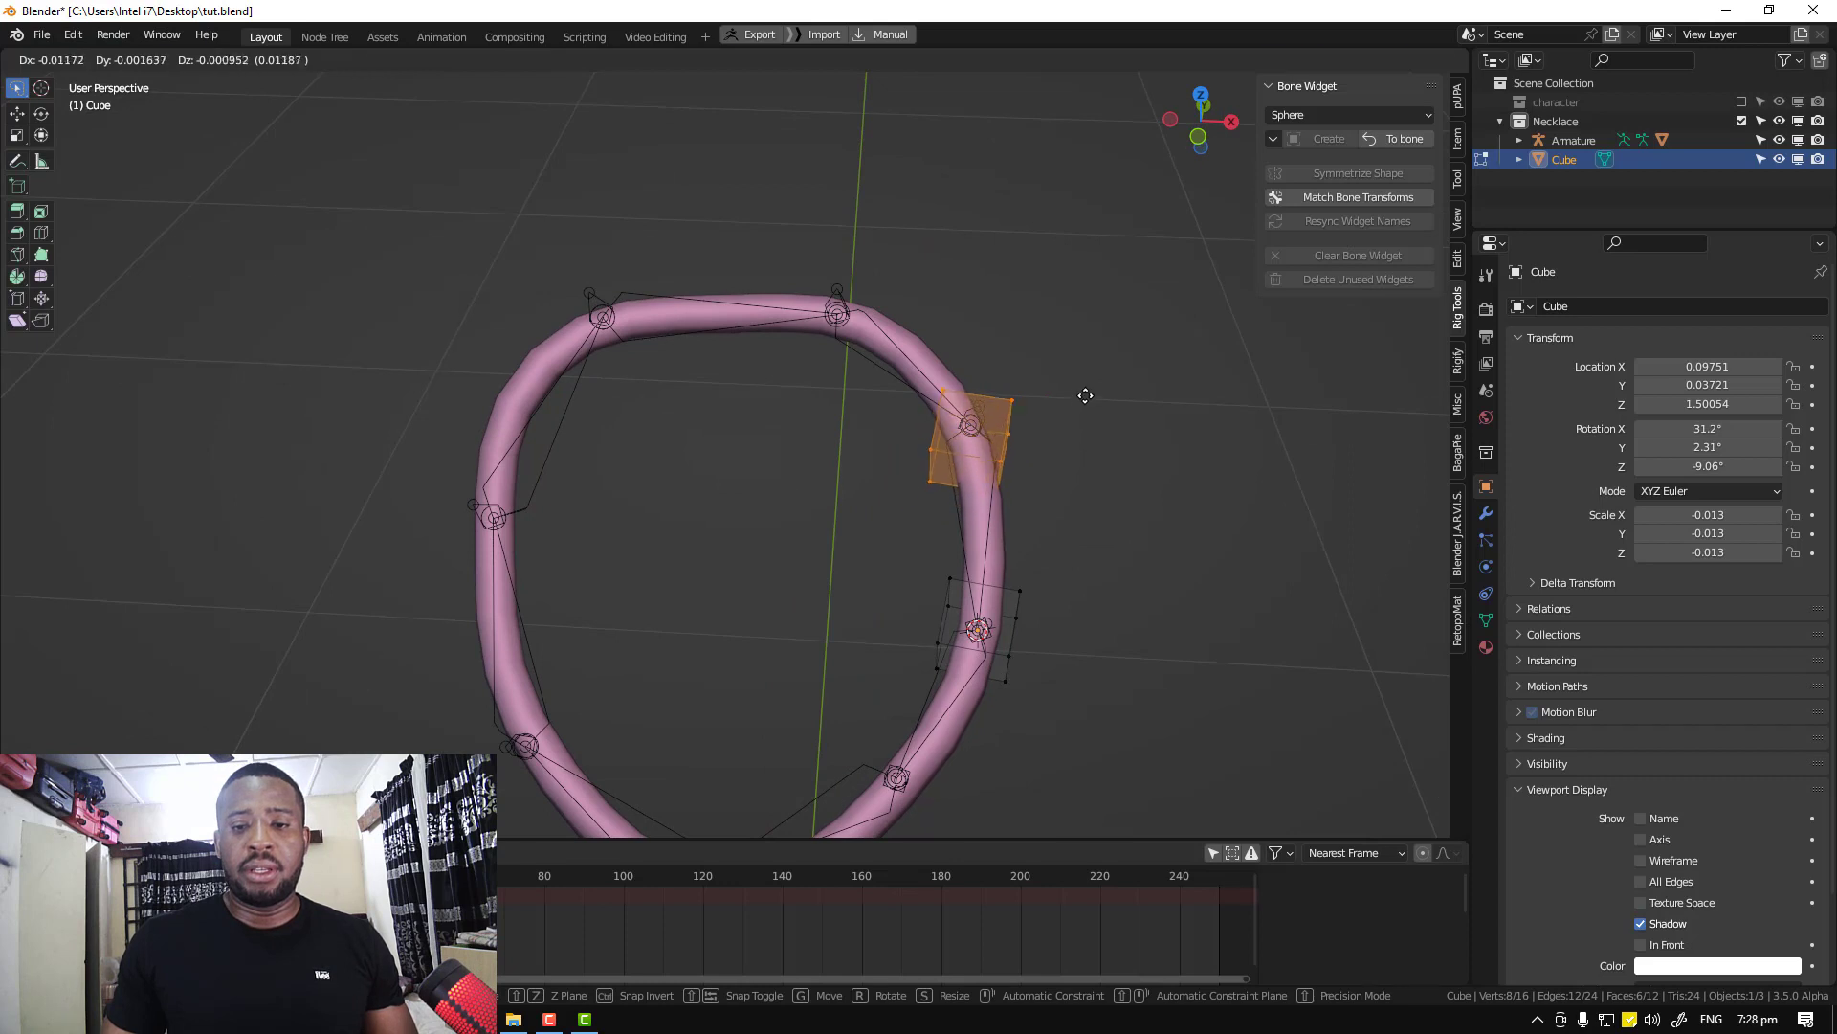
left_click(975, 427)
middle_click_drag(975, 428, 957, 443)
Duplicate the cube onto the two joints along the necklace's far edge and the joint on its left side
key("shift+d")
left_click(842, 316)
key("shift+d")
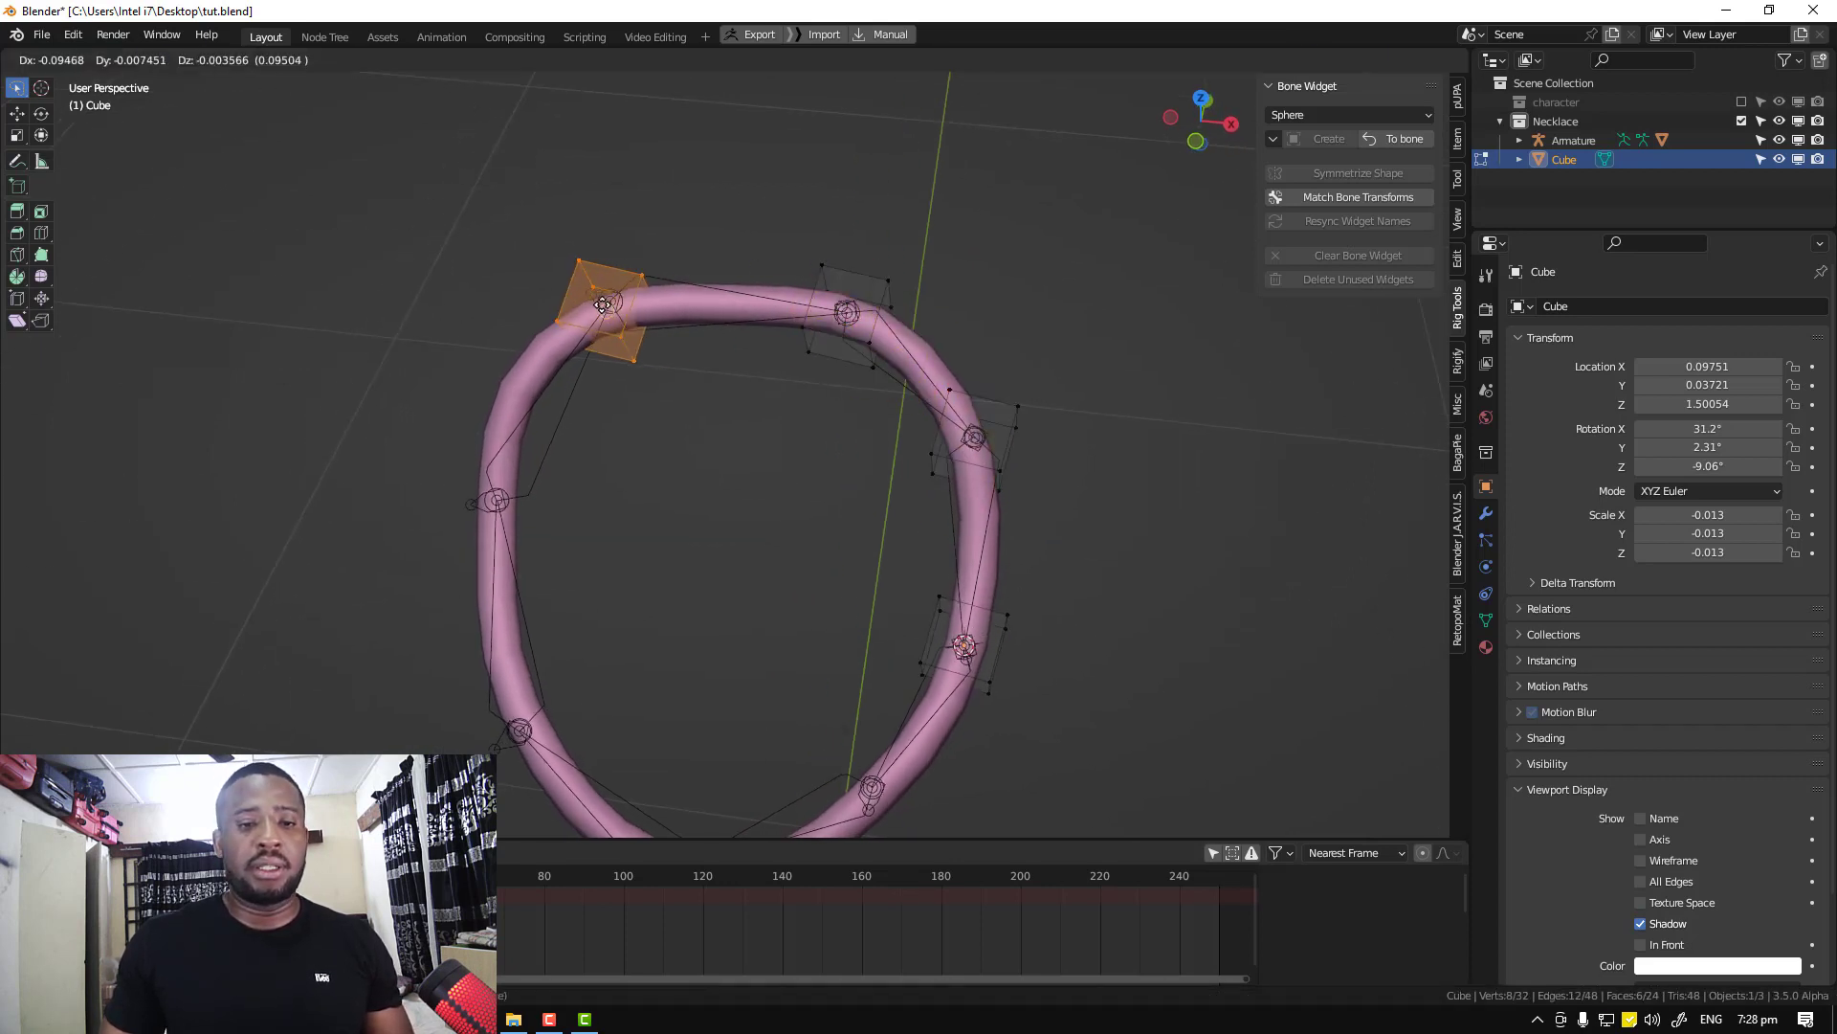
left_click(604, 311)
key("shift+d")
left_click(500, 499)
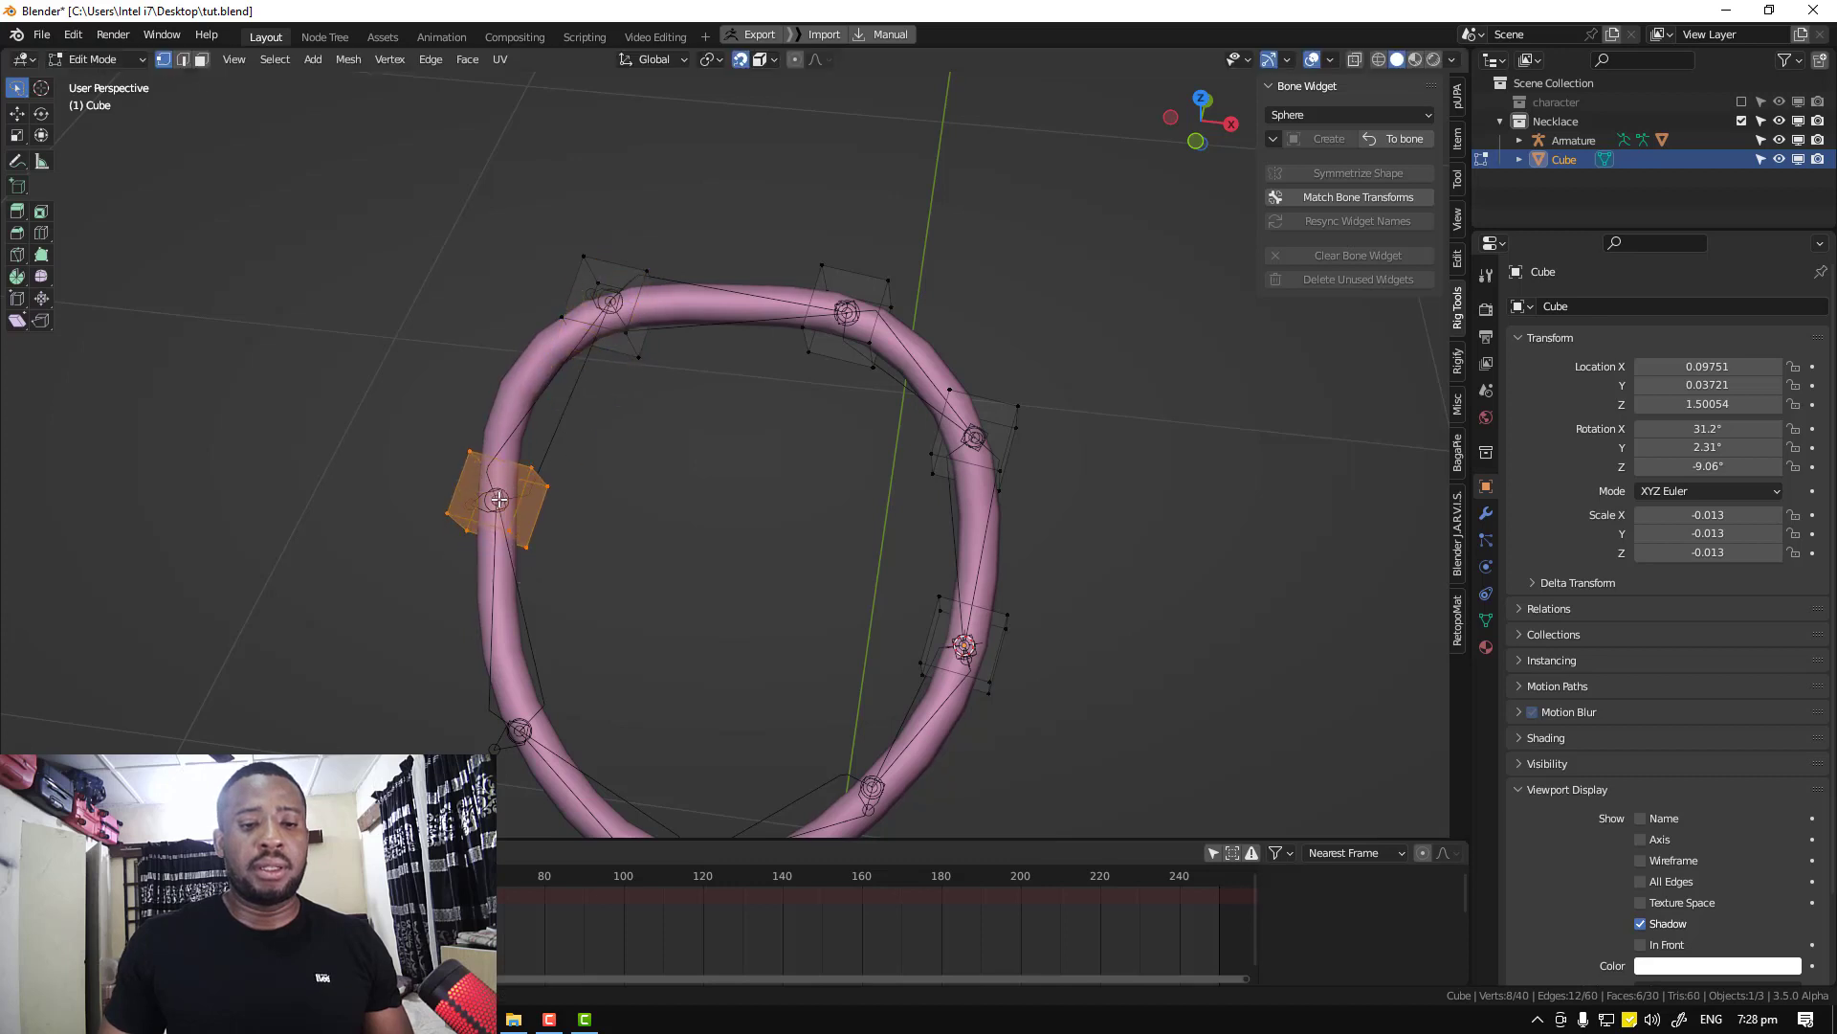
Duplicate the cube onto the lower-left, bottom and lower-right necklace joints, clear the selection and return to Object Mode
middle_click_drag(569, 548, 652, 382, "shift")
key("shift+d")
left_click(620, 561)
key("shift+d")
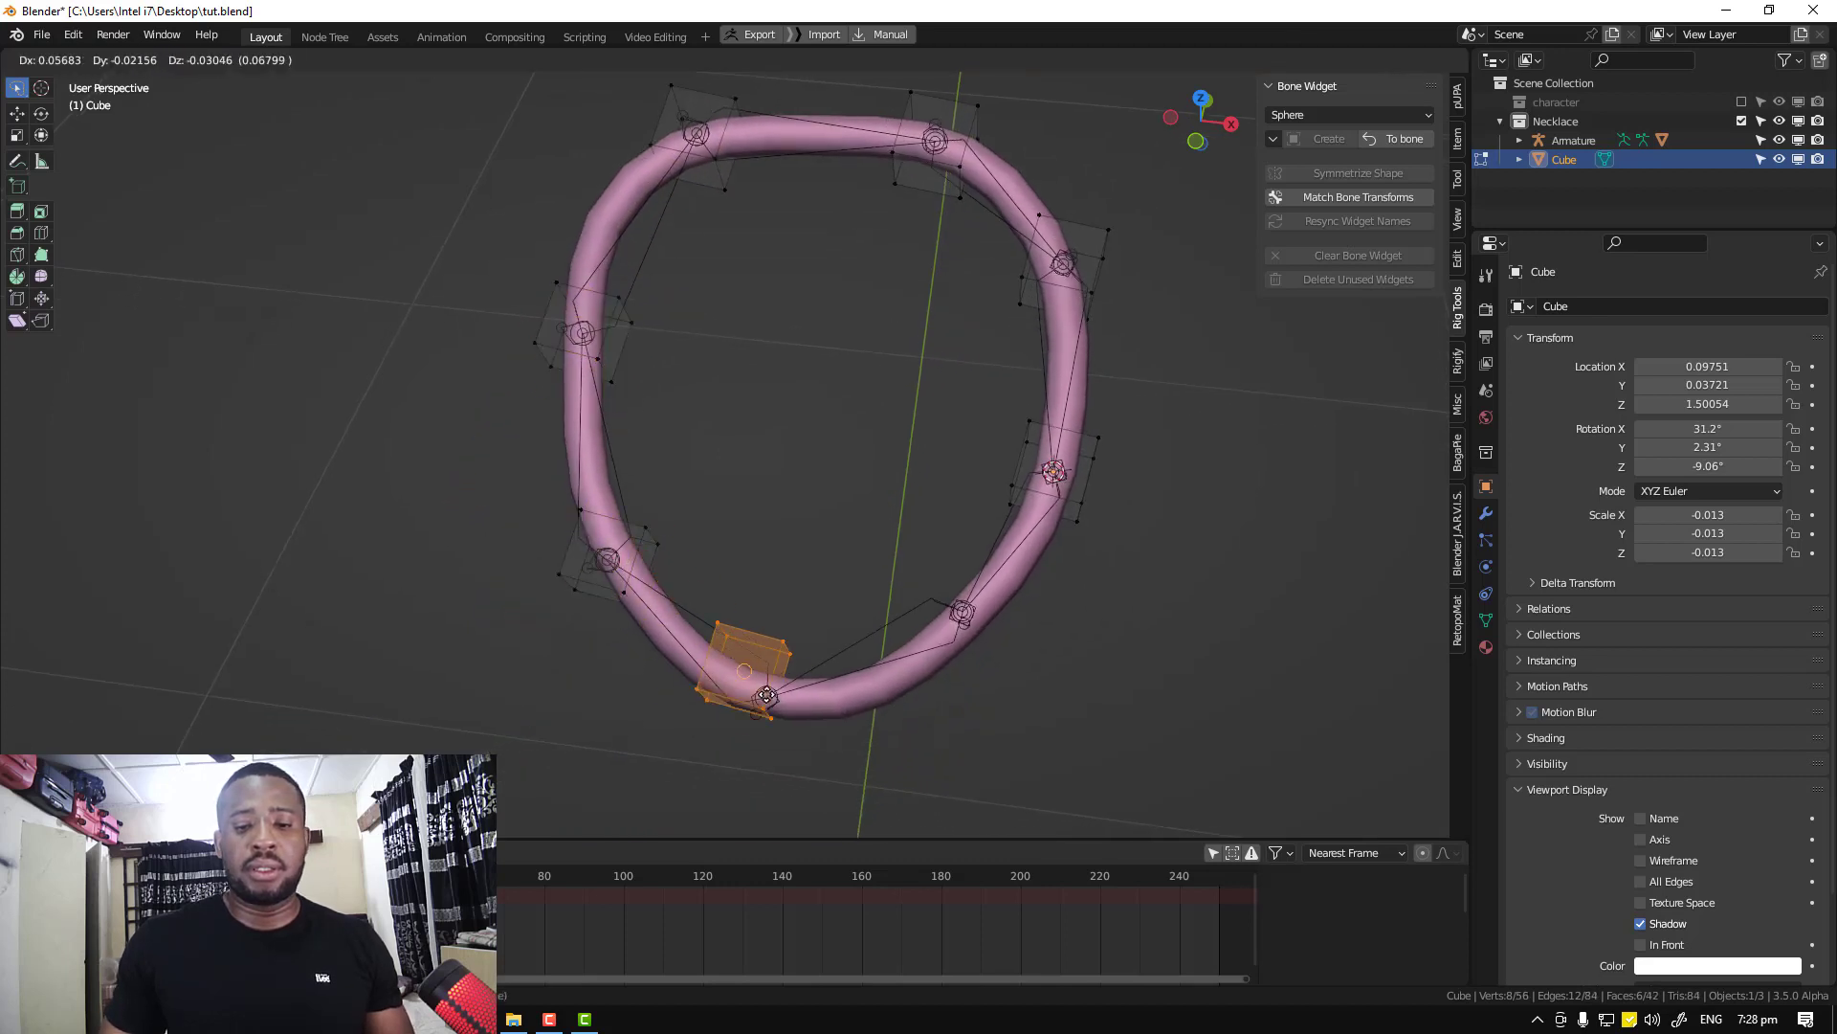
left_click(795, 687)
key("shift+d")
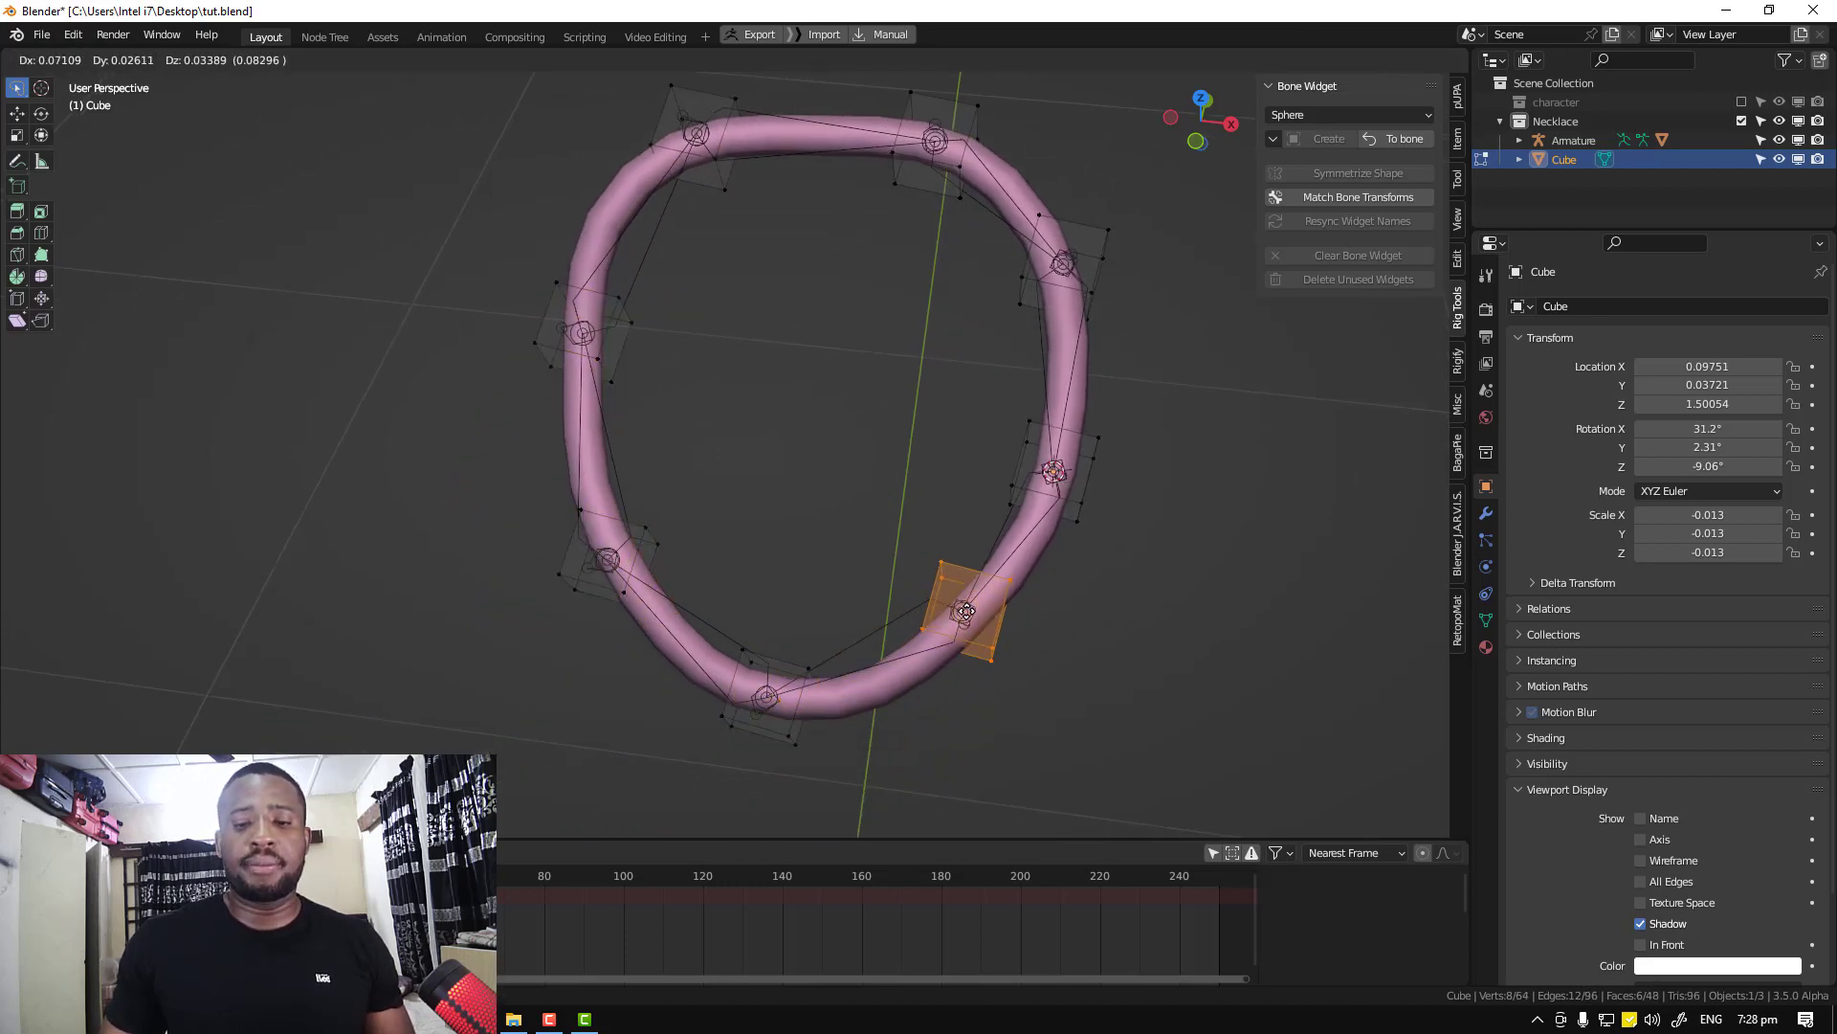
left_click(957, 613)
middle_click_drag(957, 612, 1029, 611)
key("alt+a")
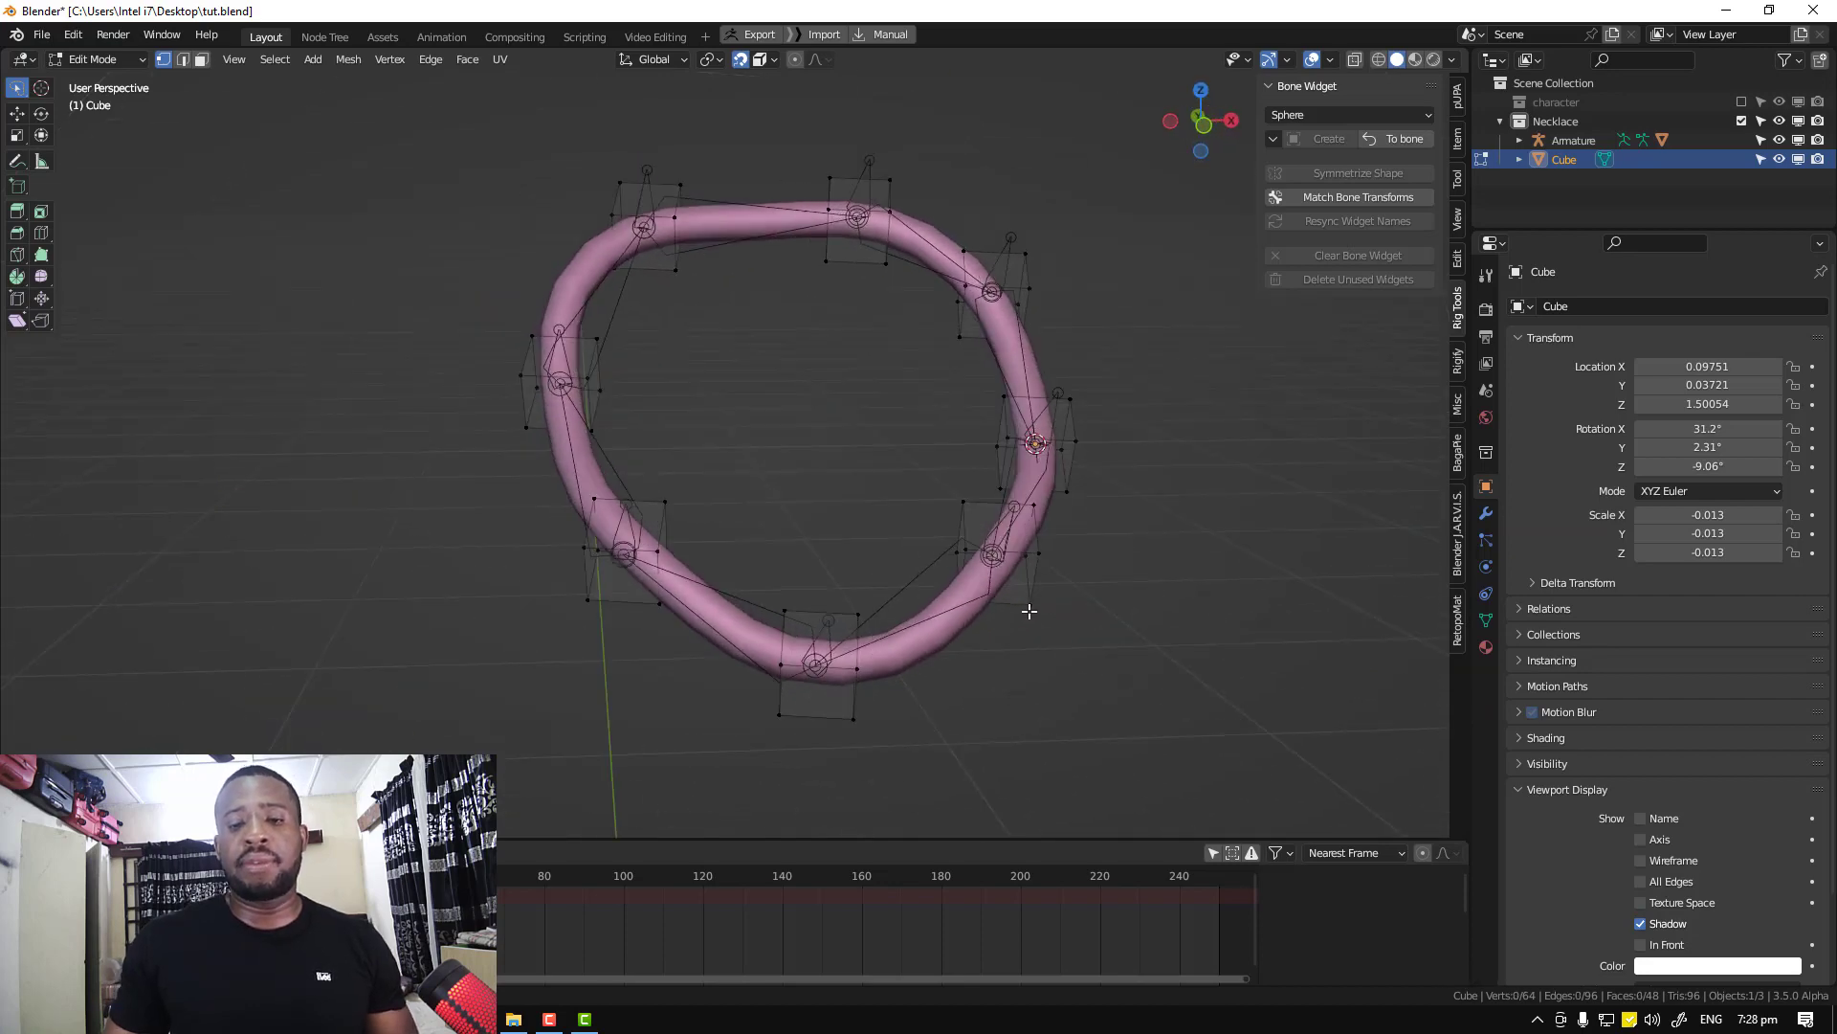
middle_click_drag(1000, 494, 903, 415)
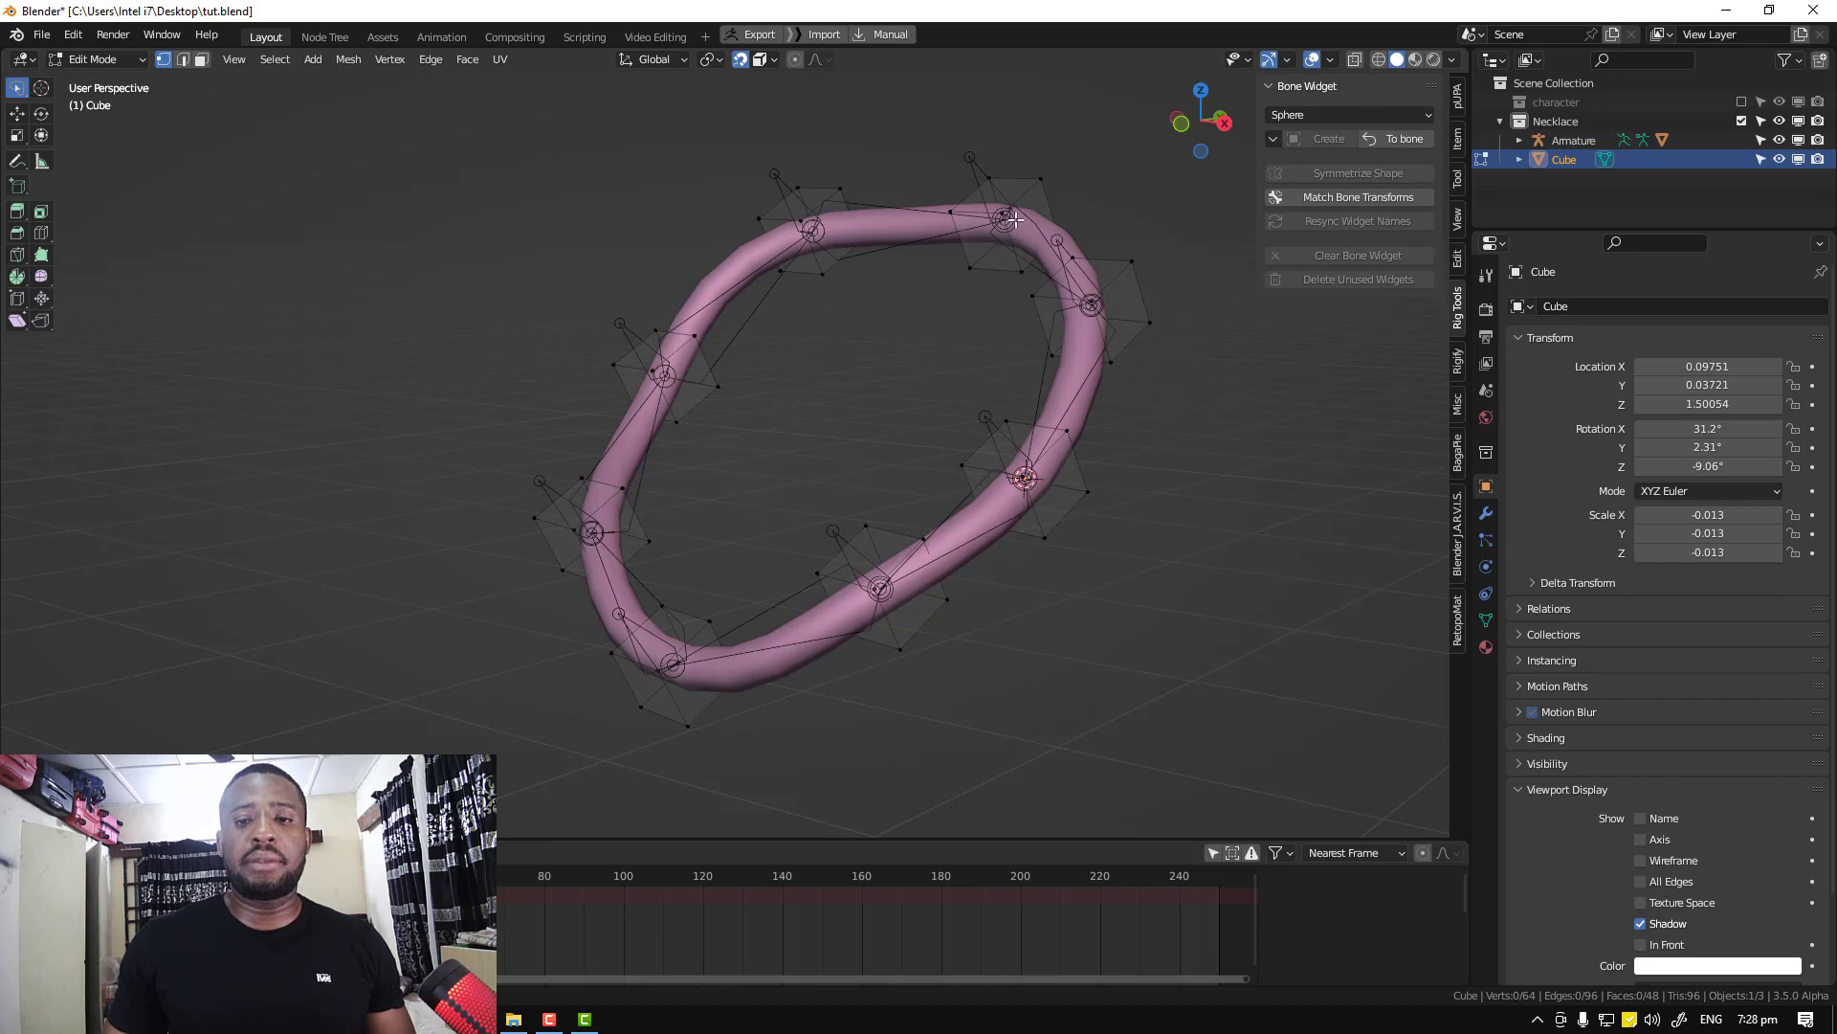
key("Tab")
Compare the joint cubes with the armature's upright bones in Pose Mode and check the Cube's vertex groups
left_click(978, 176)
key("ctrl+Tab")
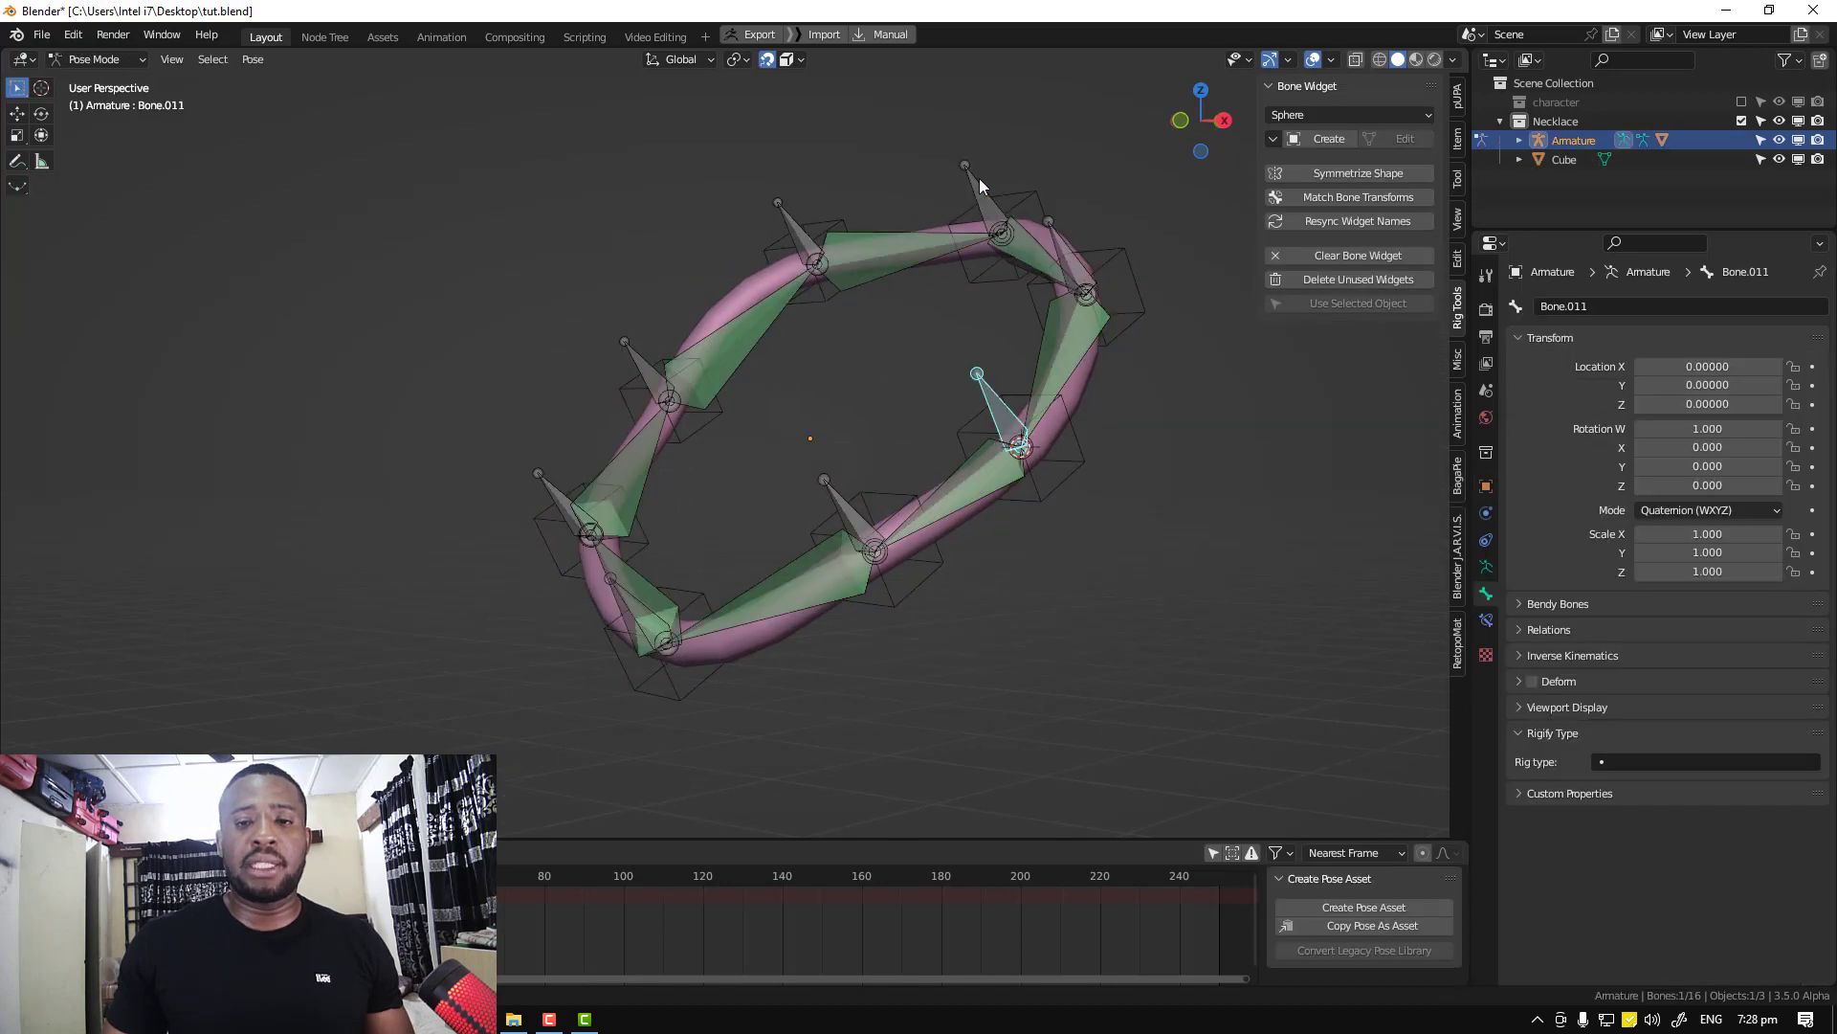
middle_click_drag(1007, 244, 1086, 268)
key("ctrl+Tab")
left_click(950, 178)
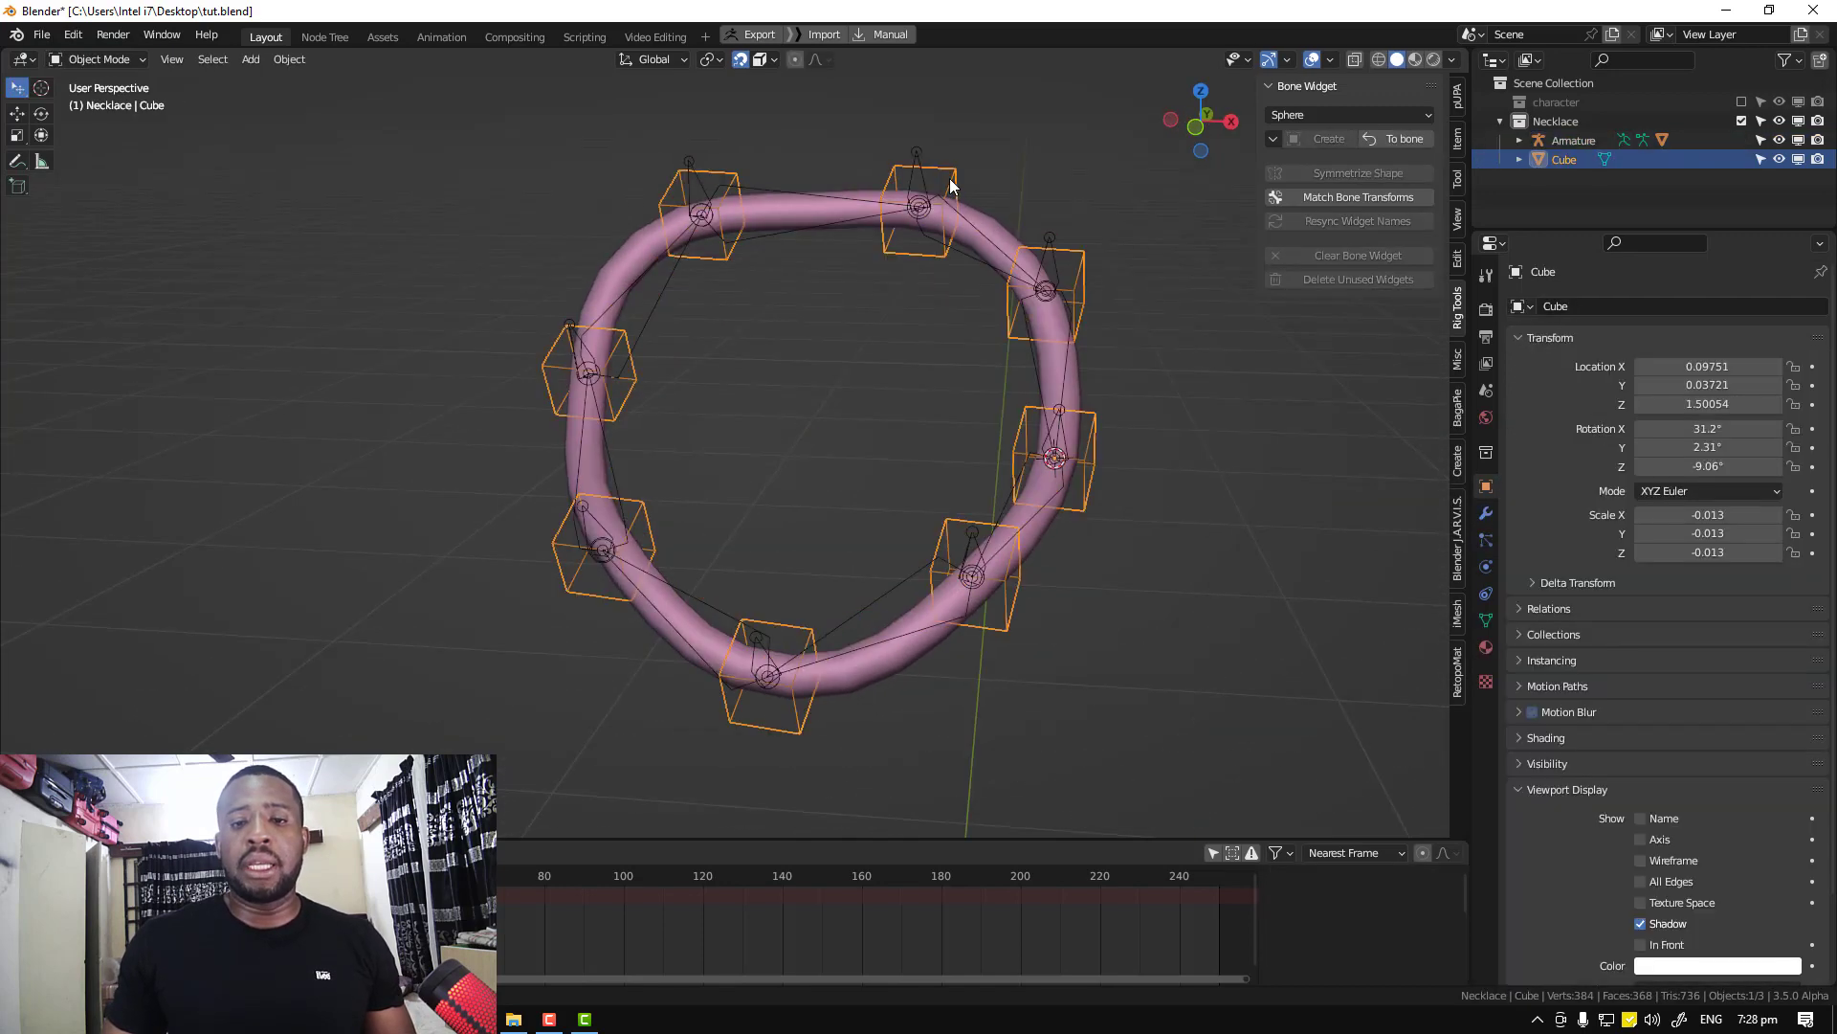
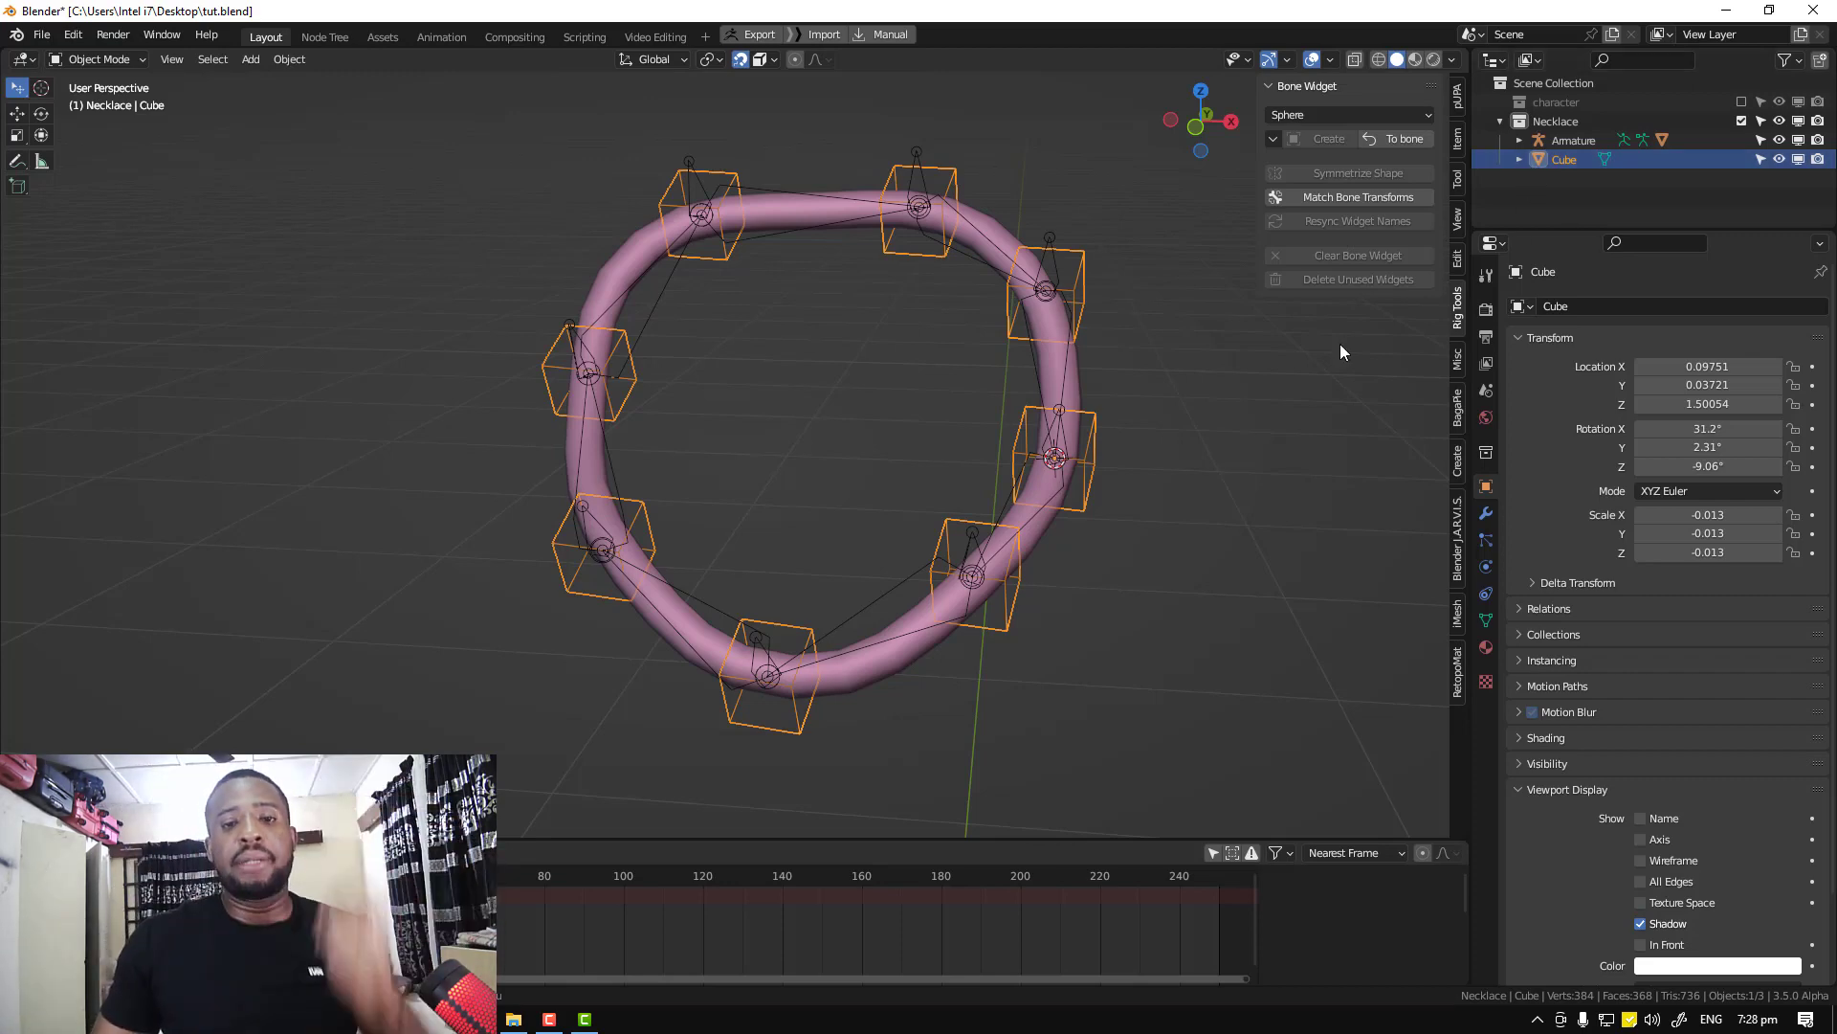
middle_click_drag(640, 419, 728, 408)
left_click(711, 166)
key("ctrl+Tab")
left_click(720, 176)
key("alt+a")
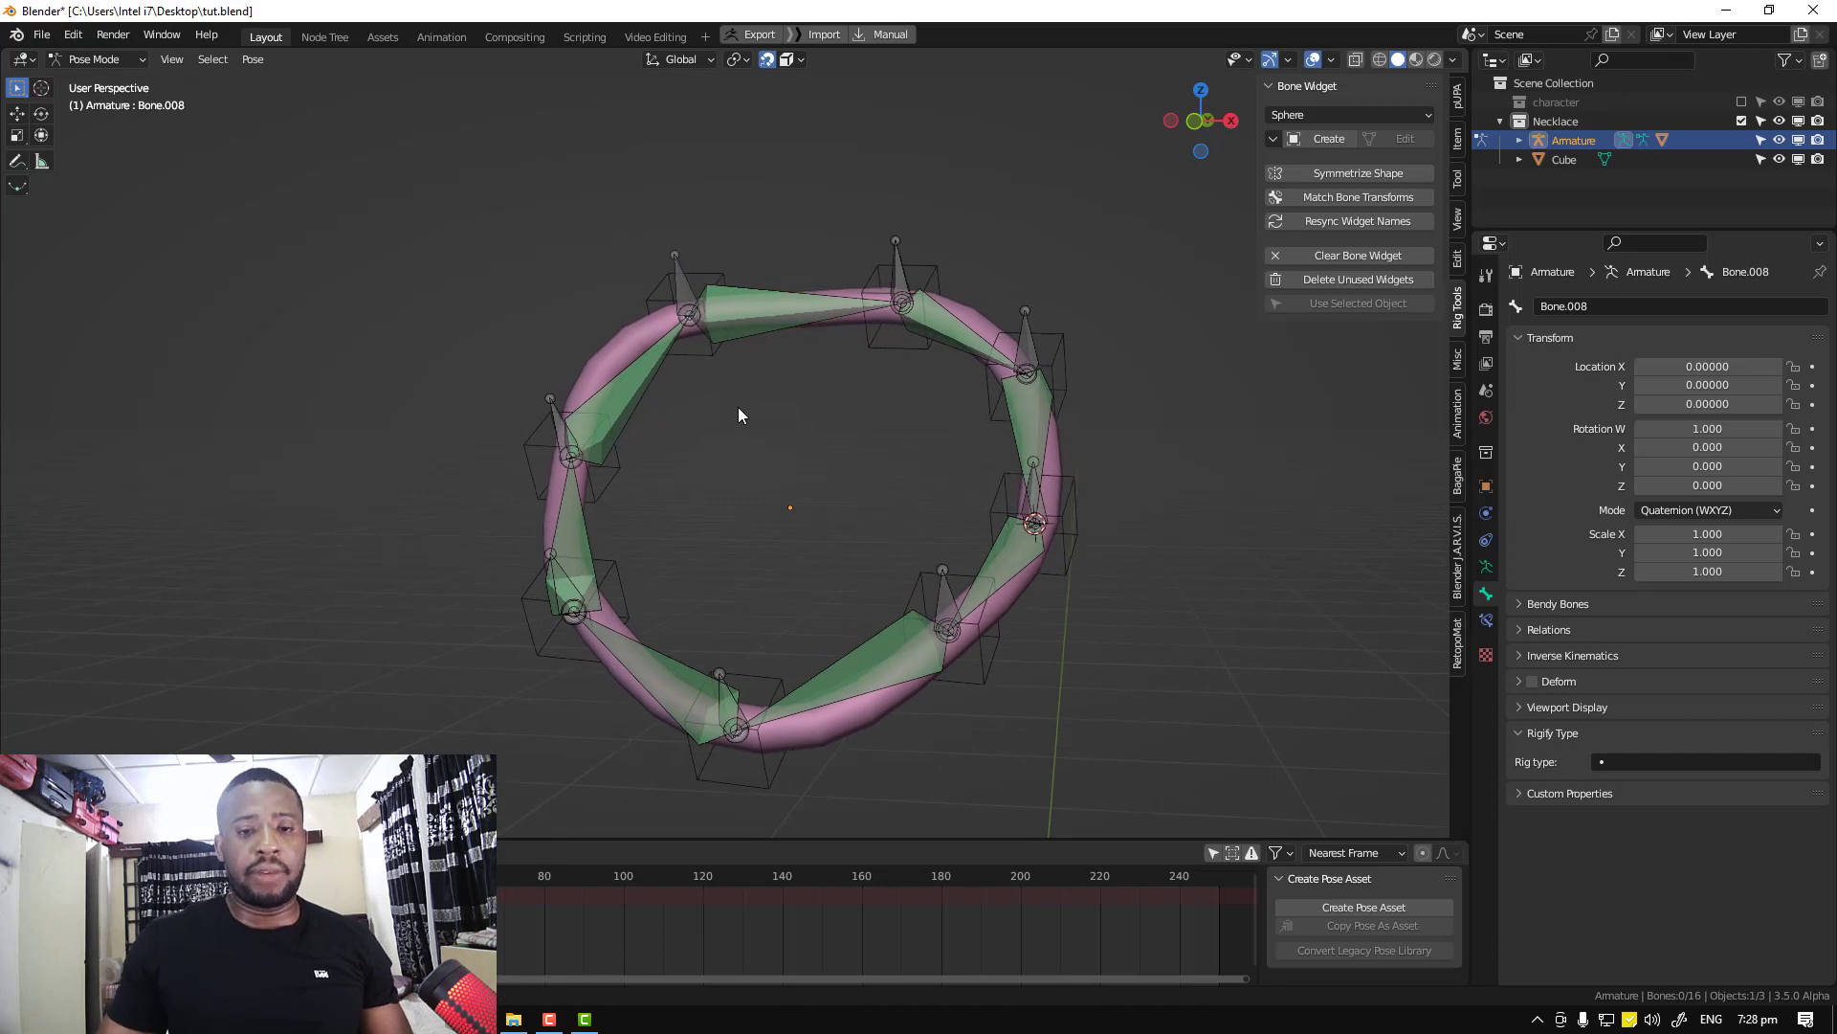
middle_click_drag(819, 373, 811, 356)
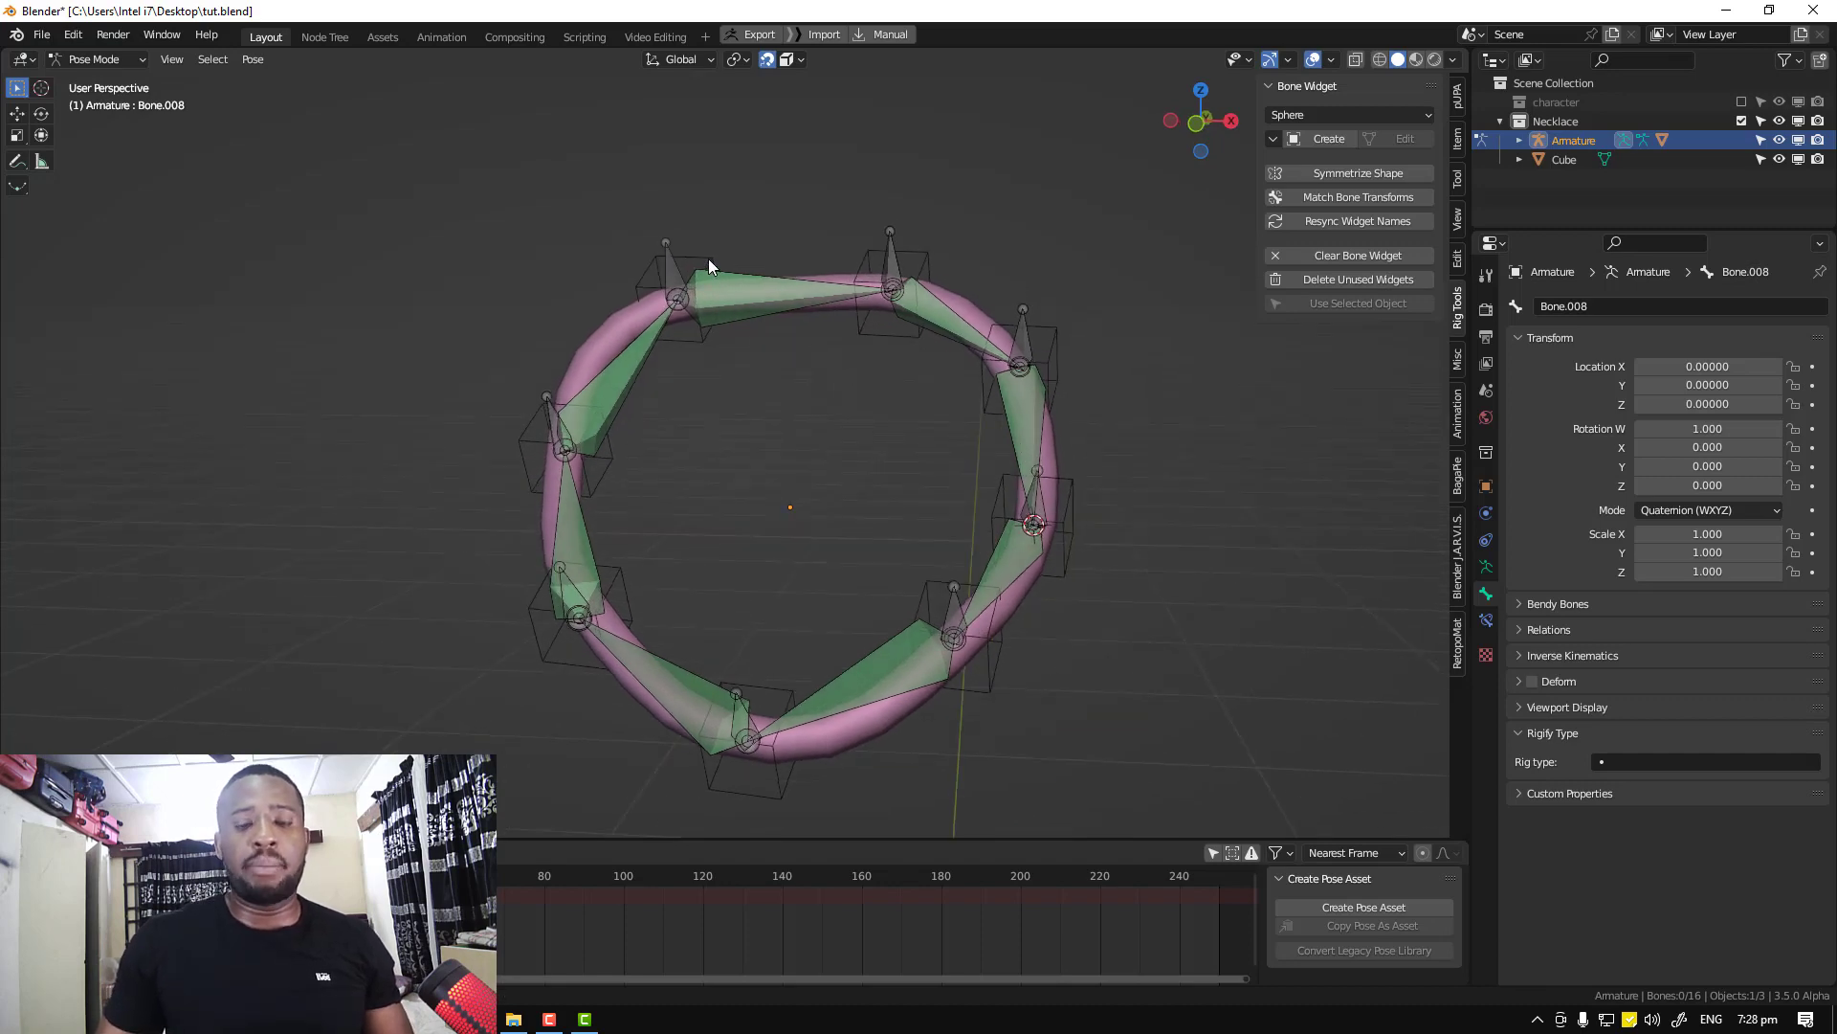
left_click(709, 258)
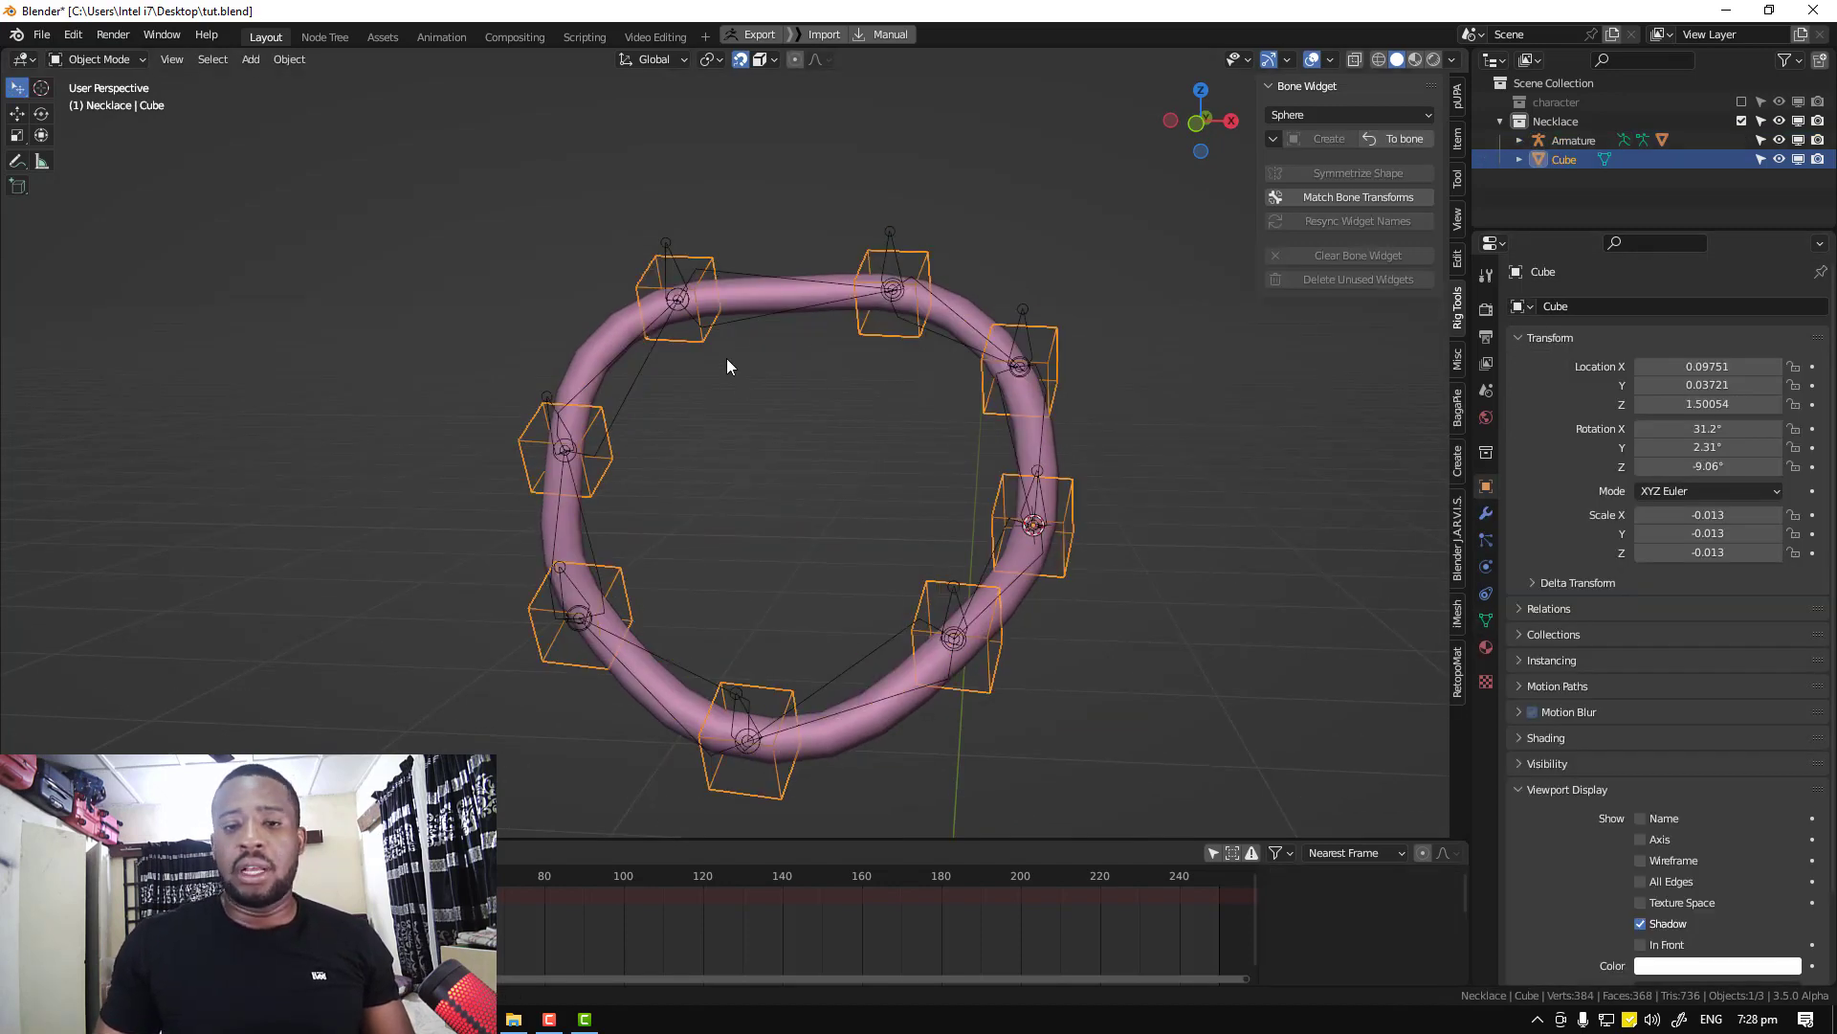
left_click(1486, 622)
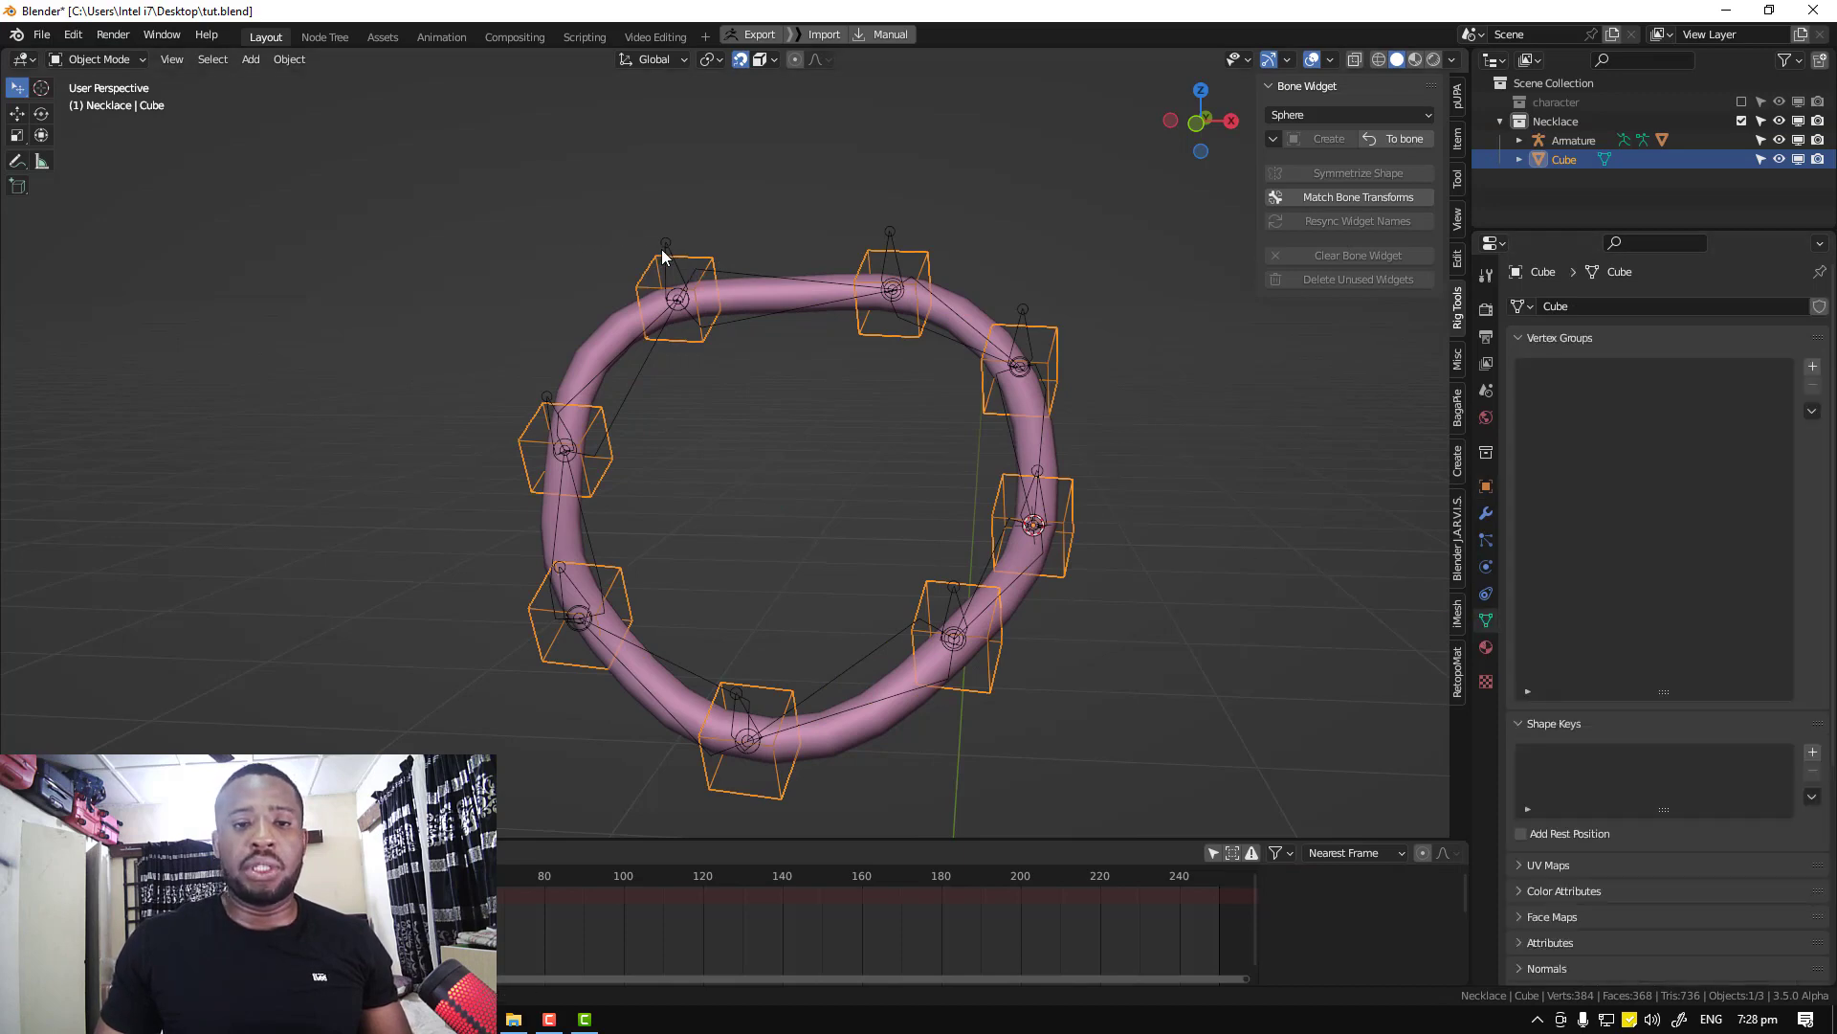
Try a Copy Location constraint targeting the Cube on the upper-left upright bone, and remove the constraint
left_click(665, 251)
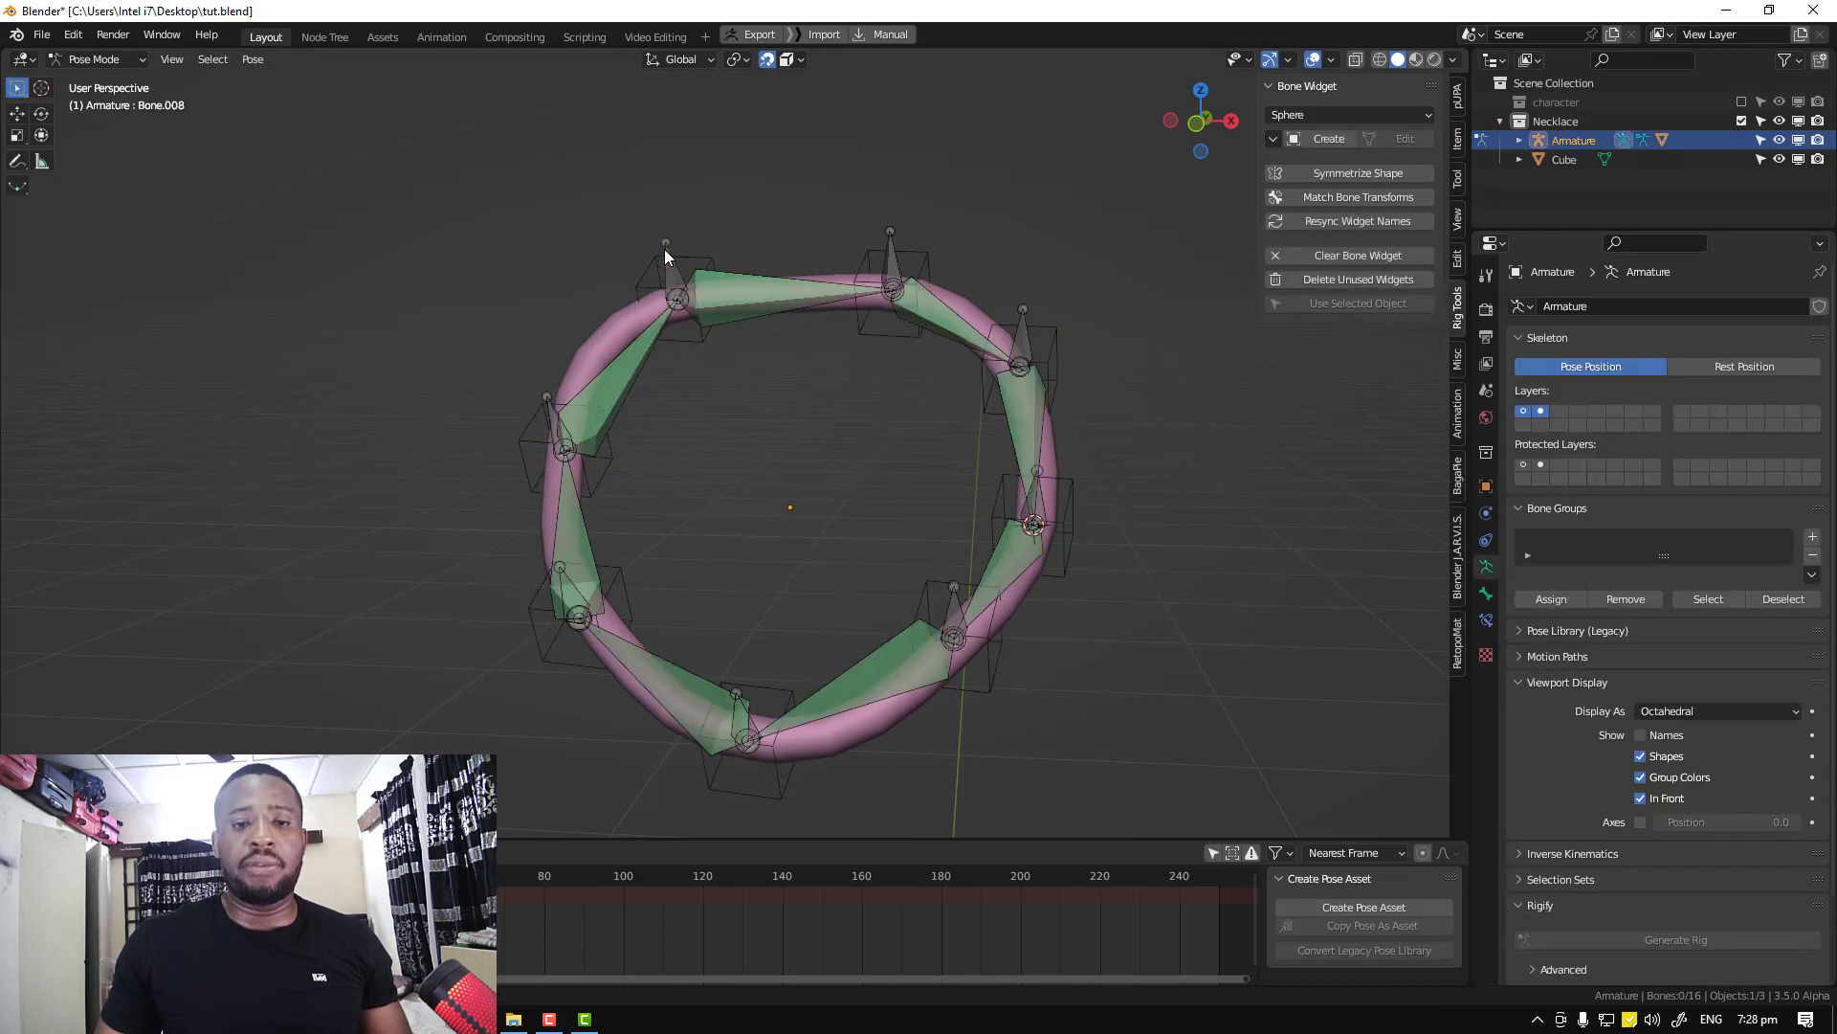
left_click(1486, 620)
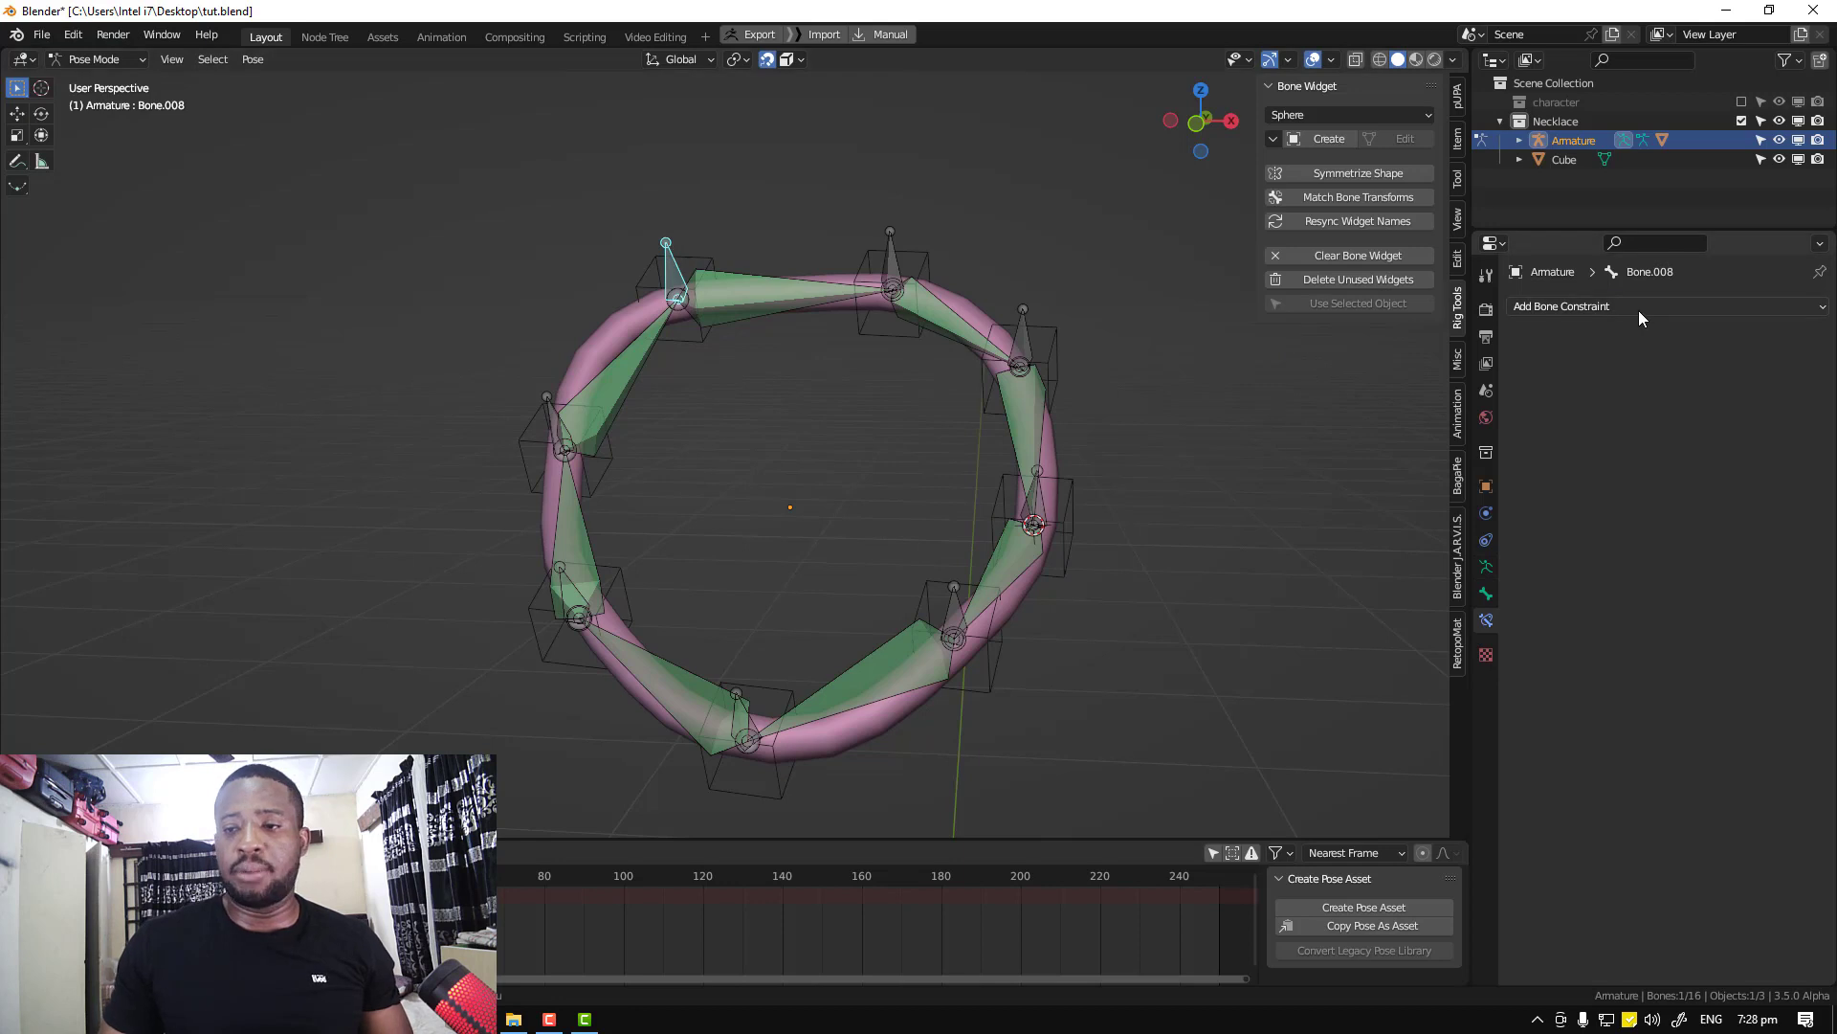
left_click(1639, 307)
left_click(1493, 360)
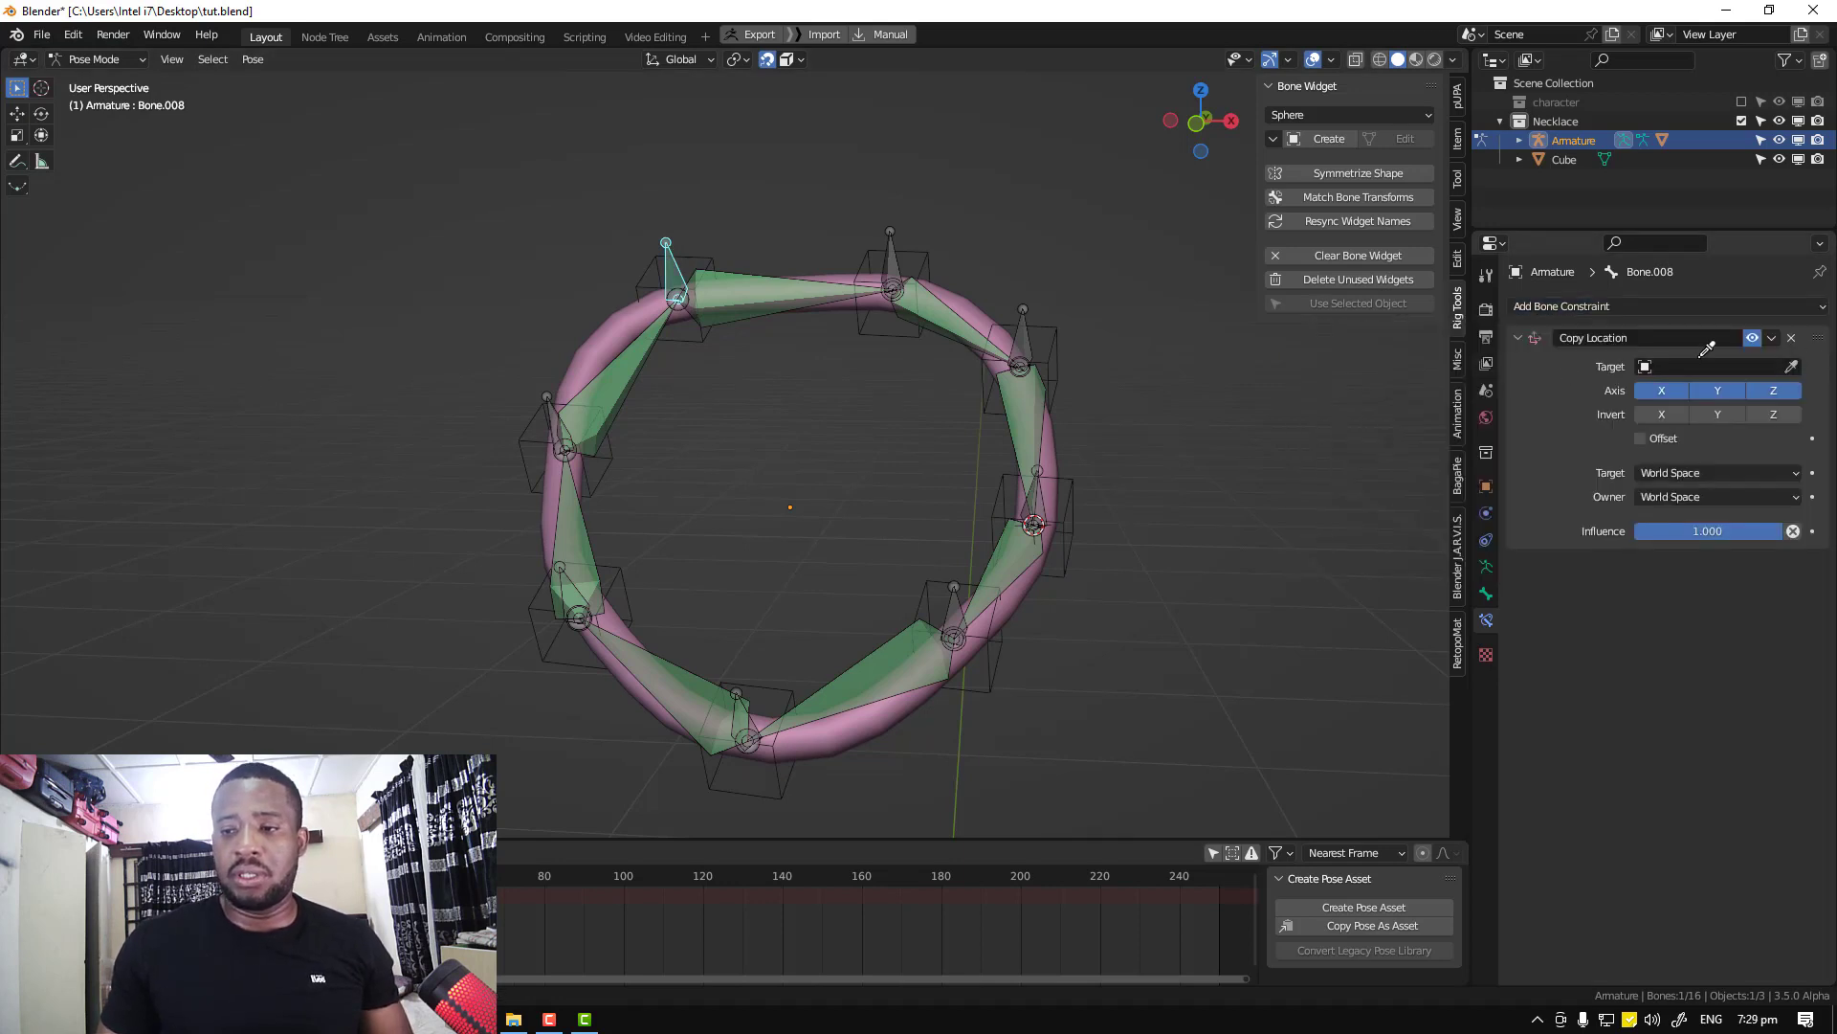
left_click(720, 264)
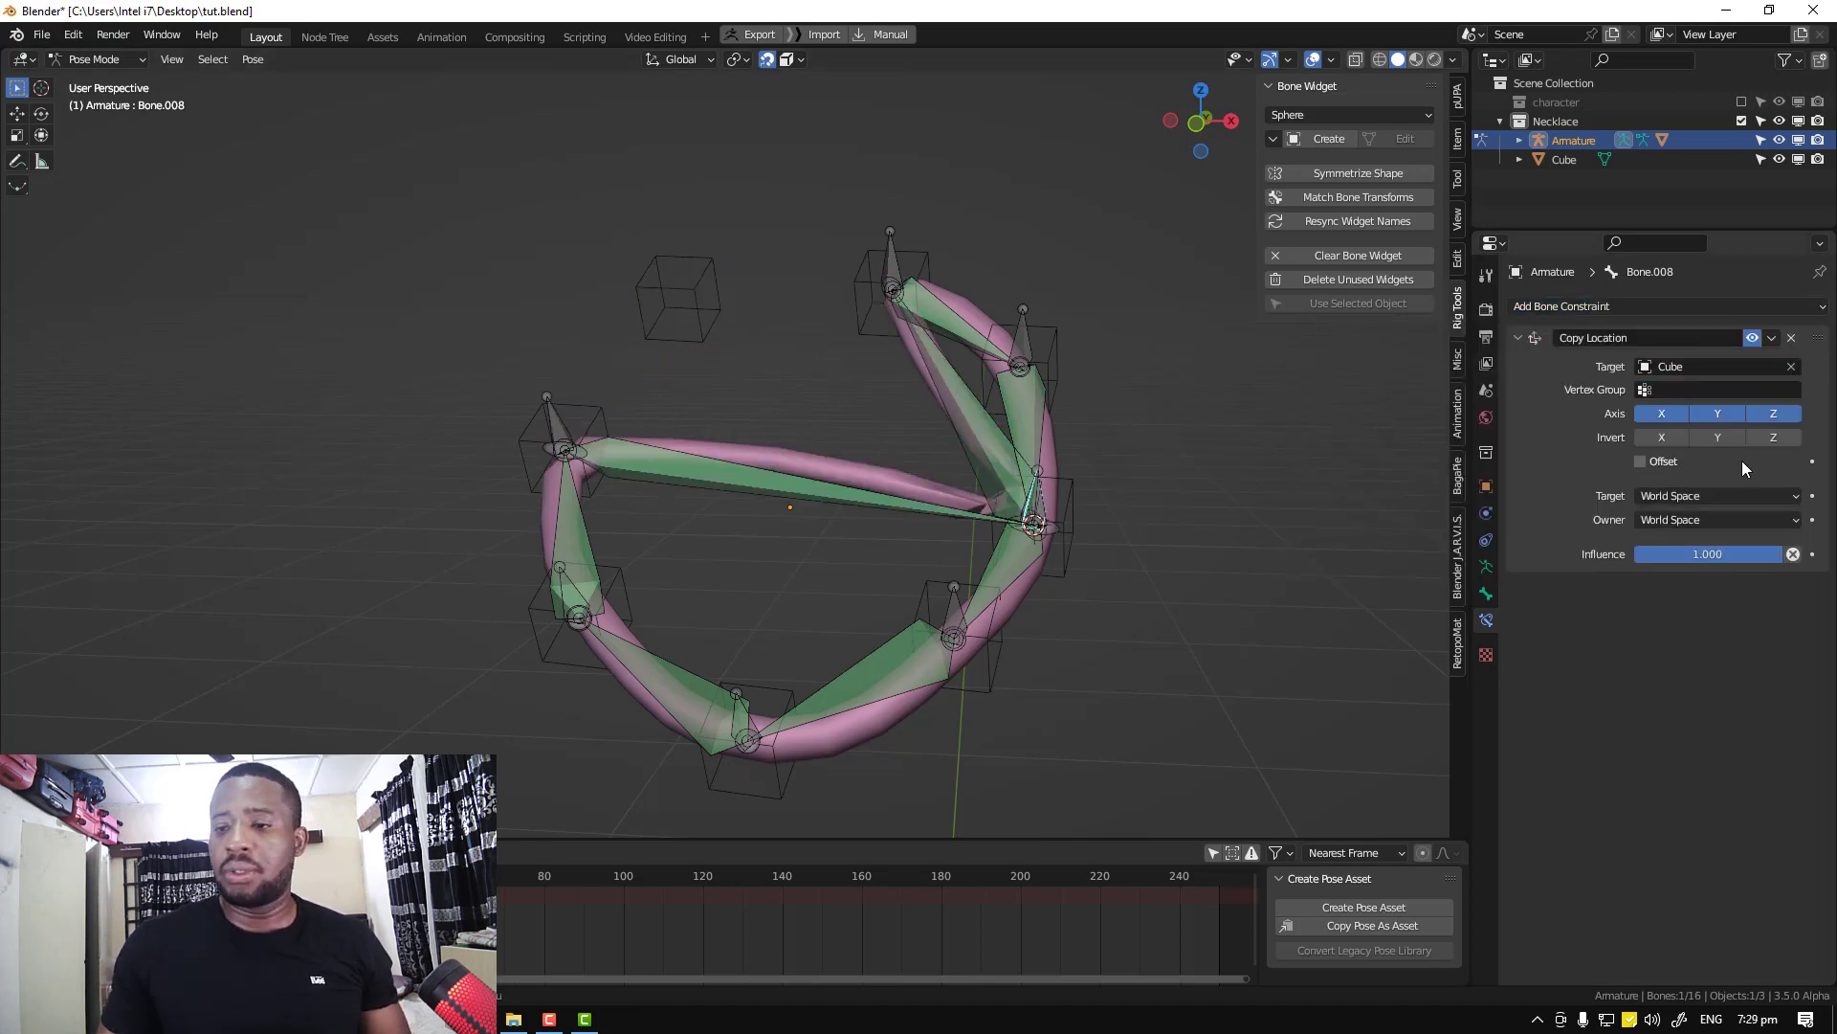
middle_click_drag(864, 508, 697, 343)
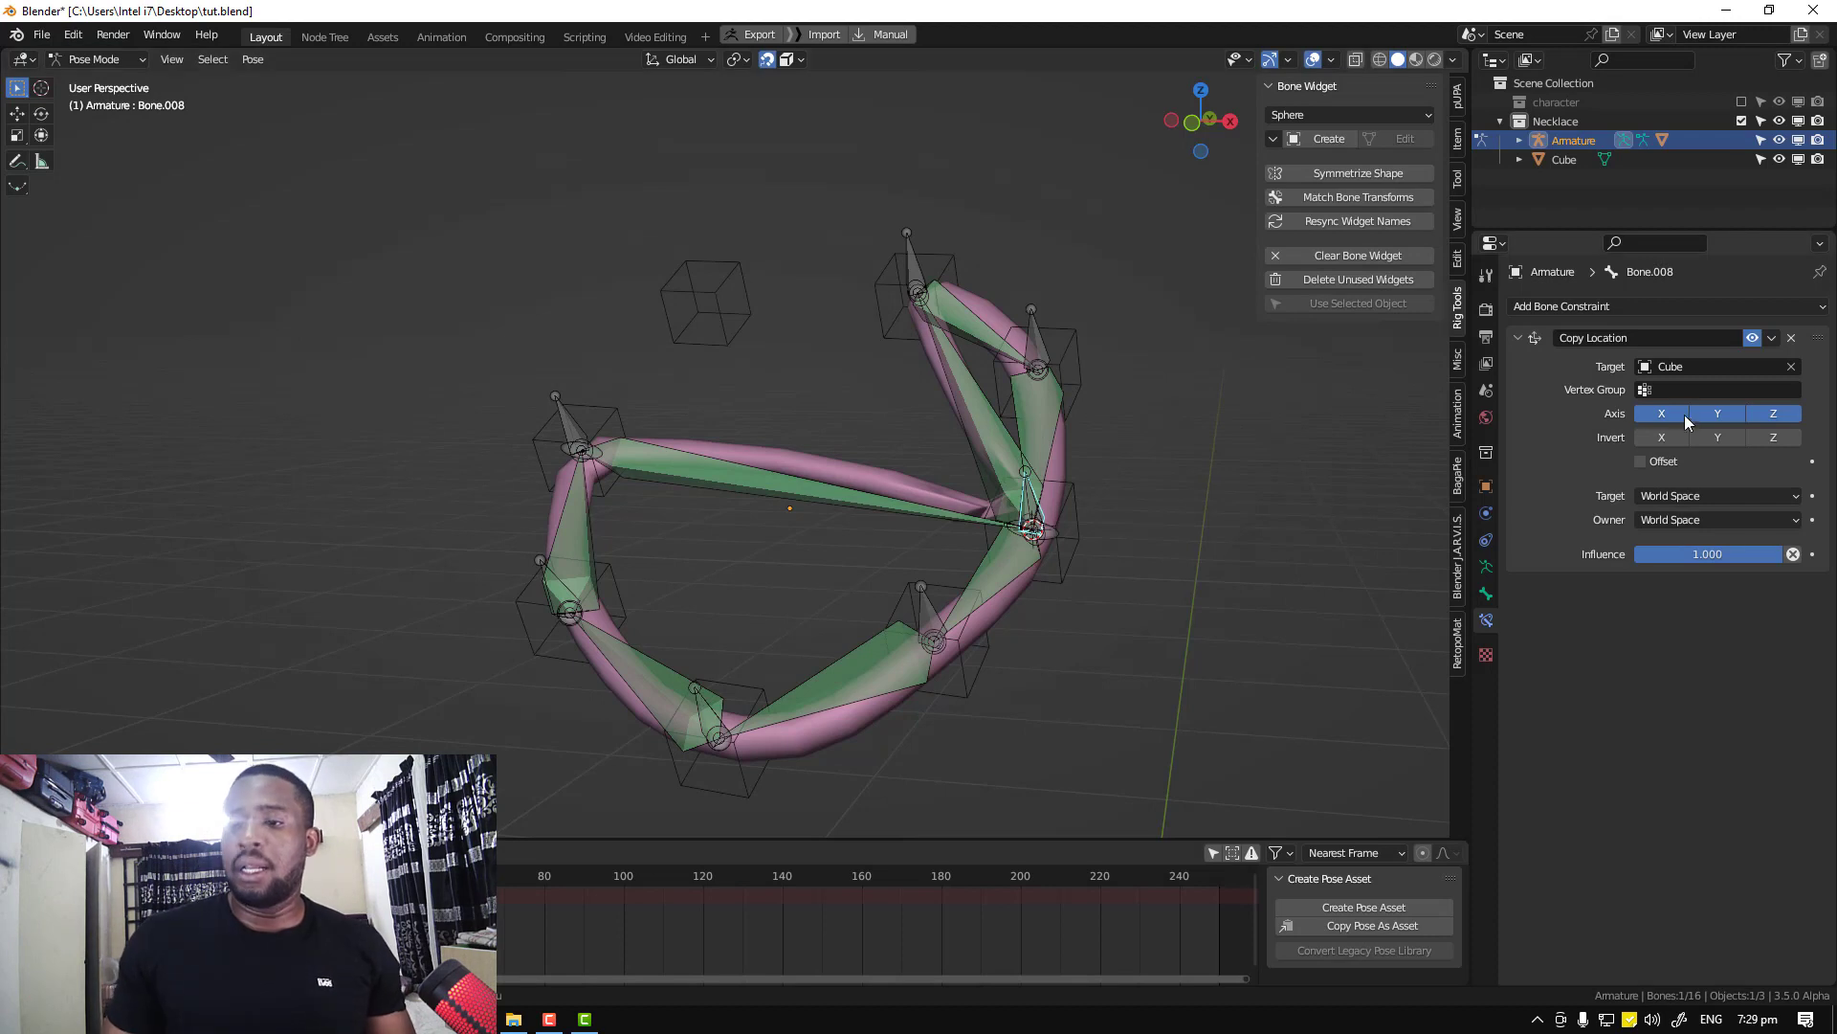
left_click(1790, 337)
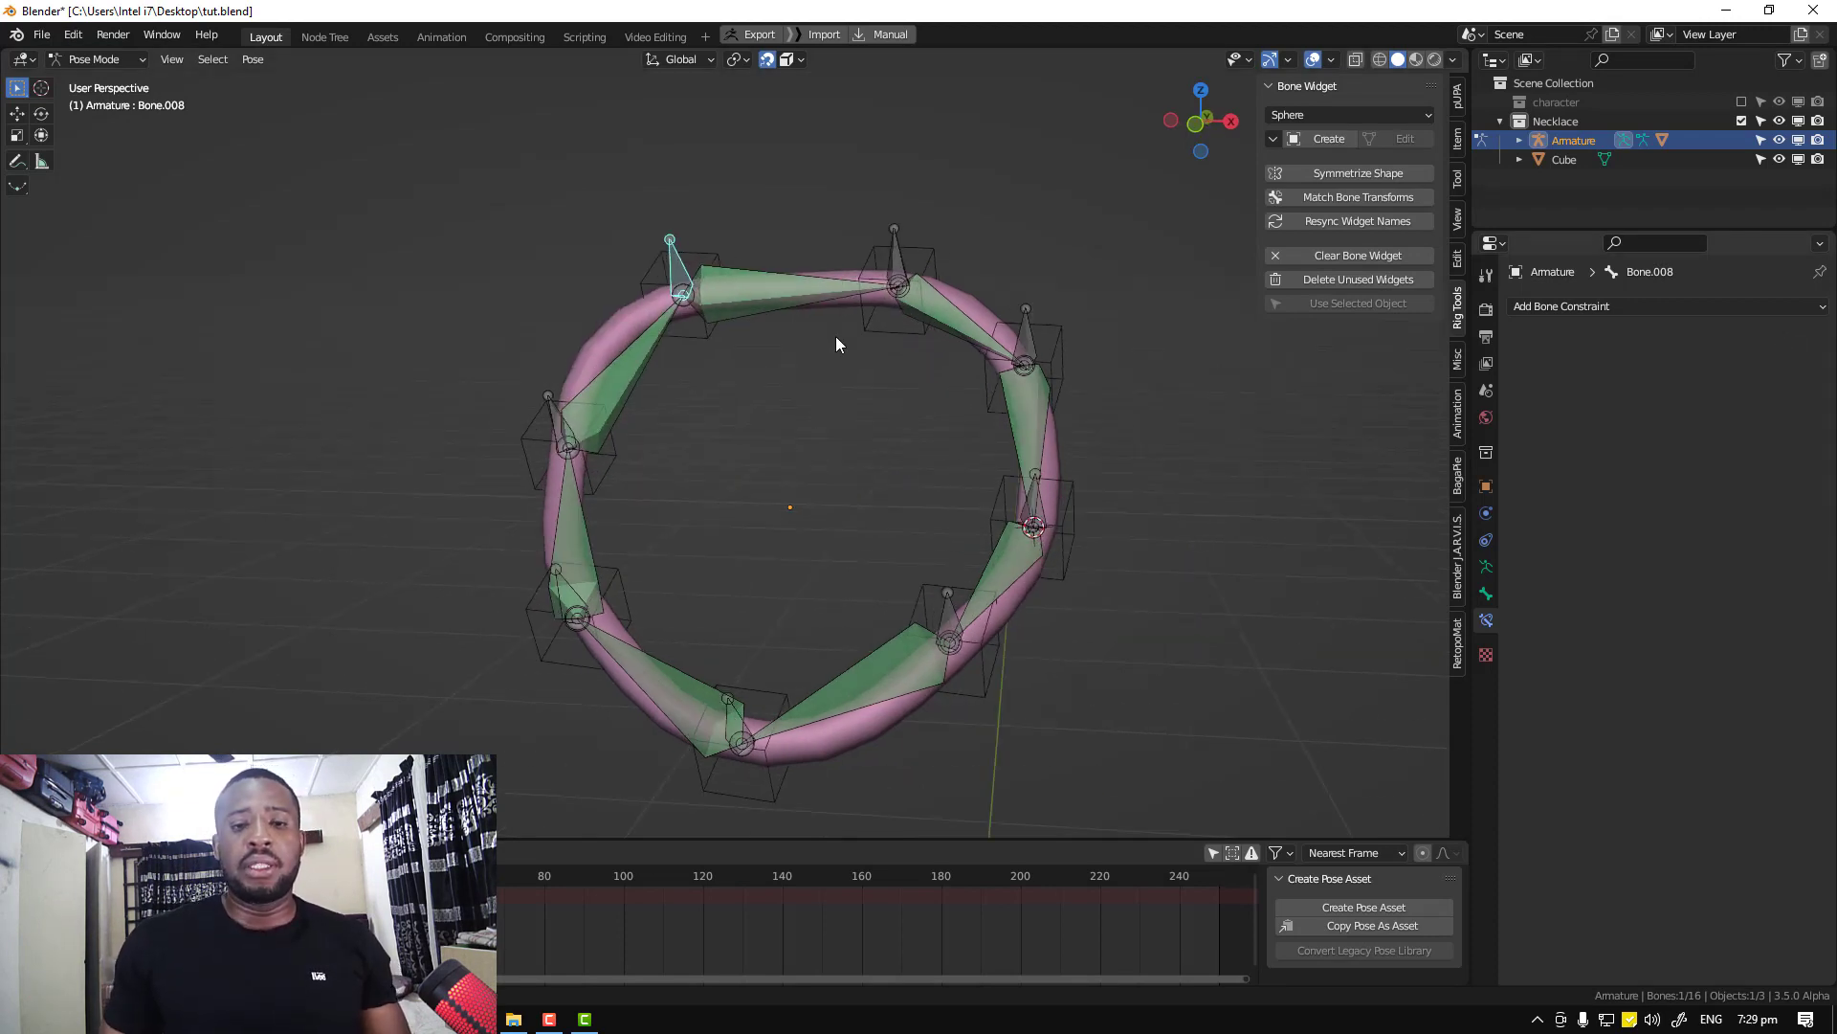
Try annotating the two upper upright bones with the numbers 1 and 2, and undo the annotations
left_click(1047, 664)
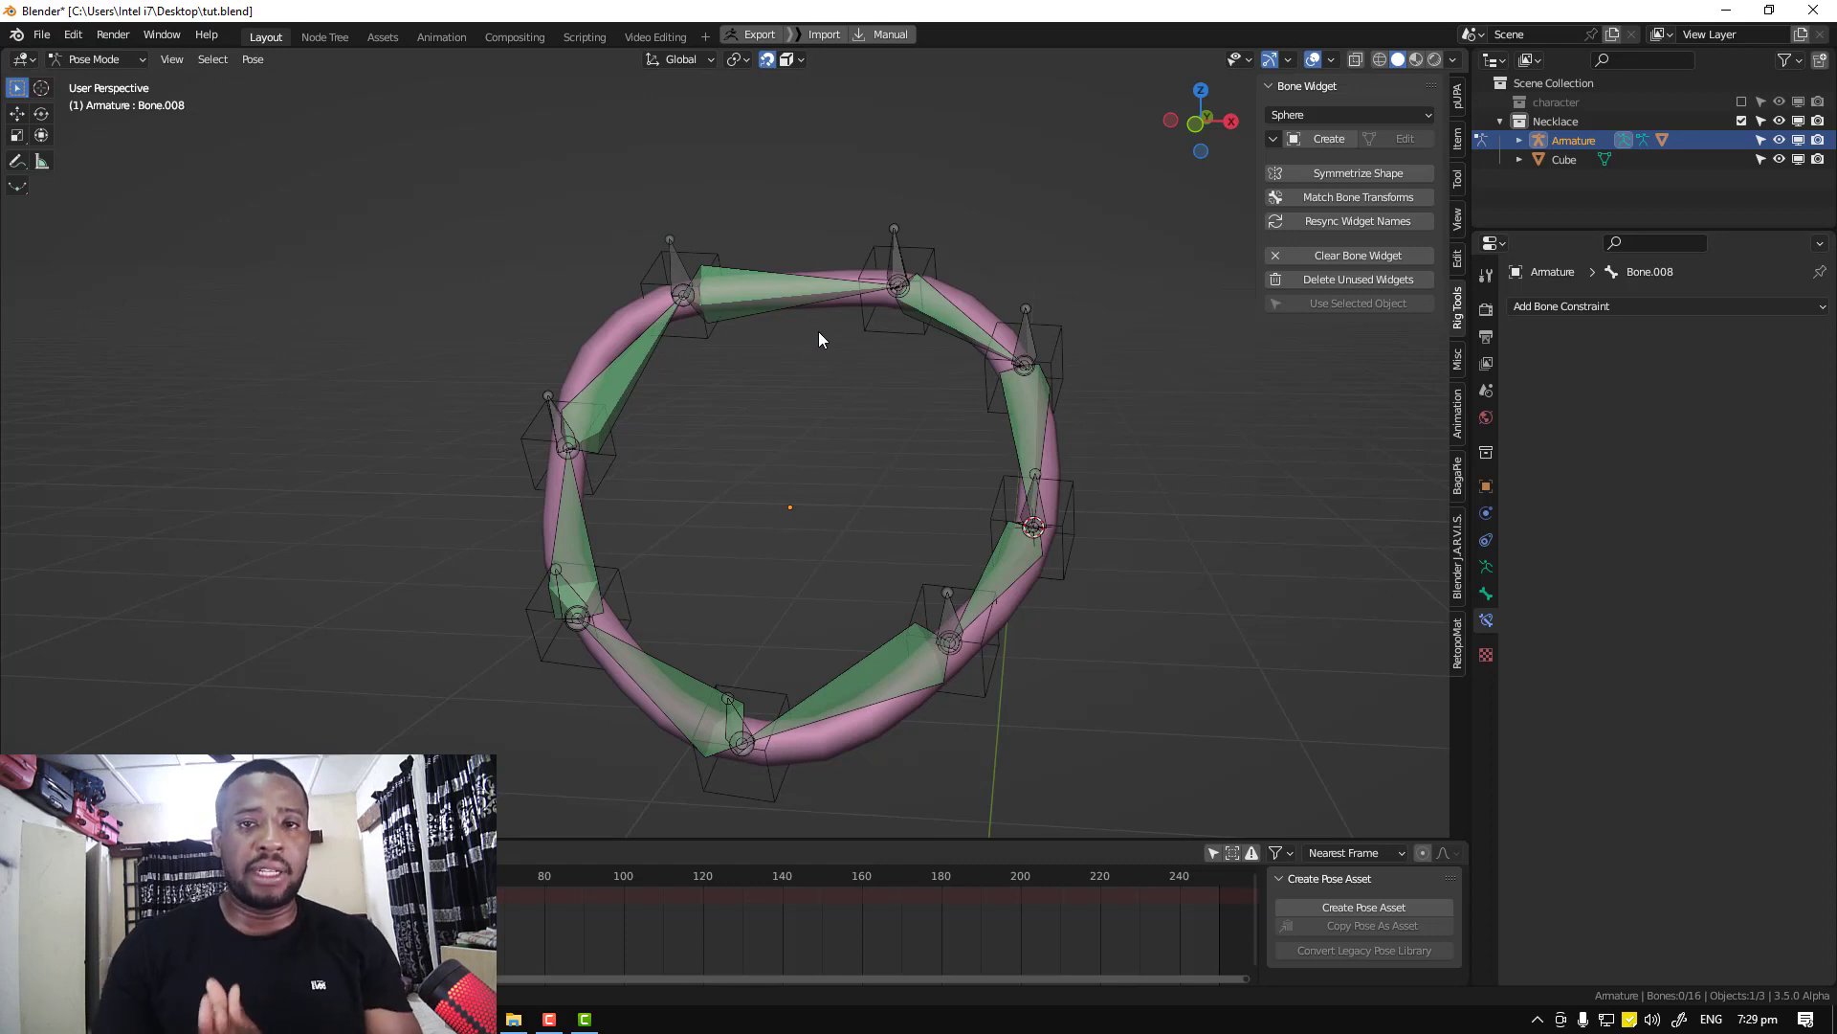
middle_click_drag(726, 336, 747, 352)
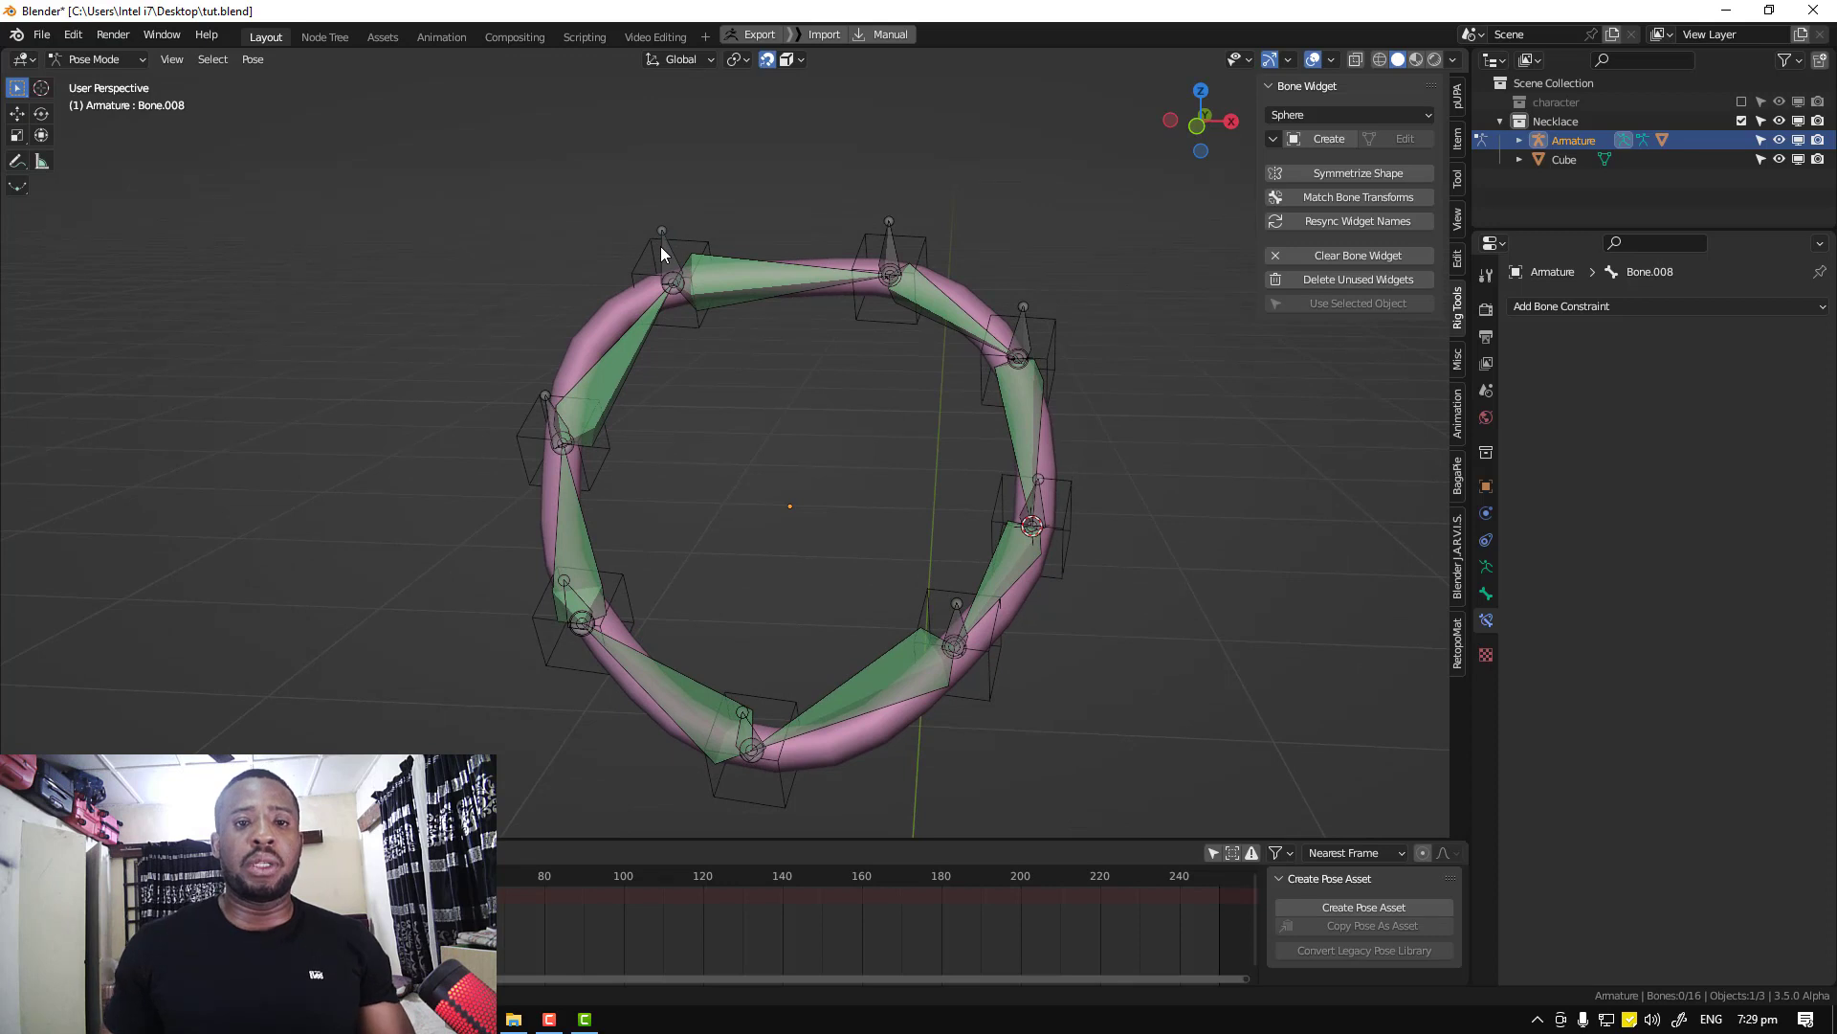
left_click(660, 196)
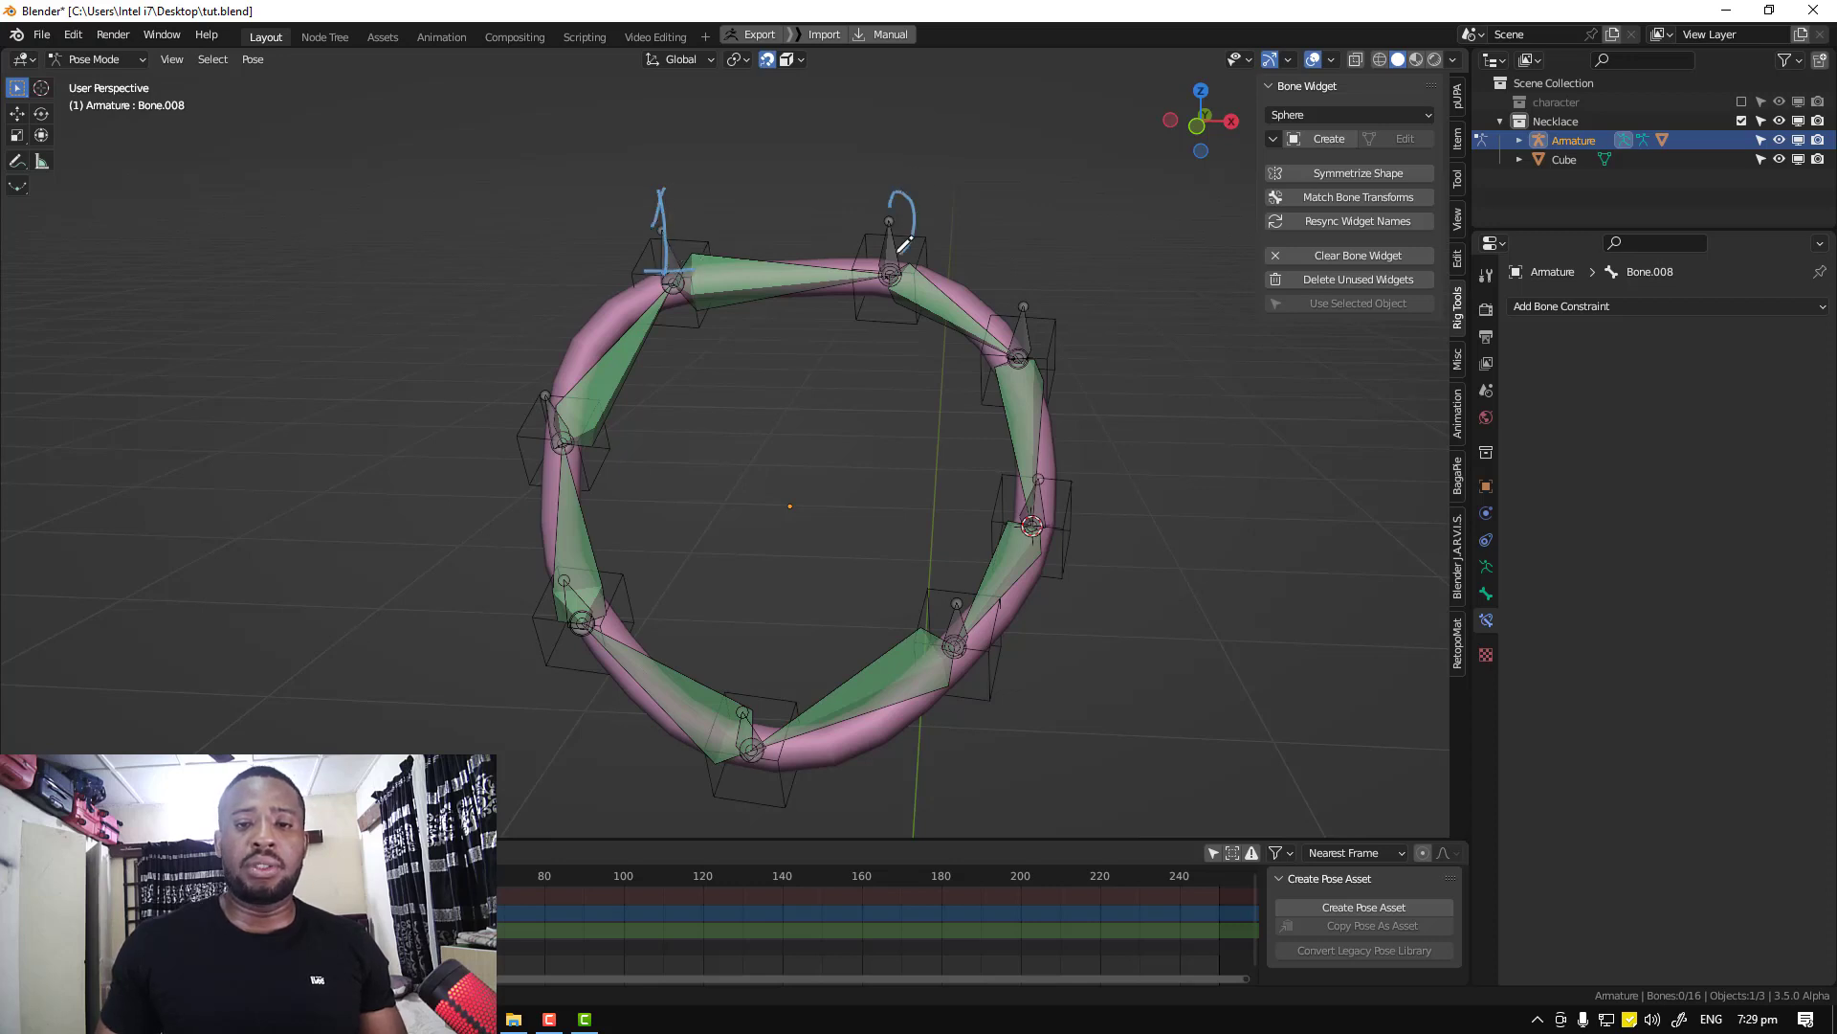
left_click_drag(990, 282, 995, 342)
key("ctrl+z")
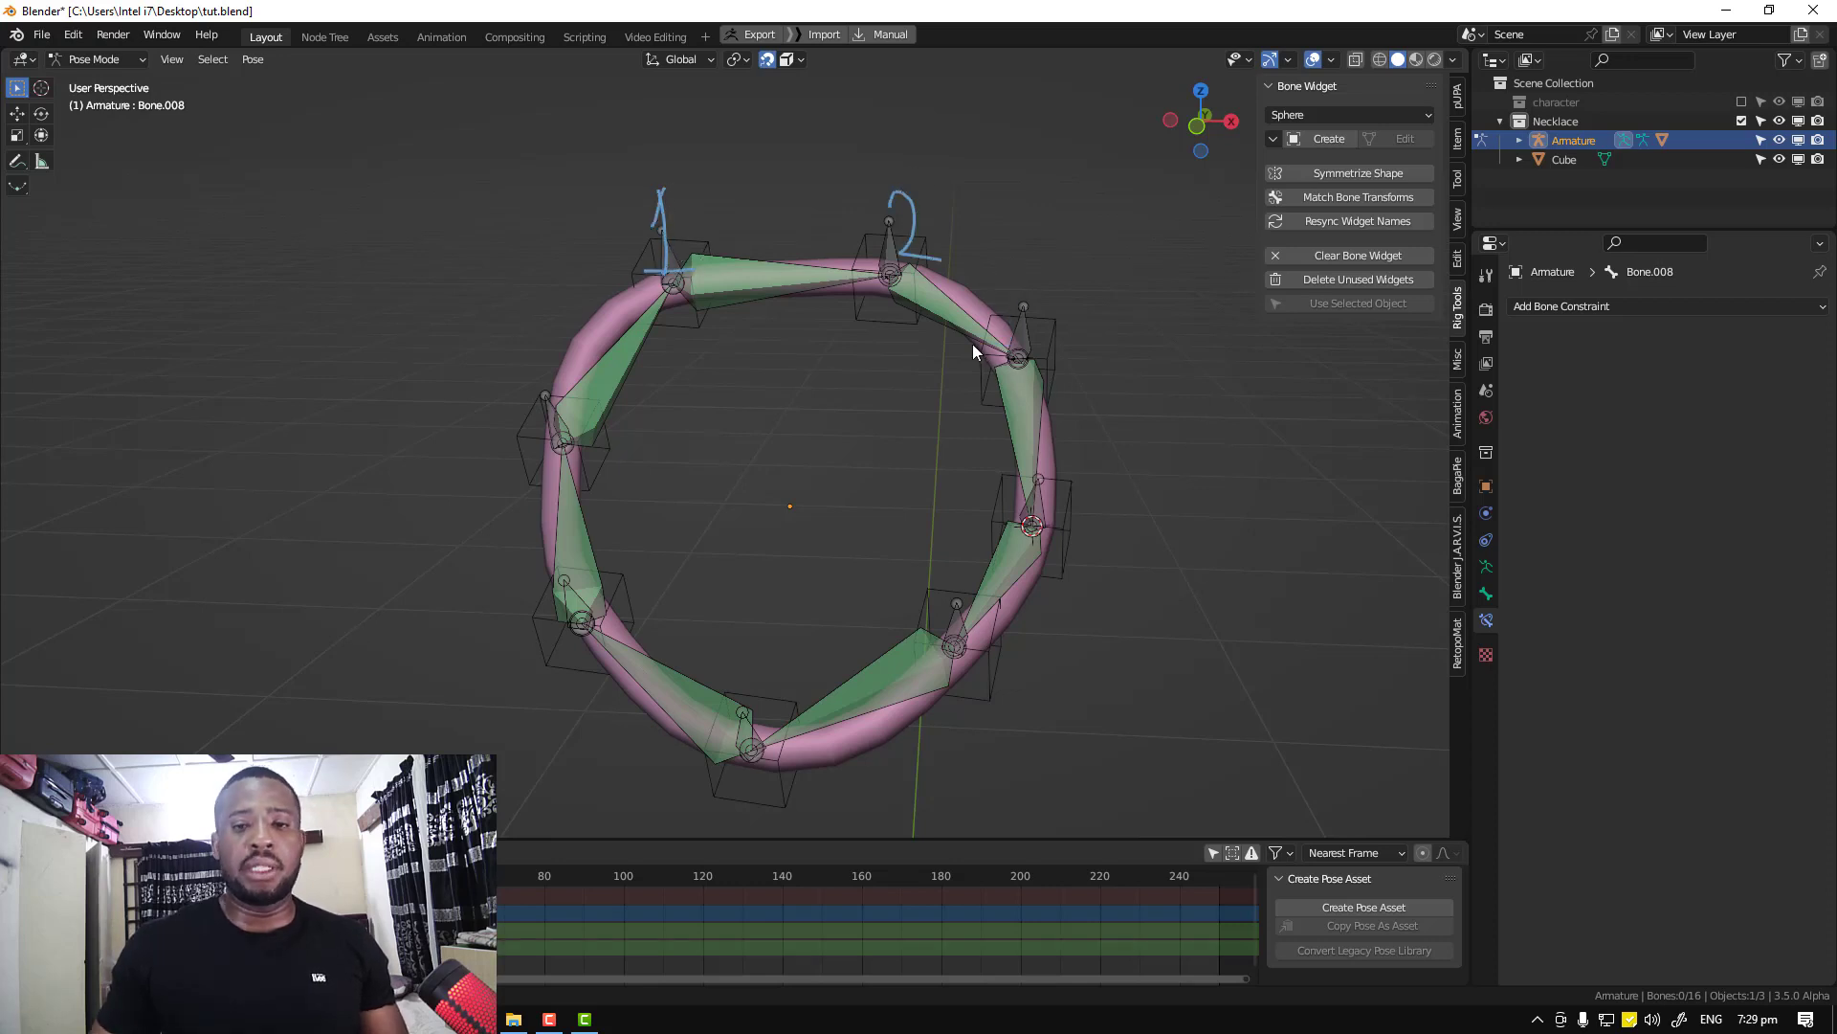
key("ctrl+z")
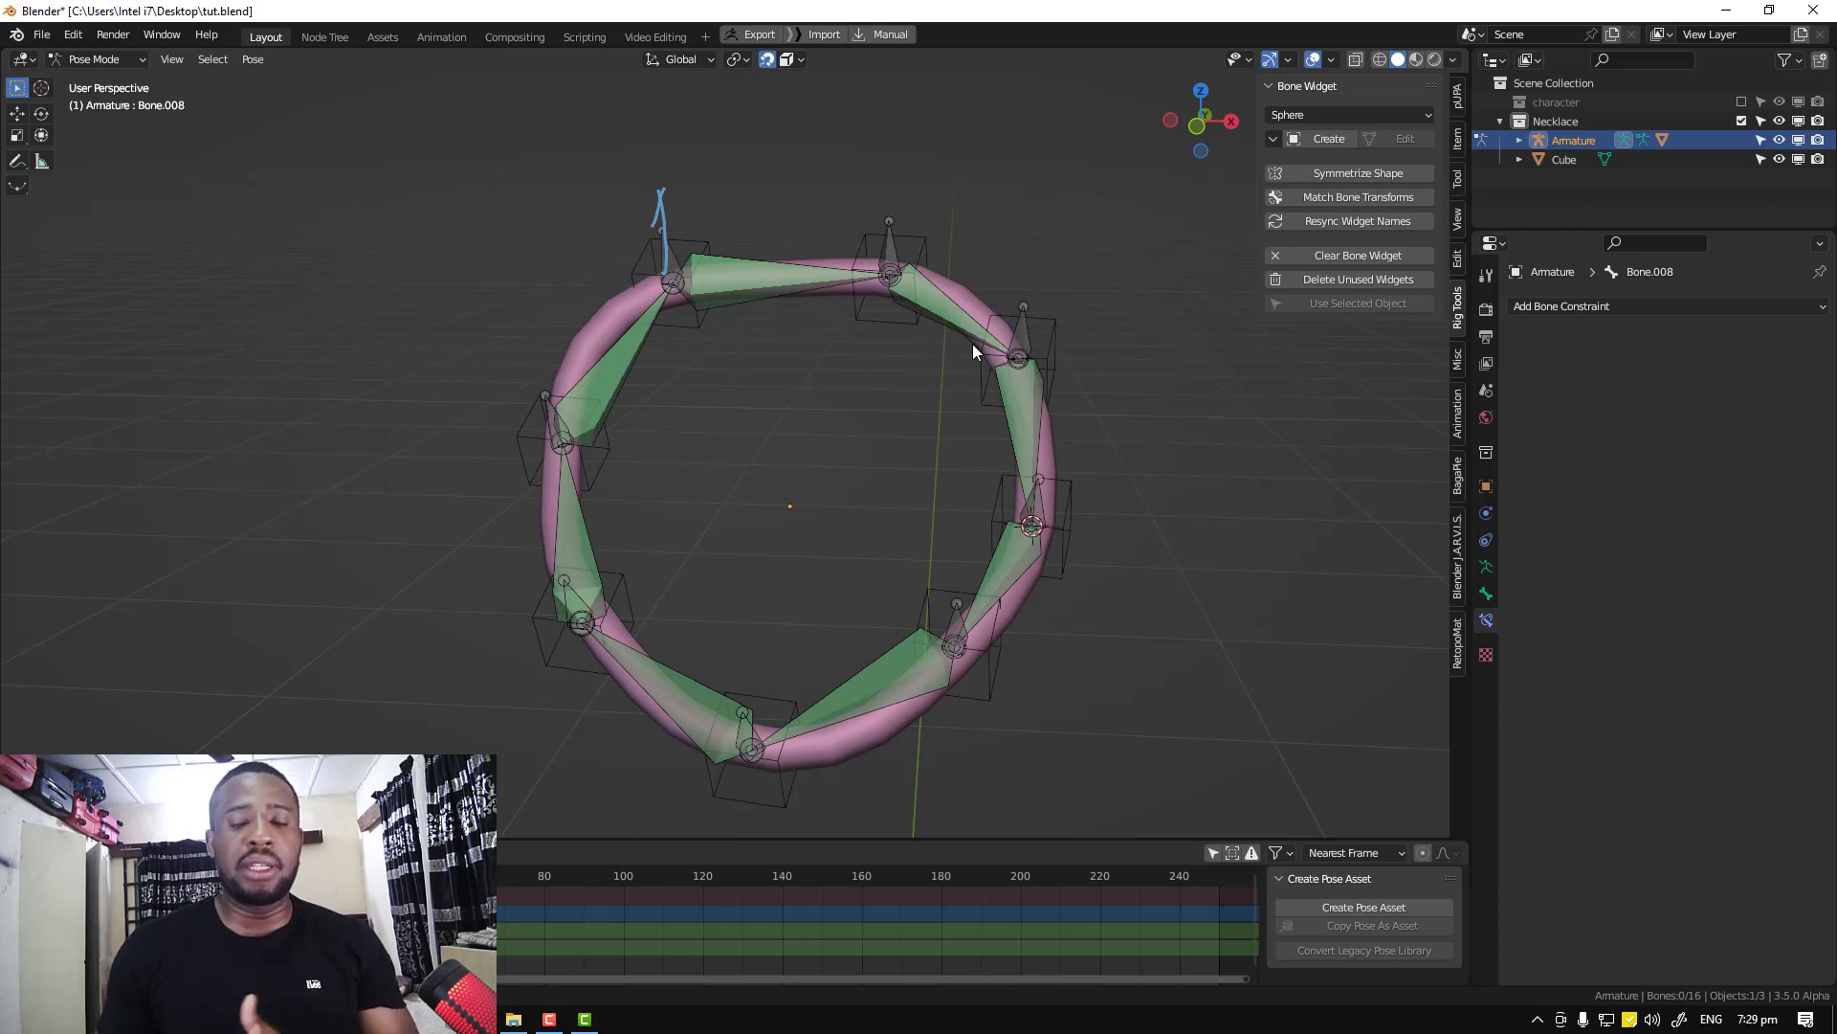
key("ctrl+z")
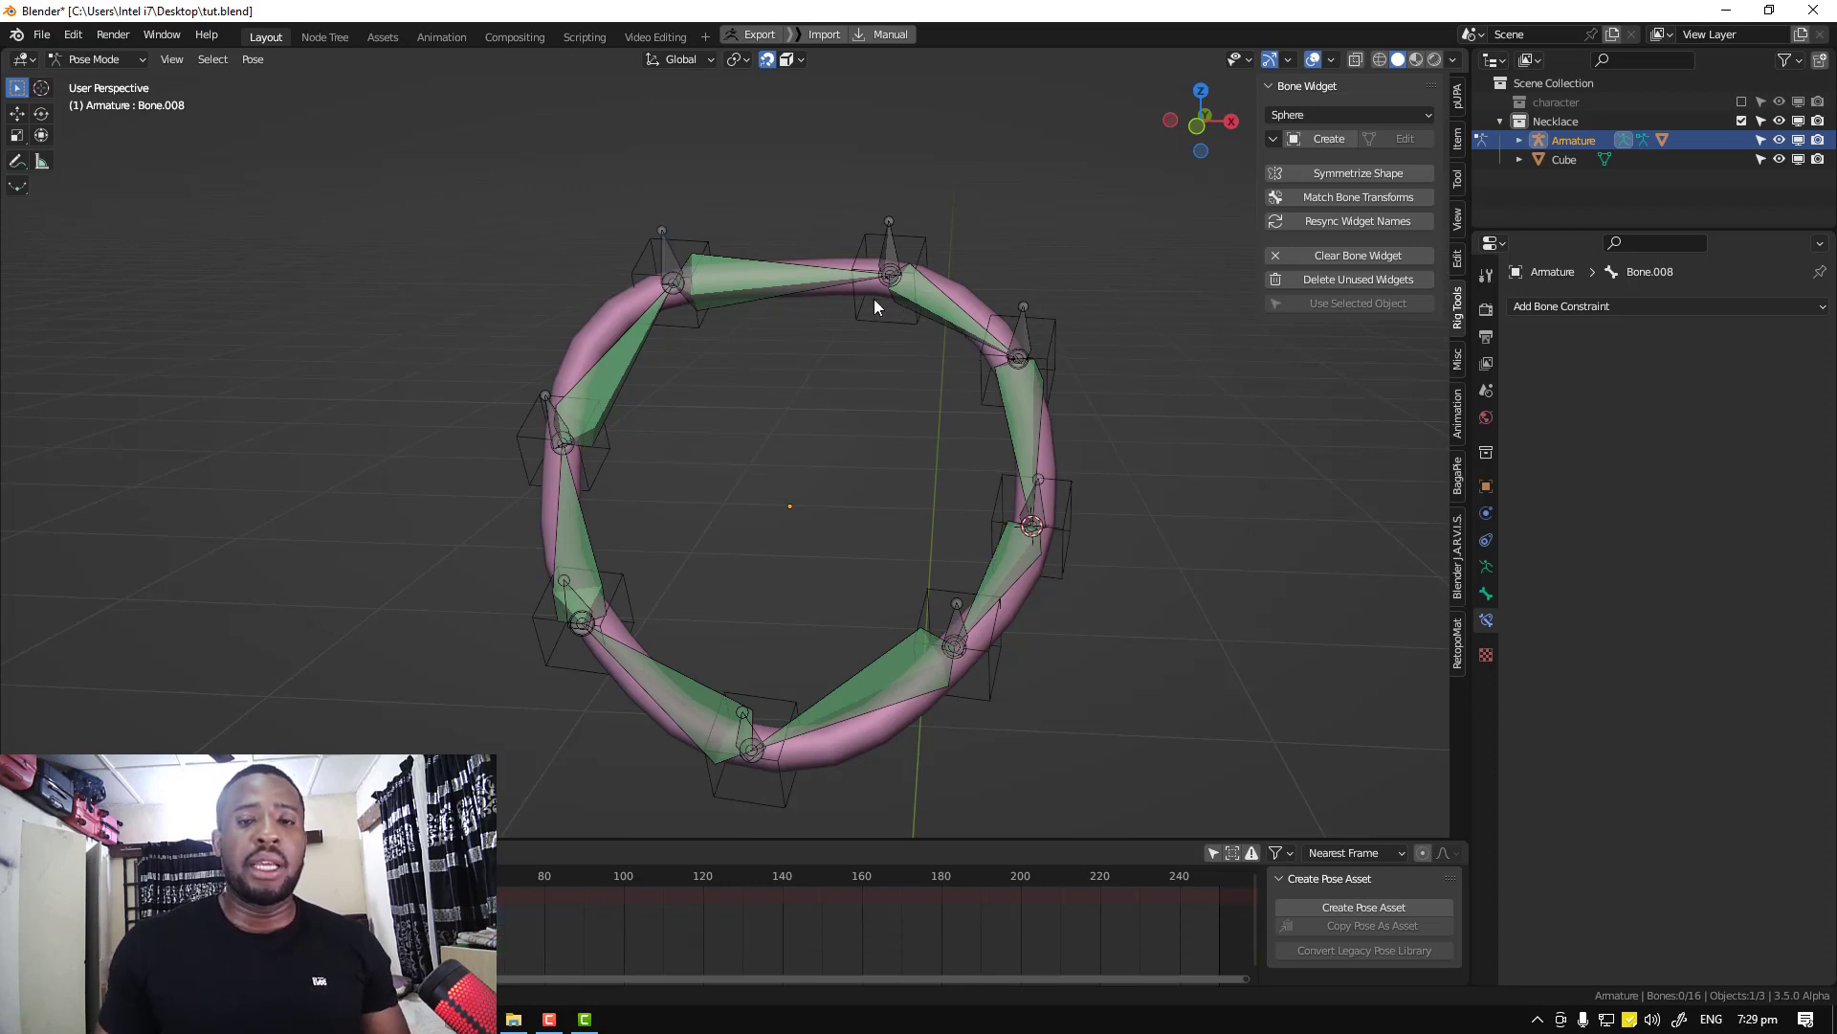
Assign the upper-left upright bone to a new bone group coloured with 01 - Theme Color Set, and save the file
left_click(651, 254)
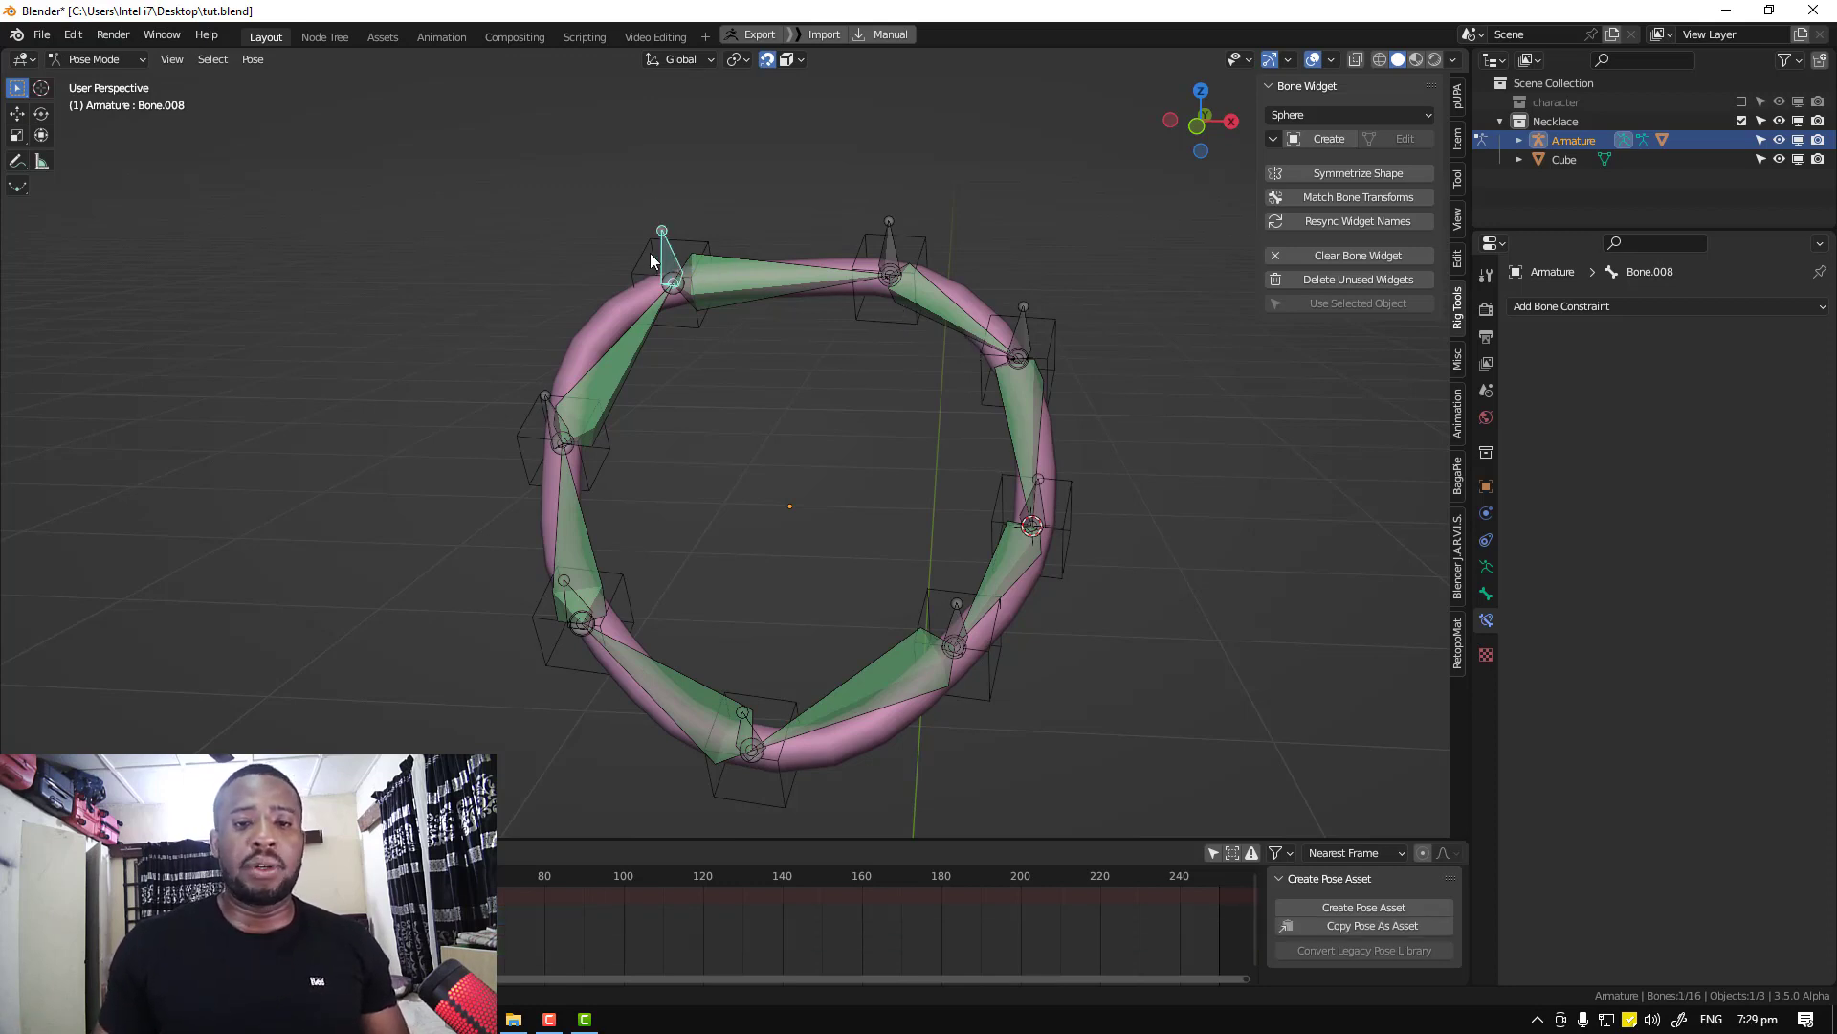
left_click(1485, 568)
left_click(1811, 536)
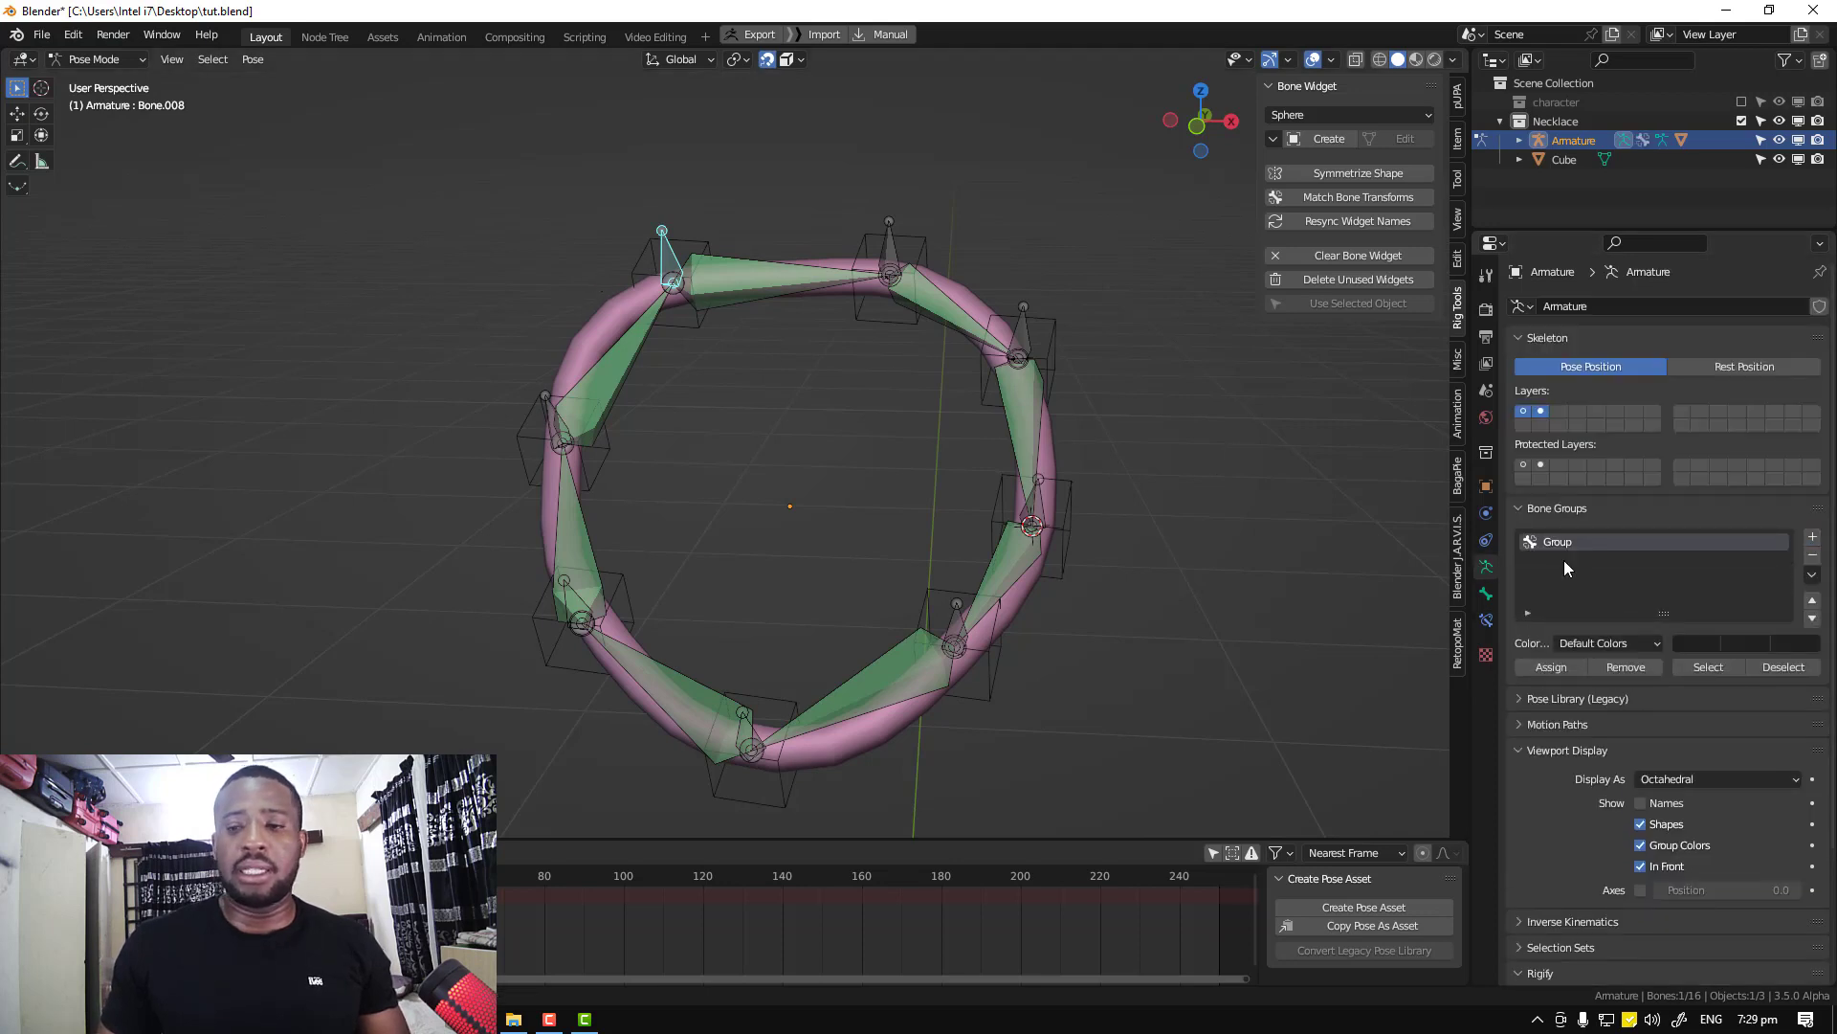
left_click(1554, 667)
left_click(1589, 643)
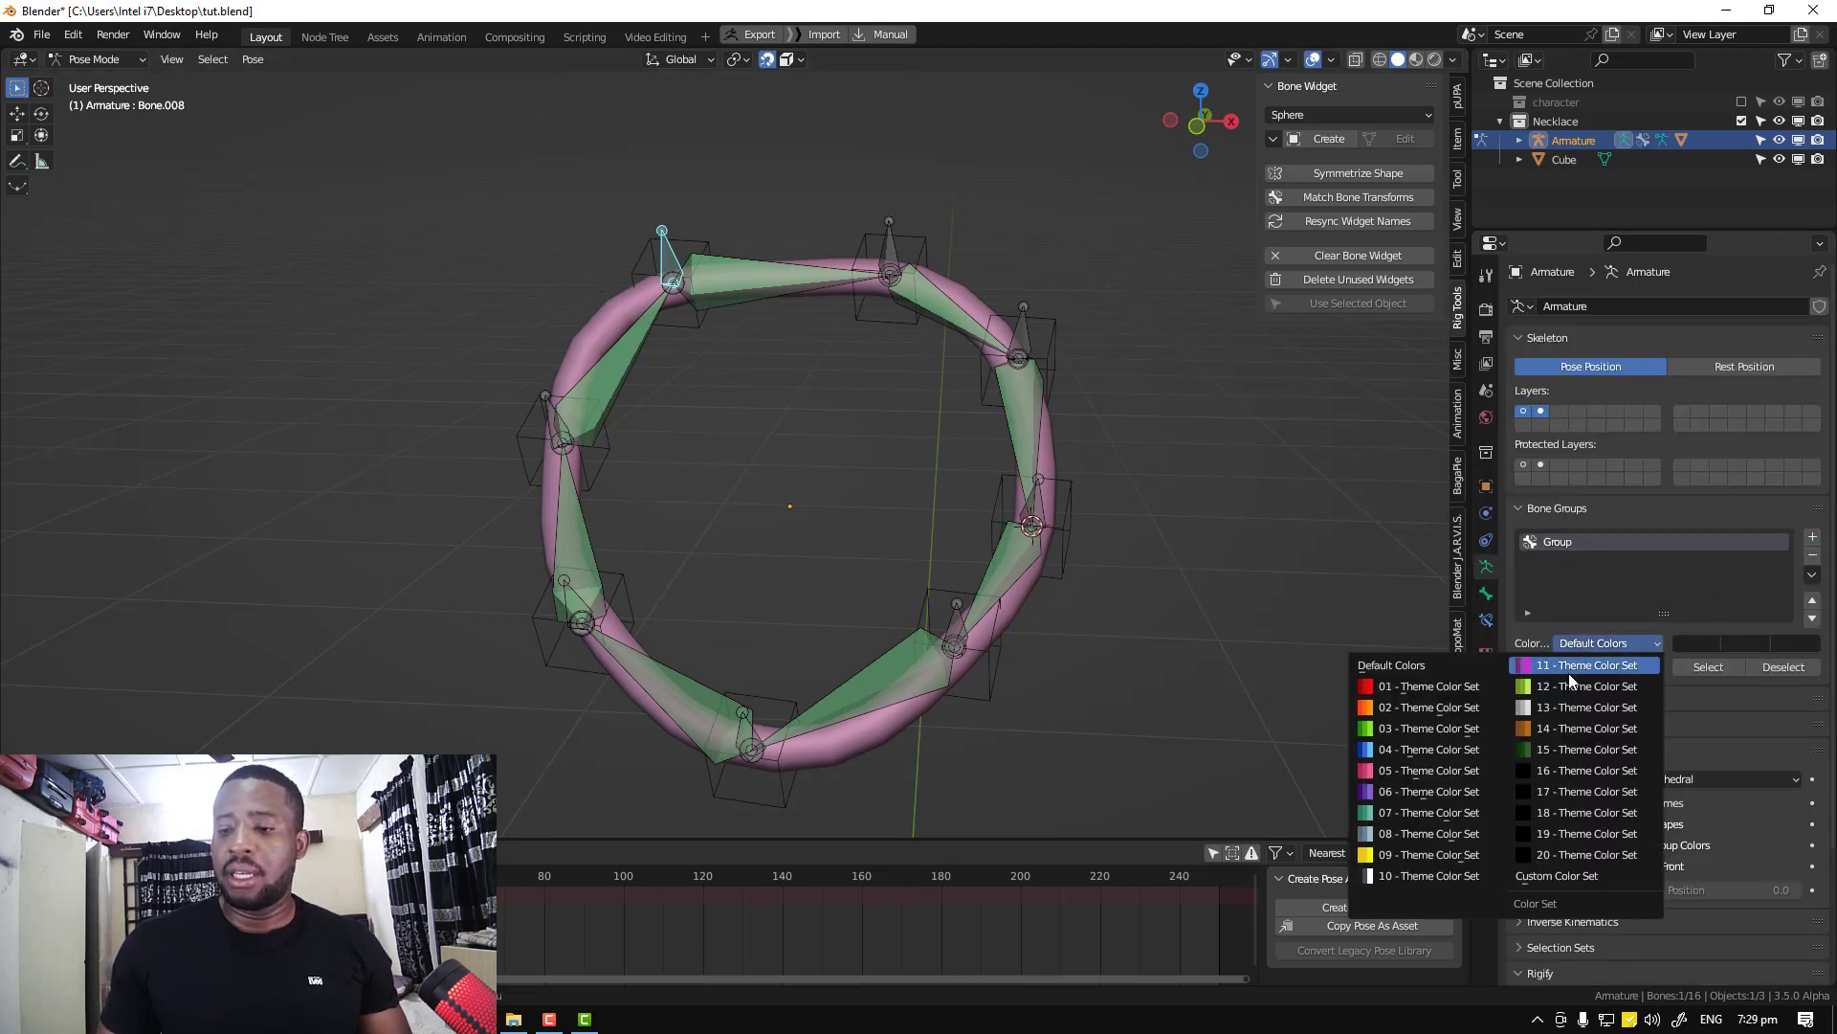
left_click(1415, 696)
left_click(1286, 670)
middle_click_drag(875, 472, 838, 465)
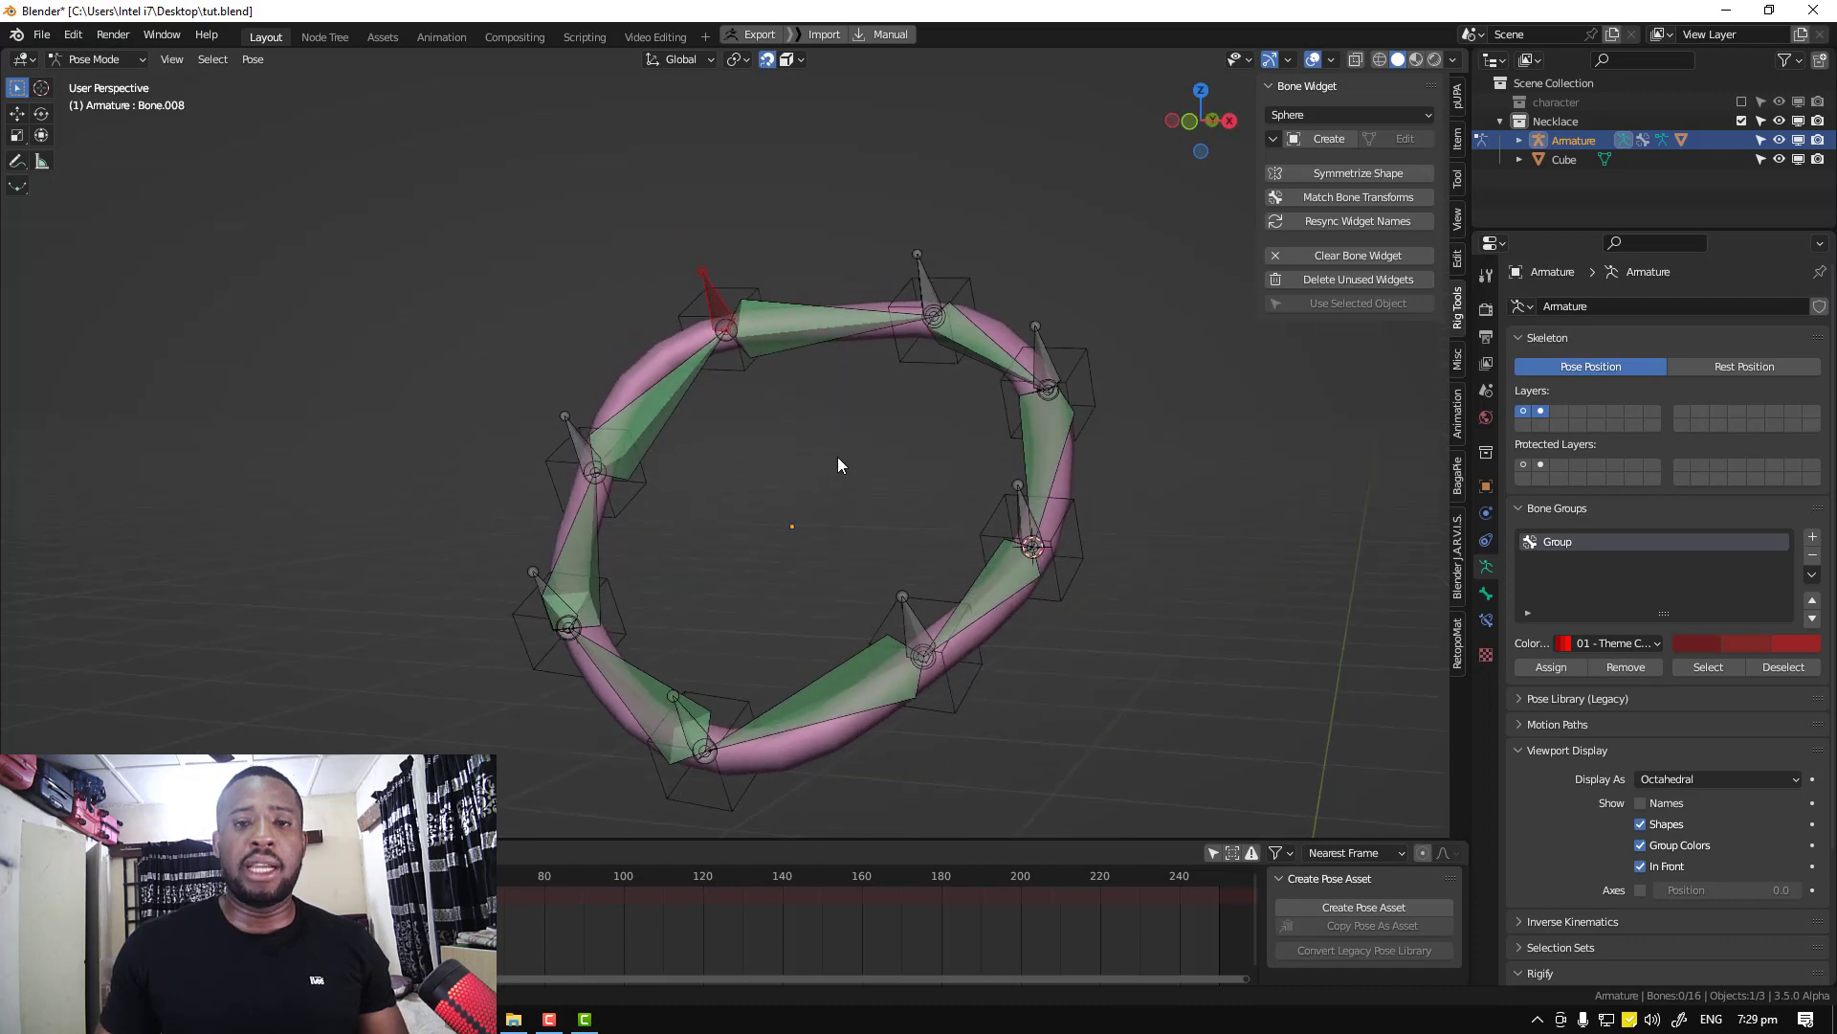
key("ctrl+s")
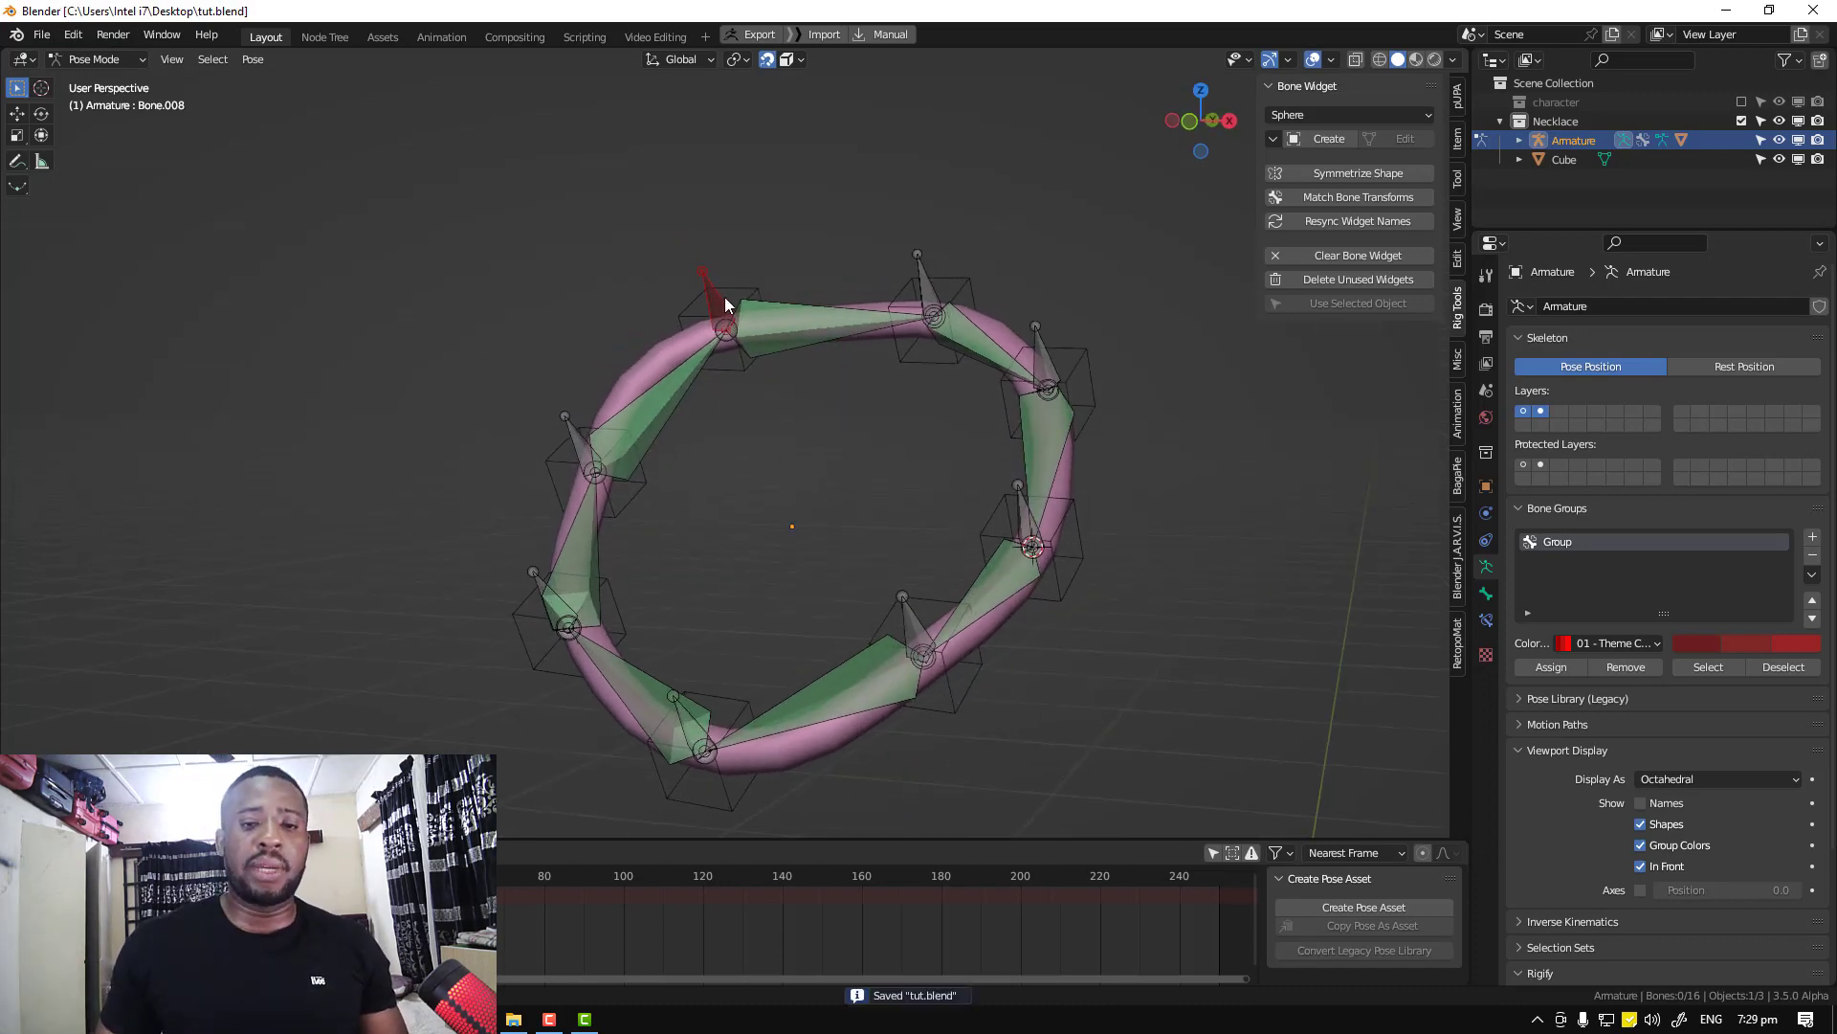
middle_click_drag(726, 297, 803, 316)
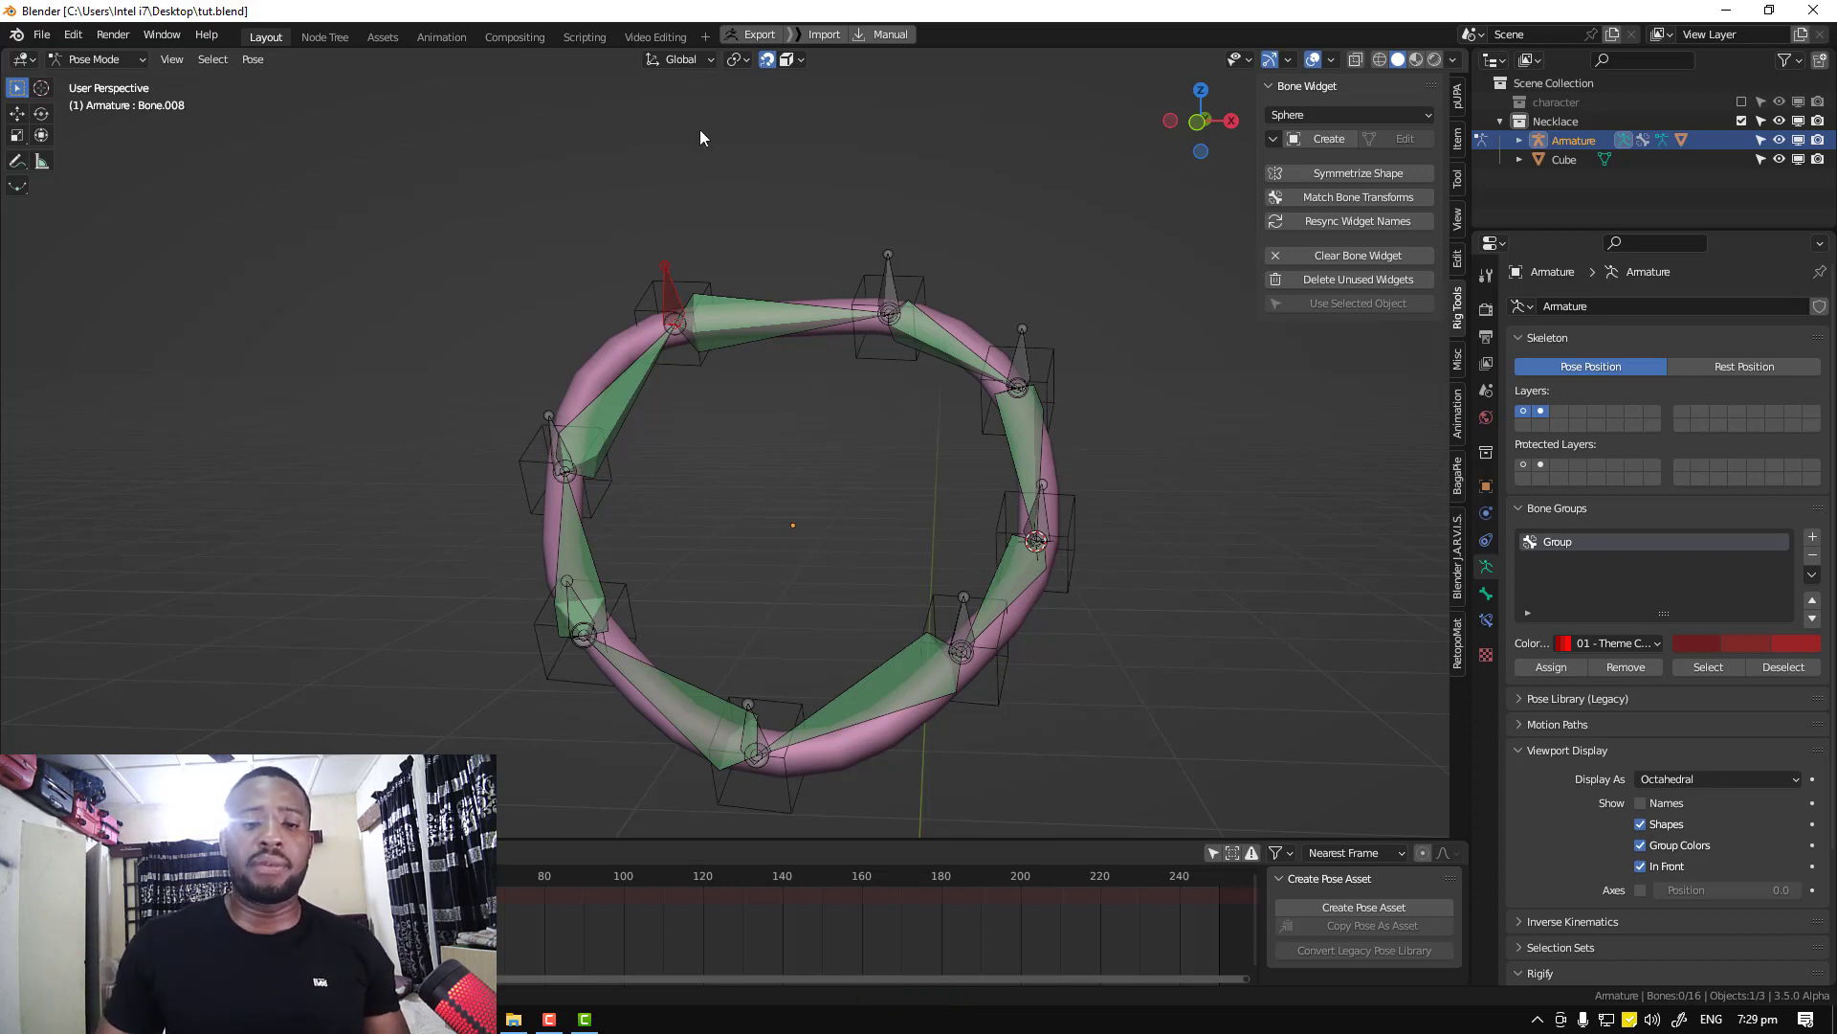
Add nine vertex groups to the Cube object and delete the first one, keeping Group.001 to Group.008
left_click(706, 278)
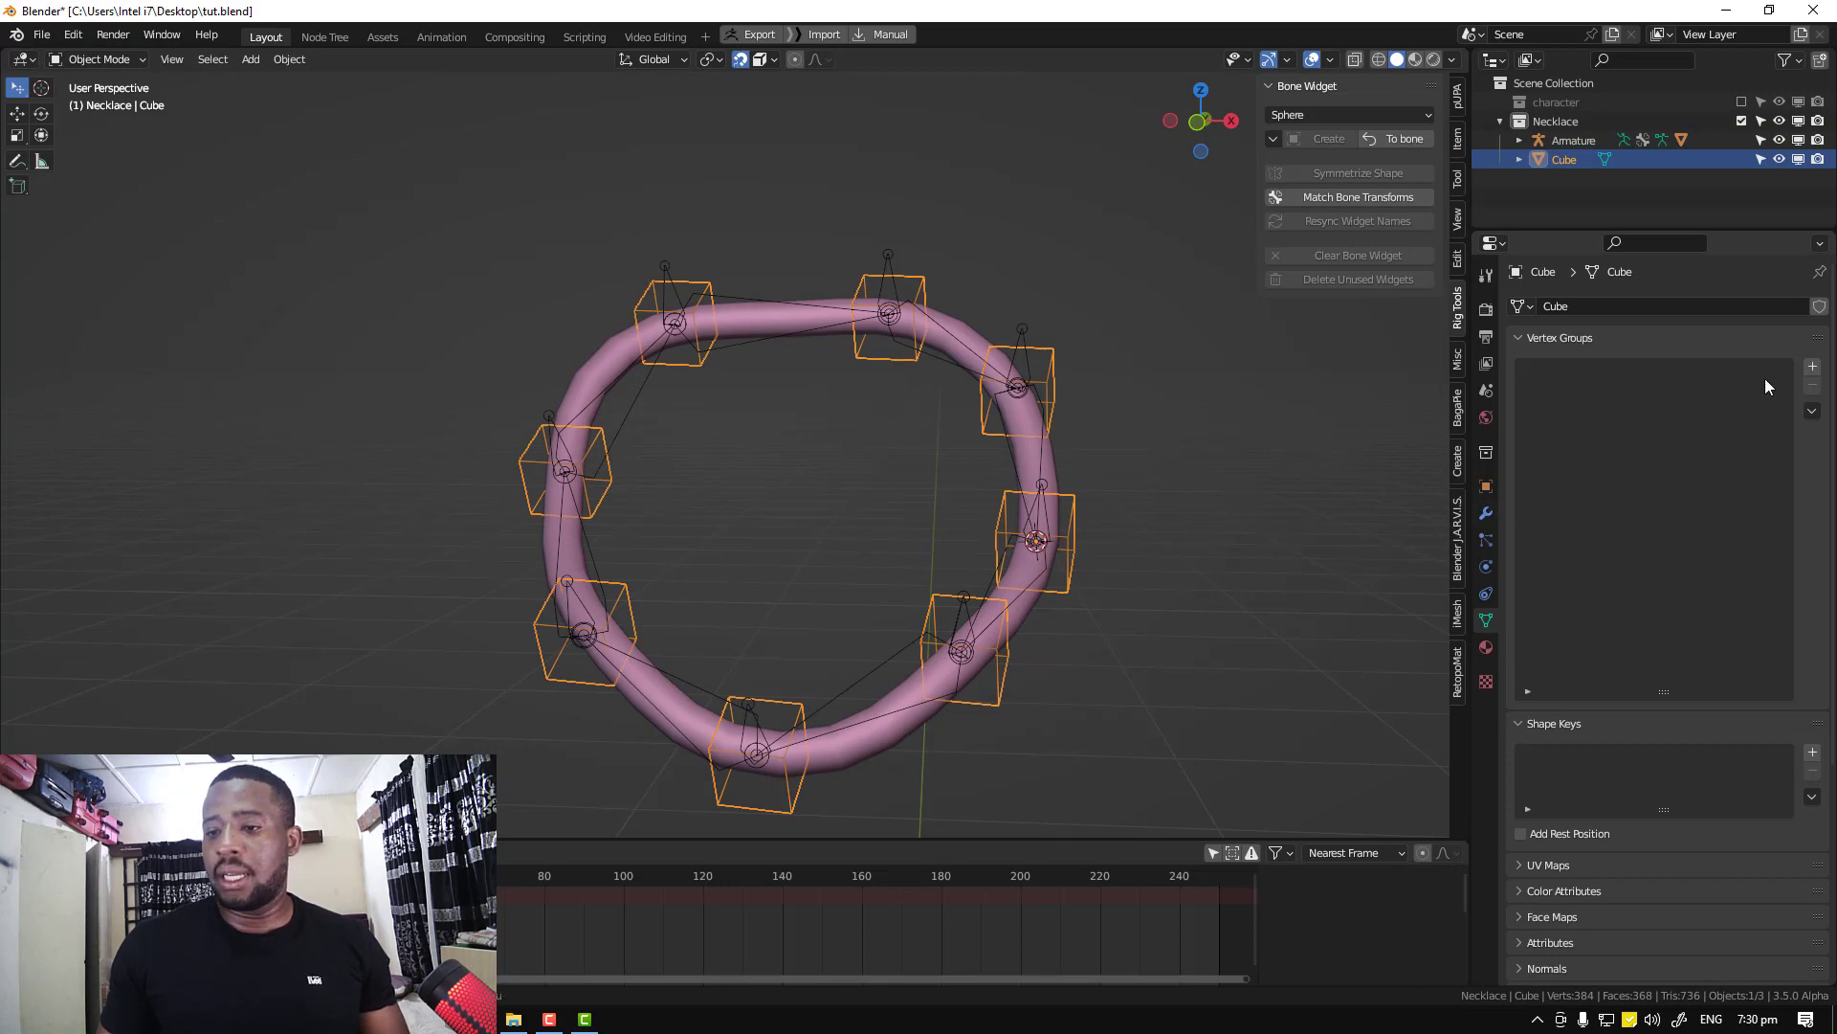
left_click(1813, 367)
left_click(1812, 368)
left_click(1812, 368)
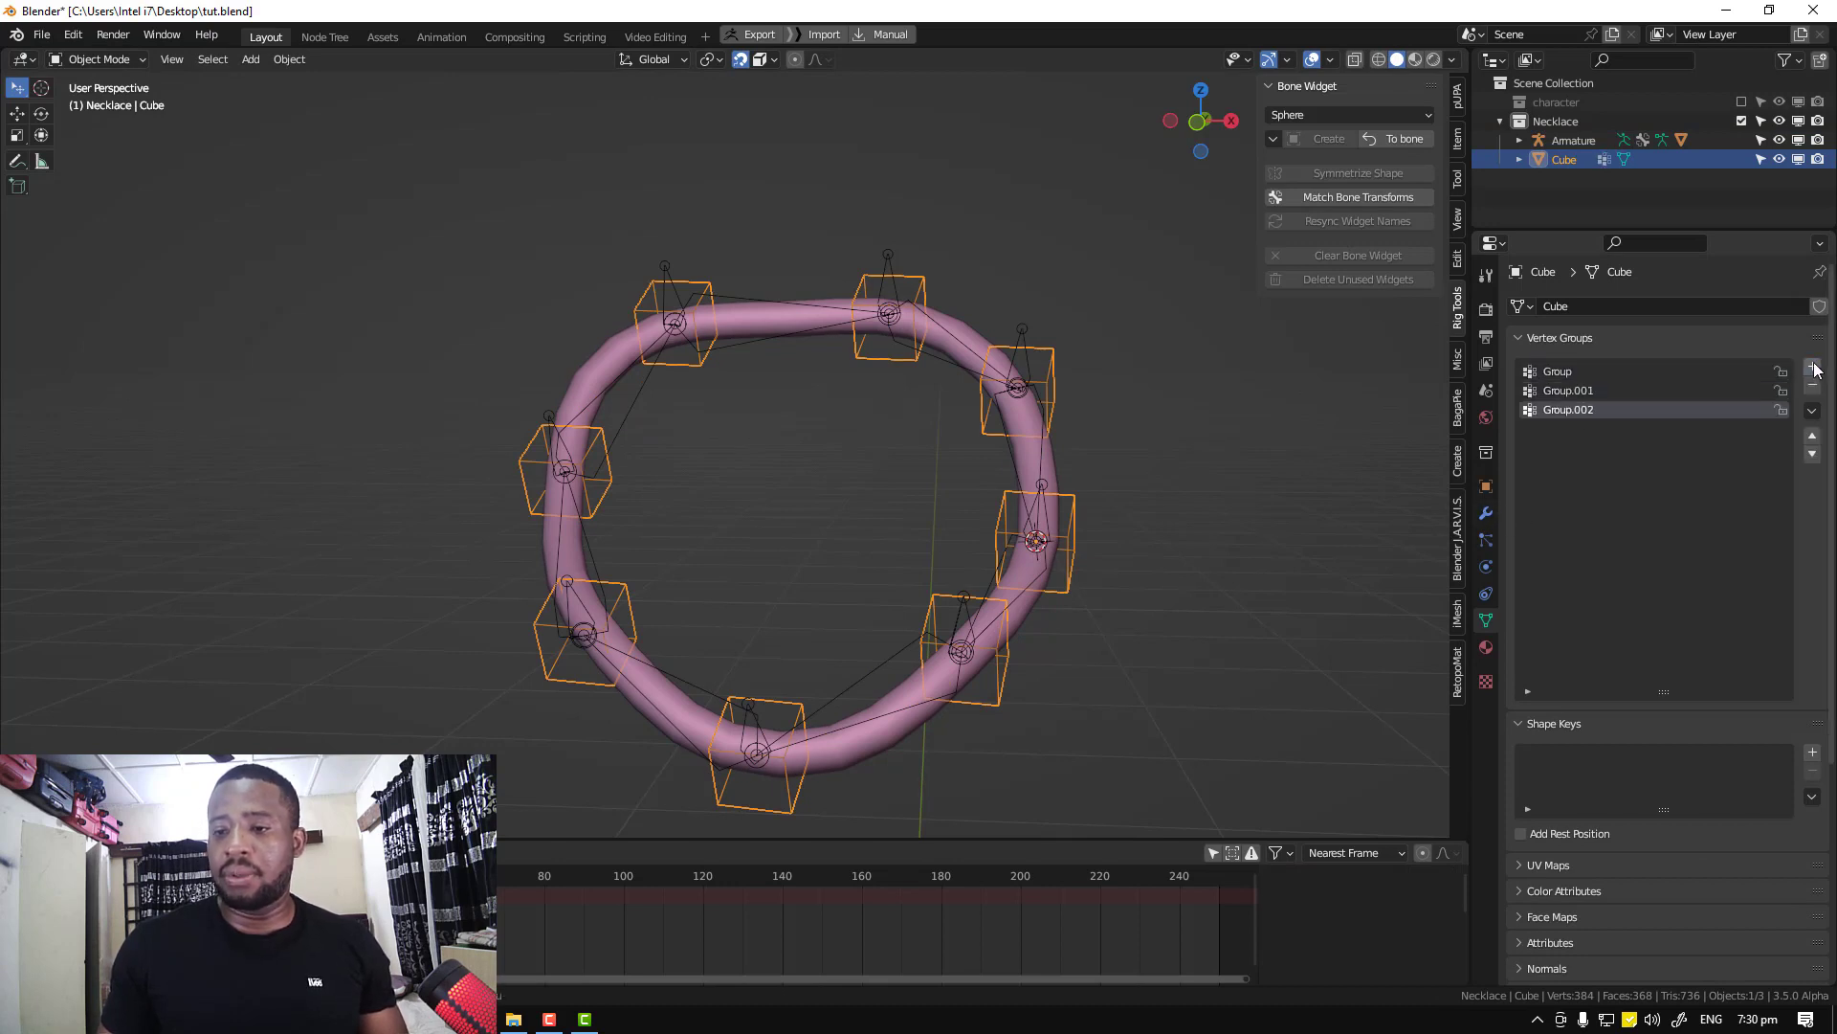
left_click(1813, 369)
left_click(1812, 370)
left_click(1812, 369)
left_click(1813, 369)
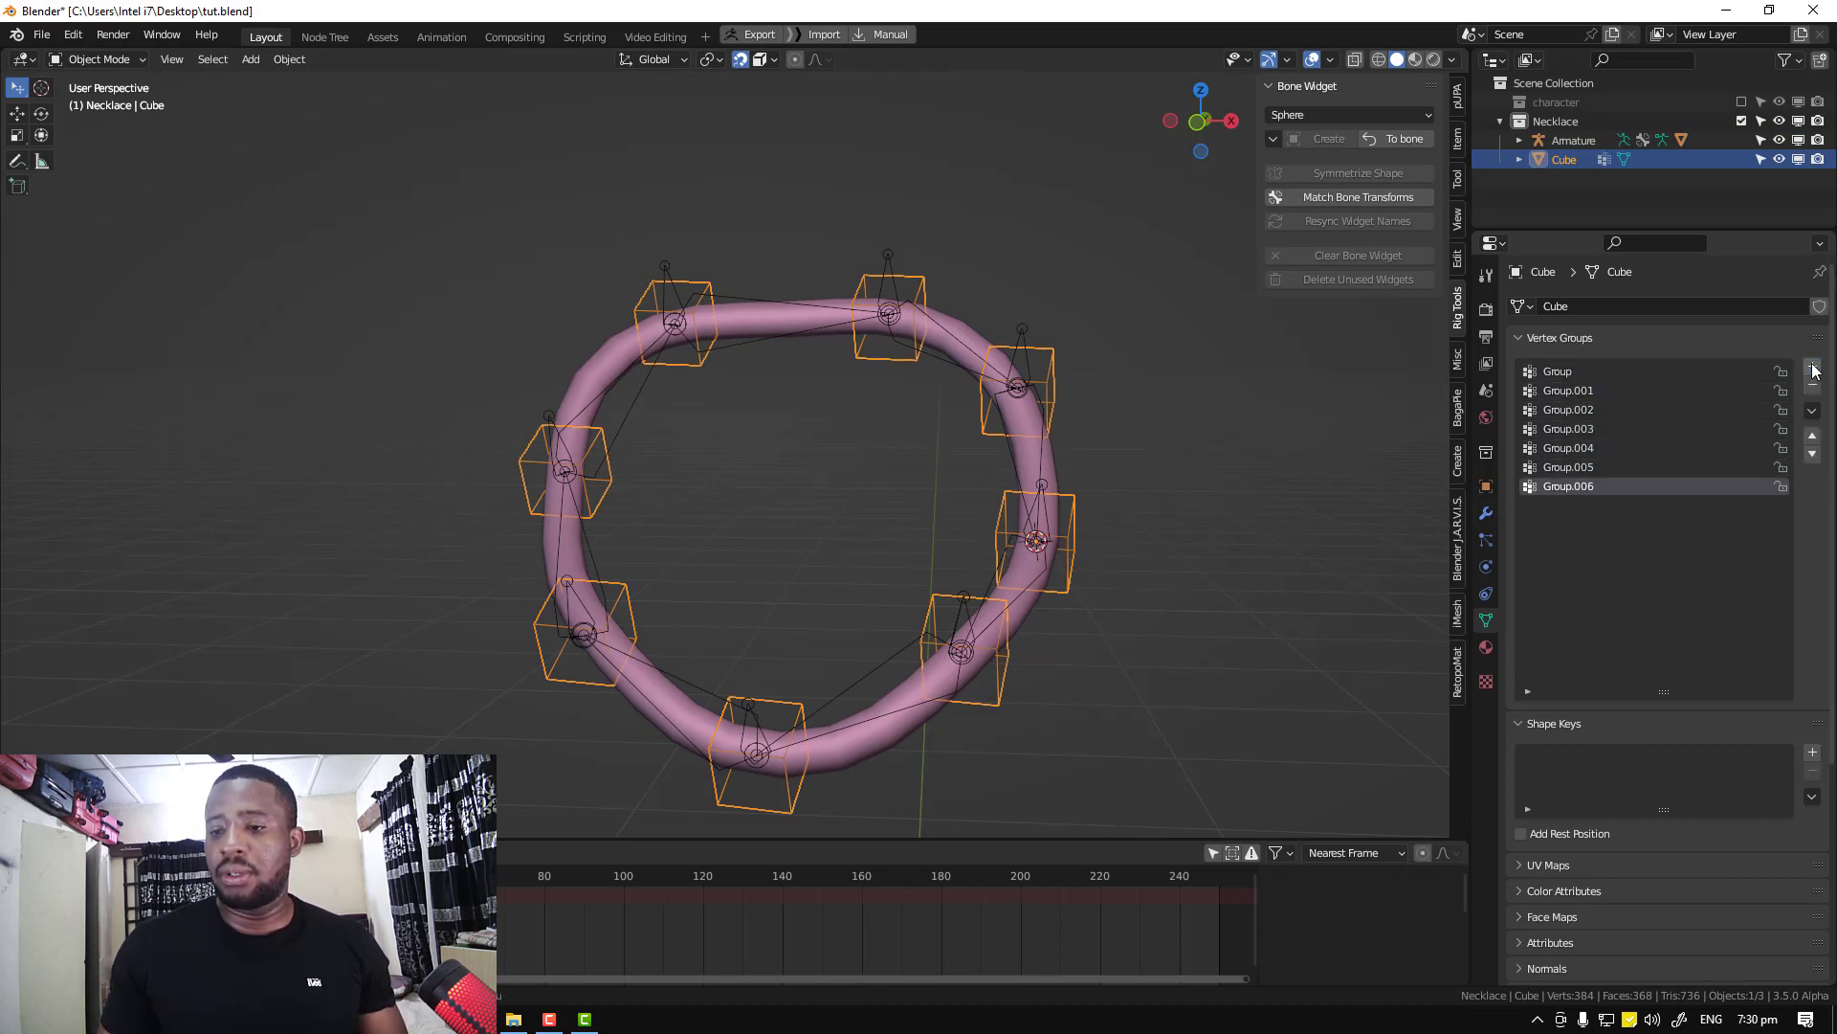
left_click(1813, 369)
left_click(1812, 369)
left_click(1645, 371)
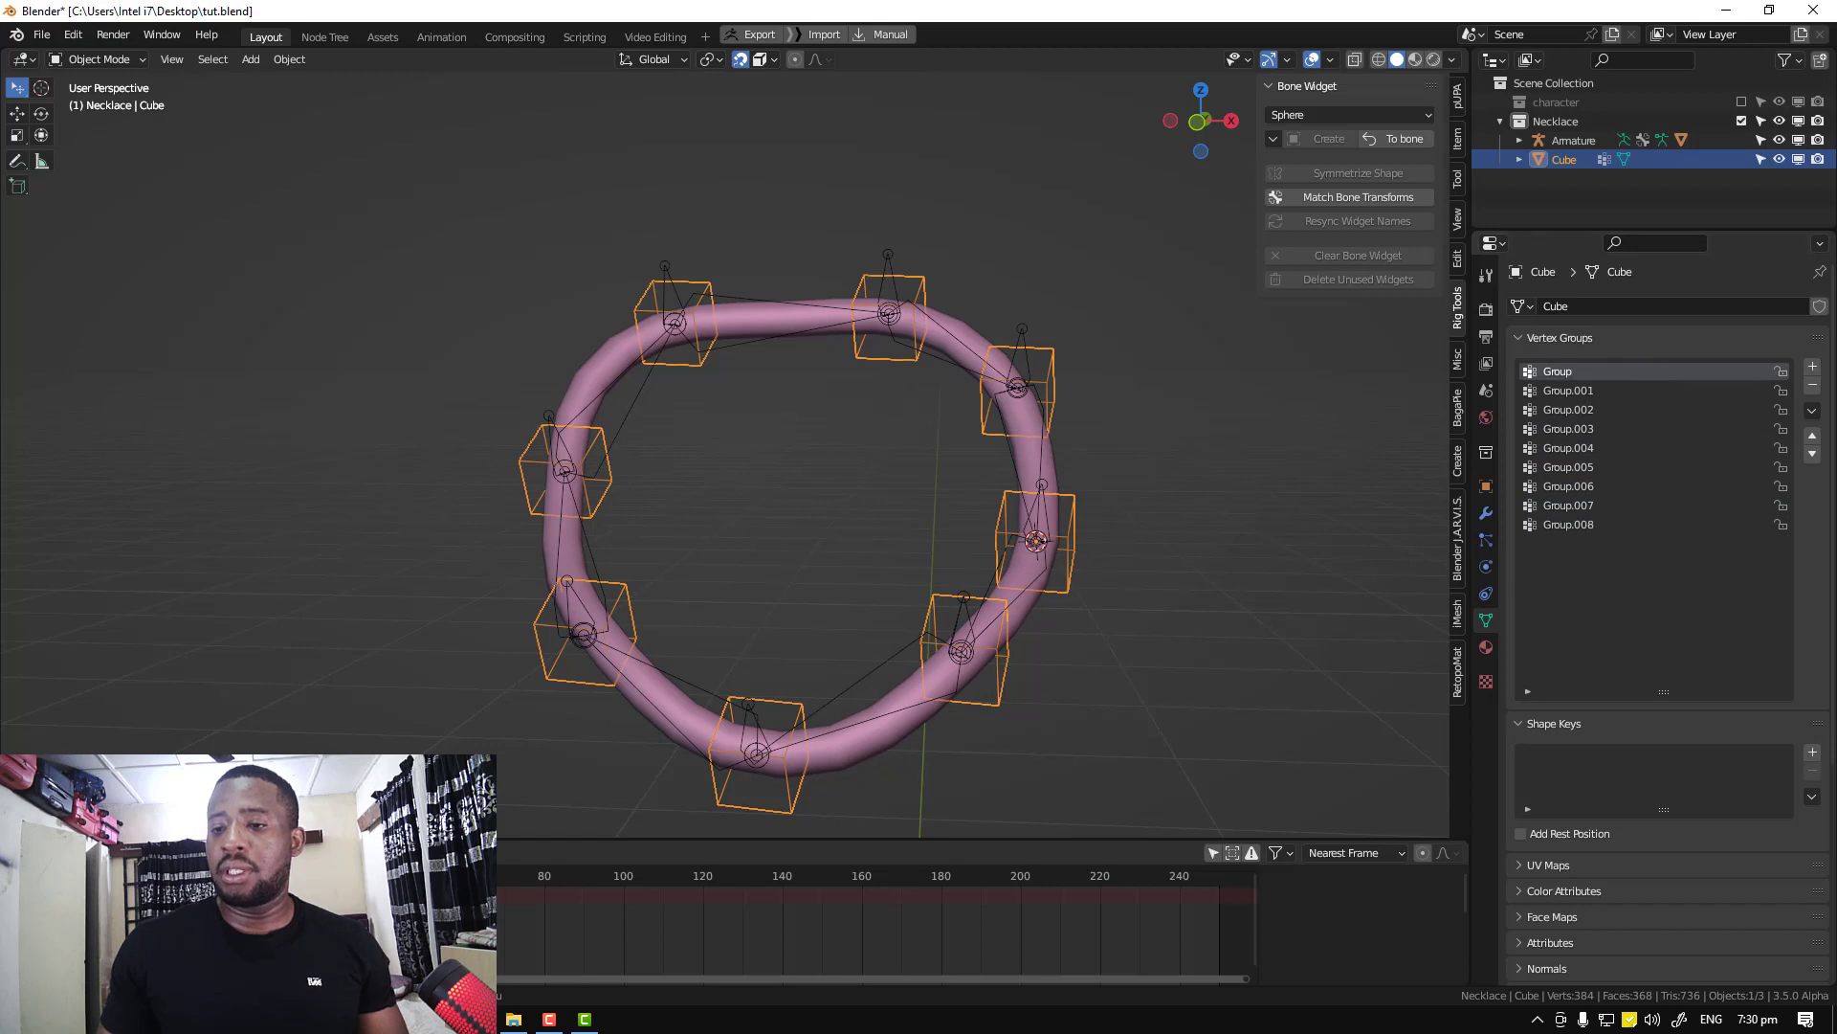
left_click(1812, 386)
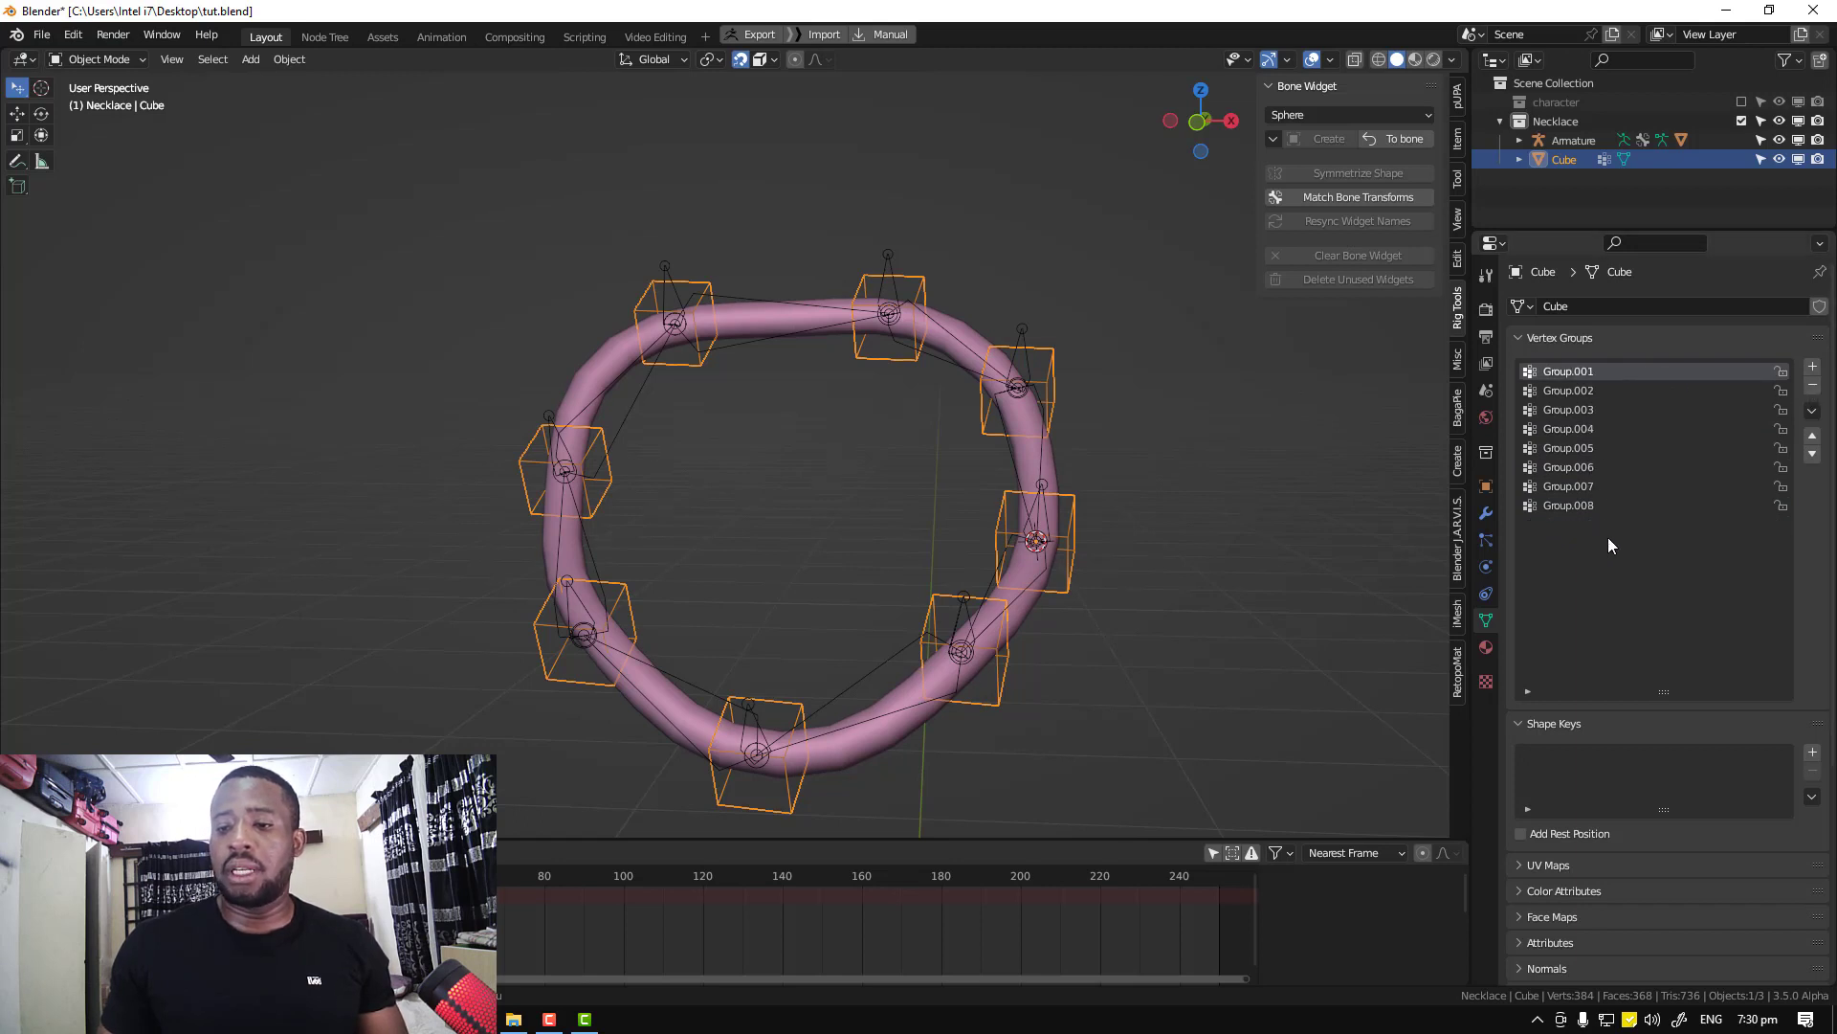
In Edit Mode, assign the whole upper-left joint cube to Group.001 and the next cube clockwise to Group.002
middle_click_drag(737, 368, 720, 342)
key("Tab")
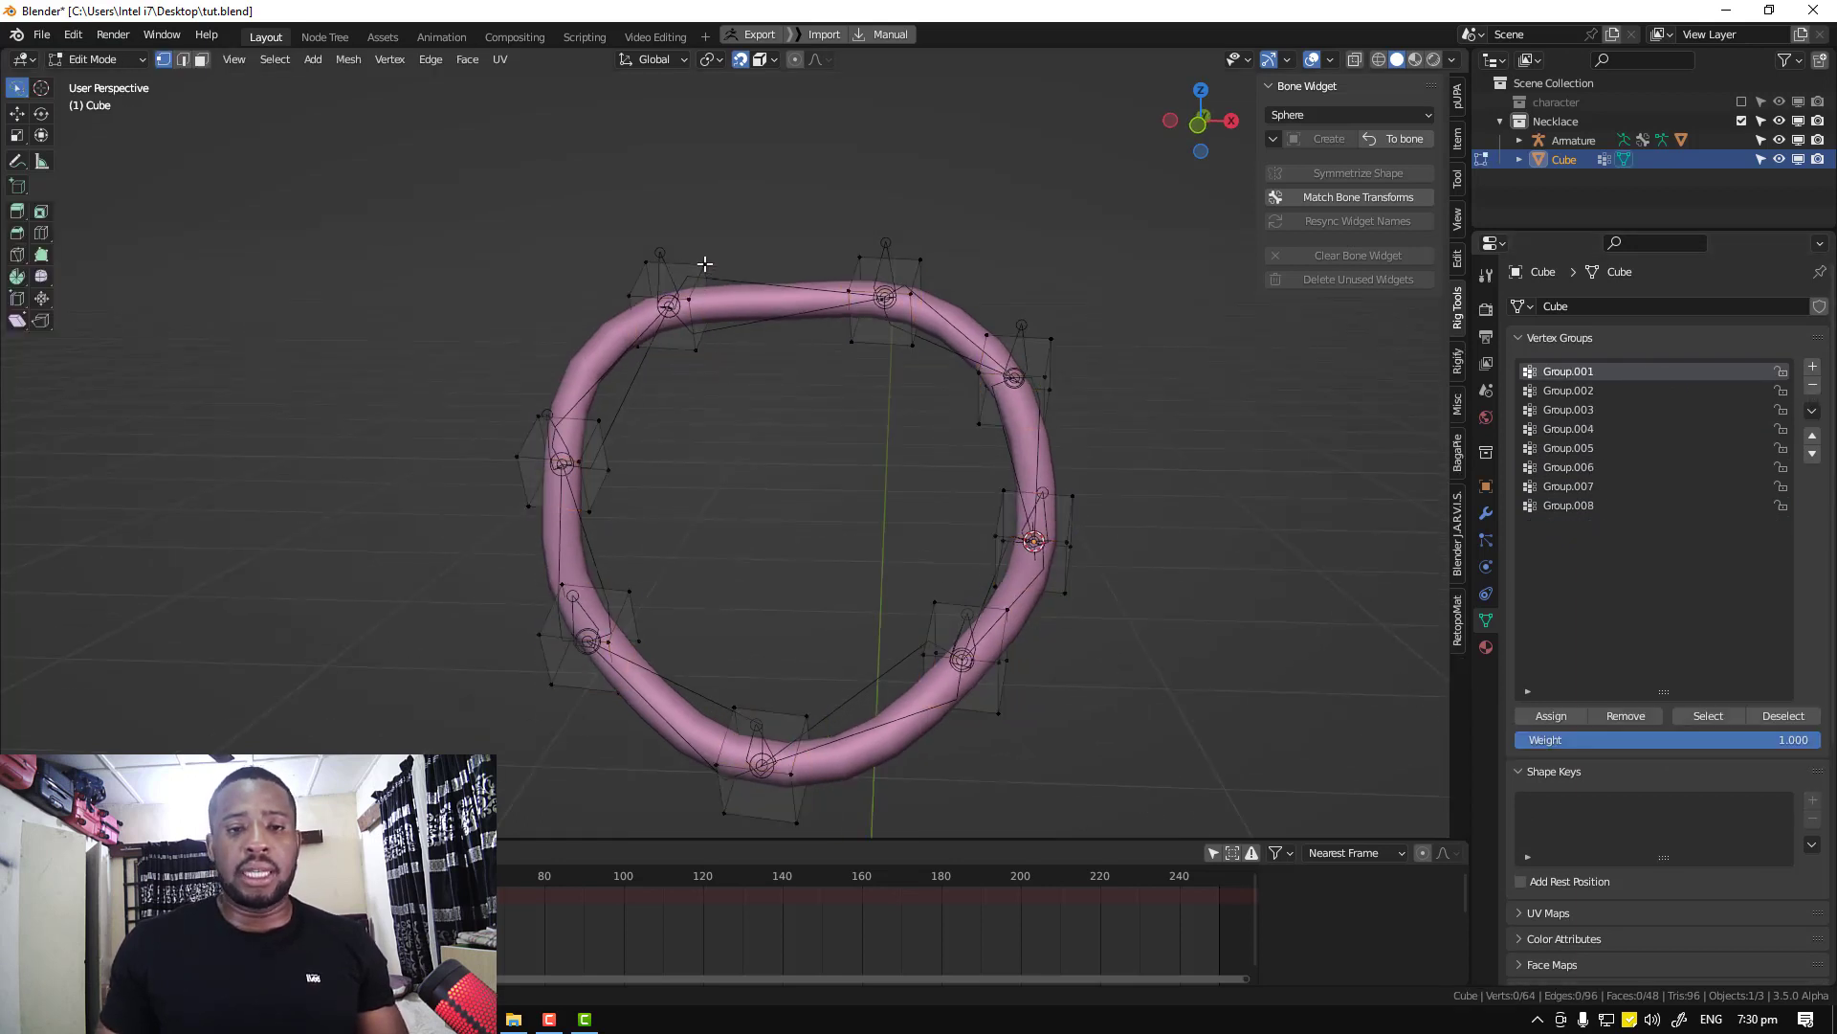
key("l")
left_click(1551, 717)
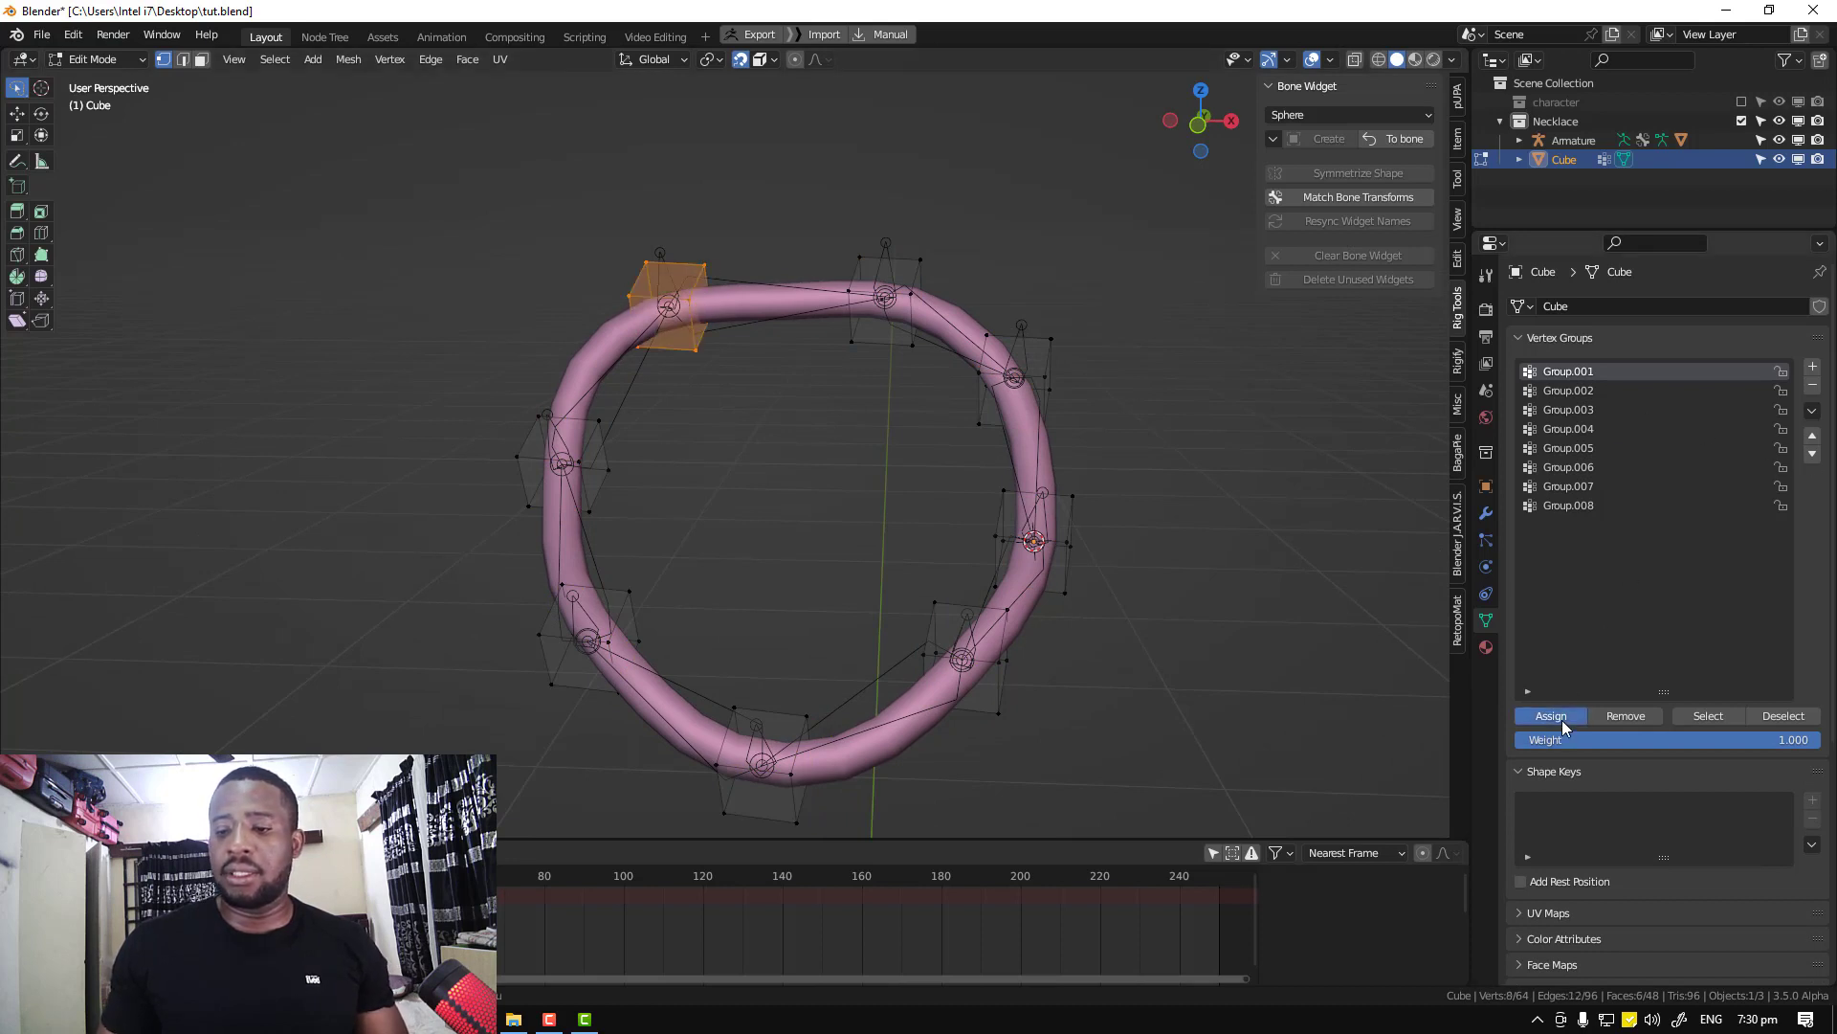
left_click(842, 221)
key("l")
left_click(1571, 391)
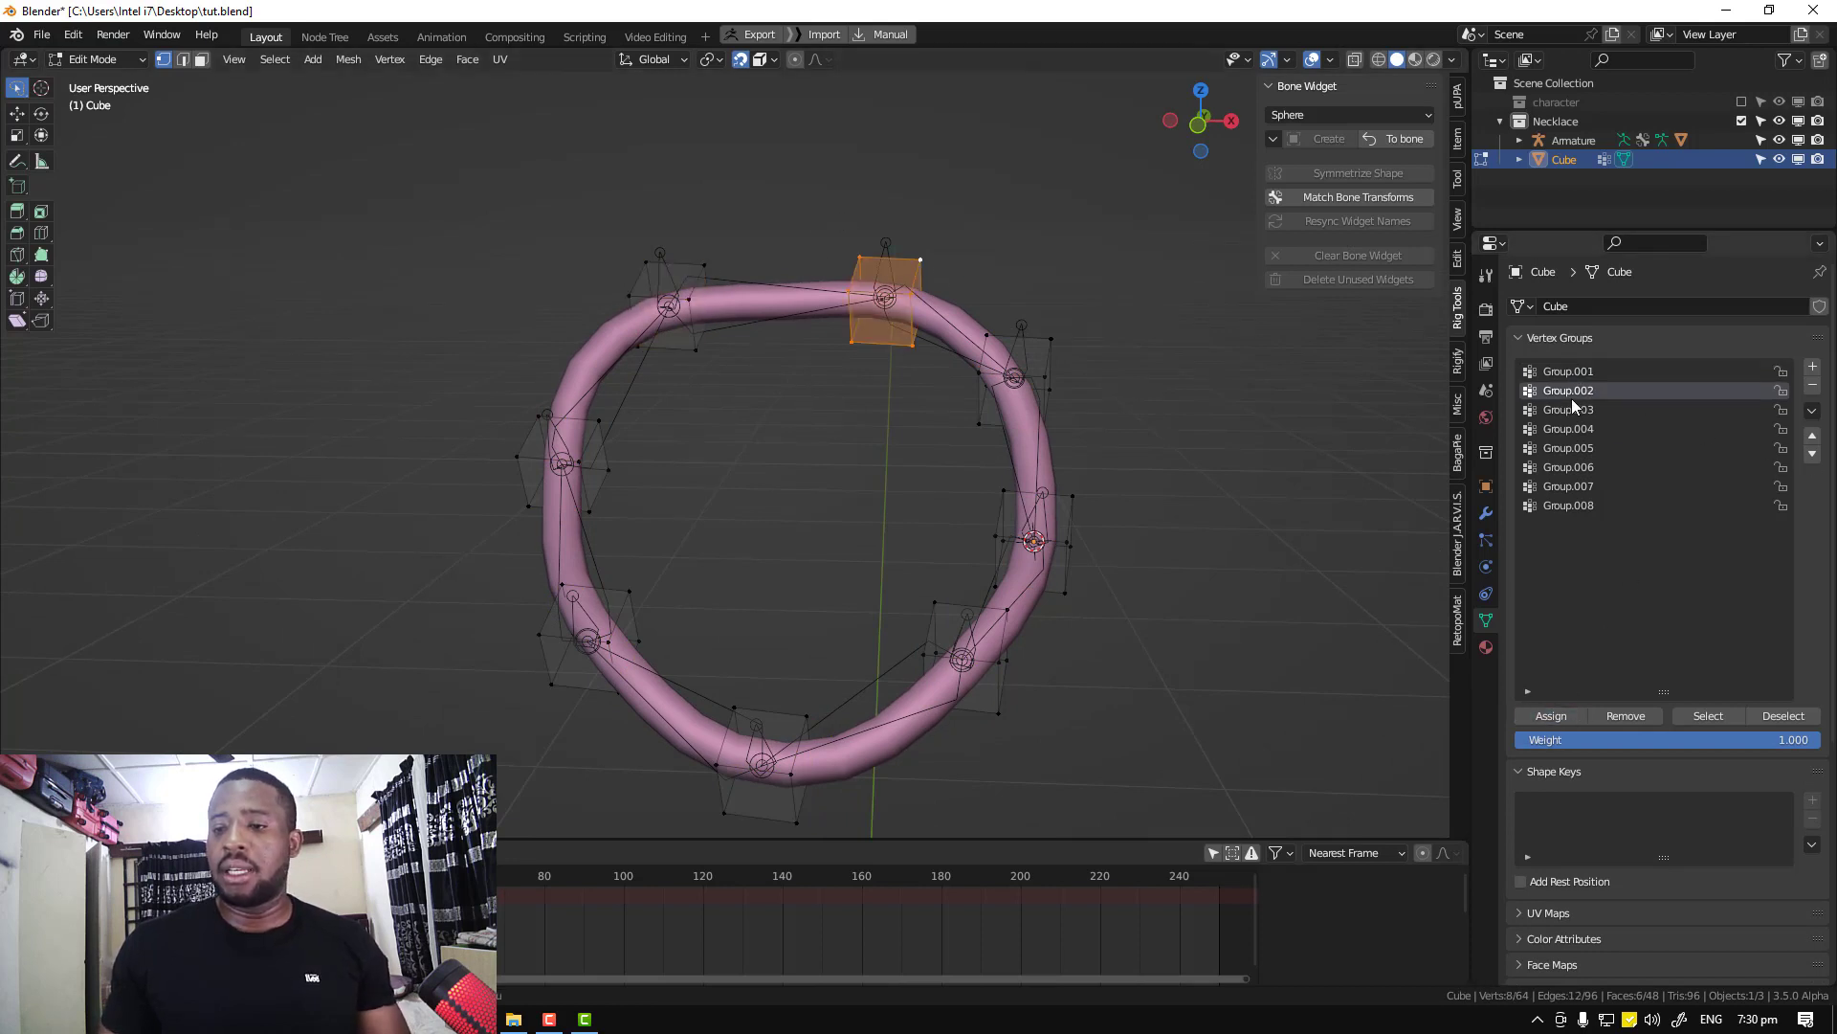
left_click(1551, 717)
Continue clockwise, assigning the upper-right side cube to Group.003 and the cube below it to Group.004
left_click(1097, 325)
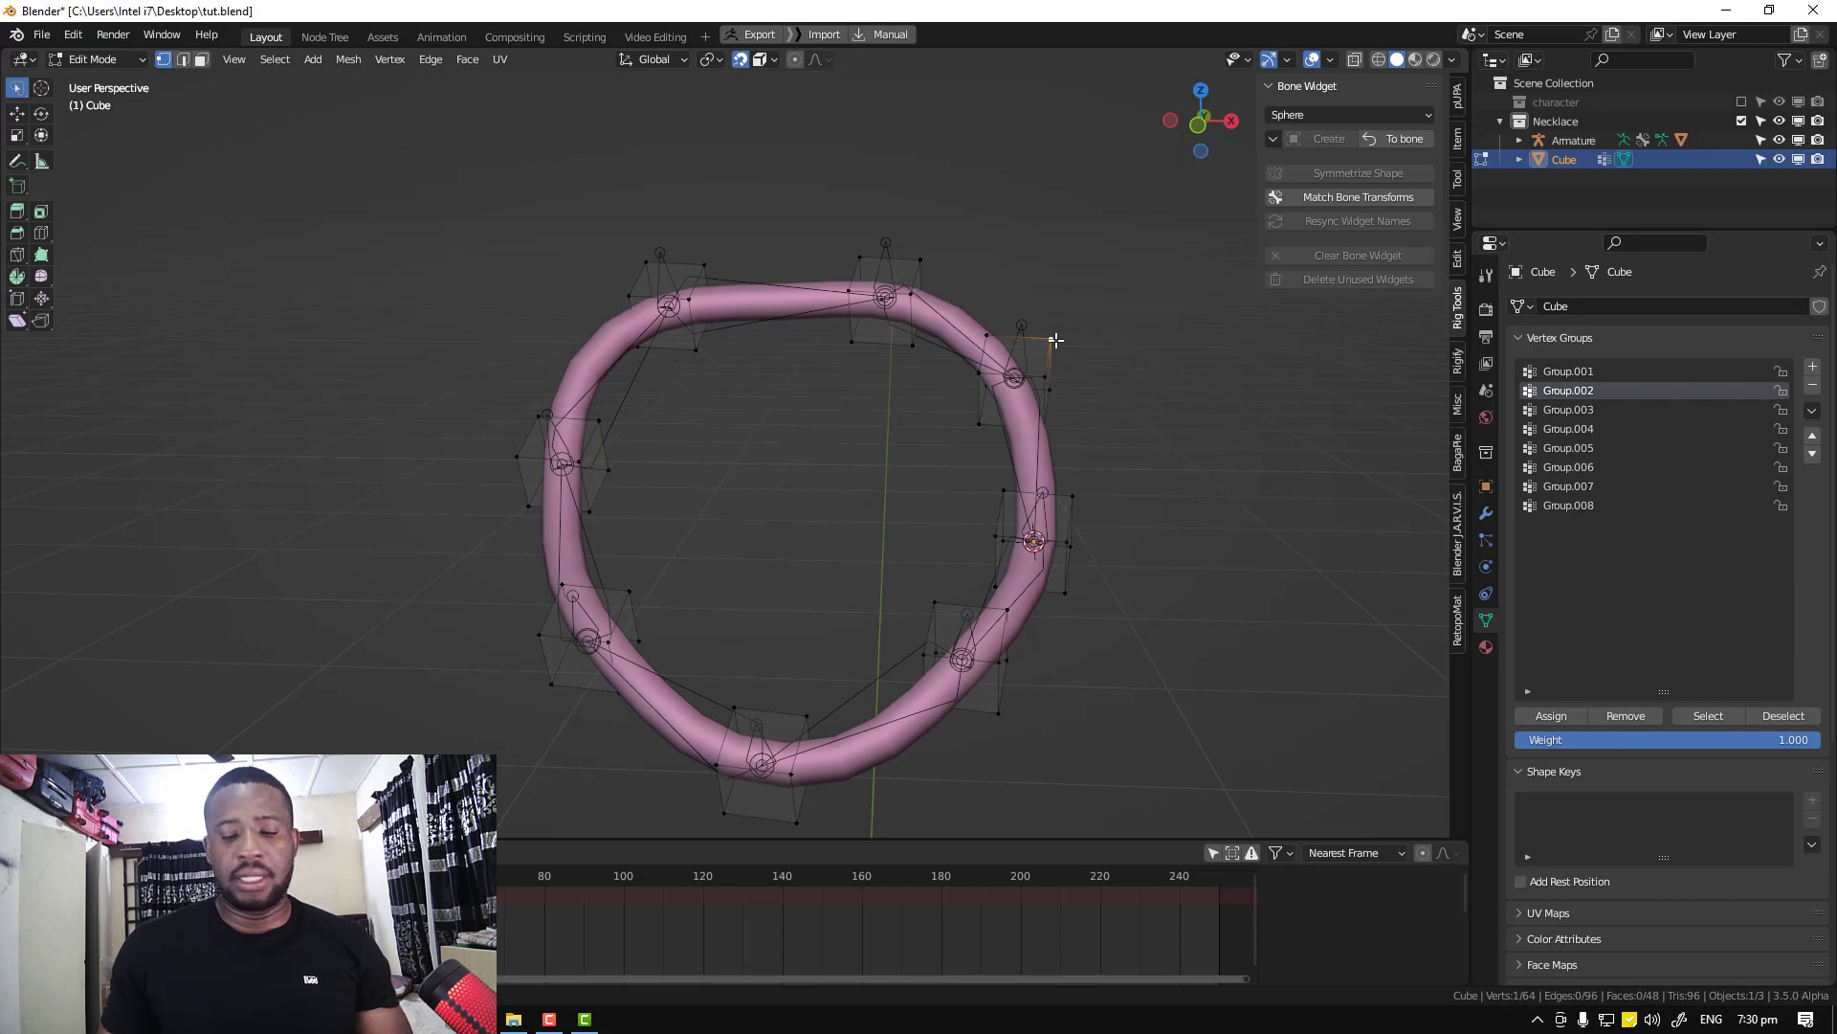
key("l")
left_click(1593, 412)
left_click(1555, 717)
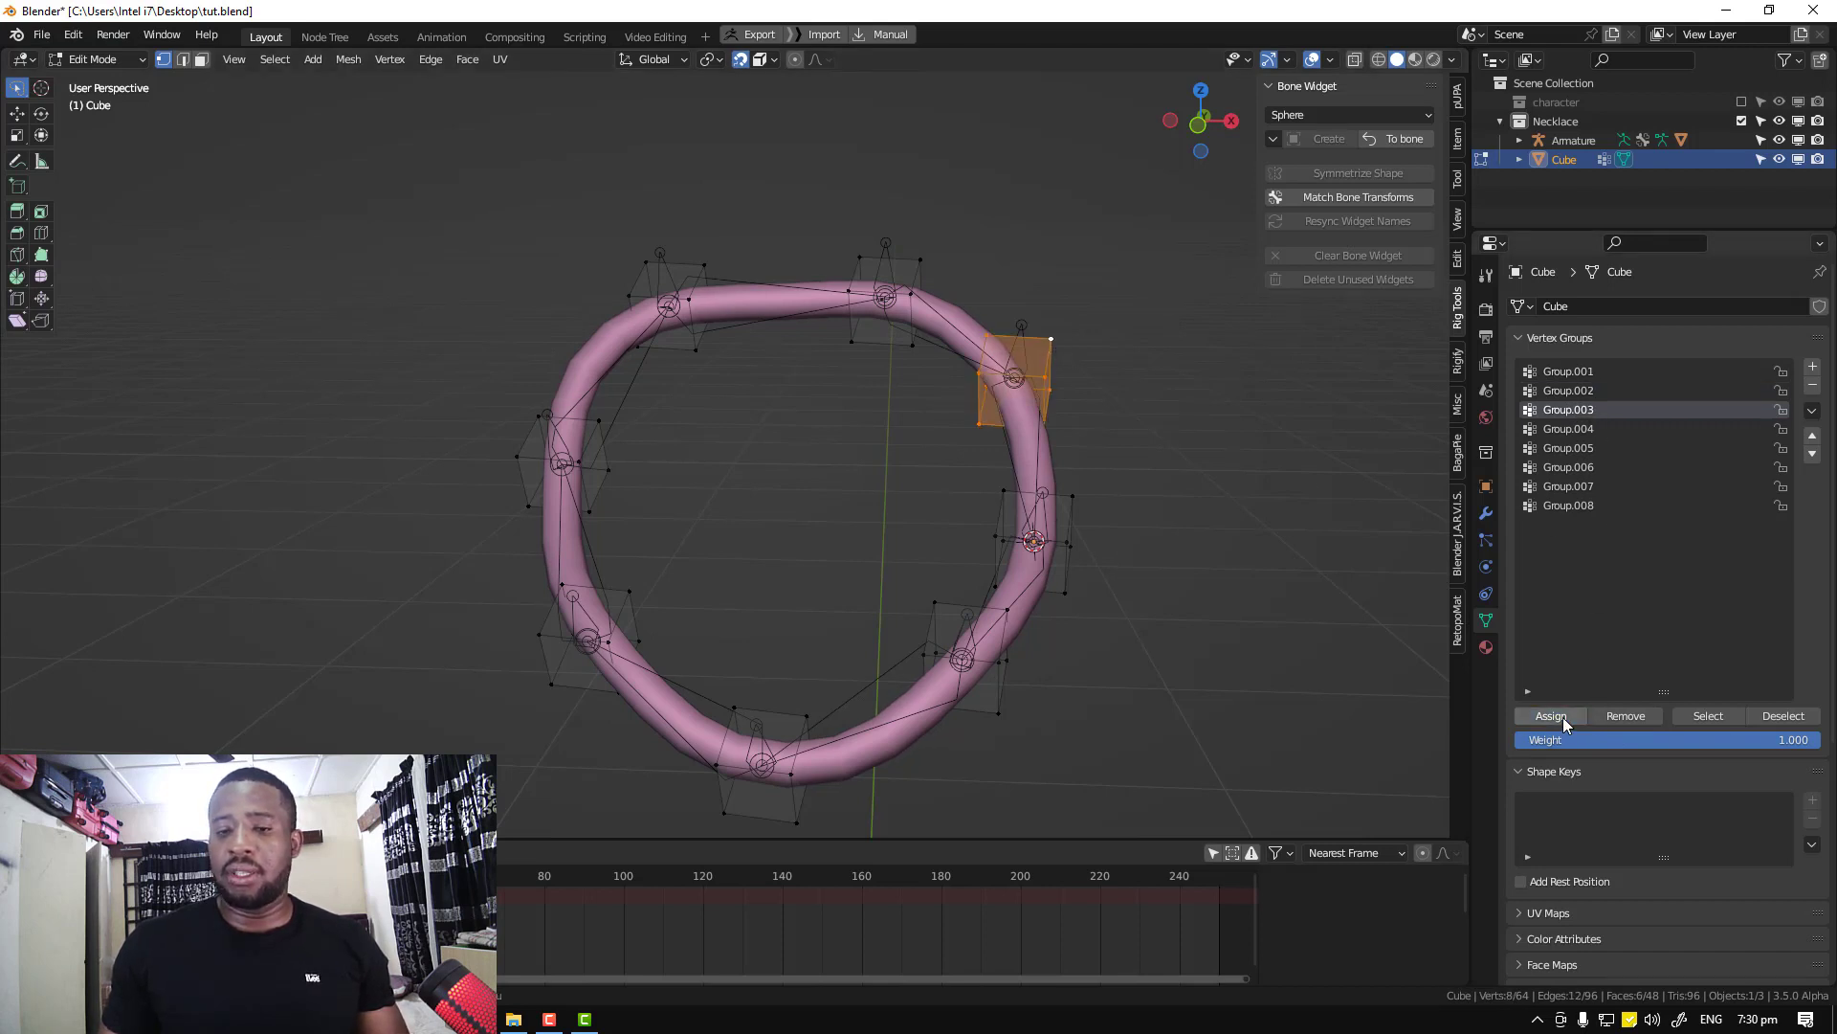
left_click(1122, 563)
key("l")
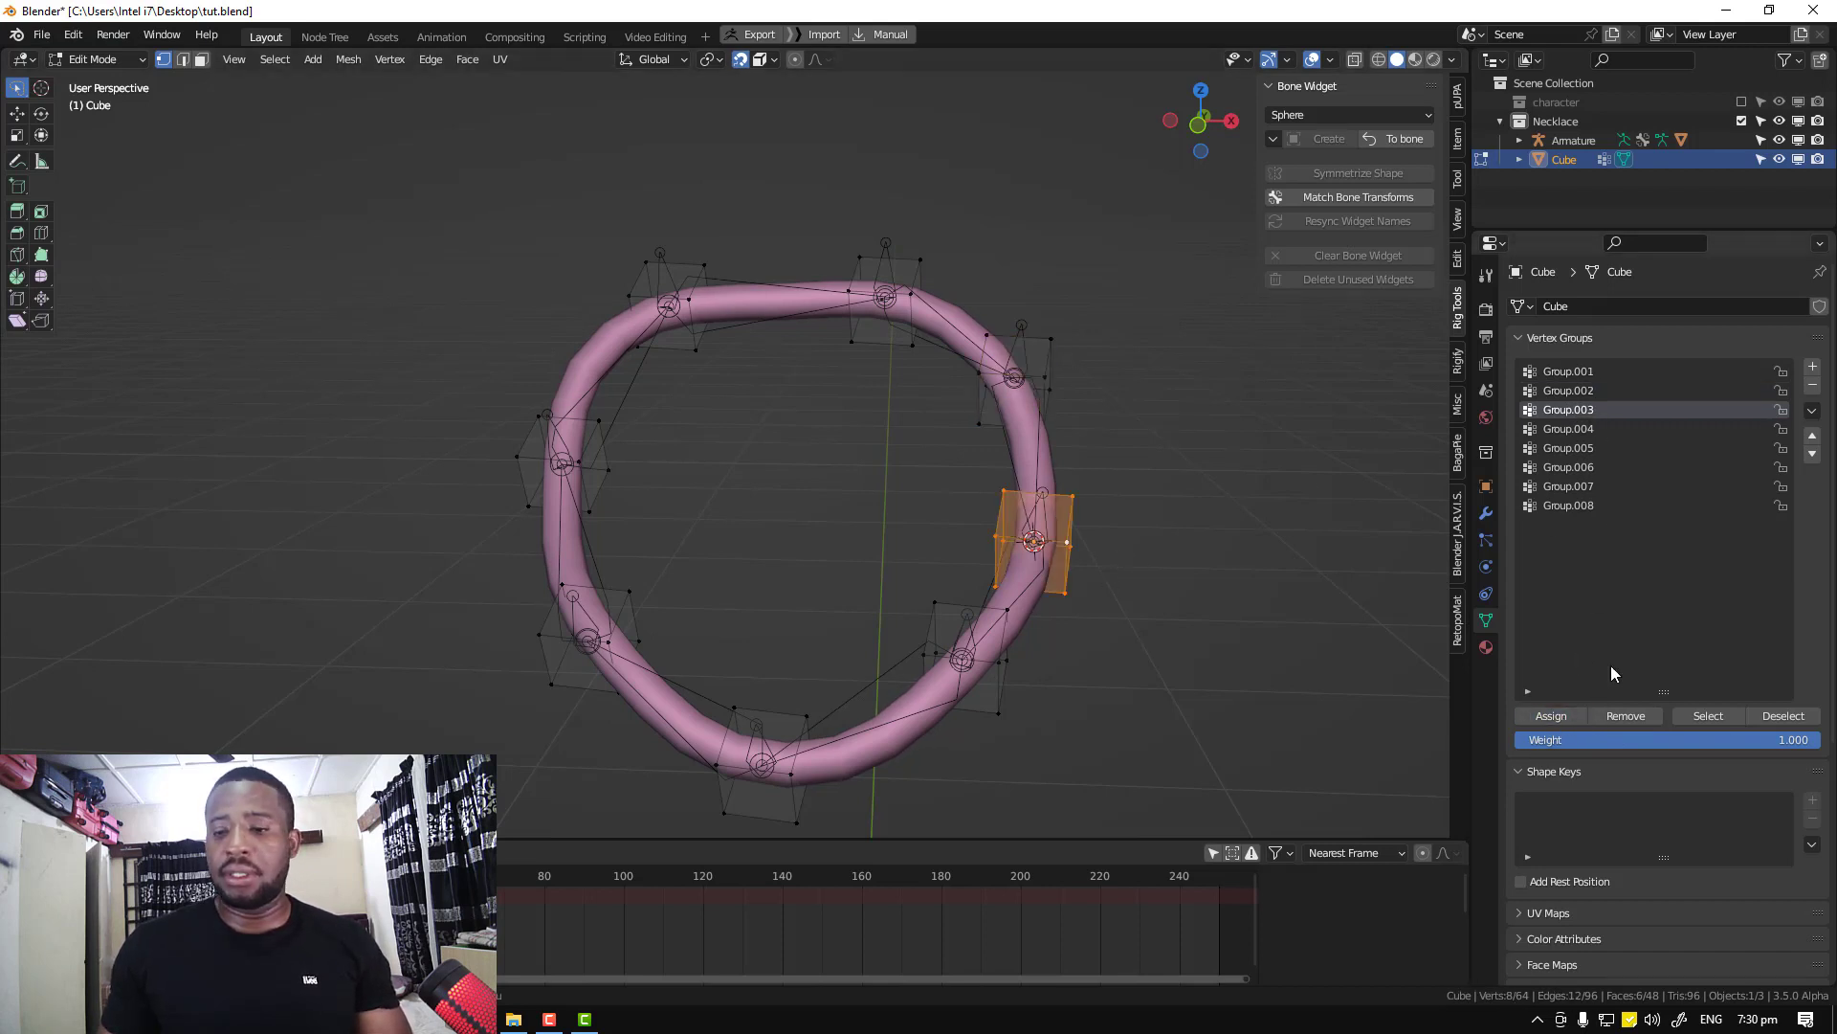
left_click(1584, 432)
left_click(1552, 717)
Assign the lower-right joint cube to Group.005 and the bottom joint cube to Group.006
left_click(1012, 650)
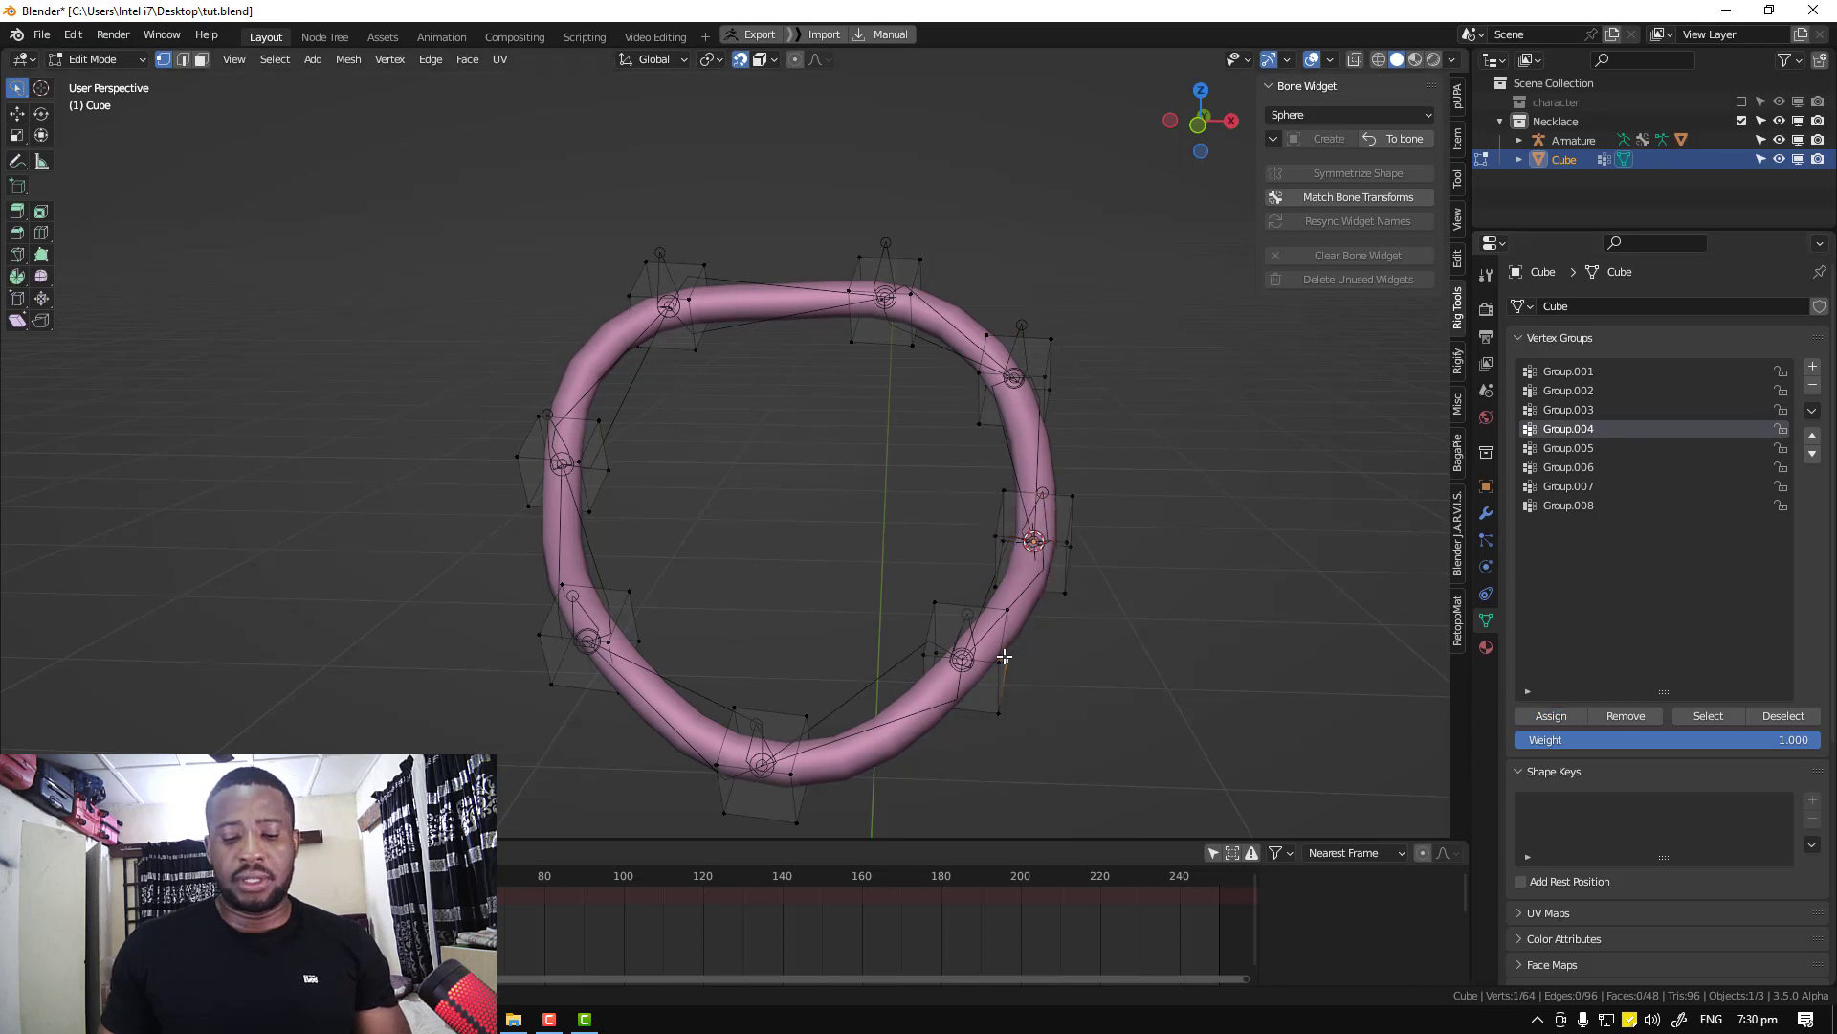
key("l")
left_click(1584, 449)
left_click(1551, 717)
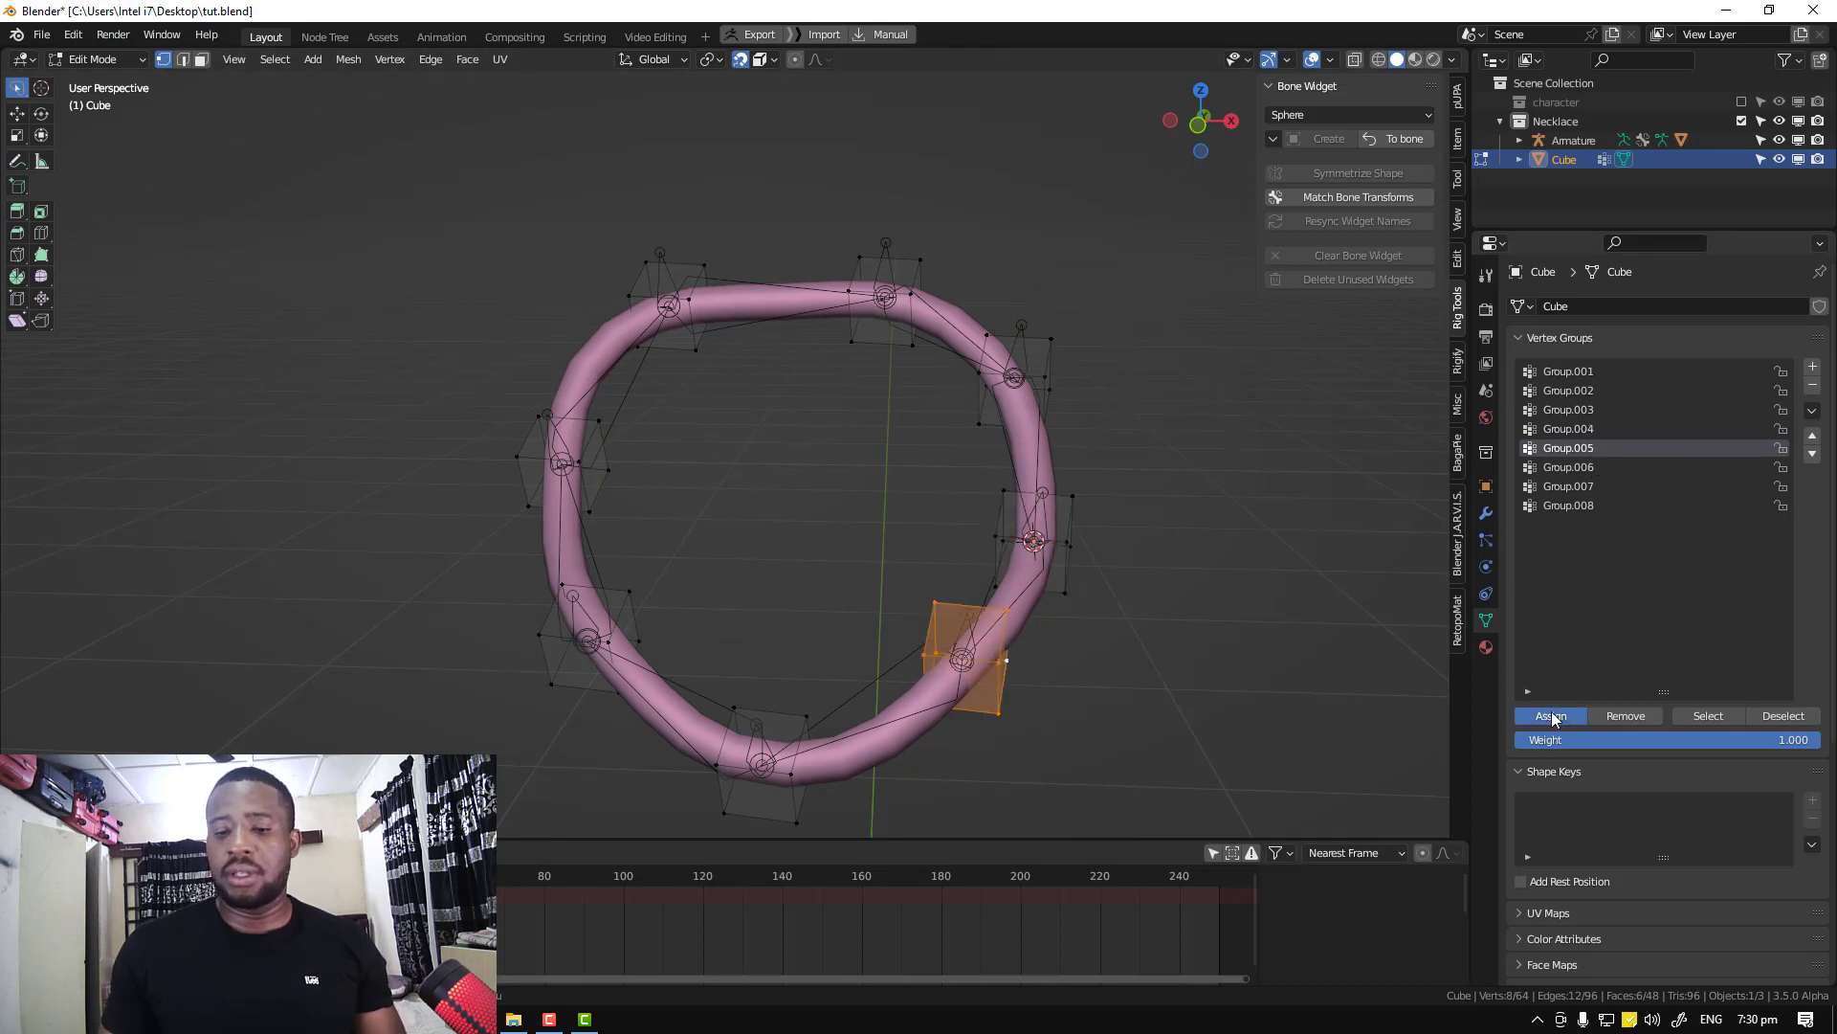
left_click(779, 739)
key("l")
left_click(1562, 467)
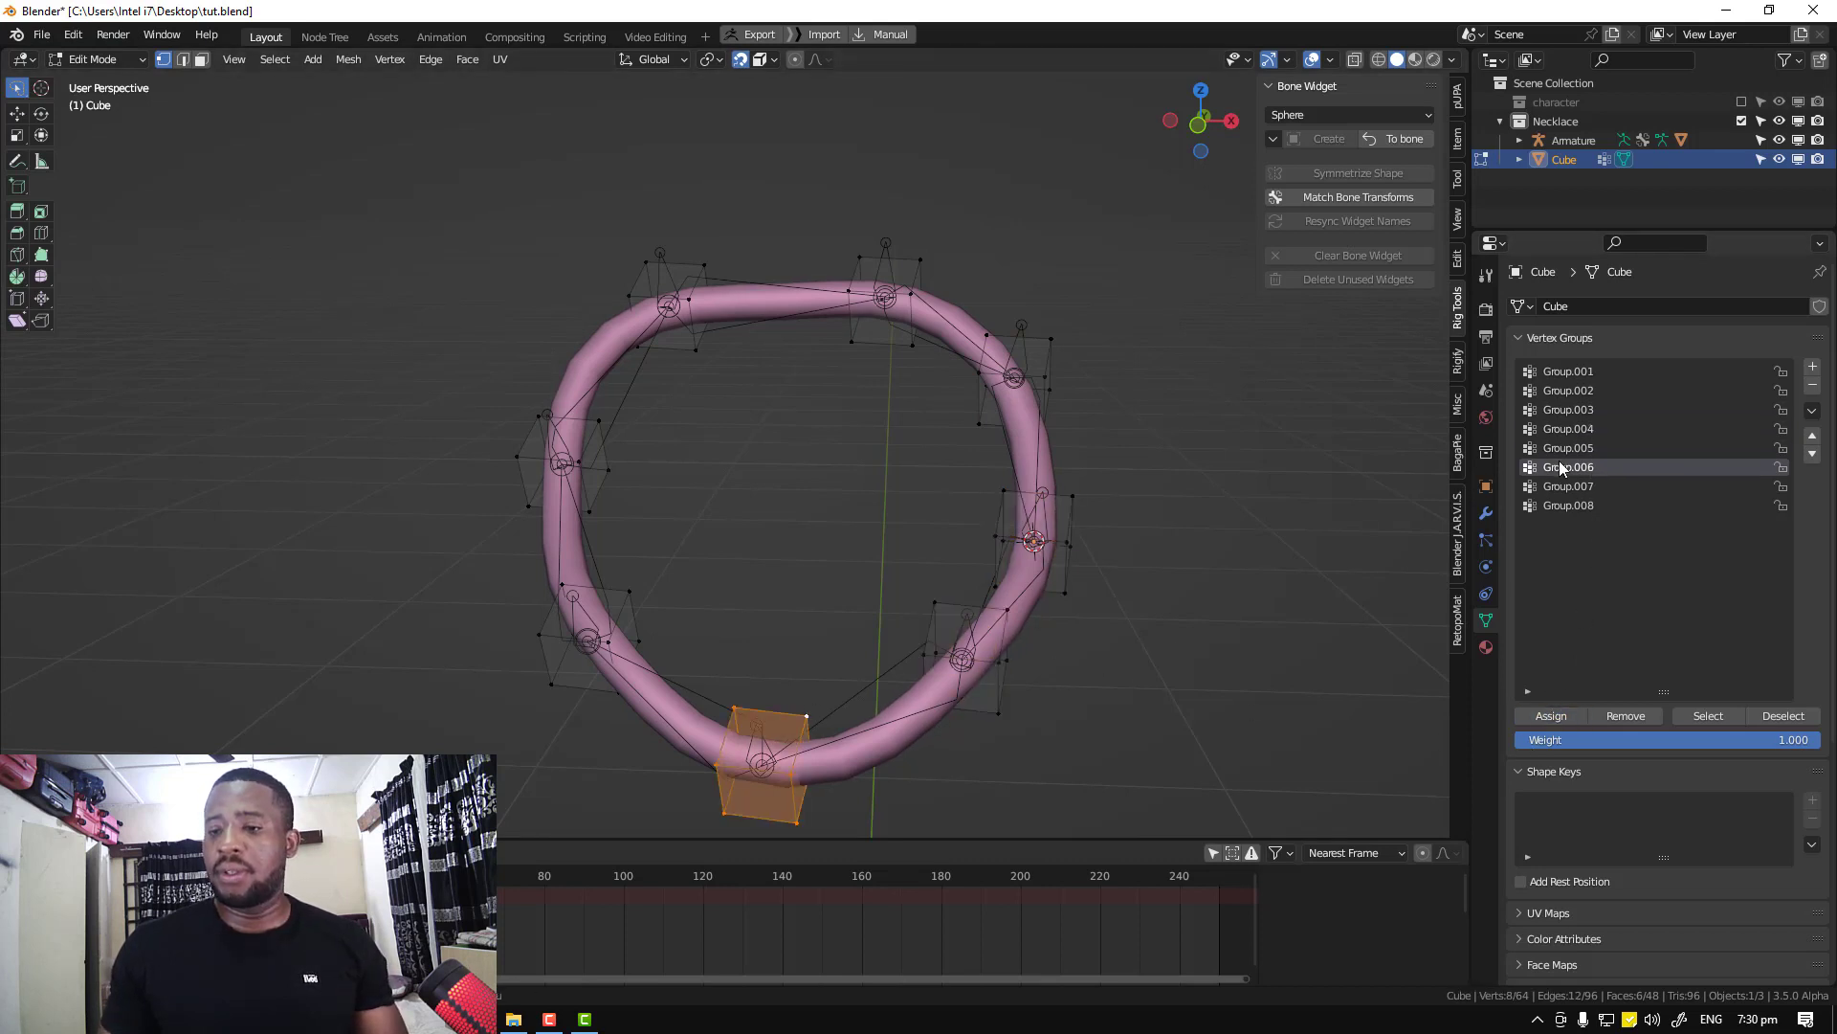
left_click(1551, 716)
Assign the lower-left joint cube to Group.007 and the remaining cube above it to Group.008
left_click(571, 643)
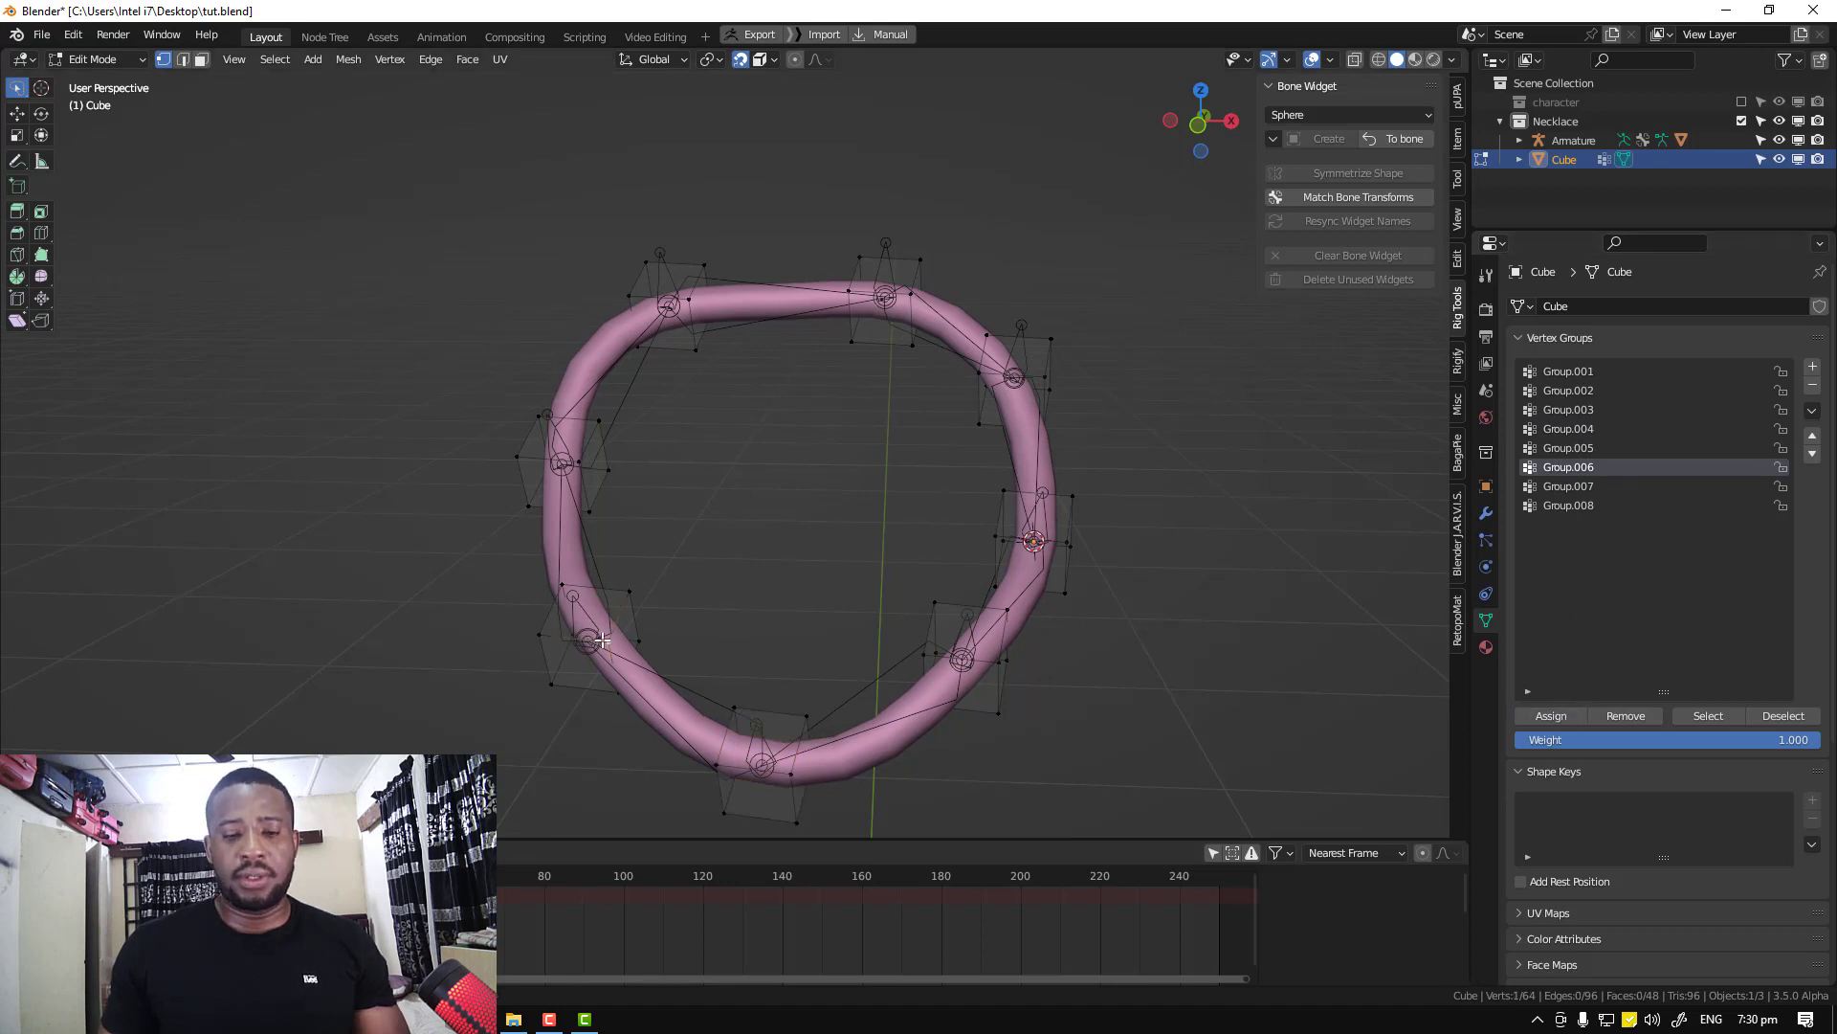
key("l")
left_click(1579, 486)
left_click(1552, 717)
left_click(575, 457)
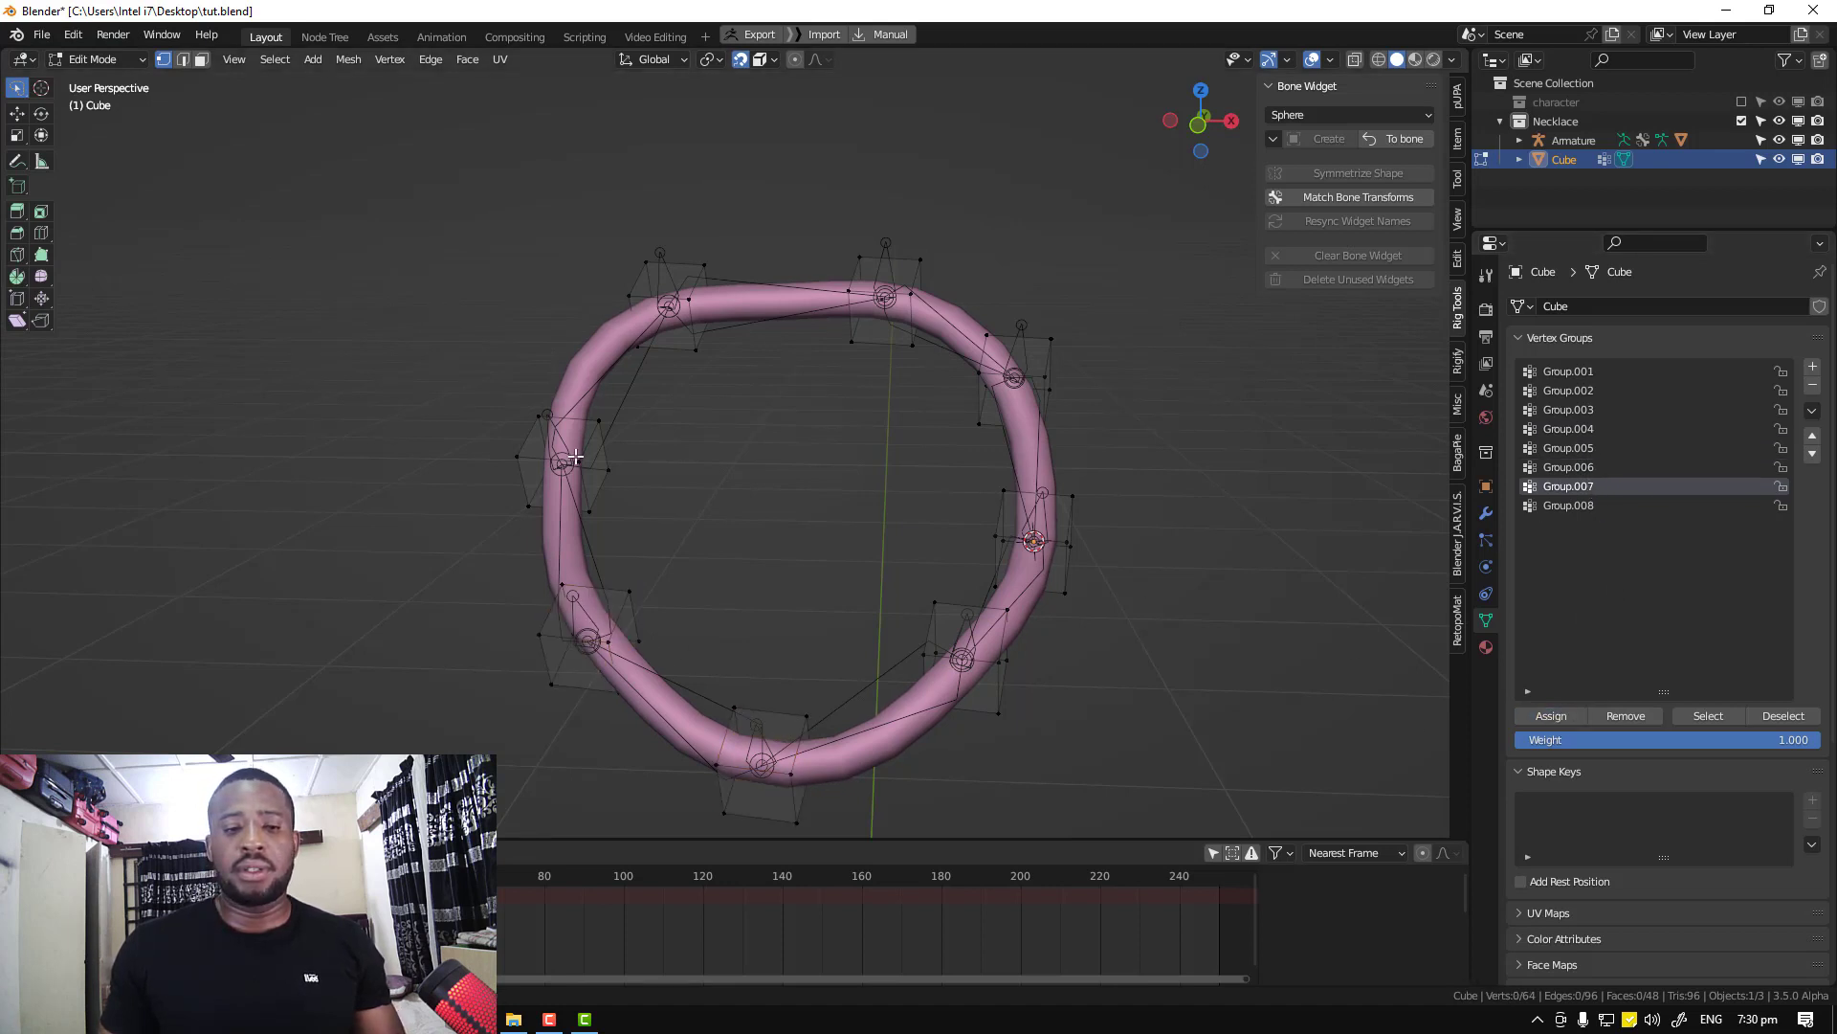
key("l")
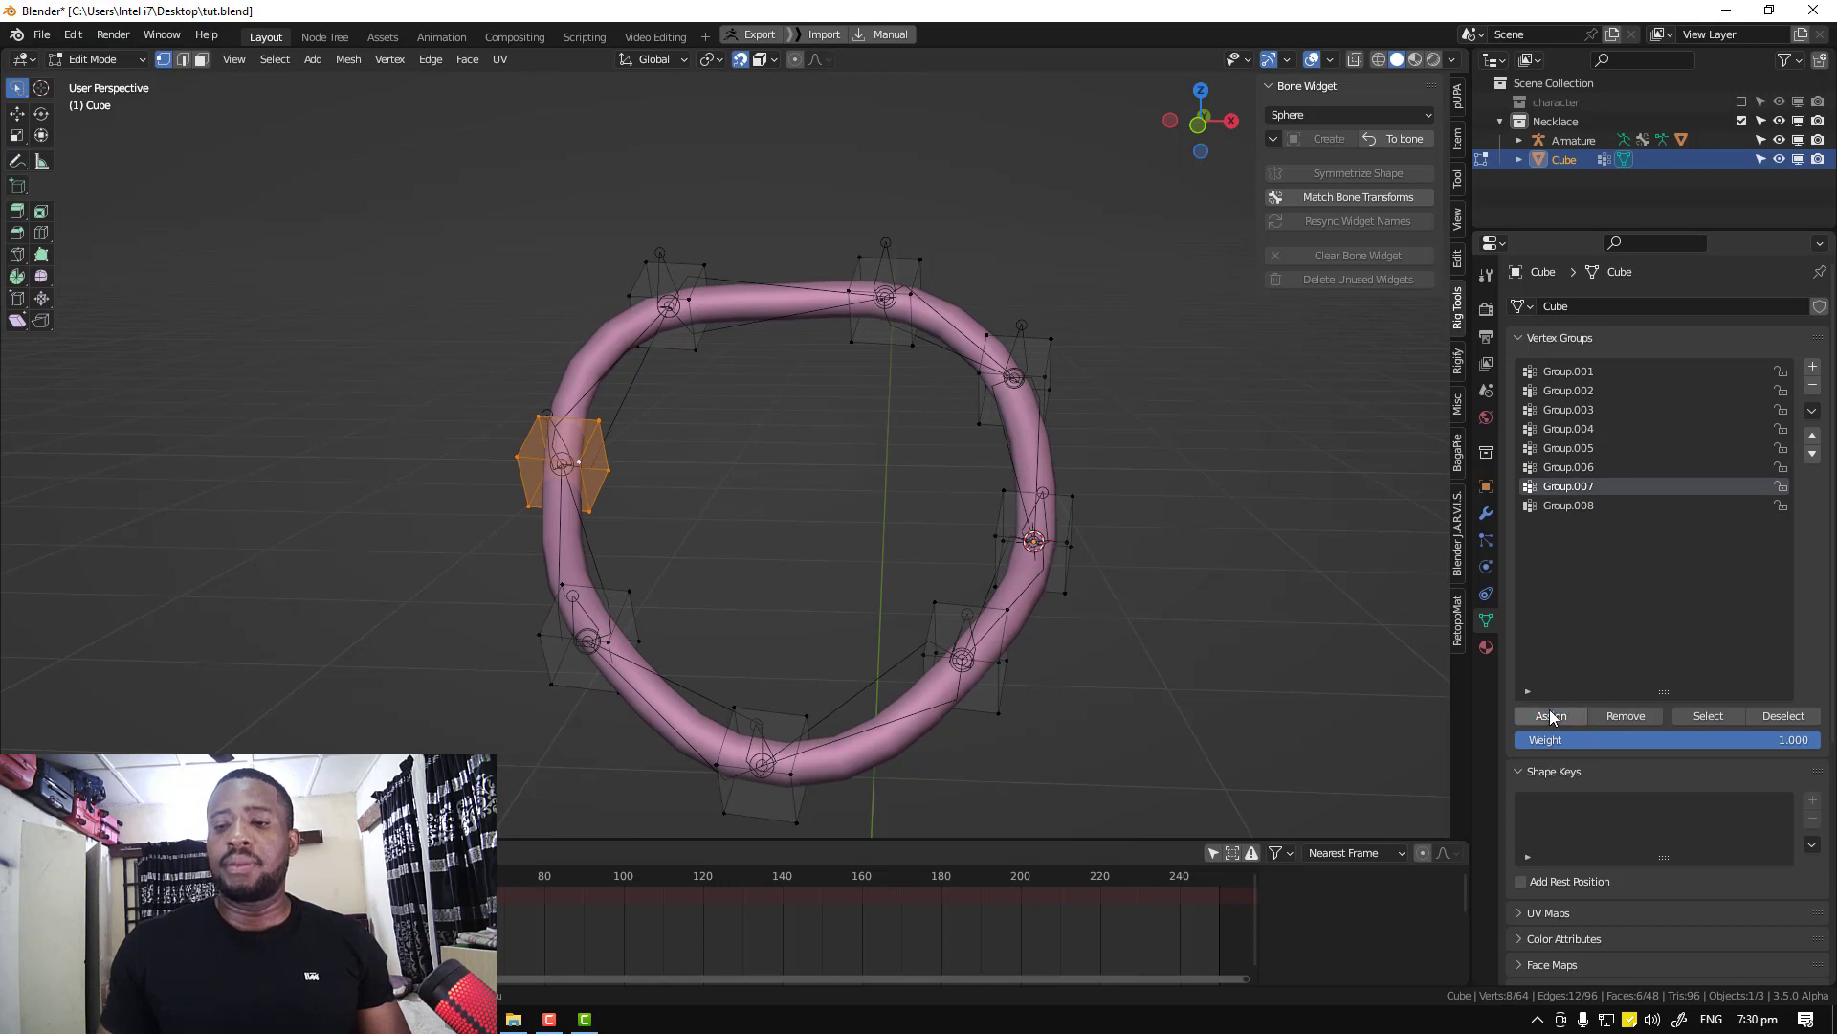
left_click(1590, 507)
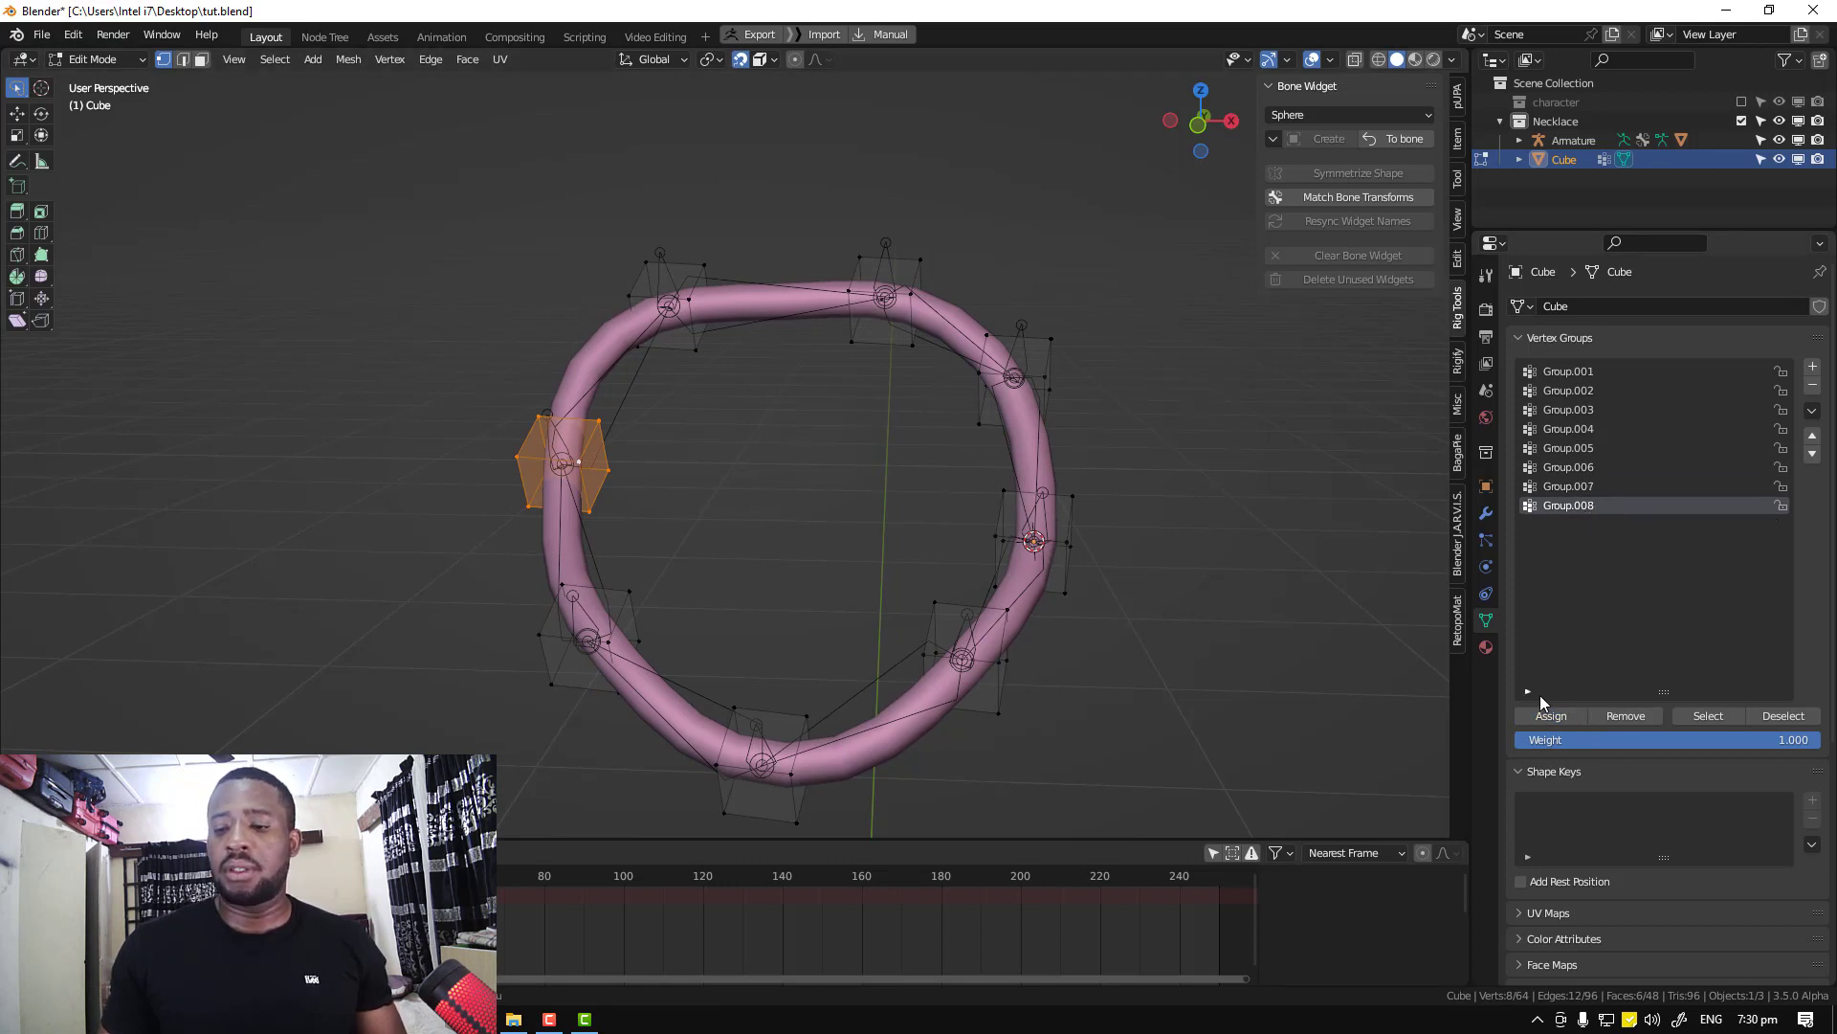
Check Group.007 in Weight Paint mode and remove the cube belonging to Group.008 from it
left_click(1583, 487)
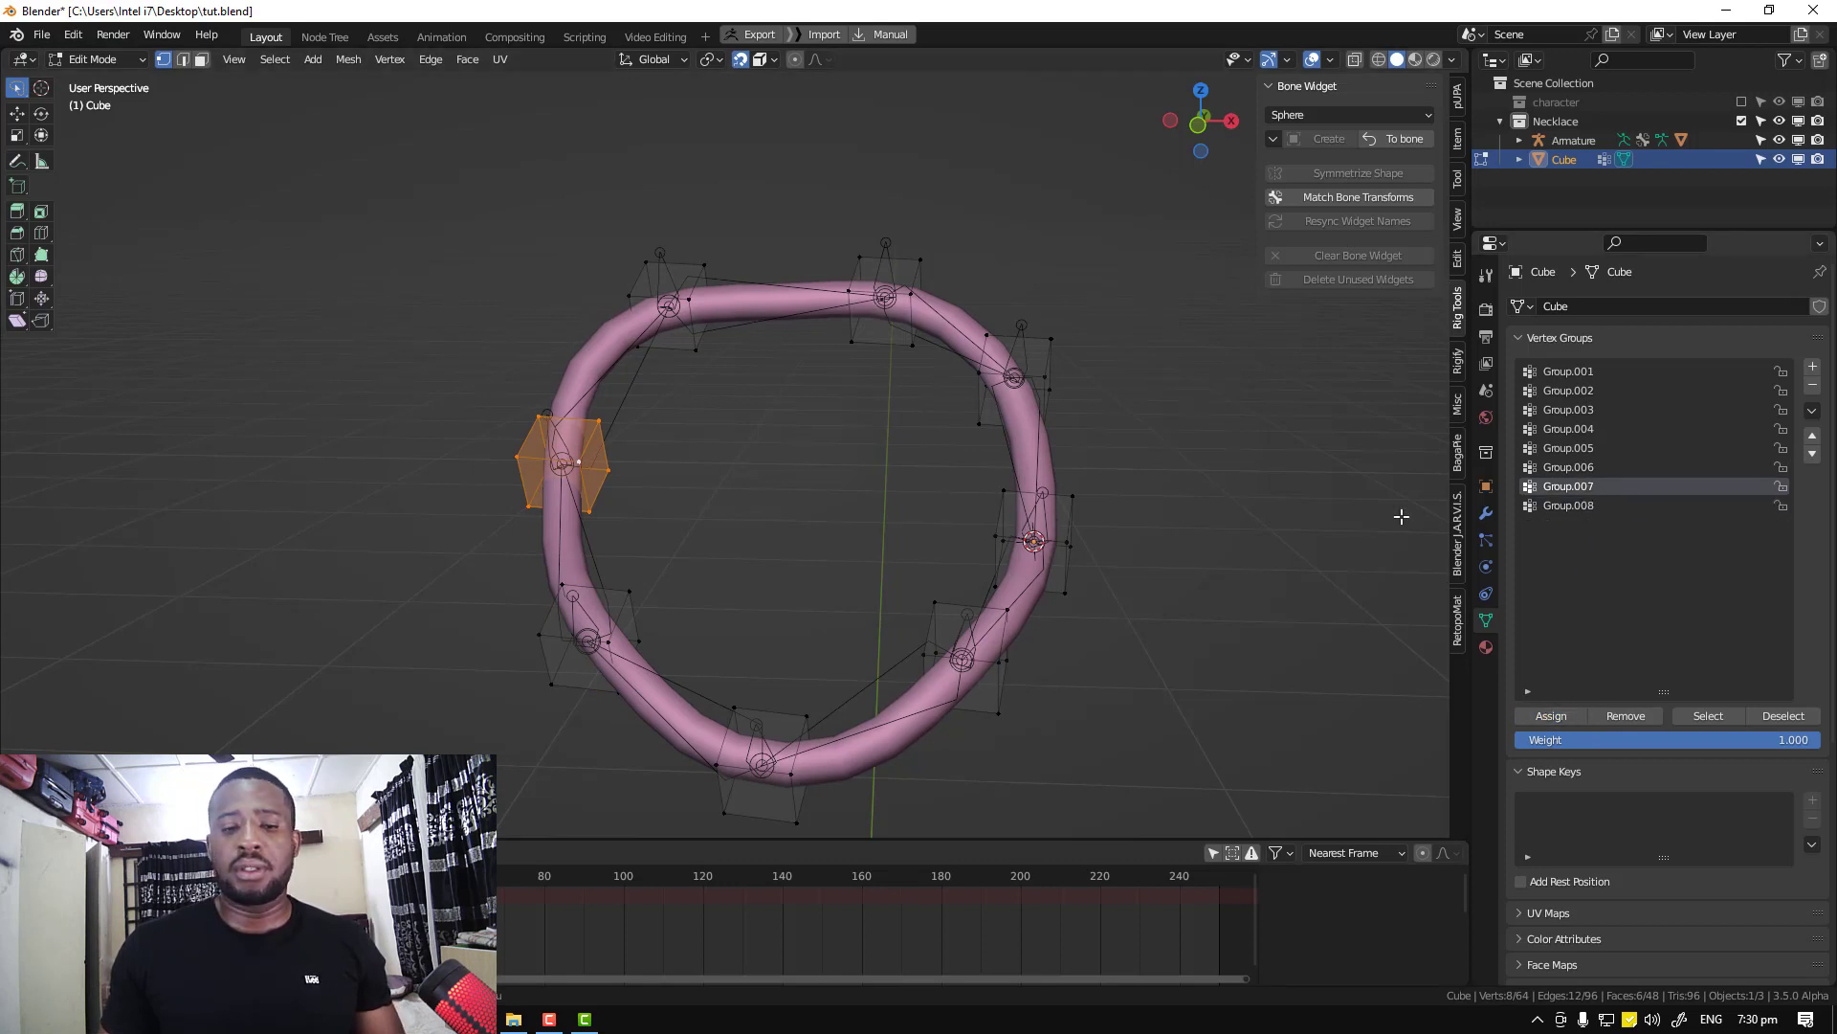
key("Tab")
key("ctrl+Tab")
left_click(774, 421)
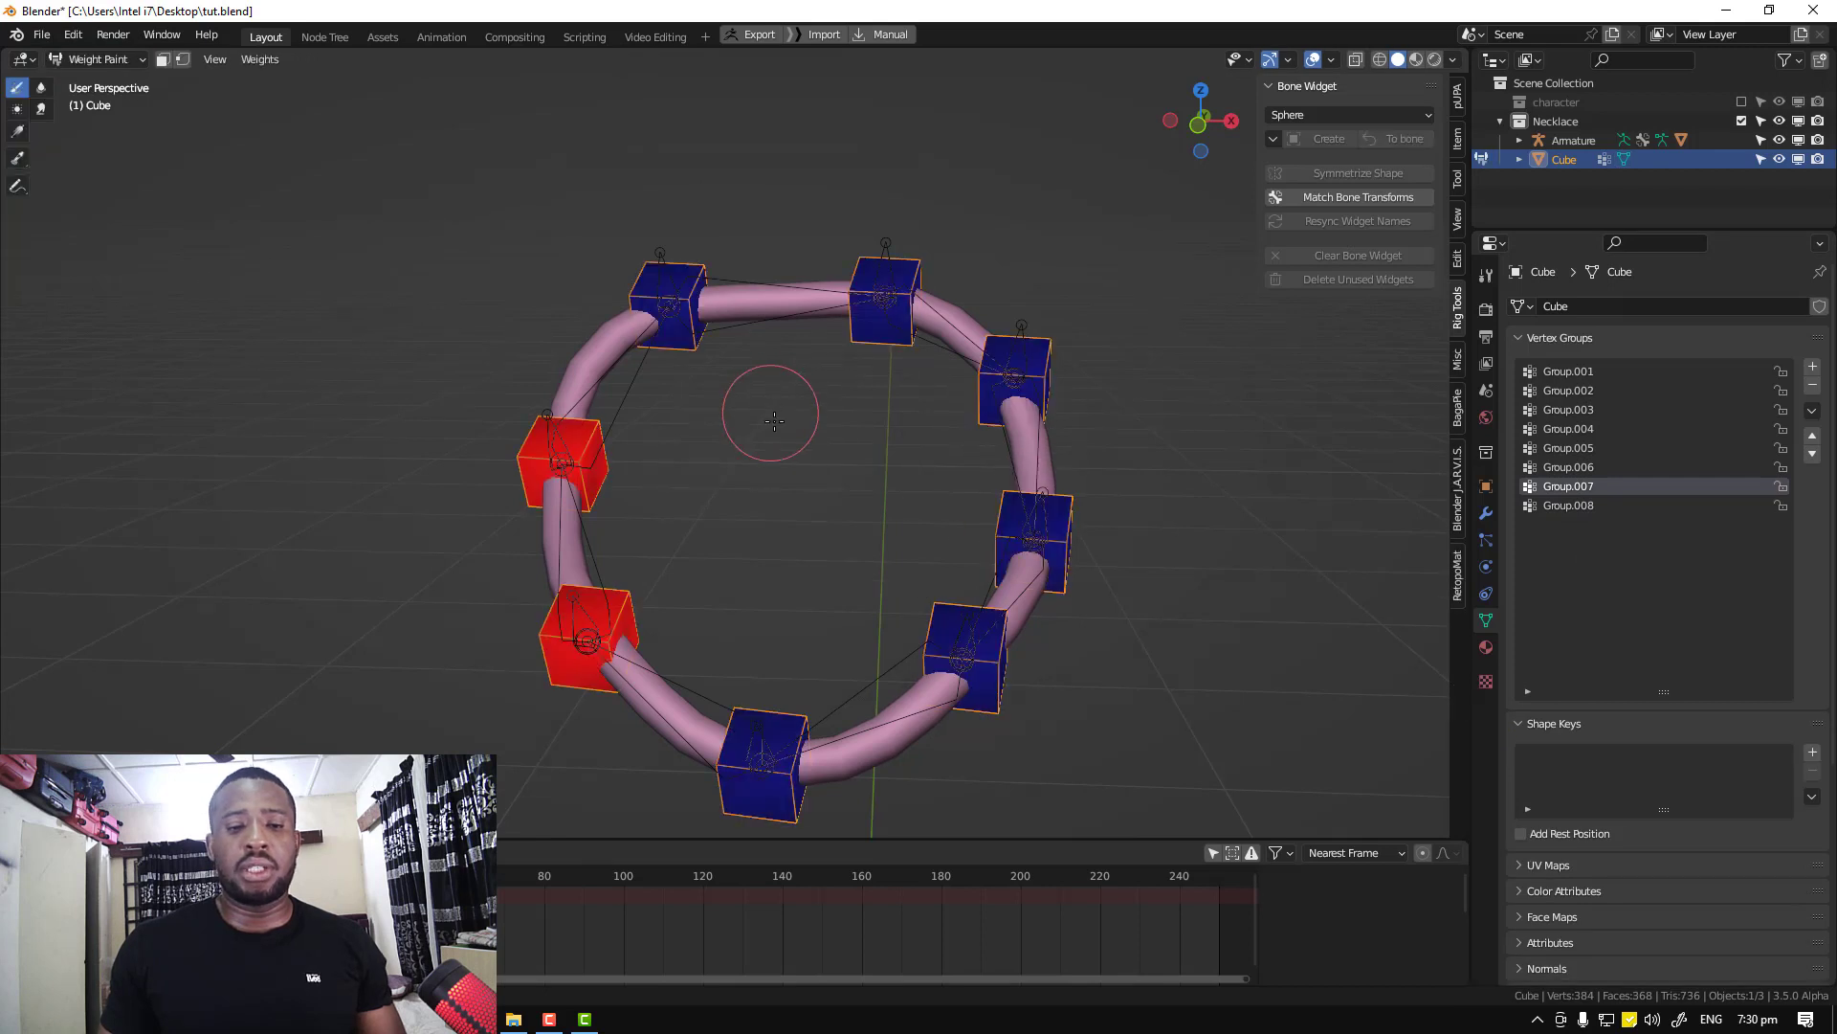
key("Tab")
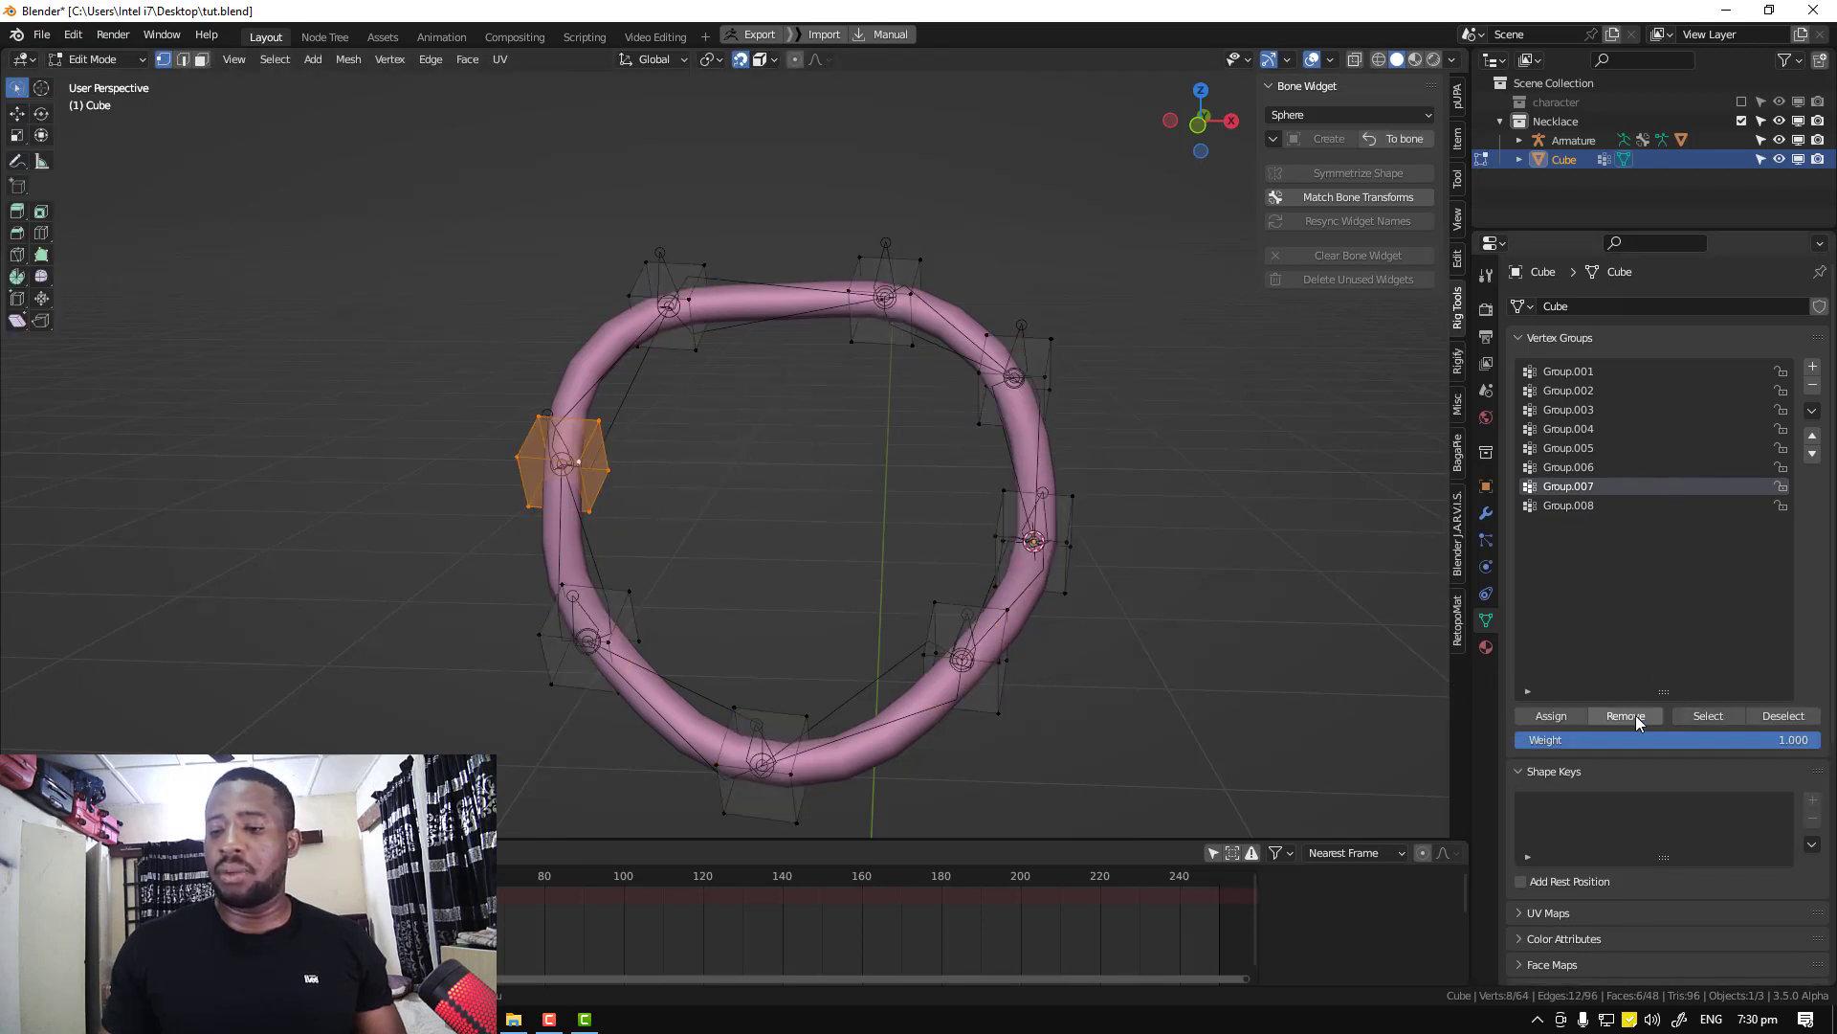
key("Tab")
Check which joint cube each vertex group from Group.001 to Group.008 controls in Weight Paint mode, and return to Object Mode
left_click(1583, 379)
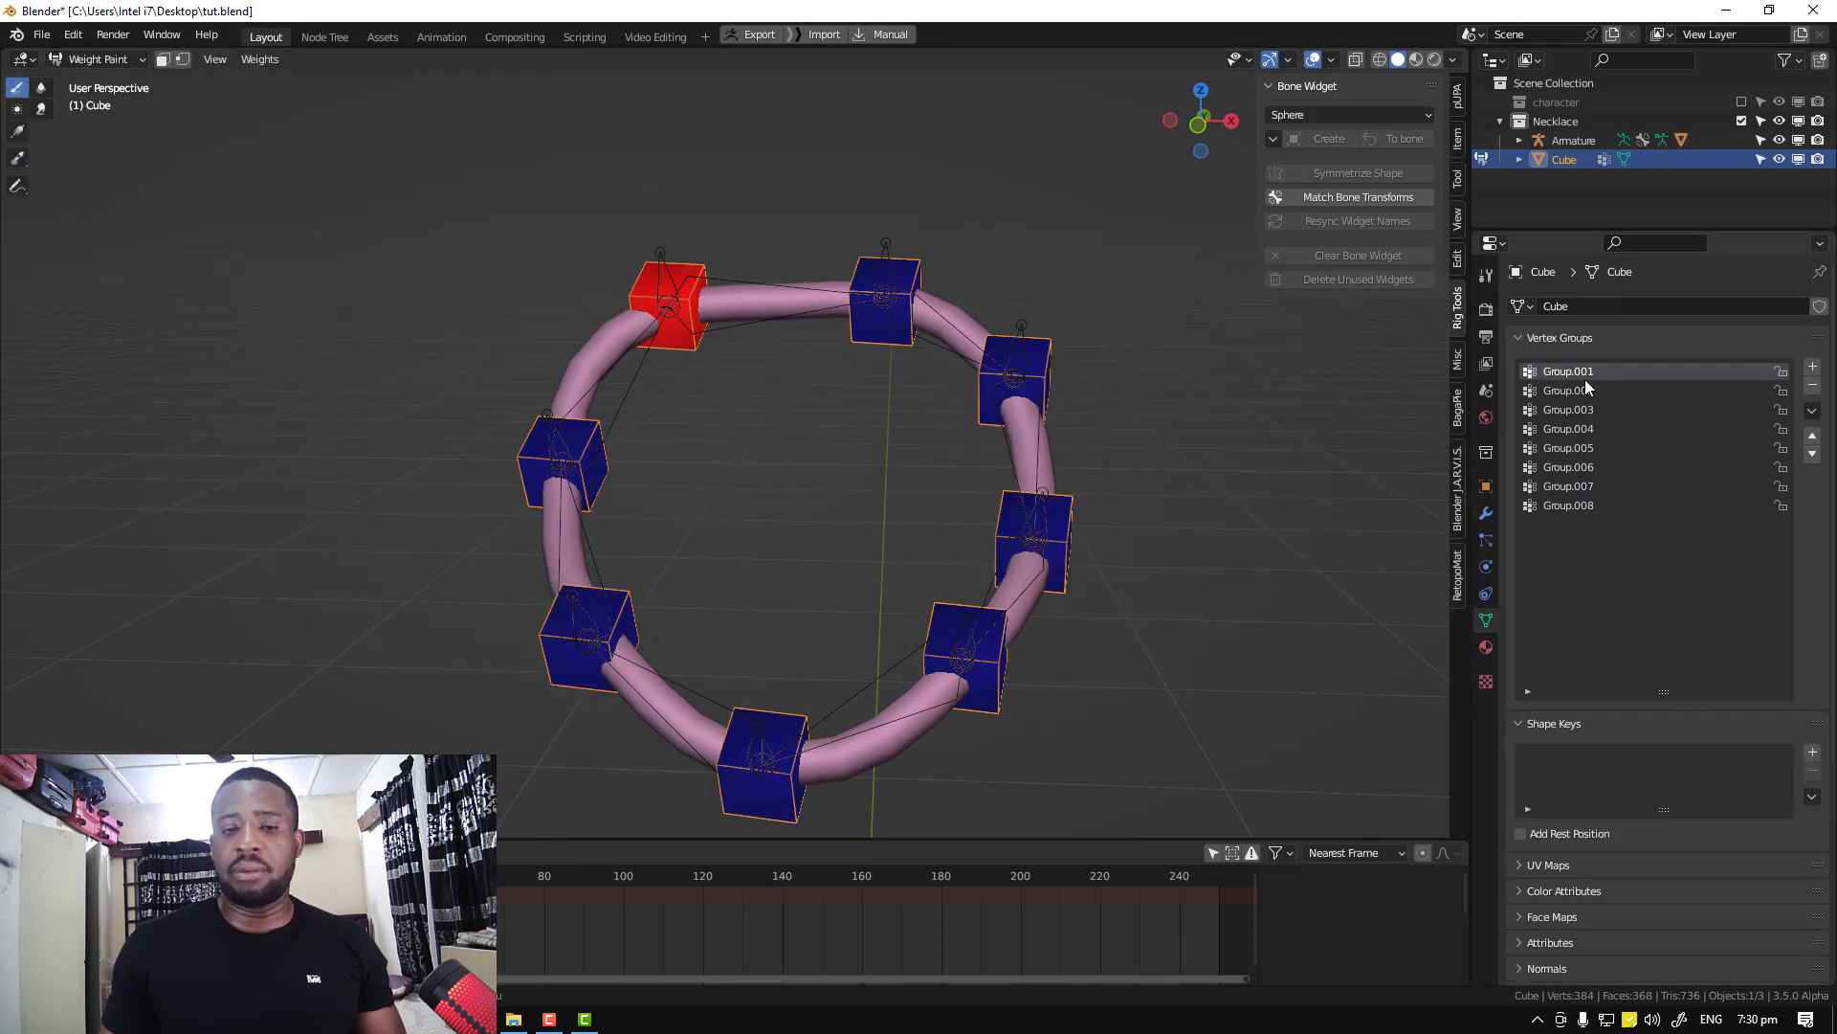
left_click(1586, 389)
left_click(1589, 410)
left_click(1589, 429)
left_click(1581, 467)
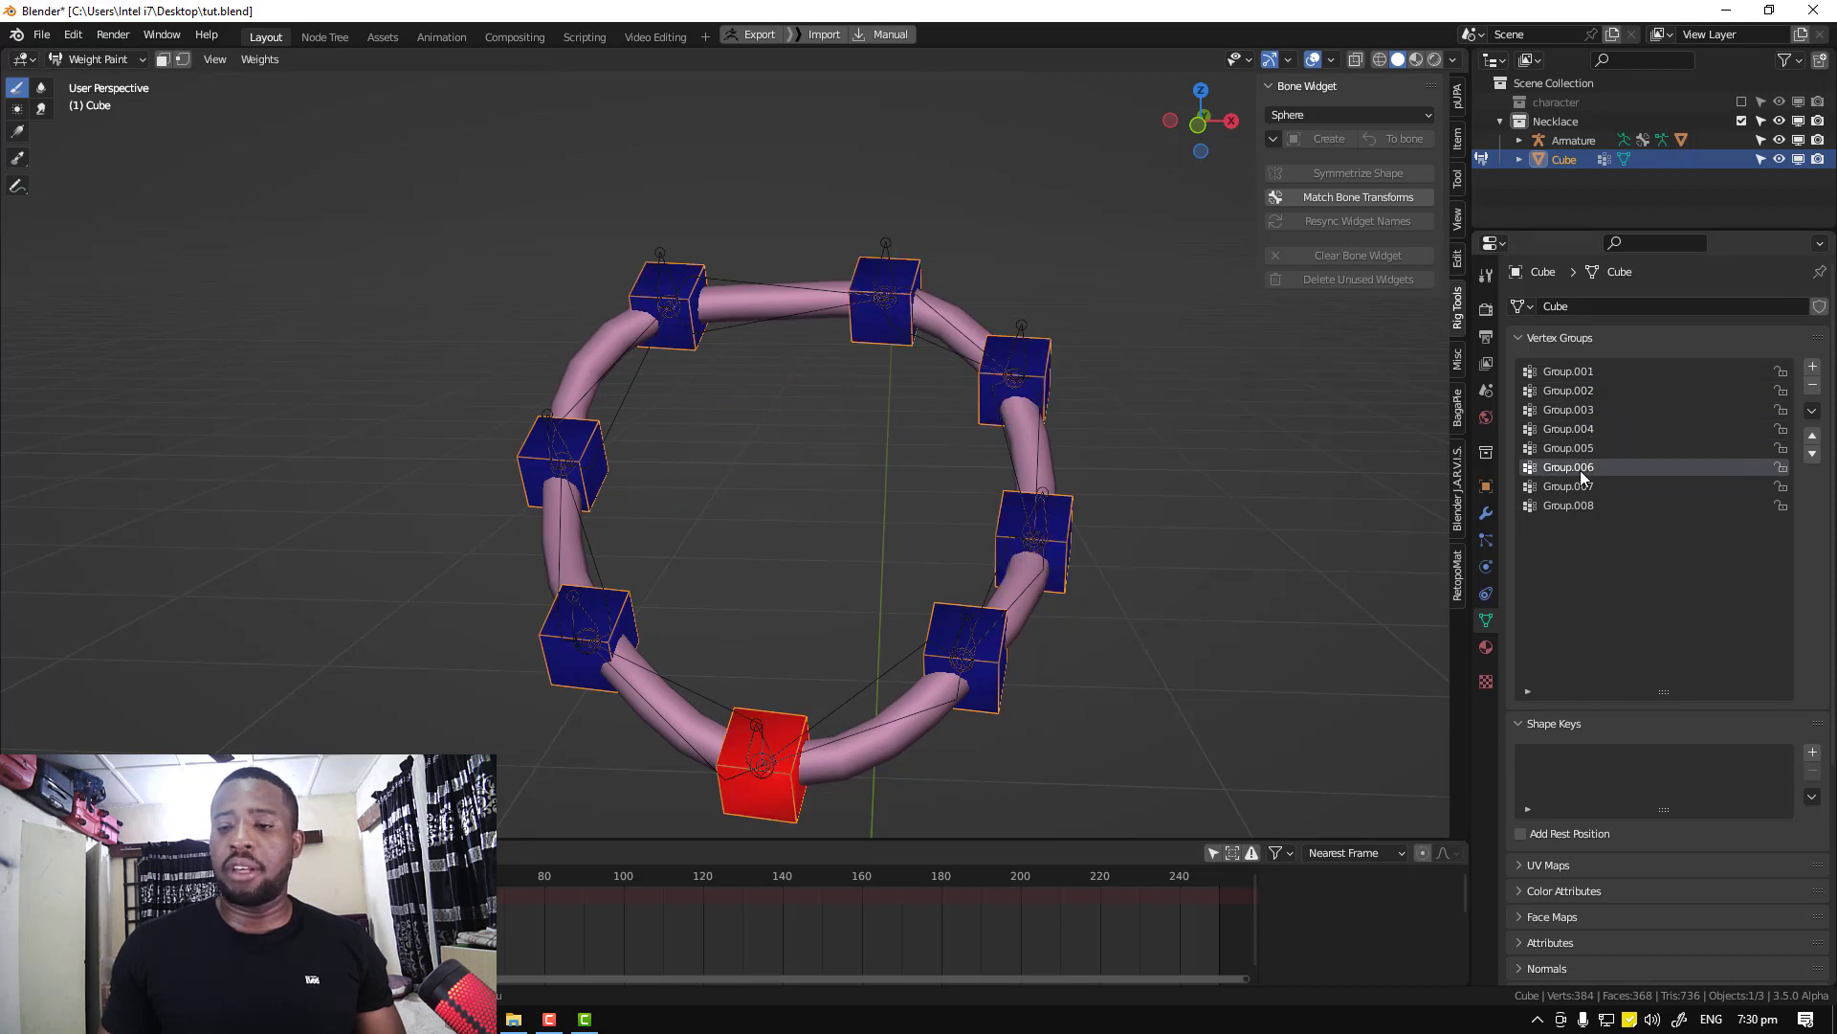
left_click(1583, 455)
left_click(1583, 466)
left_click(1581, 486)
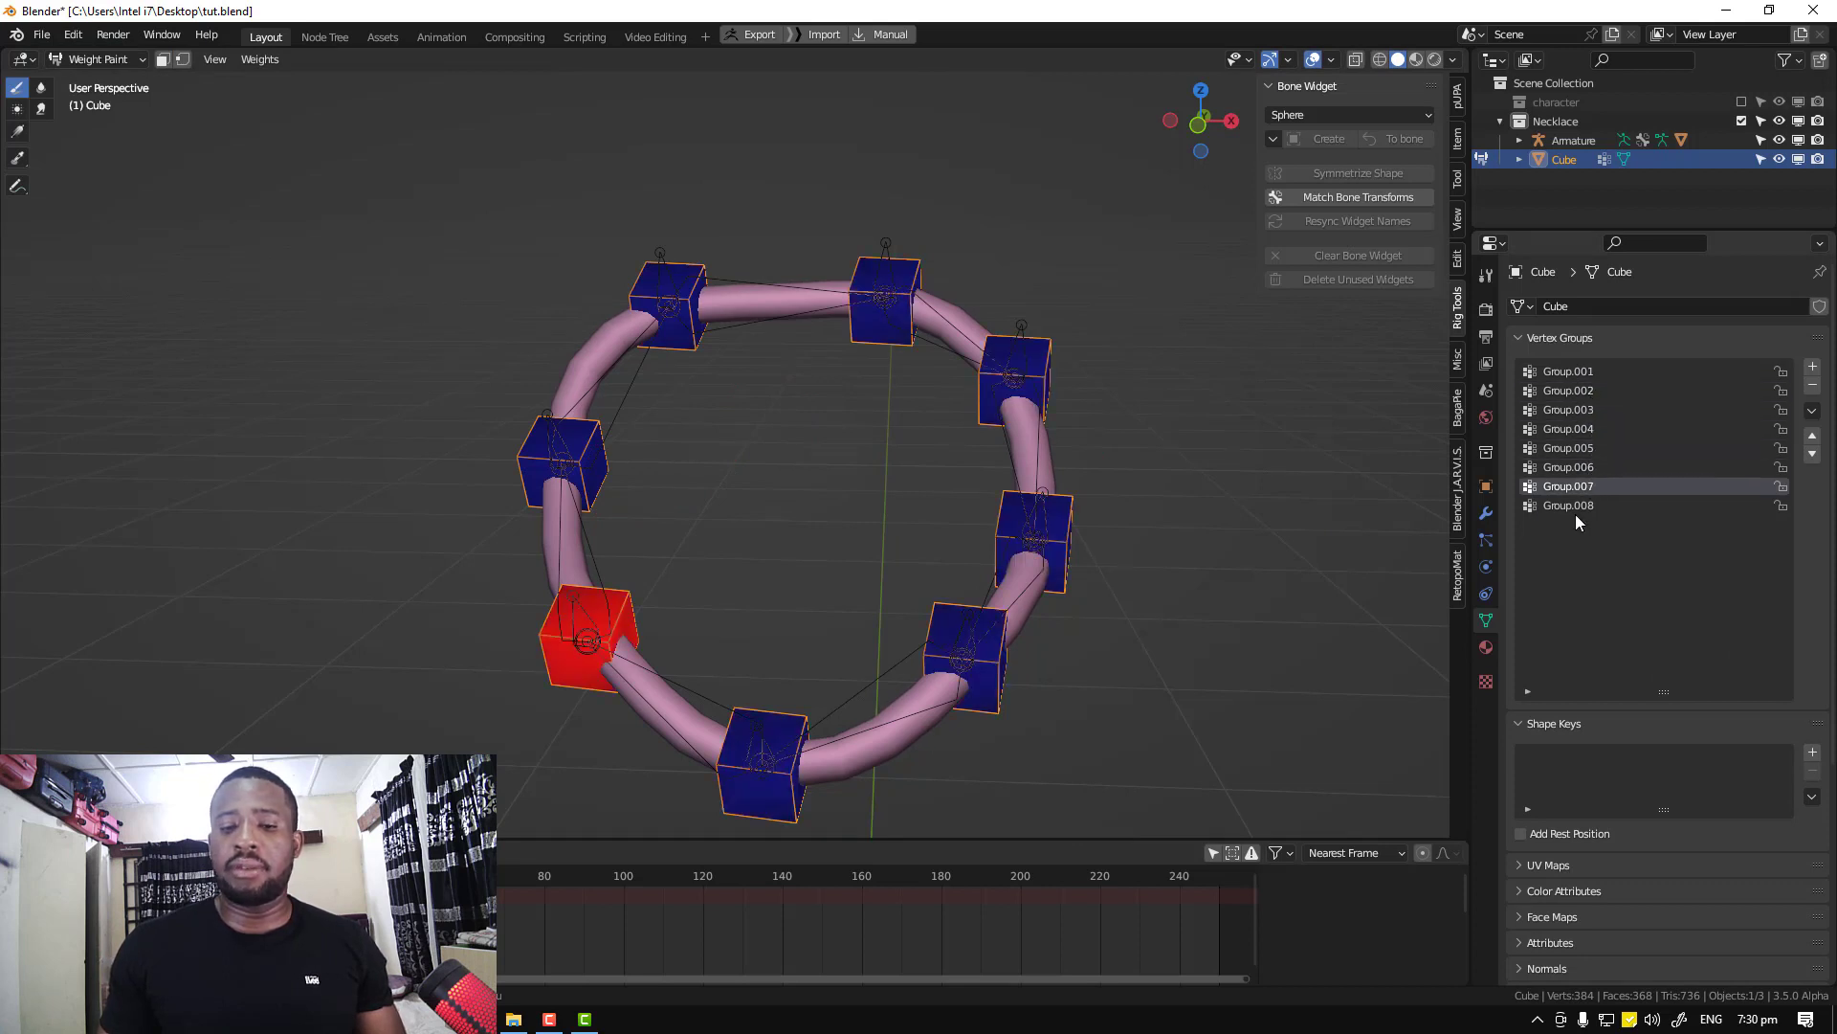
left_click(1579, 507)
mouse_move(541, 528)
middle_mouse_down()
mouse_move(595, 521)
mouse_move(578, 521)
middle_mouse_up()
key("ctrl+Tab")
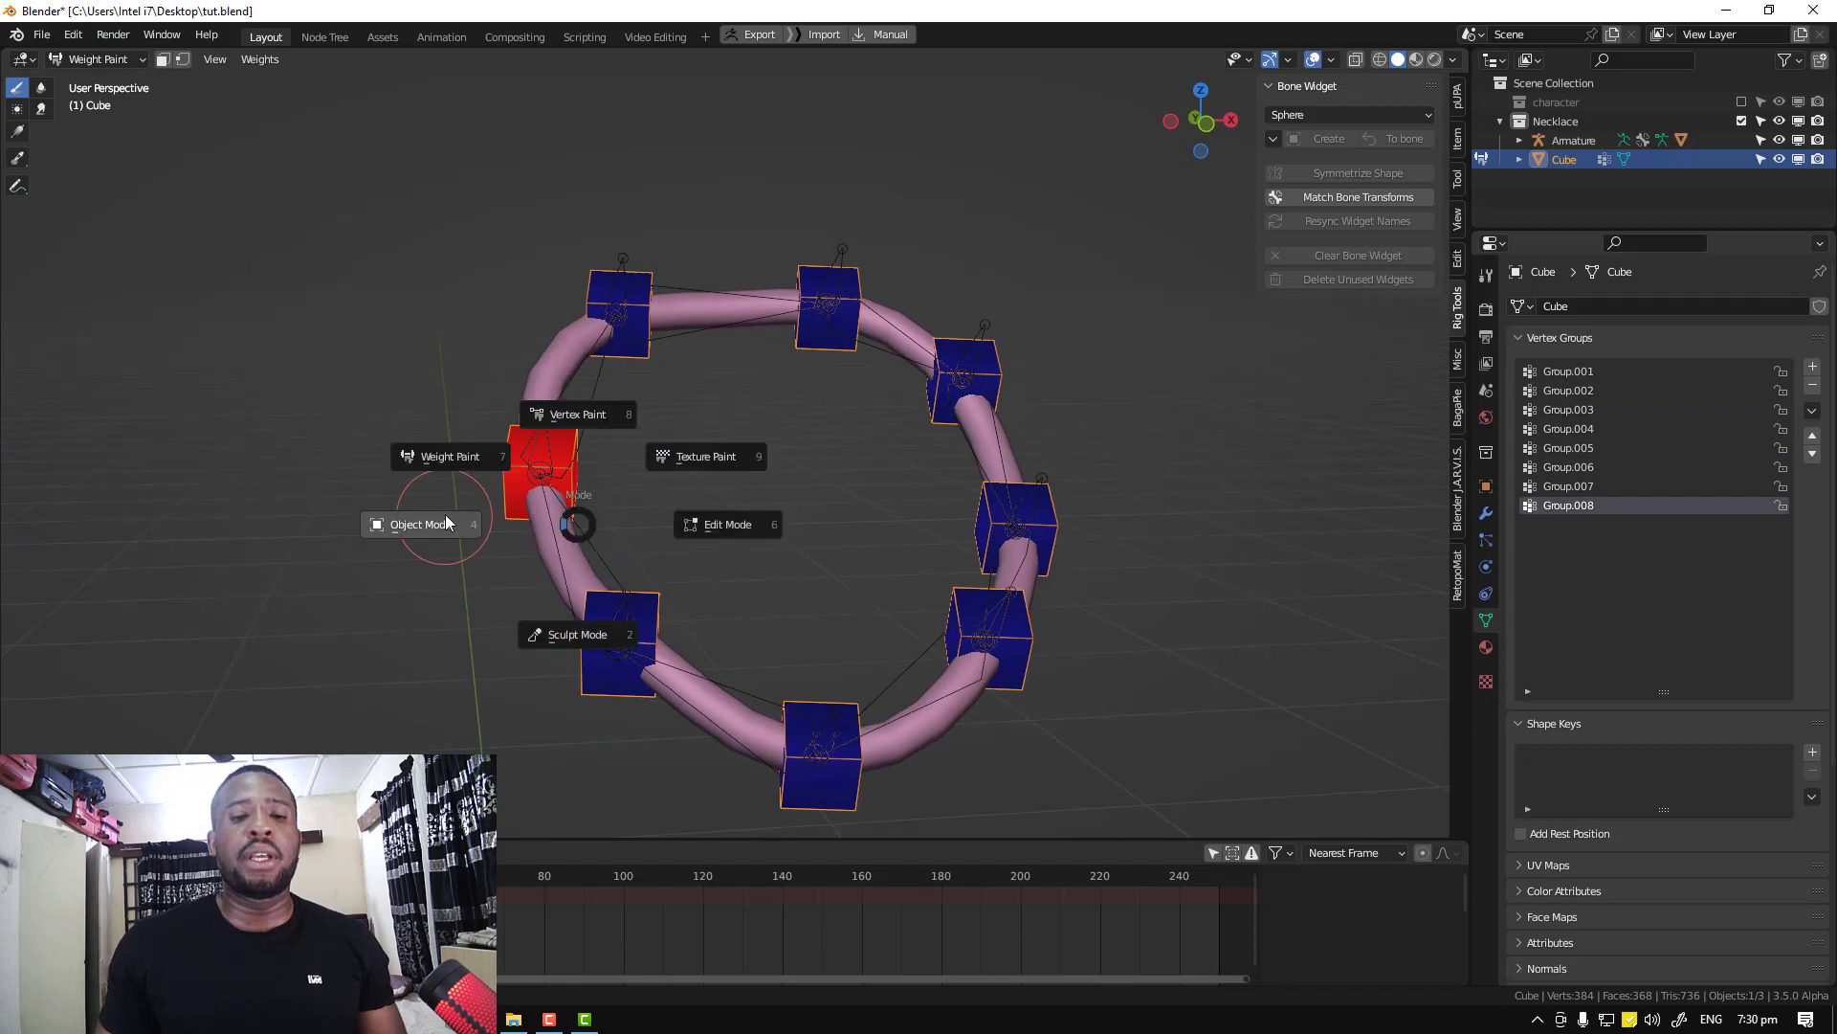
left_click(443, 521)
Add a Copy Location constraint to the armature's upper-left upright bone, targeting the Cube with vertex group Group.001
left_click(590, 284)
left_click(622, 254)
key("ctrl+Tab")
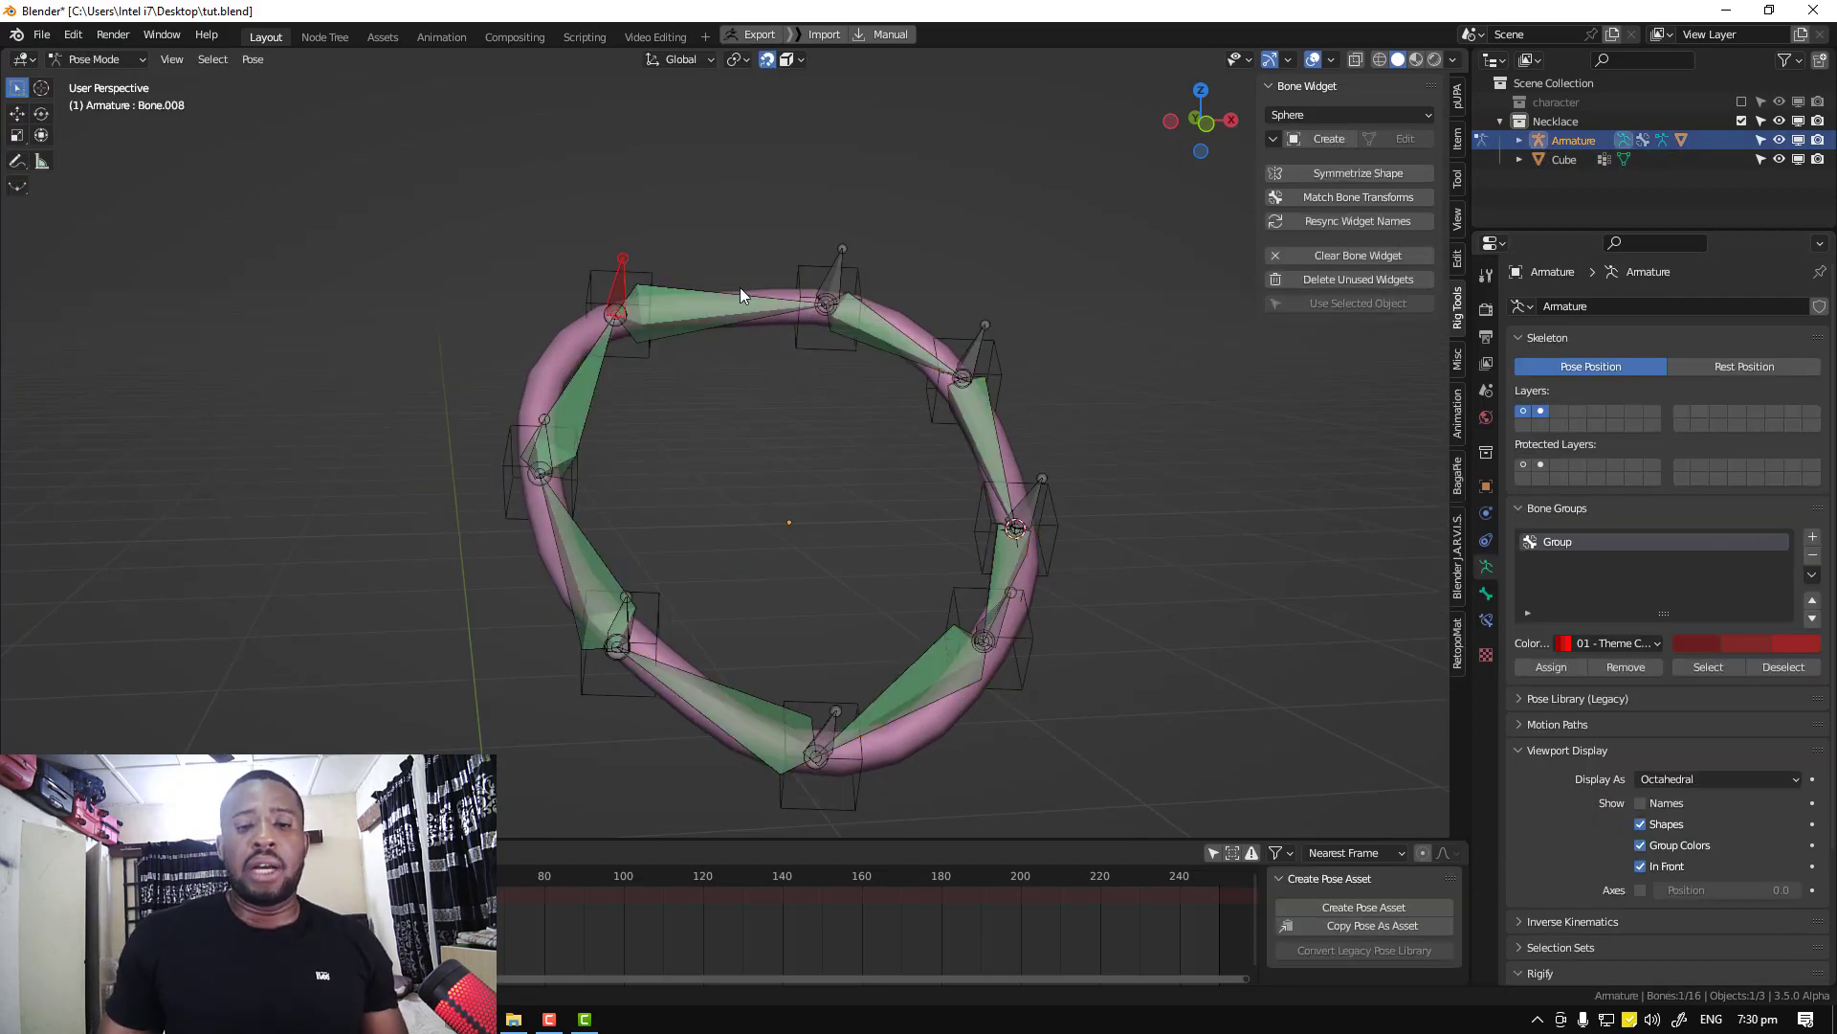
middle_click_drag(739, 287, 716, 296)
left_click(1486, 619)
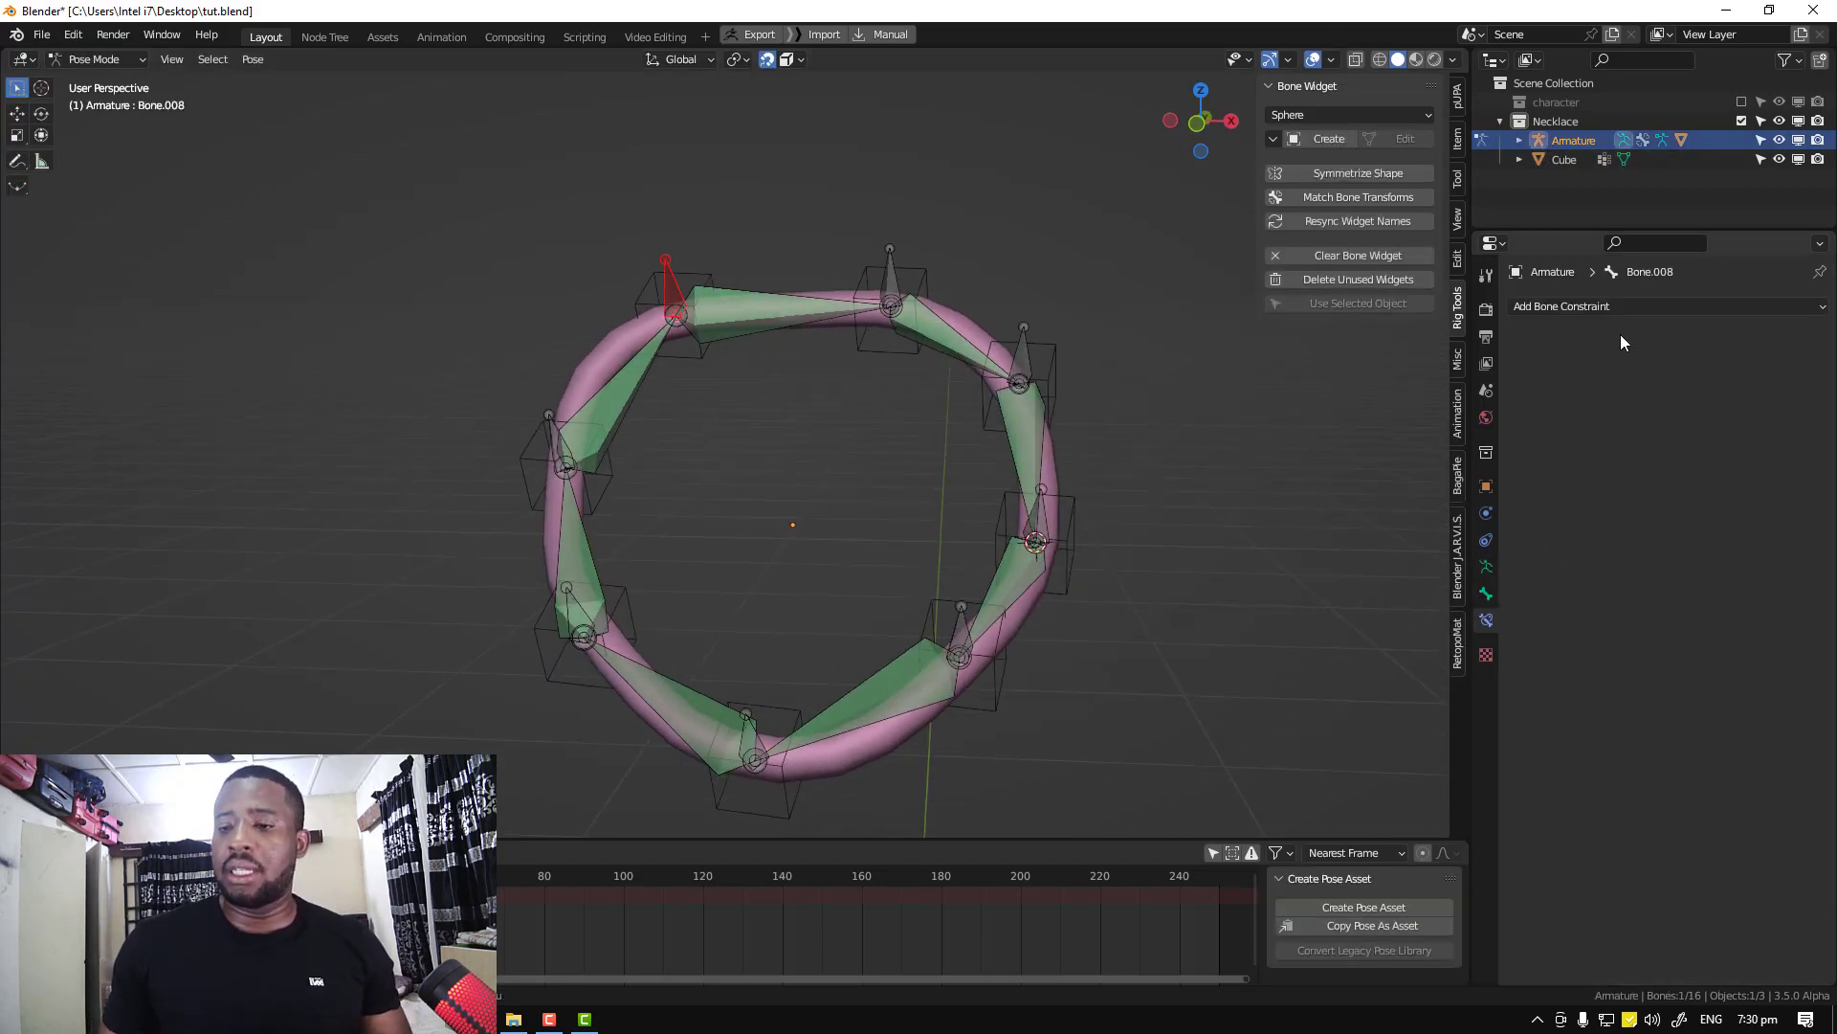
left_click(1593, 307)
left_click(1530, 357)
left_click(1791, 366)
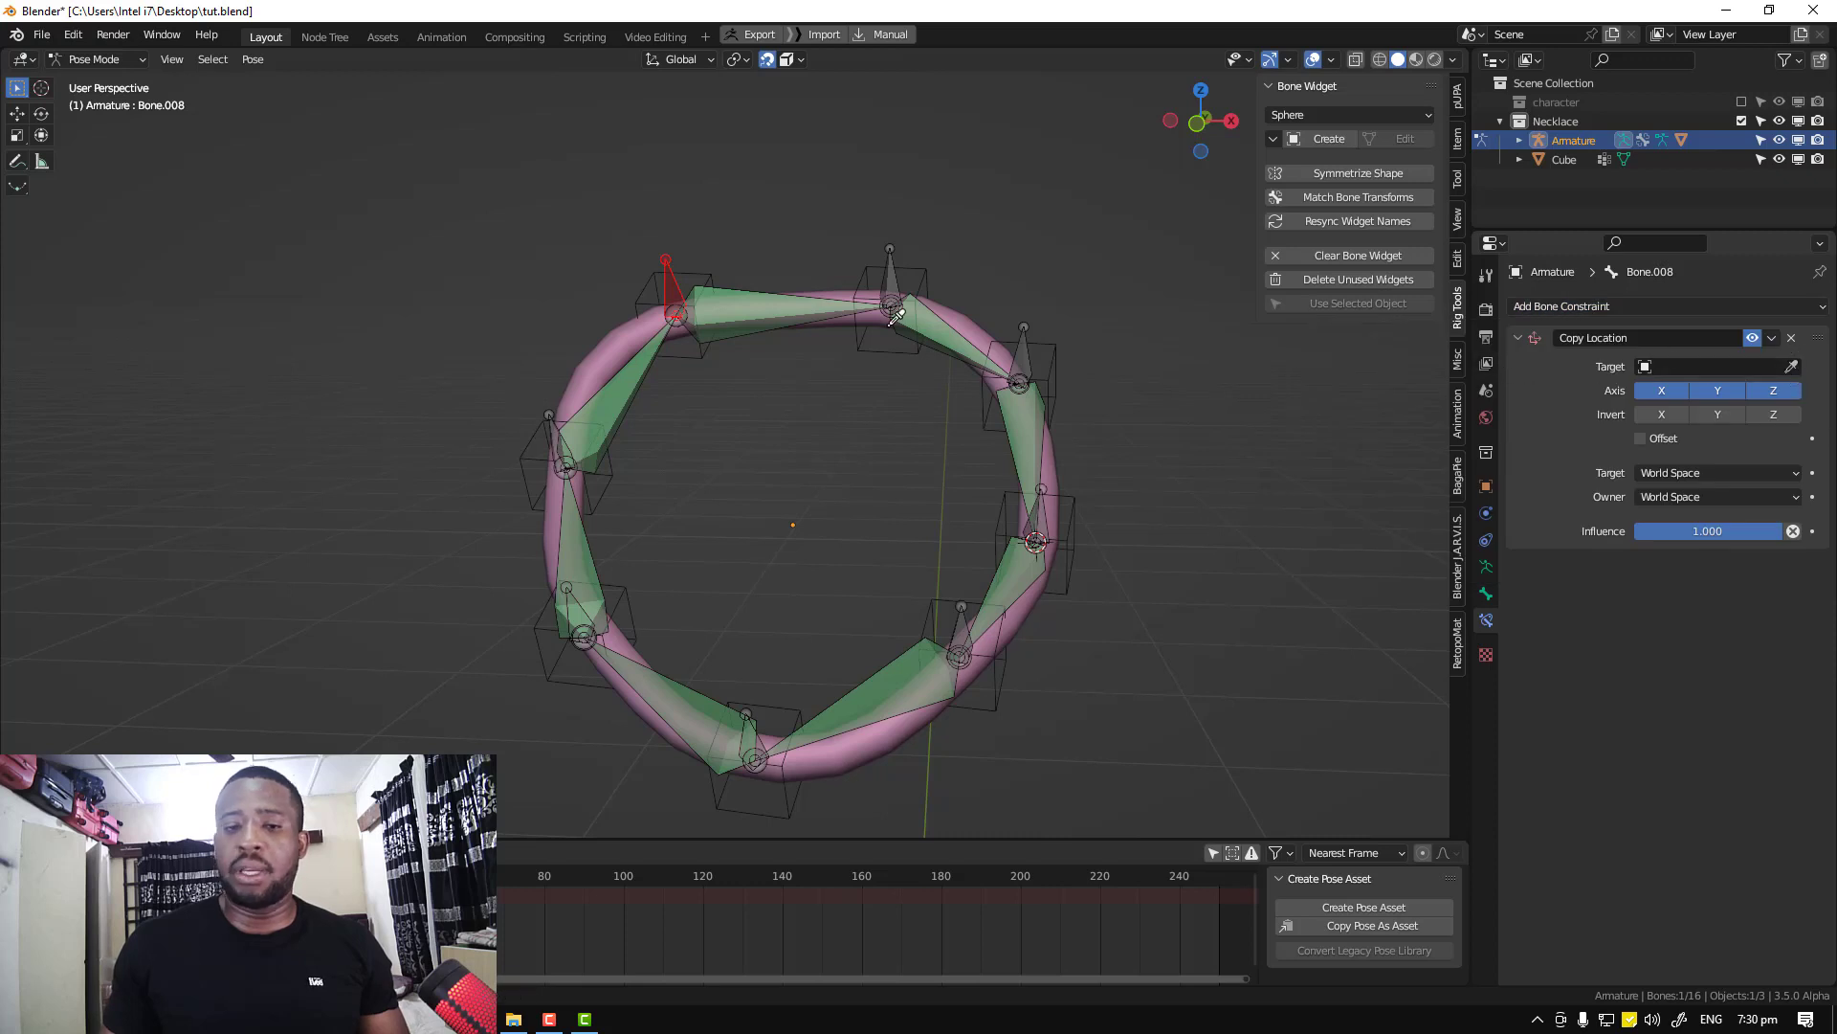
left_click(671, 272)
left_click(1675, 388)
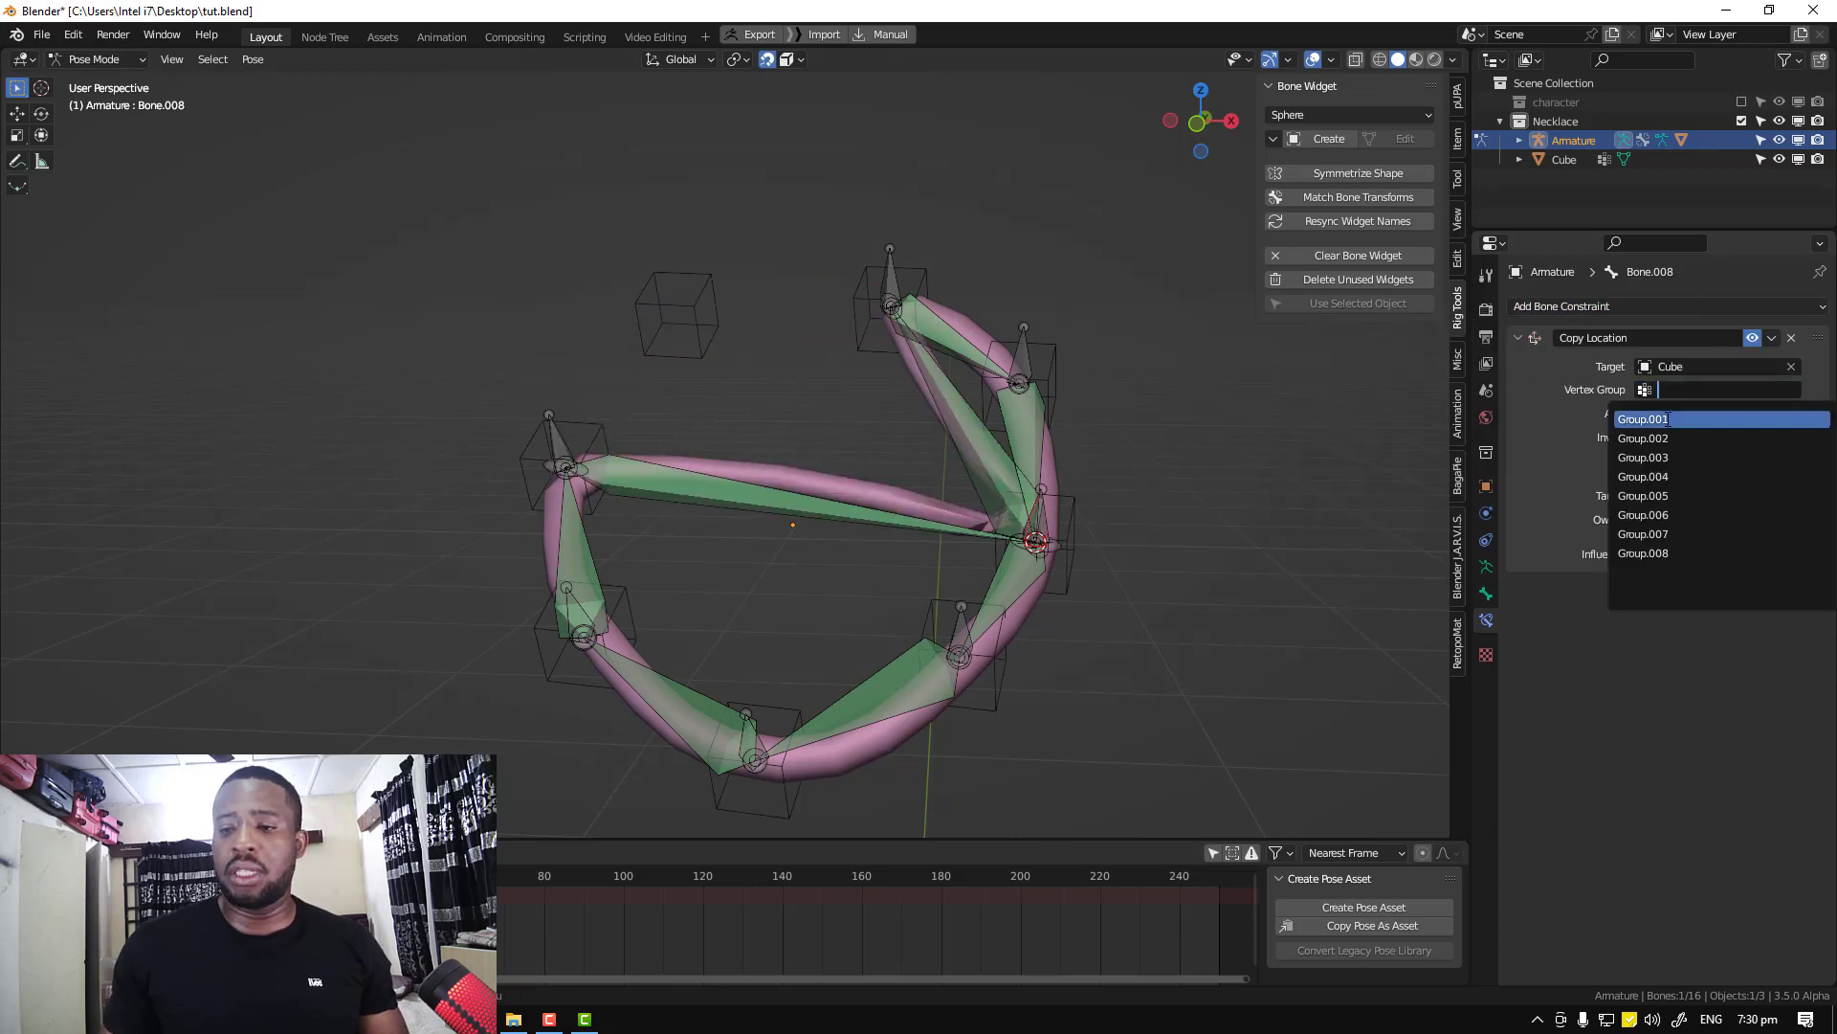
left_click(1670, 415)
Try moving the upper-left joint cube in Edit Mode to test the bone constraint, and cancel the move
left_click(896, 261)
left_click(713, 274)
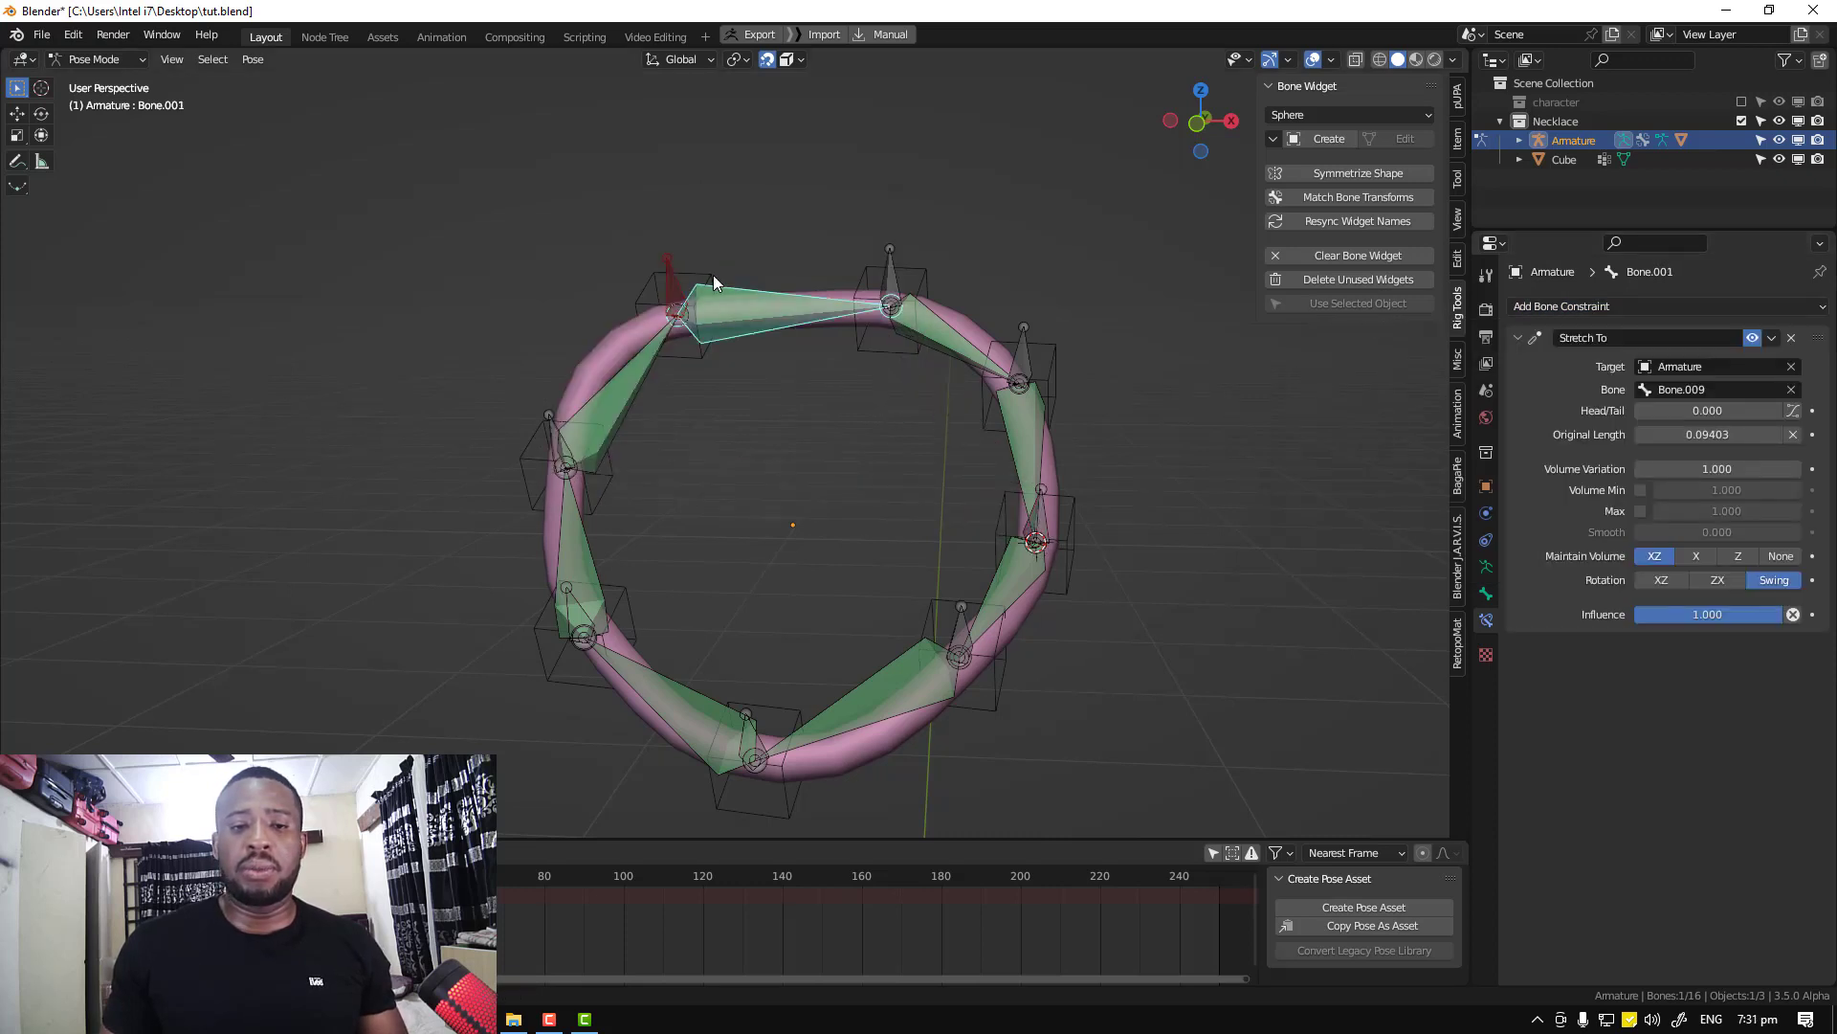
key("ctrl+Tab")
left_click(712, 273)
key("Tab")
left_click(710, 274)
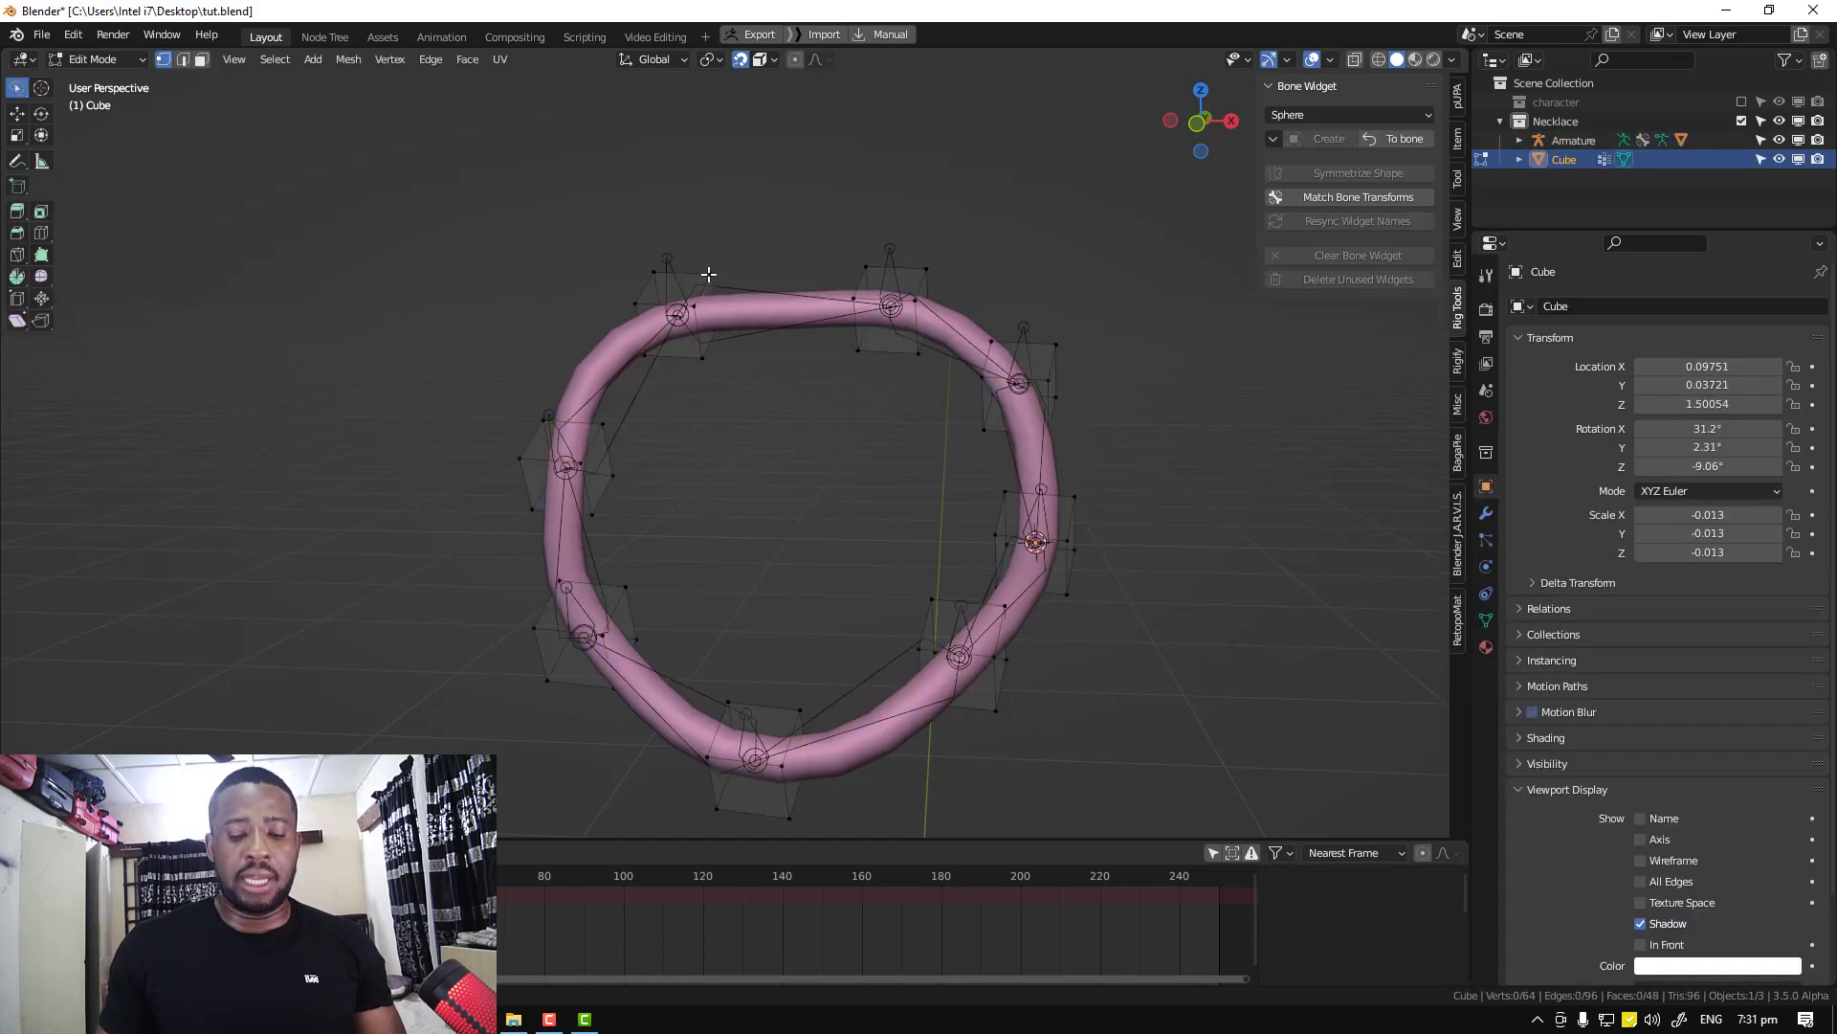
key("ctrl+l")
key("g")
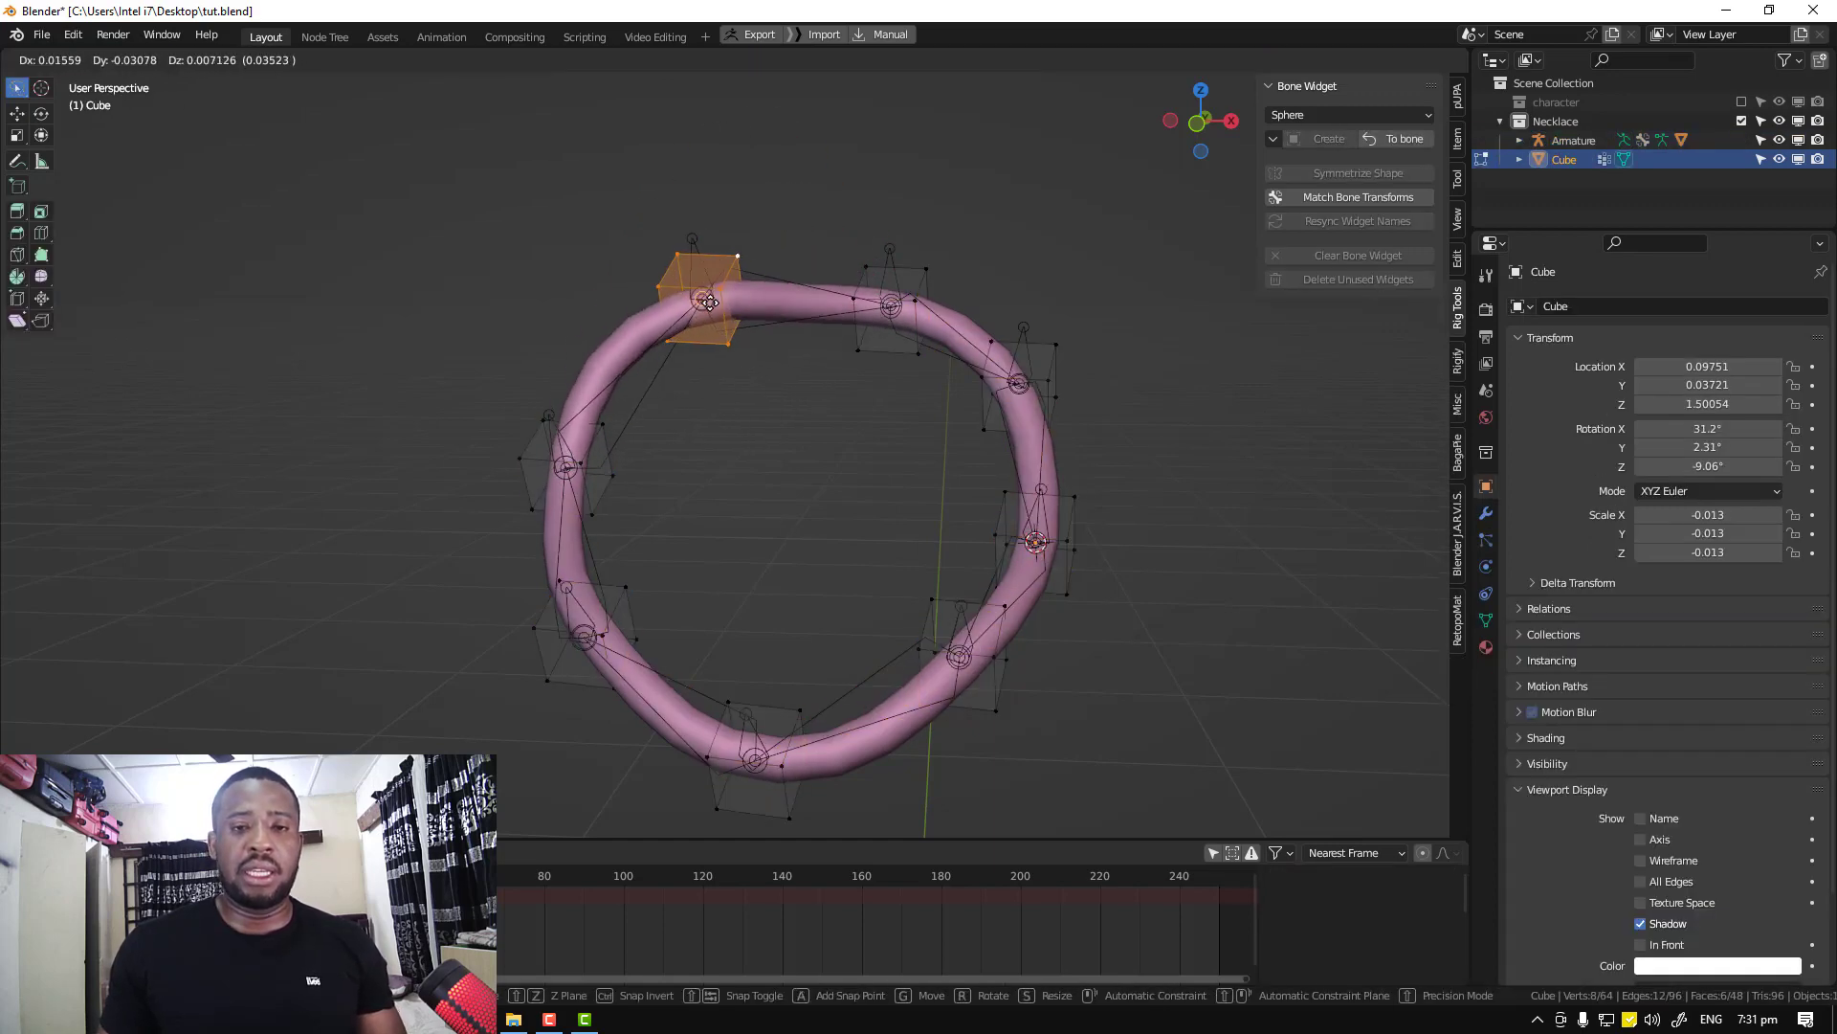
right_click(745, 178)
key("g")
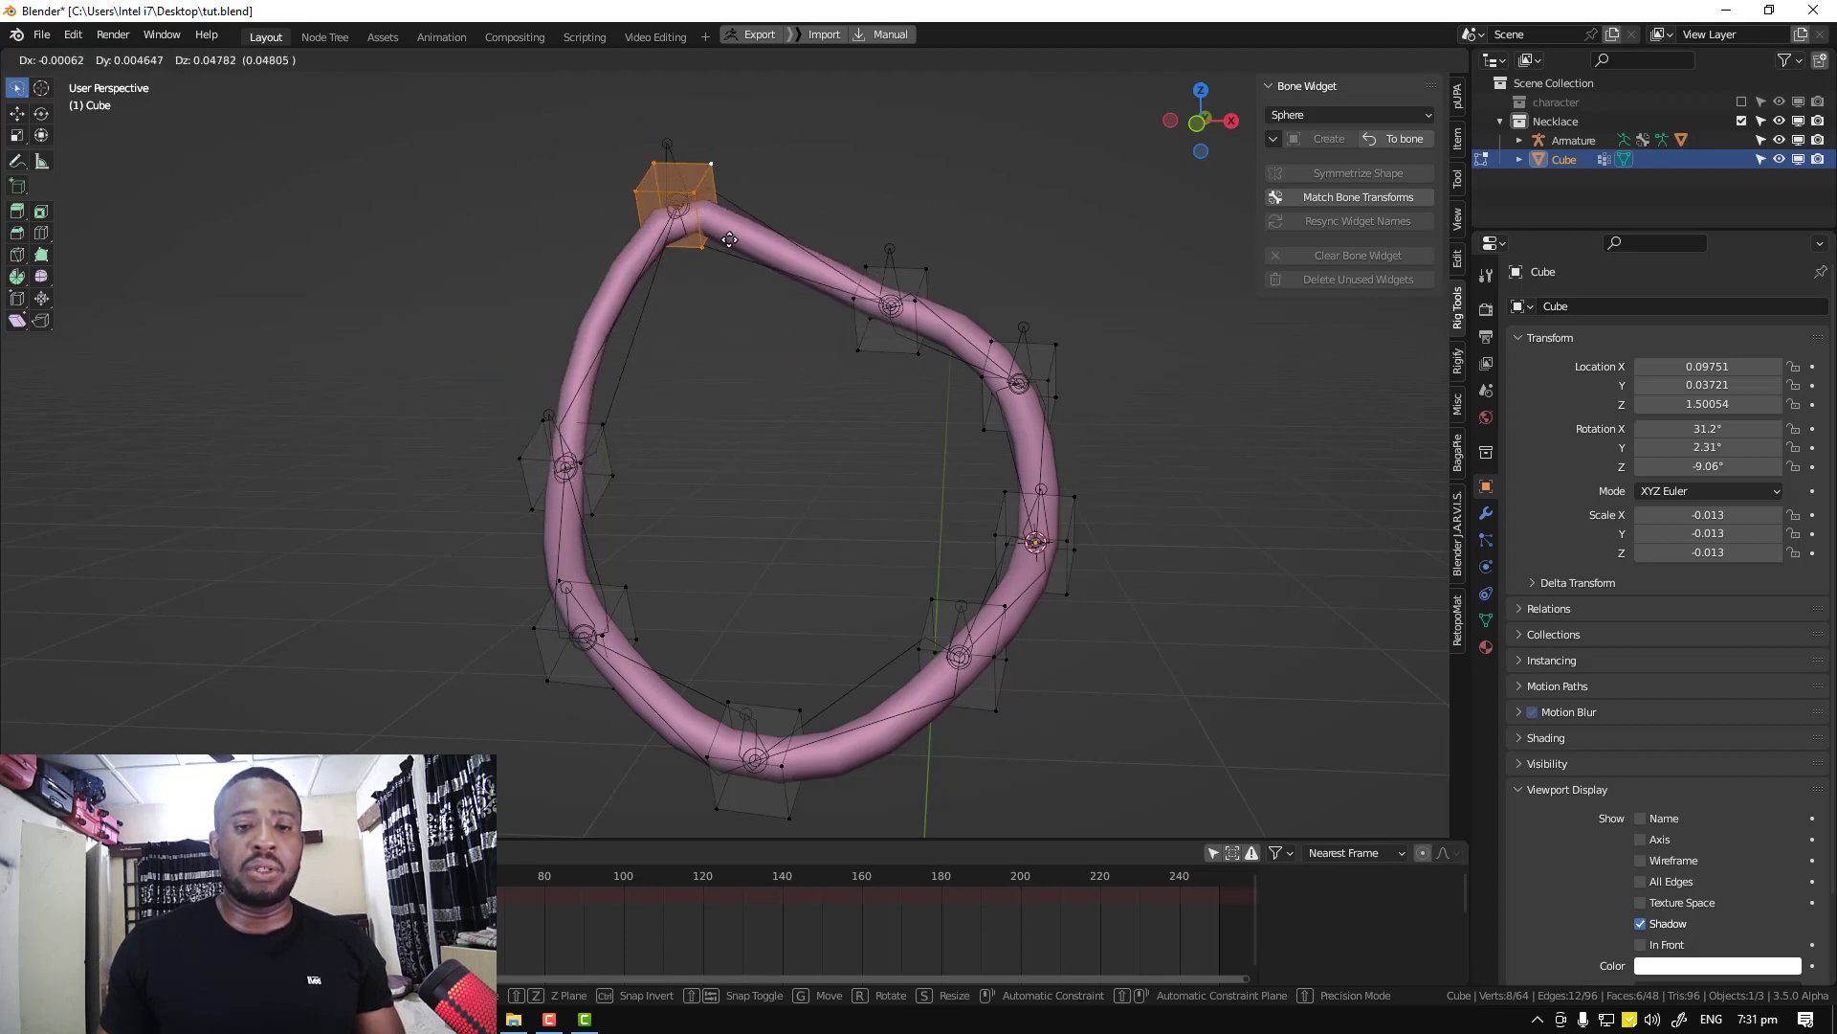
key("Escape")
key("Tab")
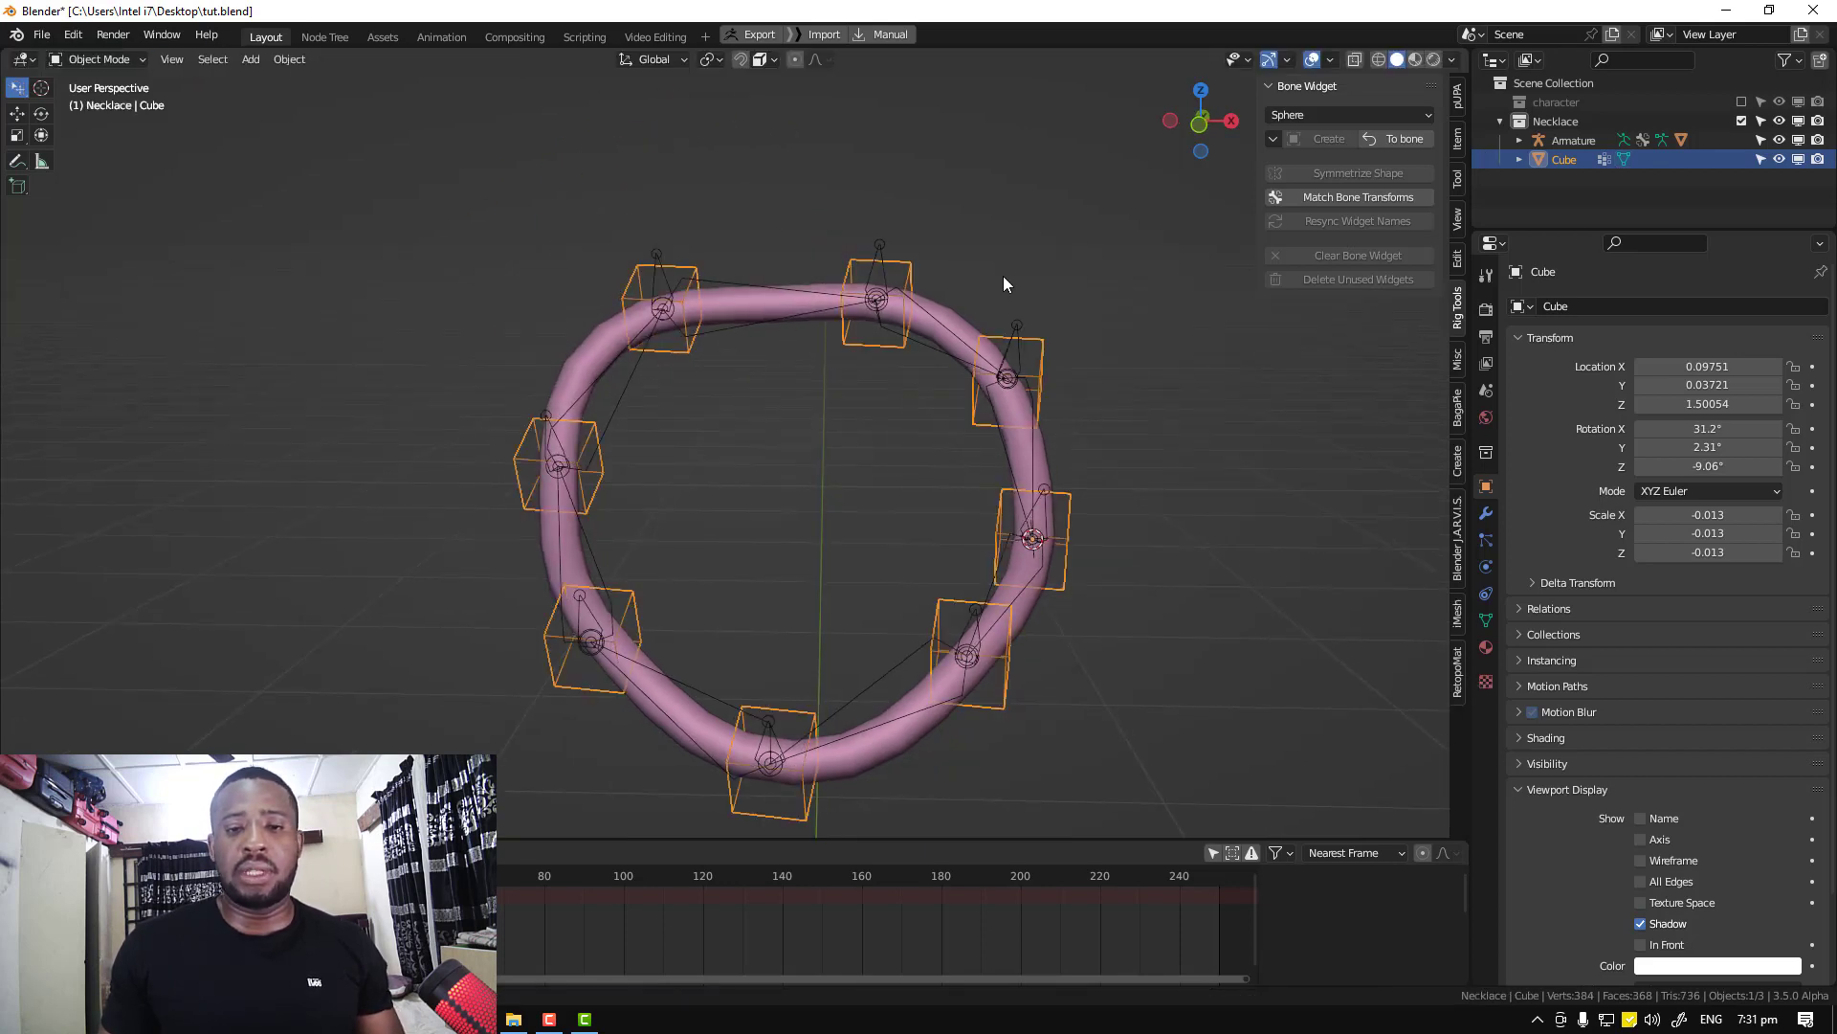
Add a Copy Location constraint to the upright bone at the necklace's top right, targeting the Cube with vertex group Group.002
left_click(886, 257)
key("ctrl+Tab")
left_click(886, 255)
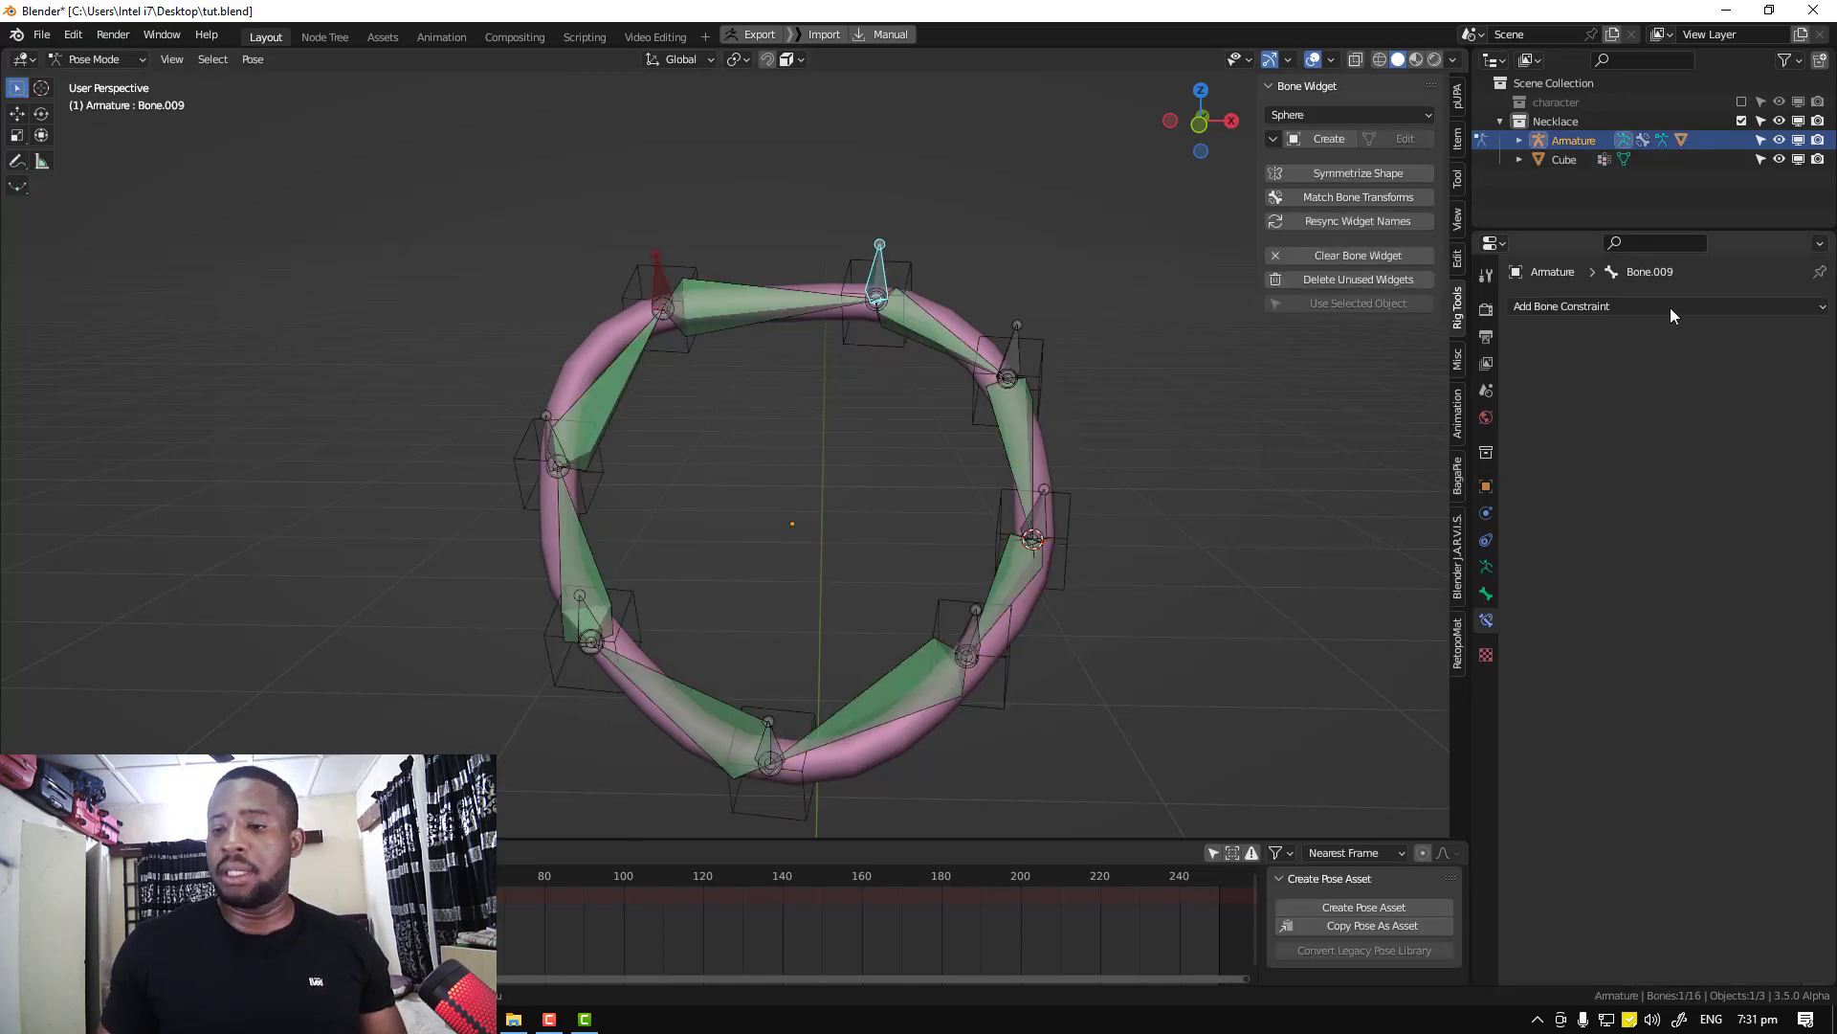
left_click(1671, 308)
left_click(1496, 385)
left_click(1782, 370)
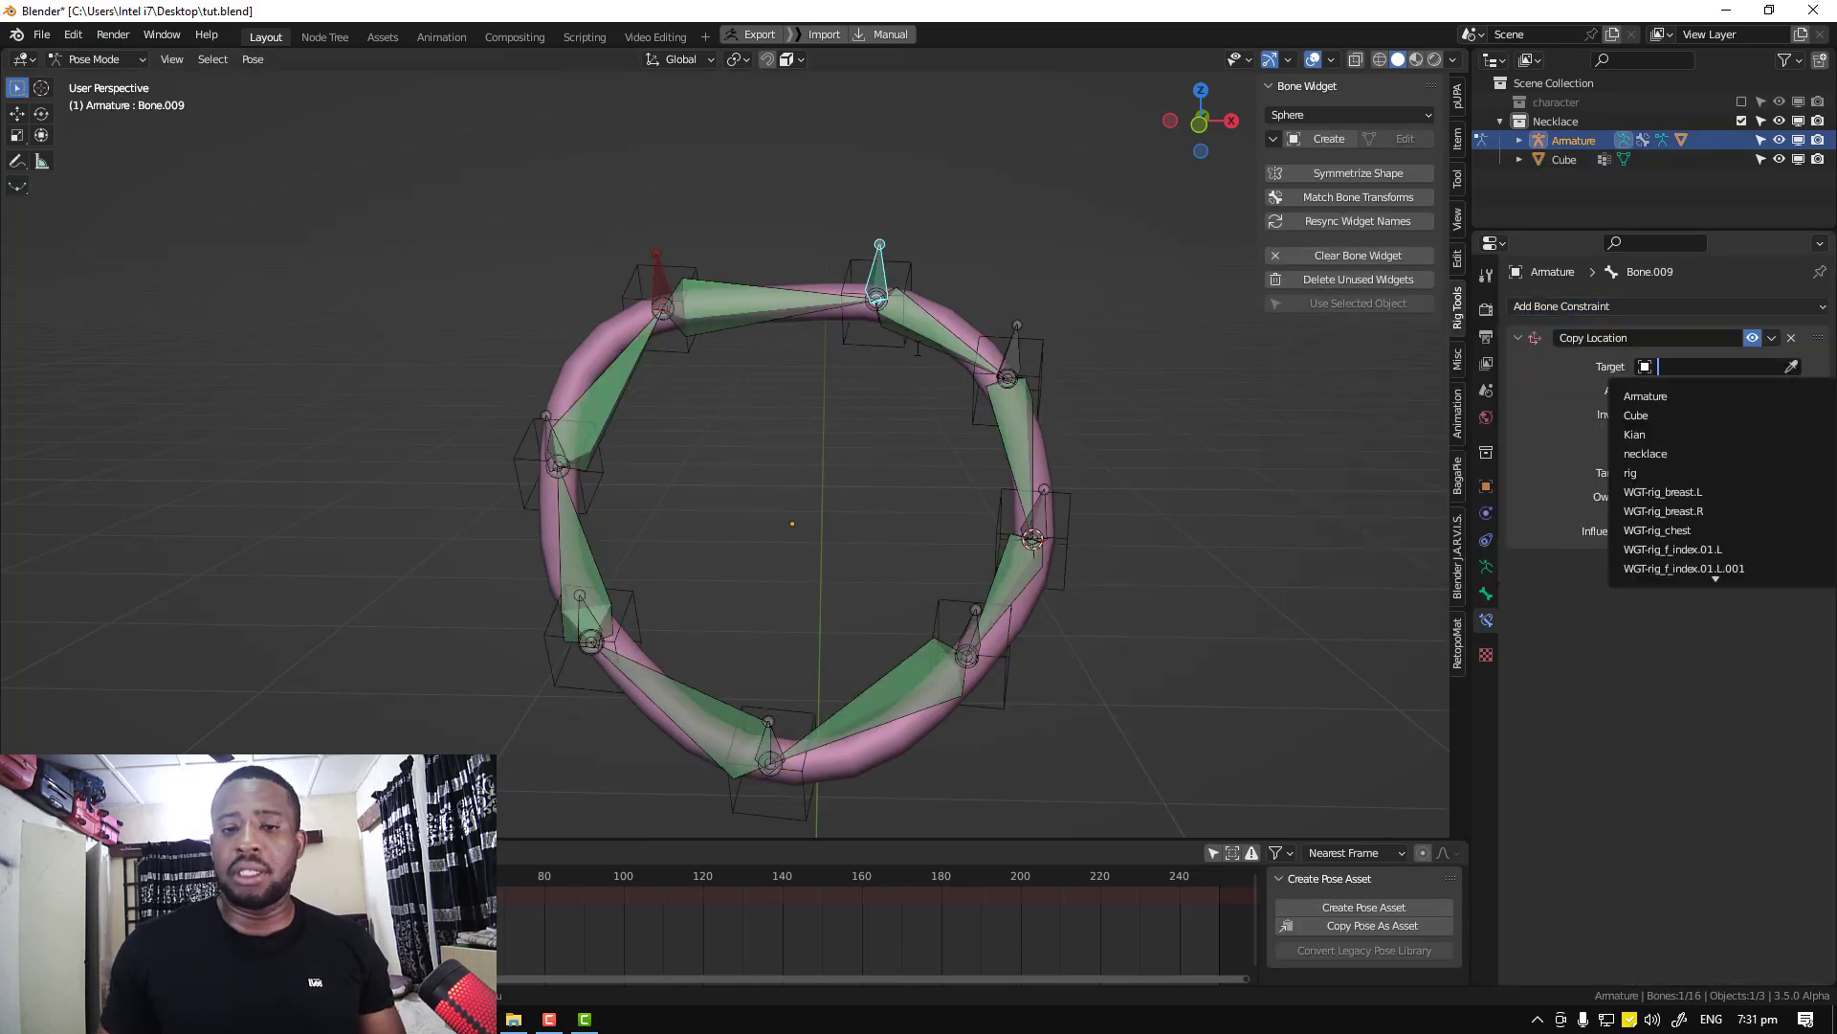
left_click(1791, 367)
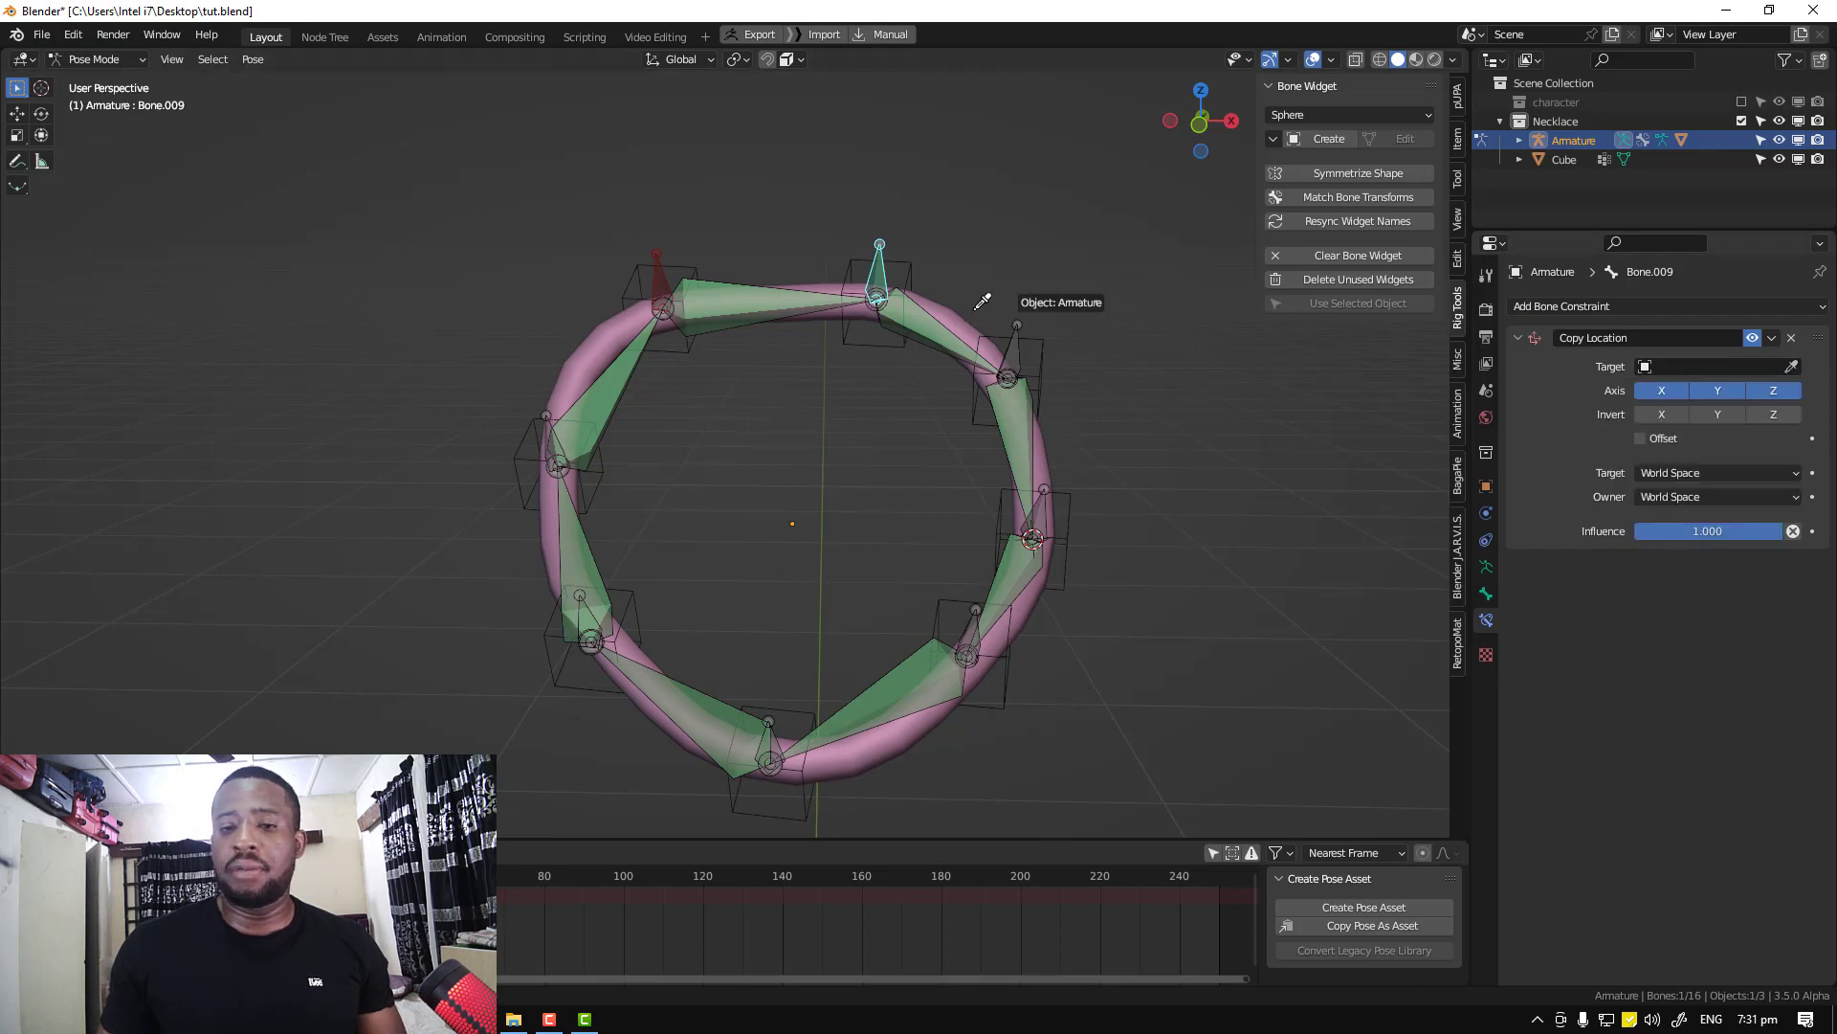
left_click(917, 279)
left_click(1670, 390)
left_click(1628, 437)
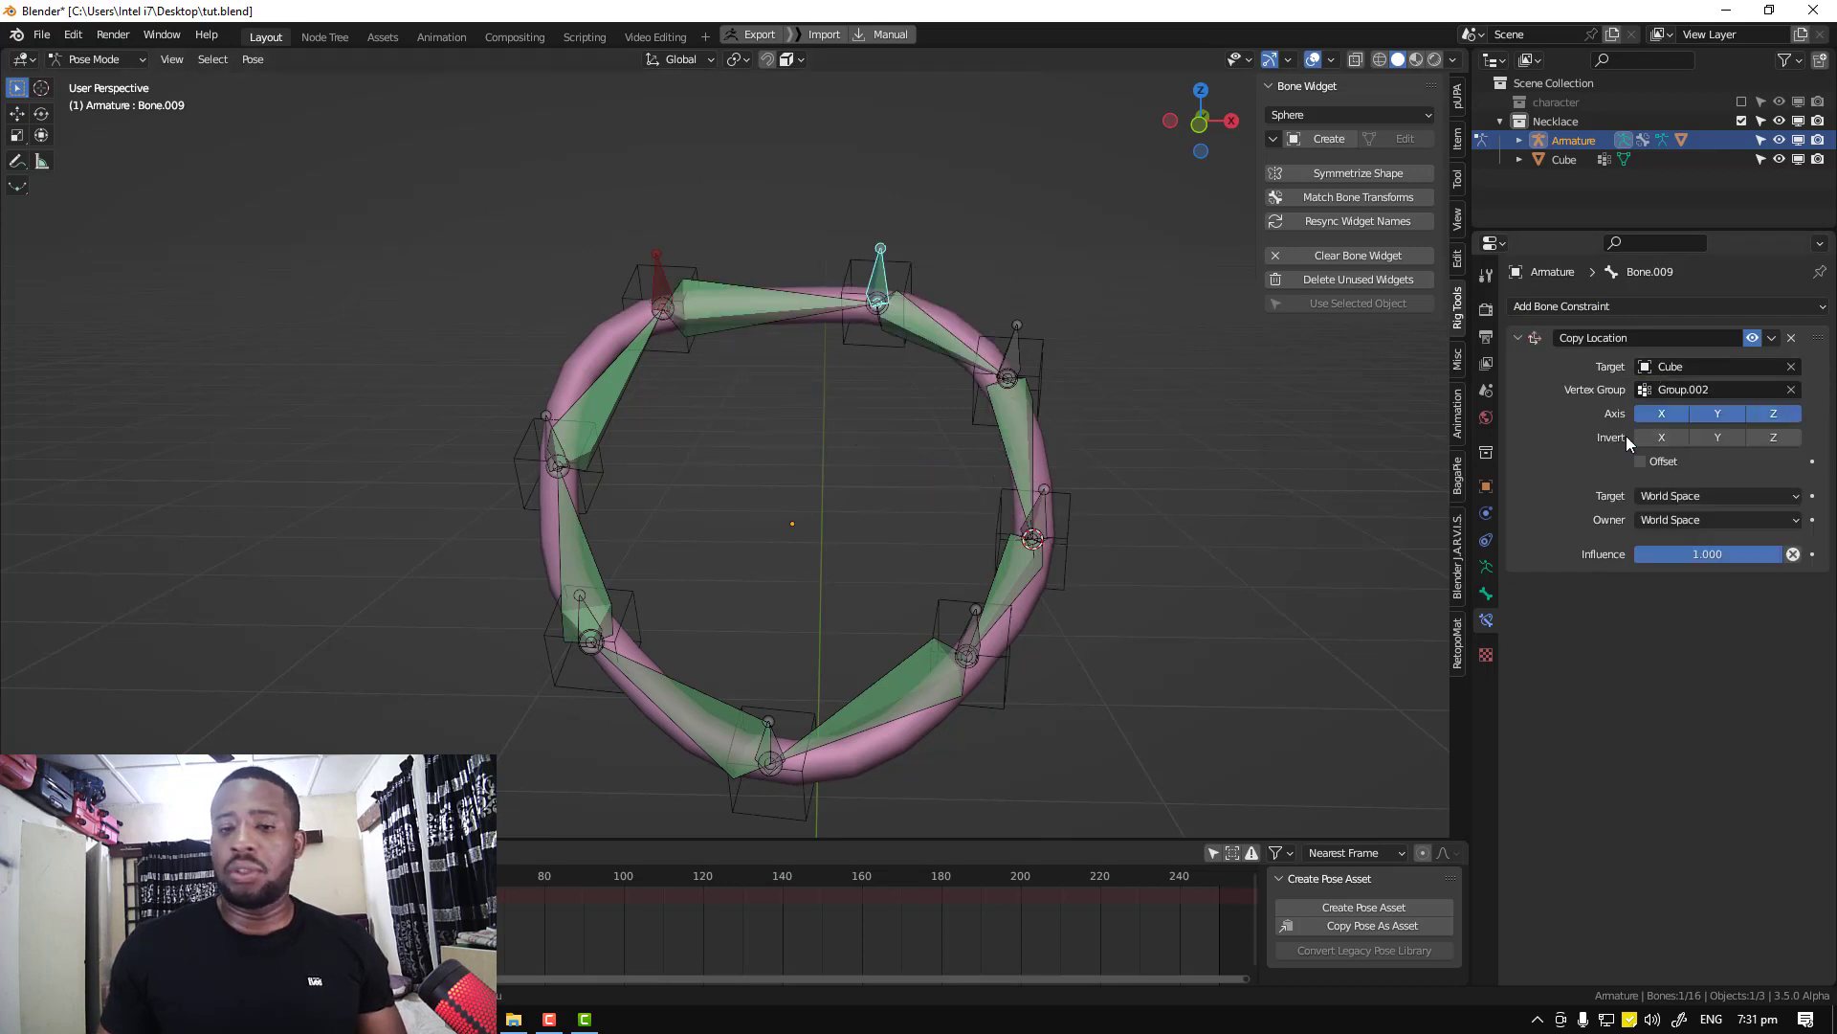
Add a Copy Location constraint to the necklace's upper-right side upright bone (Bone.010), targeting the Cube with vertex group Group.003
left_click(1006, 354)
left_click(1646, 304)
left_click(1489, 358)
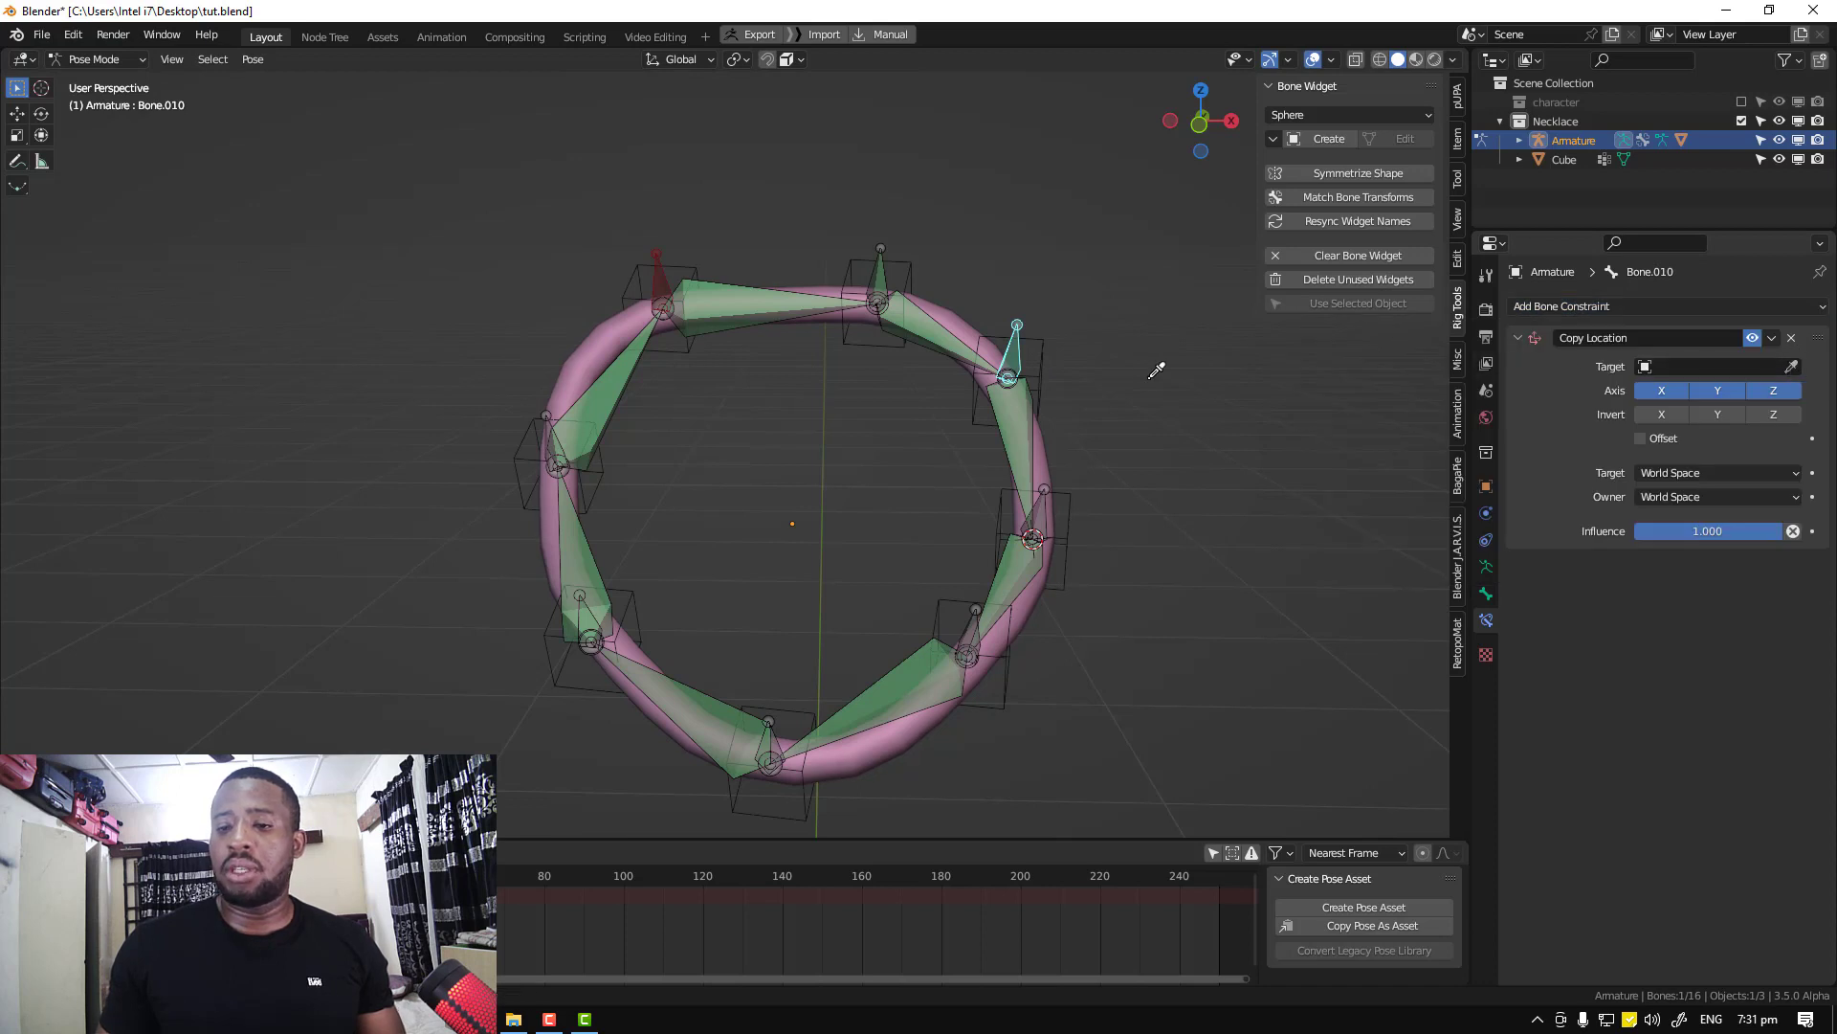
left_click(1024, 362)
left_click(1777, 387)
left_click(1643, 456)
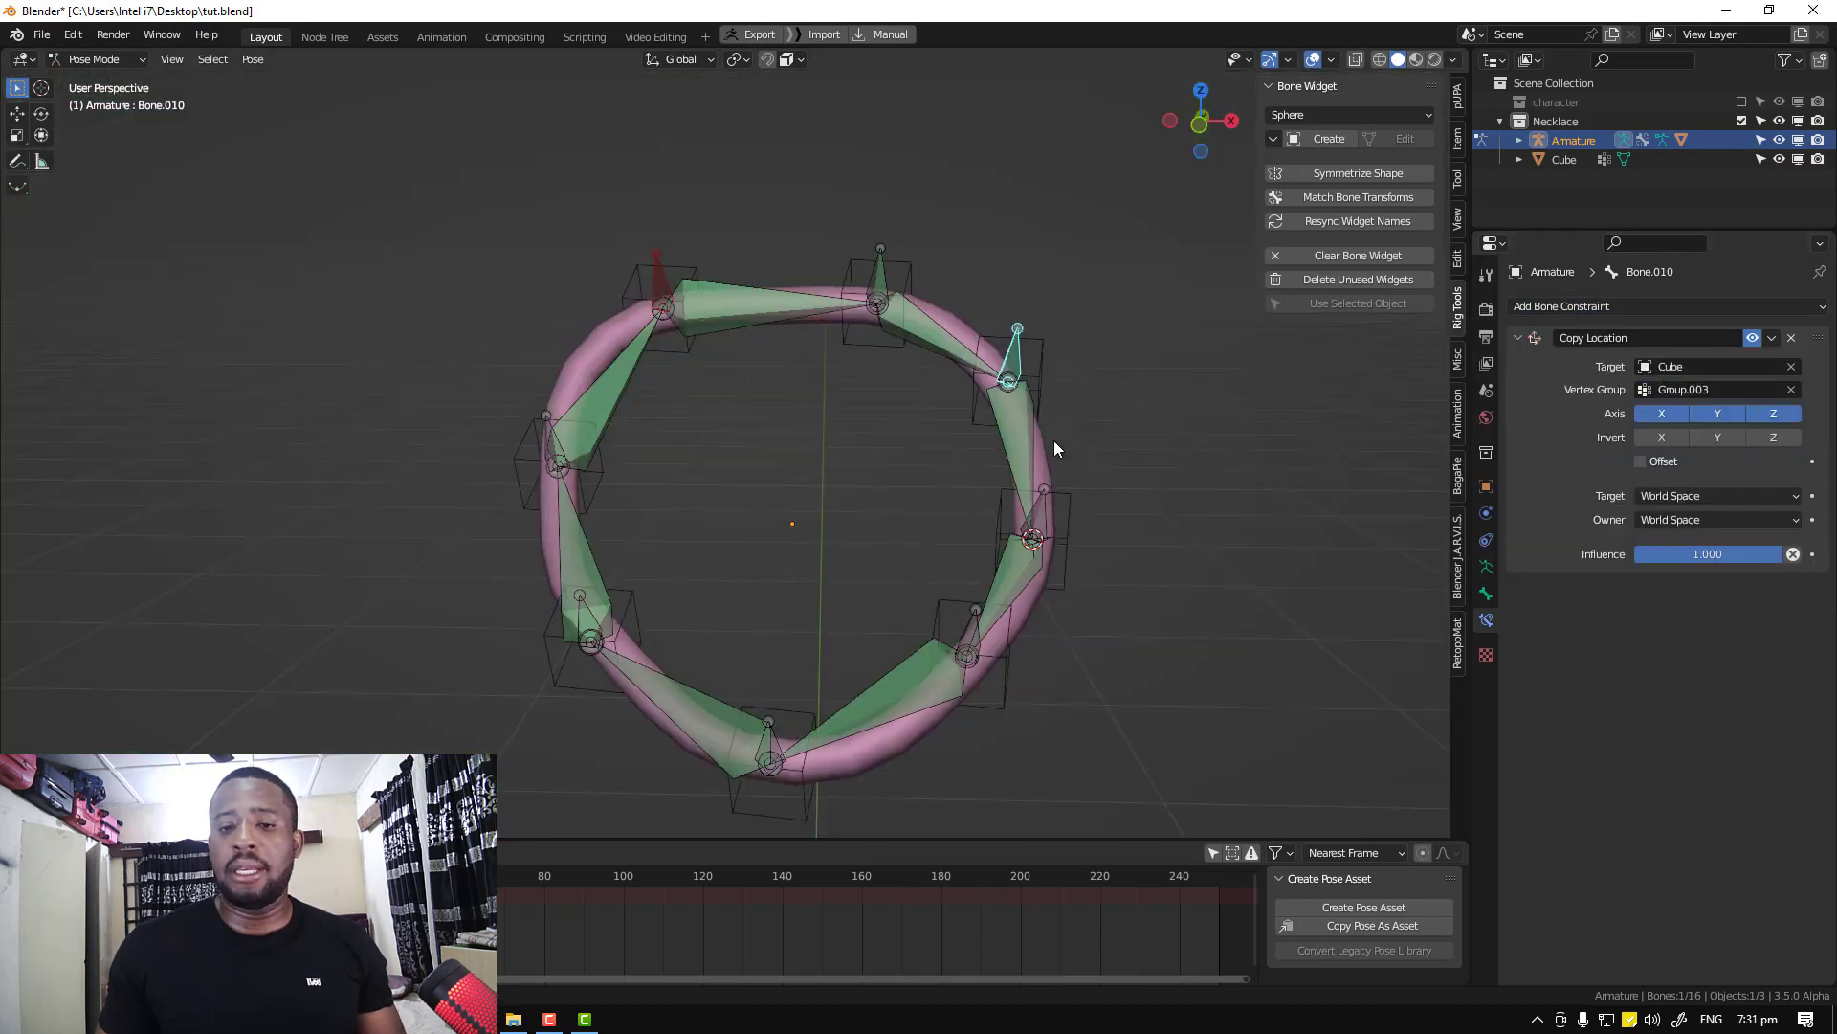
Add a Copy Location constraint to the upright bone at the necklace's far right, targeting the Cube with vertex group Group.004
left_click(1041, 517)
left_click(1636, 307)
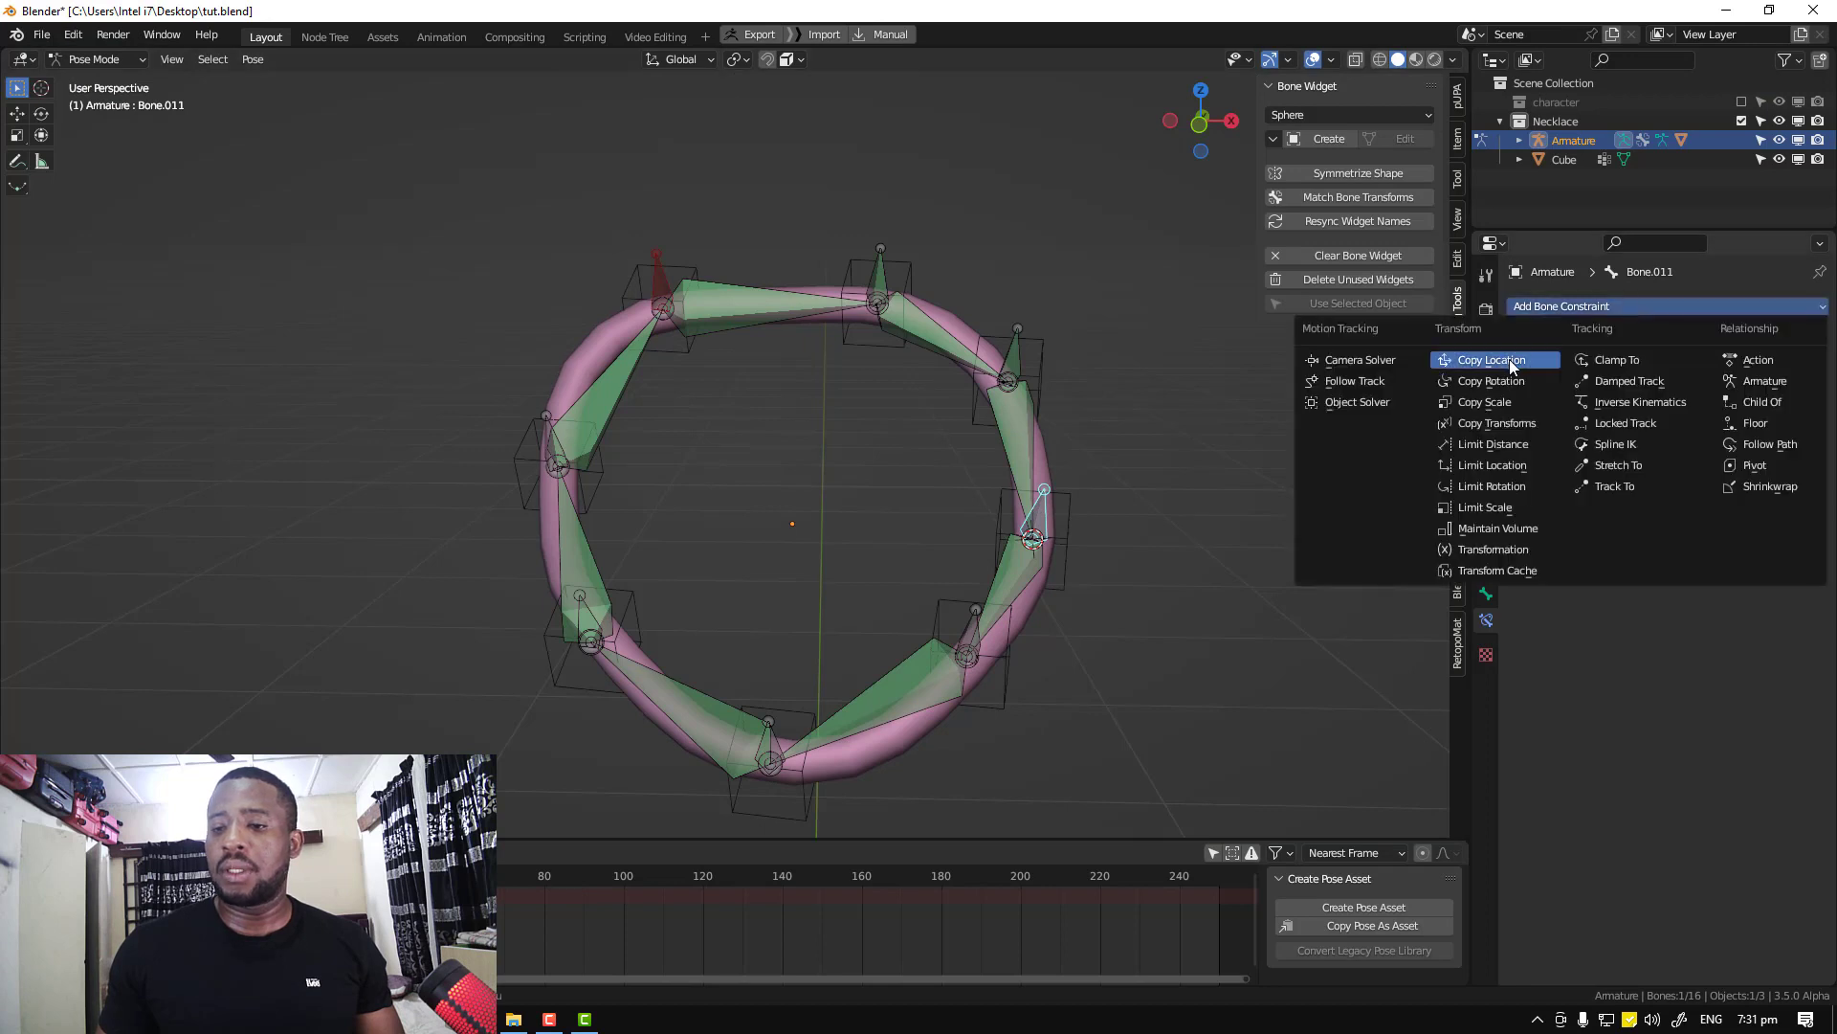
left_click(1506, 359)
left_click(1791, 366)
left_click(1053, 503)
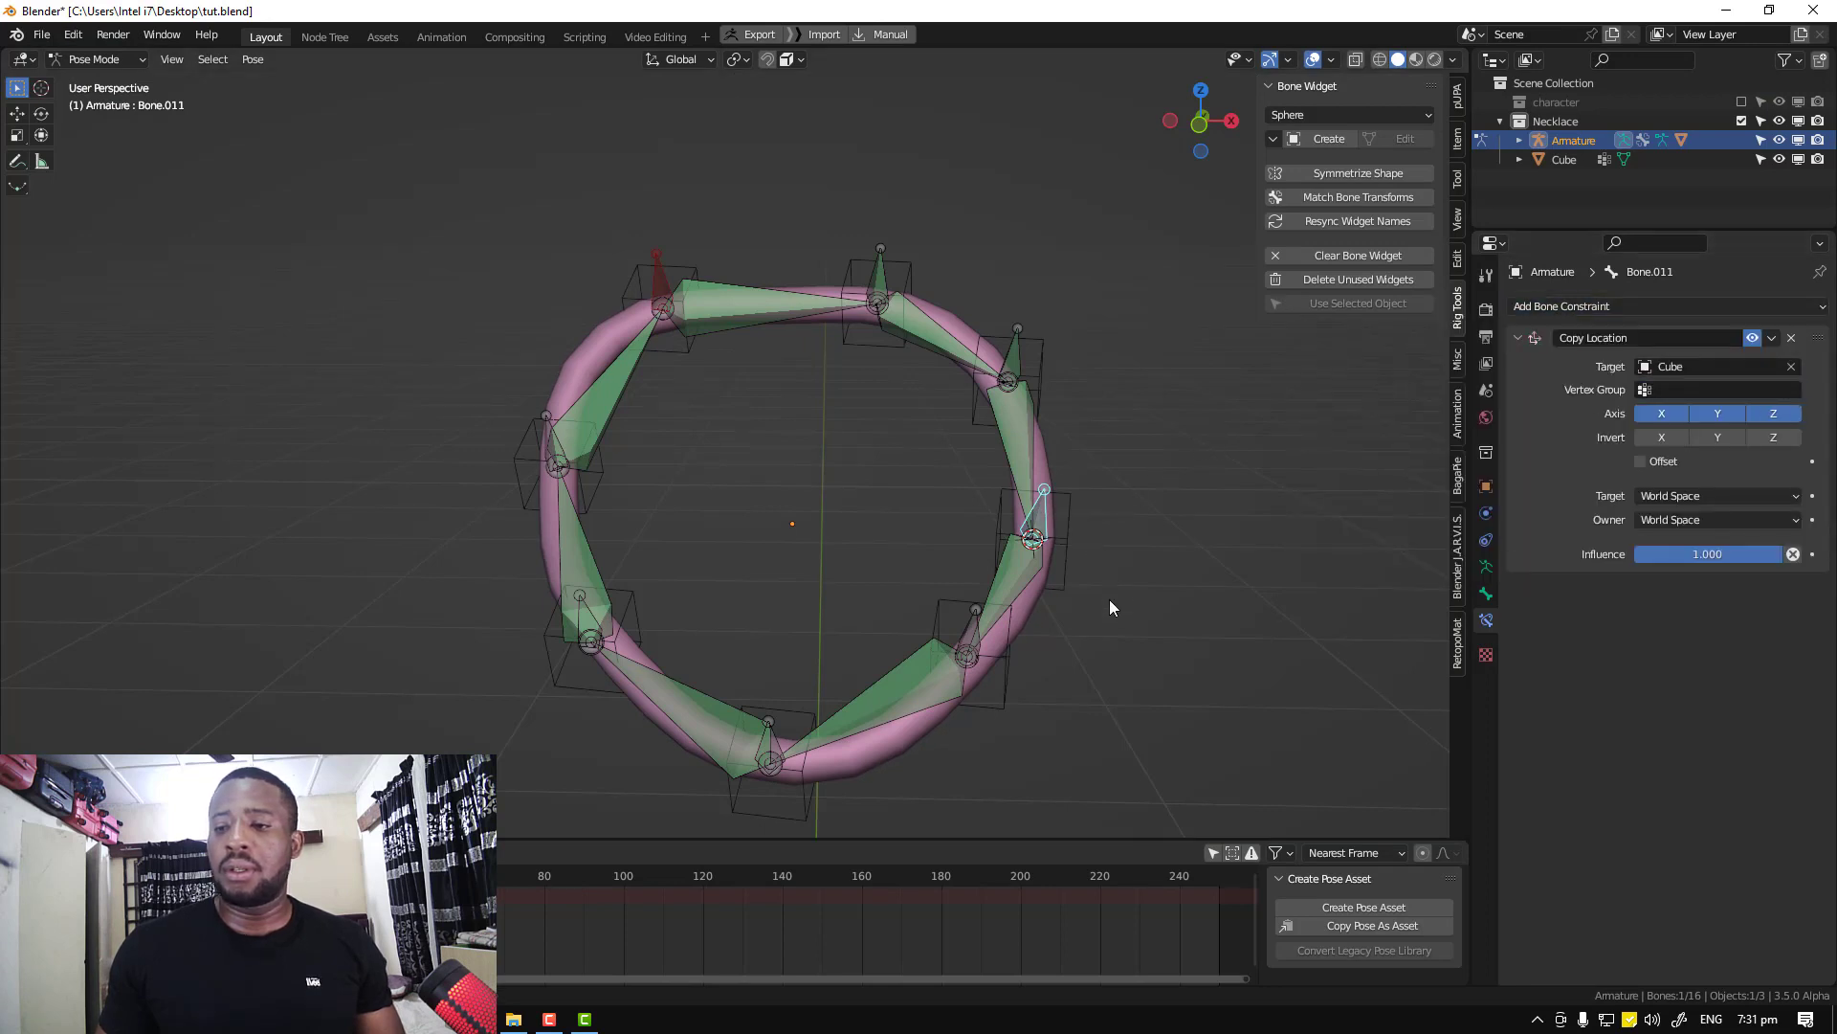
left_click(1686, 389)
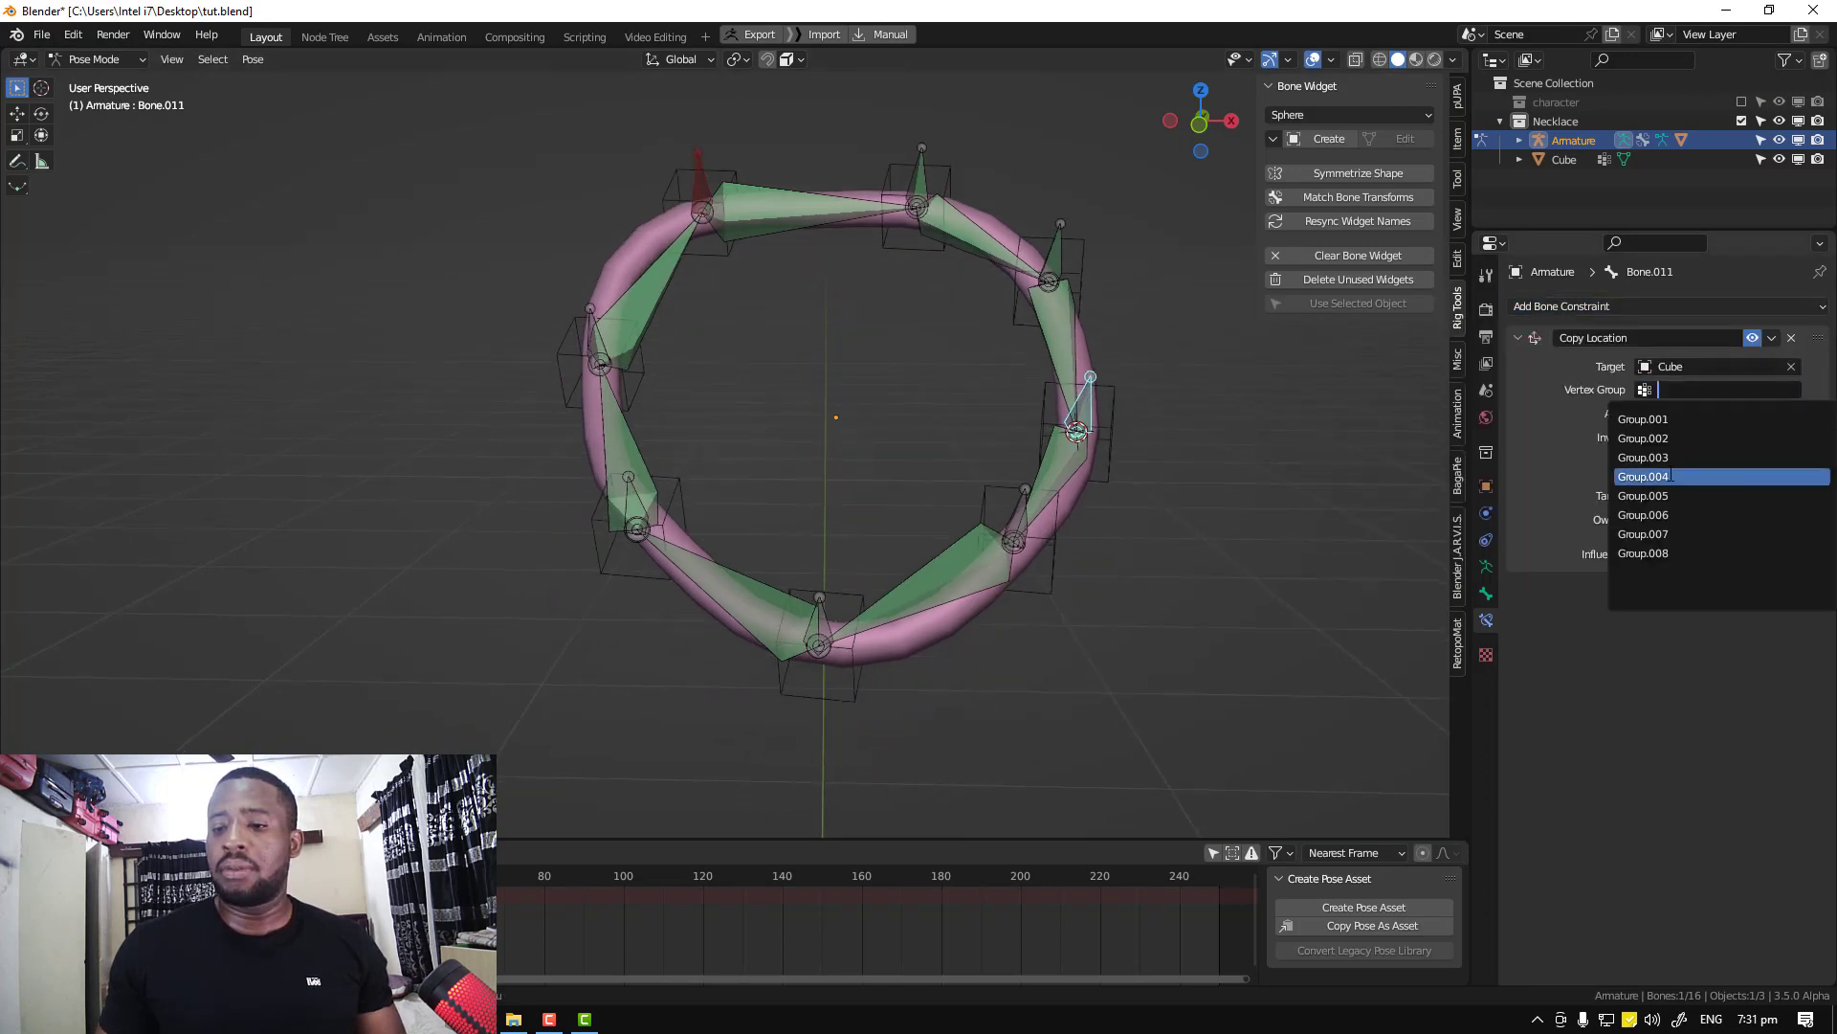
left_click(1642, 476)
Add a Copy Location constraint to the necklace's lower-right upright bone, targeting the Cube with vertex group Group.005
left_click(1013, 524)
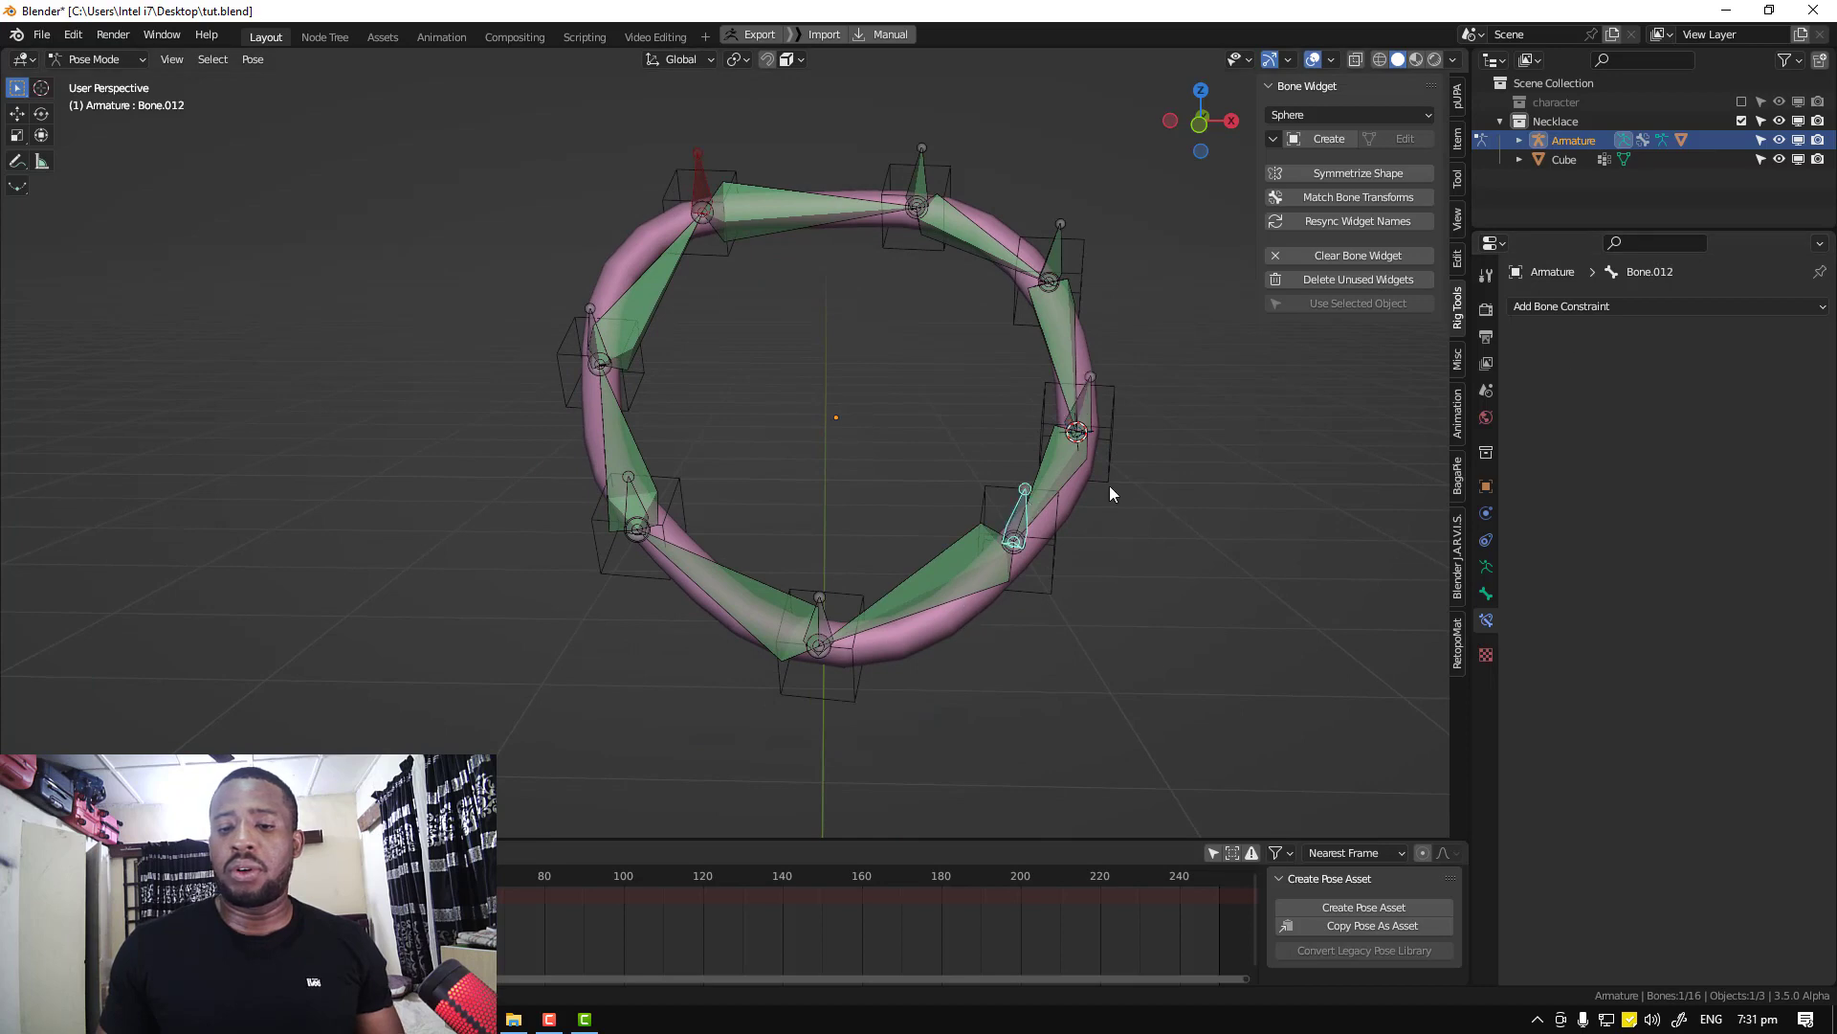
left_click(1577, 309)
left_click(1506, 360)
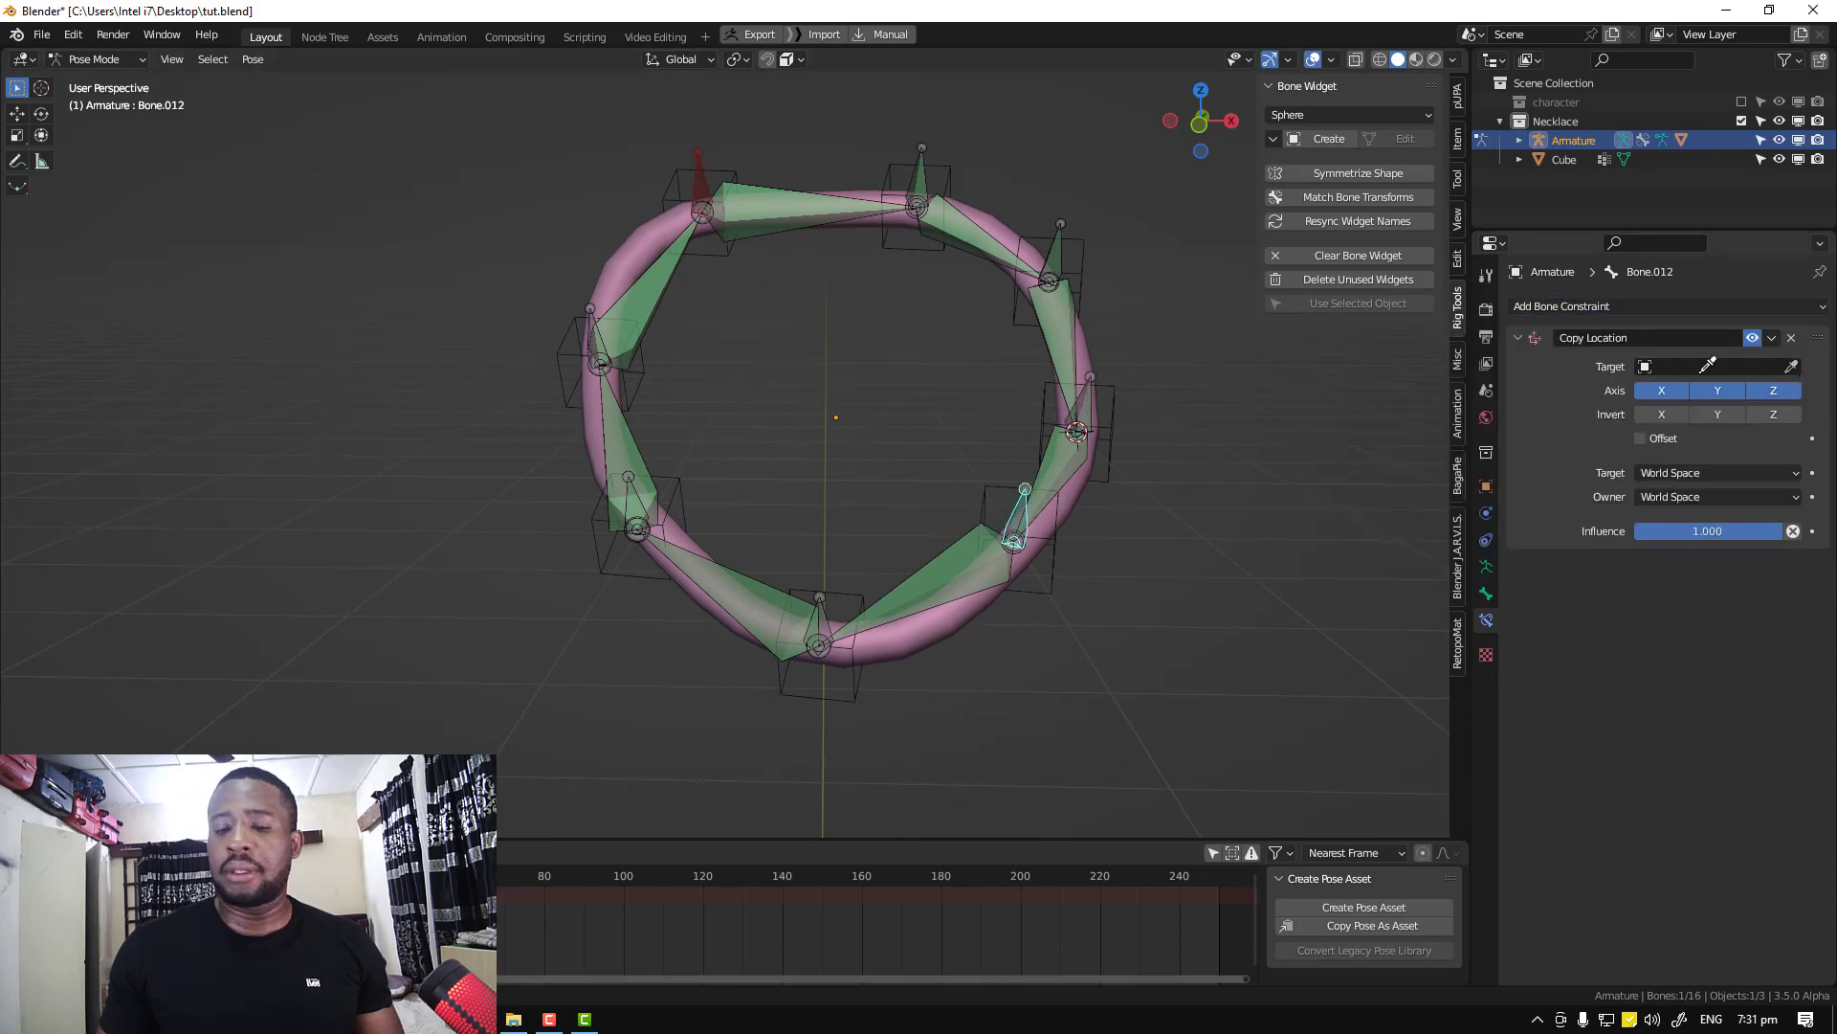
left_click(1060, 531)
left_click(1693, 389)
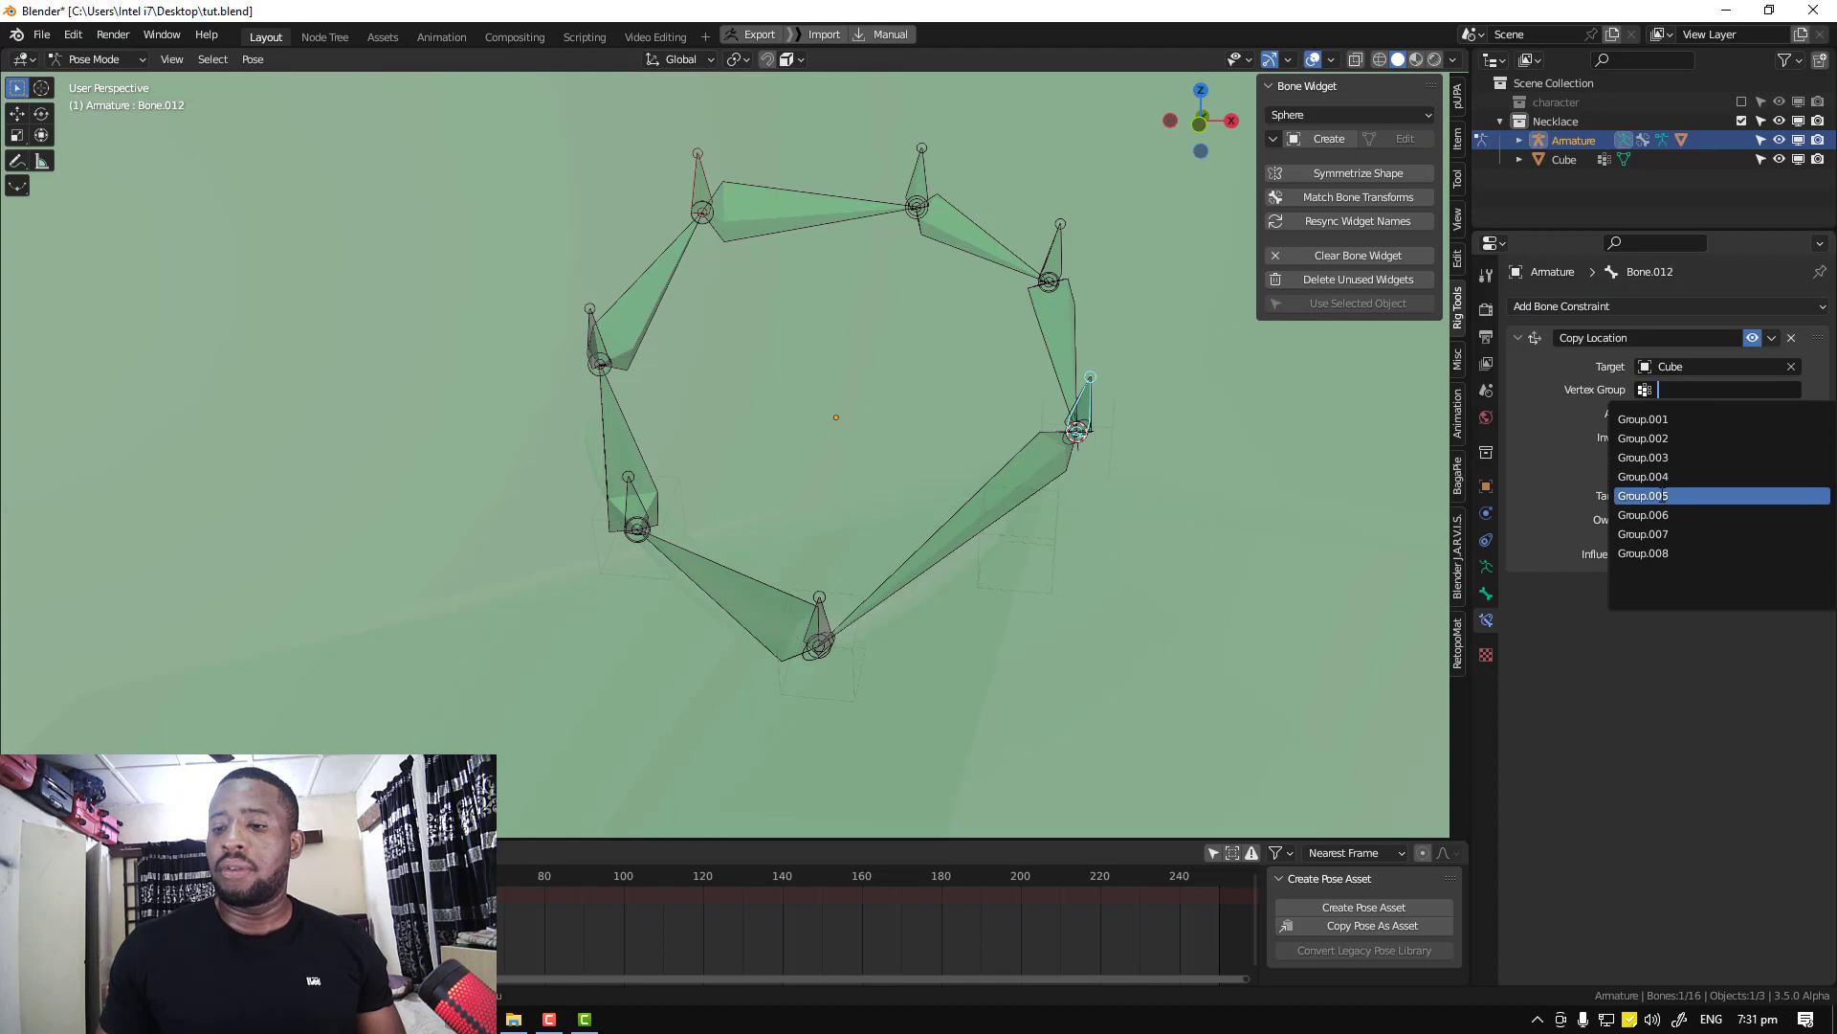
left_click(1643, 495)
Add a Copy Location constraint to the upright bone at the necklace's bottom, targeting the Cube with vertex group Group.006
left_click(821, 603)
left_click(1570, 307)
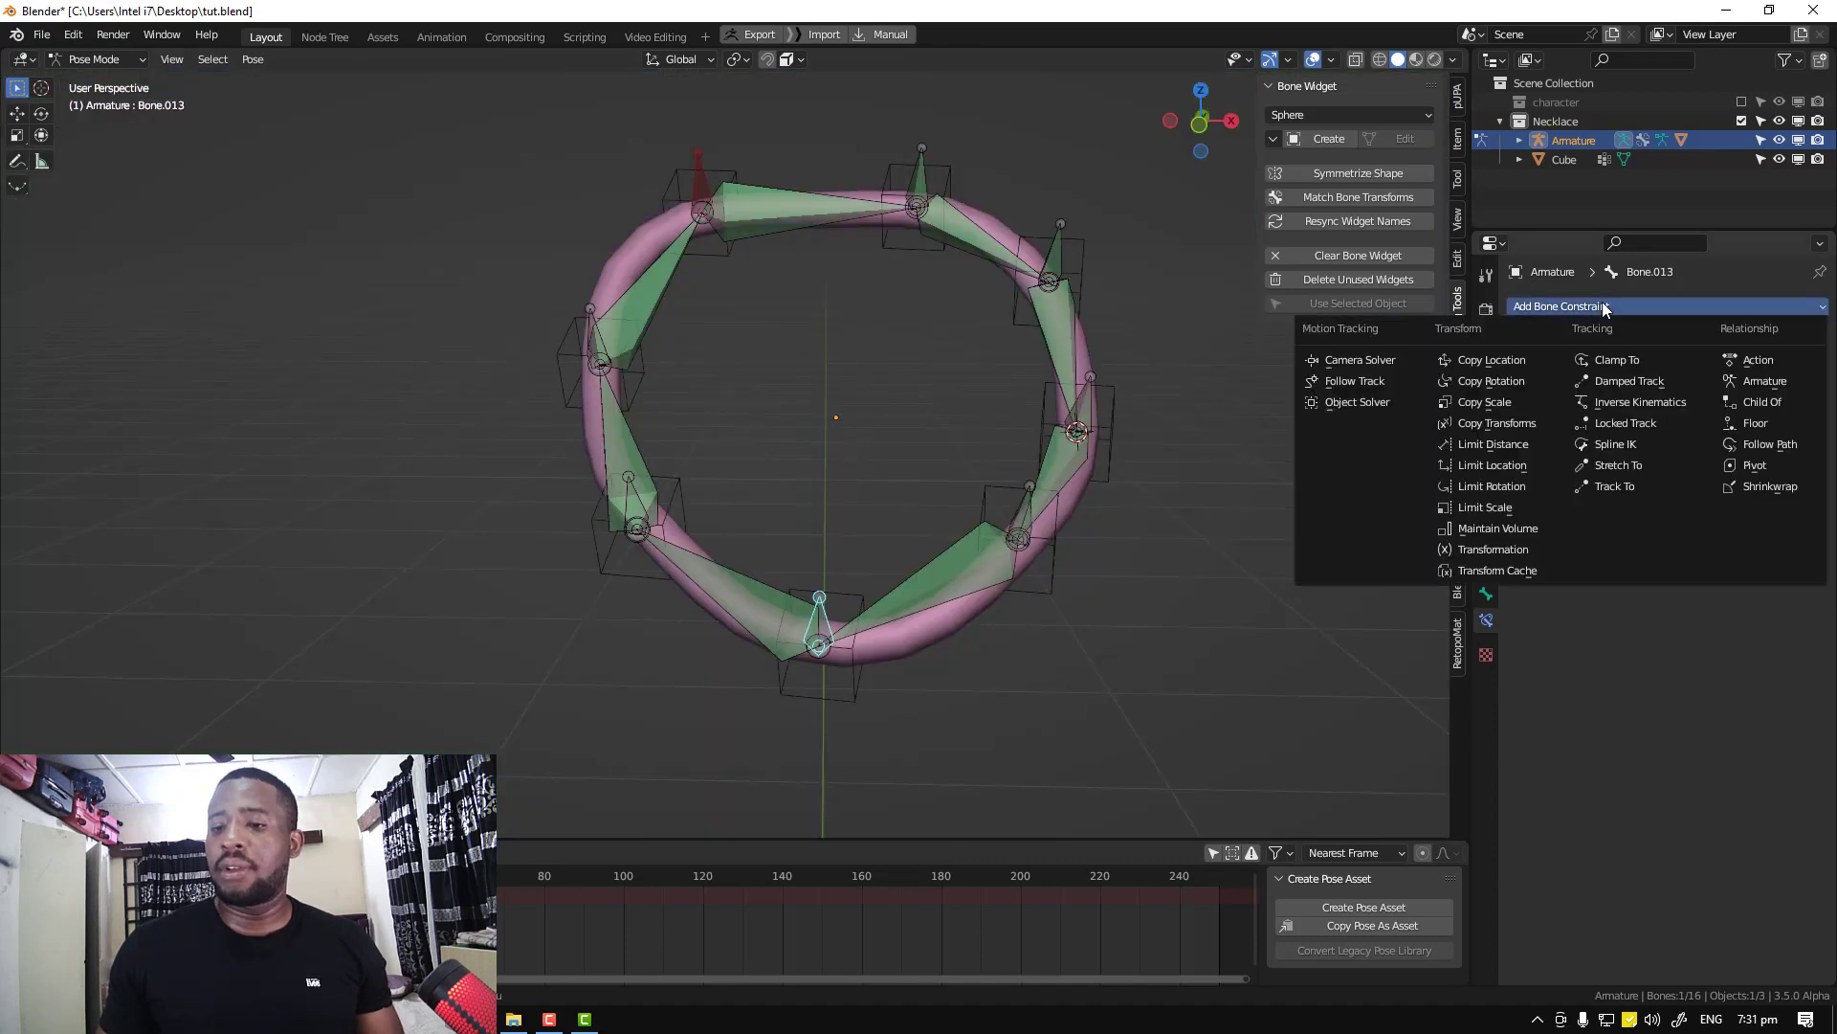
left_click(1485, 363)
left_click(1792, 370)
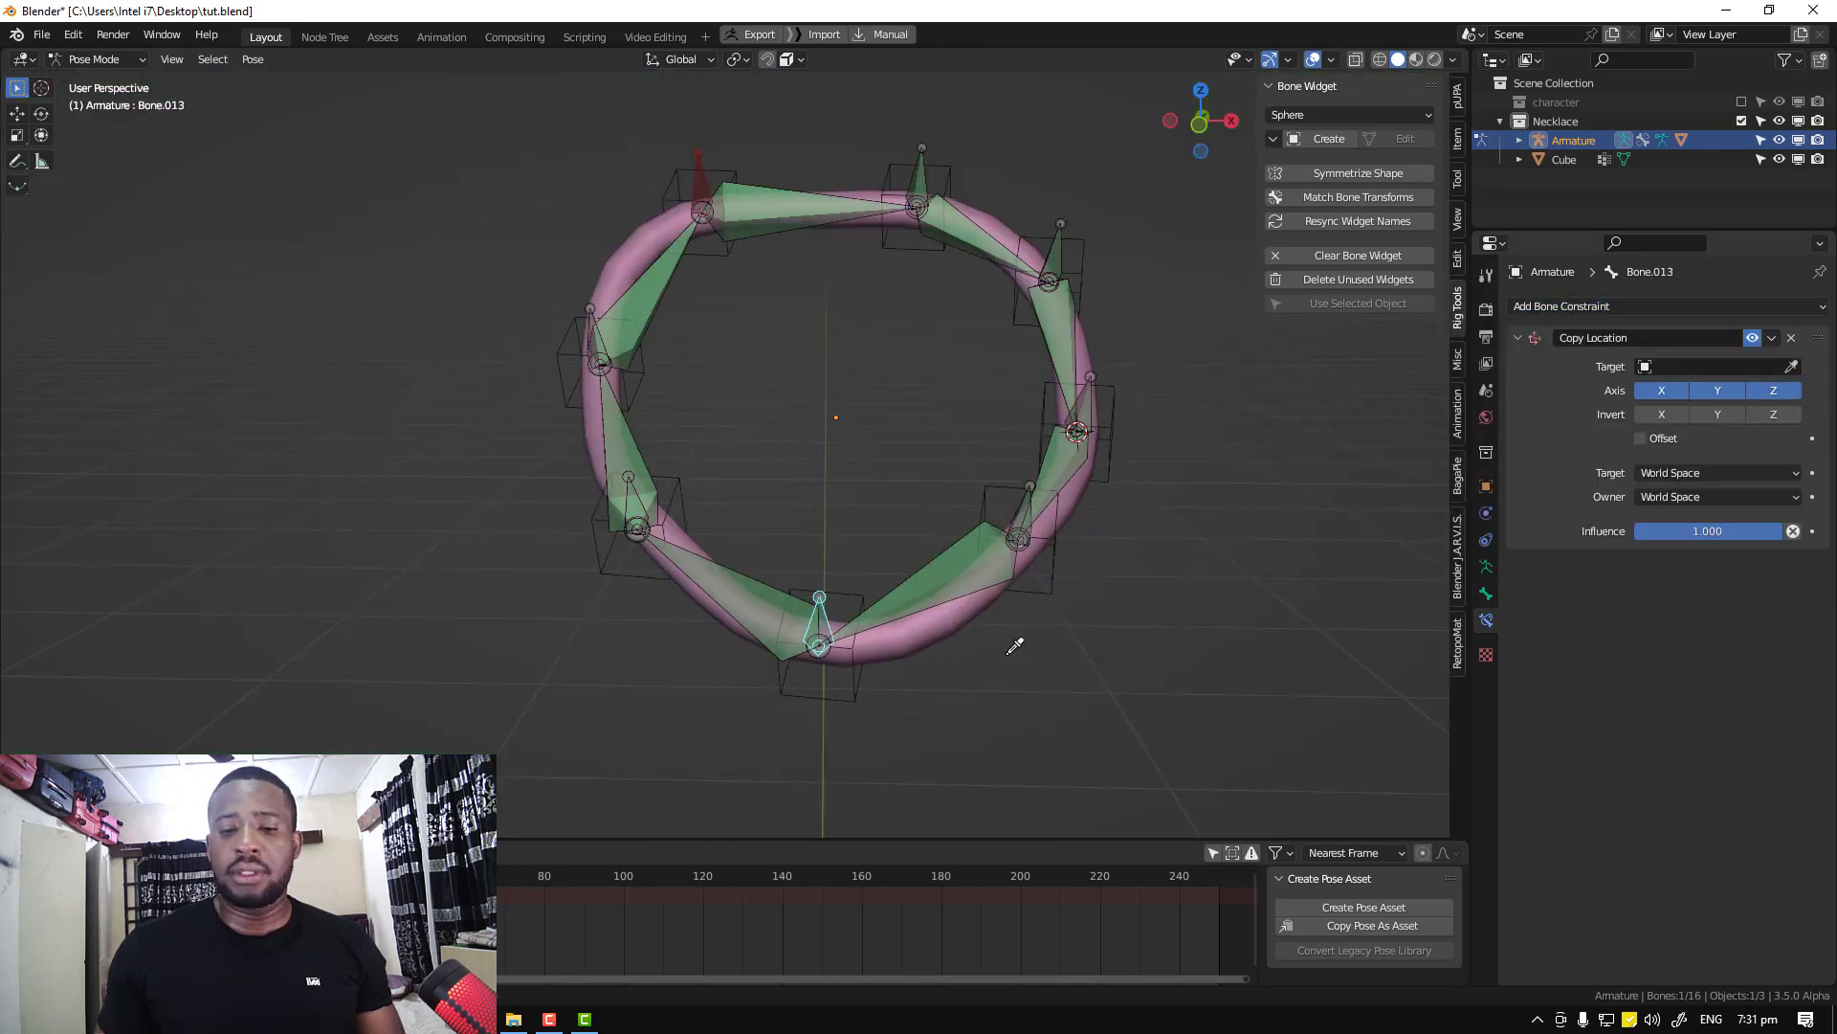
left_click(859, 667)
left_click(1695, 391)
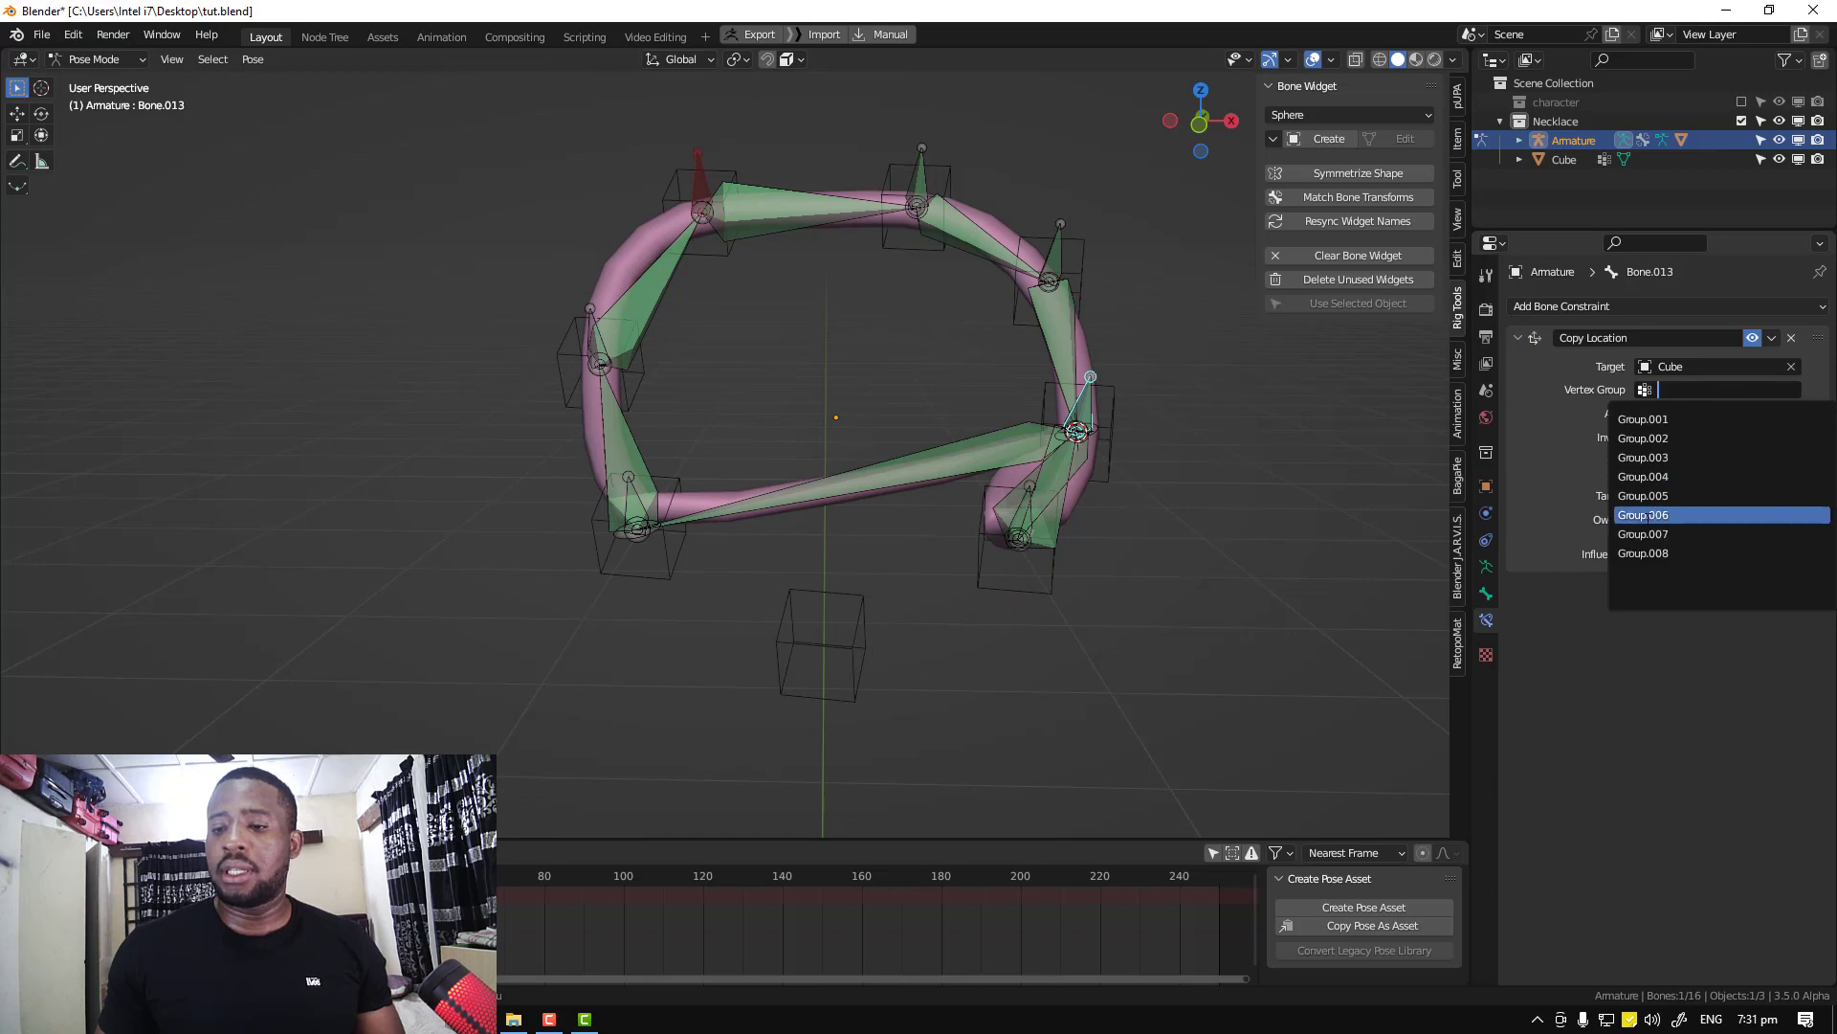
left_click(1644, 515)
Add a Copy Location constraint to the necklace's lower-left upright bone, targeting the Cube with vertex group Group.007
left_click(628, 498)
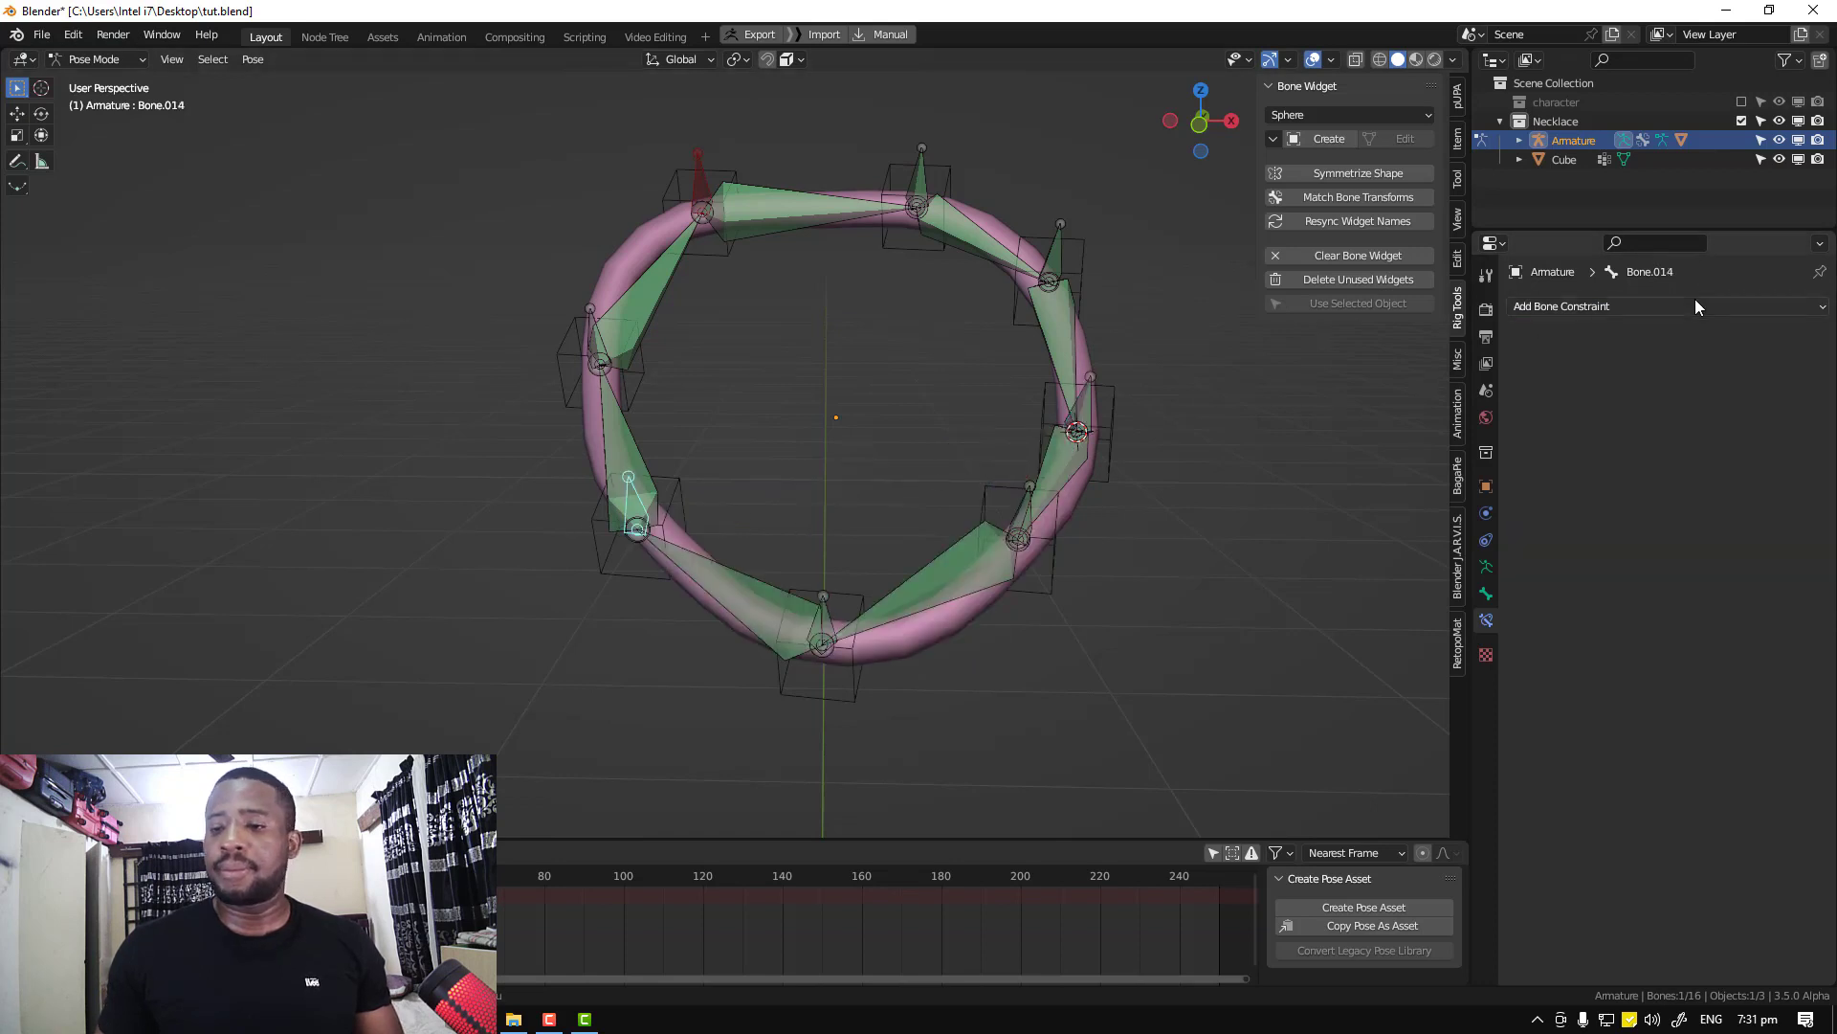
left_click(1569, 306)
left_click(1503, 369)
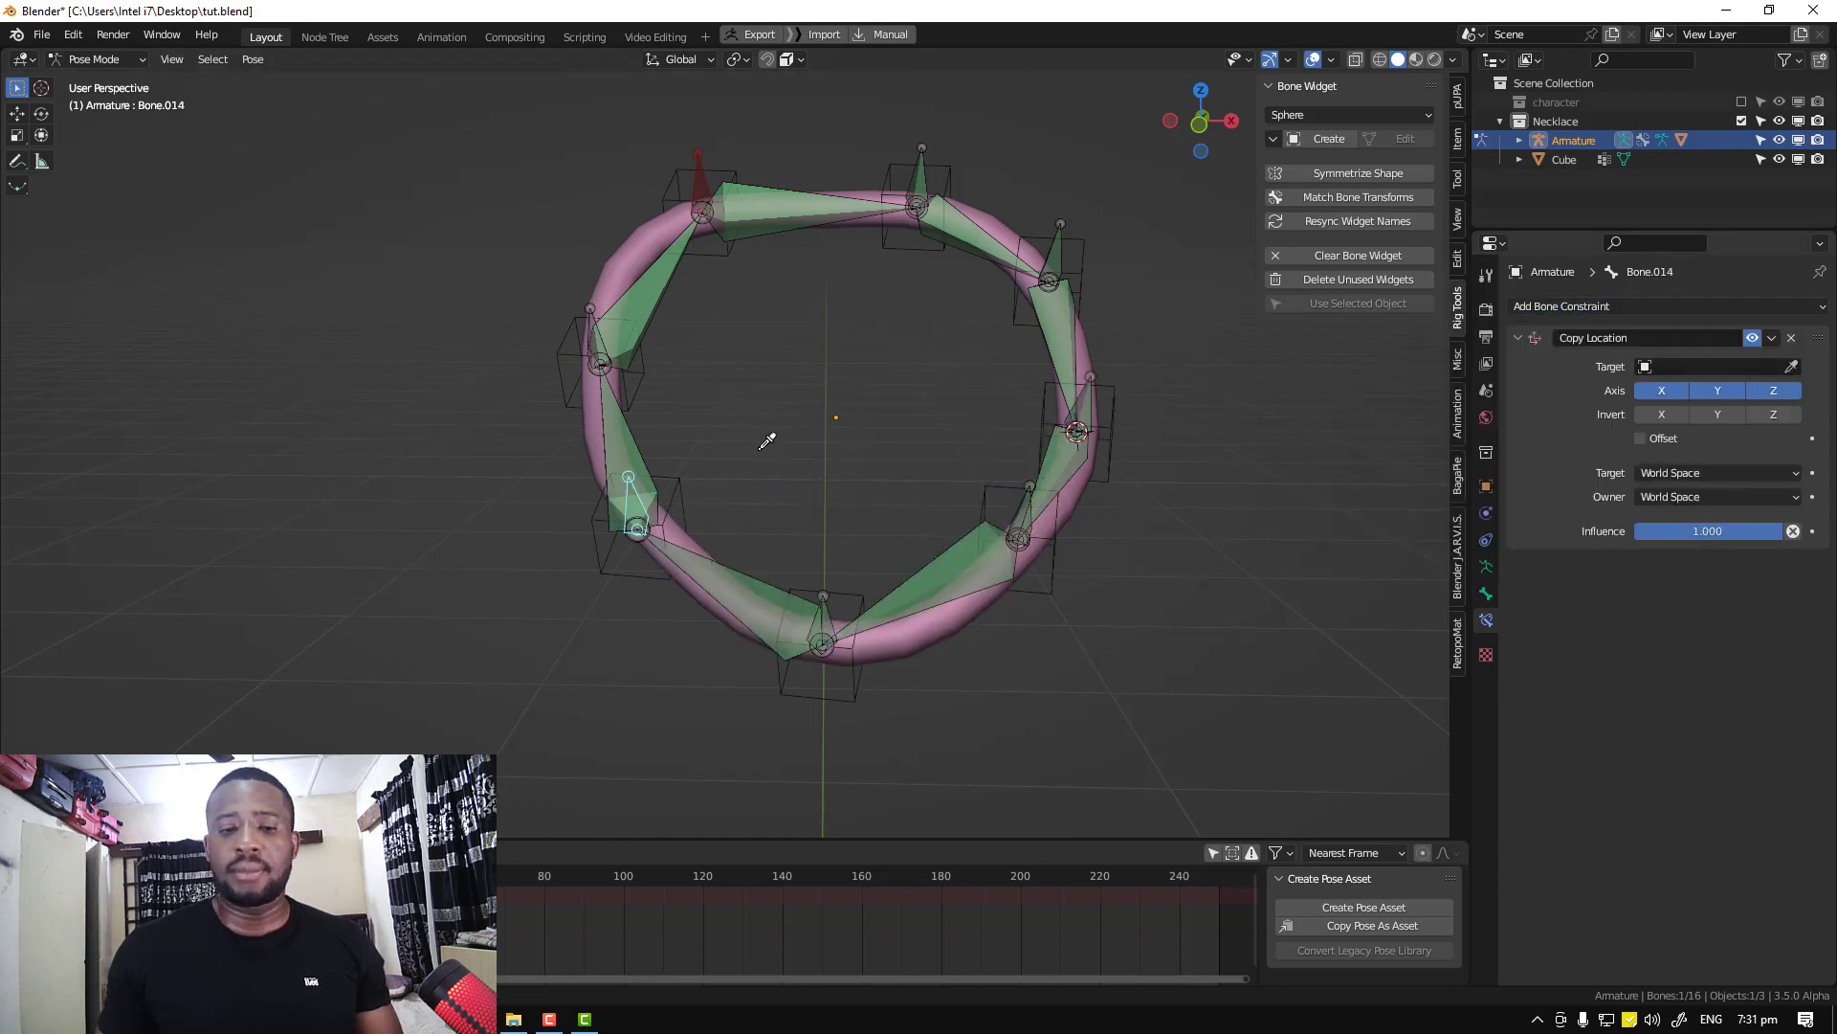
left_click(681, 479)
left_click(1723, 389)
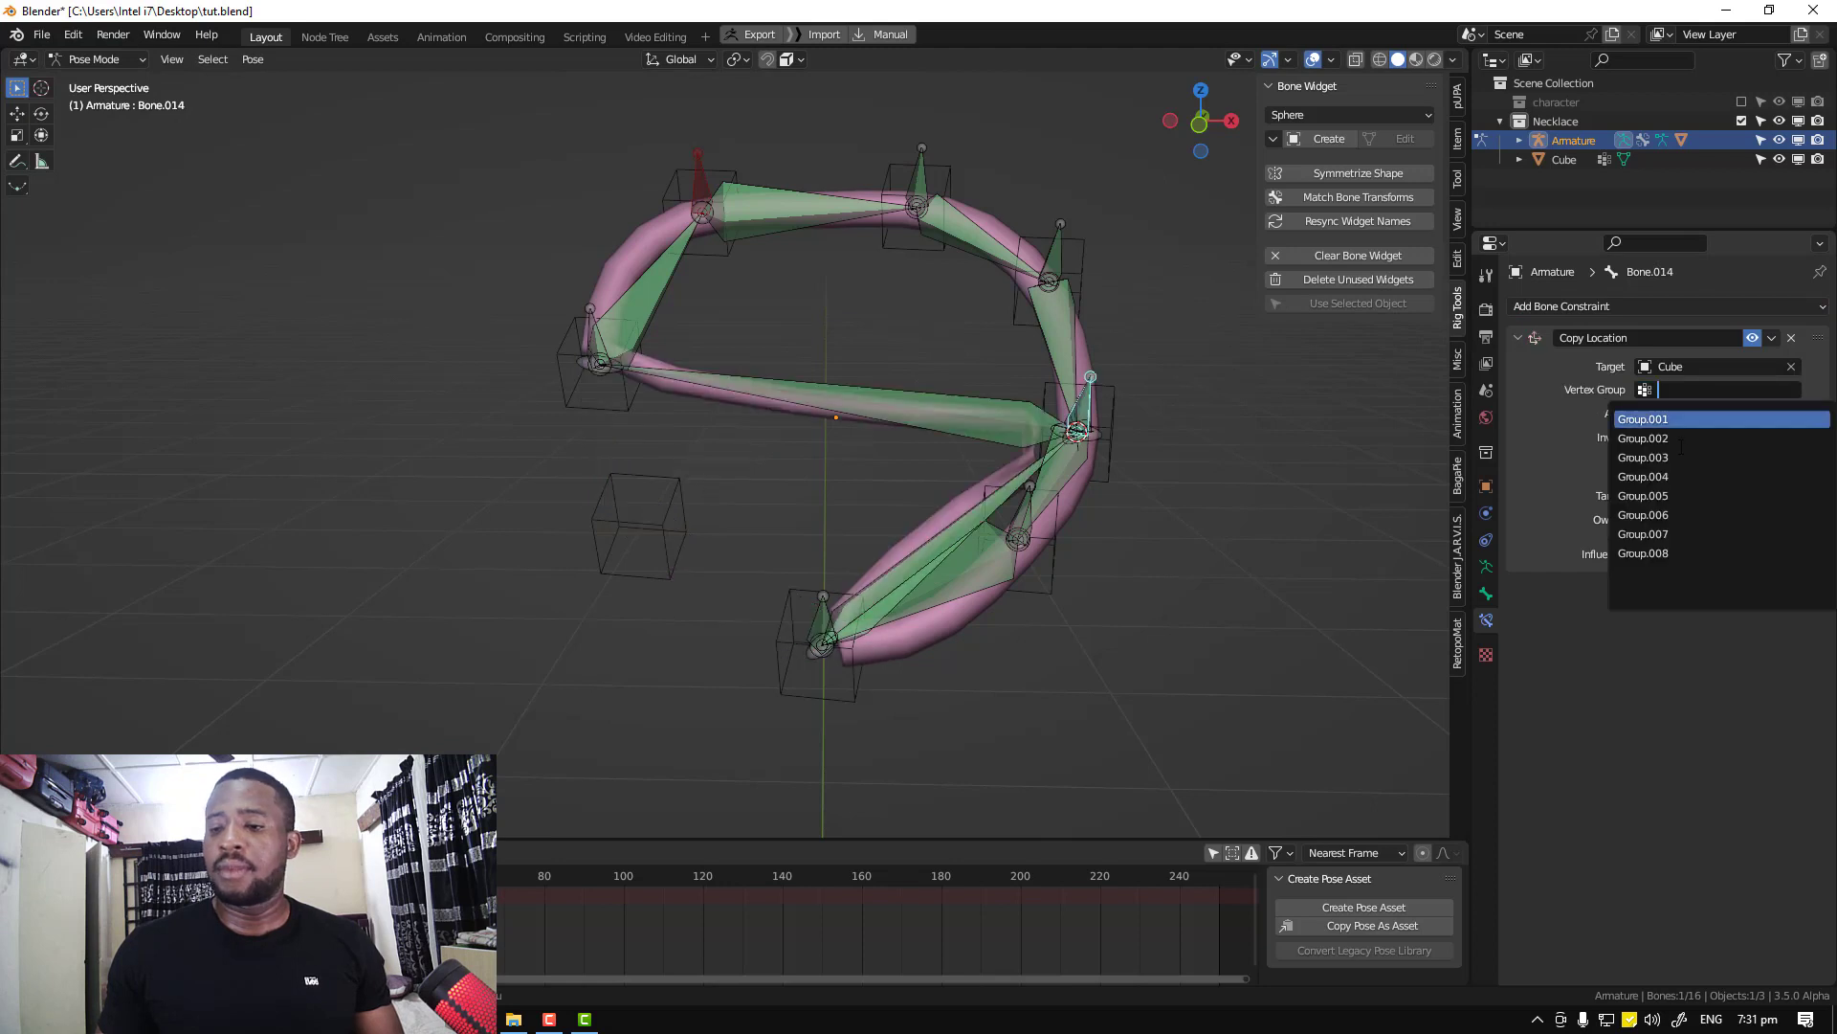
left_click(1672, 533)
Add a Copy Location constraint to the upright bone at the necklace's far left, targeting the Cube with vertex group Group.008
left_click(584, 322)
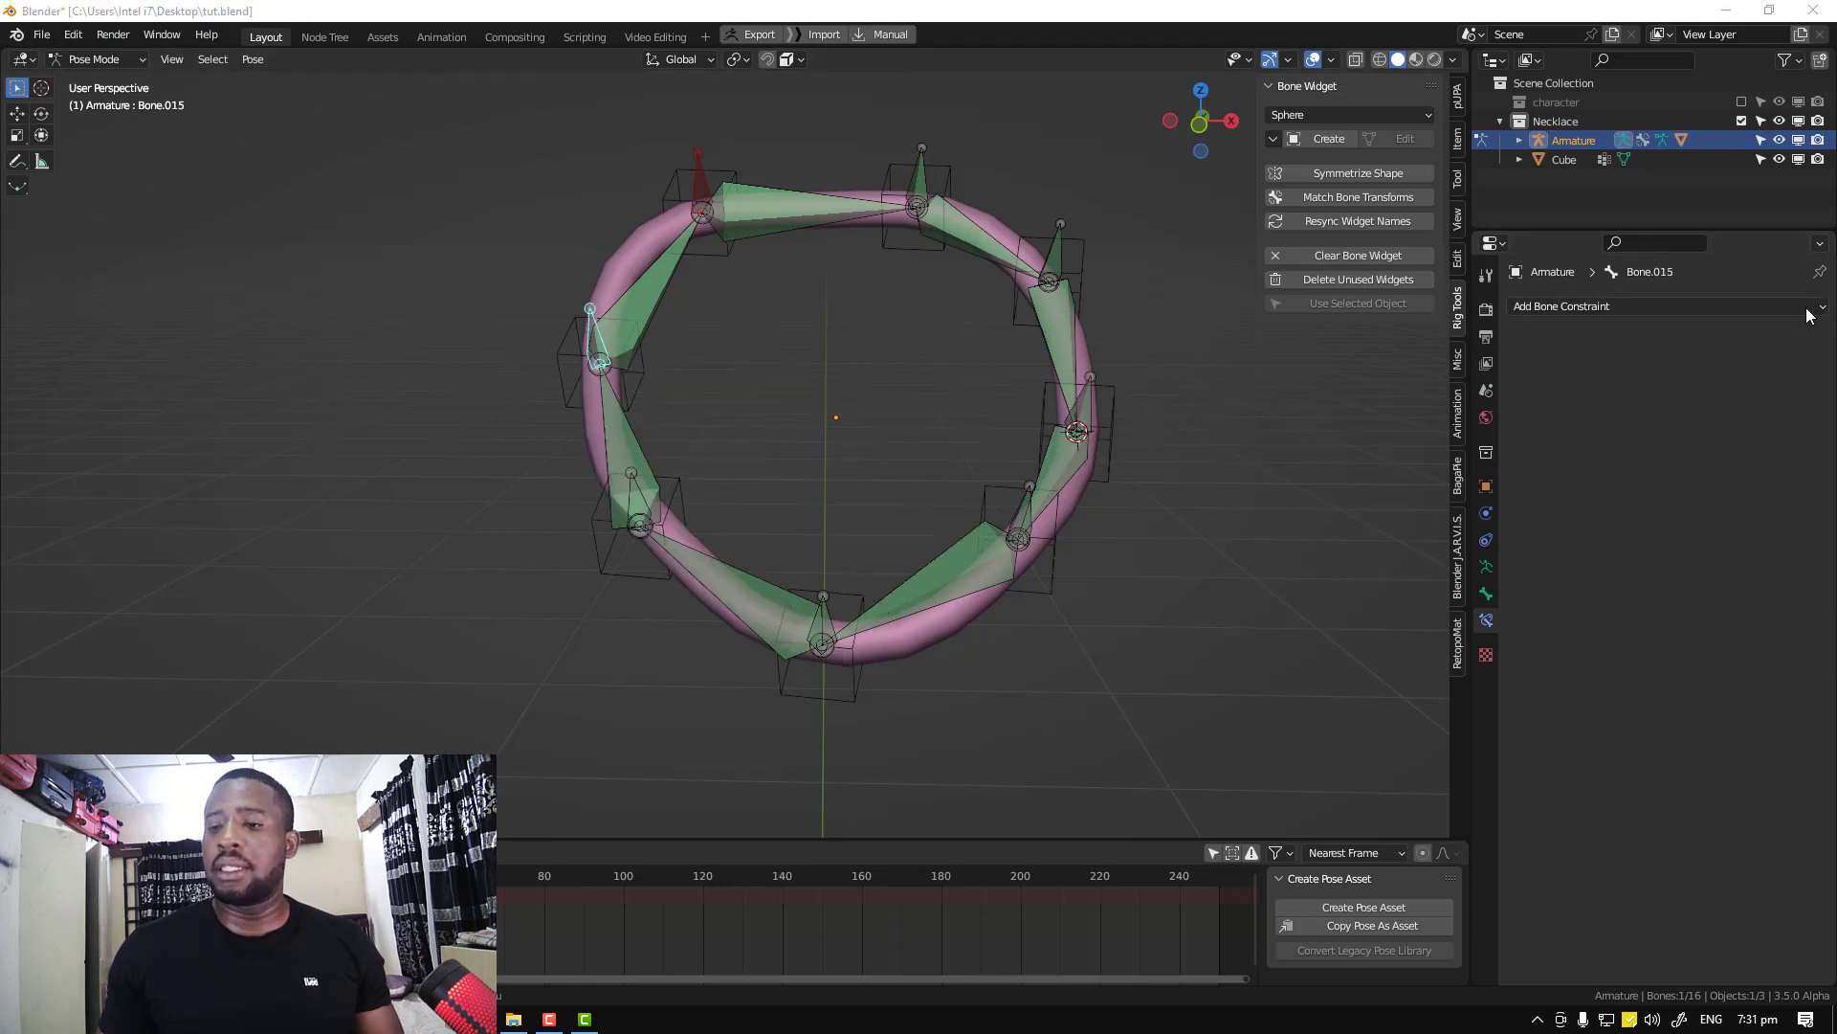
left_click(1570, 307)
left_click(1492, 360)
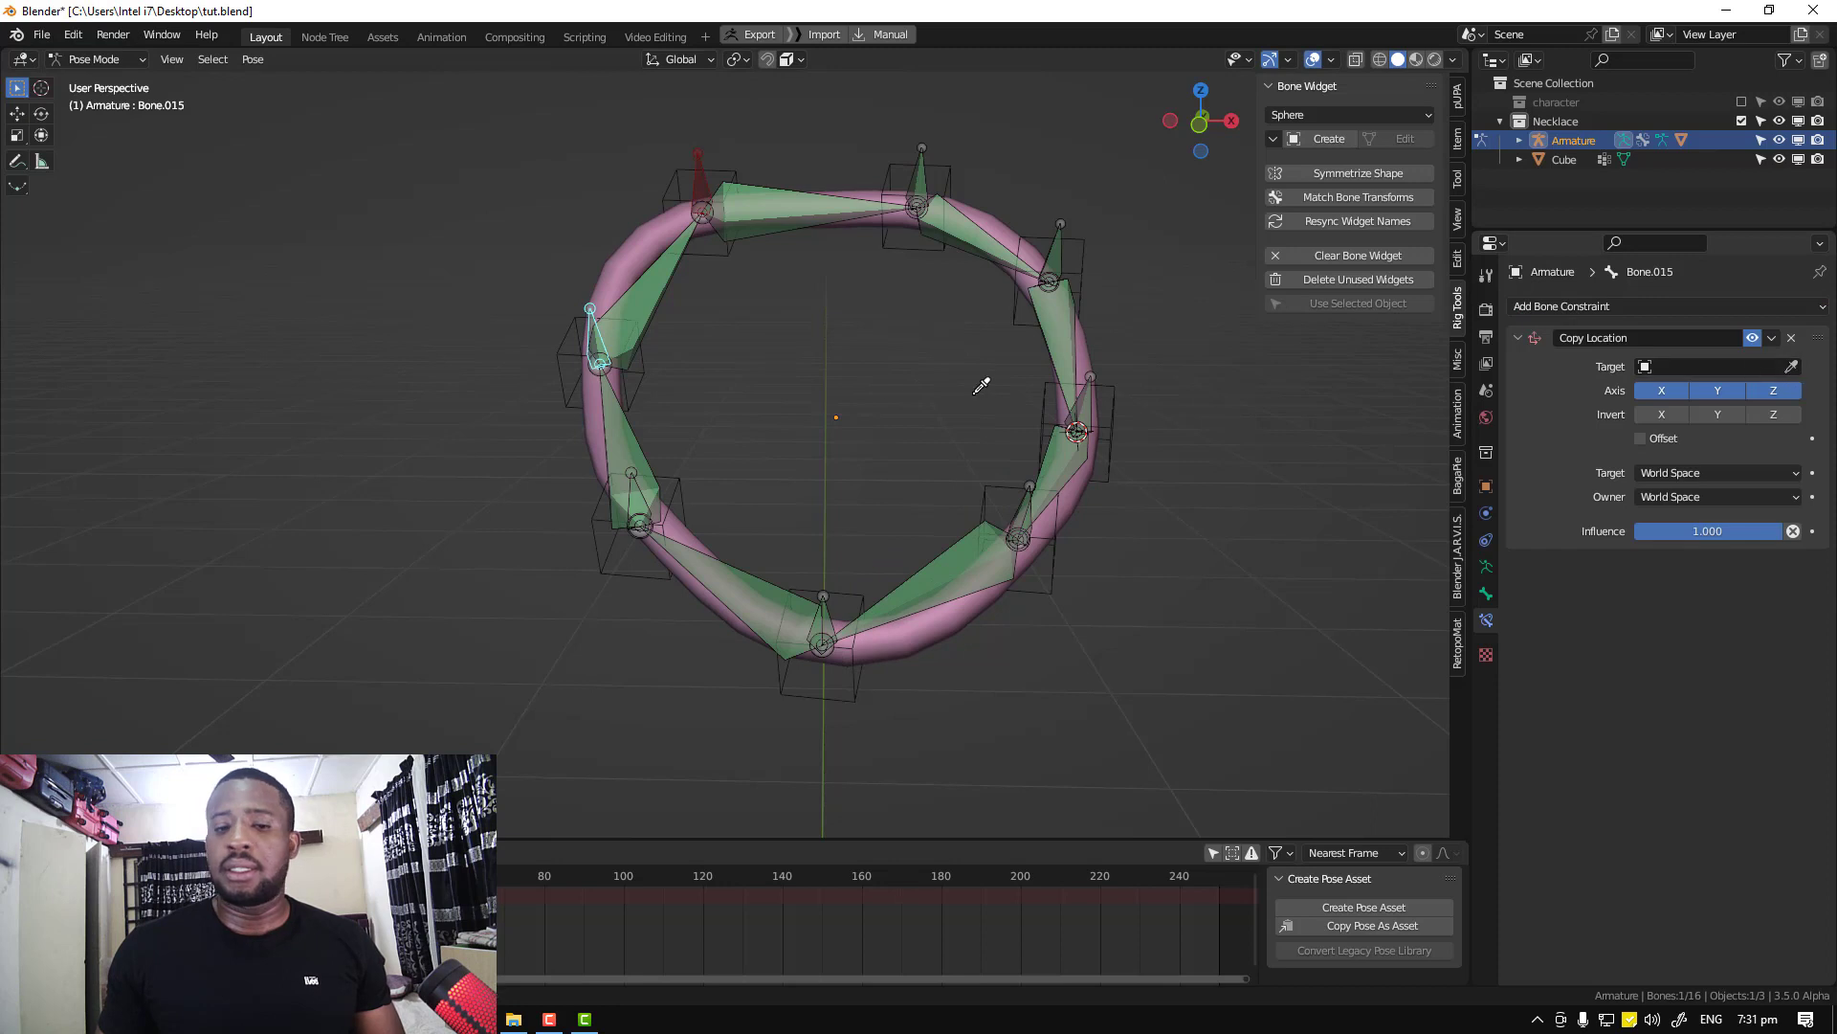
left_click(1792, 367)
left_click(705, 455)
left_click(1713, 389)
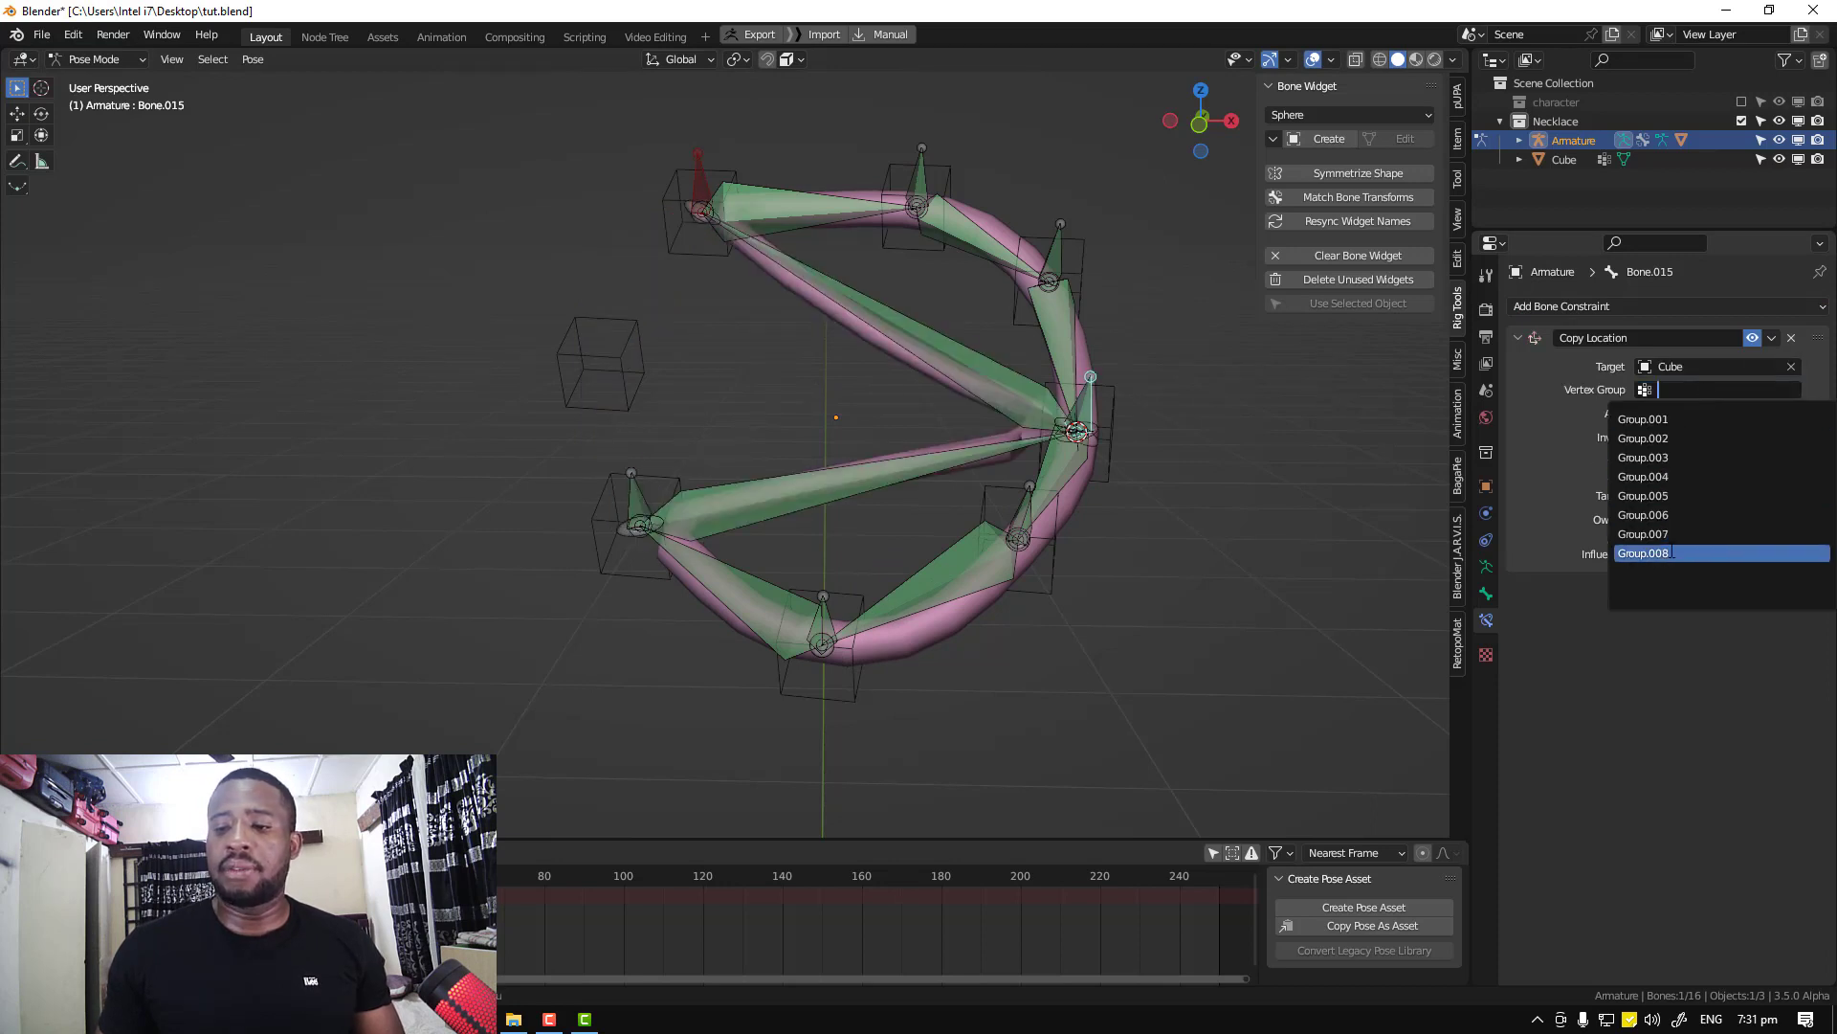
left_click(1675, 553)
Try moving the far-left joint cube in Edit Mode to test its bone constraint, and cancel the move
left_click(670, 368)
left_click(624, 365)
key("ctrl+Tab")
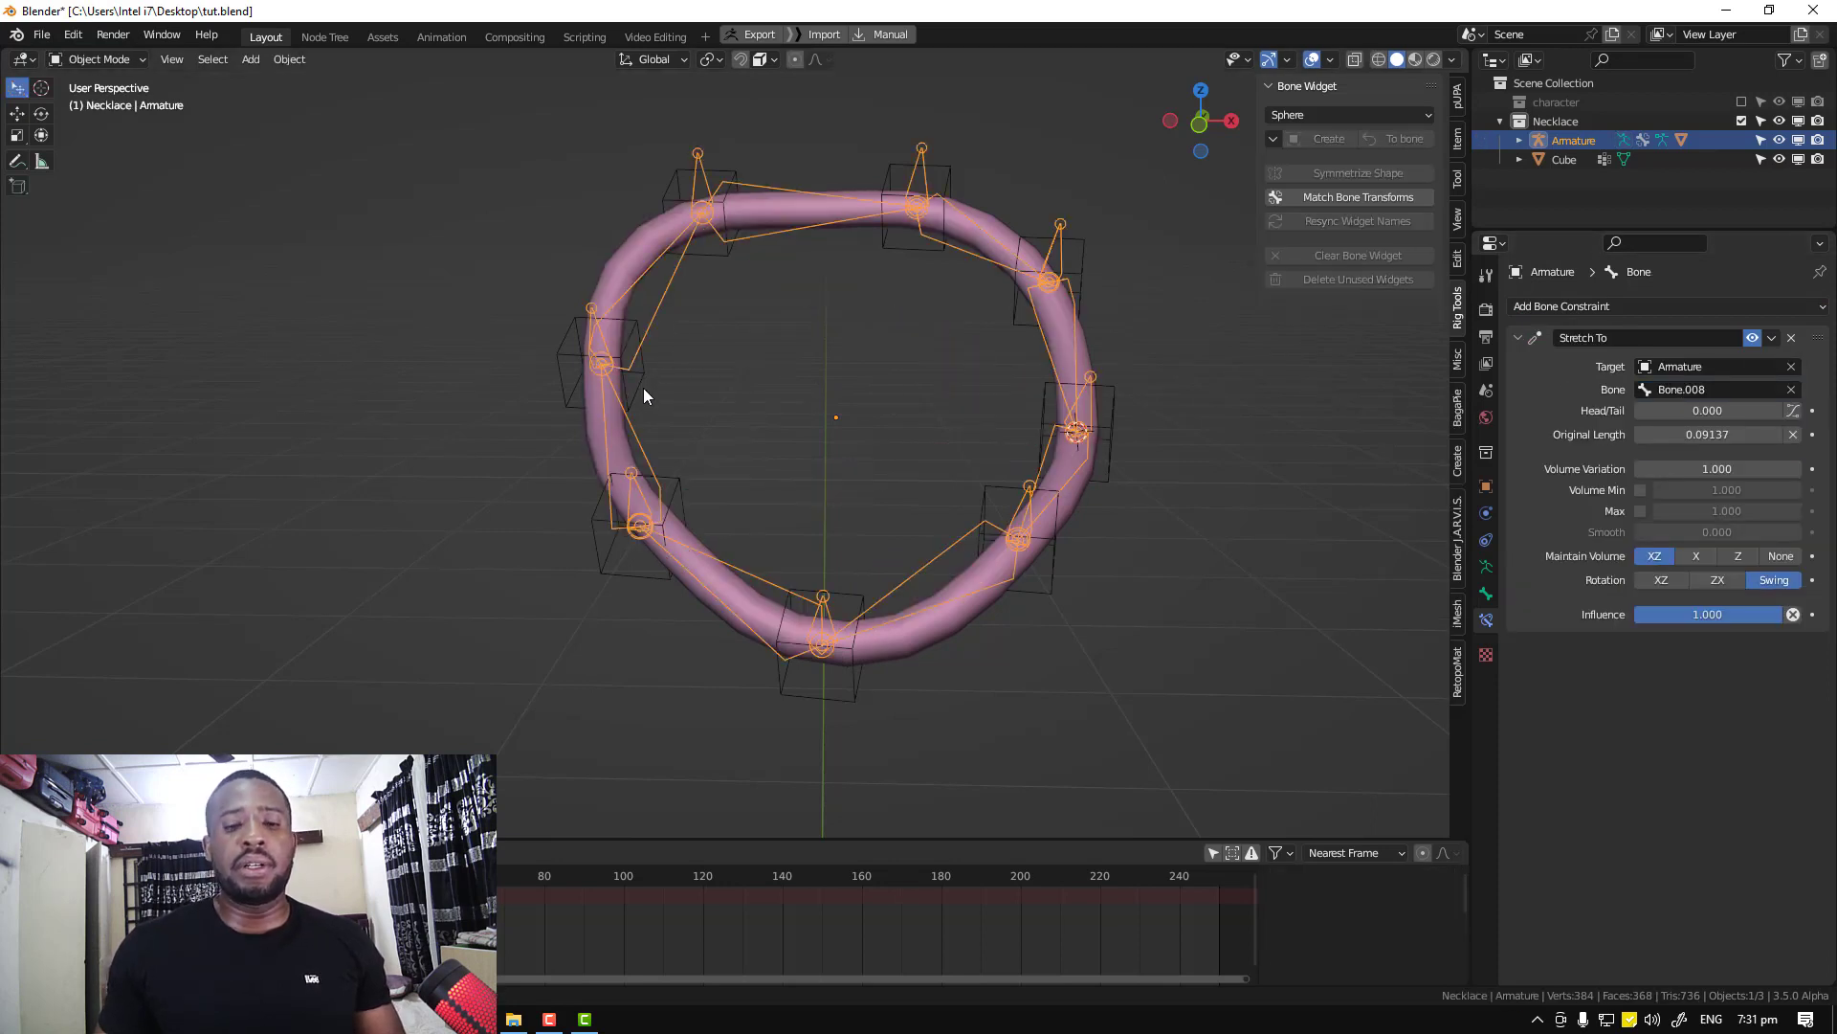
left_click(644, 385)
key("ctrl+Tab")
key("Escape")
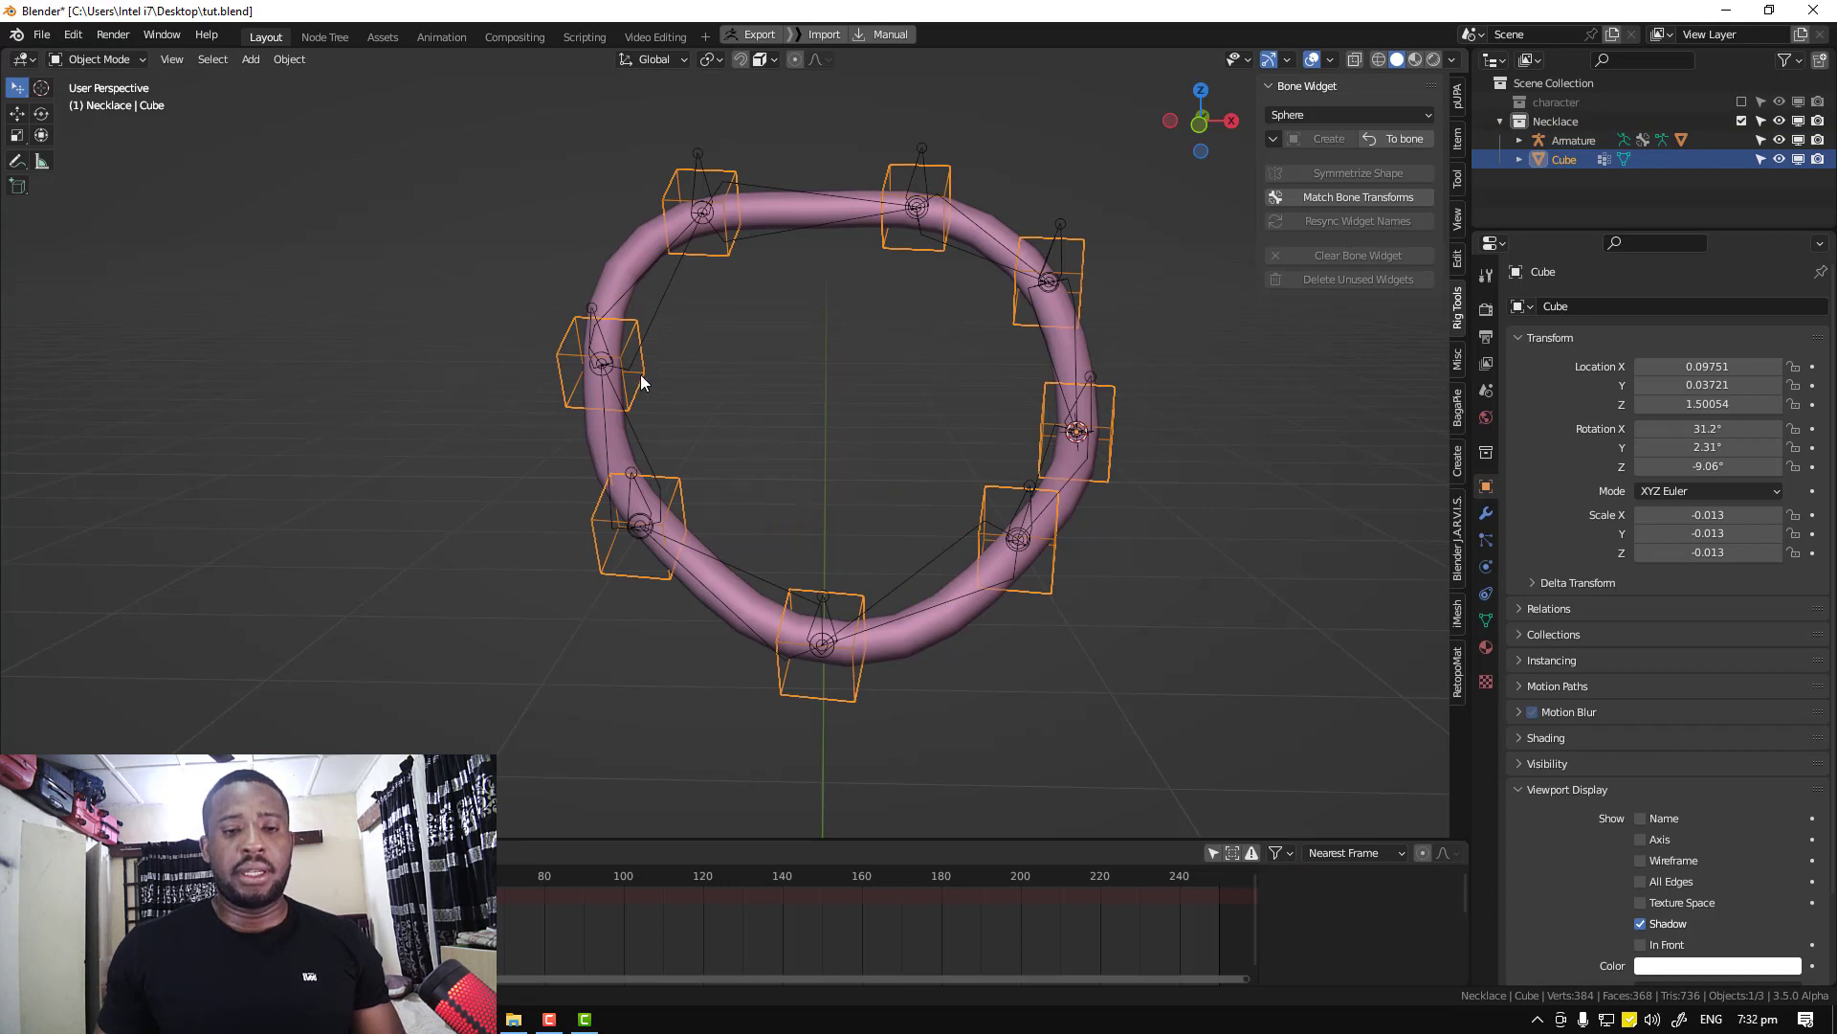
key("Tab")
key("alt+a")
key("l")
key("g")
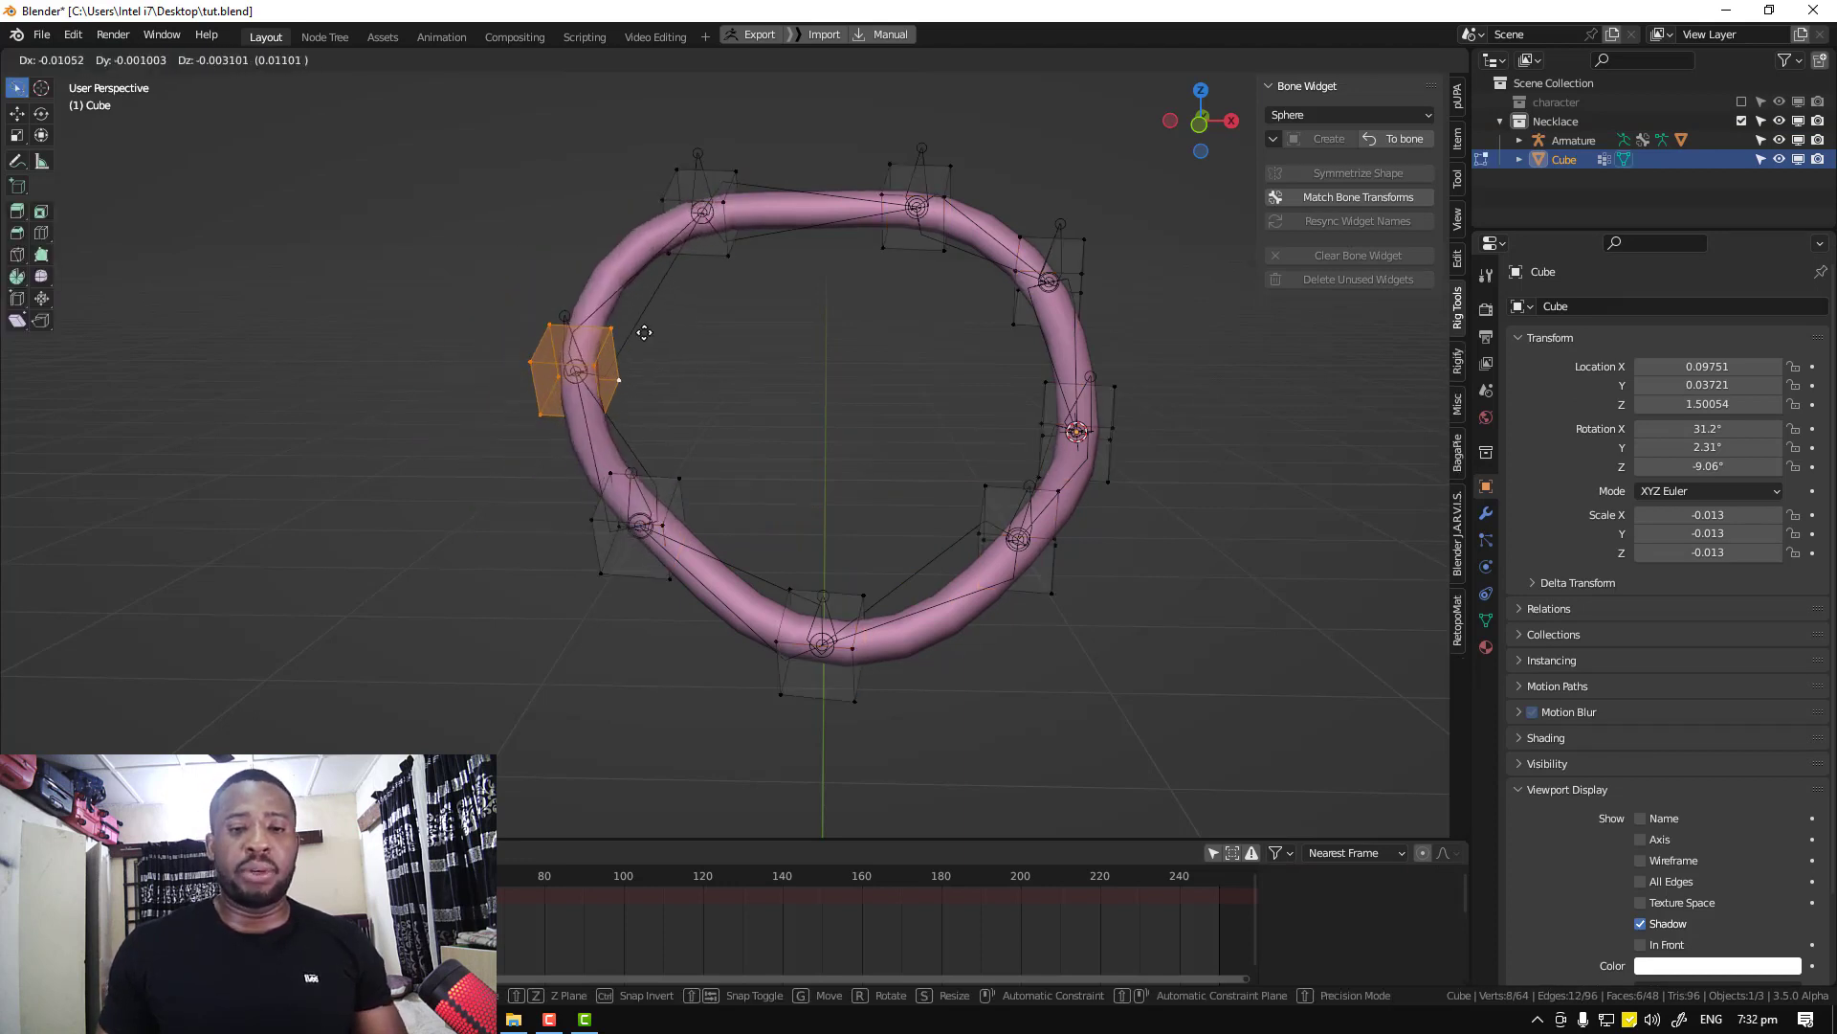
right_click(645, 332)
Try moving the top-right and lower-right joint cubes to test their bones, cancelling each move, and return to Object Mode
key("alt+a")
key("l")
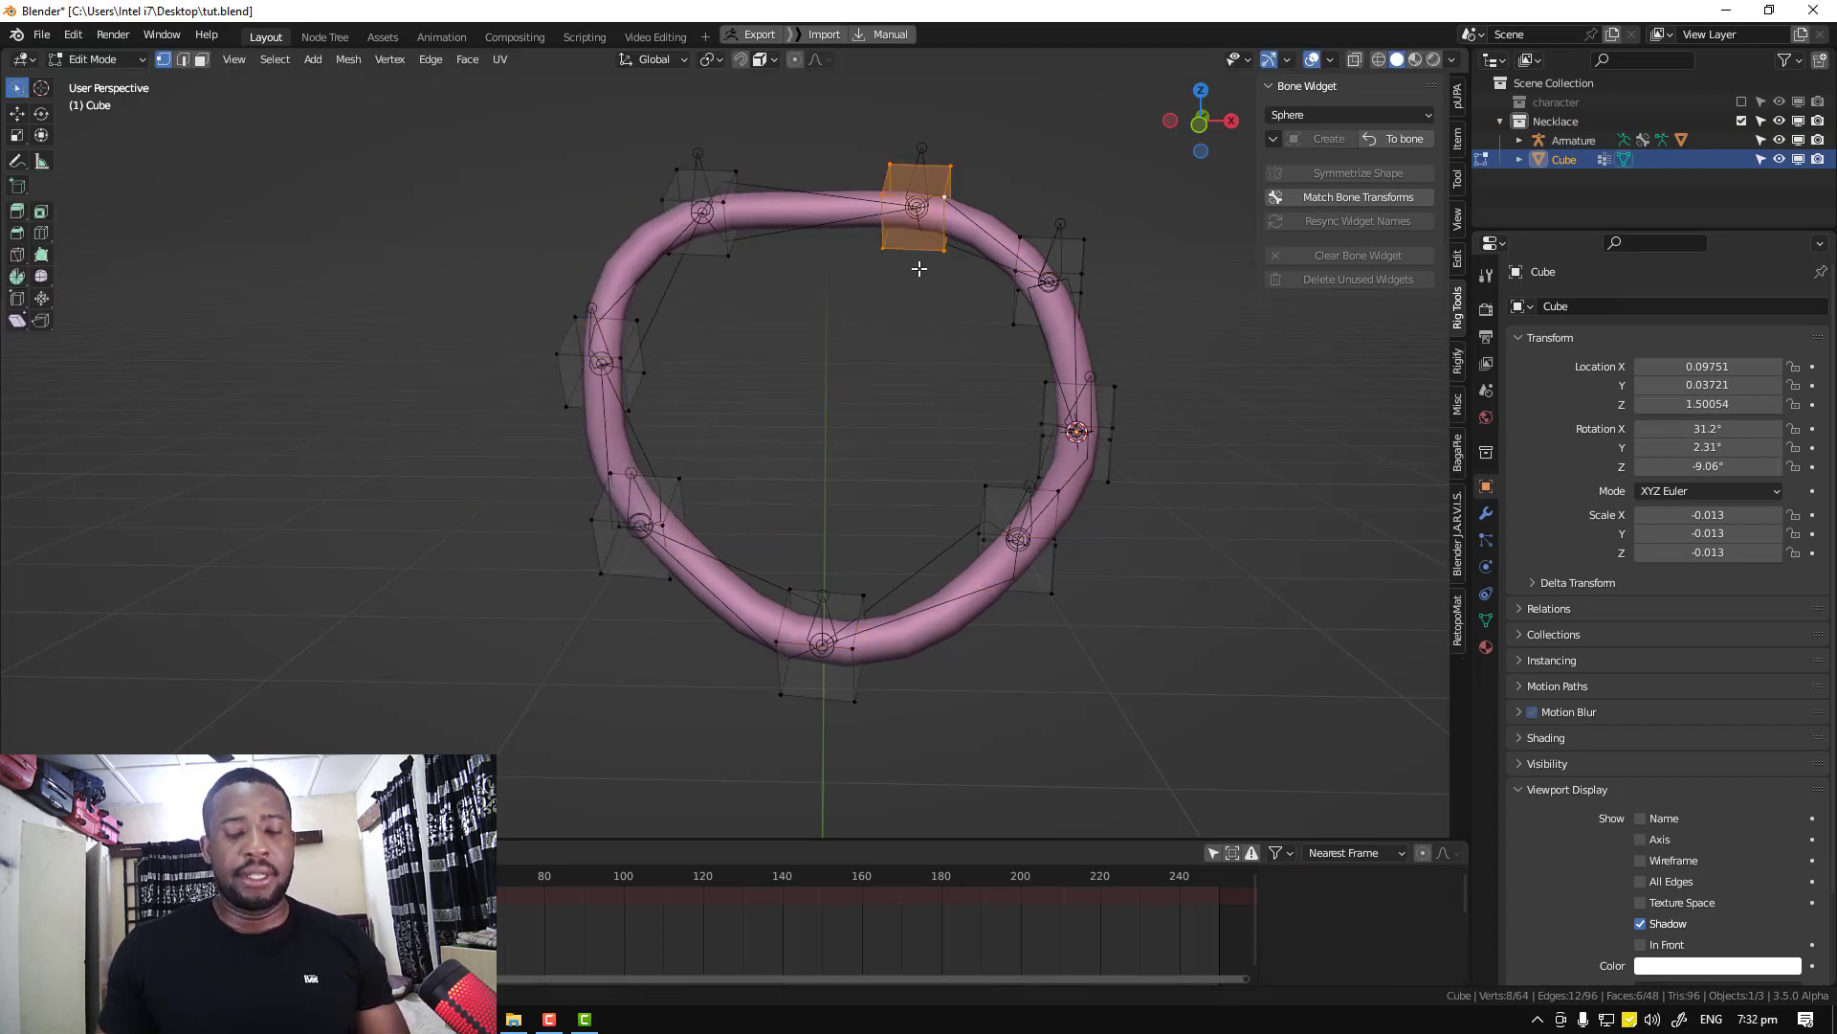
key("g")
right_click(1081, 266)
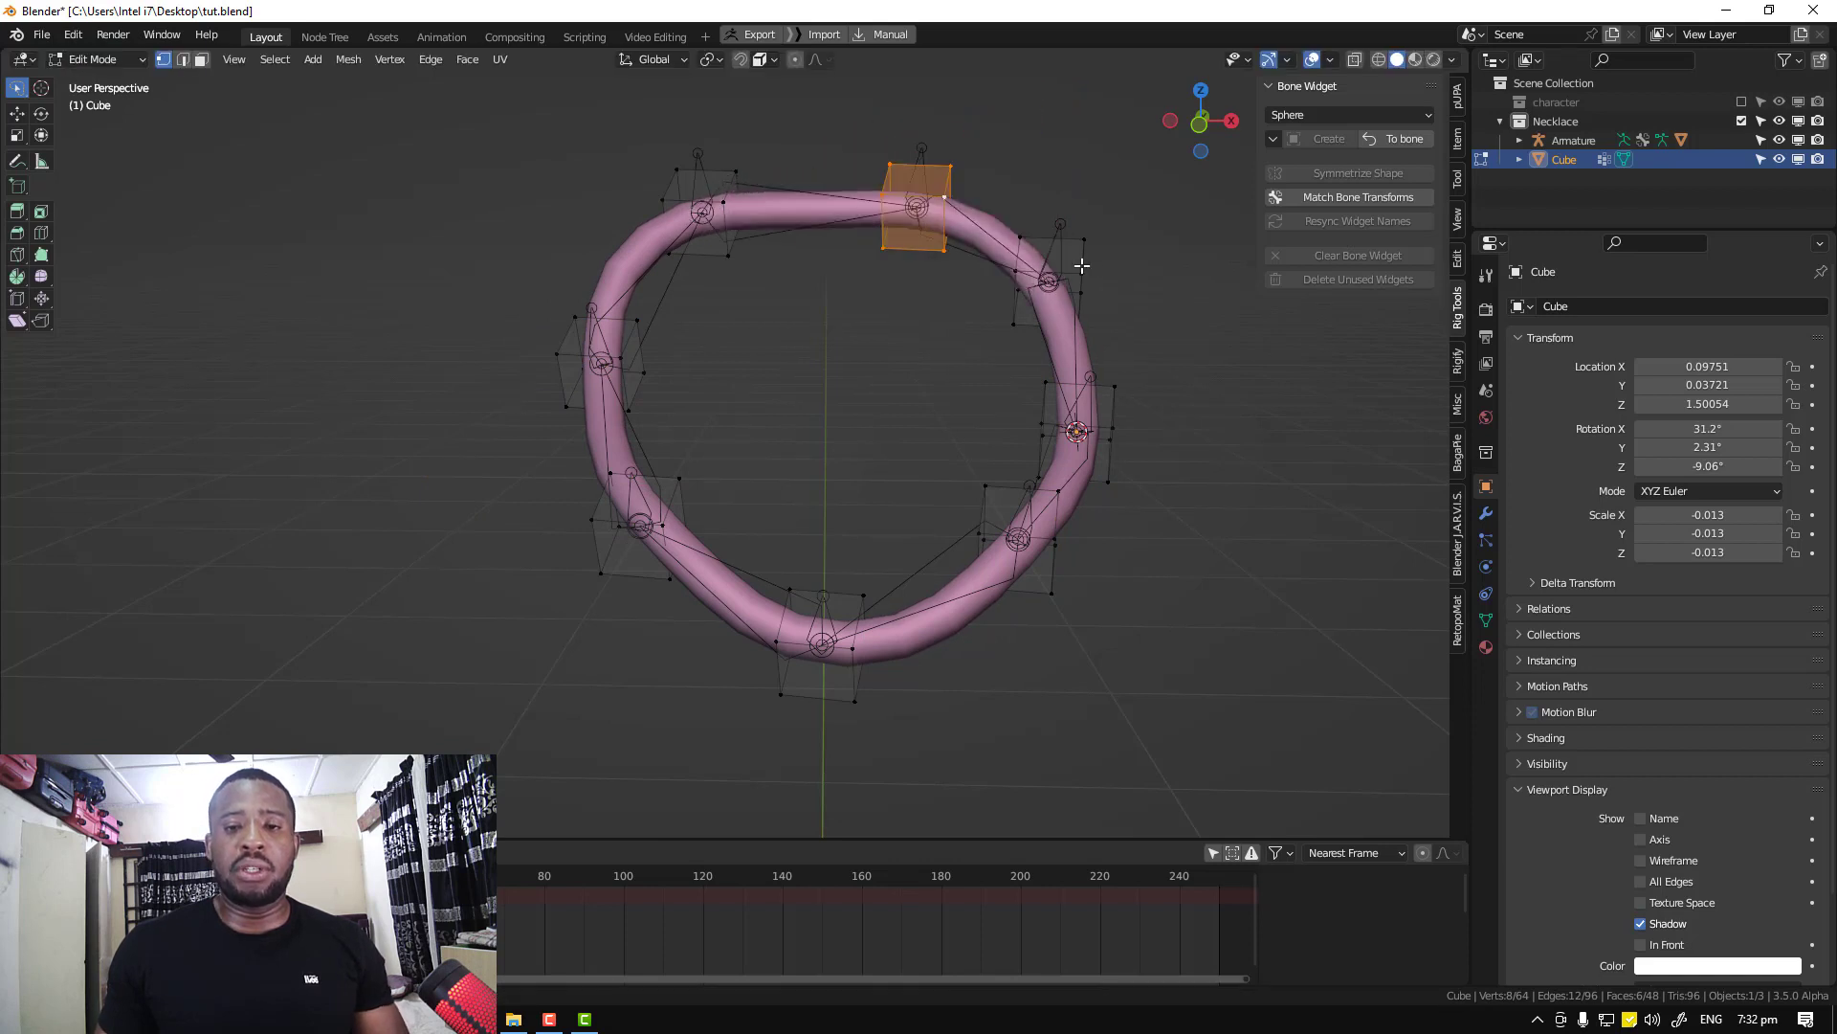
key("alt+a")
key("l")
key("g")
right_click(1081, 580)
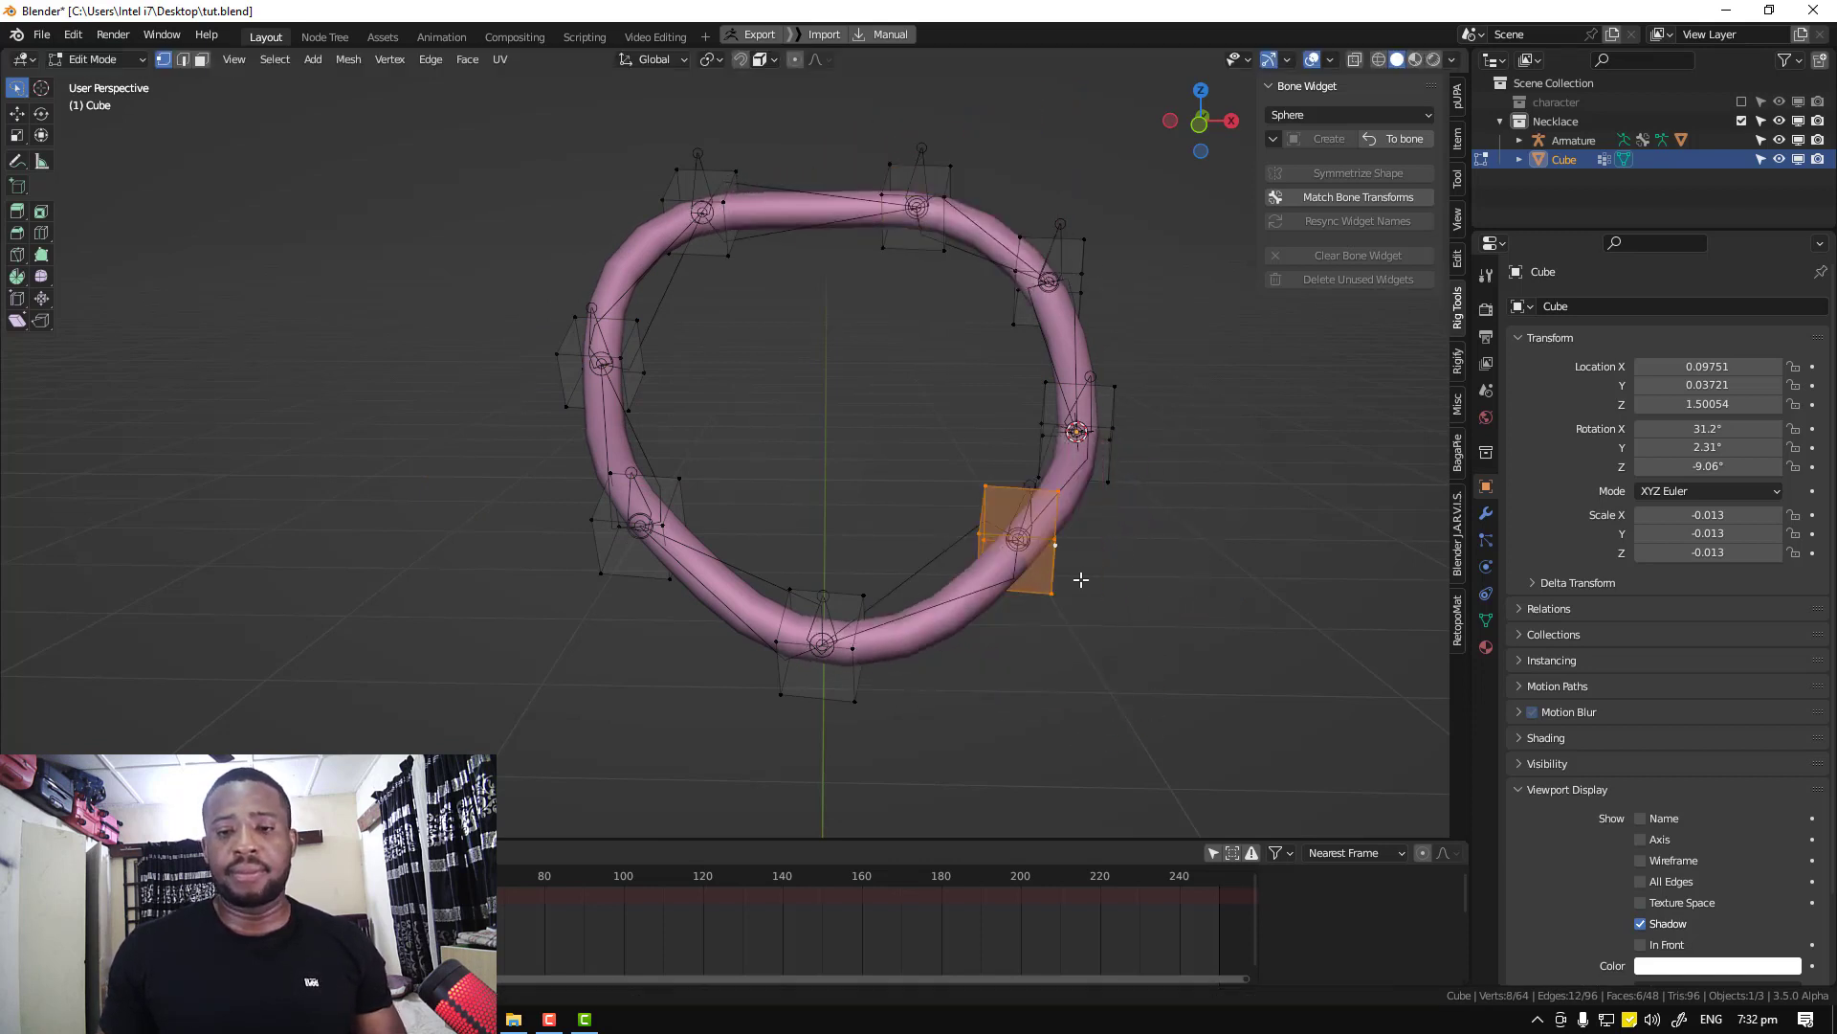
key("Tab")
Save the file and re-enable the character collection to see the necklace on the character's neck
key("ctrl+s")
left_click(1741, 101)
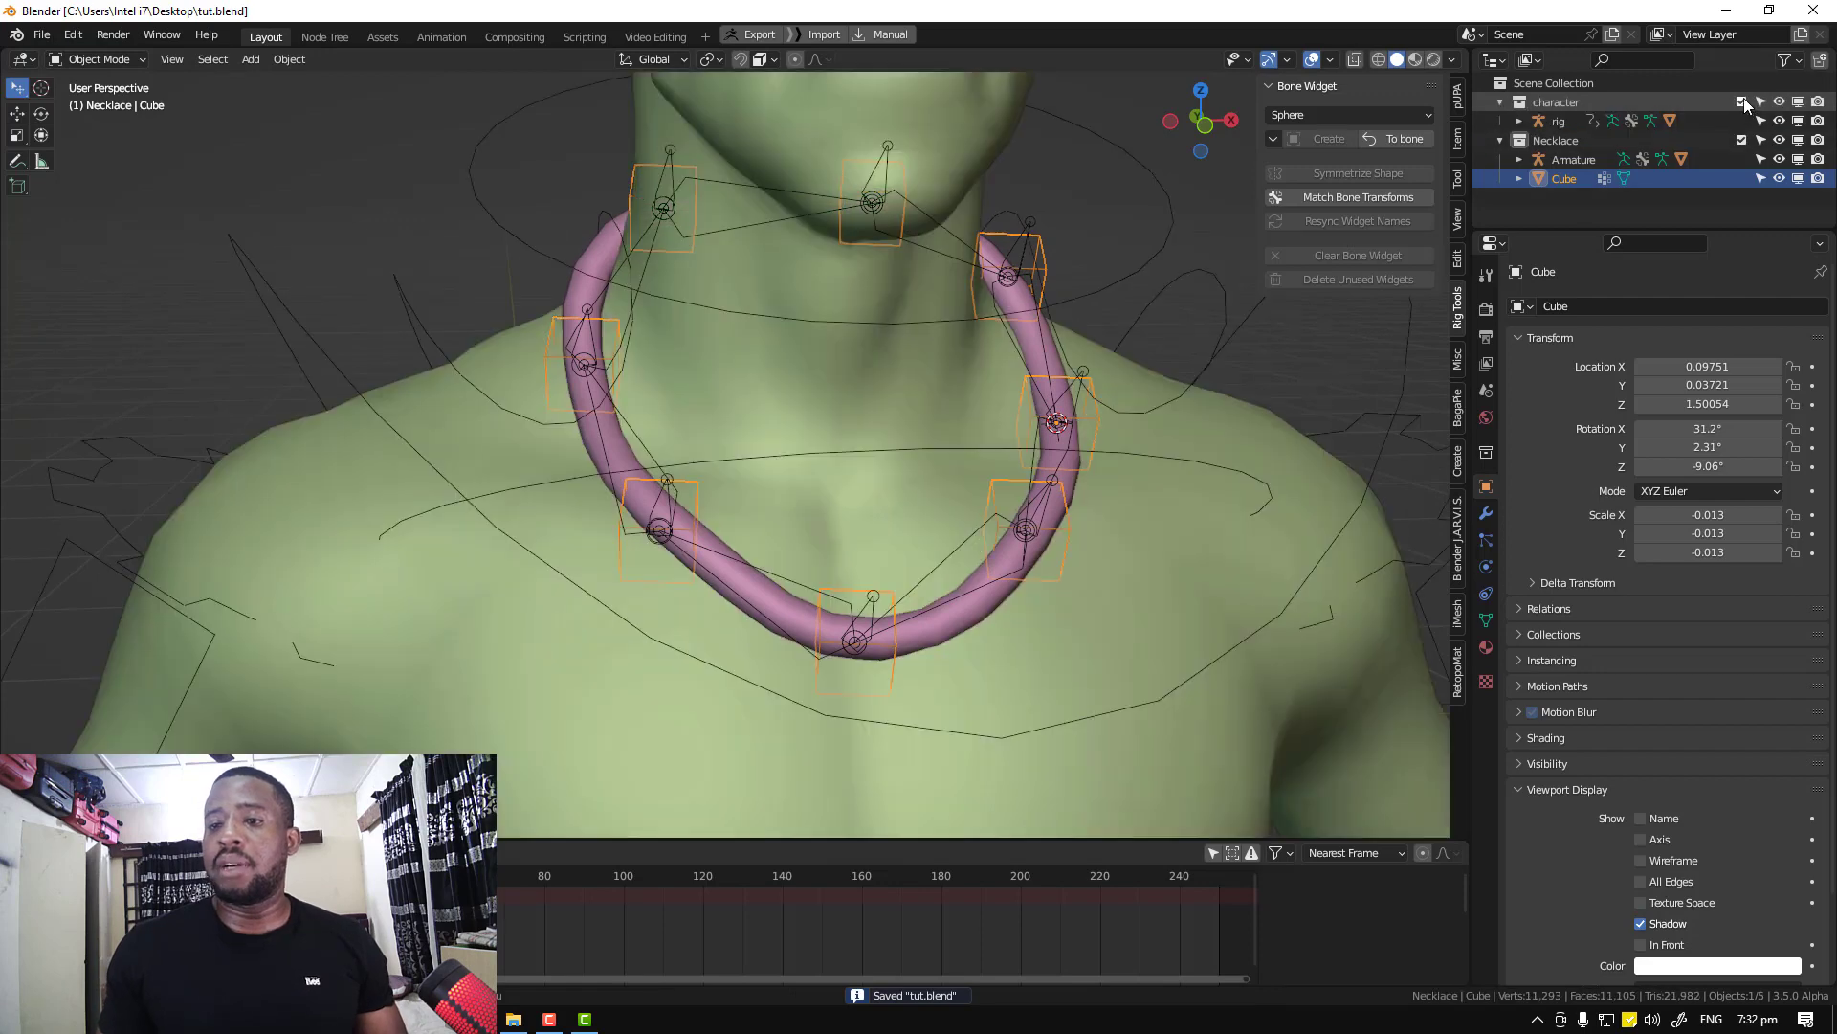
scroll(1056, 358, "down", 3)
scroll(944, 375, "up", 1)
middle_click_drag(943, 375, 1078, 325)
left_click(1078, 325)
left_click(1137, 335)
key("KP_1")
left_click(988, 333)
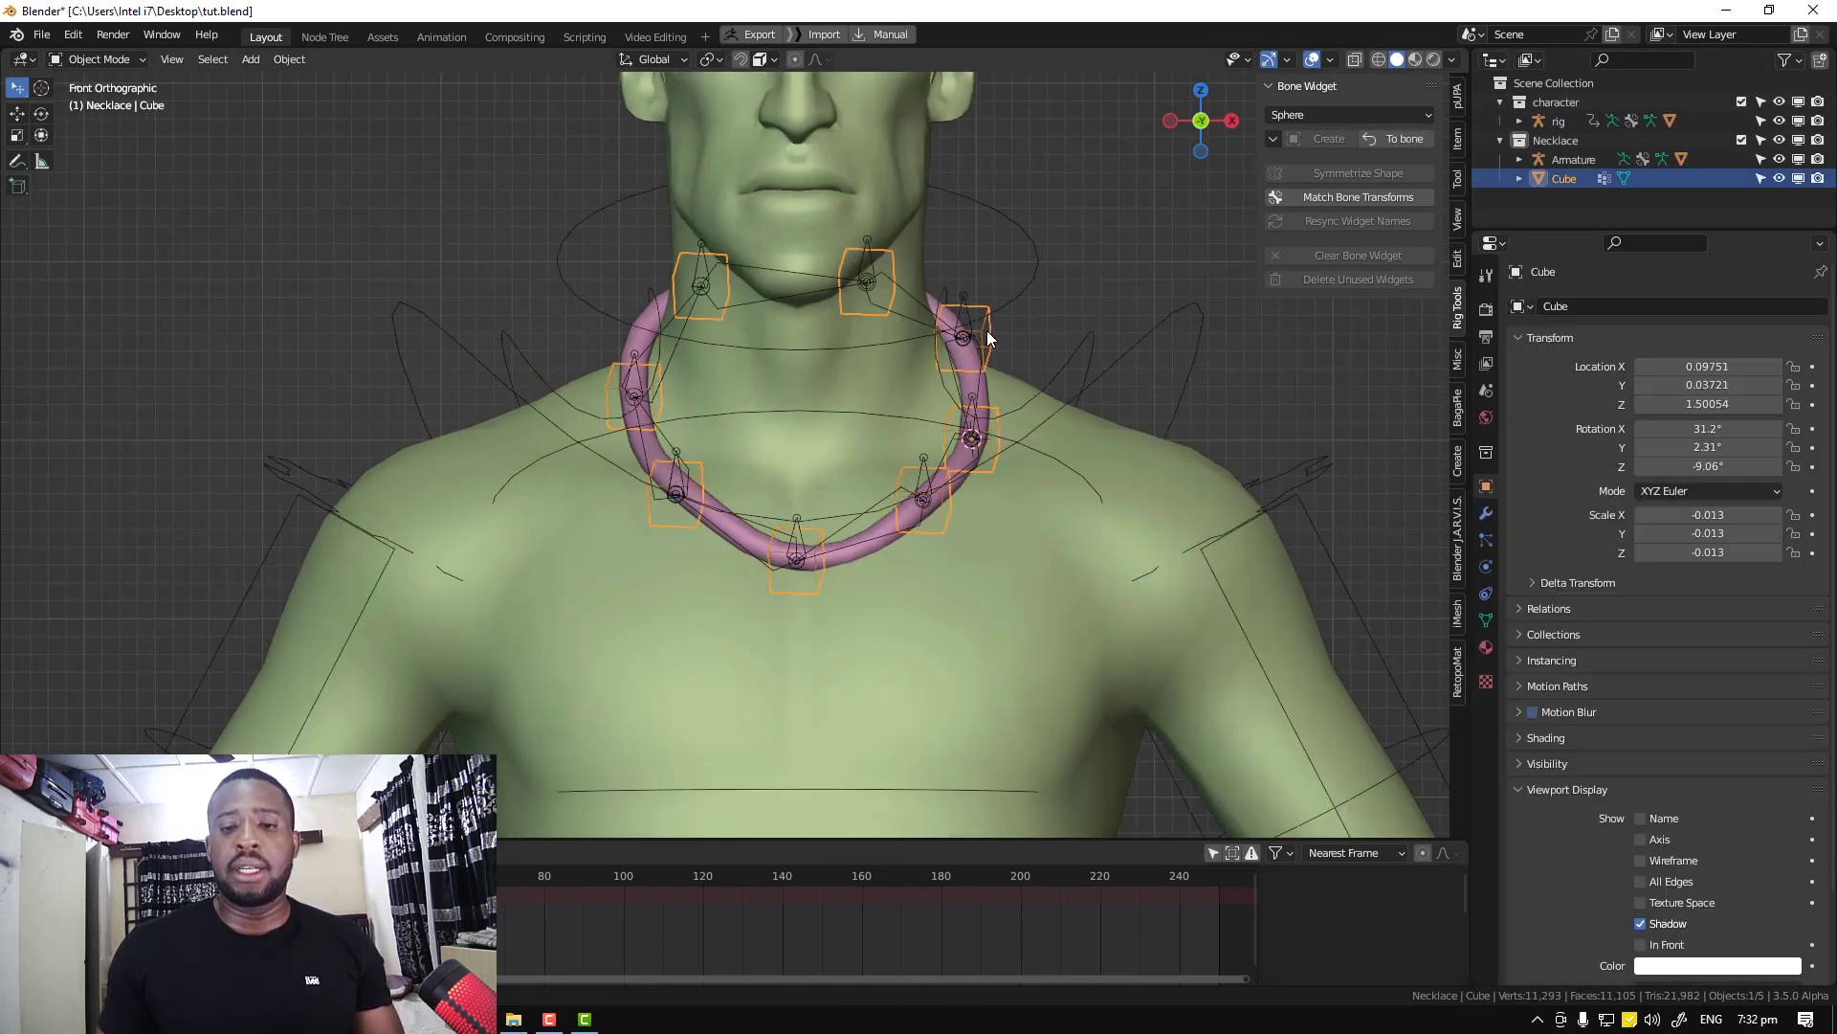
middle_click_drag(1001, 397, 1149, 442)
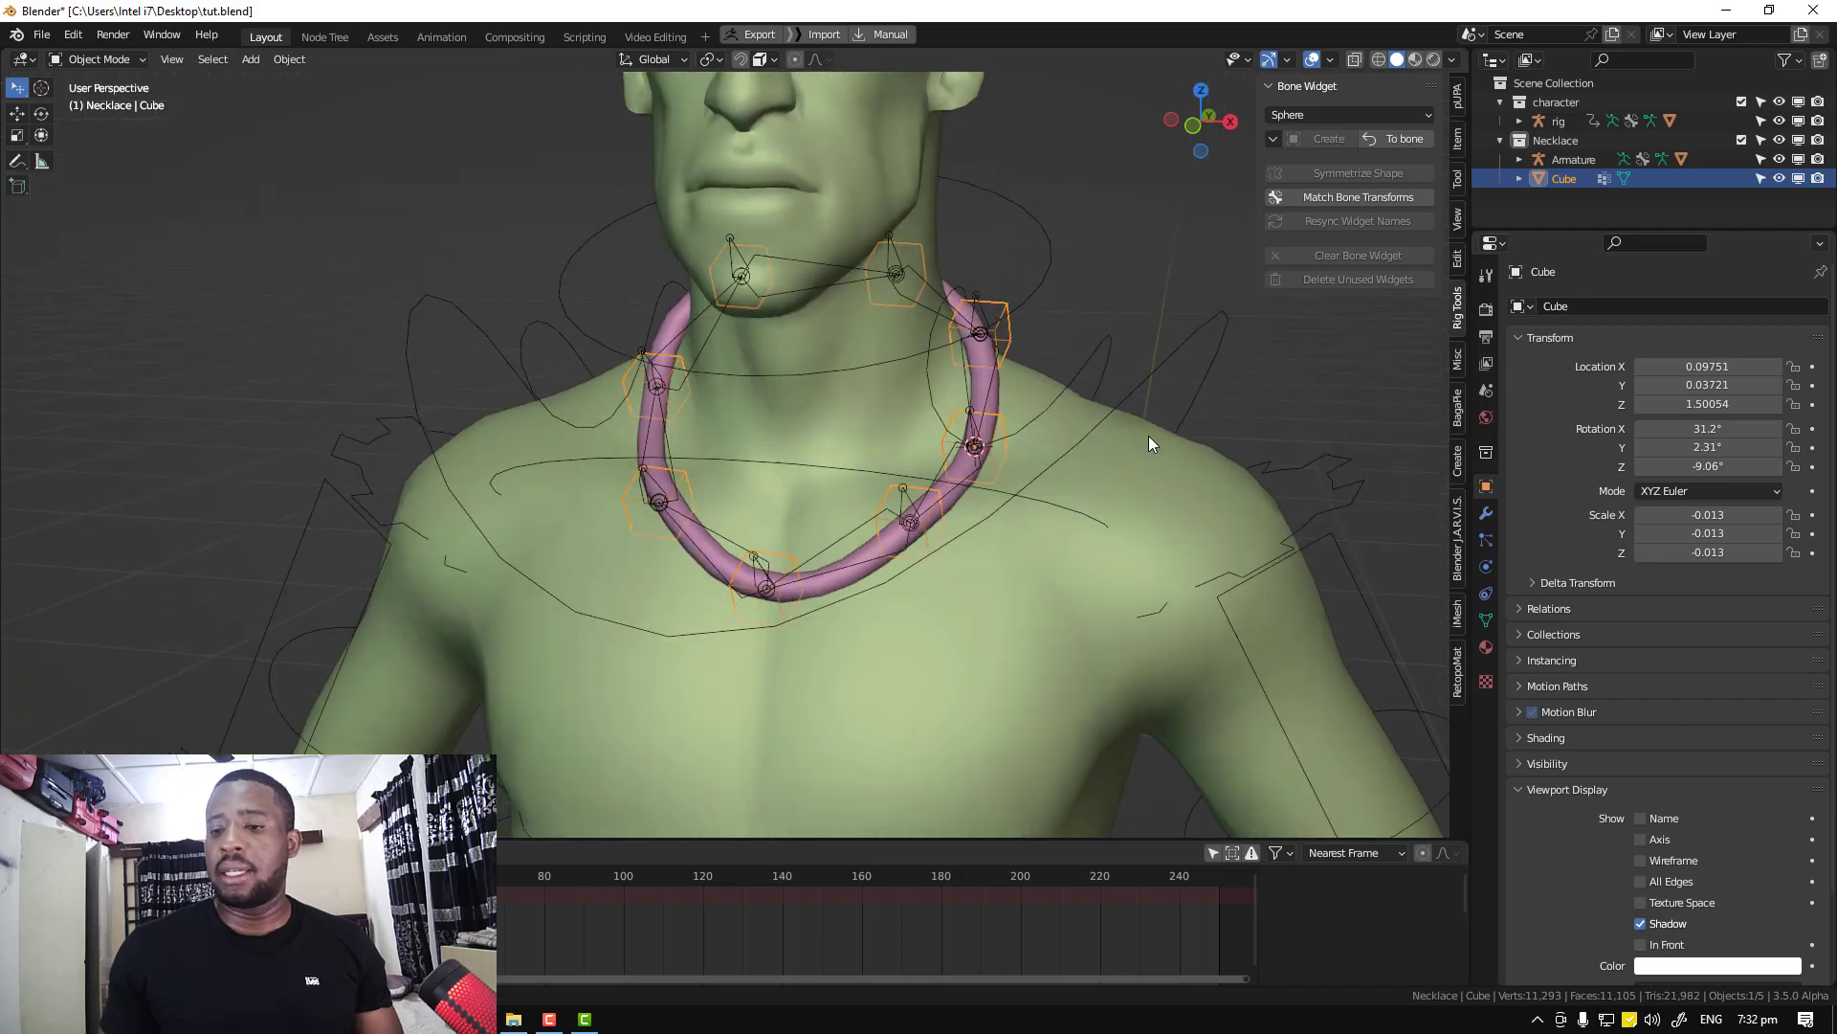
Add a Data Transfer modifier to the Cube joint object and pick the character's body mesh as its source
left_click(1484, 515)
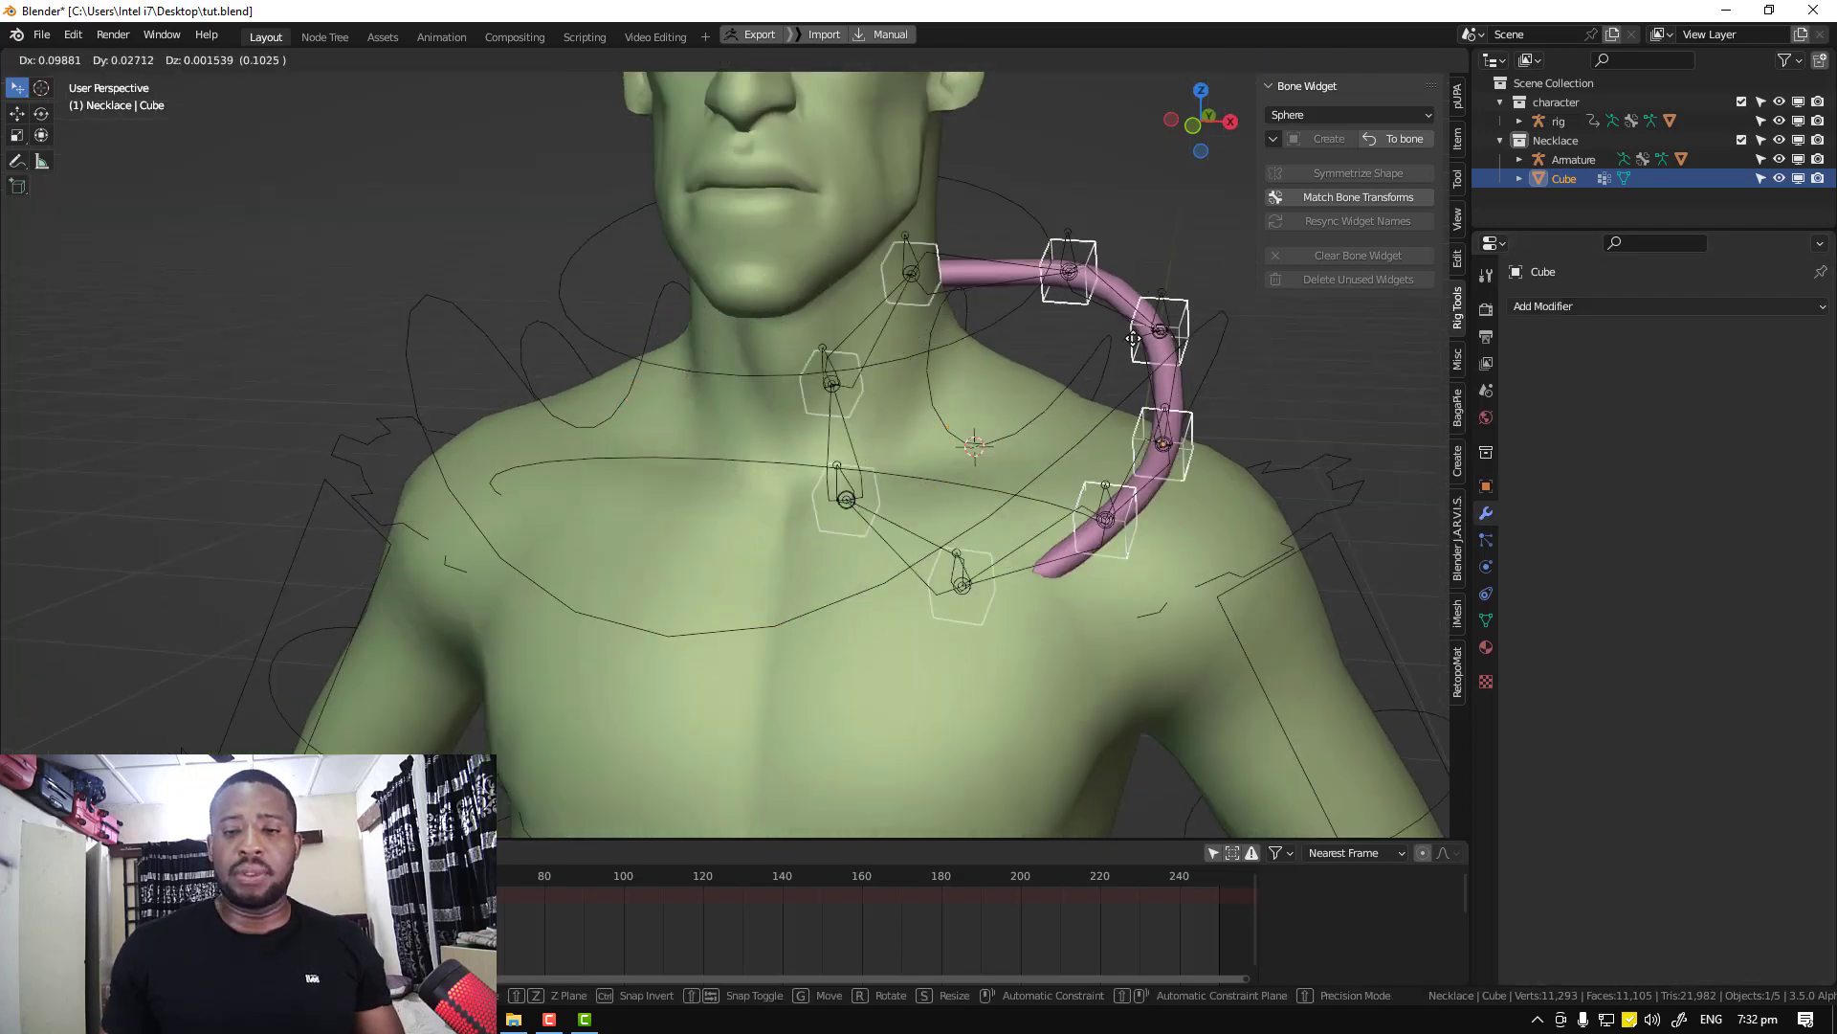
left_click(1554, 307)
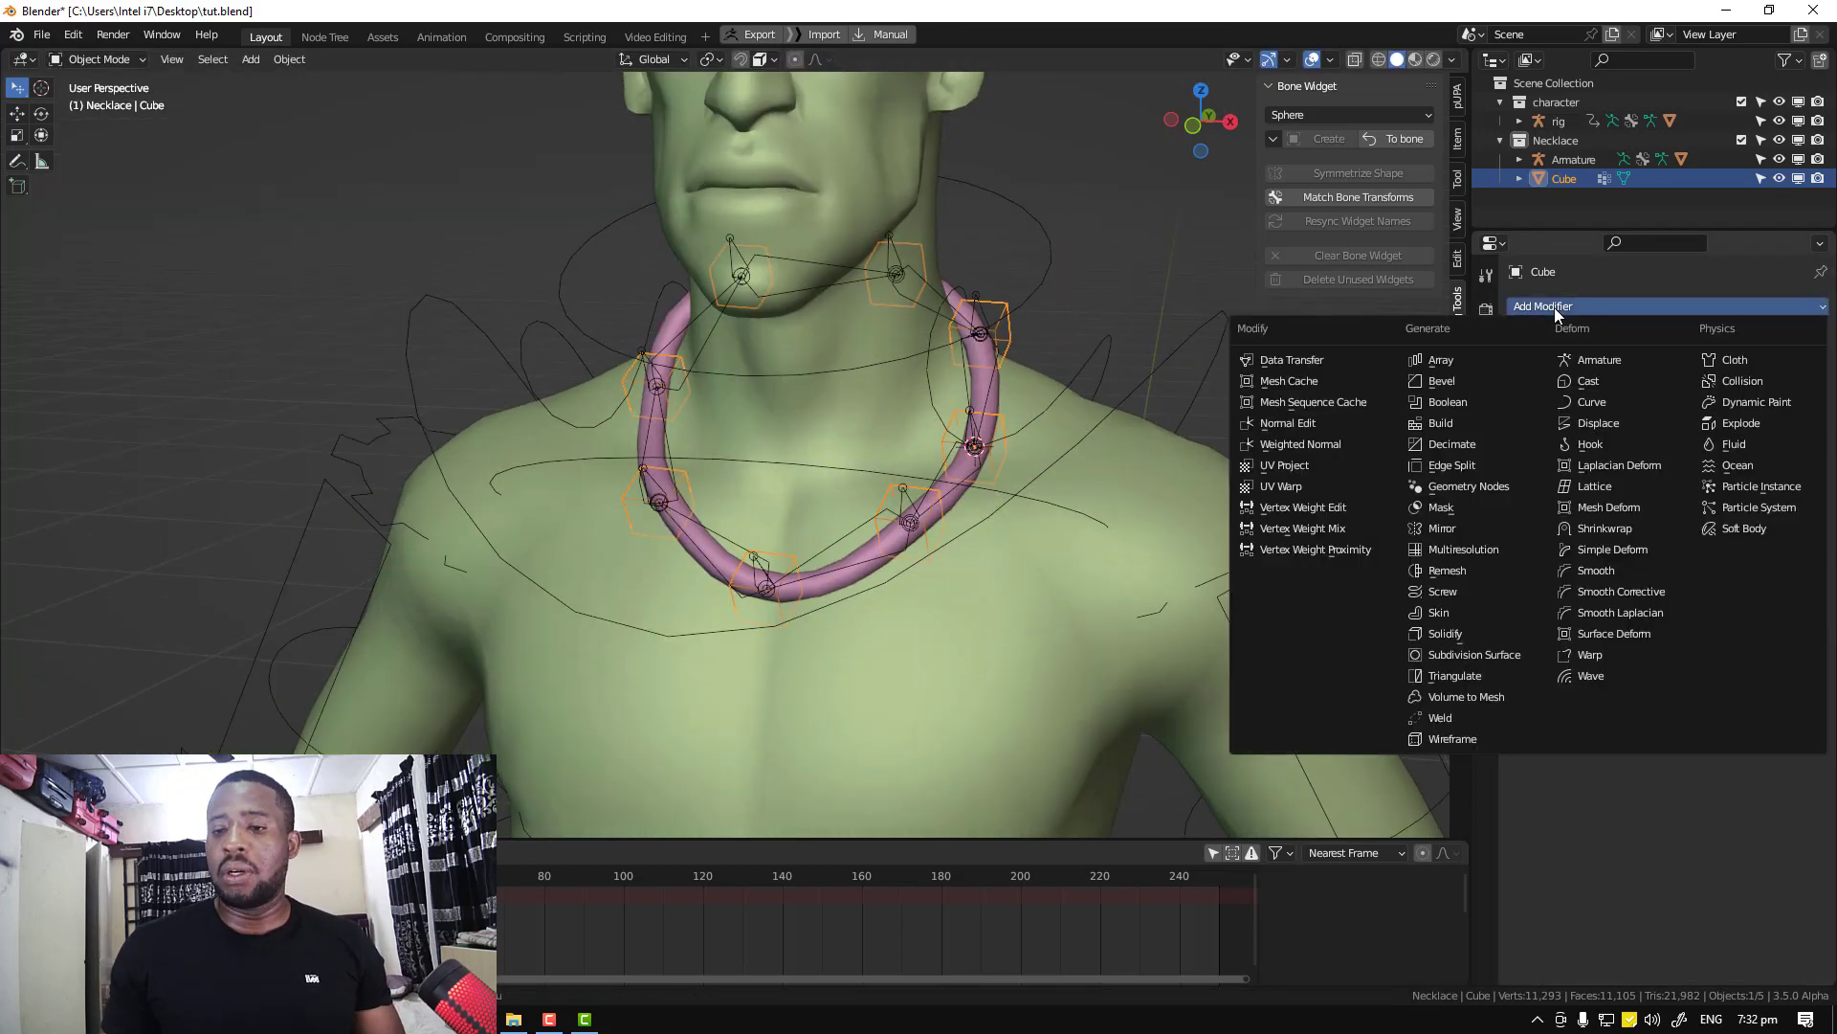
left_click(1363, 360)
left_click(1760, 409)
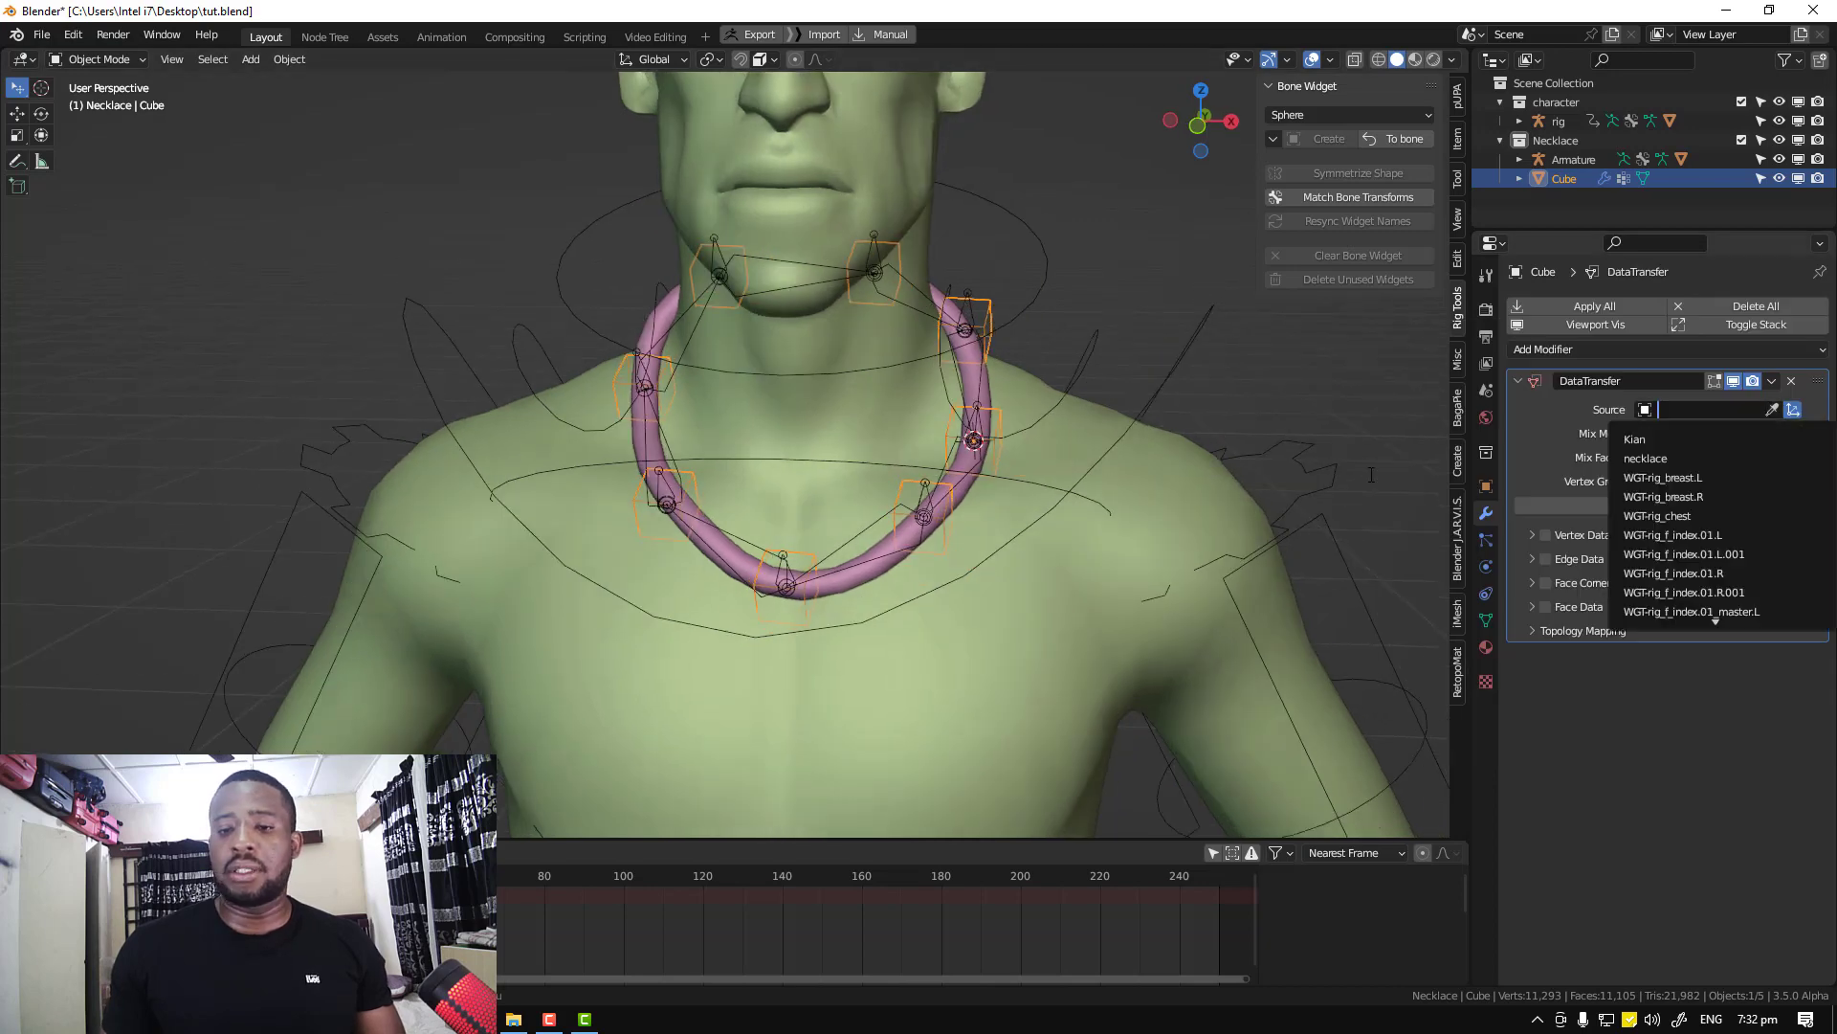
key("Escape")
left_click(1772, 410)
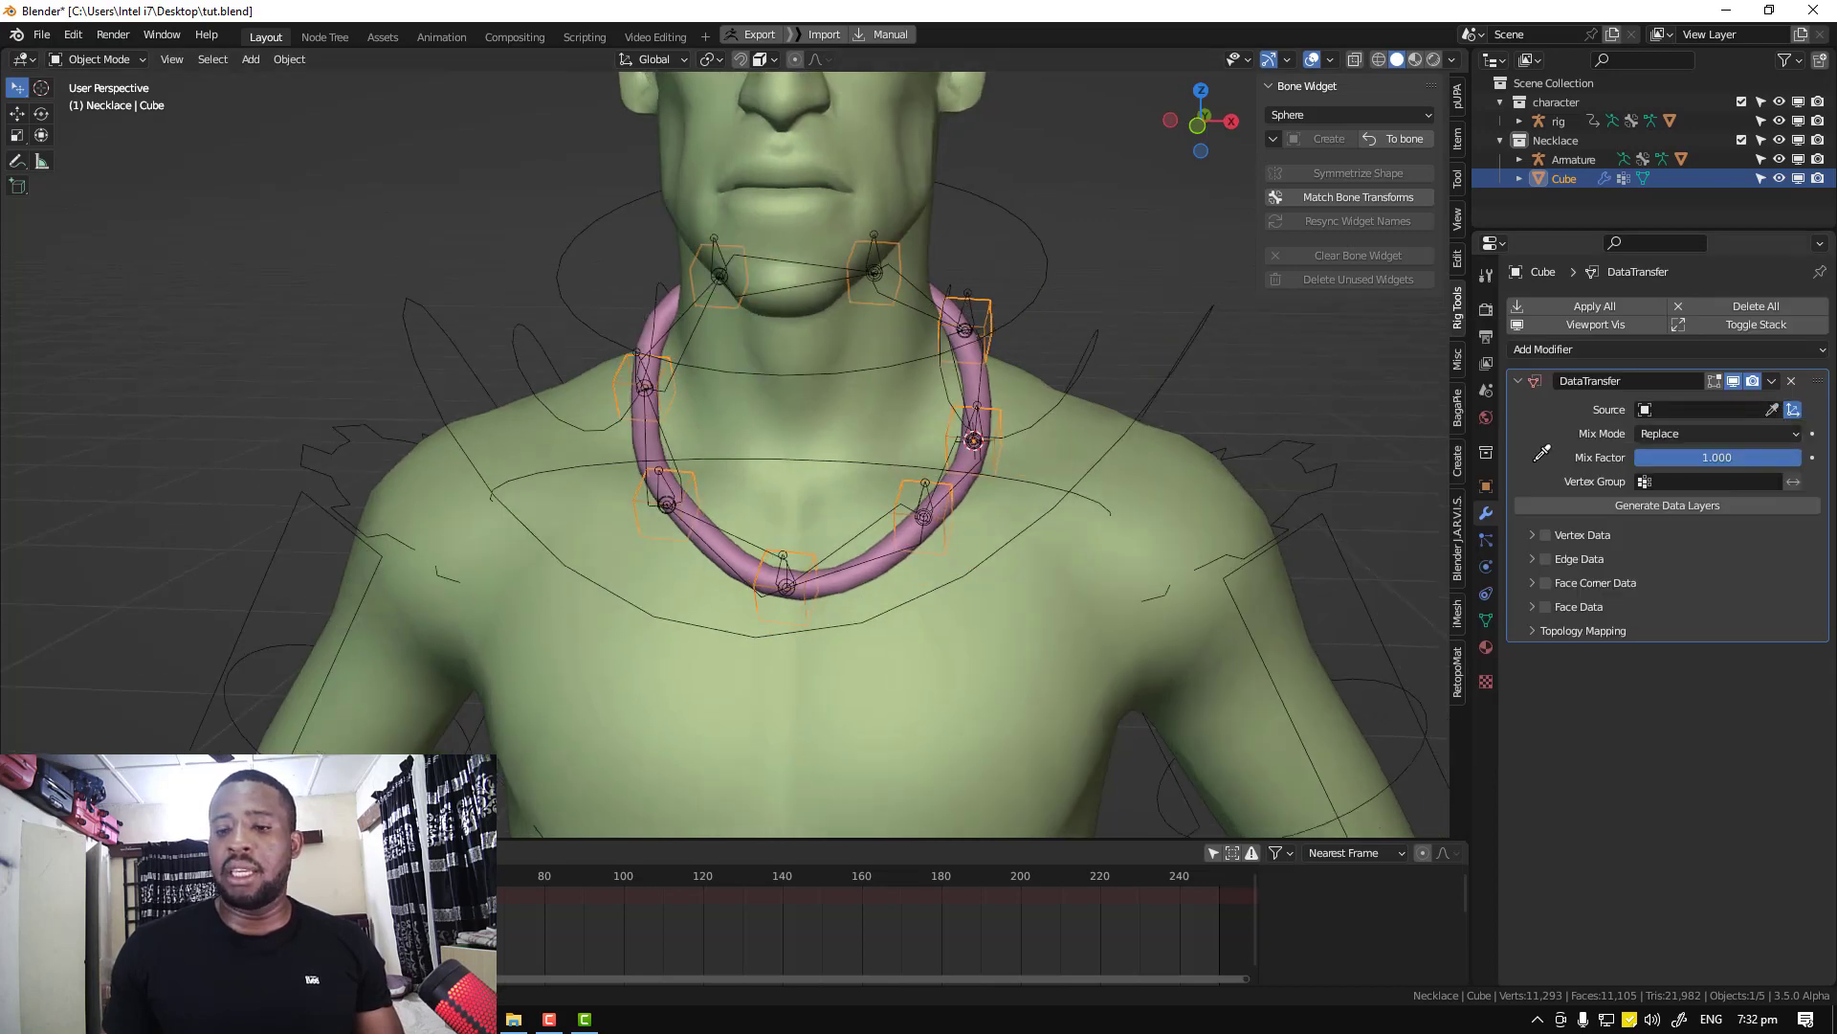
left_click(1179, 462)
Select the character's body mesh to examine its modifiers
scroll(1110, 473, "down", 2)
middle_click_drag(1110, 467, 1048, 466)
left_click(1048, 466)
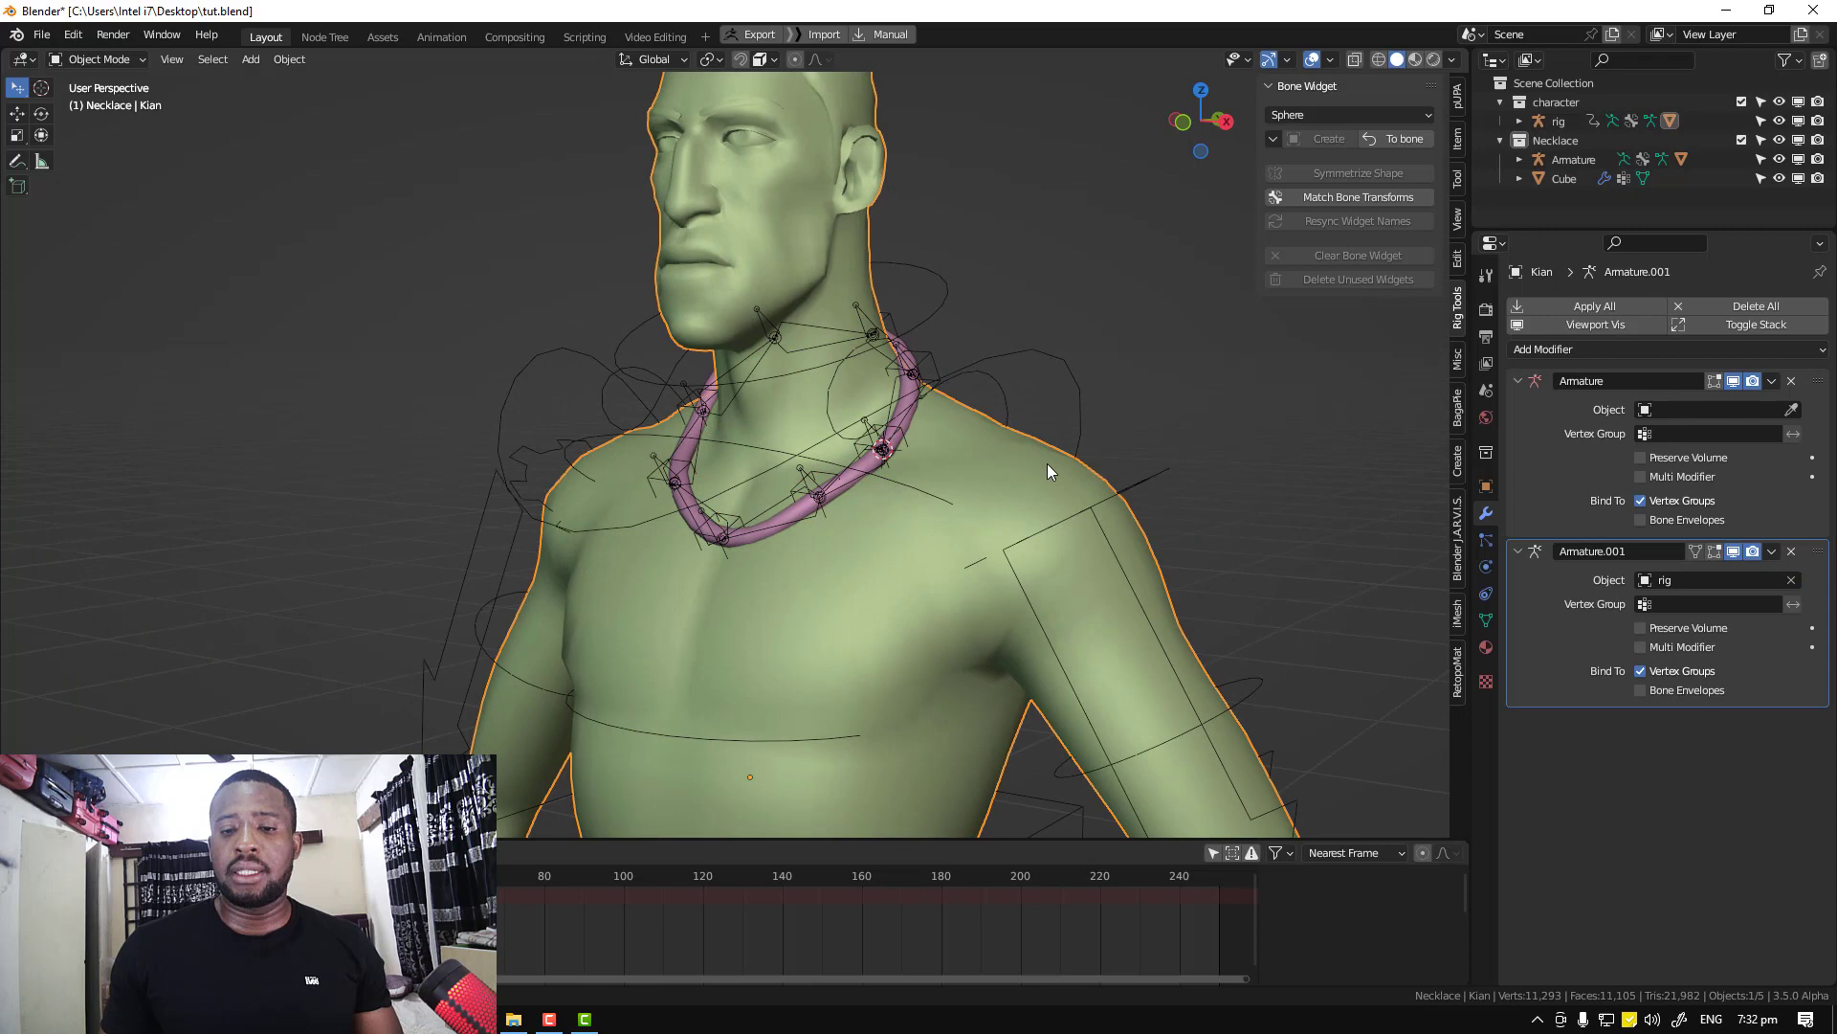
Enable vertex group transfer from All Layers to By Name in the Cube's Data Transfer modifier and apply the modifier
left_click(931, 351)
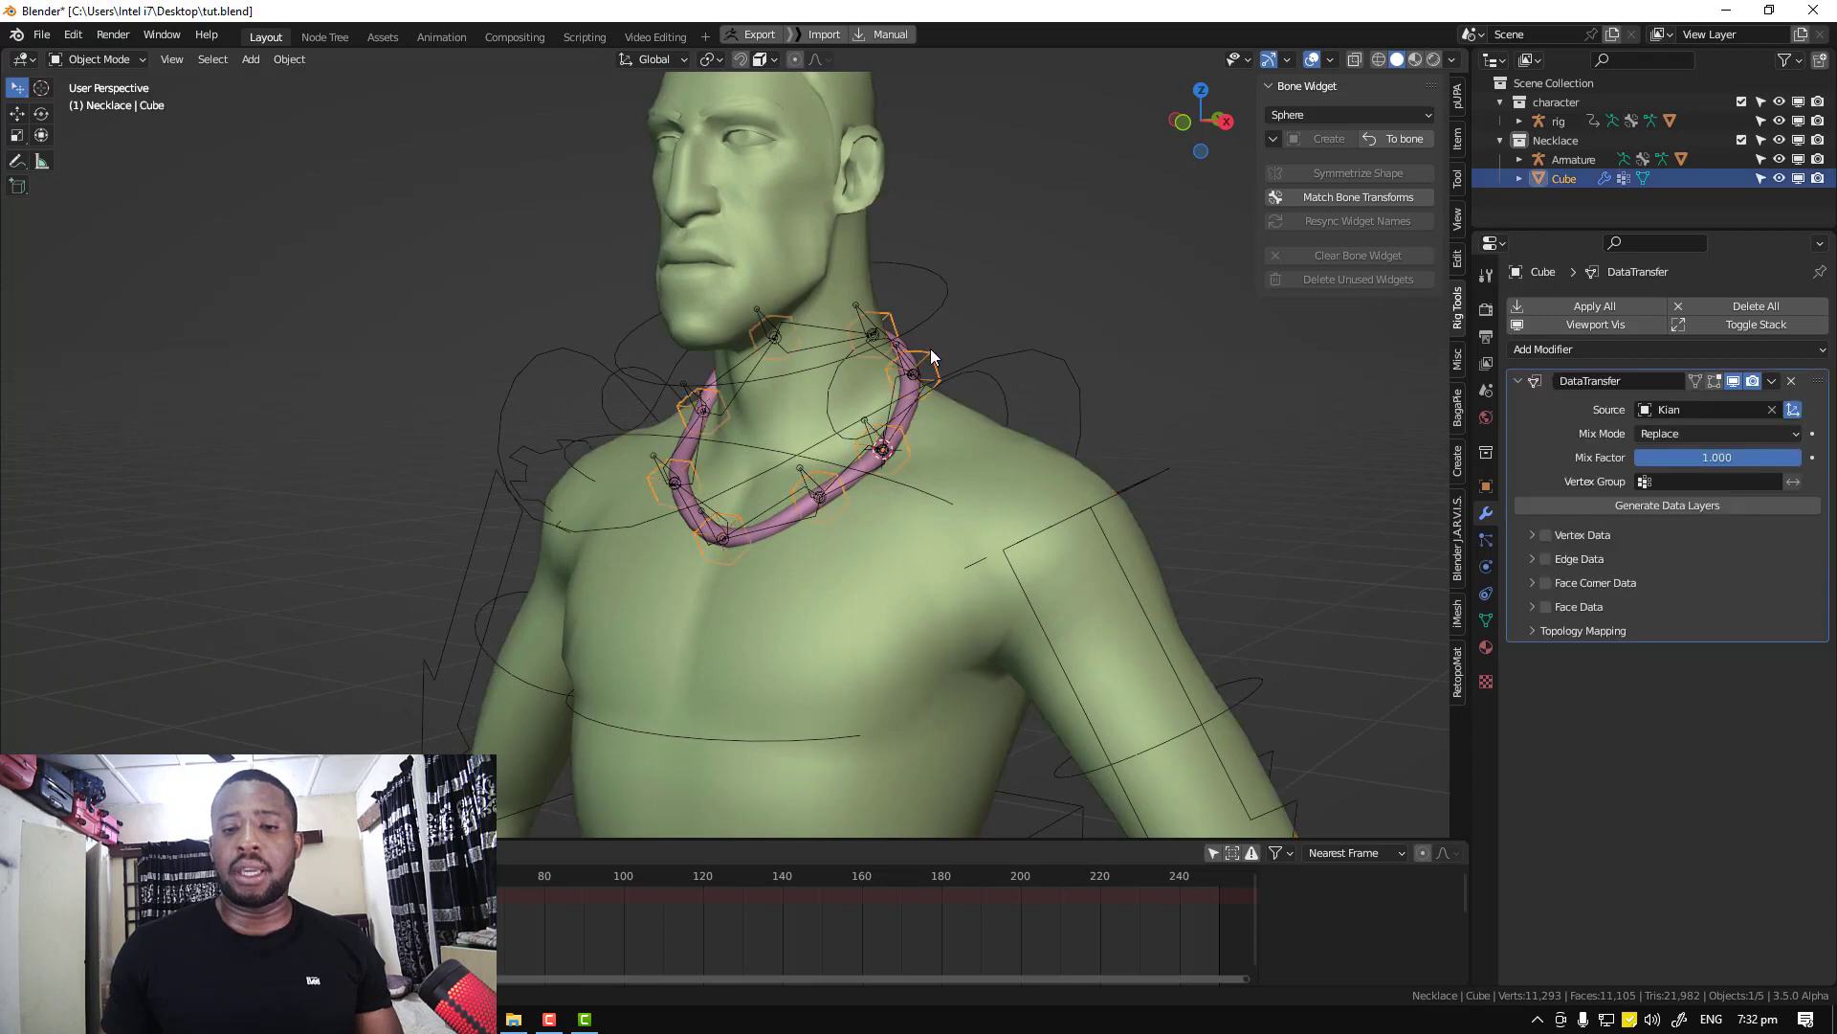
left_click(1532, 534)
middle_click_drag(1072, 536, 1177, 555)
left_click(1571, 616)
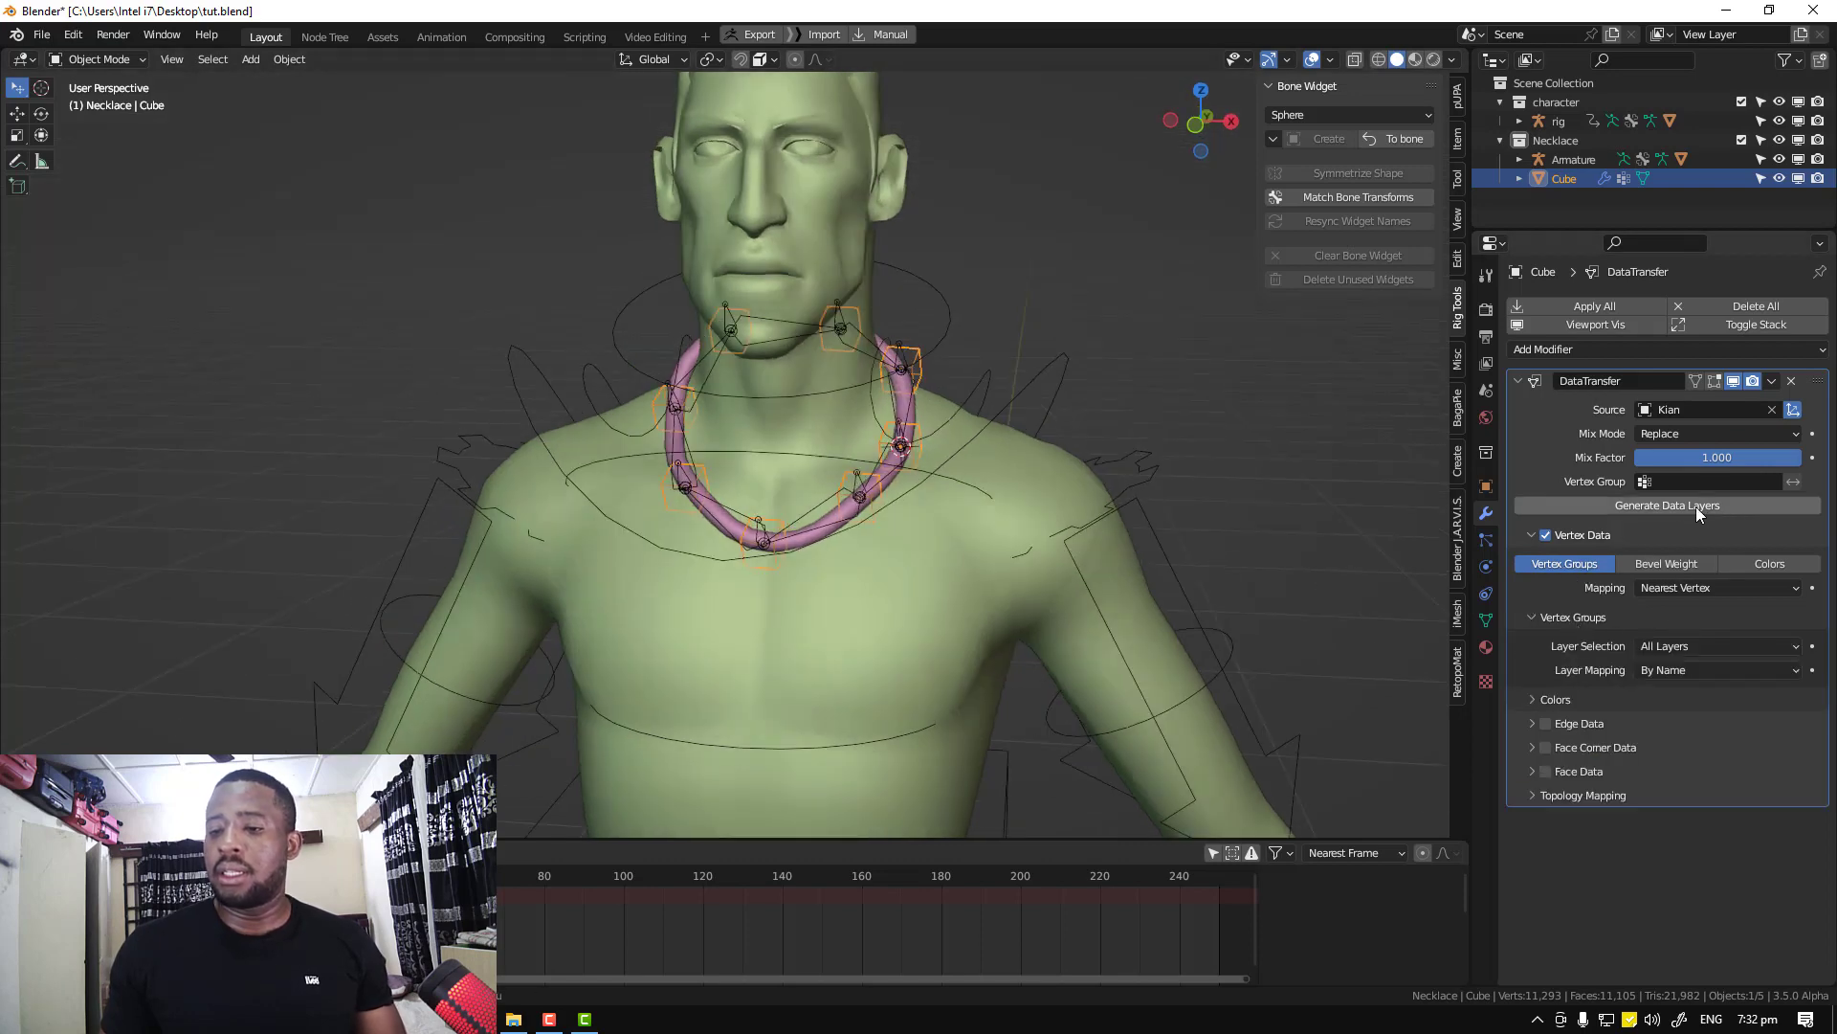
left_click(1773, 382)
left_click(1726, 406)
Add an Armature modifier to the Cube joint object with the character's rig as its object
left_click(1614, 305)
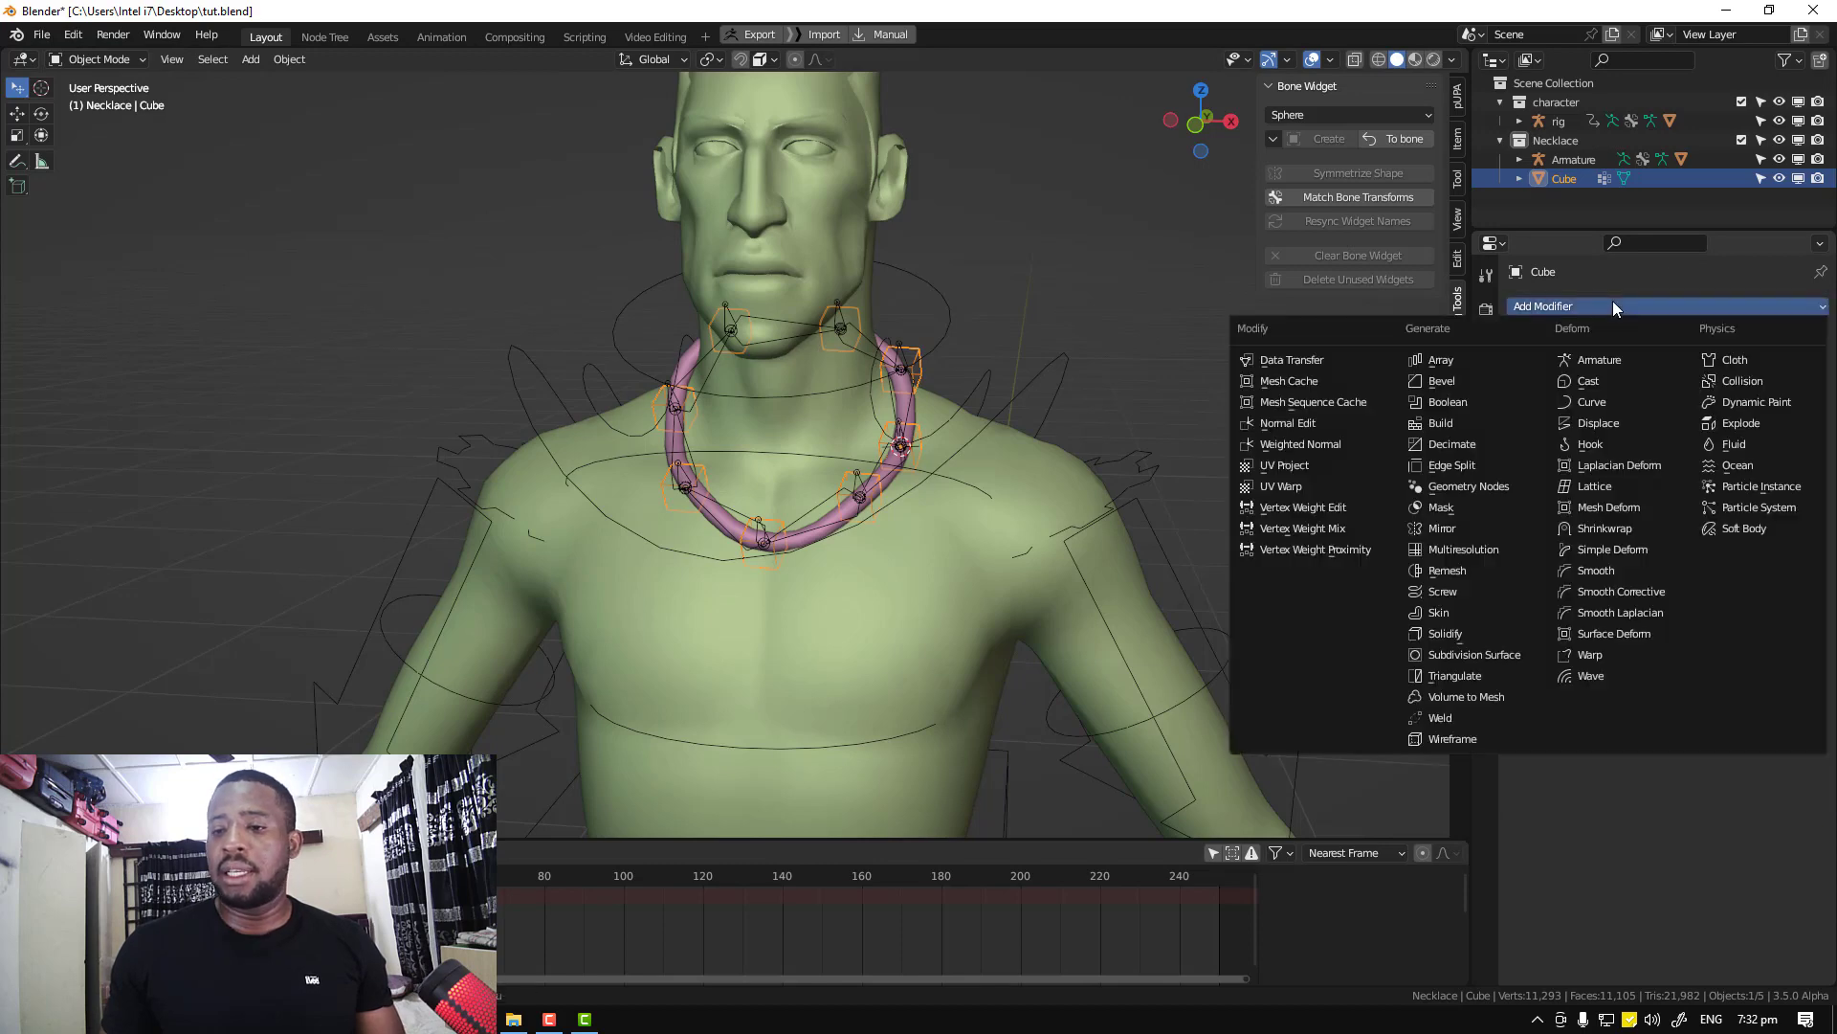
left_click(1611, 359)
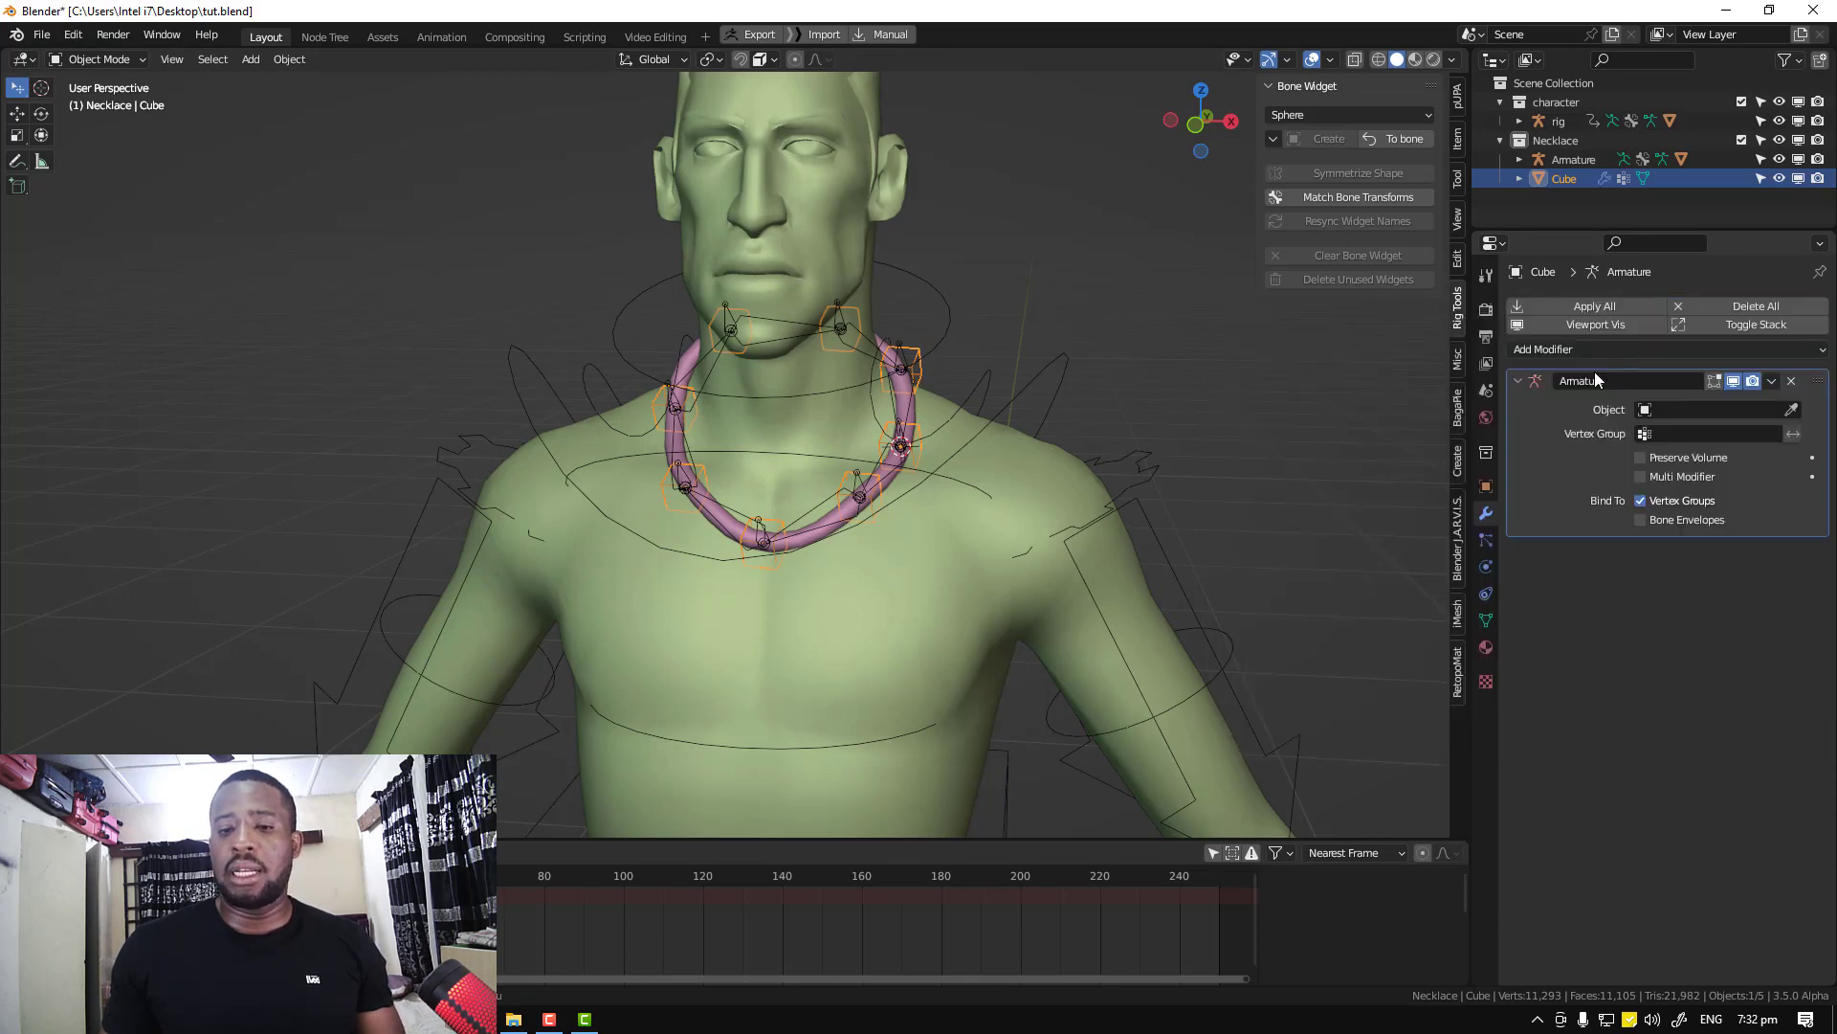
left_click(1540, 122)
Try moving the whole character rig to test how the necklace follows, cancelling the move
left_click(1061, 355)
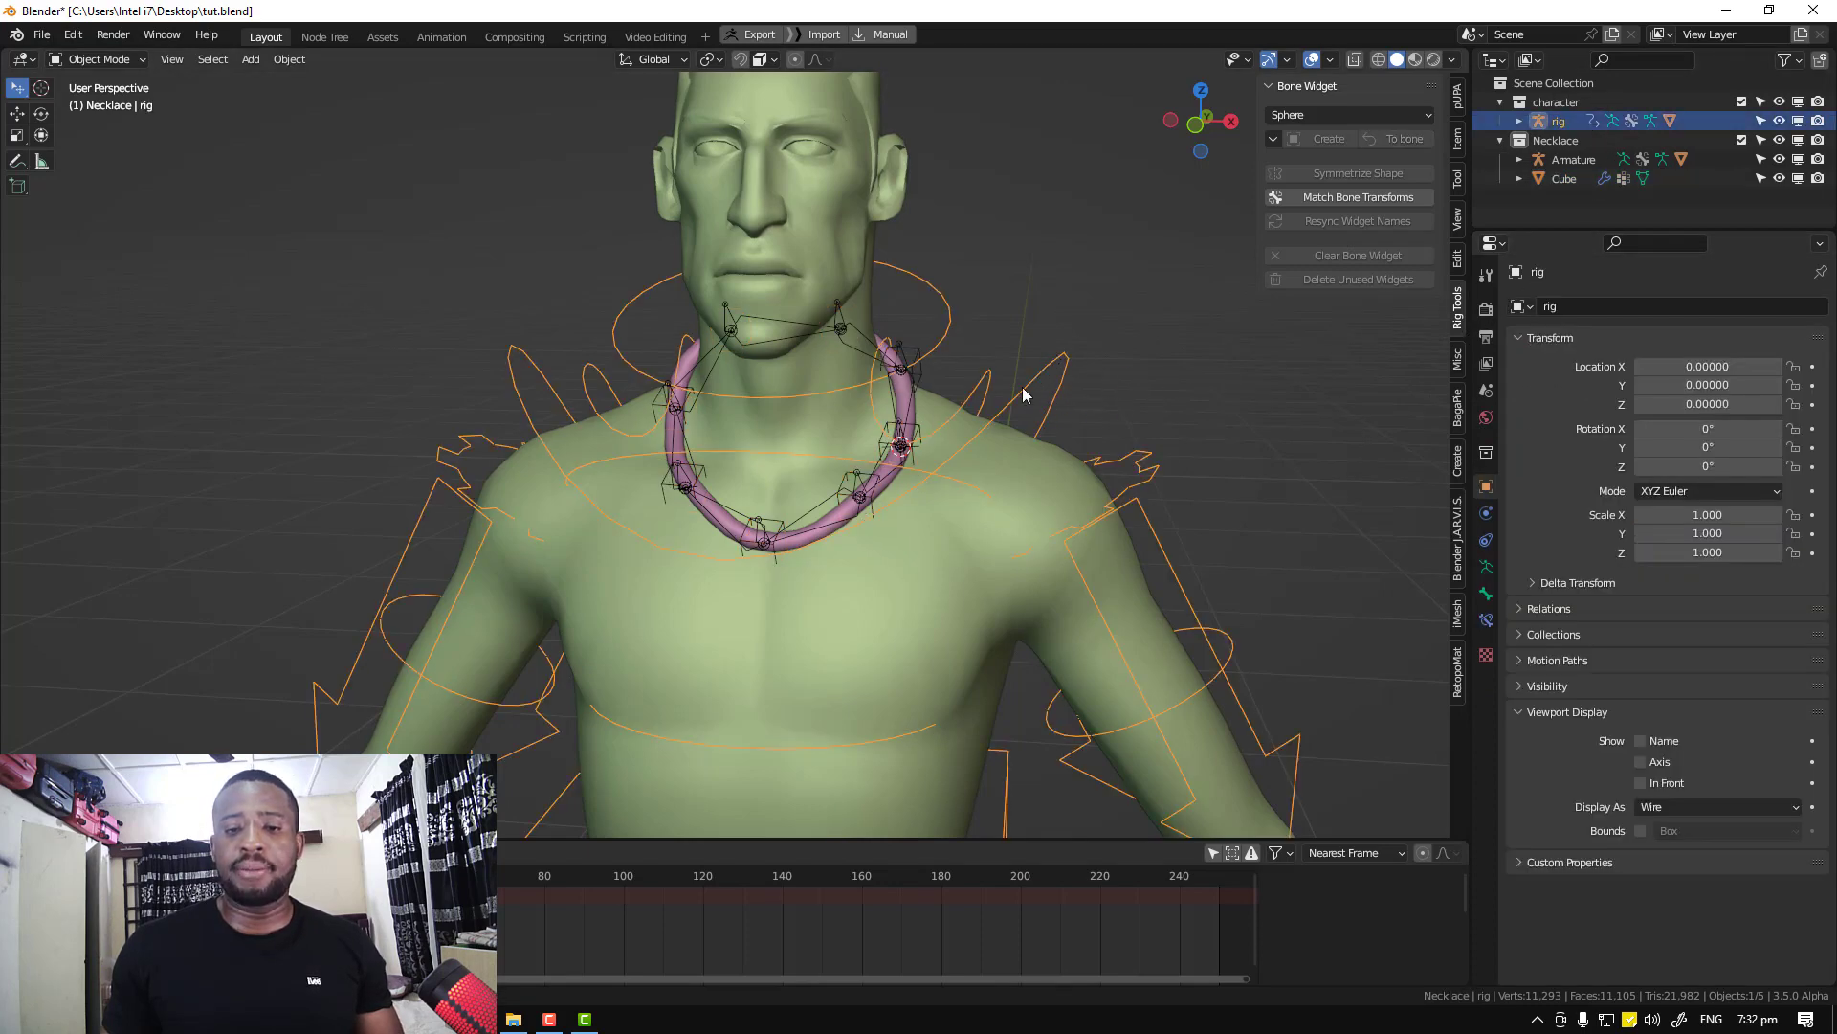
key("g")
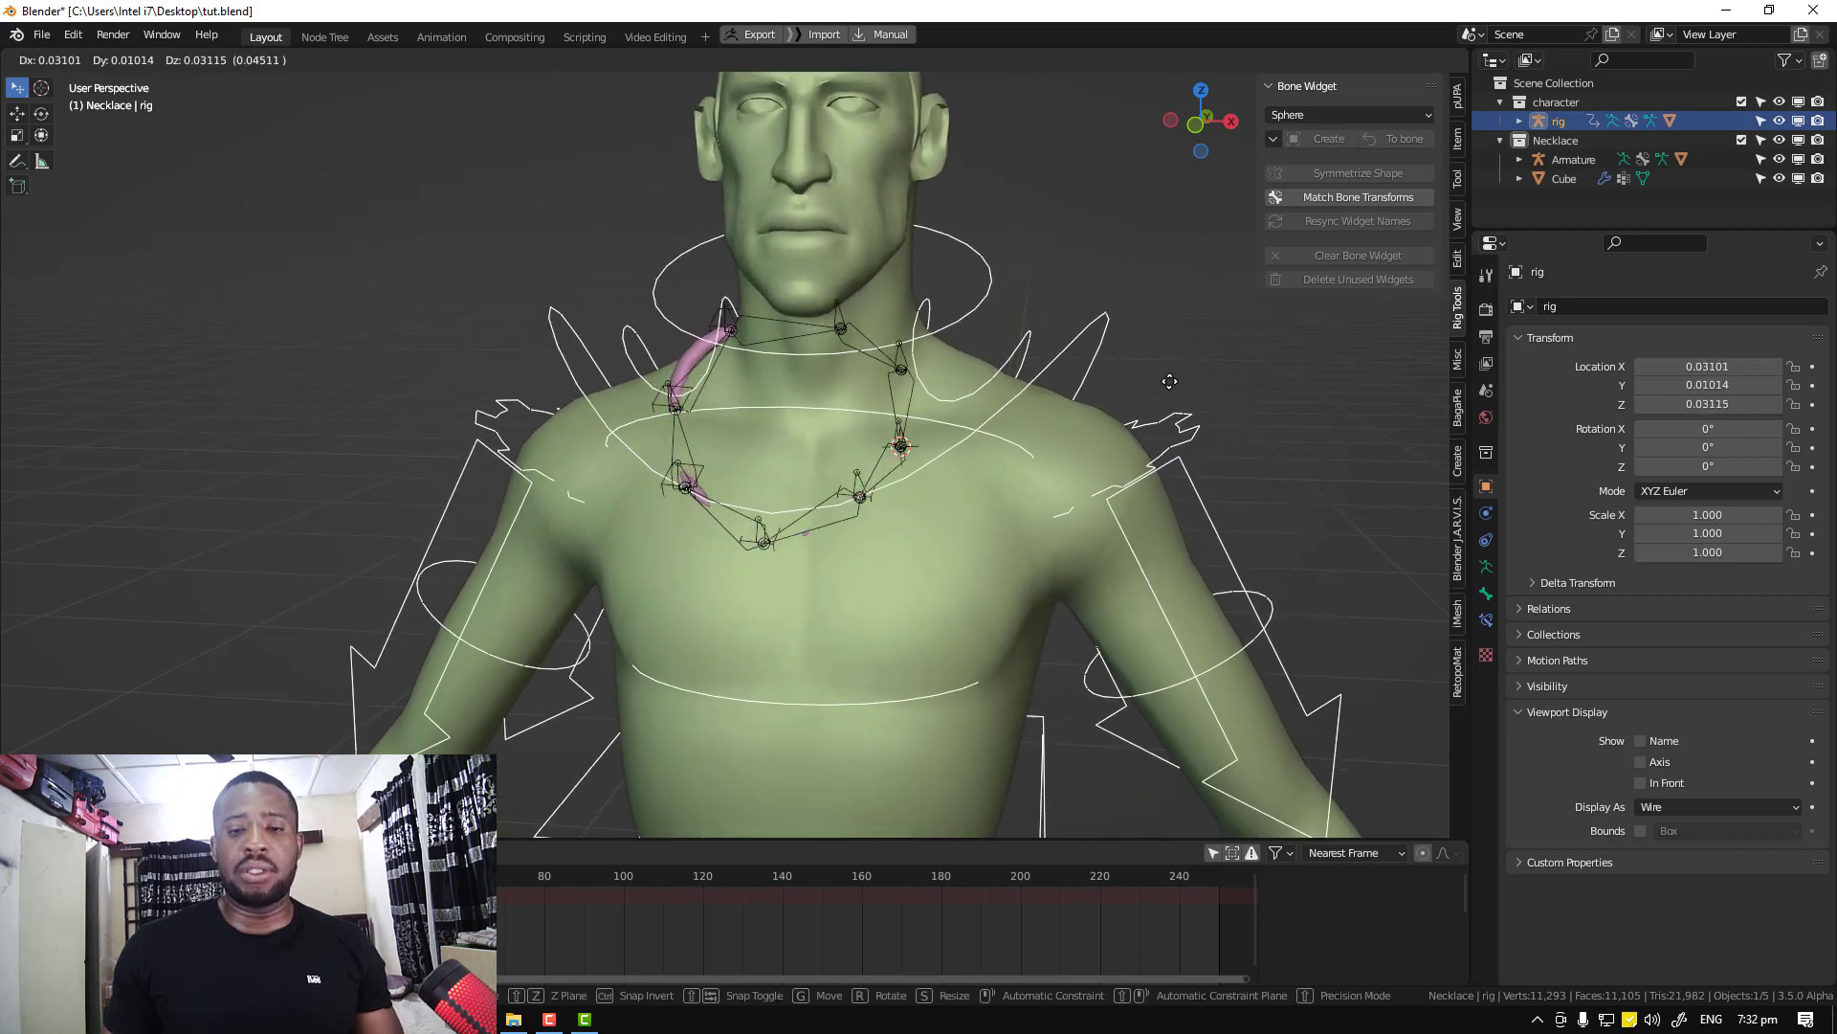
right_click(1143, 394)
scroll(1019, 413, "up", 1)
Switch the rig to Pose Mode and try rotating the left and right shoulder bones, cancelling each rotation
key("ctrl+Tab")
left_click(1025, 387)
key("r")
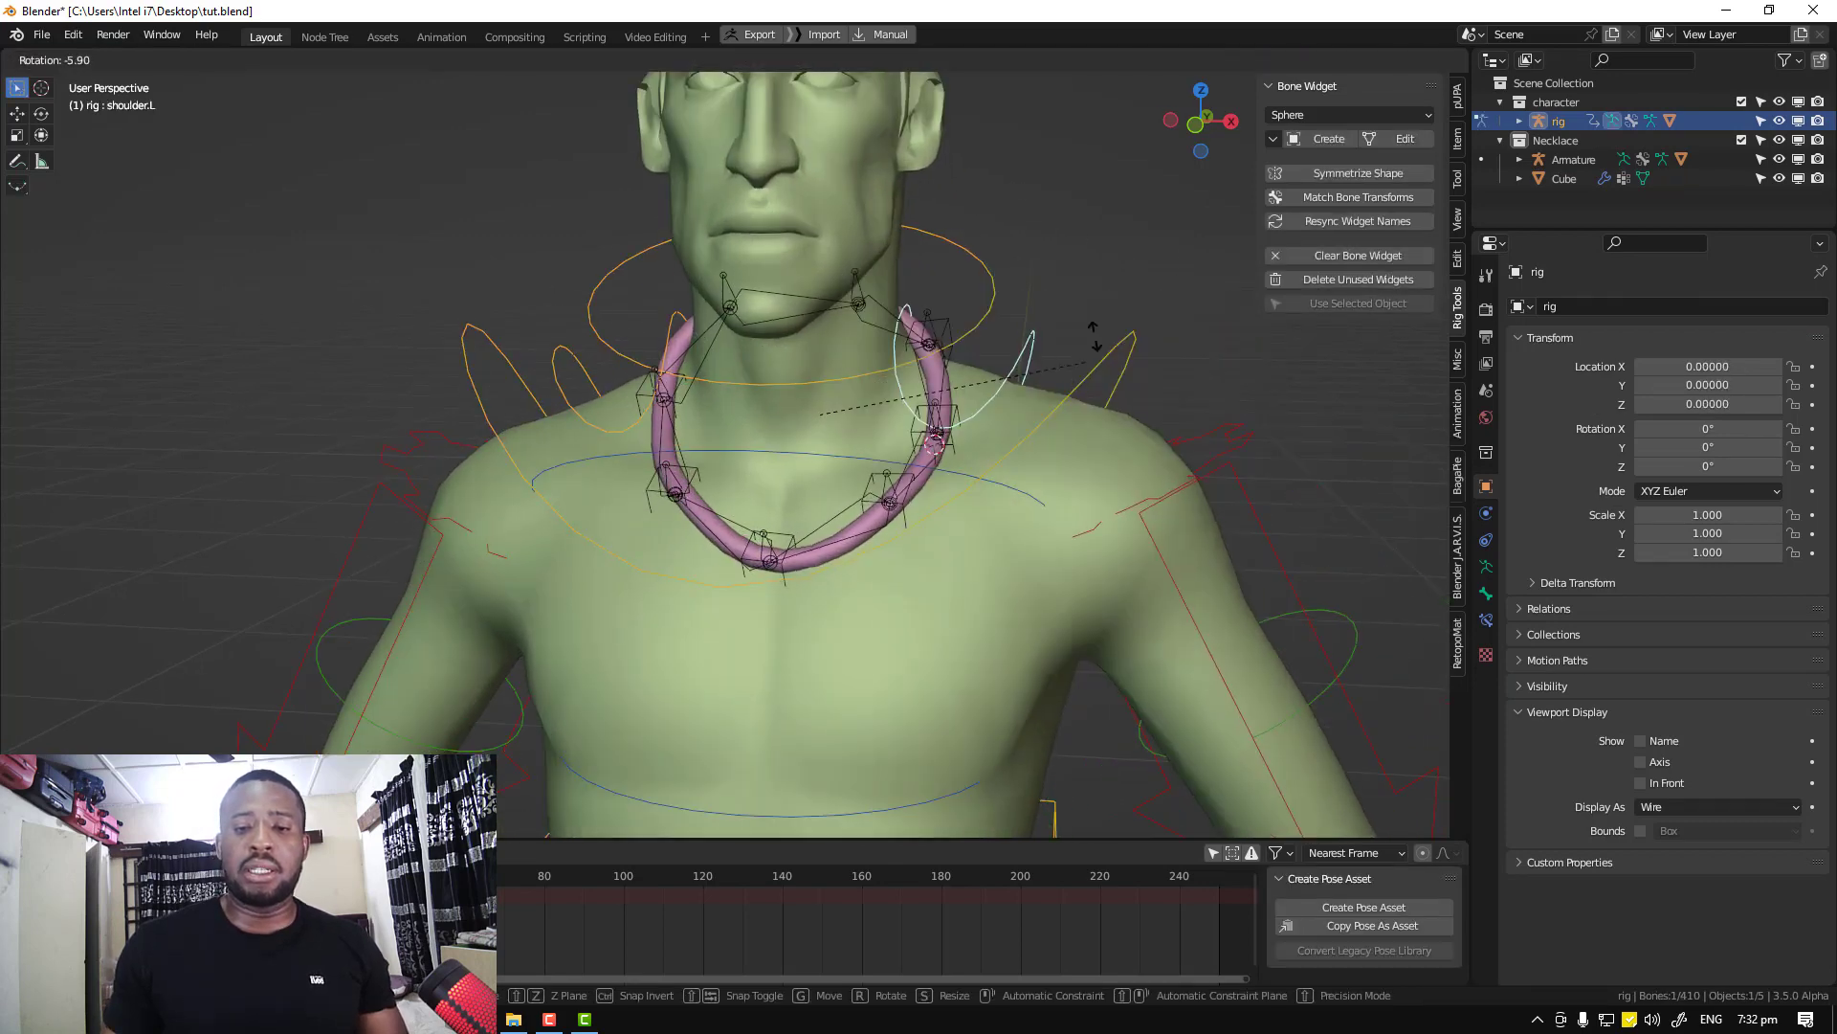
right_click(1087, 246)
middle_click_drag(649, 396, 660, 386)
left_click(640, 407)
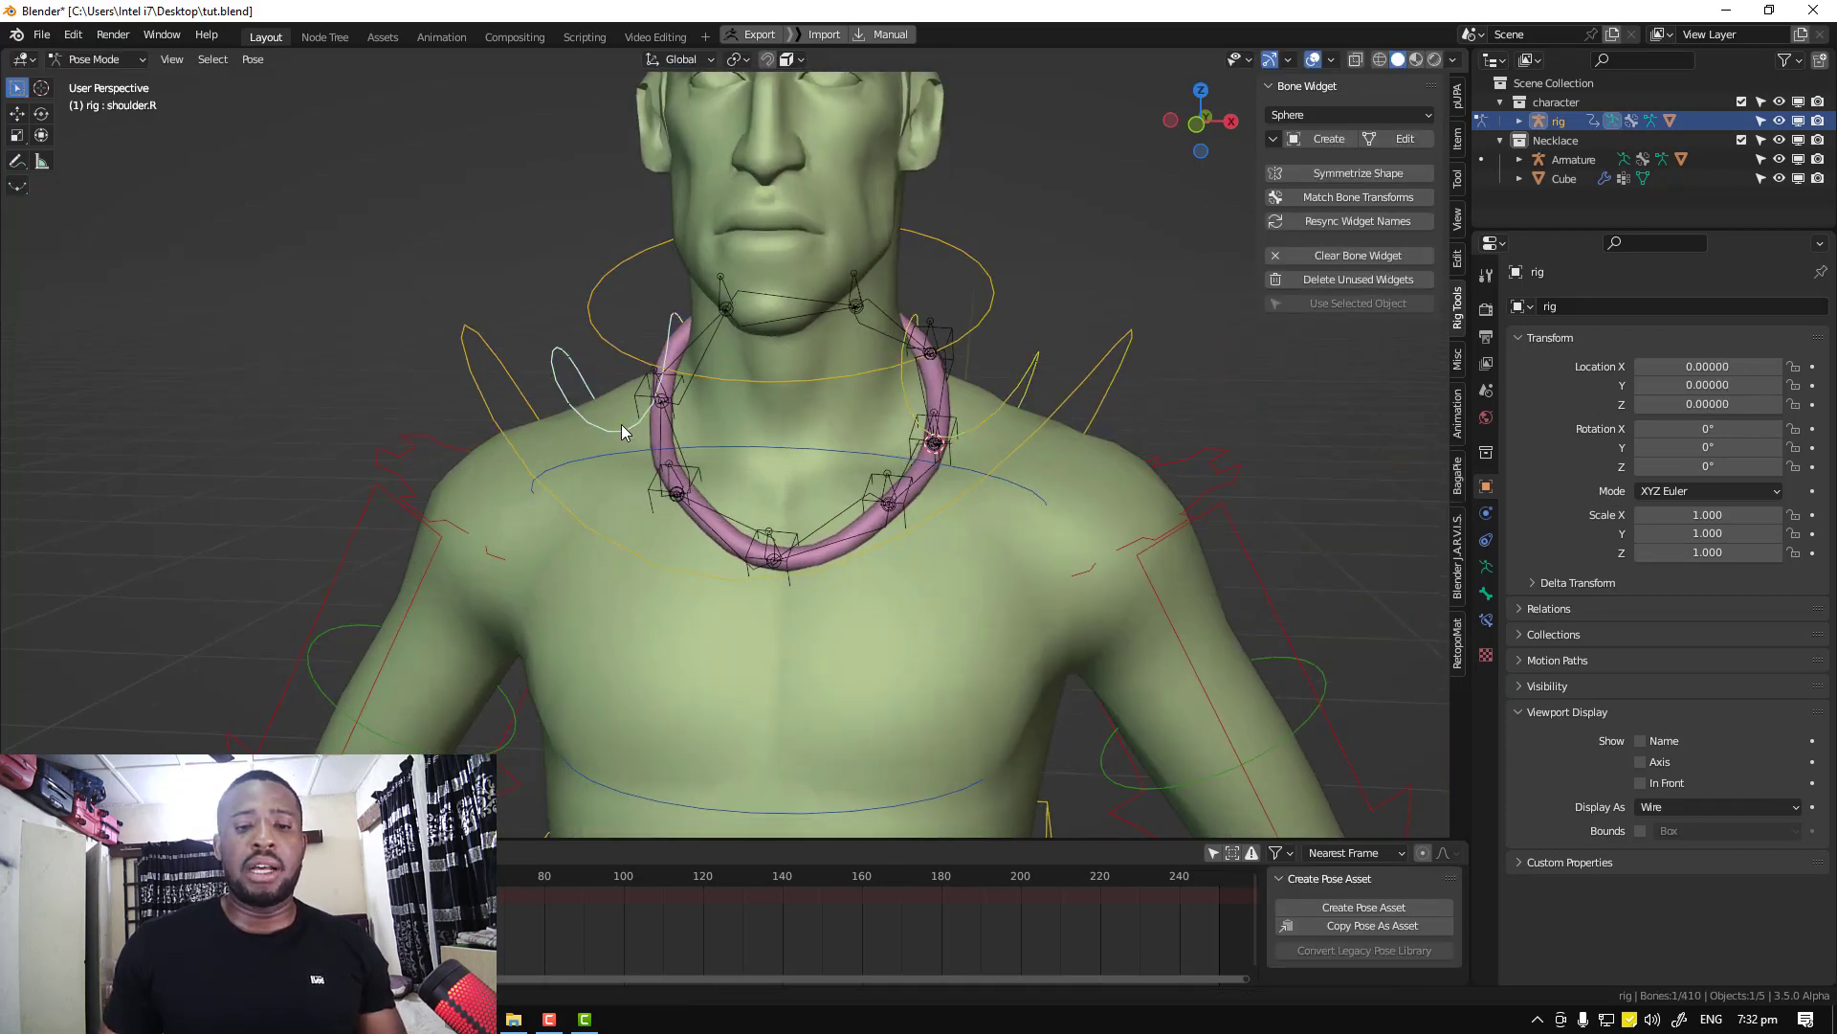
key("r")
right_click(553, 336)
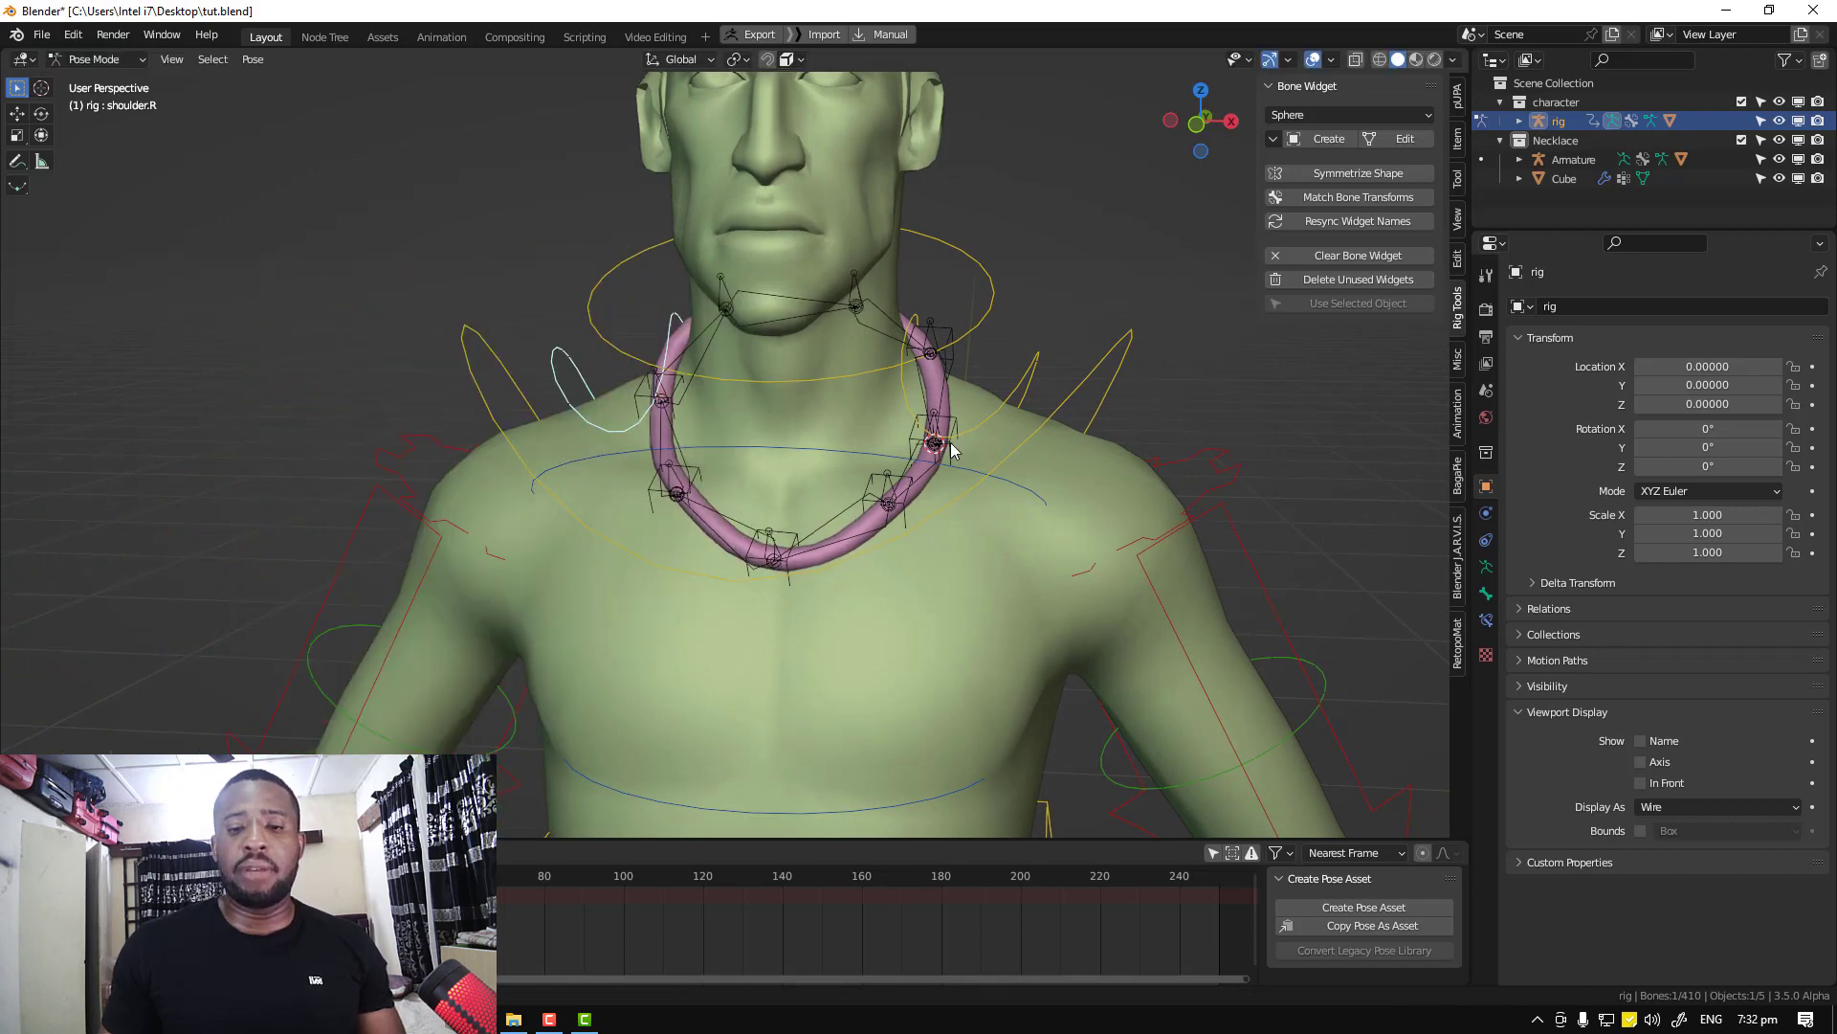
Try rotating the chest control and the spine_fk.002 bone to test the necklace, cancelling each rotation
left_click(967, 503)
key("r")
right_click(1071, 658)
scroll(957, 498, "down", 6)
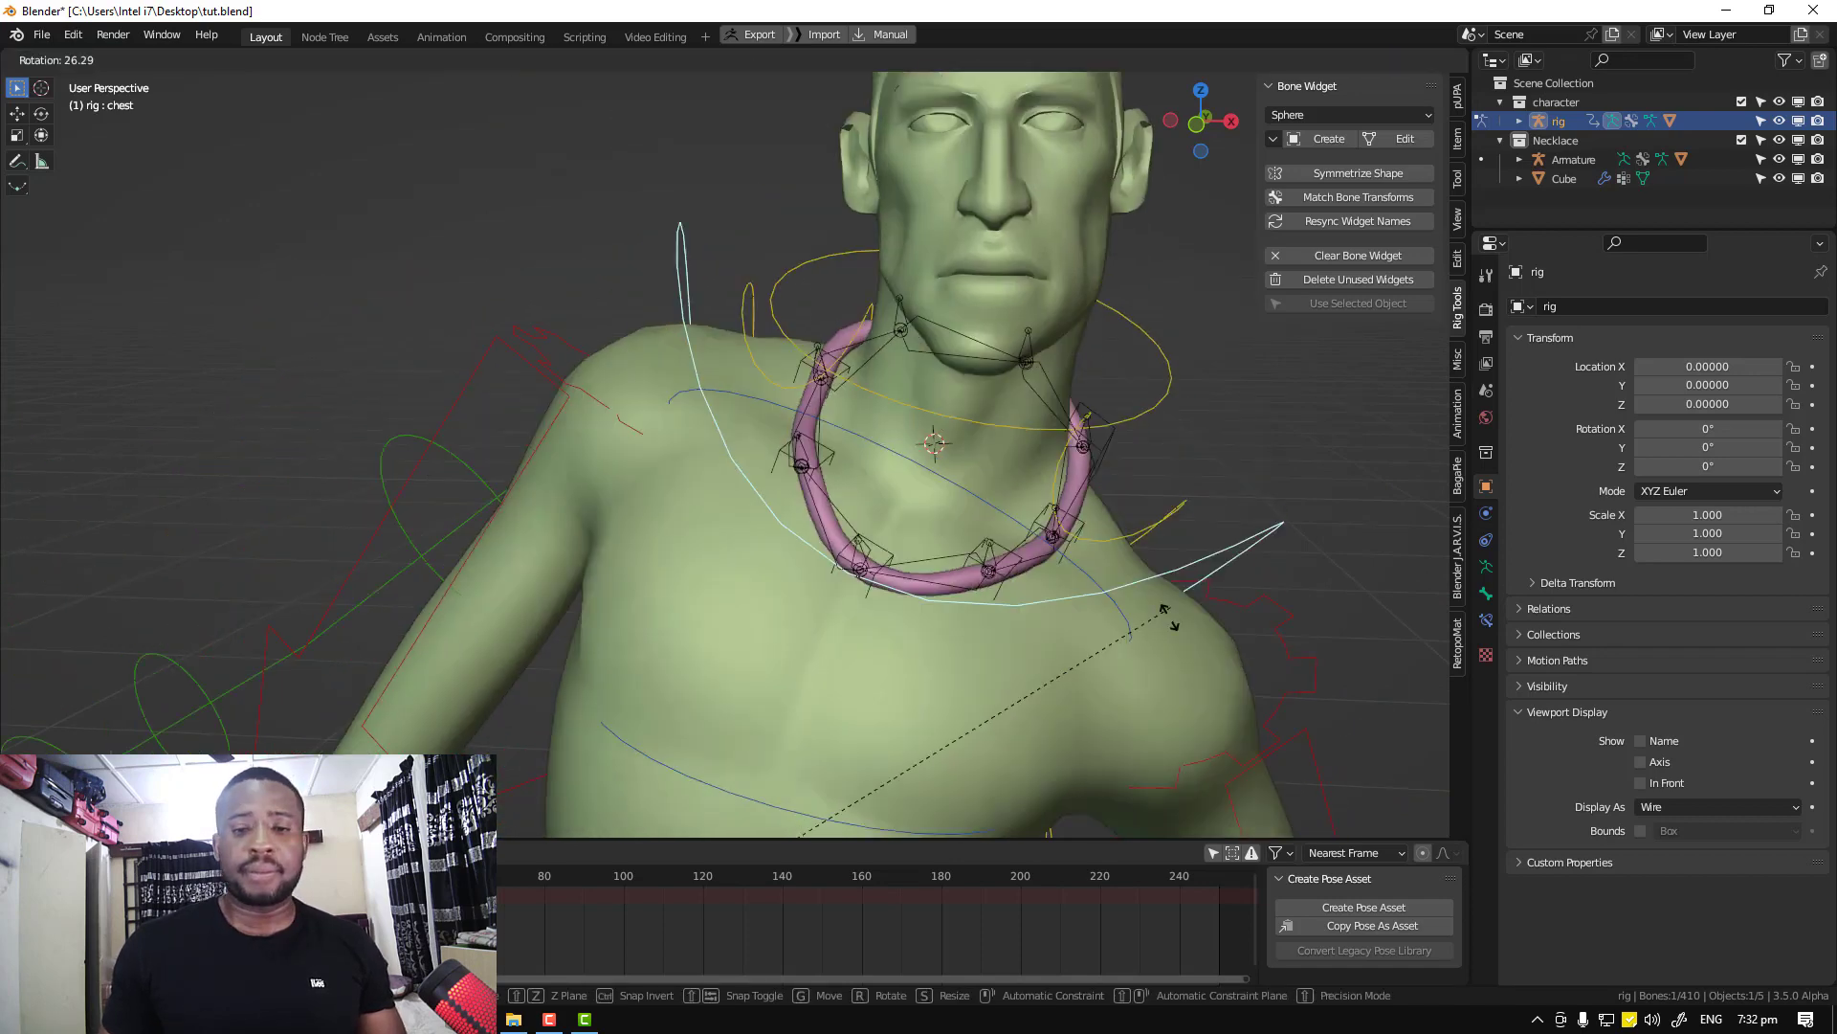
left_click(839, 607)
key("r")
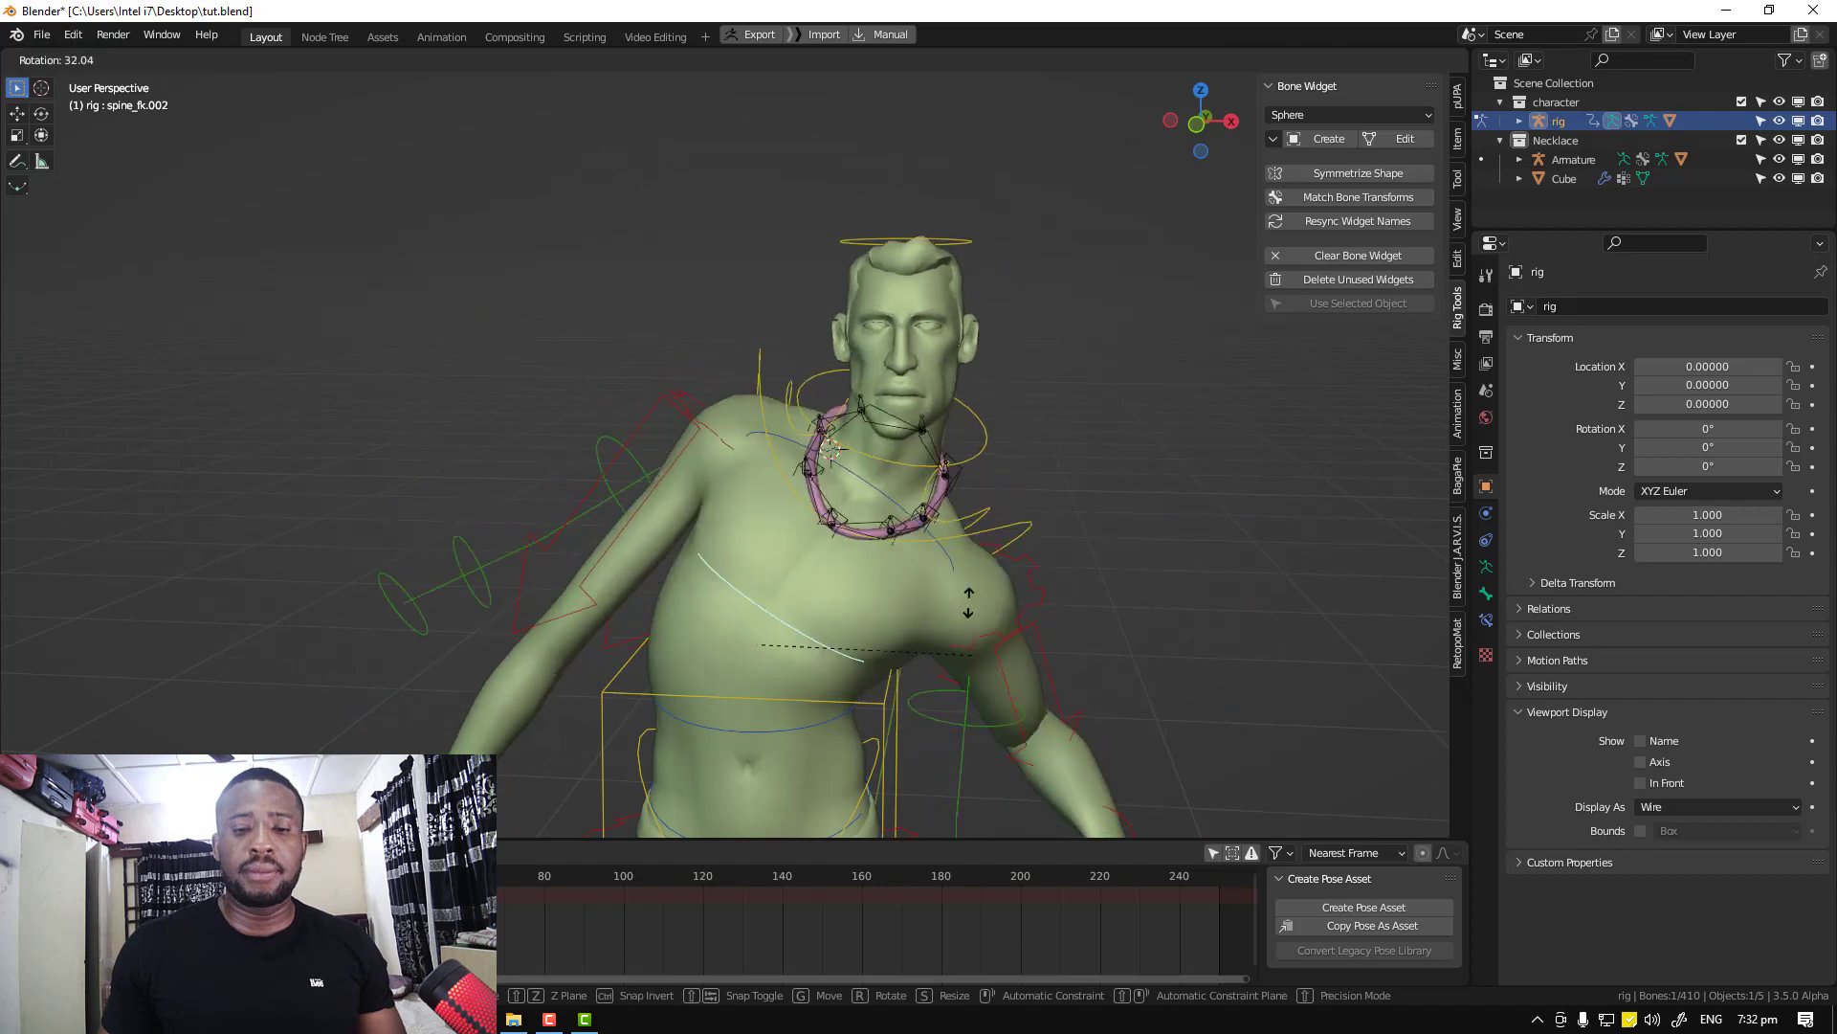
right_click(1069, 483)
From the front view, try rotating the shoulder.L and neck controls, cancelling each rotation
key("KP_1")
scroll(1005, 416, "up", 4)
left_click(991, 414)
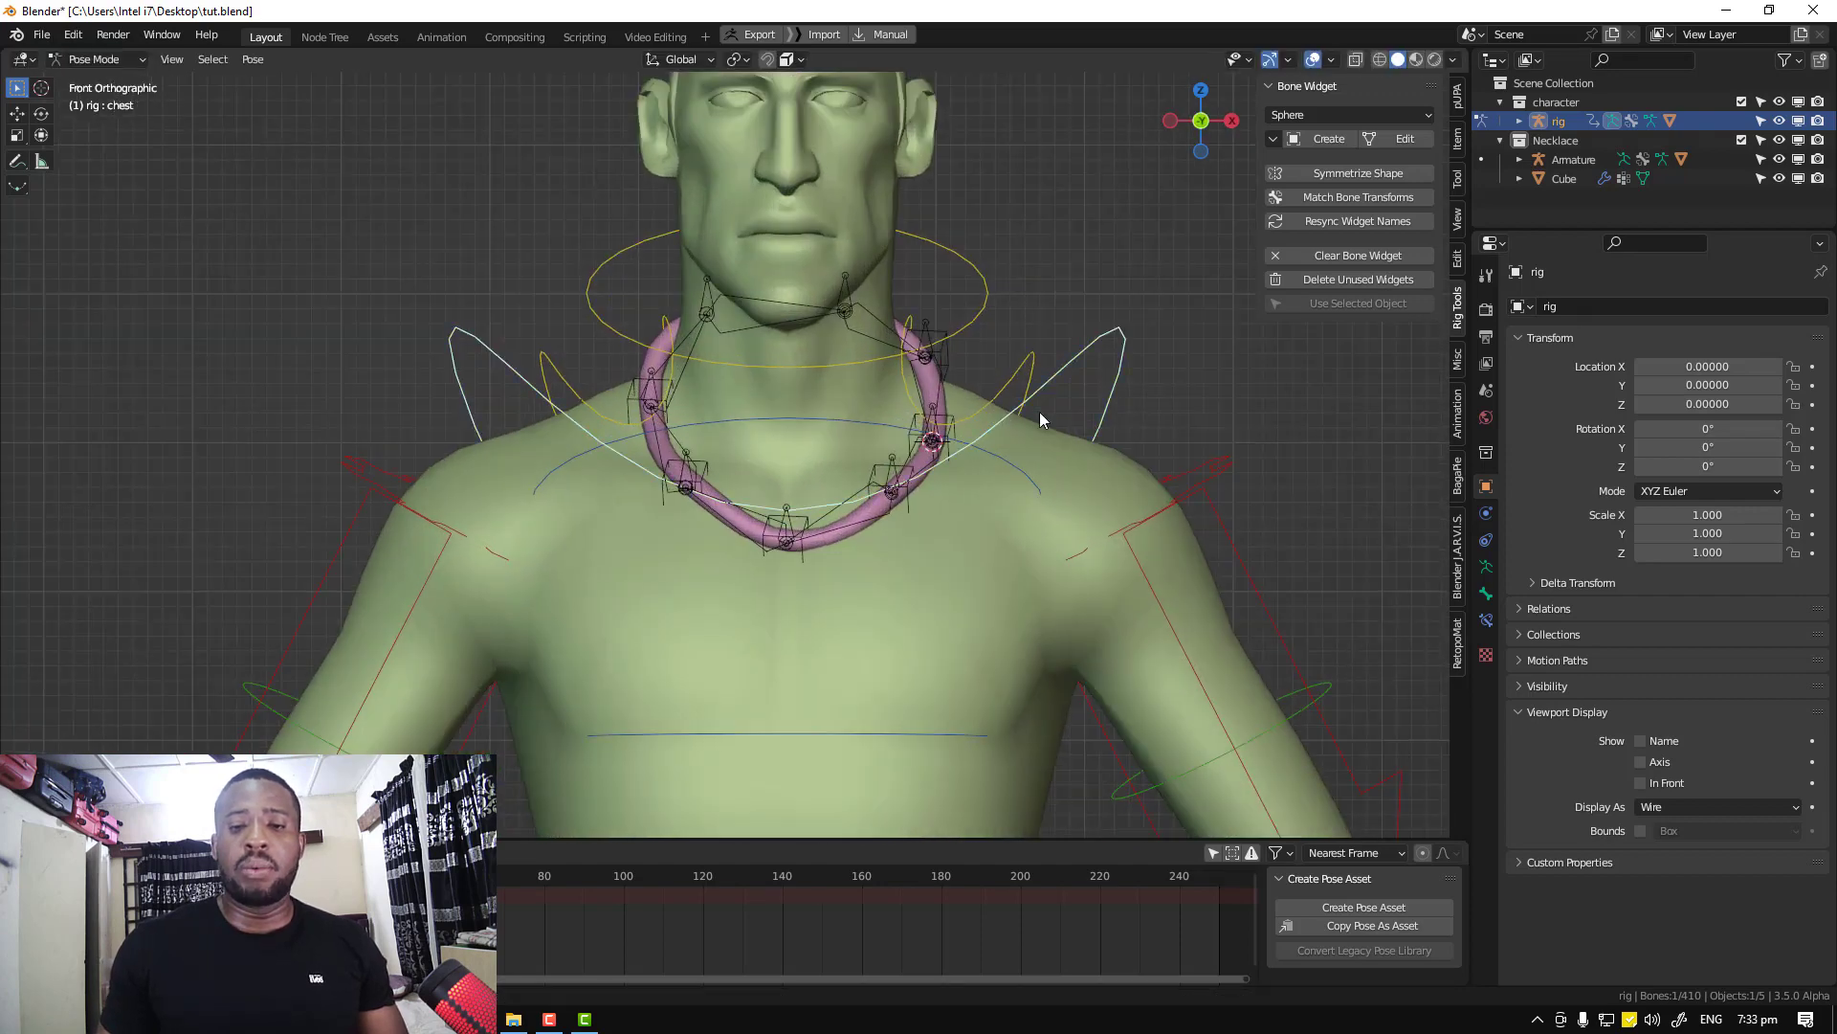
key("r")
right_click(1083, 521)
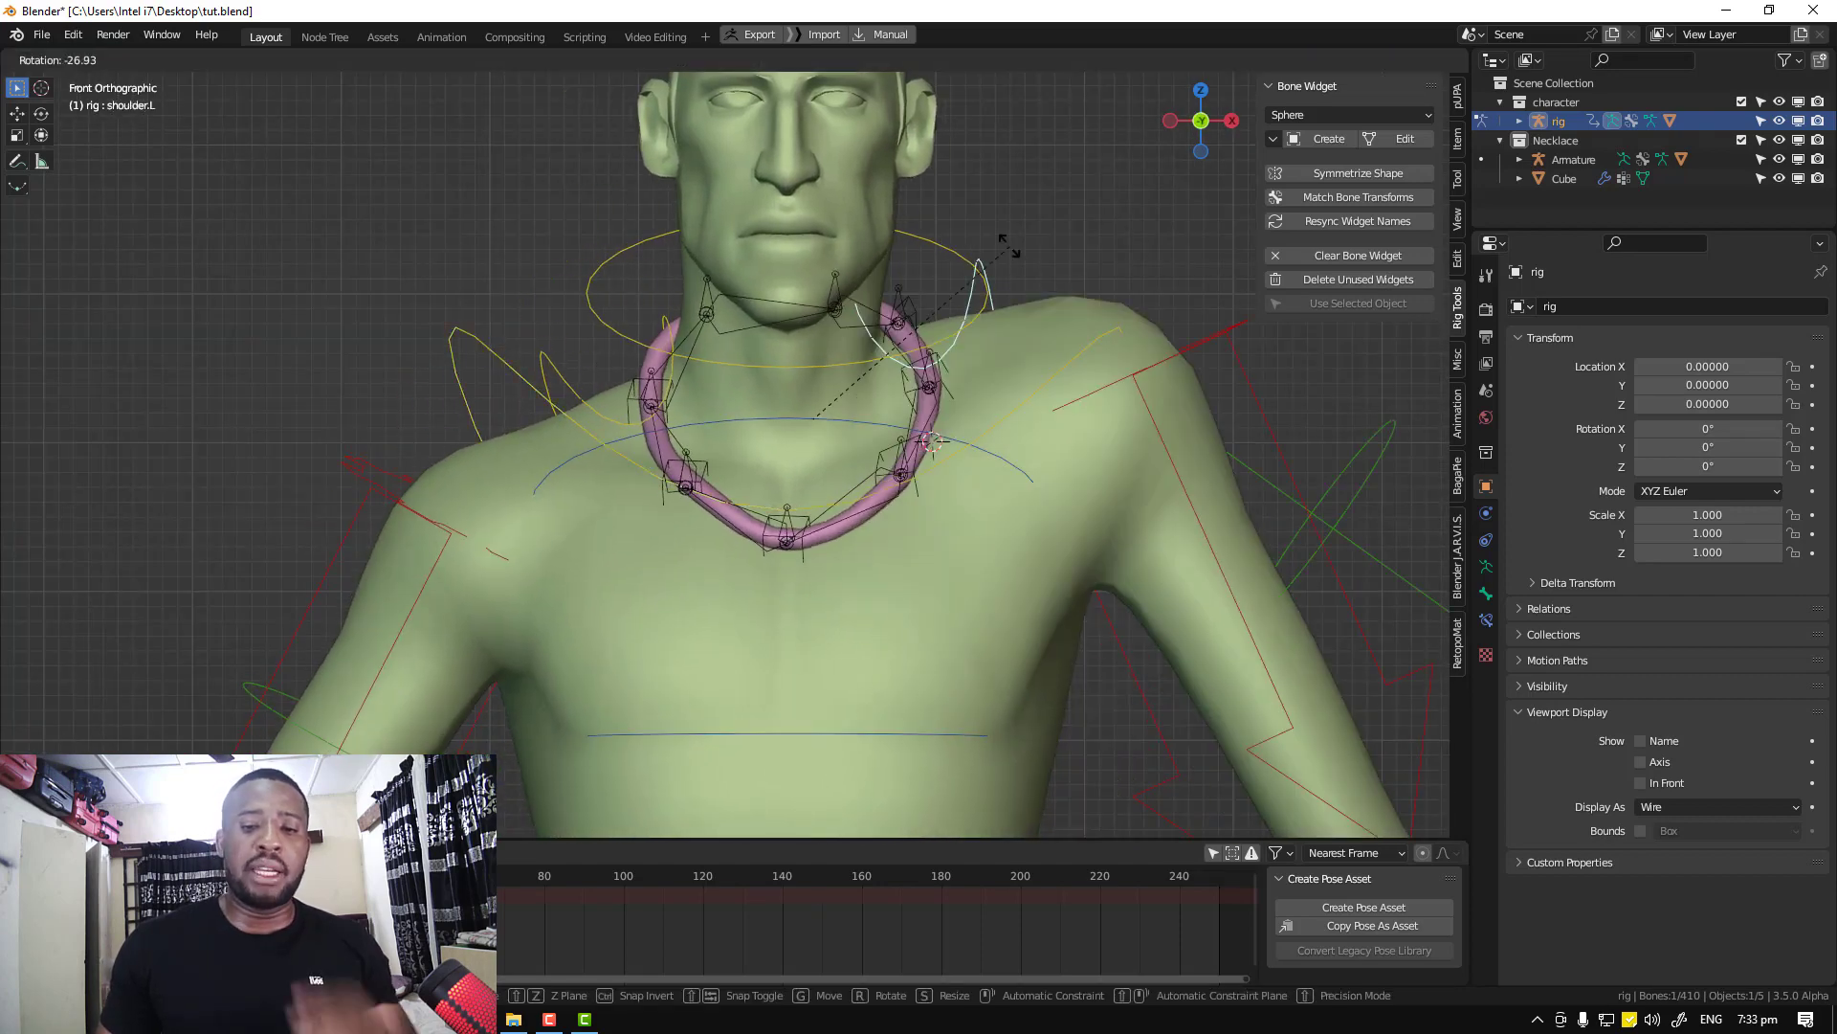
left_click(951, 339)
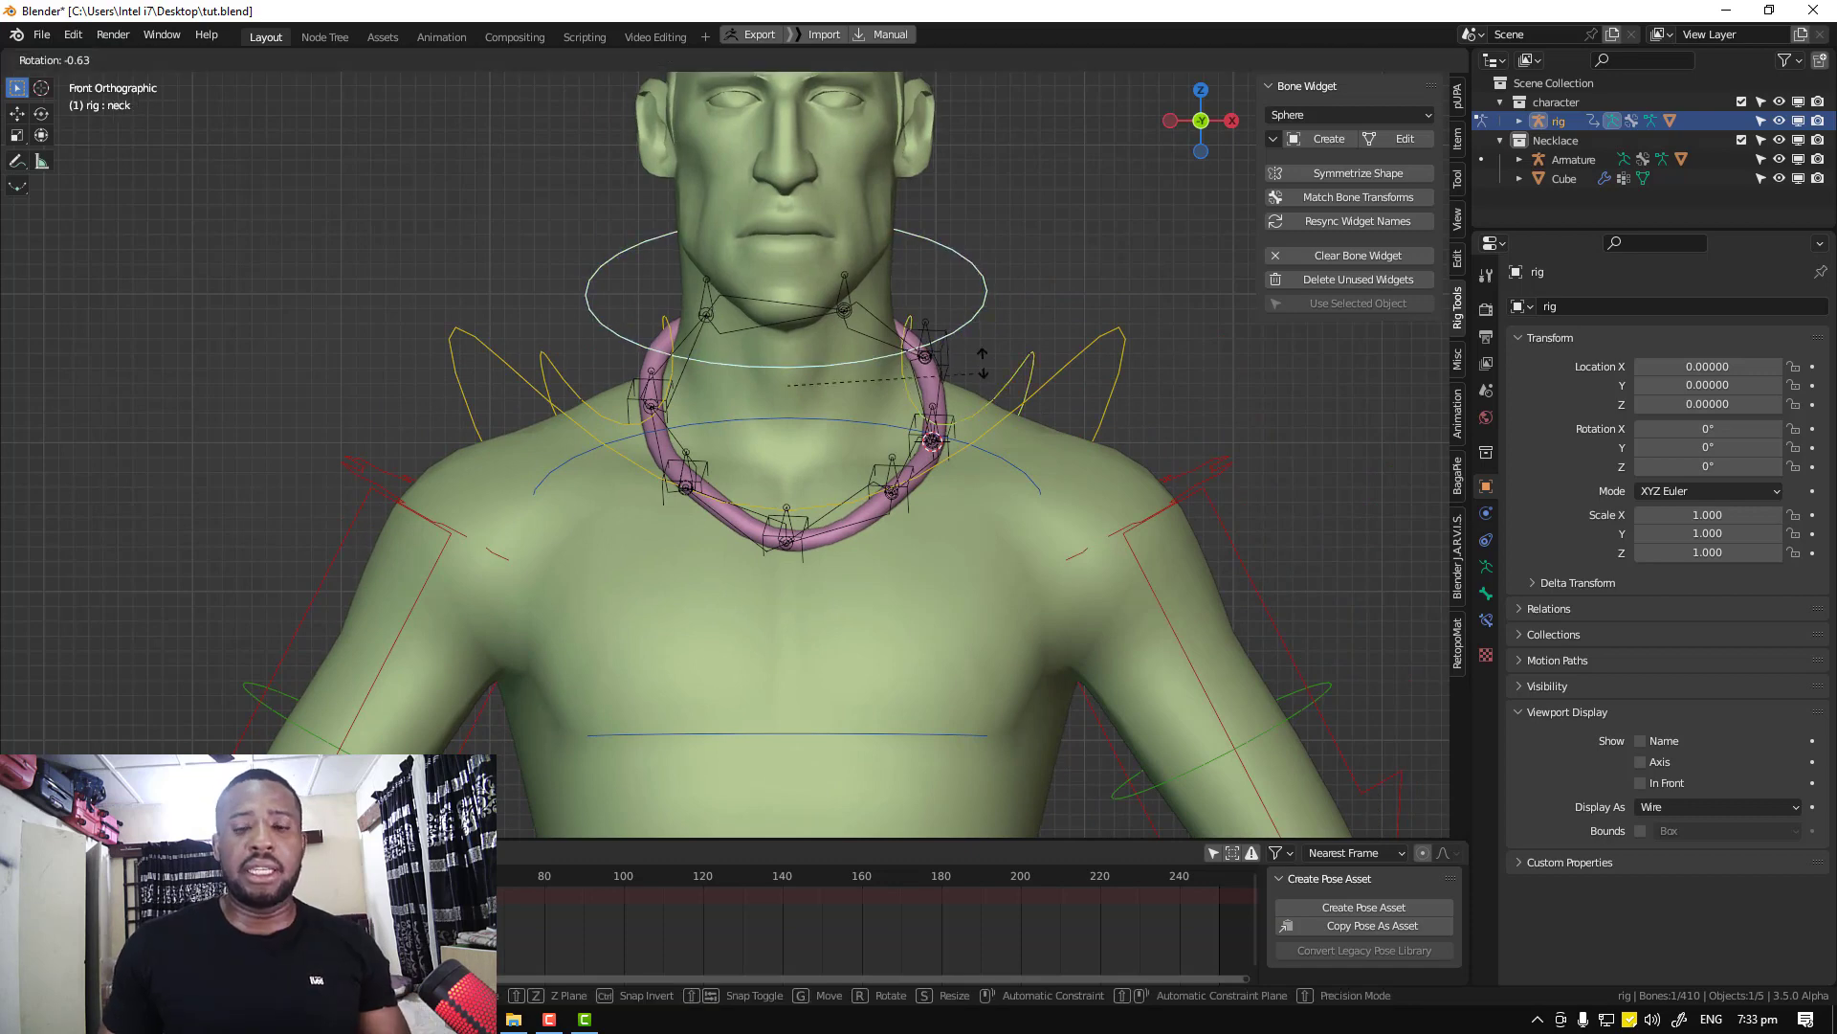
key("r")
right_click(986, 344)
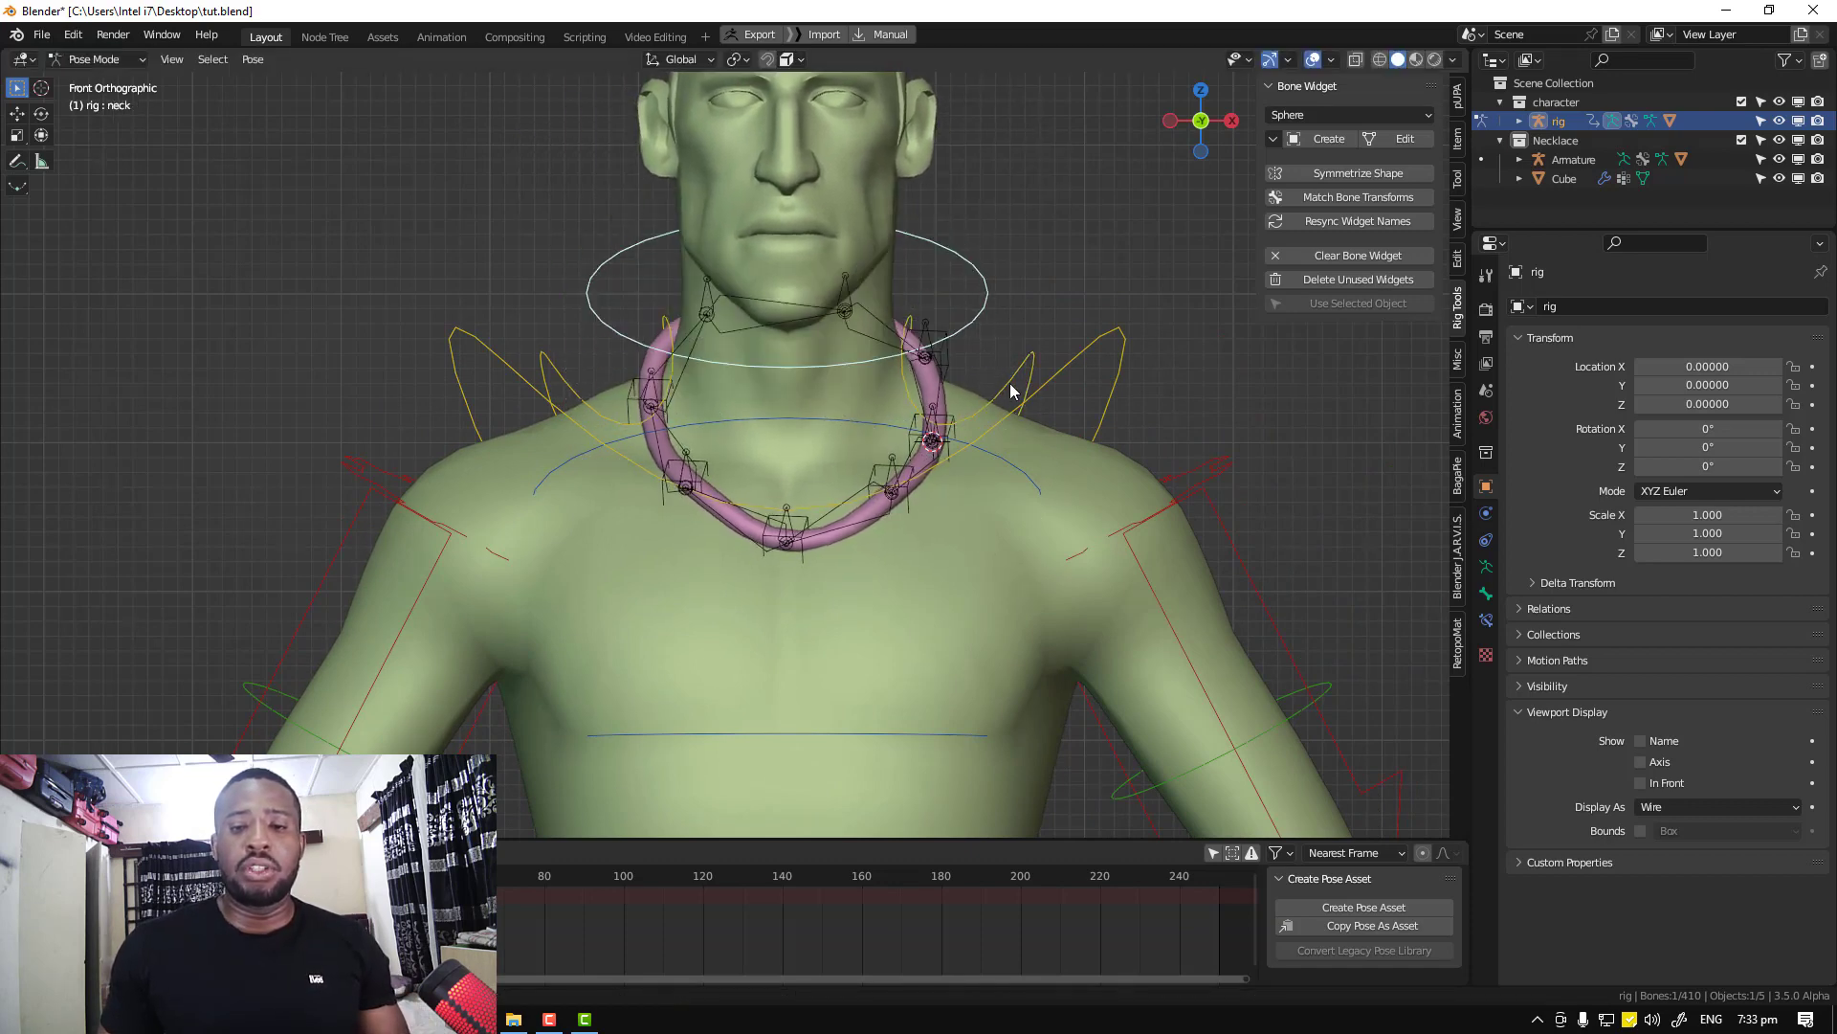
Try rotating the shoulder.L control again and then the chest control, cancelling each rotation
left_click(1009, 381)
key("r")
right_click(1003, 300)
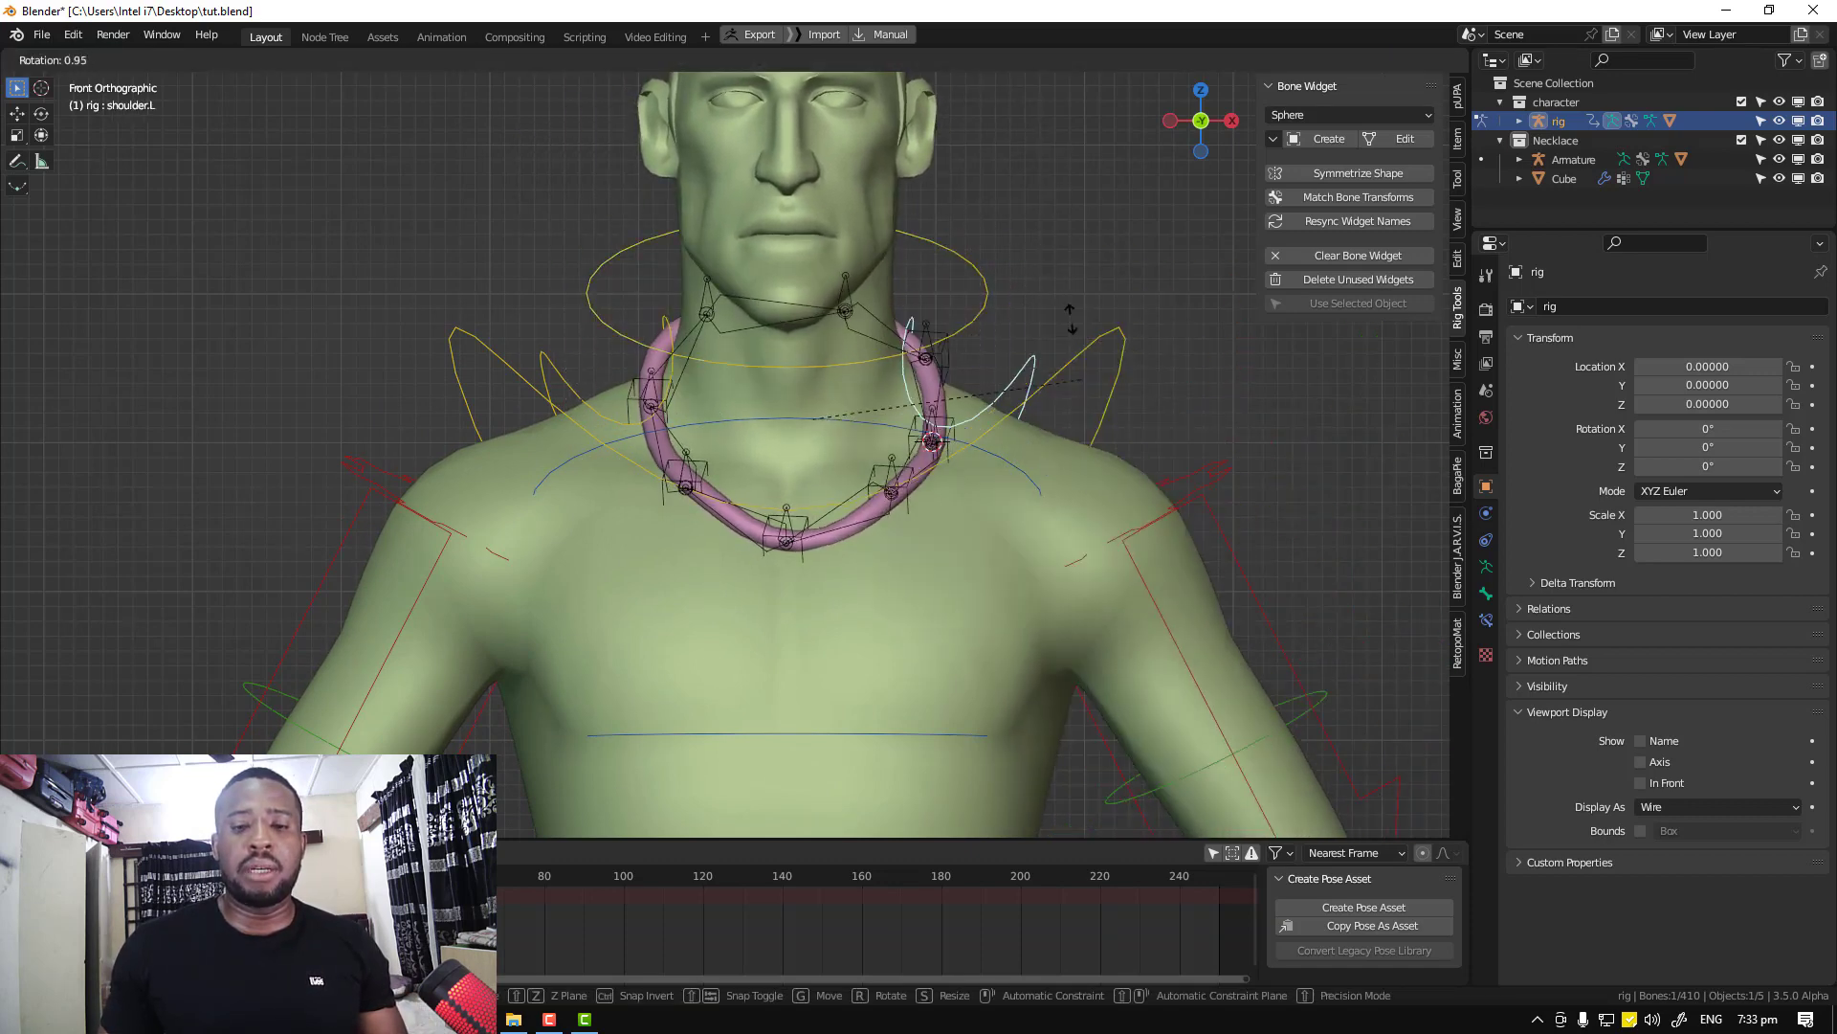
left_click(996, 435)
key("r")
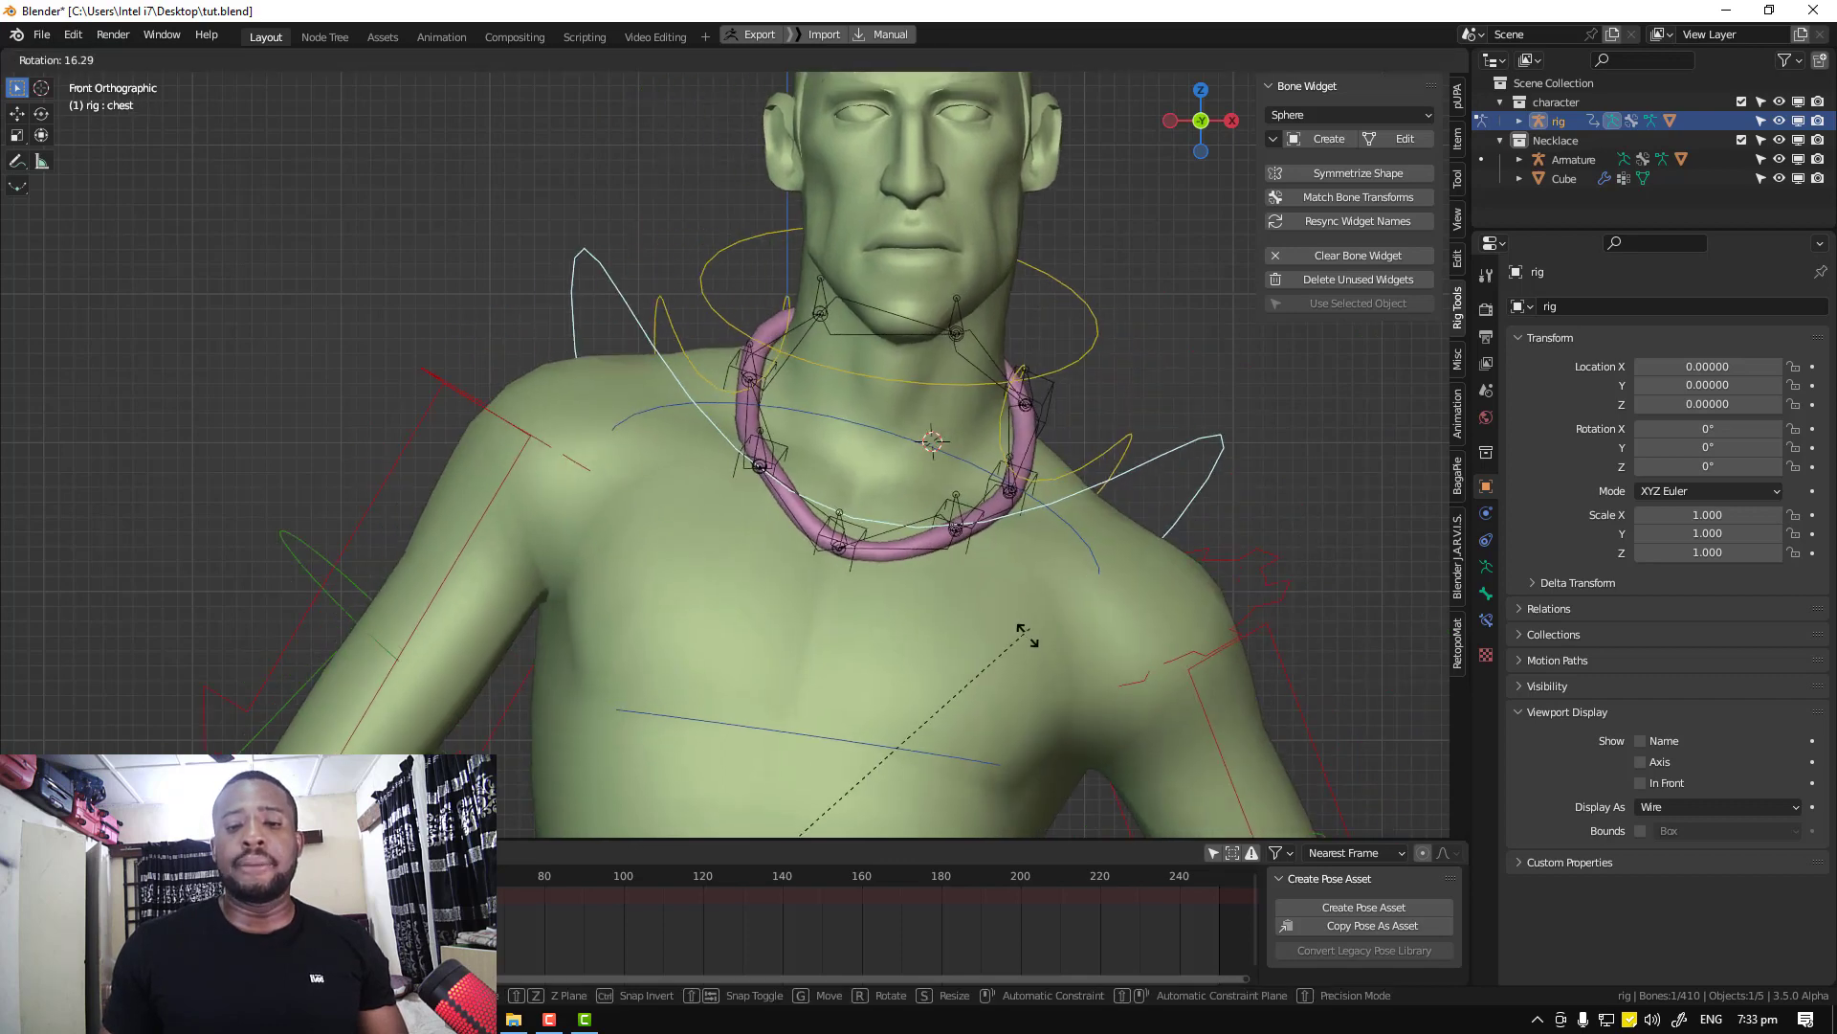
right_click(1025, 326)
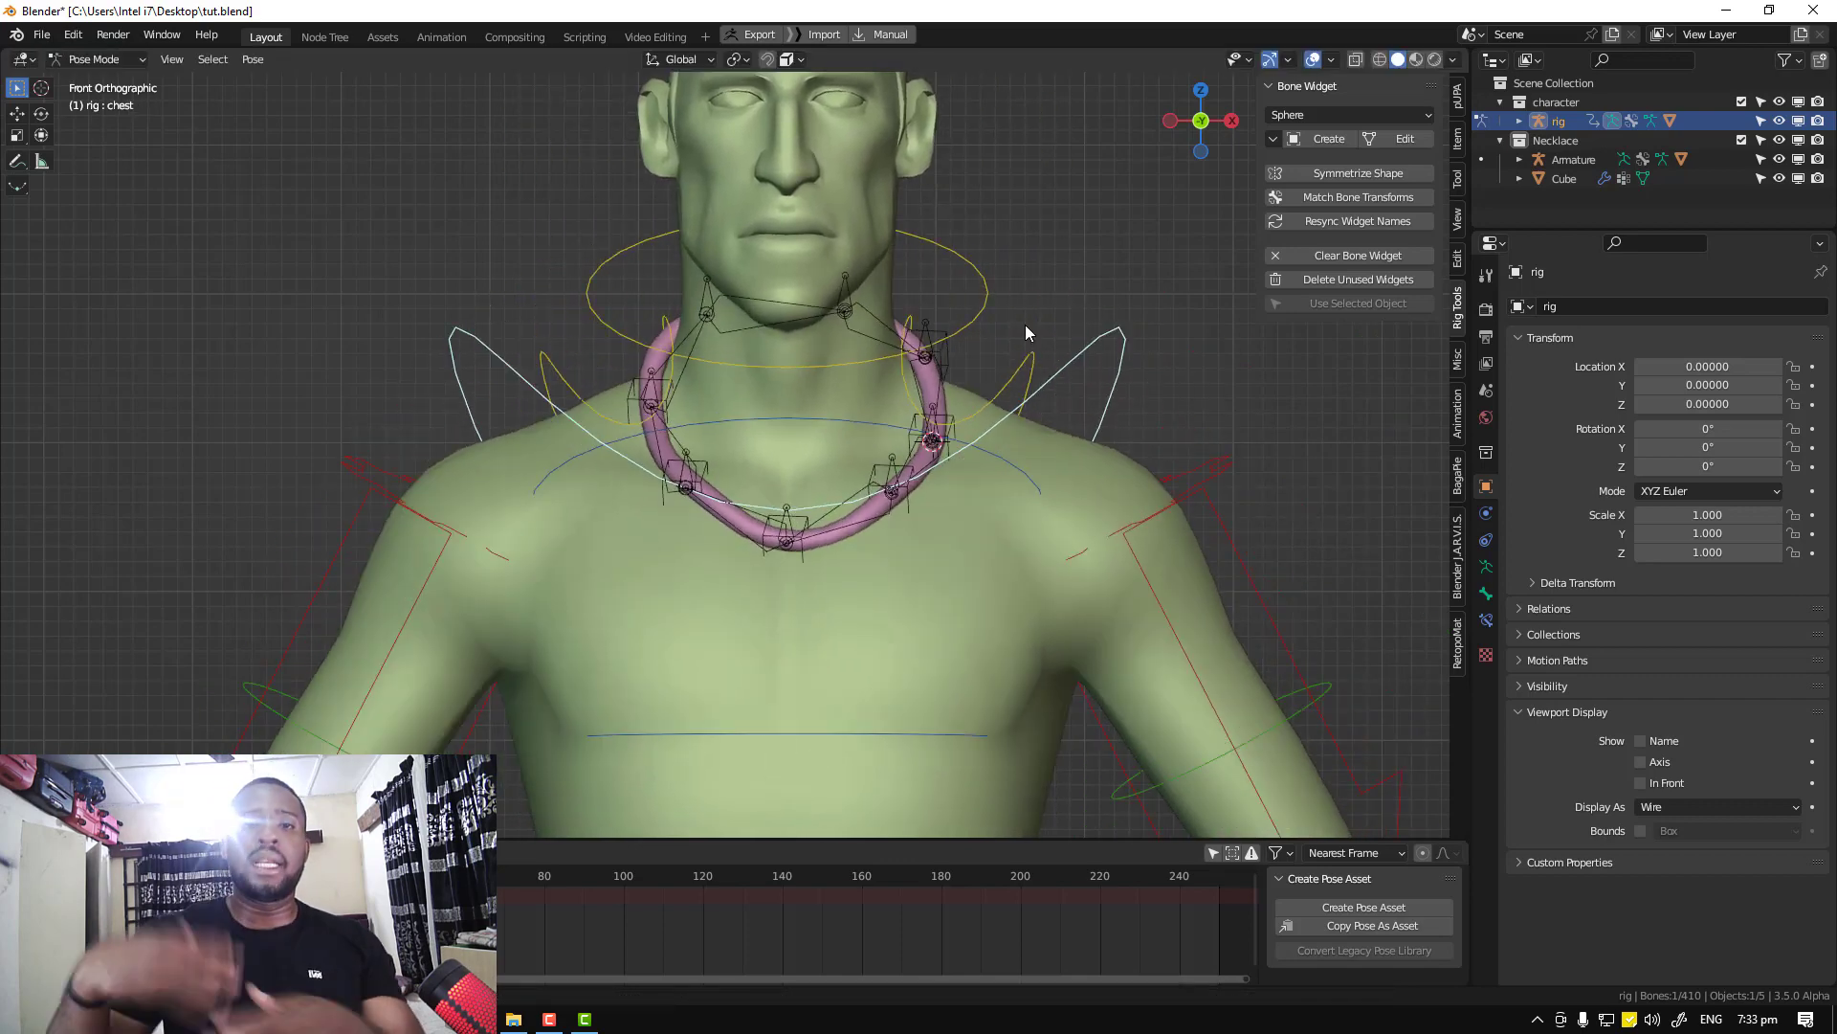
Select the necklace armature in Object Mode and exclude the character collection from the view layer
middle_click_drag(952, 325, 901, 381)
key("ctrl+Tab")
left_click(939, 322)
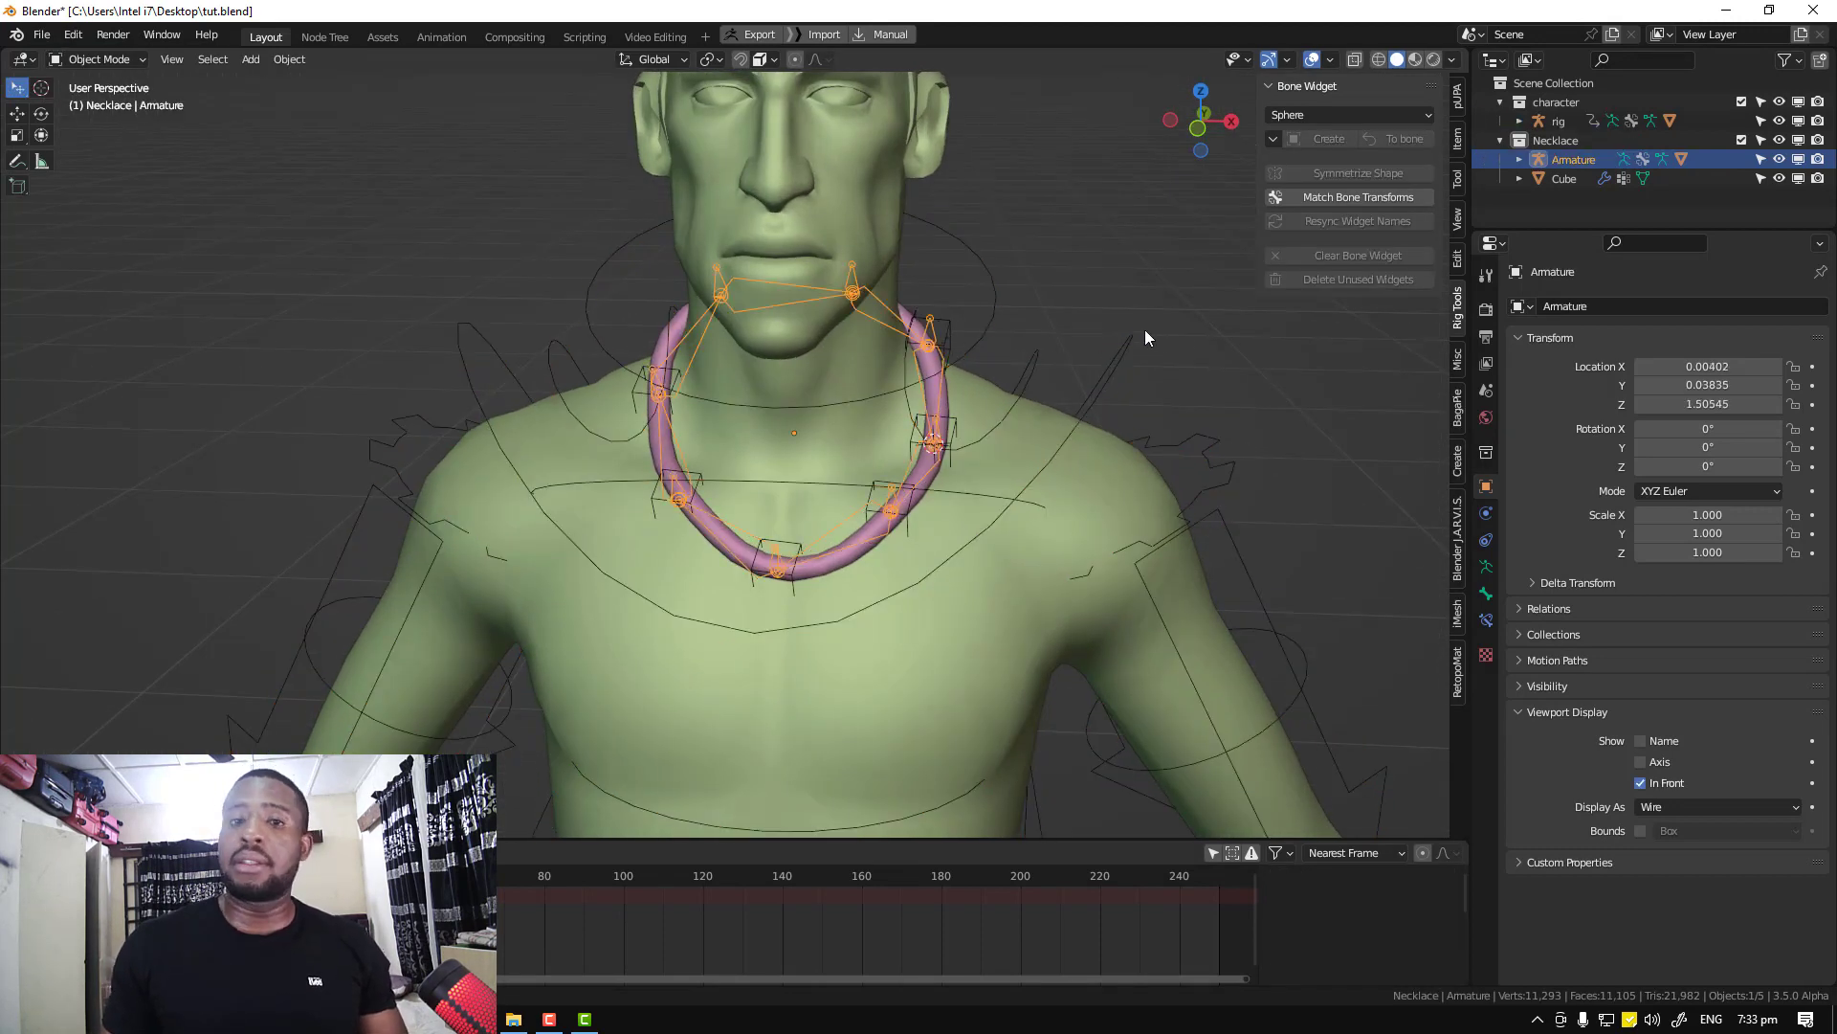
middle_click_drag(1144, 330, 1116, 321)
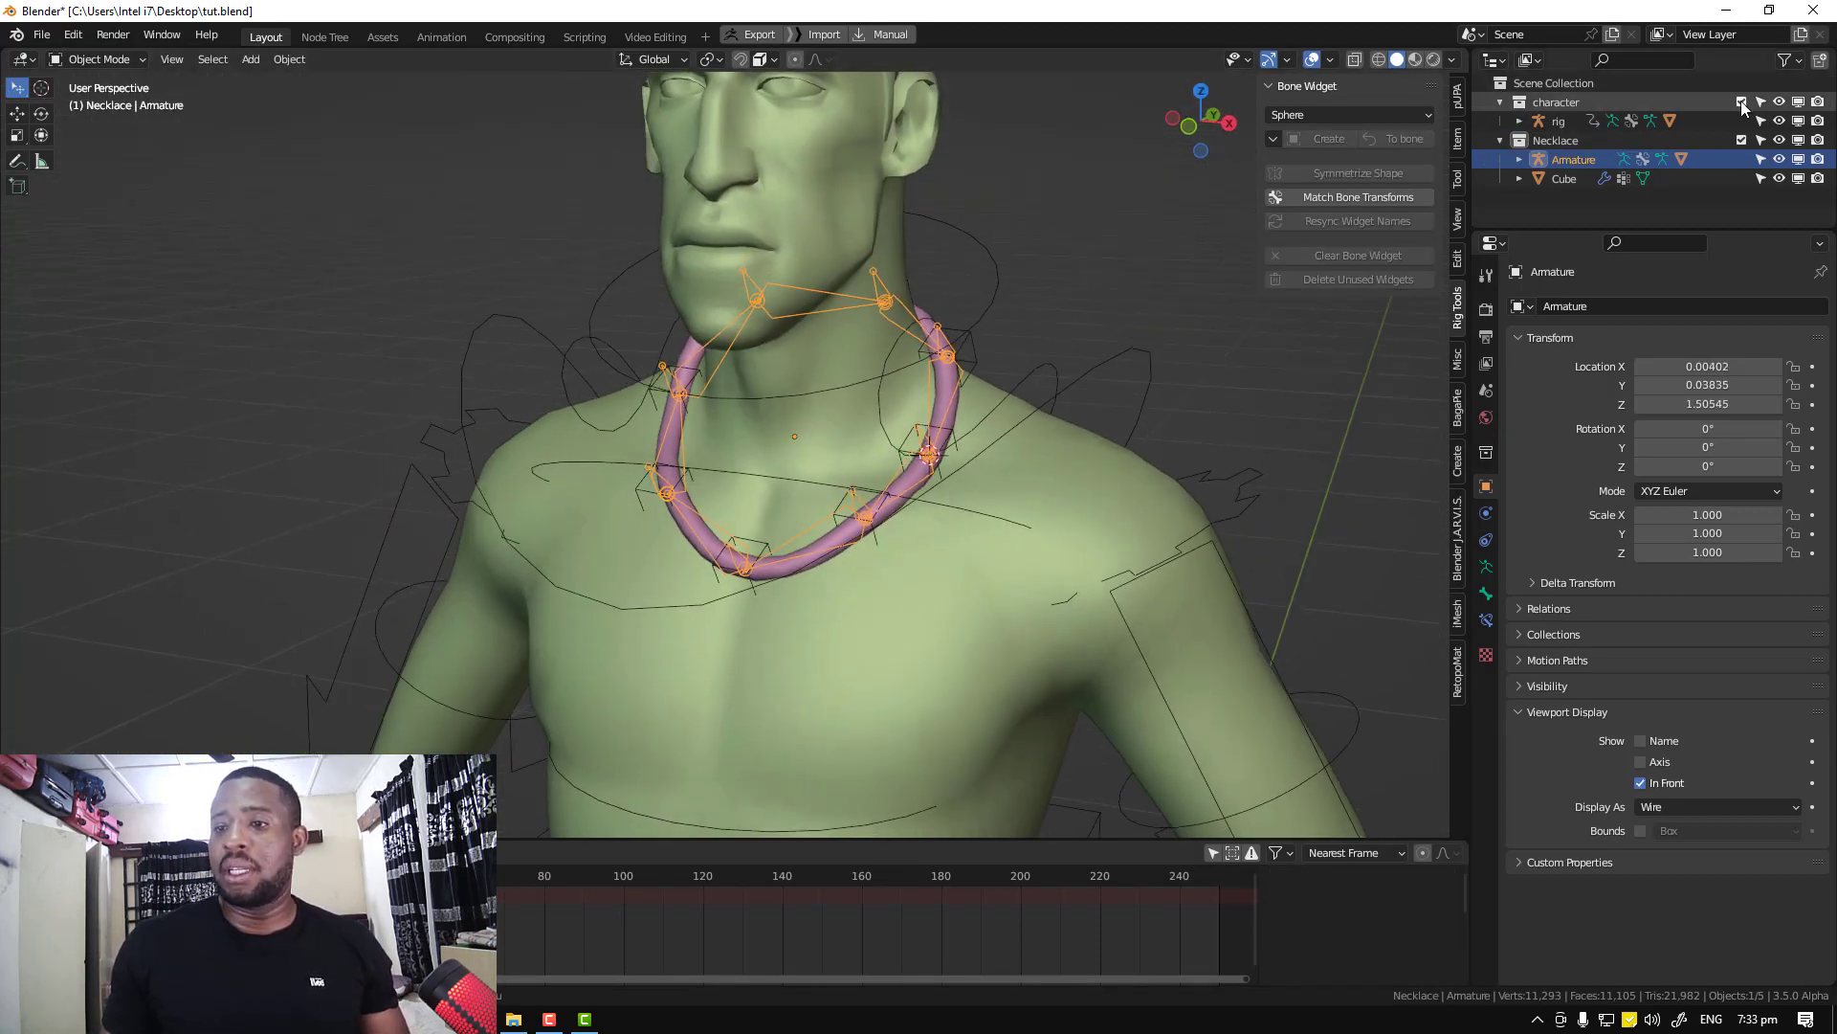
left_click(1742, 100)
middle_click_drag(820, 492, 903, 471)
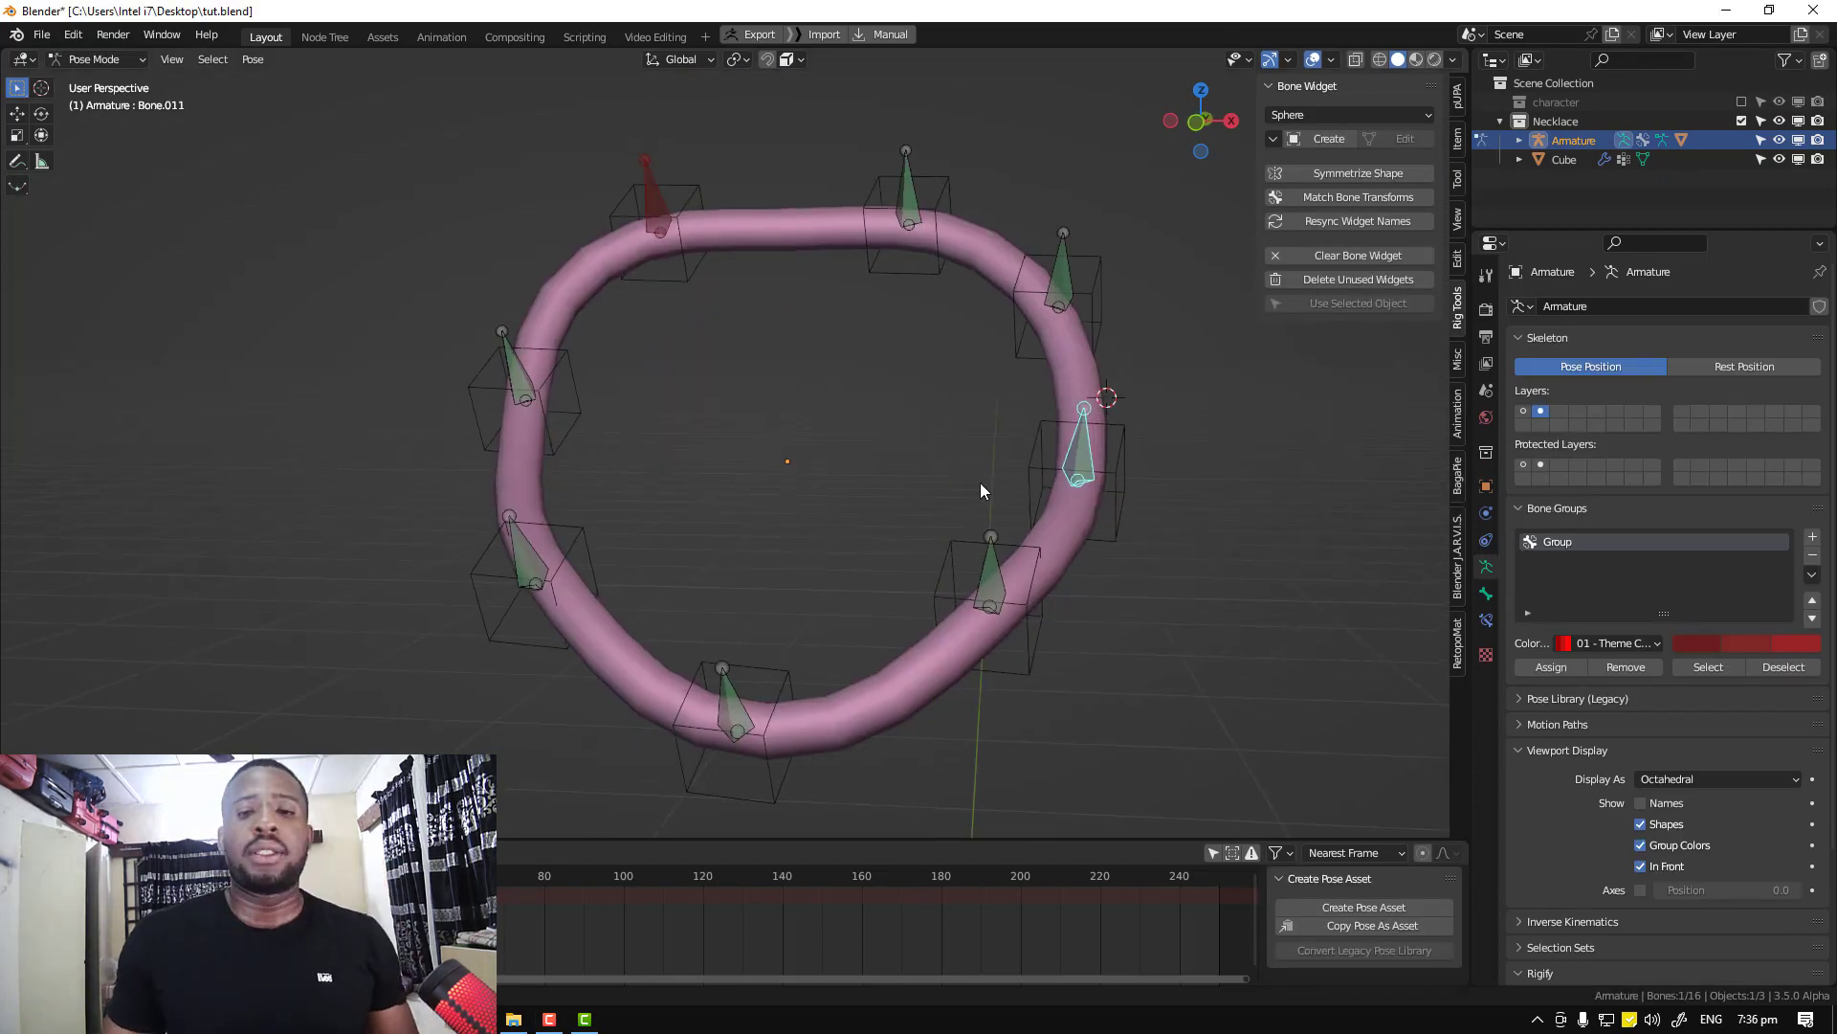
Duplicate all visible necklace bones in place in Edit Mode and move the copies to the third bone layer
middle_click_drag(980, 483, 1151, 427)
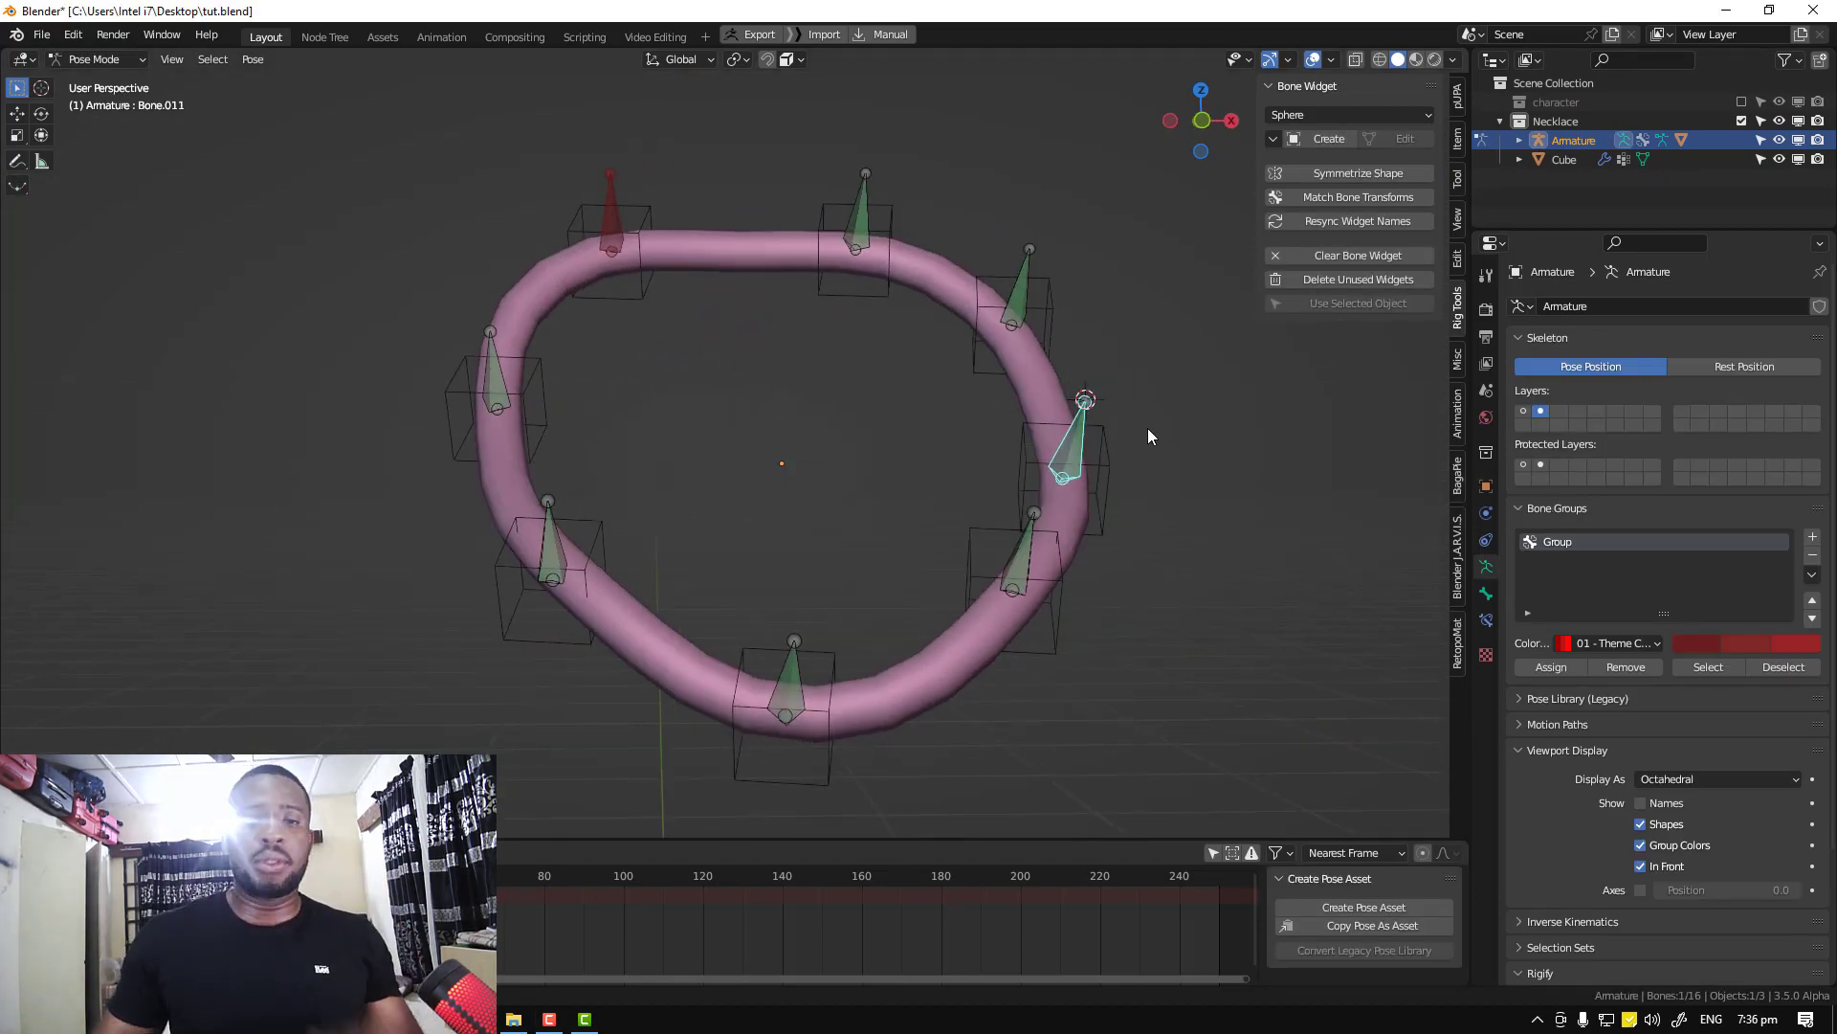
key("Tab")
key("a")
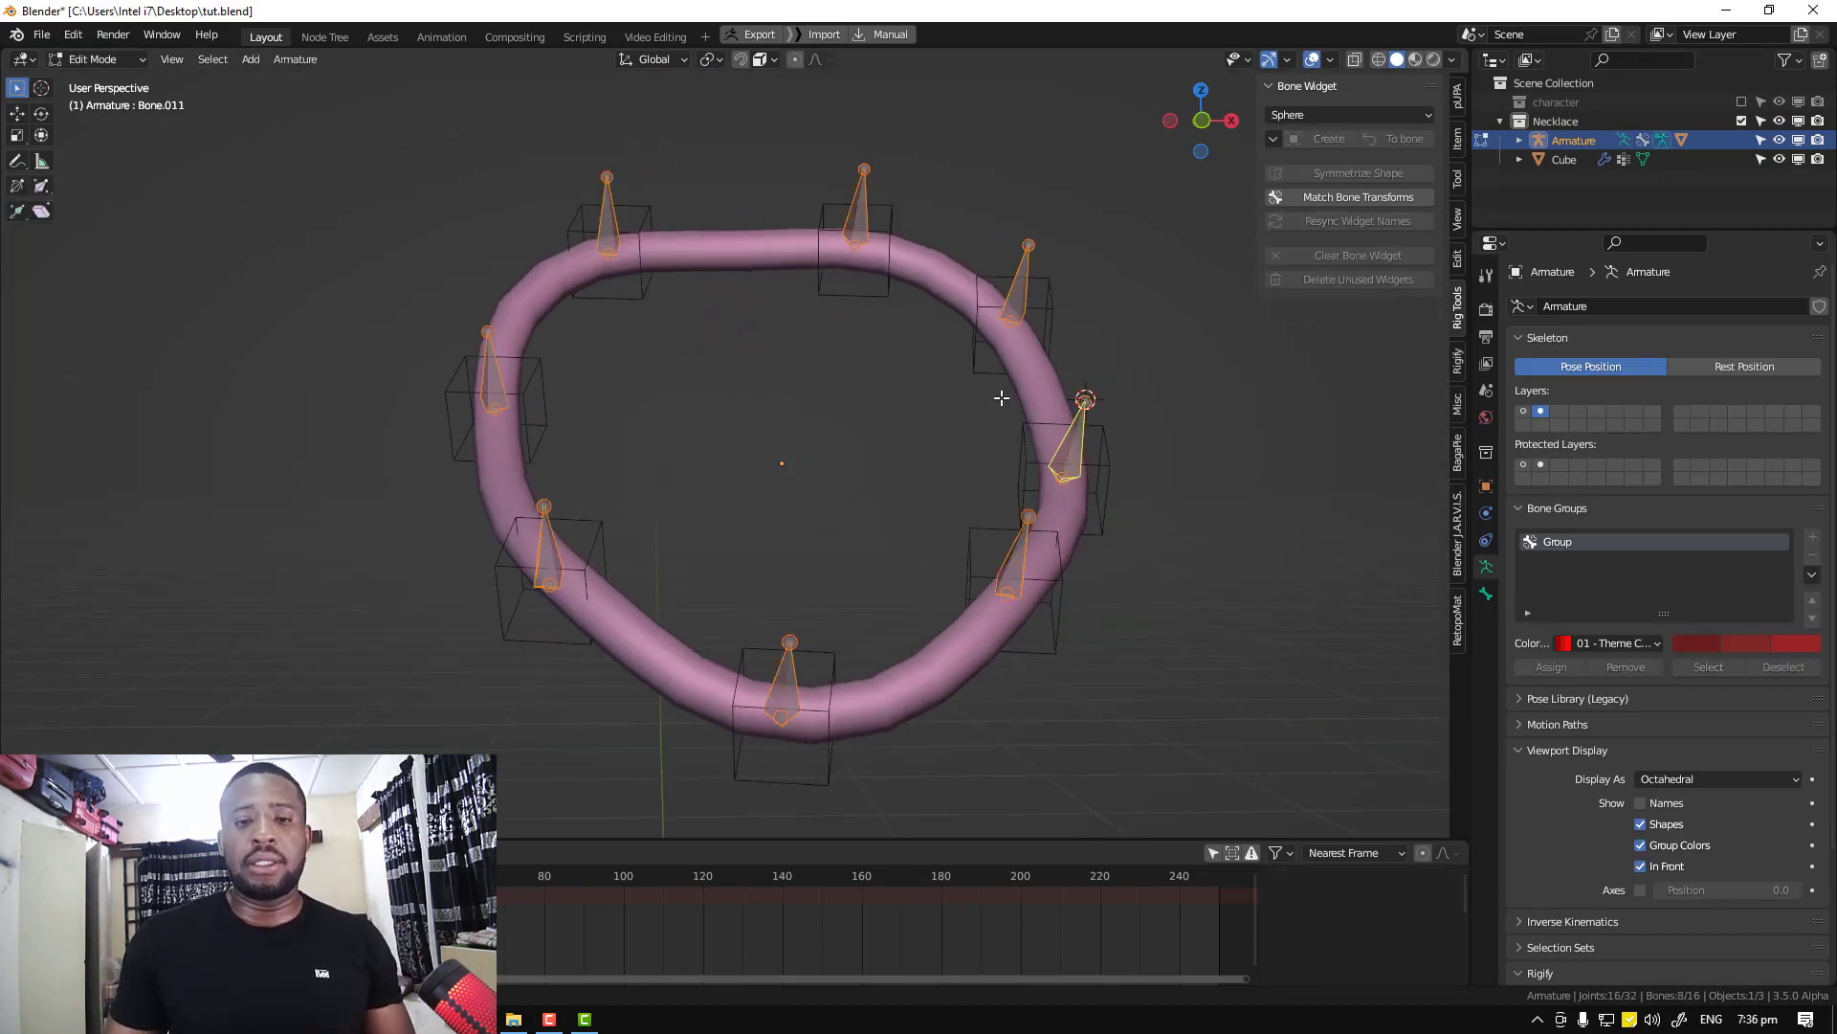
middle_click_drag(1001, 398, 905, 391)
key("shift+d")
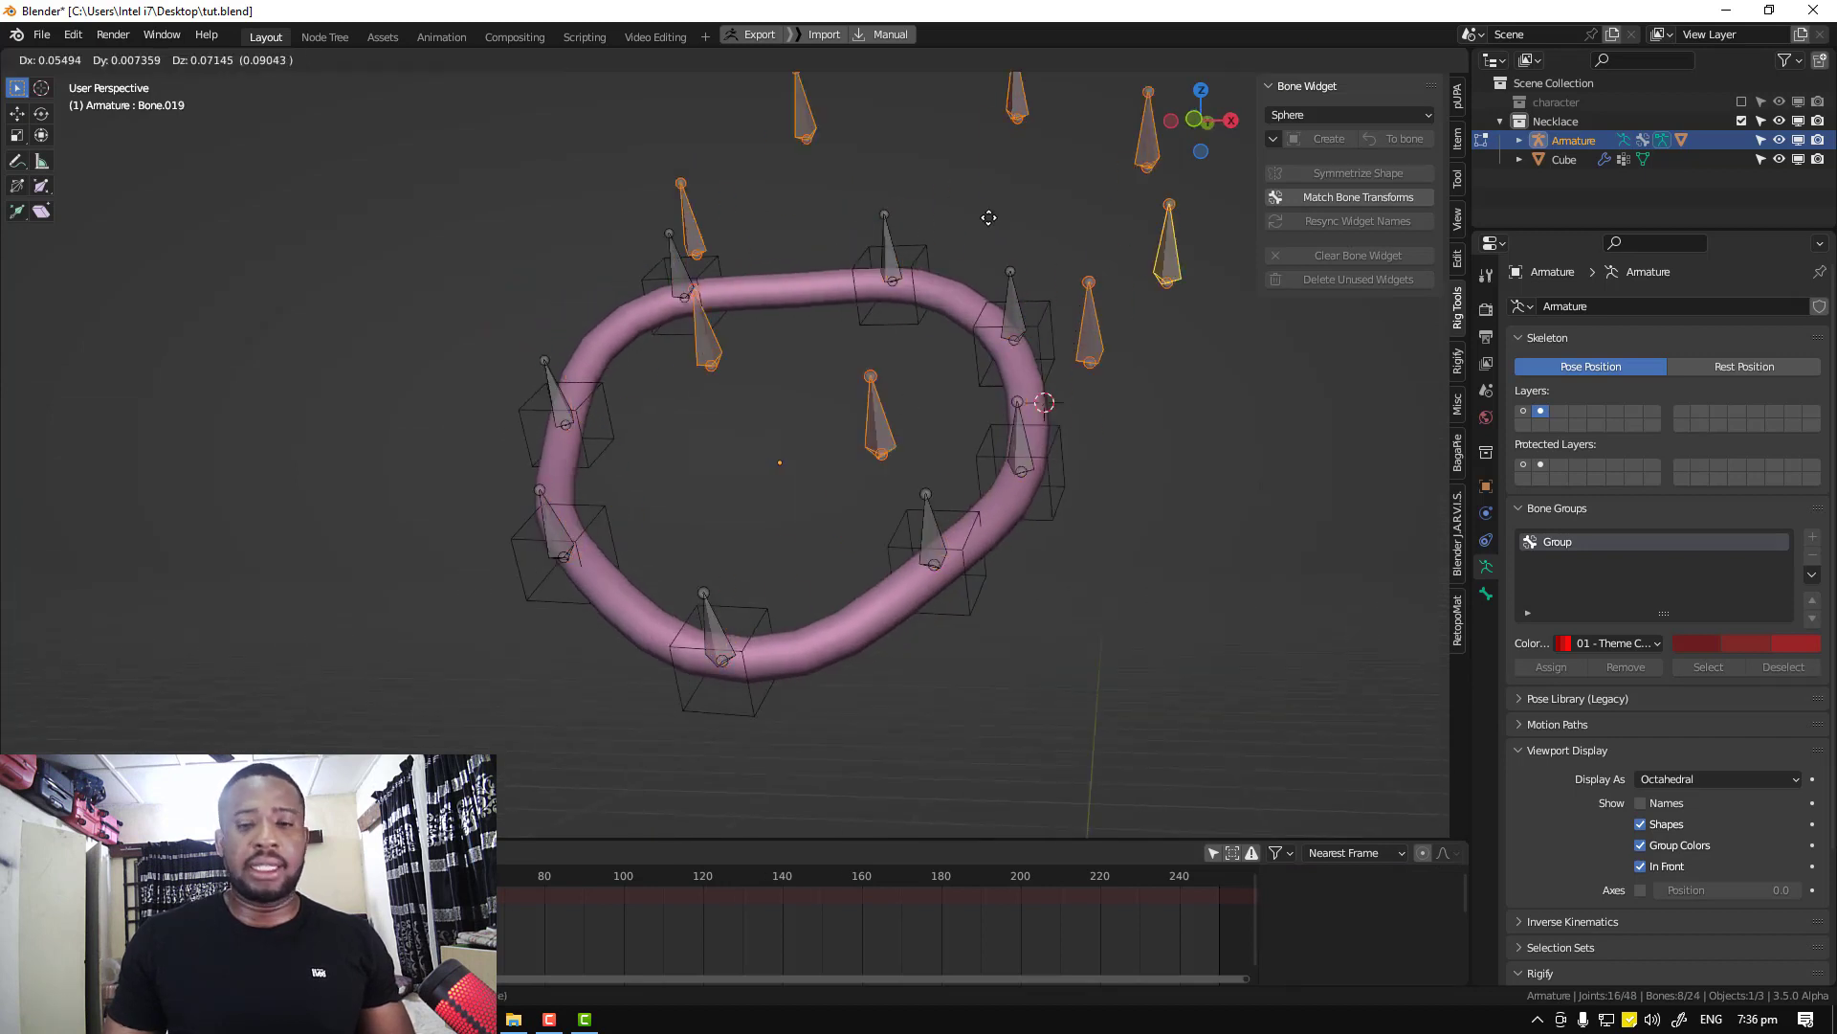
key("Escape")
key("m")
left_click(1140, 380)
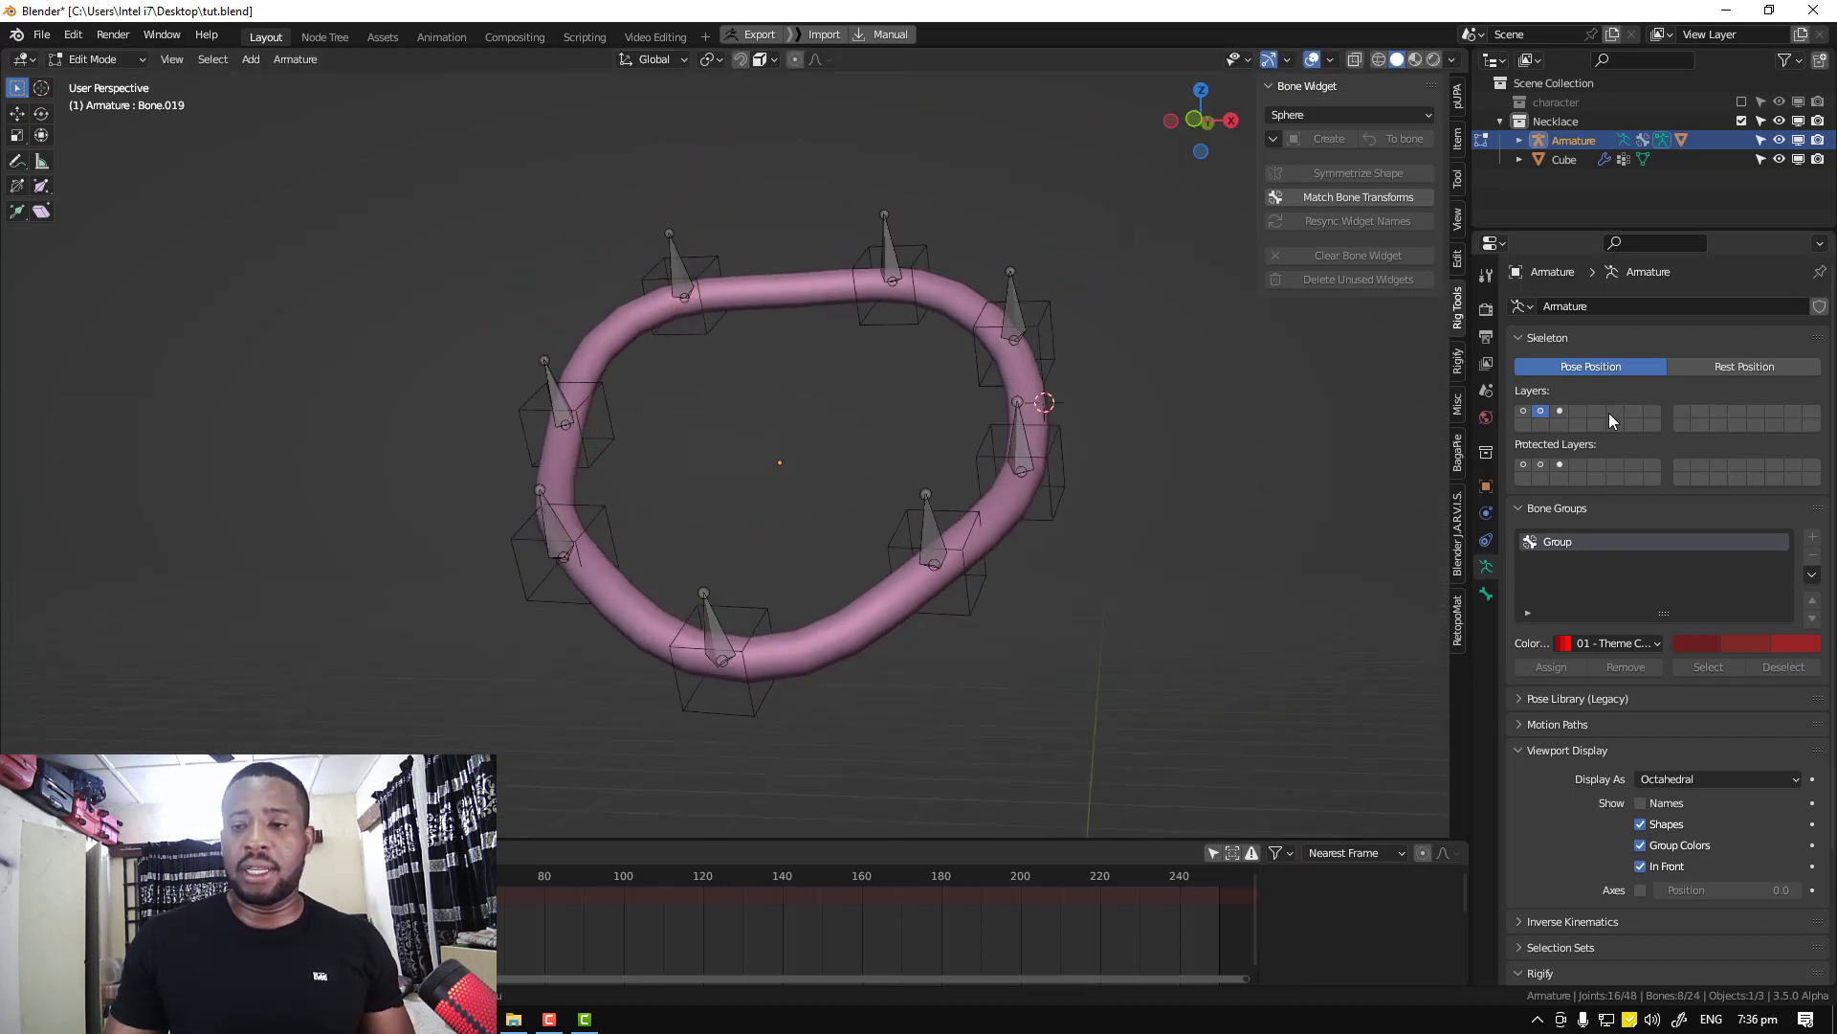
Display only the third bone layer and return the necklace armature to Pose Mode
left_click(1560, 411)
middle_click_drag(758, 456, 744, 333)
key("Tab")
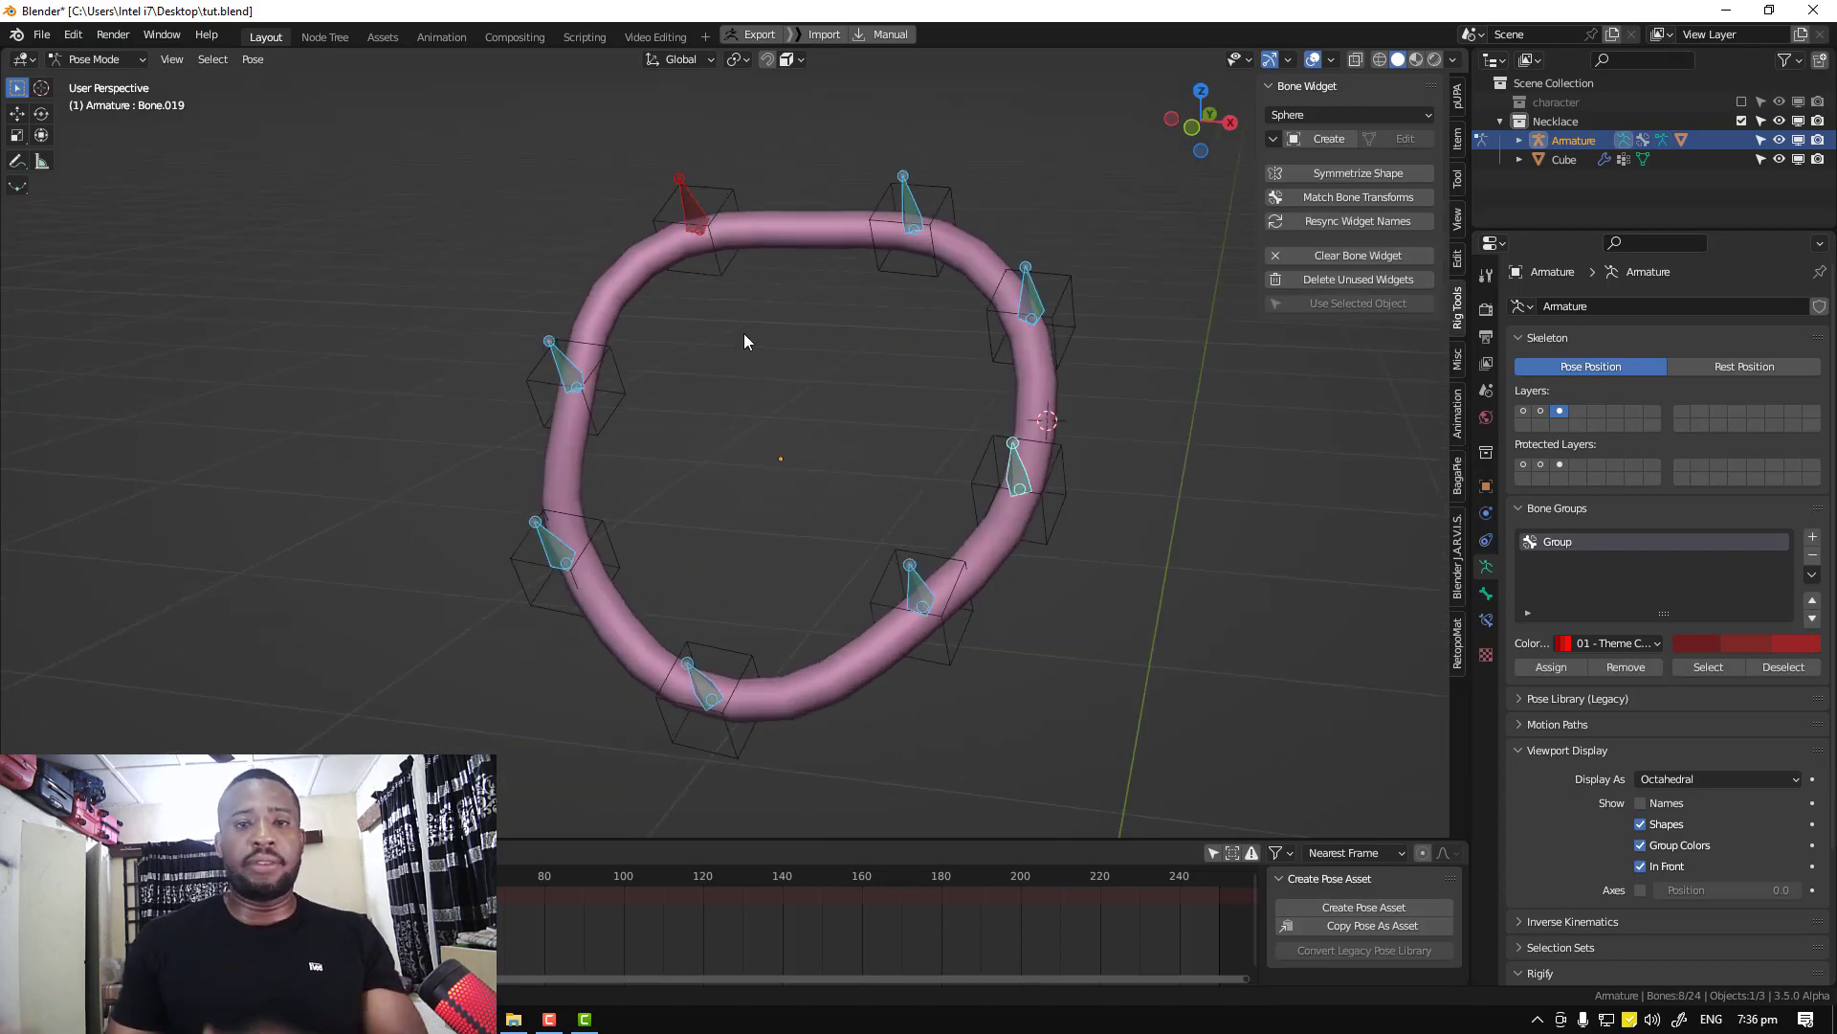
Compare the original bones on the second layer with the copies on the third, selecting the necklace's upper-right bone on each
left_click(1539, 412)
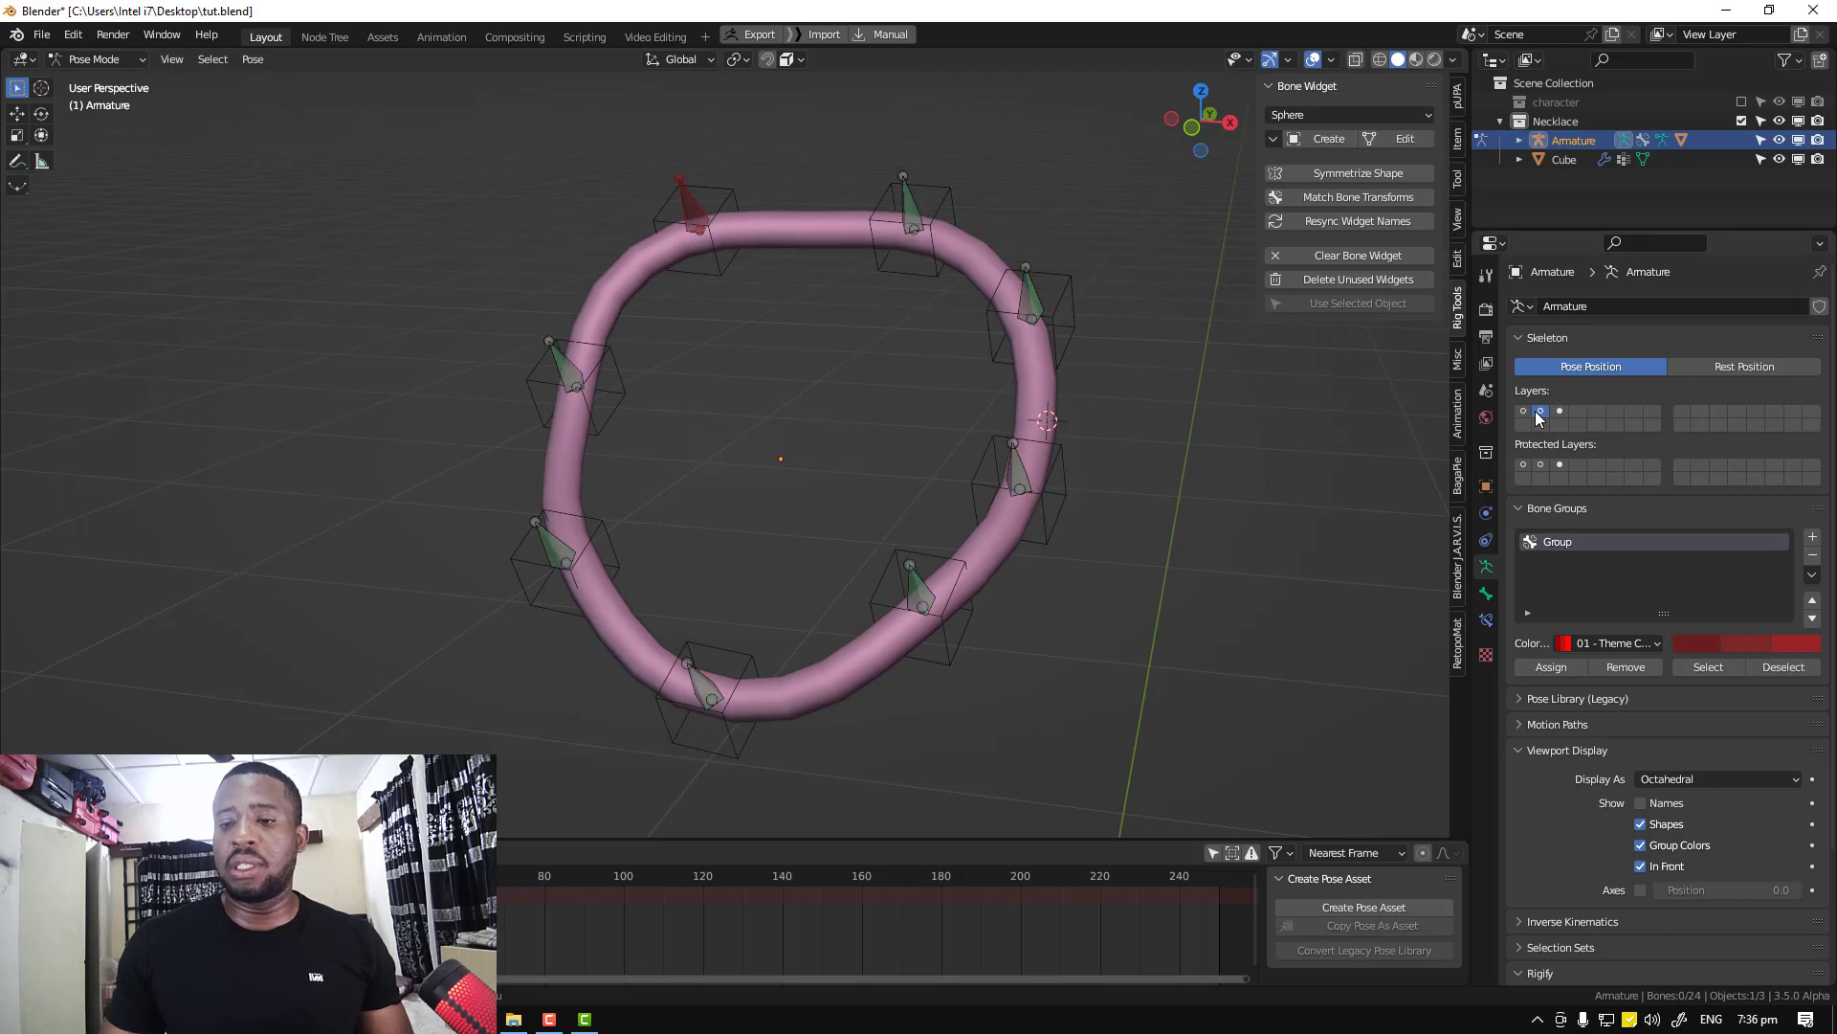
left_click(1028, 287)
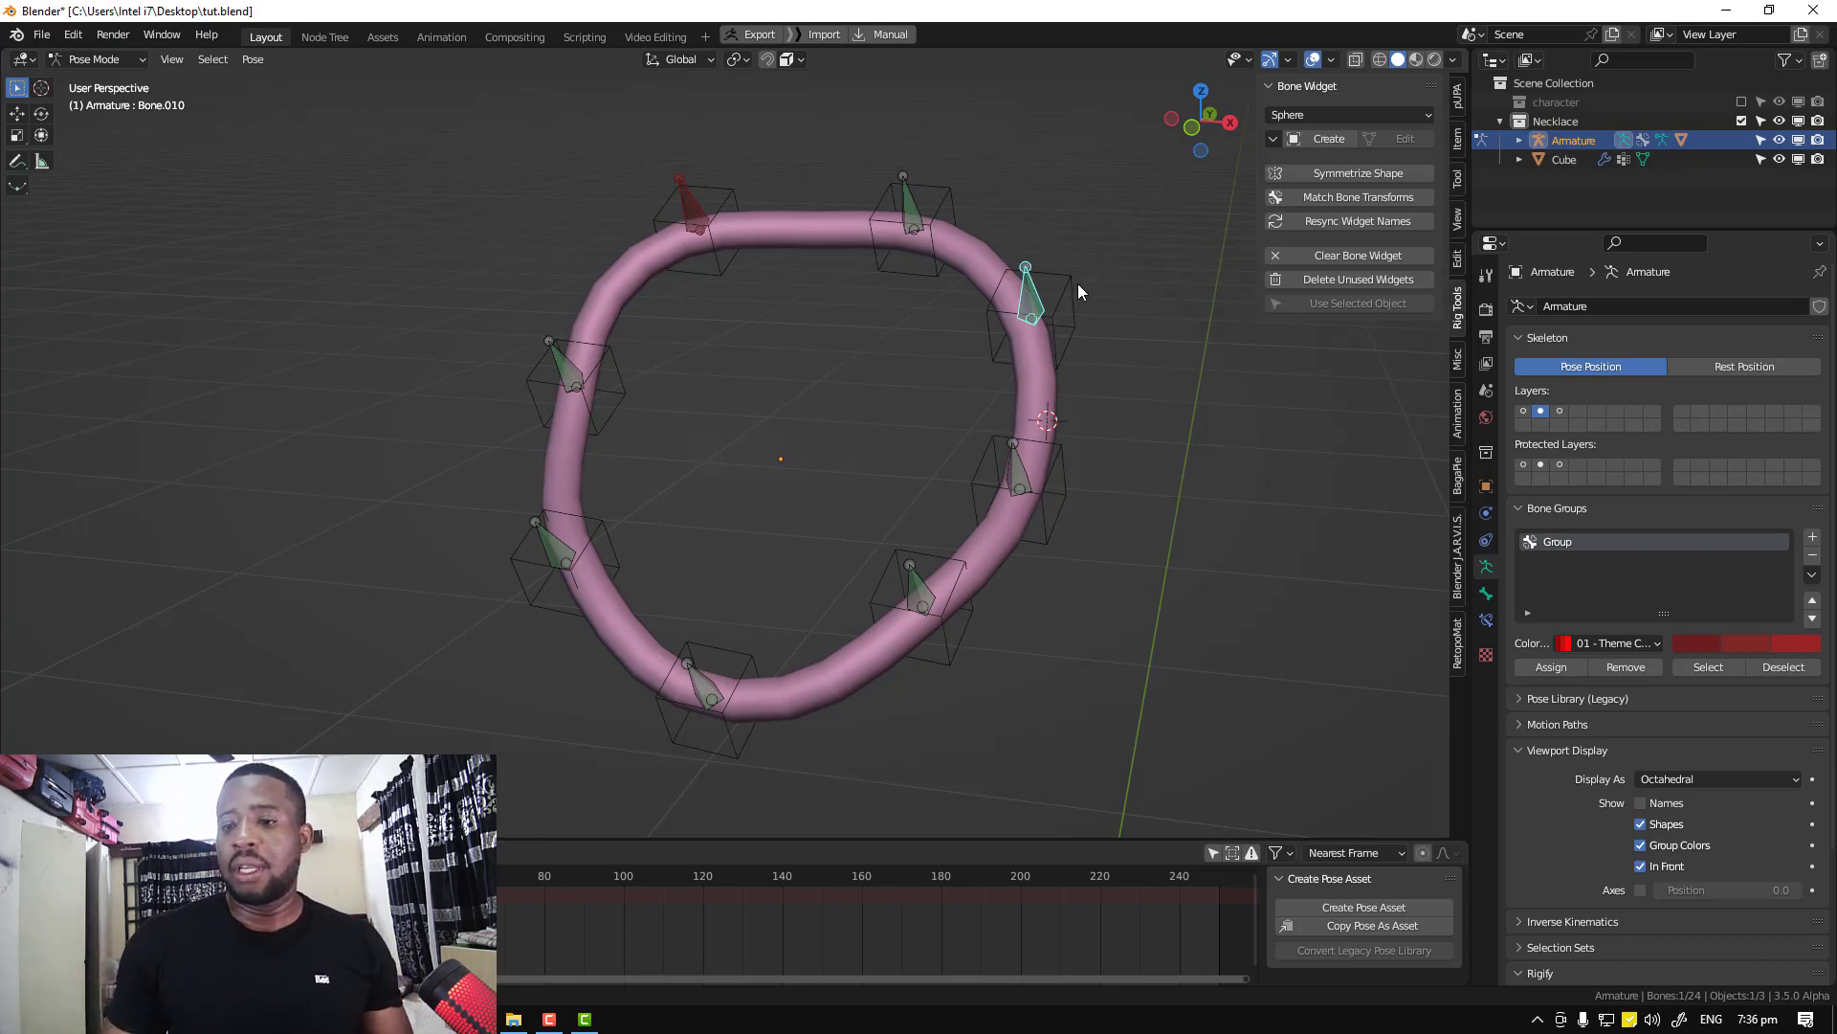
middle_click_drag(1079, 284, 1229, 339)
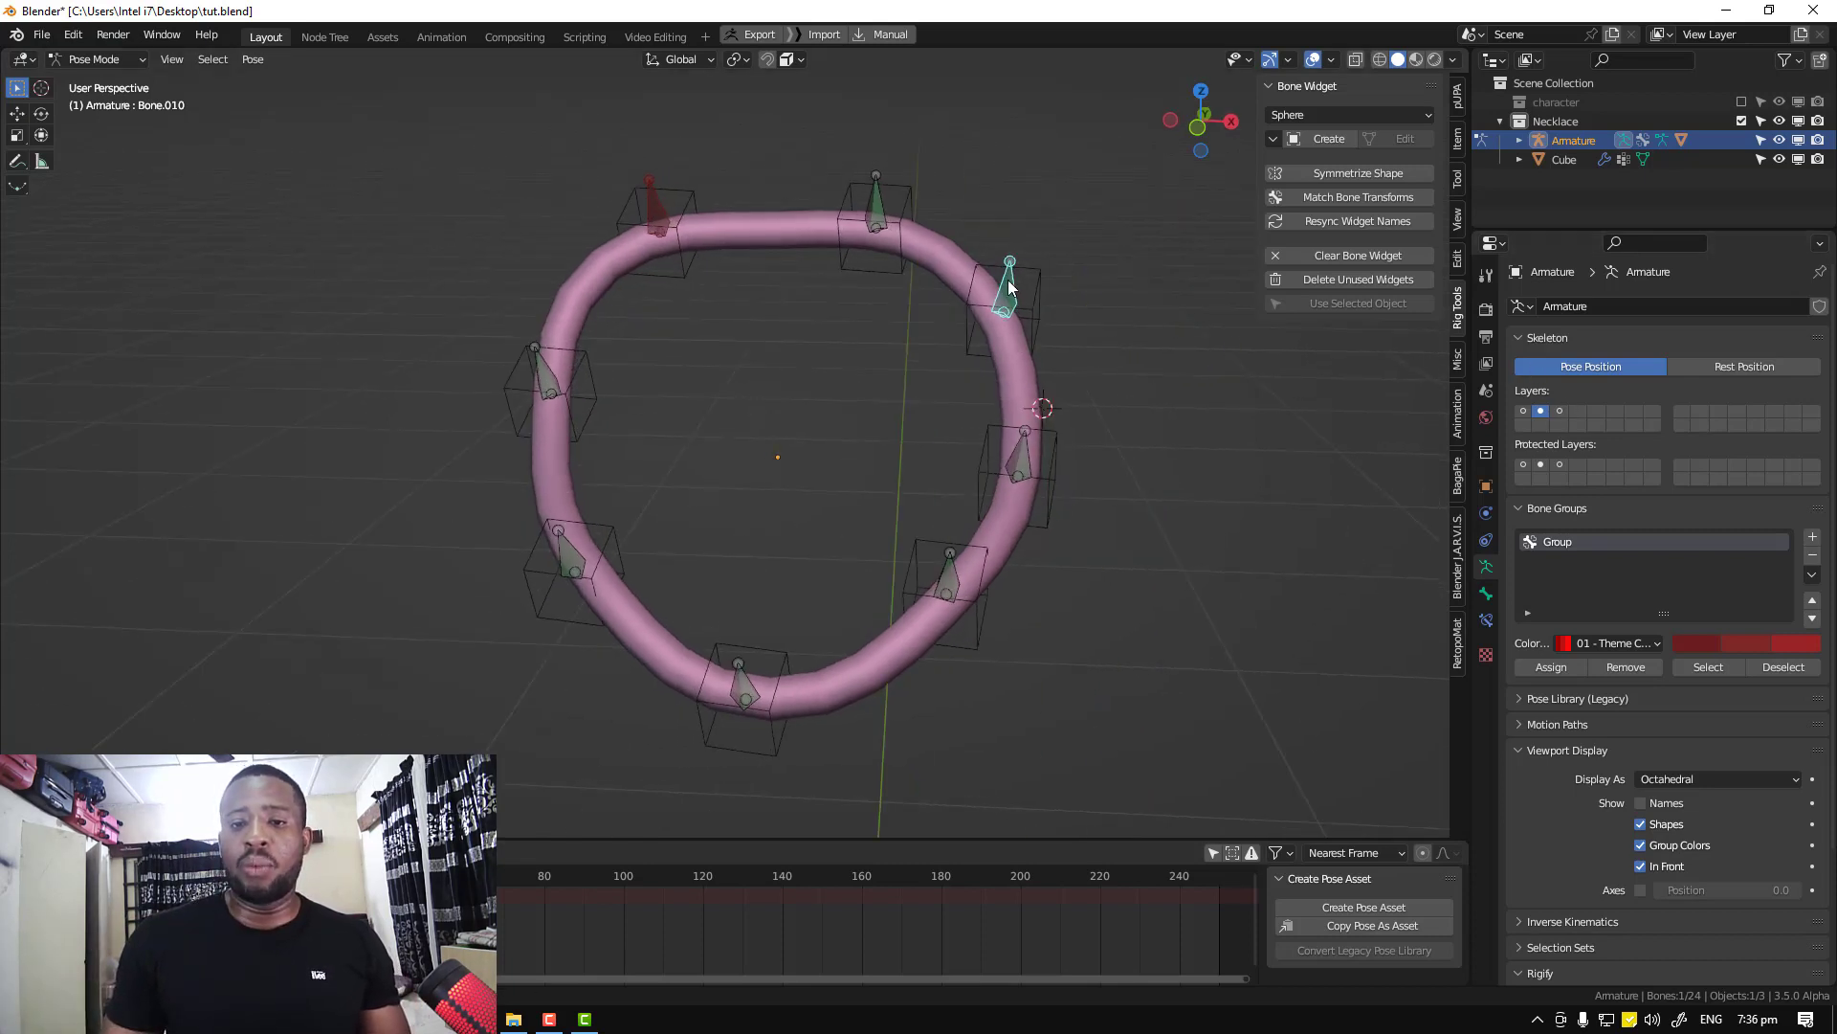
left_click(1558, 412)
left_click(1000, 295)
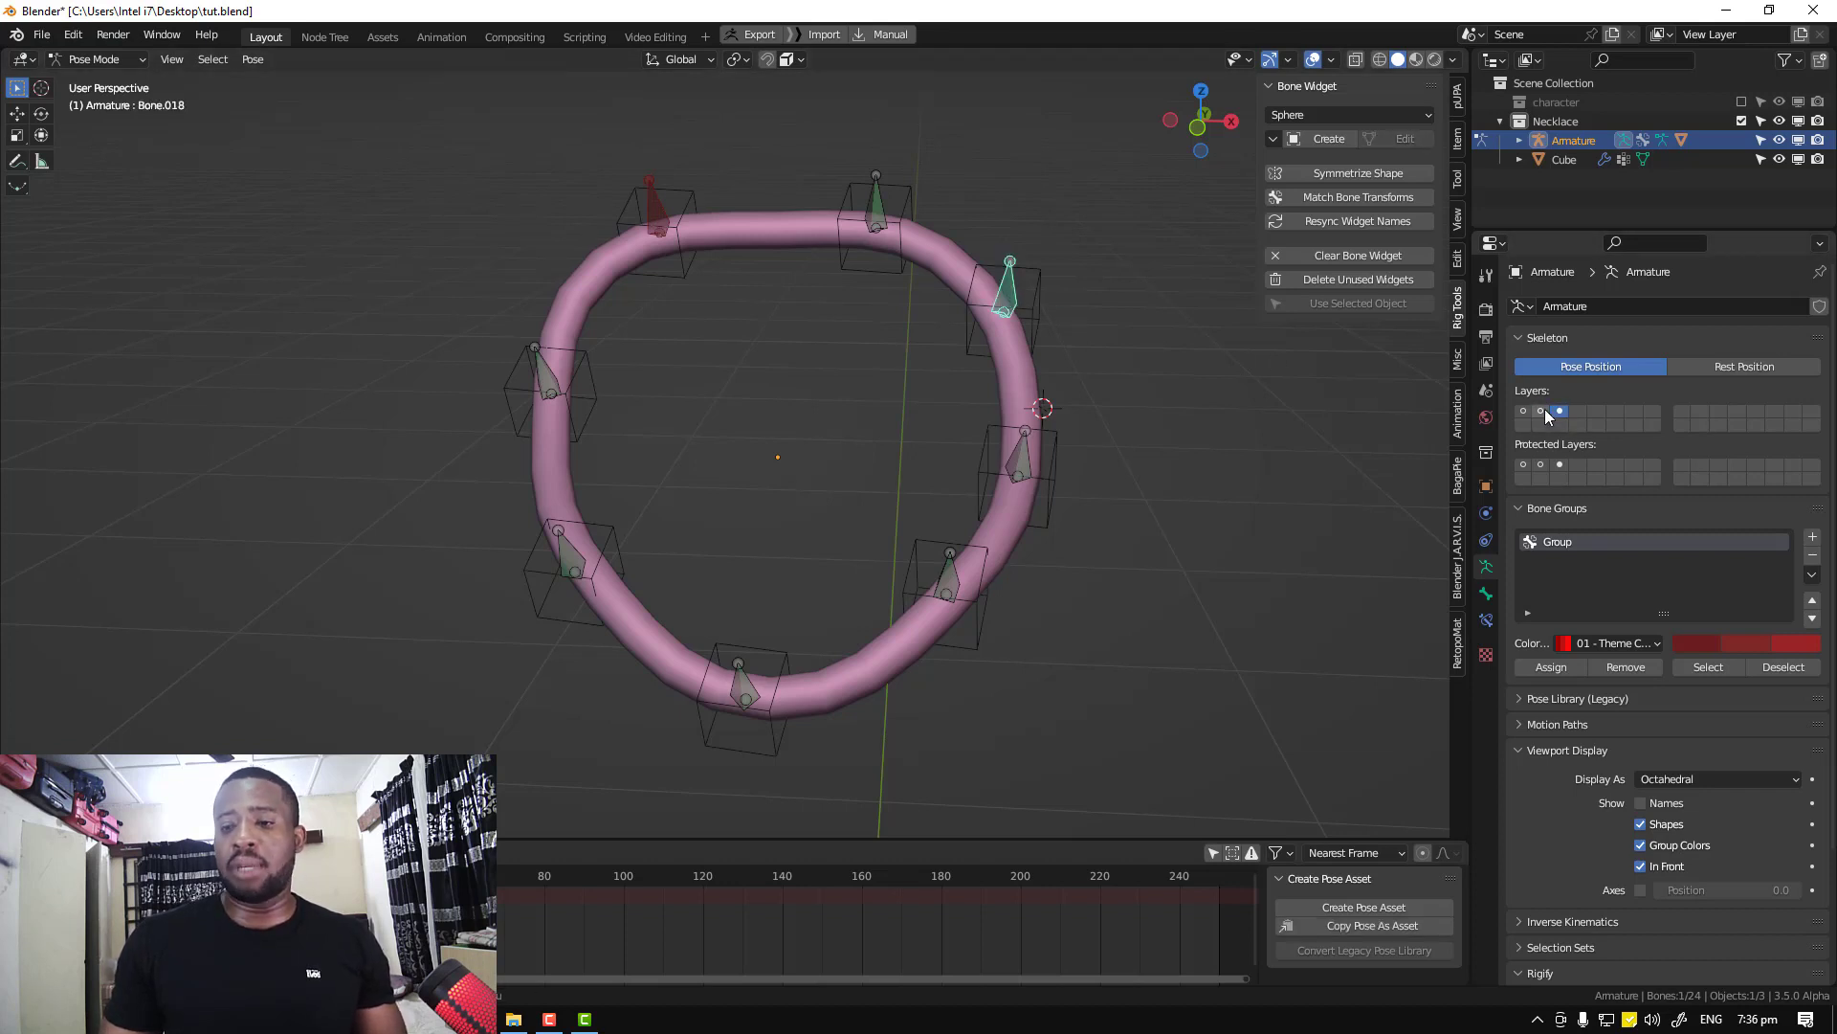
left_click(1541, 412)
left_click(1029, 300)
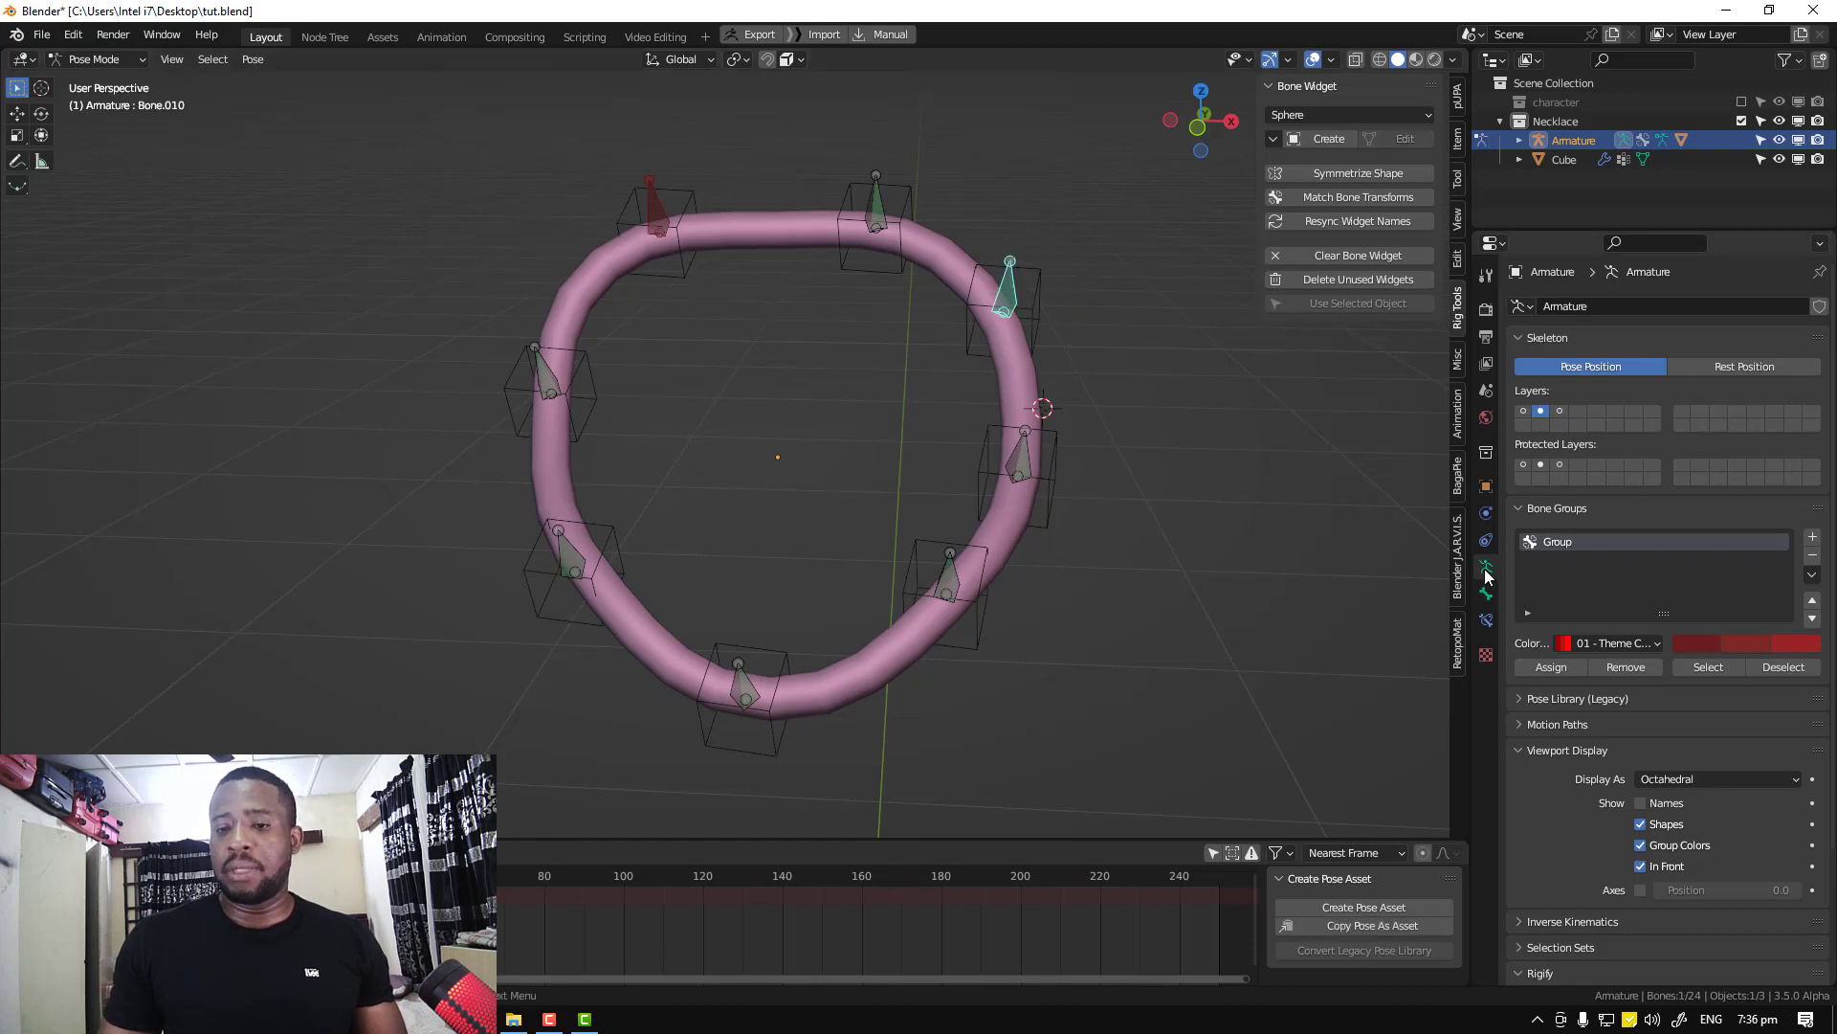
Disable the Copy Location constraint on second-layer Bone.011 and try moving the bone, cancelling the move
left_click(1015, 460)
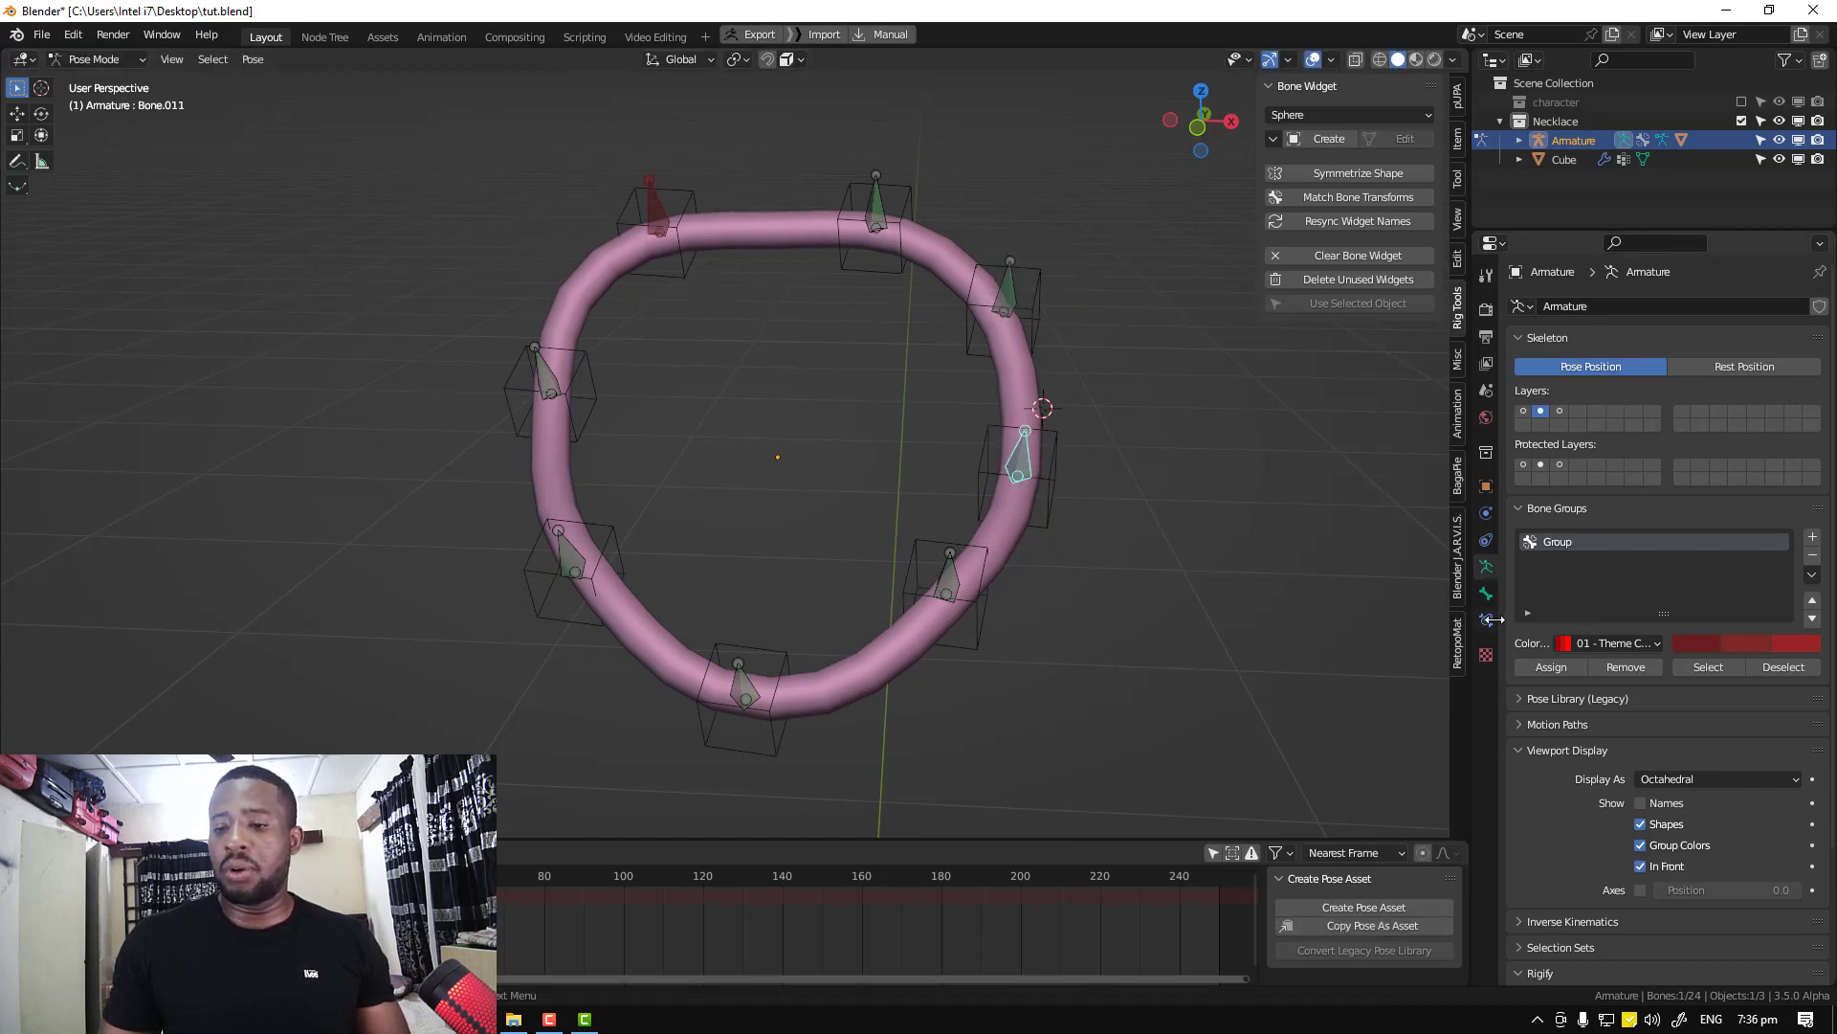
left_click(1486, 619)
left_click(1752, 339)
key("g")
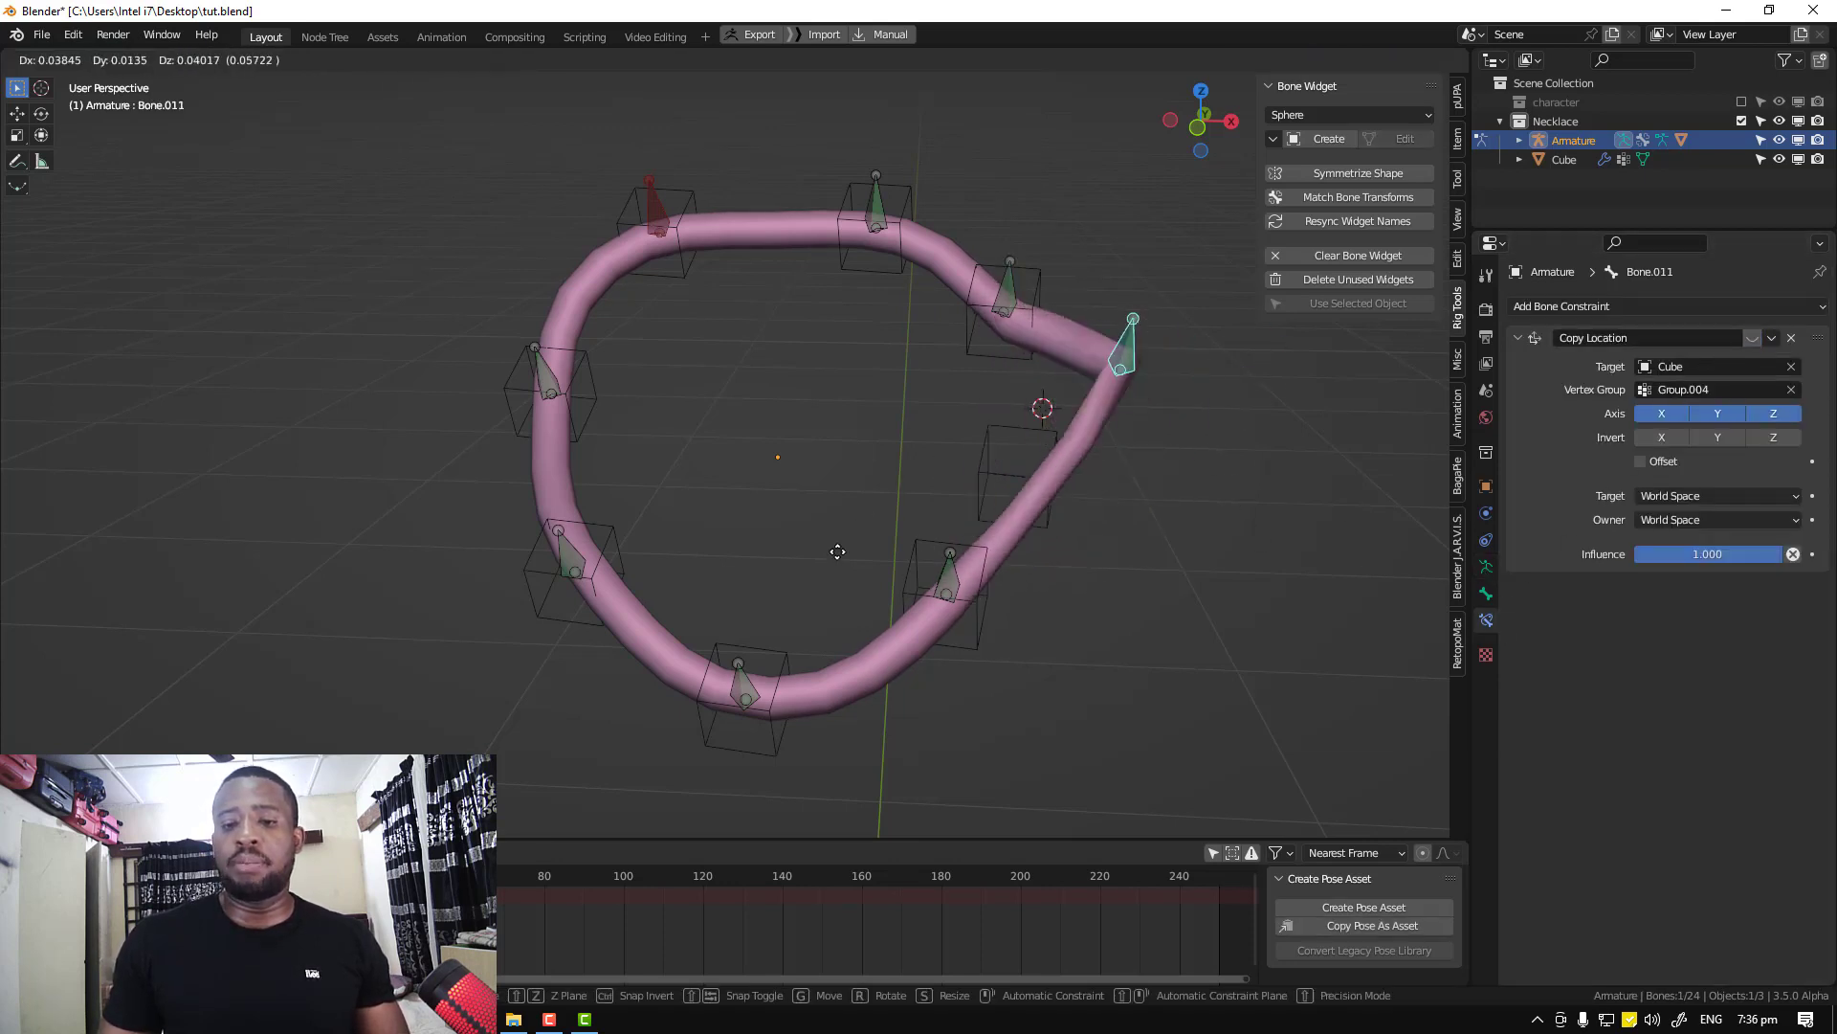
right_click(1114, 504)
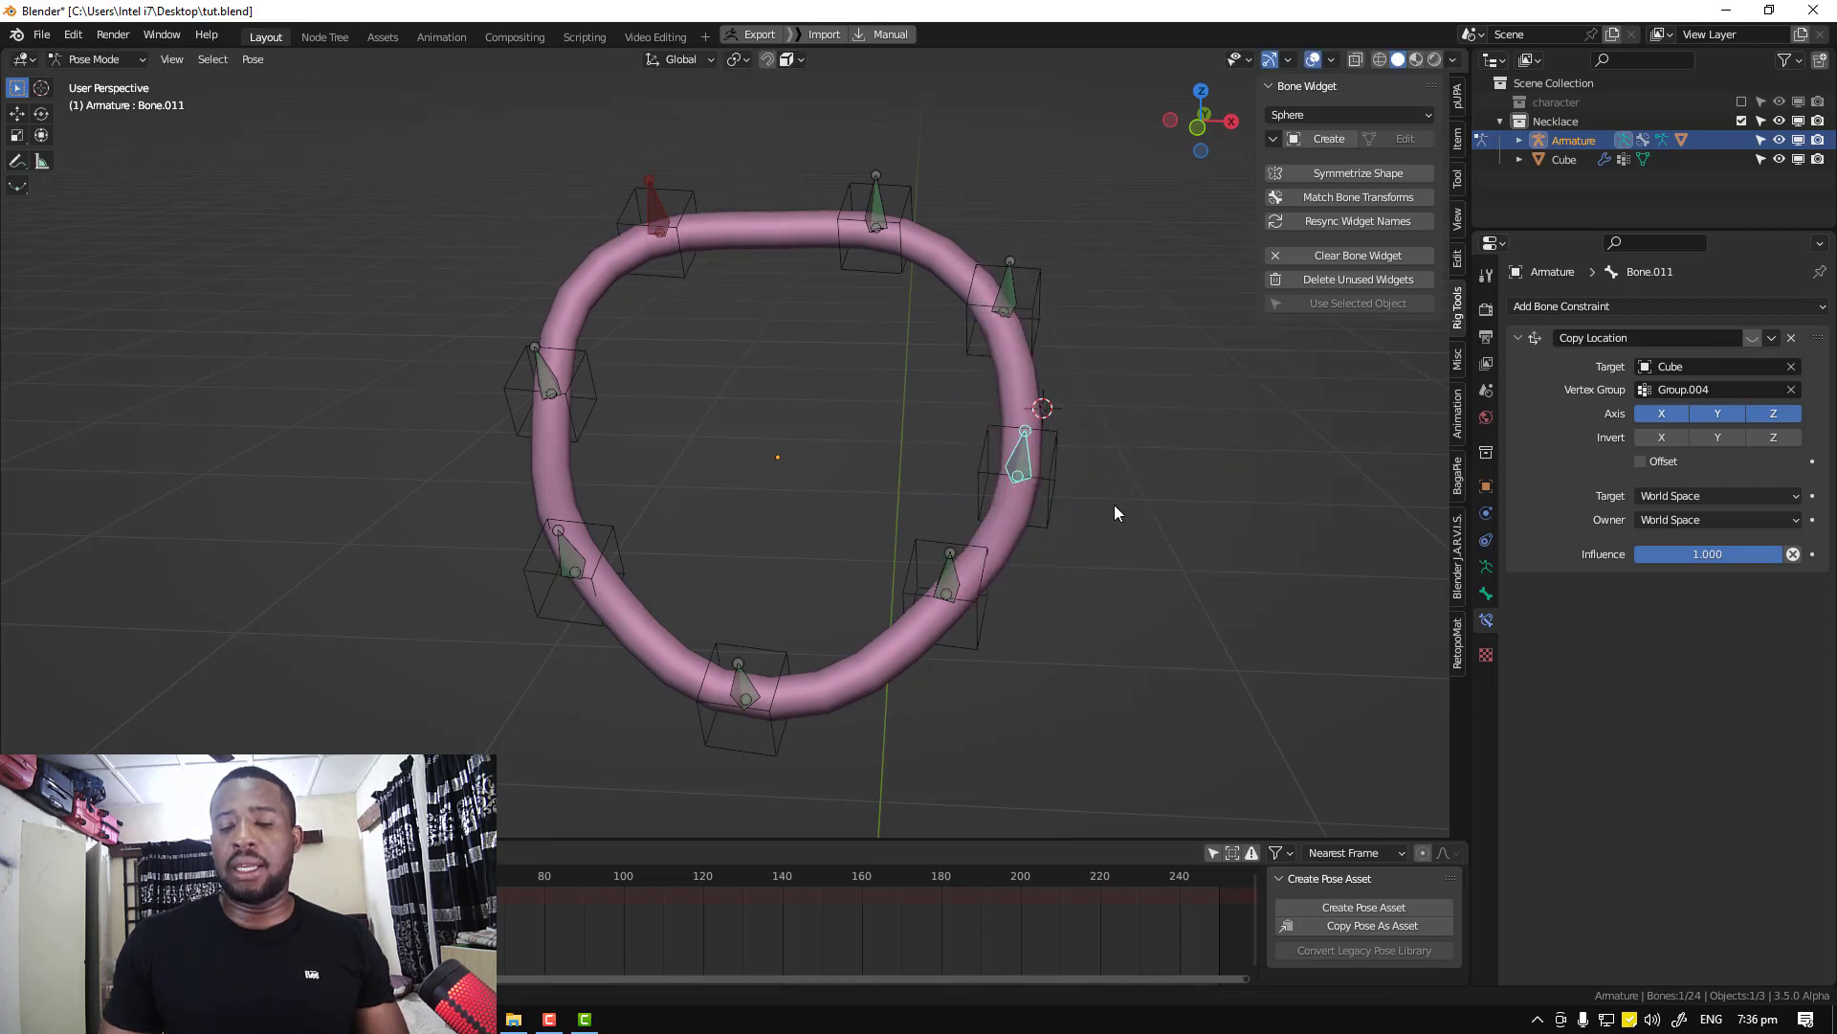
middle_click_drag(1114, 505, 958, 504)
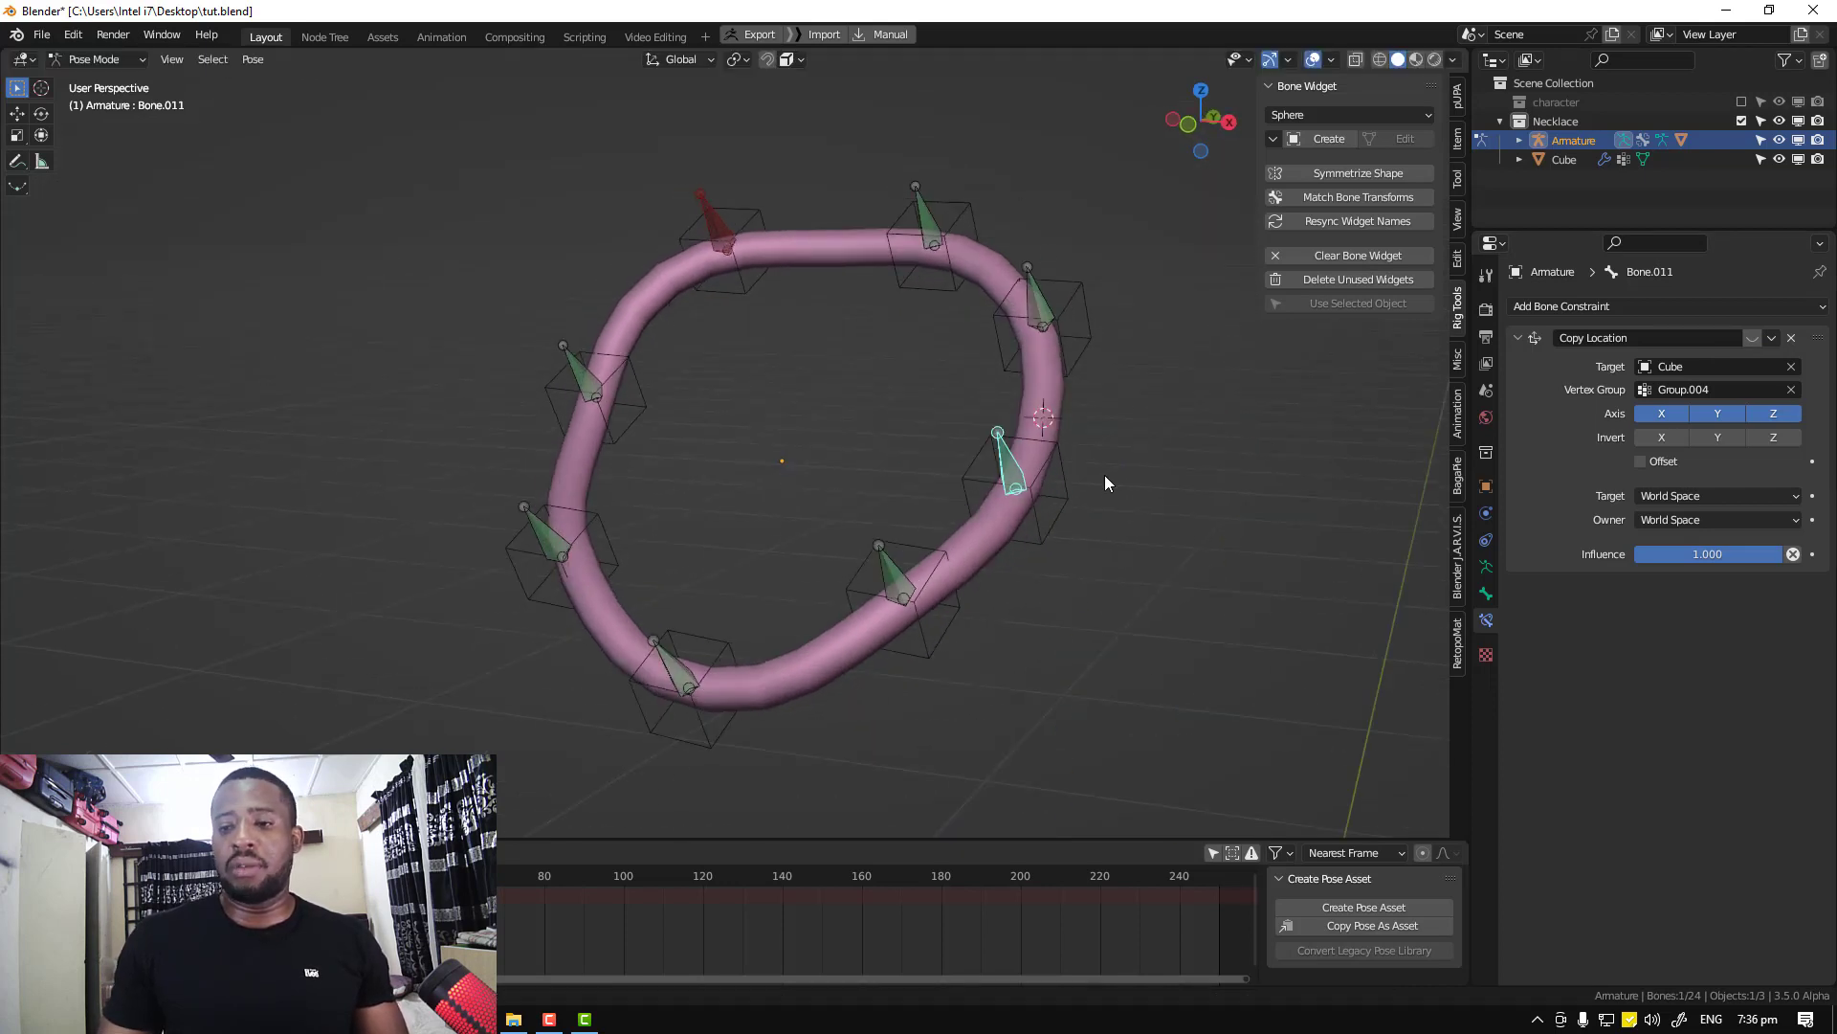
Try moving second-layer Bone.011 without its constraint, cancel the move, and re-enable its Copy Location constraint
middle_click_drag(1158, 521, 1208, 530)
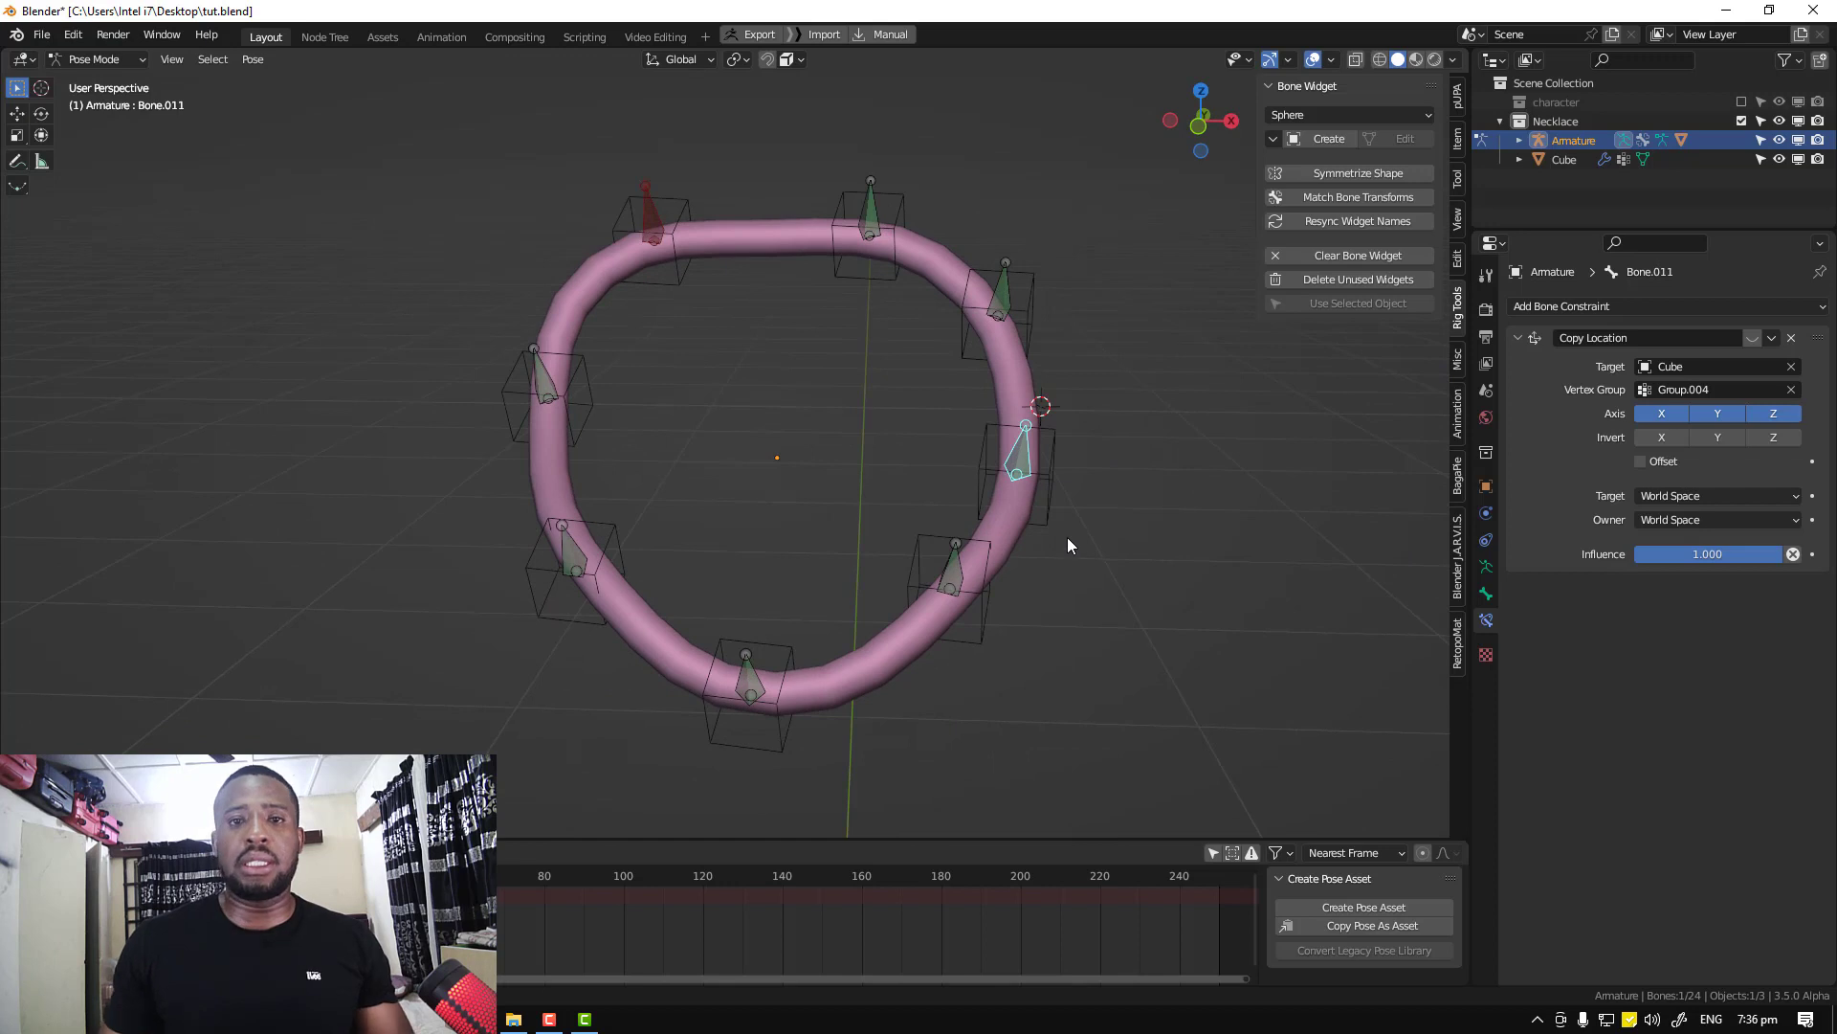
left_click(1486, 565)
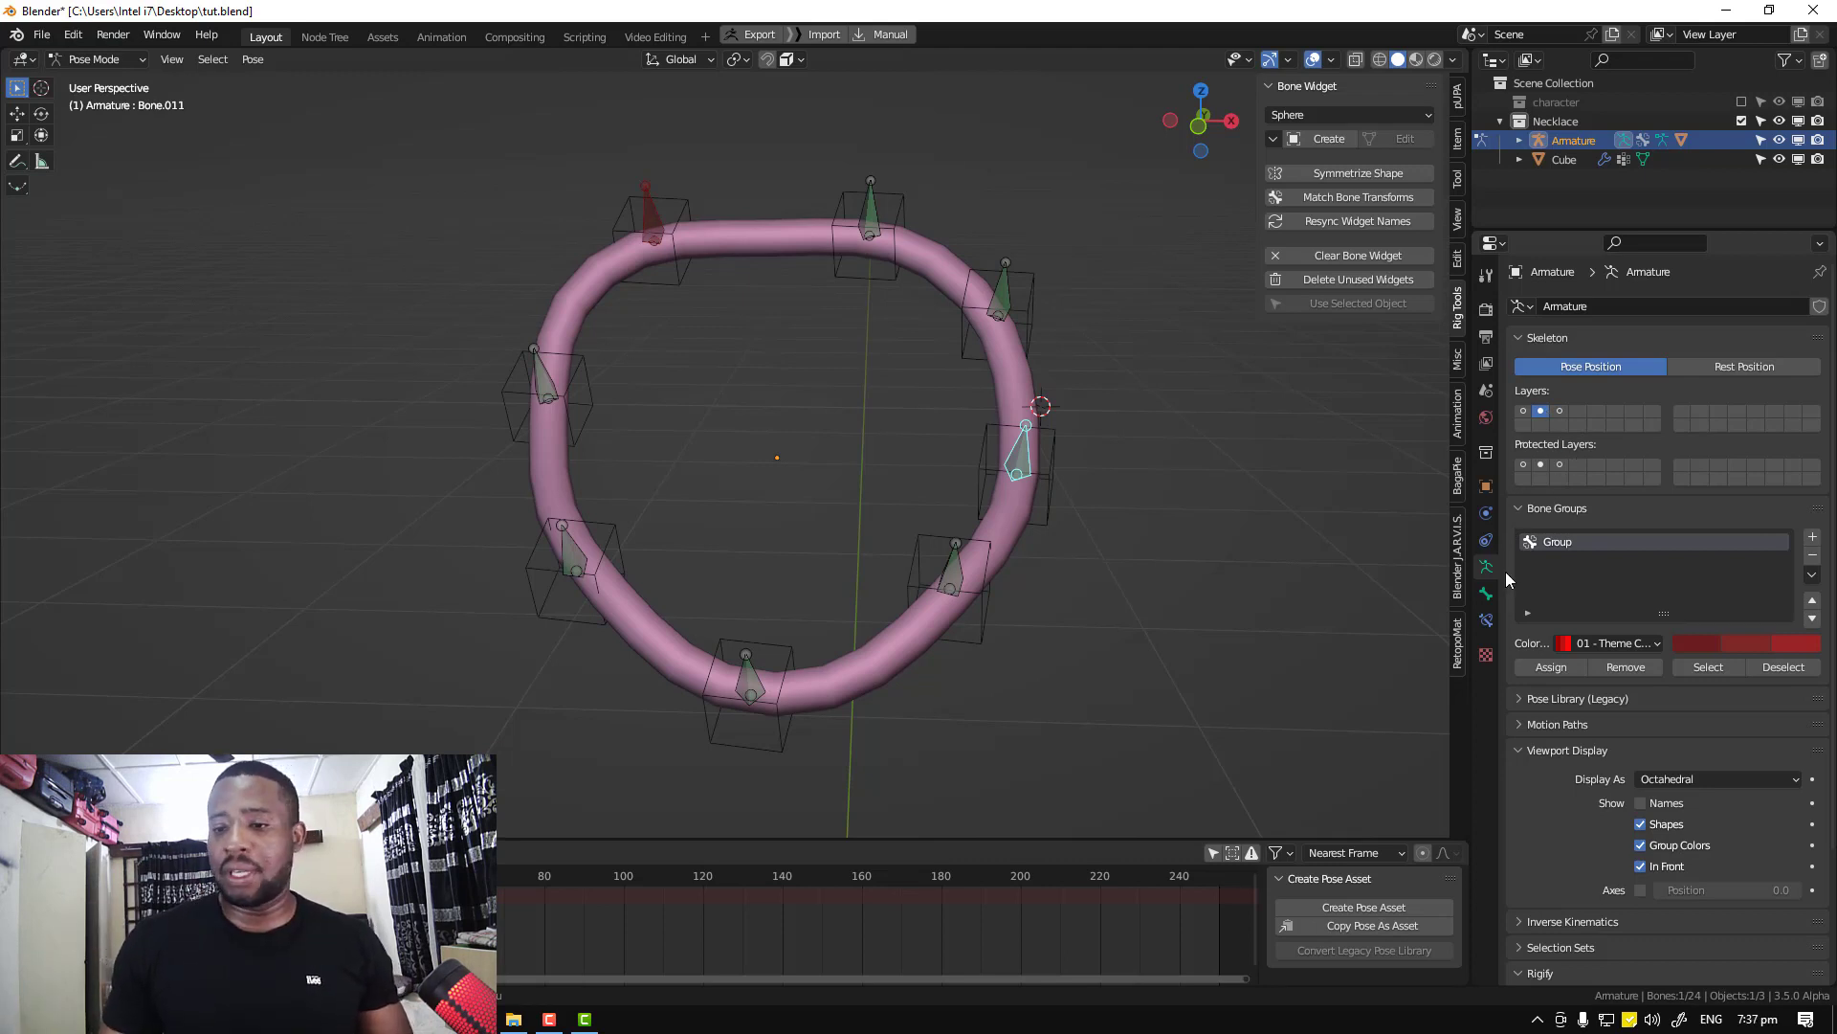
middle_click_drag(1097, 541, 1149, 526)
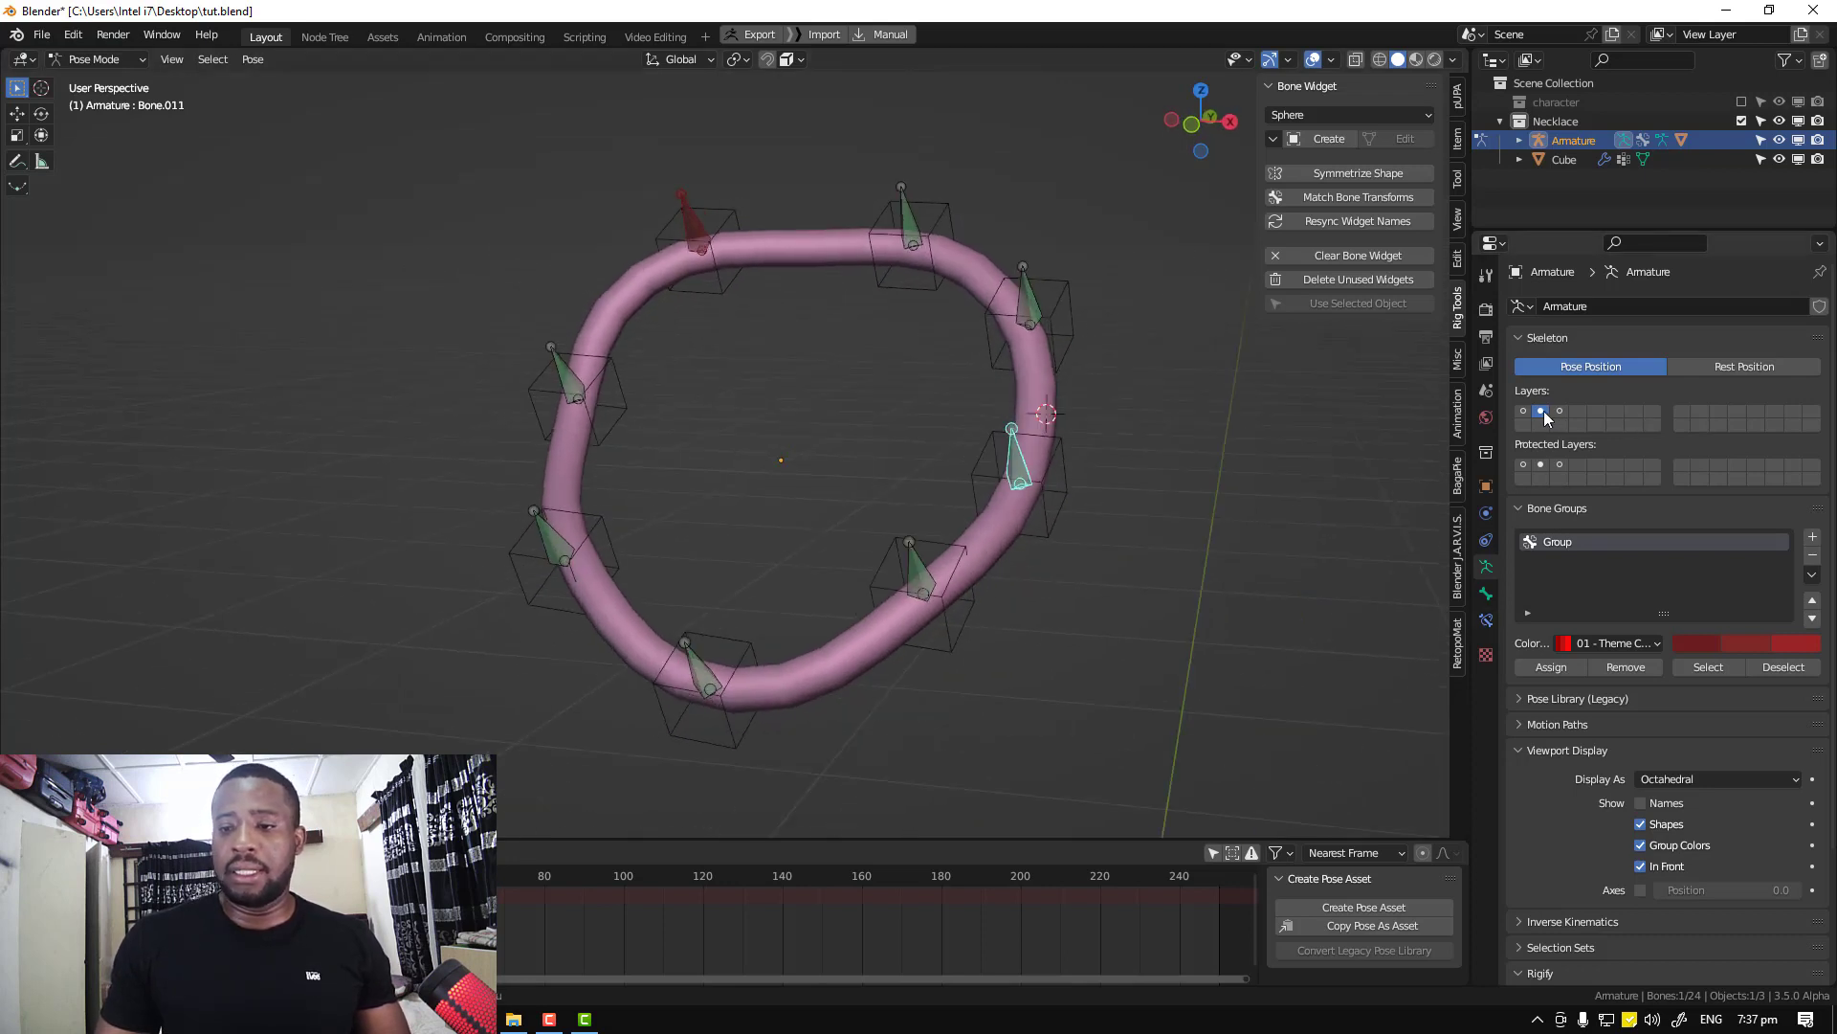
key("g")
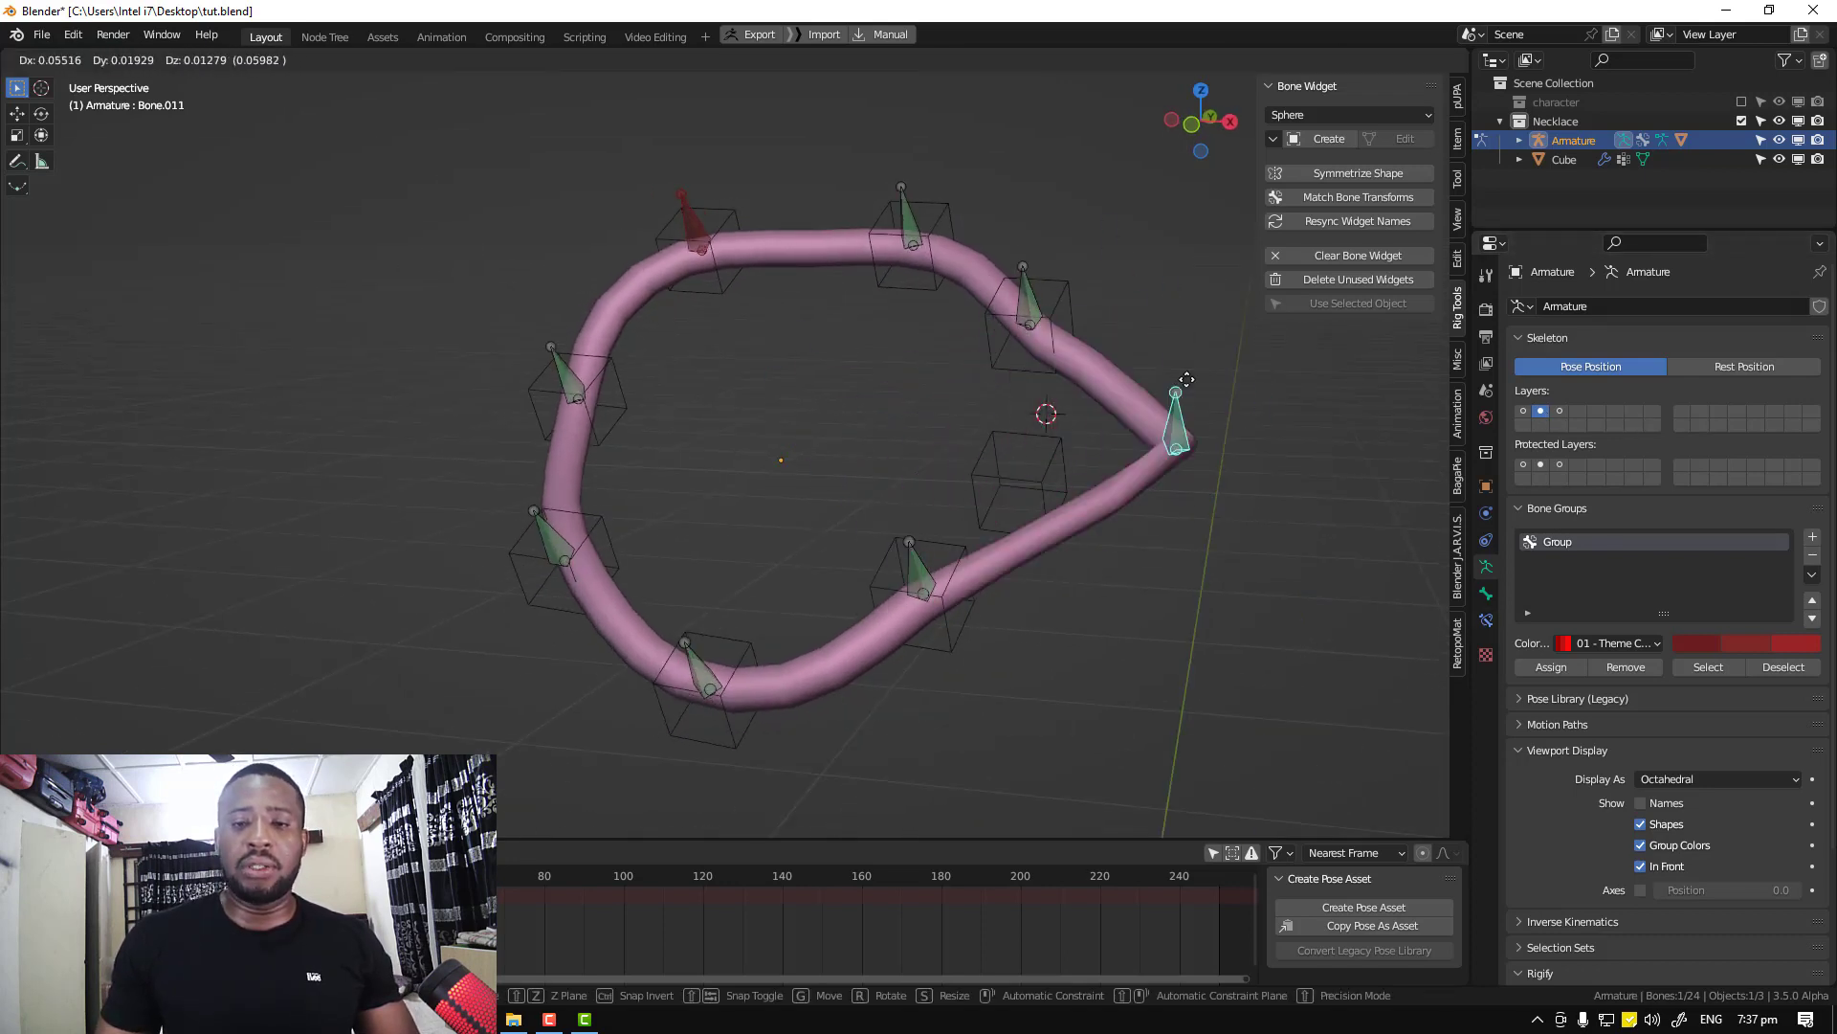
key("Escape")
left_click(1486, 593)
left_click(1487, 621)
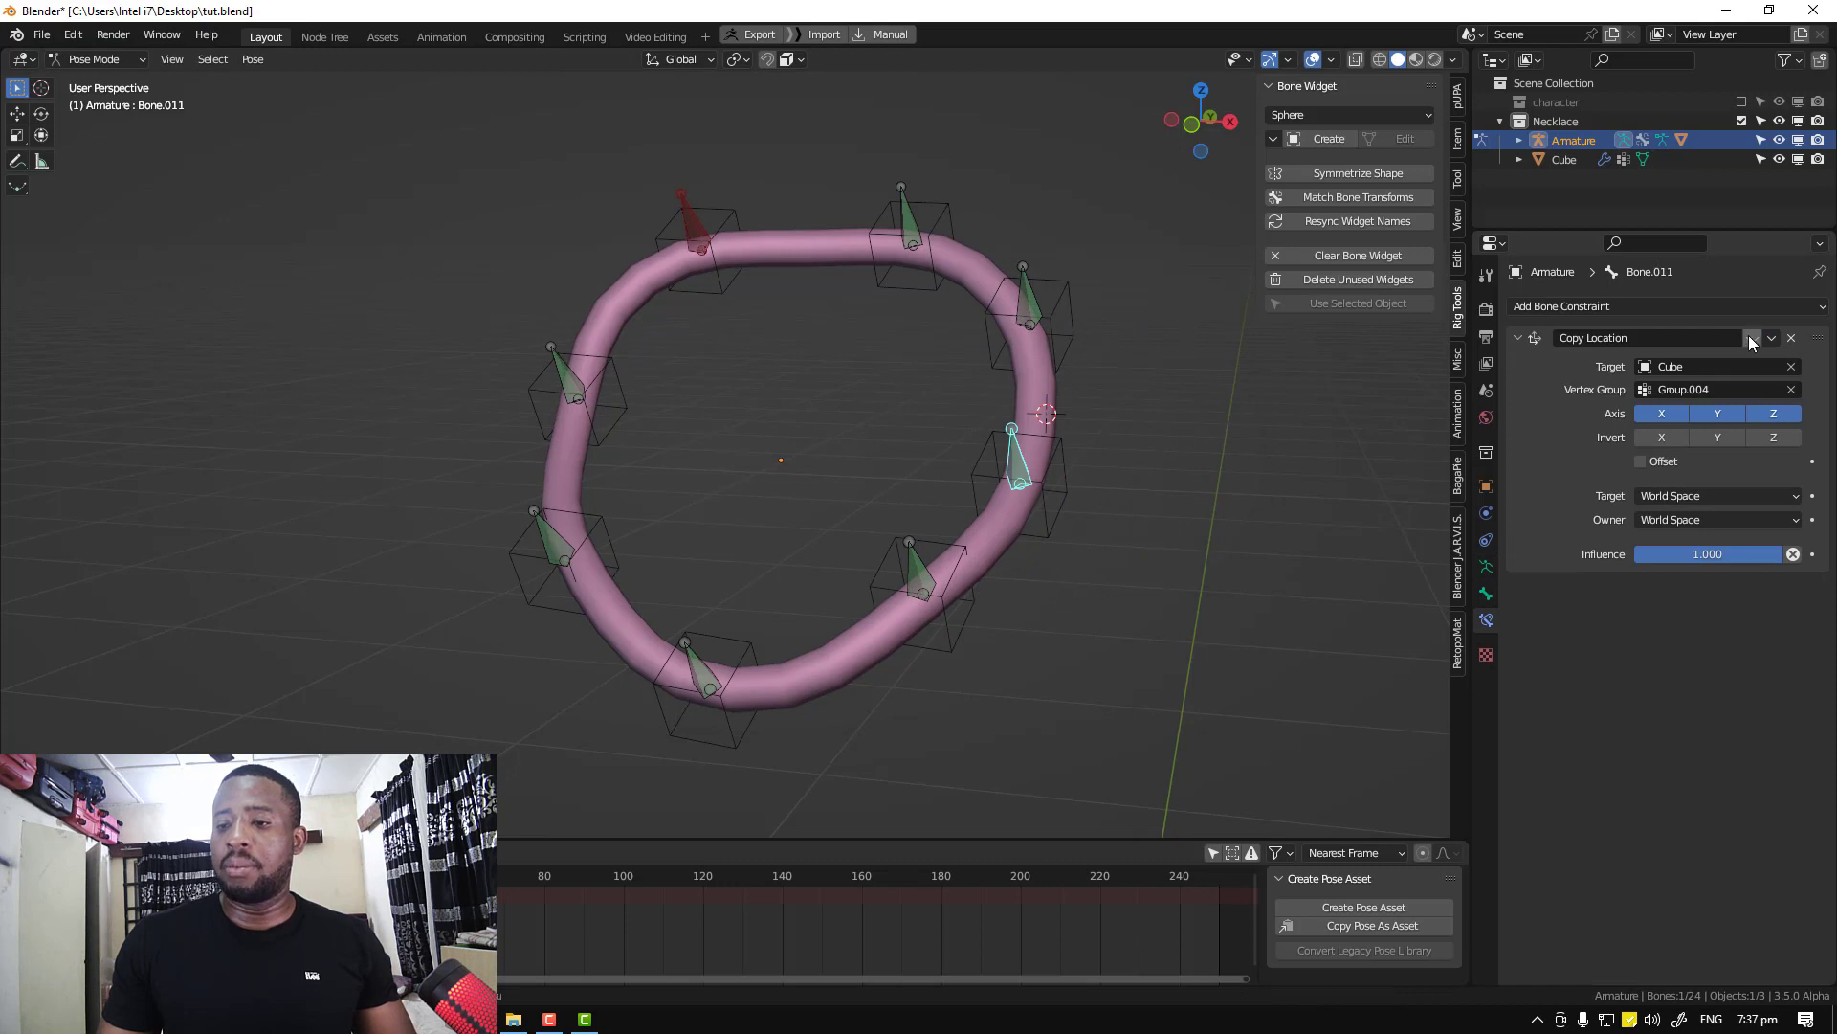
Select all second-layer necklace bones and open the Bake Action settings for them
middle_click_drag(921, 563, 1023, 440)
key("a")
key("F2")
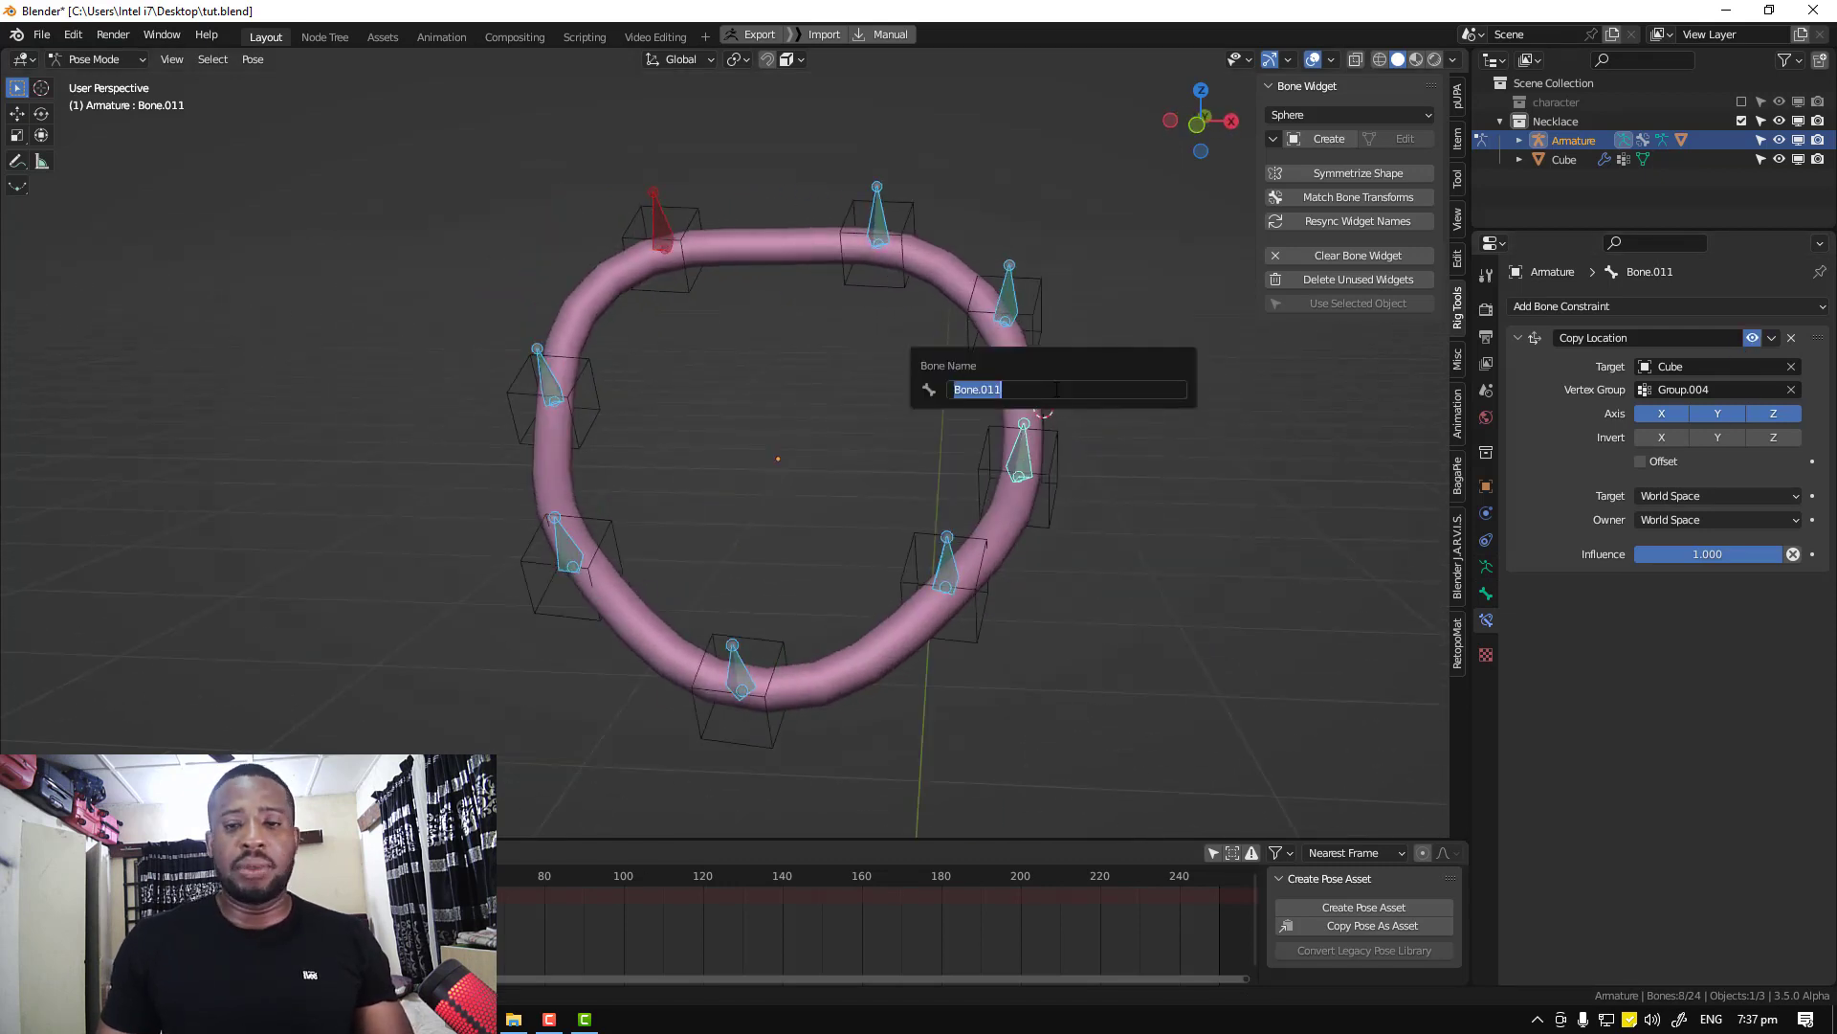
key("Escape")
middle_click_drag(827, 326, 917, 346)
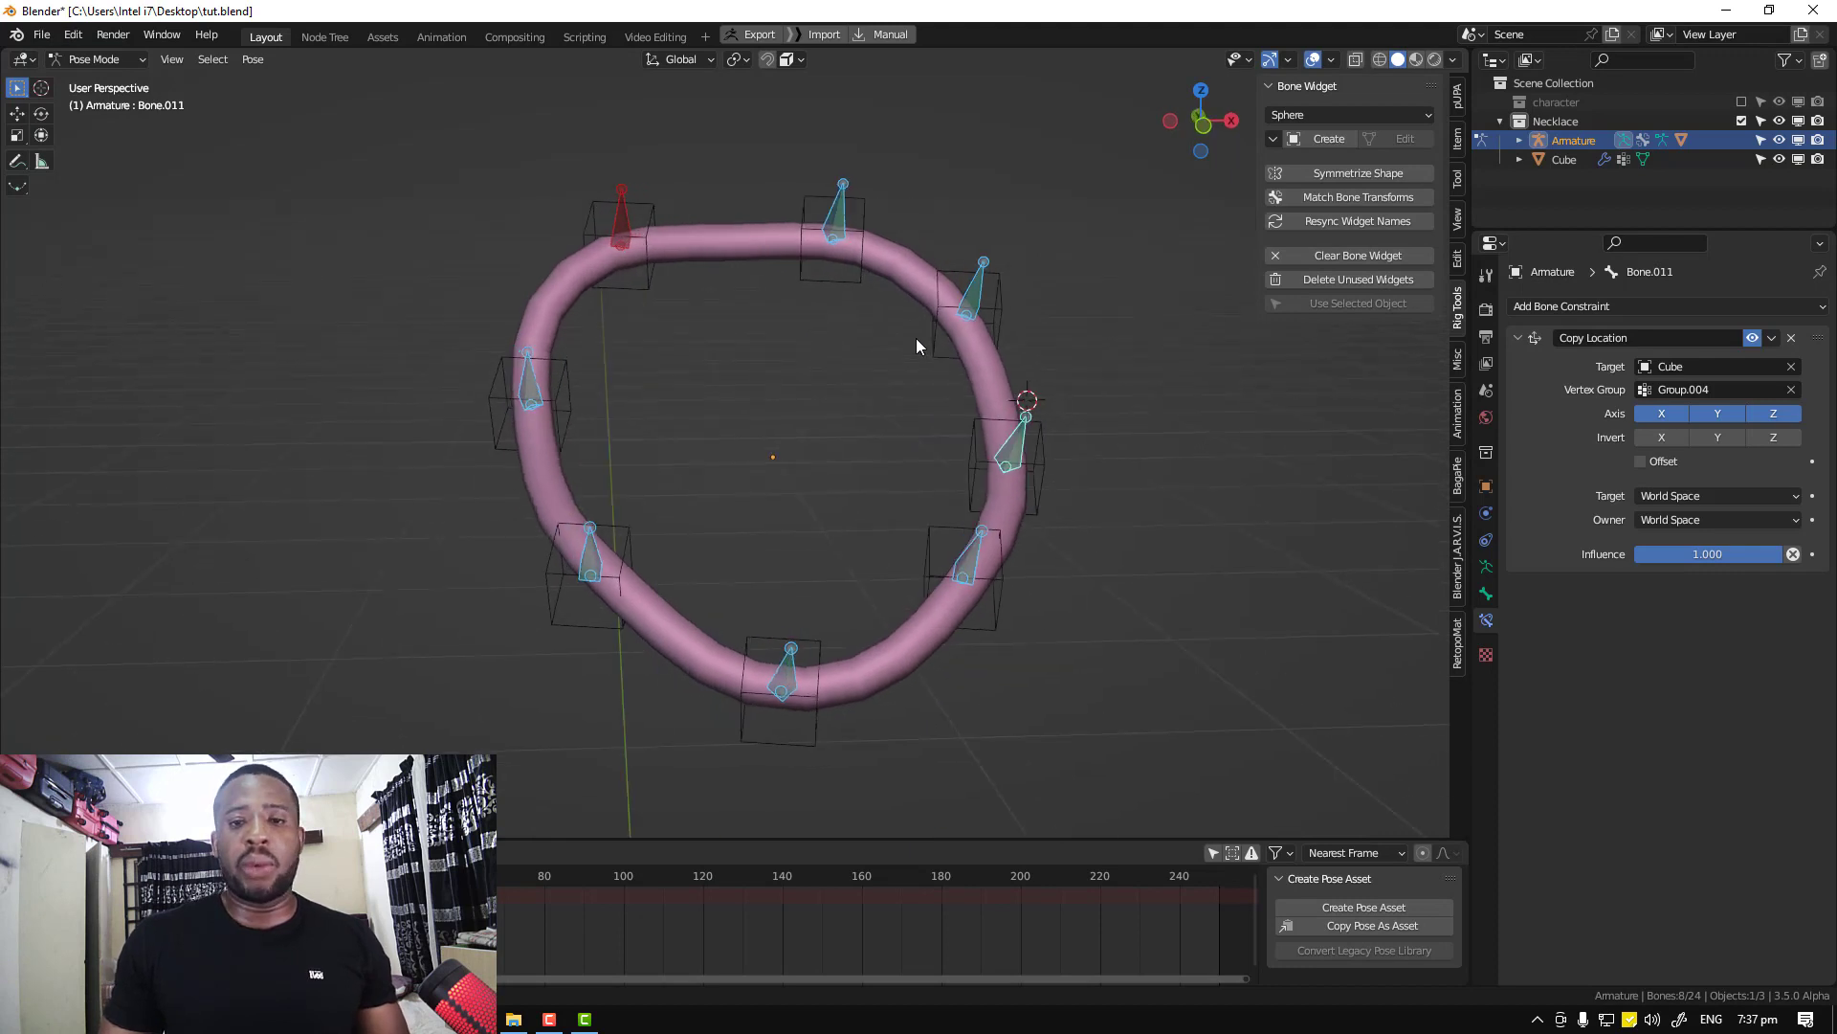
middle_click_drag(811, 261, 854, 378, "shift")
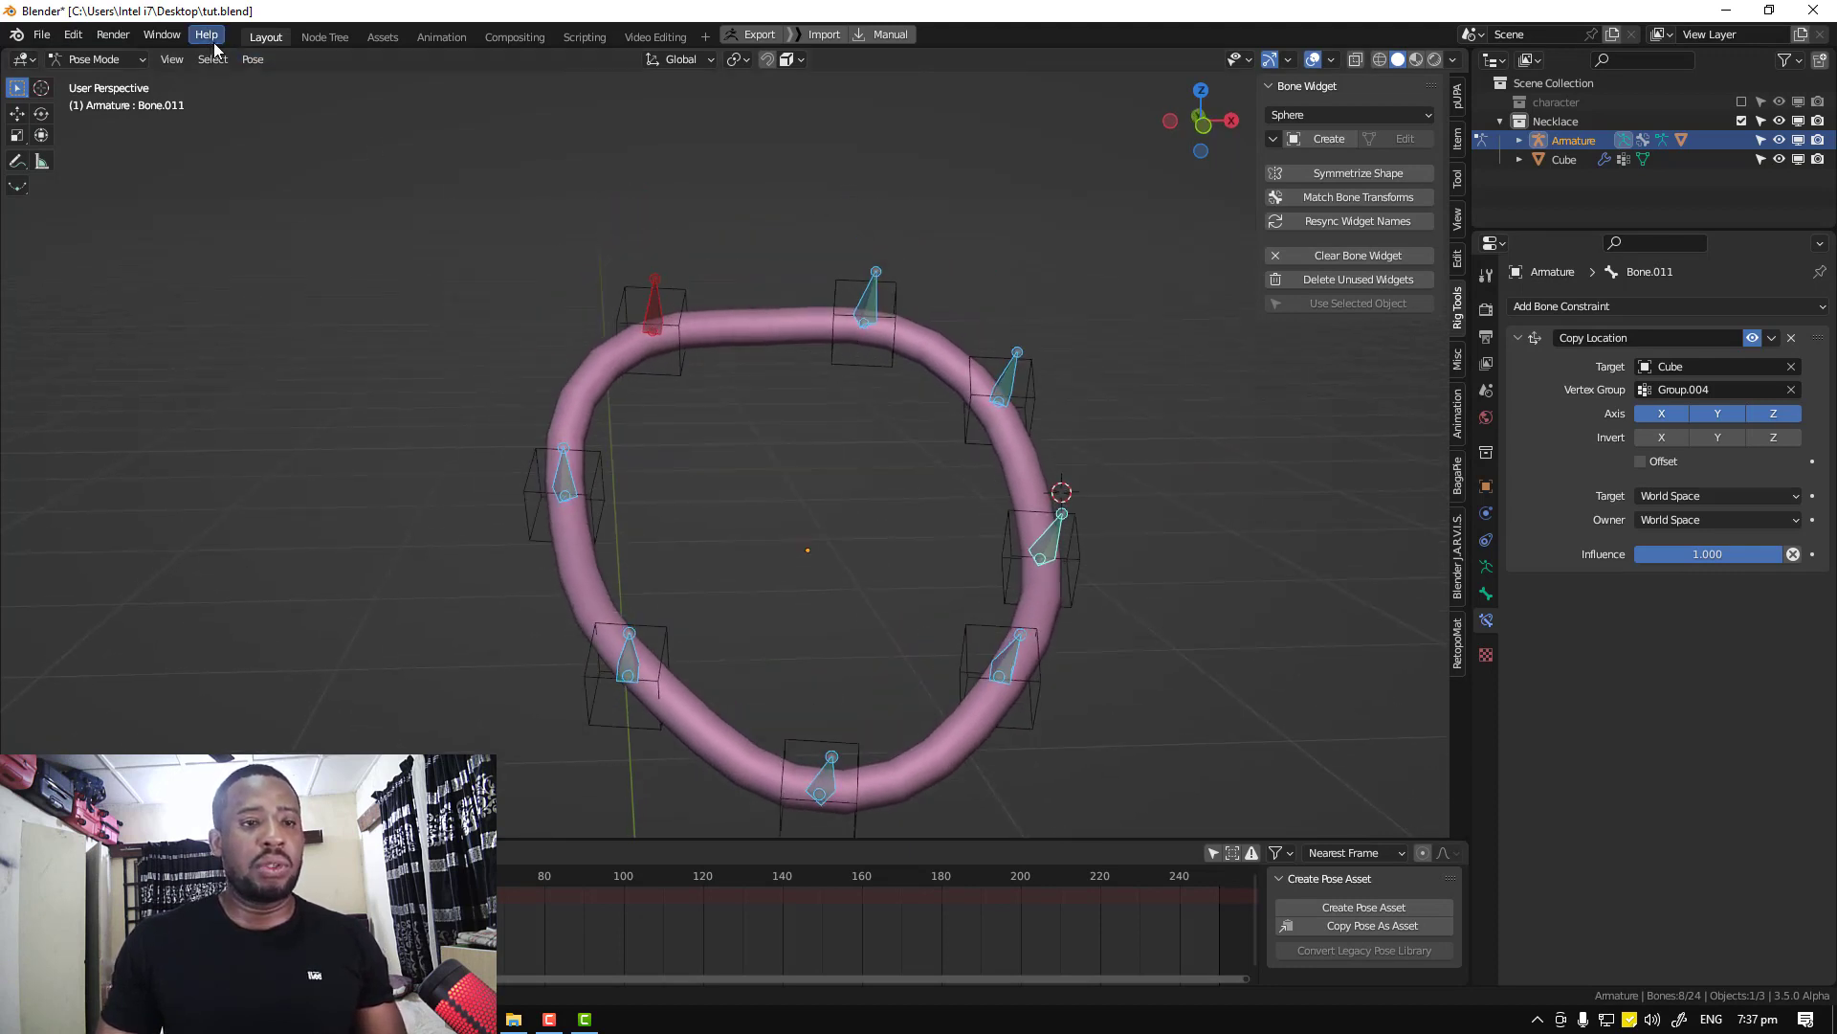
left_click(251, 60)
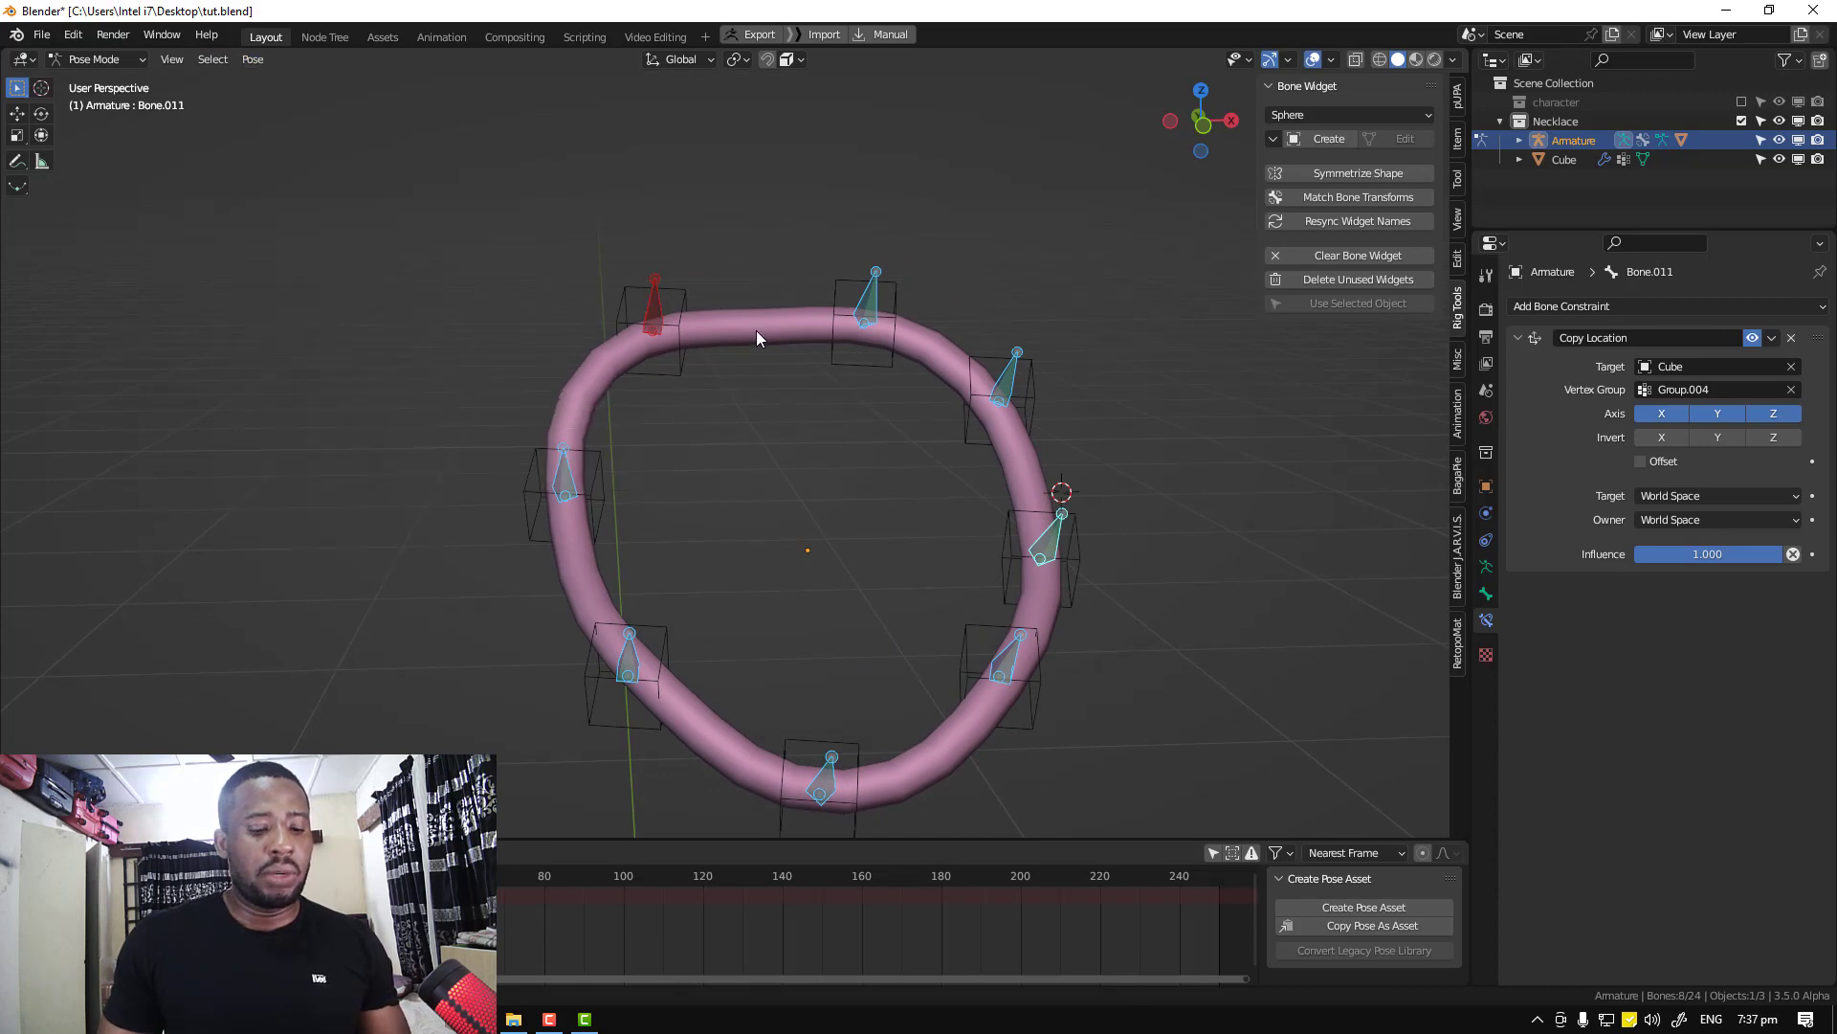
key("F3")
type("bake")
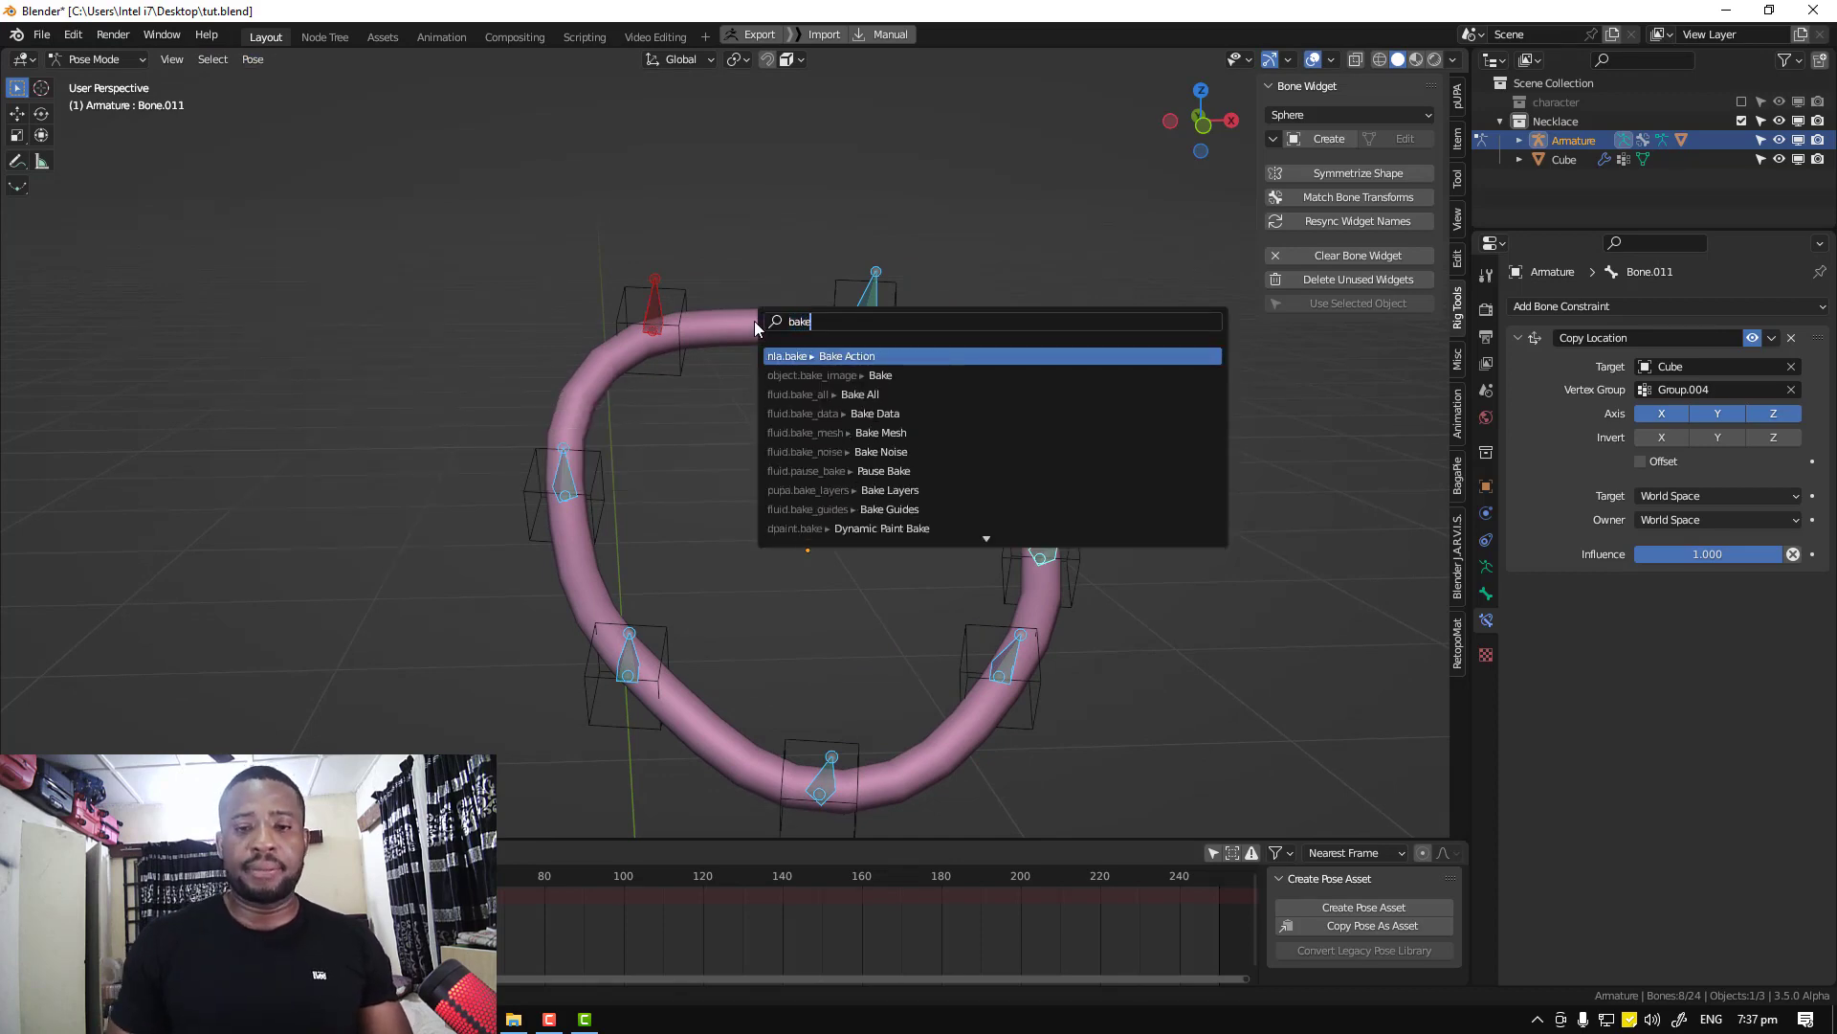
left_click(831, 356)
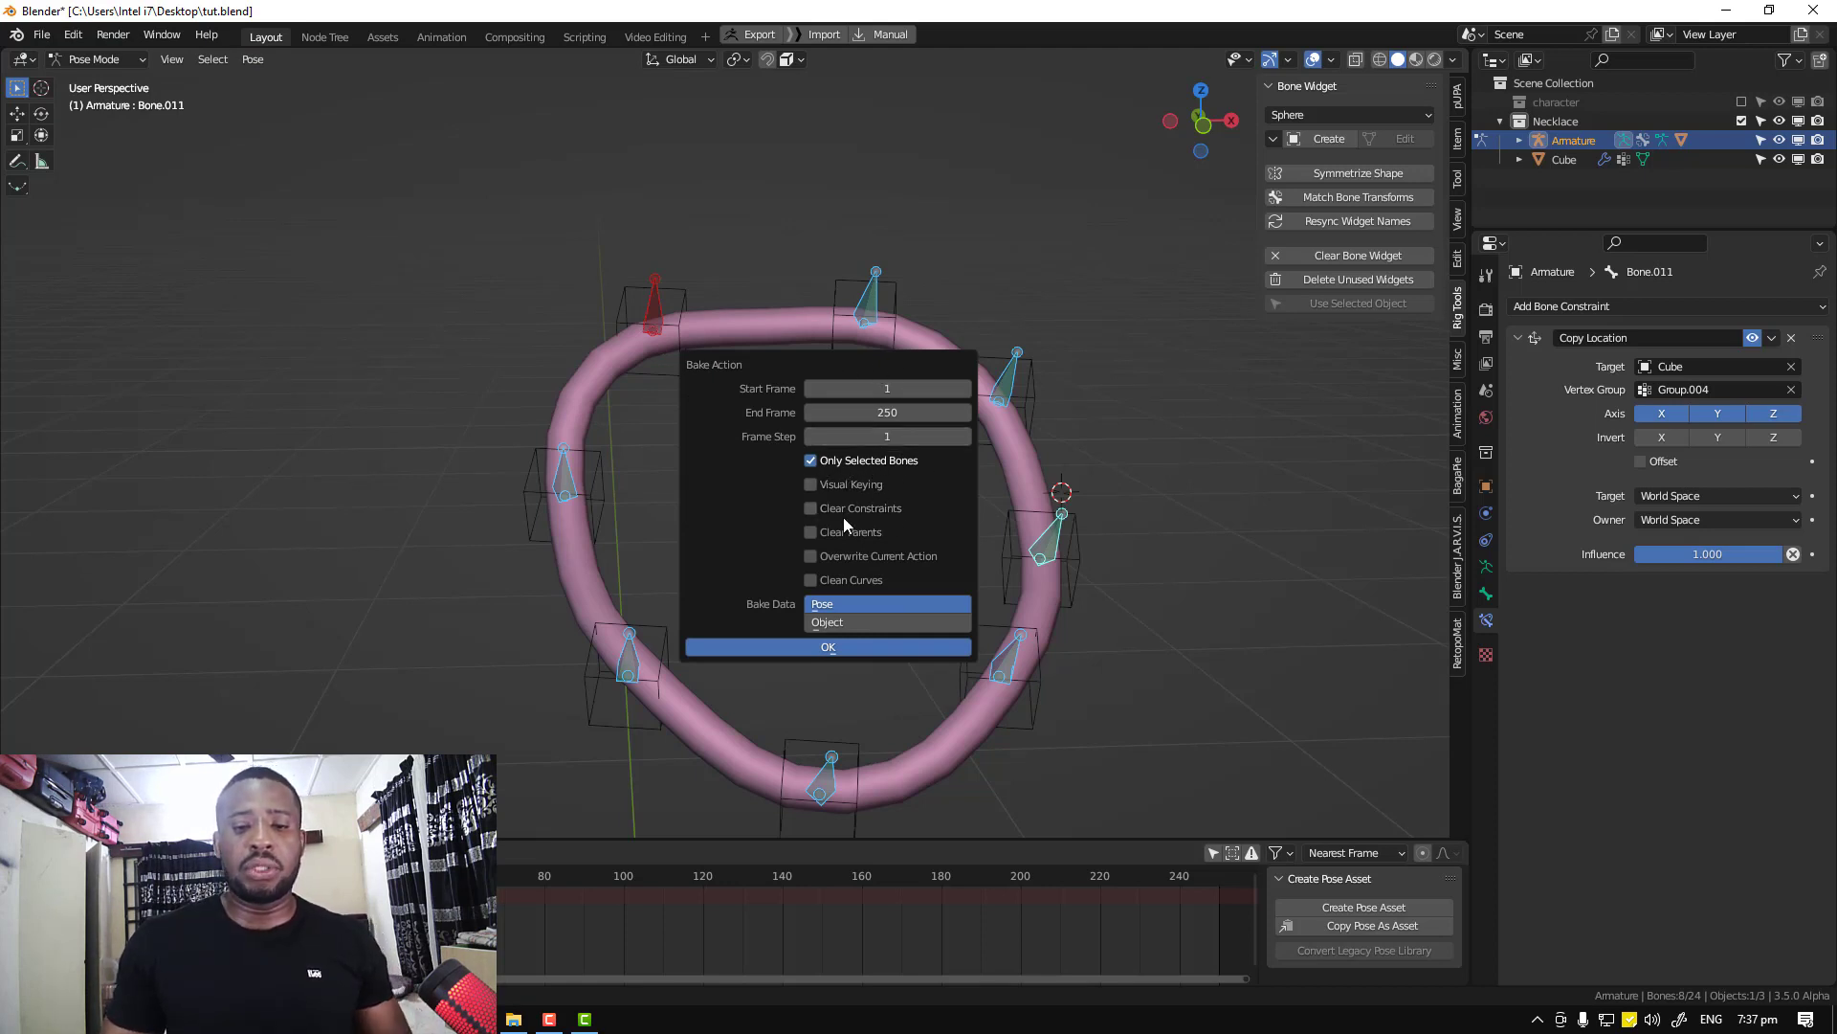
Bake the selected bones' pose with Clear Constraints enabled and the end frame set to 1
left_click(811, 508)
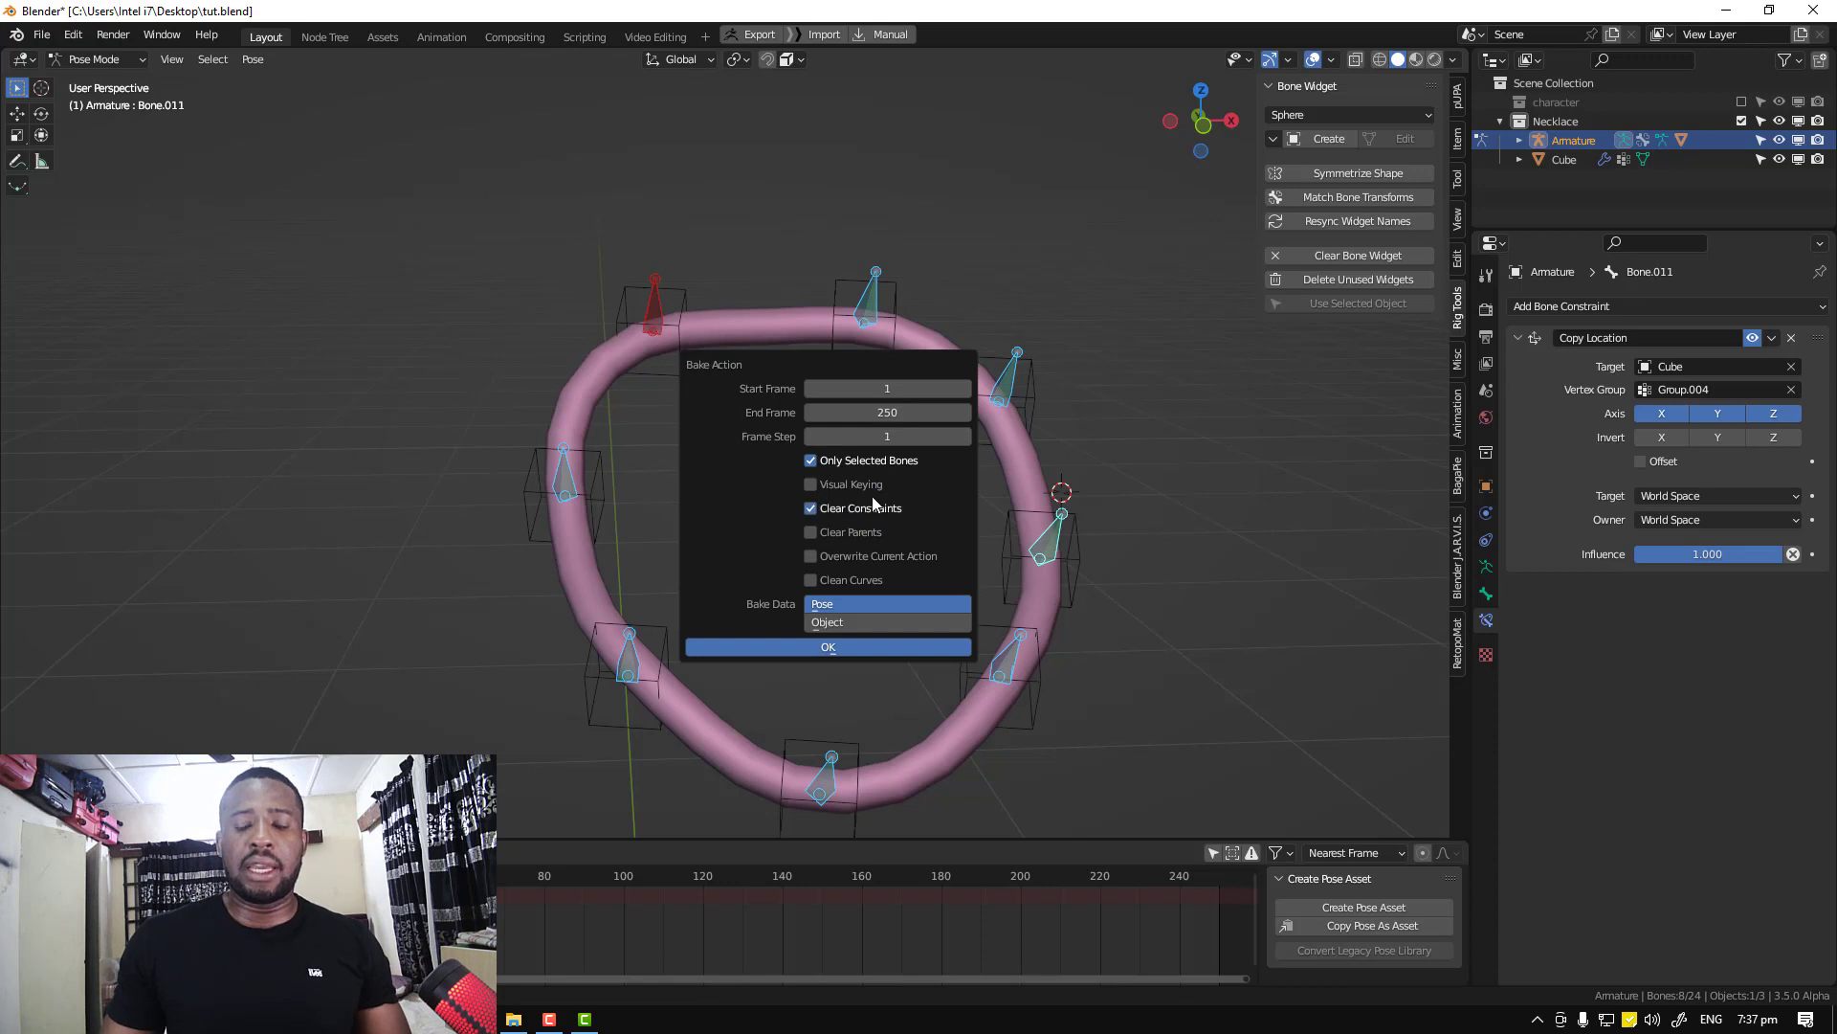
left_click(871, 413)
type("1")
key("Return")
left_click(800, 647)
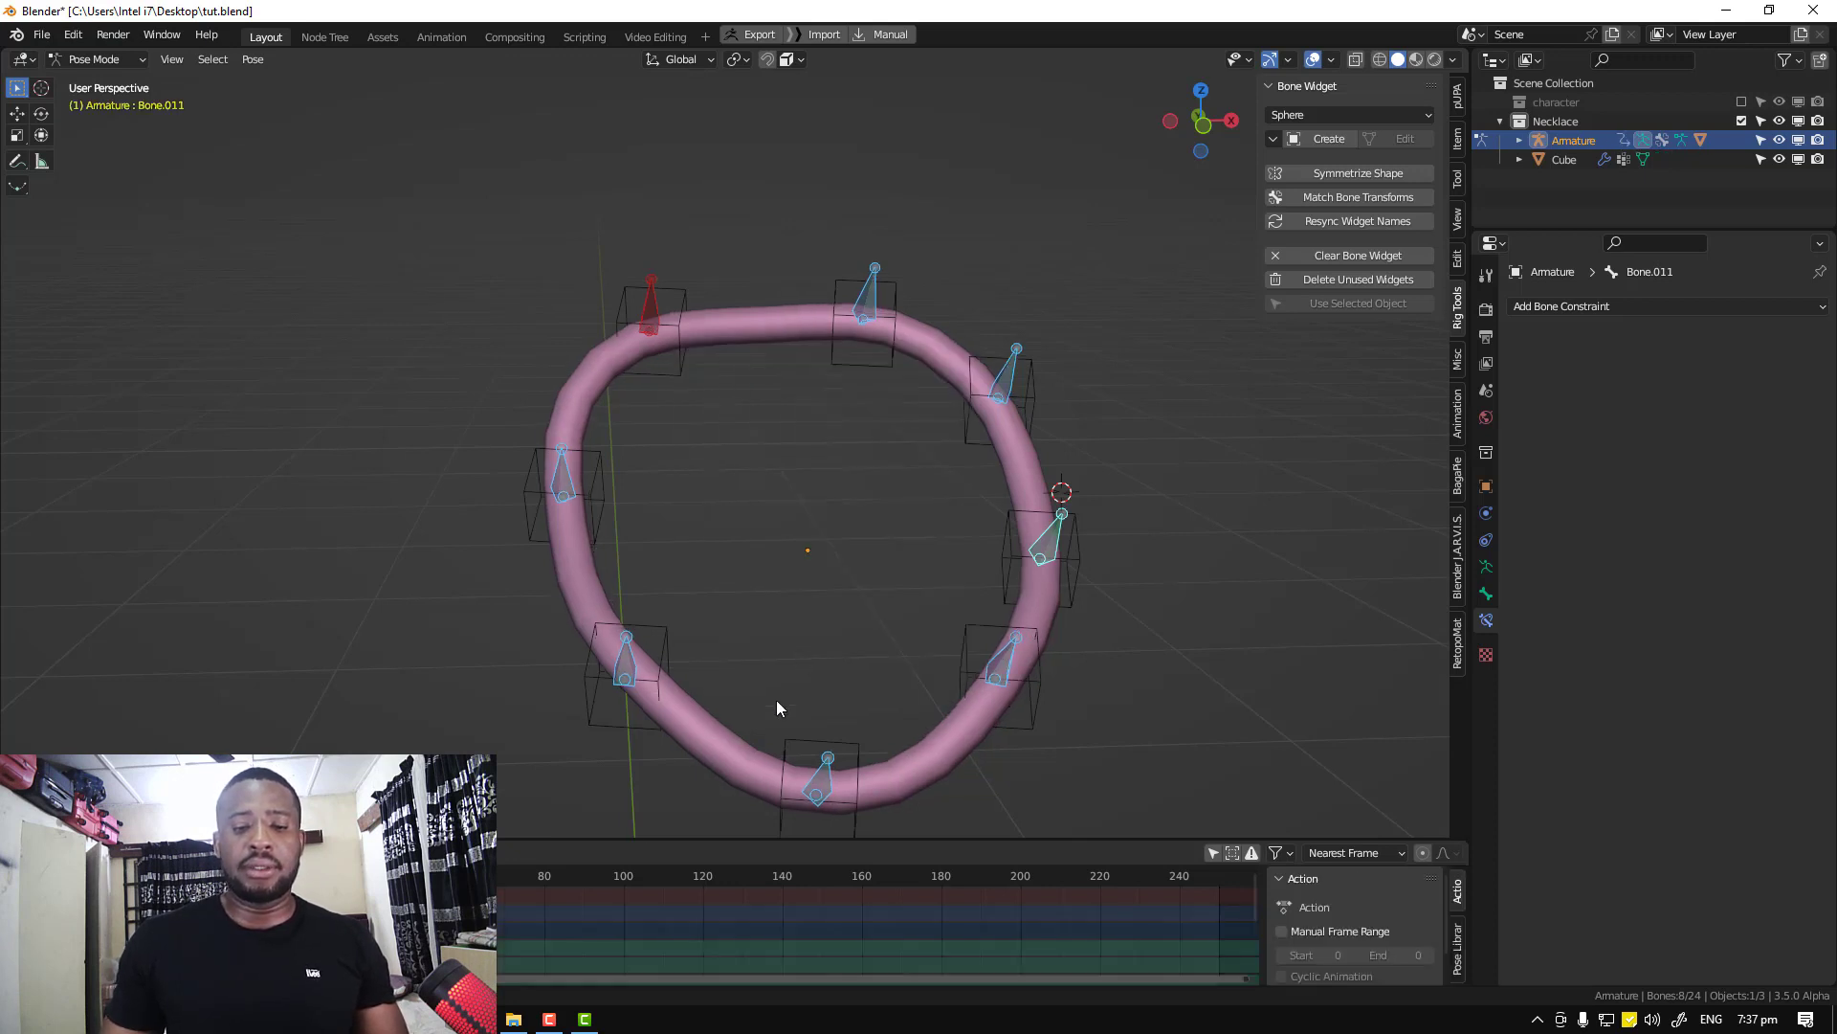
Test-move Bone.011, Bone.012 and Bone.010 on the second layer one at a time, cancelling each move
left_click(1058, 532)
key("g")
right_click(1112, 522)
left_click(1005, 659)
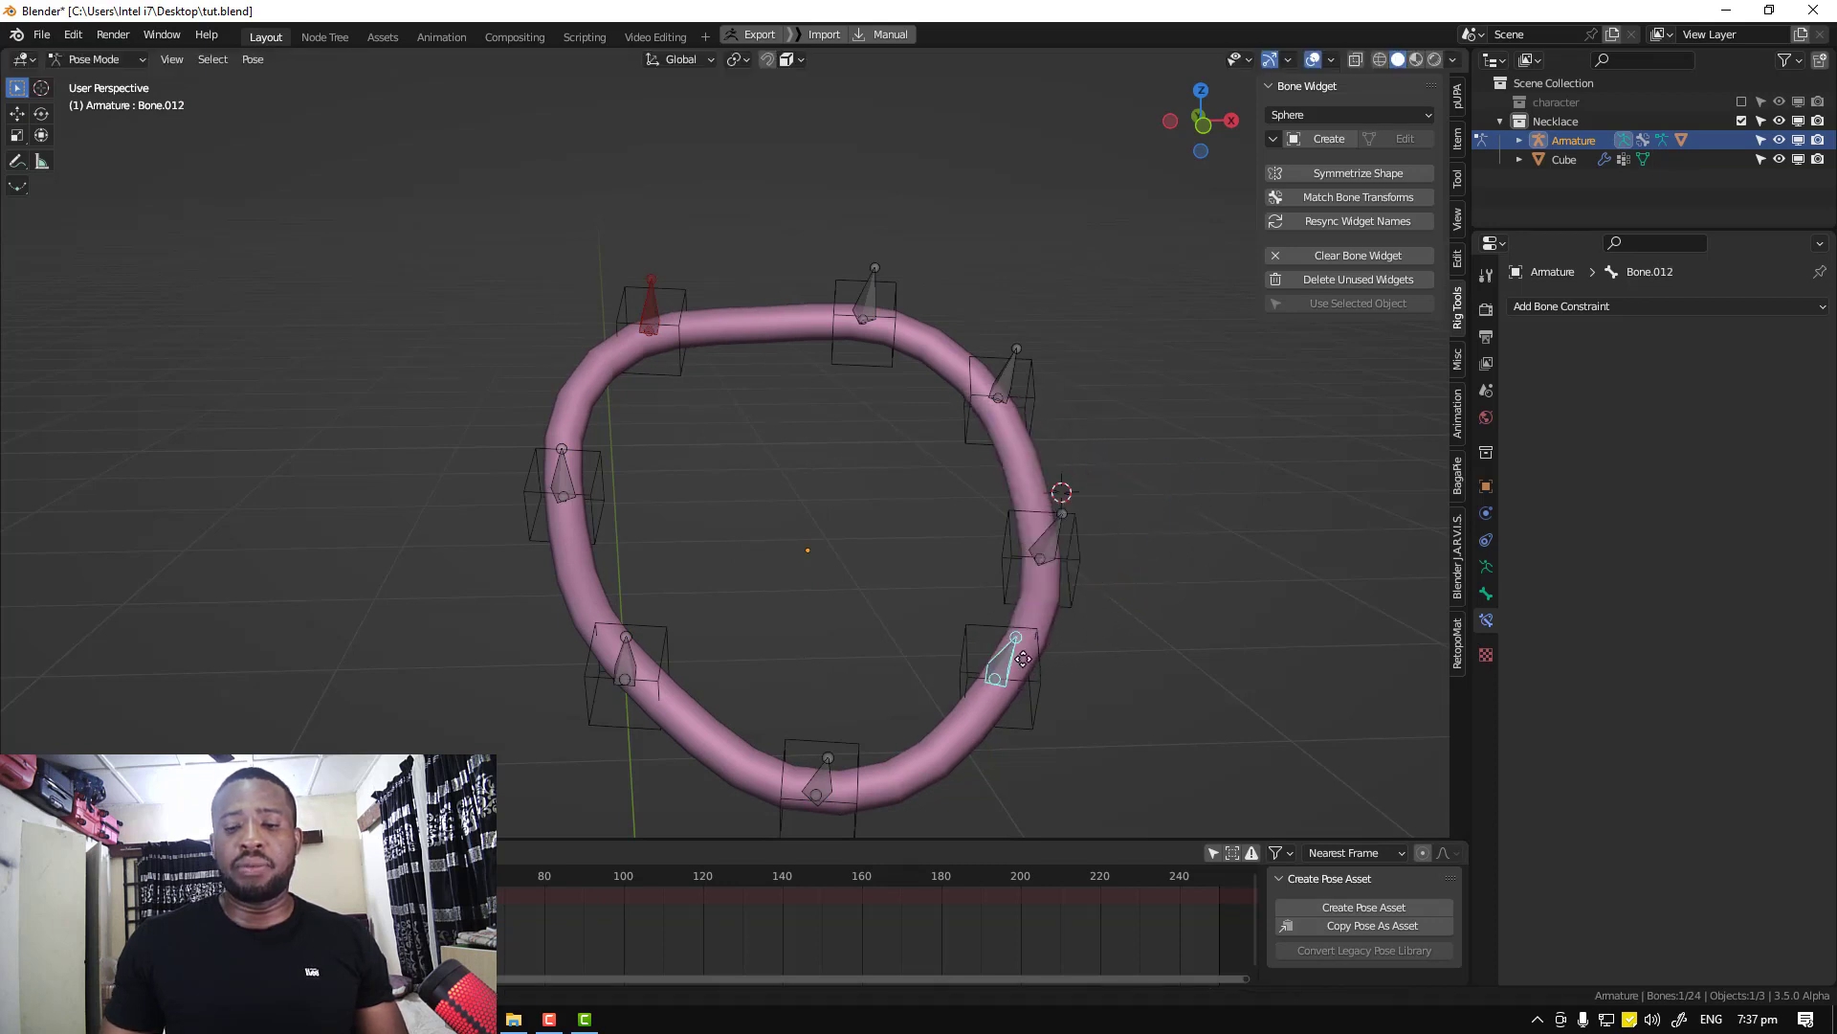
key("g")
right_click(1080, 638)
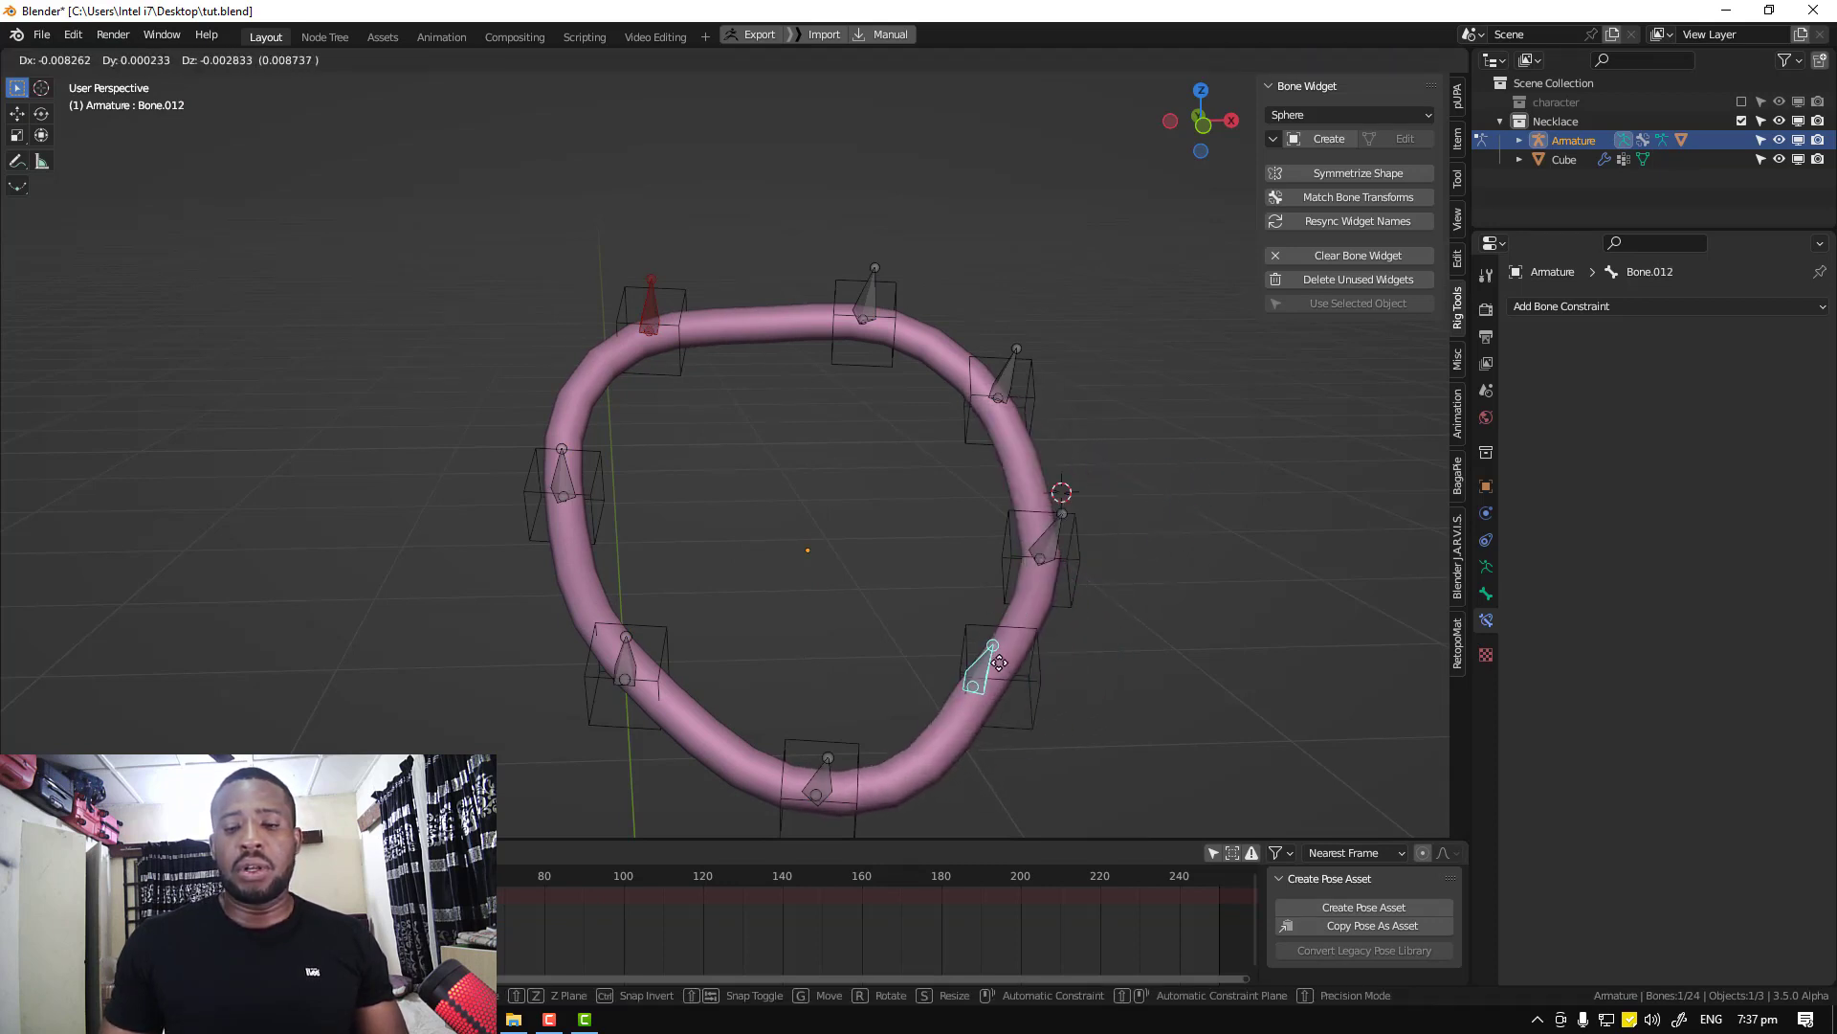
left_click(1013, 371)
key("g")
right_click(1050, 378)
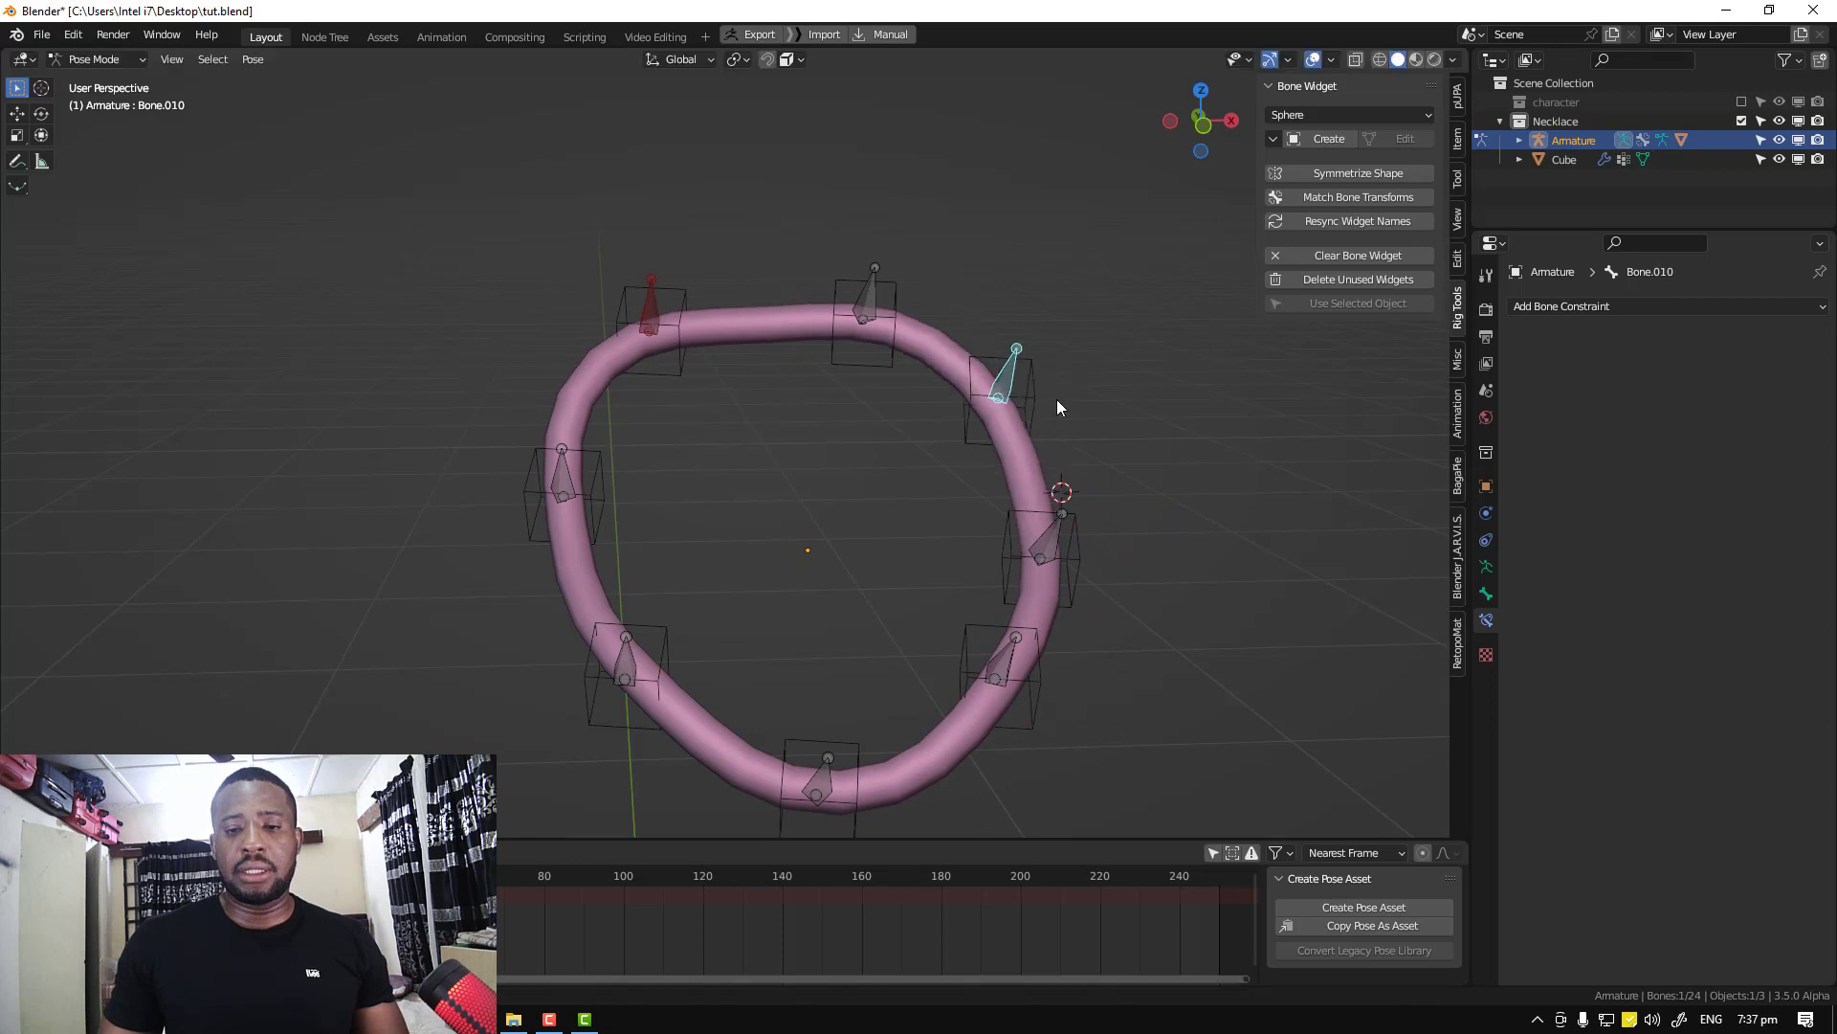
mouse_move(1002, 496)
middle_mouse_down()
mouse_move(1072, 501)
mouse_move(1028, 496)
middle_mouse_up()
middle_click_drag(1112, 450, 1079, 486, "shift")
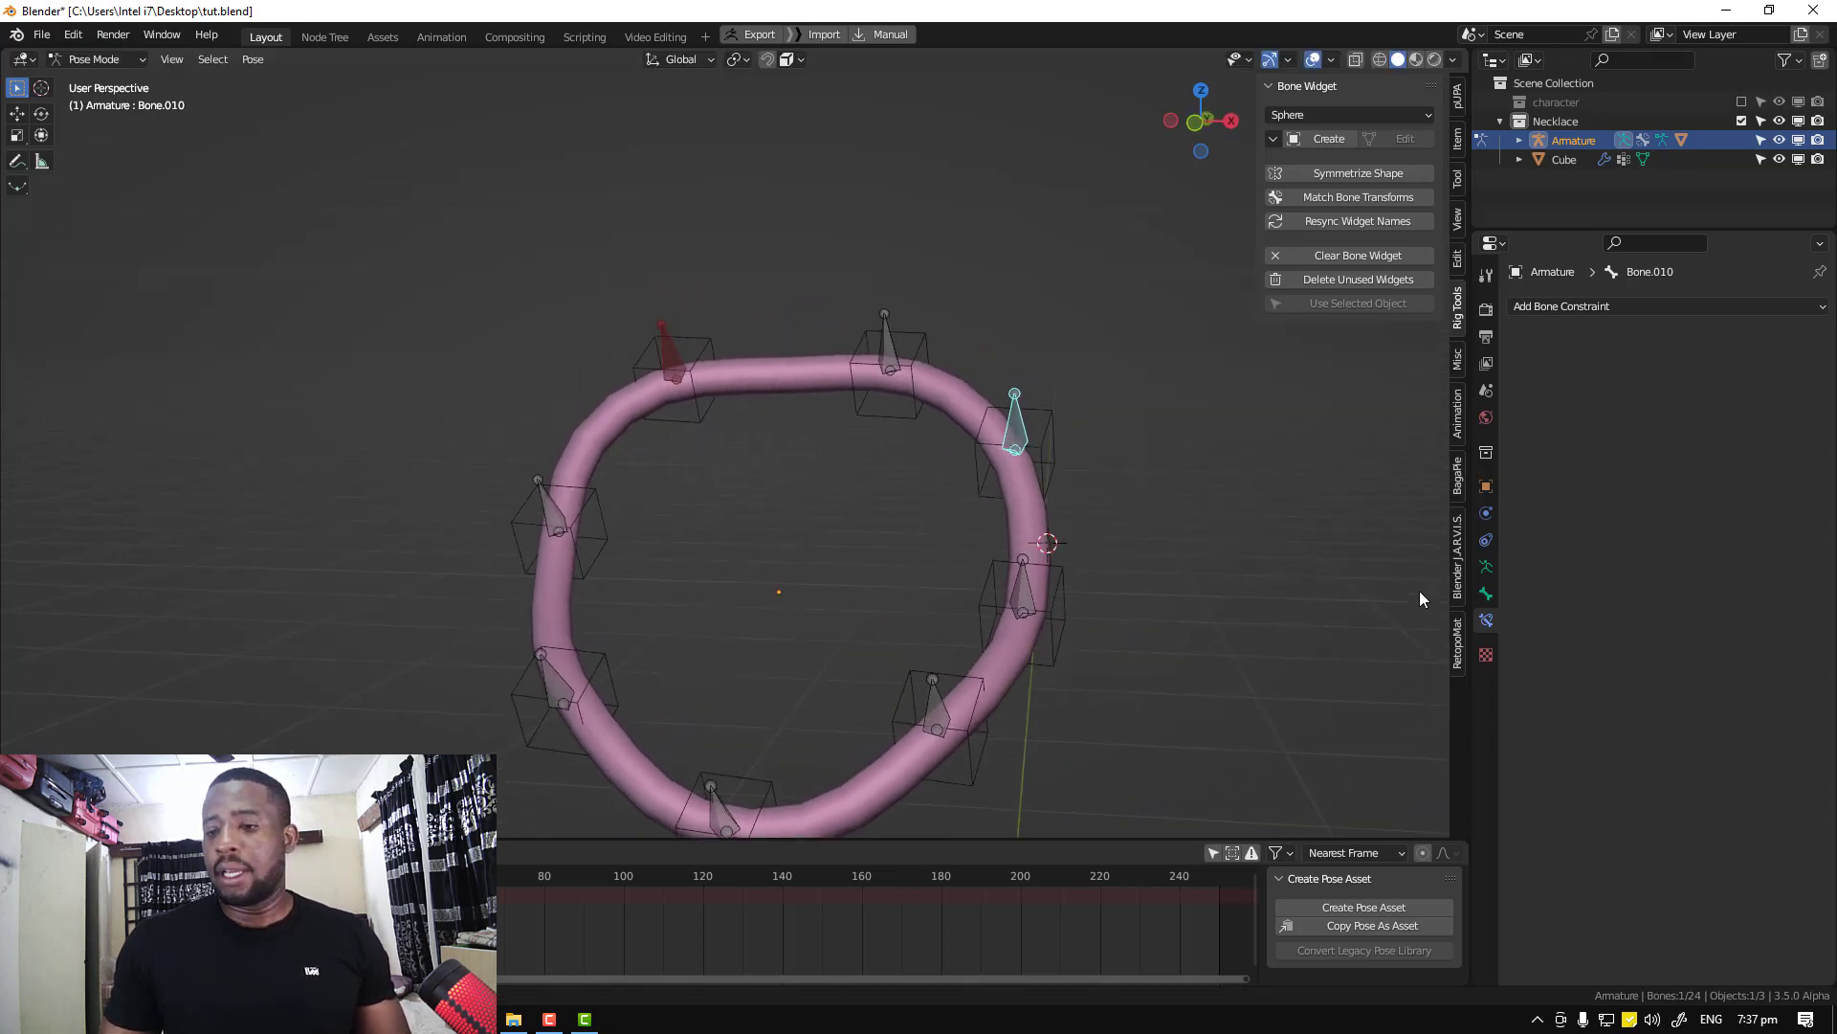
Compare the second and third bone layers and inspect the constraint on the third layer's upper-right bone
left_click(1486, 567)
left_click(1559, 413)
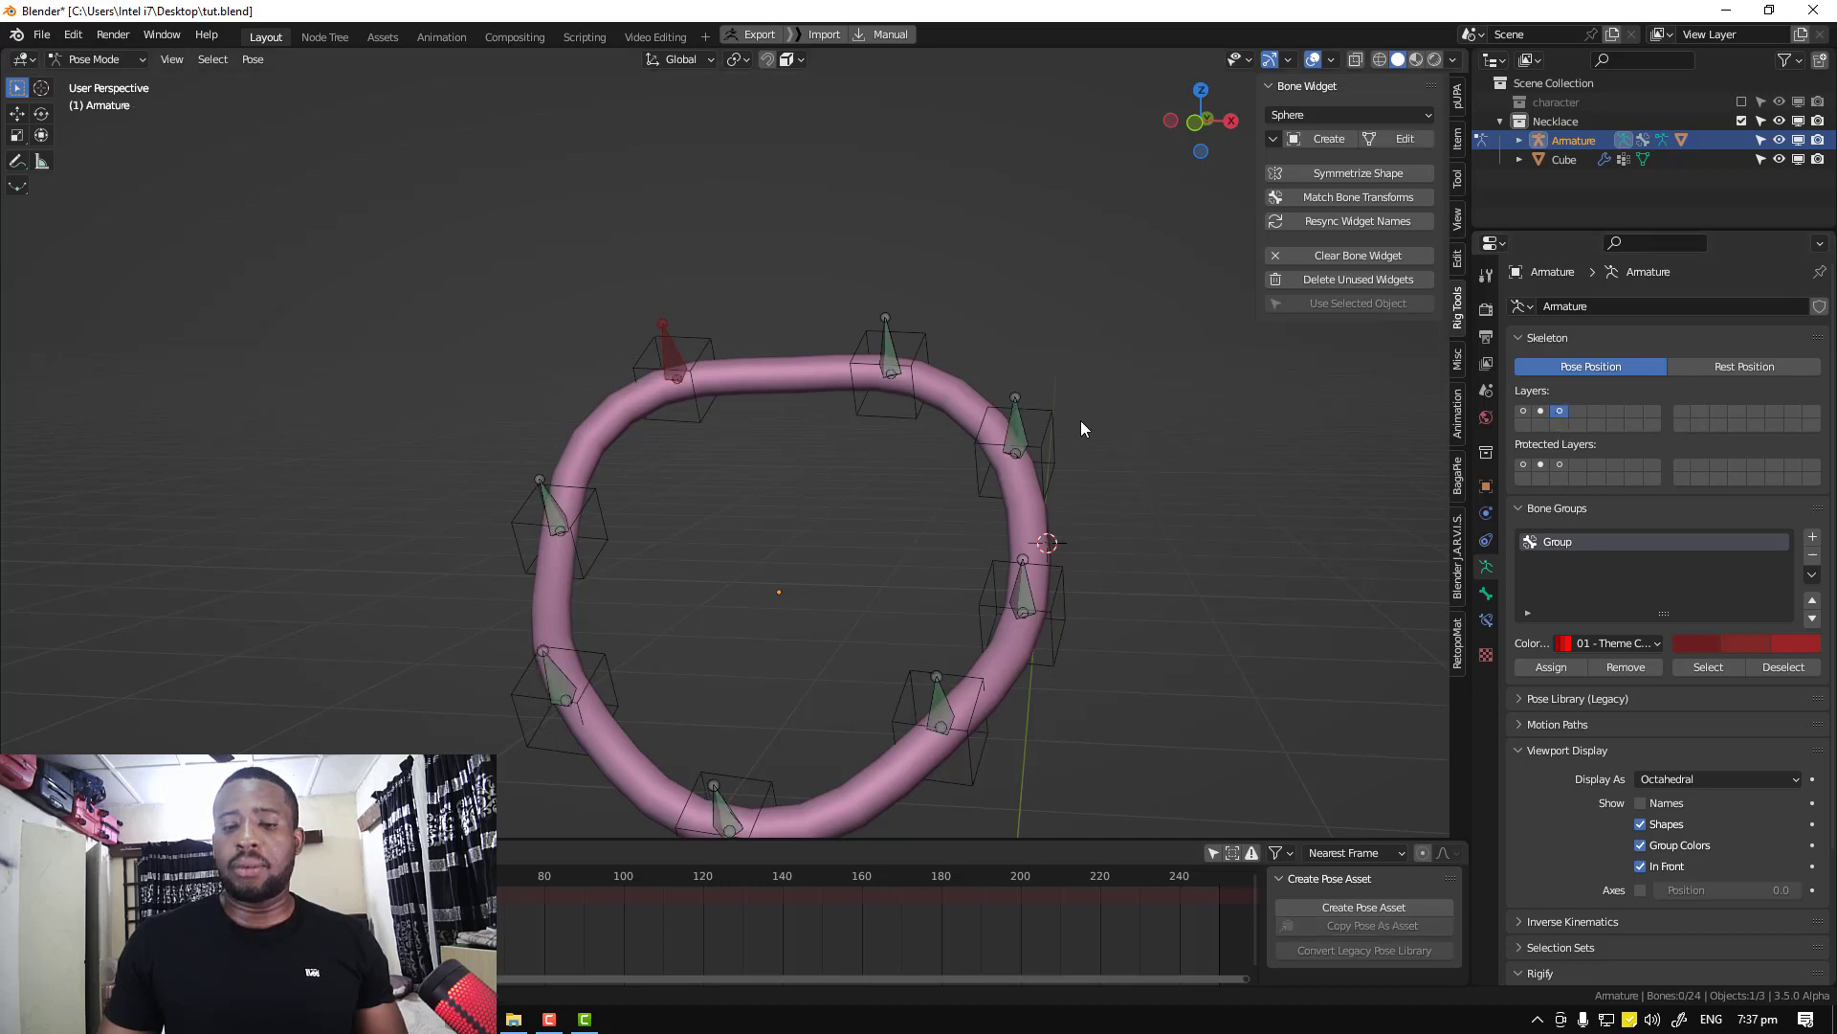
left_click(1541, 411)
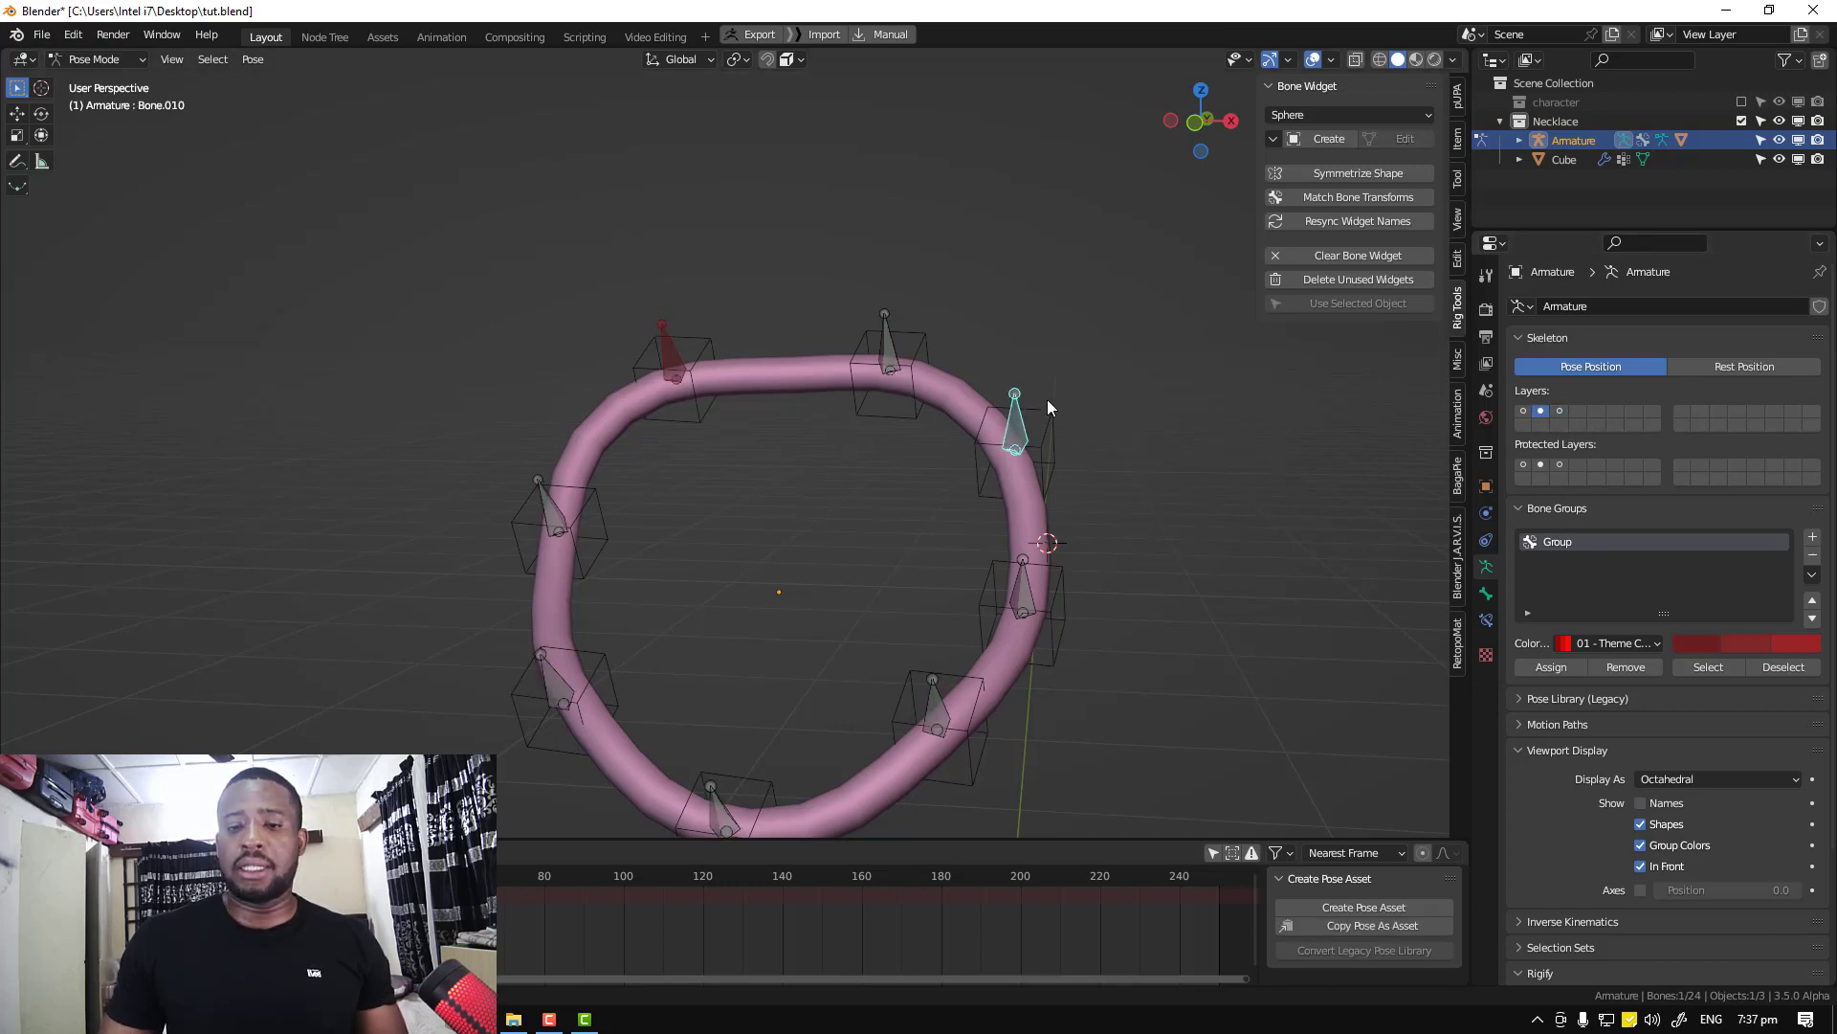
left_click(1564, 411)
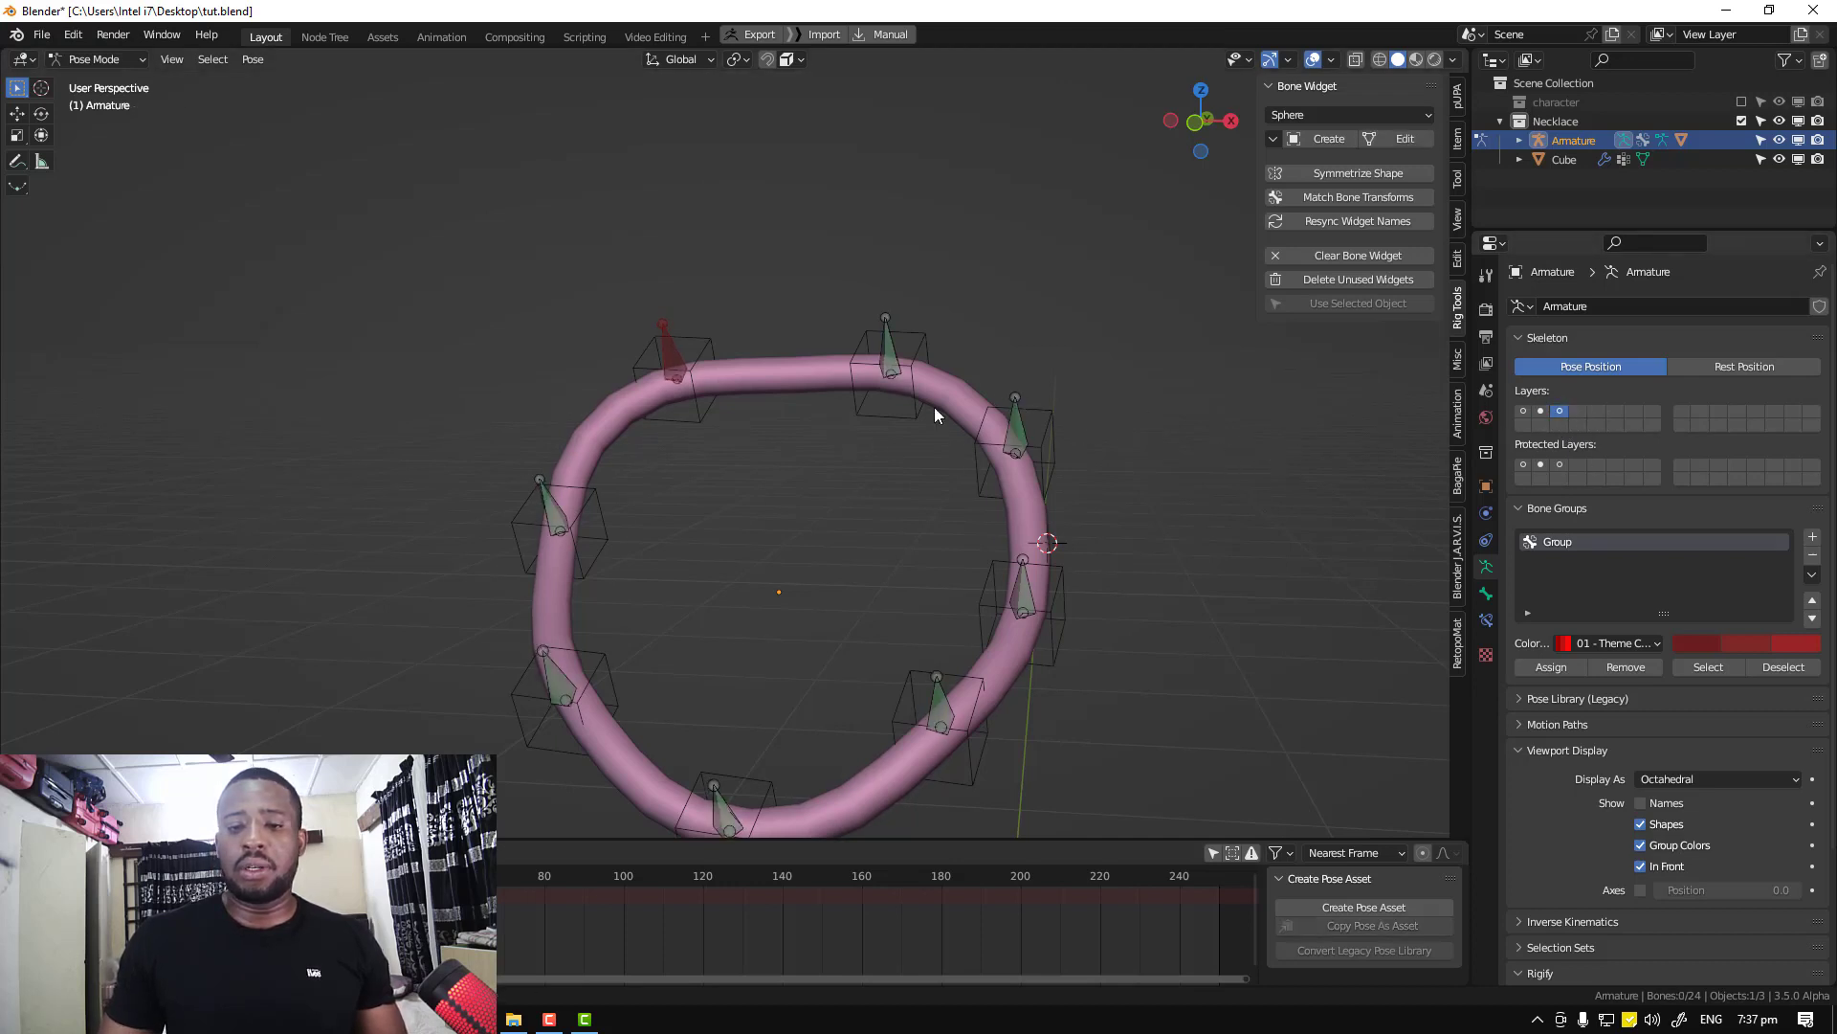
left_click(1027, 417)
left_click(1489, 621)
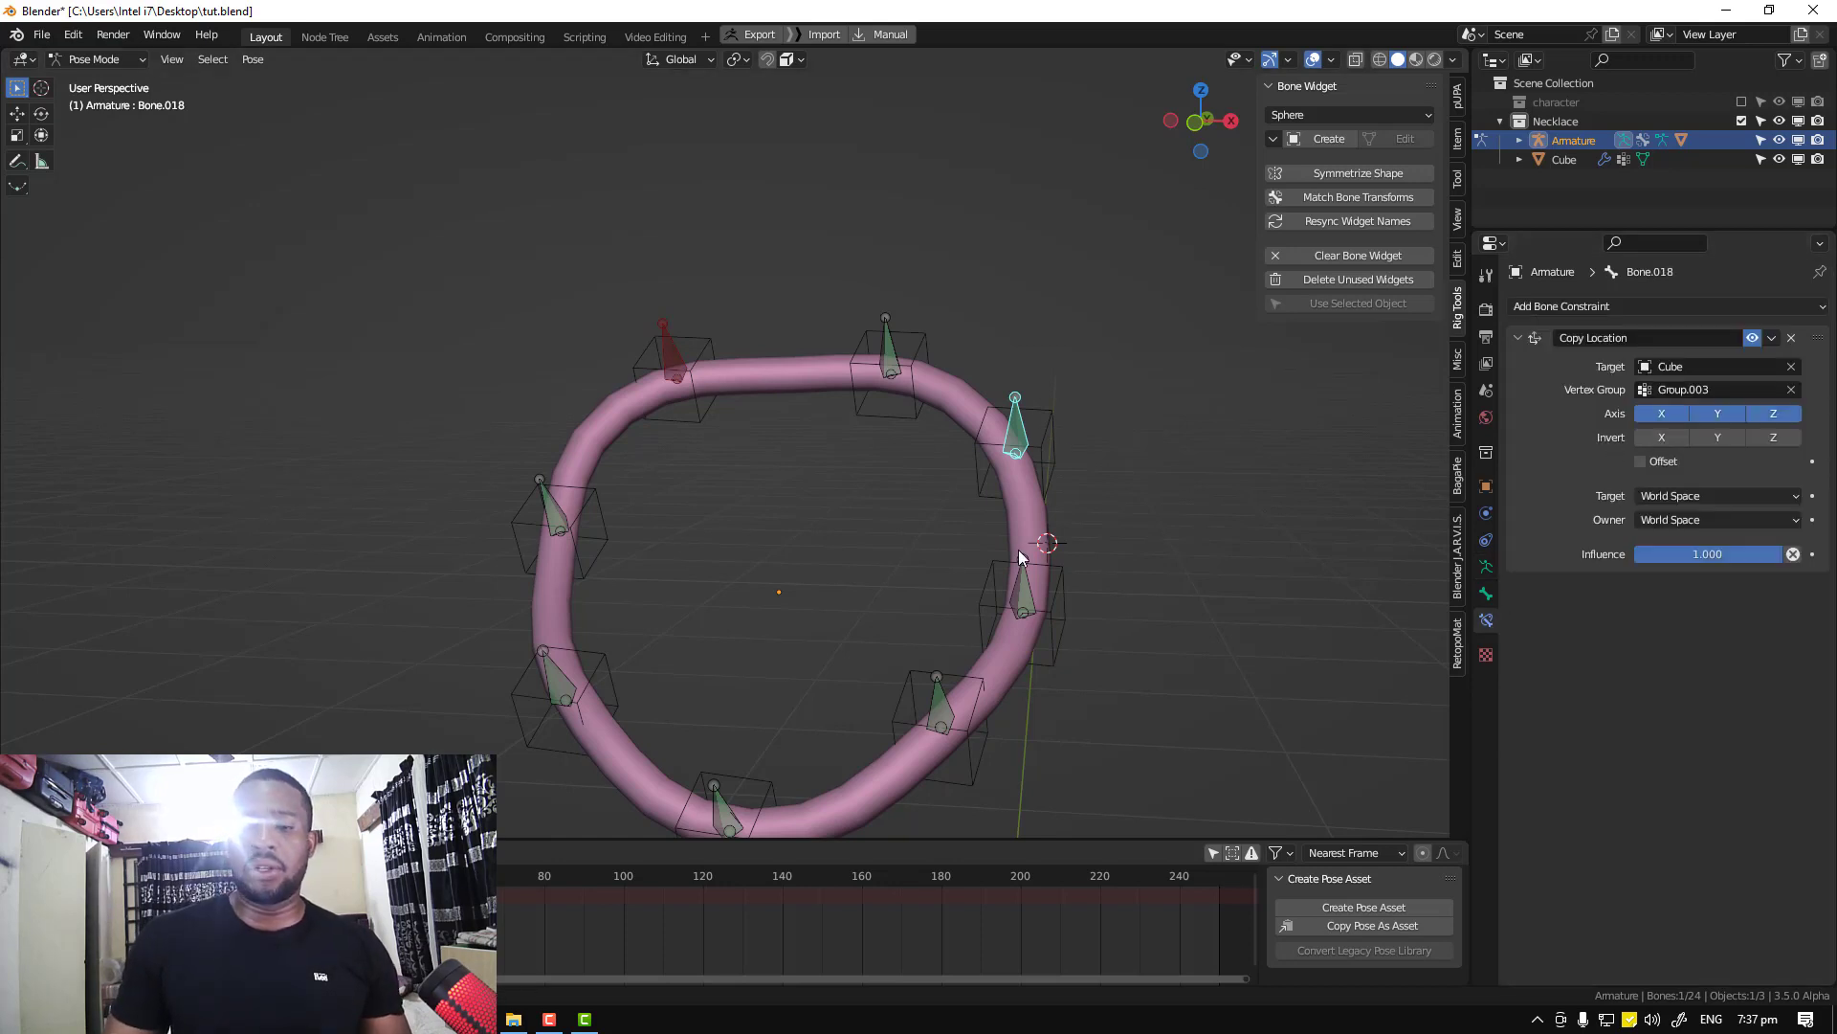
middle_click_drag(1022, 555, 1110, 559)
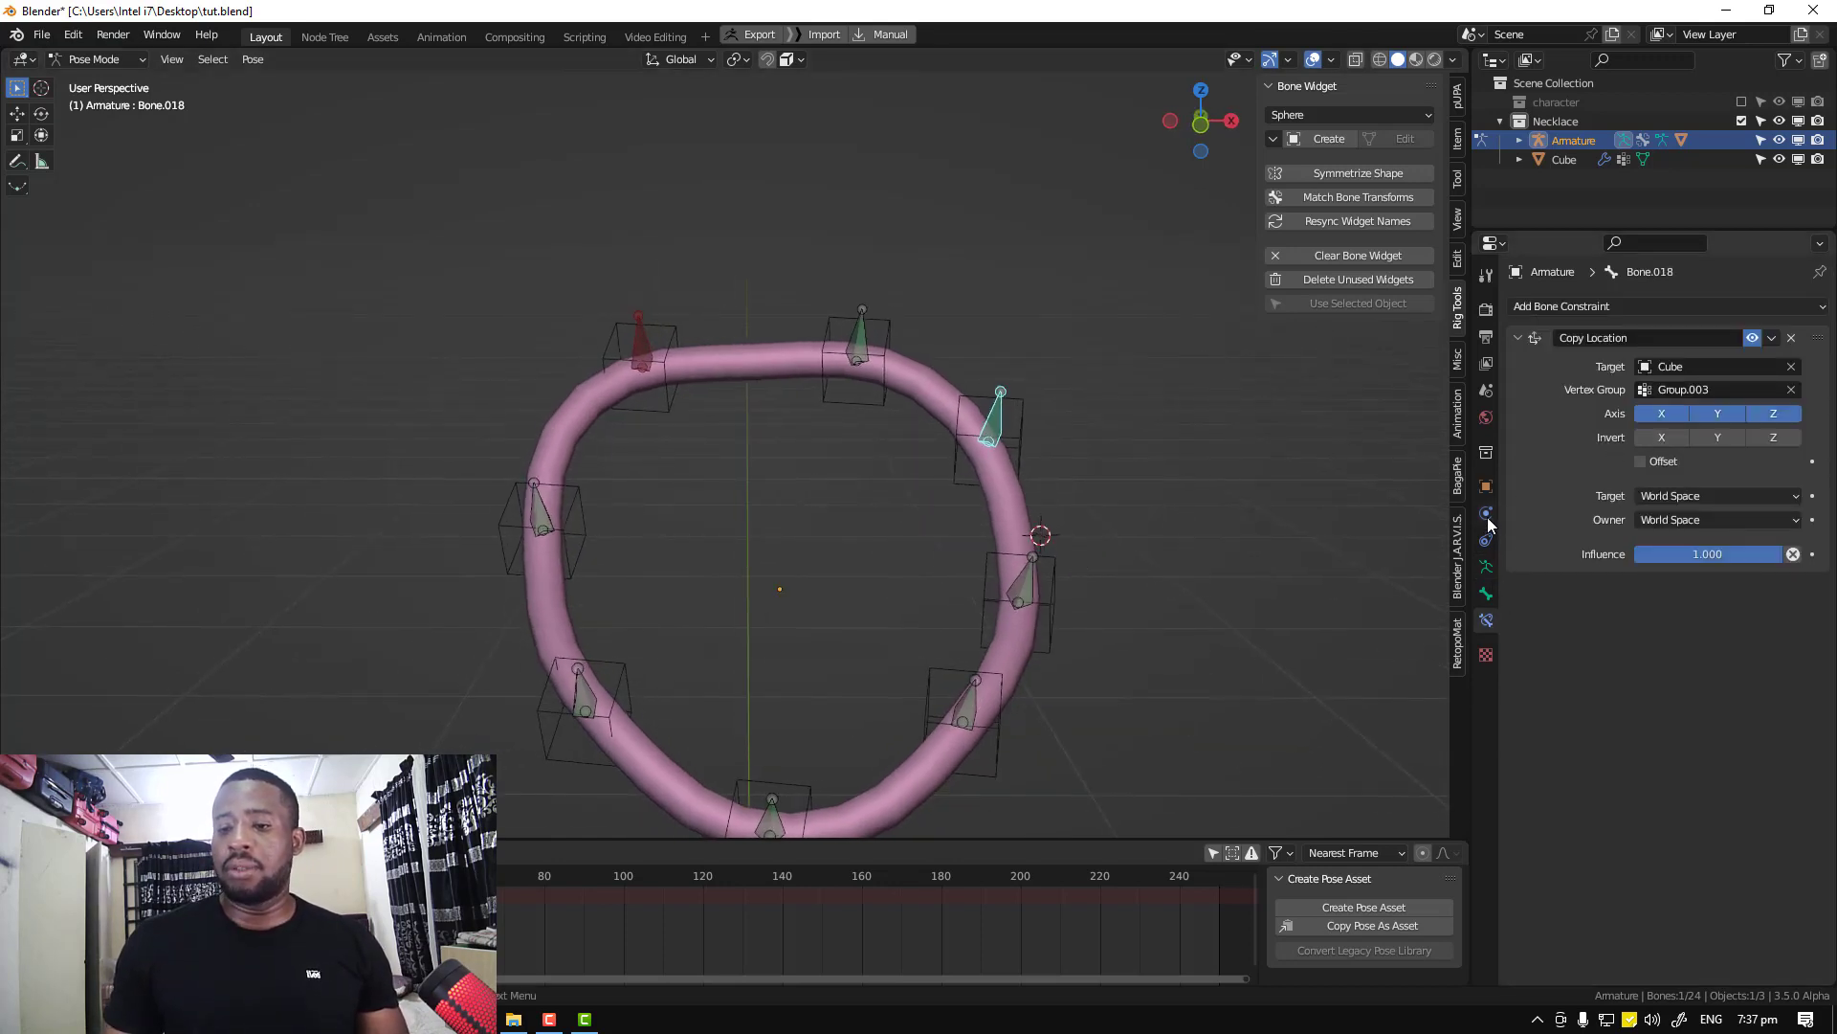
Display the second and third bone layers together and set the armature's bone display type to B-Bone
left_click(1486, 569)
left_click(1546, 413)
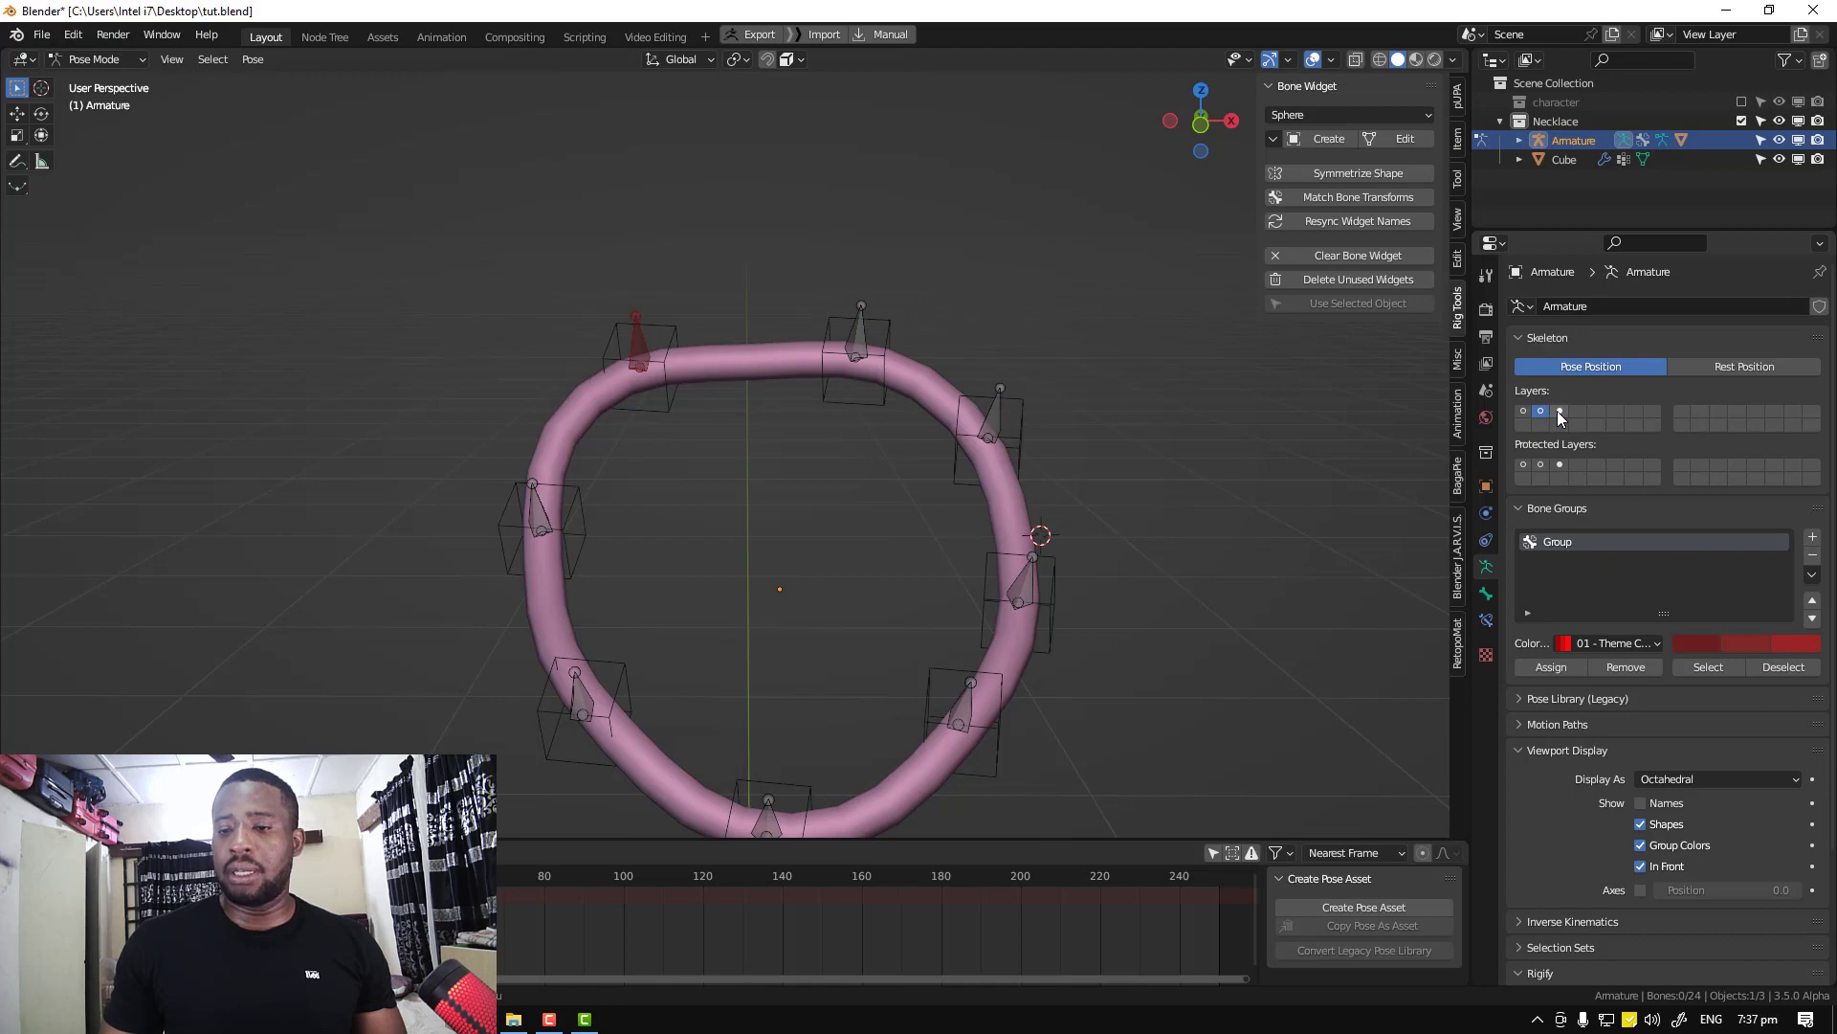
left_click(1560, 413, "shift")
scroll(1014, 503, "up", 4)
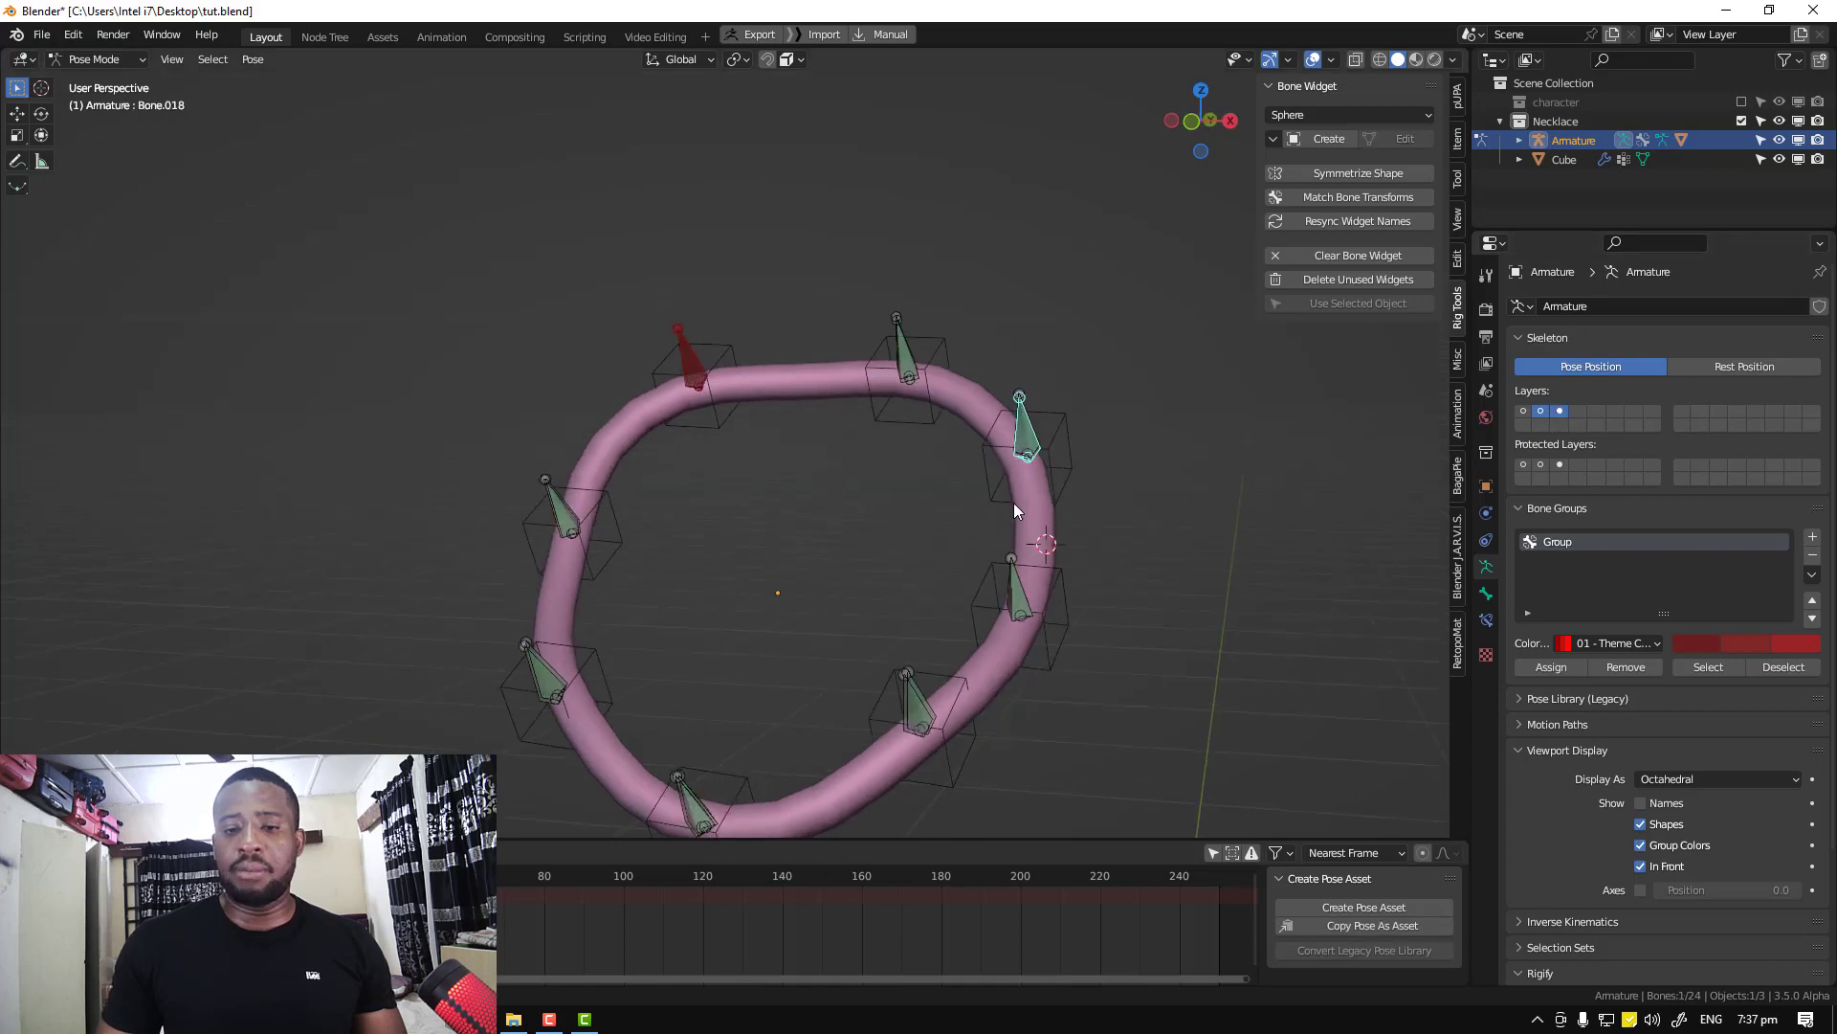
left_click(1718, 779)
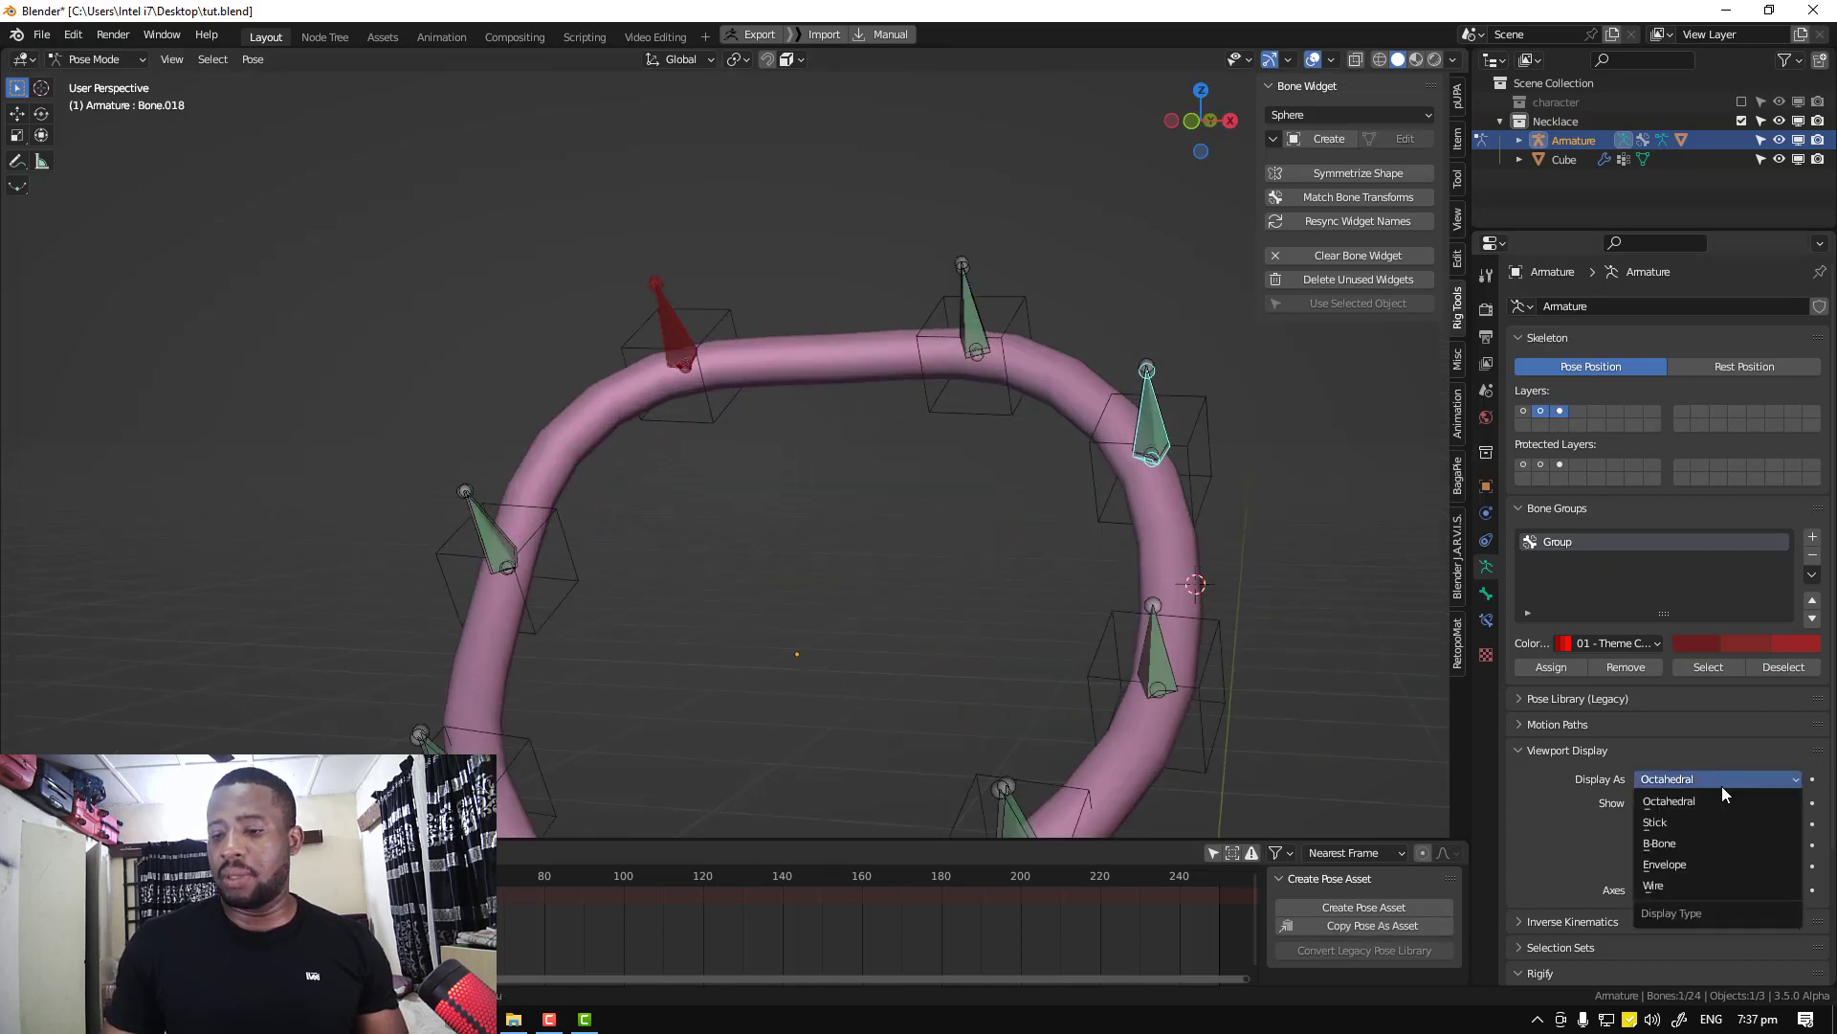
left_click(1679, 842)
Show only the second bone layer and scale down the B-Bone display size of all its bones to thin sticks
left_click(1555, 412, "shift")
key("a")
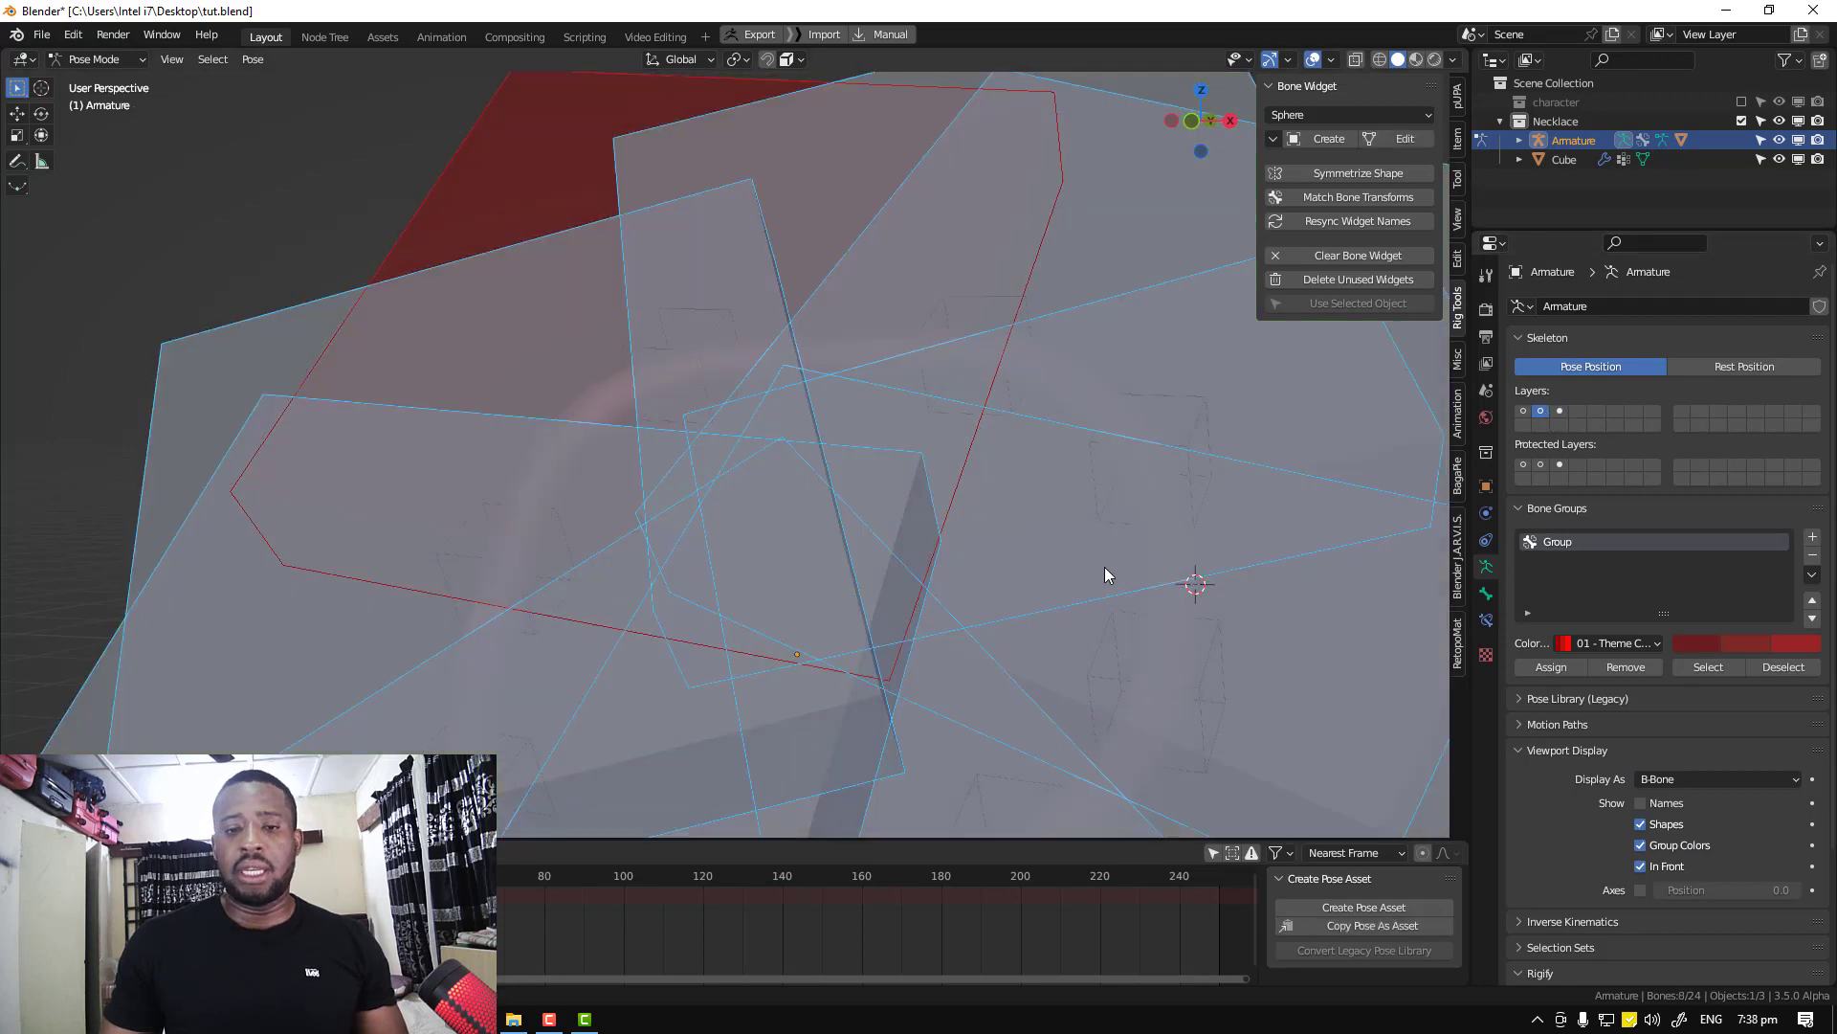
scroll(1111, 584, "down", 3)
key("ctrl+alt+s")
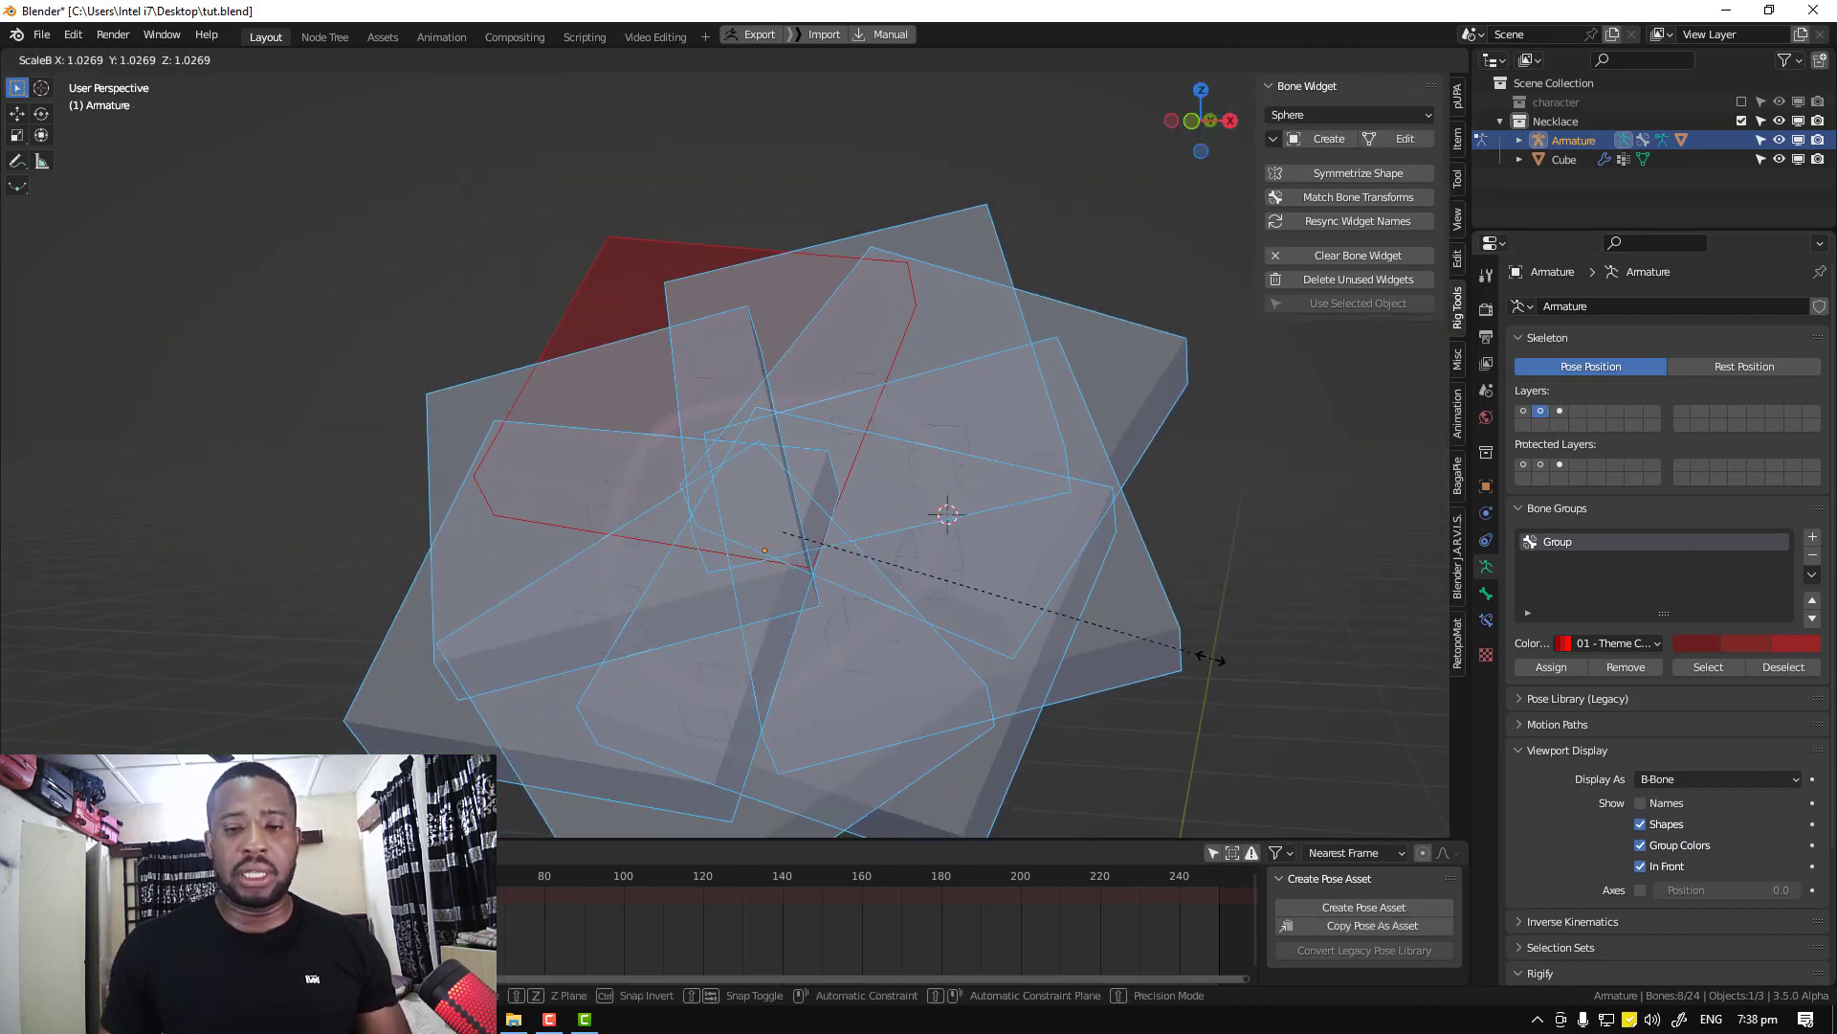
left_click(890, 538)
key("ctrl+alt+s")
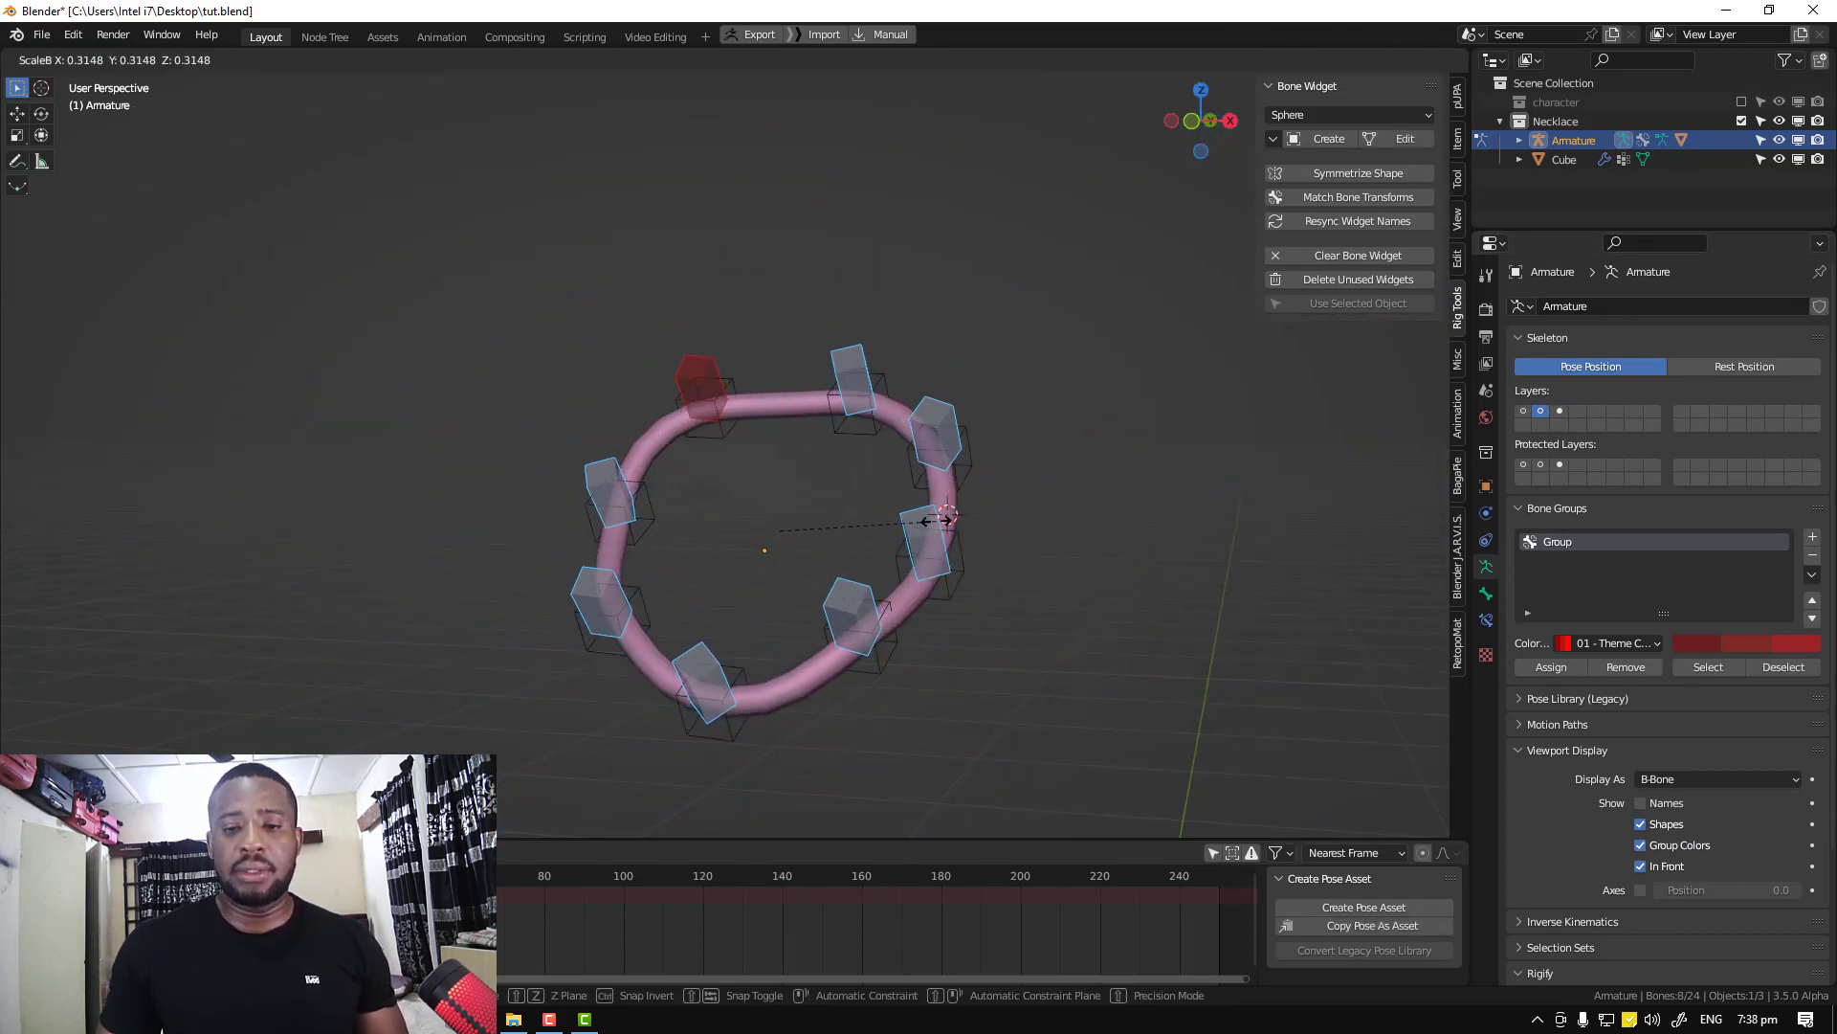
left_click(934, 521)
scroll(1303, 675, "up", 2)
key("ctrl+alt+s")
key("Return")
key("ctrl+alt+s")
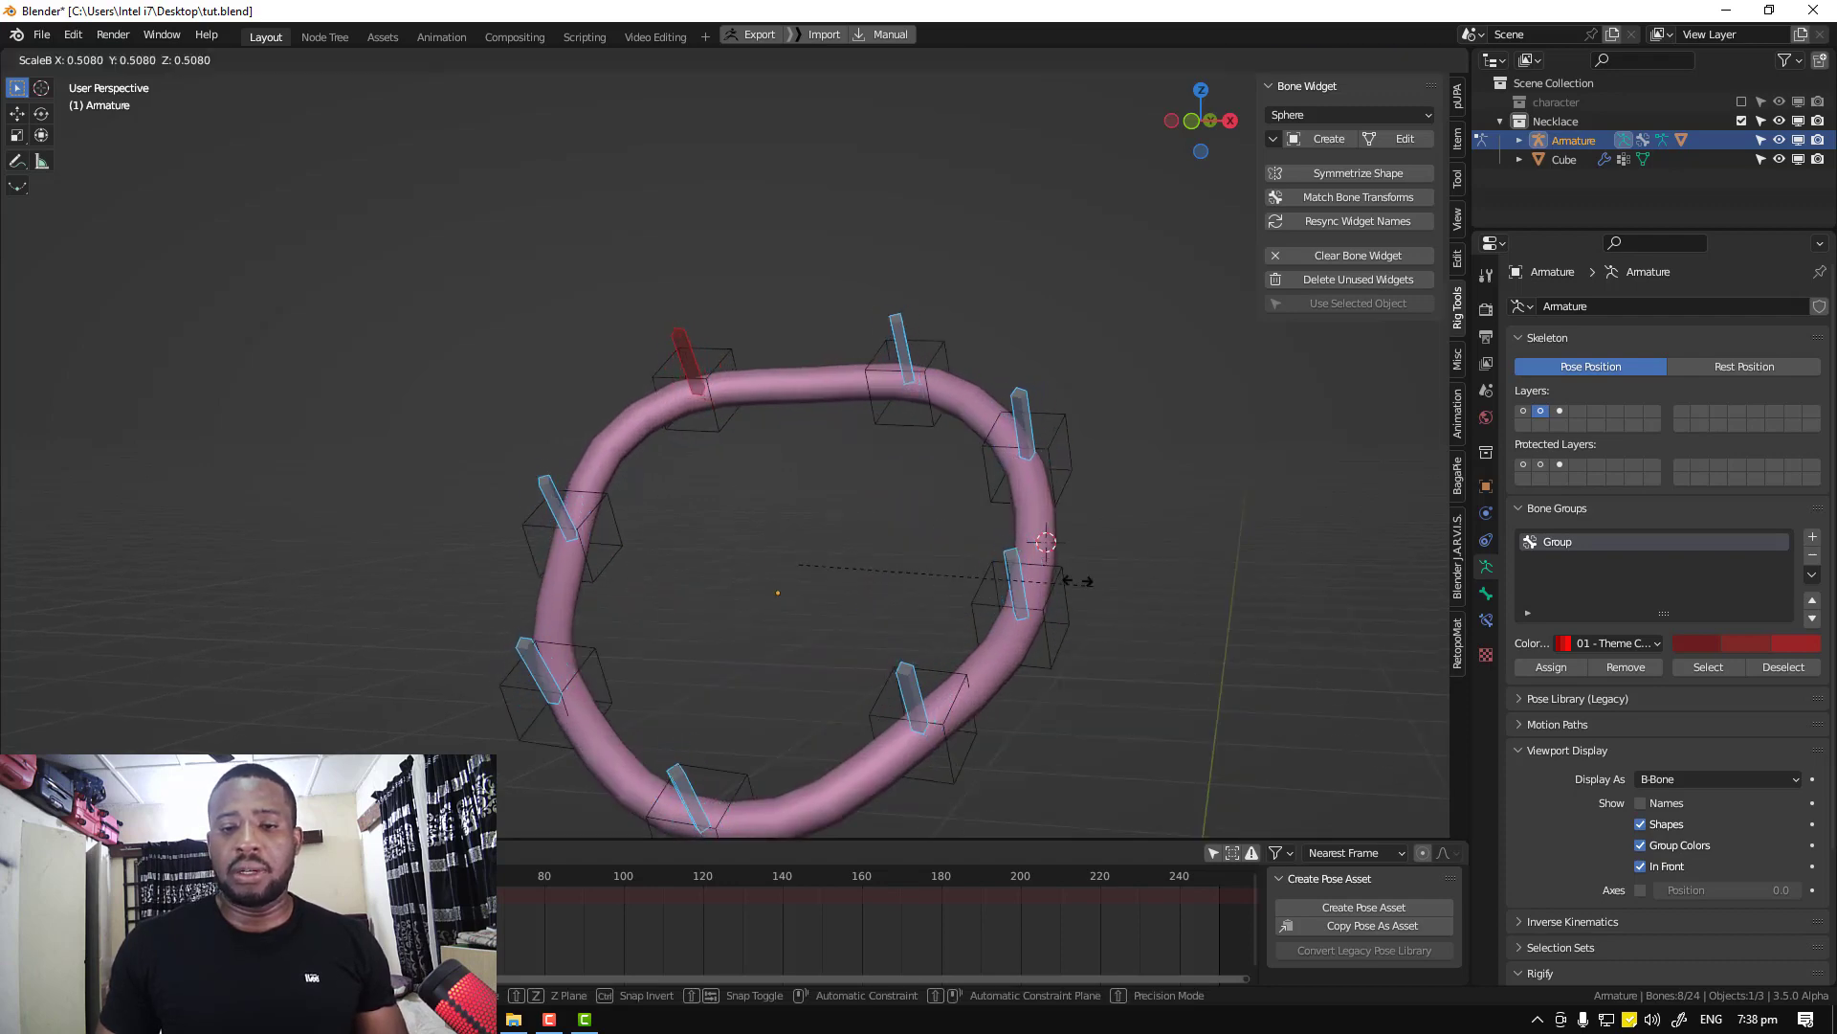
key("Return")
key("ctrl+alt+s")
key("Return")
scroll(1100, 522, "up", 3)
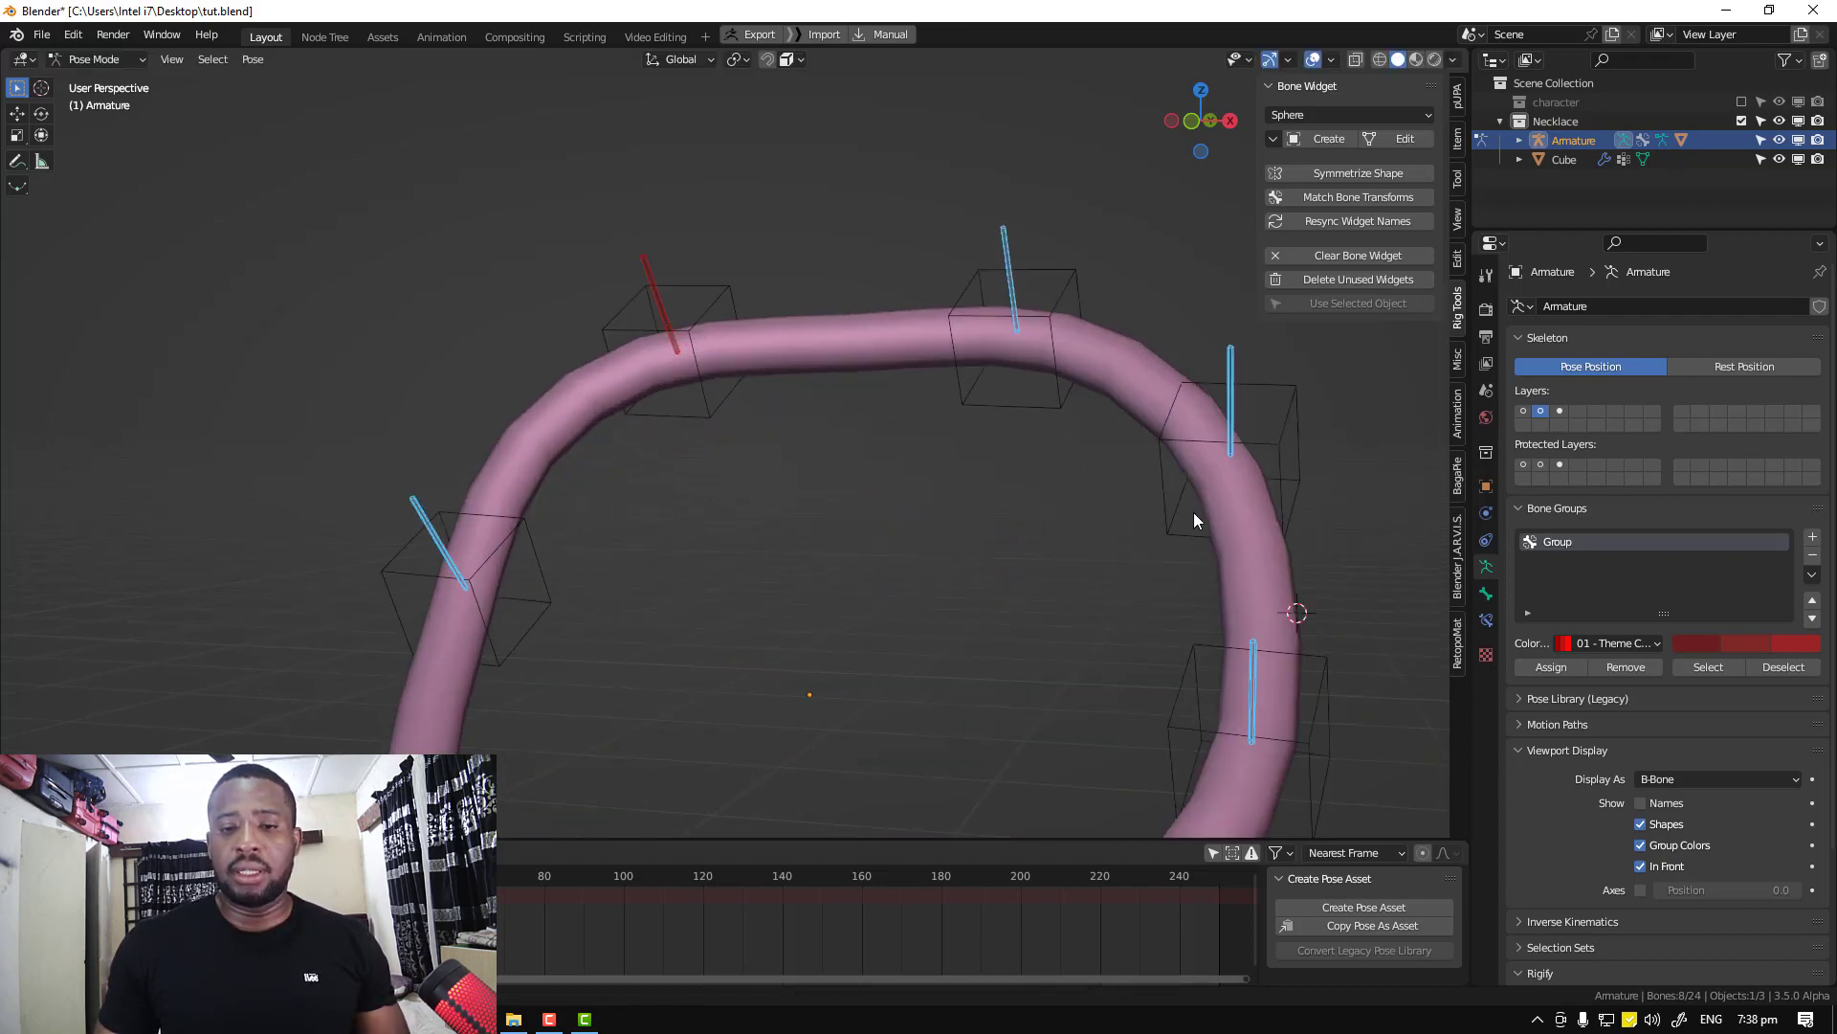
Scale the third-layer bones' B-Bone display size down to thicker boxes, and display the second layer alongside them
left_click(1560, 412)
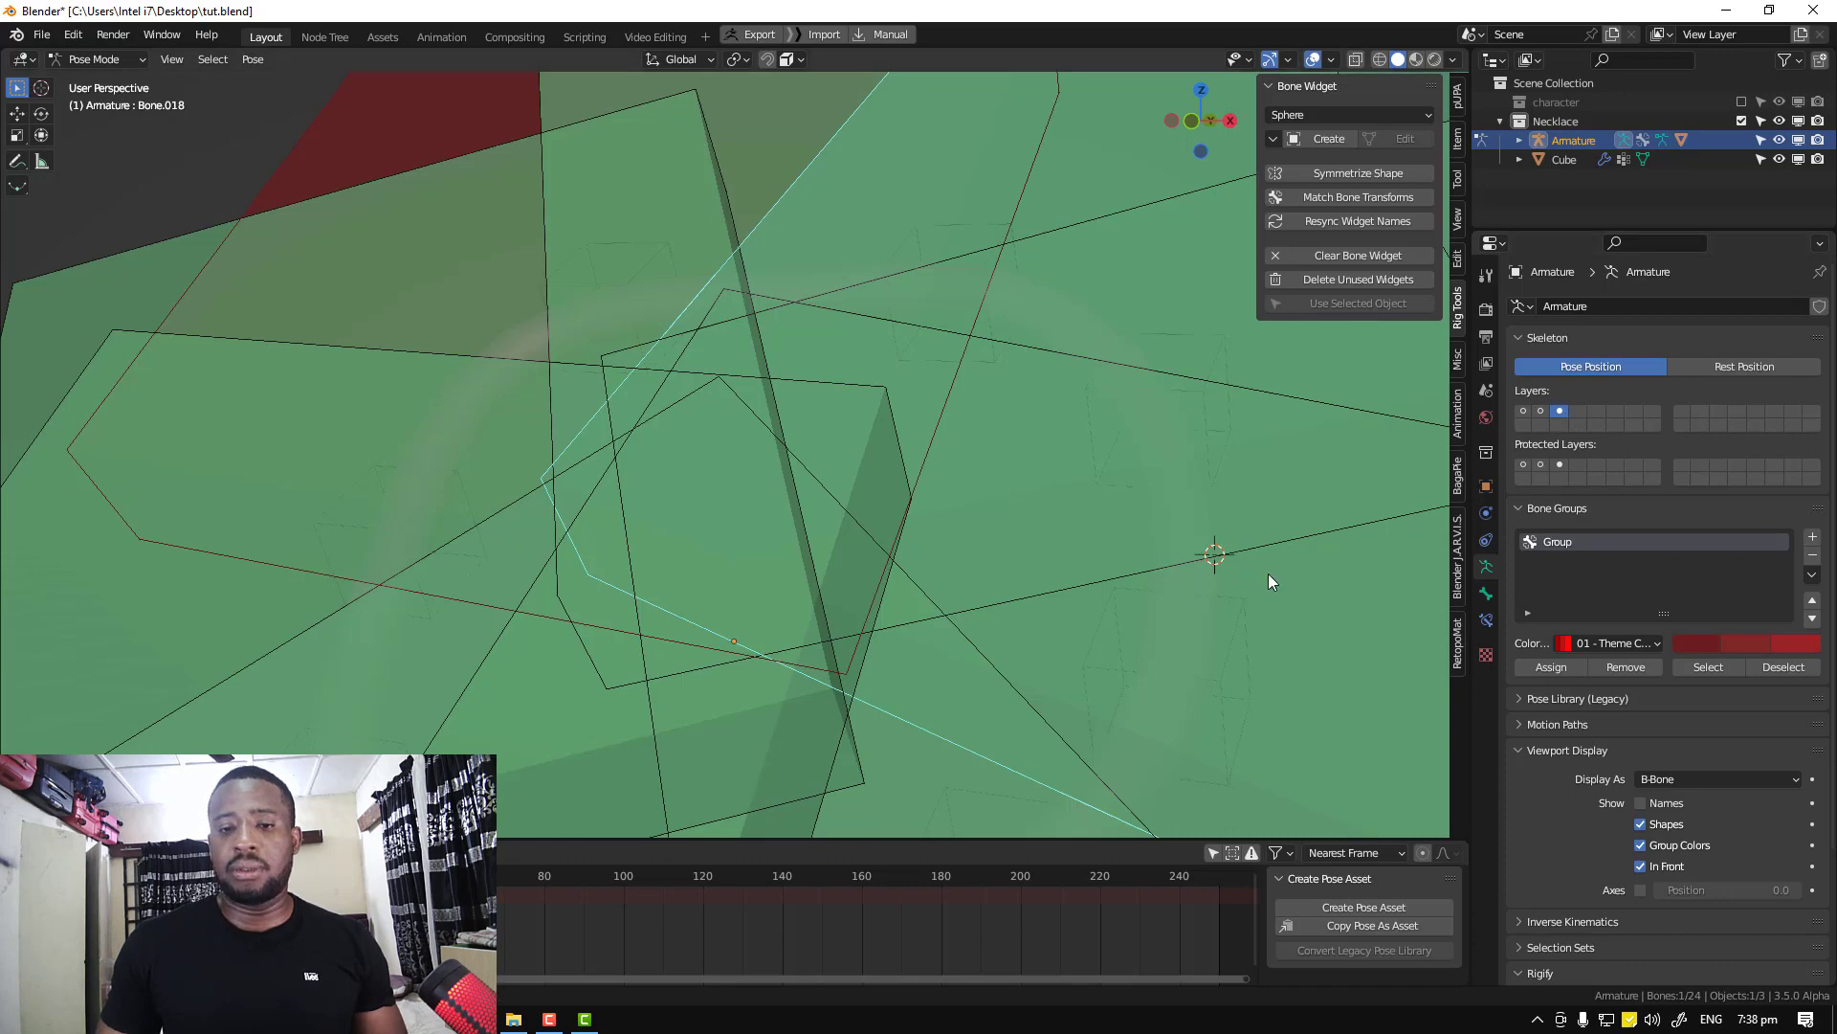
key("ctrl+alt+s")
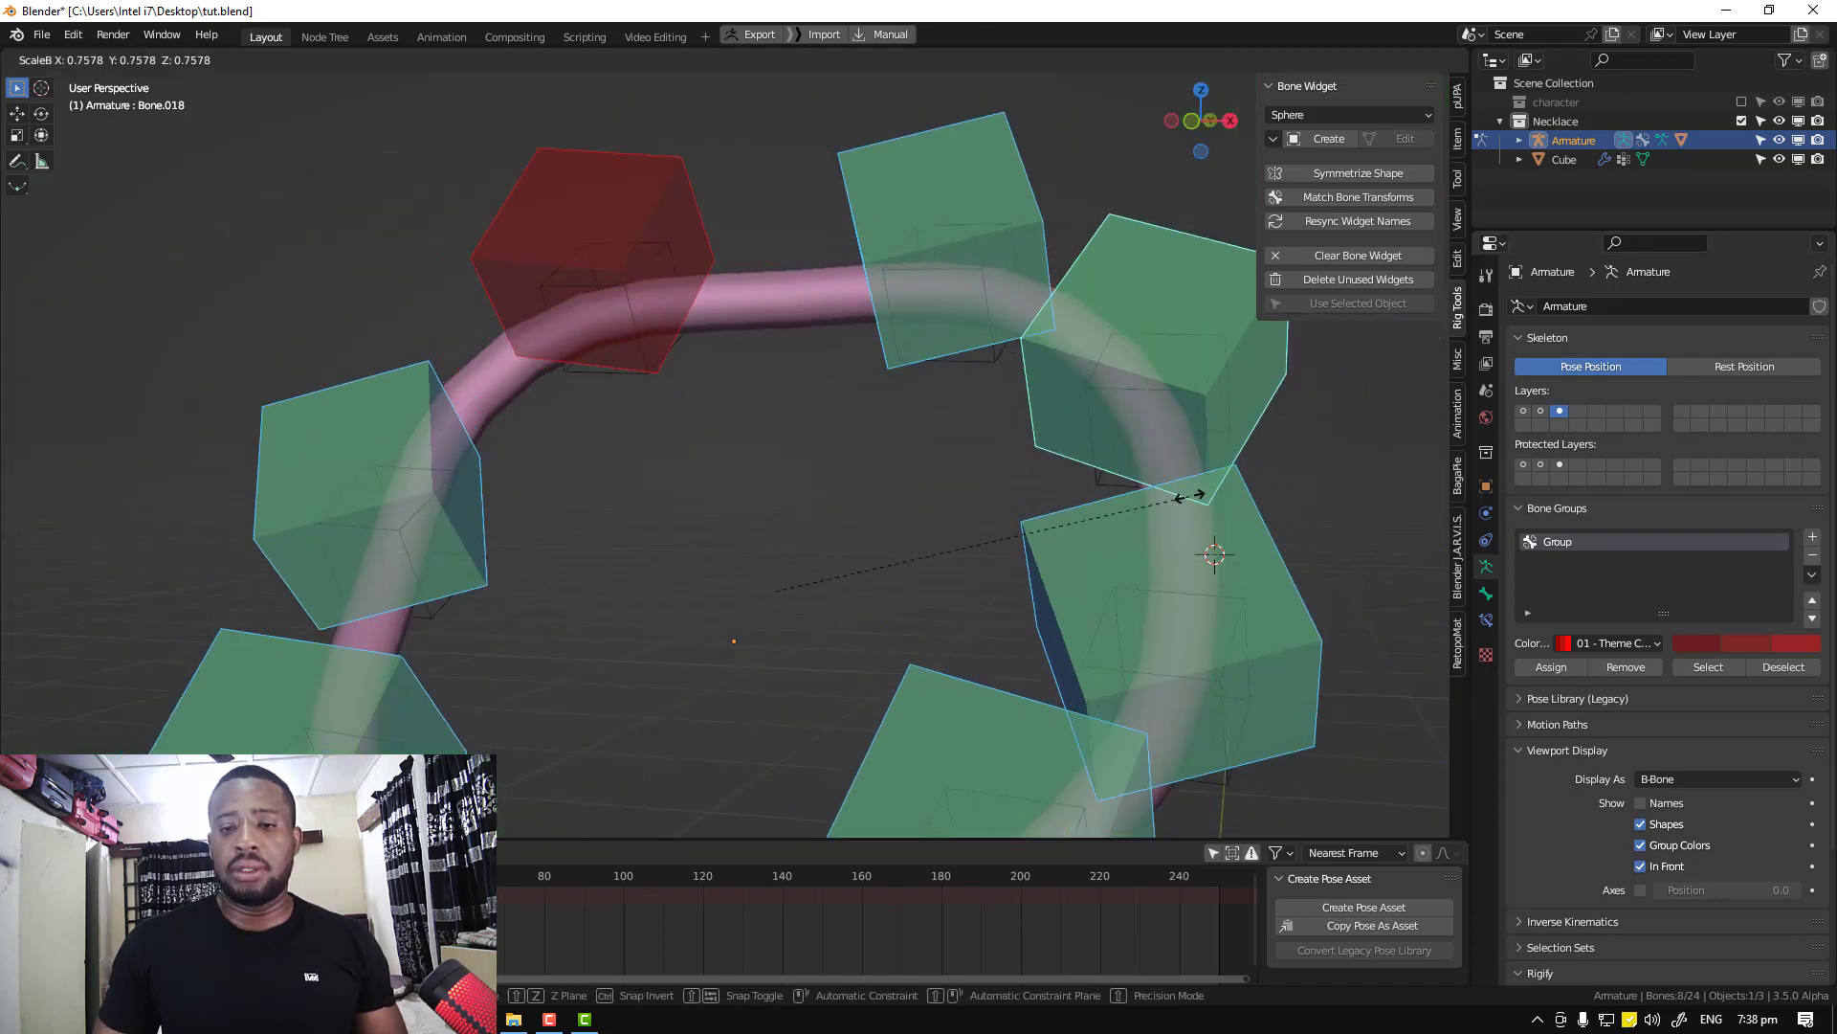
left_click(882, 458)
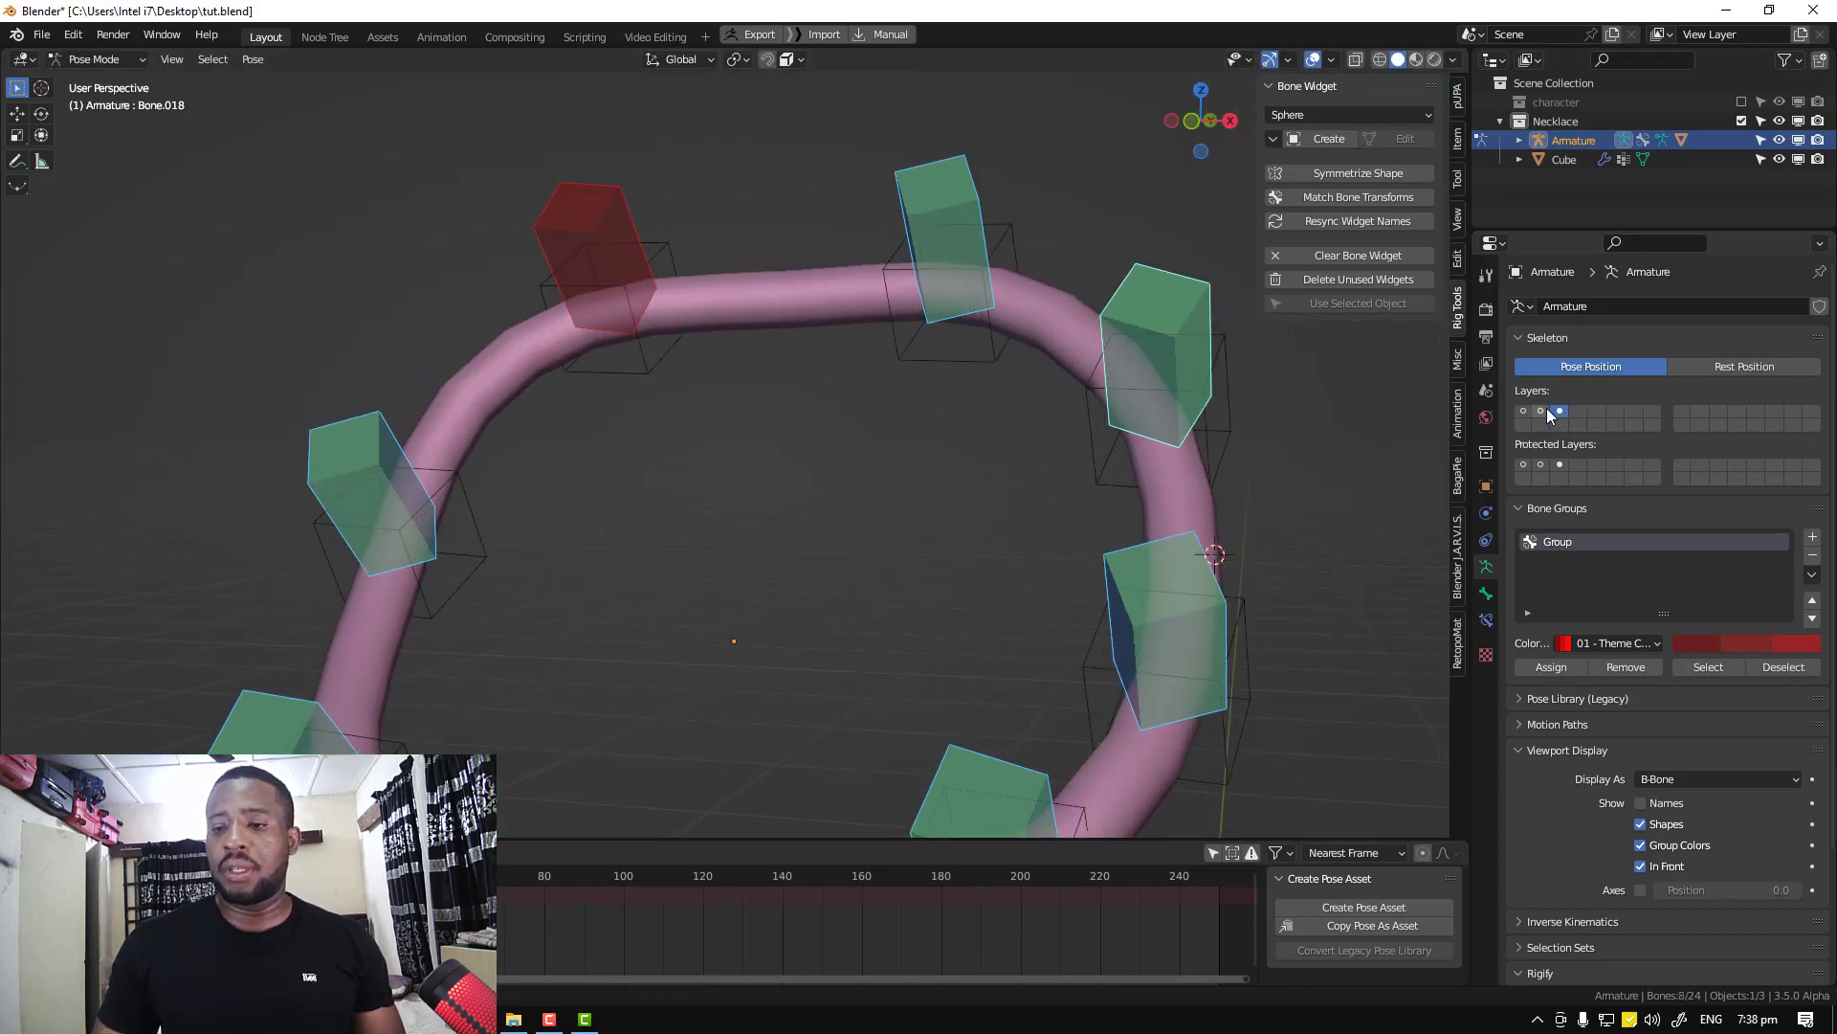
left_click(1545, 411, "shift")
left_click(1017, 407)
scroll(1081, 419, "down", 3)
middle_click_drag(1089, 421, 1043, 376)
scroll(1043, 376, "up", 3)
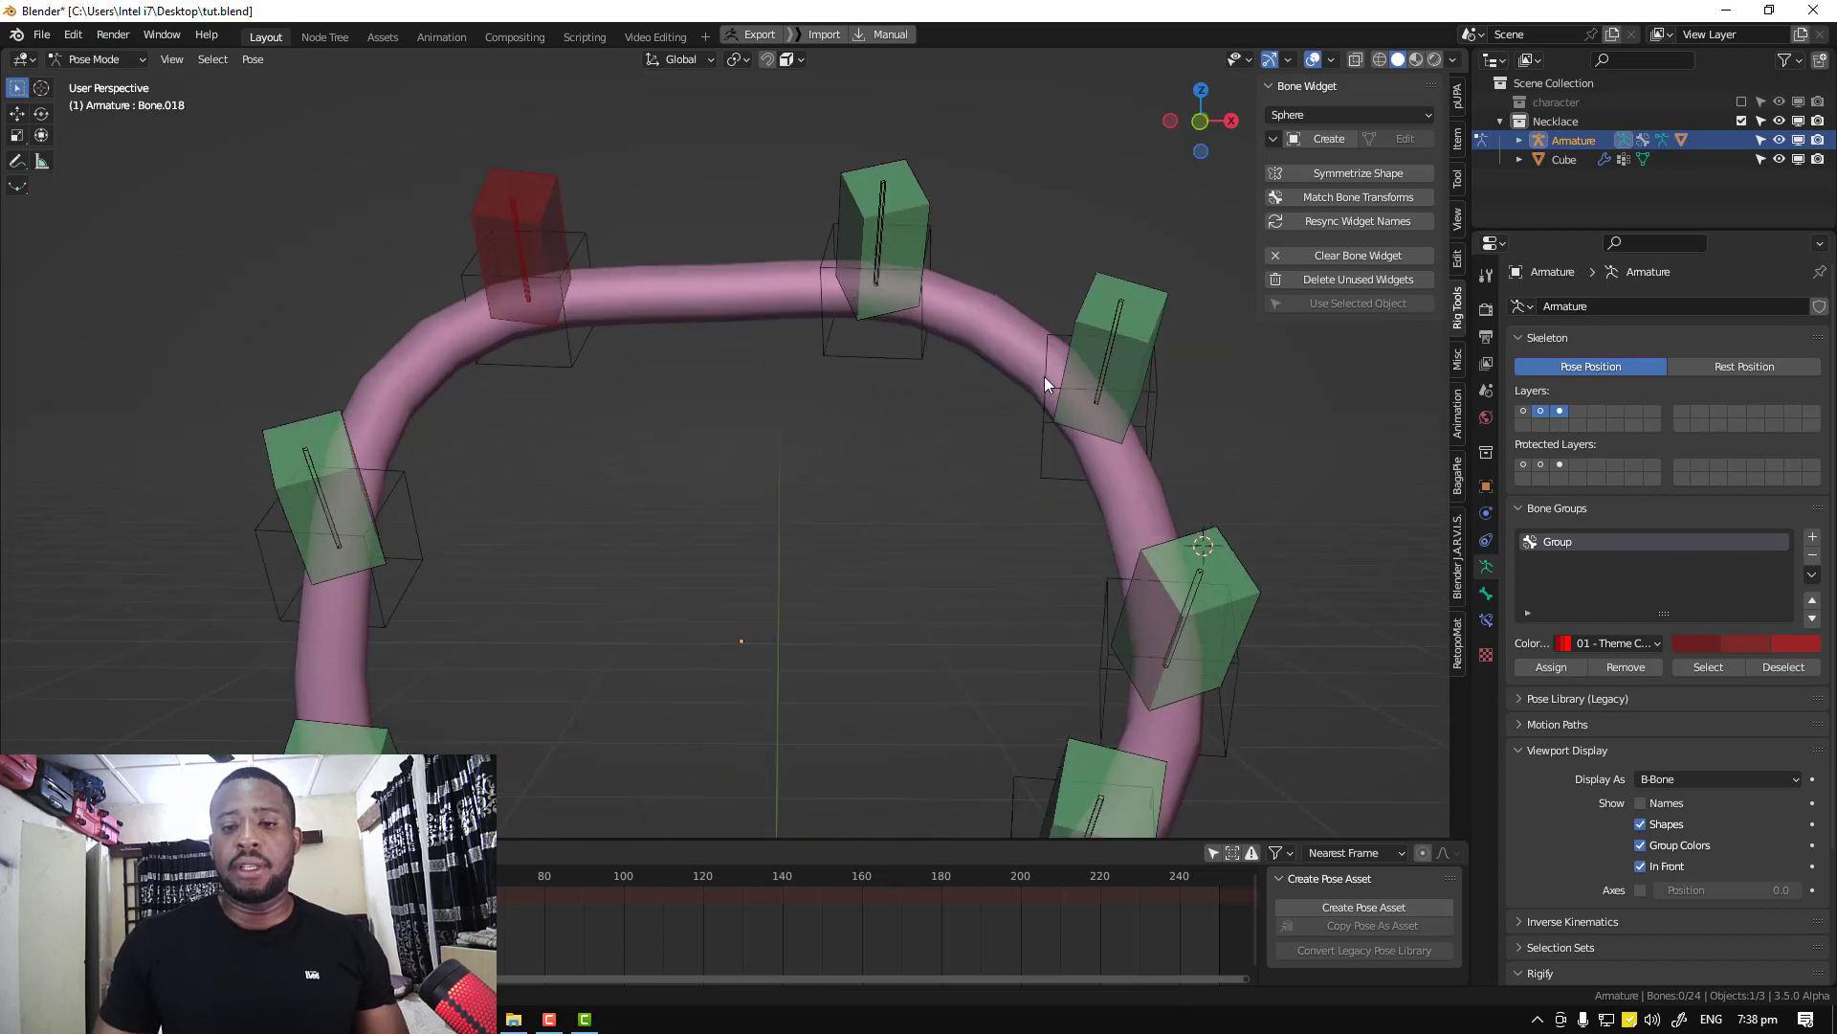
Parent the thin second-layer bone at the necklace's upper right to its thick third-layer counterpart with Keep Offset
left_click(1108, 352)
key("Tab")
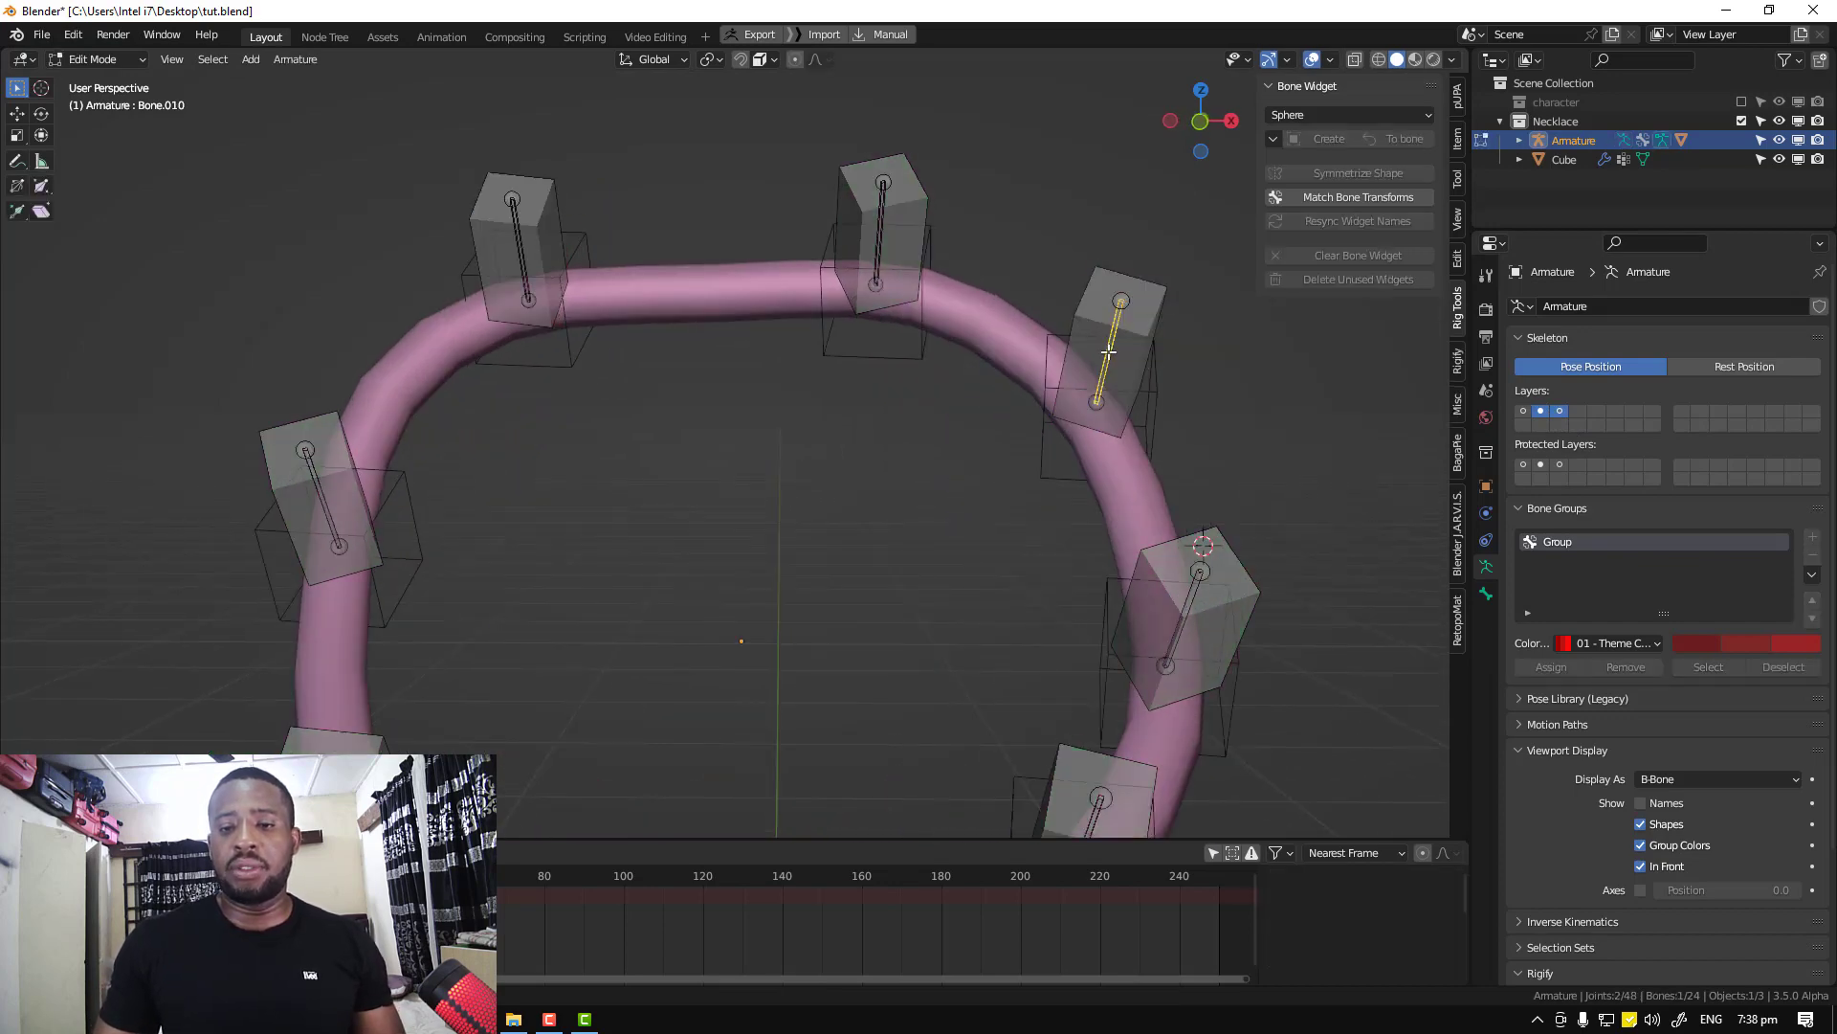
left_click(1142, 331, "shift")
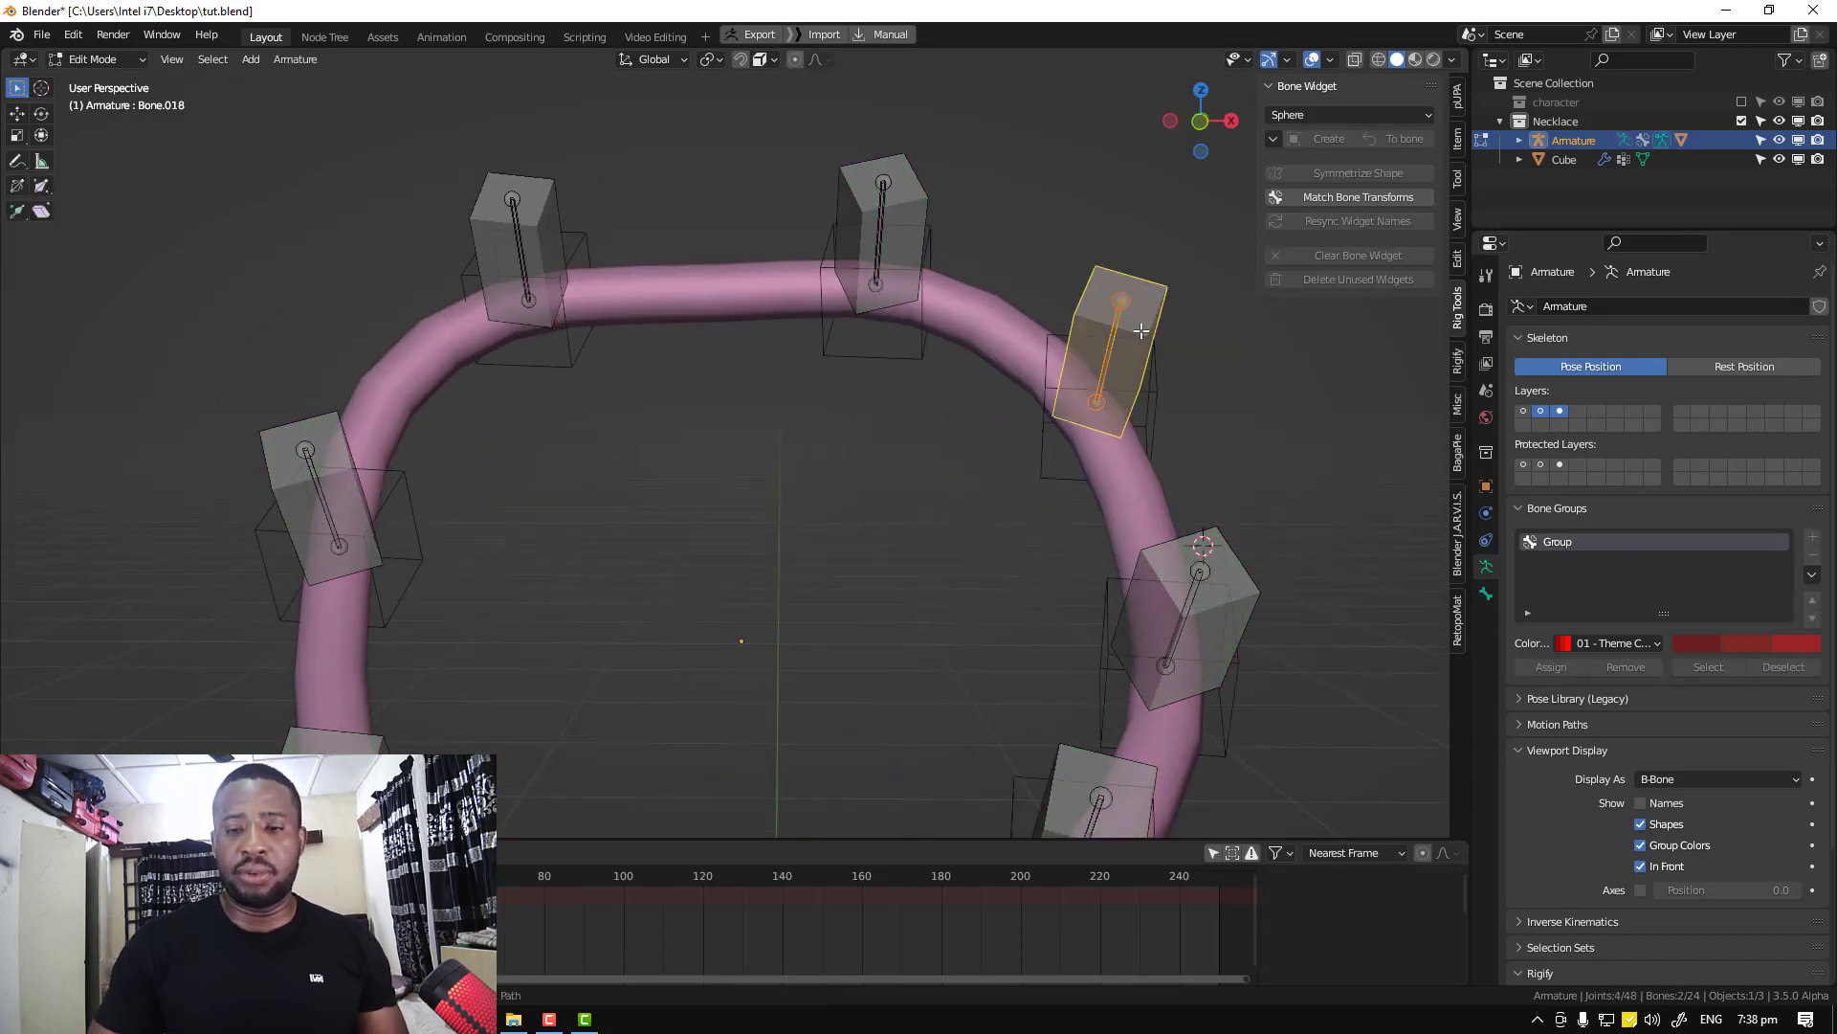
key("ctrl+p")
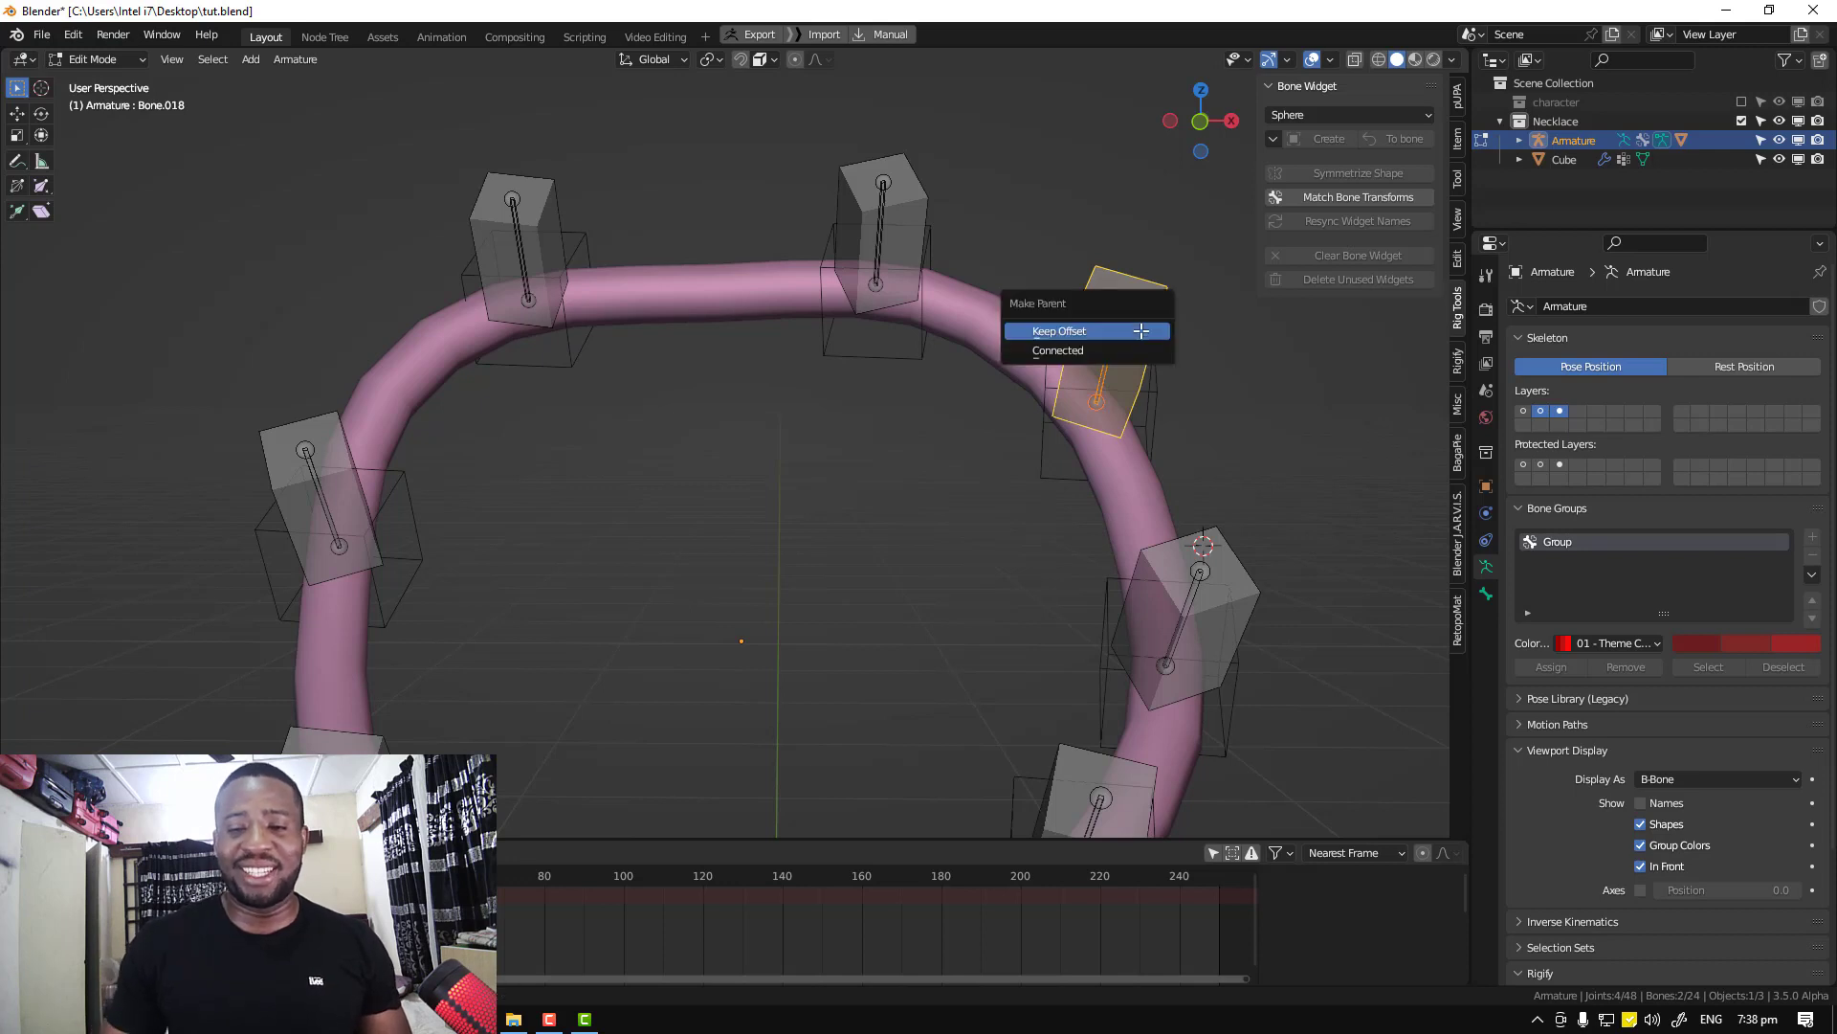
left_click(1141, 331)
key("alt+a")
Parent the two thin bones at the back of the necklace to their thick third-layer counterparts with Keep Offset
middle_click_drag(1125, 335, 964, 290)
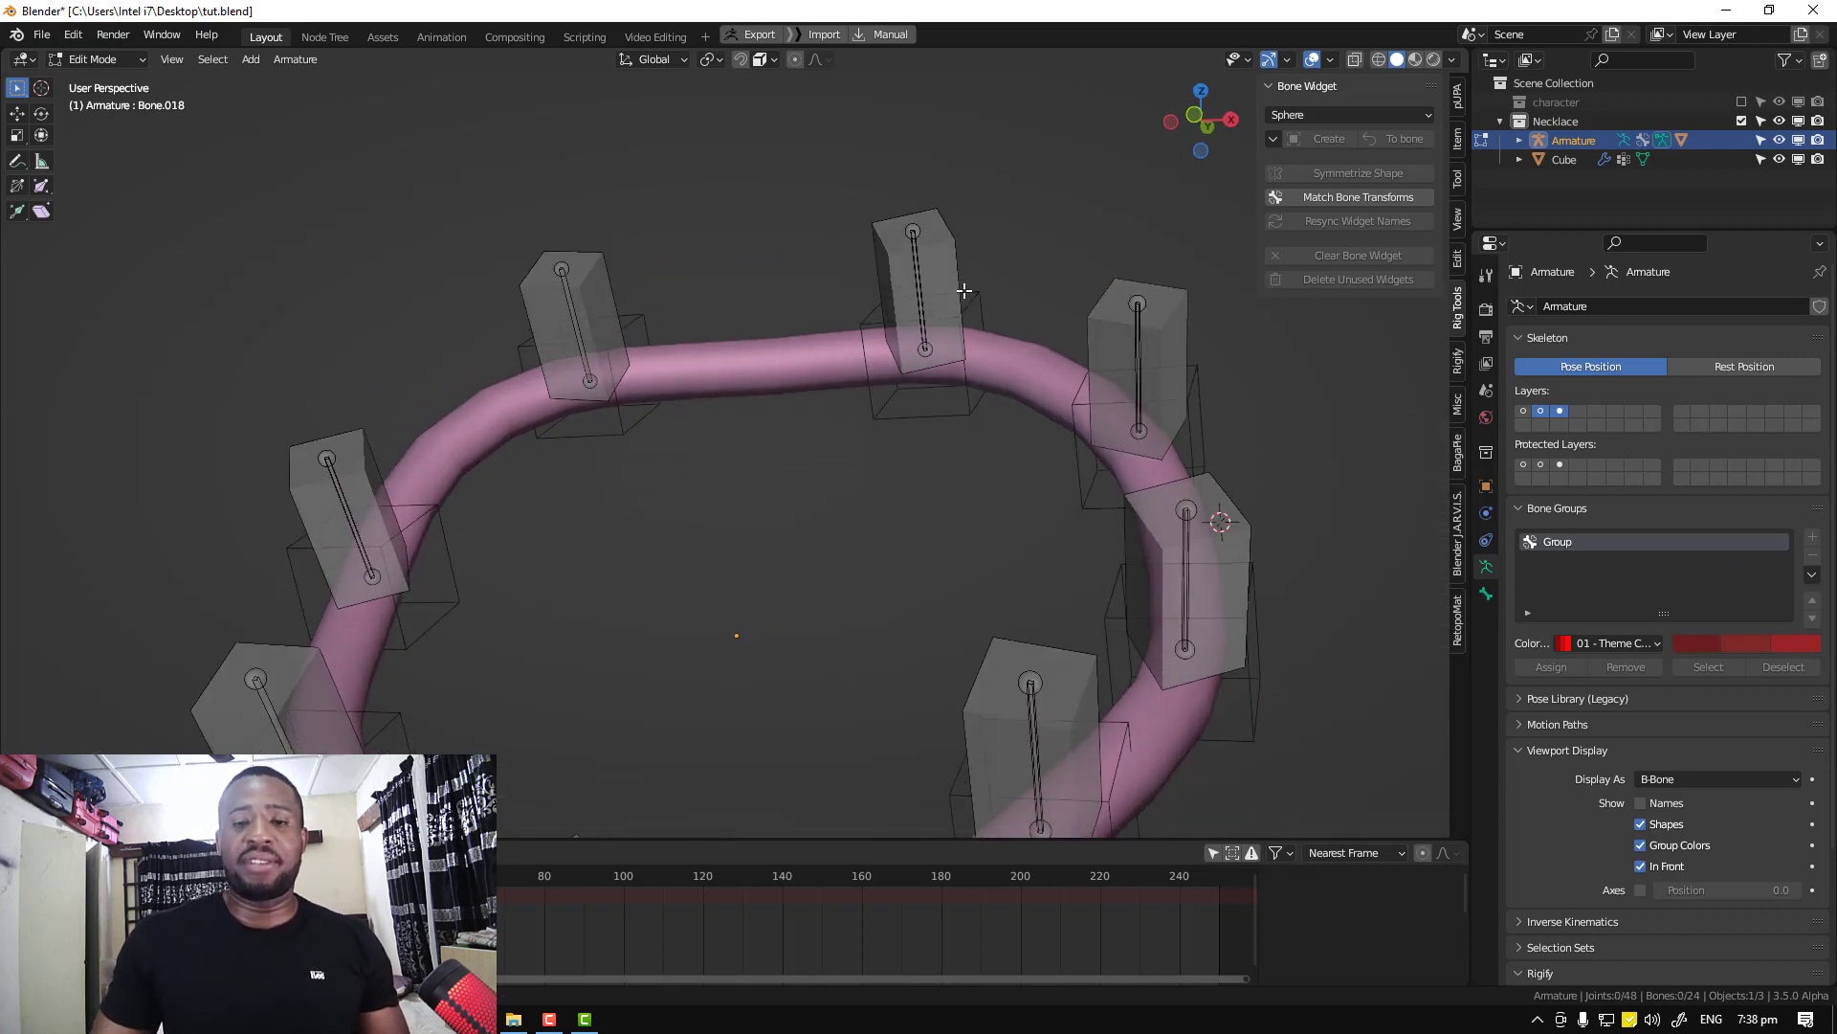
left_click(914, 282)
left_click(919, 280)
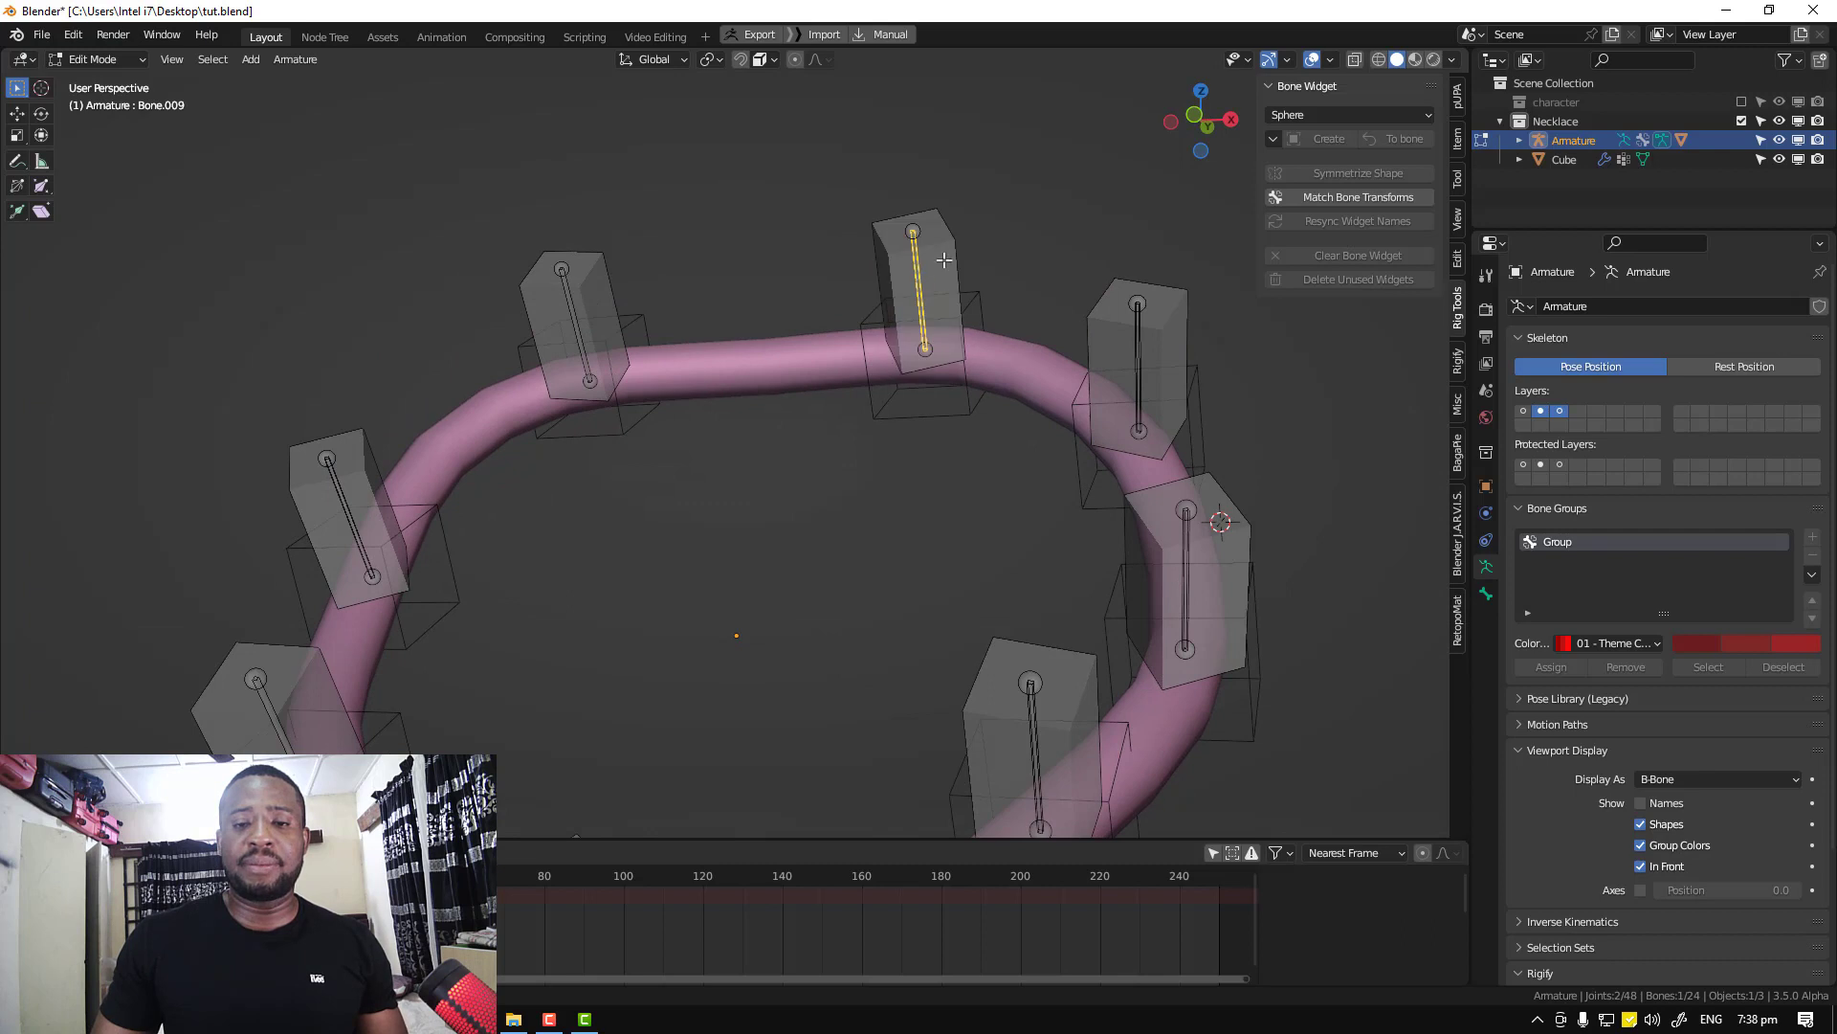
left_click(945, 258, "shift")
key("ctrl+p")
left_click(945, 258)
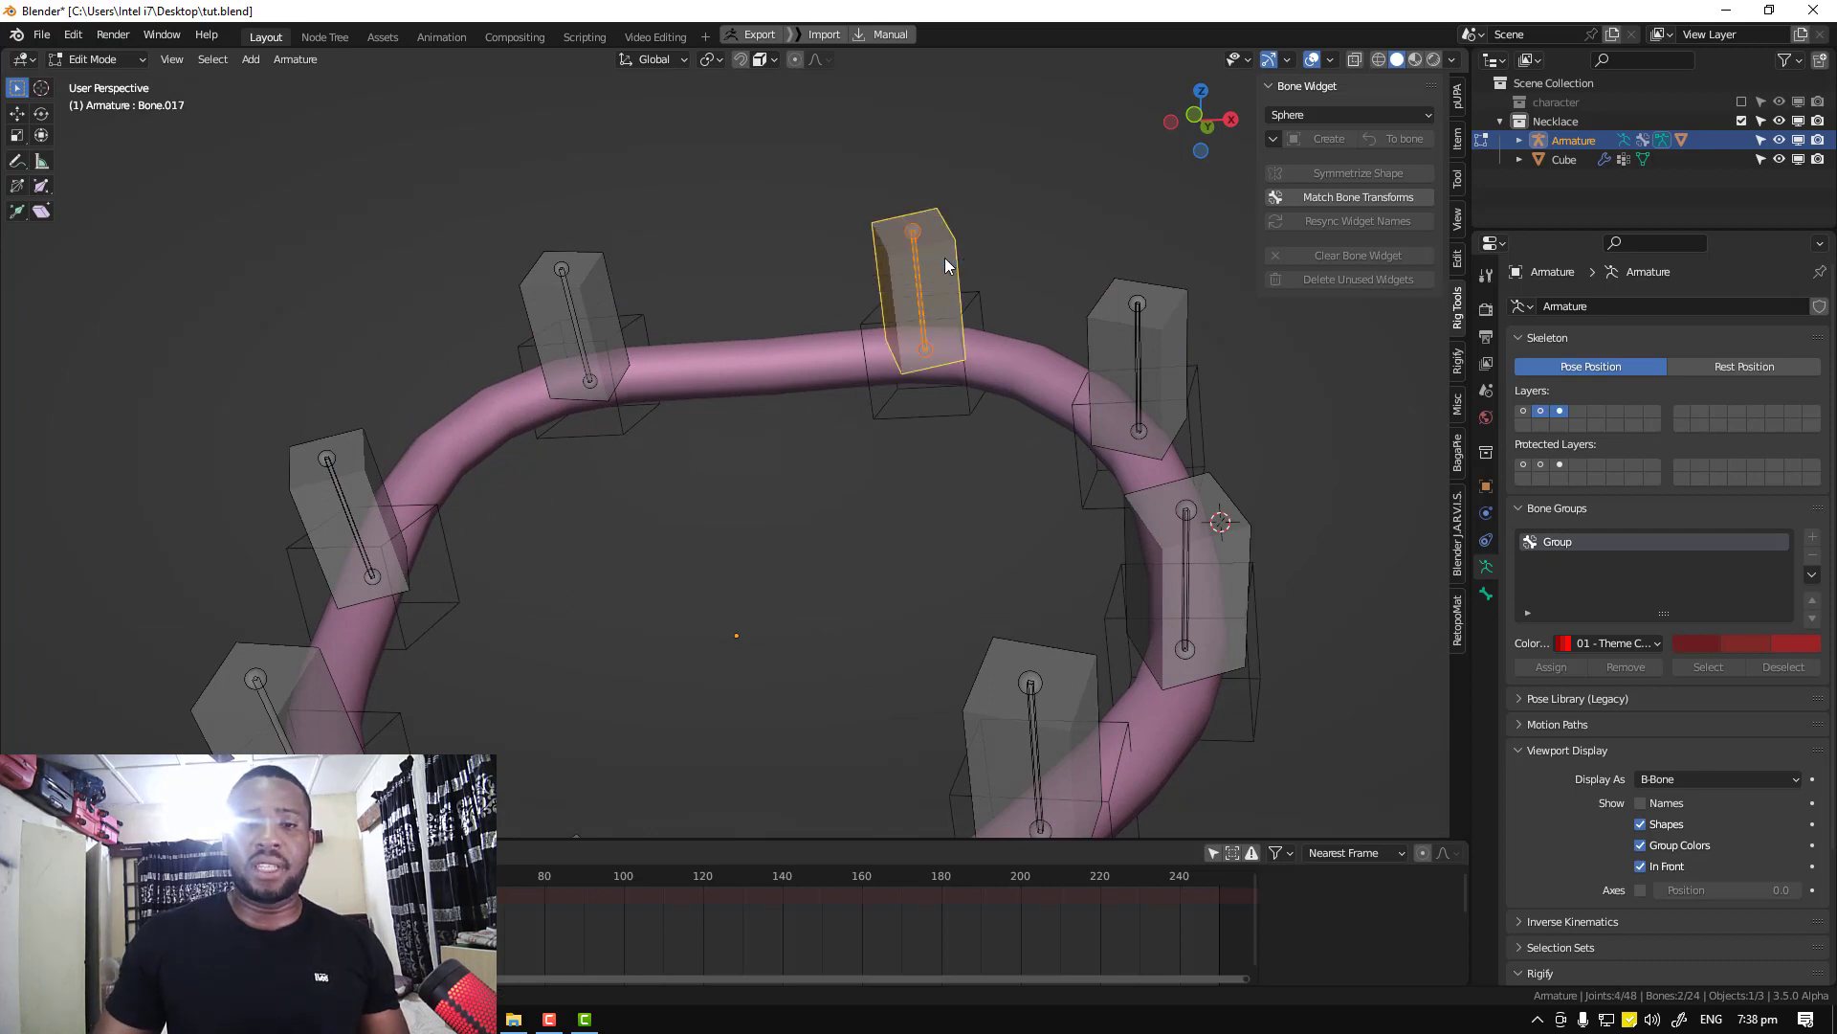
left_click(579, 316)
left_click(579, 316)
left_click(601, 288, "shift")
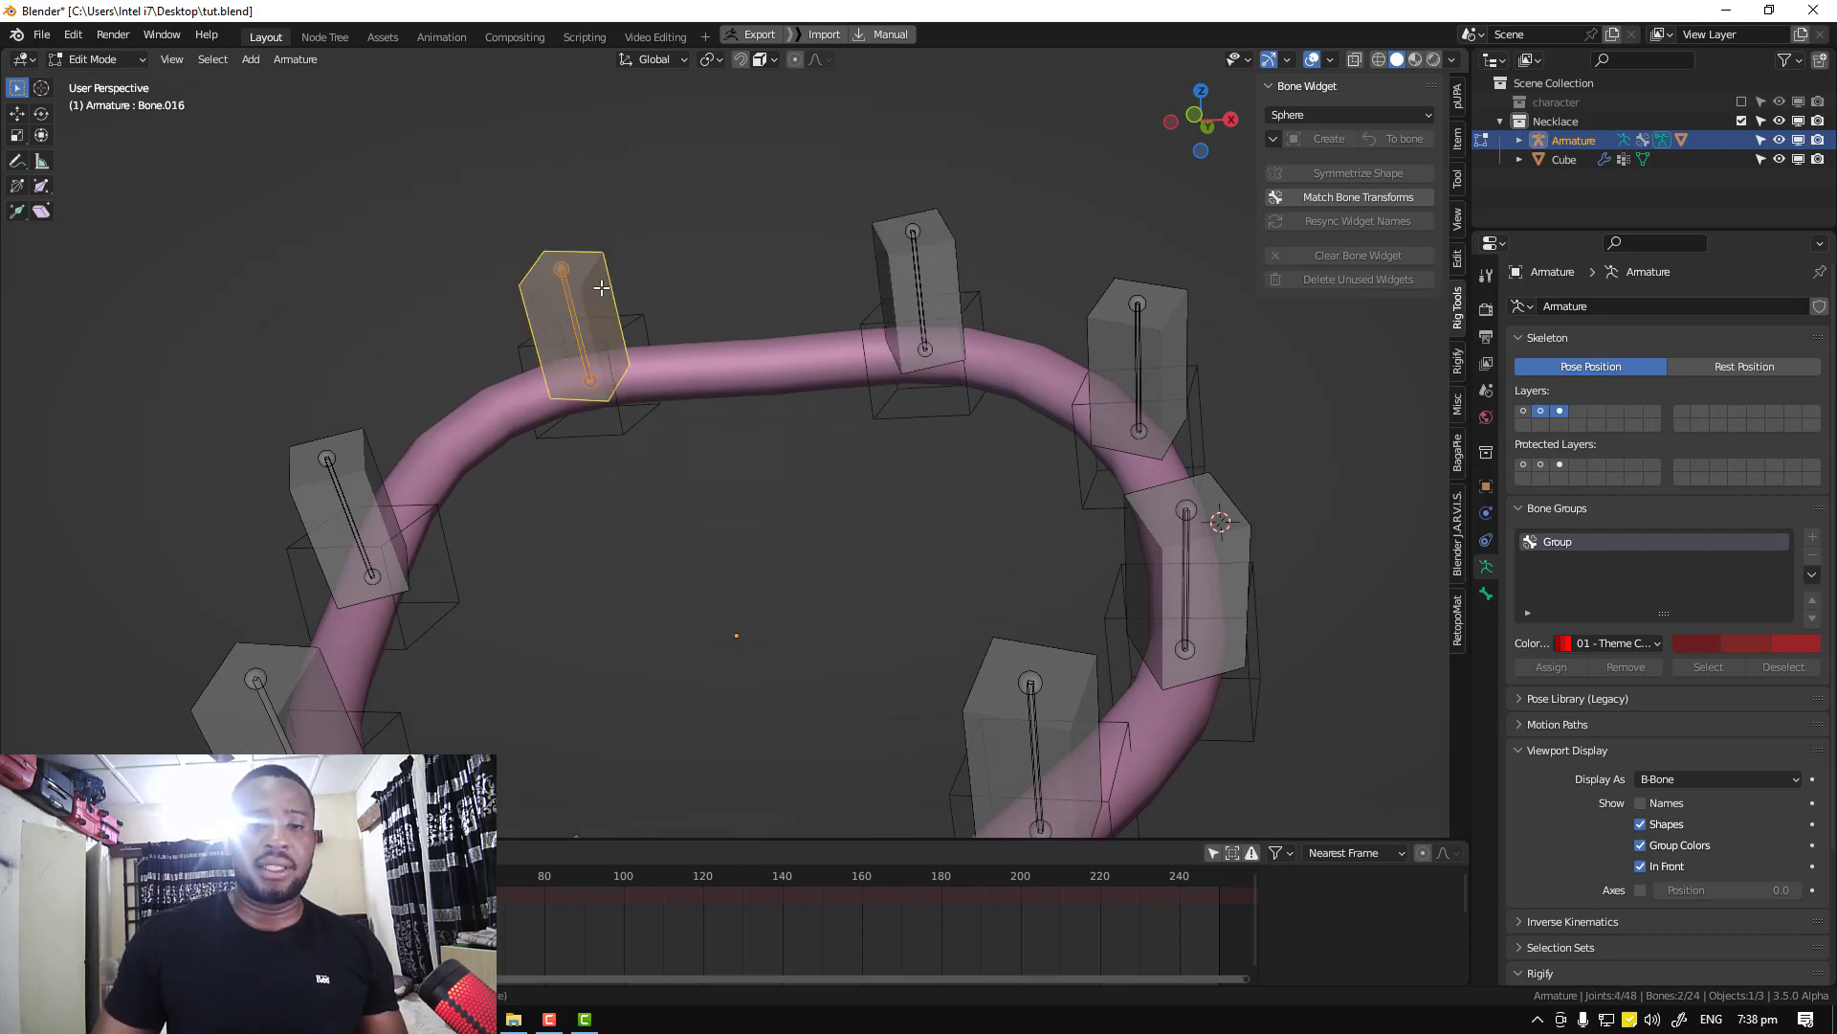
key("ctrl+p")
left_click(601, 289)
Parent both thin bones on the necklace's left side to their thick third-layer counterparts with Keep Offset
middle_click_drag(601, 294, 498, 421)
left_click(485, 433)
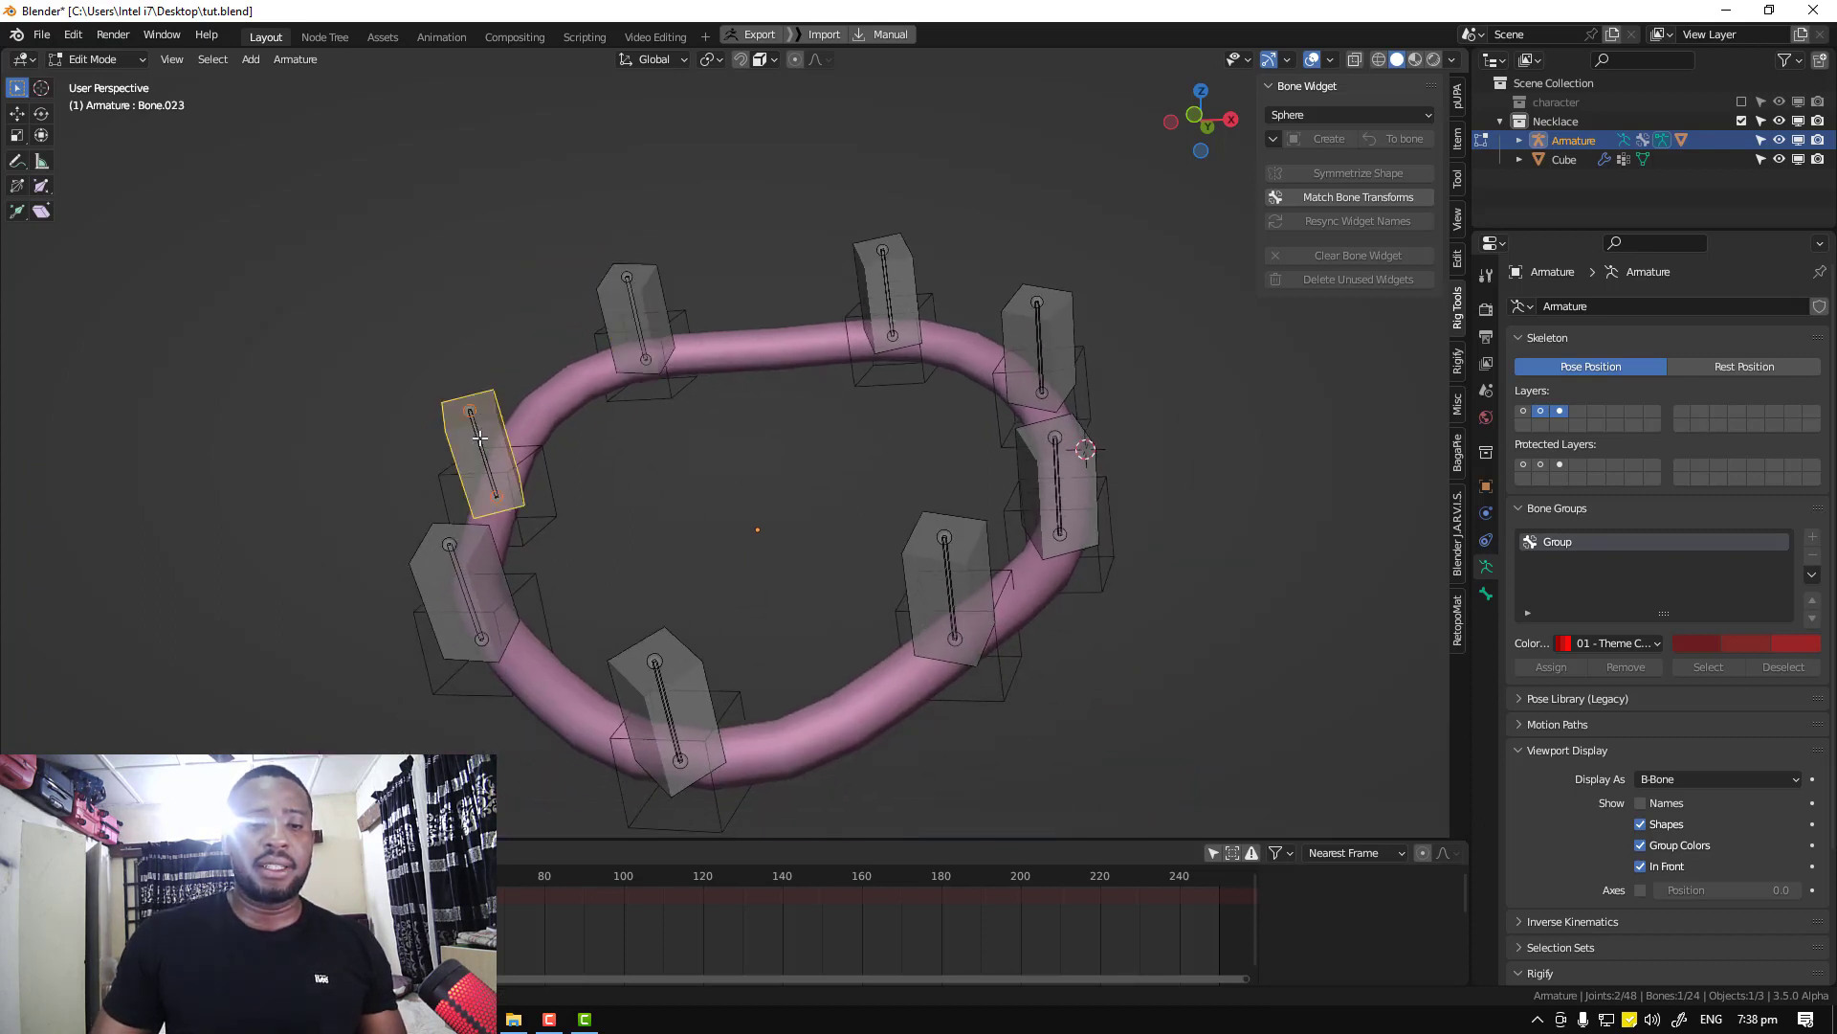
left_click(480, 438)
left_click(493, 425, "shift")
key("ctrl+p")
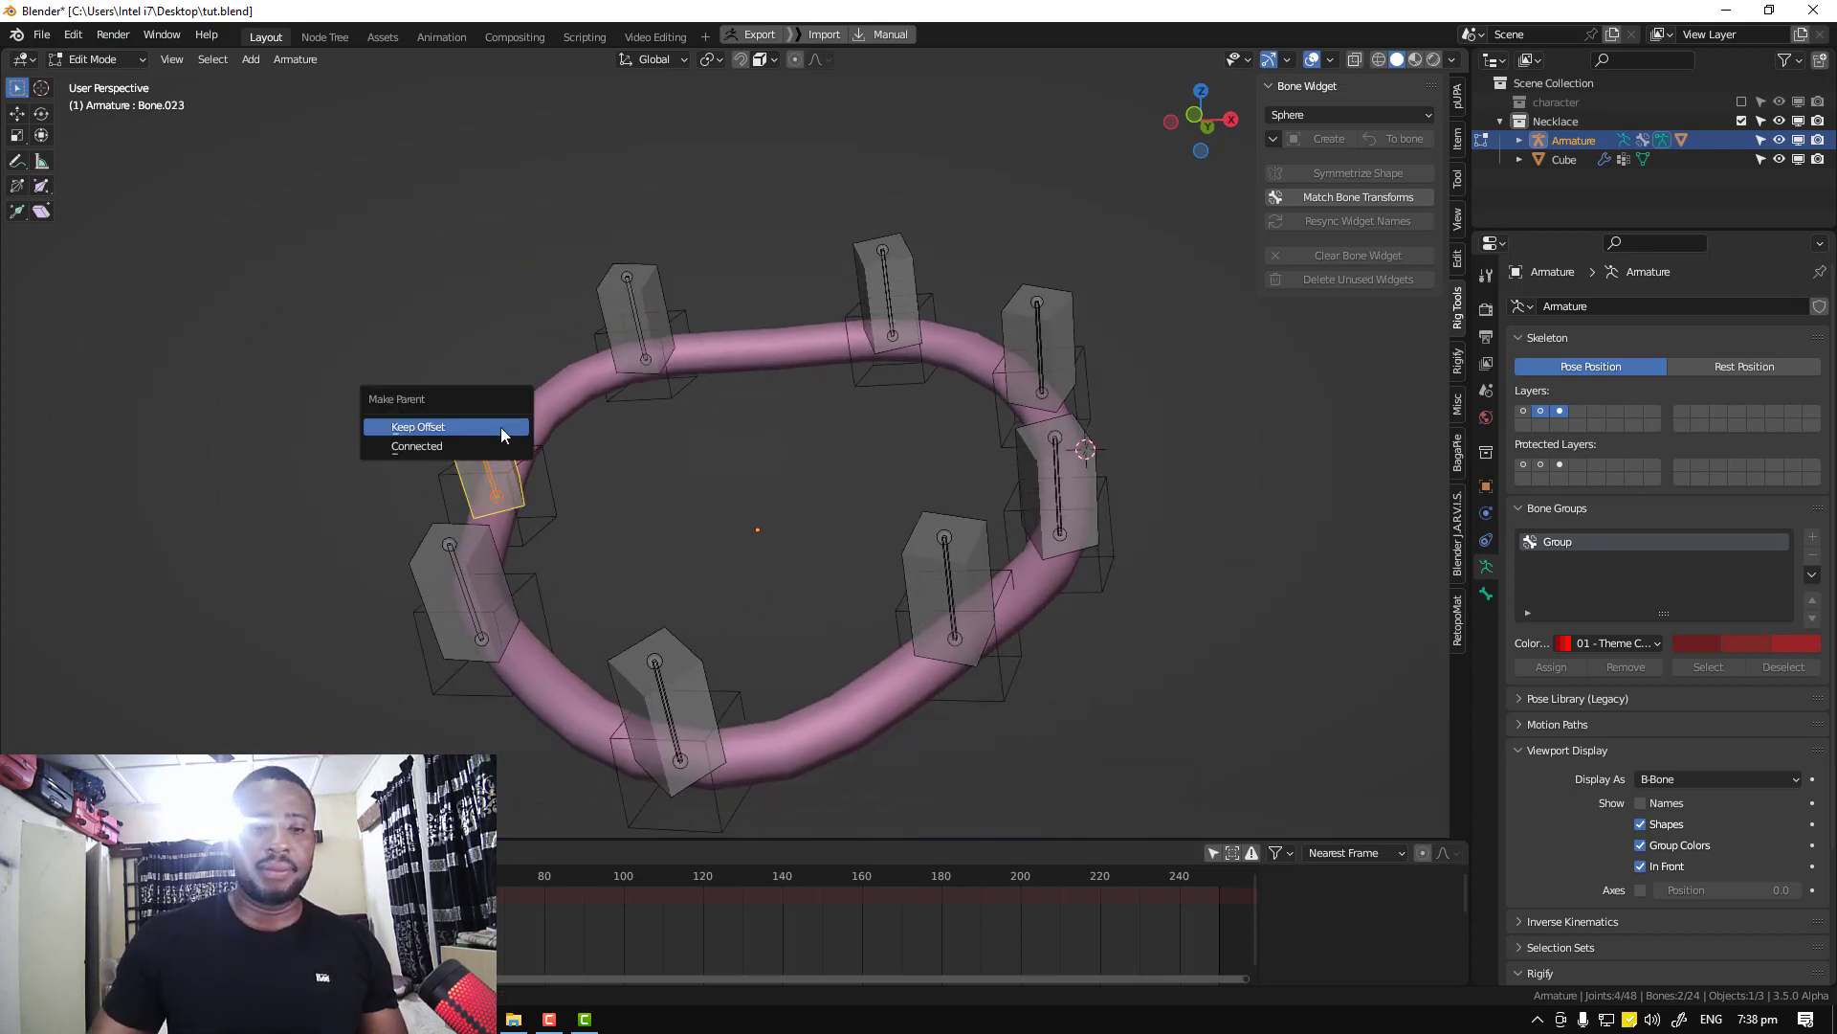
left_click(501, 427)
left_click(471, 585)
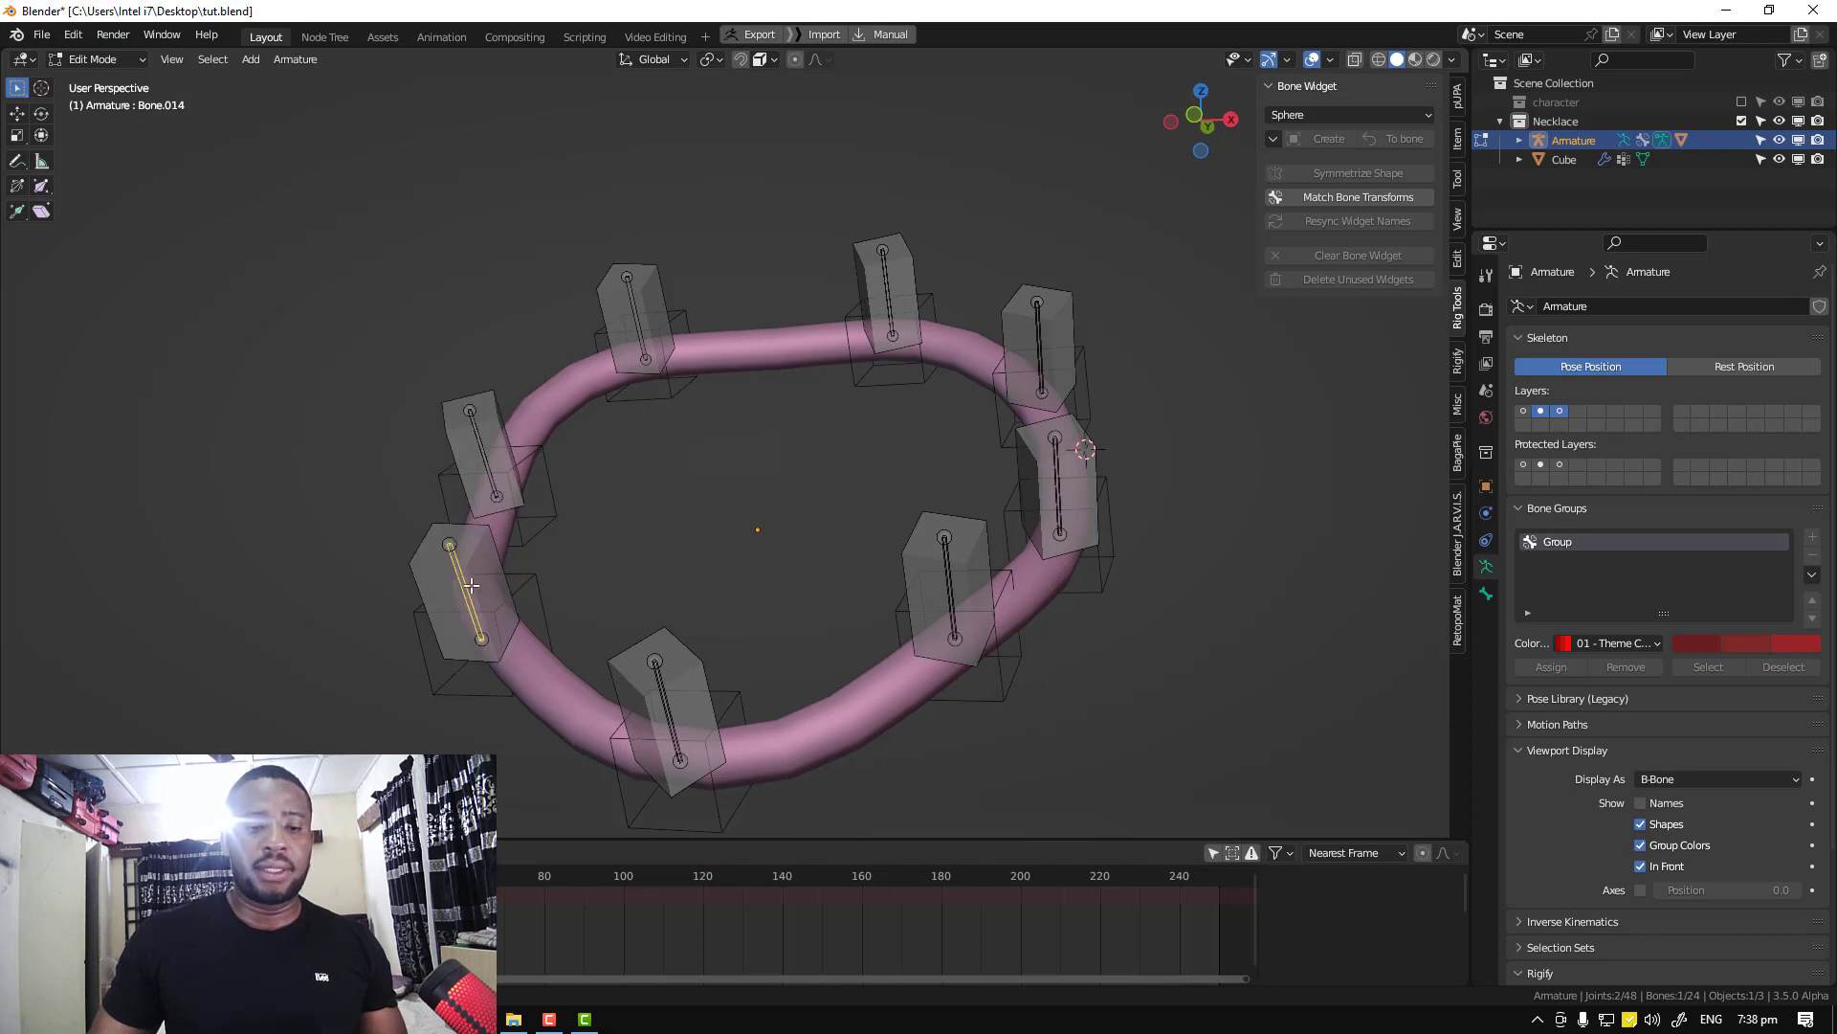
left_click(493, 563, "shift")
key("ctrl+p")
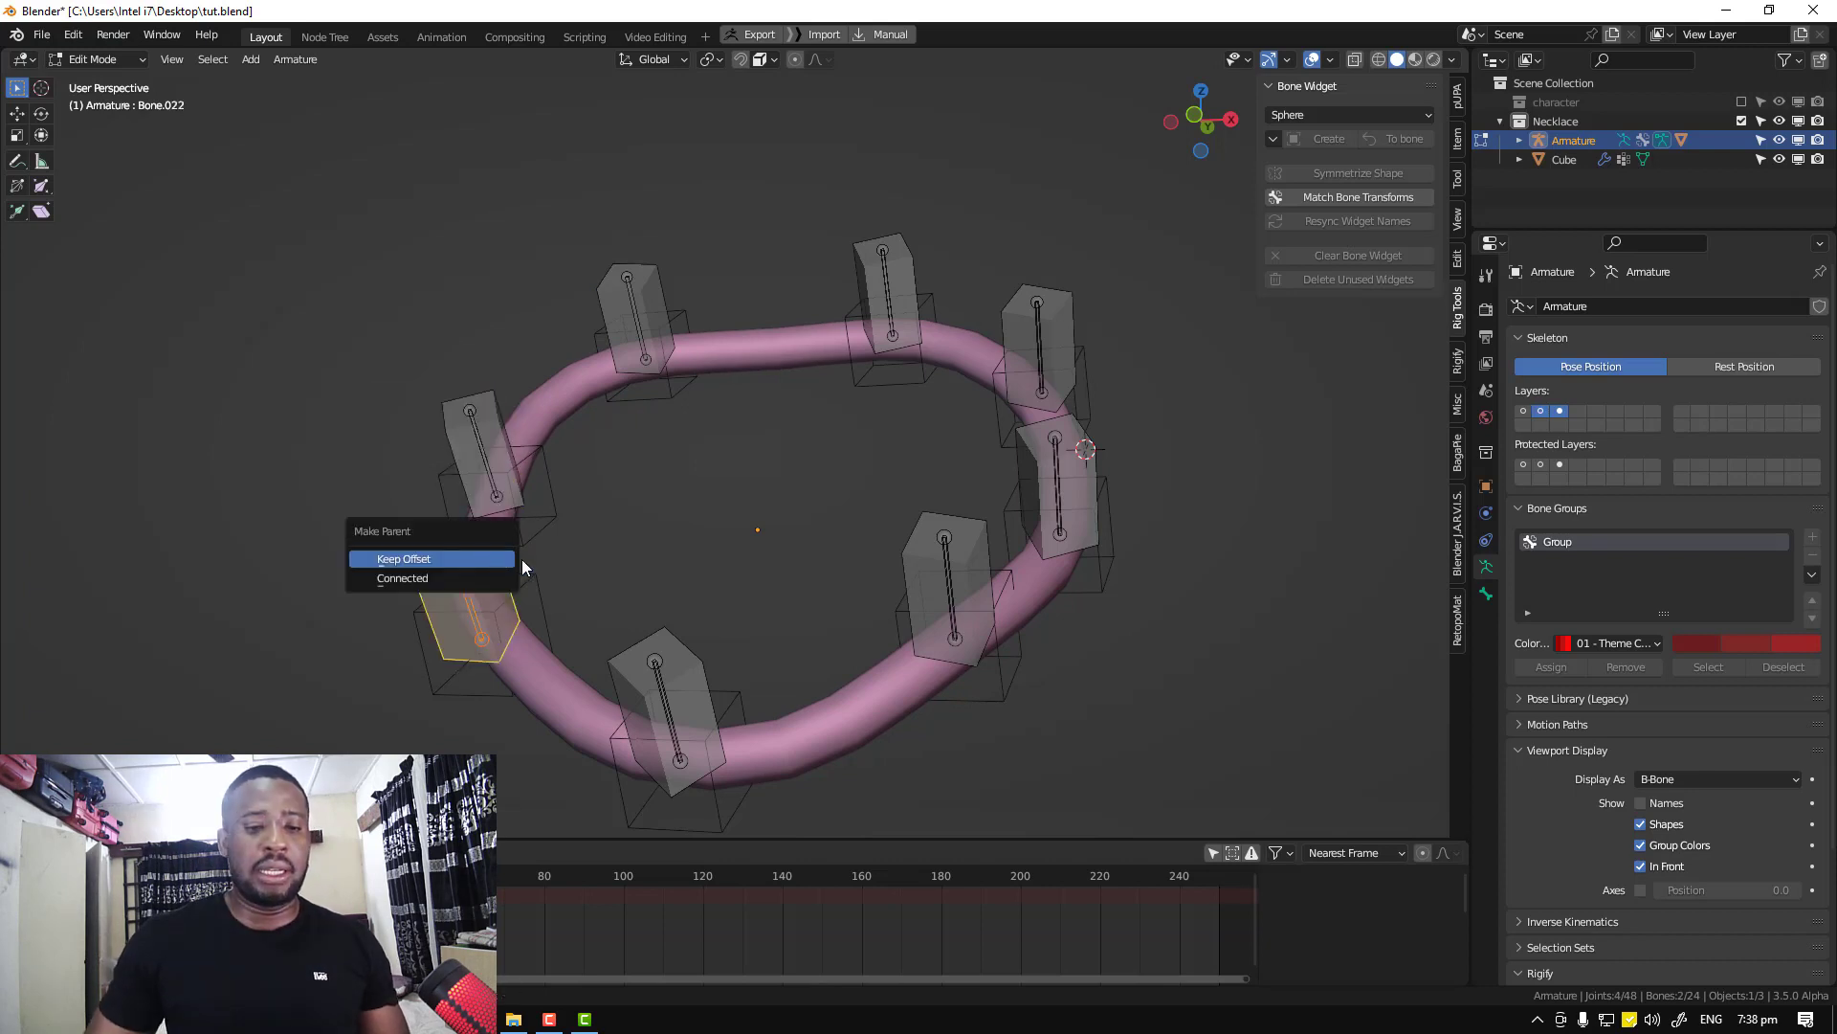
left_click(492, 560)
Parent the front-centre and front-right thin bones to their thick third-layer counterparts with Keep Offset
left_click(665, 706)
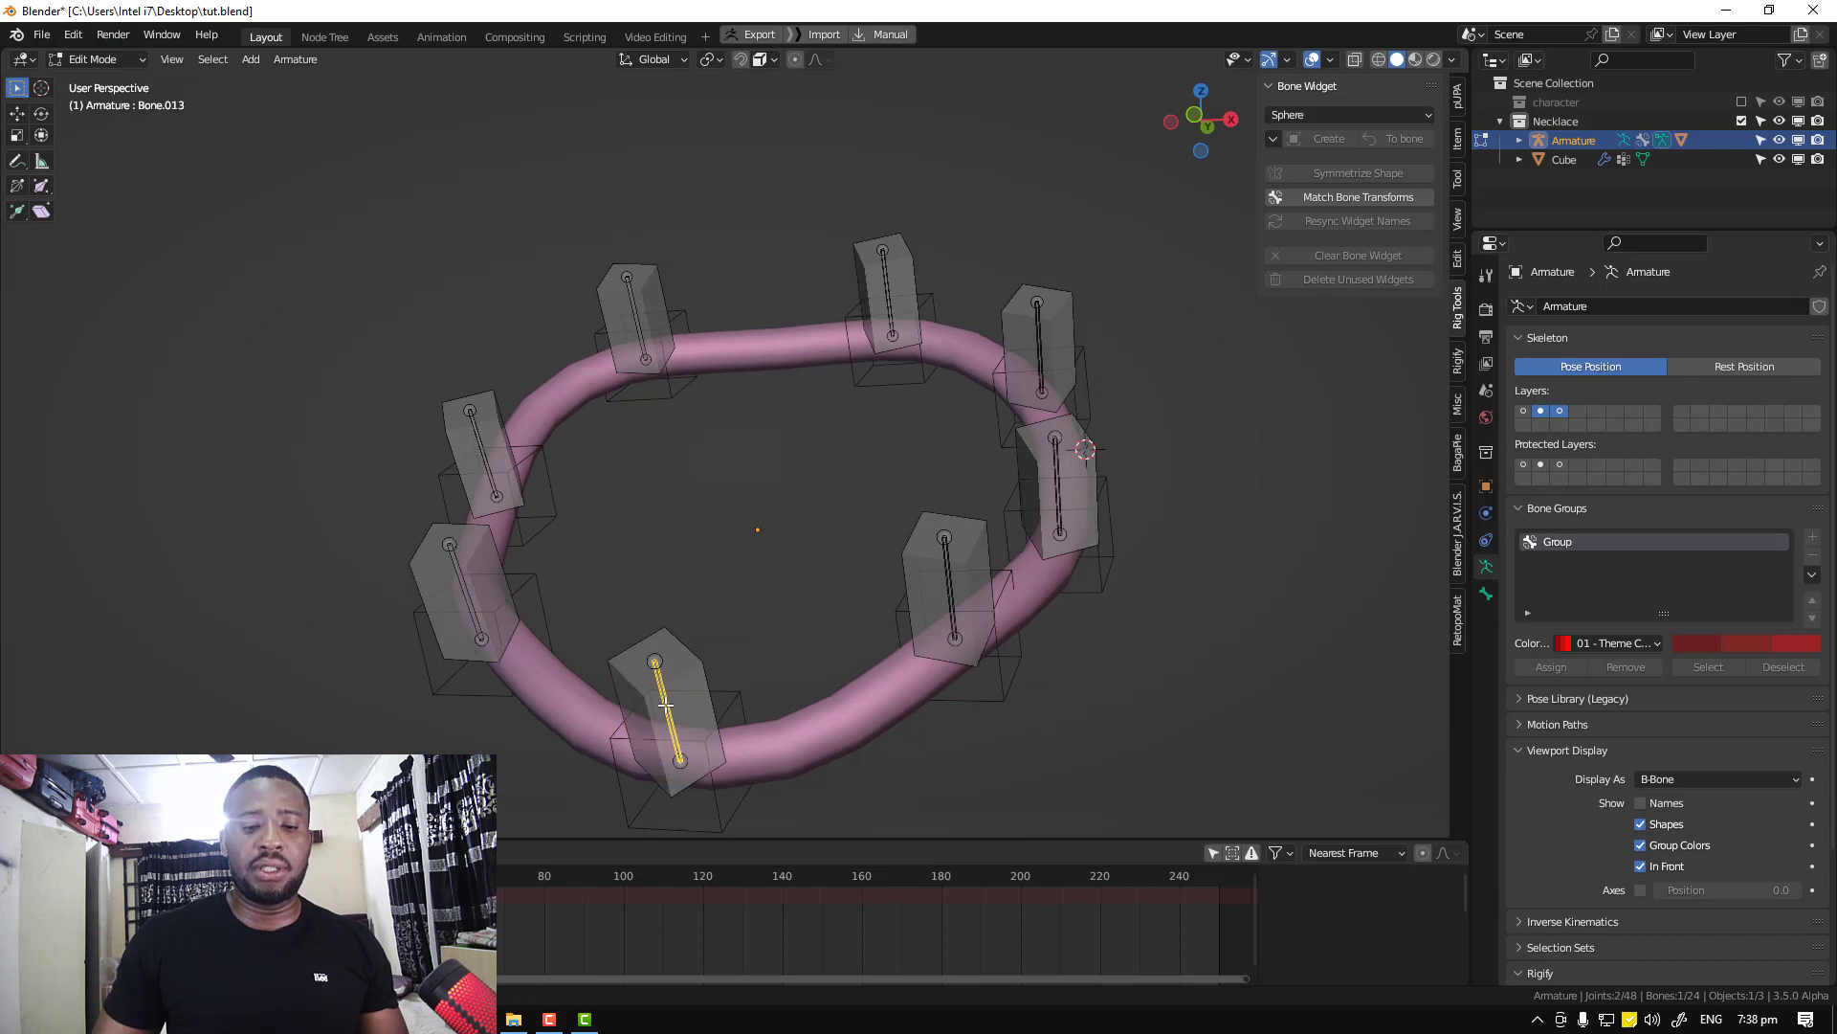
key("ctrl+p")
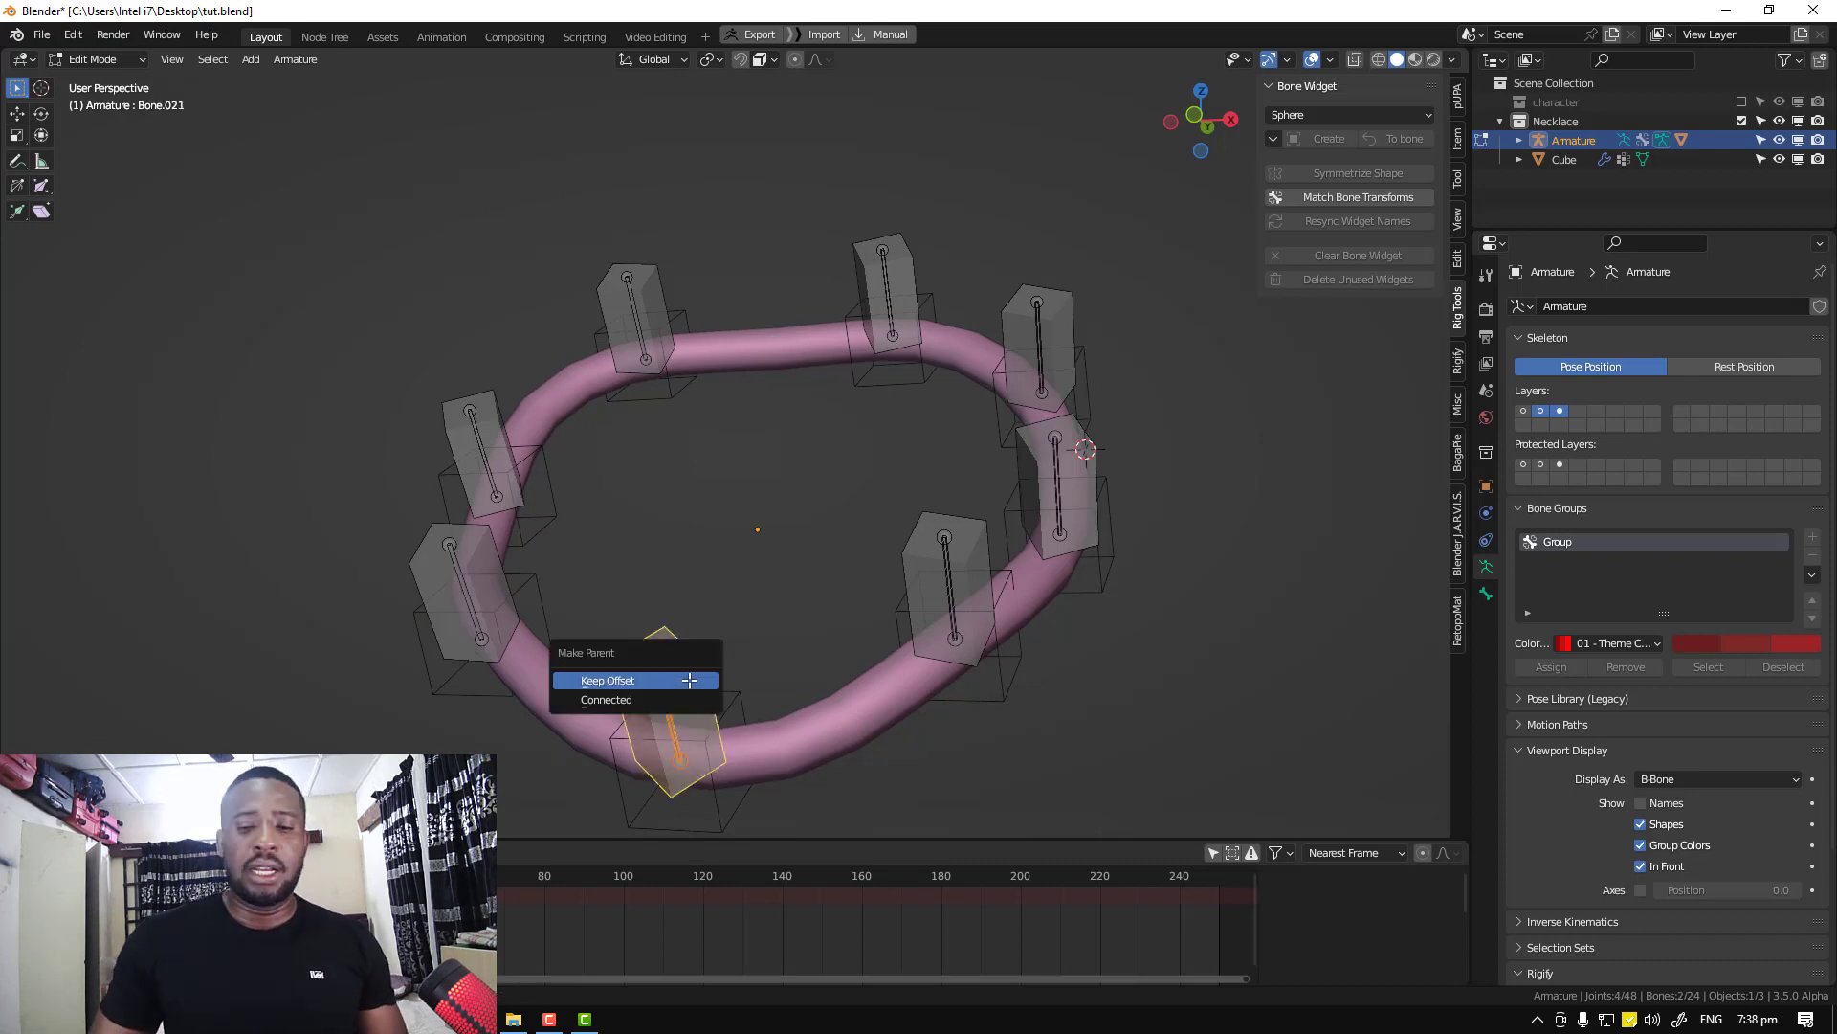
left_click(941, 584)
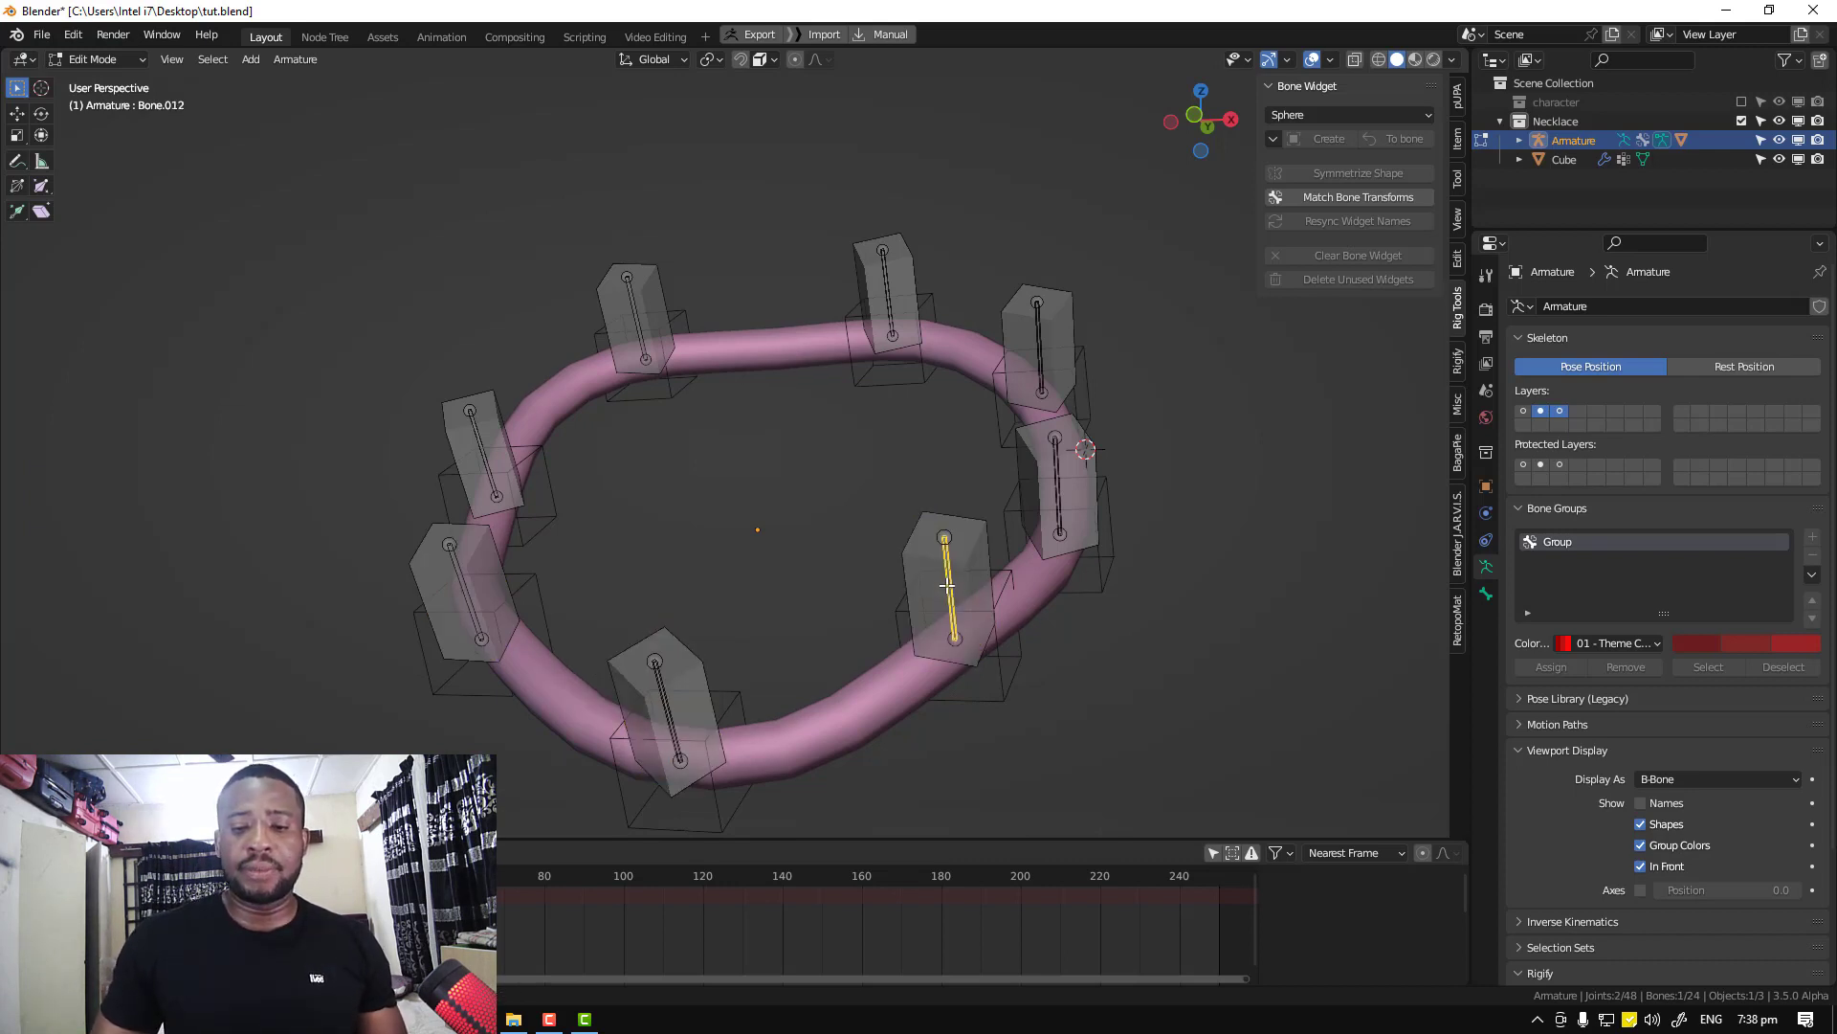
key("ctrl+p")
left_click(929, 572)
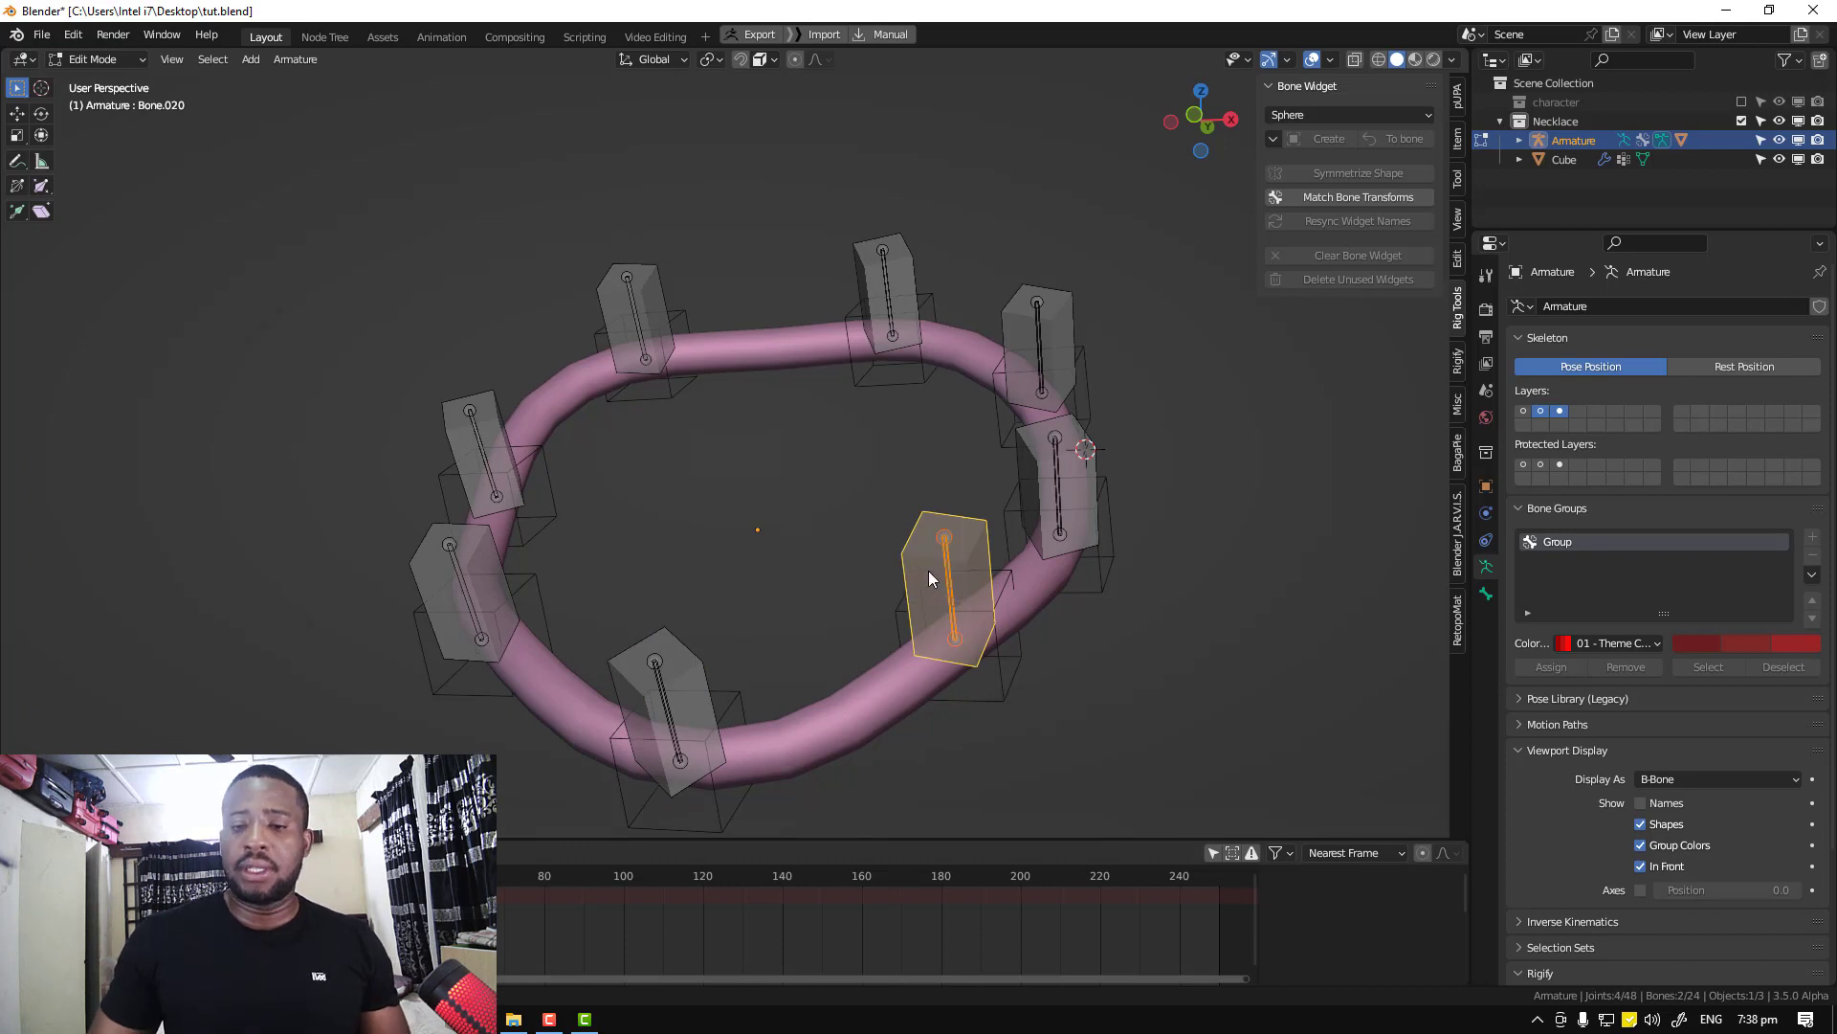
Parent the right-side and upper-right thin bones to their thick counterparts with Keep Offset, and return the armature to Pose Mode
left_click(1058, 473)
left_click(1058, 472)
left_click(1086, 473, "shift")
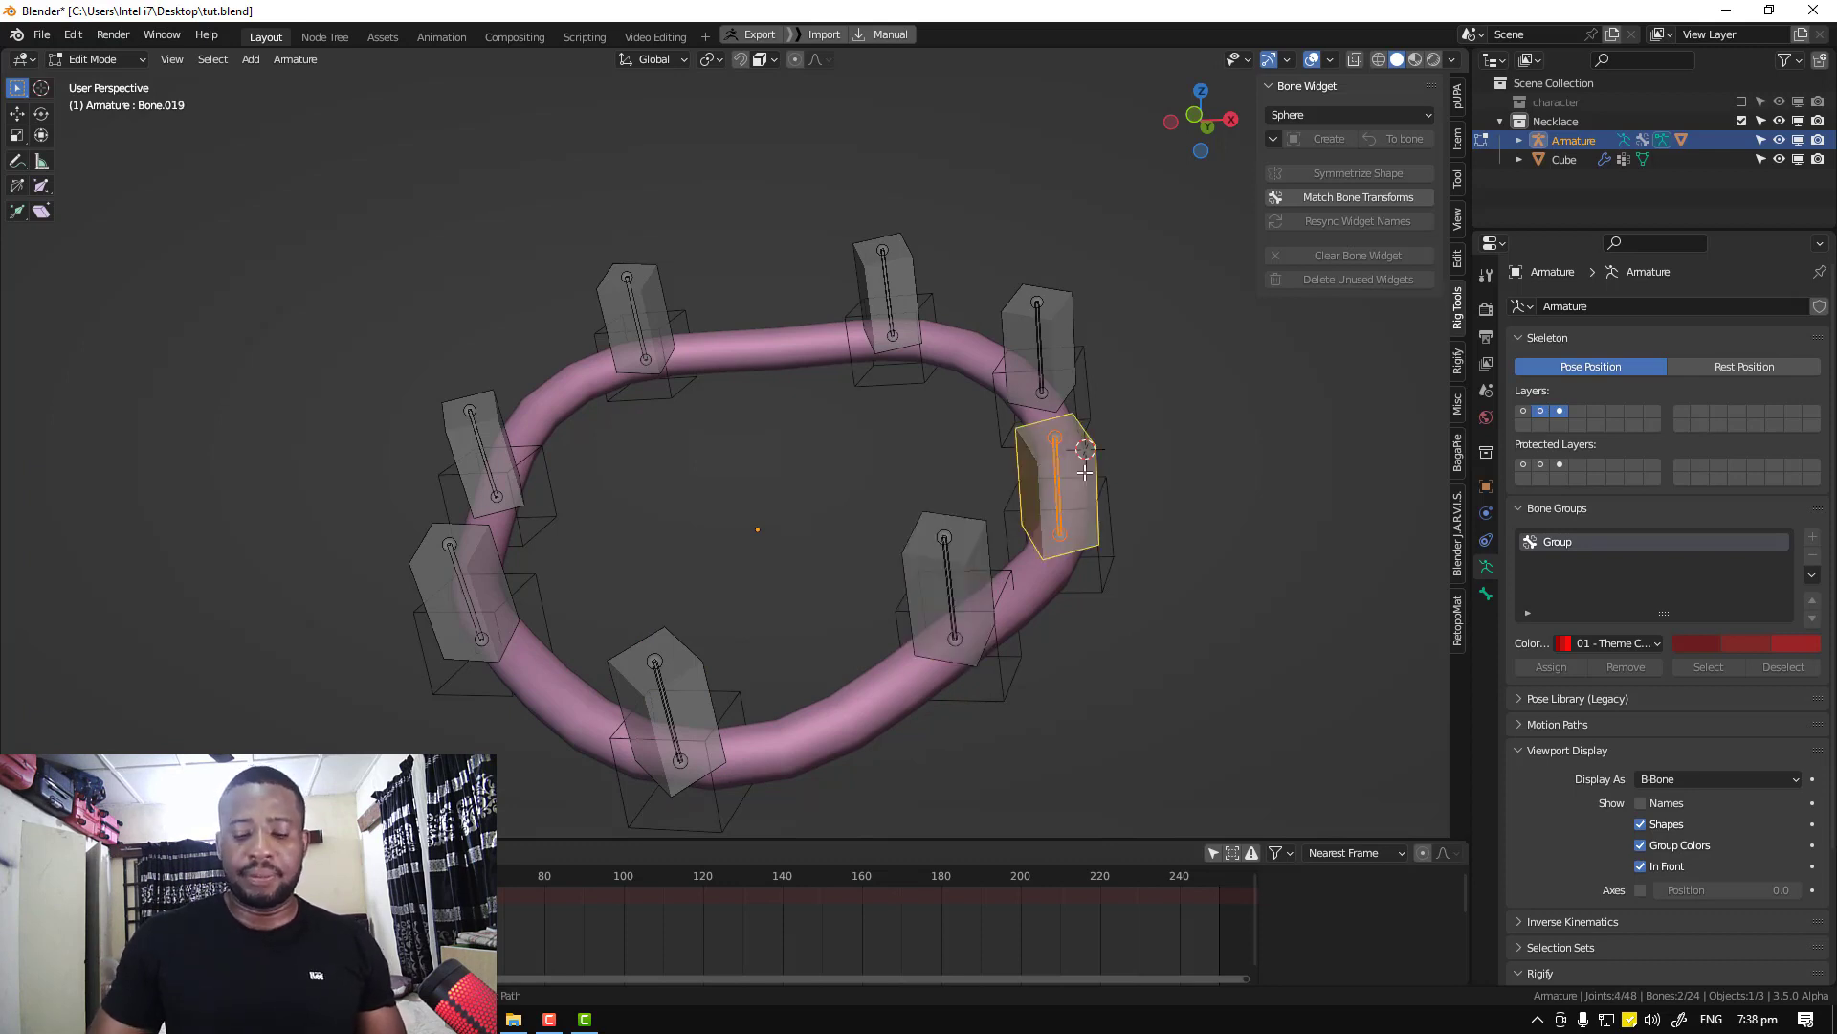
key("ctrl+p")
left_click(1084, 472)
left_click(1050, 335)
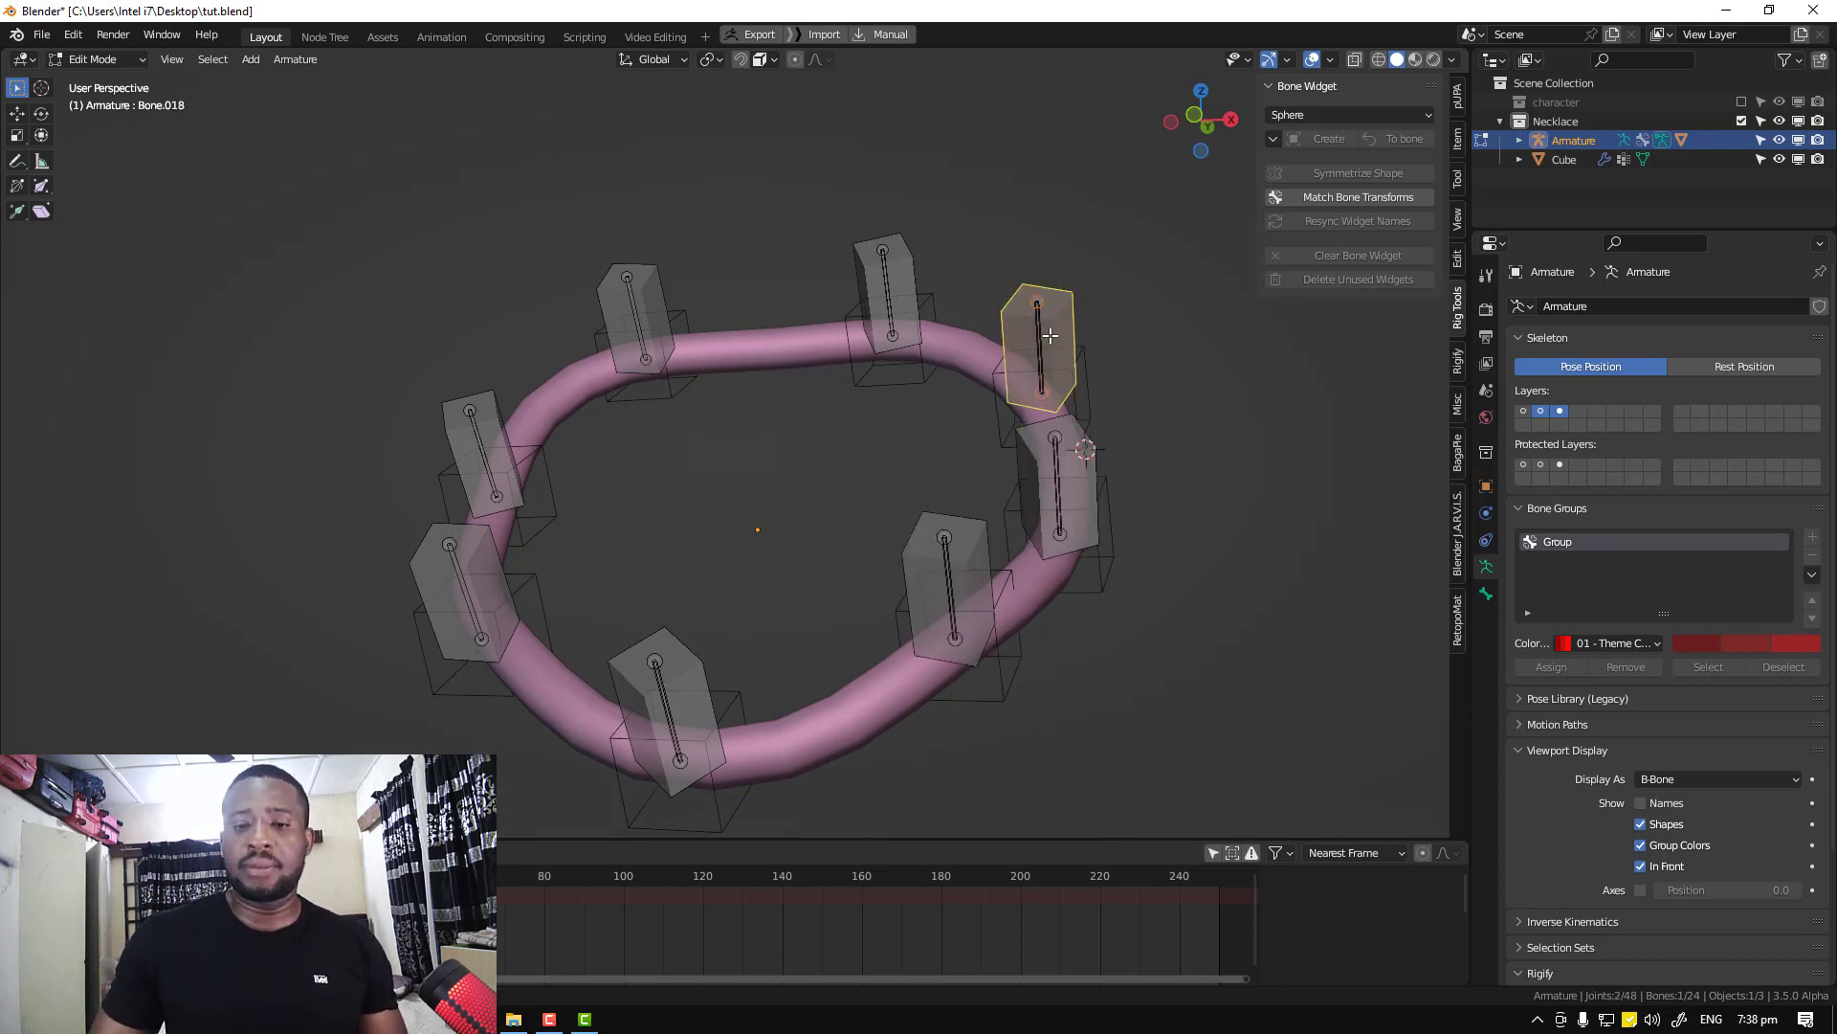
left_click(1045, 330, "shift")
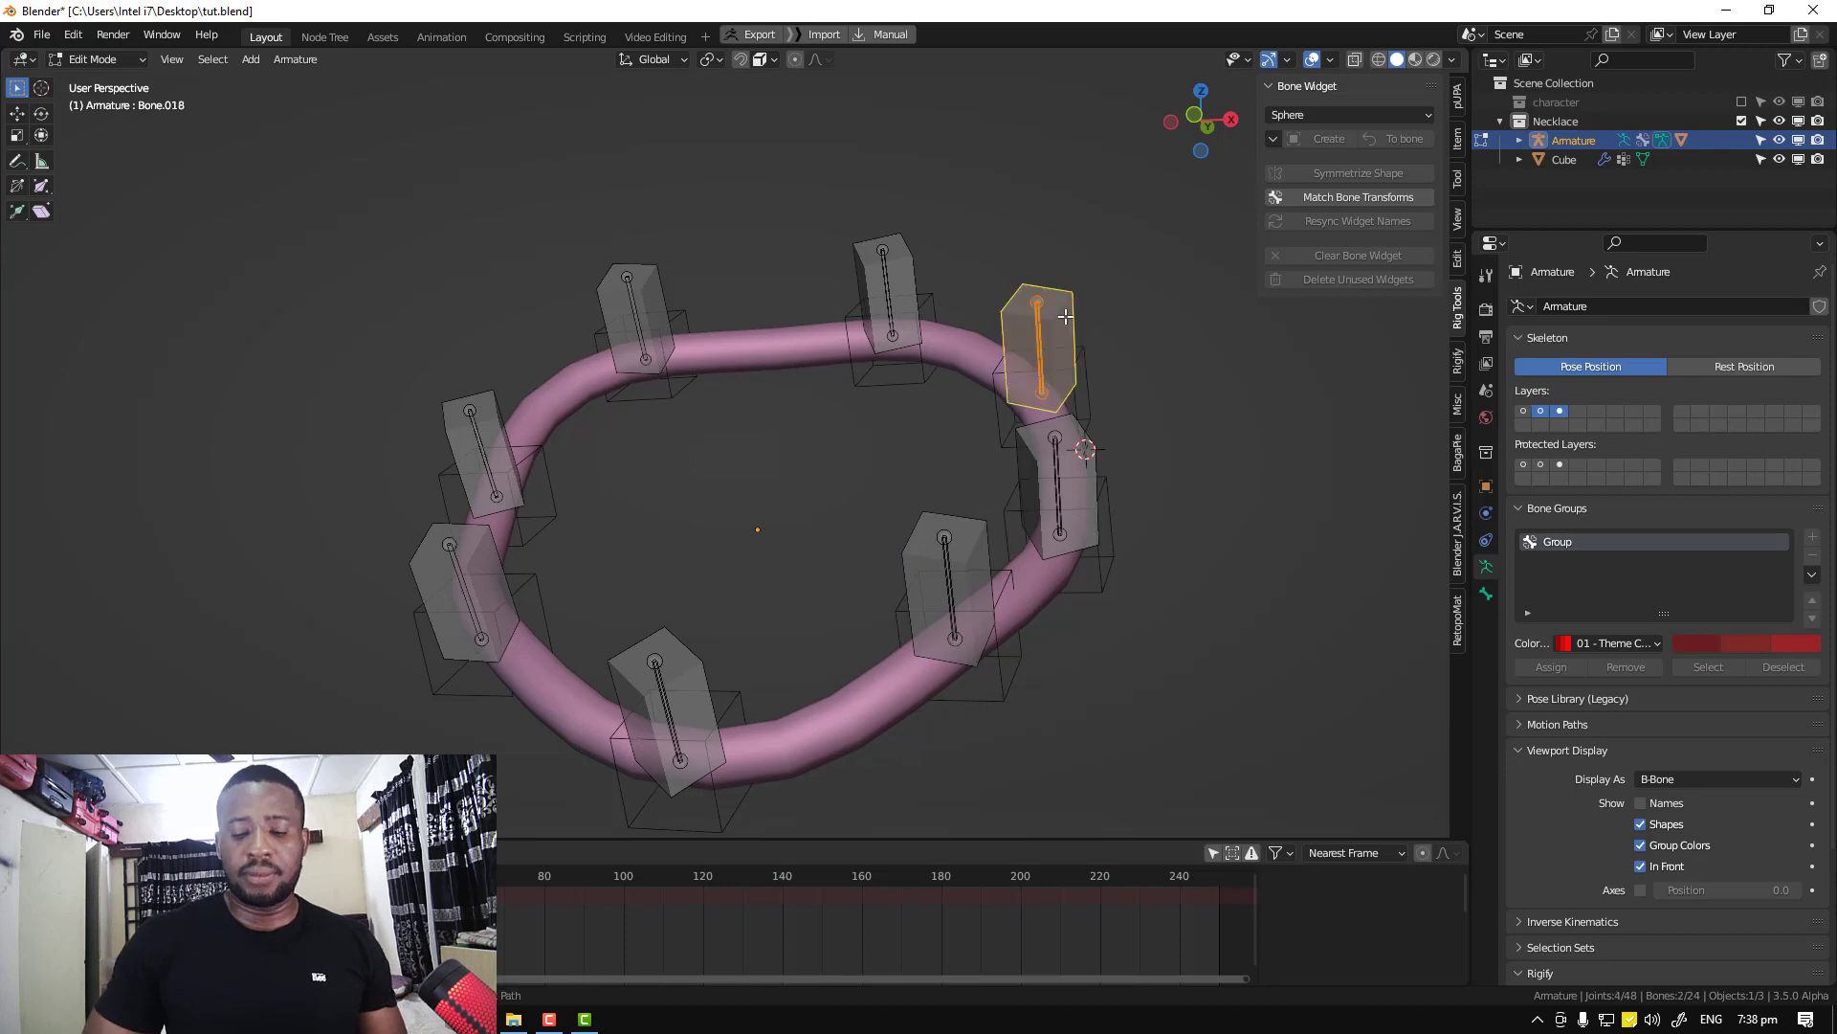
key("ctrl+p")
left_click(1065, 321)
key("ctrl+Tab")
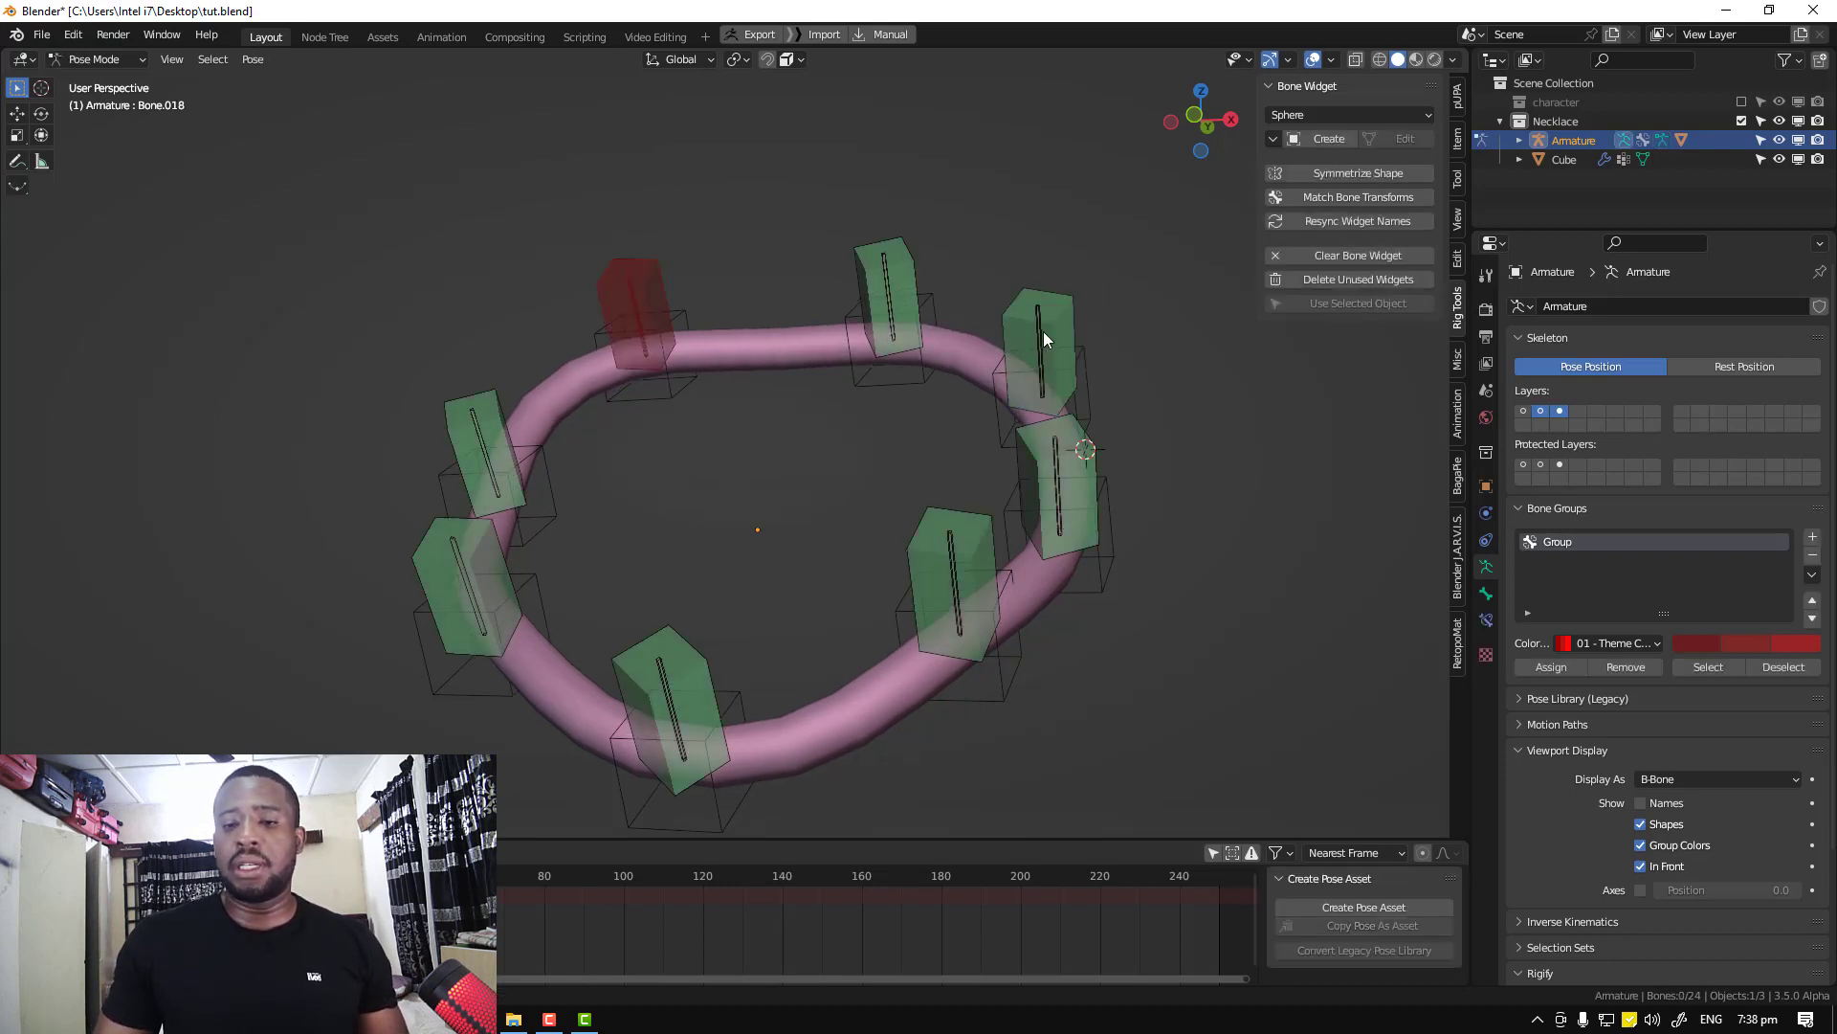
Test-move the upper-right thick and thin bones in turn, cancelling each move
left_click(1053, 328)
key("g")
right_click(1081, 311)
left_click(1038, 324)
key("g")
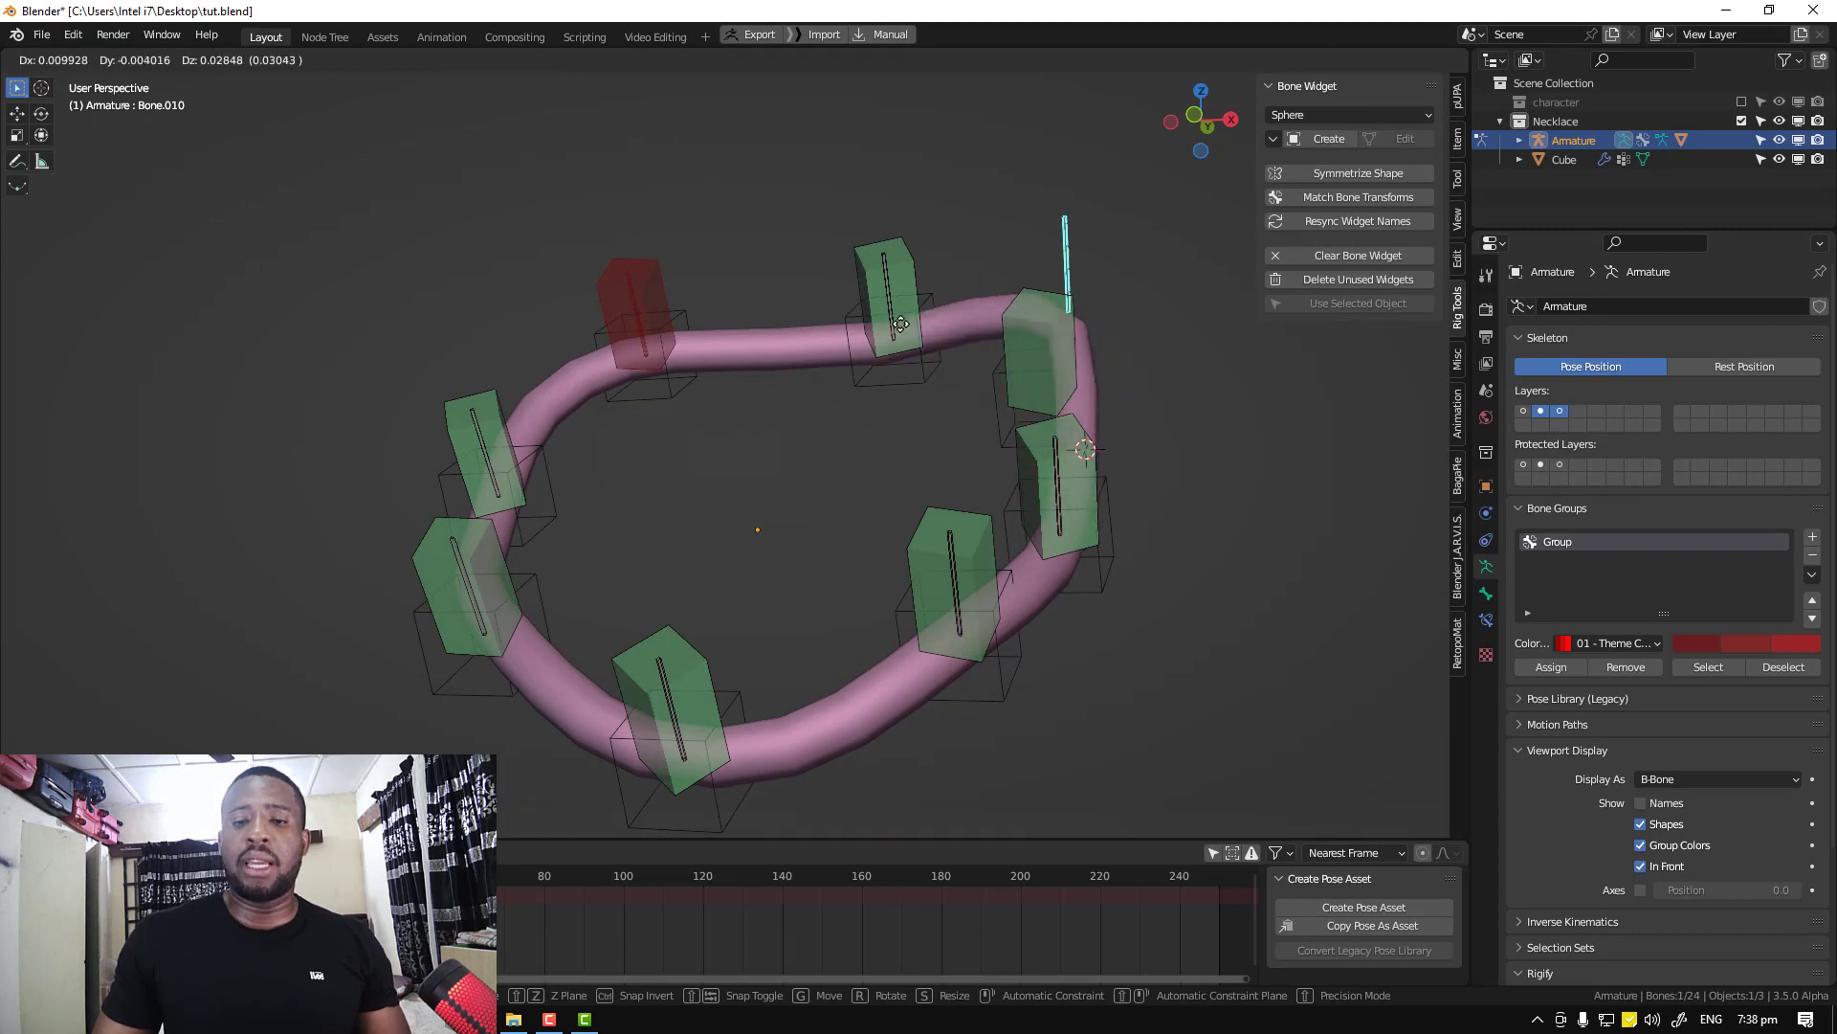
key("Escape")
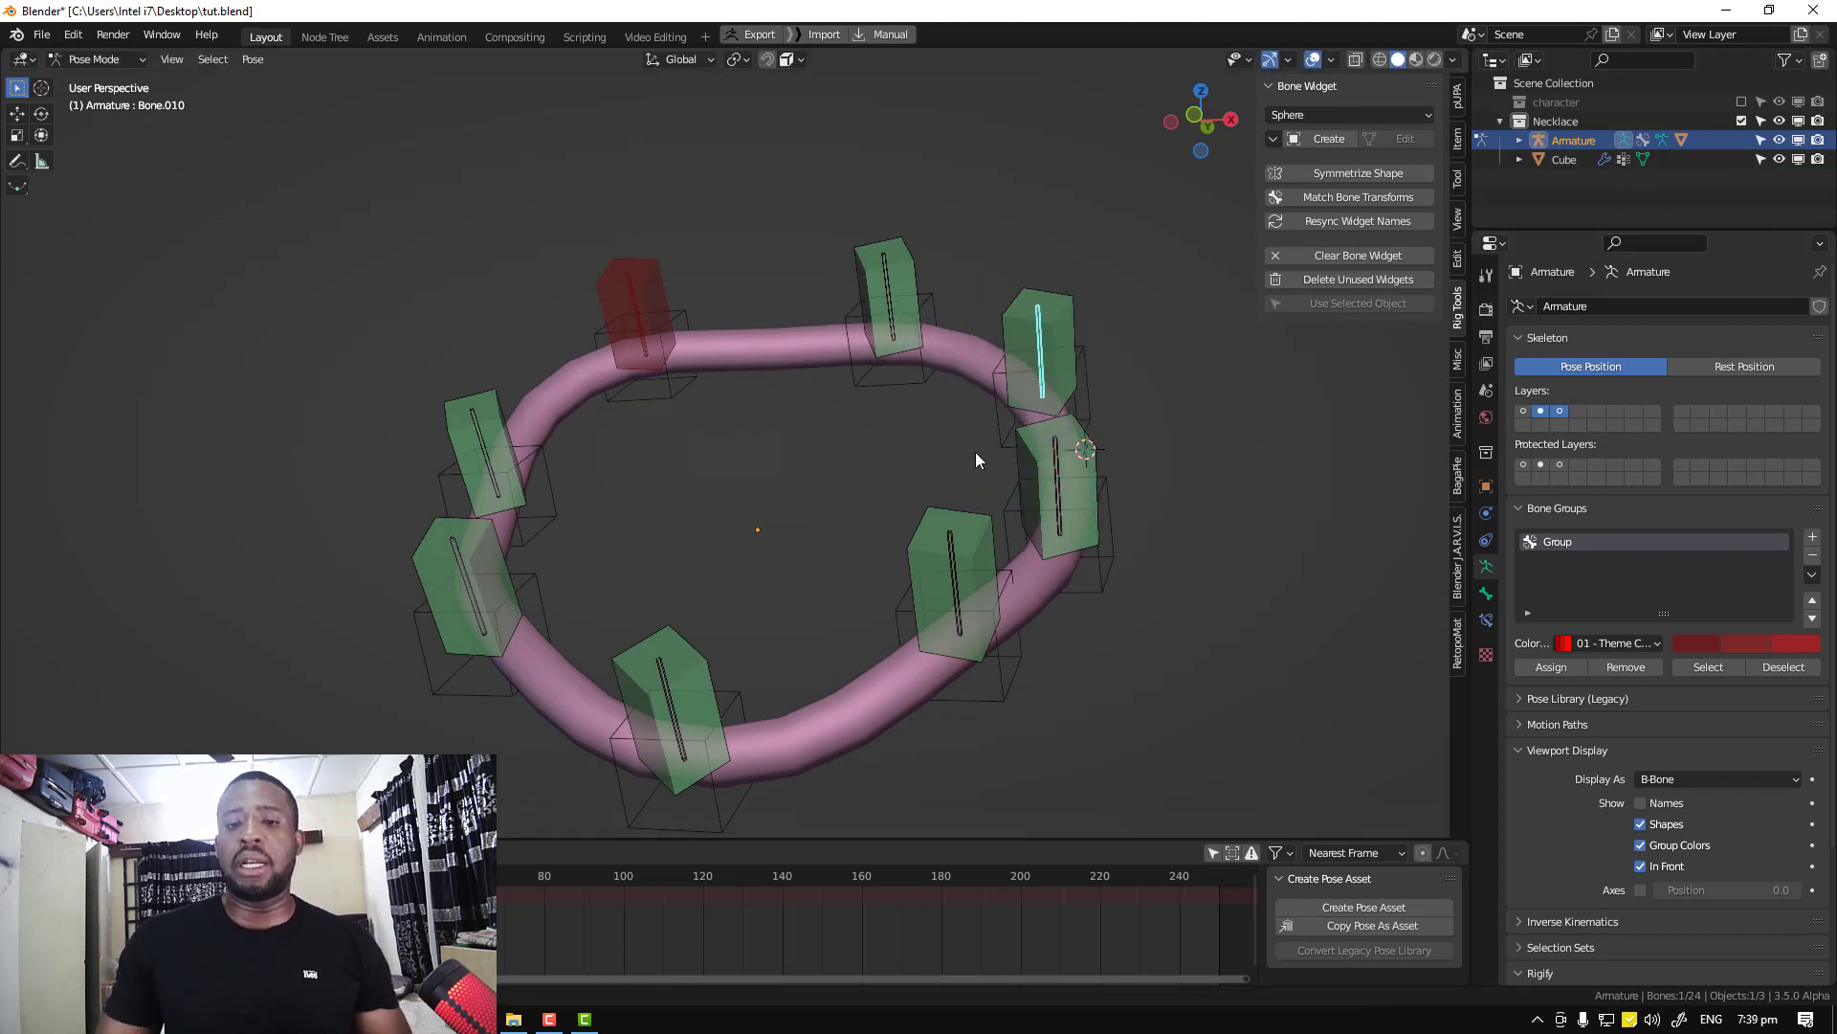
Deselect the armature's bones and enable the character collection to show the body with the necklace
middle_click_drag(975, 452, 1024, 502)
left_click(1139, 436)
left_click(1741, 102)
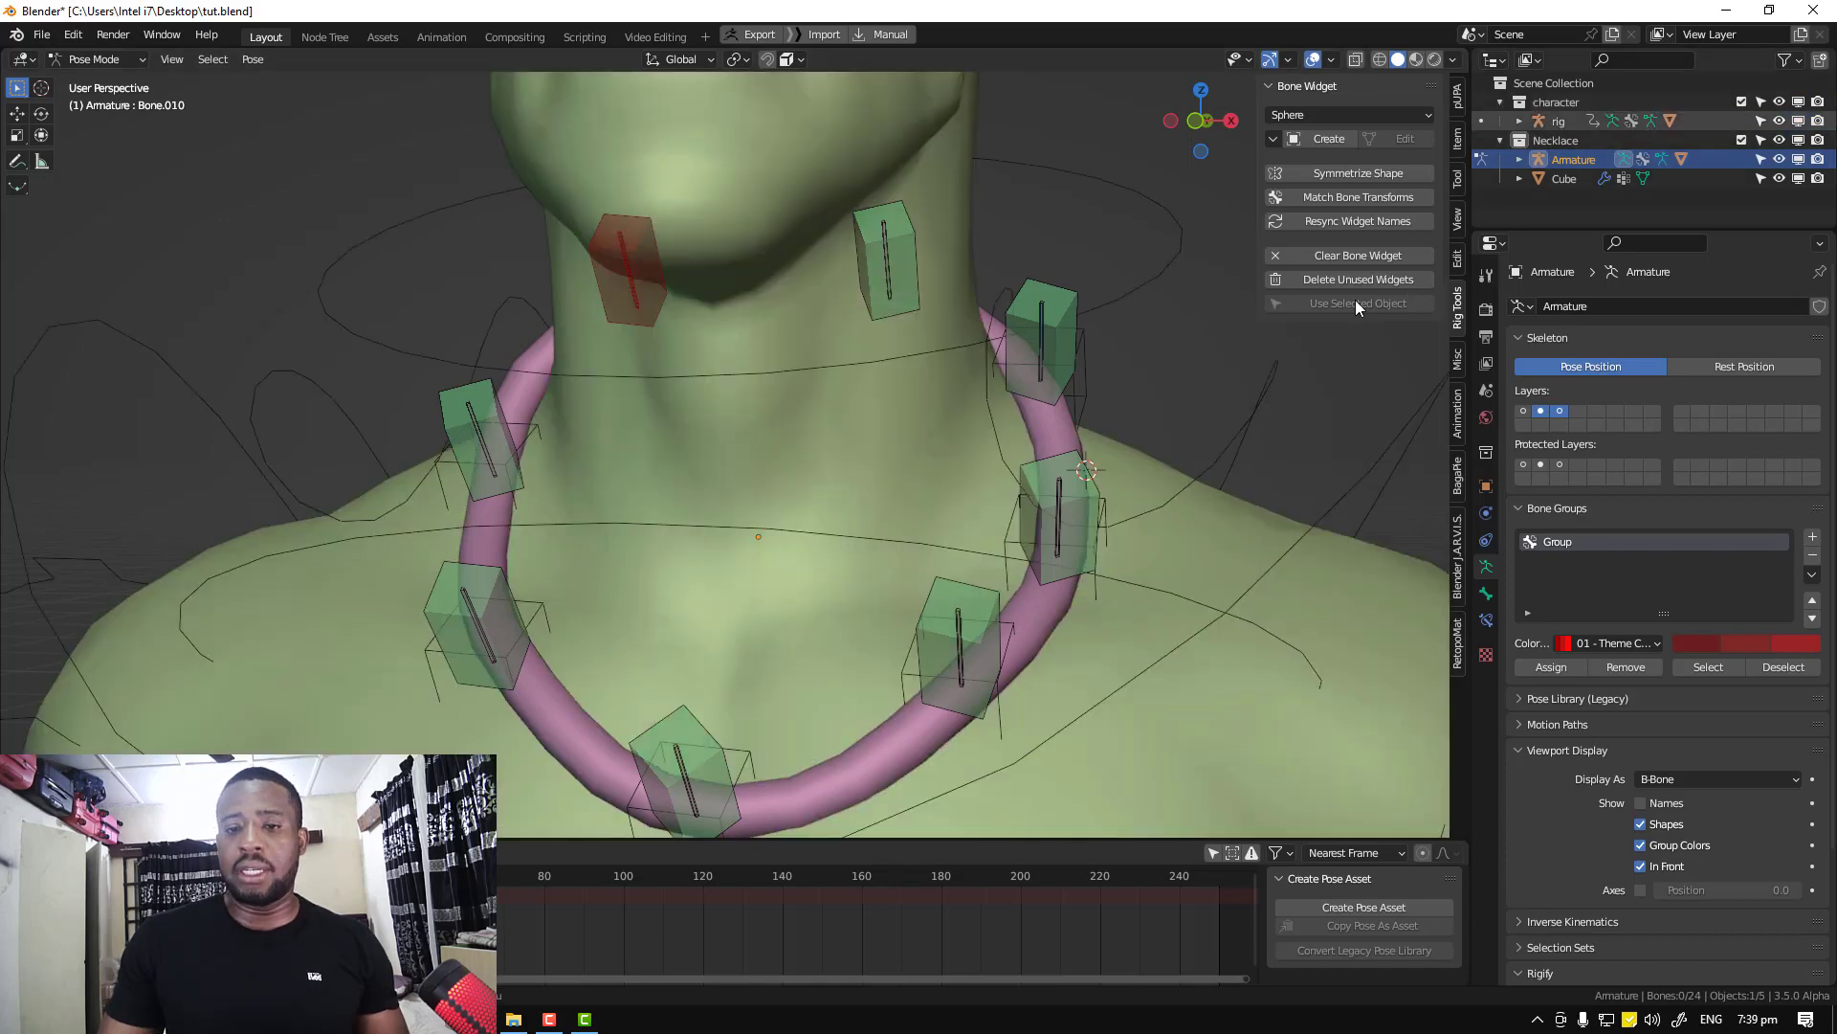
Test-rotate the character's left shoulder control in front view to check the necklace's deformation, cancelling the rotation
left_click(1229, 446)
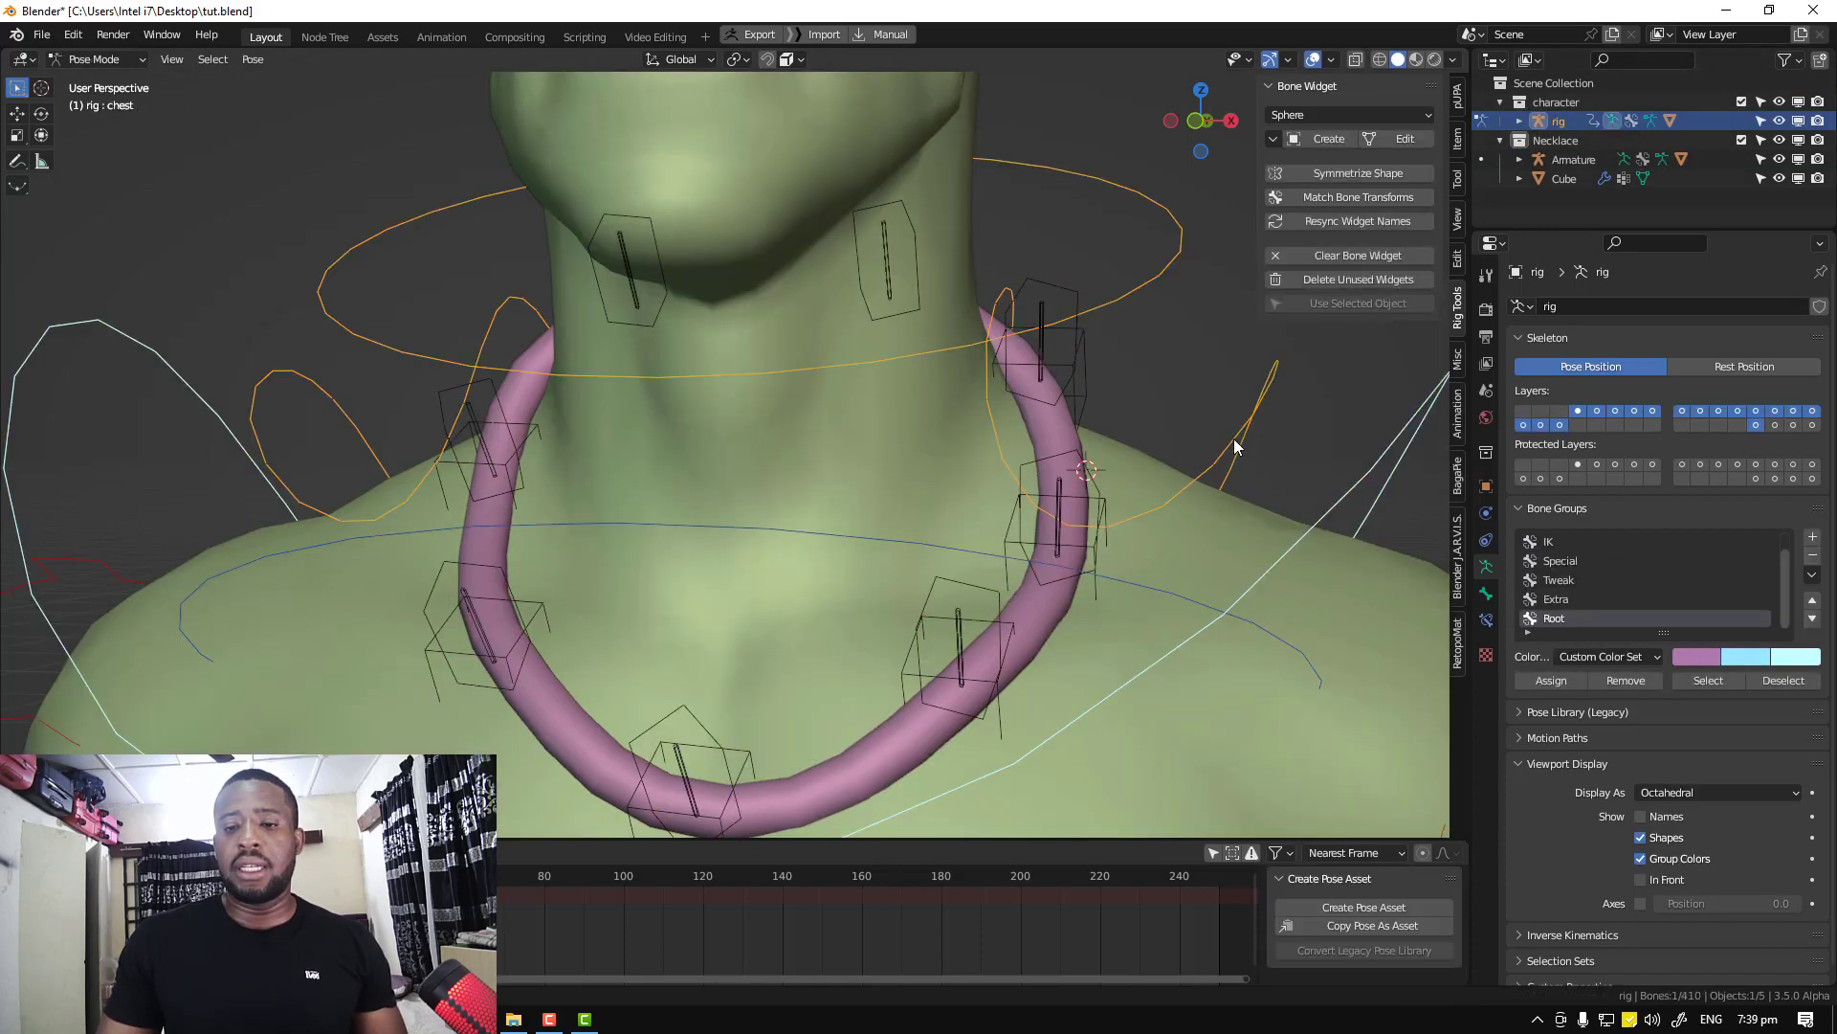
key("KP_1")
key("r")
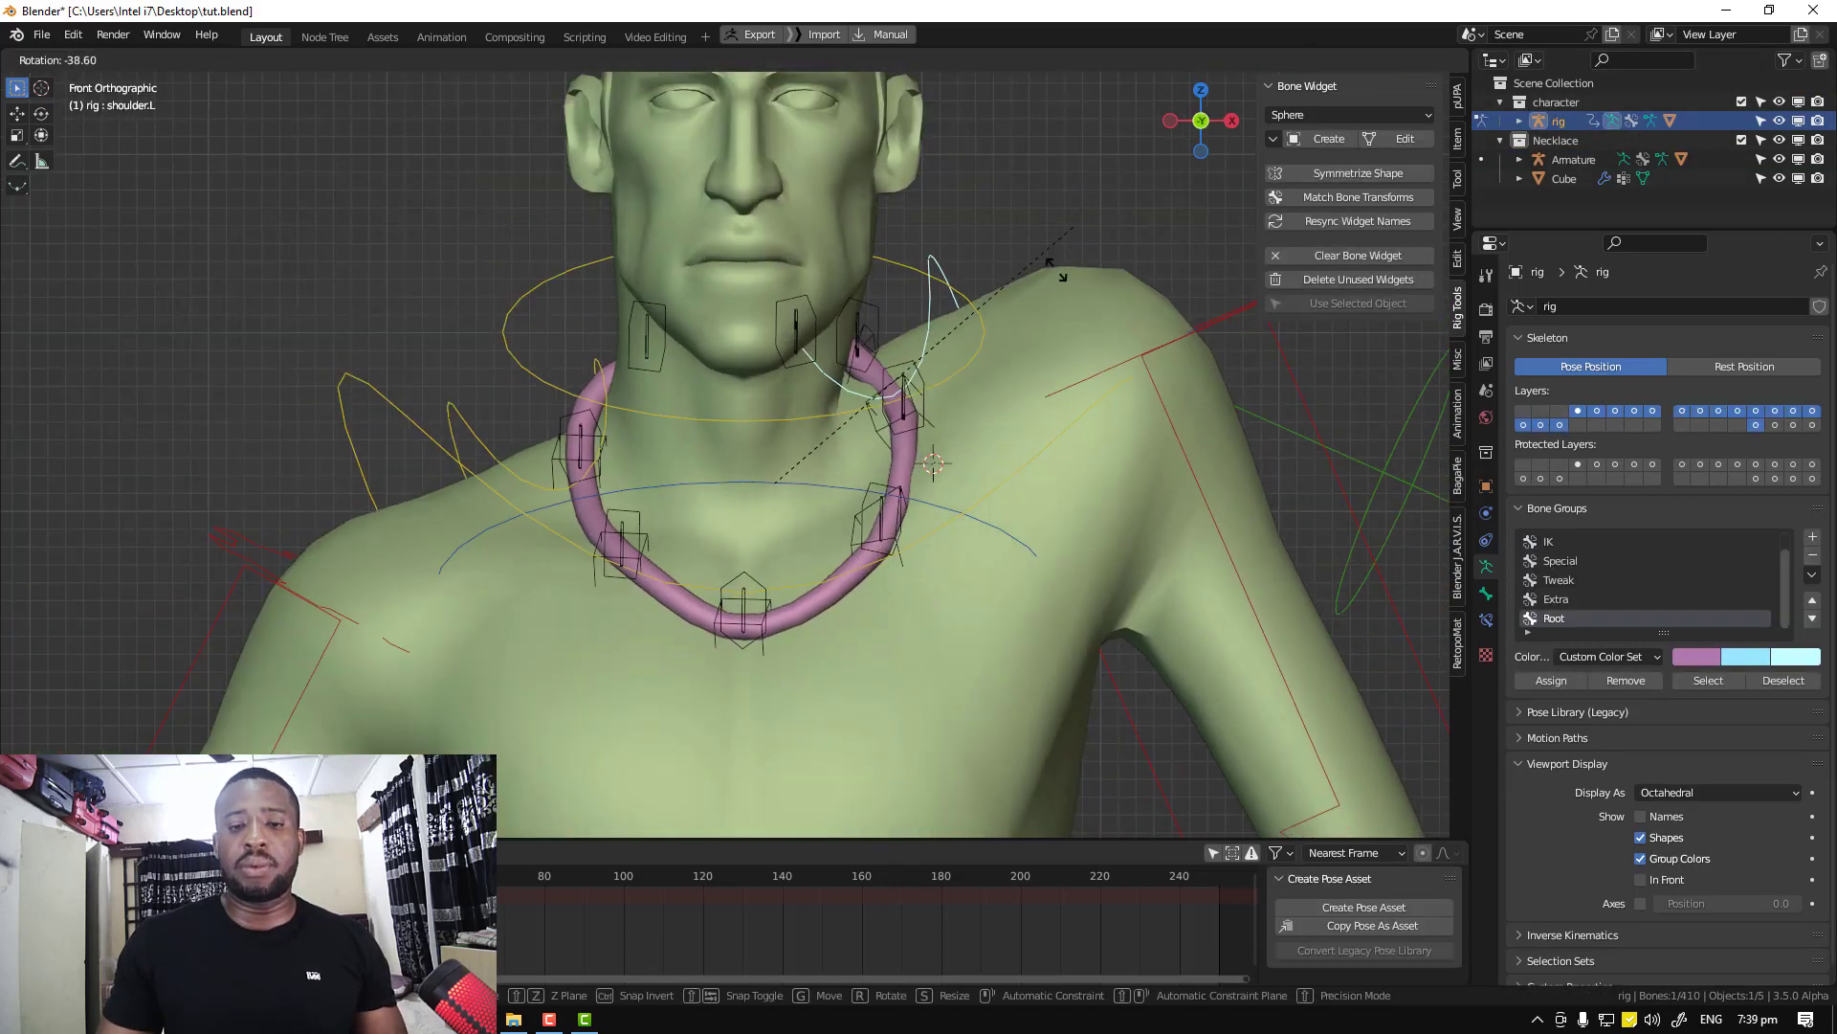
right_click(1087, 523)
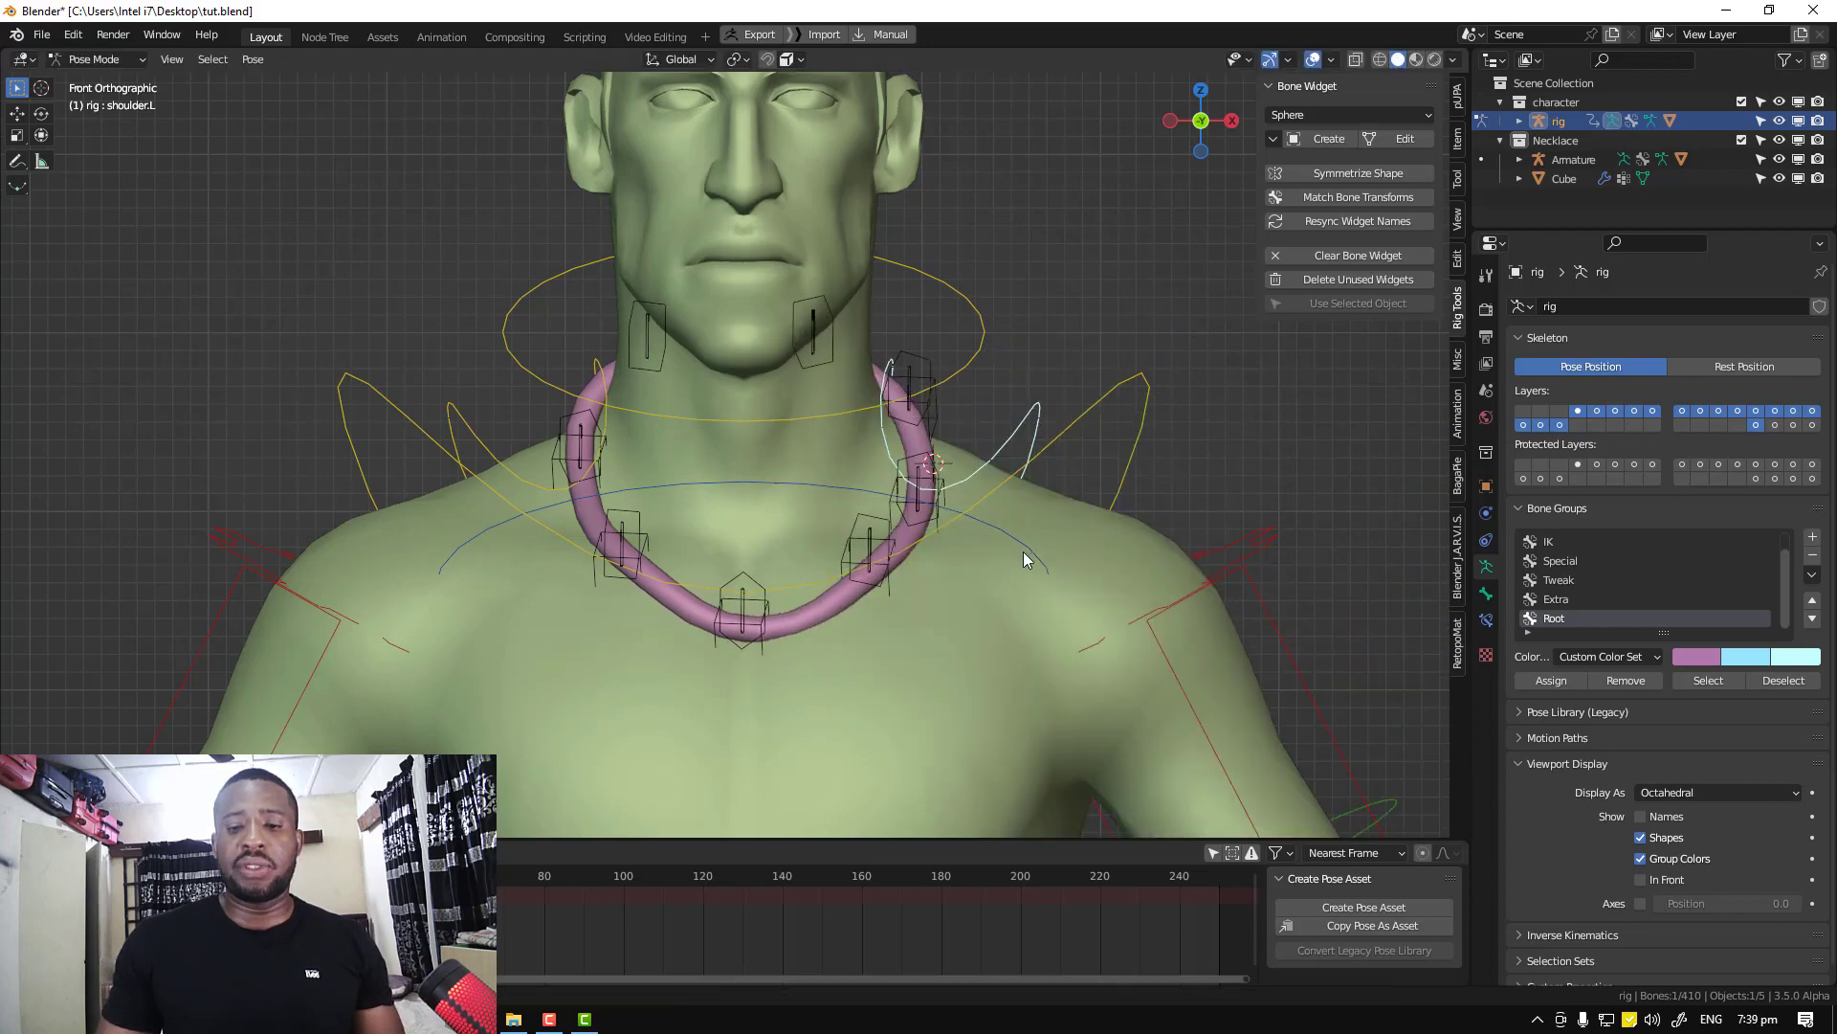
key("r")
right_click(1004, 496)
Test-rotate the spine_fk.003 chest control freely with trackball rotation, cancelling each rotation
left_click(998, 528)
key("r")
key("r")
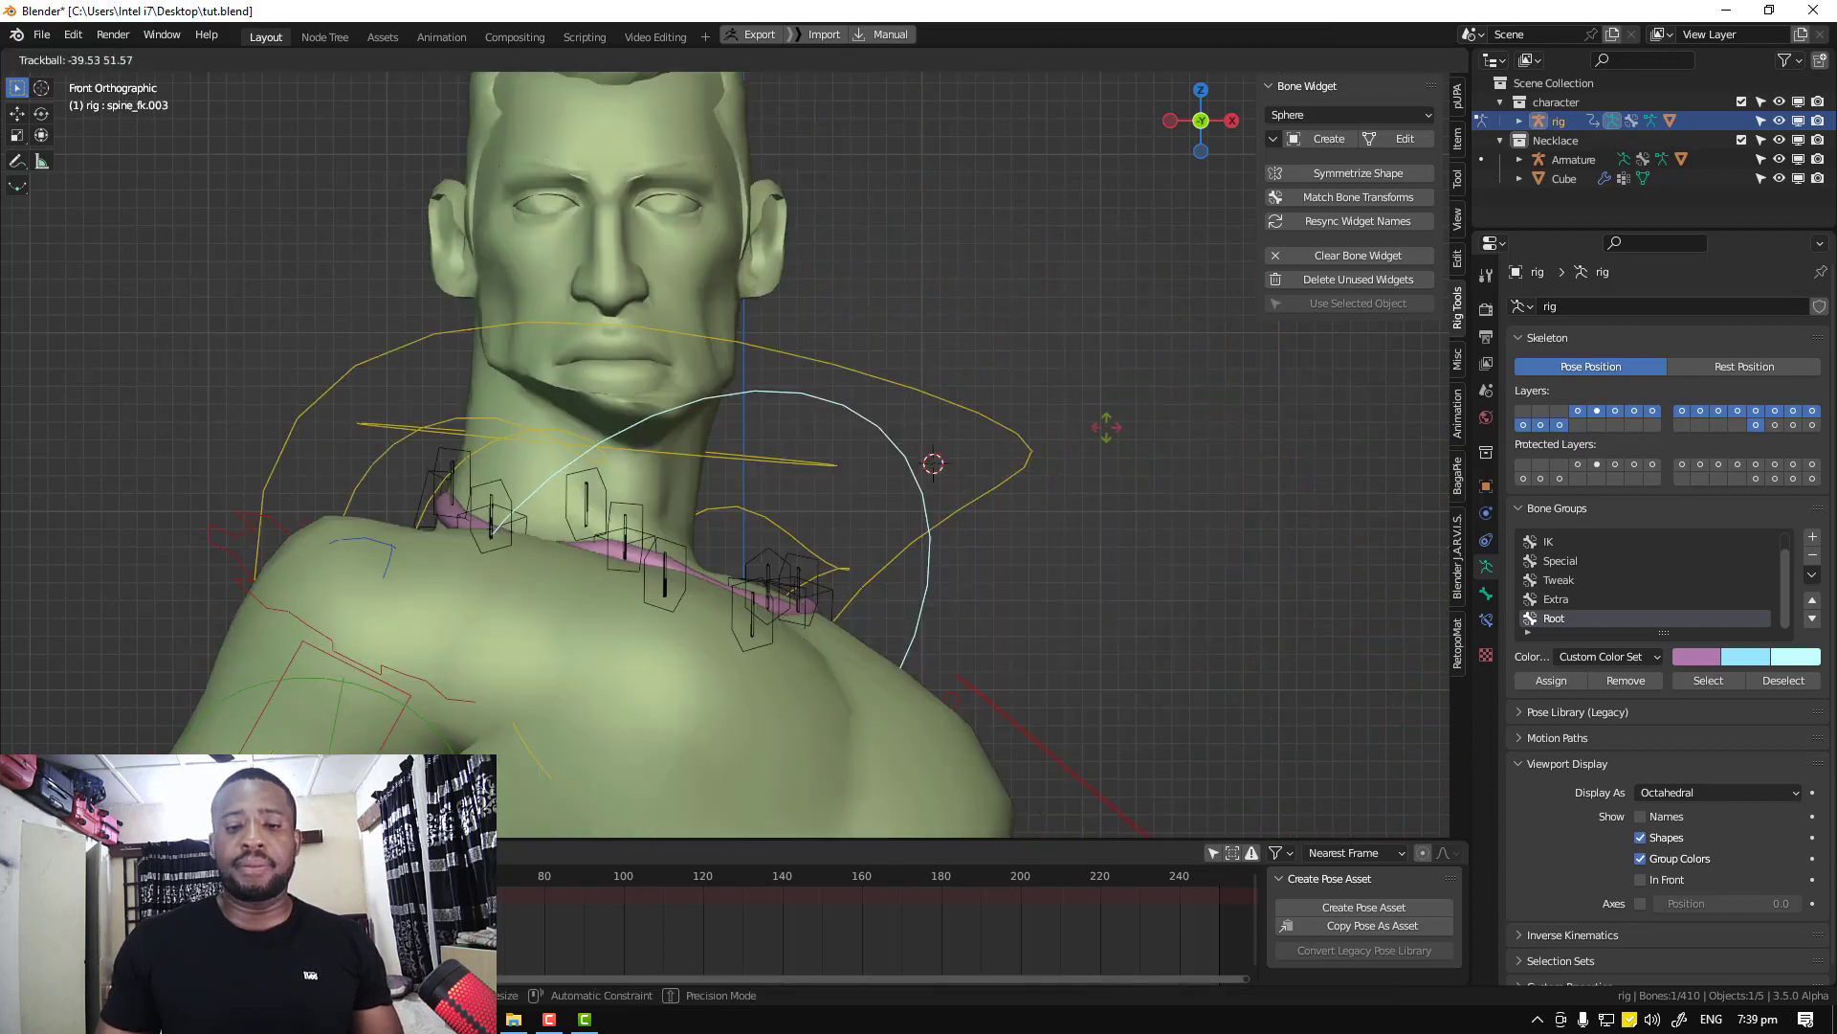
right_click(958, 521)
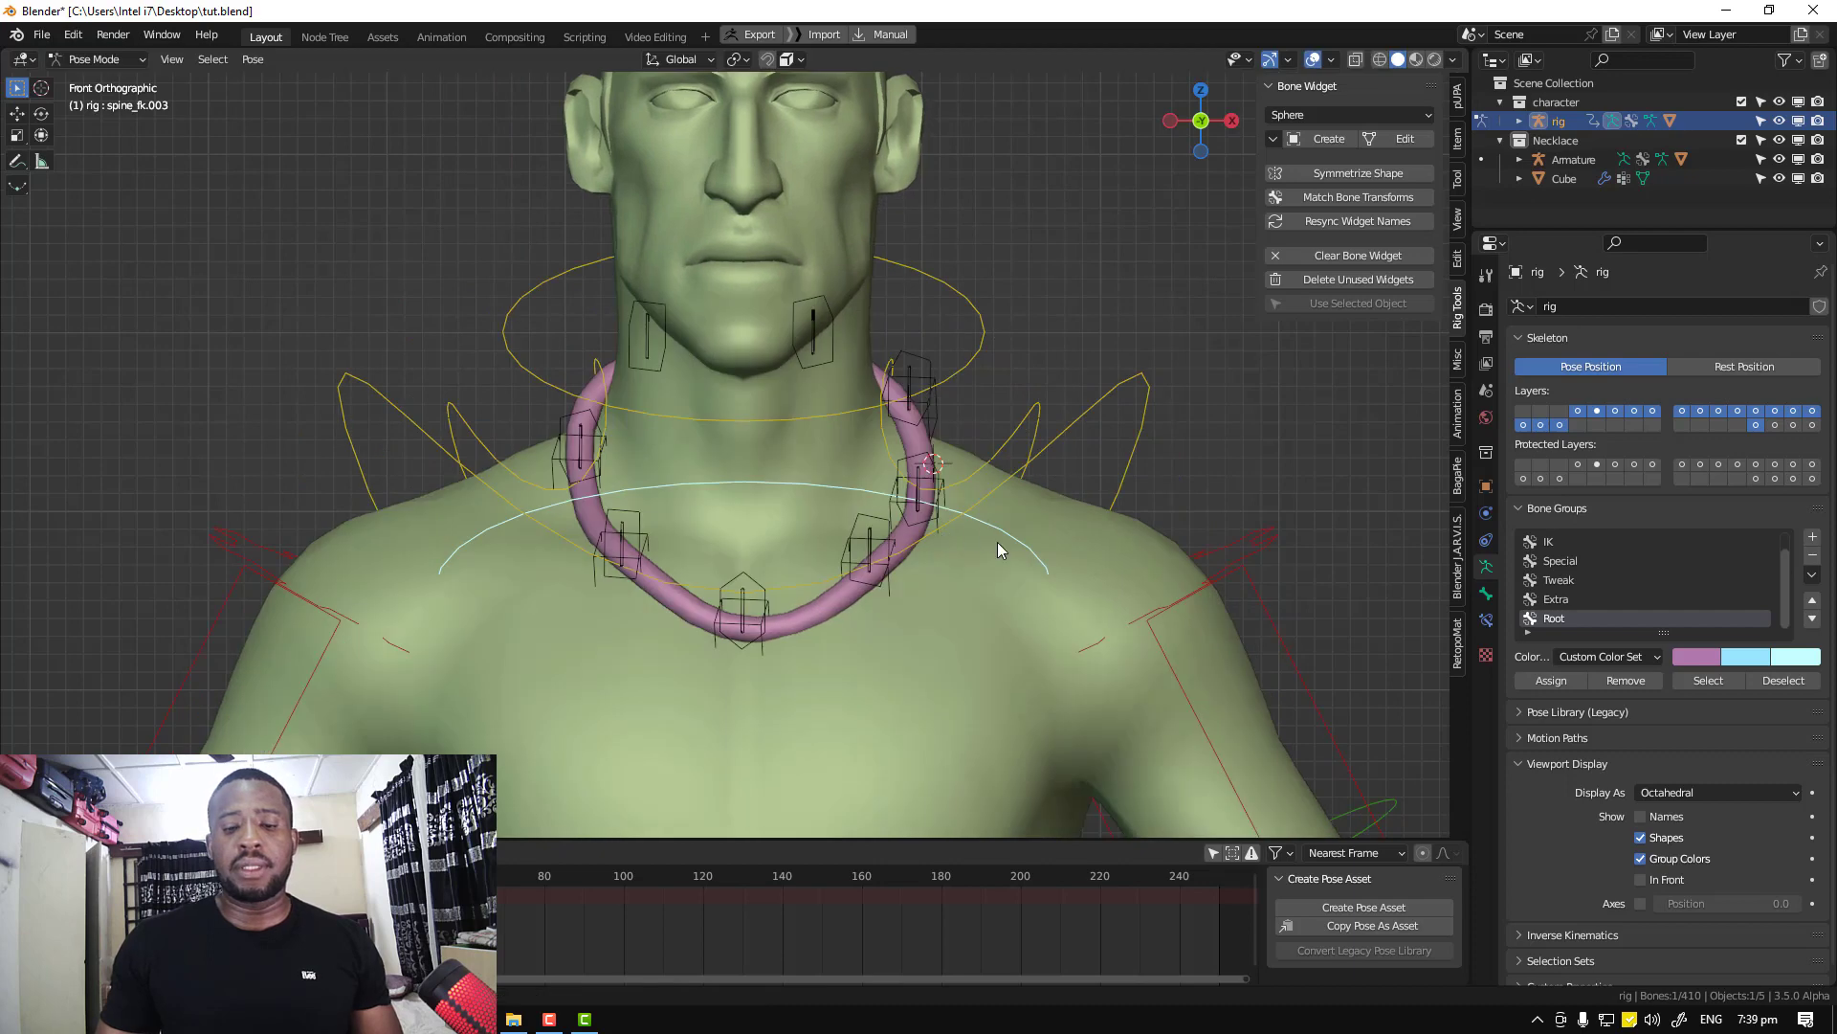
key("r")
key("r")
right_click(1050, 581)
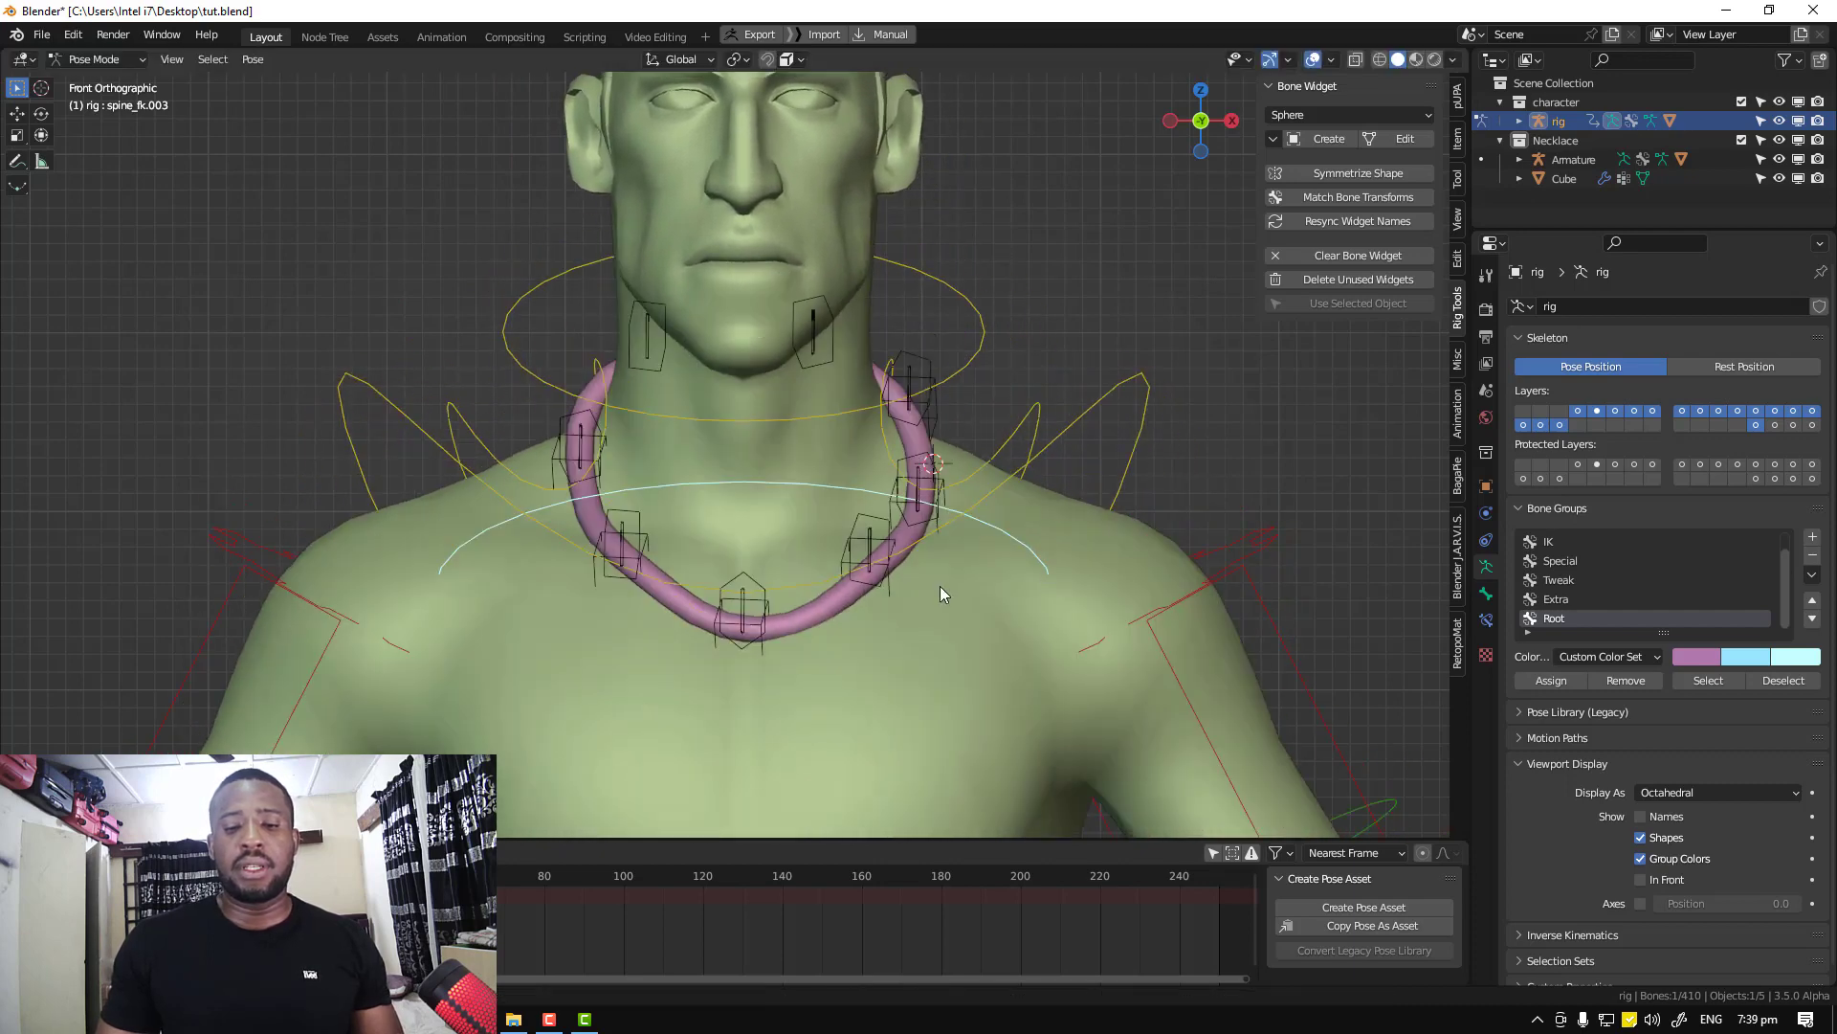
Switch posing from the character rig to the necklace armature and test-move the front-right thick and thin bones
key("ctrl+Tab")
left_click(873, 558)
key("ctrl+Tab")
left_click(870, 549)
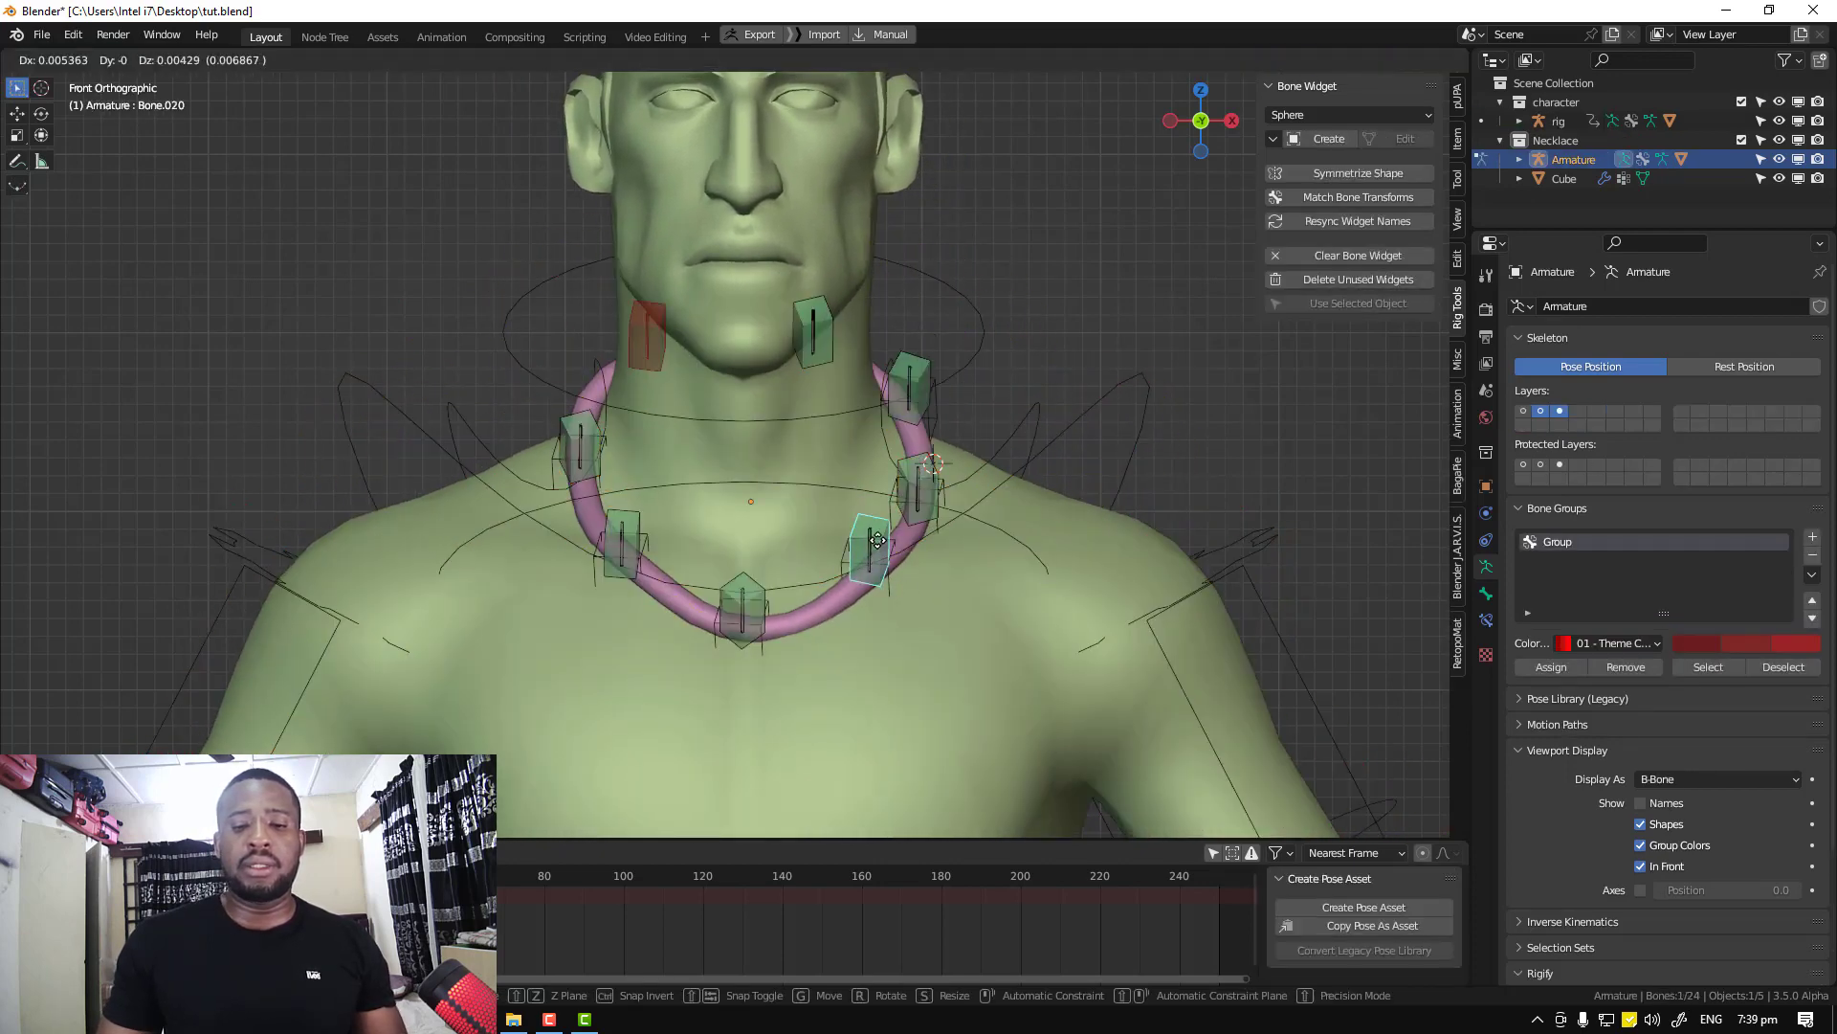
left_click(873, 545)
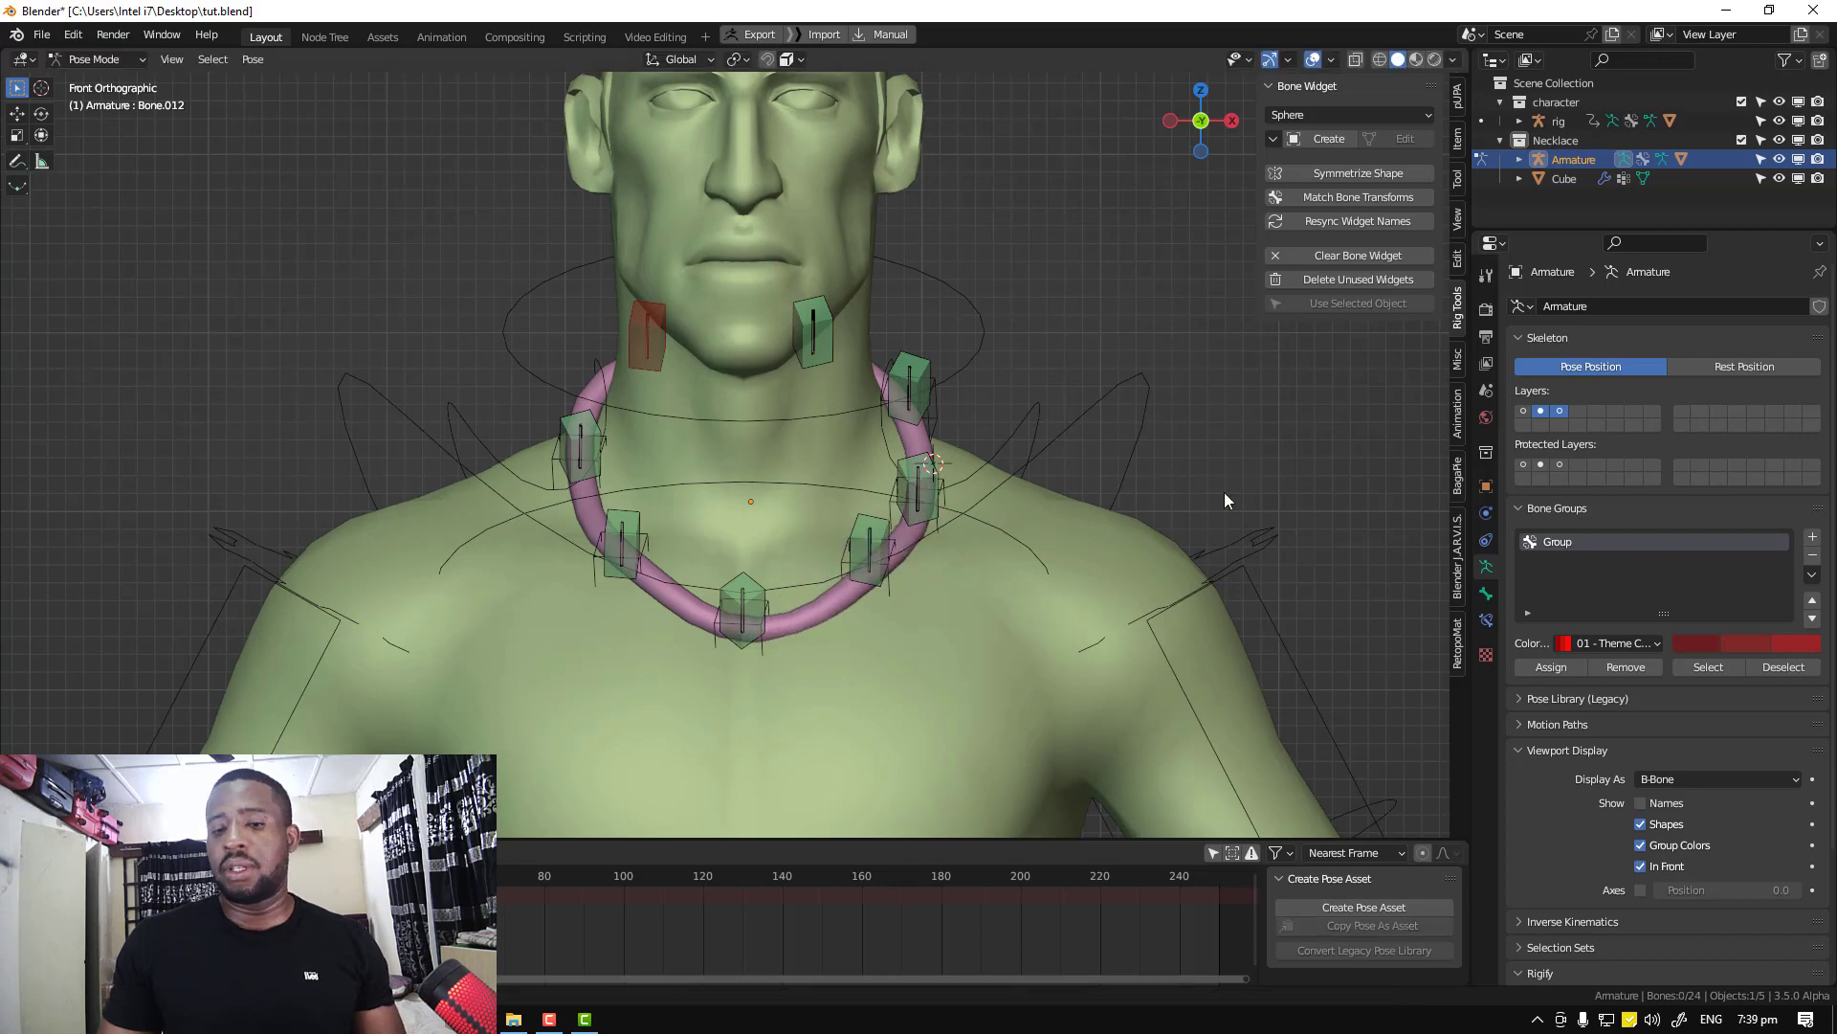
Hide the third bone layer, test-move the front-right thin bone, and disable the Cube object in the viewport
left_click(1566, 411, "shift")
middle_click_drag(926, 592, 1081, 540)
mouse_move(980, 514)
middle_mouse_down()
mouse_move(963, 546)
mouse_move(969, 524)
middle_mouse_up()
key("g")
right_click(842, 500)
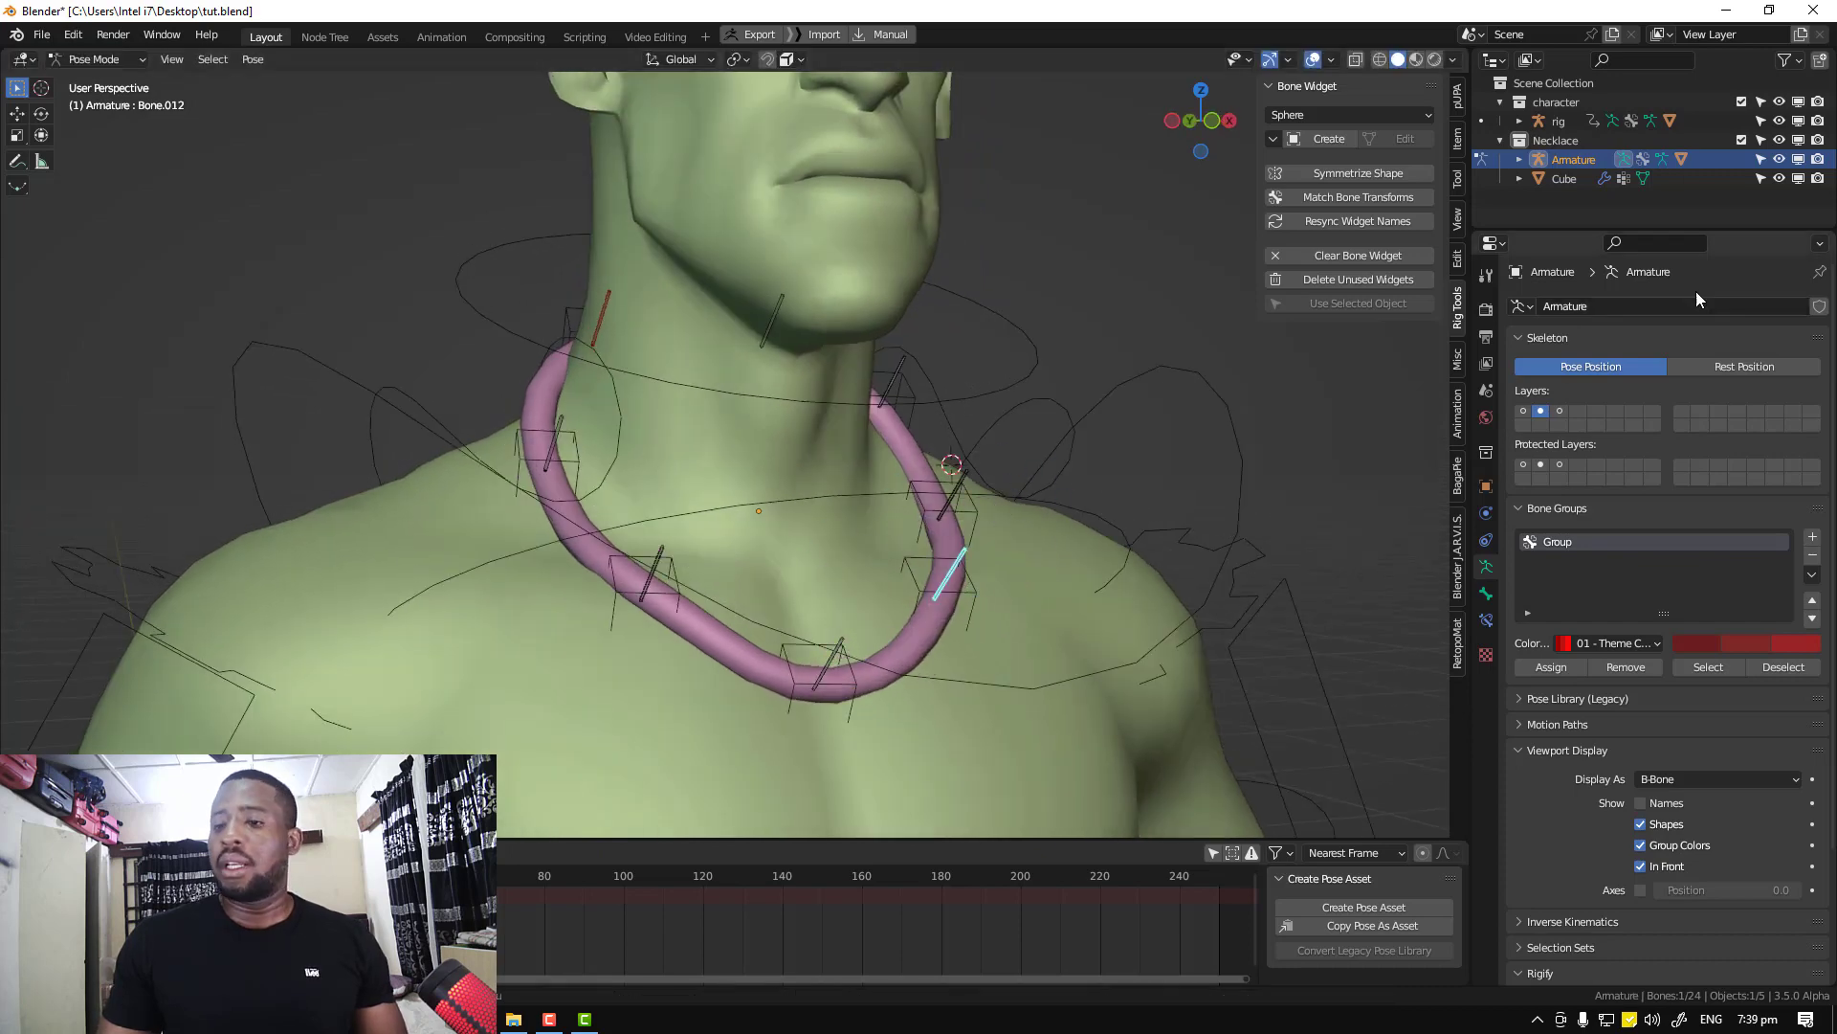
left_click(1800, 178)
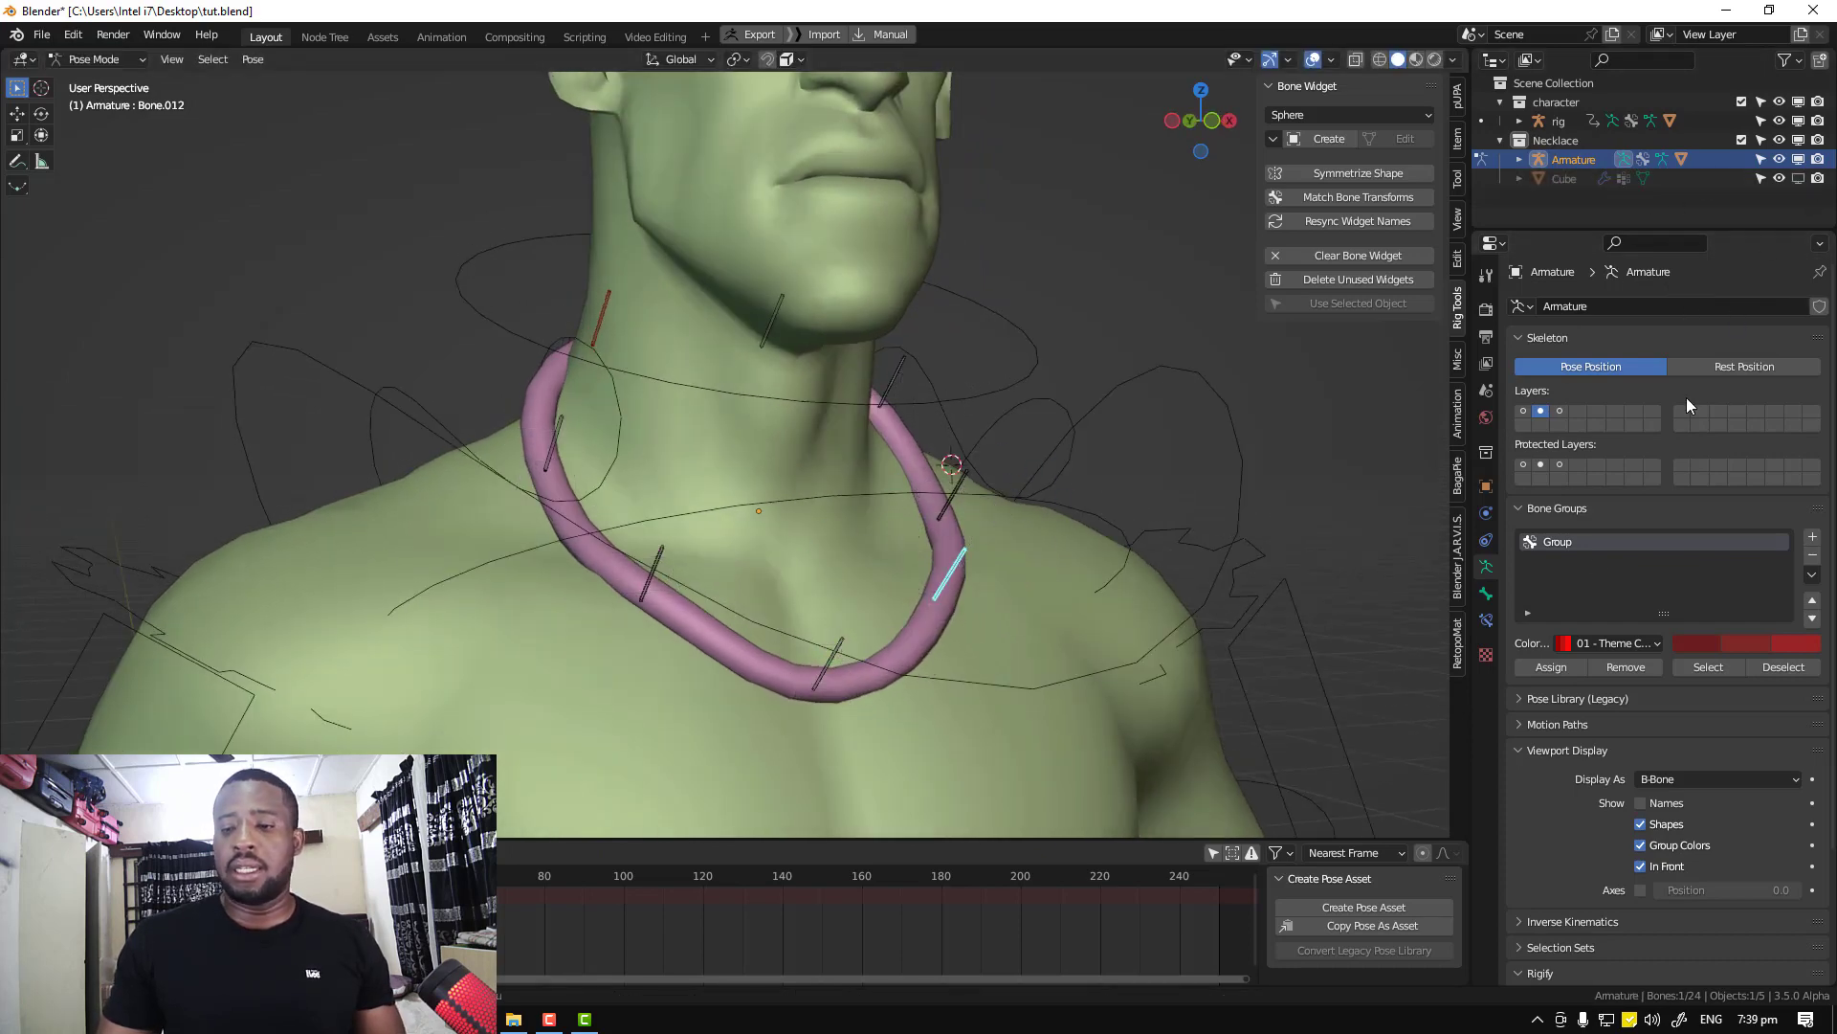
Create a sphere widget for the front-right necklace control bone, enlarge its mesh past the necklace's thickness, and return to the bone
left_click(1486, 620)
middle_click_drag(905, 599, 964, 560)
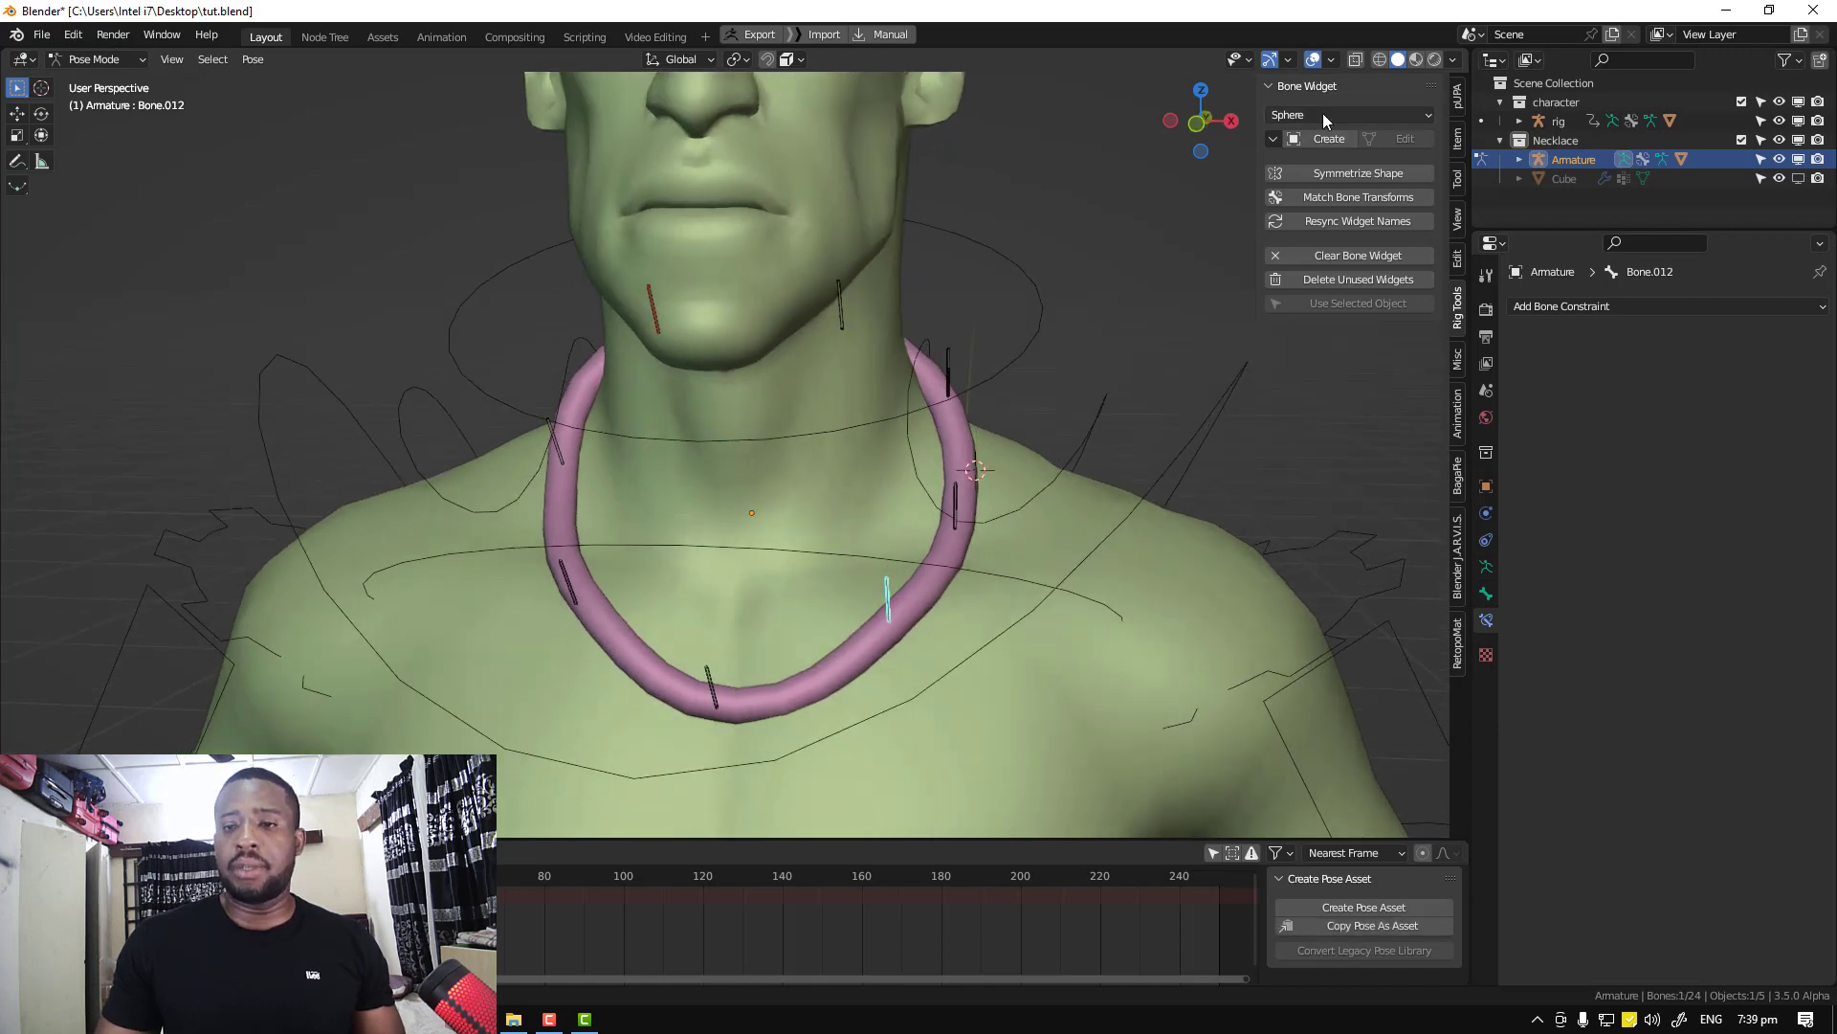
left_click(1329, 139)
left_click(1405, 139)
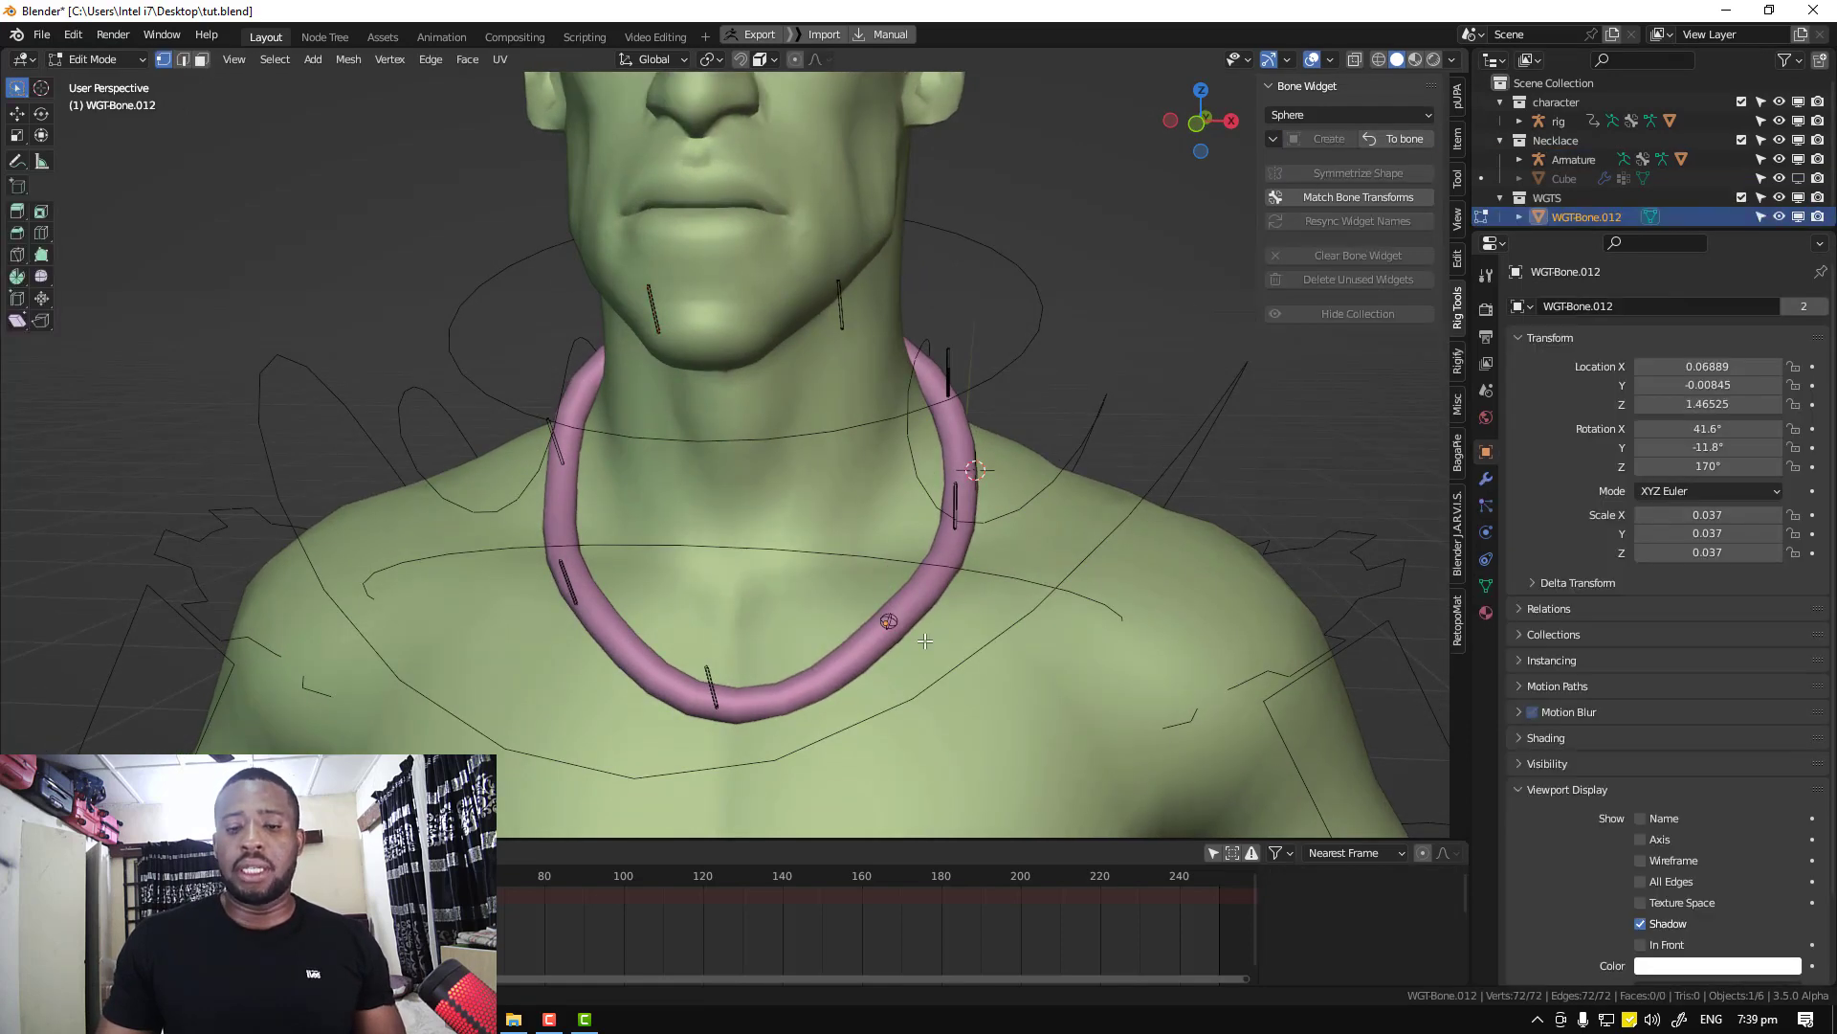
key("s")
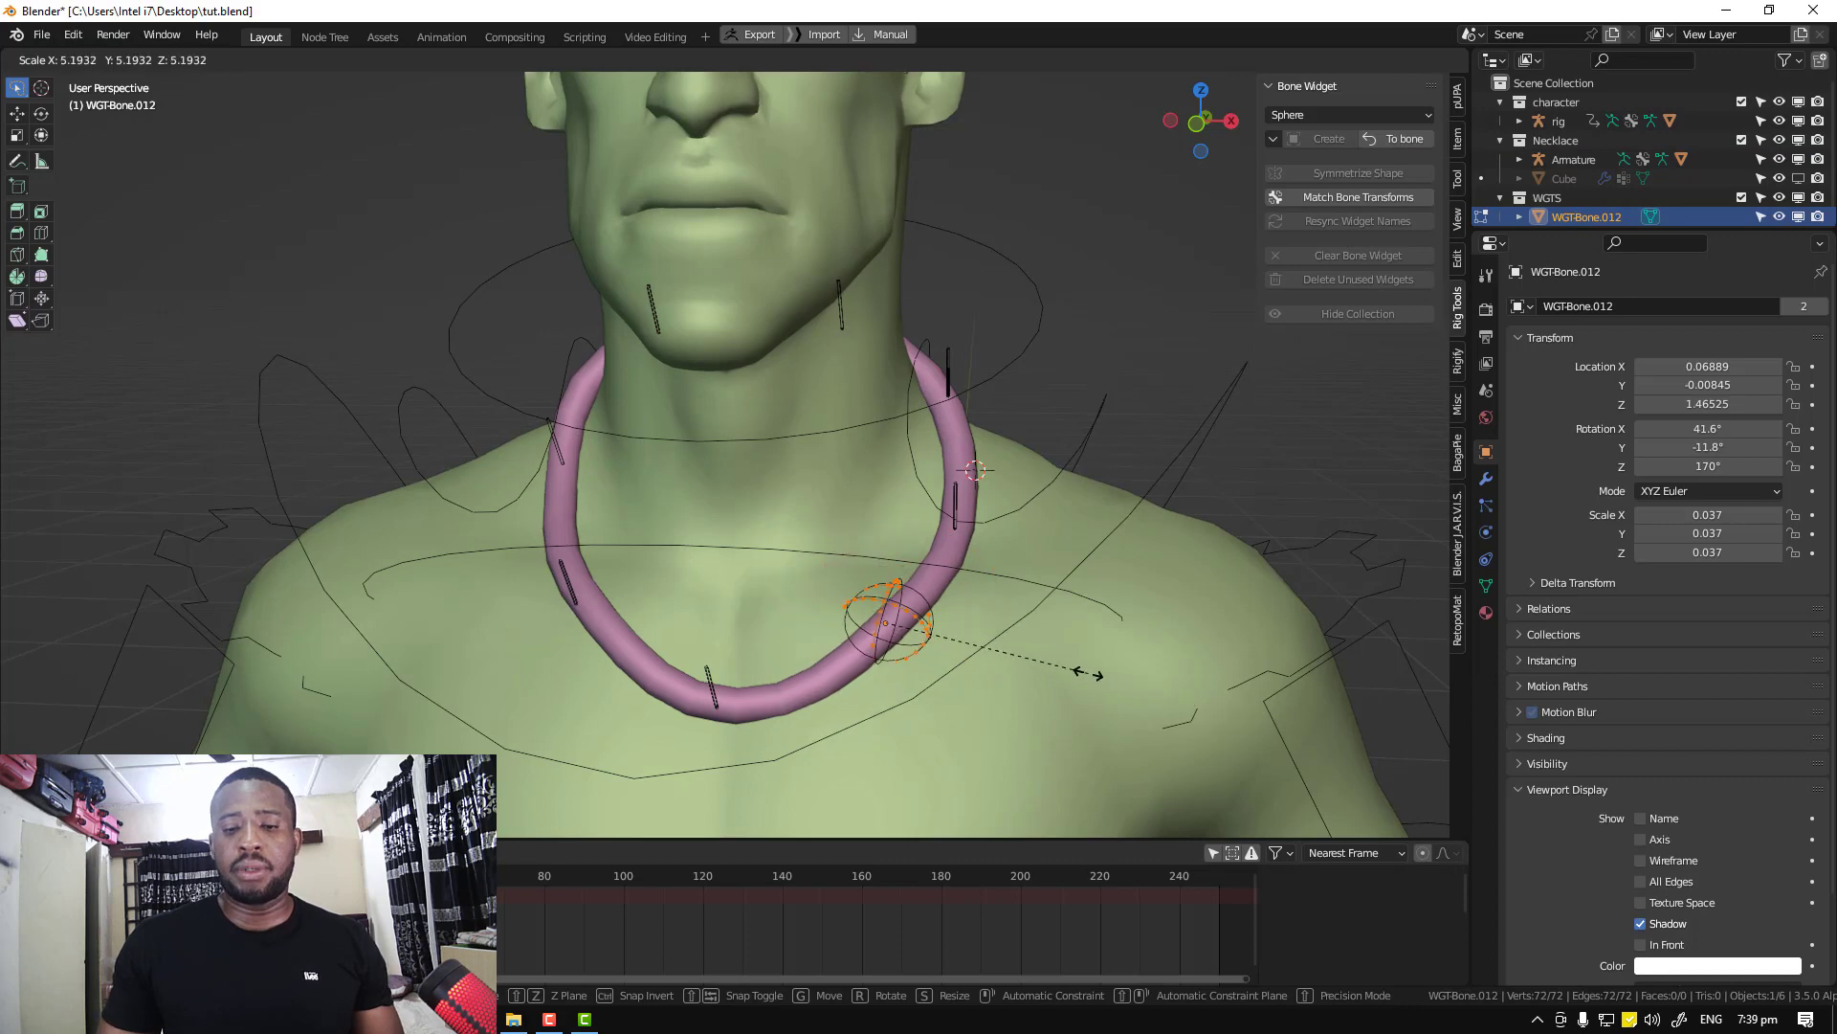
left_click(946, 659)
middle_click_drag(945, 658, 890, 651)
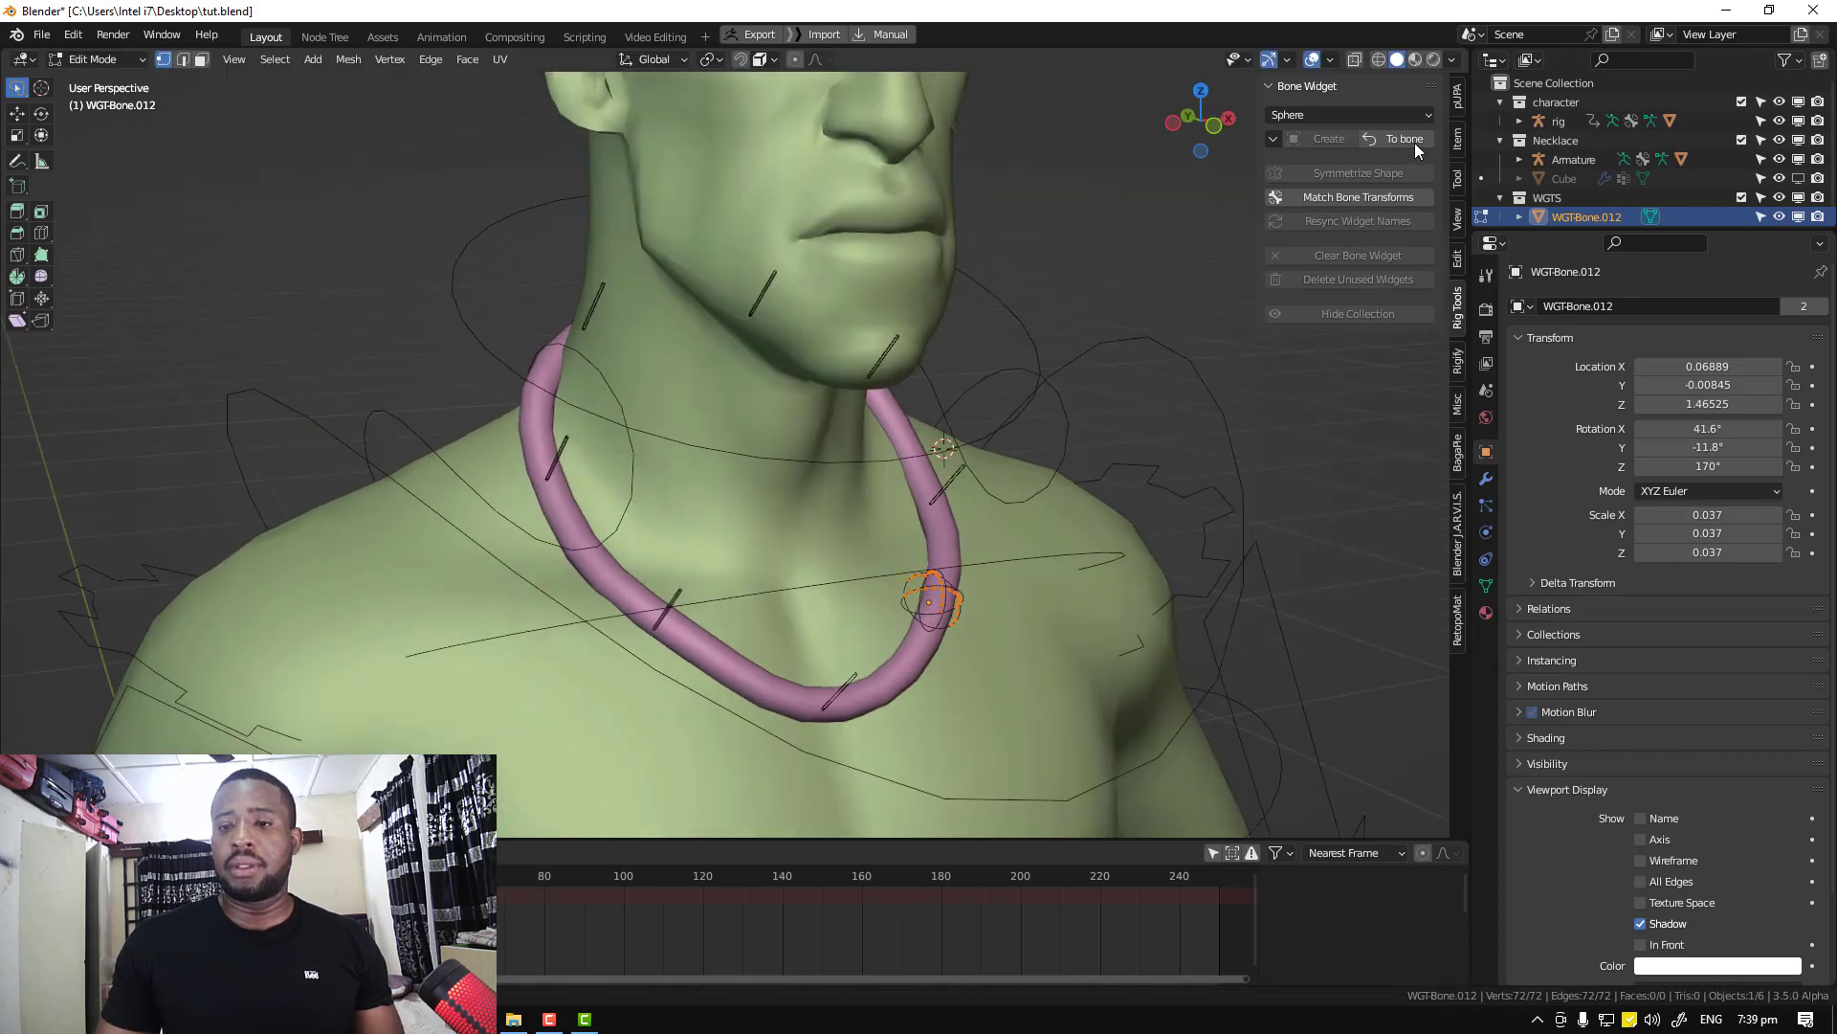
left_click(1414, 141)
Copy the front-right control's sphere widget to all of the other necklace control bones
middle_click_drag(1019, 498, 949, 569)
key("a")
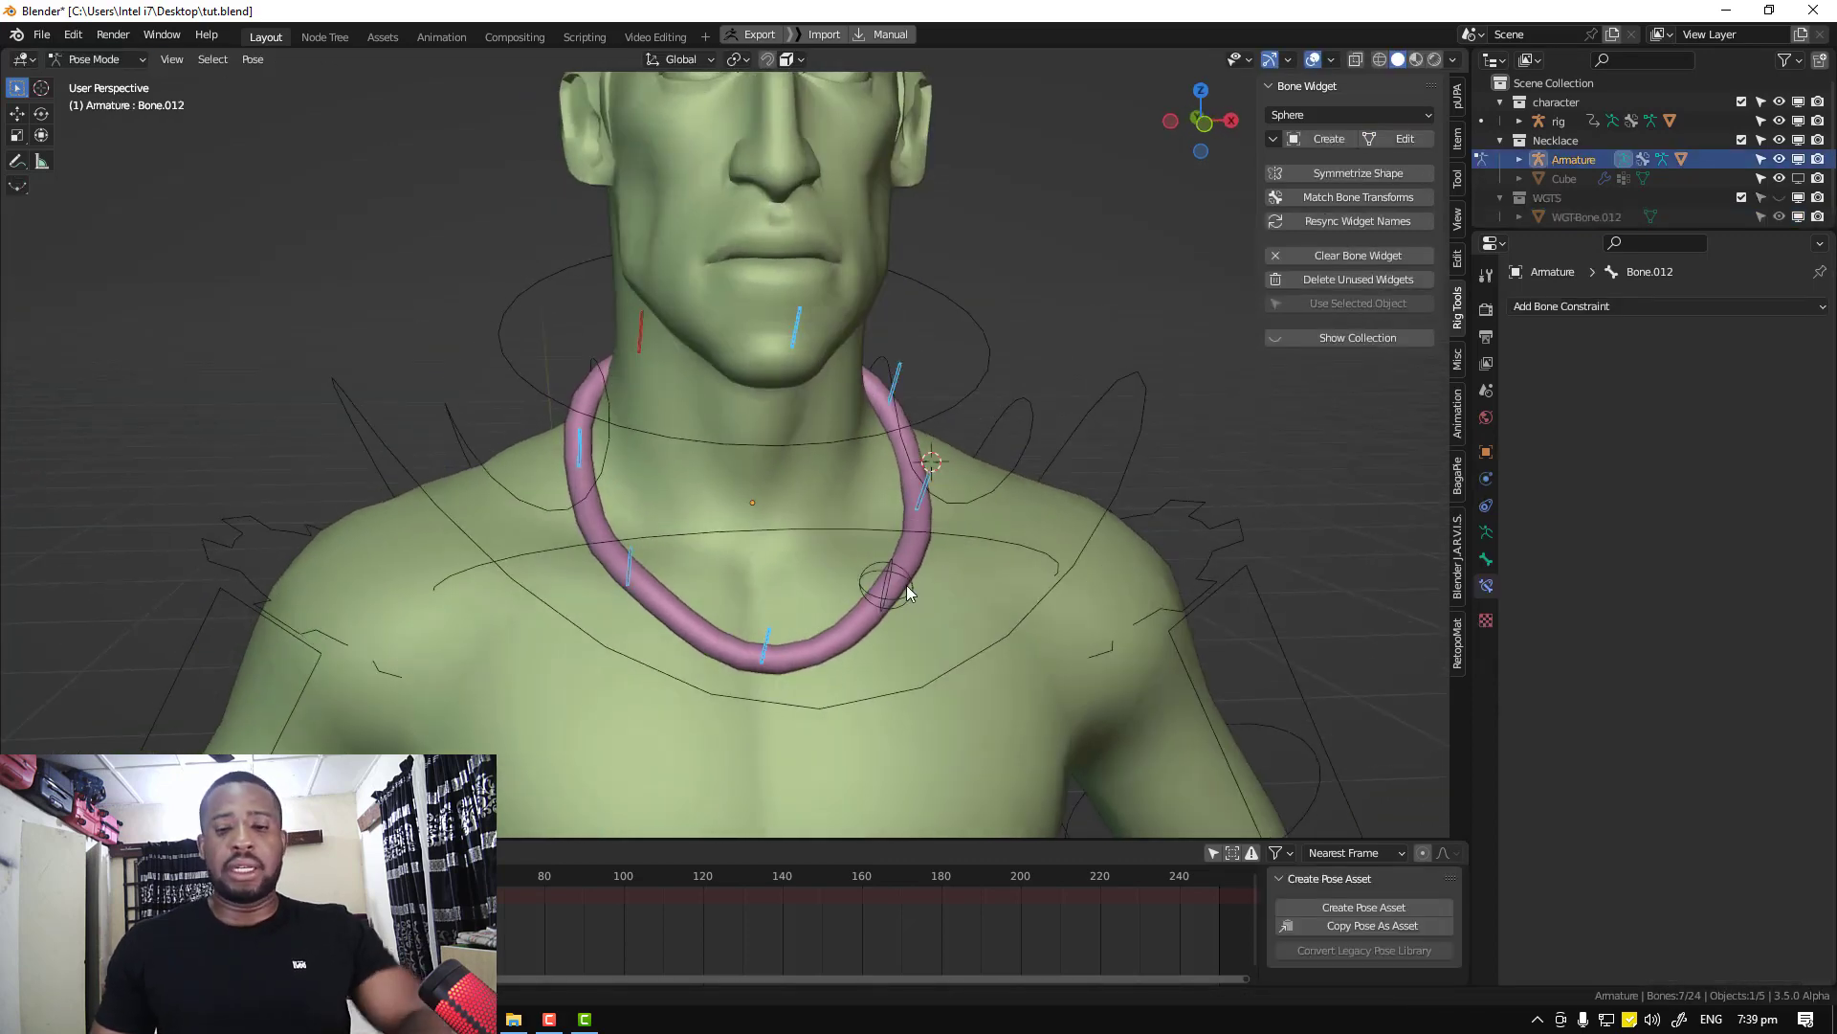
key("ctrl+c")
left_click(1066, 503)
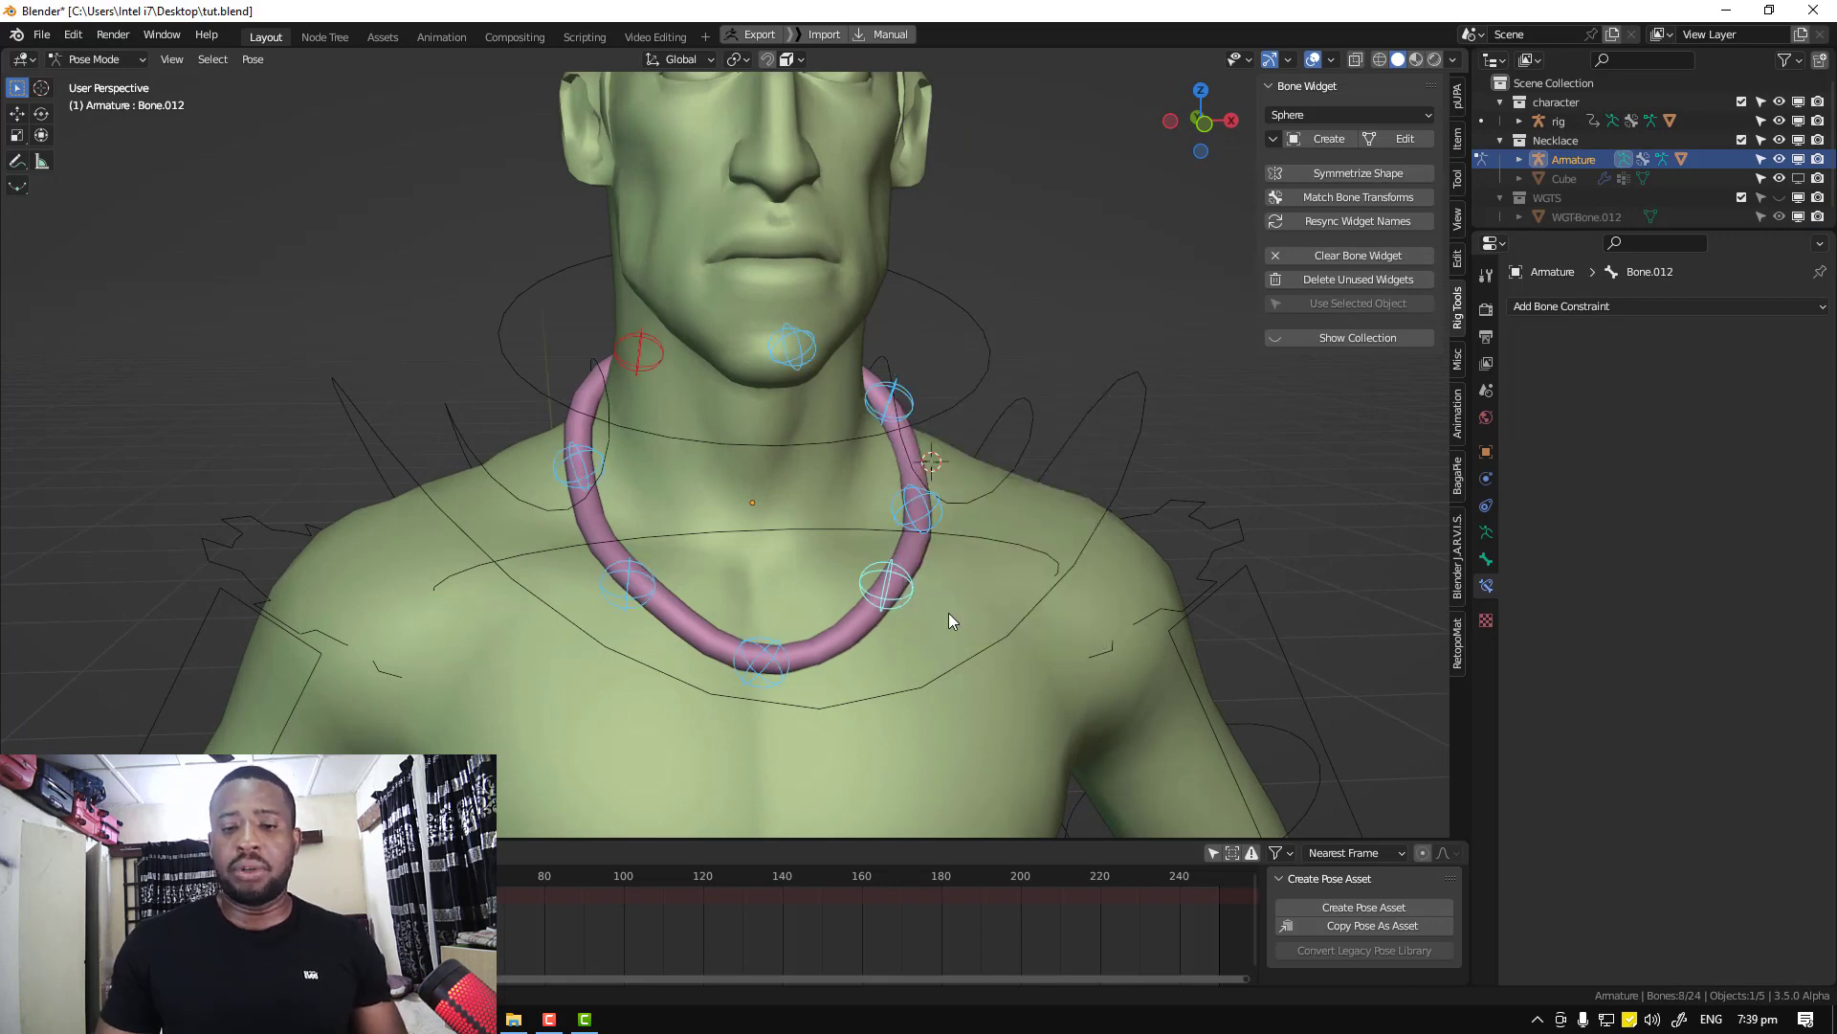
left_click(949, 613)
Test-move the front-right necklace control in front view, cancelling the move
key("q")
left_click(893, 593)
key("KP_1")
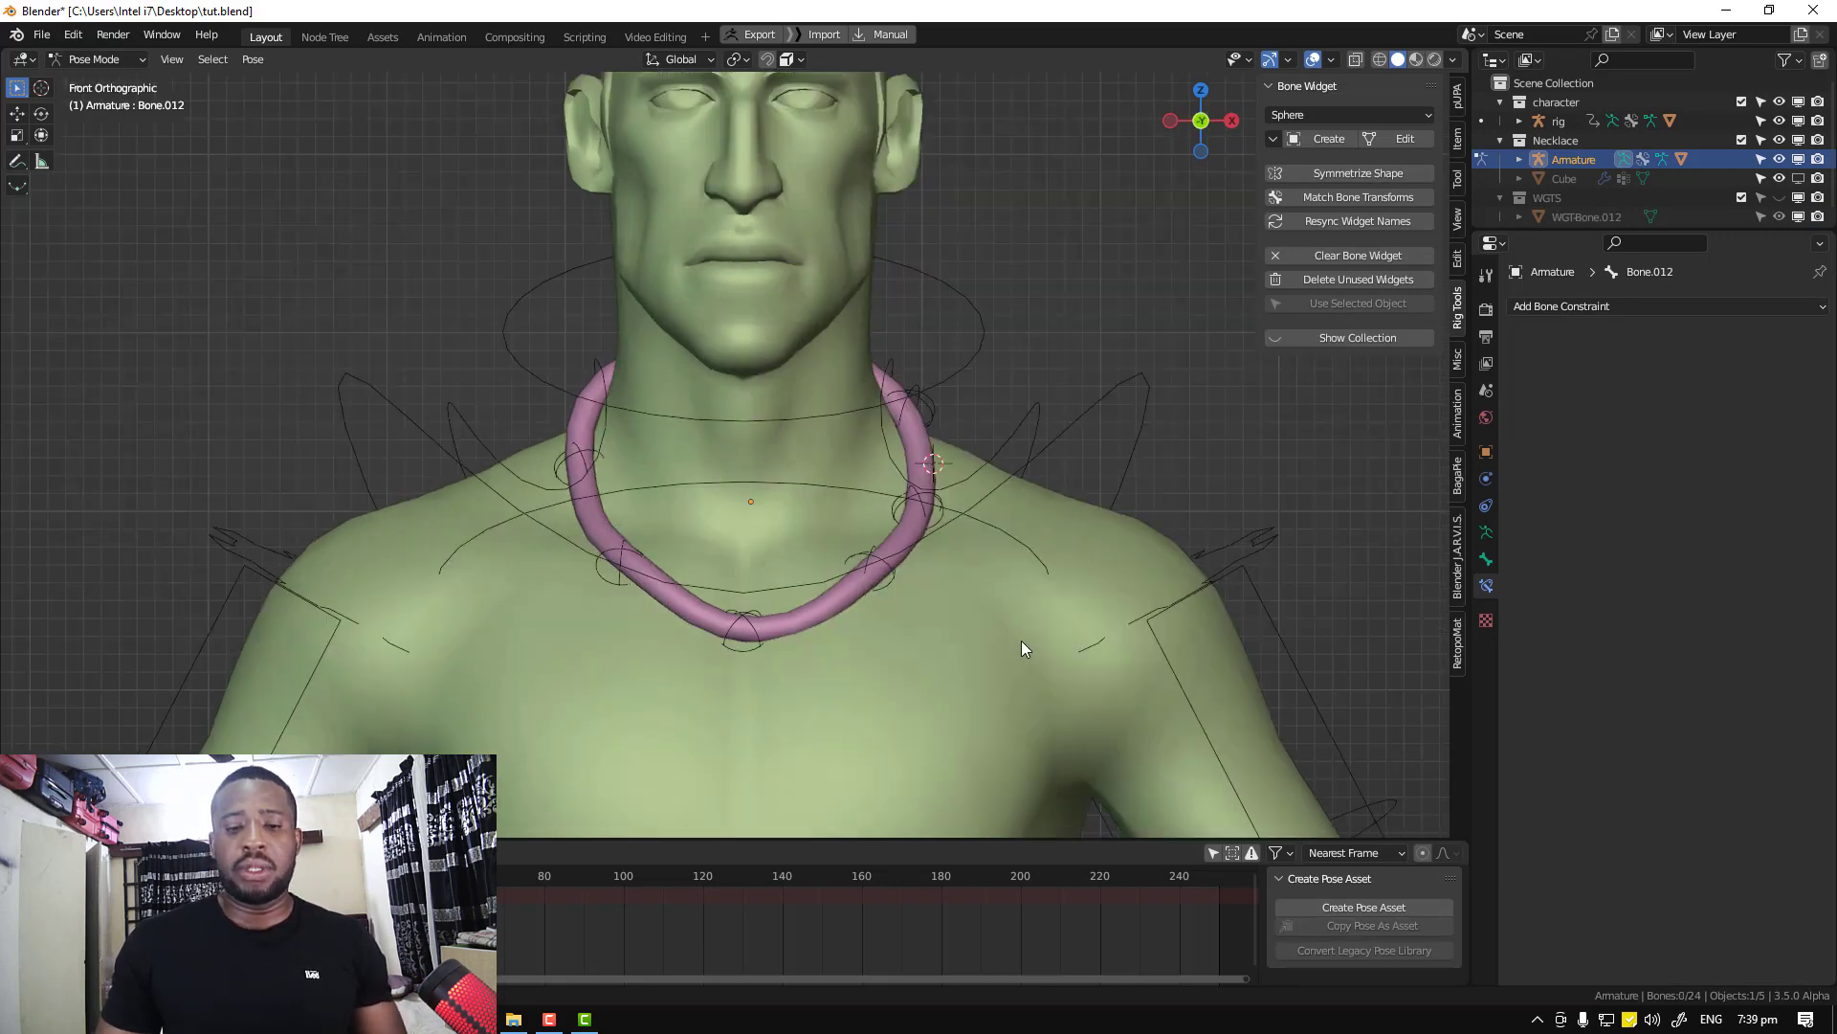
left_click(881, 567)
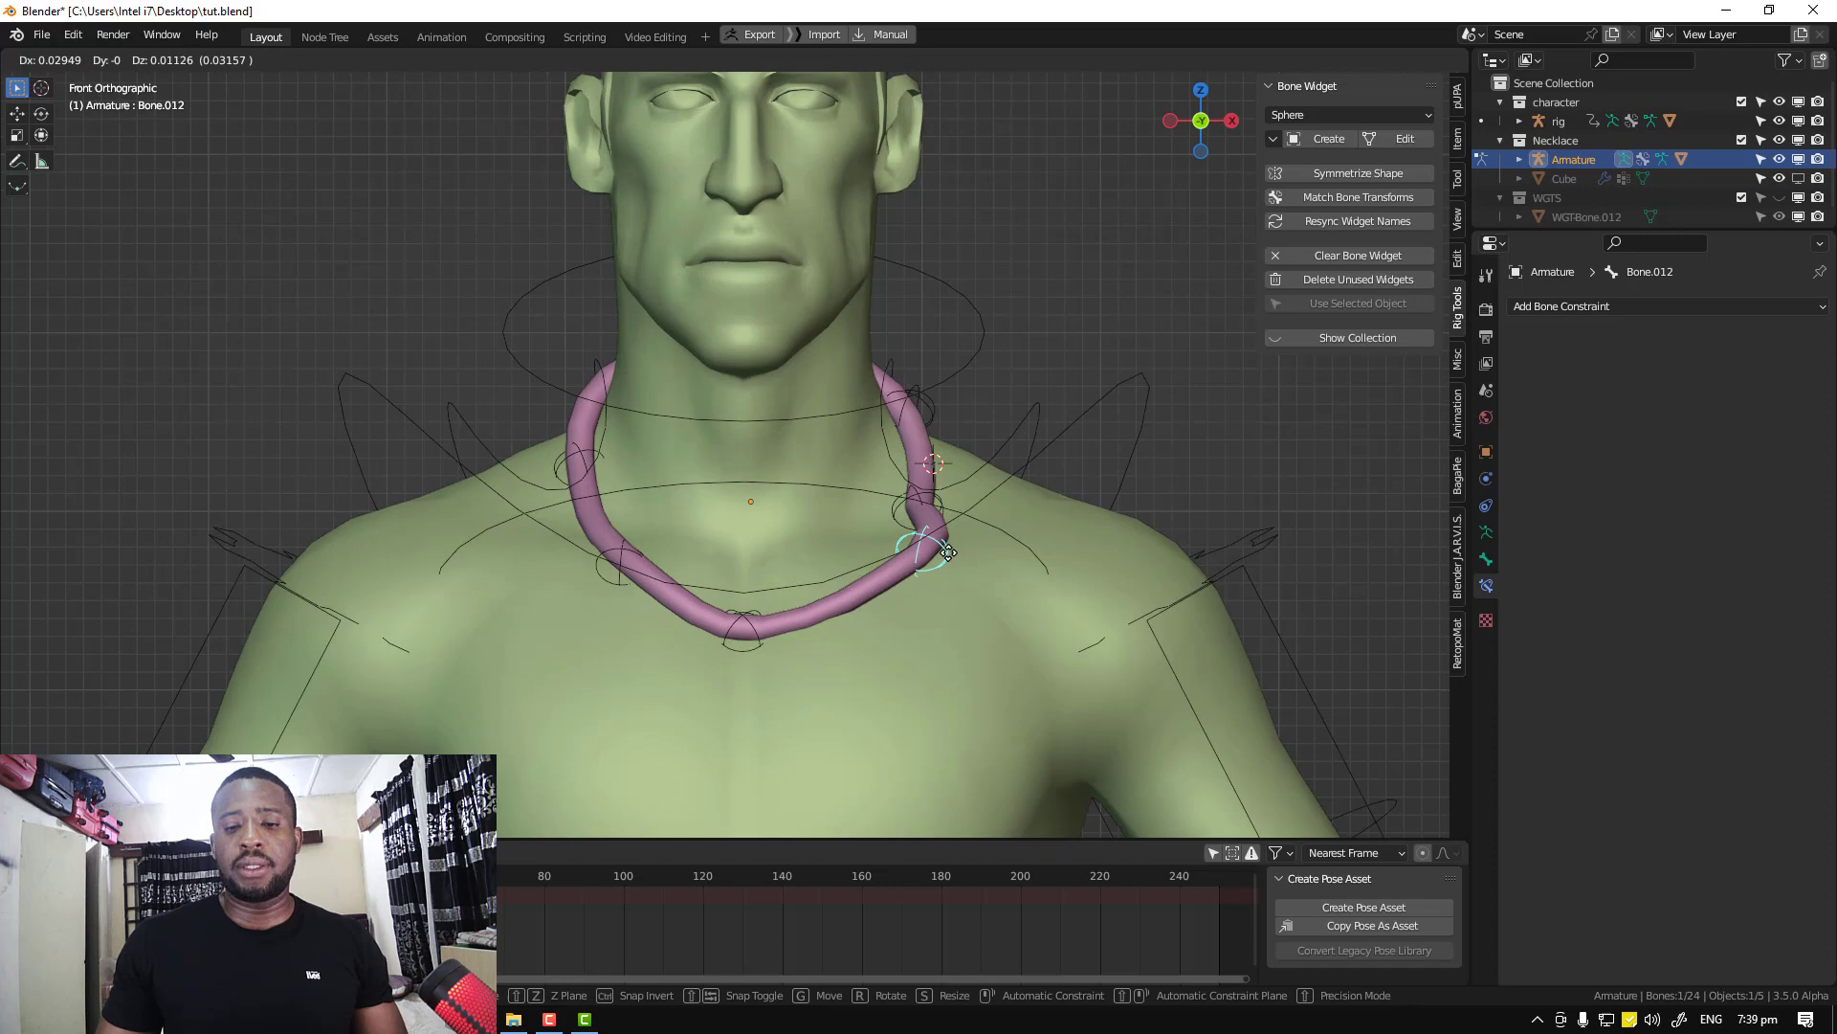
Test-rotate the character rig's chest control freely with trackball rotation, cancelling each rotation
left_click(1059, 431)
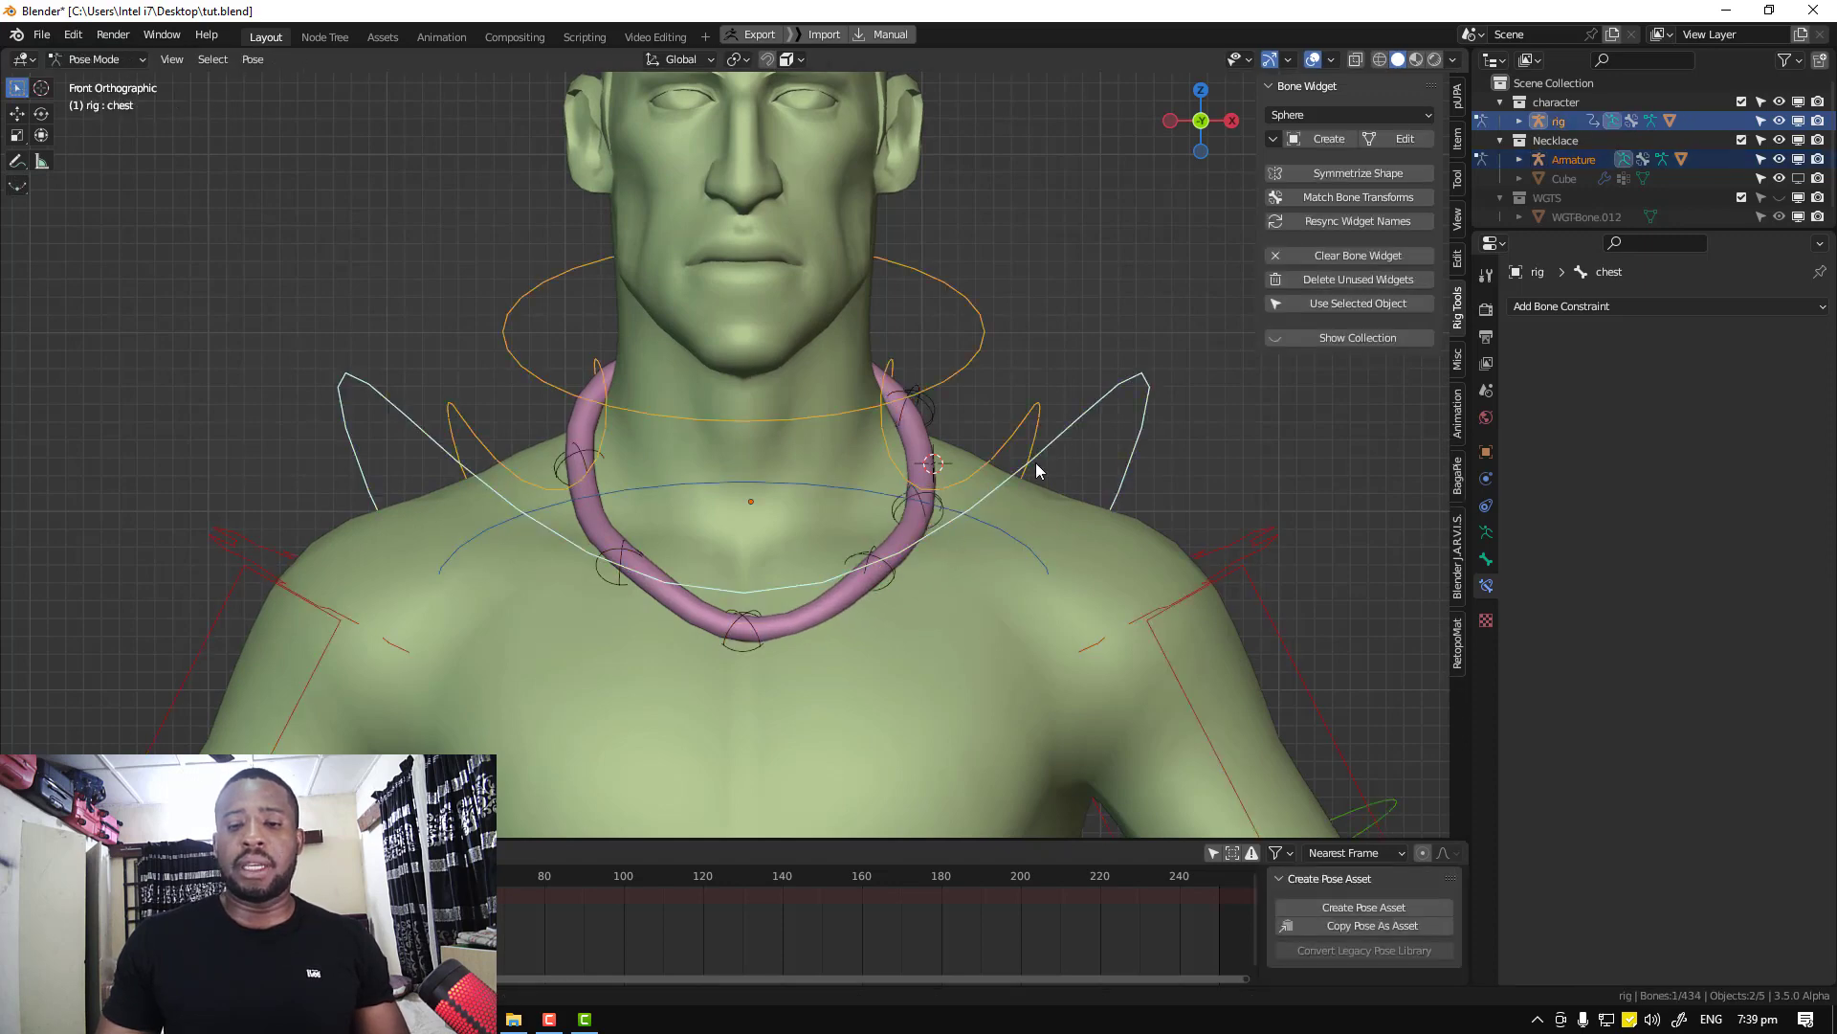
scroll(1036, 463, "down", 3)
key("r")
key("r")
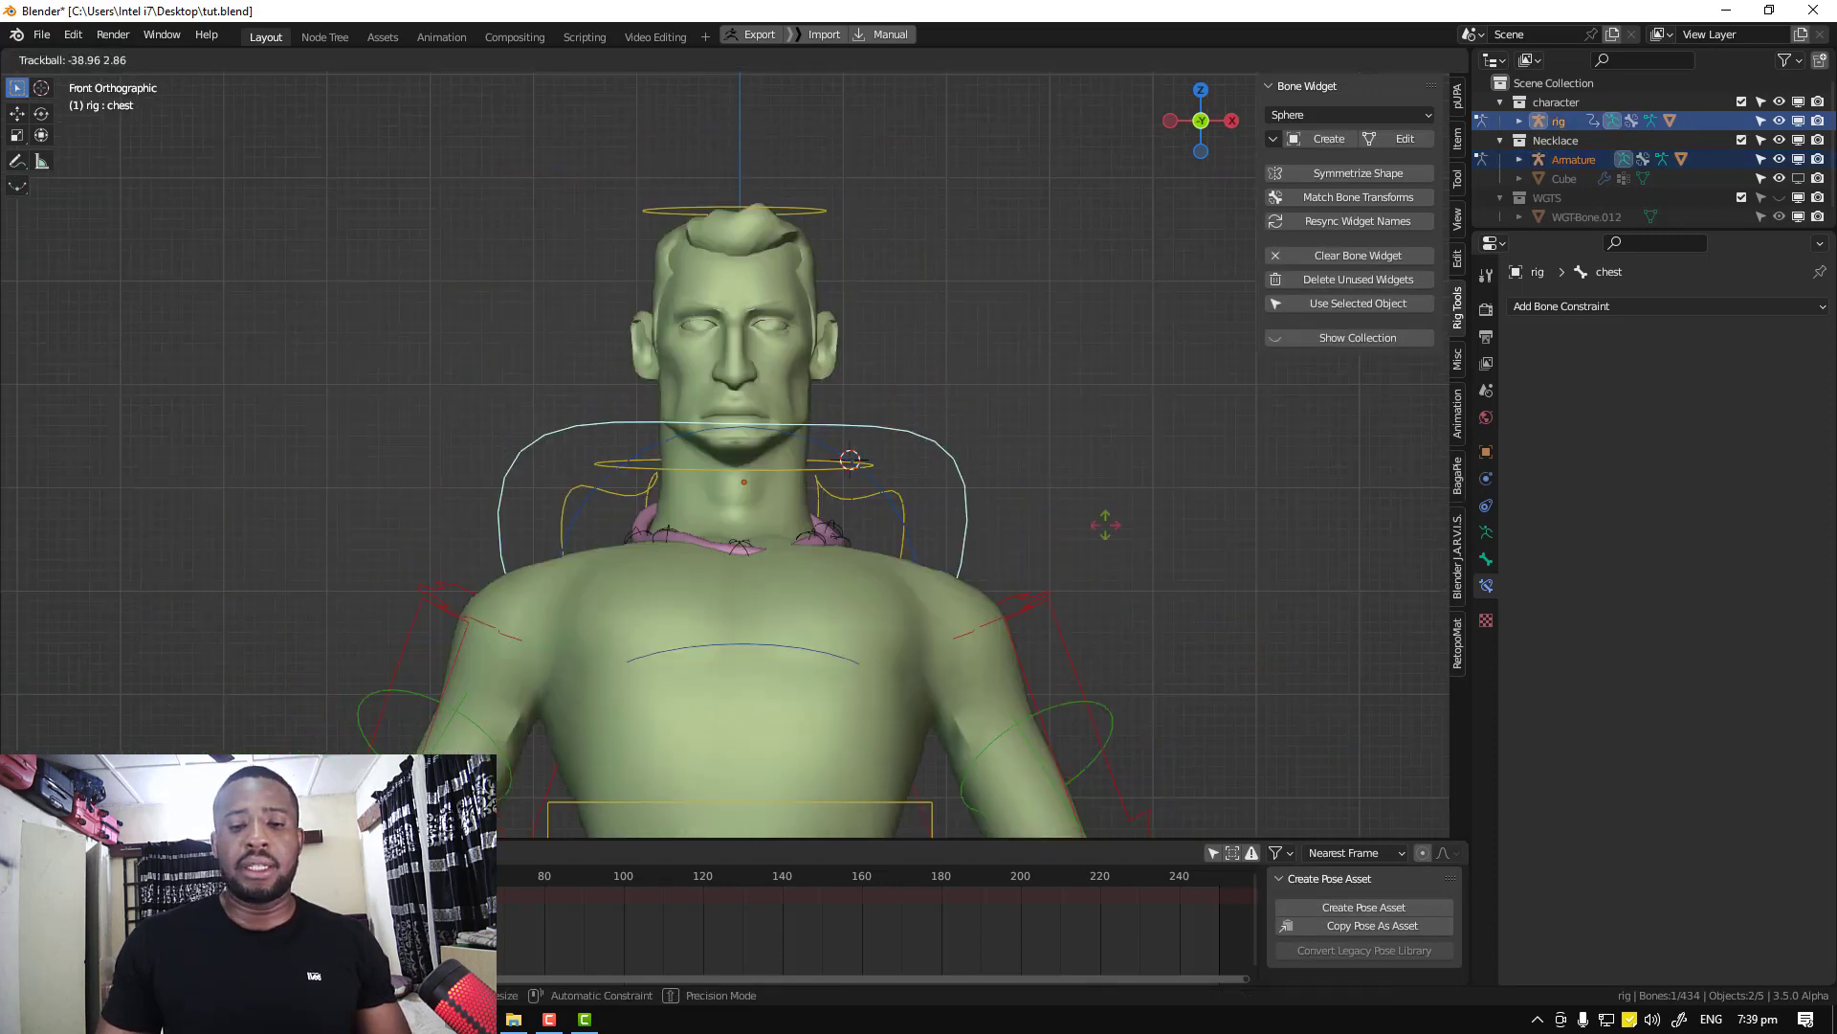
right_click(1139, 626)
scroll(924, 584, "up", 3)
key("r")
key("r")
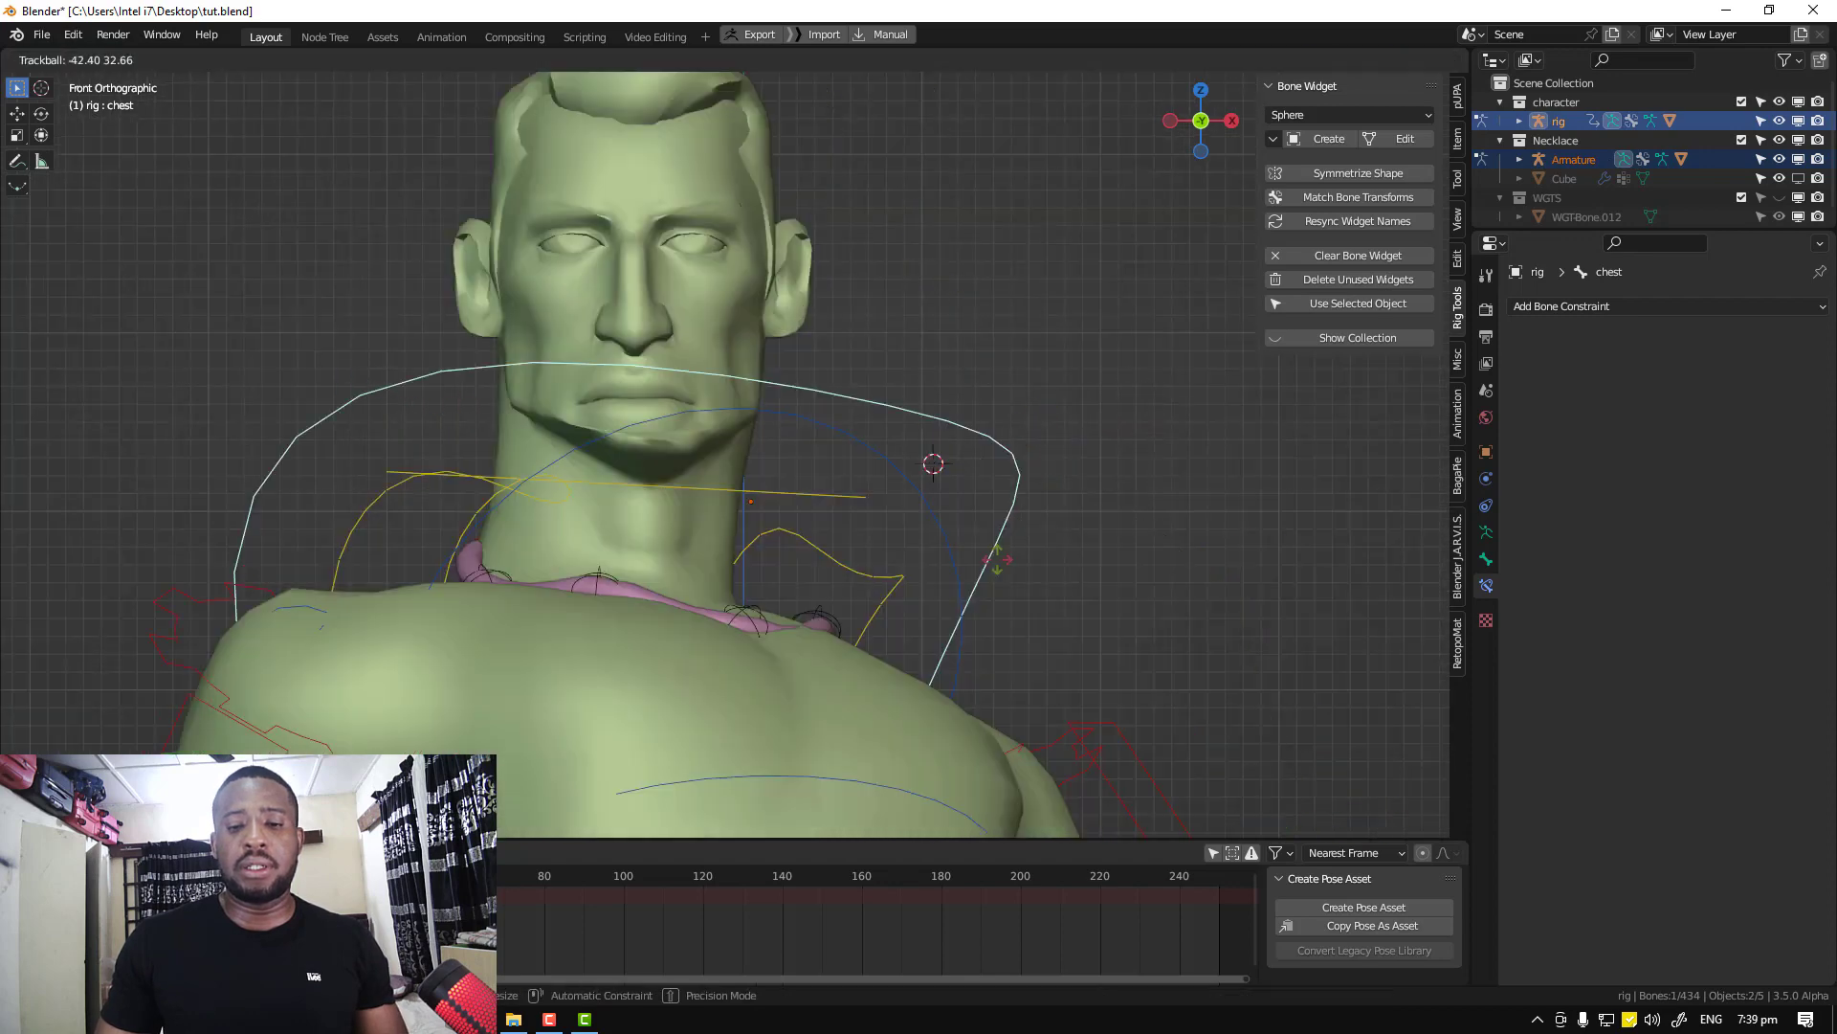
right_click(977, 577)
Rotate the character's left shoulder control upward by about 29 degrees in front view
left_click(993, 471)
key("r")
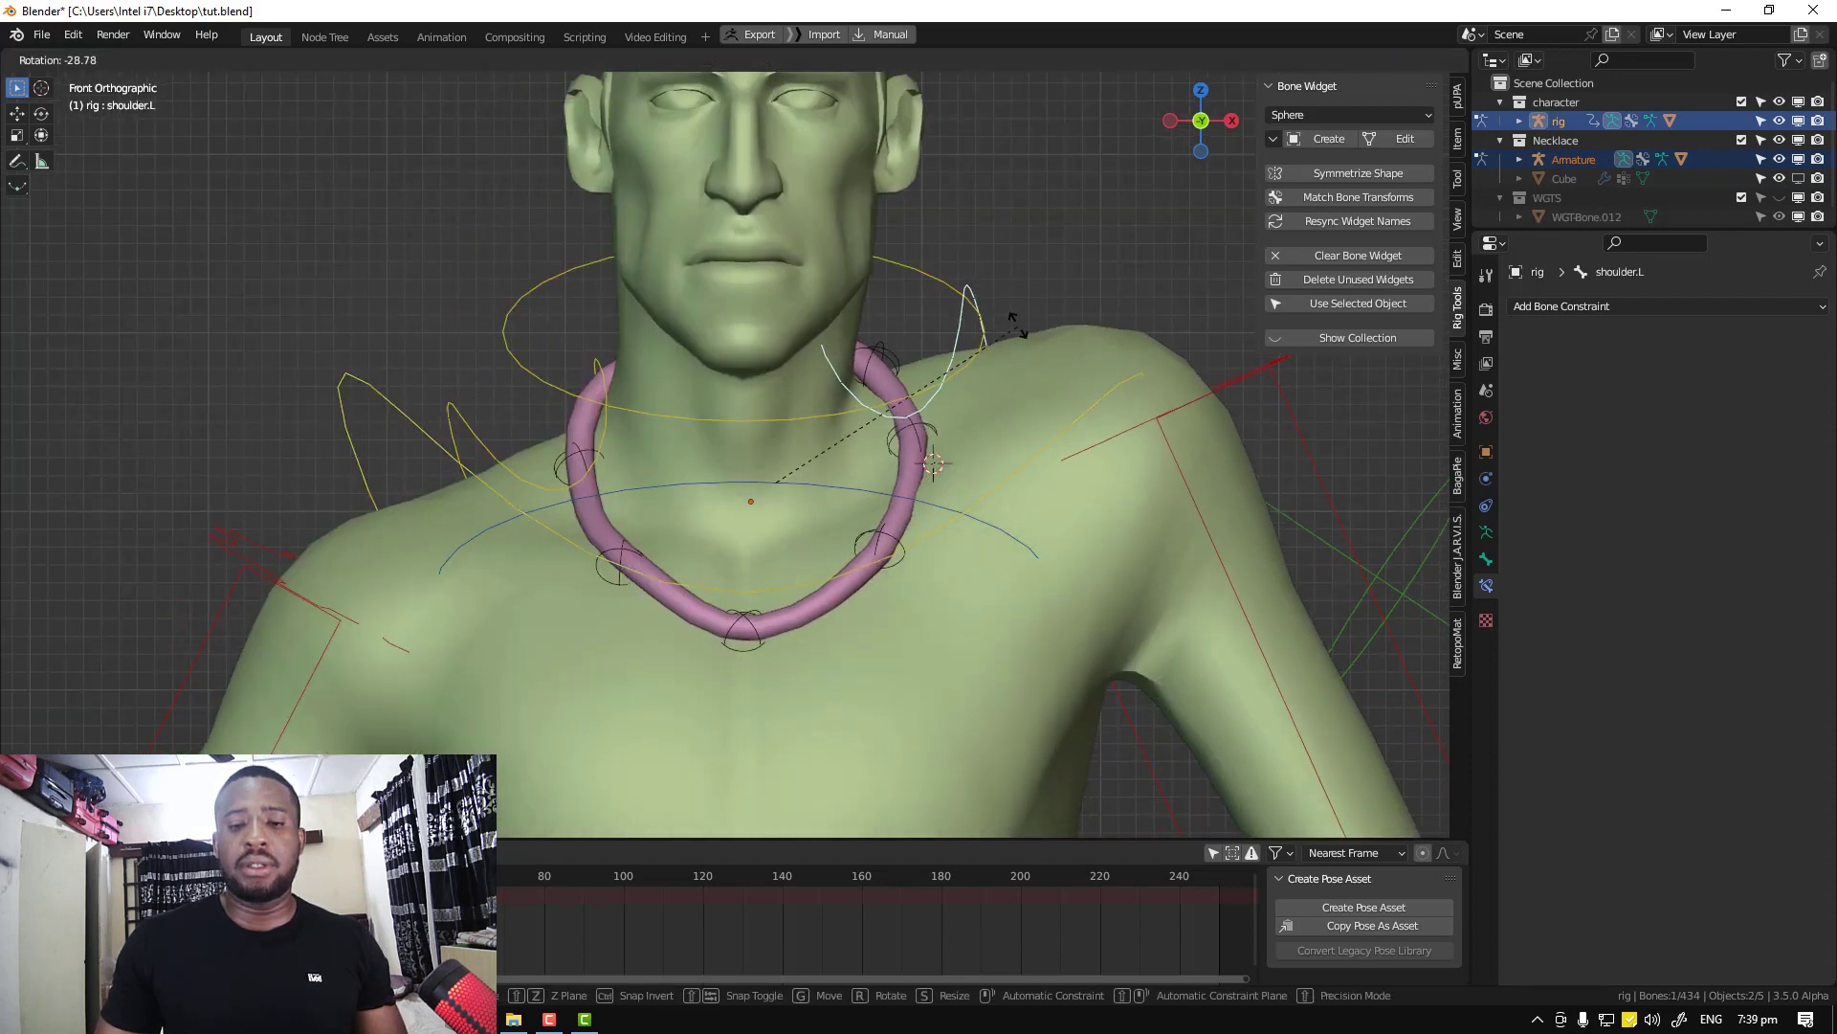
key("Escape")
Move the necklace's Bone.011 control beside the raised left shoulder to correct how the necklace sits there
left_click(909, 435)
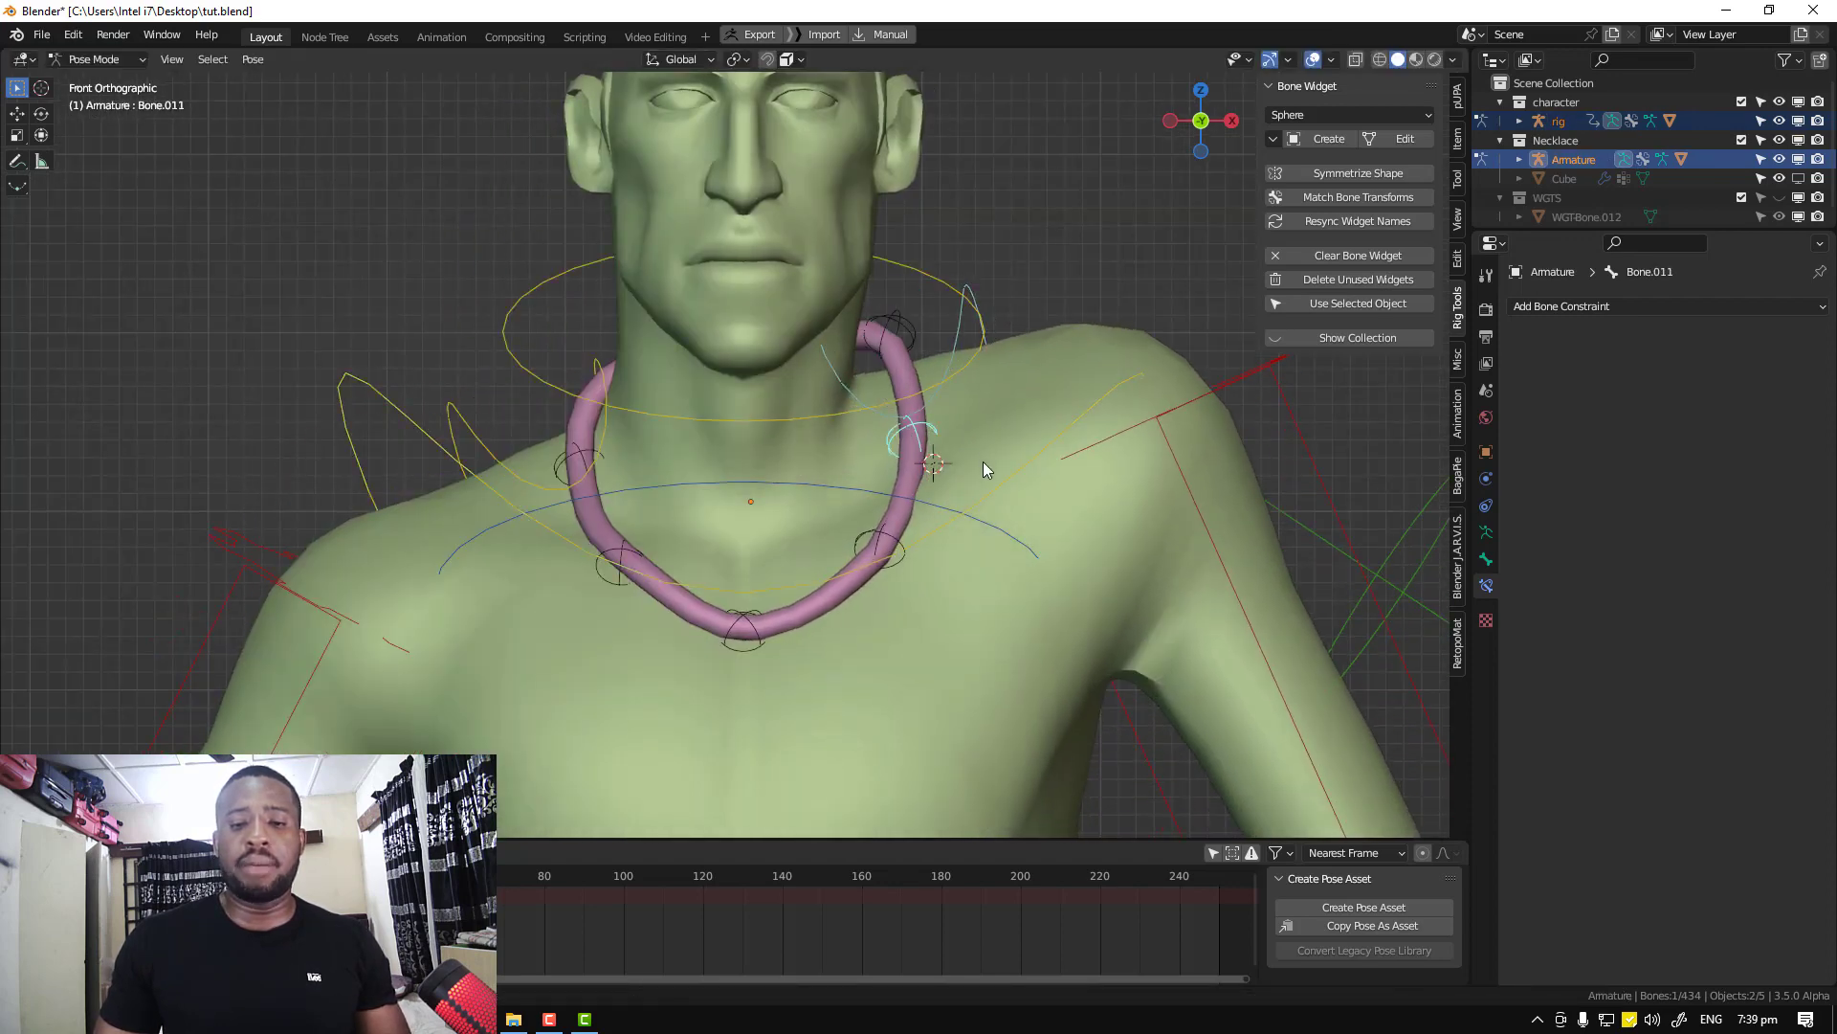
middle_click_drag(986, 470, 901, 505)
key("g")
left_click(910, 492)
Move and rotate the necklace's Bone.012 control on the chest to refine the curve below the raised shoulder
left_click(779, 606)
key("g")
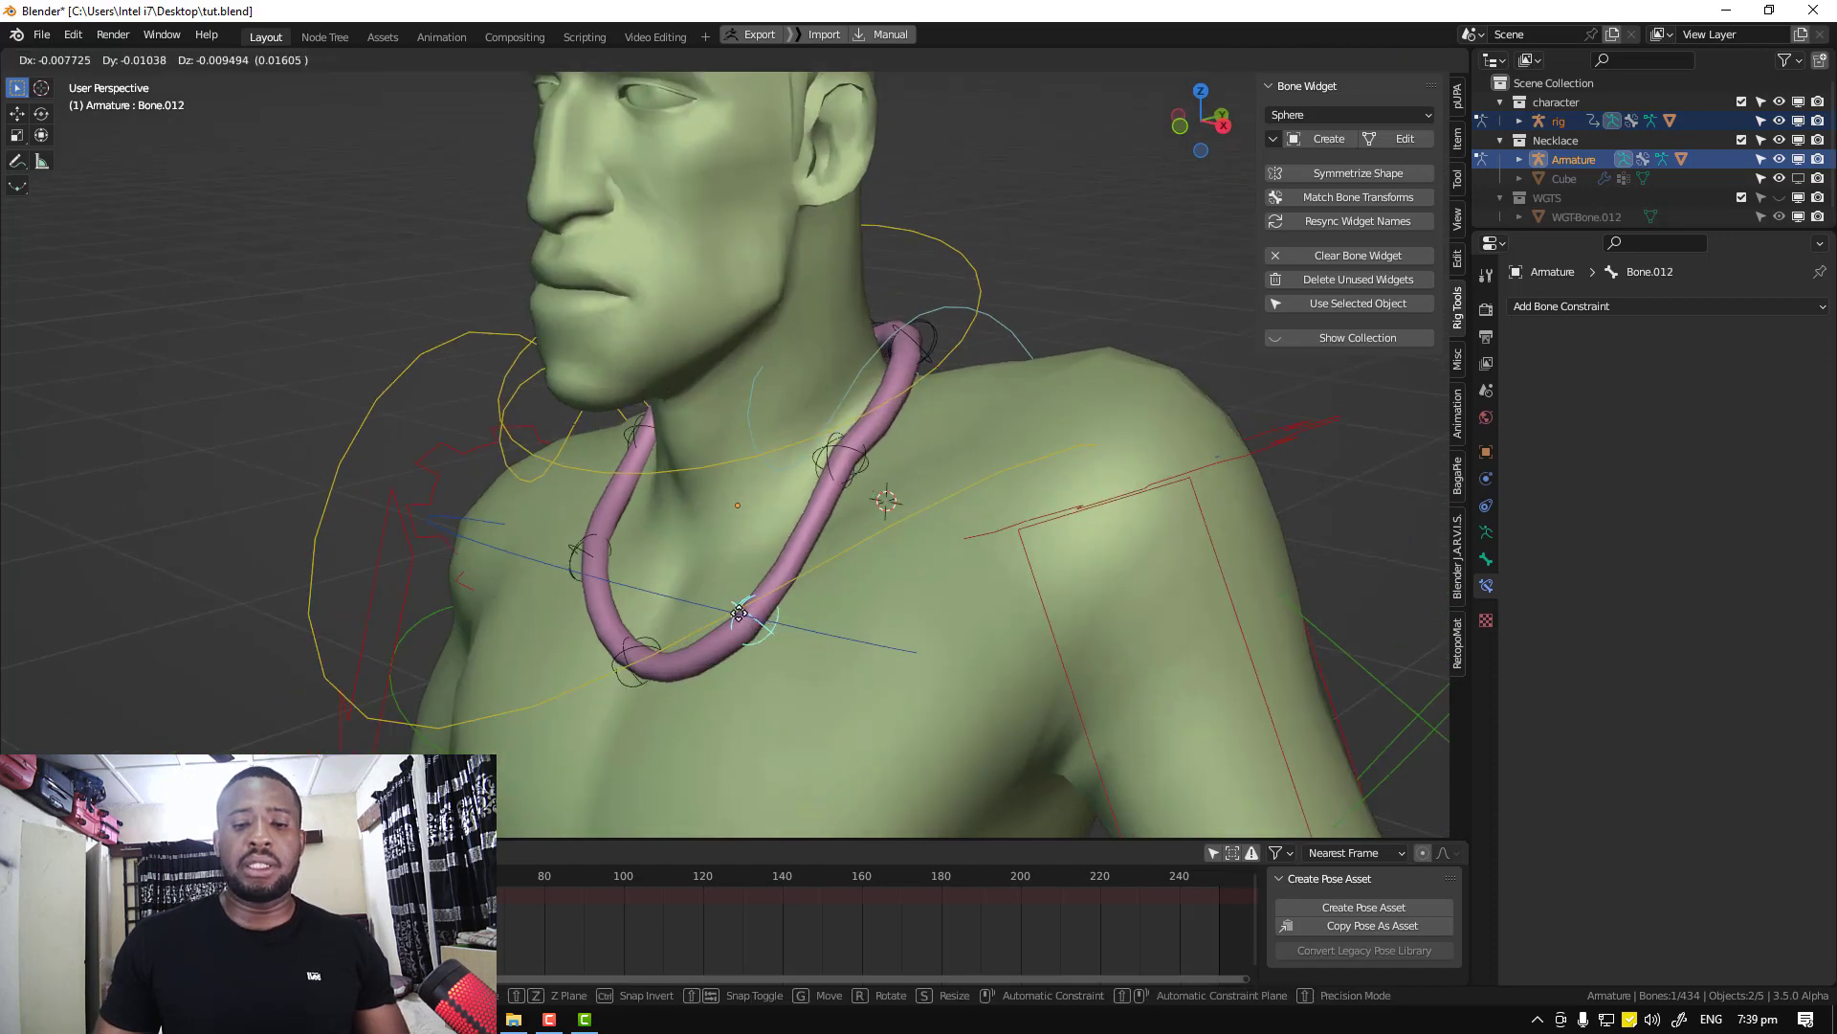
key("r")
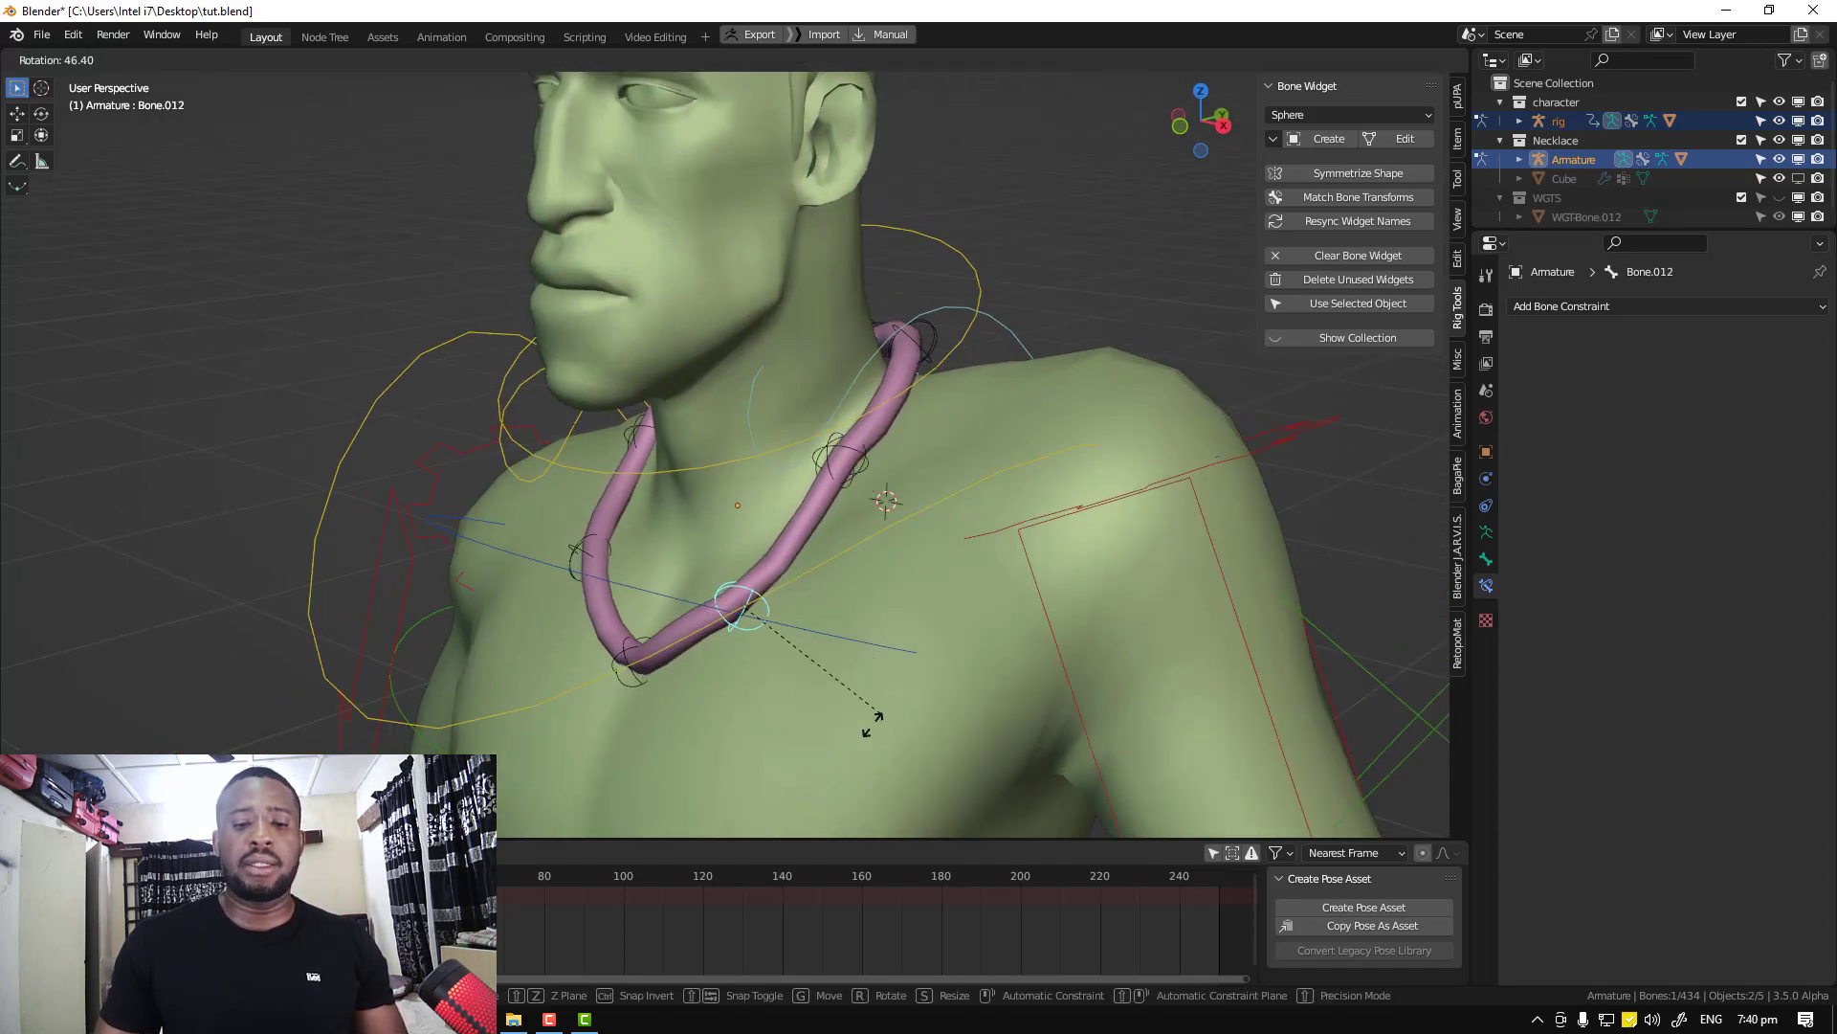
left_click(866, 587)
Move the front-centre necklace control, Bone.013, slightly upward on the chest
left_click(628, 654)
key("g")
left_click(601, 667)
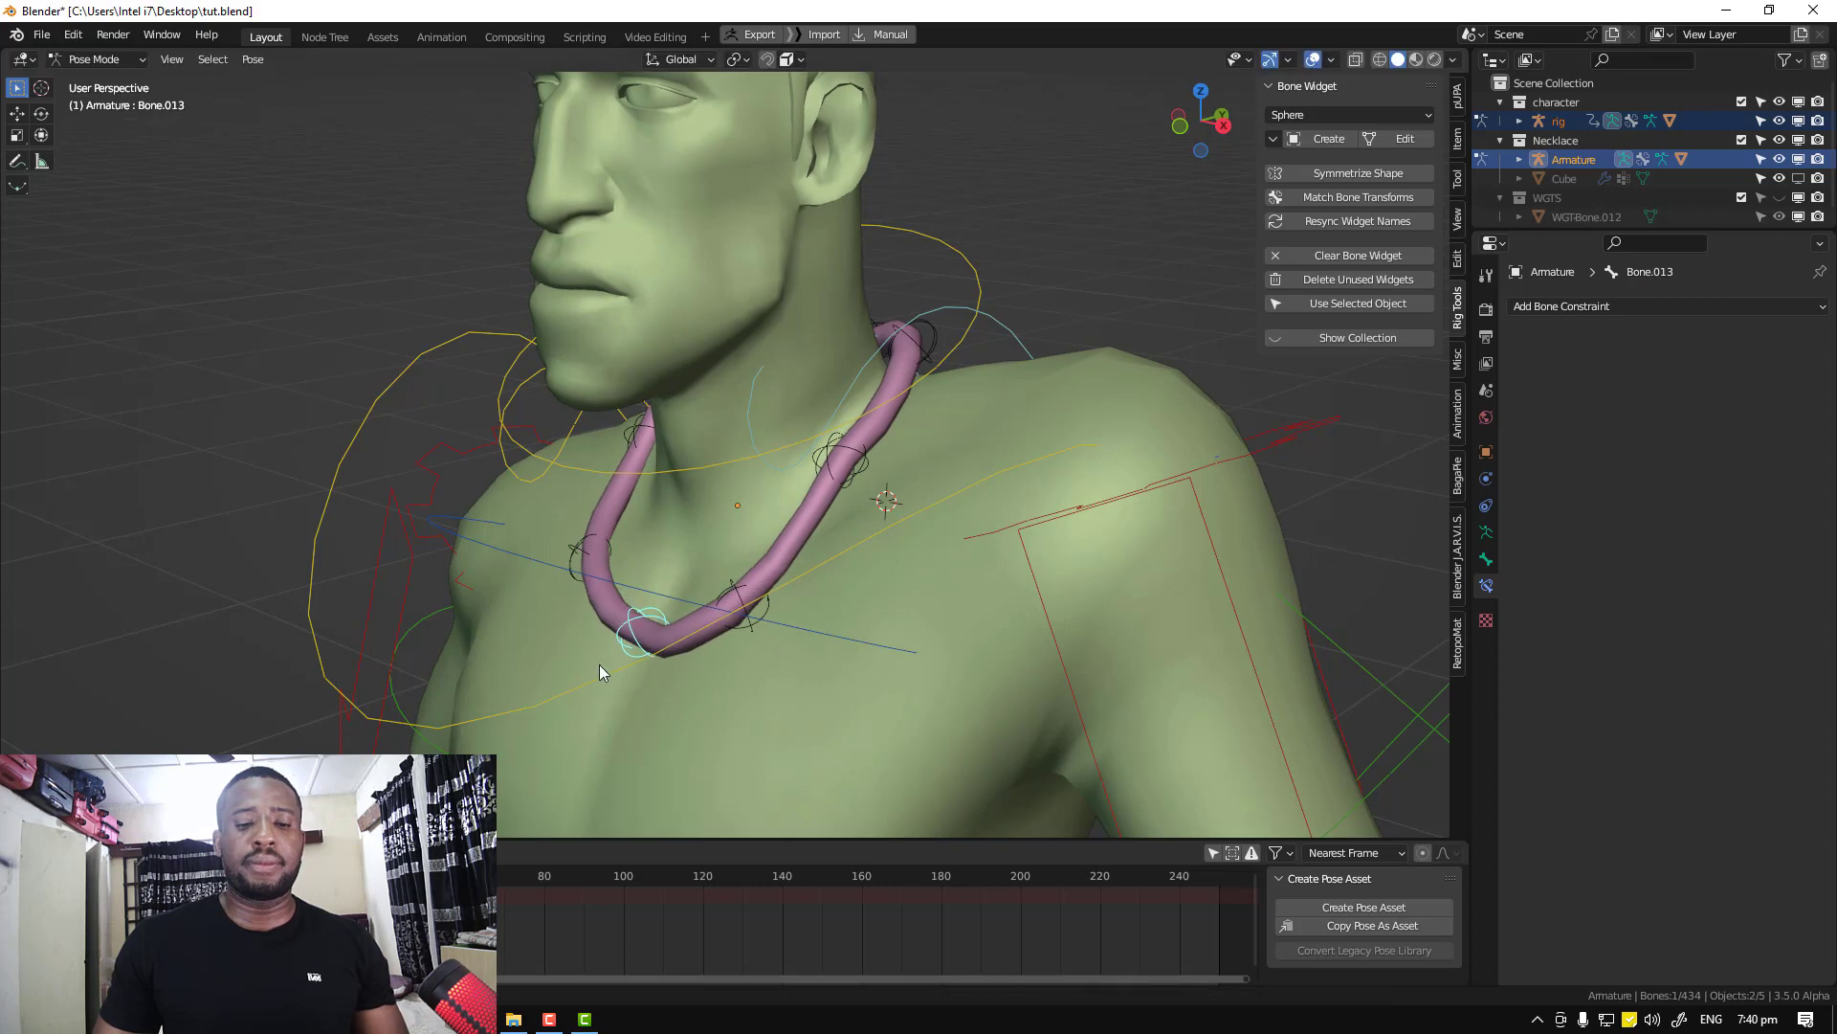
Reposition the Bone.014 and Bone.015 controls to smooth the necklace on the character's right side
middle_click_drag(672, 684, 814, 643)
key("g")
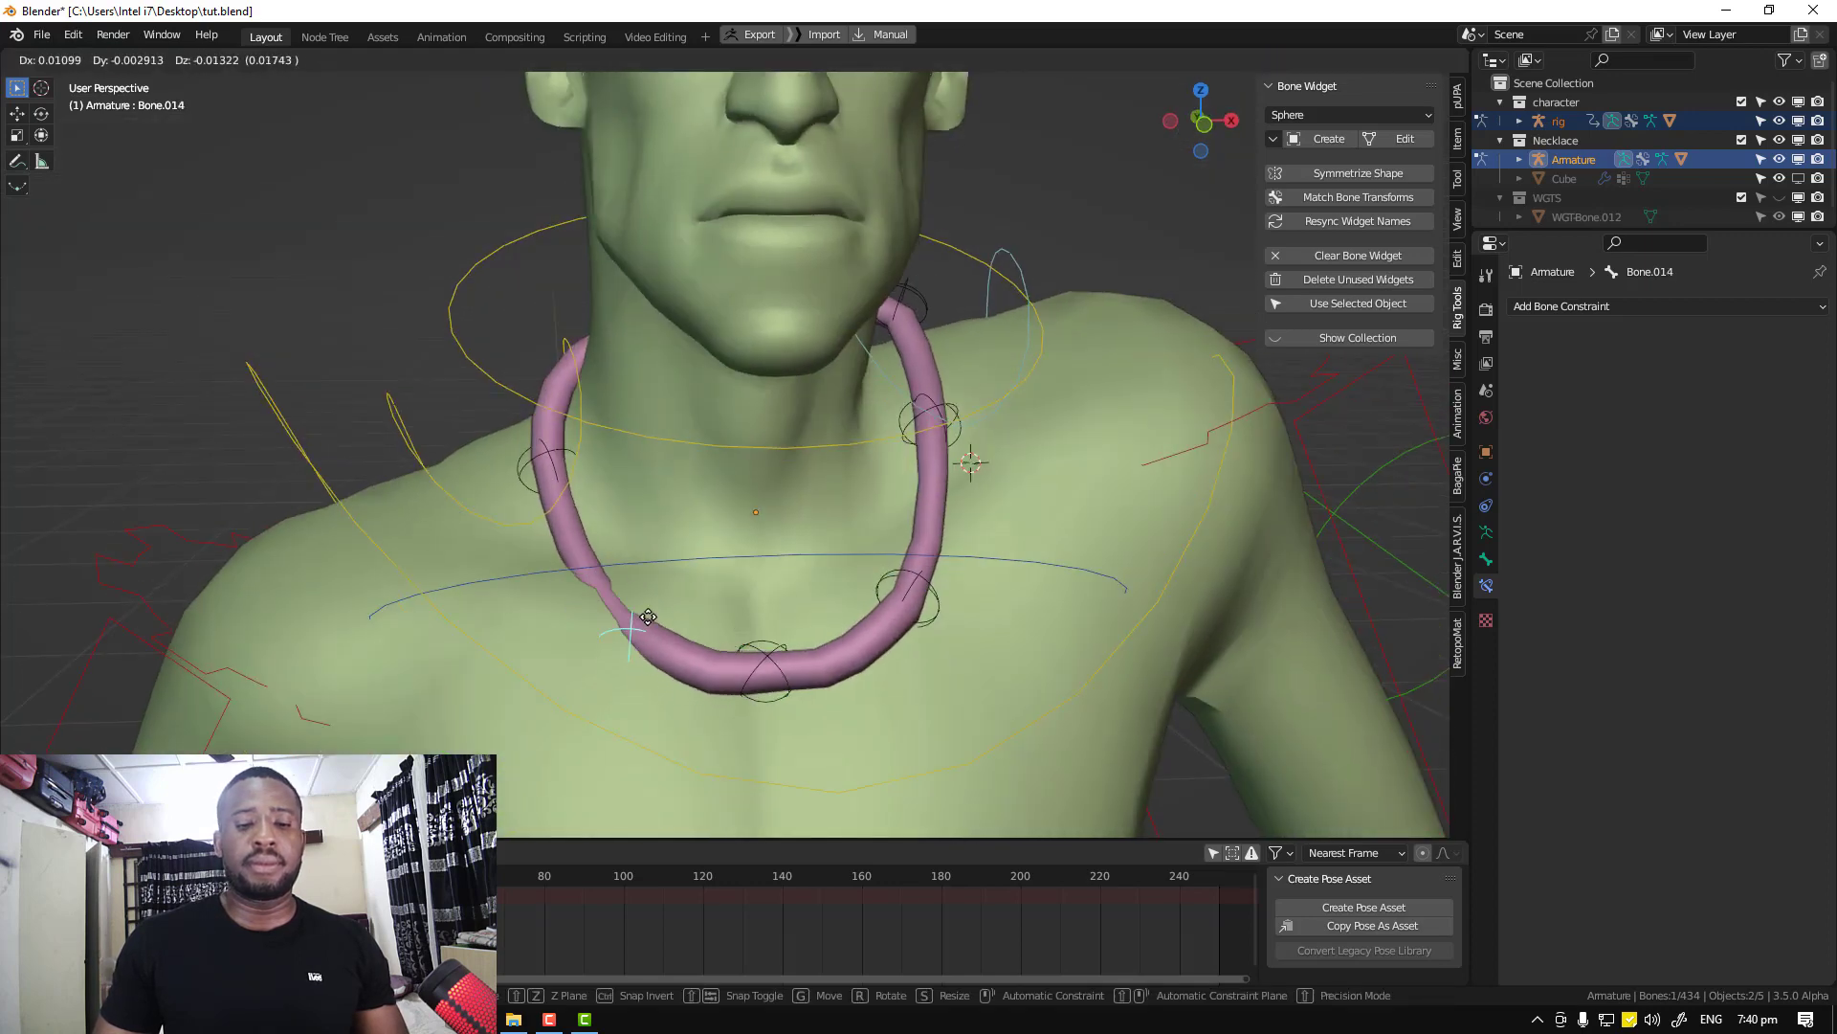
left_click(650, 588)
left_click(555, 469)
key("g")
left_click(543, 433)
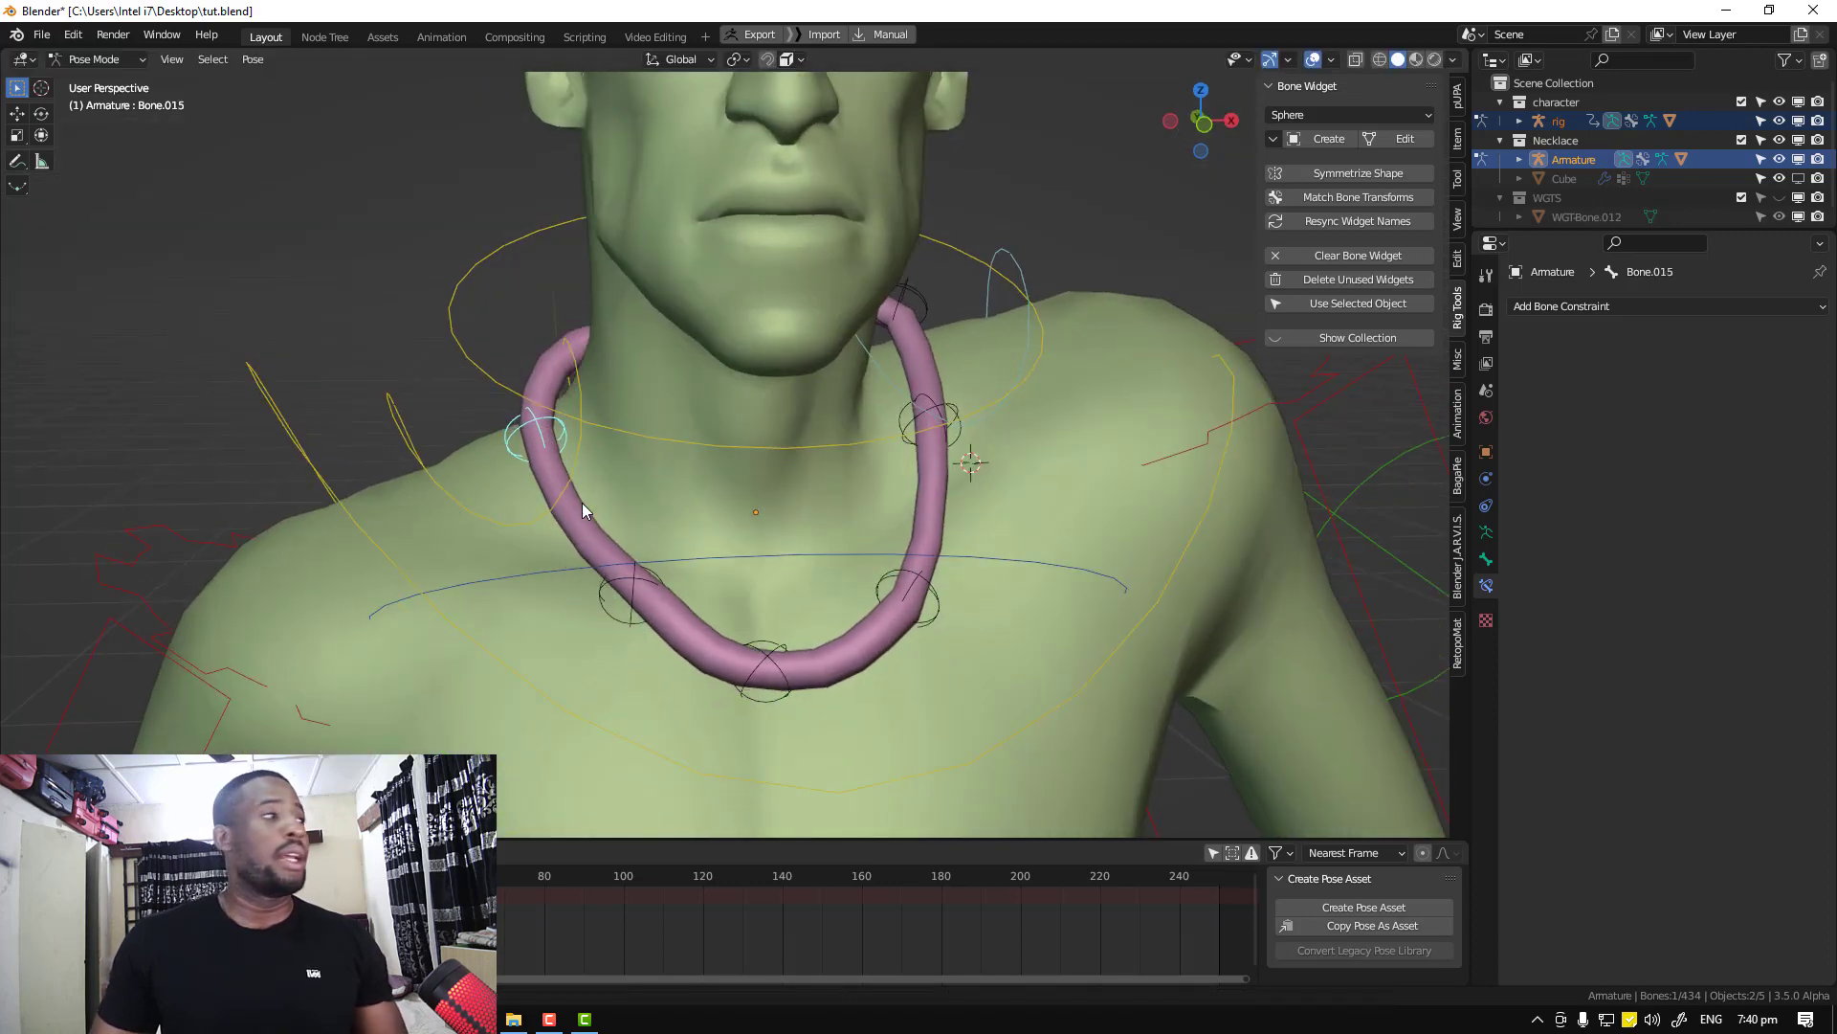
Lower the Bone.011 control slightly so the necklace rests closer to the raised left shoulder
key("KP_1")
scroll(789, 583, "down", 3)
middle_click_drag(789, 584, 811, 525)
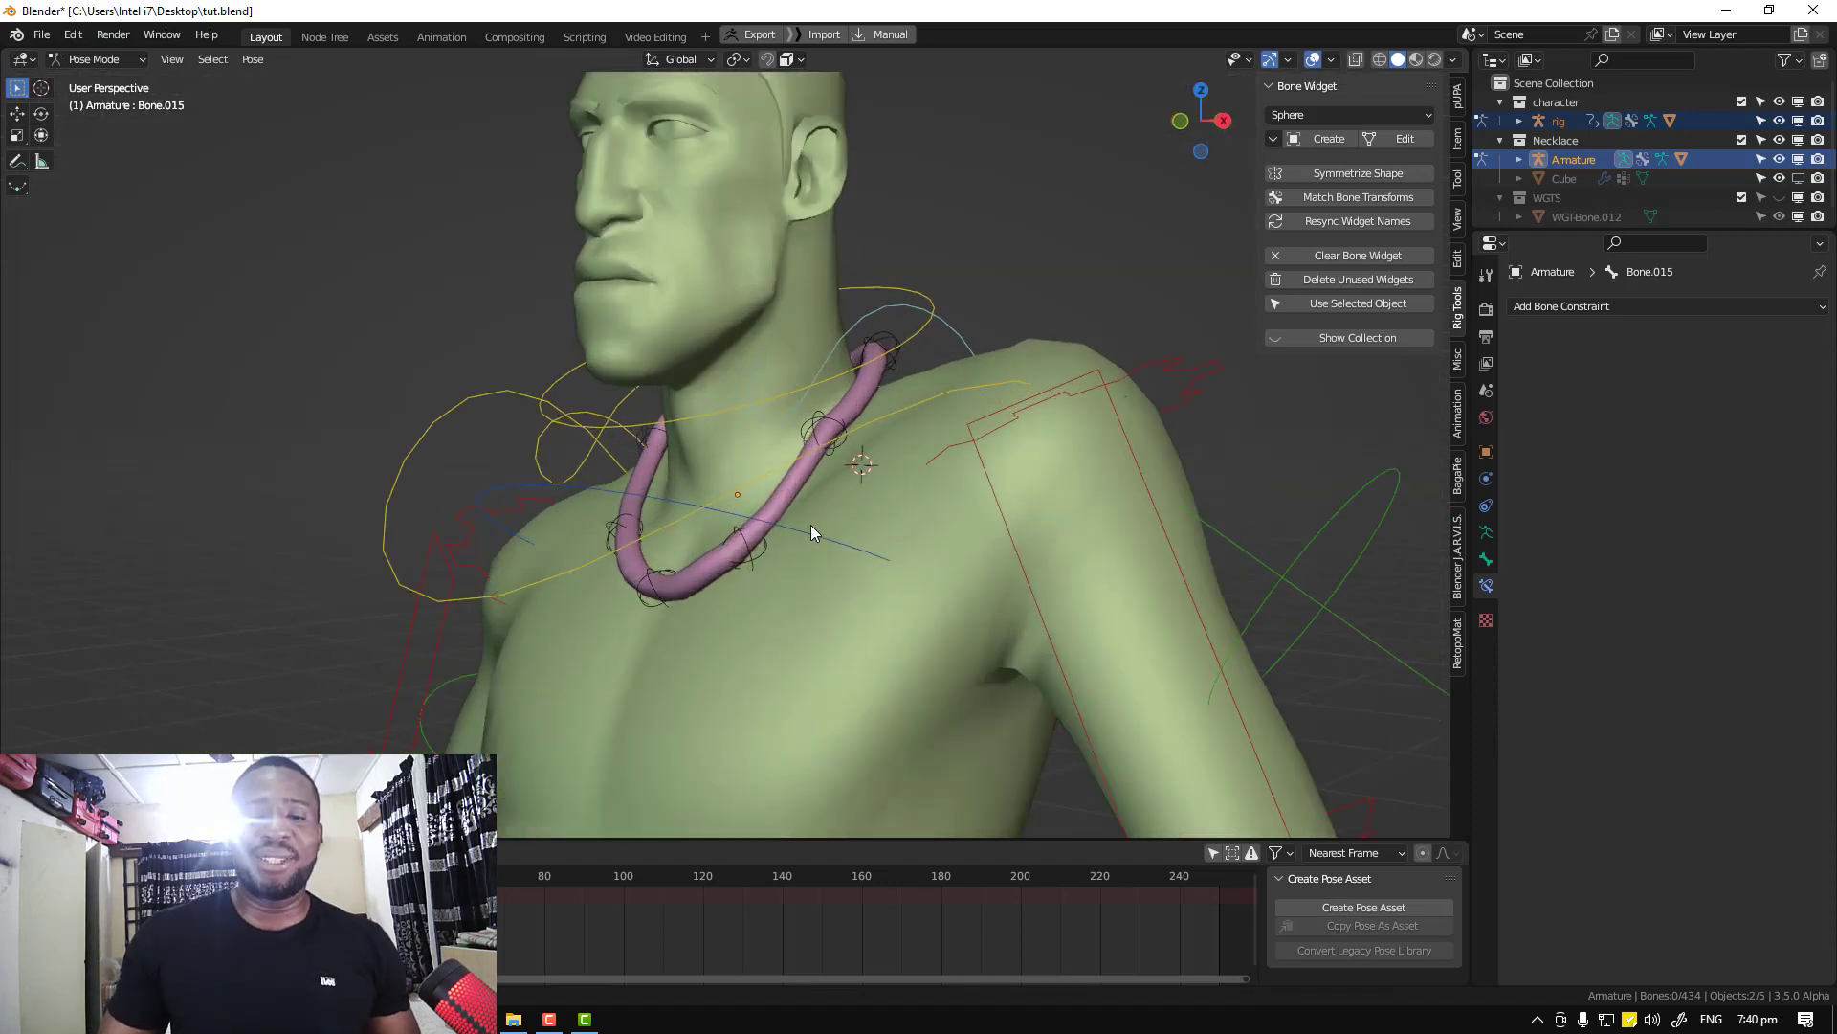
scroll(837, 428, "up", 1)
left_click(881, 383)
left_click(894, 397)
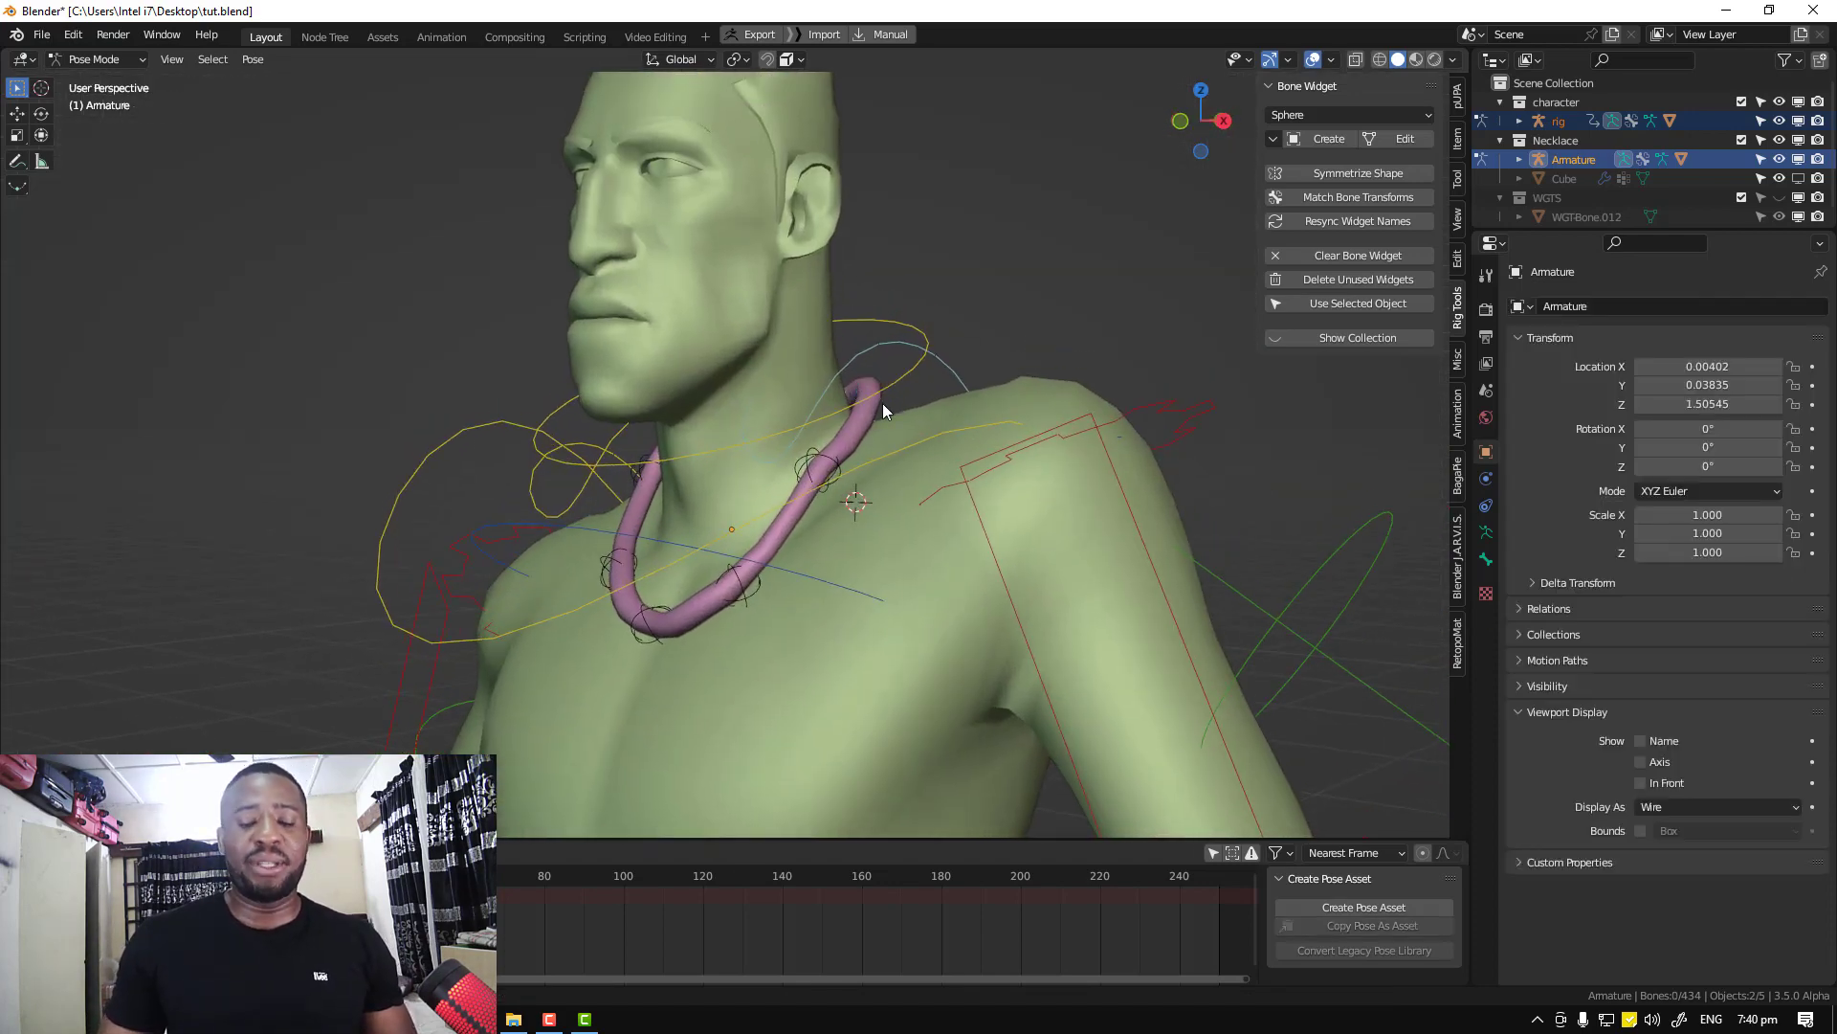
left_click(797, 467)
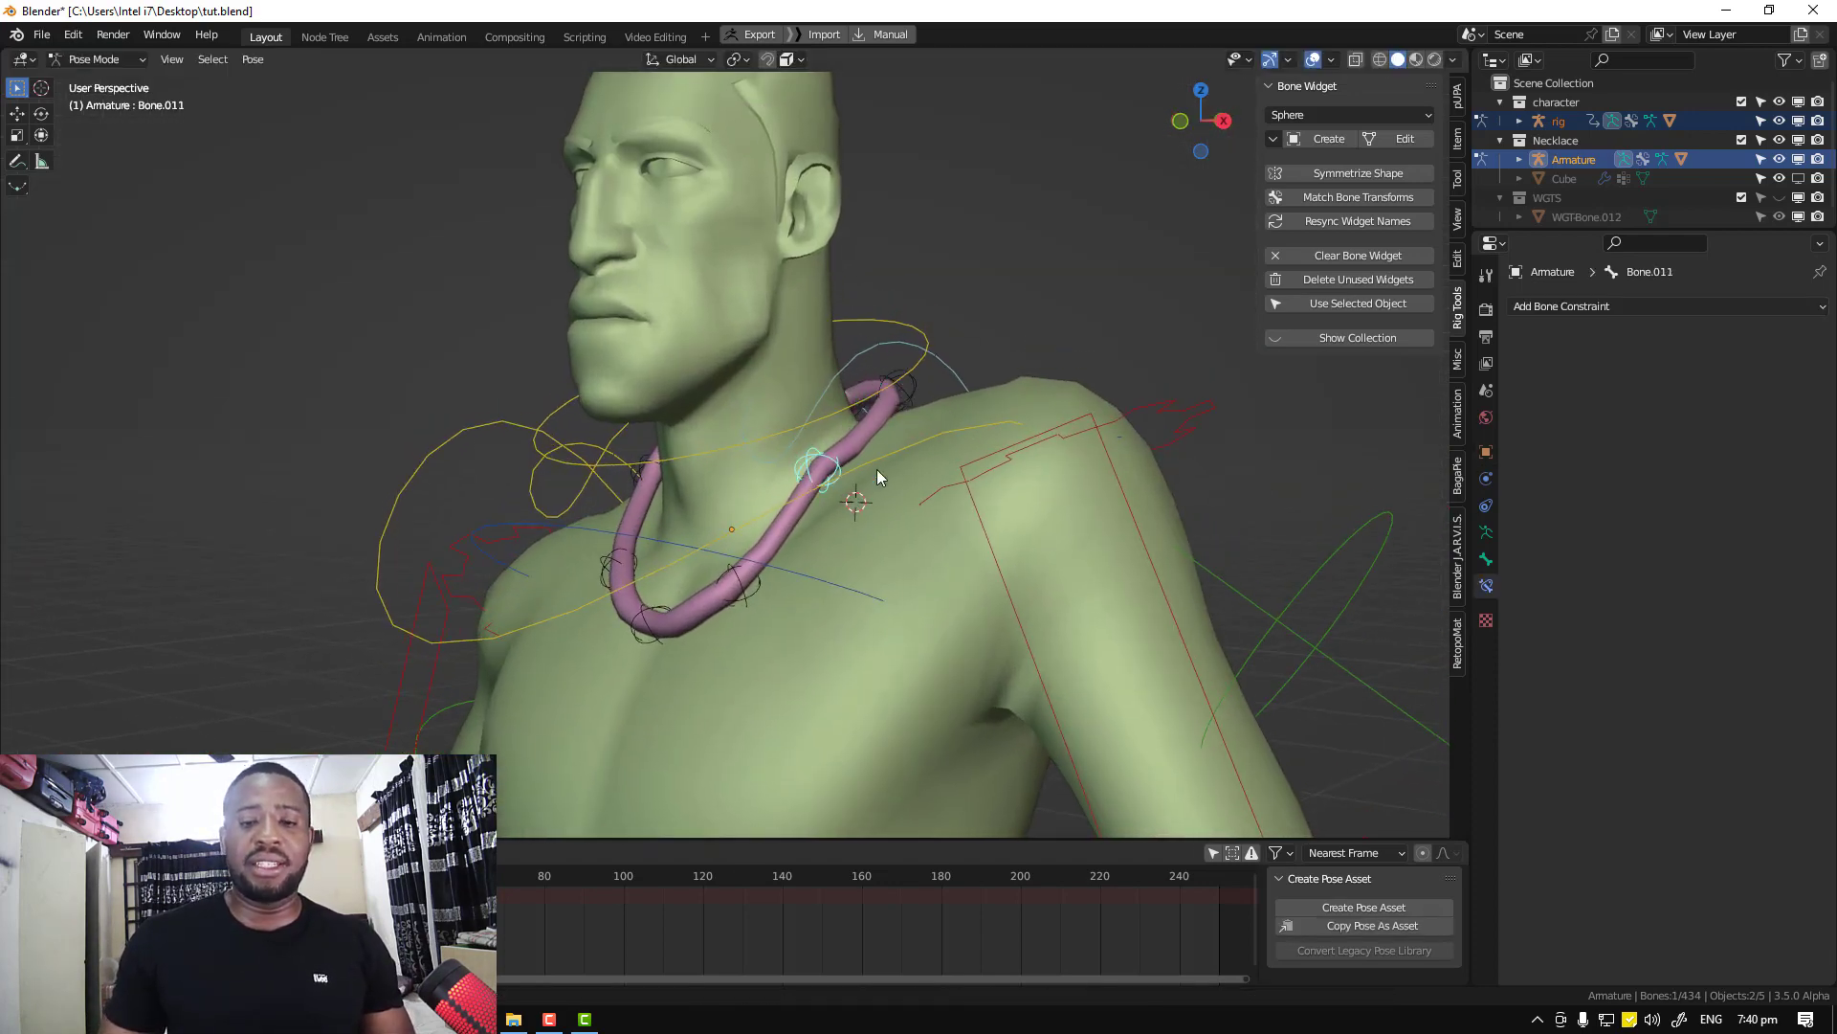
middle_click_drag(878, 476, 857, 436)
key("r")
left_click(809, 450)
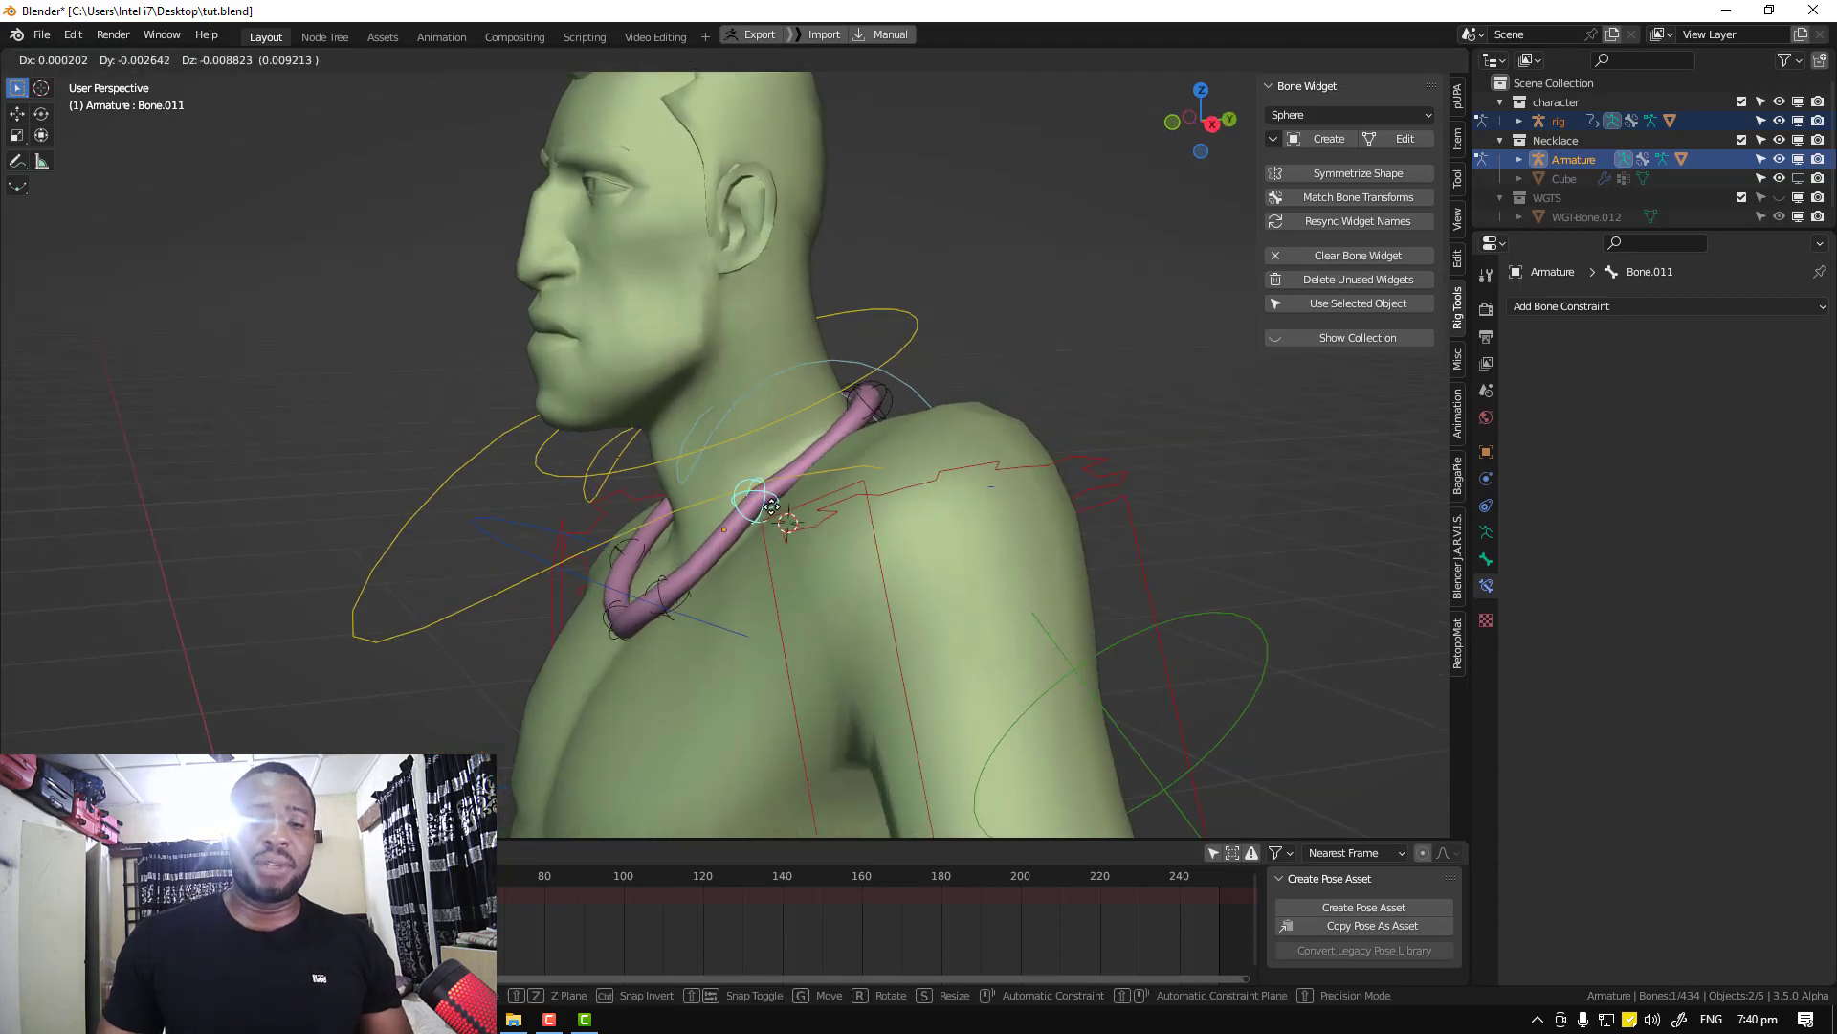
Move the Bone.010 control slightly up and toward the neck behind the raised left shoulder
left_click(875, 379)
key("g")
left_click(876, 377)
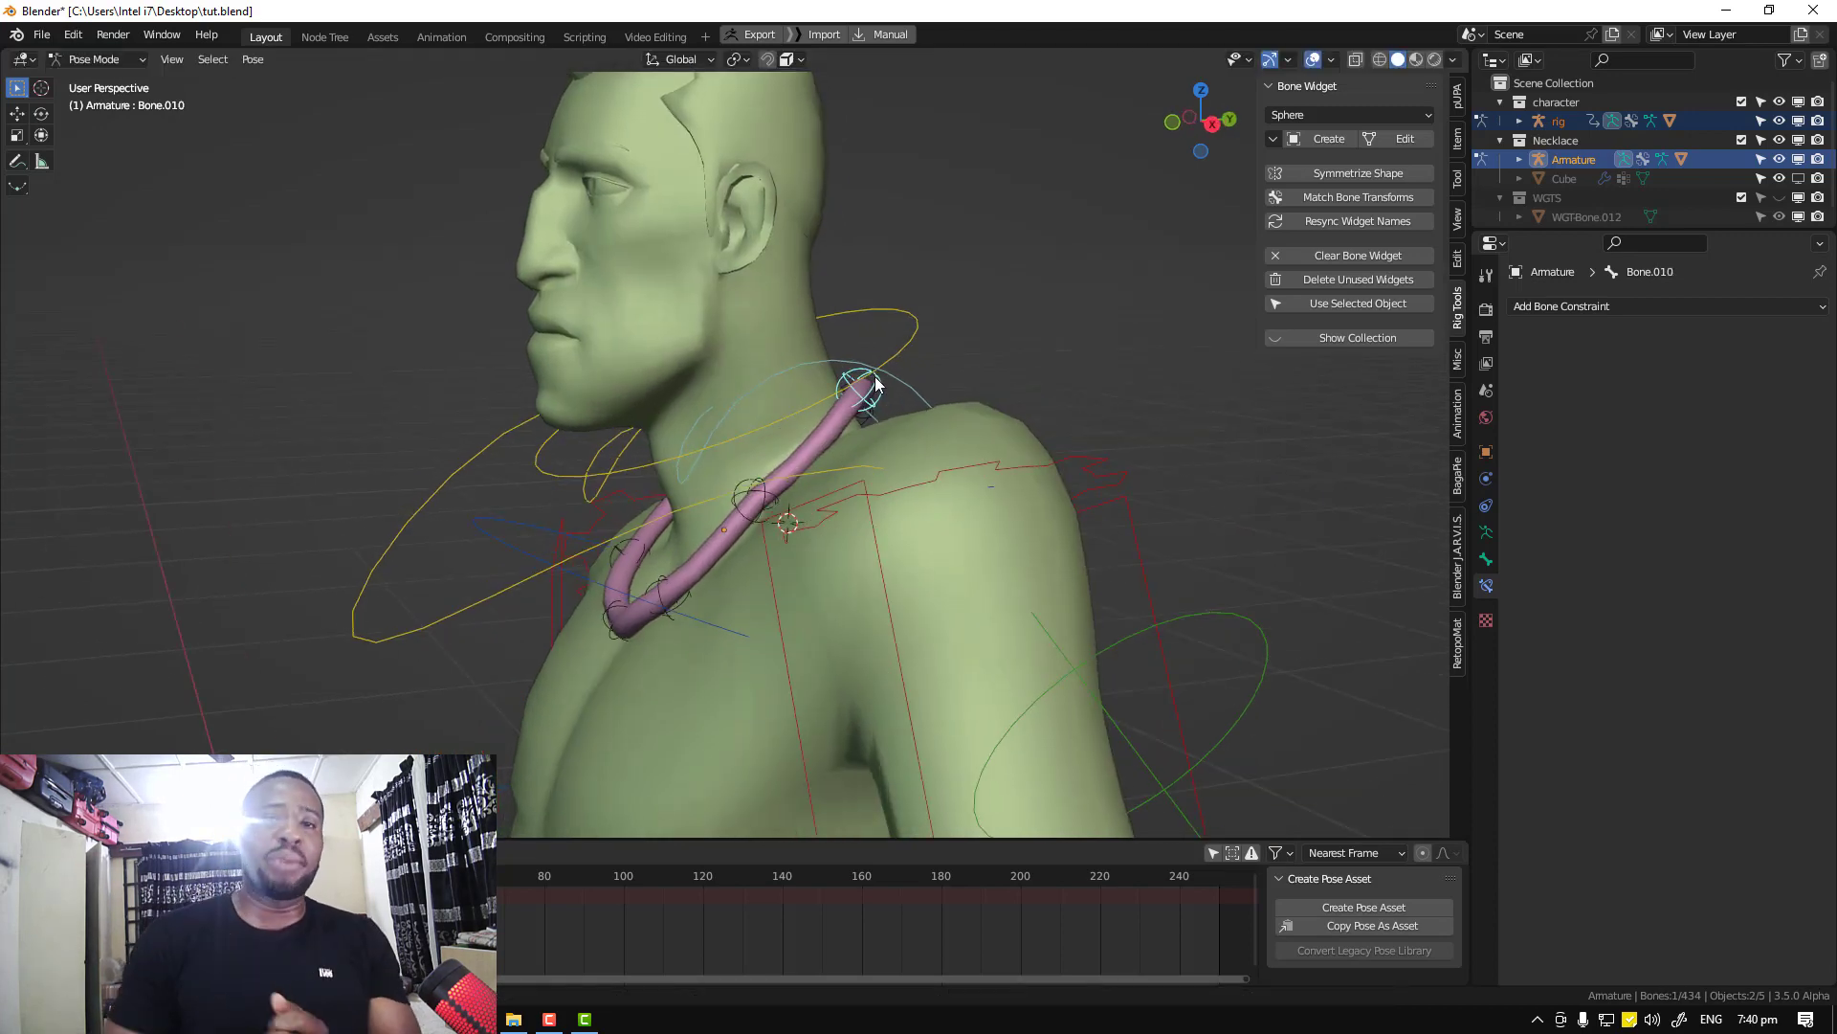
key("KP_1")
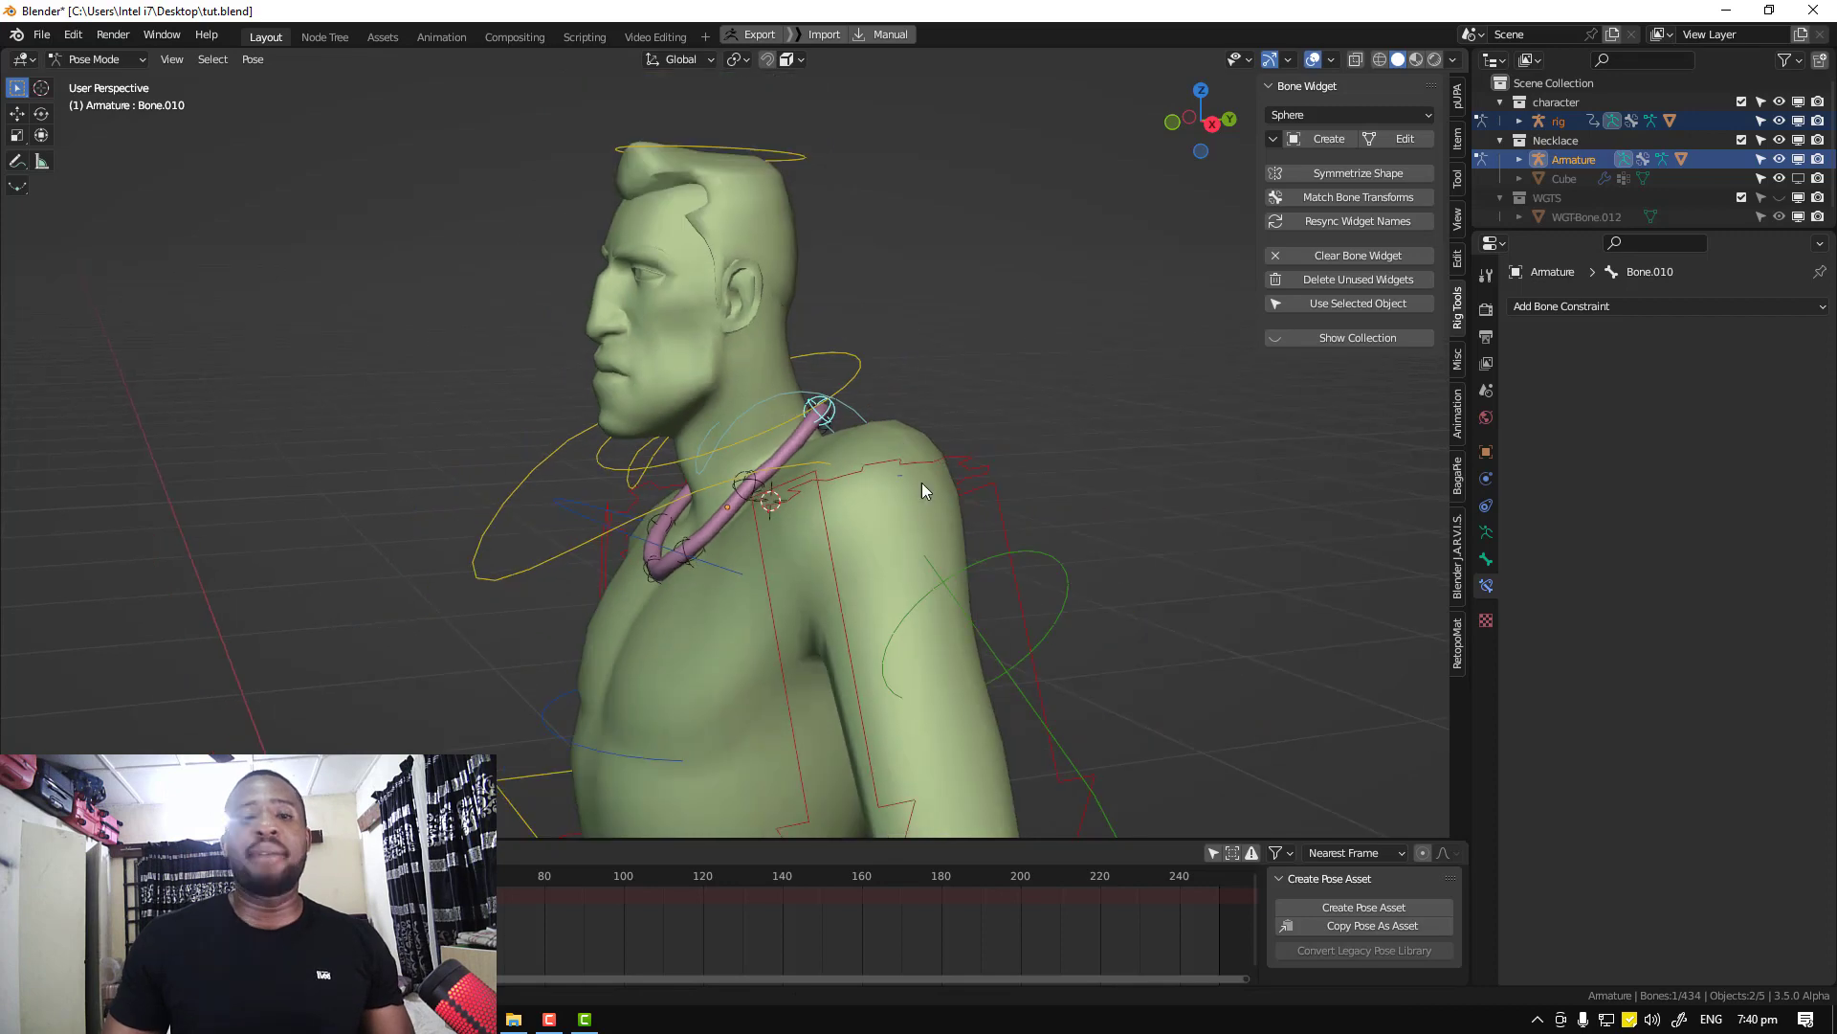